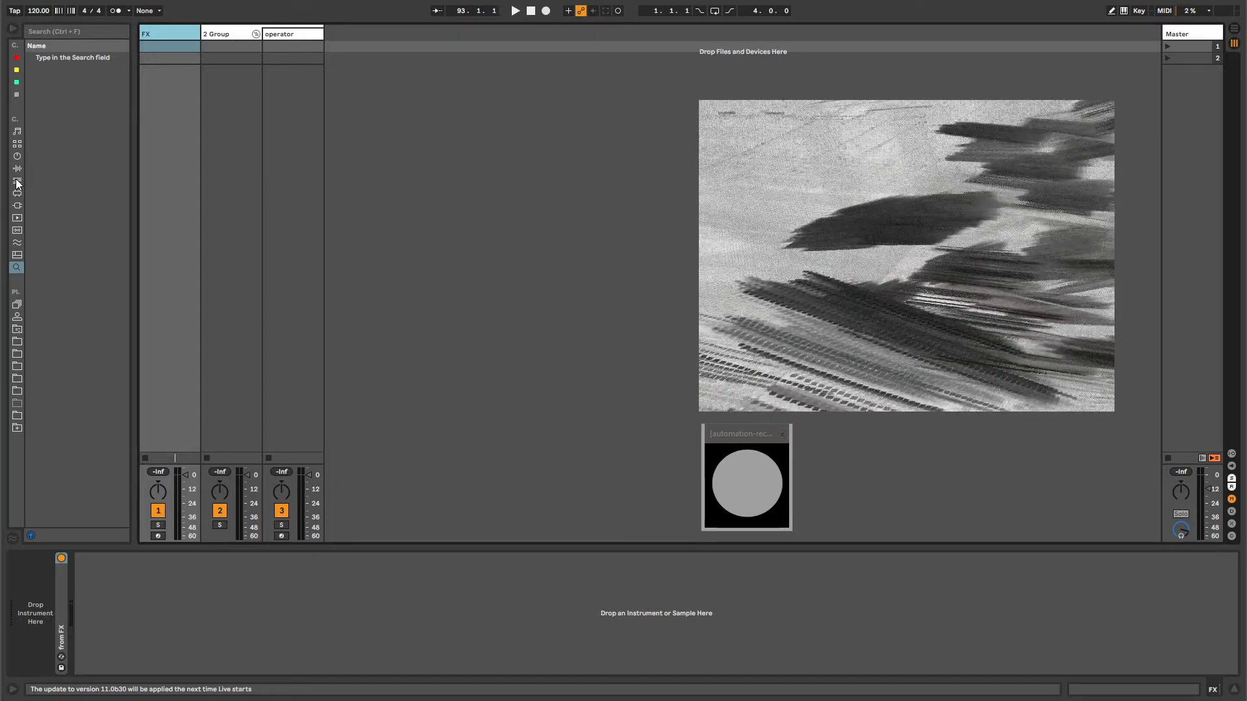
- Move tiiiiimmmmestreeeeetch.adg from the AUDIO FX folder in ~for future sketches into the main RACKS > AUDIO FX folder
{"action": "left_click", "coordinate": [18, 328]}
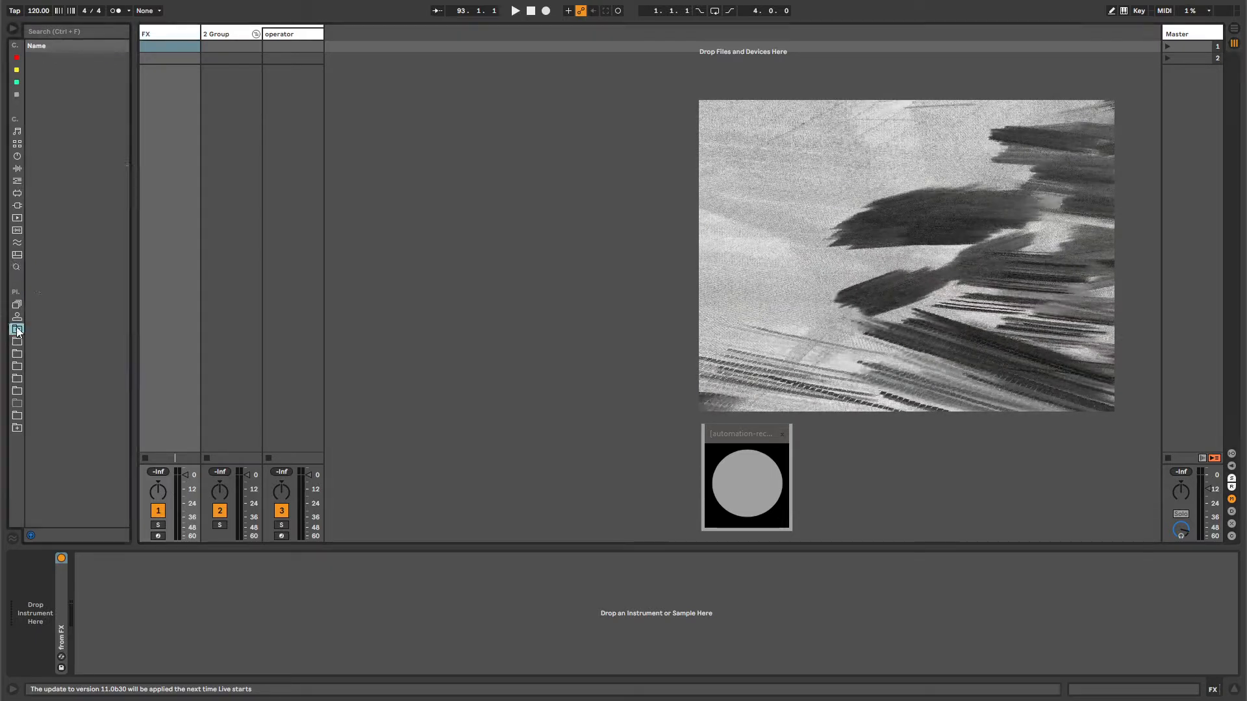
{"action": "left_click_drag", "start_coordinate": [135, 193], "coordinate": [193, 195]}
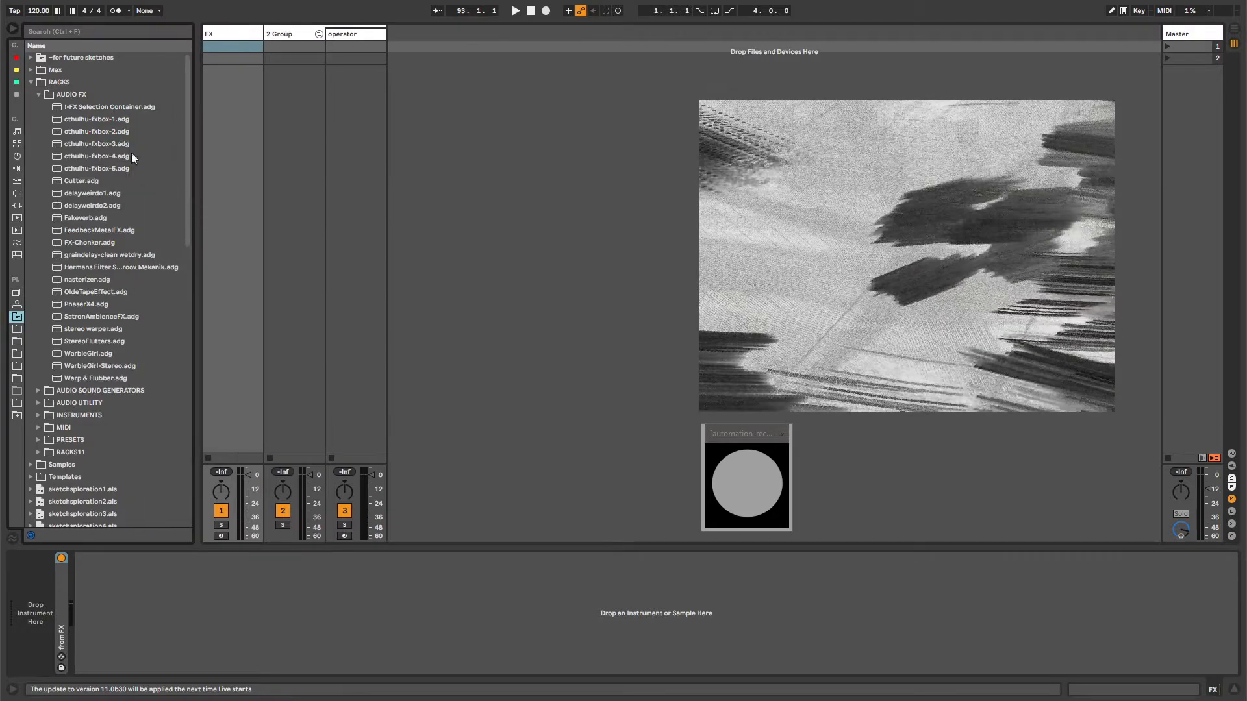
{"action": "left_click", "coordinate": [61, 95]}
{"action": "left_click", "coordinate": [30, 81]}
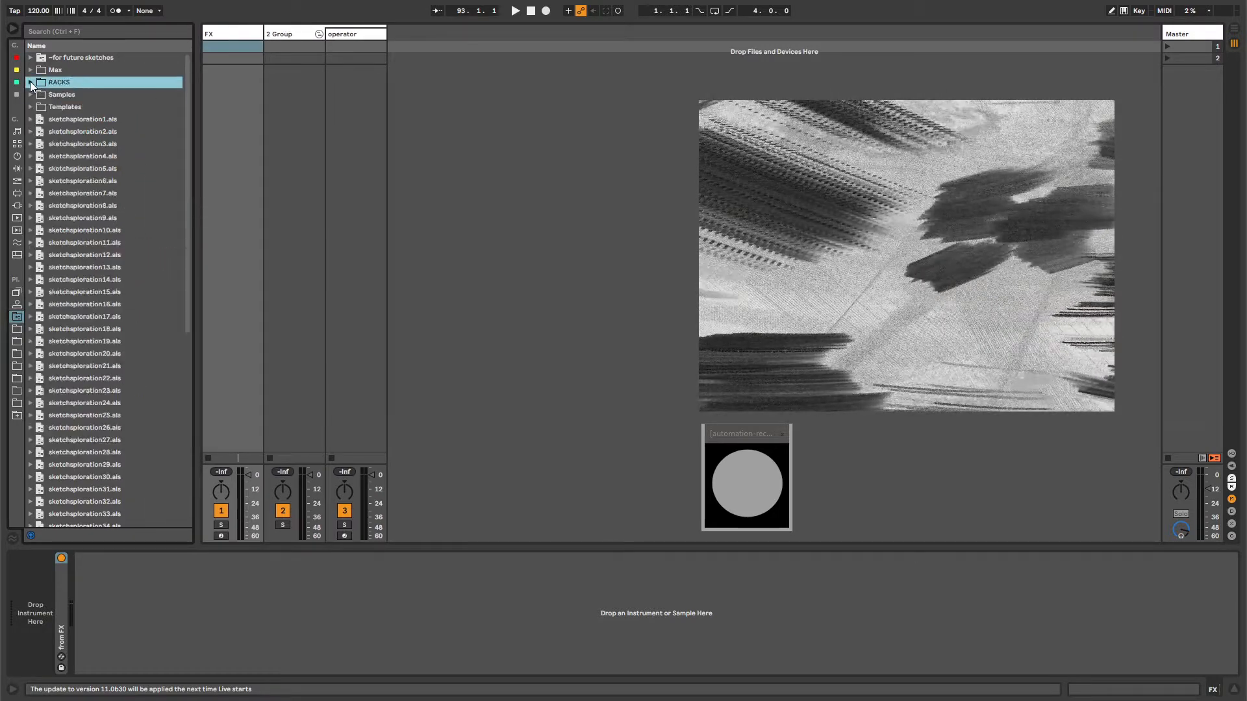
{"action": "left_click", "coordinate": [31, 58]}
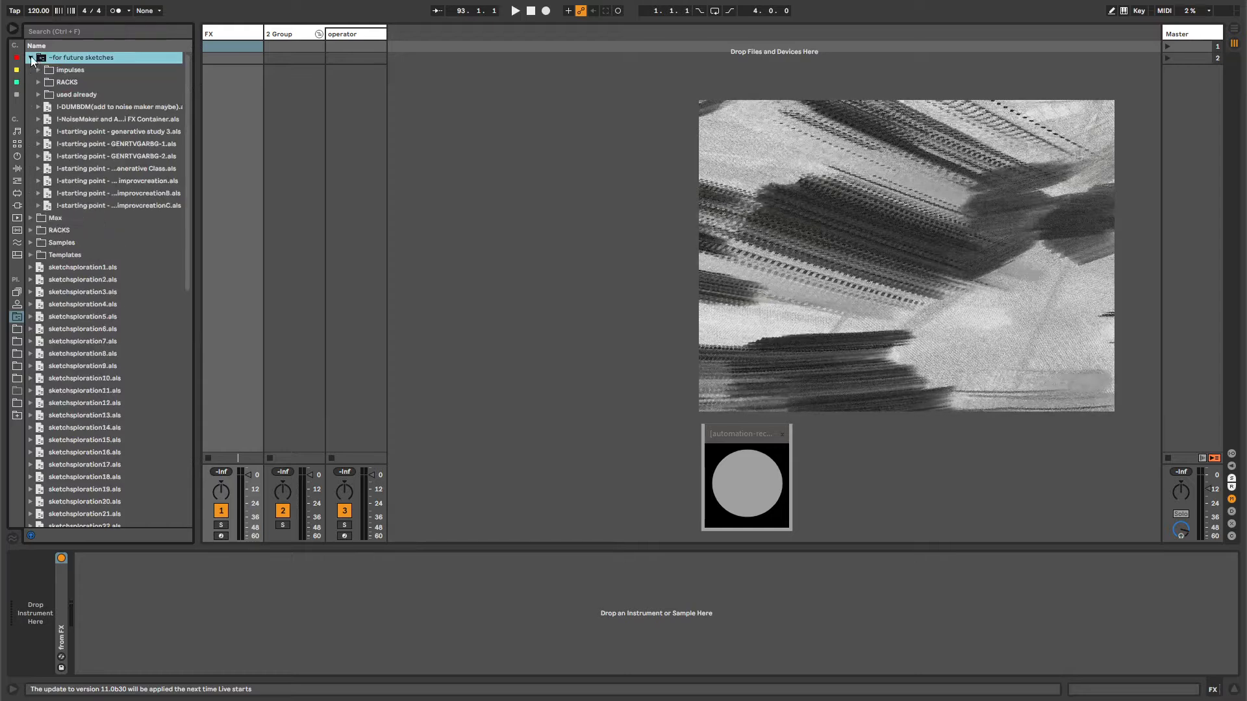
{"action": "left_click", "coordinate": [38, 82]}
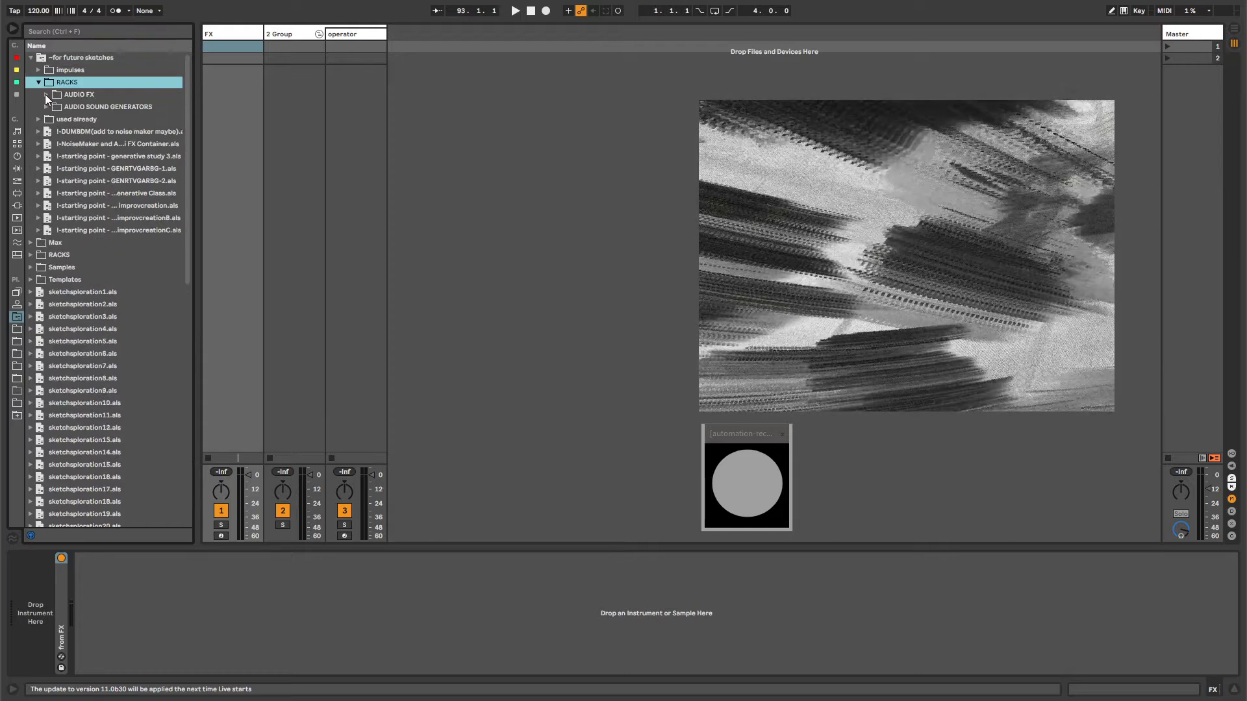
{"action": "left_click", "coordinate": [45, 95]}
{"action": "left_click_drag", "start_coordinate": [80, 127], "coordinate": [80, 317]}
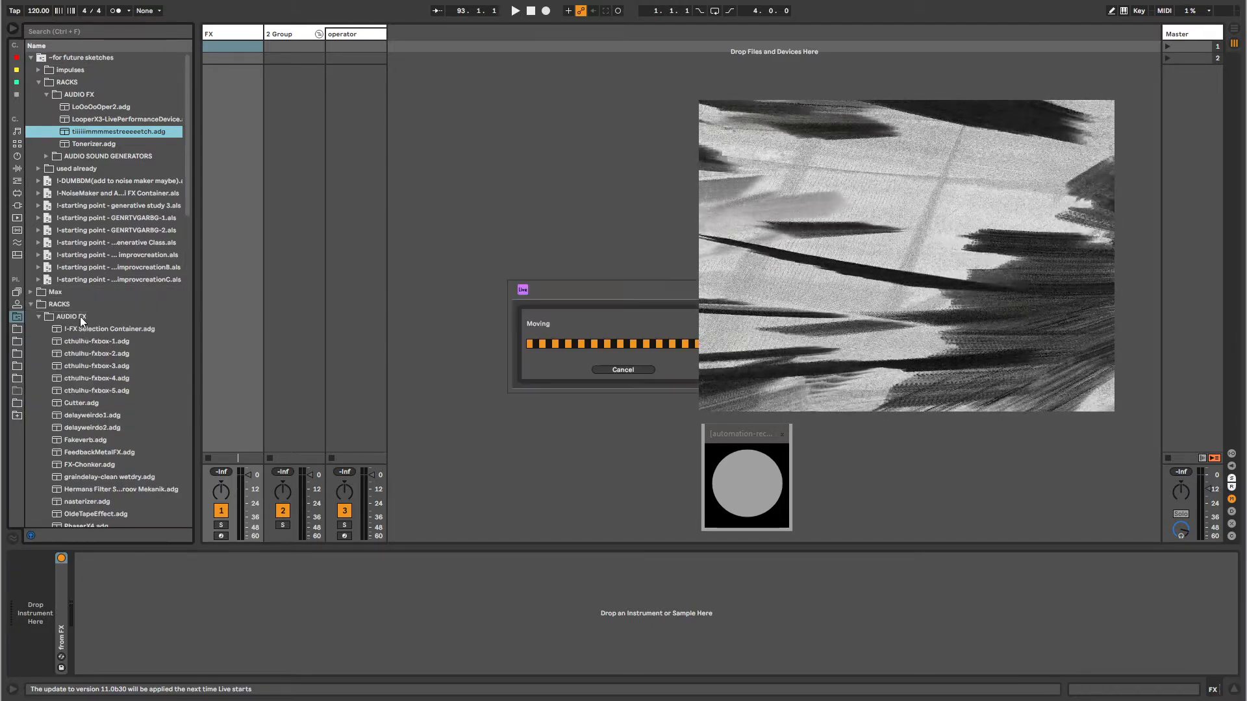
- Load the tiiiiimmmmestreeeeetch.adg rack onto the operator track and arm that track for recording
{"action": "scroll", "coordinate": [99, 368], "scroll_direction": "down", "scroll_amount": 2}
{"action": "scroll", "coordinate": [99, 369], "scroll_direction": "down", "scroll_amount": 1}
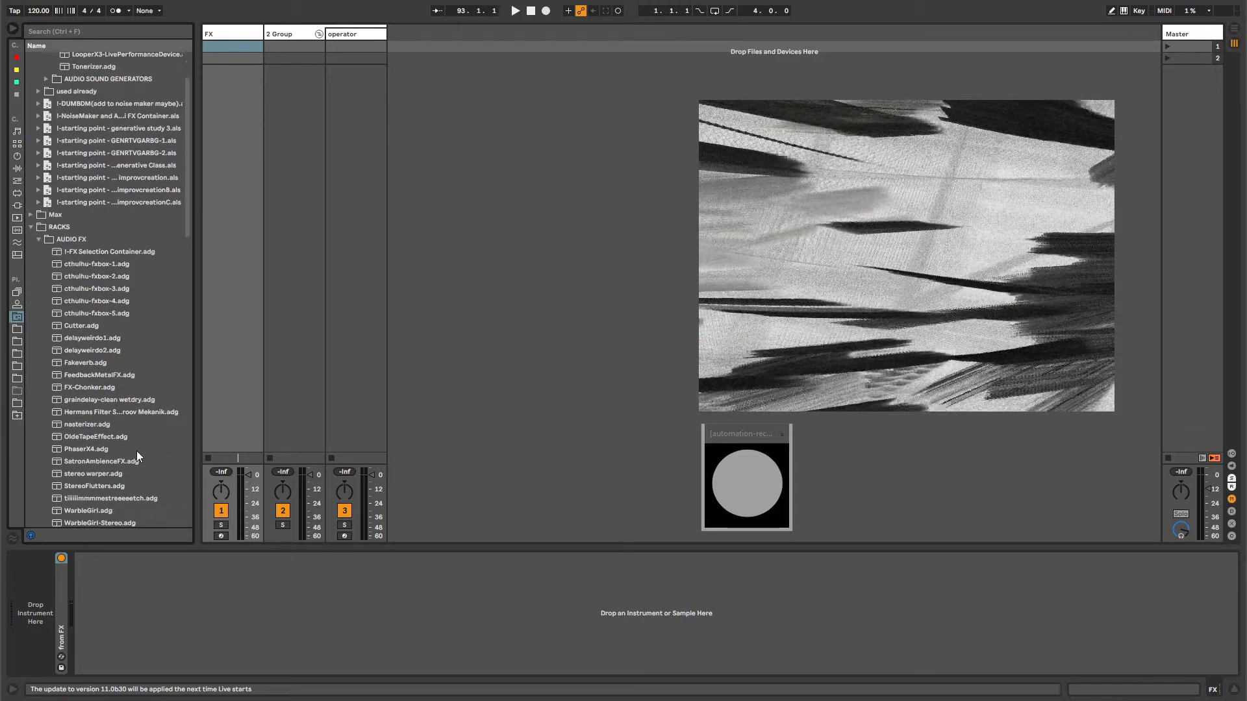
{"action": "scroll", "coordinate": [127, 403], "scroll_direction": "down", "scroll_amount": 6}
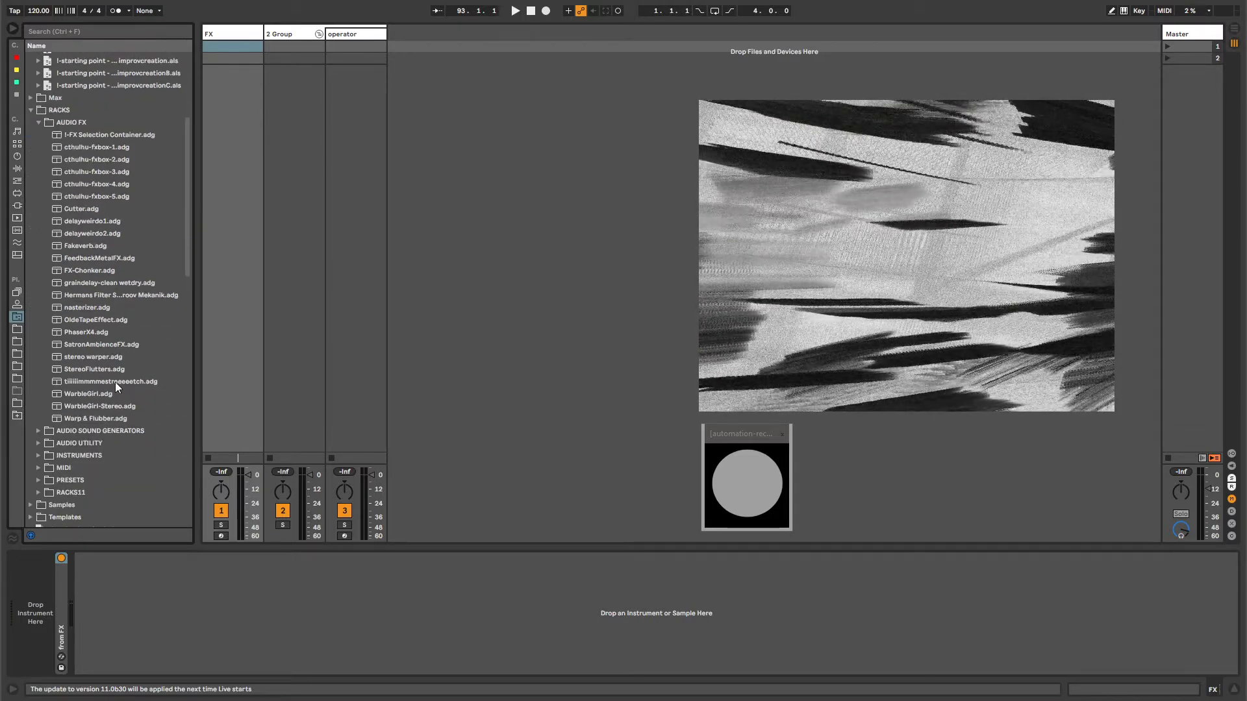
{"action": "left_click", "coordinate": [87, 382]}
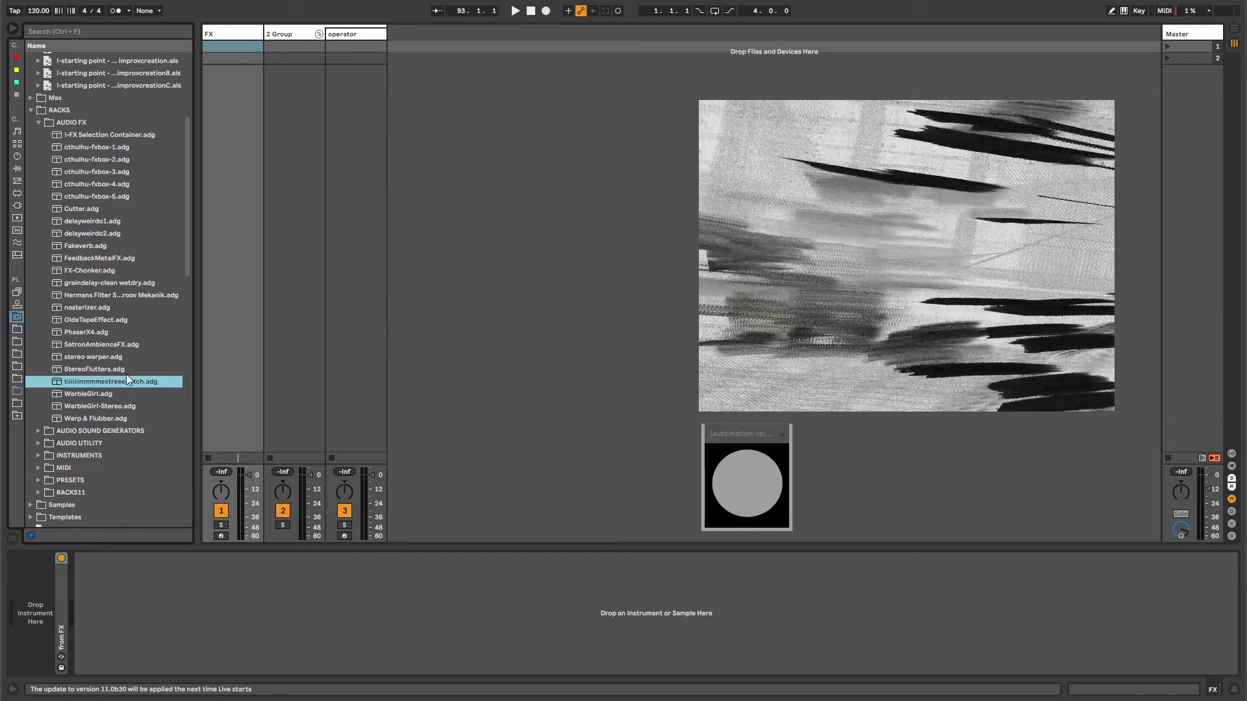
{"action": "left_click_drag", "start_coordinate": [126, 378], "coordinate": [342, 36]}
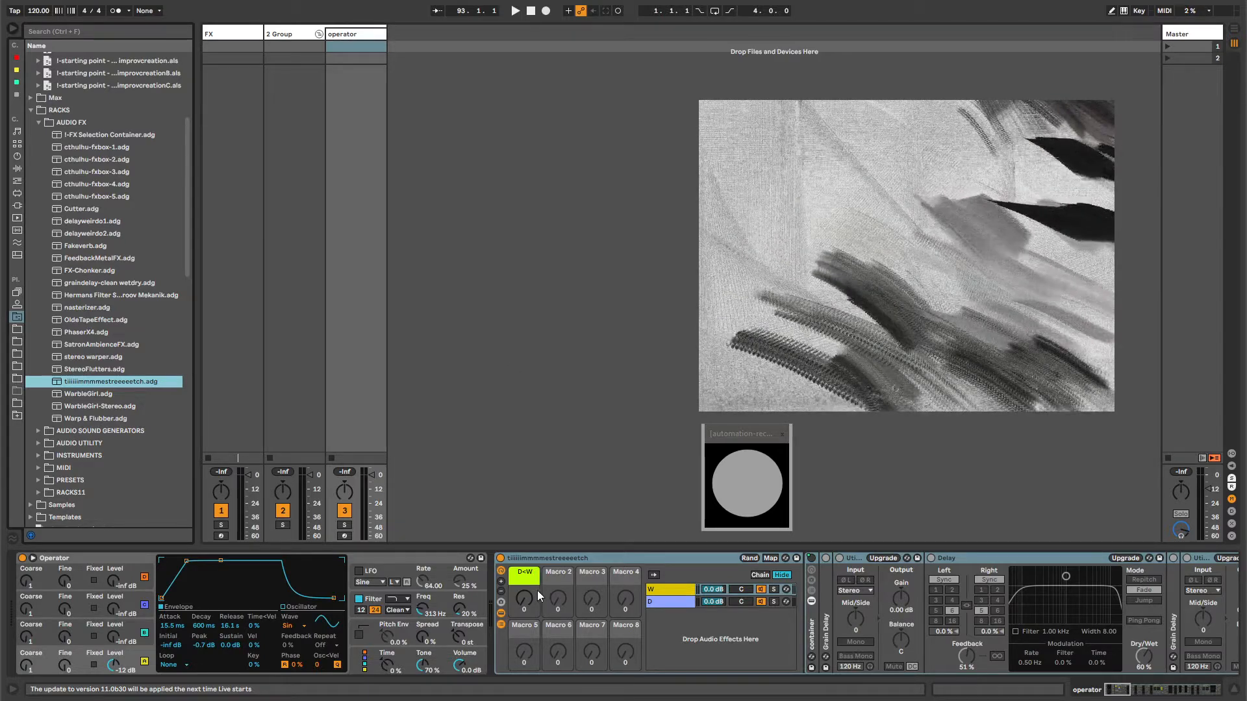
{"action": "left_click", "coordinate": [343, 536]}
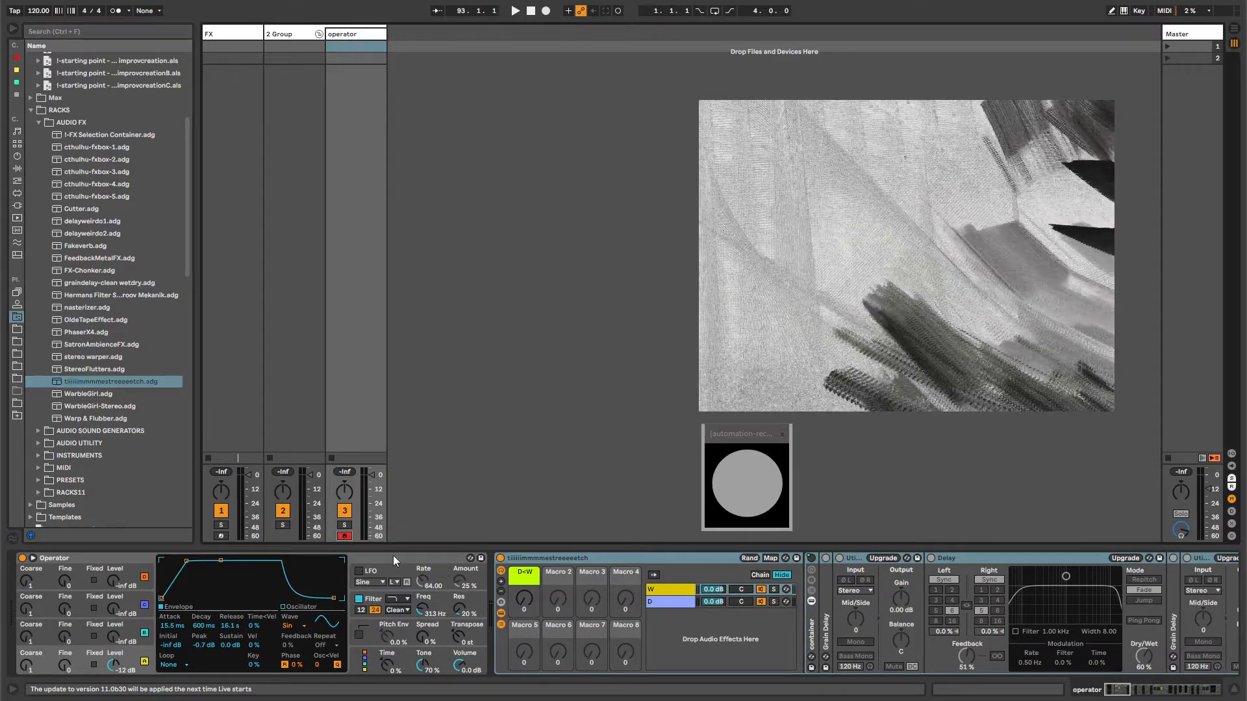
{"action": "left_click", "coordinate": [525, 556]}
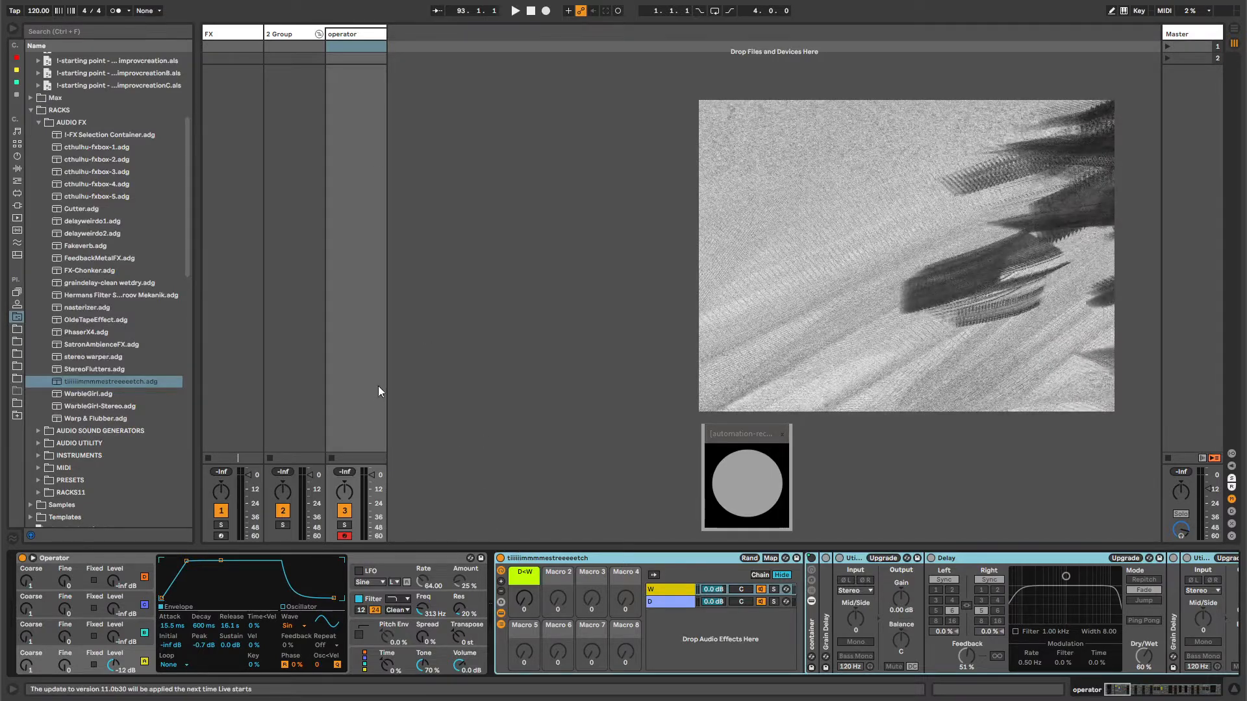
- Add vocal-sound-waves.ogg from the Samples folder to the Arrangement as a new audio track at bar 9
{"action": "key", "text": "Tab"}
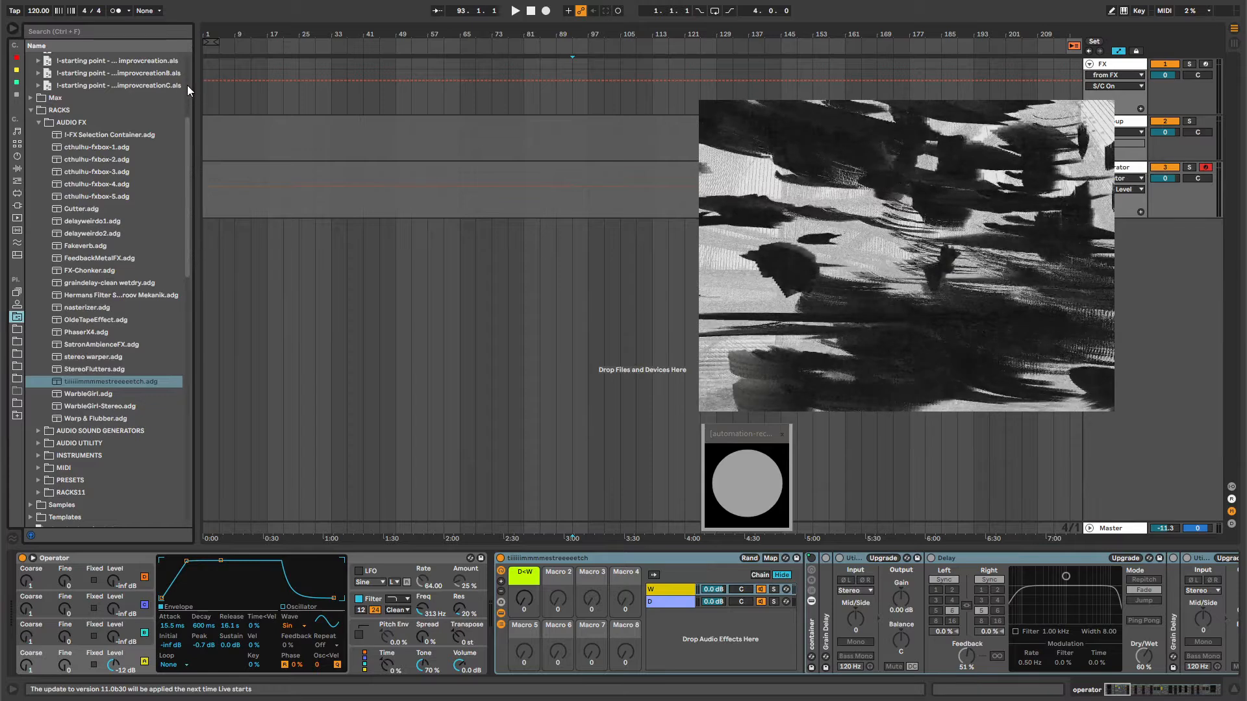
{"action": "scroll", "coordinate": [187, 85], "scroll_direction": "up", "scroll_amount": 5}
{"action": "left_click", "coordinate": [31, 56]}
{"action": "left_click", "coordinate": [31, 78]}
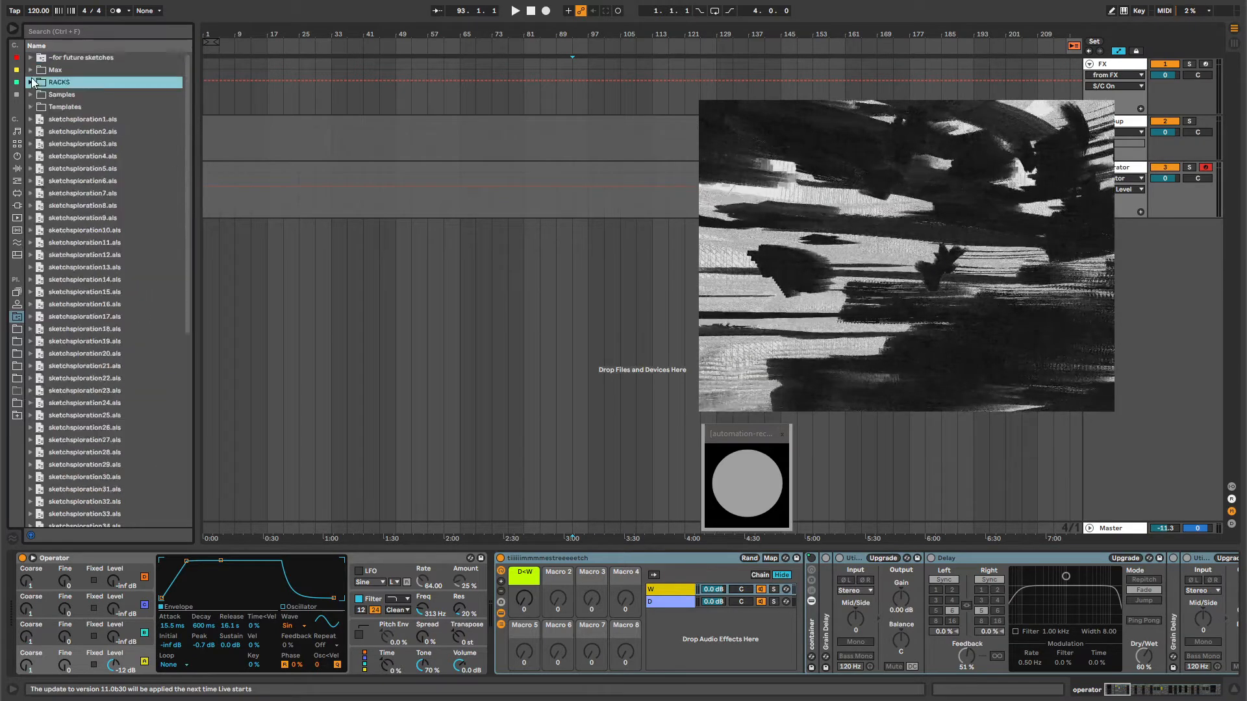
{"action": "left_click", "coordinate": [64, 100]}
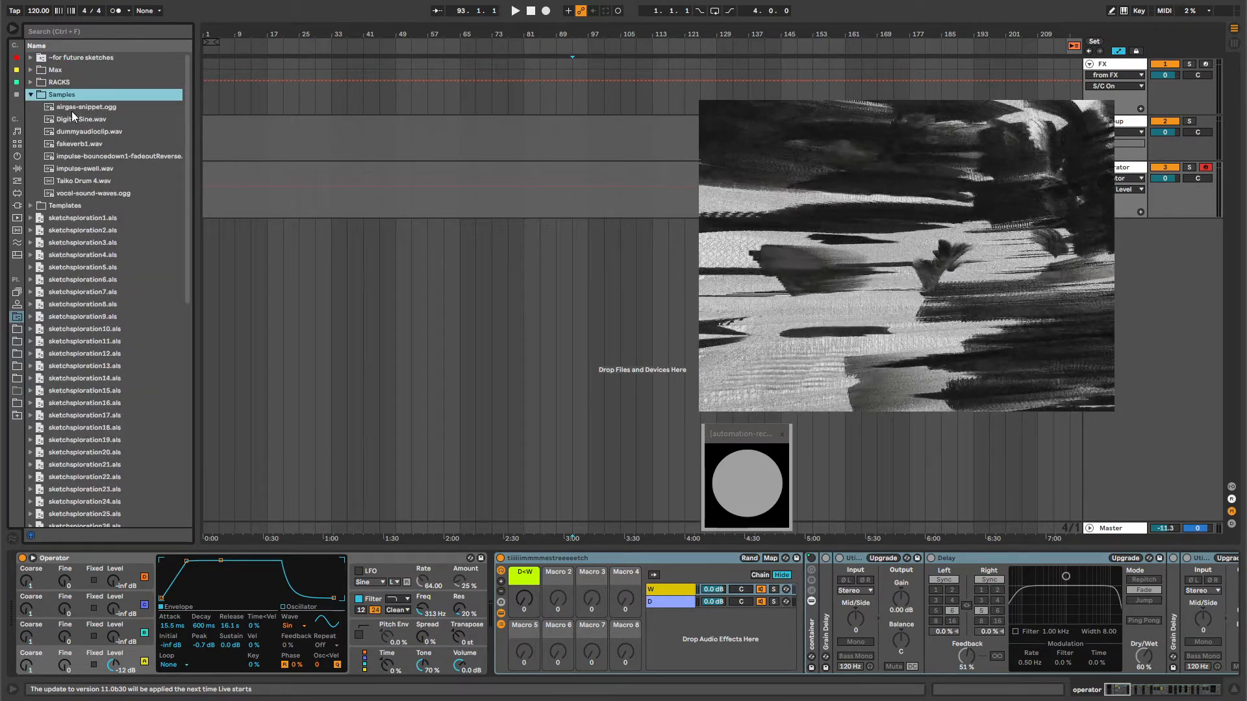
{"action": "left_click_drag", "start_coordinate": [73, 111], "coordinate": [231, 235]}
{"action": "left_click_drag", "start_coordinate": [117, 194], "coordinate": [232, 225]}
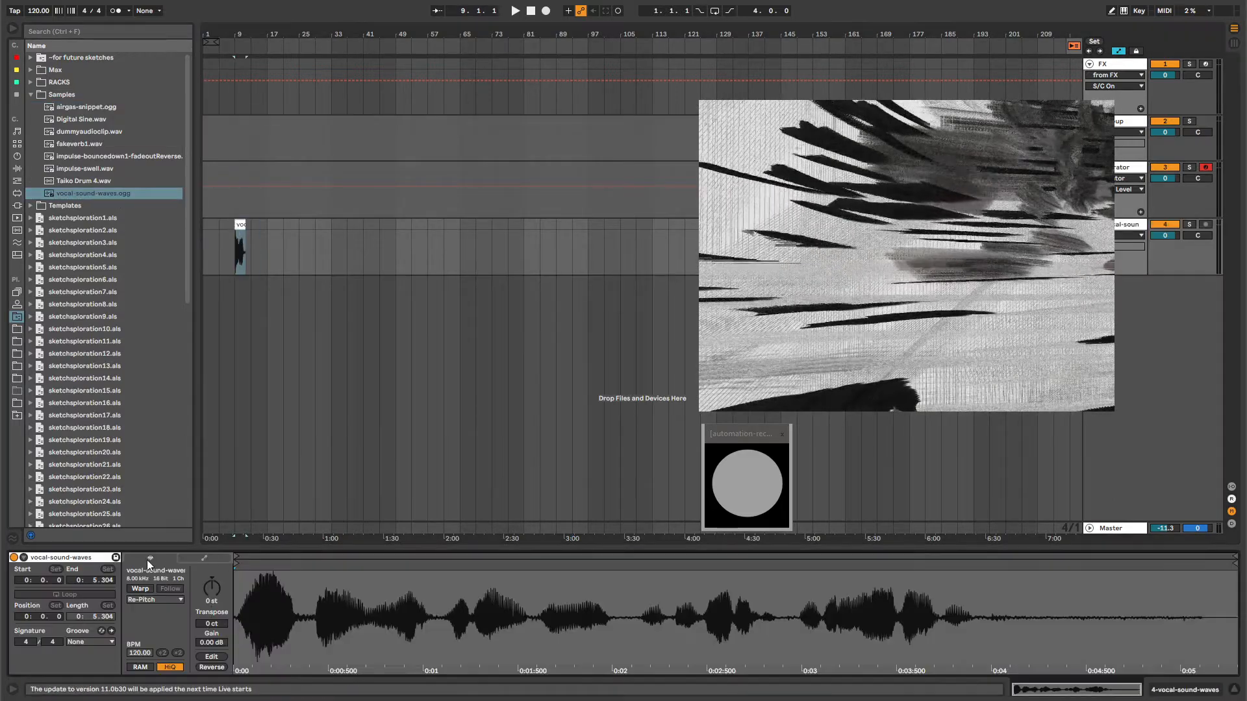
- Enable warping on the vocal-sound-waves clip in Texture mode with a grain size of 263
{"action": "left_click", "coordinate": [141, 589]}
{"action": "left_click", "coordinate": [149, 600]}
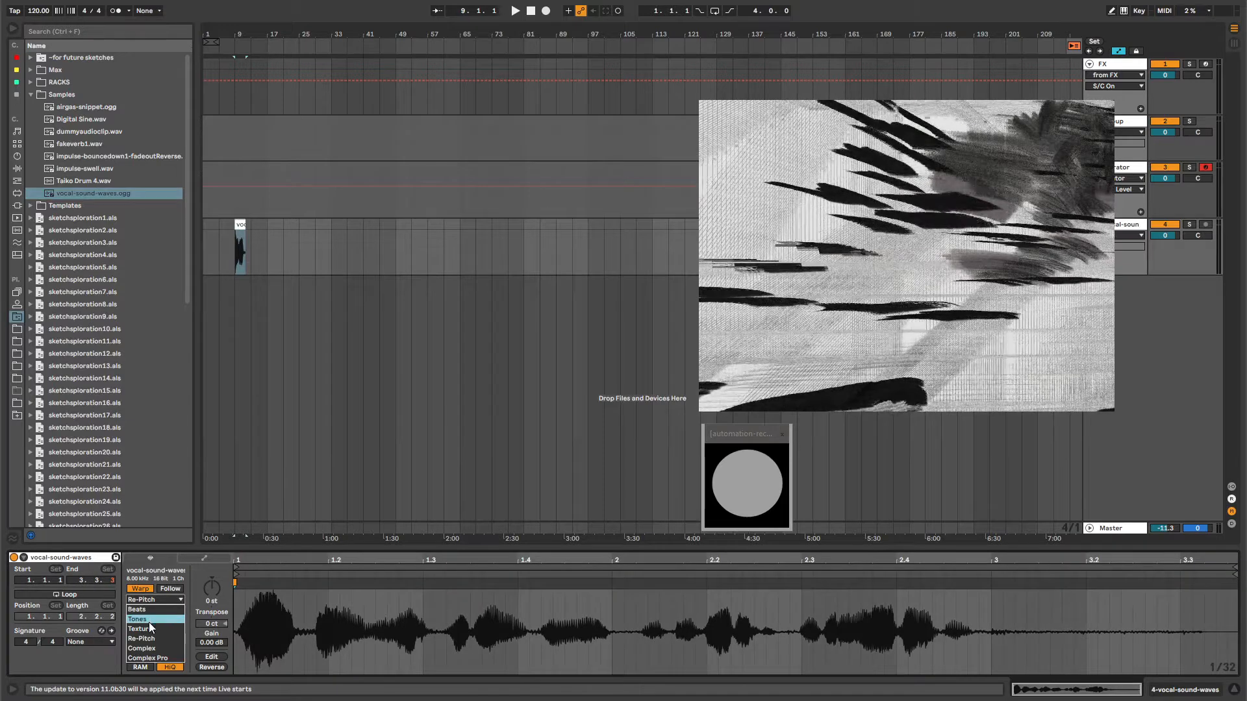
{"action": "left_click", "coordinate": [149, 627]}
{"action": "left_click_drag", "start_coordinate": [151, 619], "coordinate": [152, 619]}
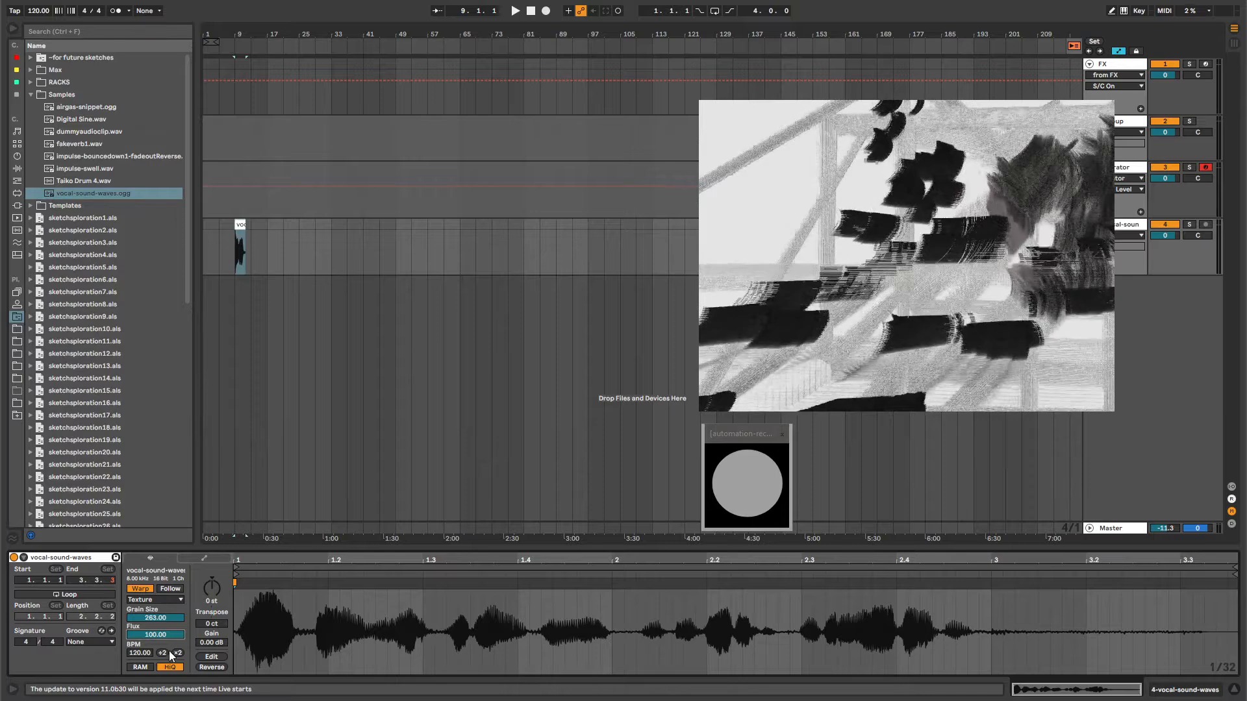
- Stretch the vocal clip by repeatedly doubling its segment tempo up to 960 BPM
{"action": "left_click", "coordinate": [177, 653]}
{"action": "left_click", "coordinate": [178, 653]}
{"action": "left_click", "coordinate": [177, 653]}
{"action": "left_click", "coordinate": [178, 654]}
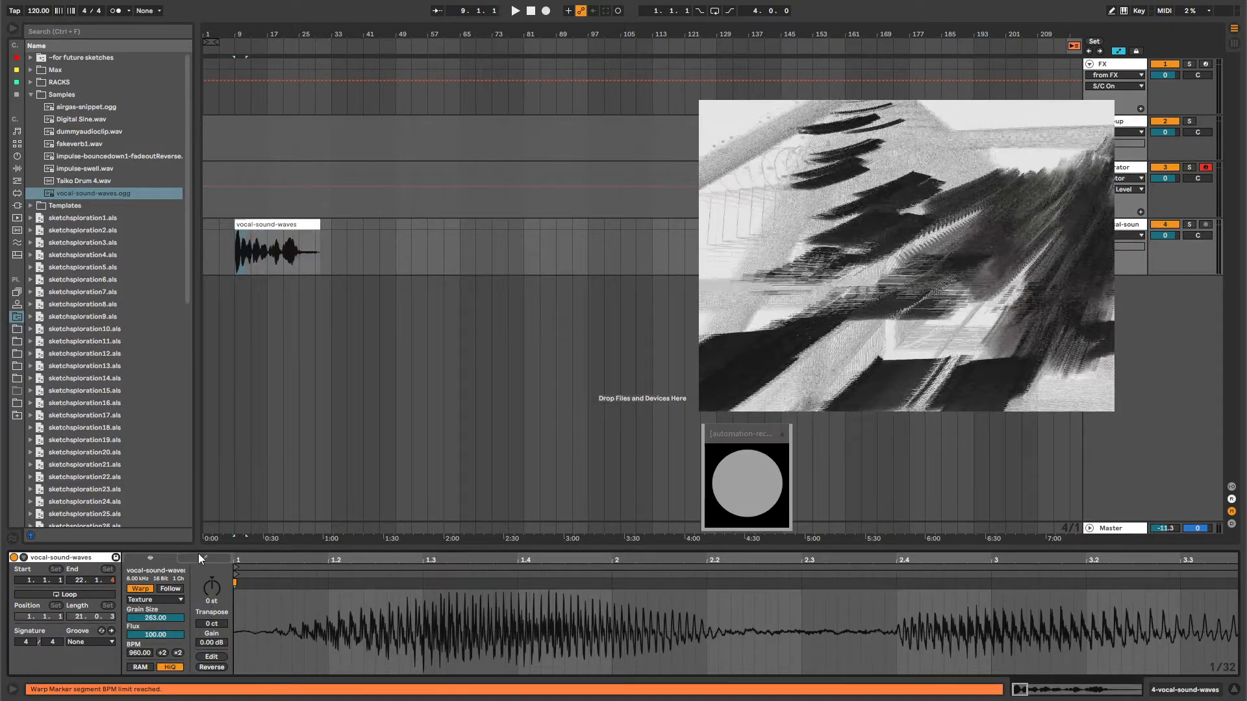
- Move the vocal clip to the start of the timeline at bar 1 and lower the project tempo to 20 BPM
{"action": "left_click", "coordinate": [294, 225]}
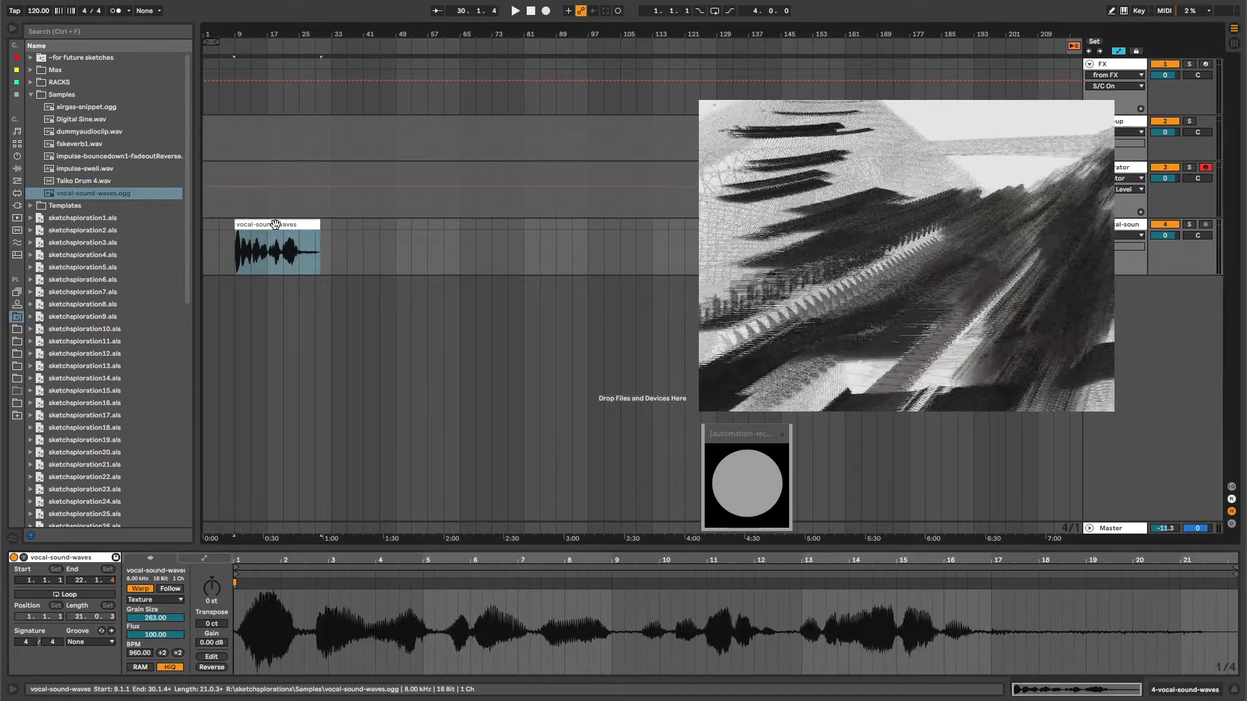
{"action": "left_click_drag", "start_coordinate": [293, 225], "coordinate": [262, 226]}
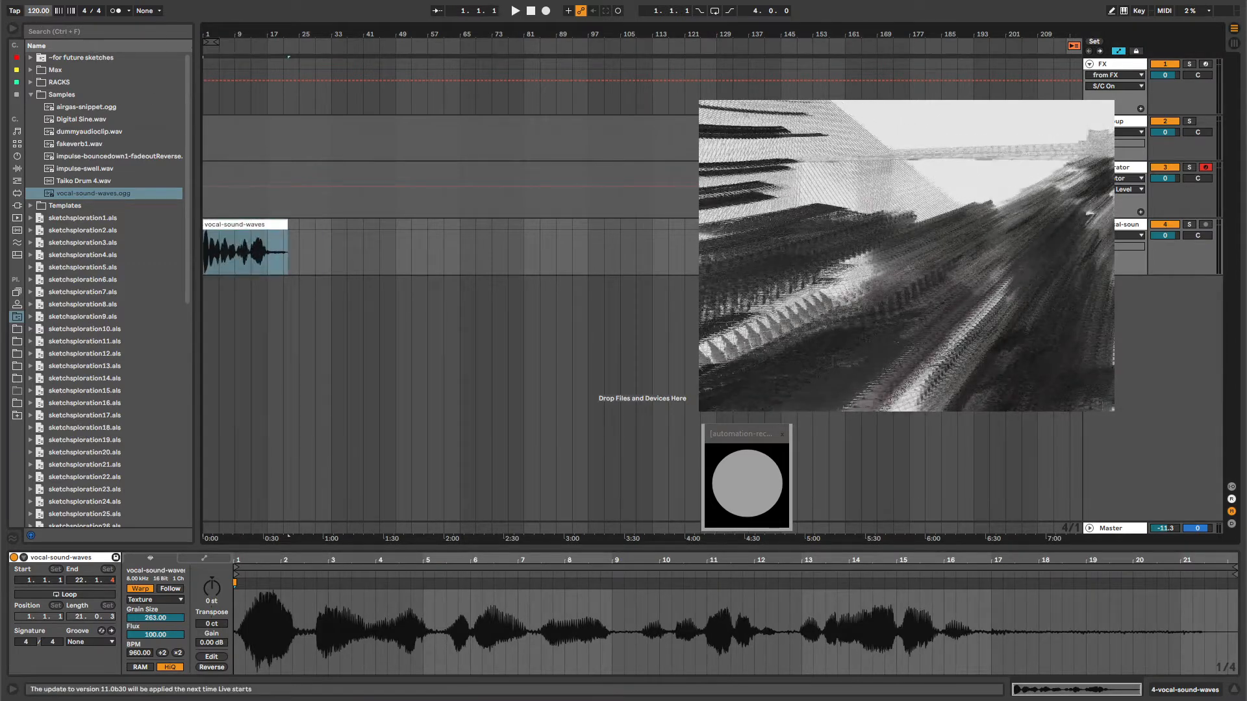
{"action": "left_click_drag", "start_coordinate": [39, 11], "coordinate": [38, 98]}
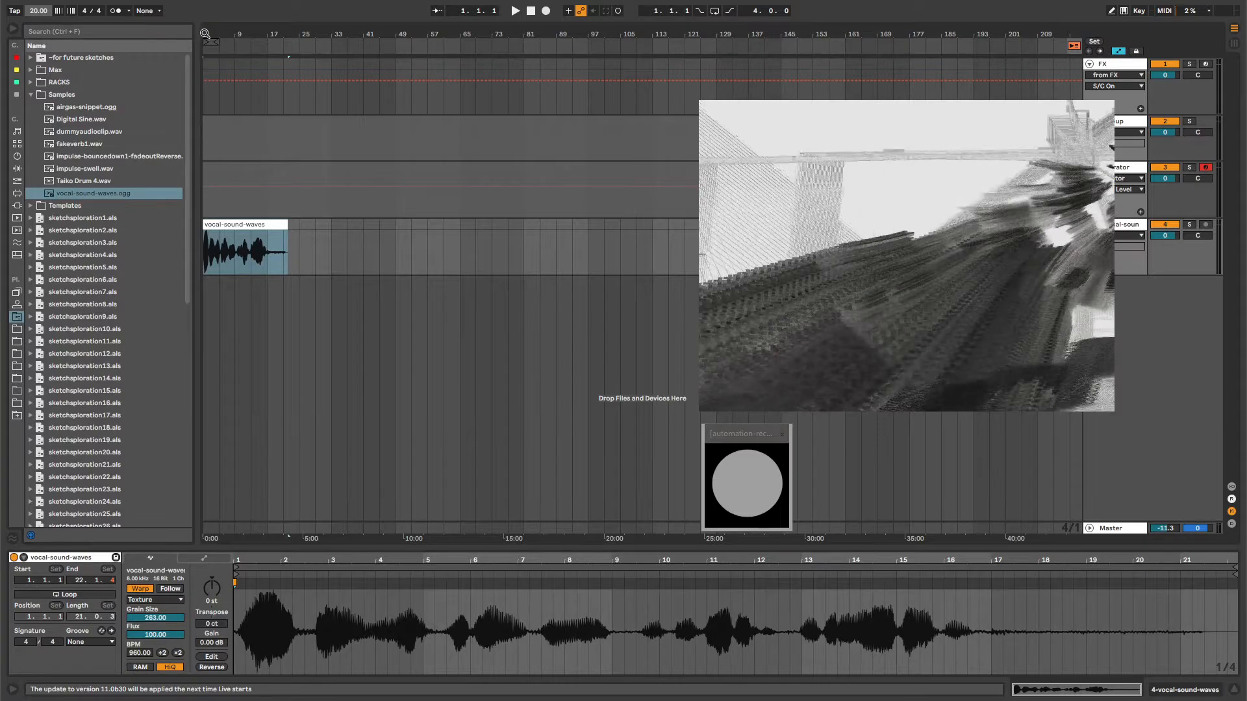
{"action": "key", "text": "plus"}
{"action": "key", "text": "plus"}
{"action": "left_click_drag", "start_coordinate": [252, 34], "coordinate": [252, 26]}
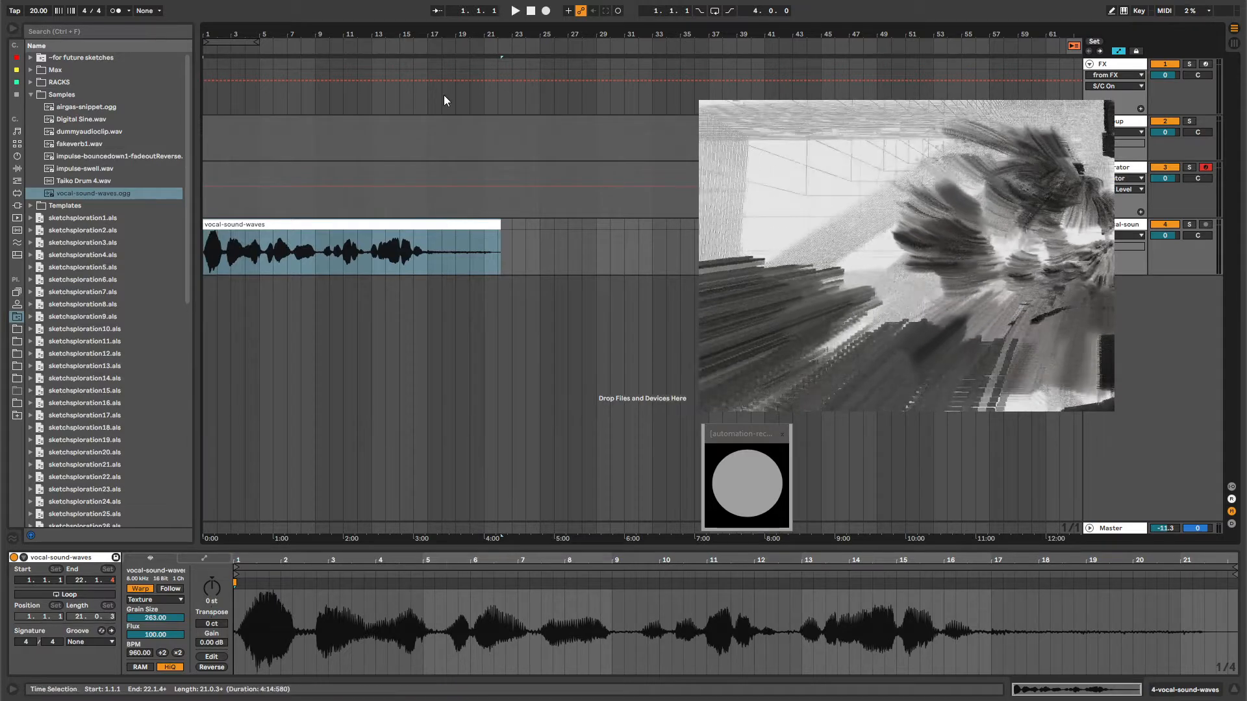
{"action": "left_click_drag", "start_coordinate": [440, 38], "coordinate": [353, 32]}
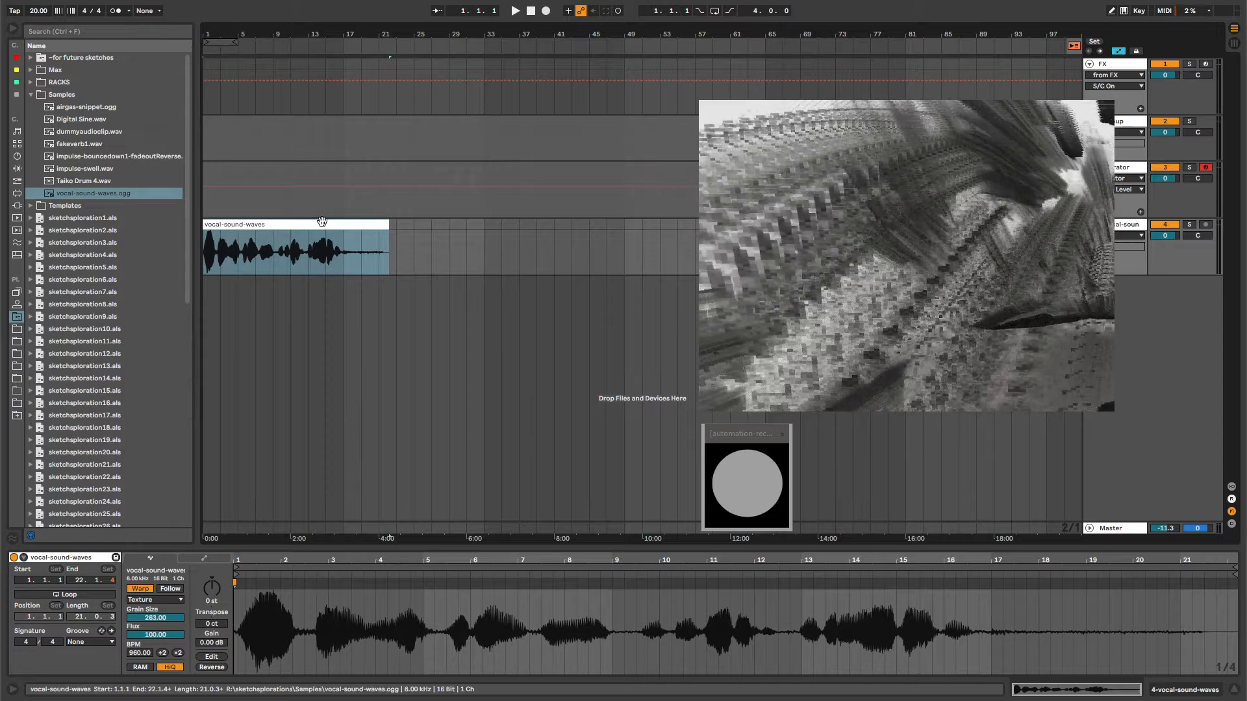
- Duplicate the stretched vocal clip, unwarp the copy to compare its original length, and delete that copy
{"action": "key", "text": "ctrl+d"}
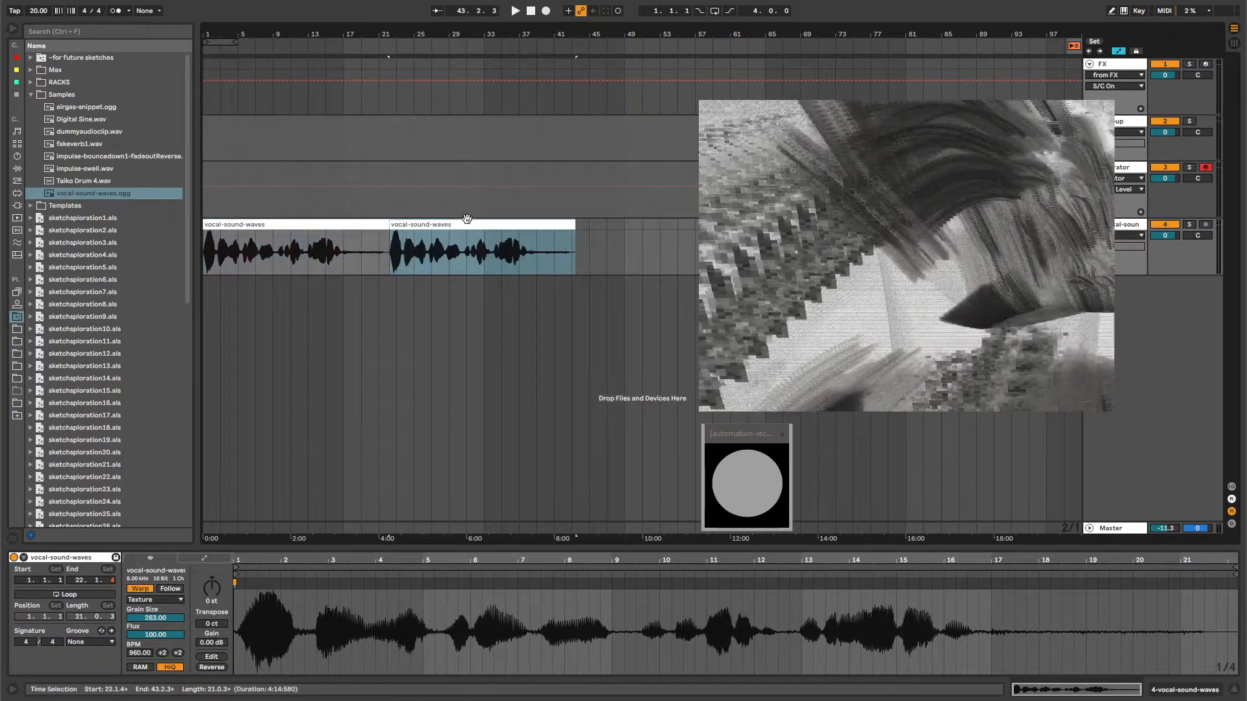
{"action": "left_click", "coordinate": [147, 586]}
{"action": "left_click", "coordinate": [392, 225]}
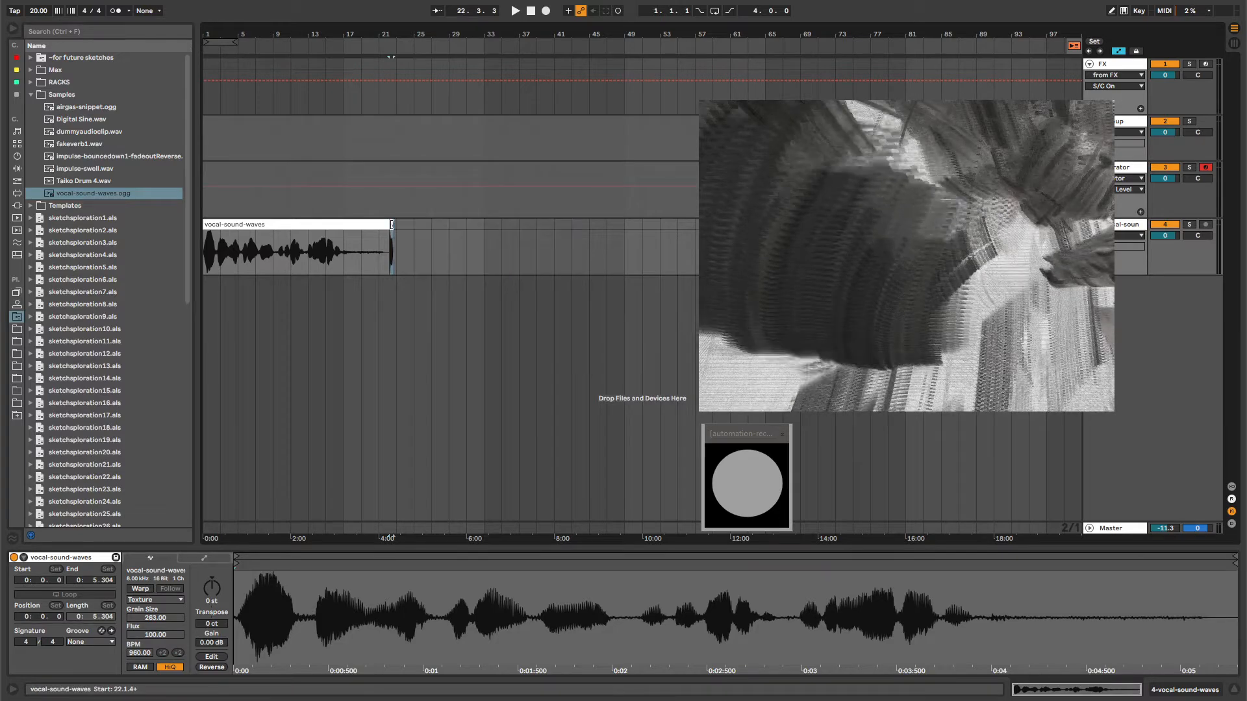
{"action": "left_click_drag", "start_coordinate": [391, 33], "coordinate": [391, 137]}
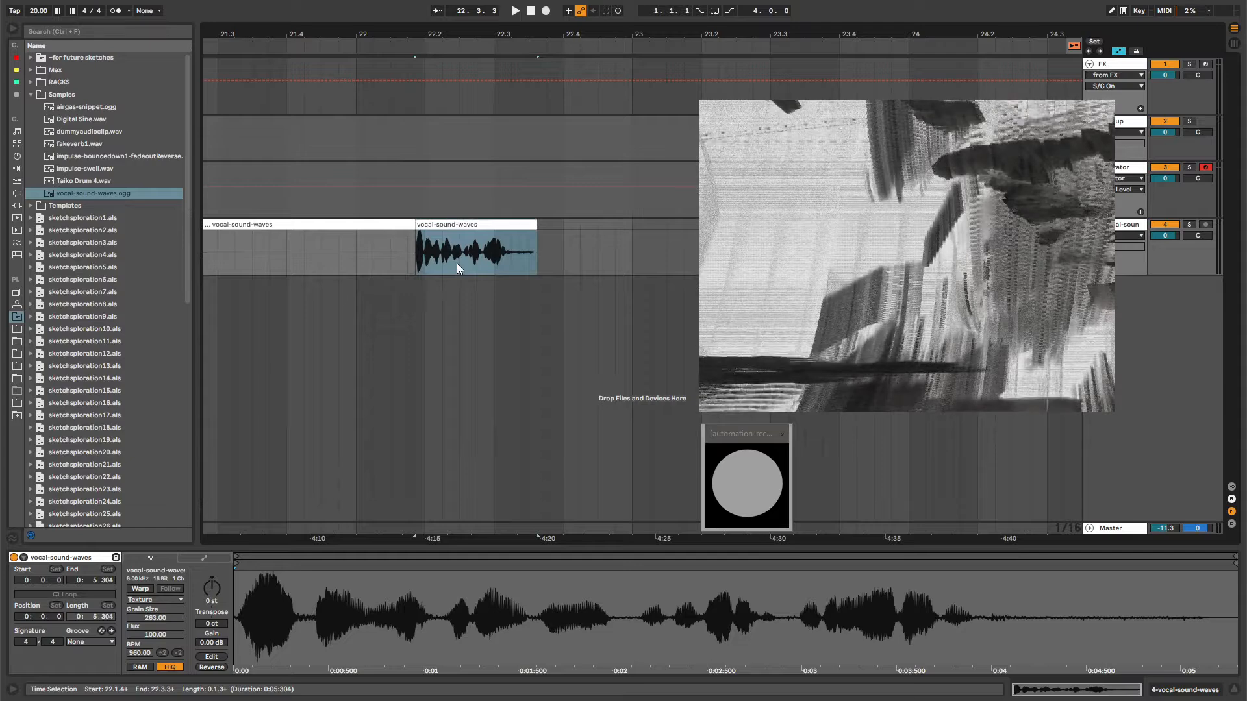
{"action": "key", "text": "Delete"}
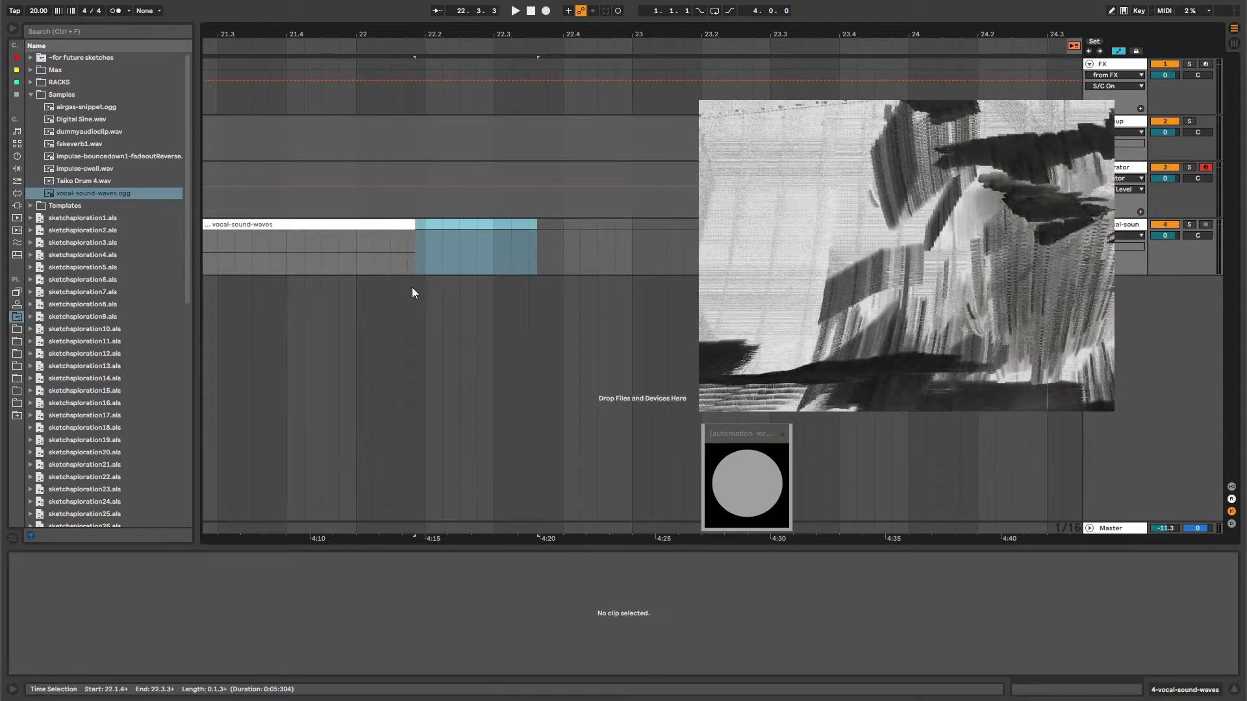
- Solo the vocal track and play the stretched vocal-sound-waves clip from the beginning
{"action": "left_click", "coordinate": [404, 224]}
{"action": "double_click", "coordinate": [419, 31]}
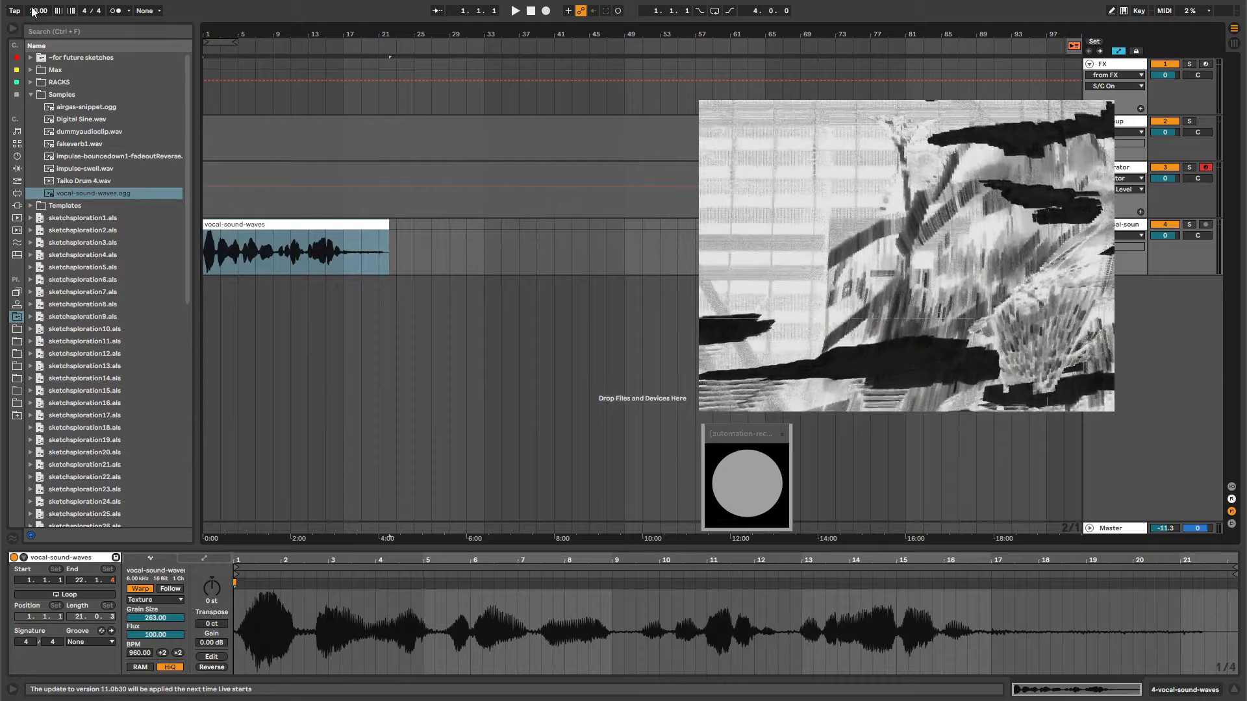
{"action": "left_click", "coordinate": [245, 224]}
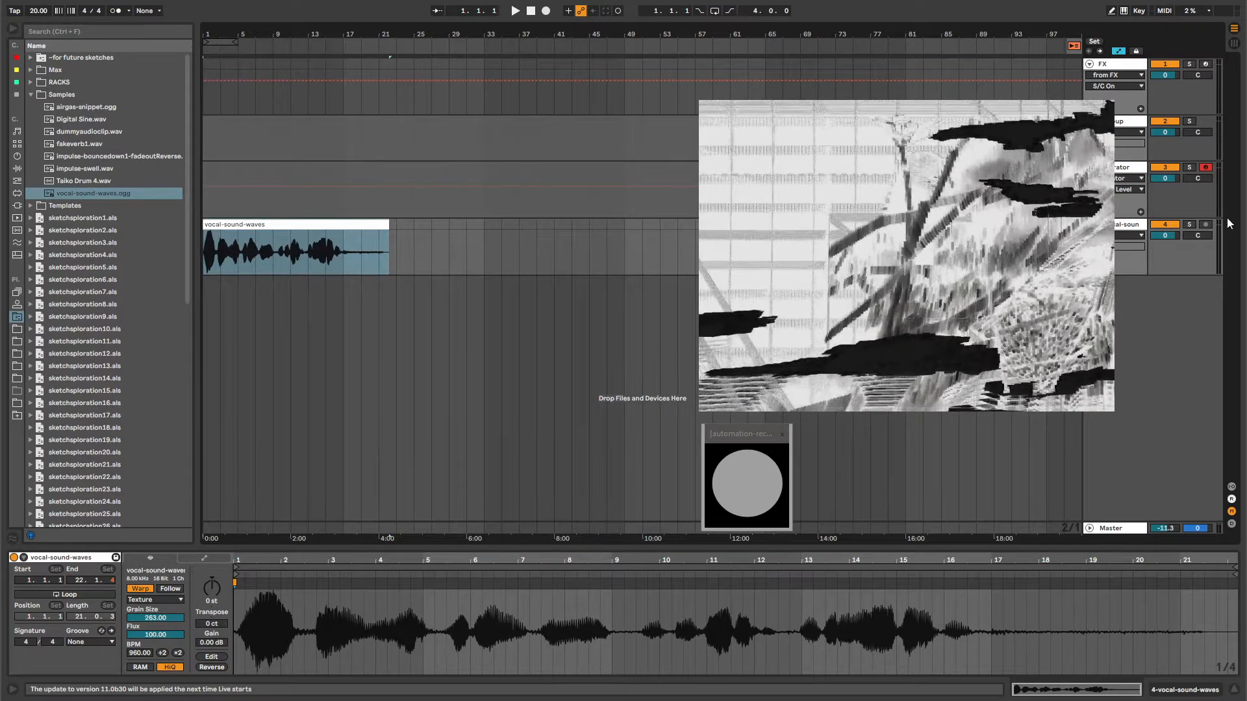
{"action": "left_click", "coordinate": [1189, 226]}
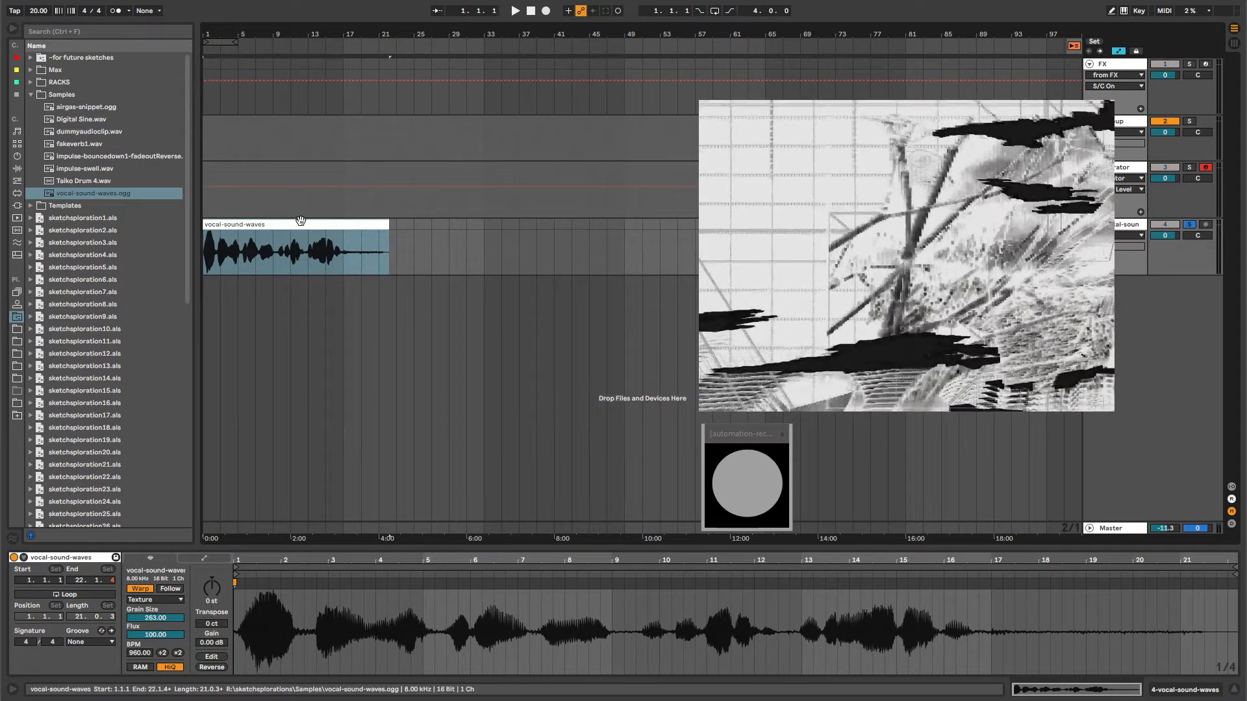
{"action": "key", "text": "space"}
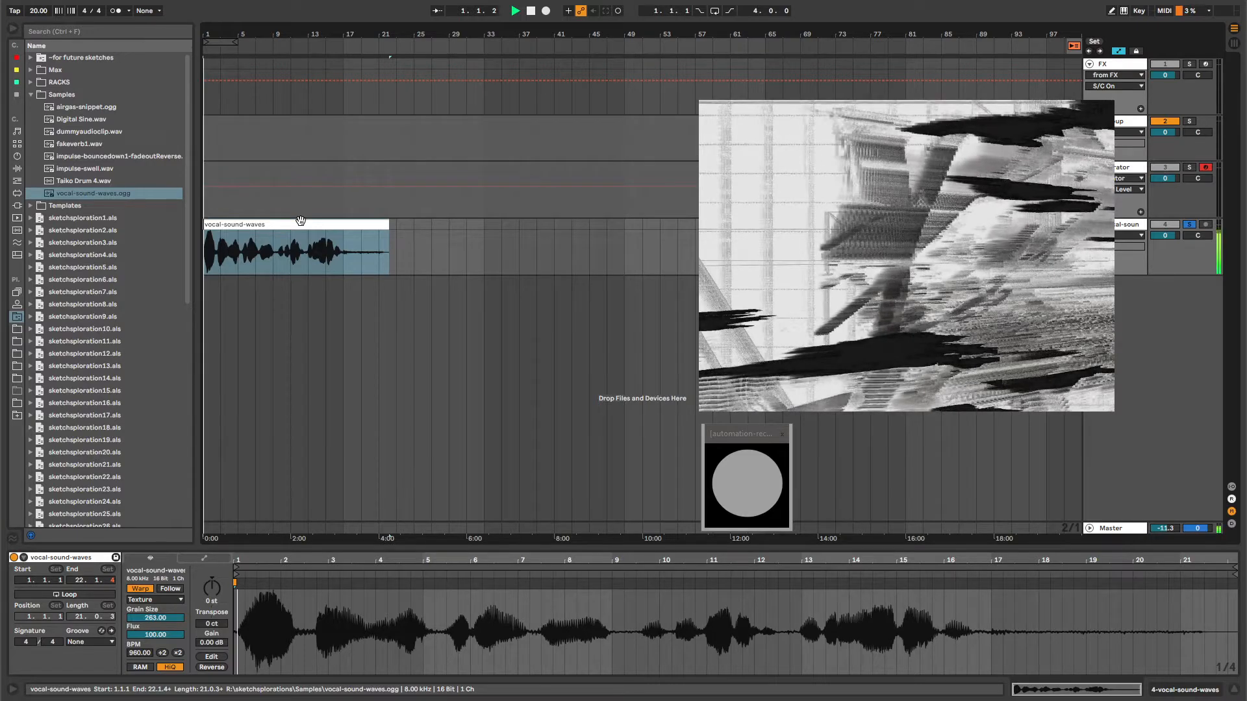
- Audition the Complex Pro warp mode on the playing vocal clip and switch it back to Texture
{"action": "left_click", "coordinate": [165, 600]}
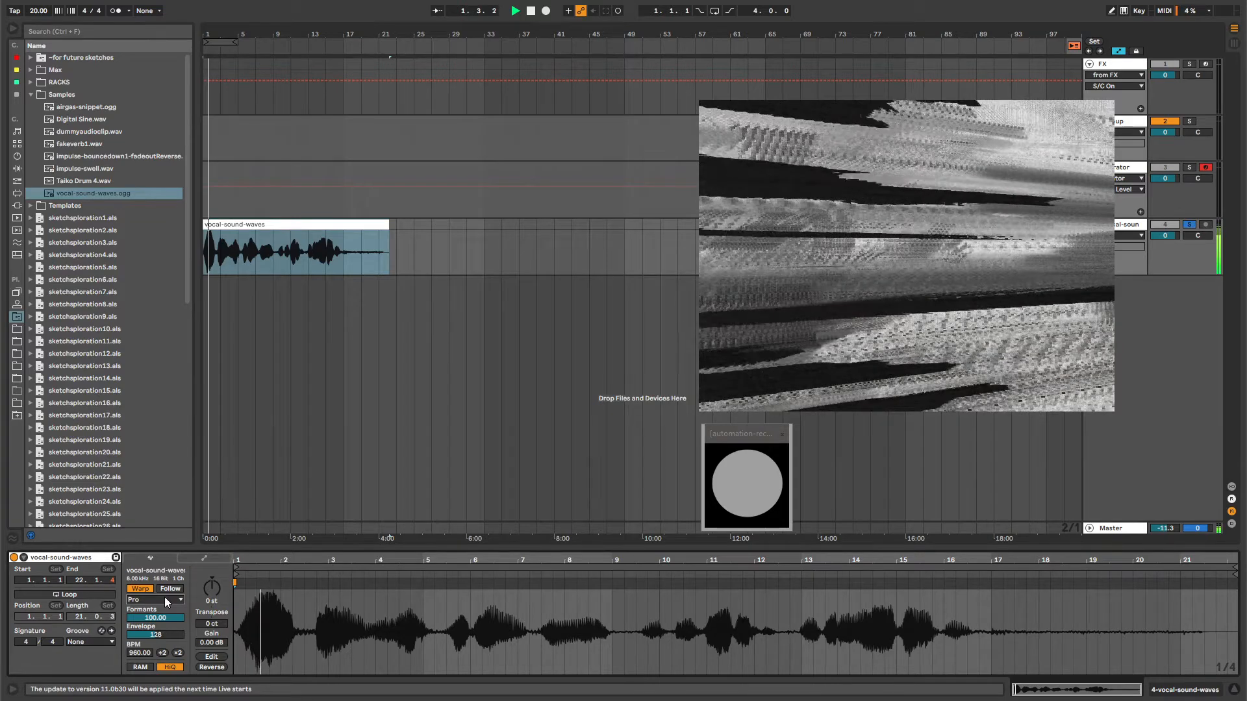
{"action": "left_click", "coordinate": [165, 598]}
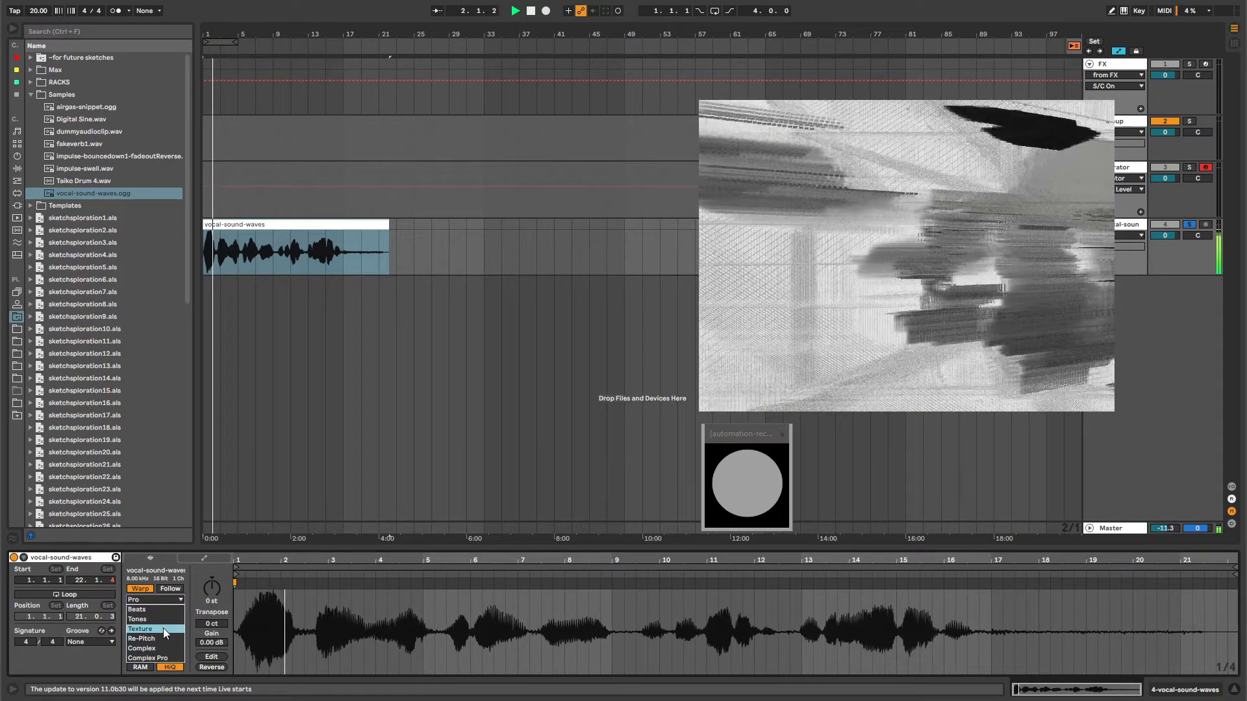
{"action": "left_click", "coordinate": [163, 629]}
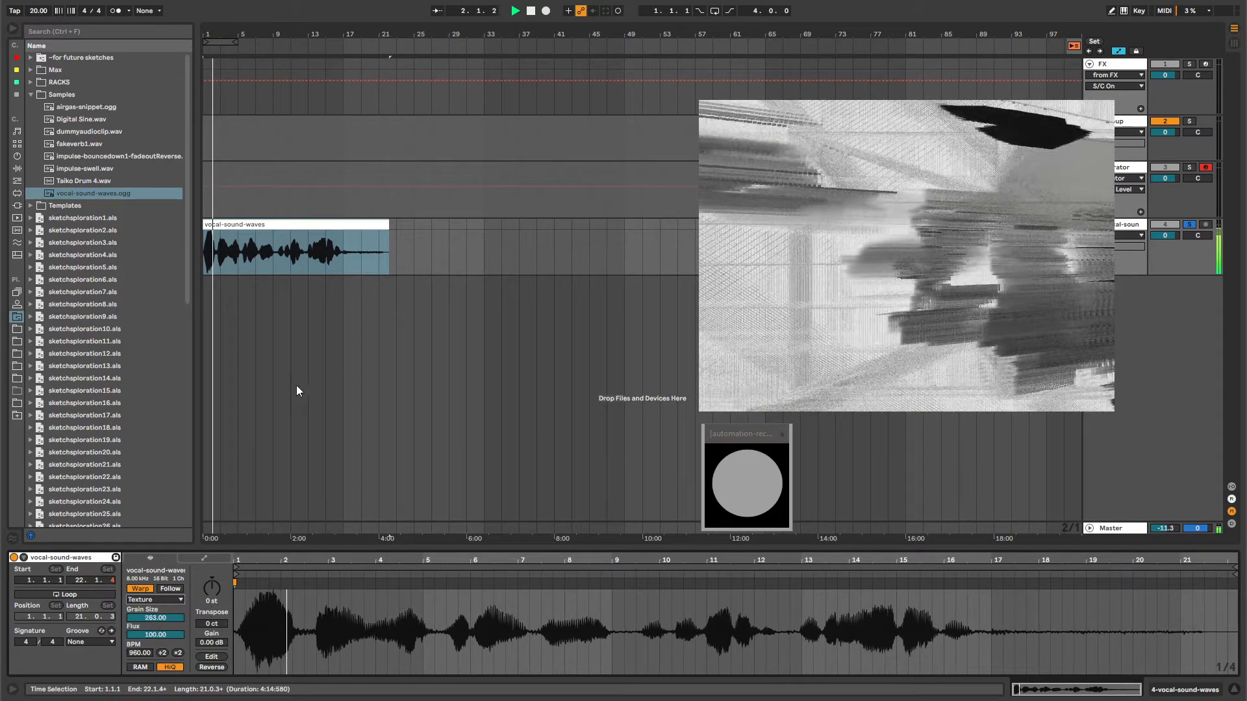
- Put the time-stretch rack from the operator track onto the vocal track and raise its D<W macro to 127
{"action": "left_click", "coordinate": [1128, 162]}
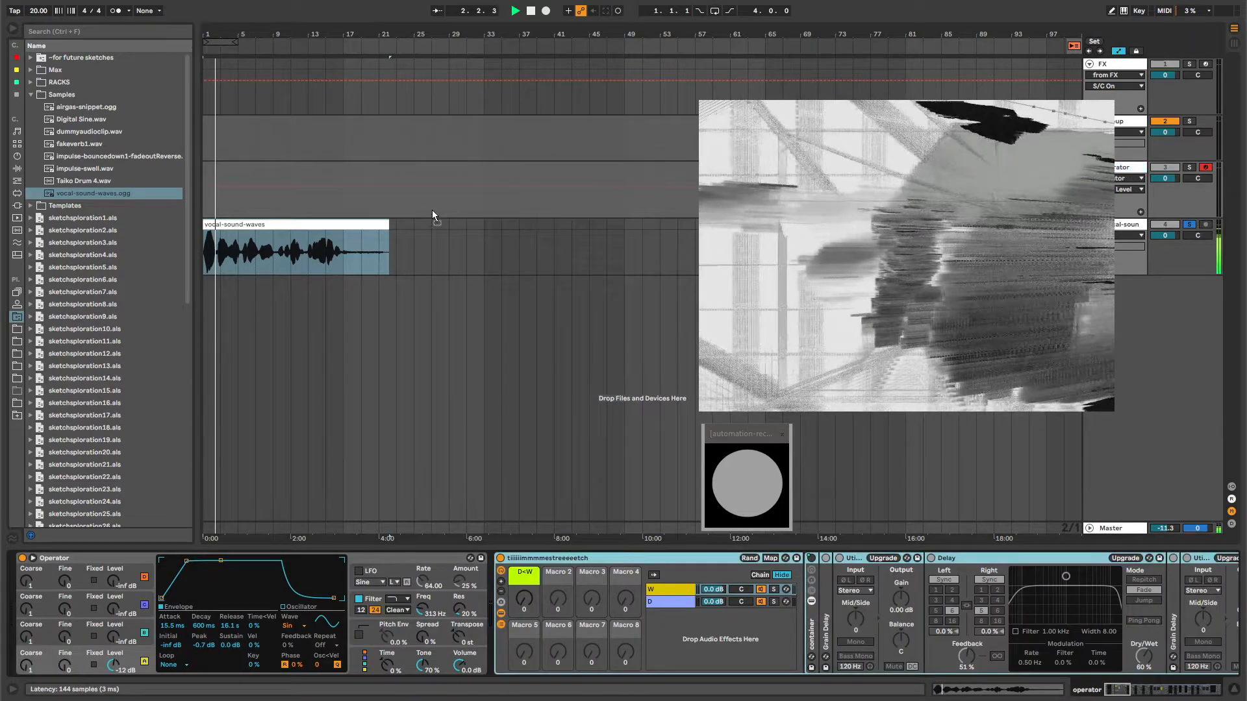
{"action": "left_click", "coordinate": [420, 223]}
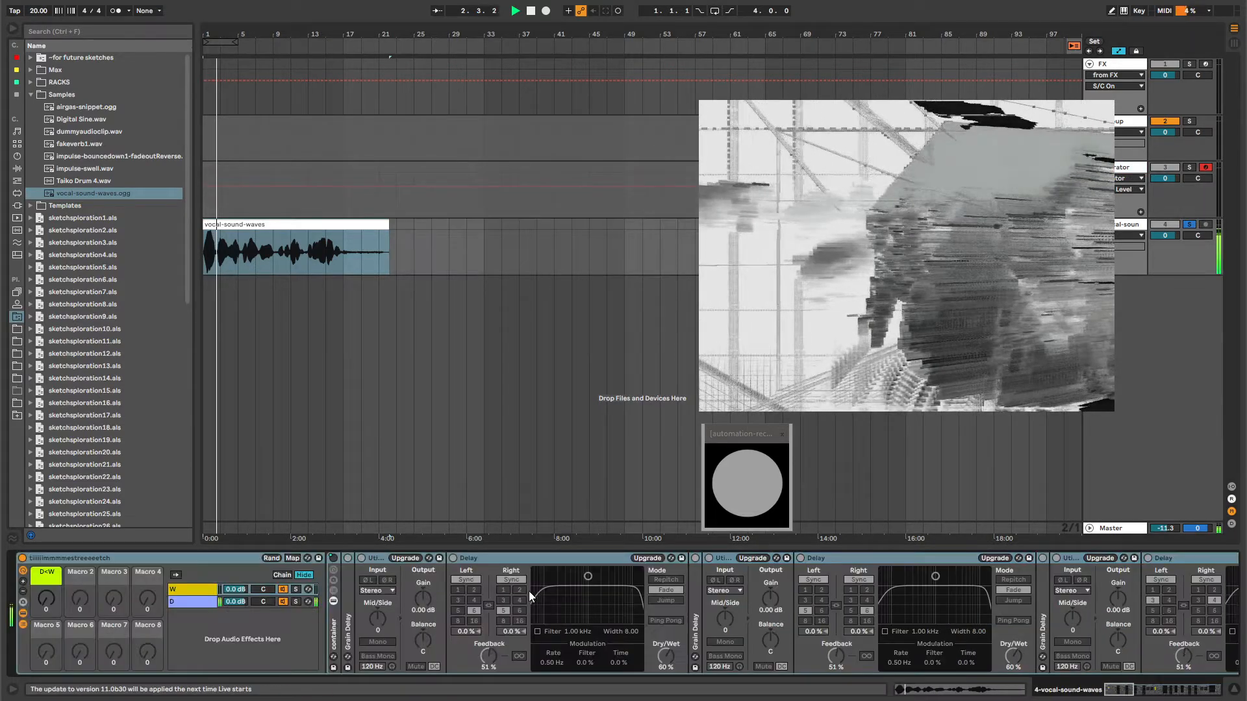
{"action": "left_click_drag", "start_coordinate": [55, 607], "coordinate": [55, 572]}
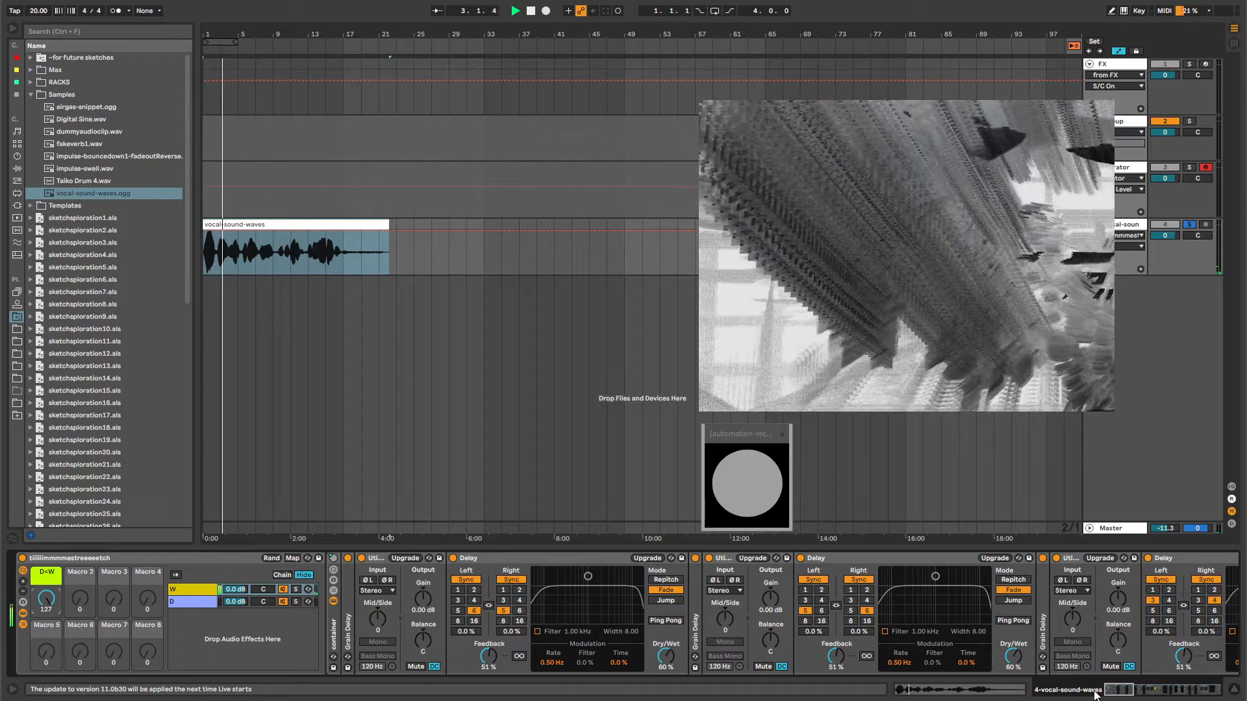
- Place the Utility that precedes the final Reverb at the end of the rack's effect chain as a copy, after the Limiter
{"action": "left_click_drag", "start_coordinate": [1120, 692], "coordinate": [1132, 694]}
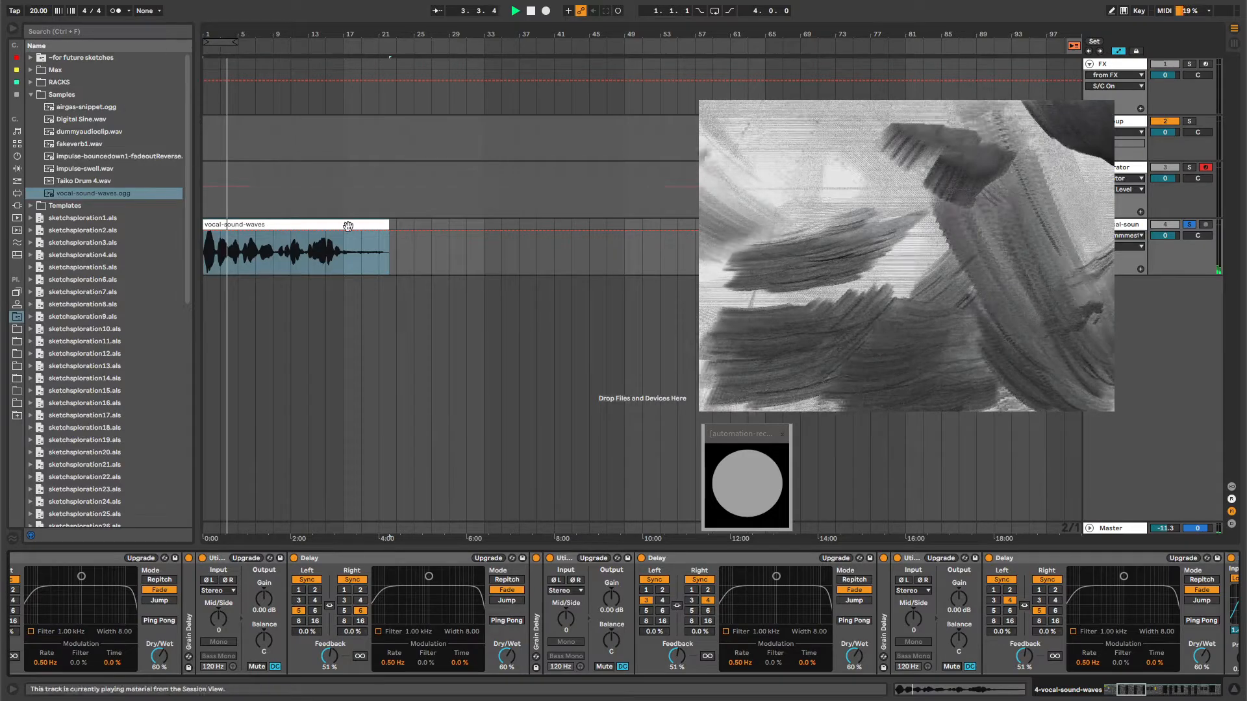
{"action": "left_click_drag", "start_coordinate": [1131, 694], "coordinate": [1158, 694]}
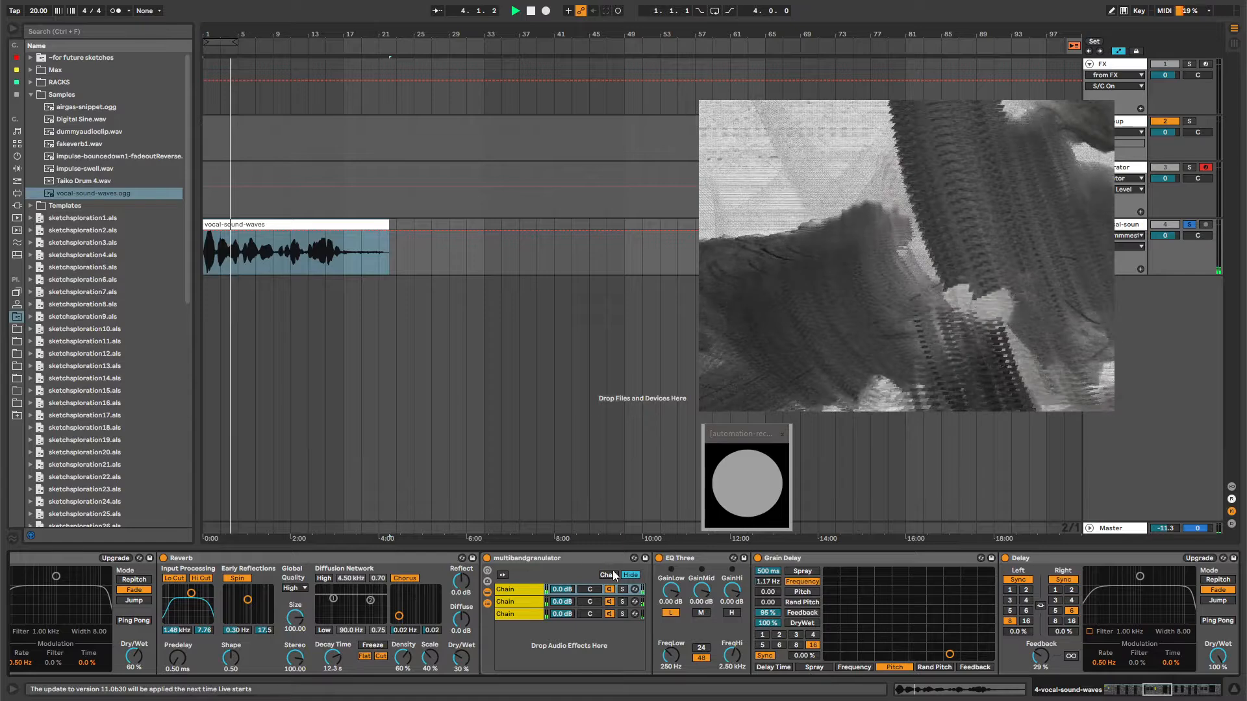
{"action": "left_click_drag", "start_coordinate": [1150, 695], "coordinate": [1205, 692]}
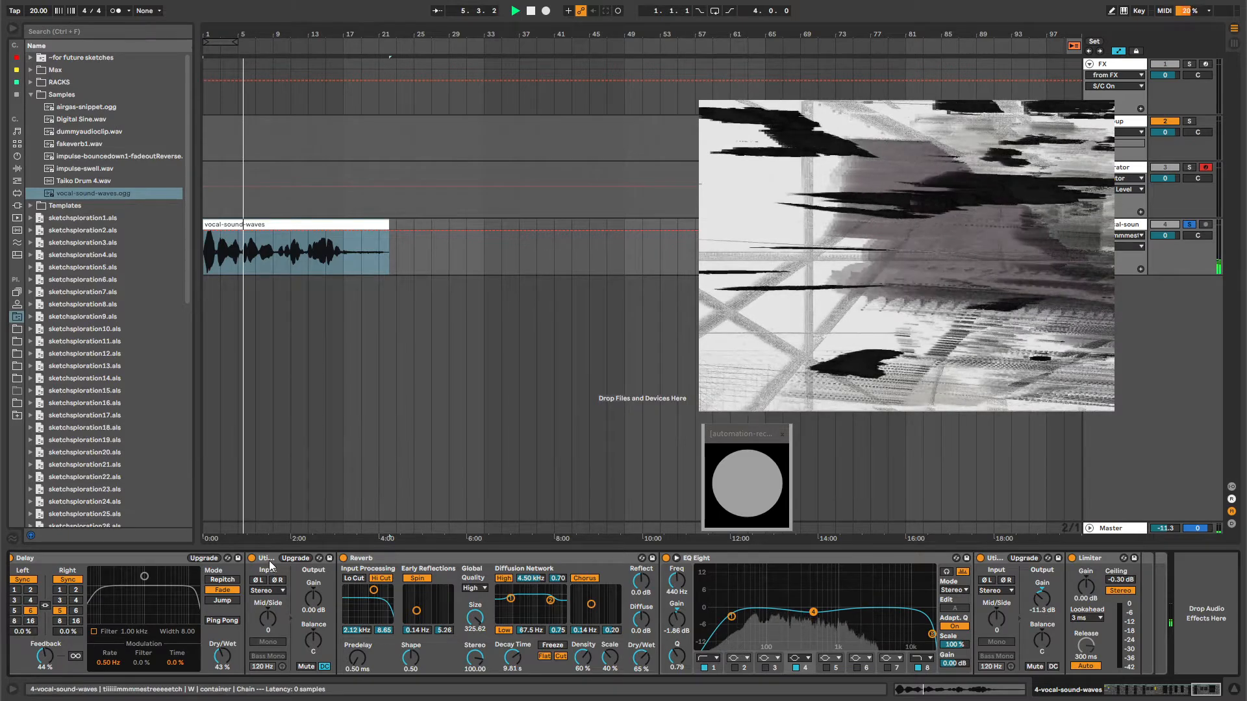
{"action": "left_click_drag", "start_coordinate": [270, 562], "coordinate": [1177, 591]}
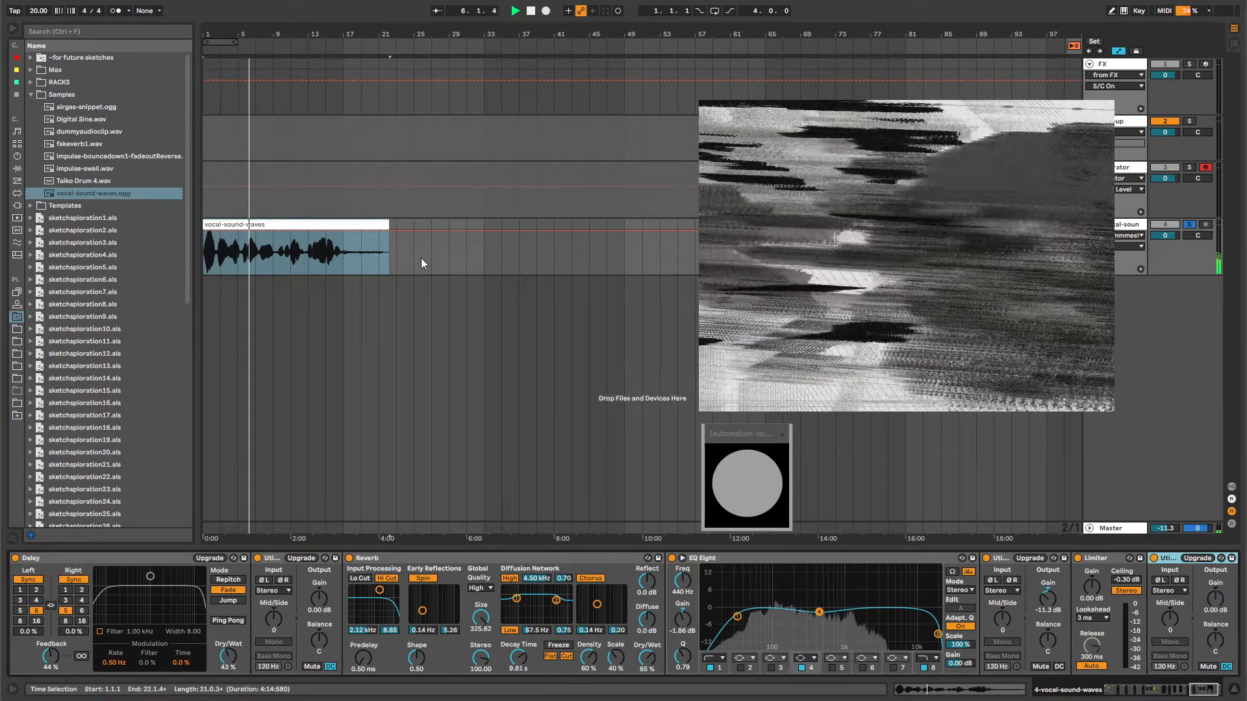
- Loop the first 16 bars of the vocal clip and raise the gain of the last Utility to 8.89 dB
{"action": "left_click_drag", "start_coordinate": [351, 263], "coordinate": [201, 263]}
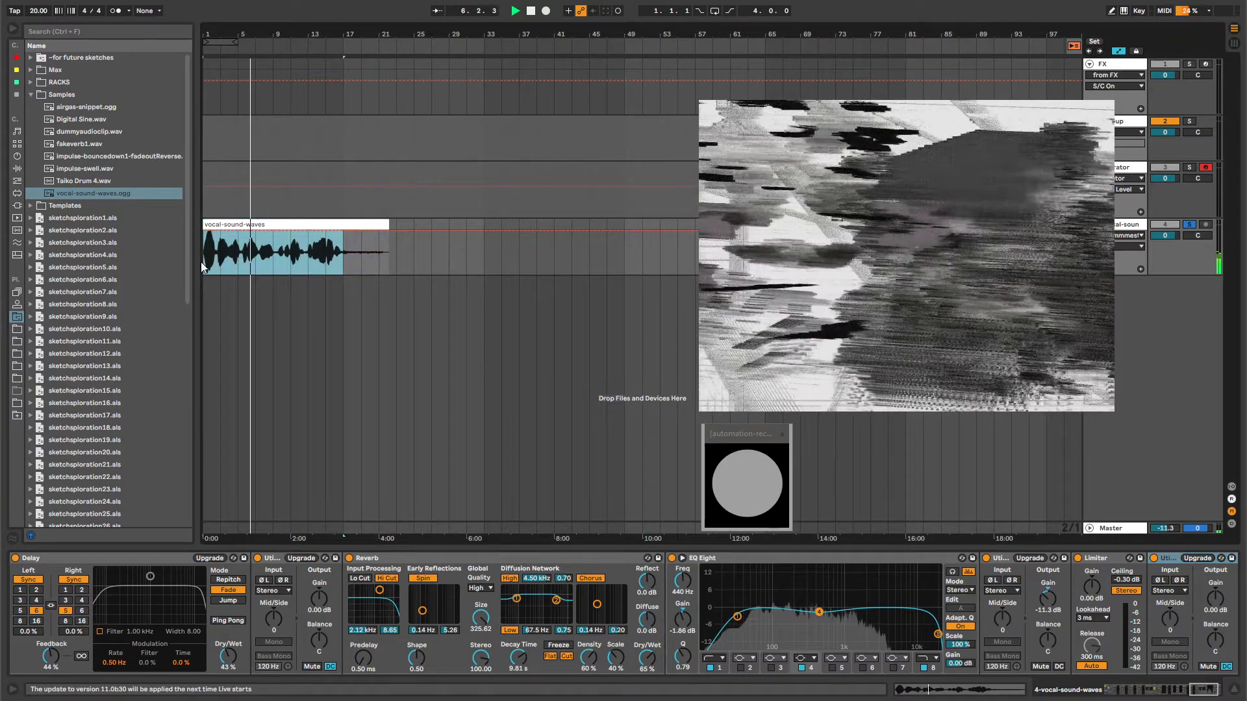
{"action": "key", "text": "ctrl+l"}
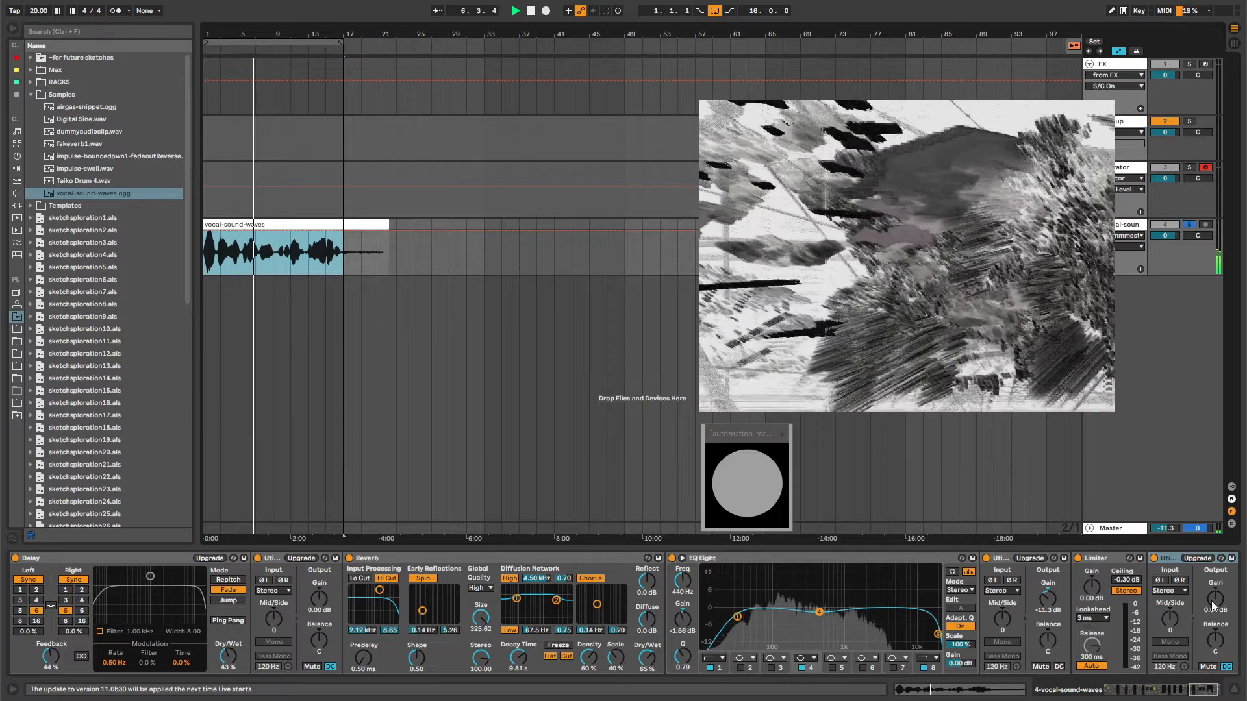
{"action": "left_click_drag", "start_coordinate": [1209, 602], "coordinate": [1210, 578]}
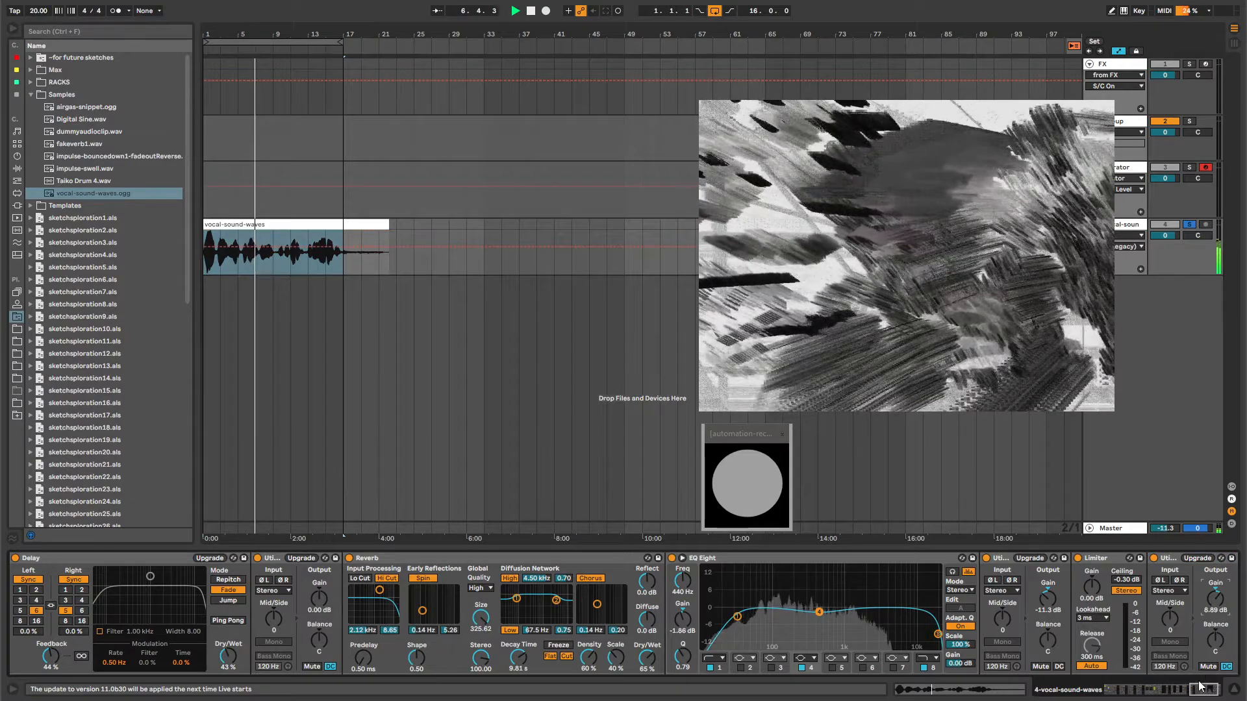
- Review the rack's effect chain from start to end and collapse the rack to show only its macros
{"action": "left_click_drag", "start_coordinate": [1203, 690], "coordinate": [1118, 693]}
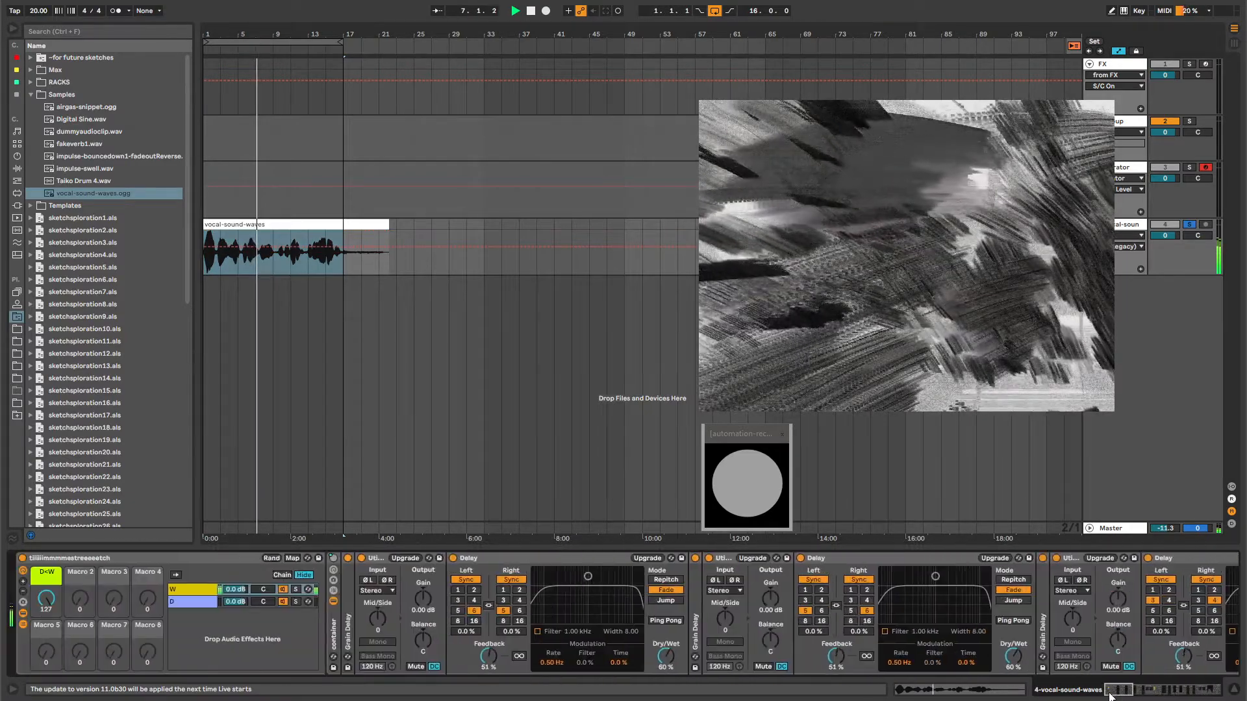
{"action": "left_click", "coordinate": [23, 625]}
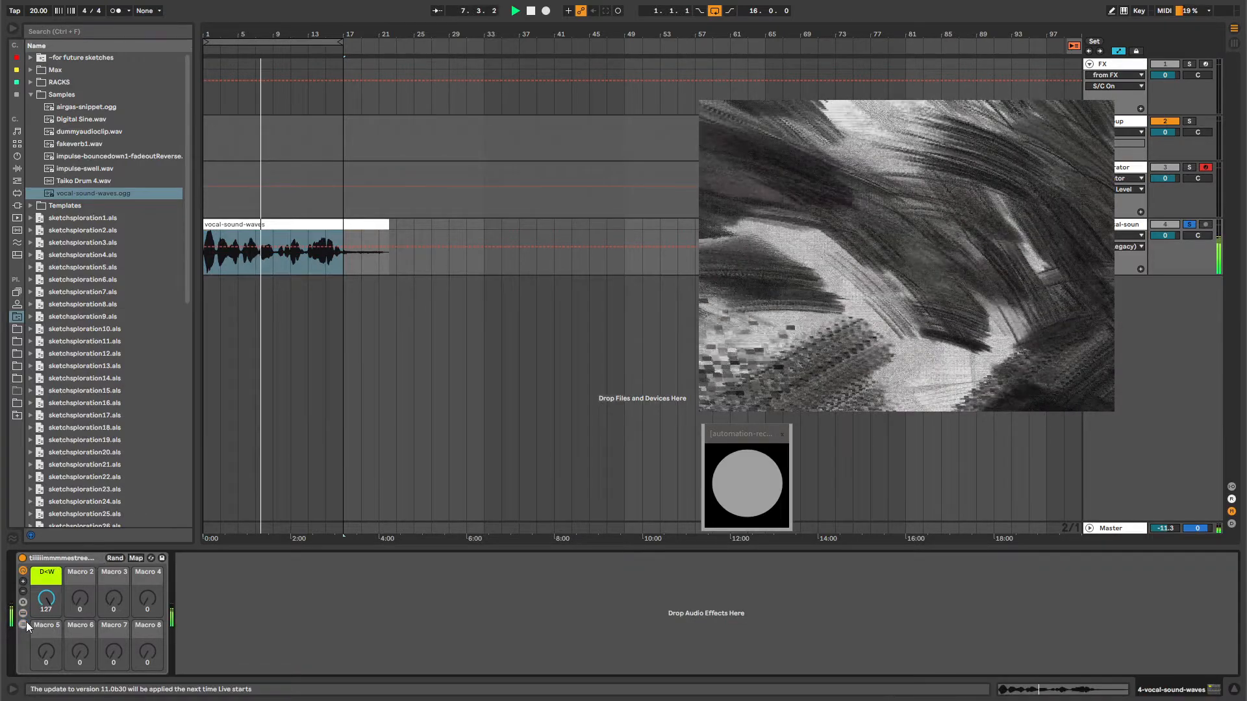
{"action": "left_click", "coordinate": [25, 622]}
{"action": "left_click", "coordinate": [23, 614]}
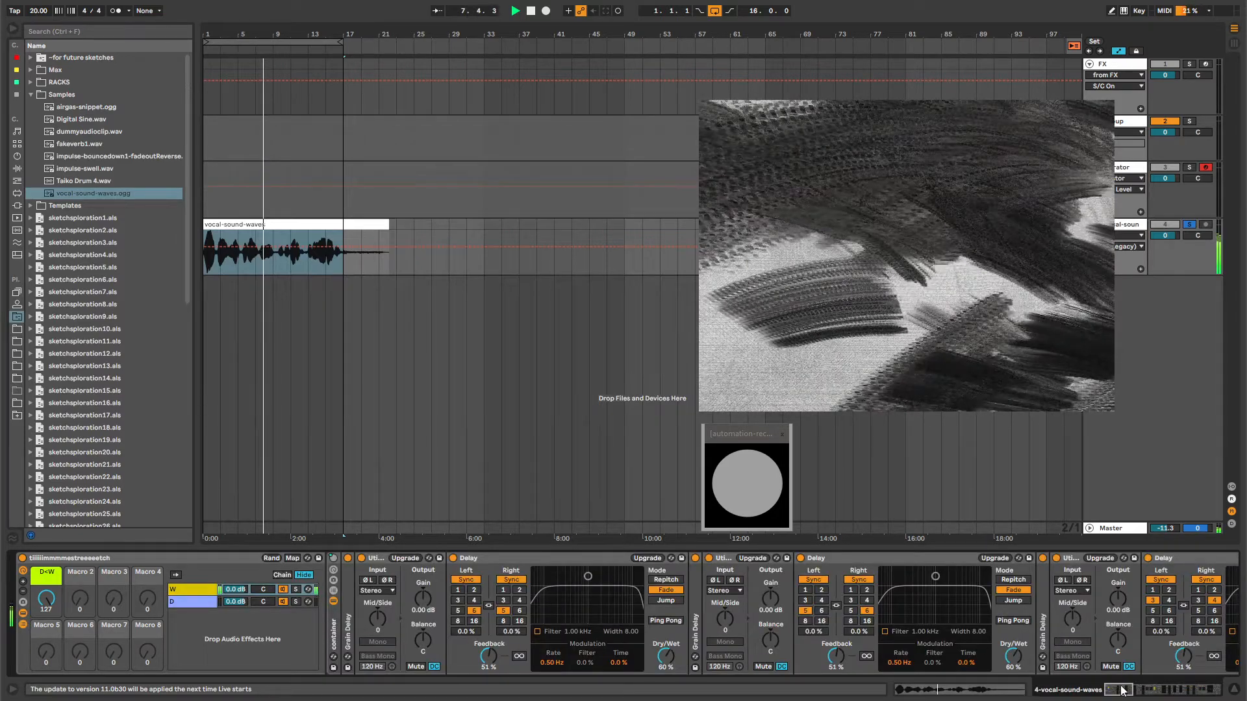
{"action": "left_click_drag", "start_coordinate": [1123, 691], "coordinate": [1213, 691]}
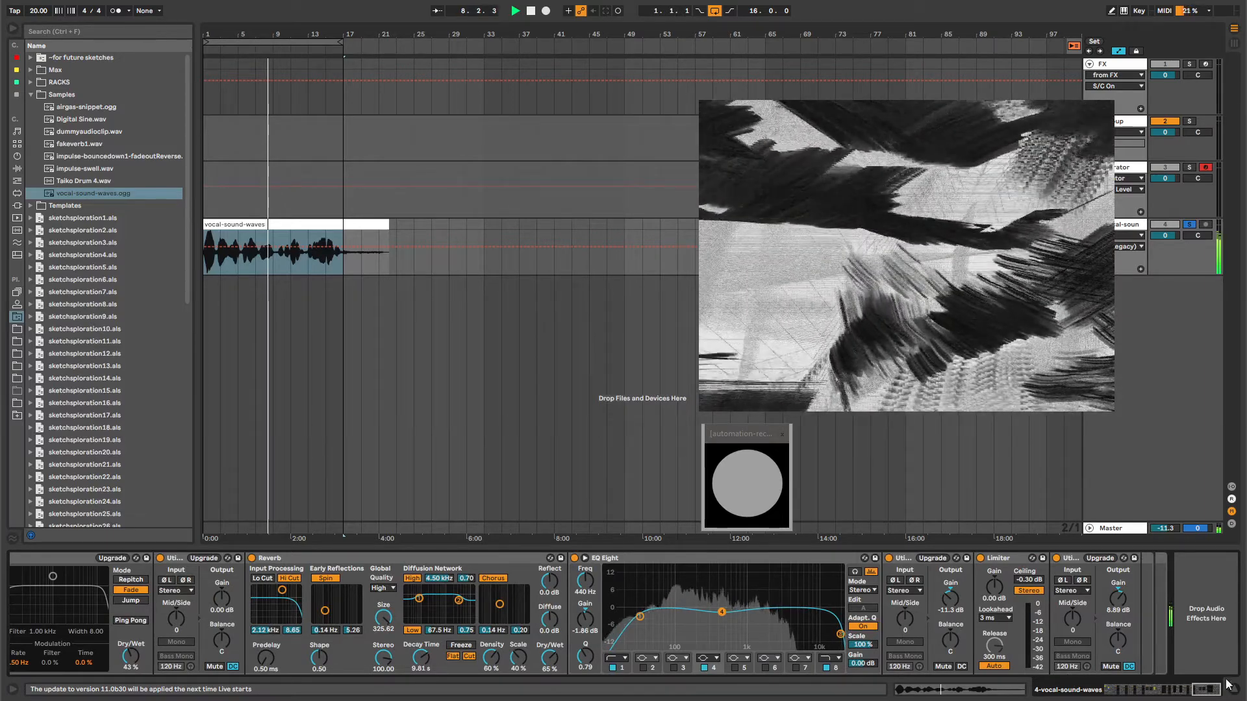
{"action": "left_click_drag", "start_coordinate": [1210, 691], "coordinate": [1115, 691]}
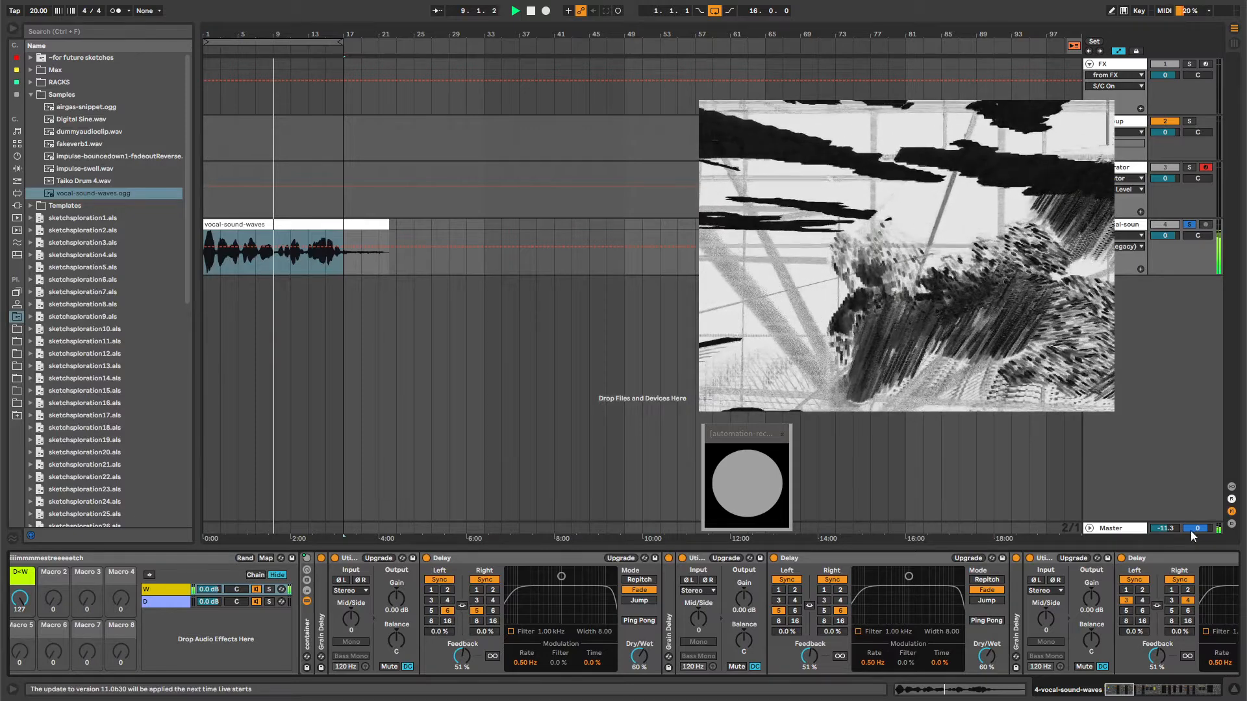
{"action": "left_click_drag", "start_coordinate": [1137, 698], "coordinate": [1122, 695]}
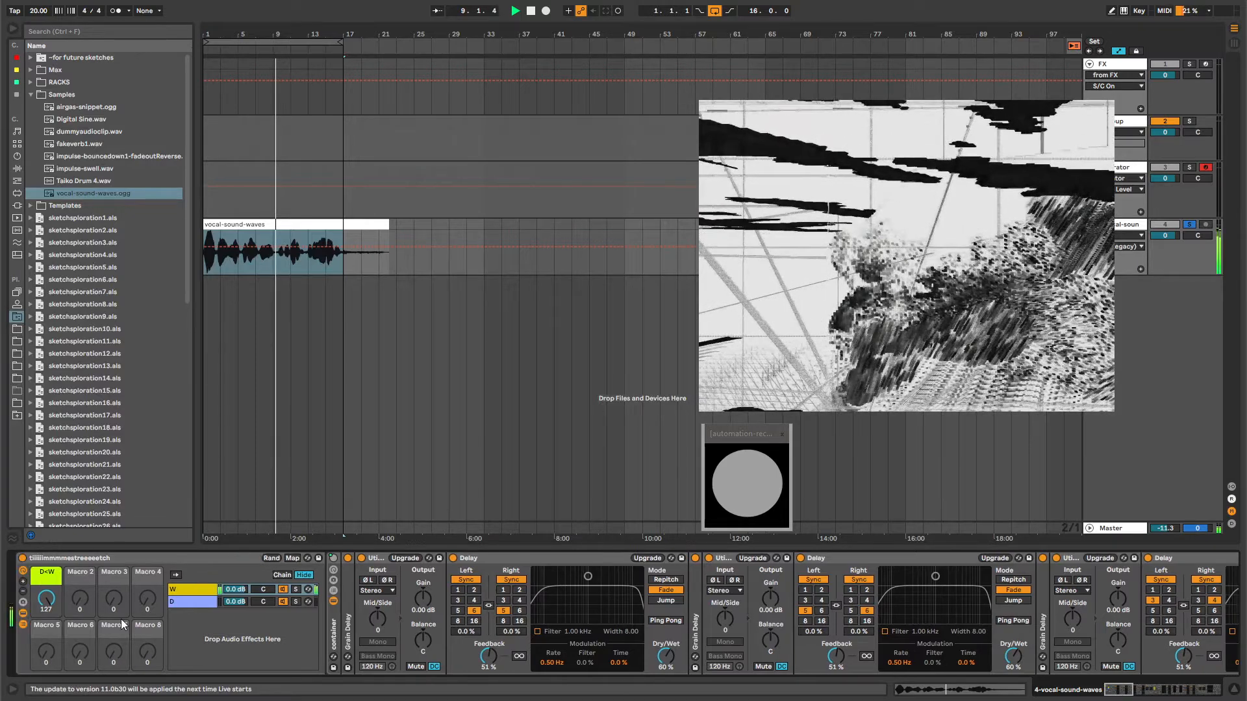
{"action": "left_click", "coordinate": [23, 625]}
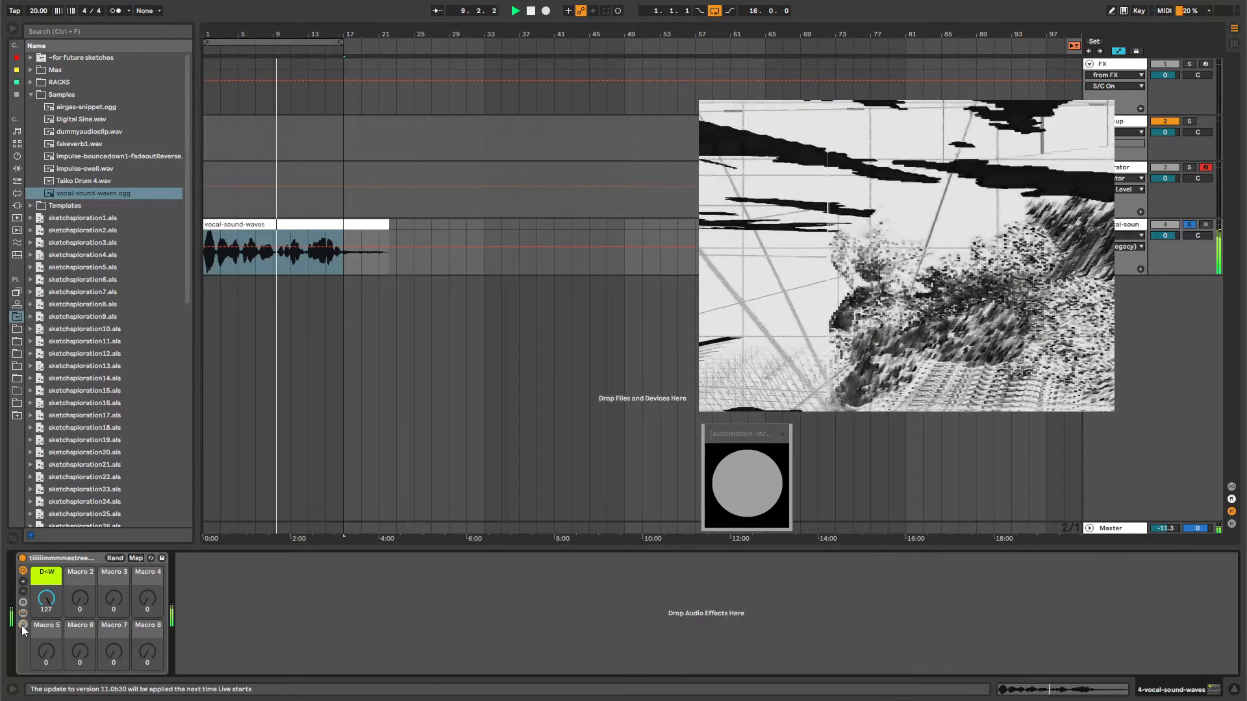
- Open the vocal clip's settings and look through its available warp modes, keeping Texture
{"action": "left_click", "coordinate": [282, 223]}
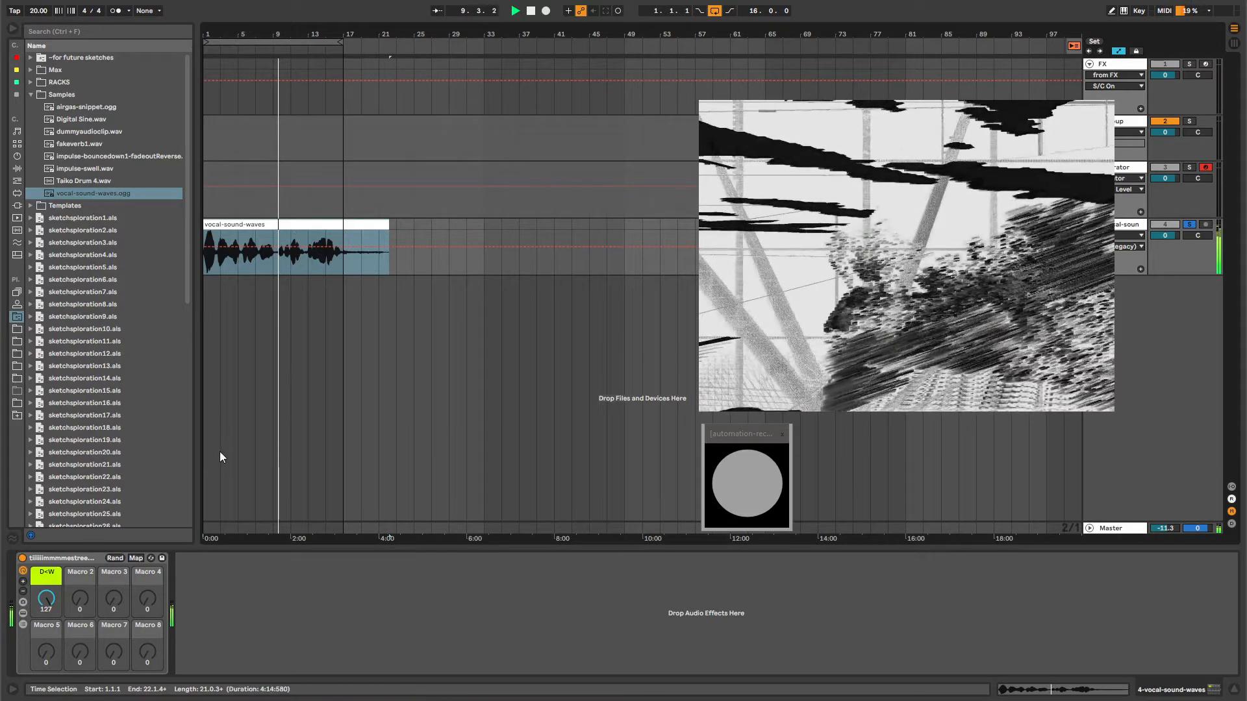
{"action": "left_click", "coordinate": [338, 240]}
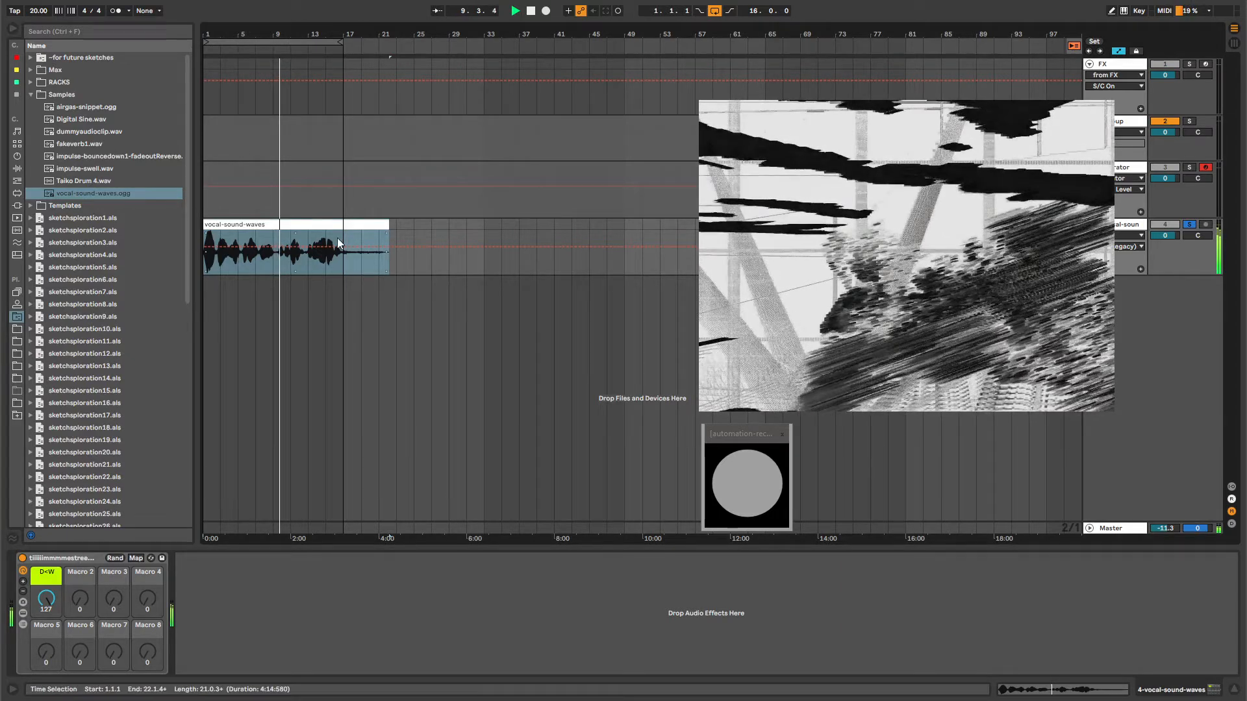
{"action": "double_click", "coordinate": [345, 270]}
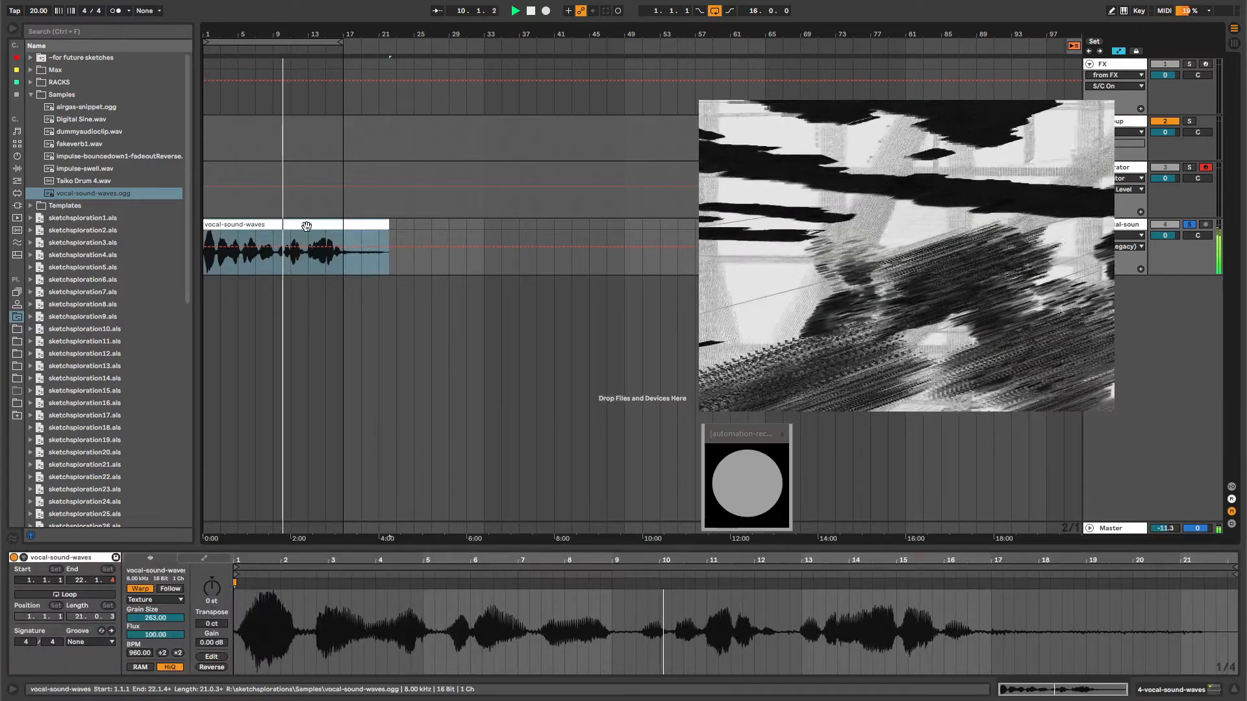
{"action": "left_click", "coordinate": [177, 601]}
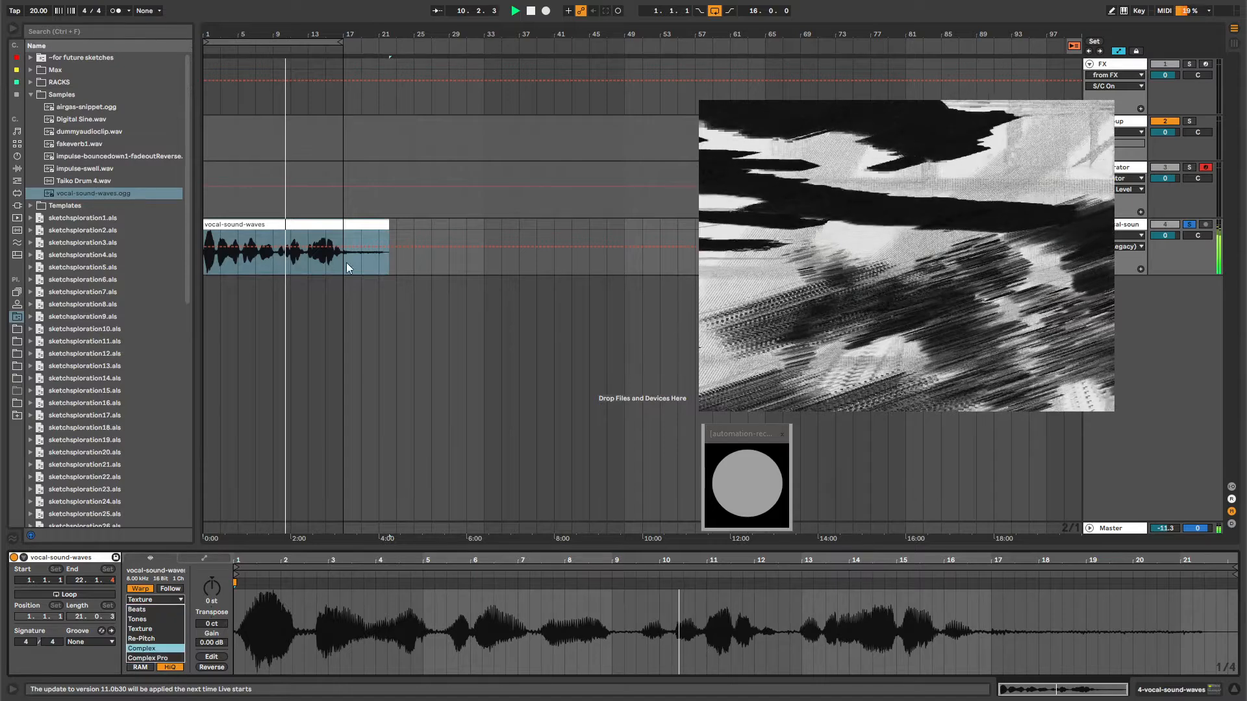
{"action": "left_click", "coordinate": [291, 261]}
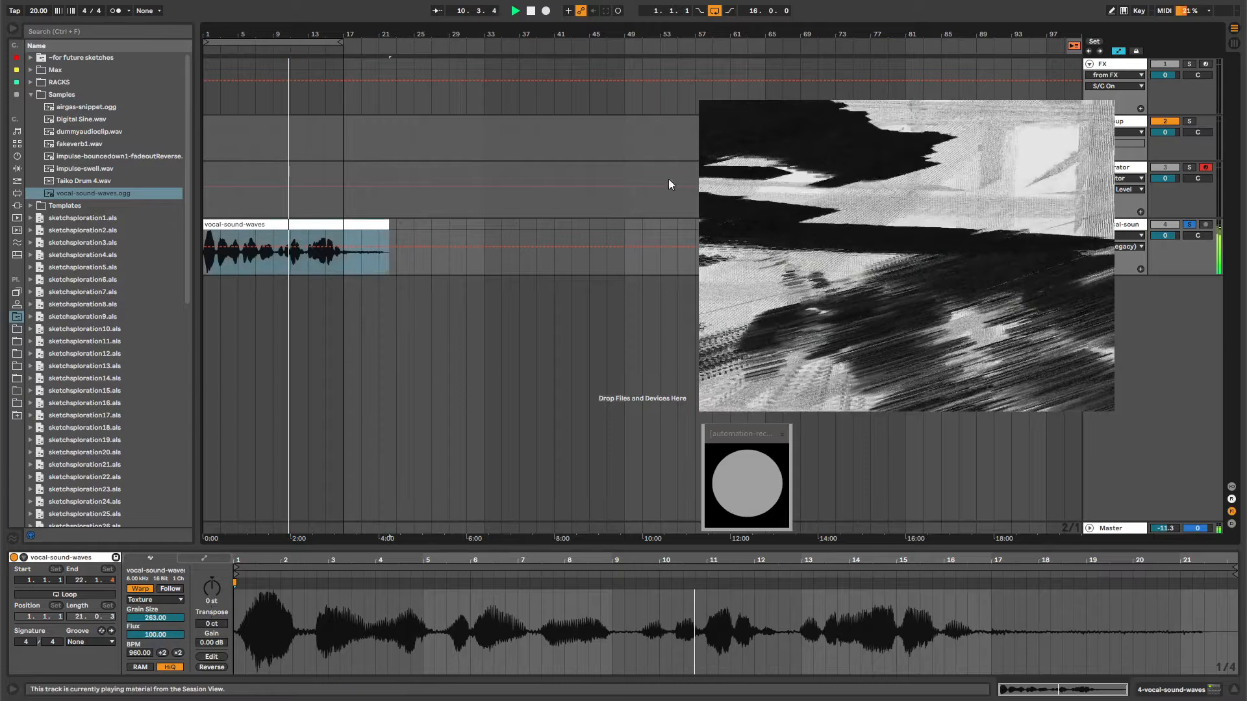
- Switch the vocal clip's warp mode to Complex Pro and compare dry and wet sound with the rack's D<W macro, leaving it at 127
{"action": "double_click", "coordinate": [1131, 224]}
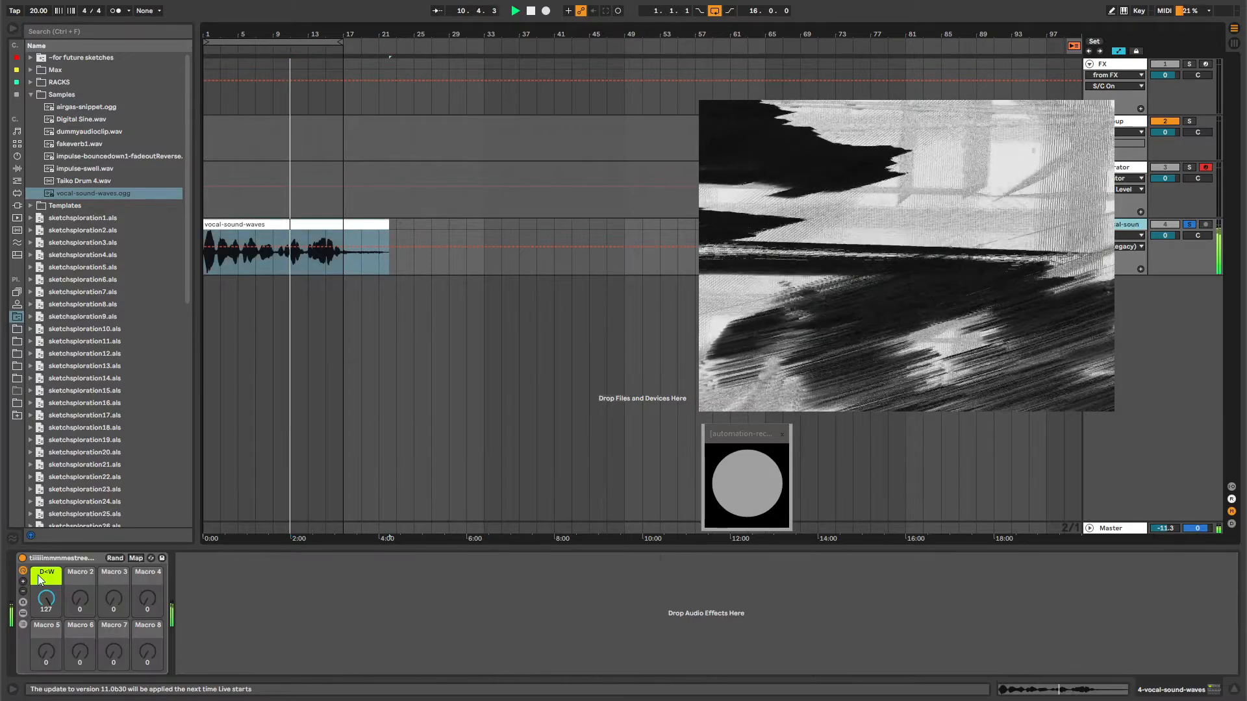
{"action": "mouse_move", "coordinate": [46, 595]}
{"action": "left_mouse_down"}
{"action": "mouse_move", "coordinate": [46, 682]}
{"action": "mouse_move", "coordinate": [51, 597]}
{"action": "left_mouse_up"}
{"action": "key", "text": "shift+Tab"}
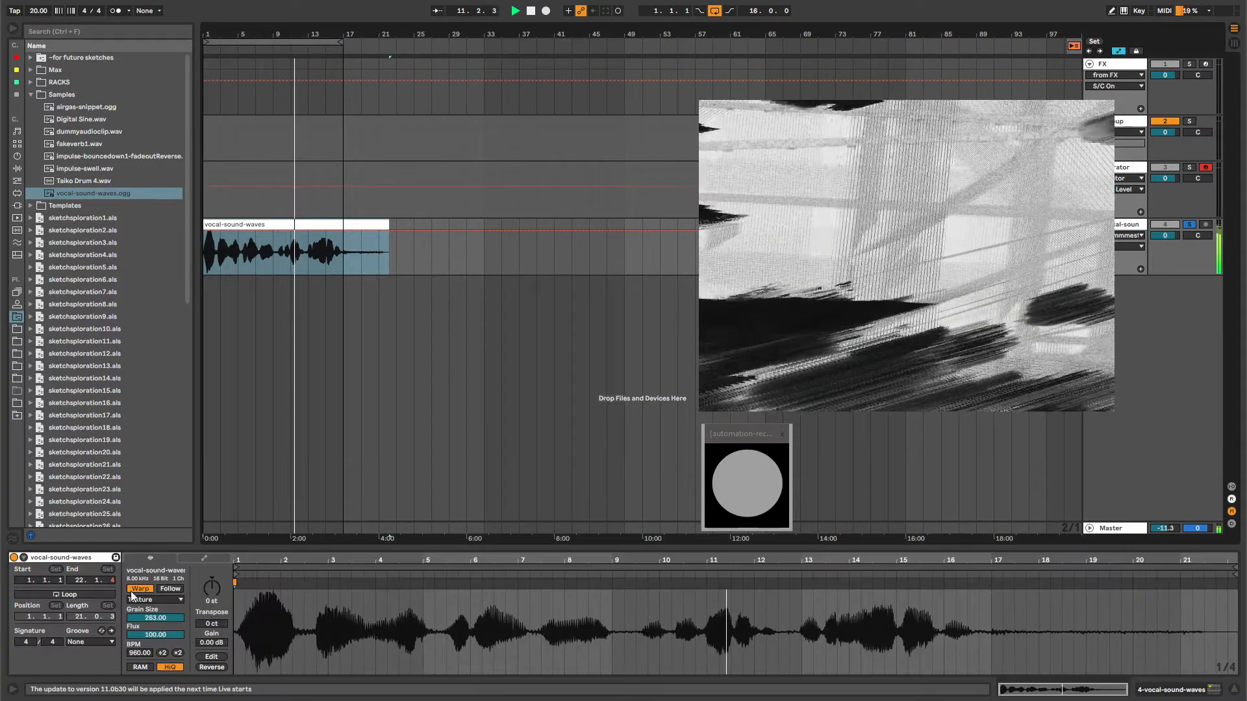
{"action": "left_click", "coordinate": [165, 599]}
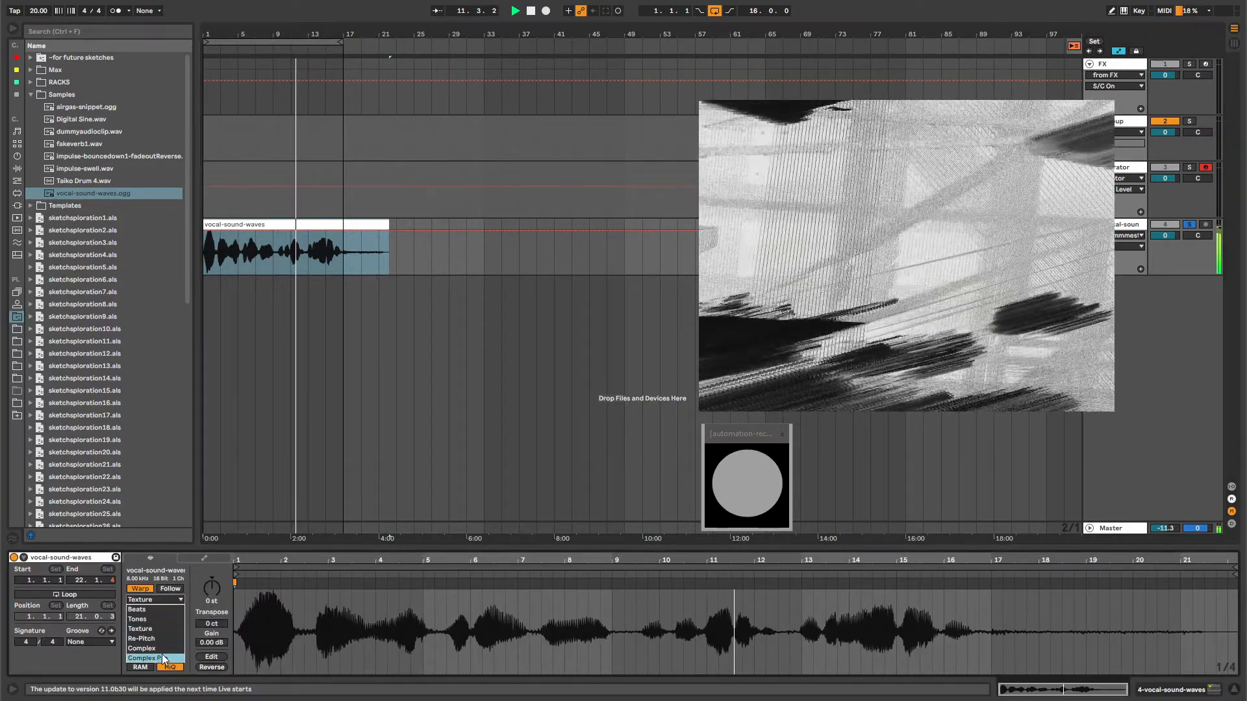
{"action": "left_click", "coordinate": [183, 632]}
{"action": "left_click", "coordinate": [271, 225]}
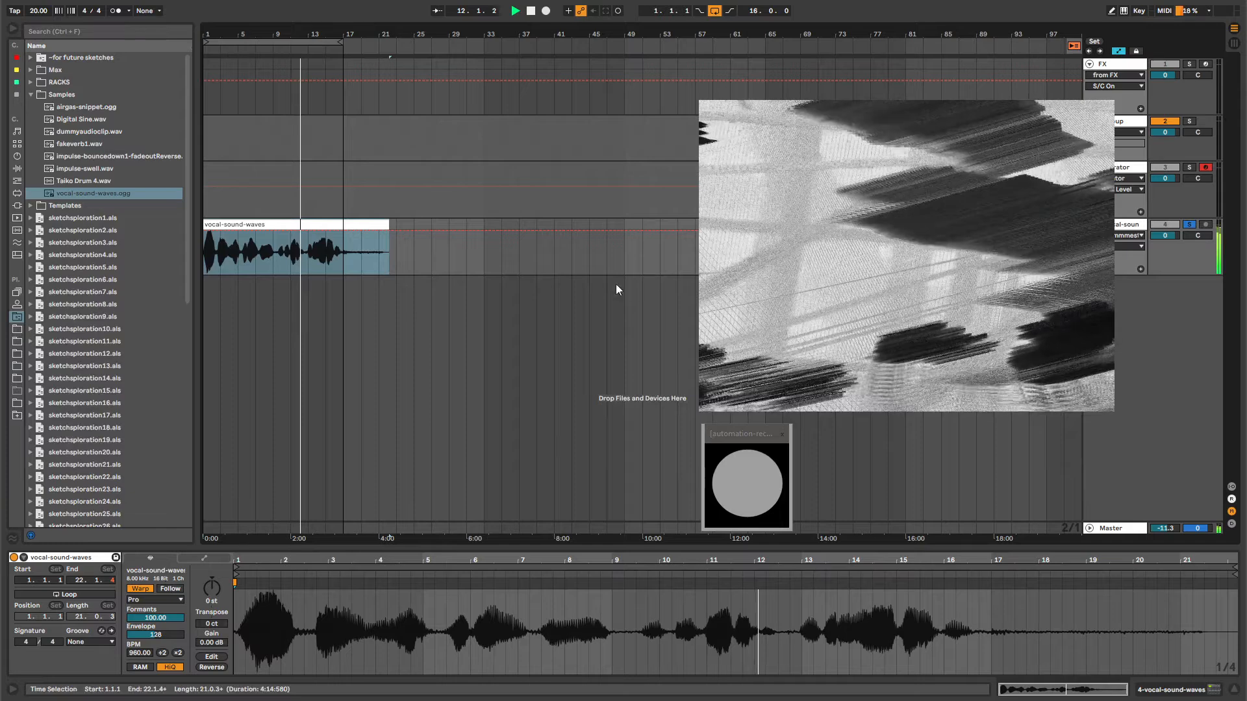
{"action": "double_click", "coordinate": [1128, 225]}
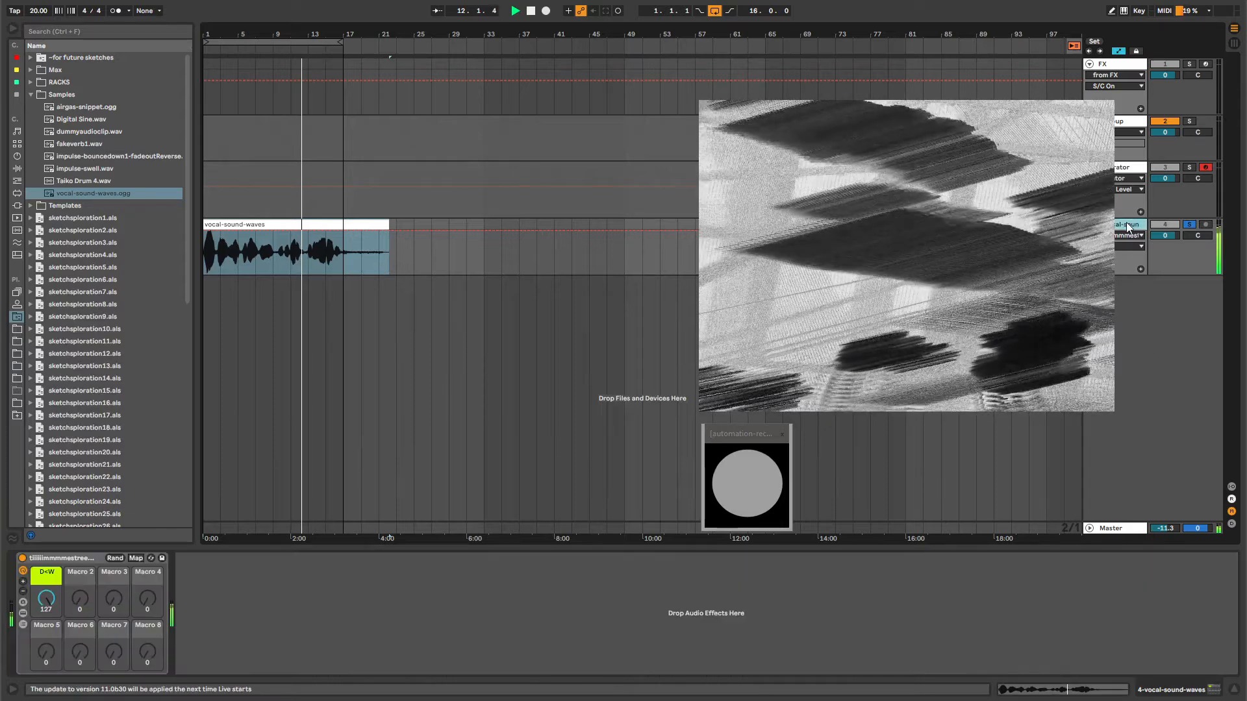
{"action": "left_click_drag", "start_coordinate": [54, 602], "coordinate": [57, 235]}
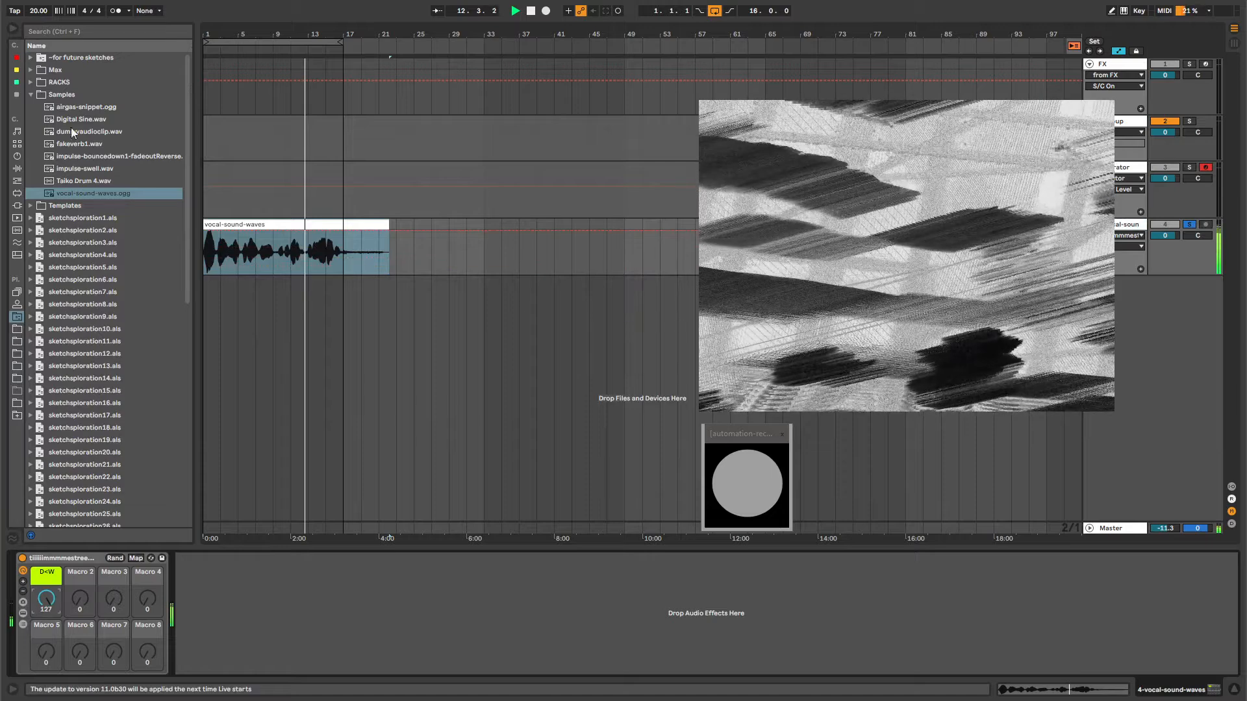
- Replace the vocal clip with the airgas-snippet.ogg sample at bar 1 of the same track
{"action": "left_click", "coordinate": [77, 107]}
{"action": "left_click", "coordinate": [208, 258]}
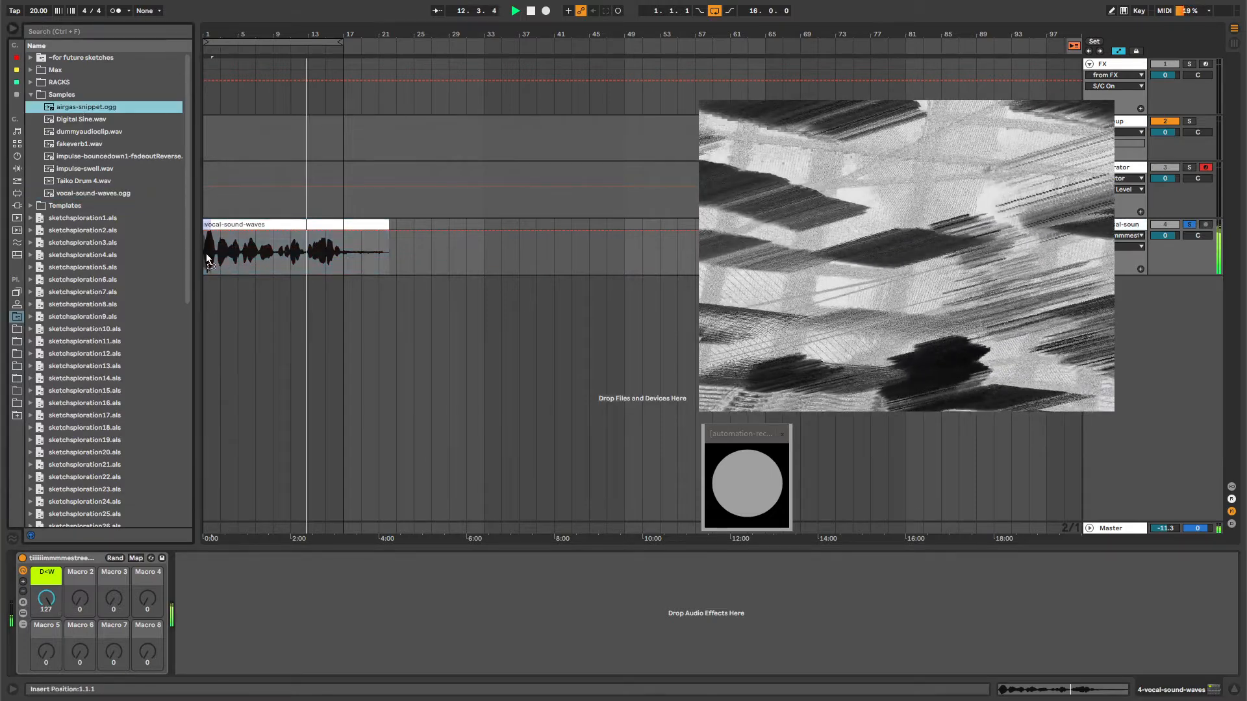
{"action": "left_click_drag", "start_coordinate": [206, 254], "coordinate": [206, 253]}
{"action": "left_click", "coordinate": [247, 224]}
{"action": "key", "text": "Delete"}
- Turn on warping for the airgas-snippet clip and set its warp mode to Complex Pro
{"action": "double_click", "coordinate": [205, 223]}
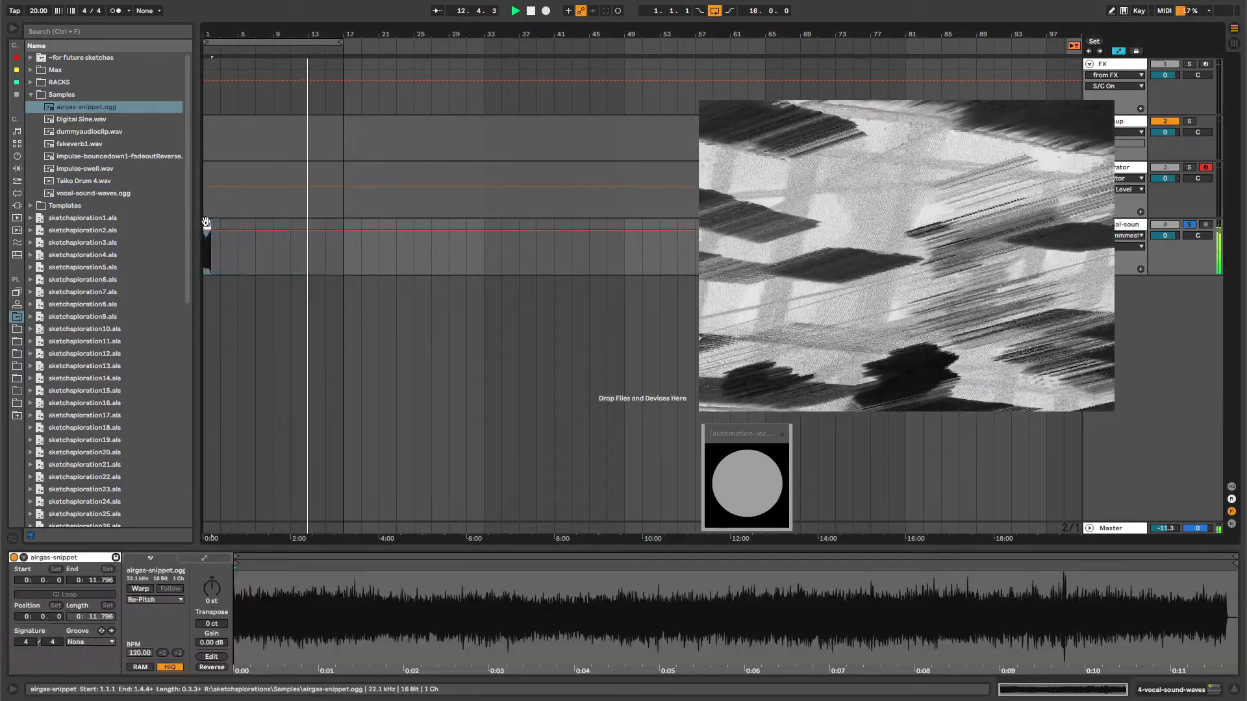
{"action": "left_click", "coordinate": [137, 589]}
{"action": "left_click", "coordinate": [153, 599]}
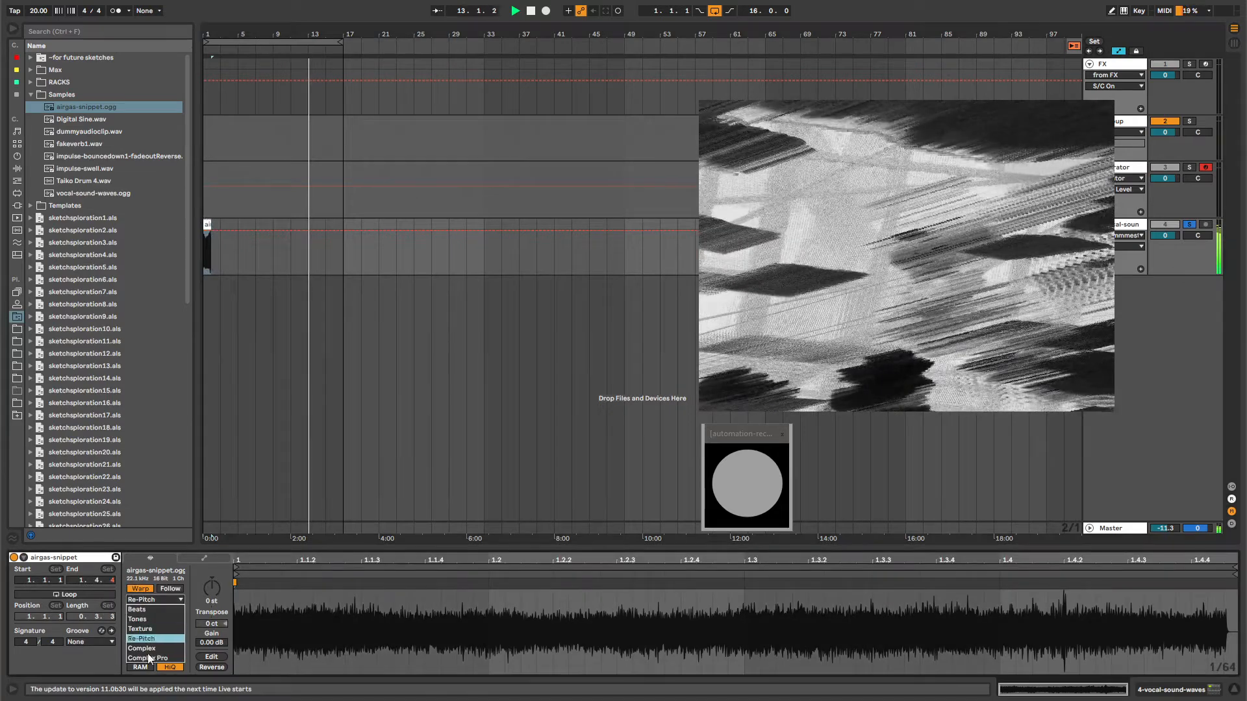
{"action": "left_click", "coordinate": [158, 606]}
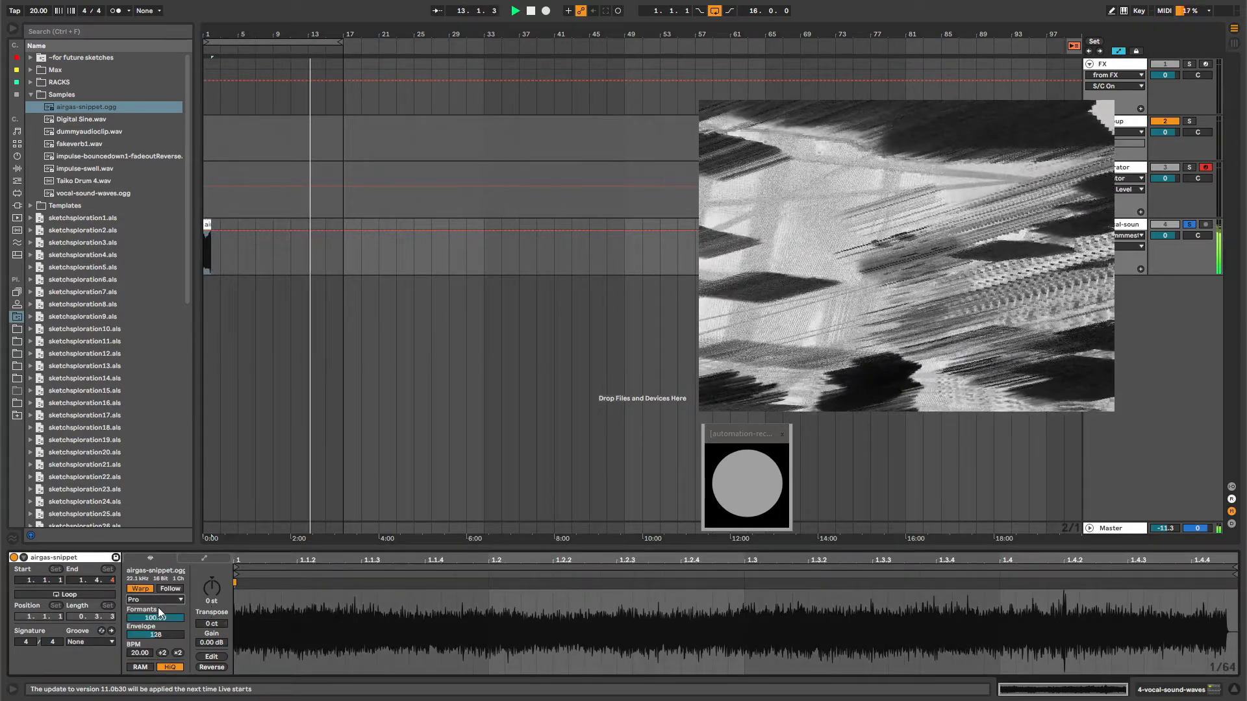
- Stretch the airgas-snippet clip by repeatedly doubling its segment tempo to 640 BPM, and extend the arrangement loop to 30 bars
{"action": "left_click", "coordinate": [179, 653]}
{"action": "left_click", "coordinate": [179, 653]}
{"action": "left_click", "coordinate": [178, 654]}
{"action": "left_click", "coordinate": [178, 654]}
{"action": "left_click", "coordinate": [179, 653]}
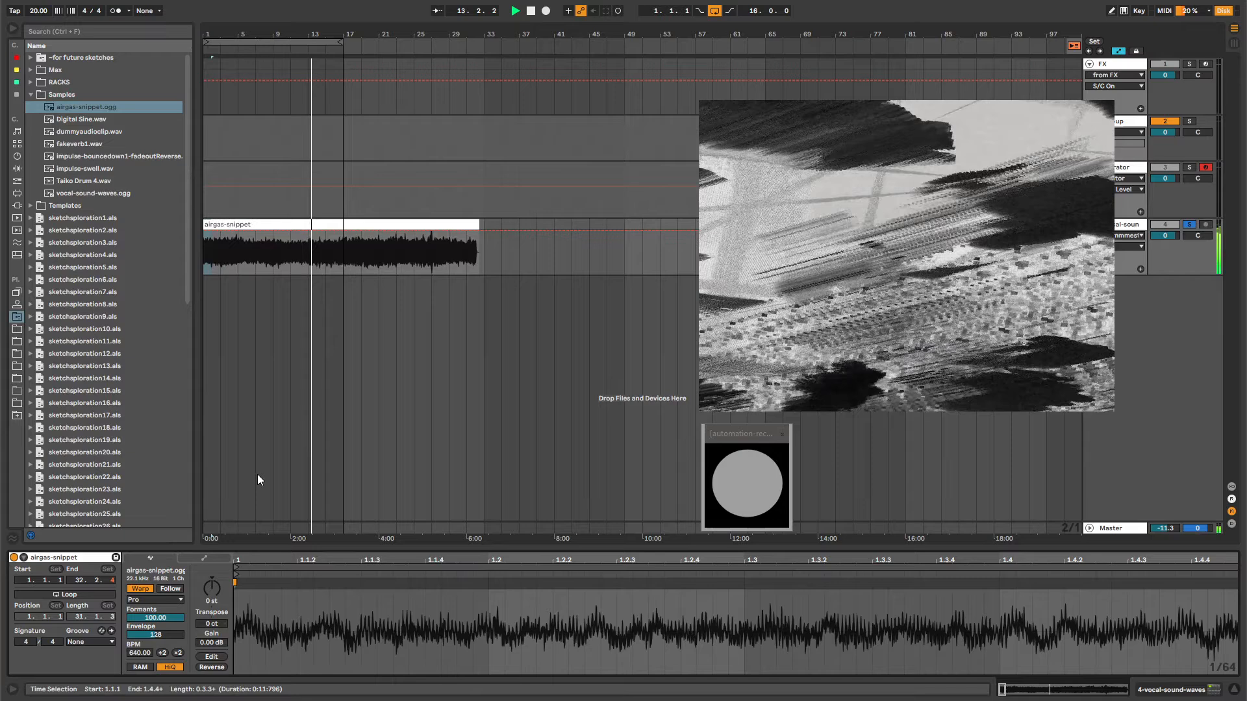
{"action": "left_click", "coordinate": [178, 655]}
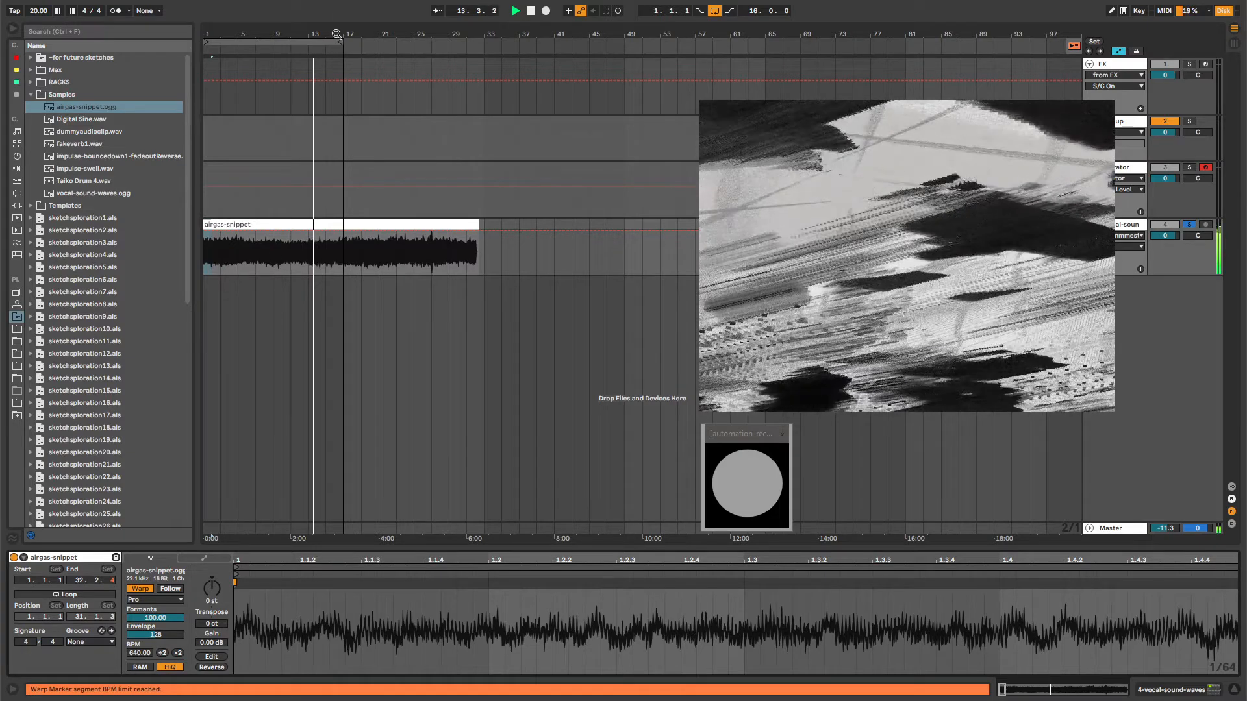
{"action": "left_click_drag", "start_coordinate": [343, 41], "coordinate": [460, 45]}
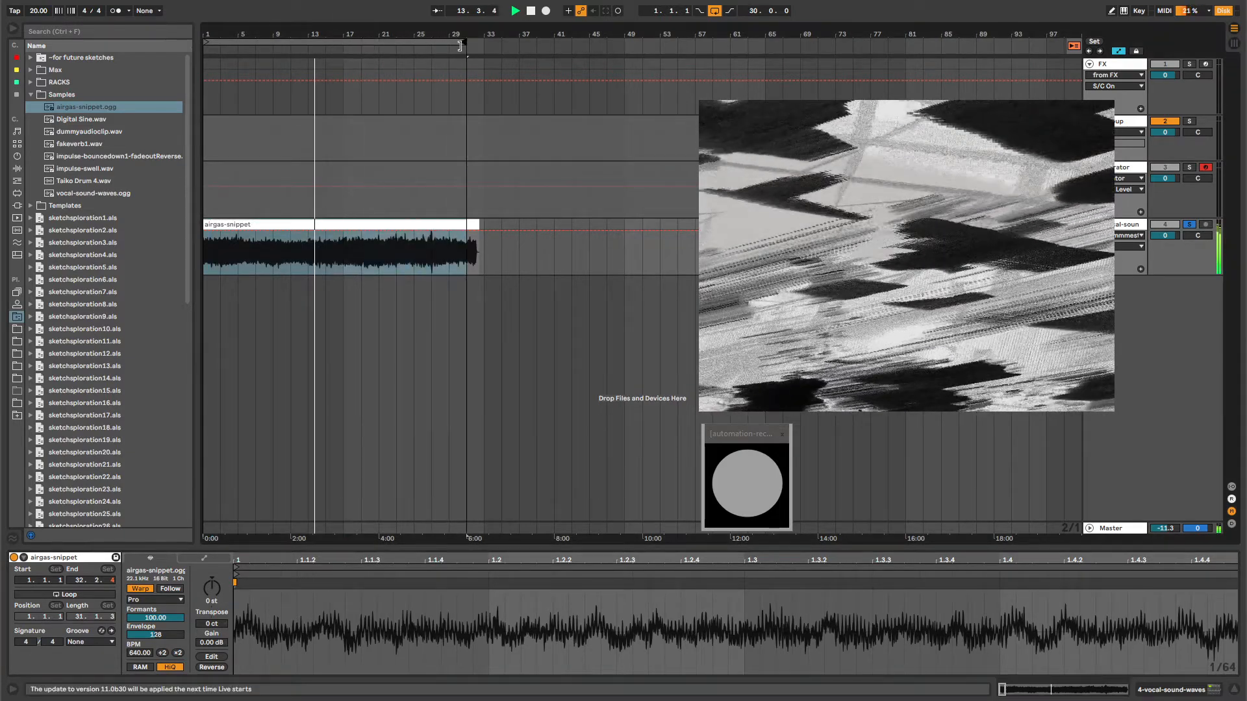
- Add a fade-in and a fade-out to the airgas-snippet clip and trim its end to bar 31
{"action": "left_click", "coordinate": [325, 224]}
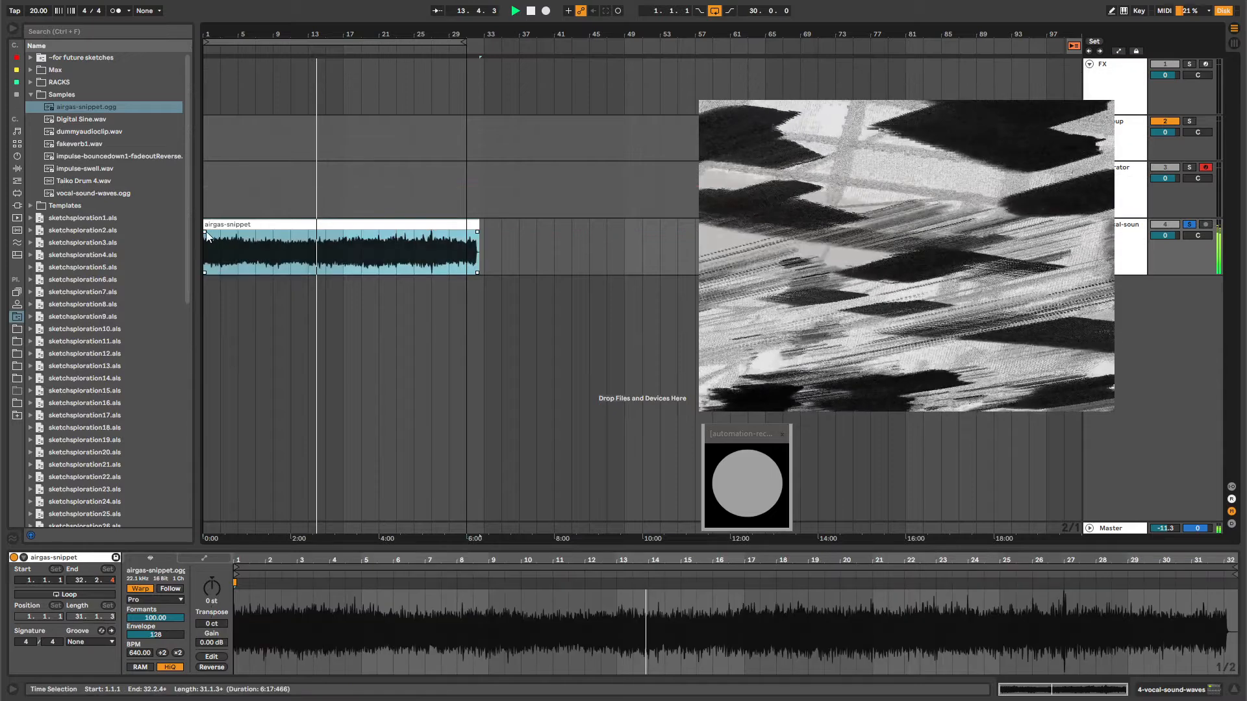
{"action": "left_click_drag", "start_coordinate": [206, 231], "coordinate": [227, 232]}
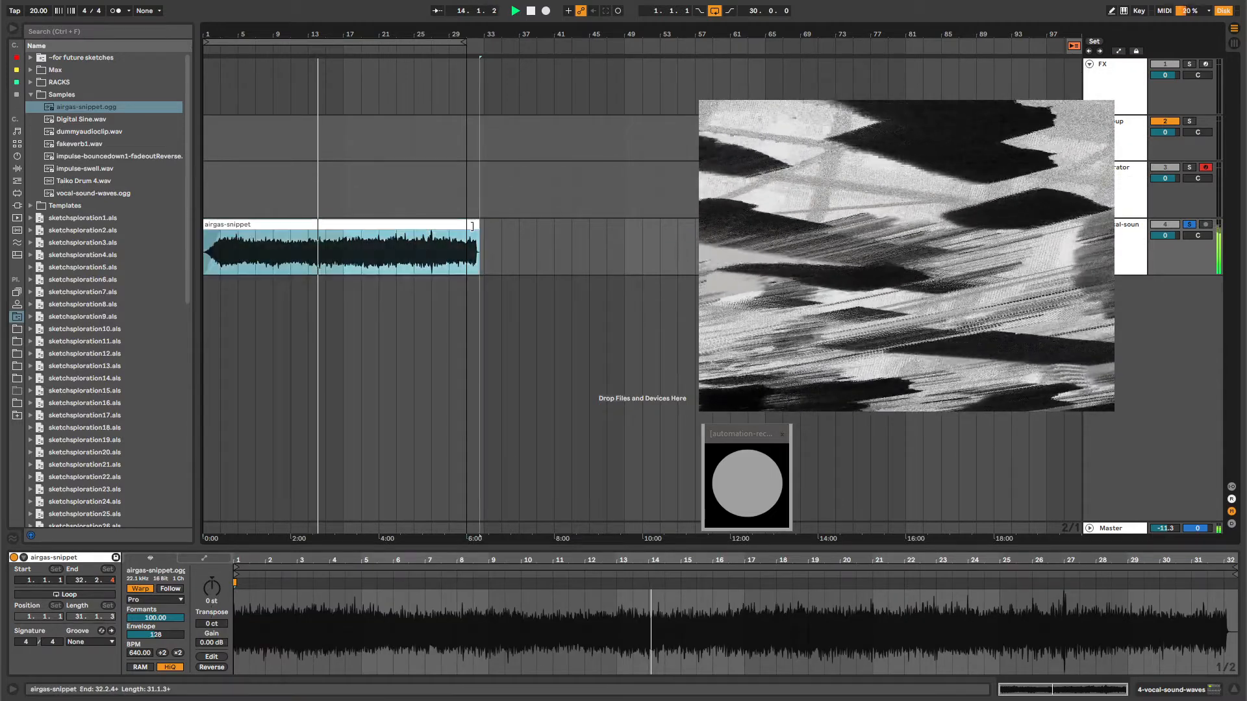
{"action": "left_click_drag", "start_coordinate": [472, 226], "coordinate": [436, 235]}
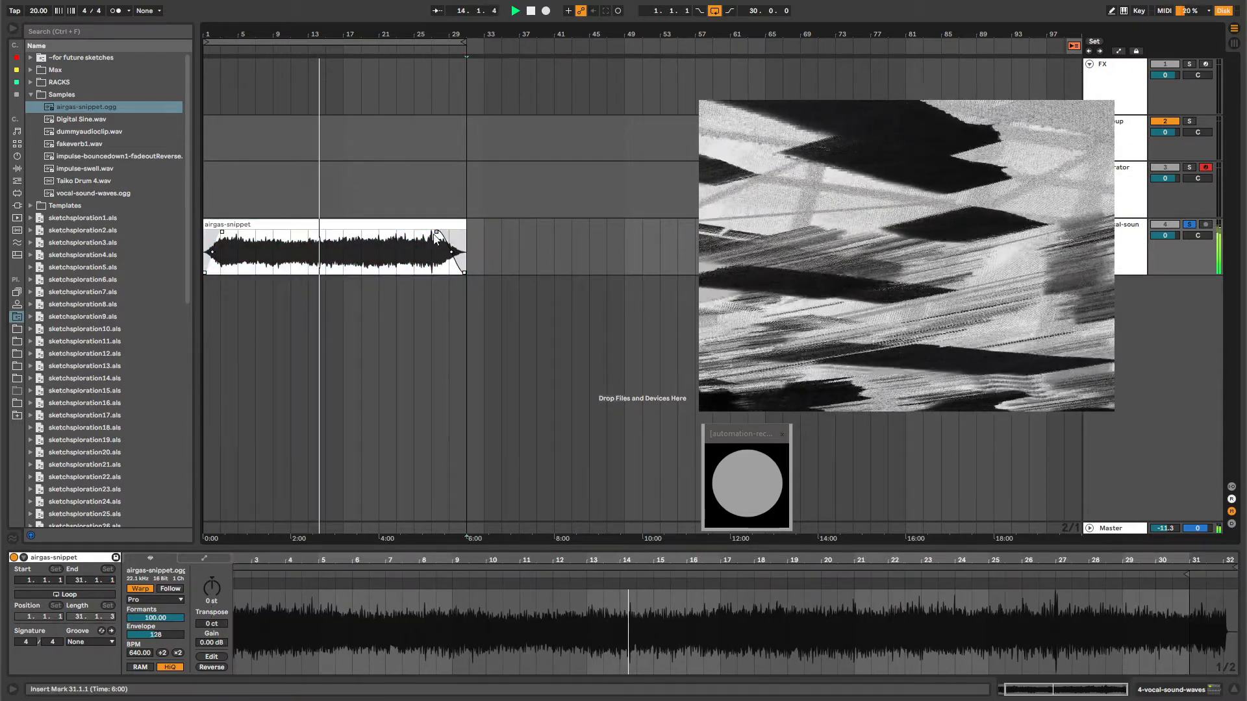
- Show the device chain of the vocal-sound-waves track in the arrangement and select its time-stretch rack
{"action": "key", "text": "Tab"}
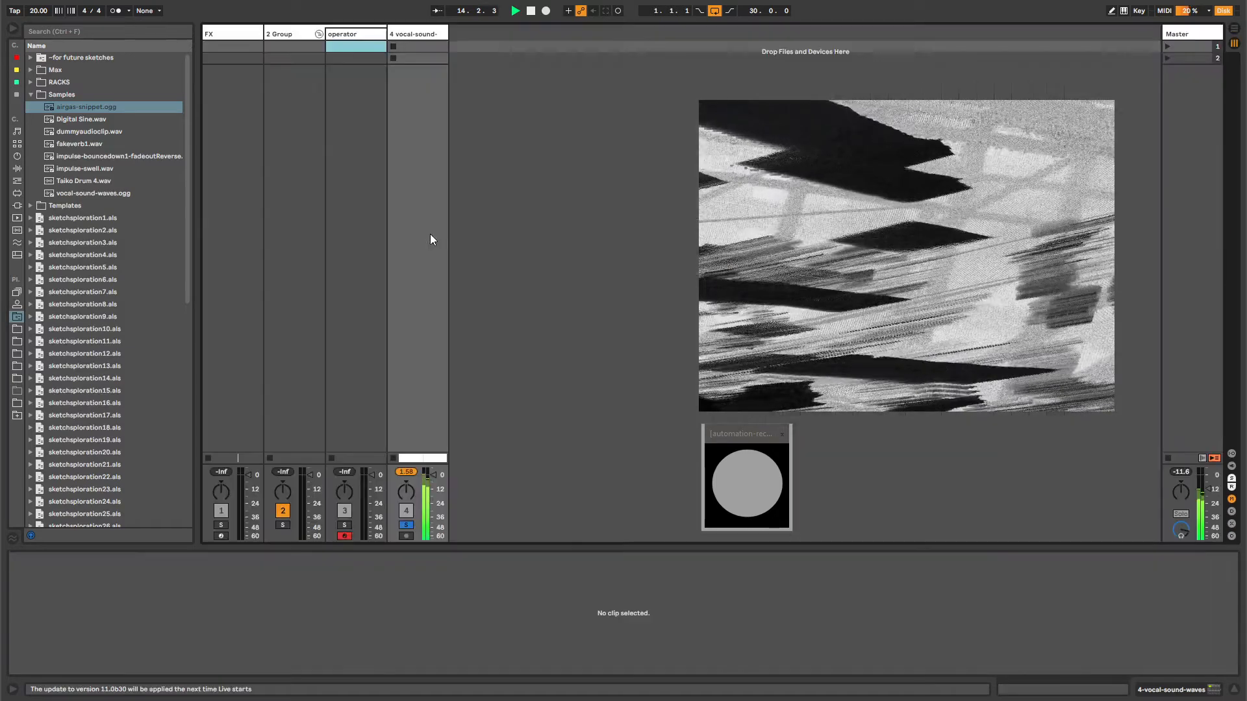
{"action": "left_click", "coordinate": [403, 34]}
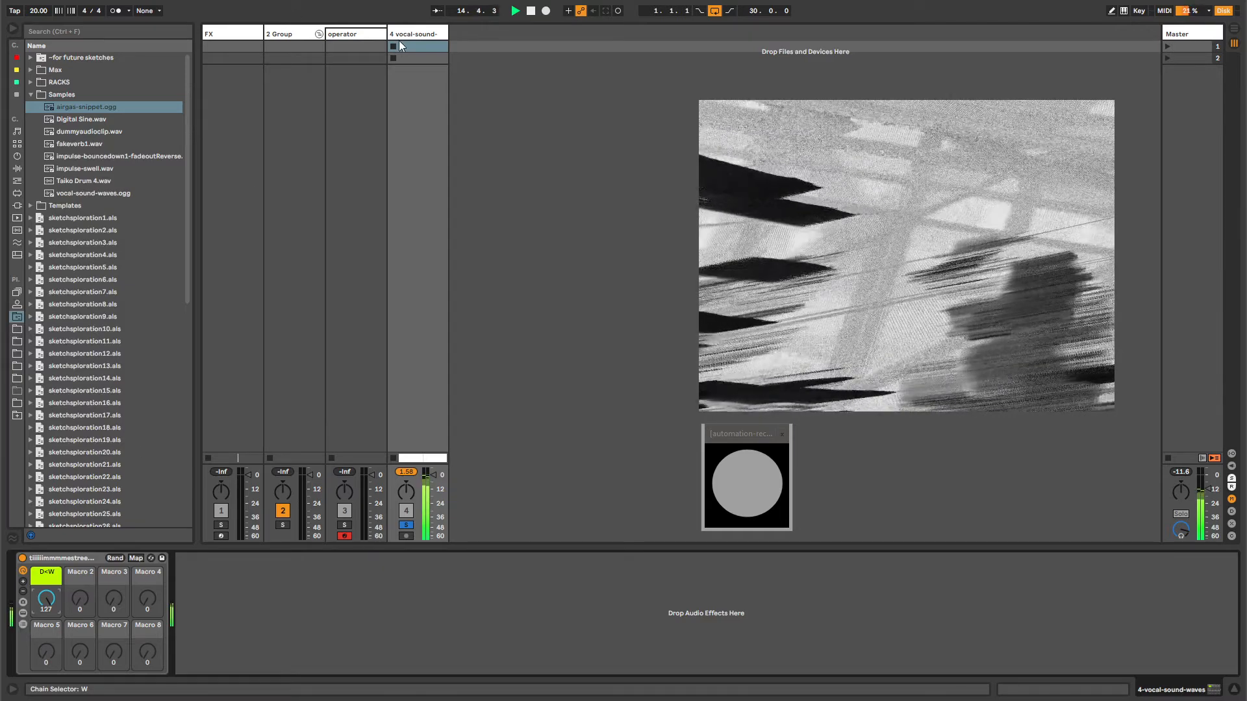
{"action": "key", "text": "Tab"}
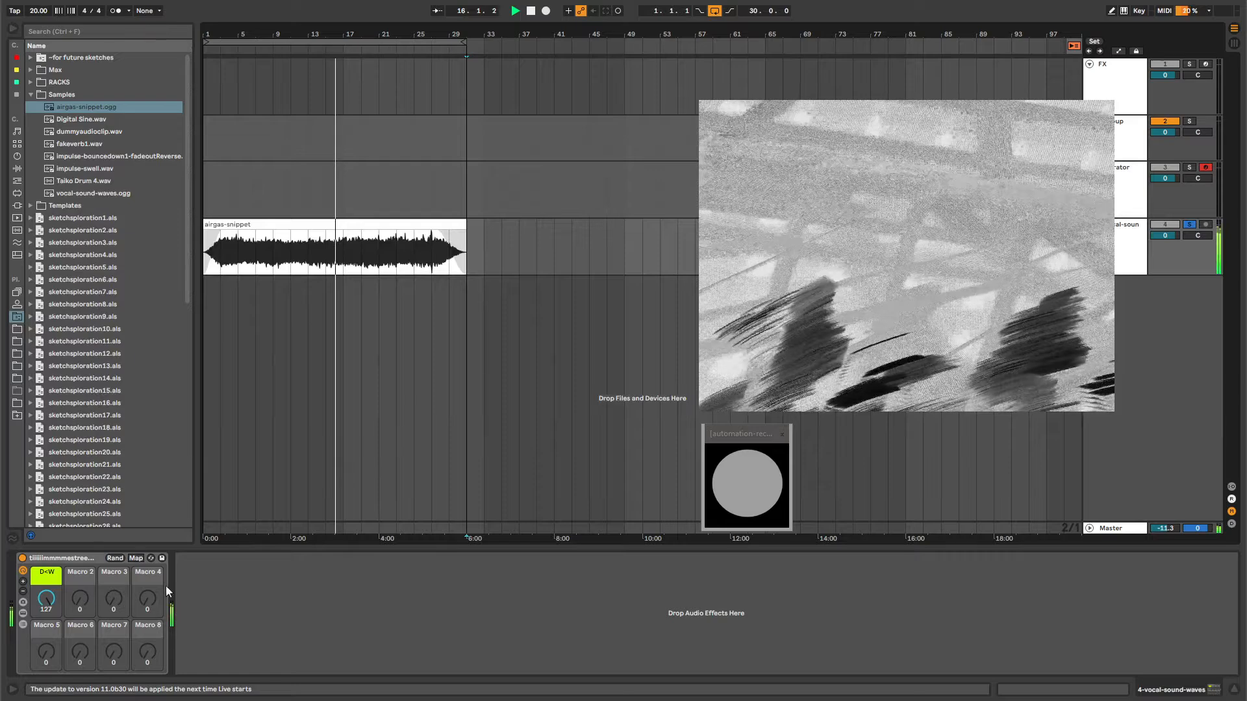
{"action": "left_click", "coordinate": [67, 556]}
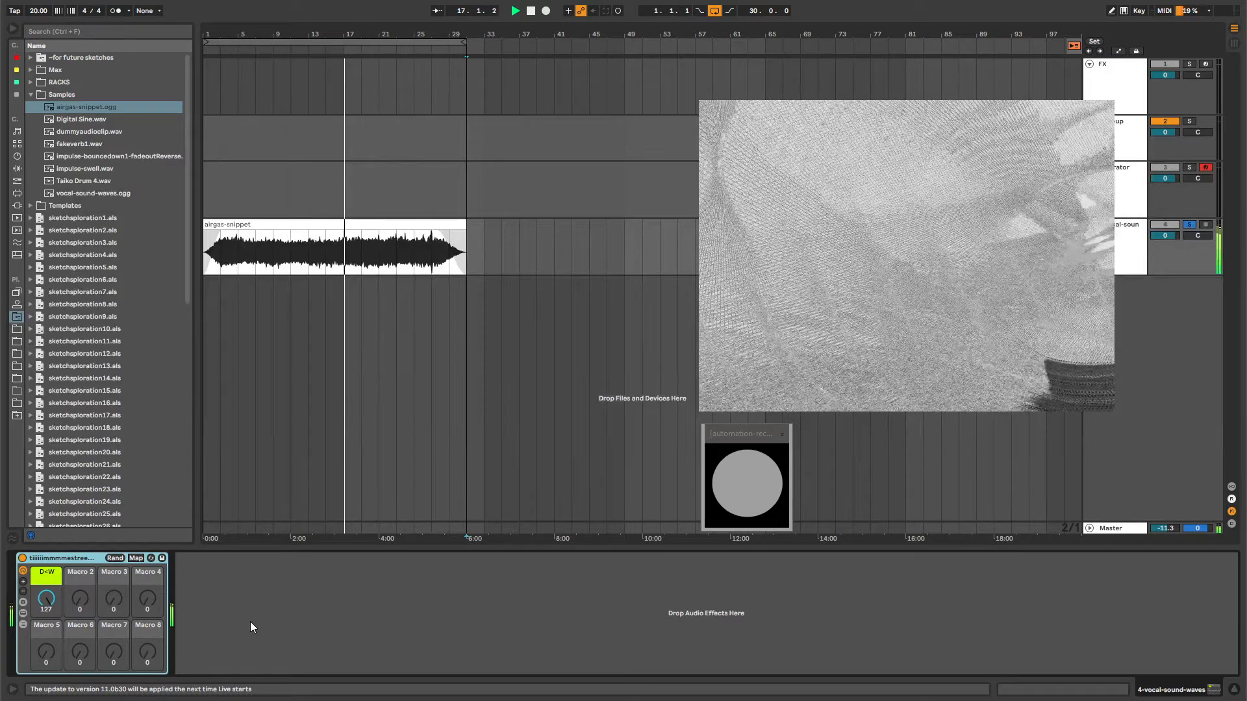
- Open the time-stretch rack's W chain and compare the sound with the rack bypassed, leaving the rack on
{"action": "left_click", "coordinate": [24, 623]}
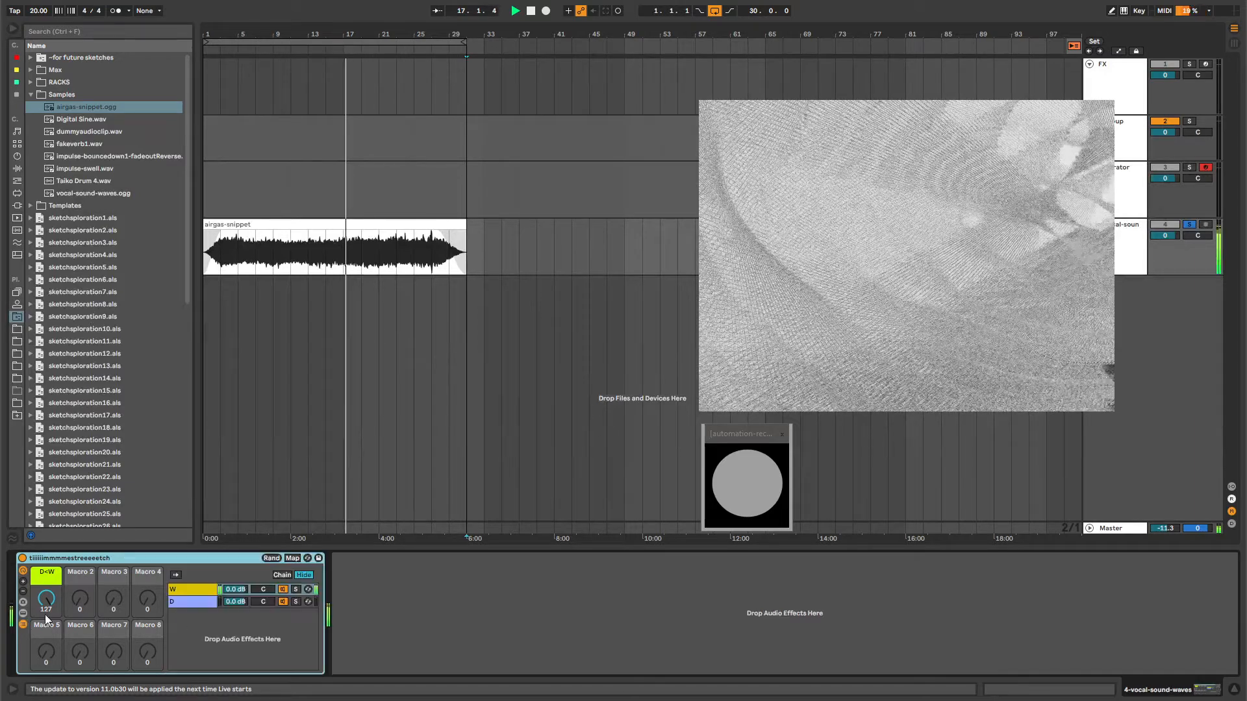
{"action": "left_click", "coordinate": [190, 590]}
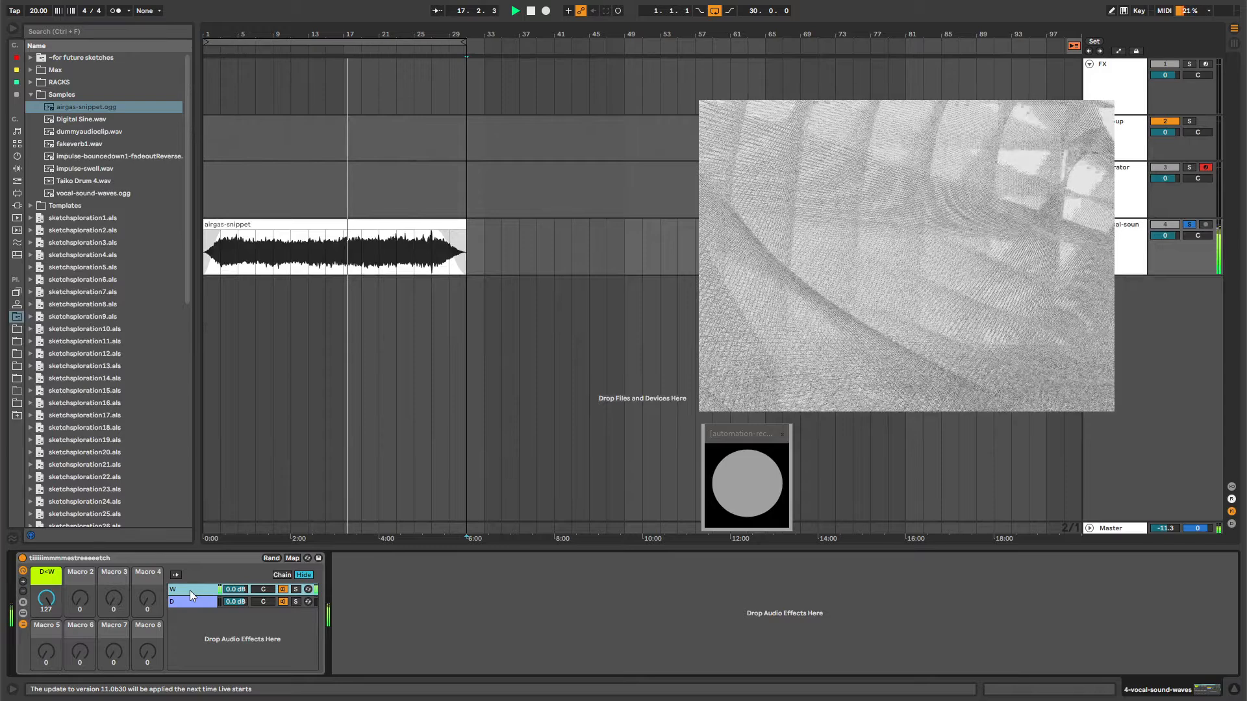
{"action": "left_click", "coordinate": [23, 560]}
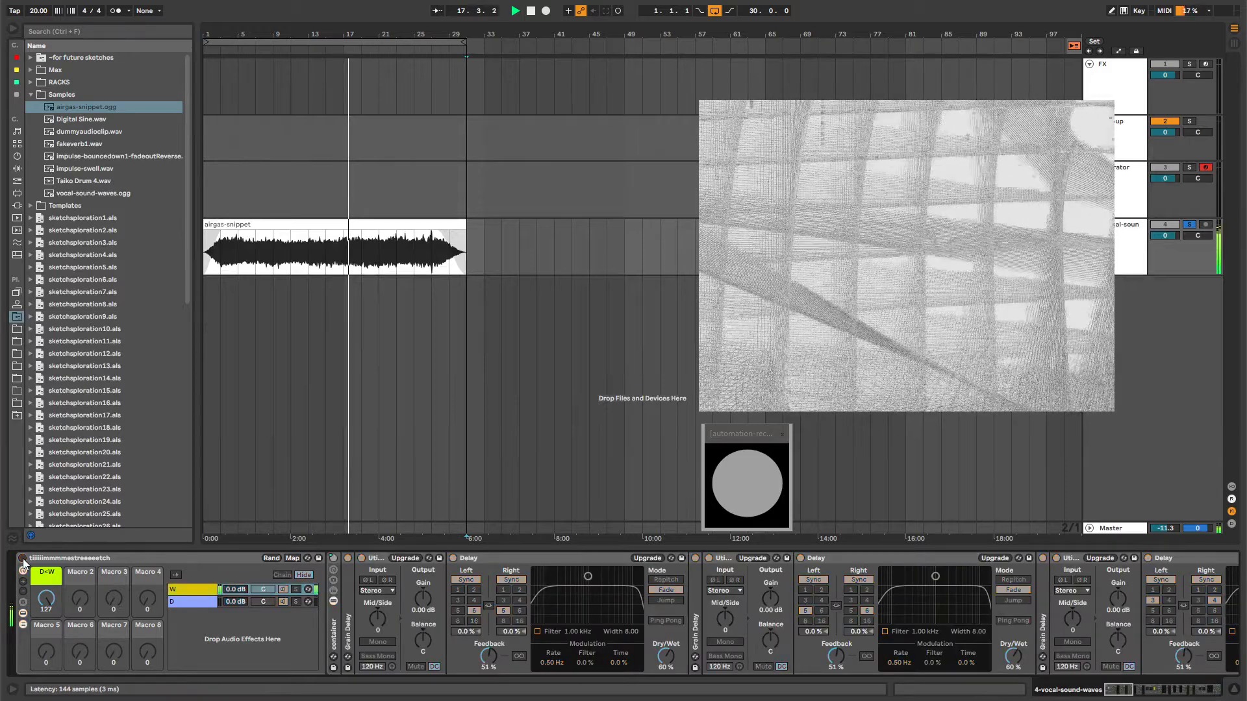
{"action": "left_click", "coordinate": [23, 559]}
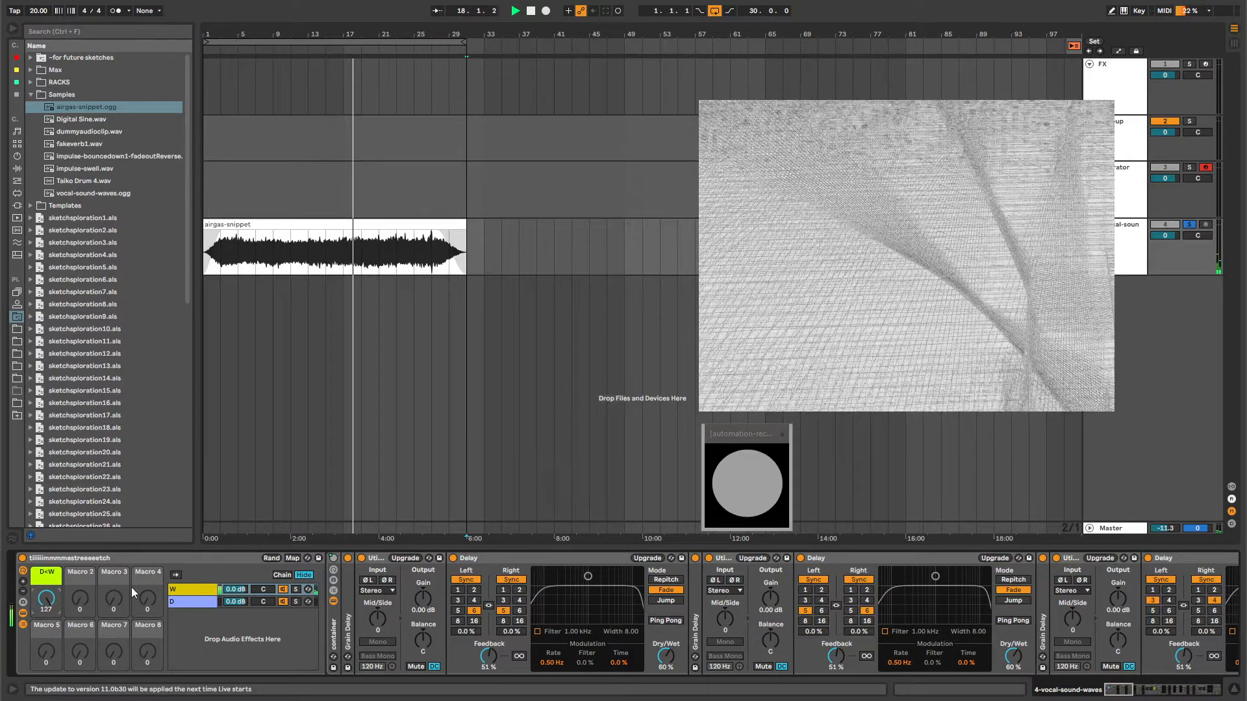
- Examine the W chain's devices from the grain delays through Reverb and EQ Eight to the Limiter, and hide the rack's chain list
{"action": "left_click", "coordinate": [240, 224]}
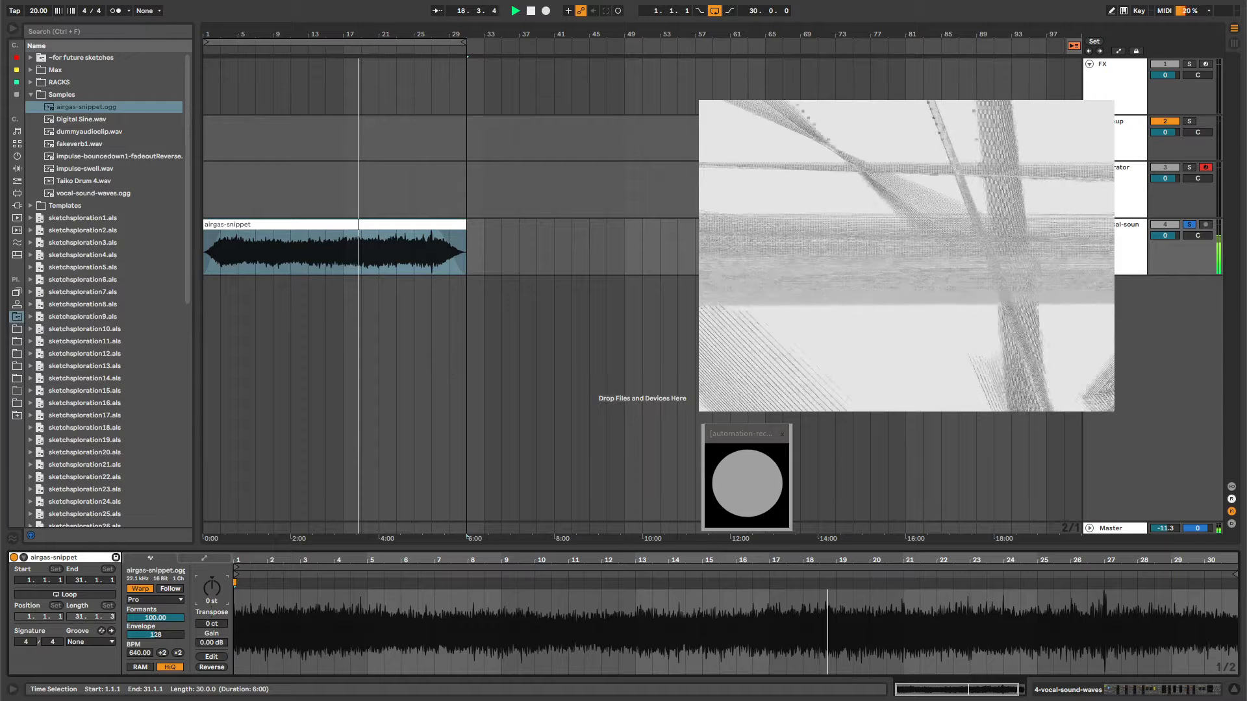
{"action": "left_click", "coordinate": [1144, 238]}
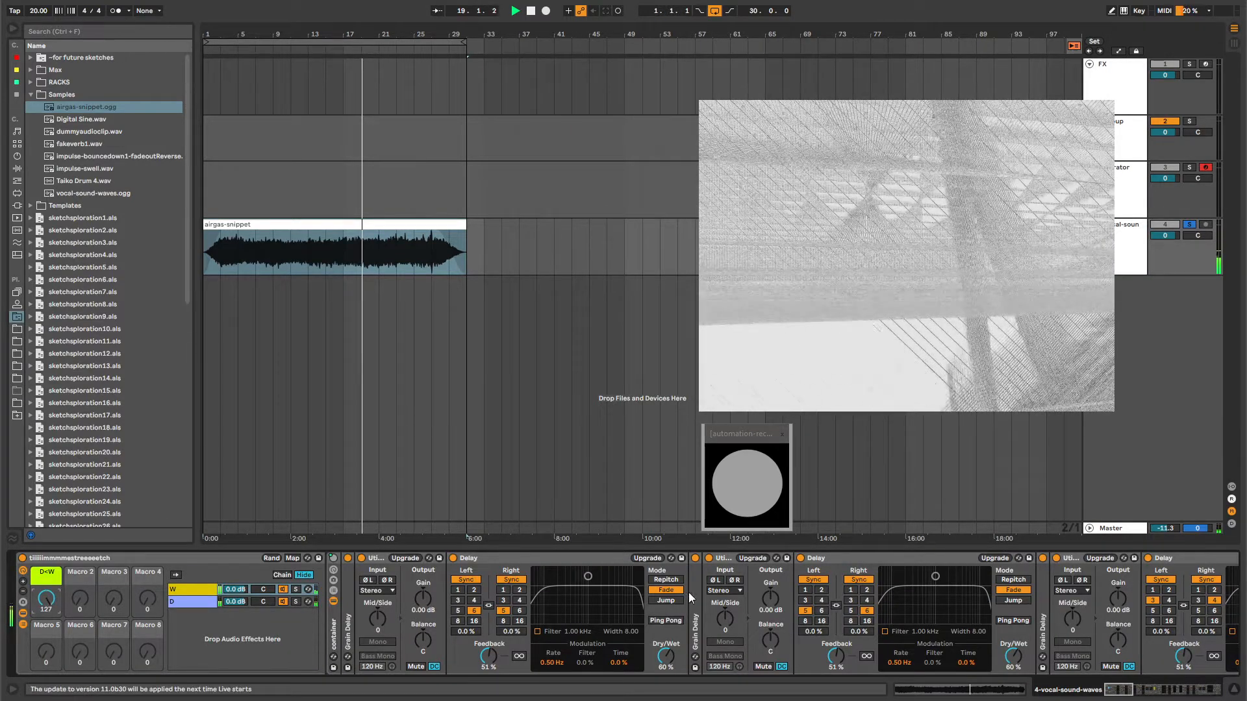
{"action": "left_click", "coordinate": [1151, 693]}
{"action": "left_click_drag", "start_coordinate": [1152, 694], "coordinate": [1207, 692]}
{"action": "left_click", "coordinate": [548, 619]}
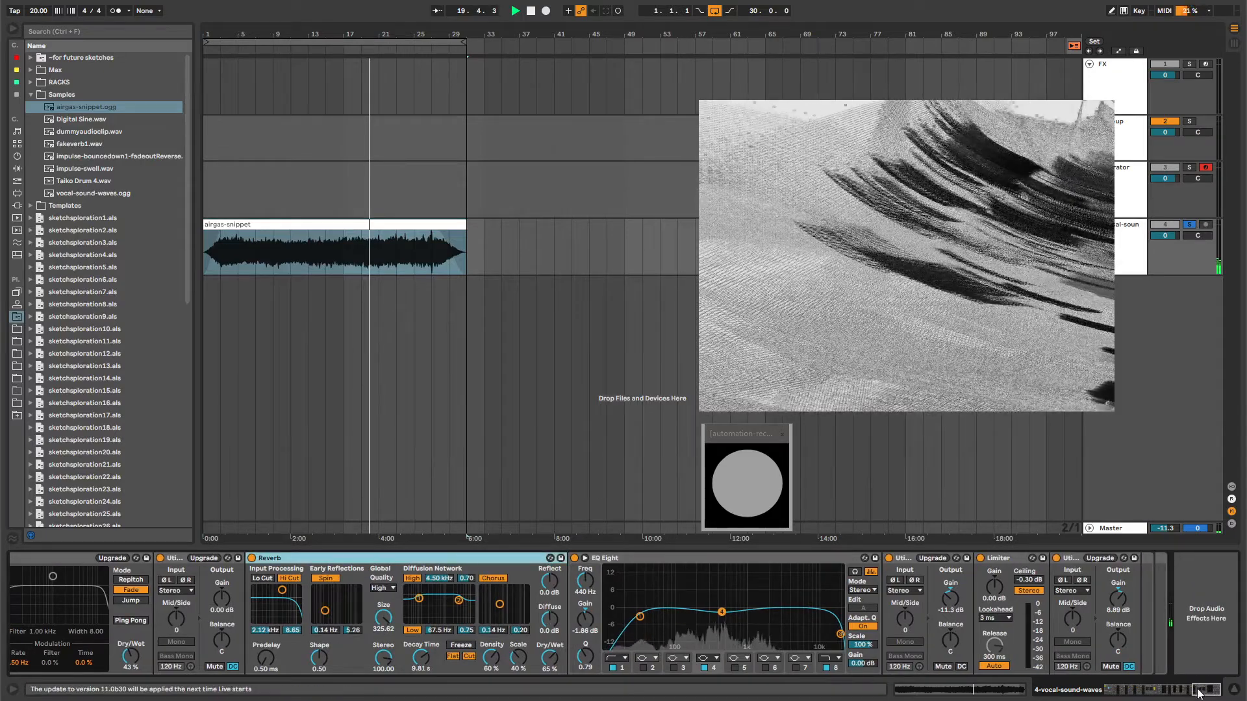
{"action": "left_click_drag", "start_coordinate": [1199, 693], "coordinate": [1099, 693]}
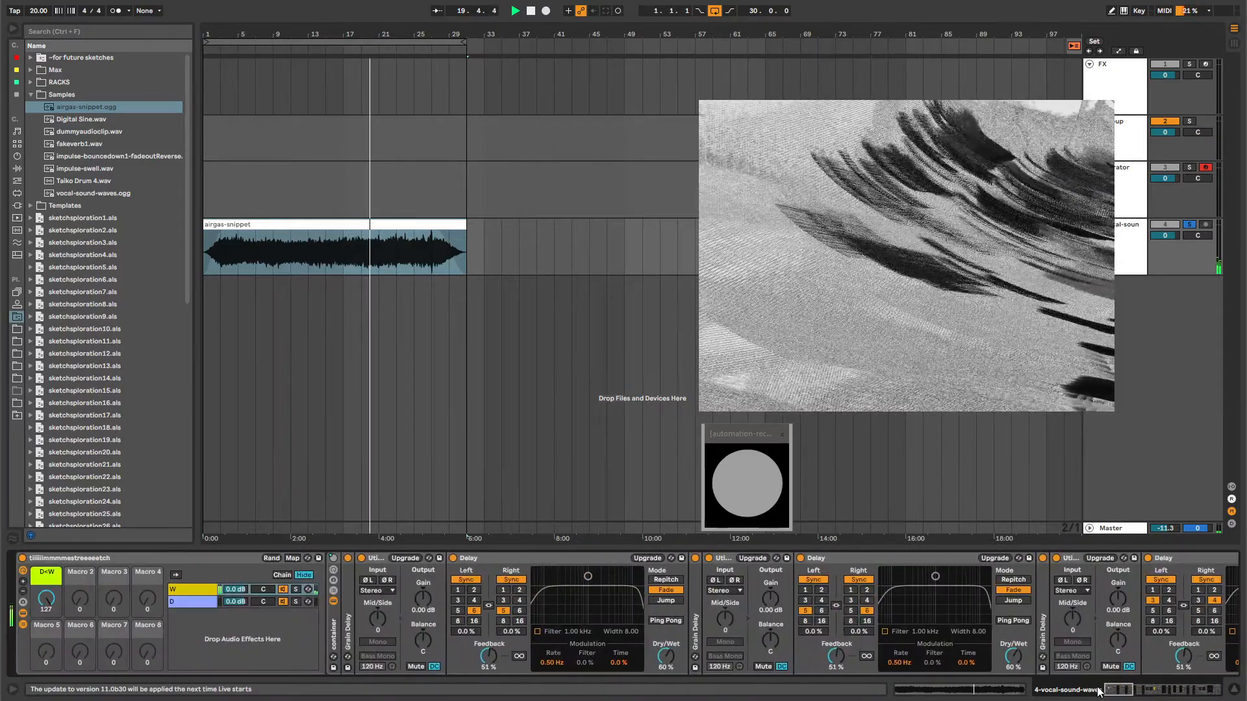
{"action": "left_click", "coordinate": [22, 622]}
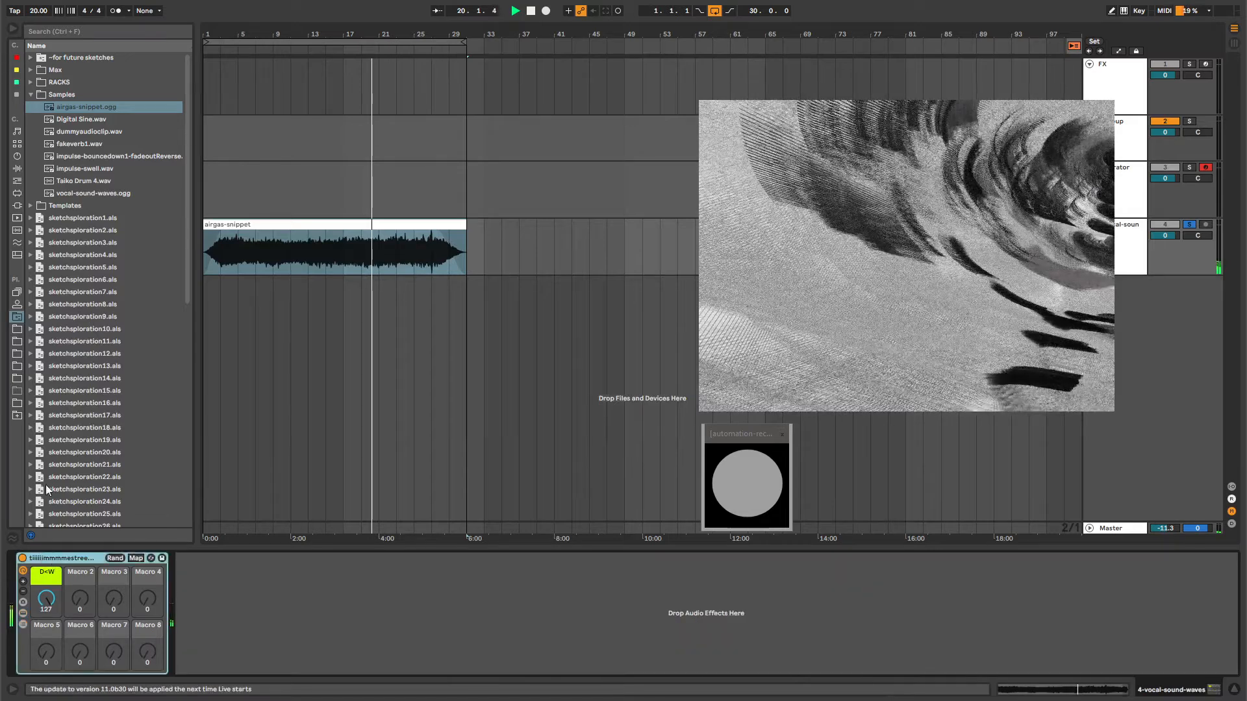
- Find the Hybrid Reverb.adg preset among the collected audio effects and add it after the time-stretch rack
{"action": "left_click", "coordinate": [31, 94]}
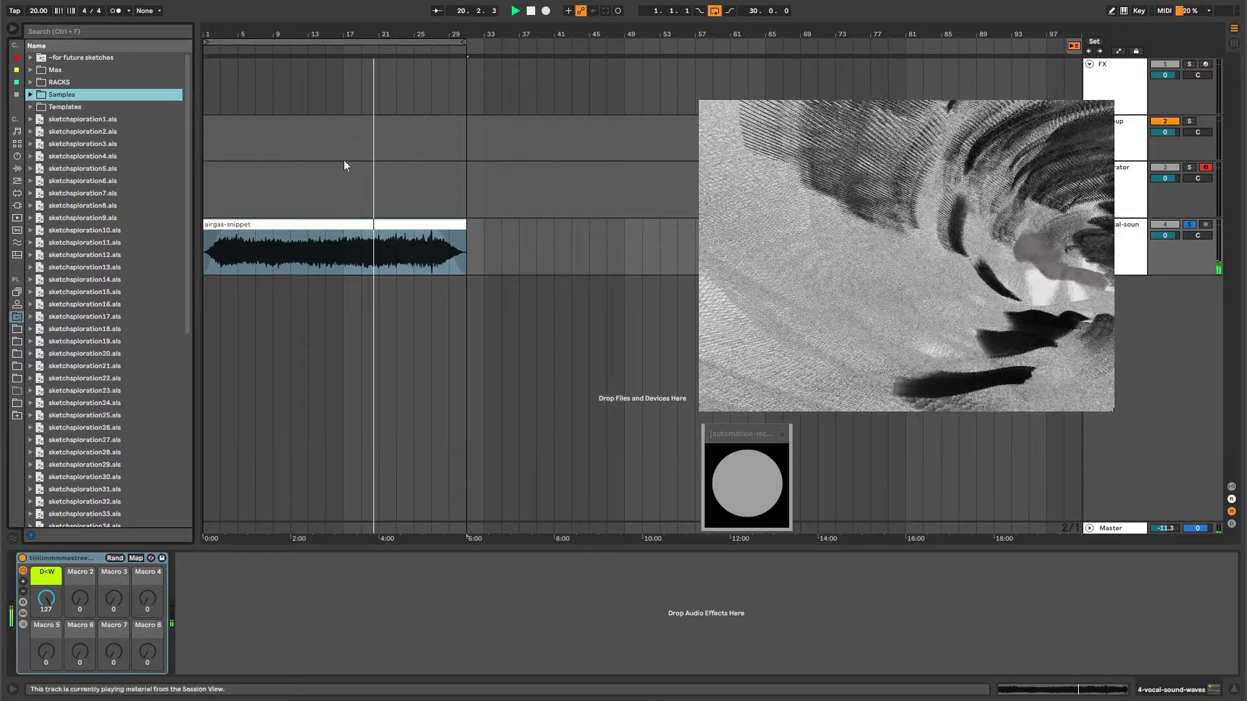
{"action": "left_click", "coordinate": [17, 169]}
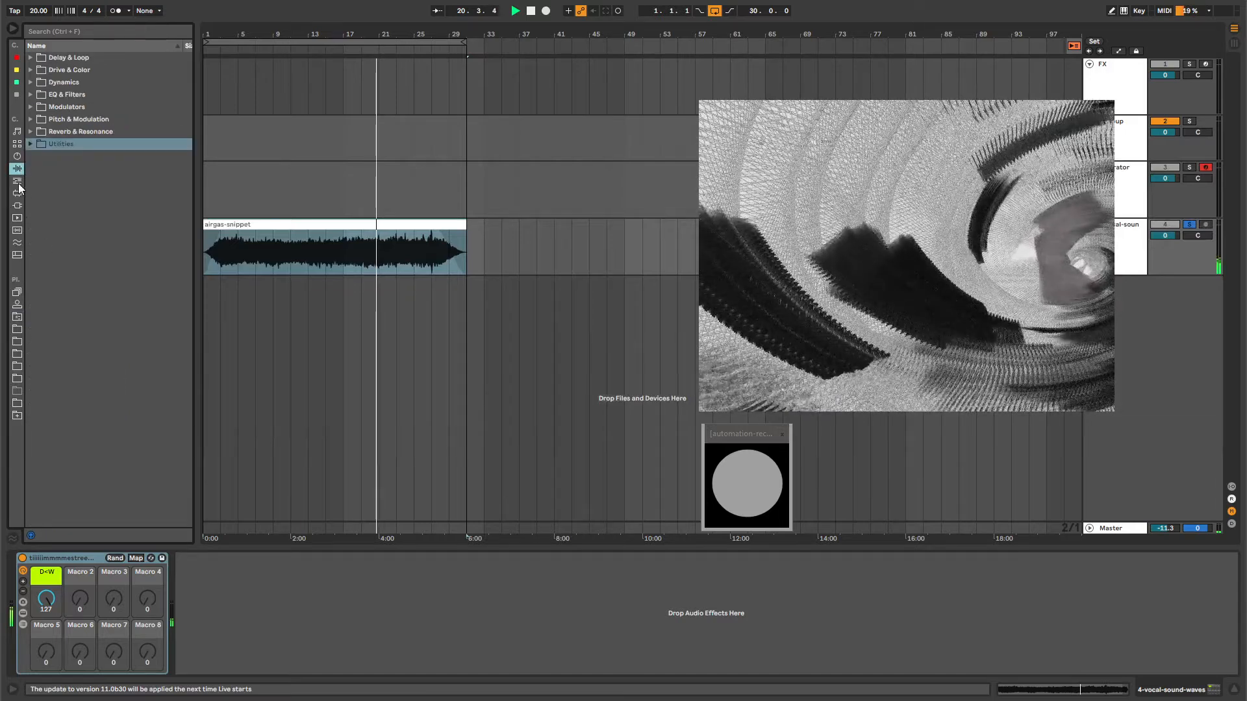
{"action": "left_click", "coordinate": [17, 181]}
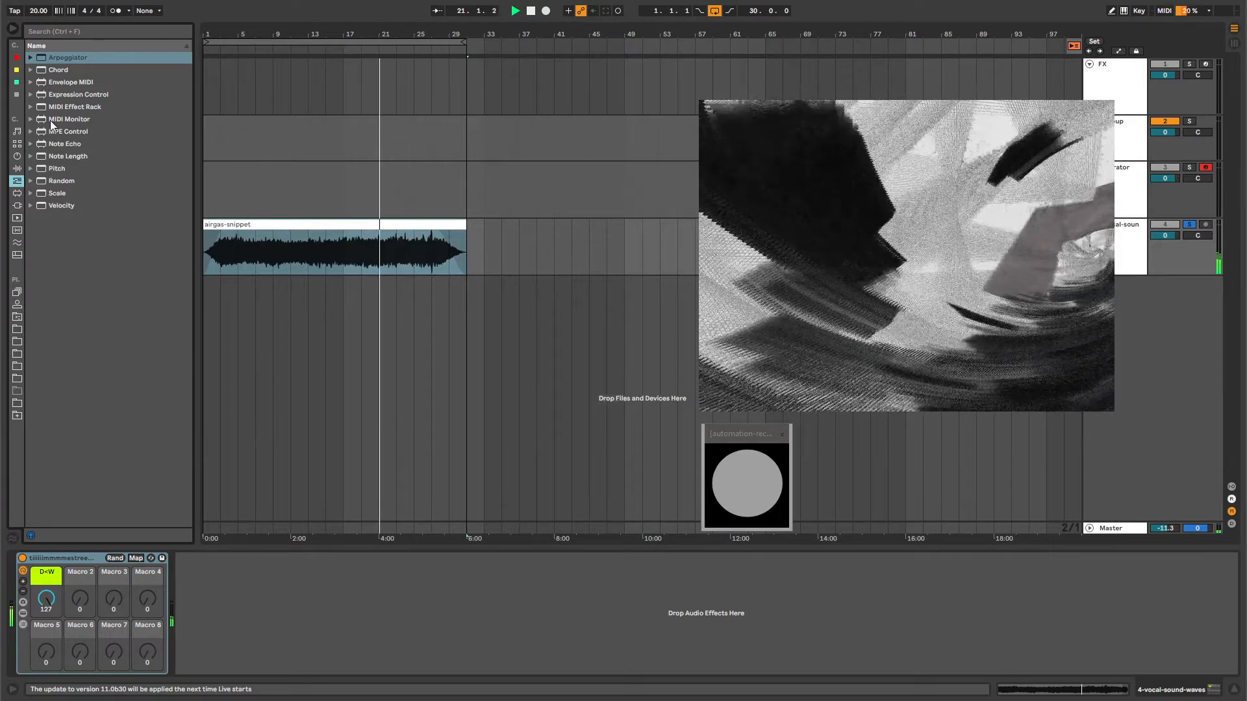
{"action": "left_click", "coordinate": [17, 168]}
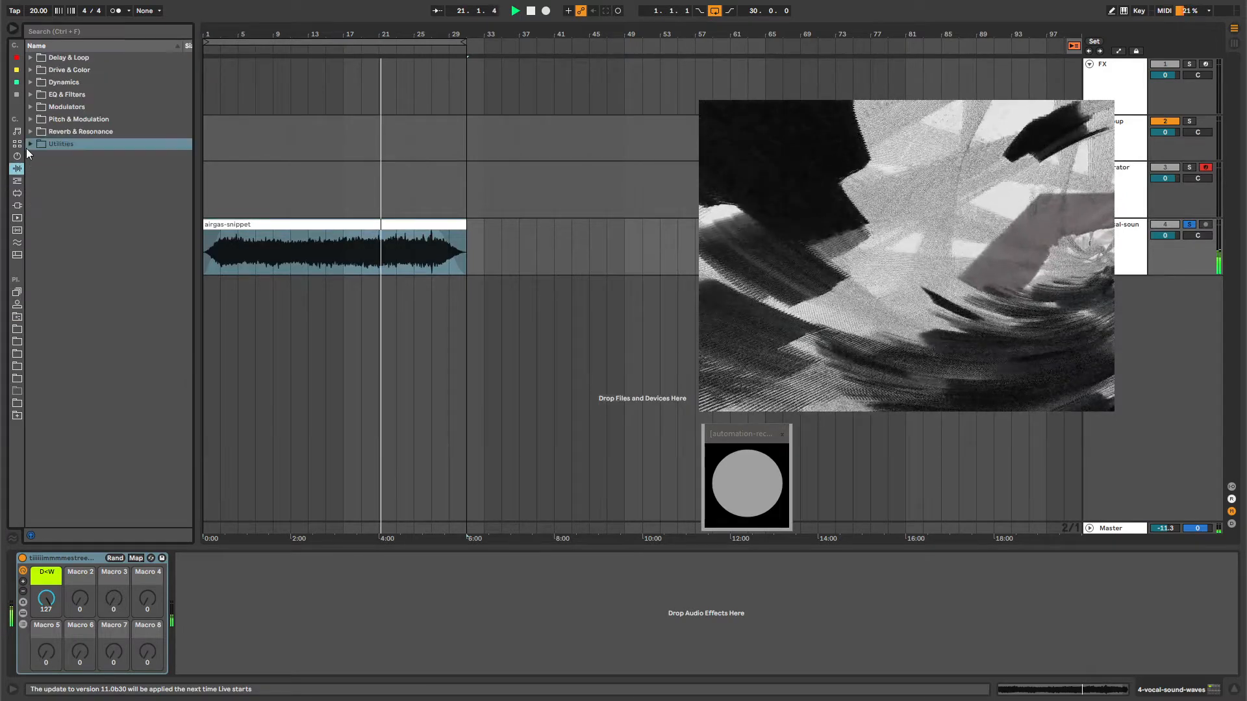
{"action": "left_click", "coordinate": [17, 96]}
{"action": "left_click", "coordinate": [75, 454]}
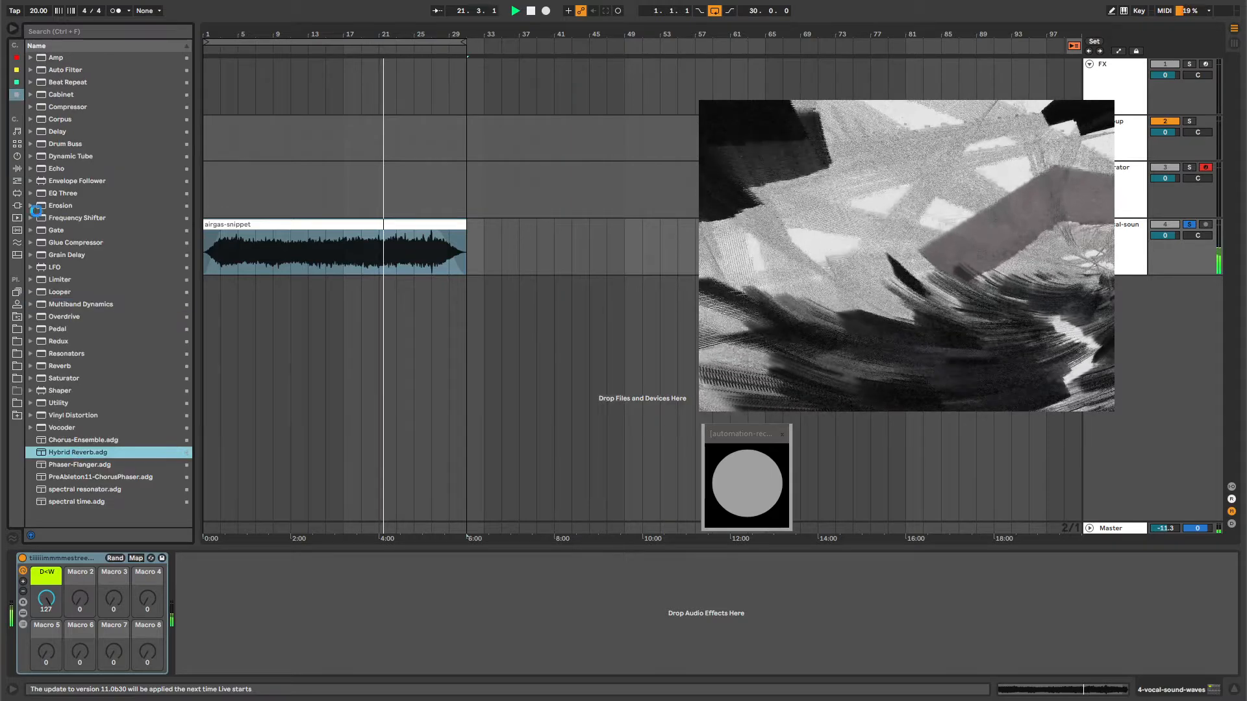
- Search the browser for "grain delay" and add a Grain Delay to the airgas-snippet track
{"action": "left_click", "coordinate": [20, 318]}
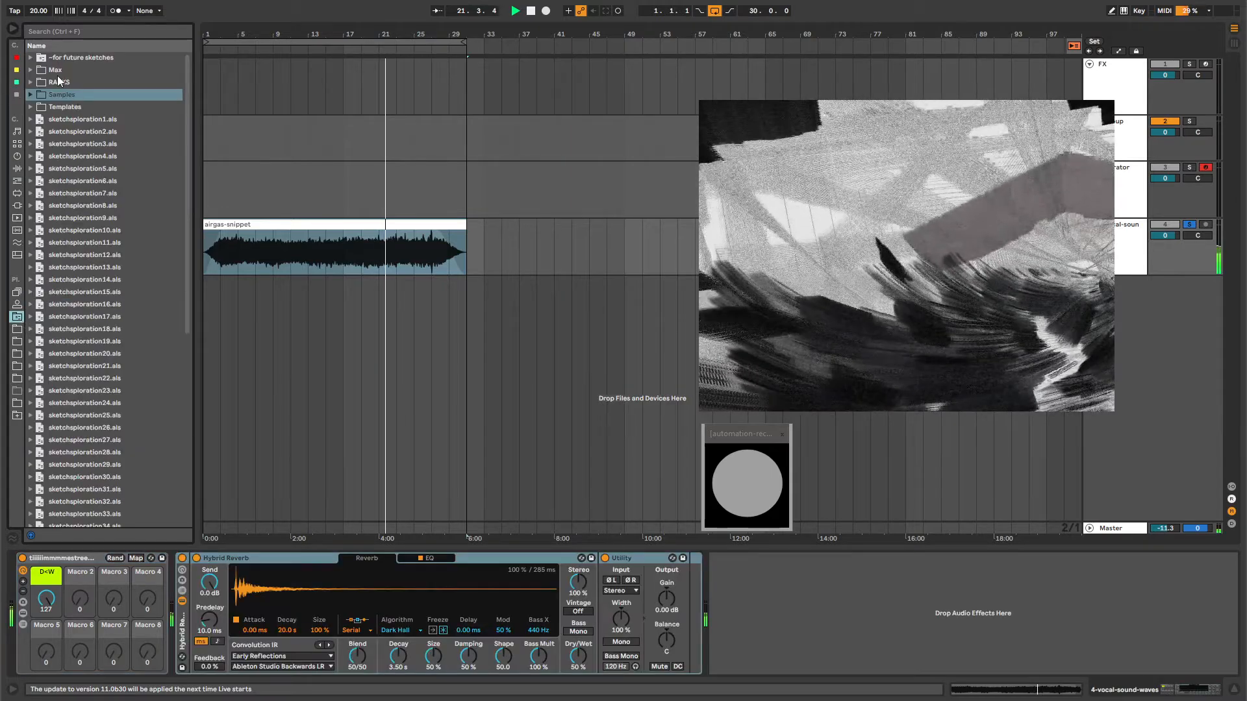
{"action": "left_click", "coordinate": [32, 82]}
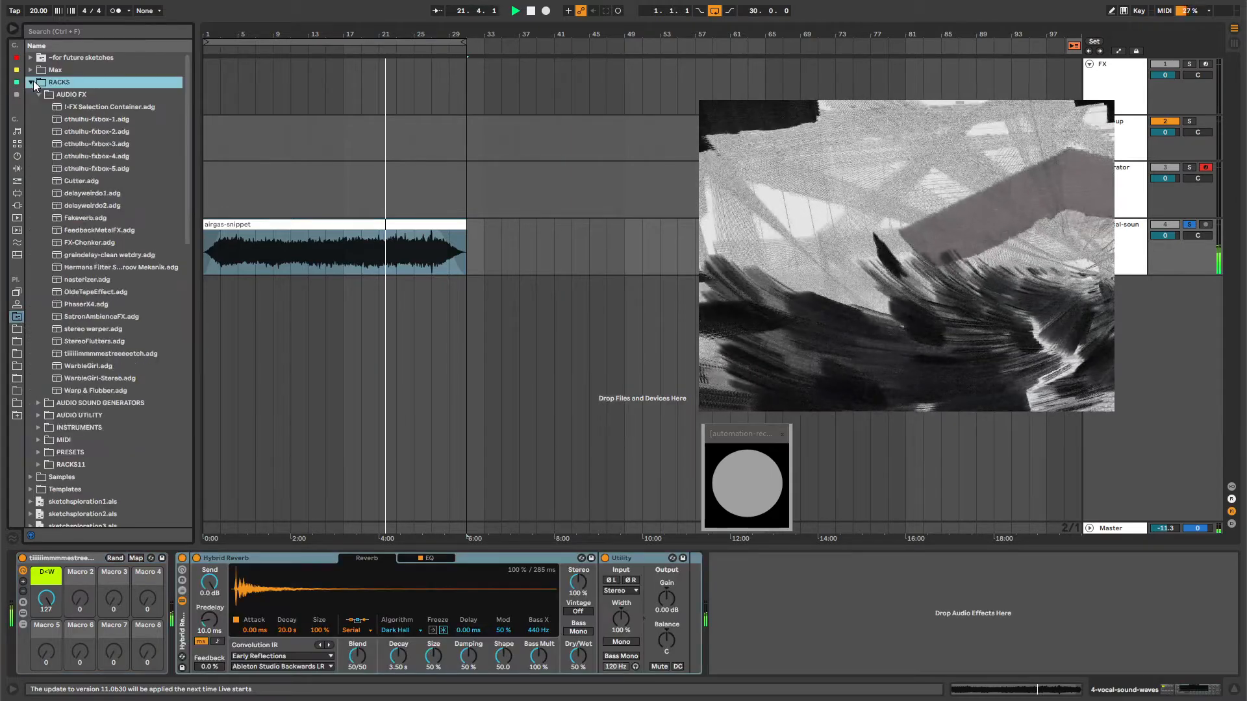
{"action": "left_click", "coordinate": [285, 218]}
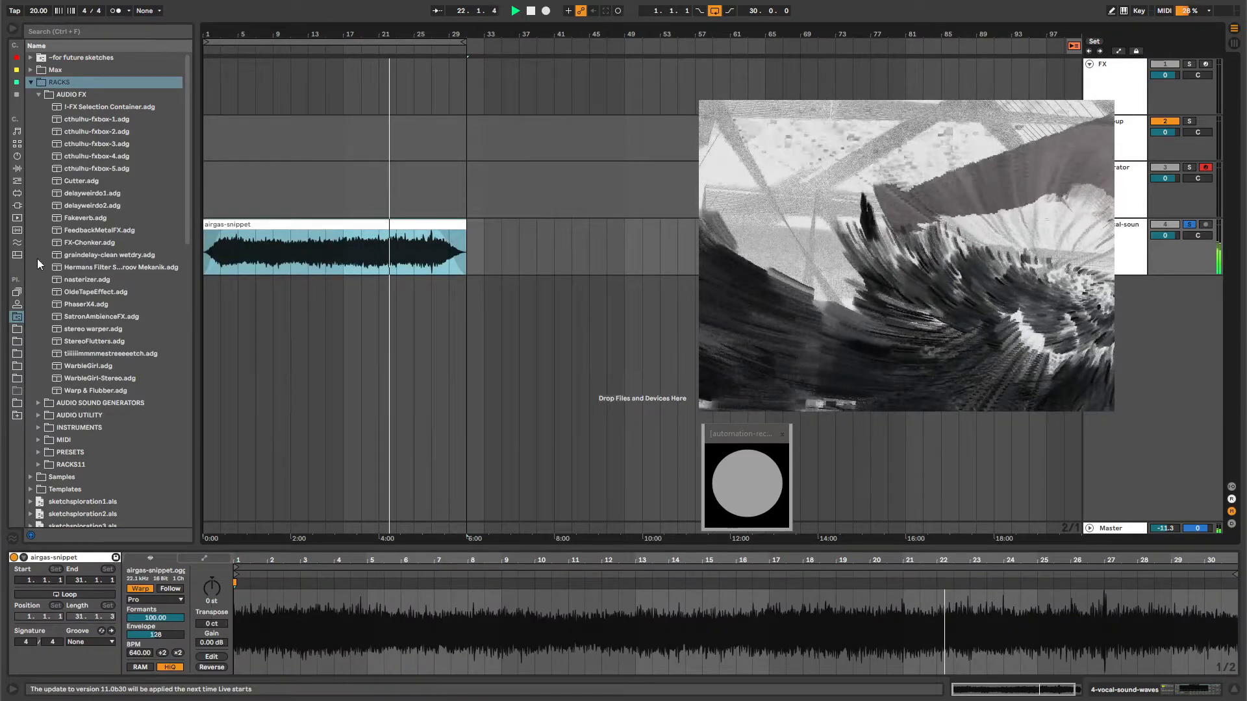
{"action": "left_click", "coordinate": [17, 167]}
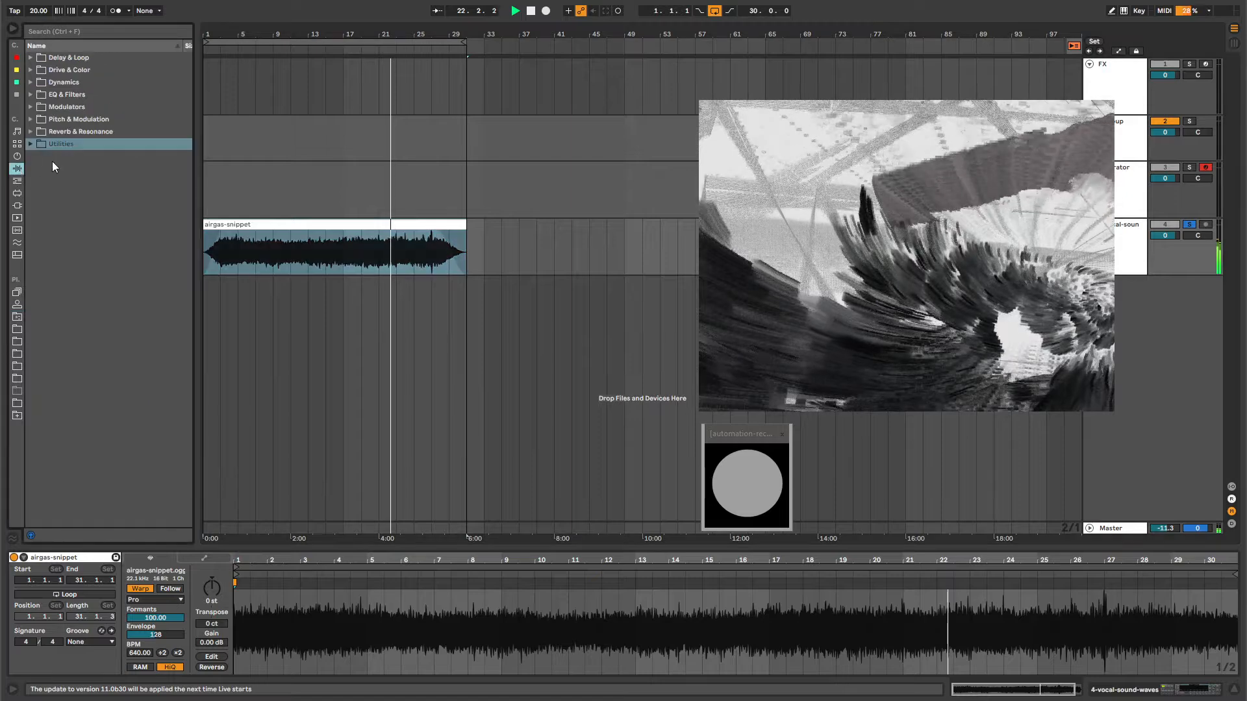
{"action": "left_click", "coordinate": [255, 257]}
{"action": "key", "text": "ctrl+f"}
{"action": "type", "text": "grain delay"}
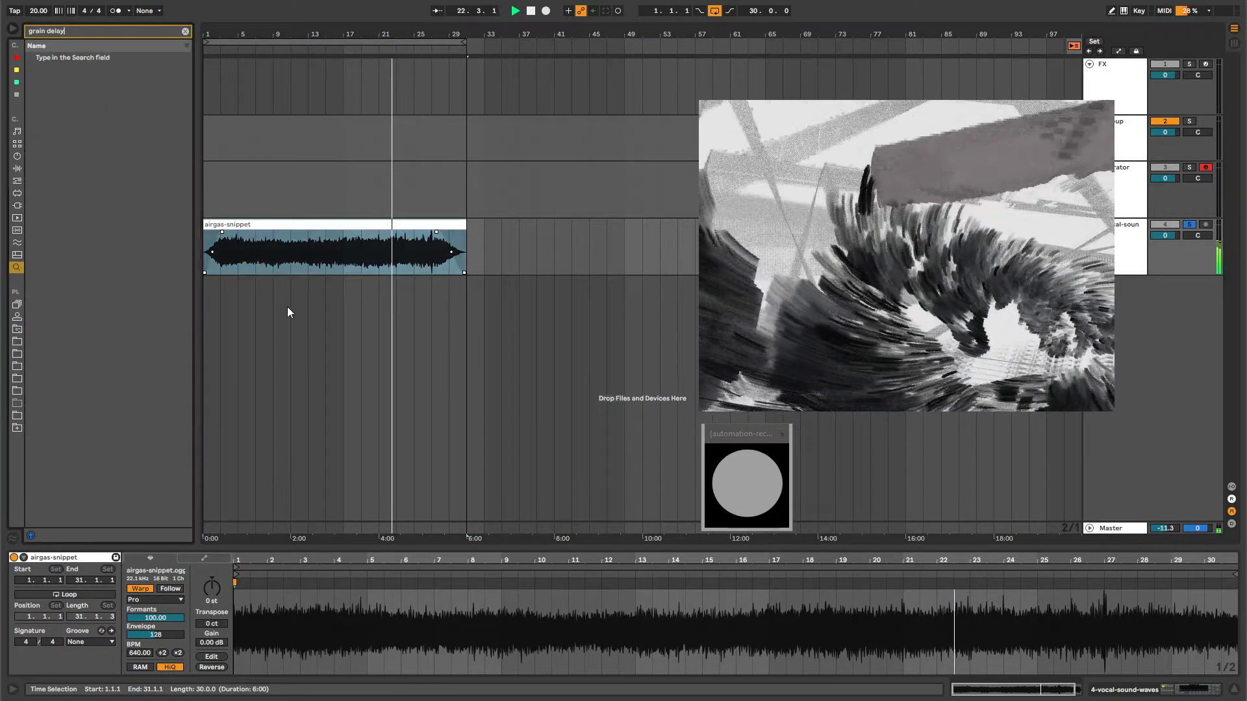
{"action": "key", "text": "Down"}
{"action": "key", "text": "Return"}
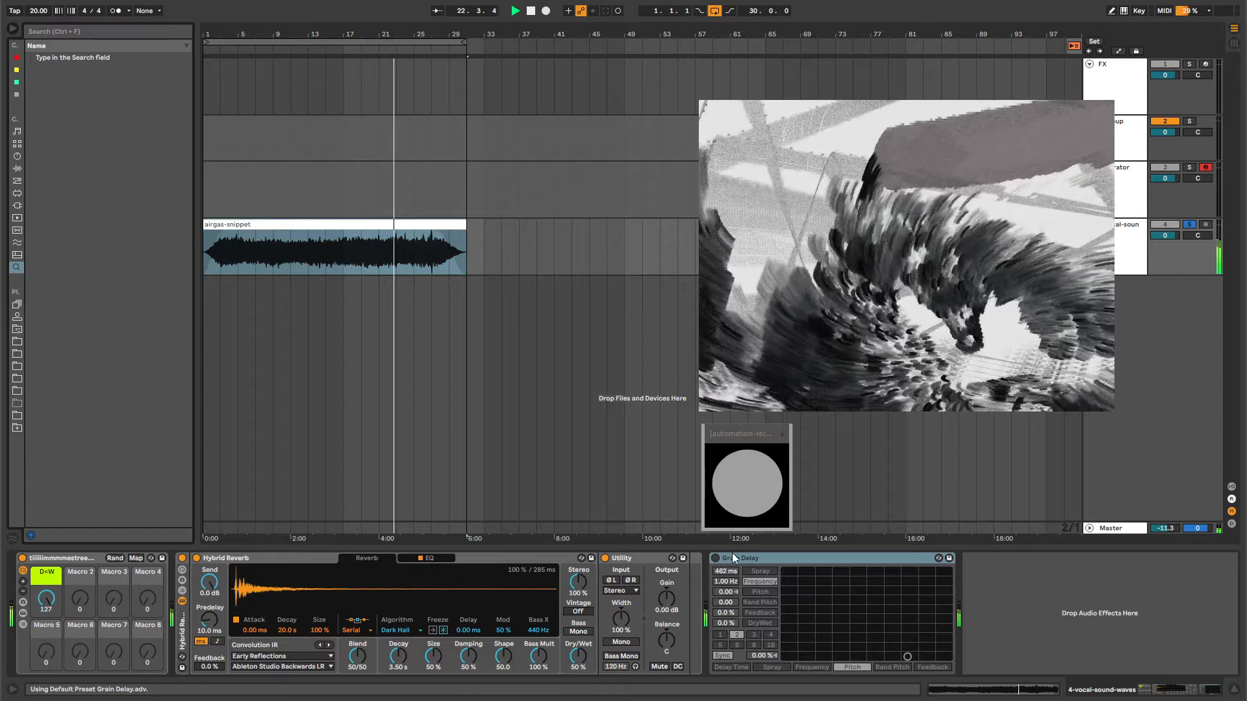
- Place the Grain Delay between the time-stretch rack and Hybrid Reverb, and enable it with Pitch at -12 and DryWet at 59%
{"action": "left_click_drag", "start_coordinate": [733, 554], "coordinate": [178, 572]}
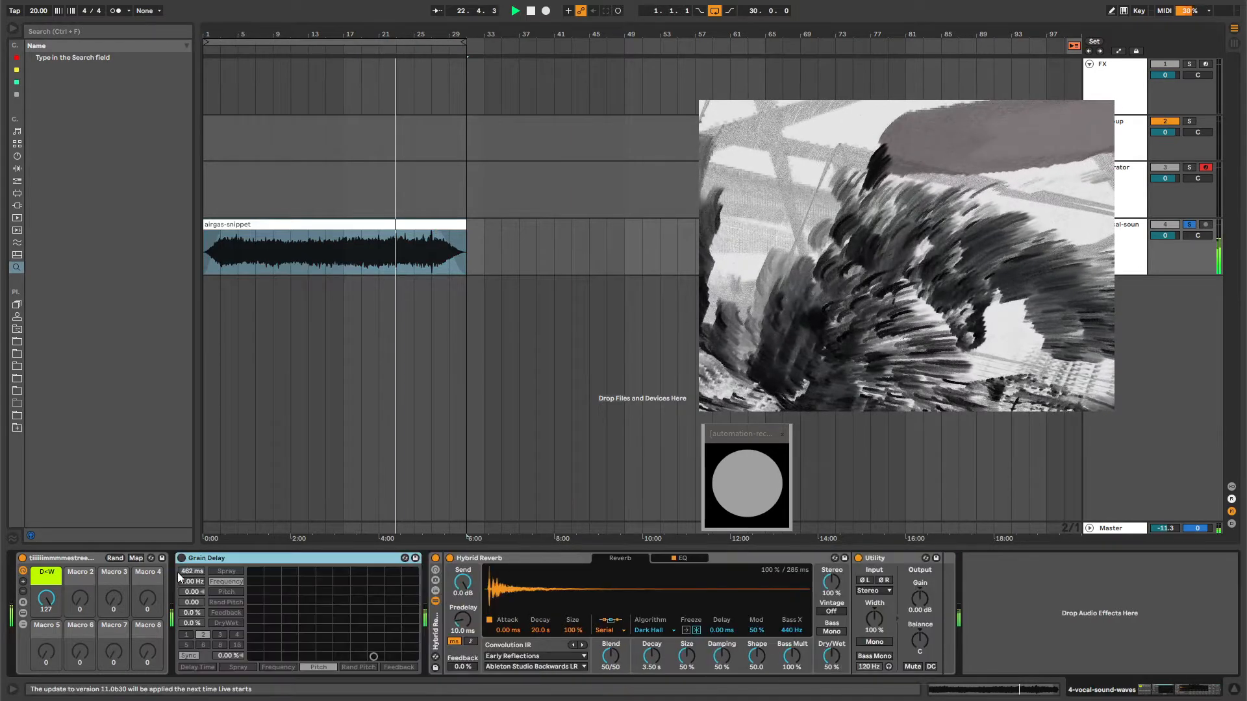
{"action": "left_click", "coordinate": [181, 559]}
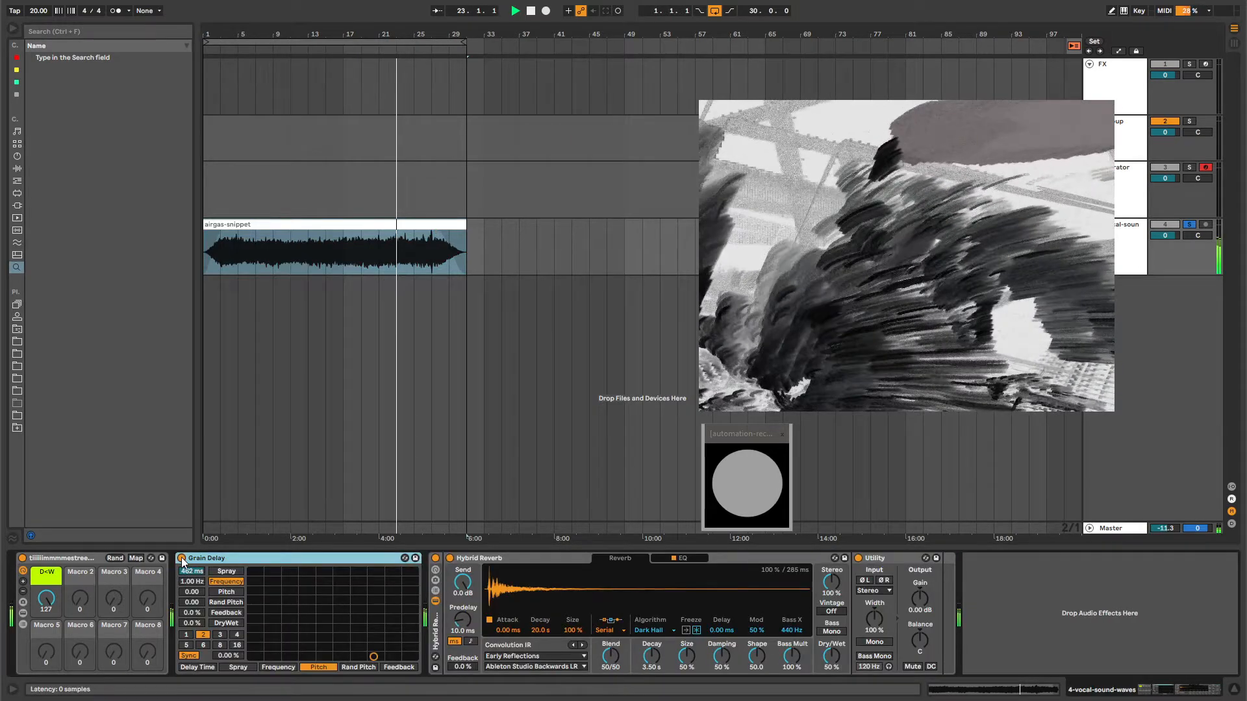
{"action": "left_click", "coordinate": [190, 624]}
{"action": "left_click", "coordinate": [191, 593]}
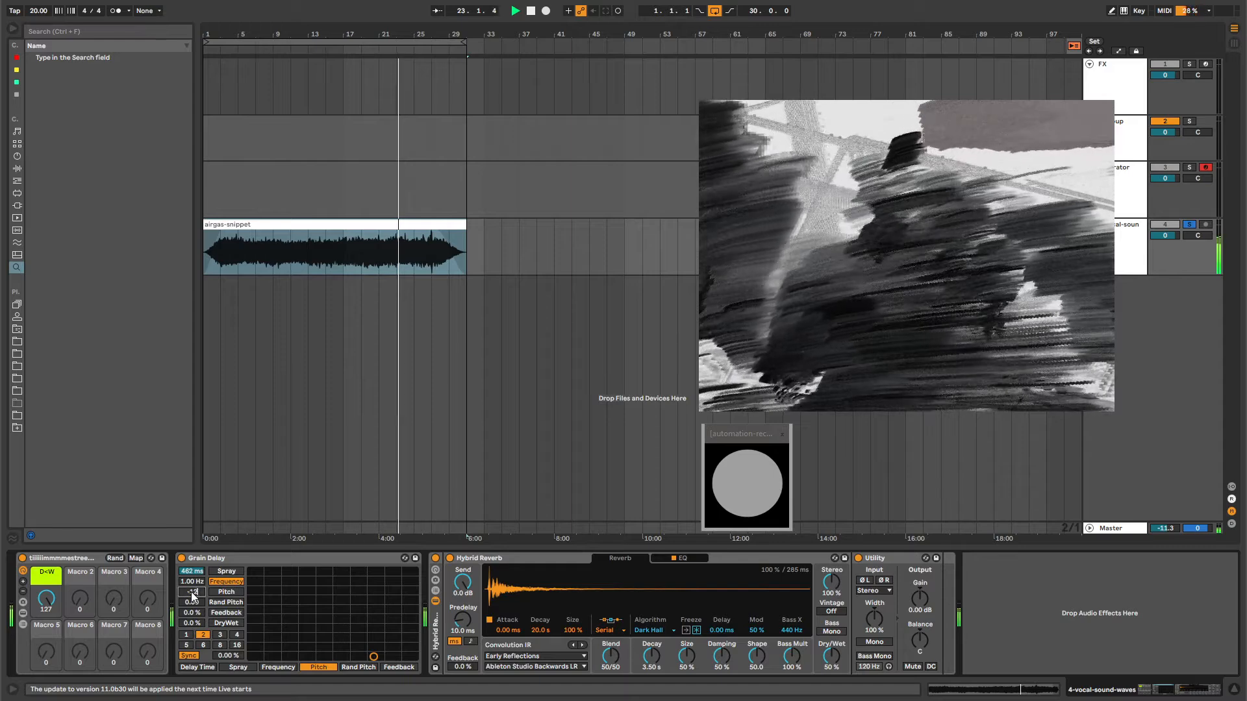
{"action": "left_click_drag", "start_coordinate": [199, 626], "coordinate": [200, 588]}
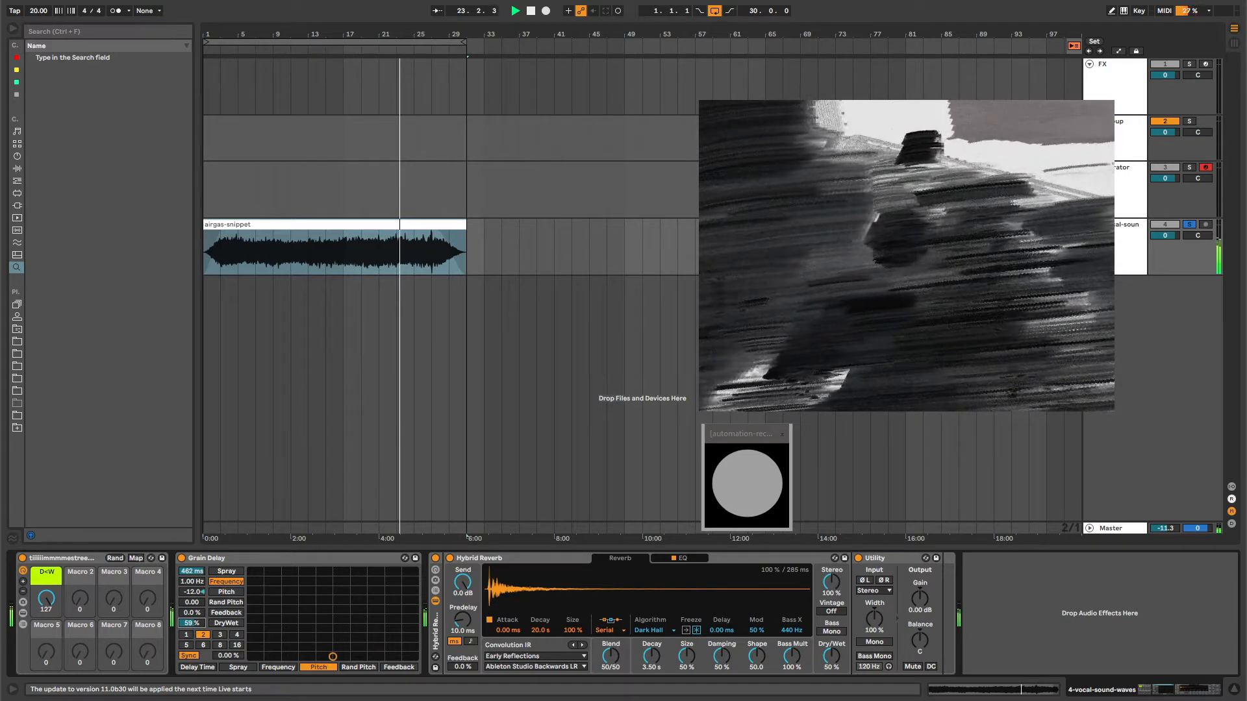
- Fold the Grain Delay, move it in front of the time-stretch rack, and bypass the rack
{"action": "double_click", "coordinate": [209, 559]}
{"action": "left_click_drag", "start_coordinate": [181, 571], "coordinate": [87, 578]}
{"action": "left_click", "coordinate": [91, 559]}
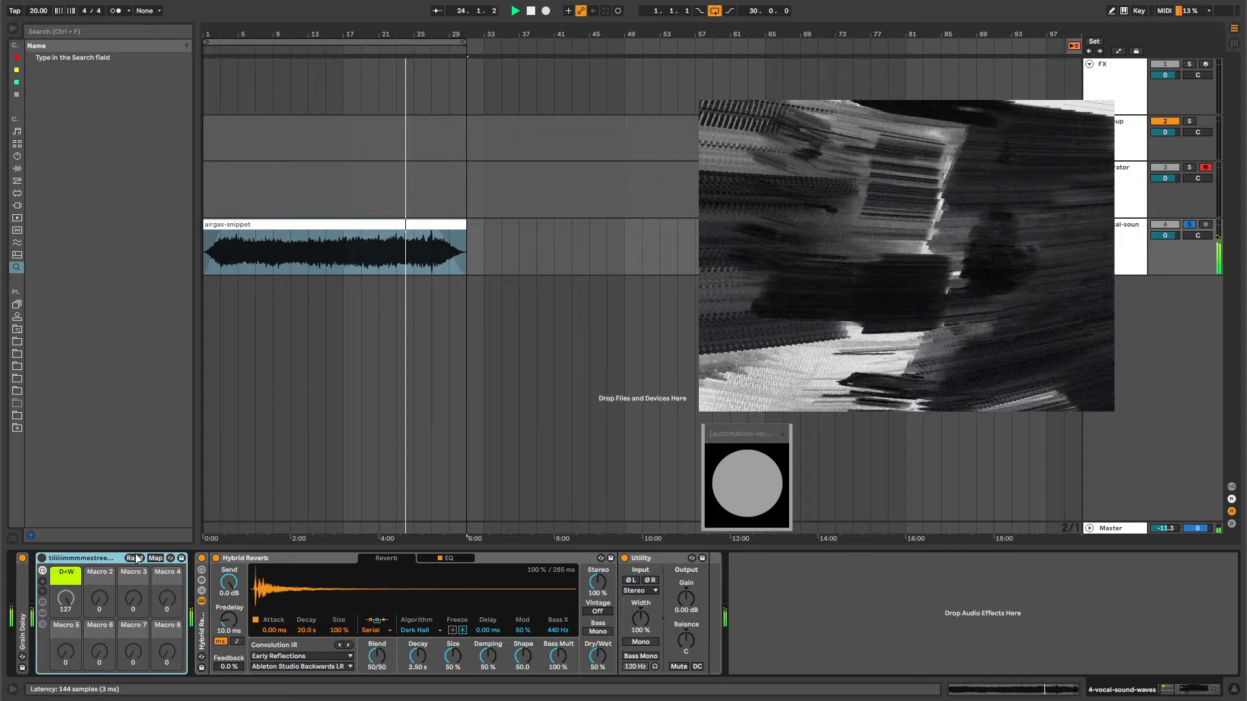
- Load impulse-swell.wav from the Samples folder into Hybrid Reverb as its convolution impulse response
{"action": "left_click", "coordinate": [14, 341]}
{"action": "left_click", "coordinate": [33, 82]}
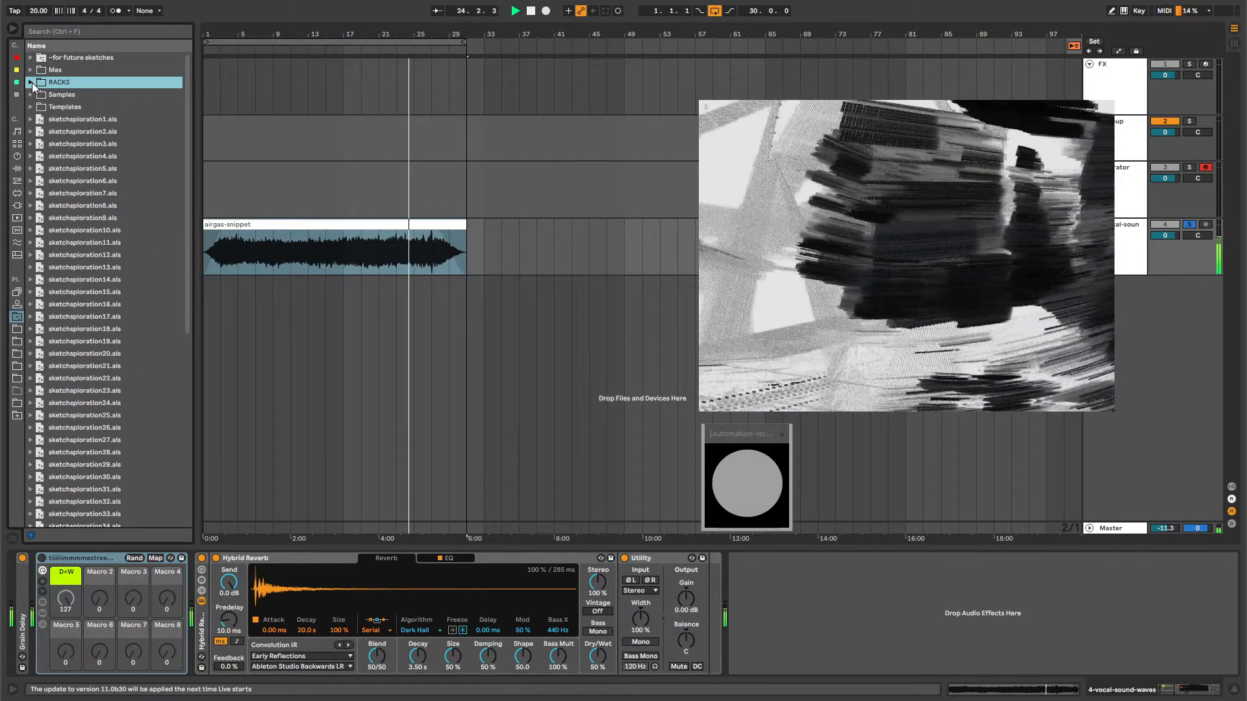
{"action": "left_click", "coordinate": [31, 95]}
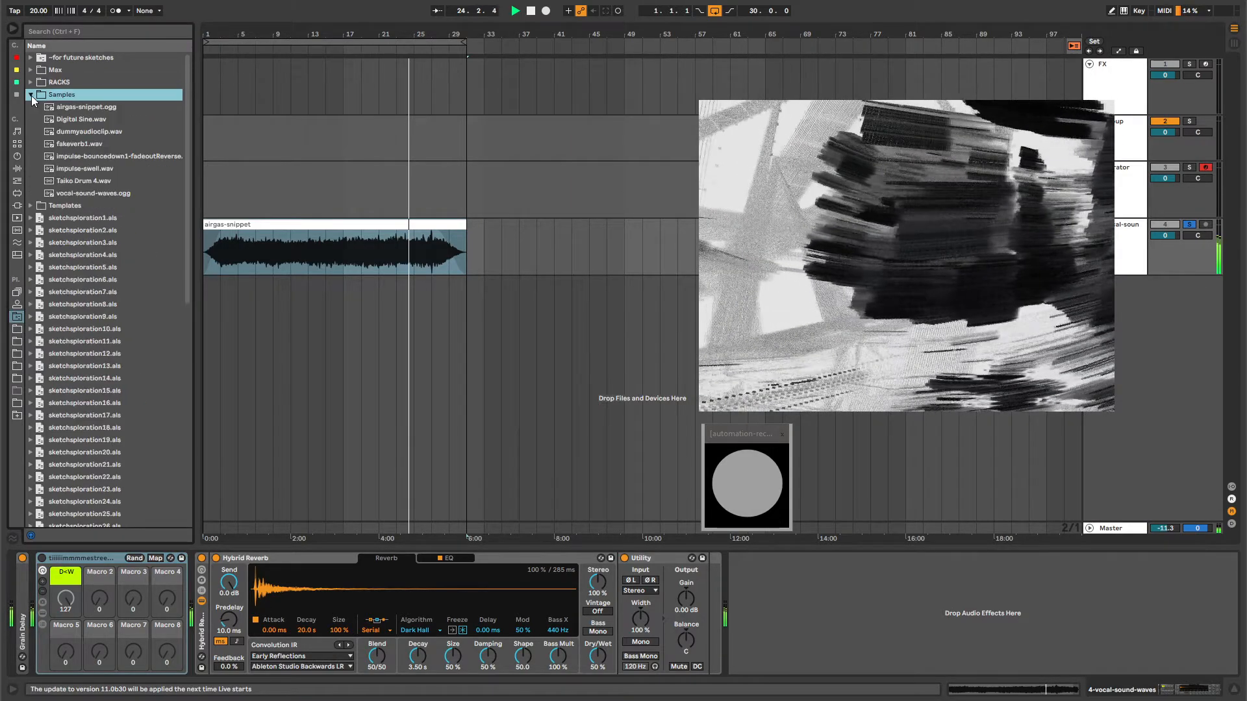
{"action": "left_click", "coordinate": [79, 147]}
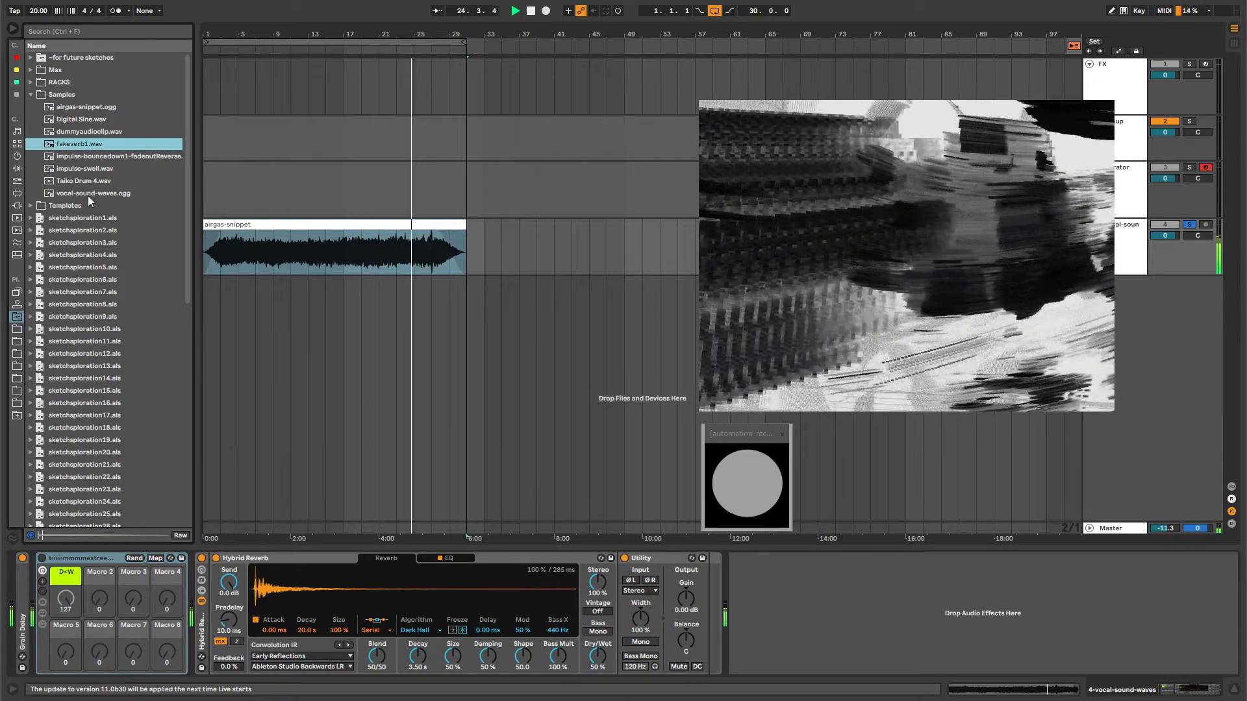
{"action": "left_click", "coordinate": [83, 166]}
{"action": "left_click_drag", "start_coordinate": [83, 166], "coordinate": [384, 605]}
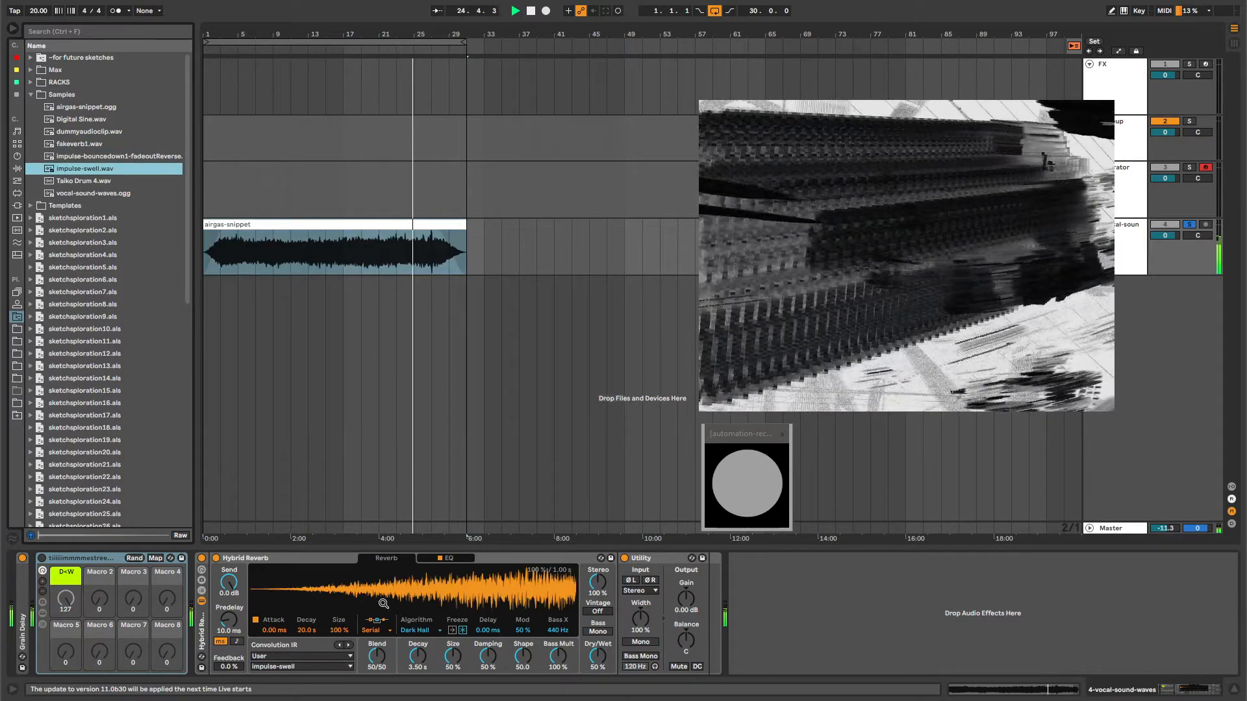
- Set Hybrid Reverb's convolution Attack to about 2.10 s and Size to 500 %, with Predelay at 0 ms and Dry/Wet at 100 %
{"action": "left_click", "coordinate": [308, 630]}
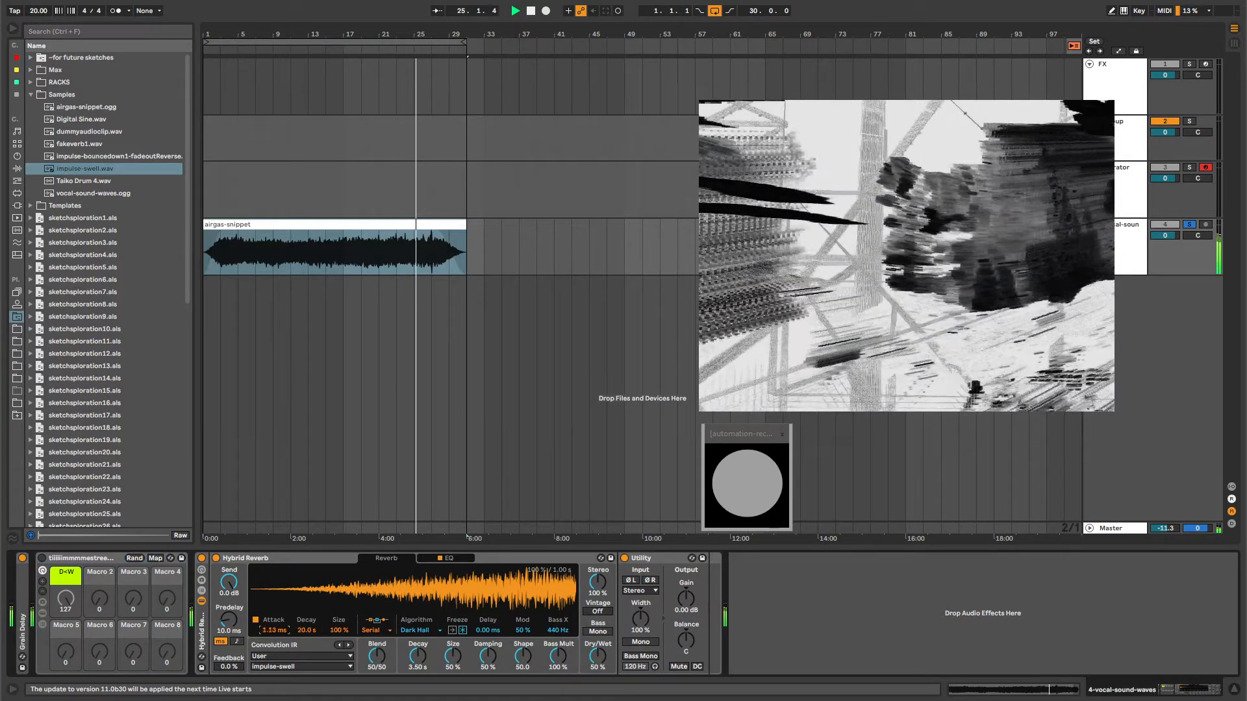
{"action": "left_click_drag", "start_coordinate": [275, 630], "coordinate": [274, 601]}
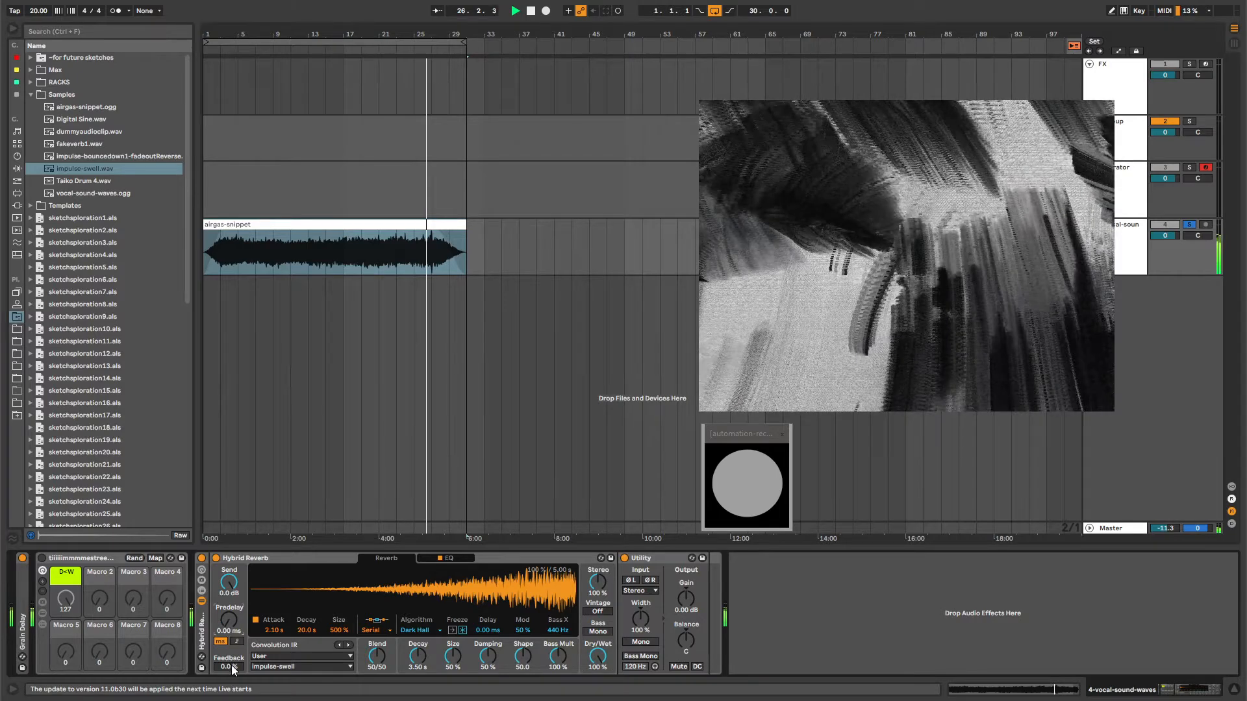
{"action": "left_click", "coordinate": [295, 559]}
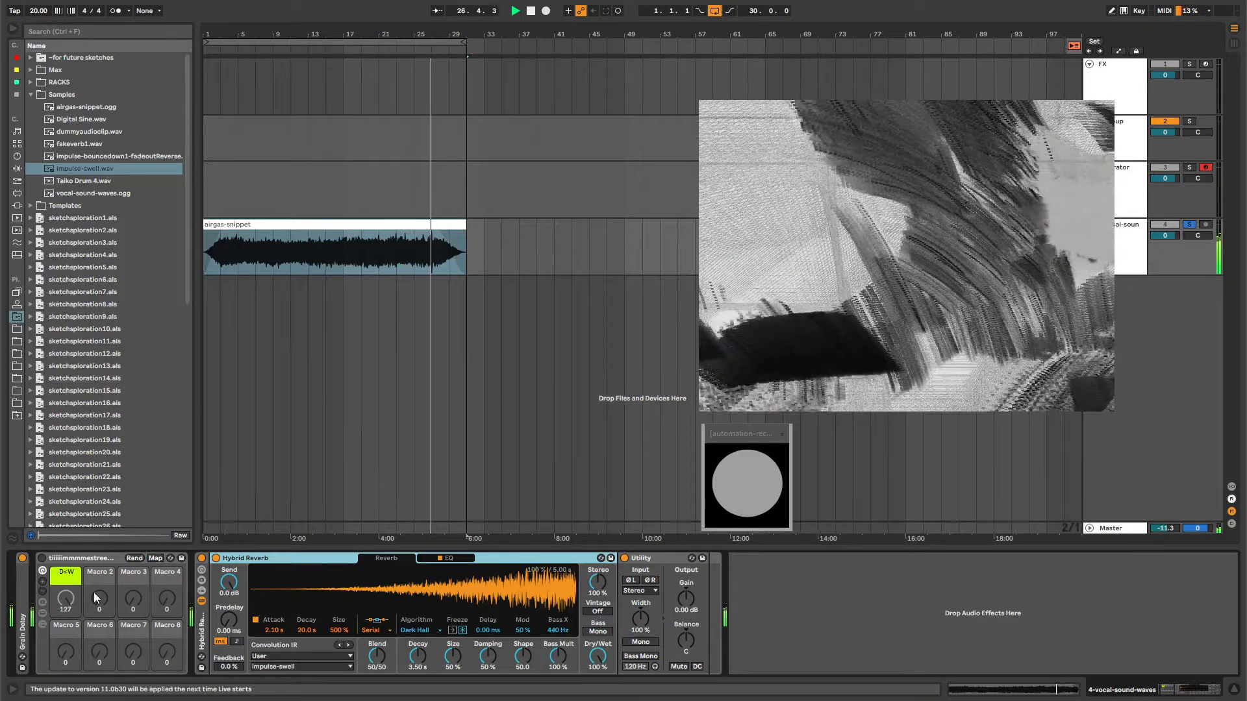
{"action": "left_click", "coordinate": [89, 559]}
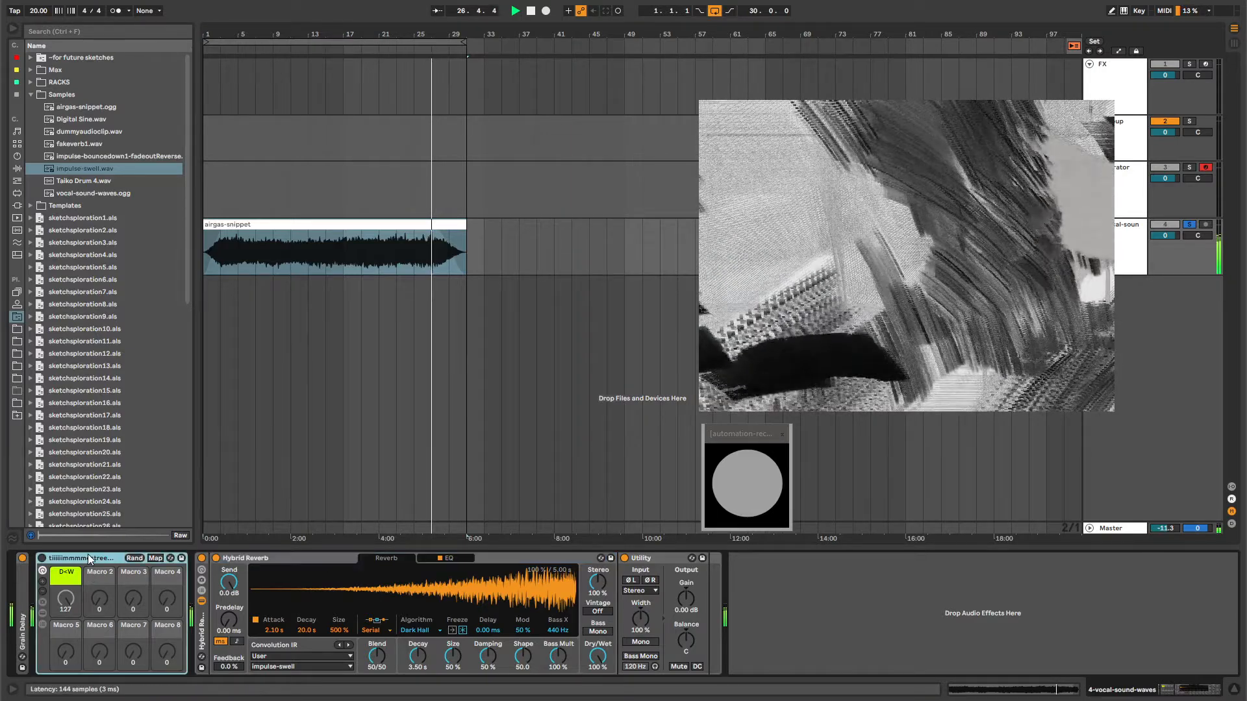
- Set the reverb algorithm's Decay to 11.6 s and Size to 62 %, and its EQ low cut to 124 Hz with a 12 dB slope
{"action": "left_click", "coordinate": [245, 569]}
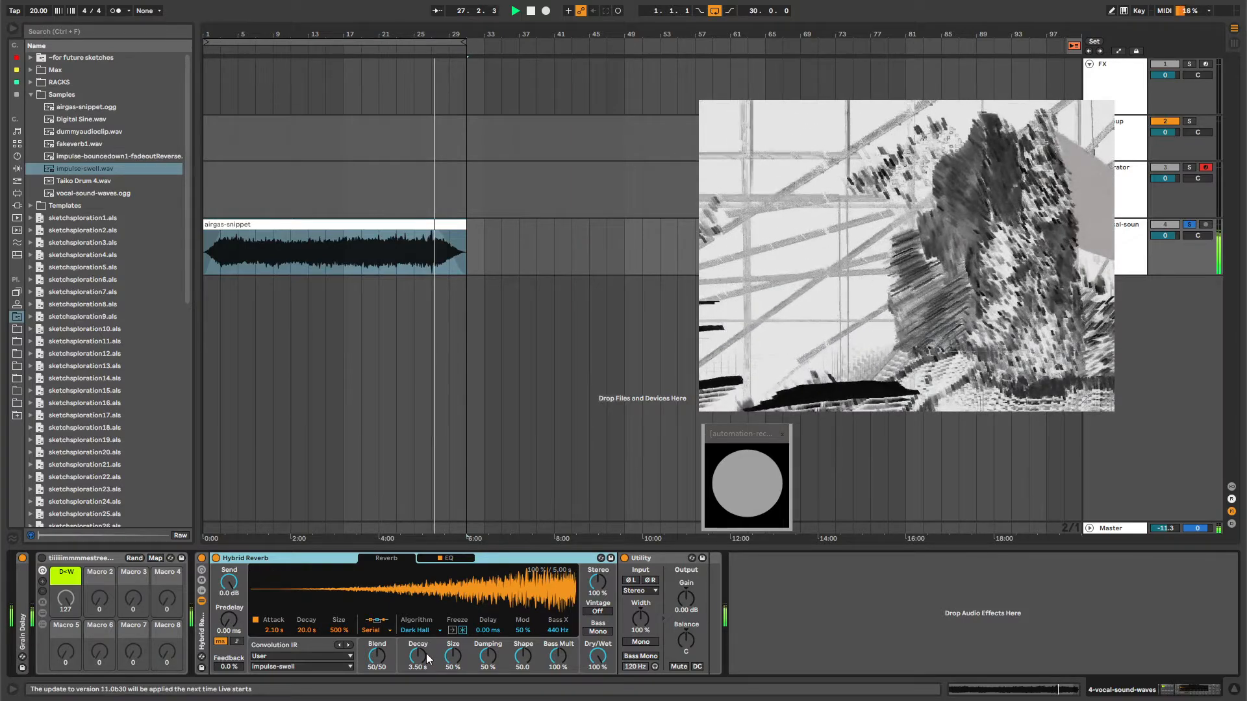
{"action": "mouse_move", "coordinate": [426, 656]}
{"action": "left_mouse_down"}
{"action": "mouse_move", "coordinate": [426, 618]}
{"action": "mouse_move", "coordinate": [424, 659]}
{"action": "left_mouse_up"}
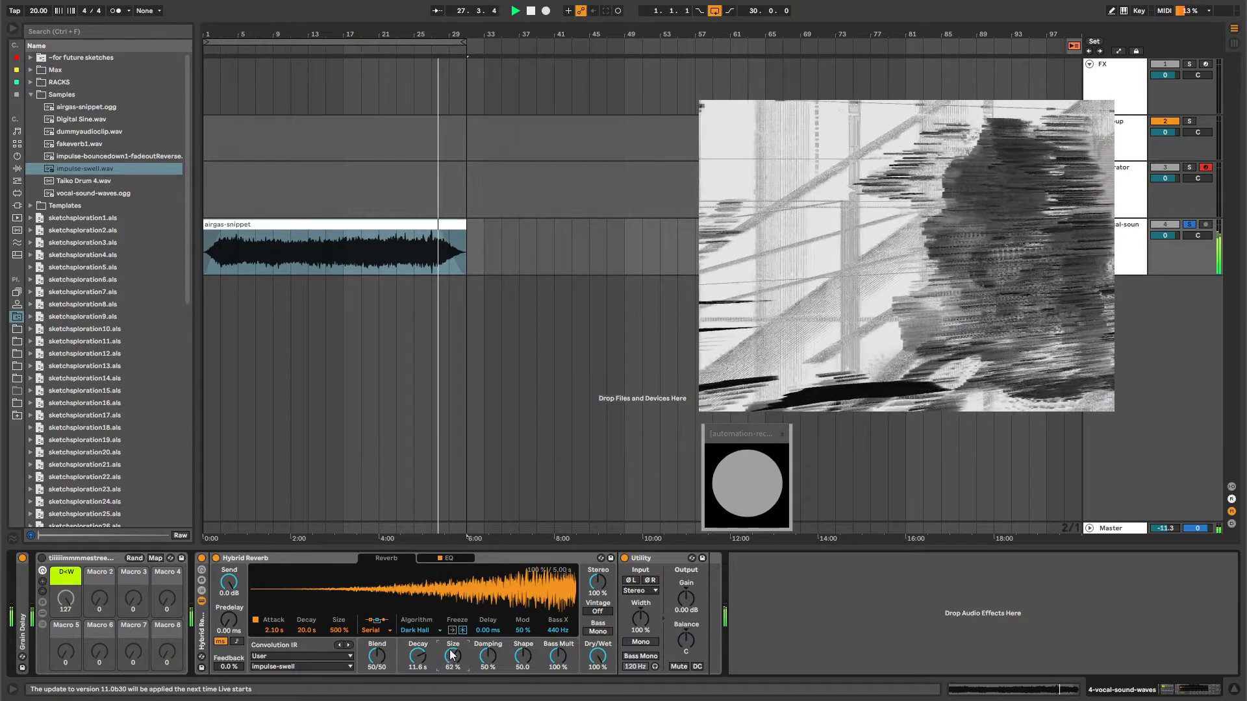
{"action": "left_click", "coordinate": [446, 559]}
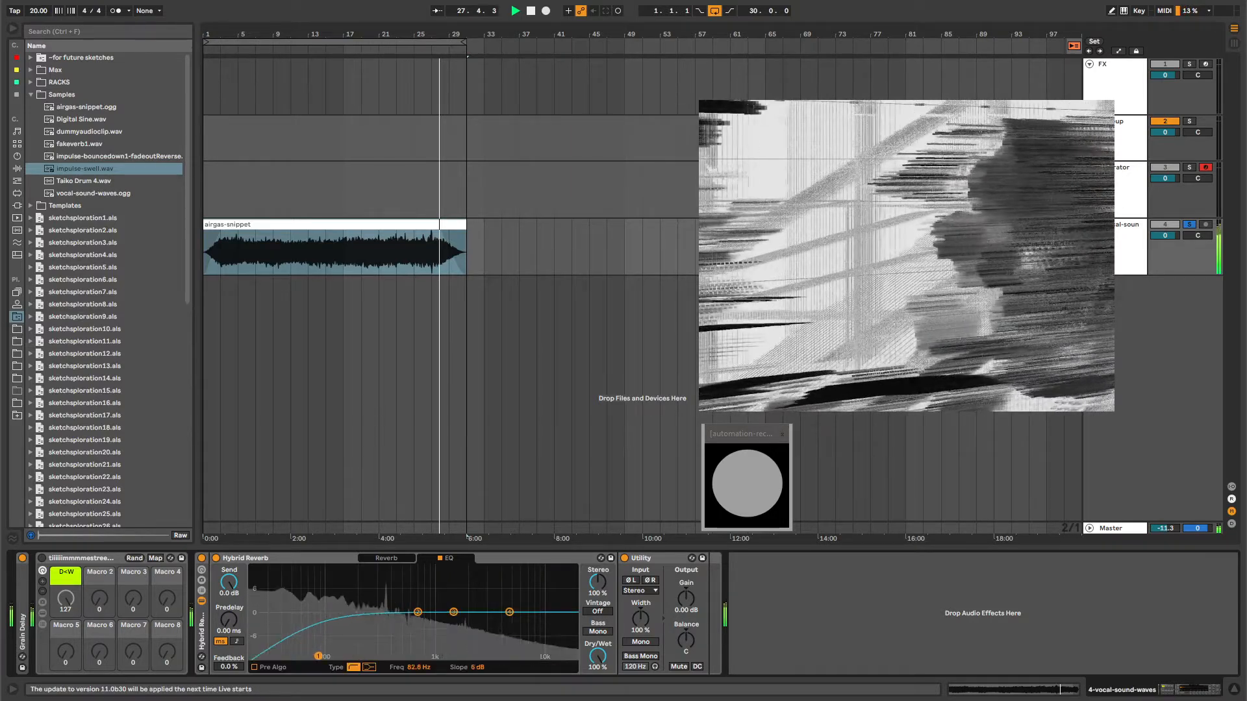
{"action": "left_click_drag", "start_coordinate": [318, 656], "coordinate": [337, 646]}
- Unfold the Grain Delay, group it into an Audio Effect Rack, show the chain list and duplicate its chain
{"action": "double_click", "coordinate": [21, 596]}
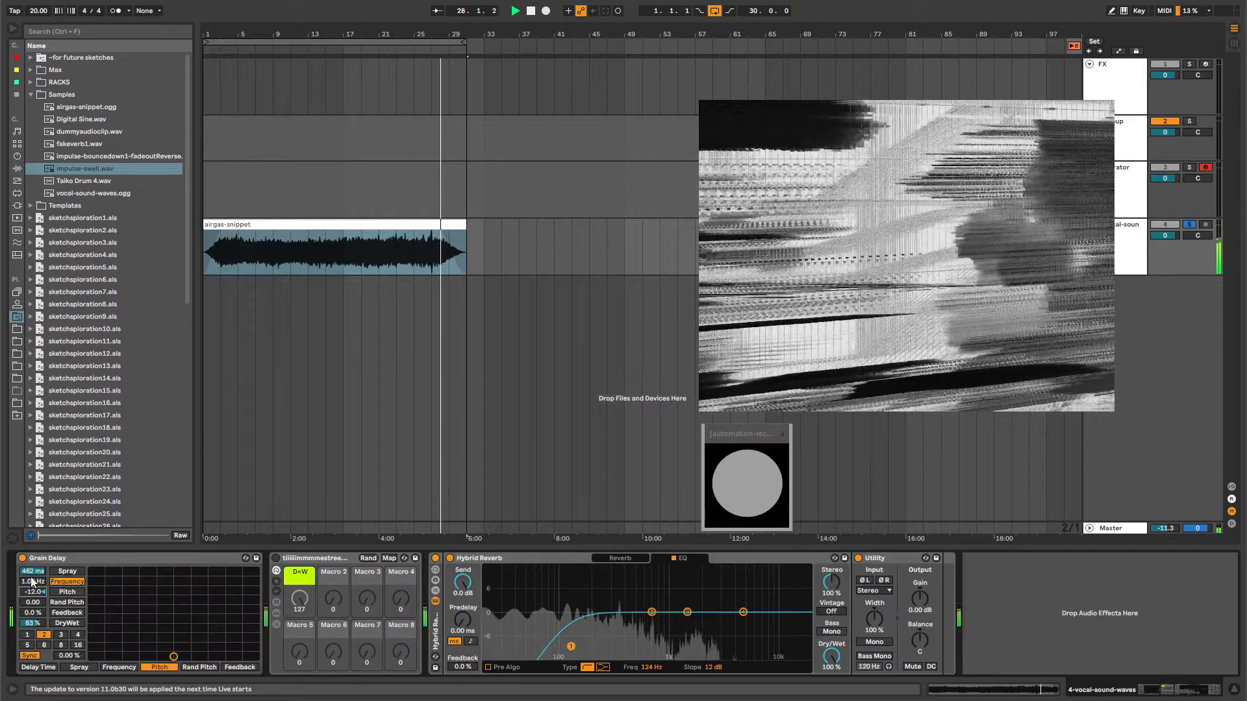
{"action": "left_click", "coordinate": [47, 559]}
{"action": "key", "text": "ctrl+g"}
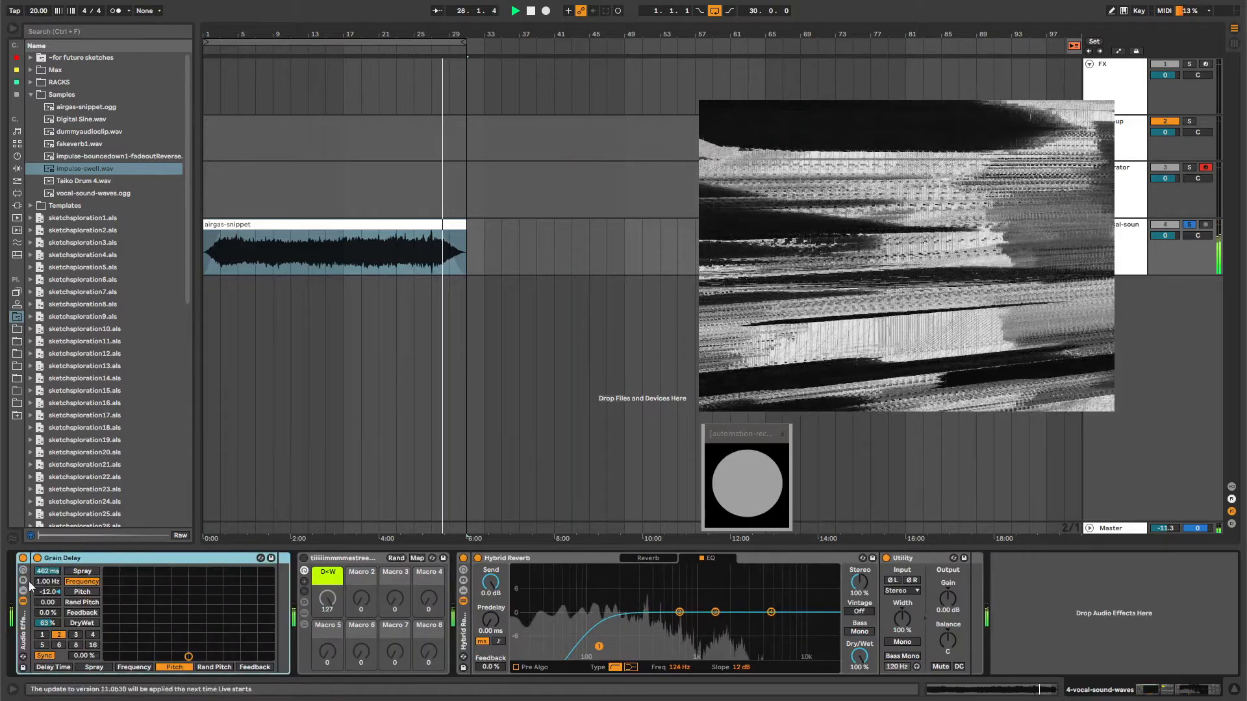
{"action": "left_click", "coordinate": [24, 591]}
{"action": "left_click", "coordinate": [43, 590]}
{"action": "key", "text": "ctrl+d"}
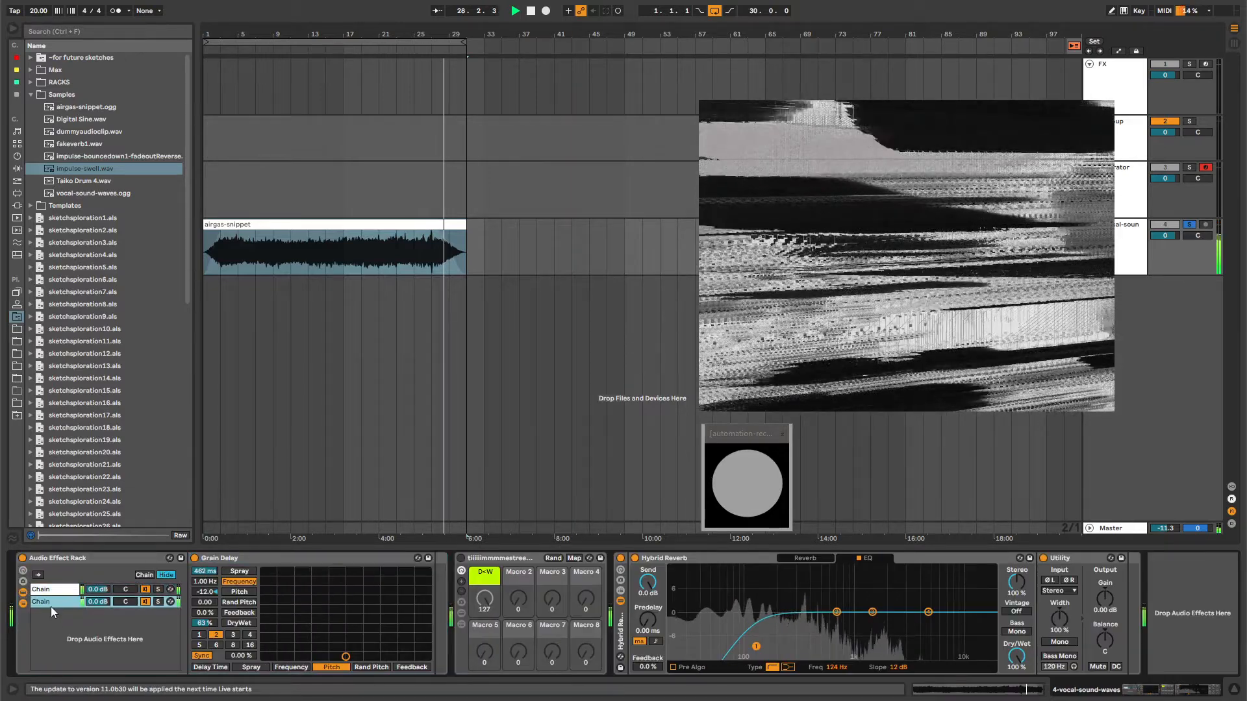
- Set the second chain's Grain Delay Pitch to 3 and DryWet to 55 %
{"action": "left_click", "coordinate": [207, 592]}
{"action": "type", "text": "3"}
{"action": "key", "text": "Return"}
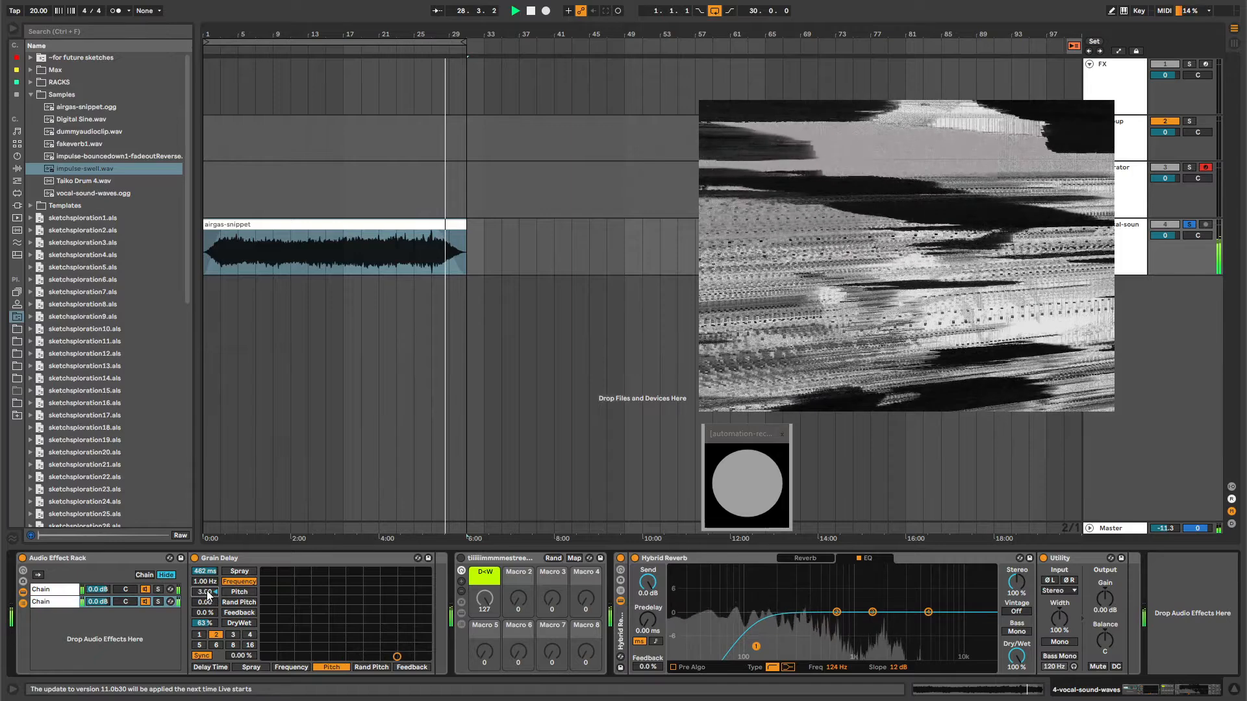
{"action": "left_click_drag", "start_coordinate": [206, 625], "coordinate": [205, 631]}
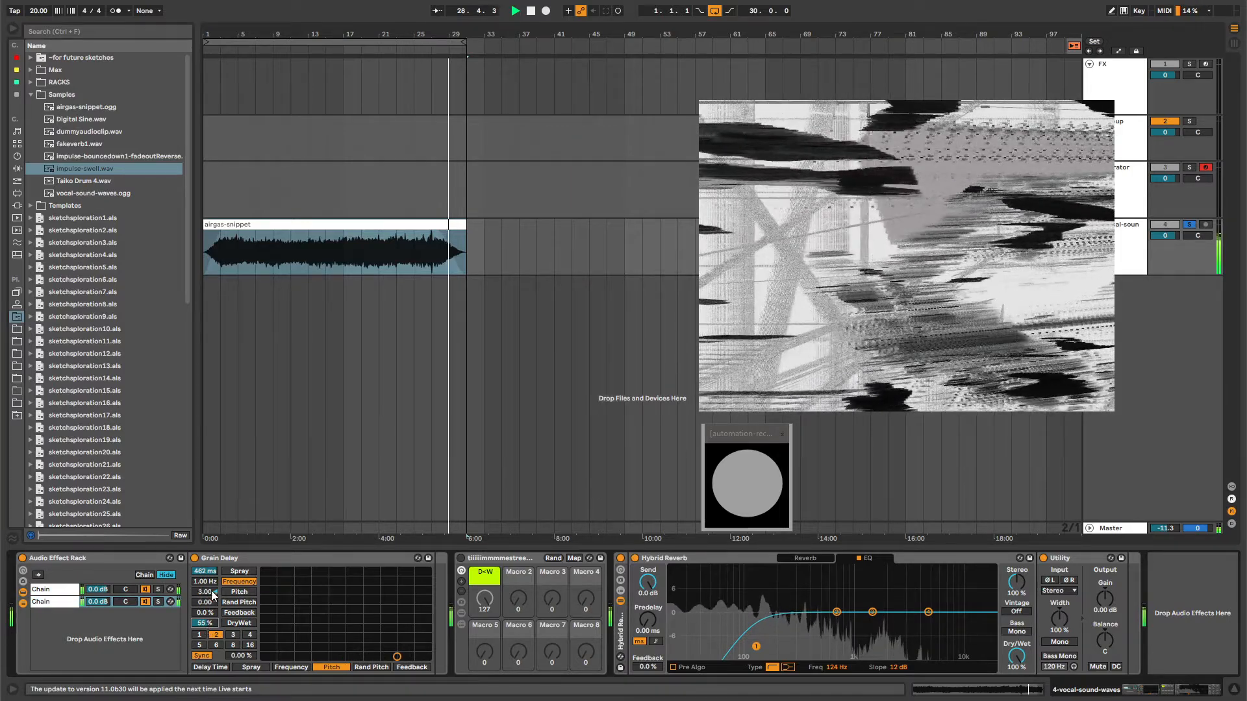
- Duplicate the second chain and set the Grain Delay Pitch in the third chain to 5
{"action": "key", "text": "ctrl+d"}
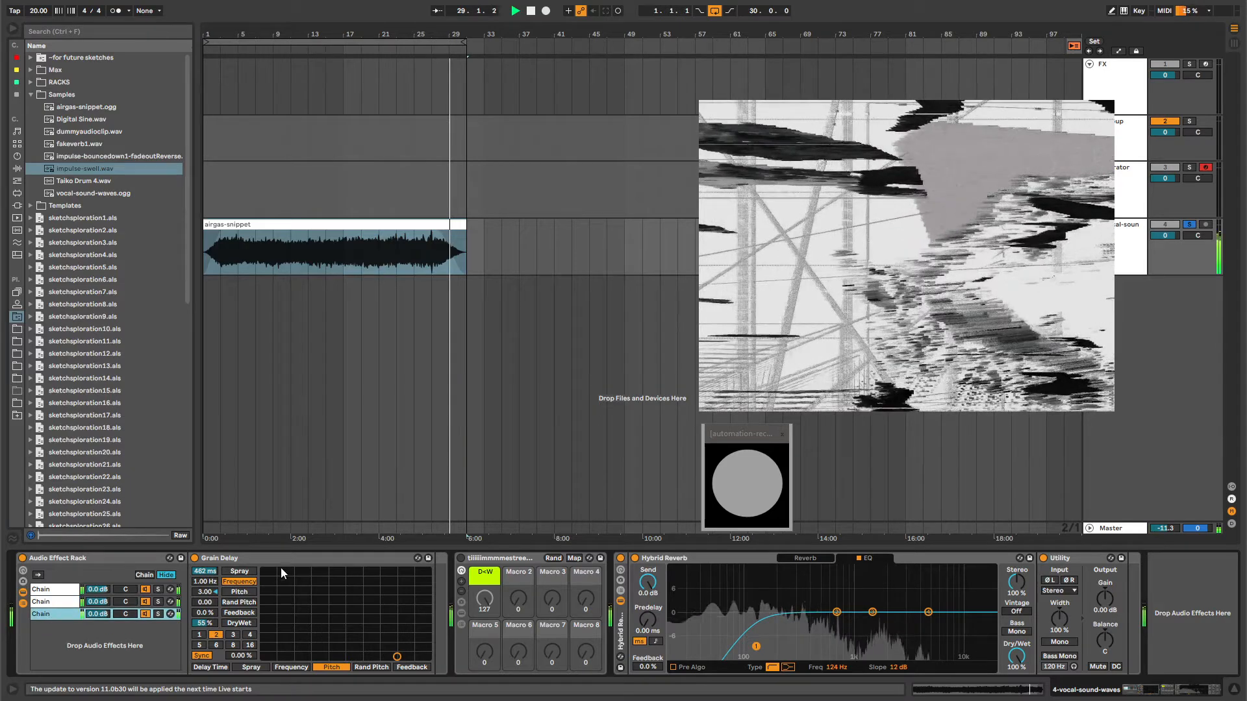
{"action": "left_click", "coordinate": [207, 592]}
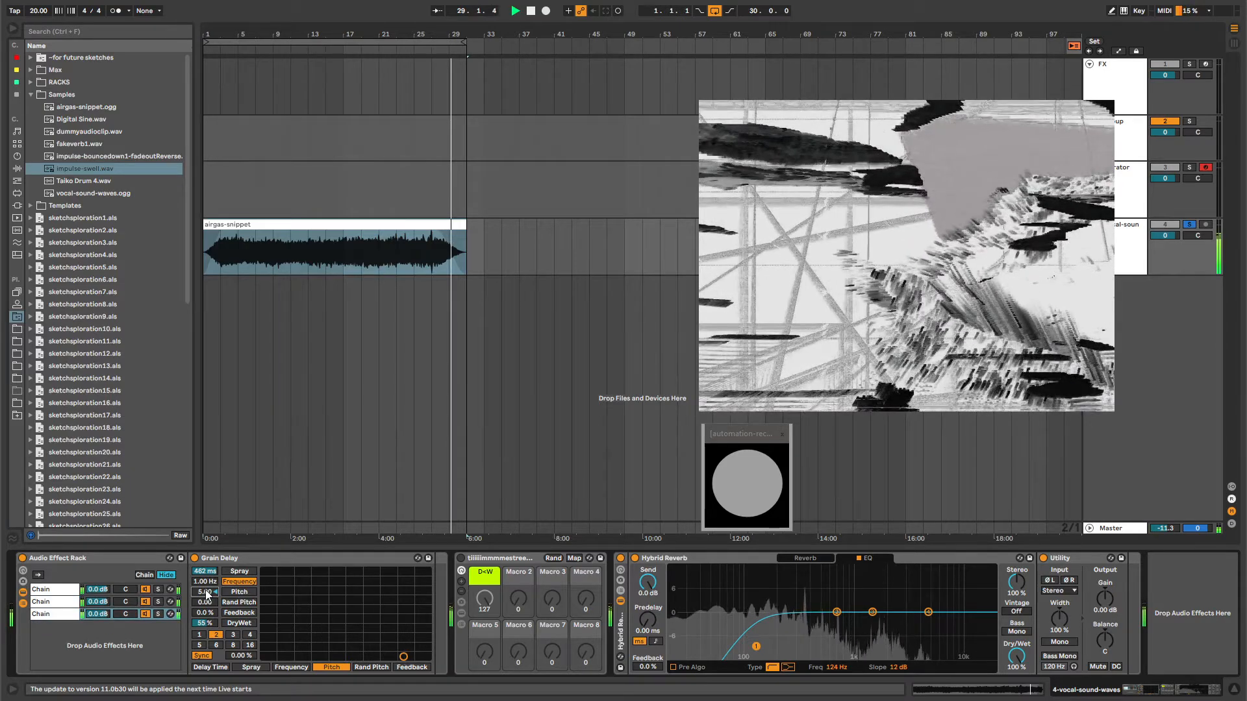
{"action": "left_click", "coordinate": [64, 616]}
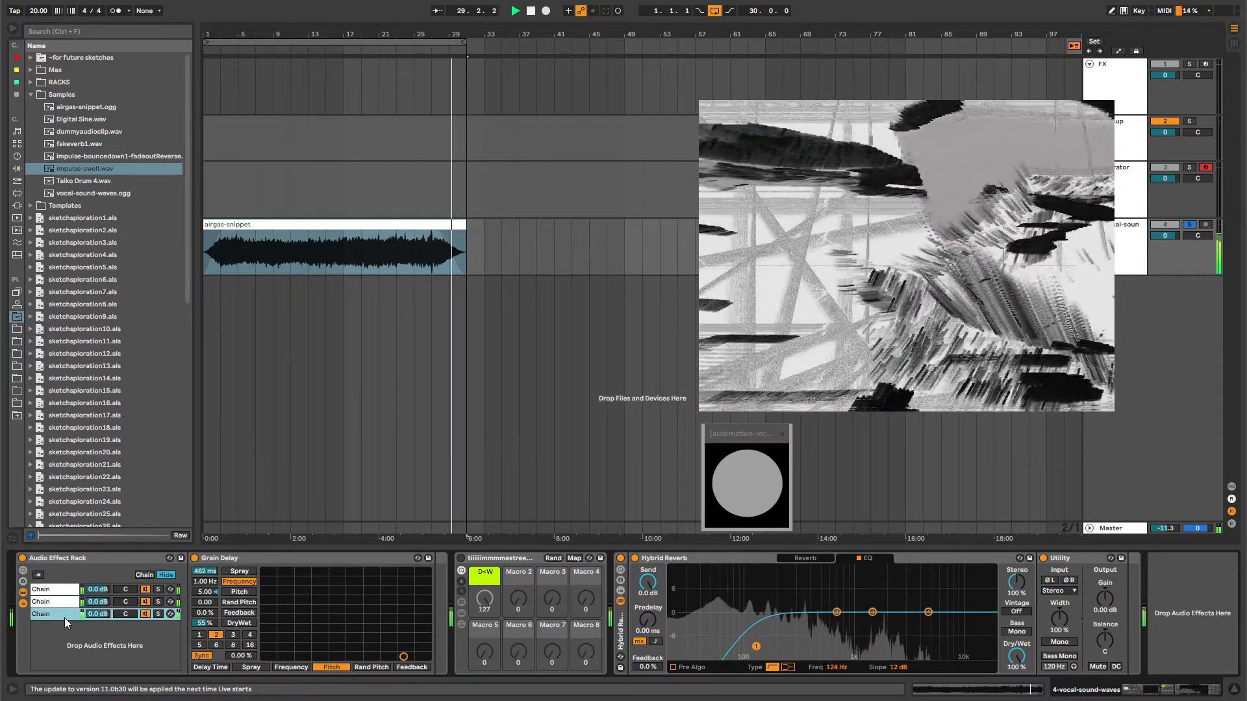
- Add an Auto Filter after the Grain Delay rack with LFO Amount 30, Rate 0.05 Hz, Freq about 4.32 kHz and Res 11 %
{"action": "left_click", "coordinate": [18, 168]}
{"action": "left_click", "coordinate": [17, 95]}
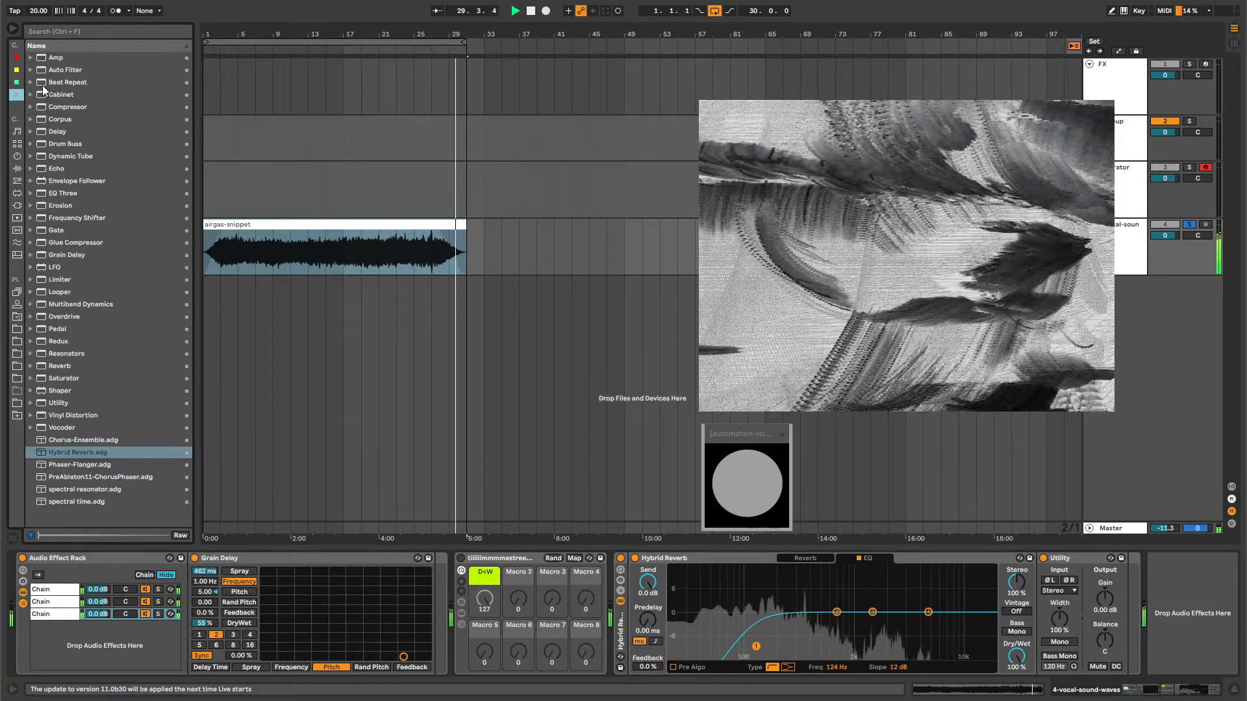
{"action": "left_click_drag", "start_coordinate": [53, 71], "coordinate": [481, 591]}
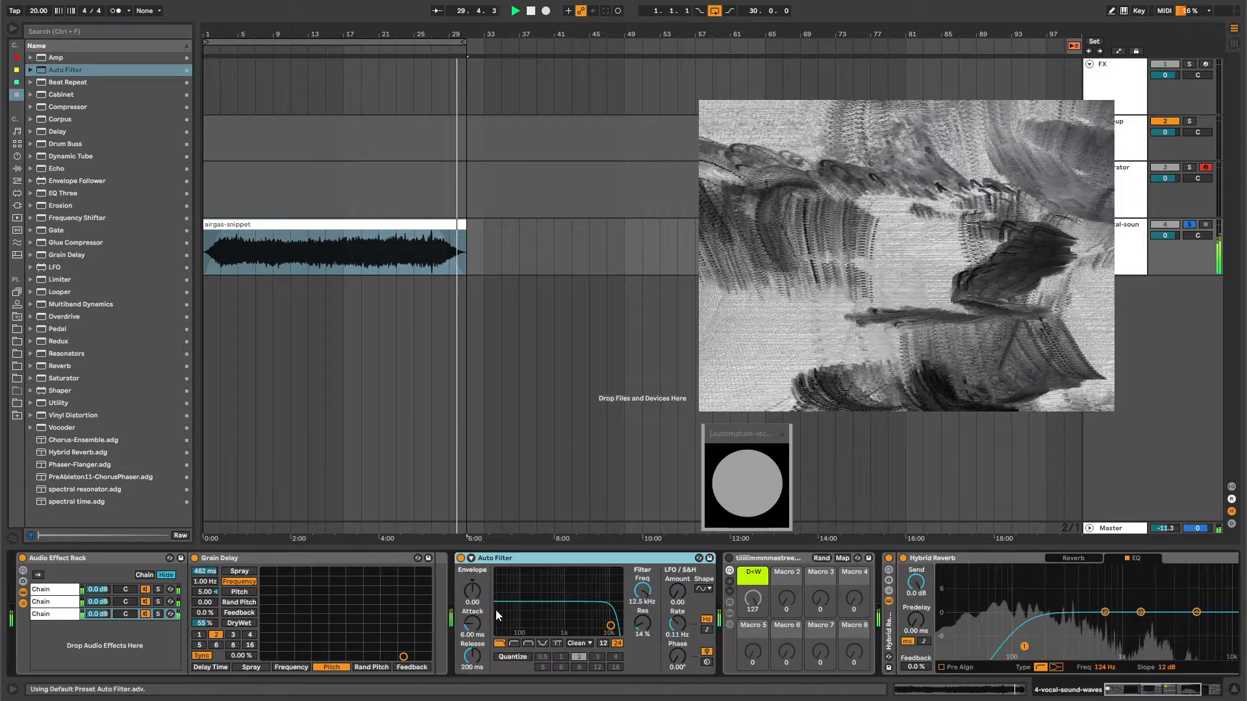
{"action": "left_click_drag", "start_coordinate": [678, 592], "coordinate": [678, 519]}
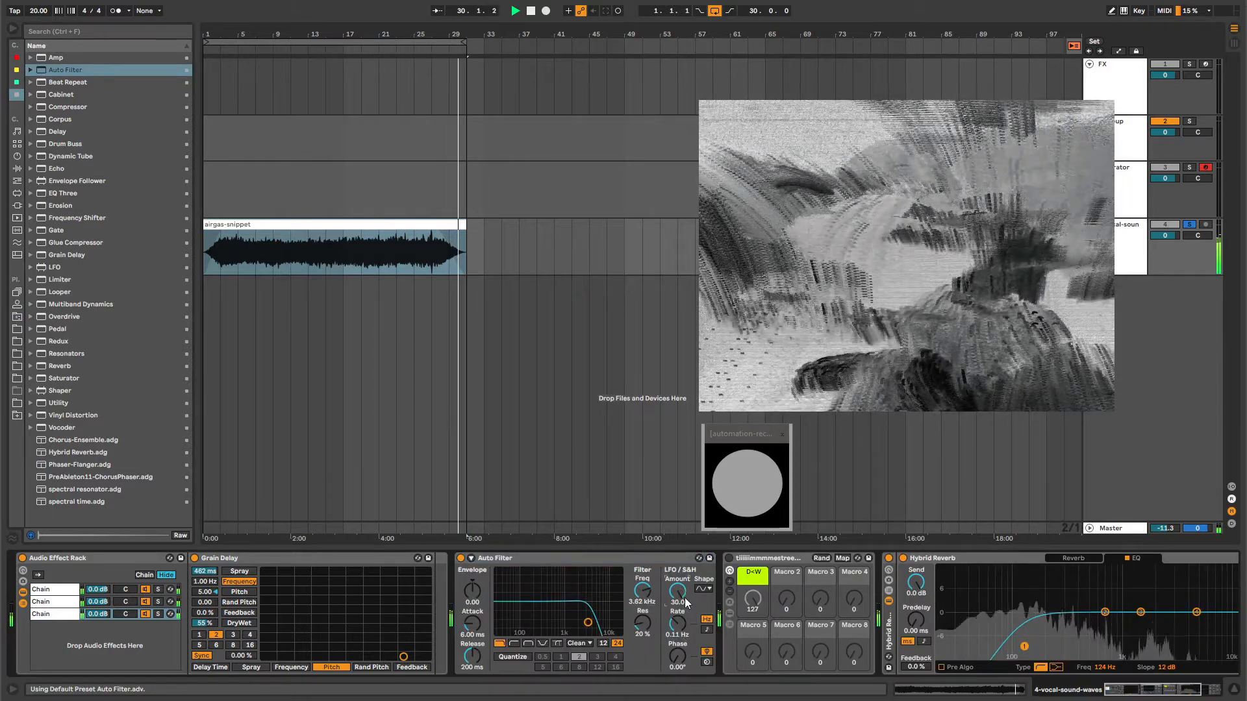
{"action": "left_click_drag", "start_coordinate": [684, 628], "coordinate": [684, 642]}
{"action": "left_click_drag", "start_coordinate": [588, 623], "coordinate": [587, 627]}
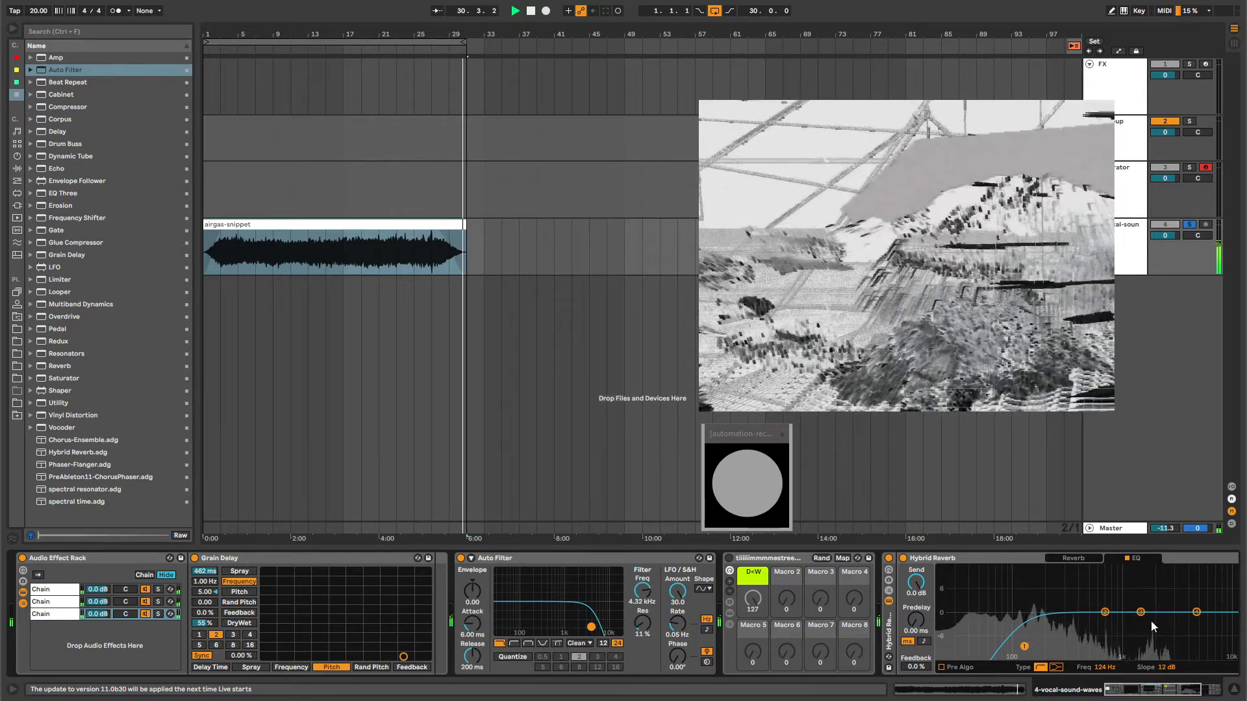
- Dip Hybrid Reverb's EQ by 5.8 dB at 1.82 kHz, and set Auto Filter to LFO Amount 12.9, Freq about 6.39 kHz and Res 13 %
{"action": "left_click_drag", "start_coordinate": [1153, 691], "coordinate": [1163, 691]}
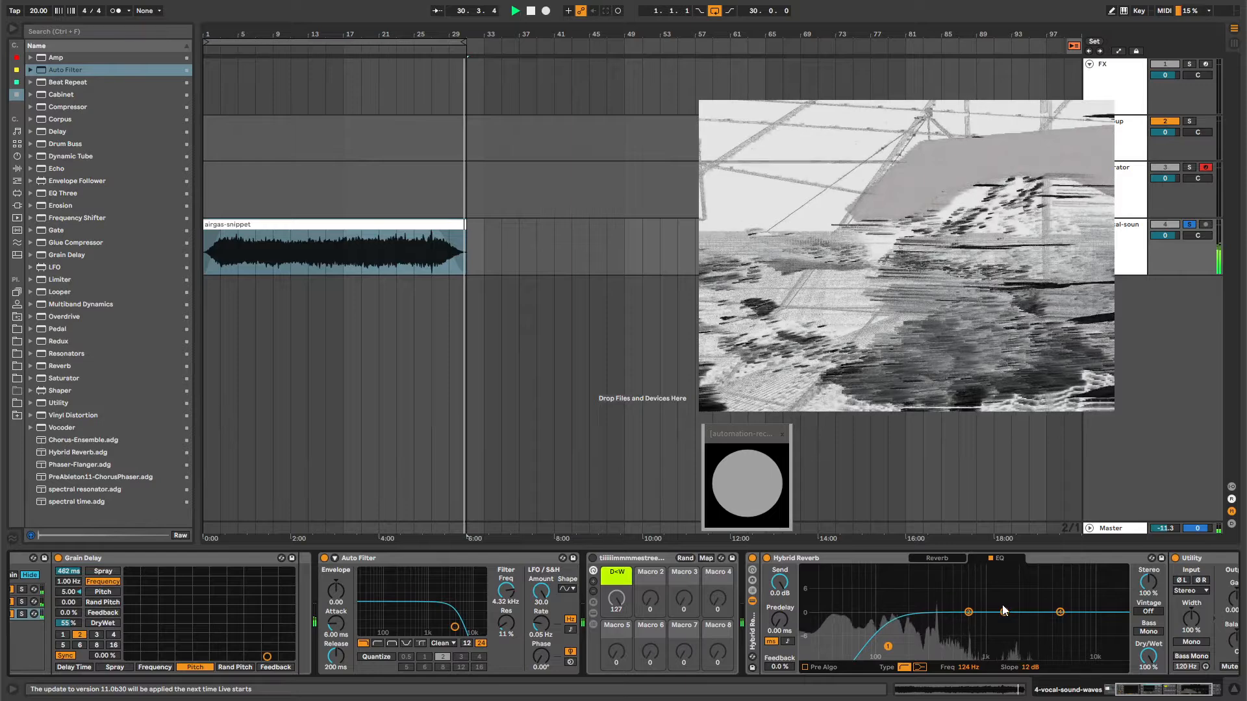
{"action": "left_click_drag", "start_coordinate": [1005, 612], "coordinate": [1013, 633]}
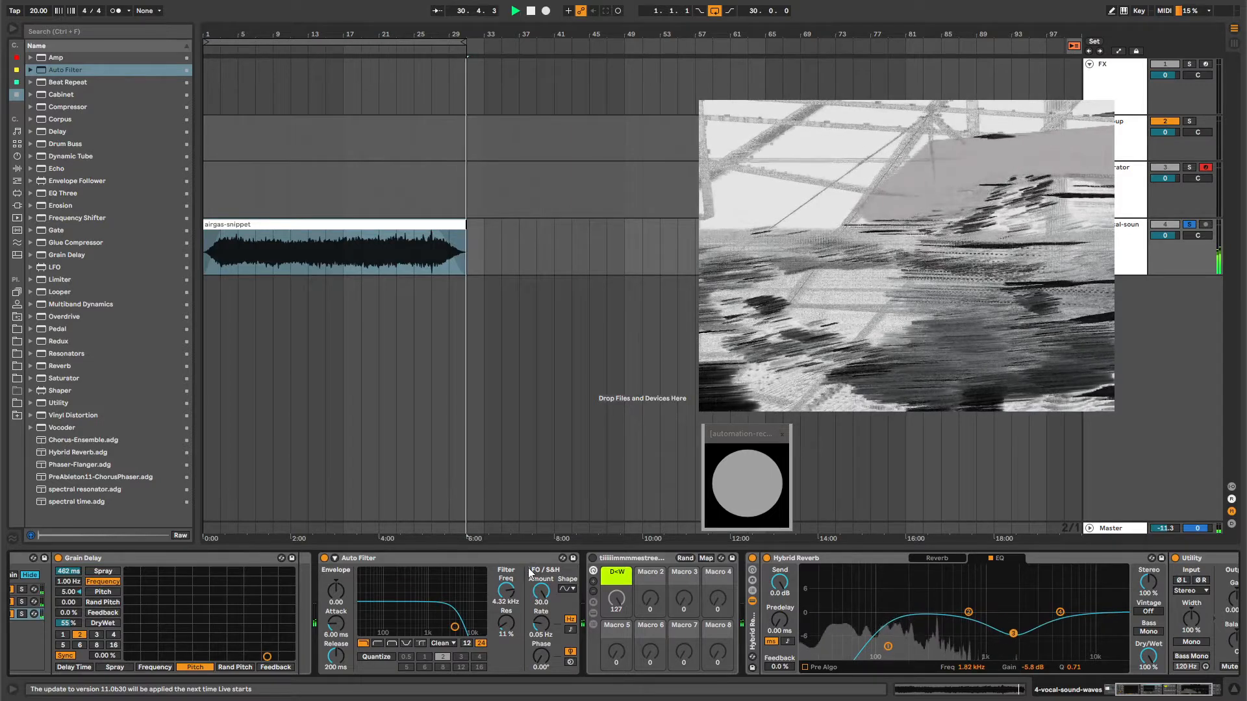
{"action": "left_click_drag", "start_coordinate": [536, 606], "coordinate": [536, 617]}
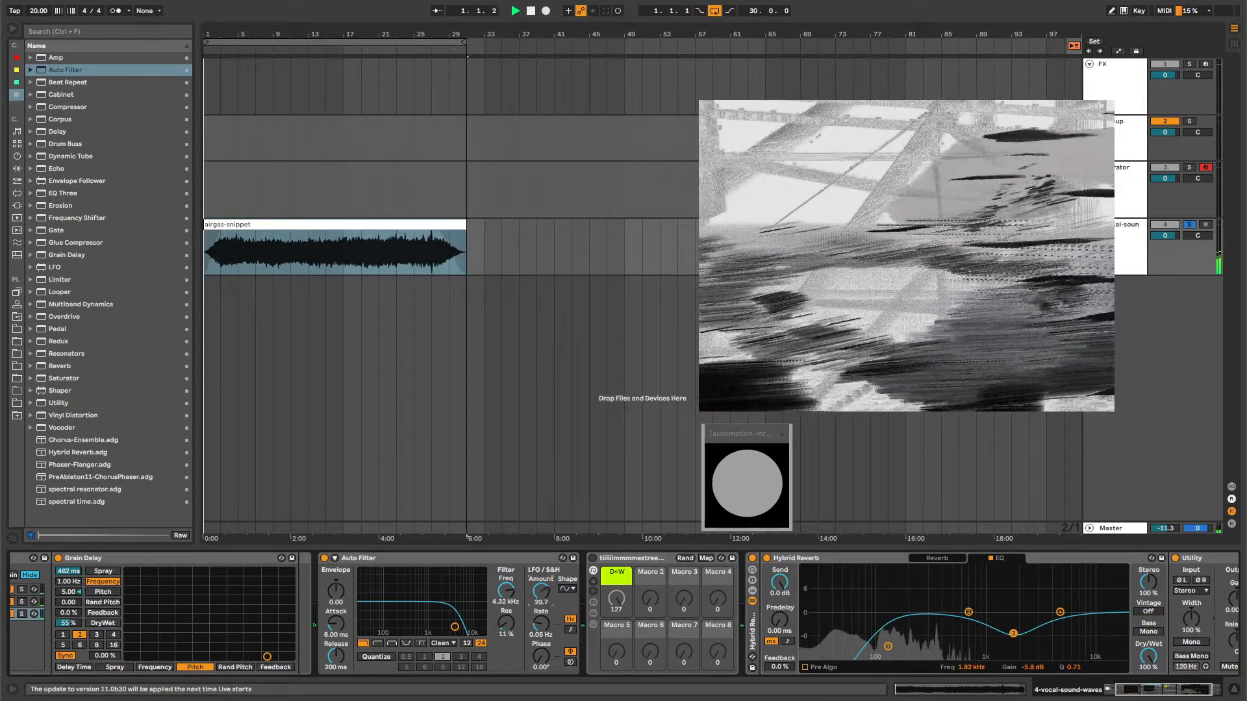
{"action": "left_click_drag", "start_coordinate": [455, 629], "coordinate": [459, 626]}
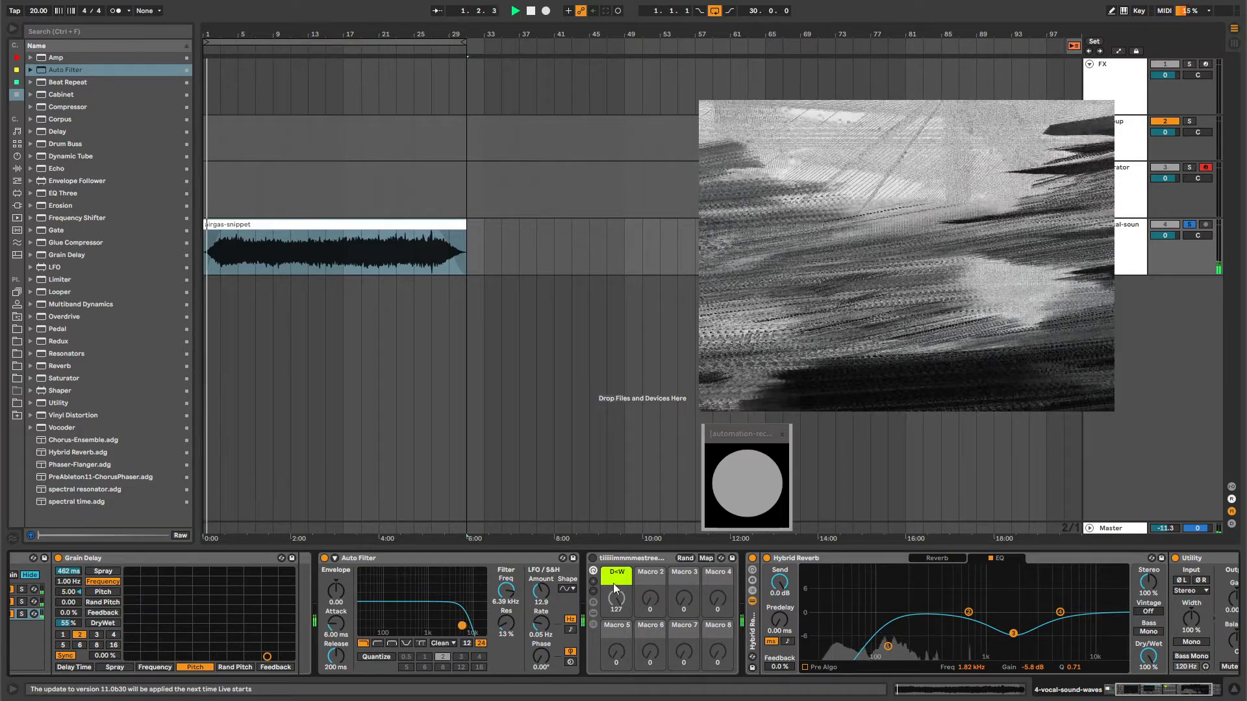
- Delete the bypassed time-stretch rack from between the Auto Filter and Hybrid Reverb
{"action": "left_click", "coordinate": [623, 560]}
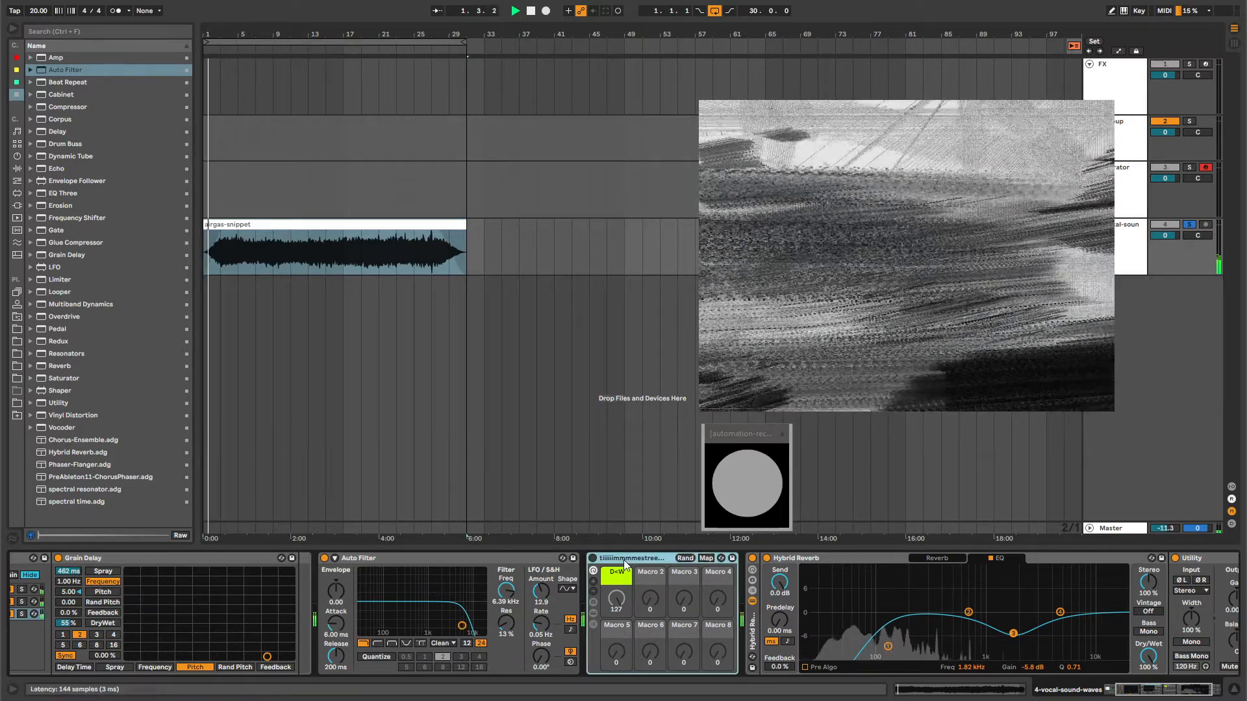
{"action": "key", "text": "Delete"}
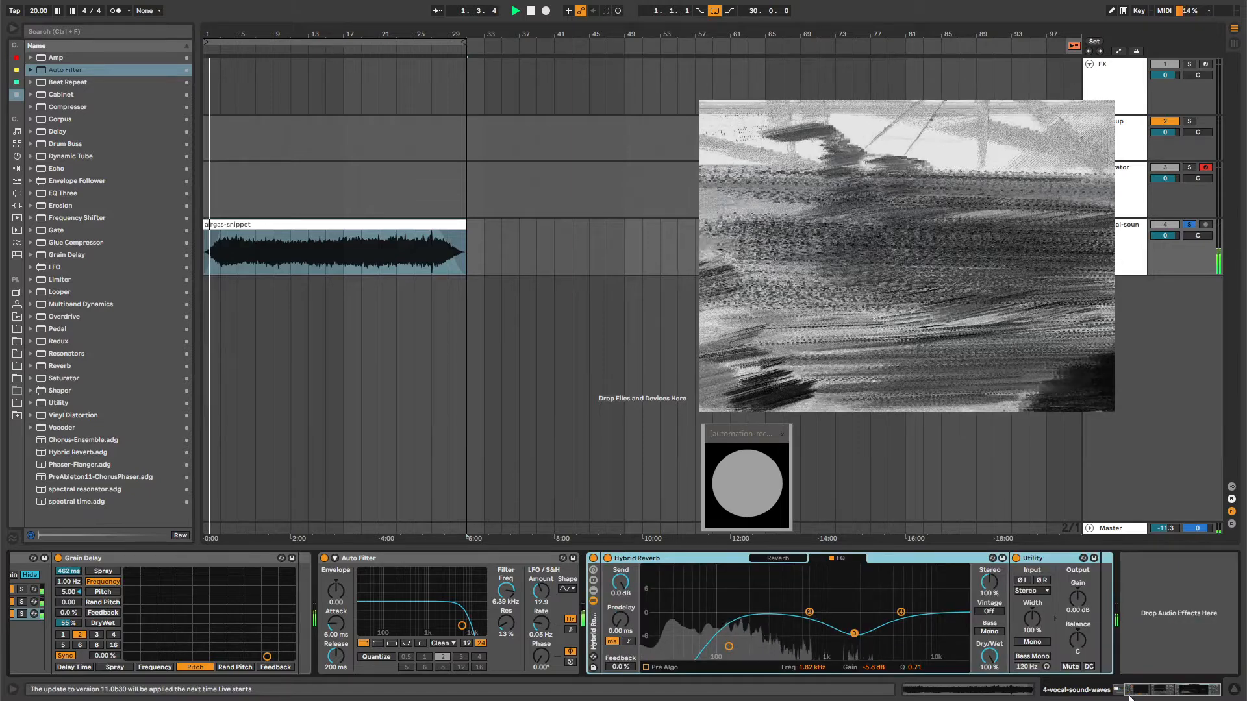
{"action": "left_click_drag", "start_coordinate": [1142, 691], "coordinate": [1118, 692]}
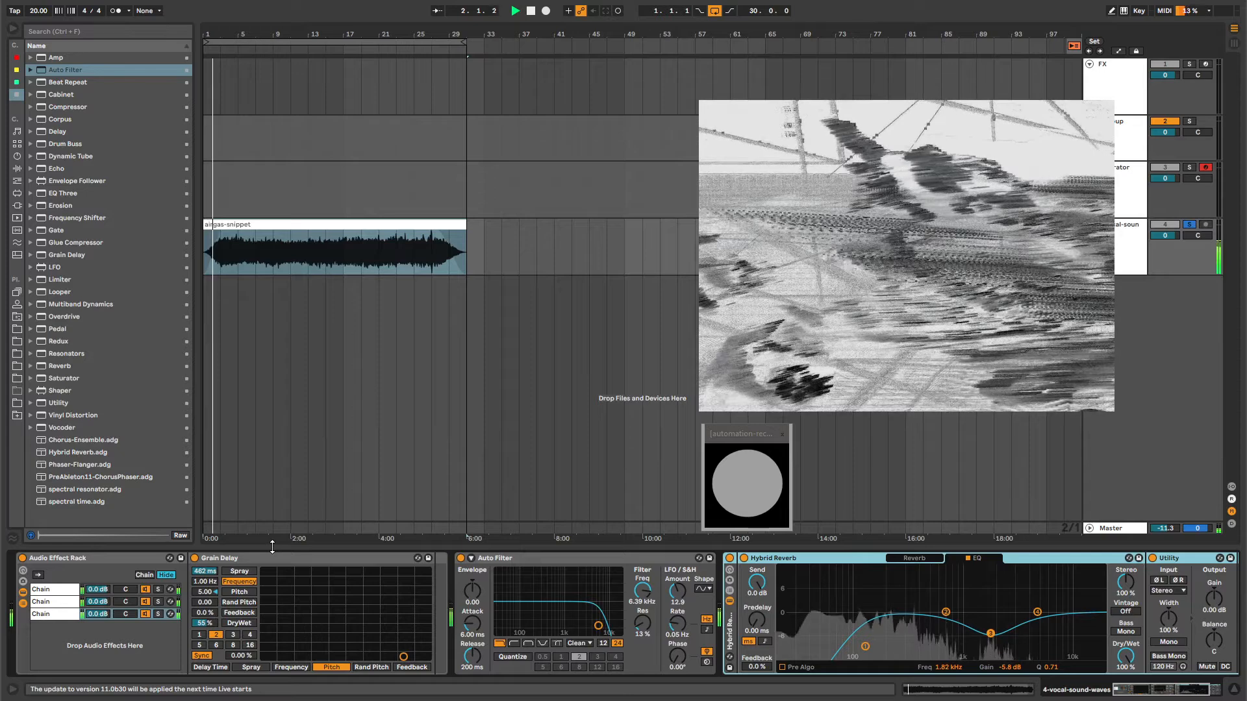
- Remove the fade-in and fade-out from the airgas-snippet clip
{"action": "left_click", "coordinate": [244, 224]}
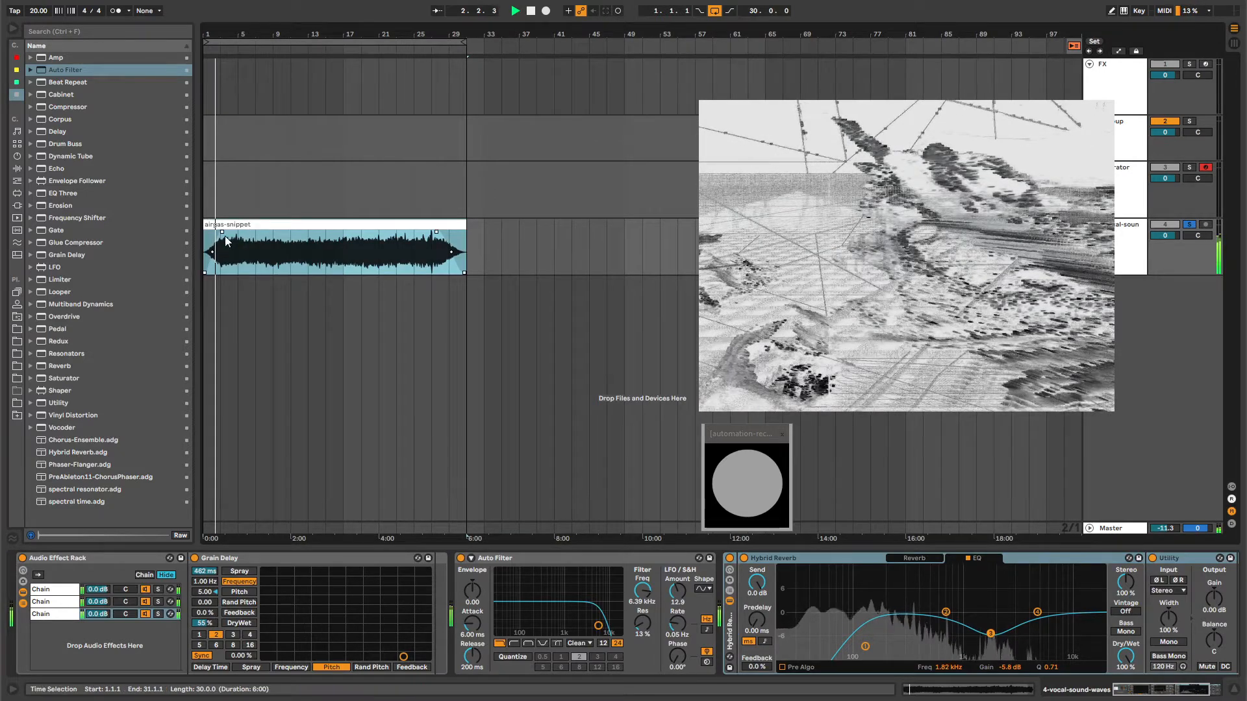
{"action": "left_click", "coordinate": [224, 236]}
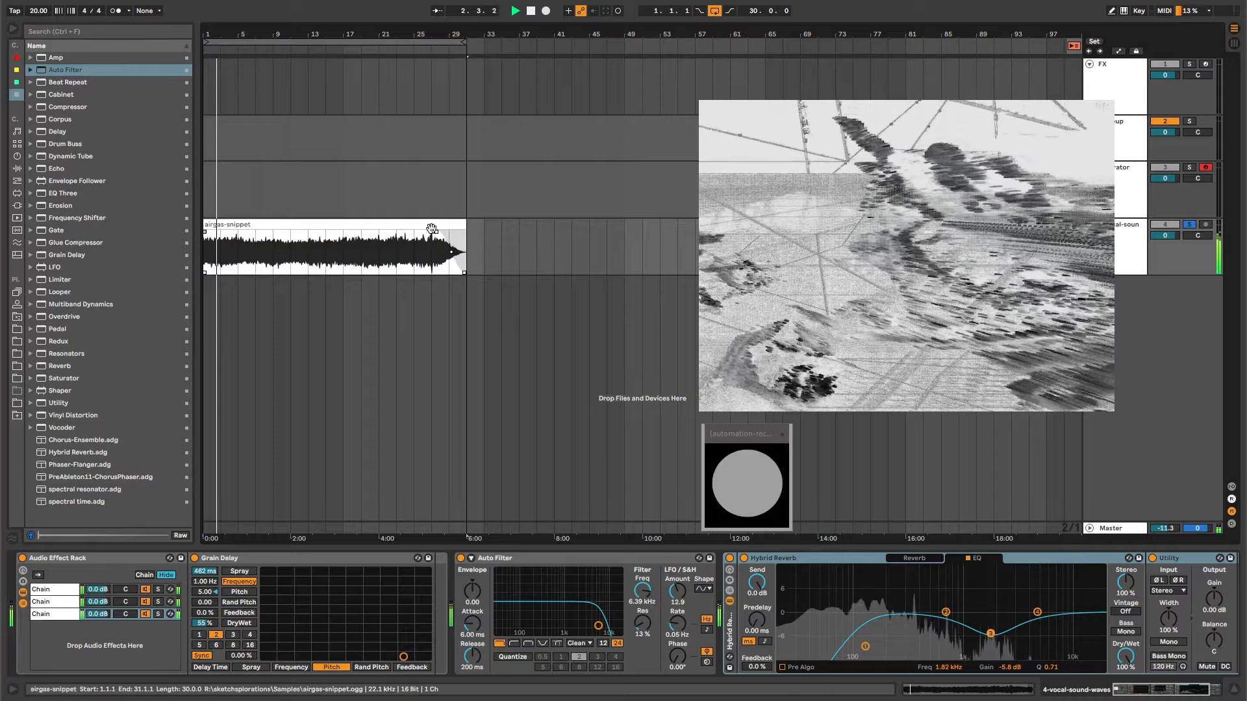
{"action": "left_click_drag", "start_coordinate": [432, 229], "coordinate": [467, 229]}
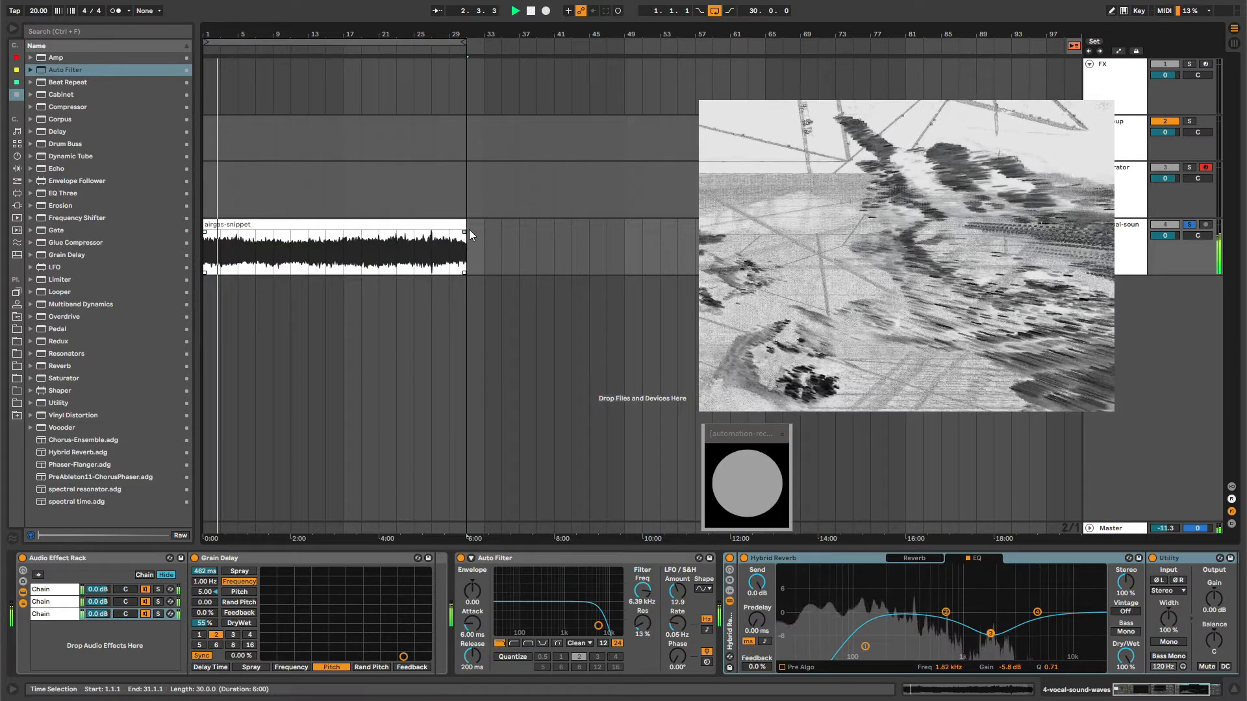
- Set the tempo to 120 BPM and move the airgas-snippet clip into the first Session View slot of its audio track
{"action": "double_click", "coordinate": [38, 12]}
{"action": "left_click", "coordinate": [237, 224]}
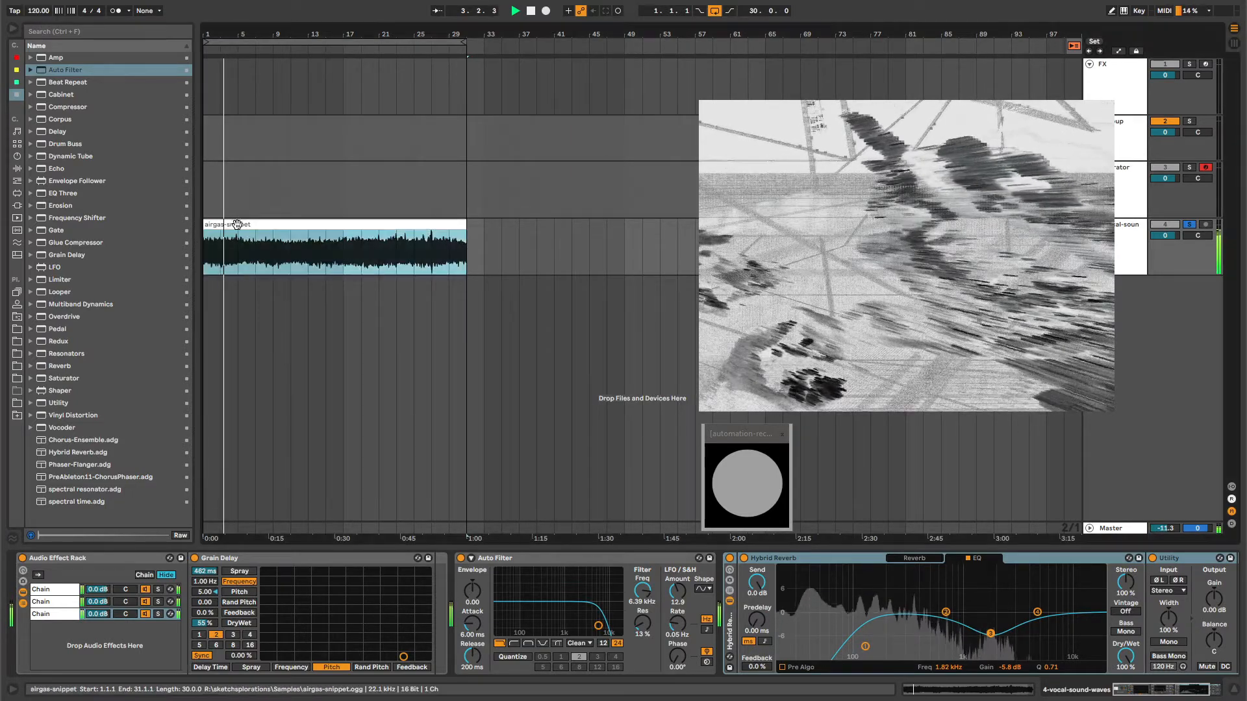
{"action": "left_click", "coordinate": [237, 224]}
{"action": "key", "text": "Tab"}
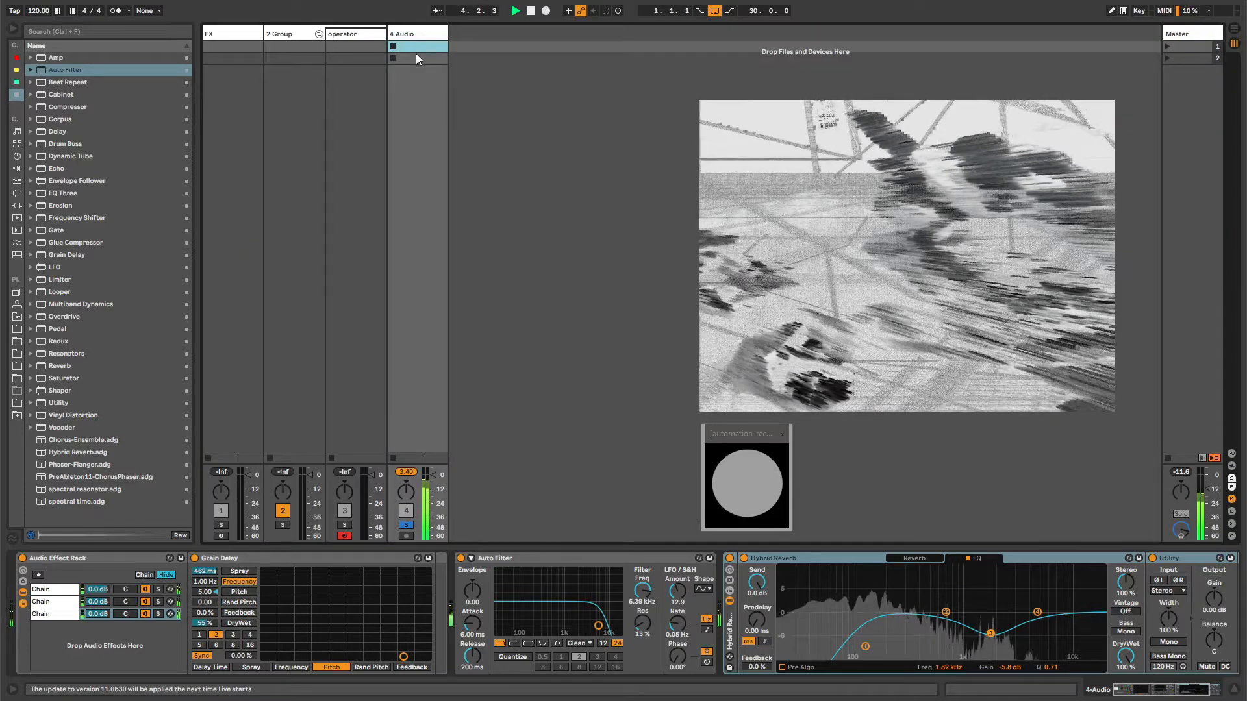
{"action": "key", "text": "ctrl+v"}
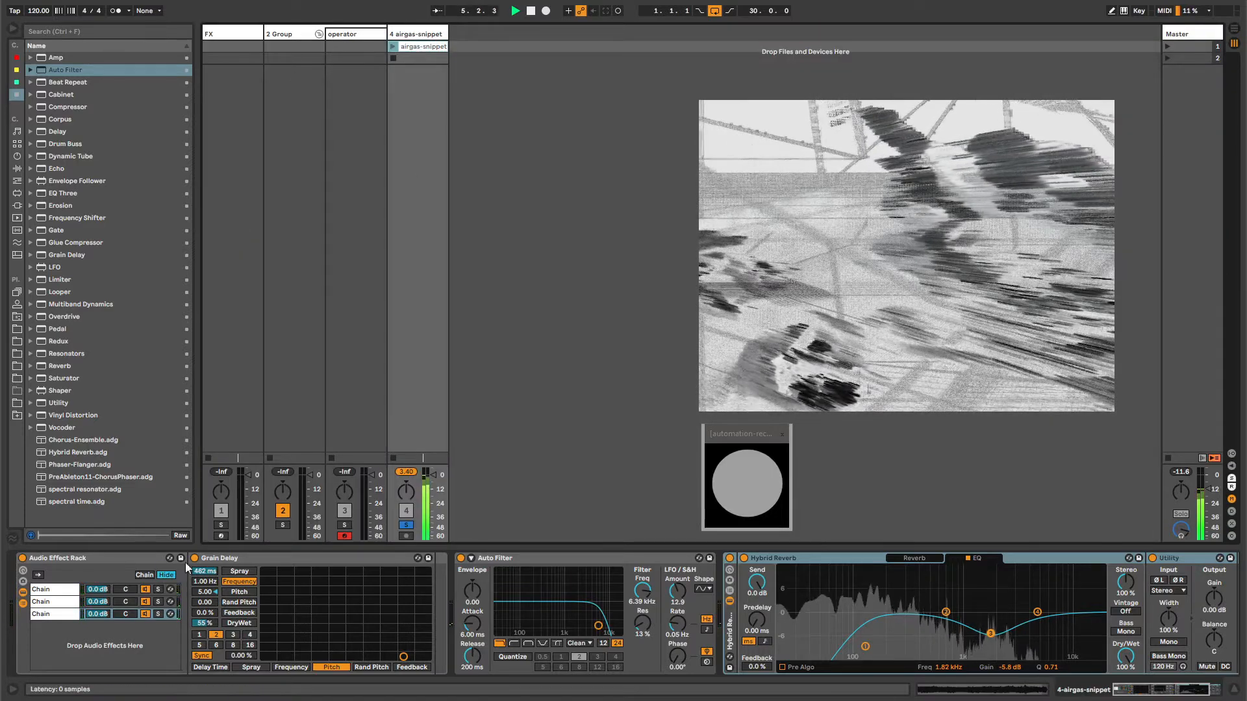
- Launch the airgas-snippet clip in Session View and open its clip settings
{"action": "left_click", "coordinate": [916, 559]}
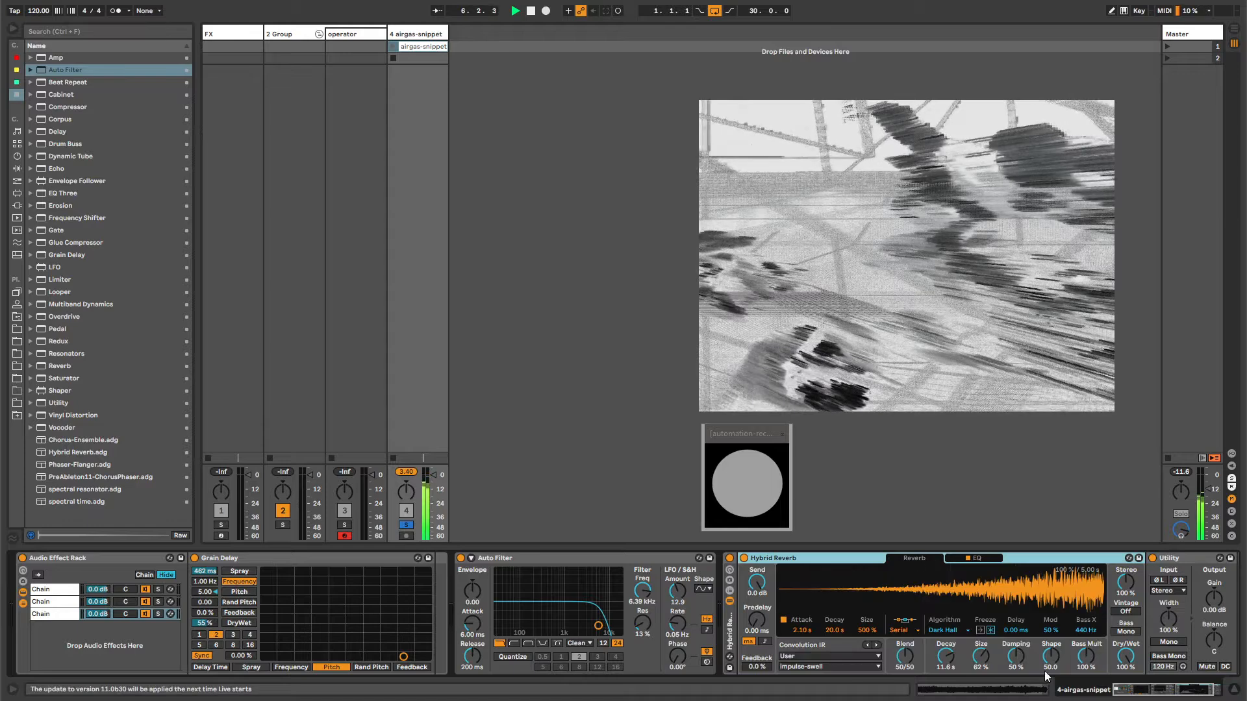
{"action": "left_click_drag", "start_coordinate": [1137, 696], "coordinate": [1156, 696]}
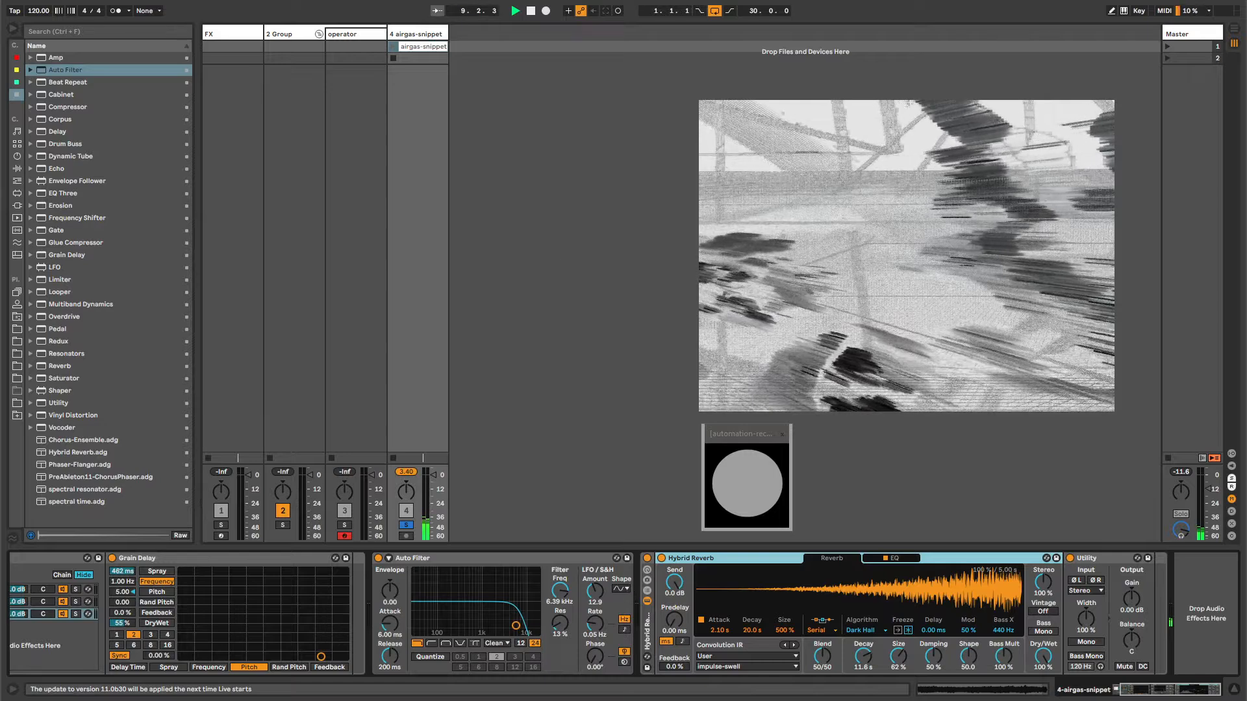
{"action": "left_click", "coordinate": [392, 47]}
{"action": "double_click", "coordinate": [408, 47]}
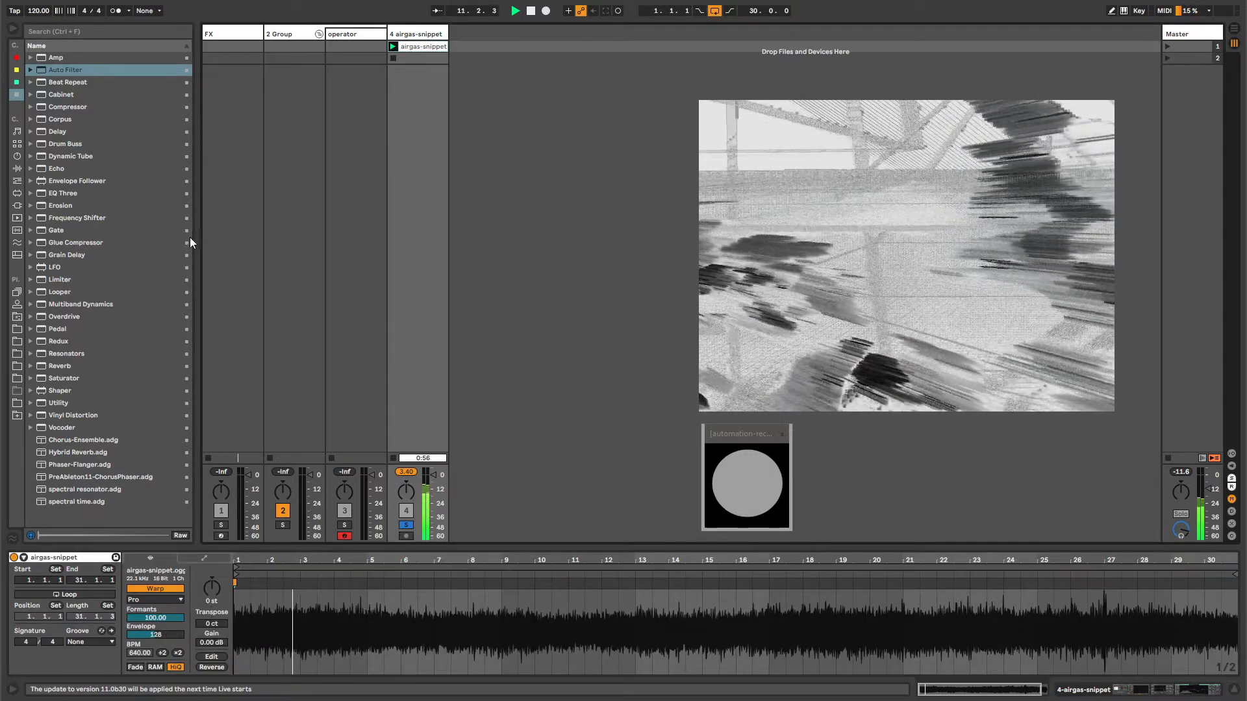
- Set Auto Filter to Freq 2.82 kHz and Res 47 %, and Hybrid Reverb's low EQ band to a -7.0 dB shelf at 311 Hz
{"action": "left_click", "coordinate": [411, 34]}
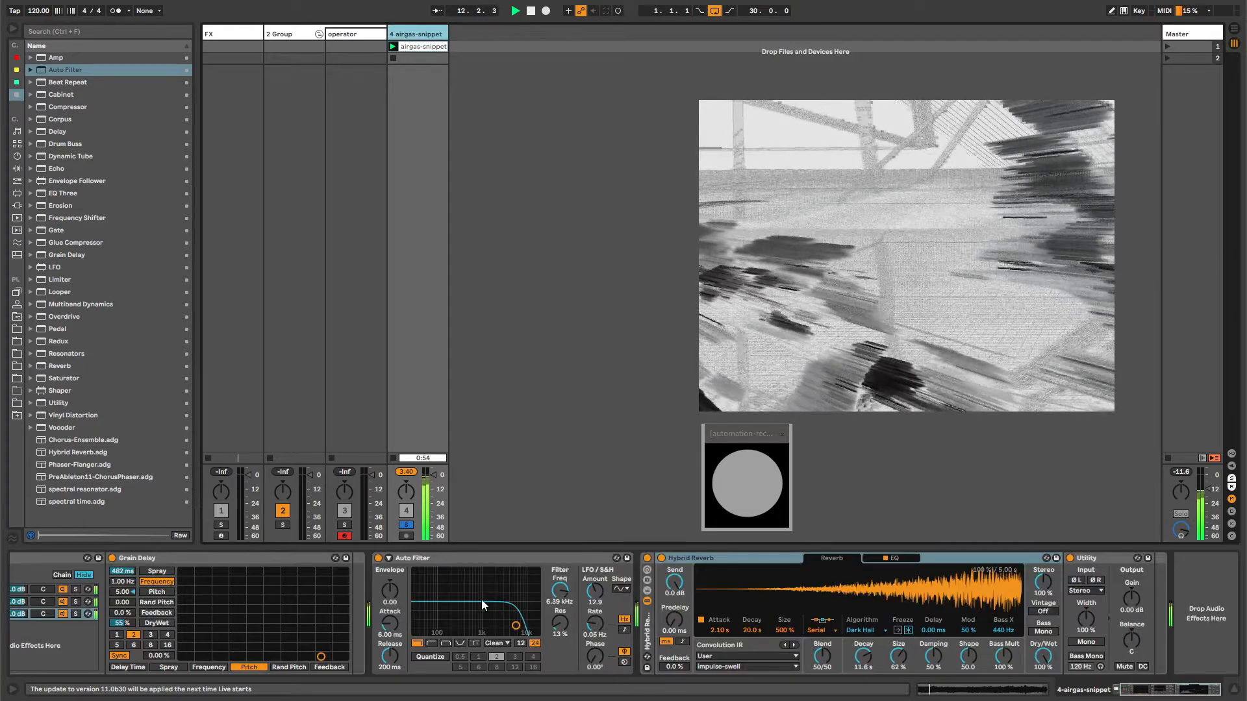
{"action": "left_click_drag", "start_coordinate": [516, 627], "coordinate": [512, 623]}
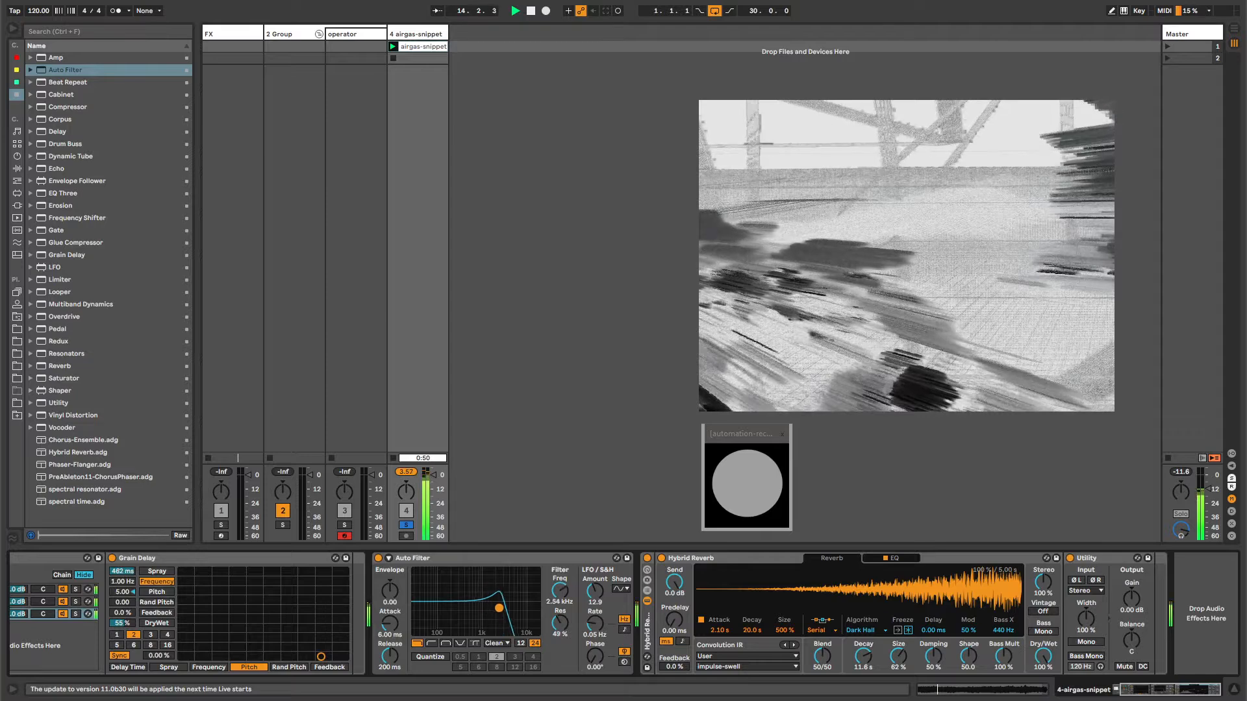
{"action": "left_click", "coordinate": [896, 560]}
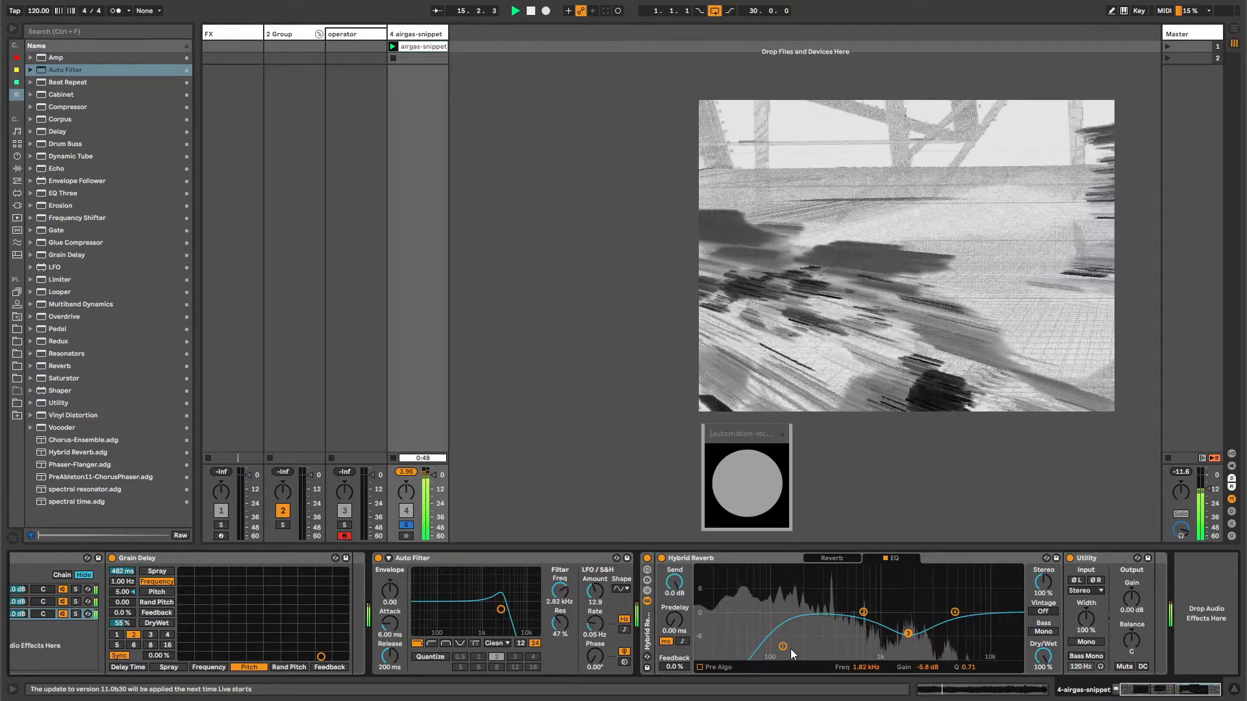
{"action": "left_click_drag", "start_coordinate": [783, 648], "coordinate": [825, 638]}
{"action": "left_click", "coordinate": [815, 668]}
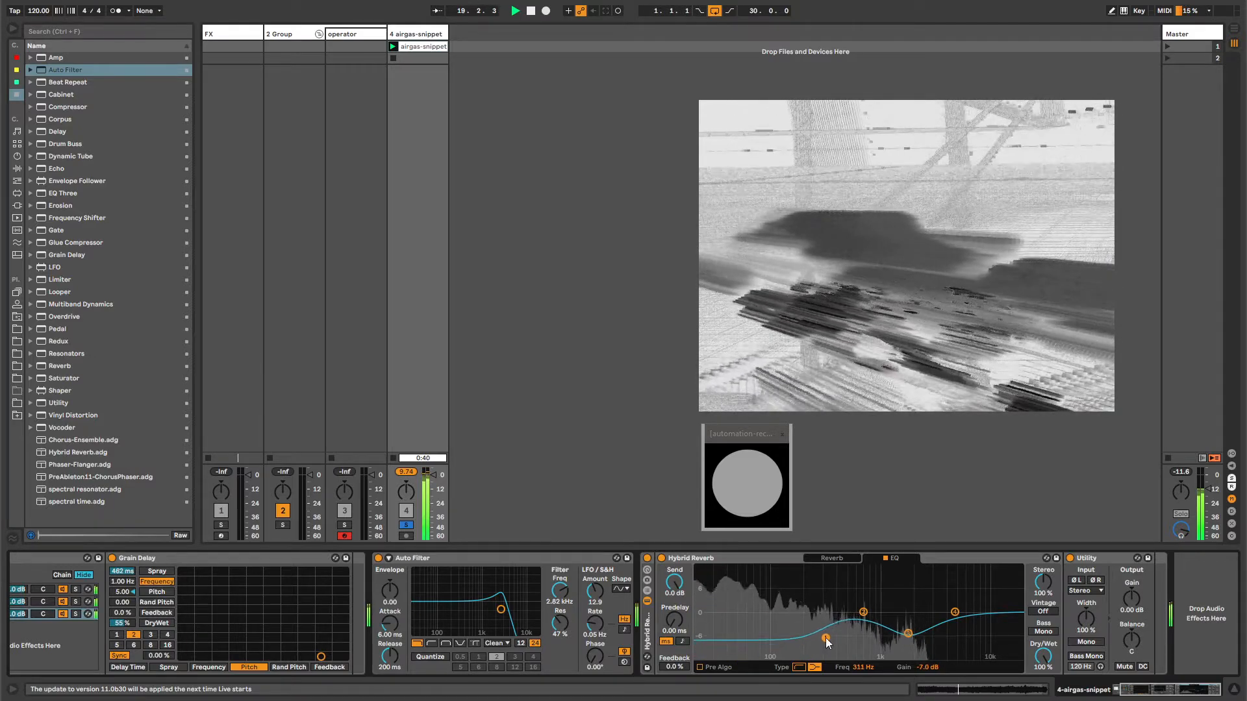
- Duplicate the FX track together with the collapsed 2 Group, and rename the copied FX track as FX2
{"action": "left_click", "coordinate": [408, 37]}
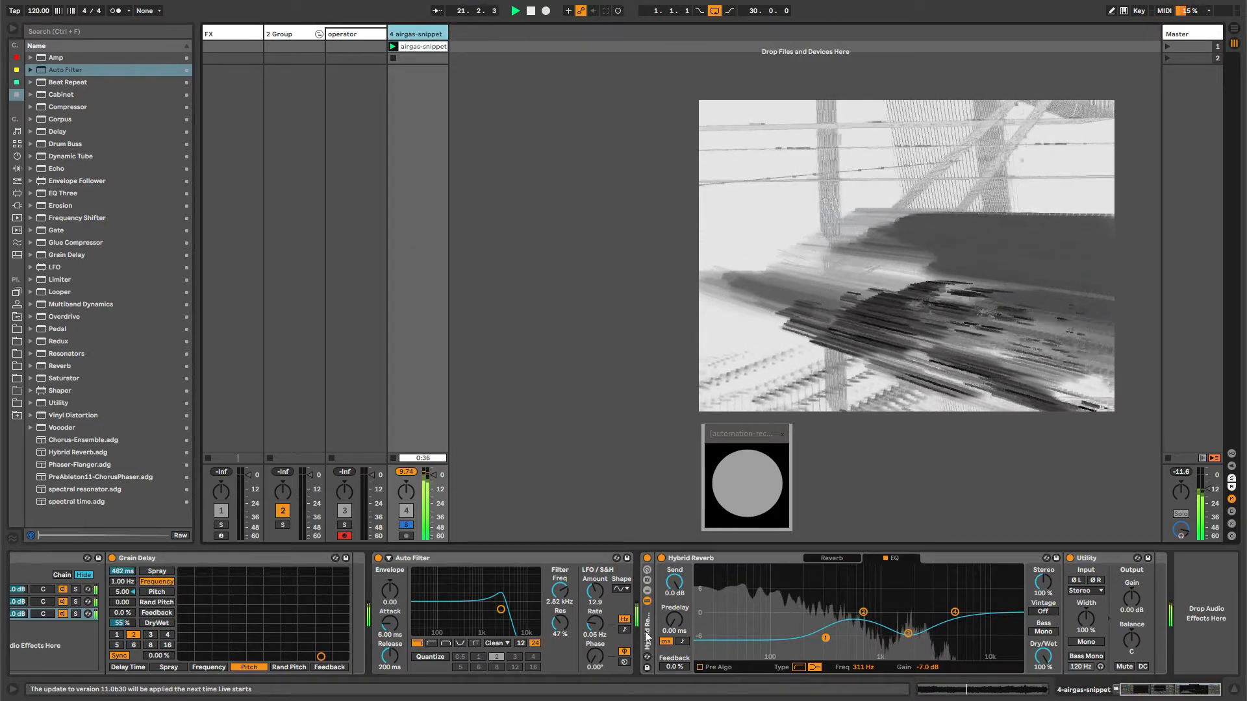
{"action": "scroll", "coordinate": [647, 638], "scroll_direction": "left", "scroll_amount": 3}
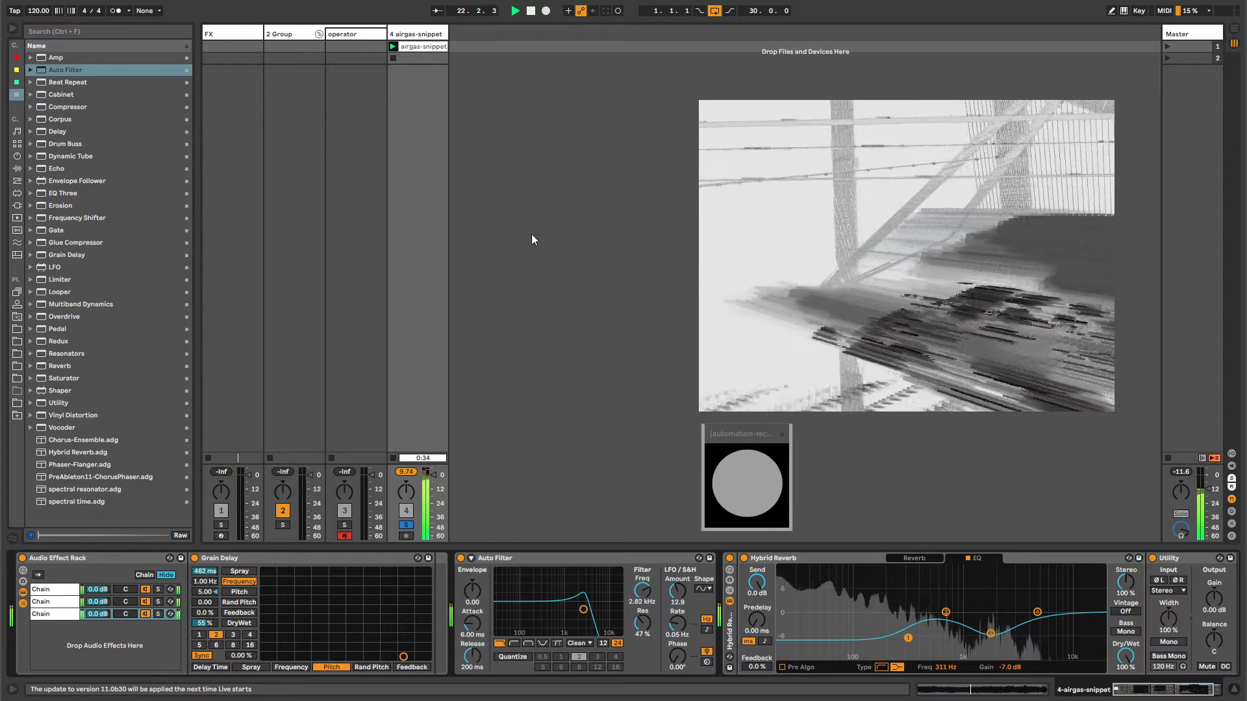
{"action": "left_click", "coordinate": [230, 36]}
{"action": "left_click", "coordinate": [318, 36]}
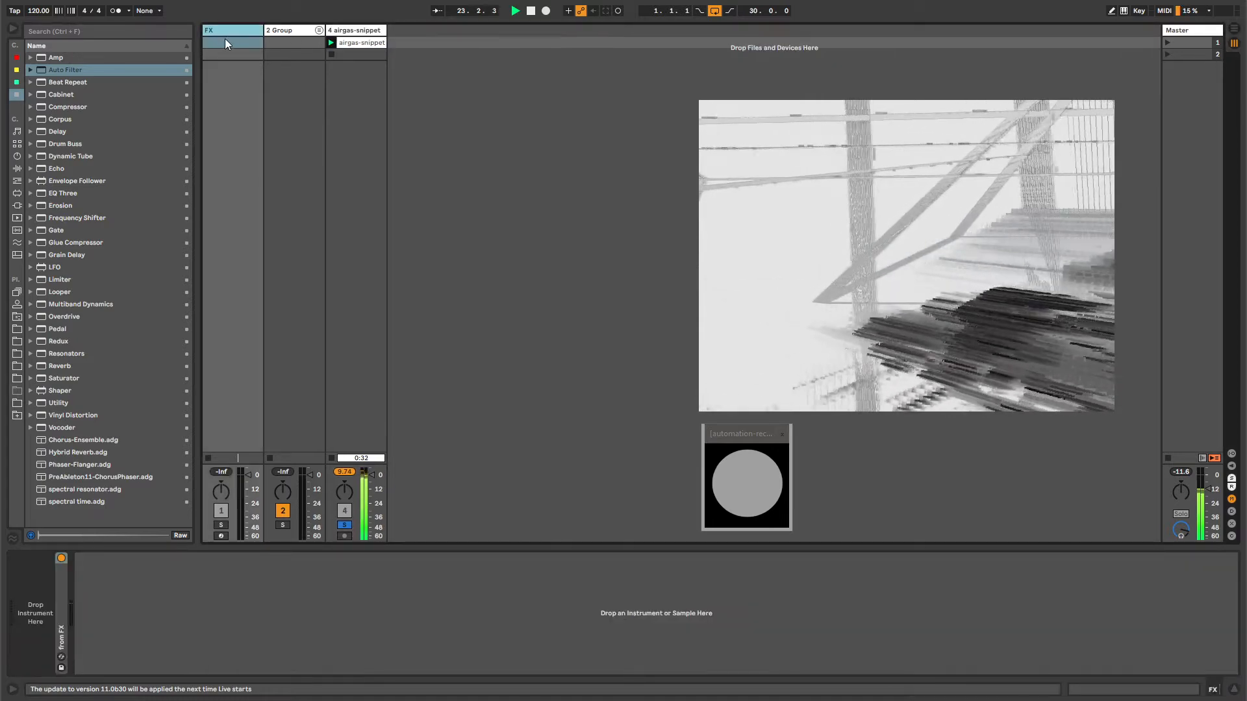
{"action": "left_click", "coordinate": [287, 29], "text": "shift"}
{"action": "key", "text": "ctrl+d"}
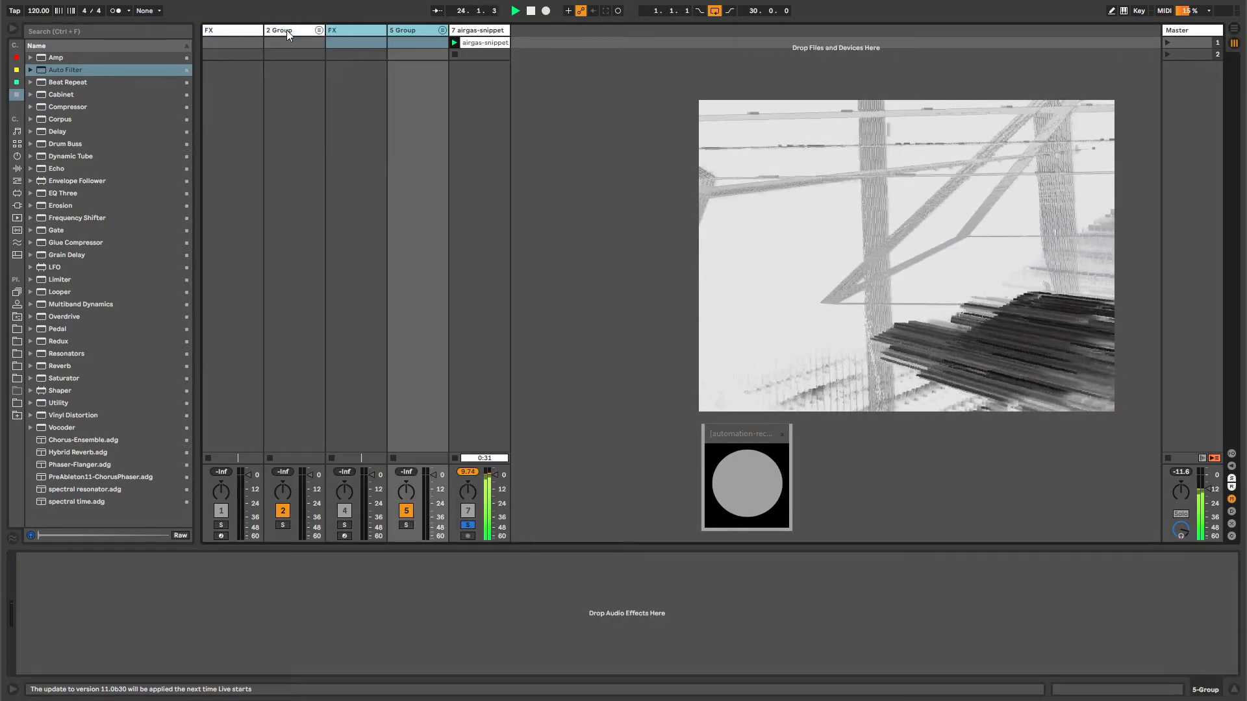
{"action": "left_click", "coordinate": [356, 31]}
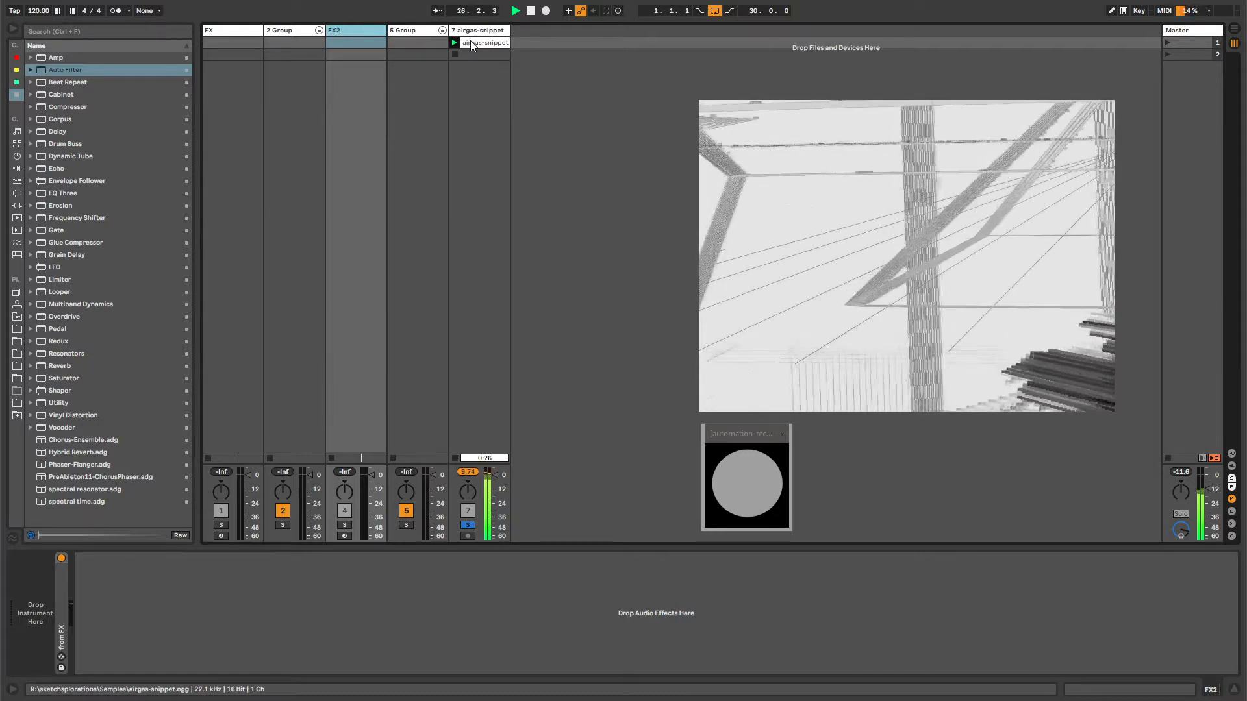
- Unfold 2 Group and move the airgas-snippet track into it, right after the operator track
{"action": "left_click", "coordinate": [302, 30]}
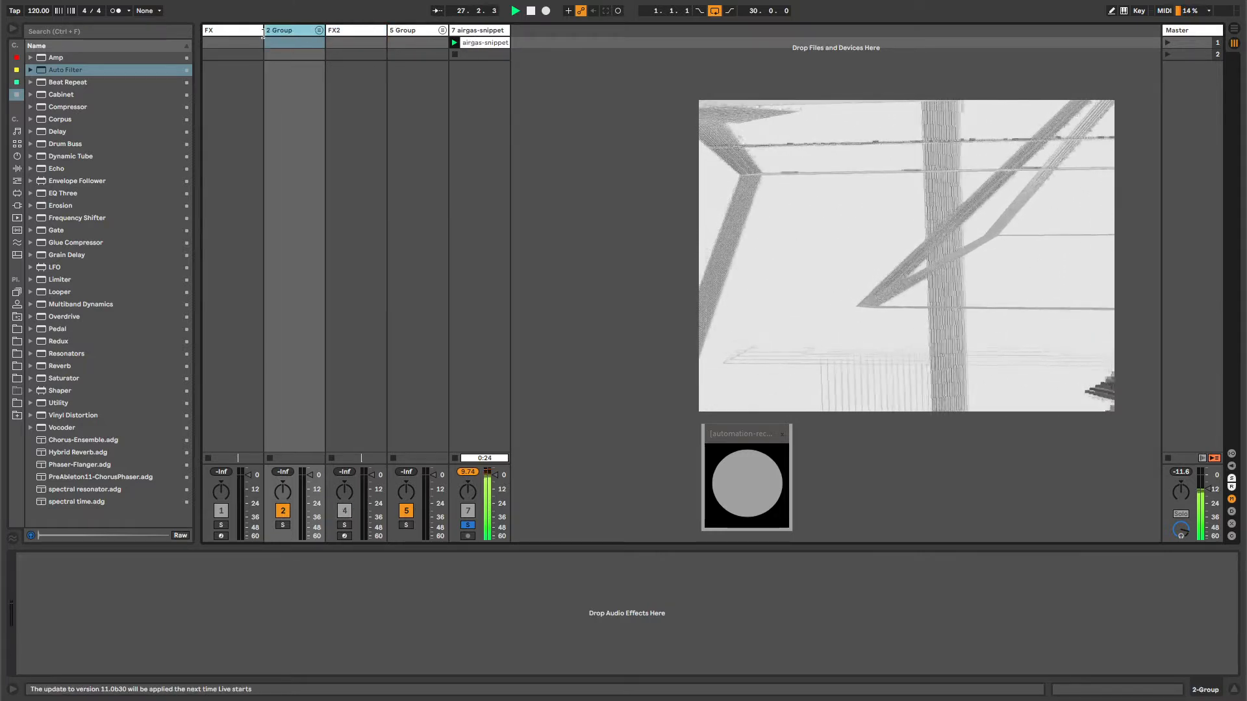
{"action": "left_click", "coordinate": [318, 30]}
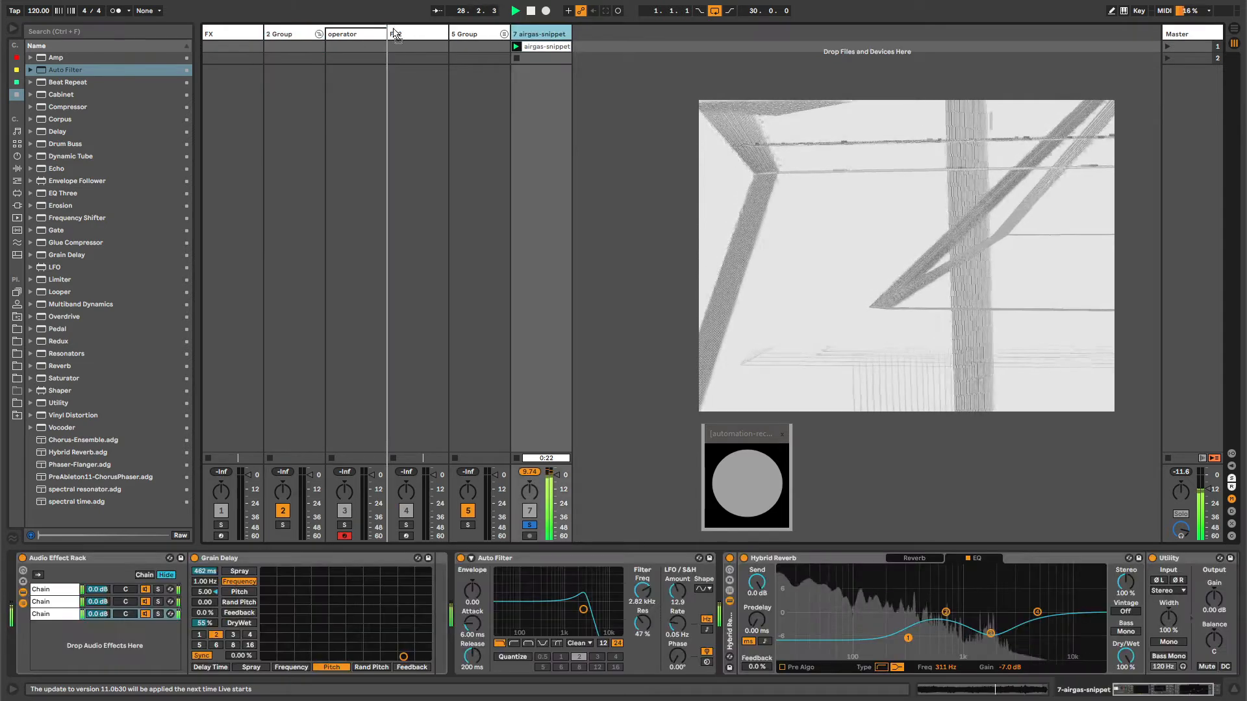
{"action": "left_click_drag", "start_coordinate": [383, 38], "coordinate": [413, 47]}
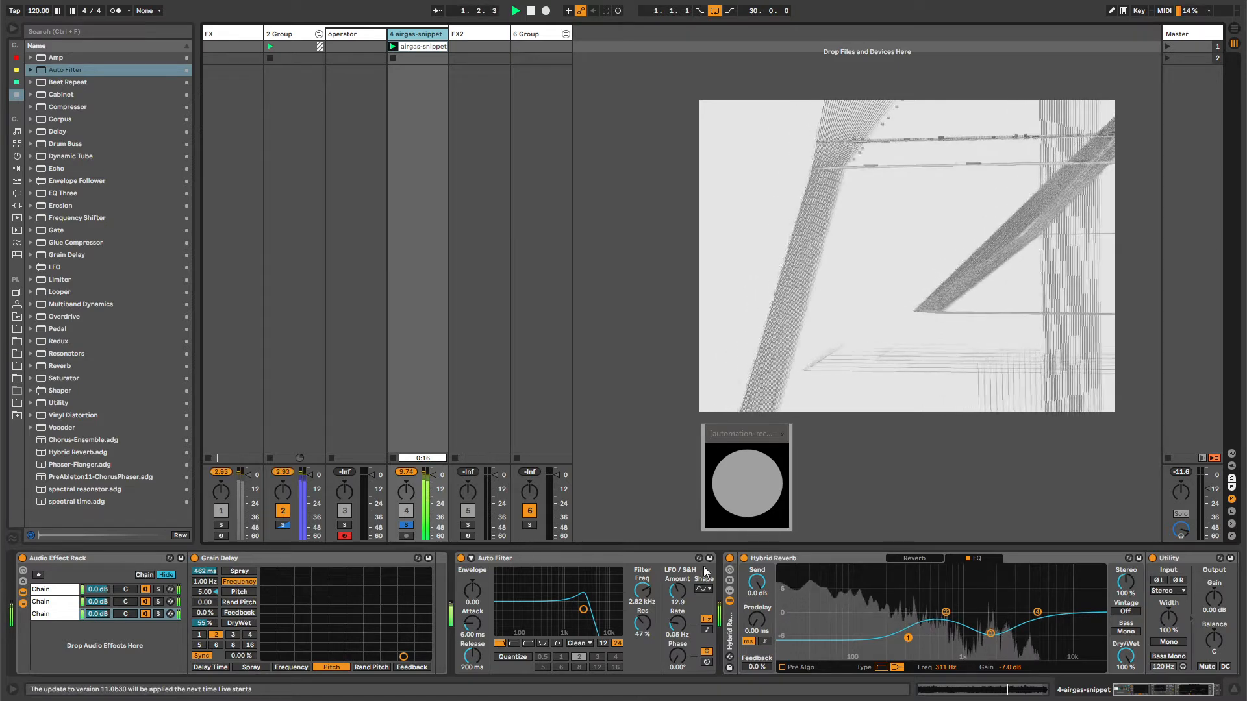
- Move the whole device chain, Audio Effect Rack through Utility, from the airgas-snippet track to the FX track, and clear the solo
{"action": "left_click", "coordinate": [731, 620]}
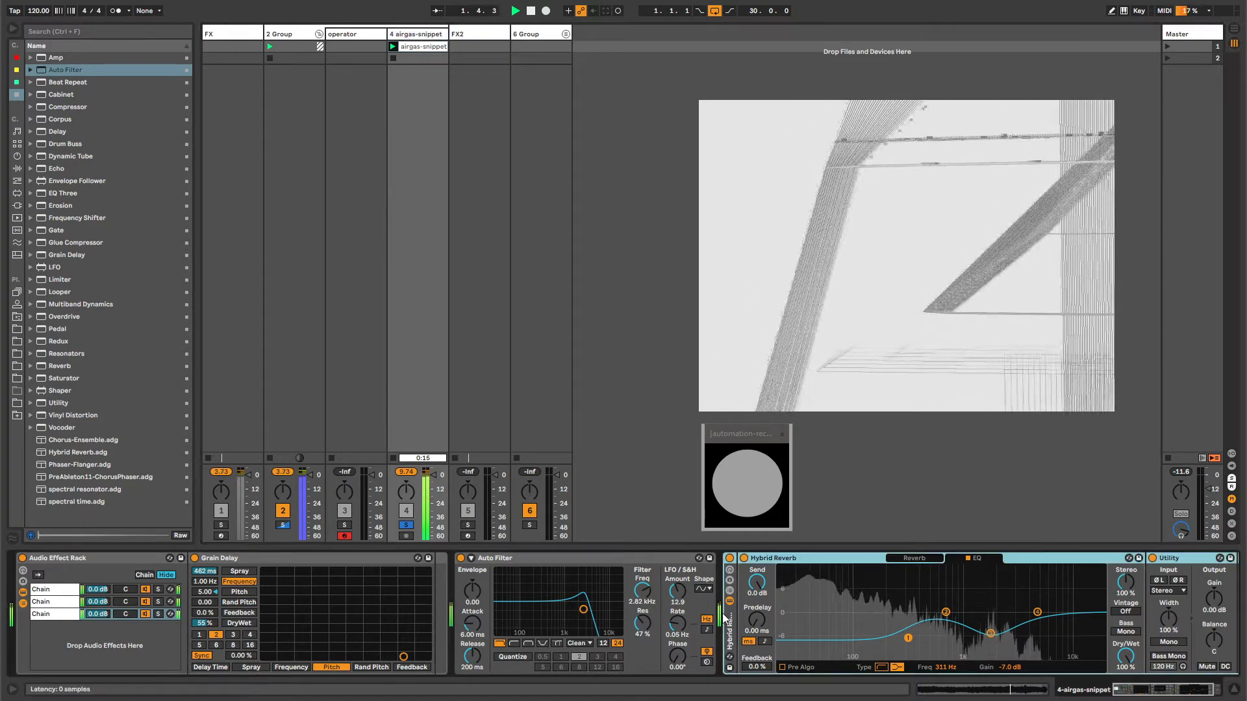
{"action": "left_click", "coordinate": [106, 560], "text": "shift"}
{"action": "key", "text": "ctrl+c"}
{"action": "left_click", "coordinate": [279, 46]}
{"action": "left_click", "coordinate": [238, 44]}
{"action": "key", "text": "ctrl+v"}
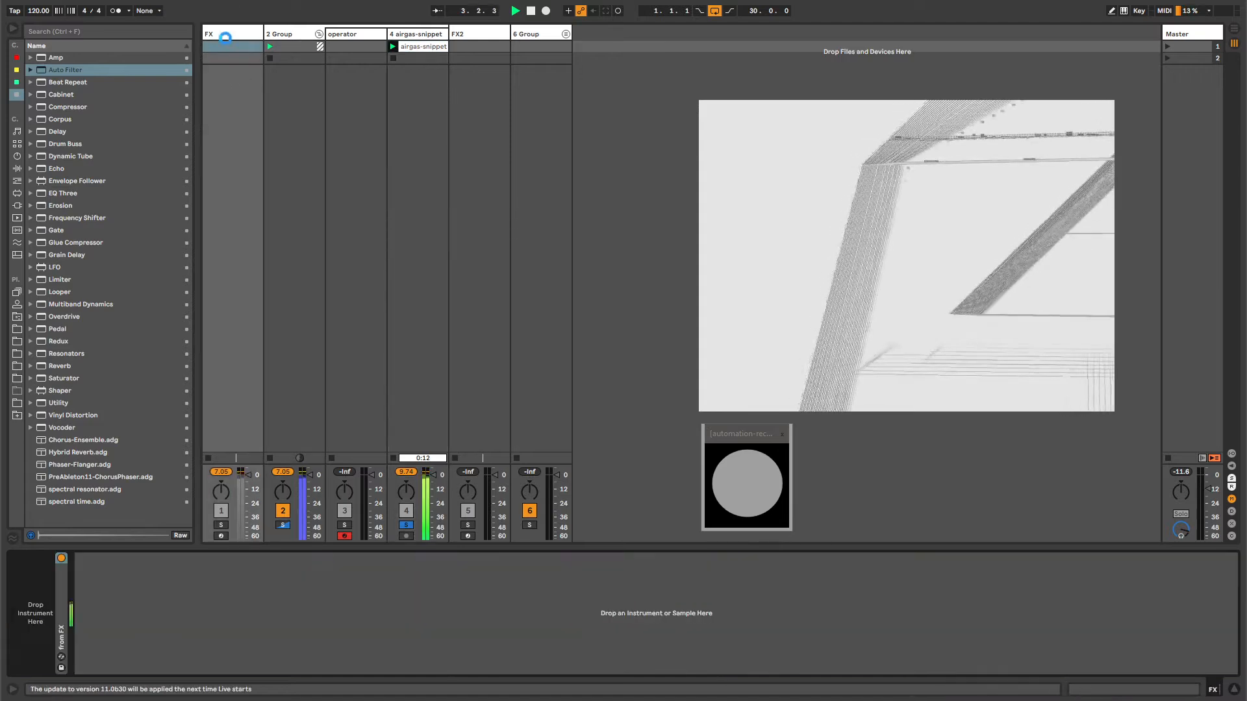
{"action": "left_click", "coordinate": [221, 525]}
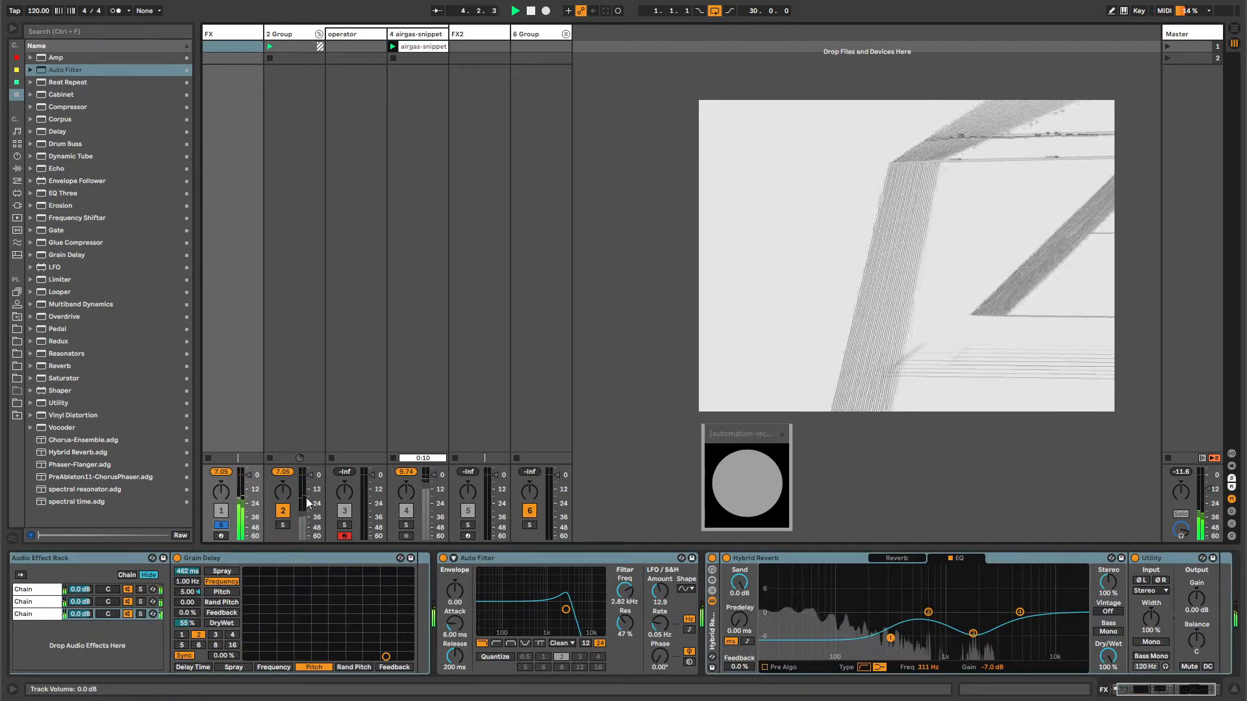
{"action": "left_click", "coordinate": [220, 525]}
- Rename the FX track as Drone FX
{"action": "left_click", "coordinate": [226, 32]}
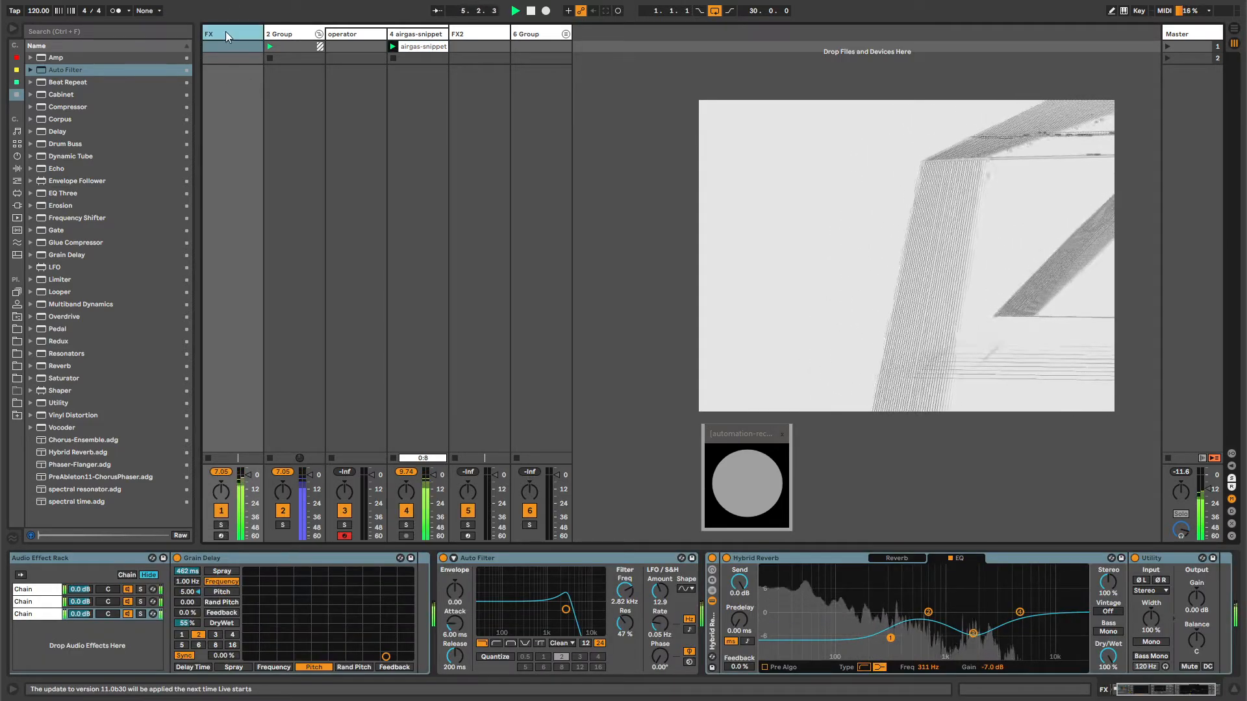
{"action": "key", "text": "ctrl+r"}
{"action": "type", "text": "Drone FX"}
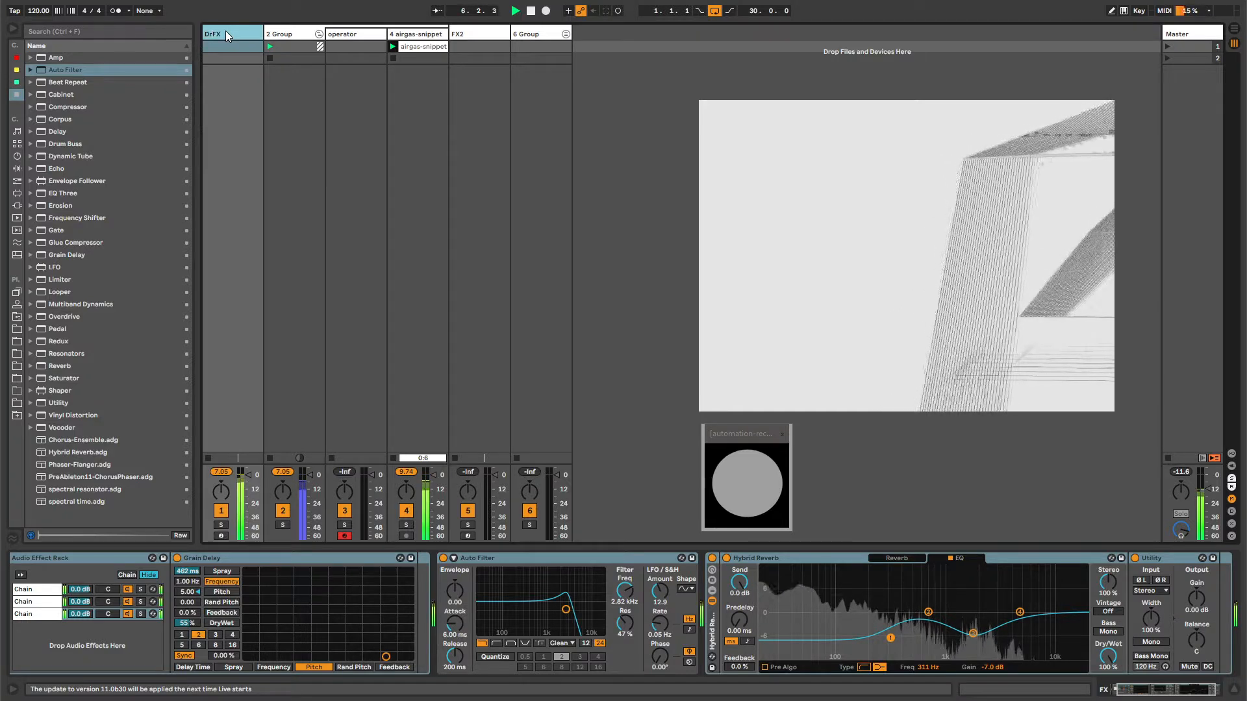
{"action": "key", "text": "Return"}
- Rename 2 Group as Drone Group
{"action": "left_click", "coordinate": [296, 36]}
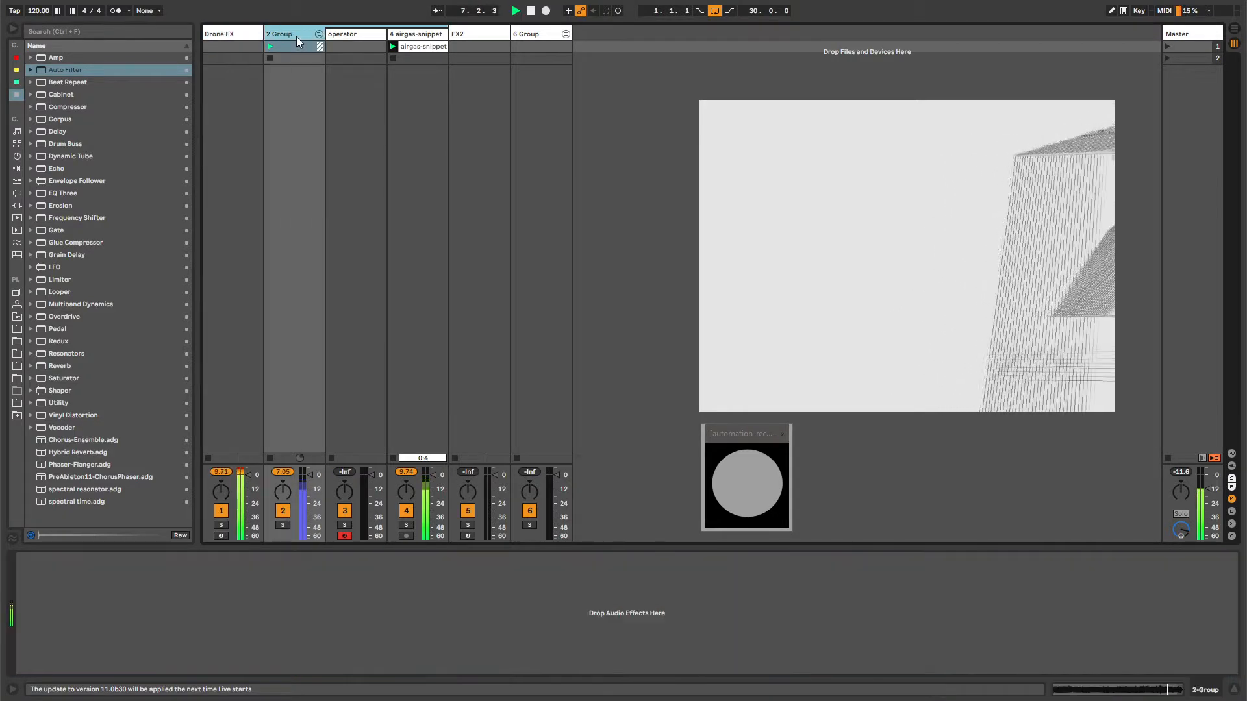
{"action": "key", "text": "ctrl+r"}
{"action": "key", "text": "Left"}
{"action": "type", "text": "Drnoe"}
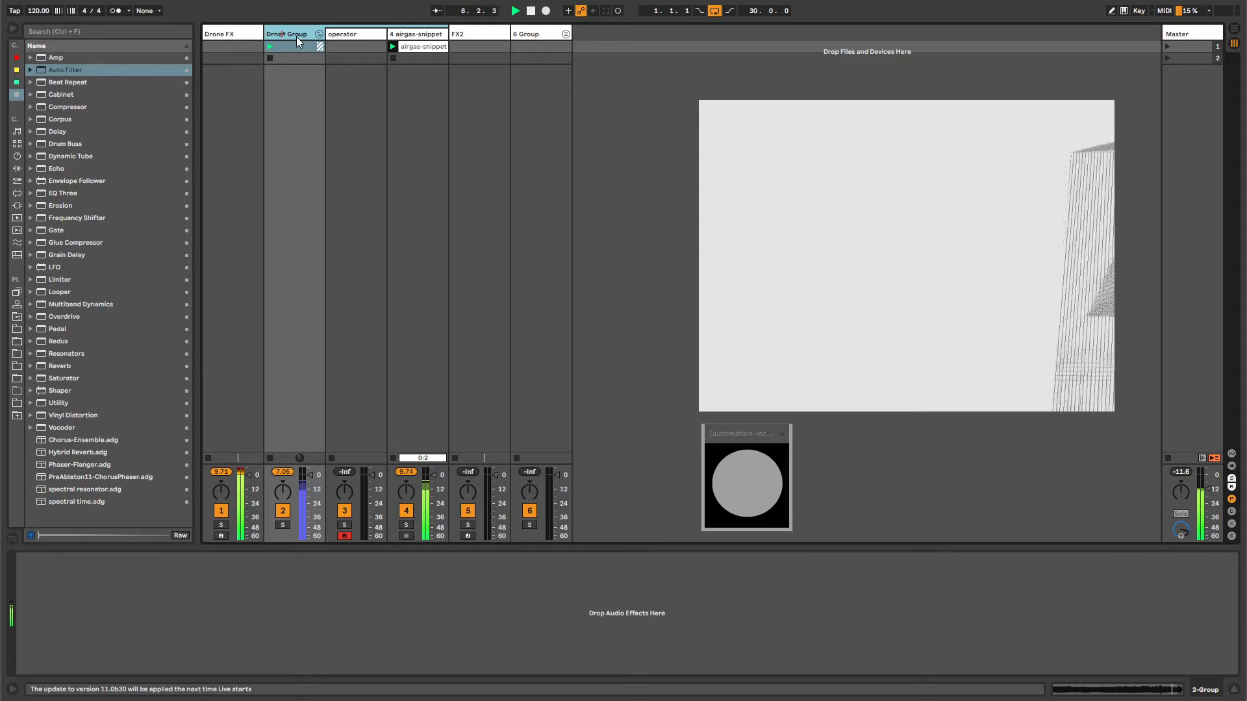
{"action": "key", "text": "BackSpace"}
{"action": "key", "text": "BackSpace"}
{"action": "key", "text": "Delete"}
{"action": "key", "text": "Delete"}
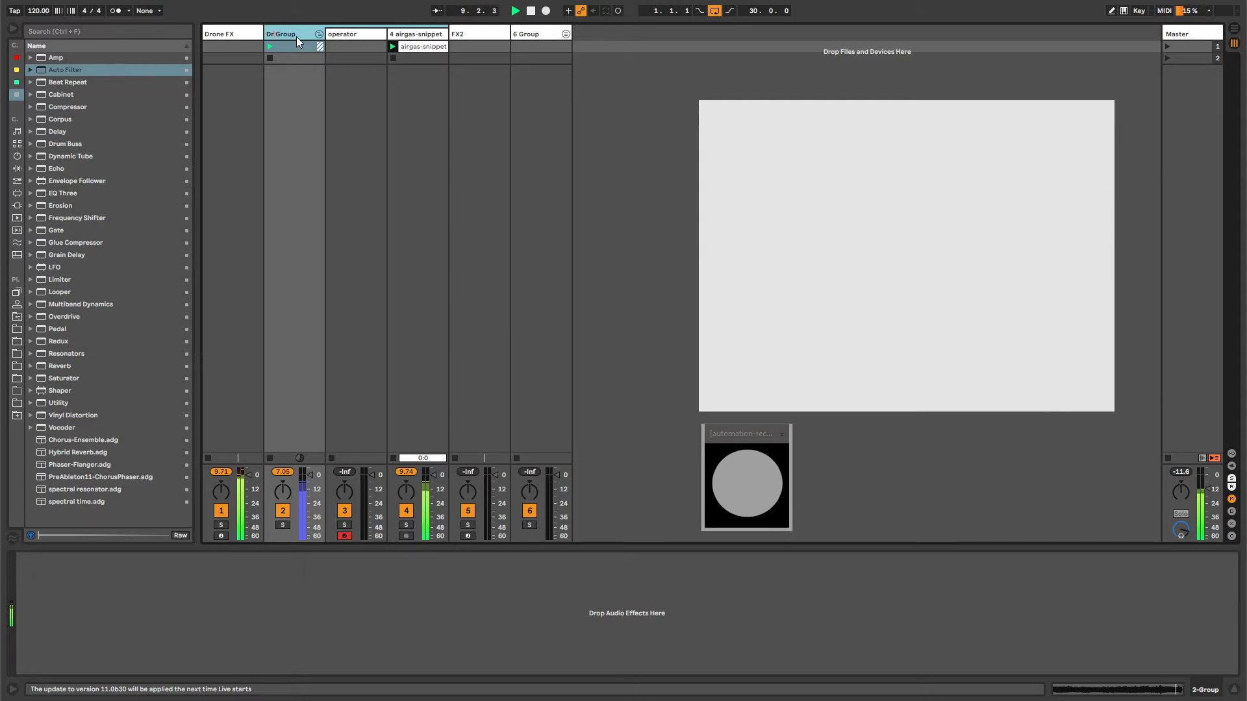
{"action": "type", "text": "one"}
- Turn on looping for the airgas-snippet clip and remove the stop button from the empty slot below it
{"action": "left_click", "coordinate": [417, 47]}
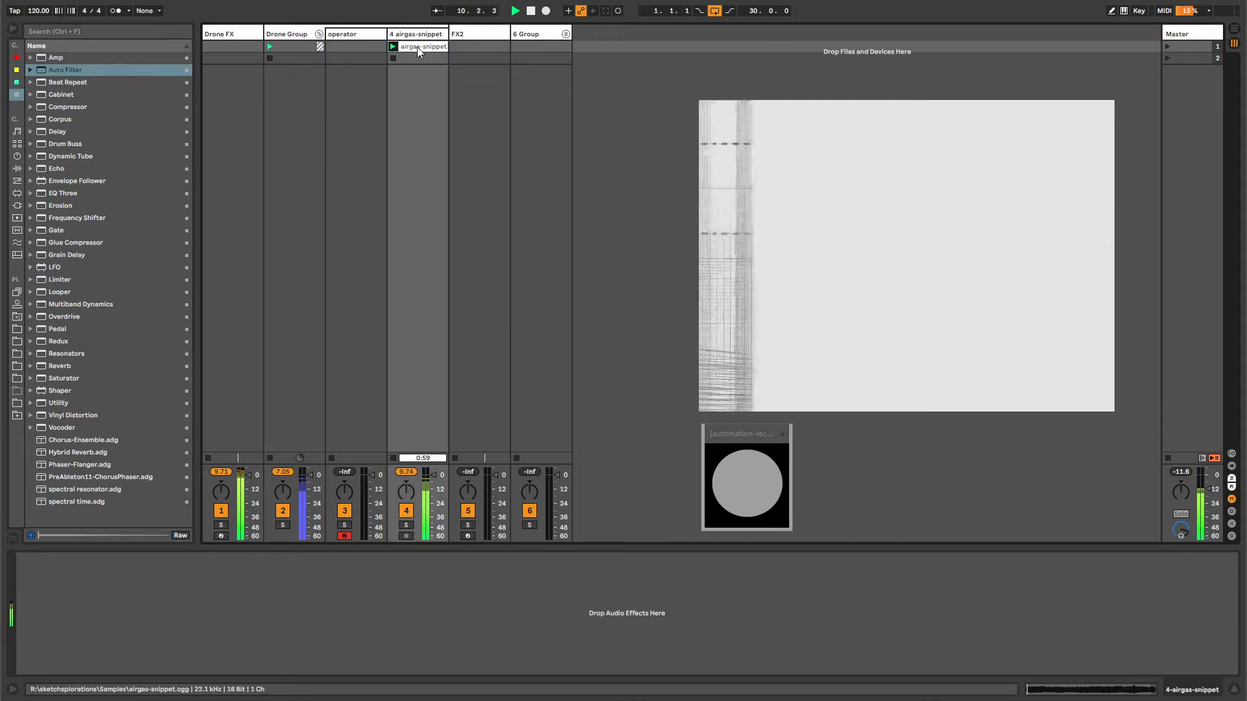
{"action": "left_click", "coordinate": [56, 596]}
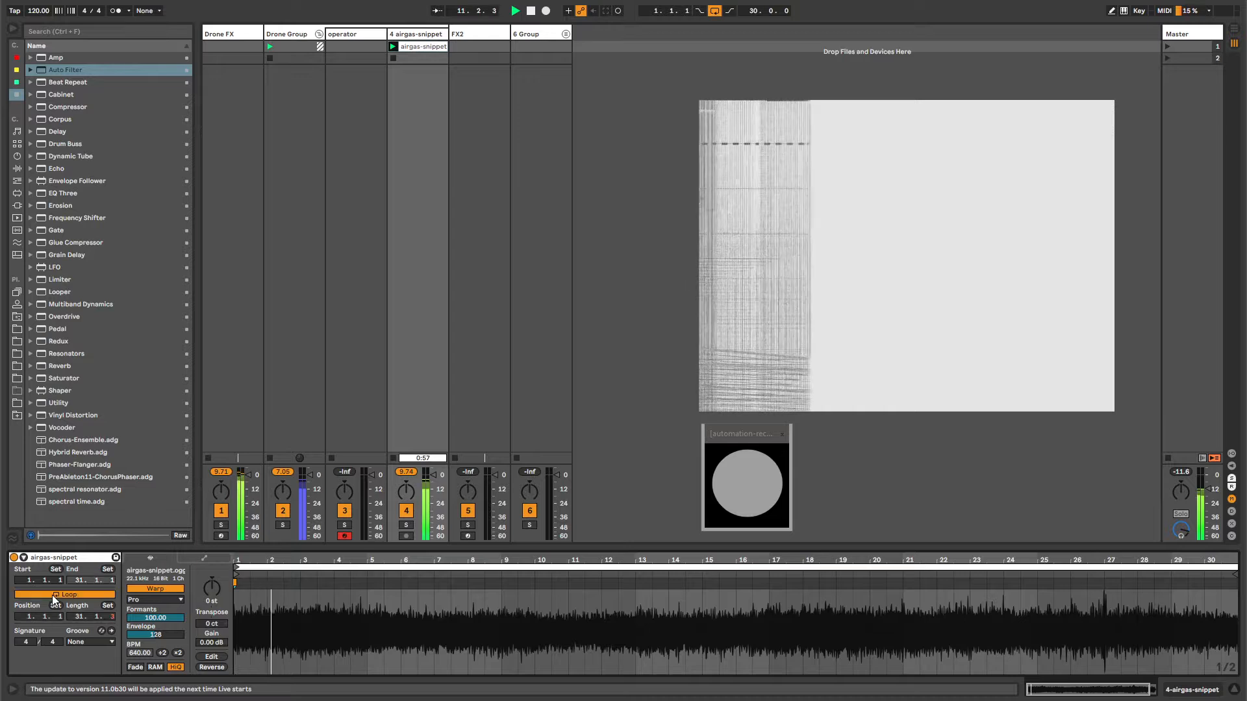
{"action": "left_click", "coordinate": [415, 59]}
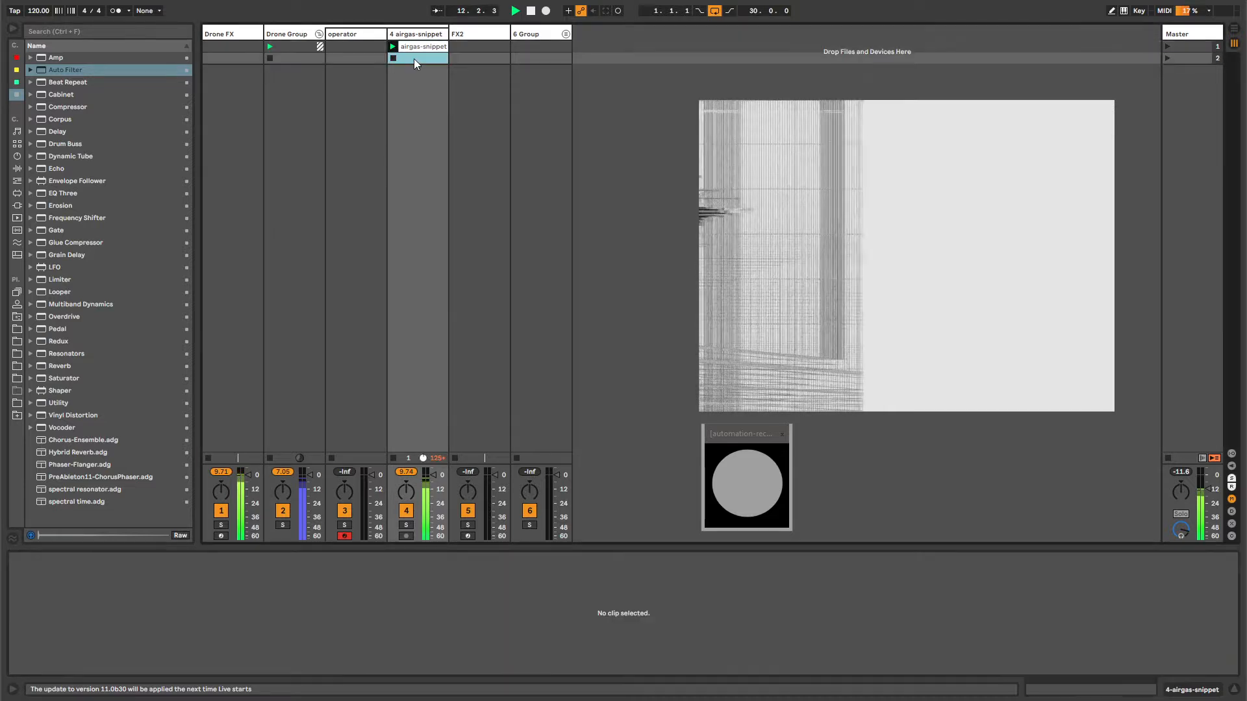
{"action": "key", "text": "ctrl+e"}
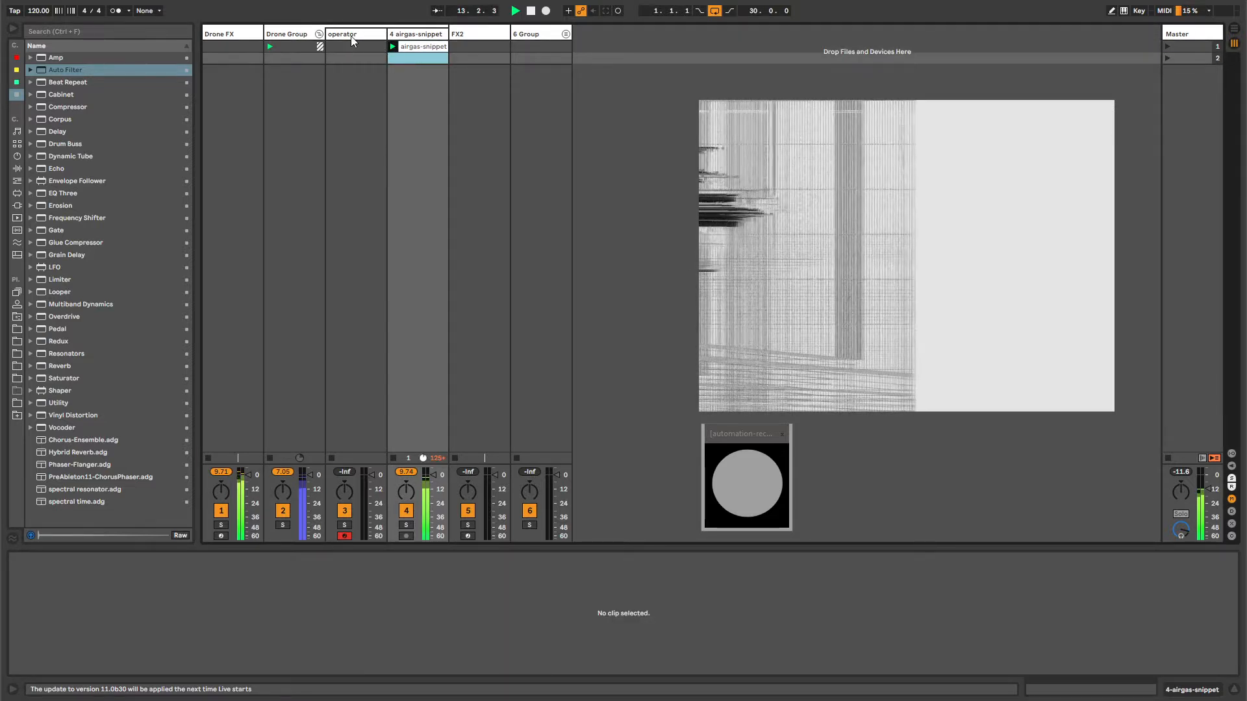
- Add an EQ Eight after Utility at the end of the Drone FX track's device chain
{"action": "left_click", "coordinate": [351, 36]}
{"action": "left_click", "coordinate": [407, 27]}
{"action": "left_click", "coordinate": [408, 38]}
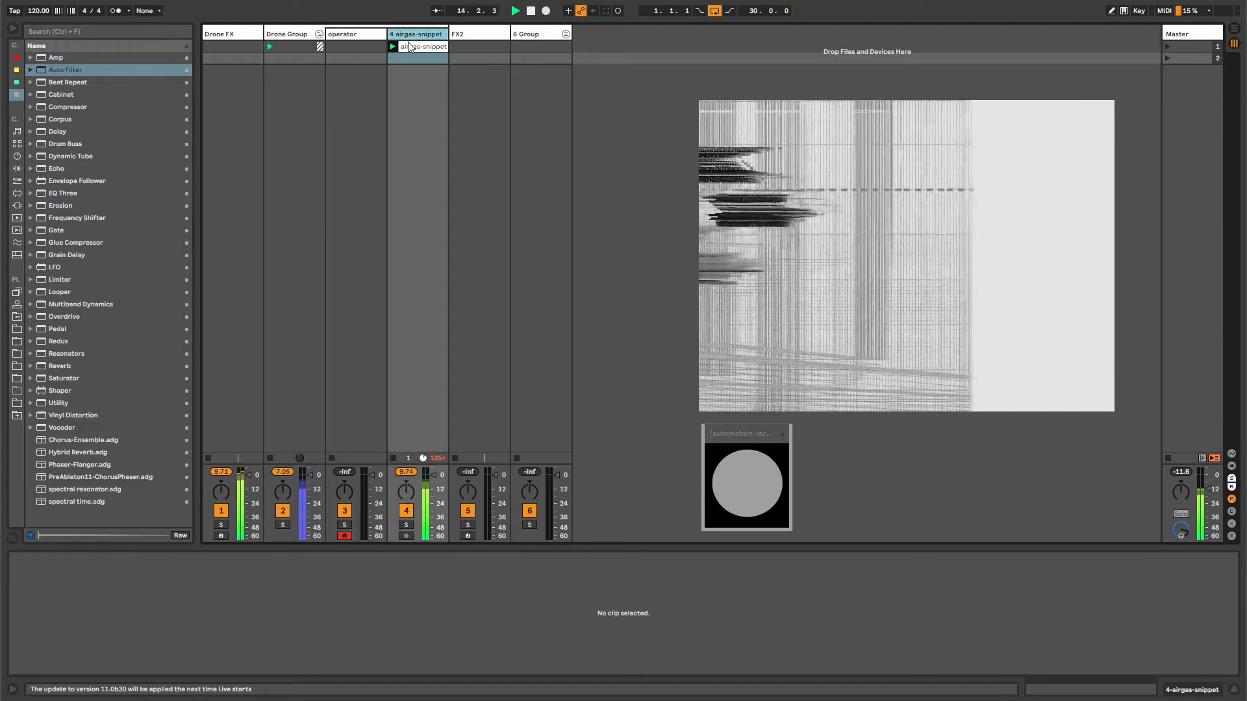
{"action": "left_click", "coordinate": [226, 36]}
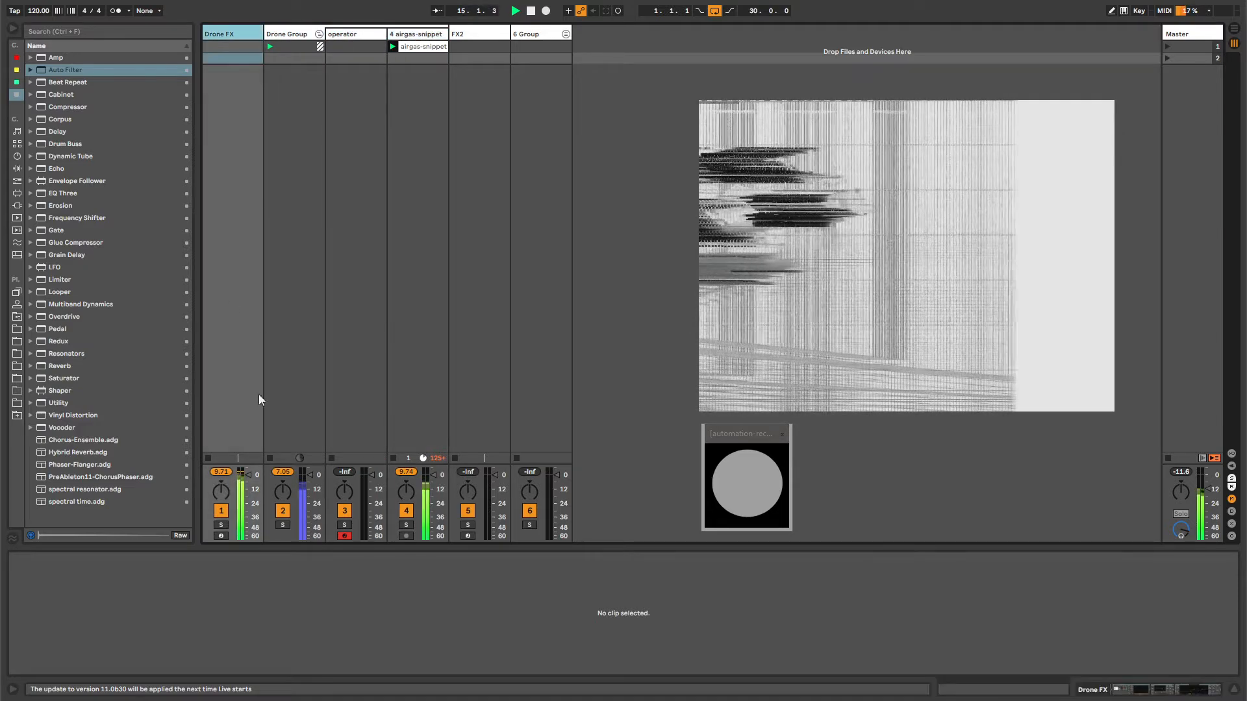
{"action": "double_click", "coordinate": [232, 35]}
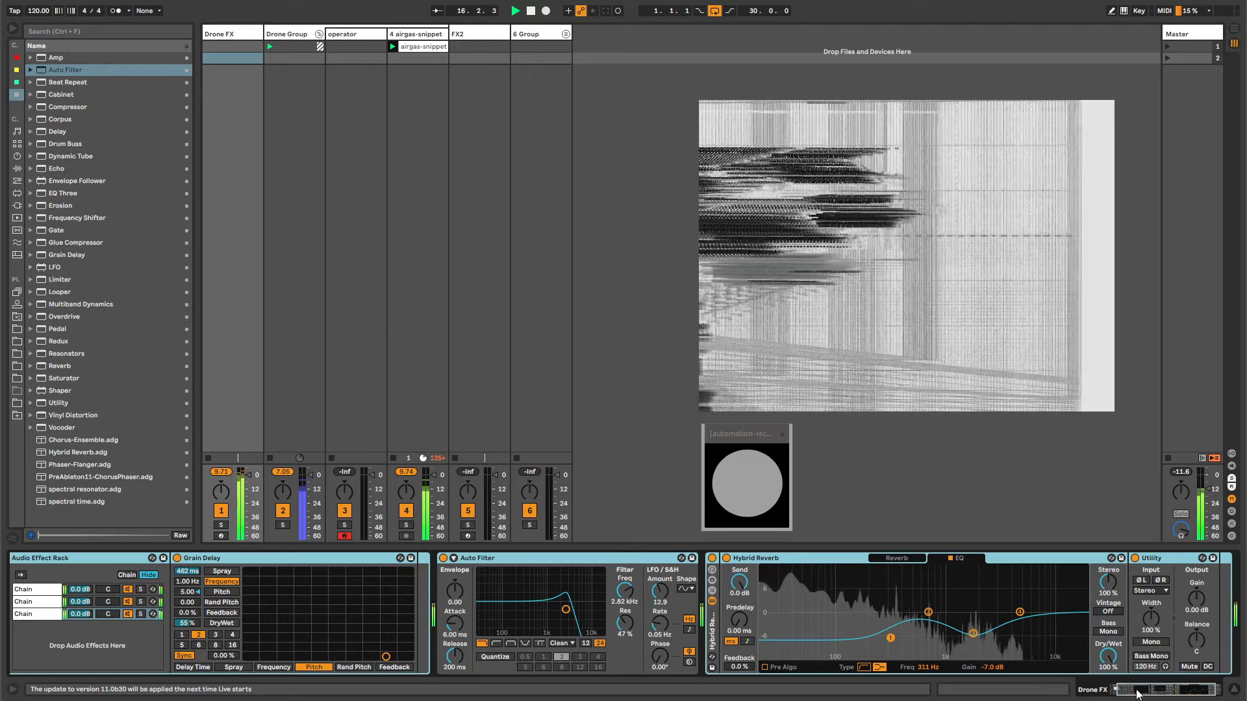
{"action": "left_click_drag", "start_coordinate": [1137, 690], "coordinate": [1148, 690]}
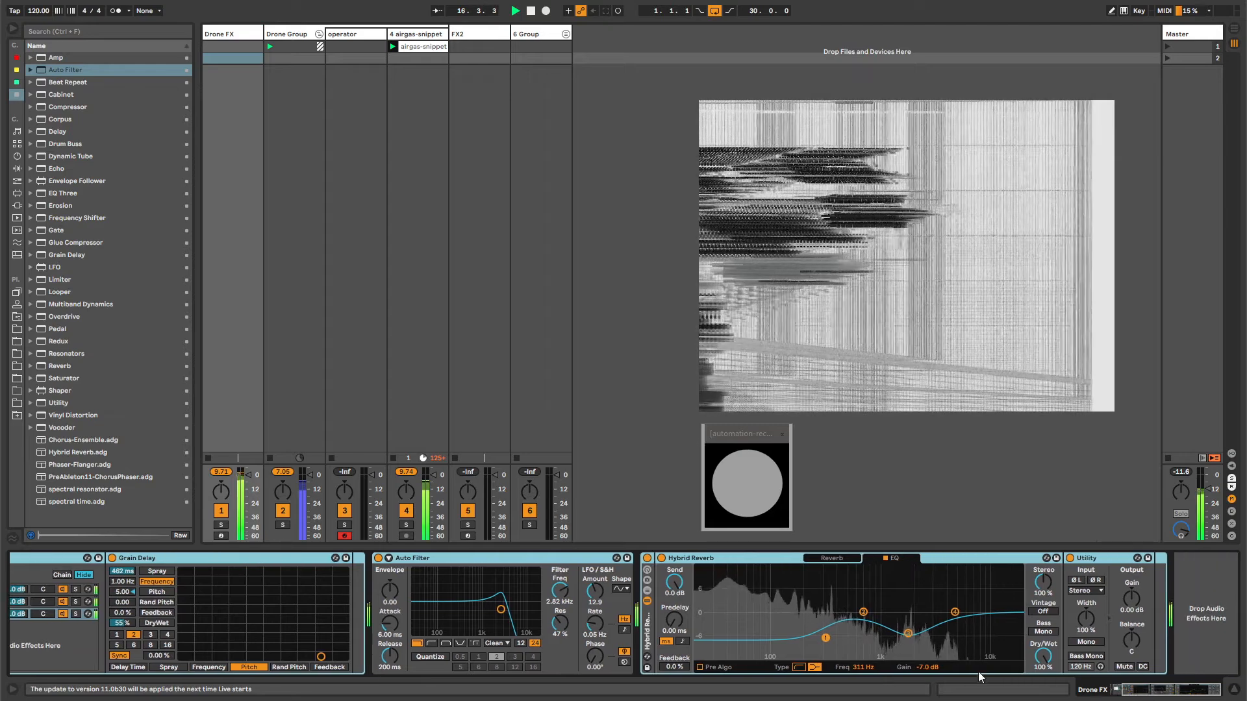
{"action": "left_click", "coordinate": [688, 560]}
{"action": "key", "text": "ctrl+f"}
{"action": "type", "text": "eq eight"}
{"action": "key", "text": "Down"}
{"action": "key", "text": "Return"}
{"action": "key", "text": "Escape"}
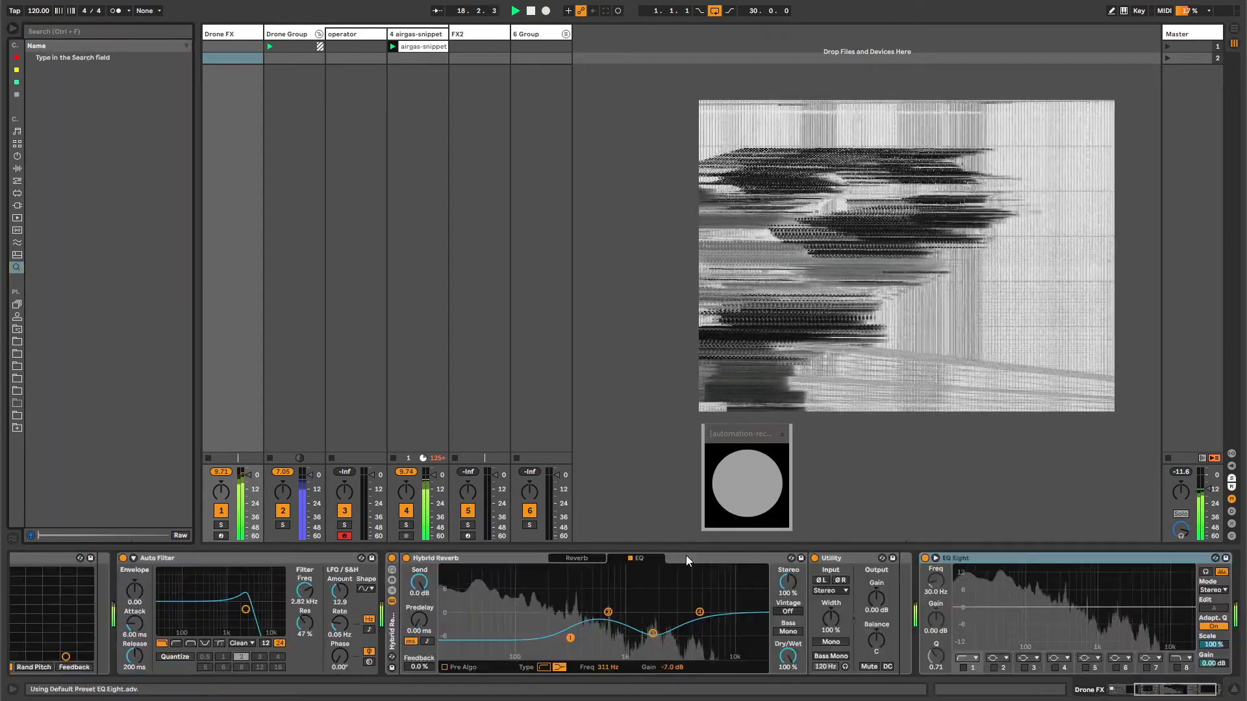
- Move EQ Eight ahead of Hybrid Reverb on the Drone FX track and enable its band 1 low cut at 27.2 Hz with Q 0.38
{"action": "left_click", "coordinate": [972, 556]}
{"action": "left_click_drag", "start_coordinate": [980, 557], "coordinate": [425, 645]}
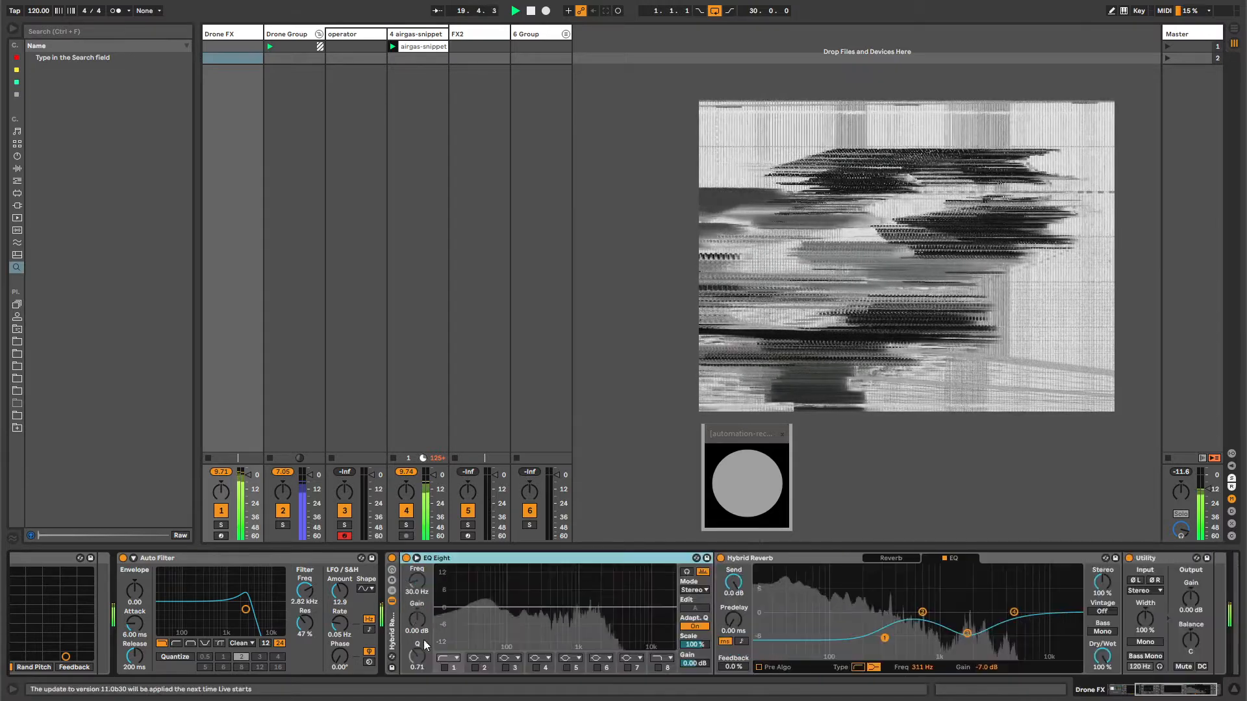
{"action": "left_click", "coordinate": [445, 667]}
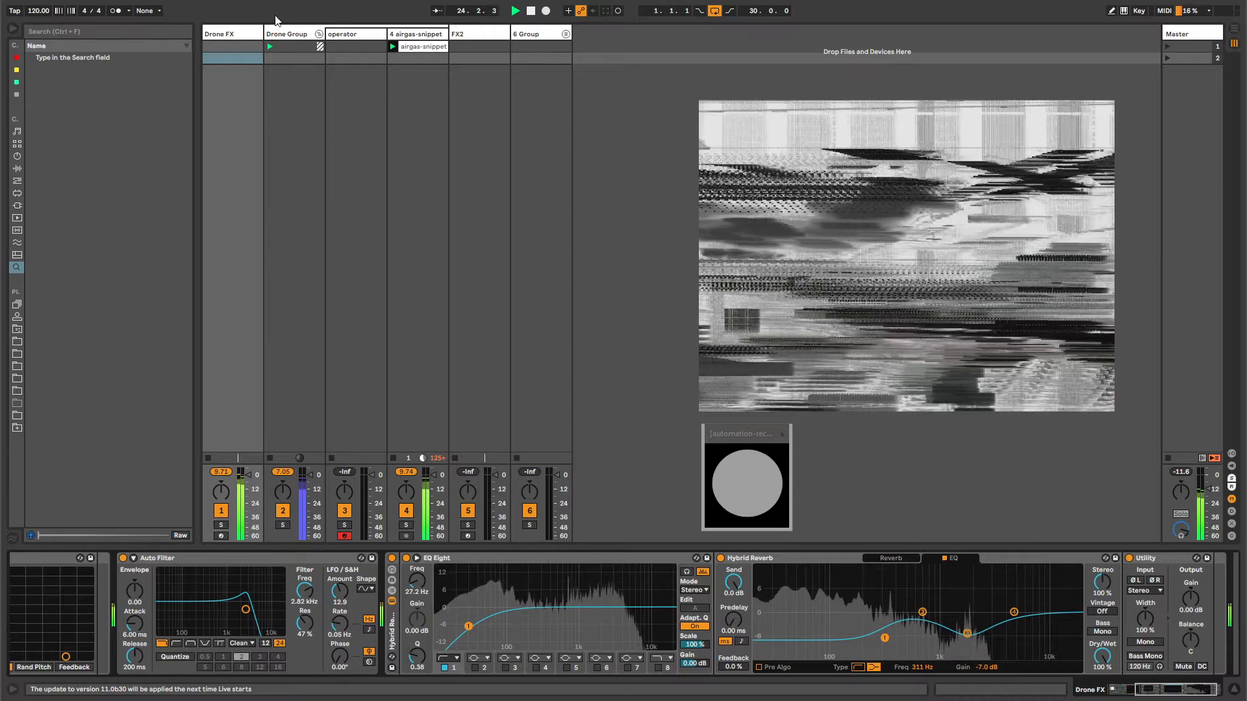
- Raise oscillator A's level to about -1.6 dB in the operator track's Operator
{"action": "left_click", "coordinate": [241, 36]}
{"action": "left_click", "coordinate": [286, 34]}
{"action": "left_click", "coordinate": [344, 34]}
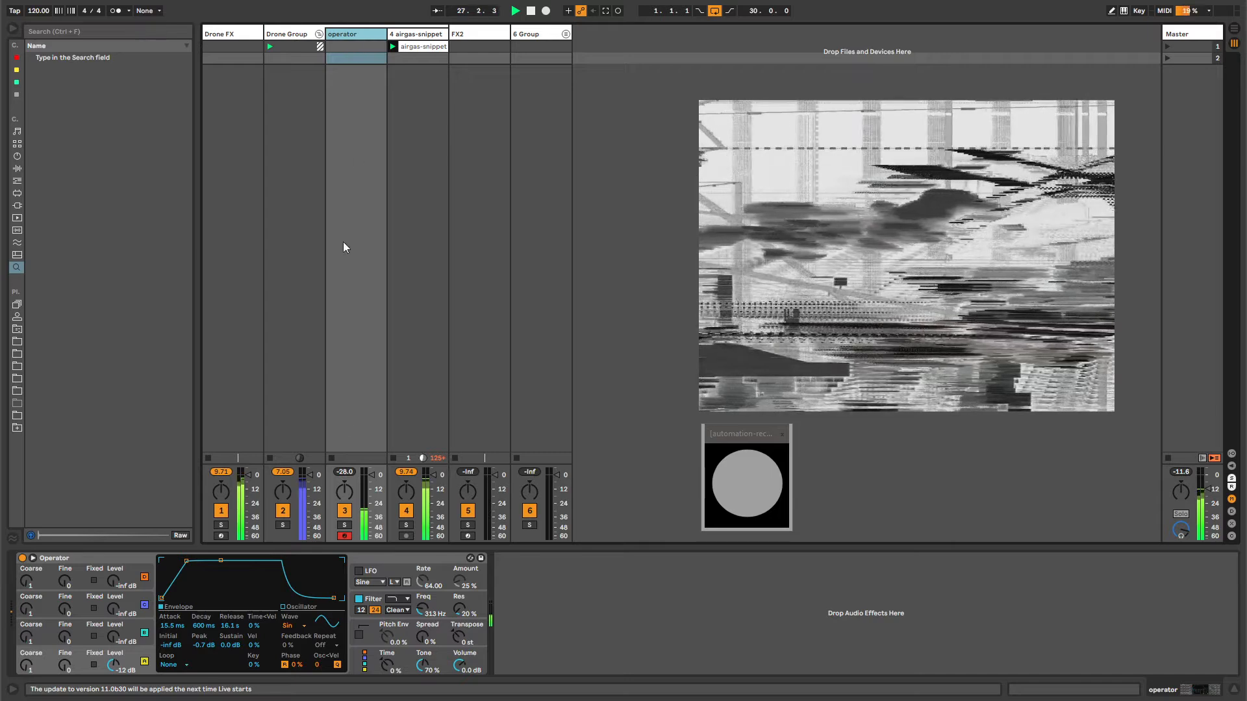
{"action": "left_click", "coordinate": [65, 643]}
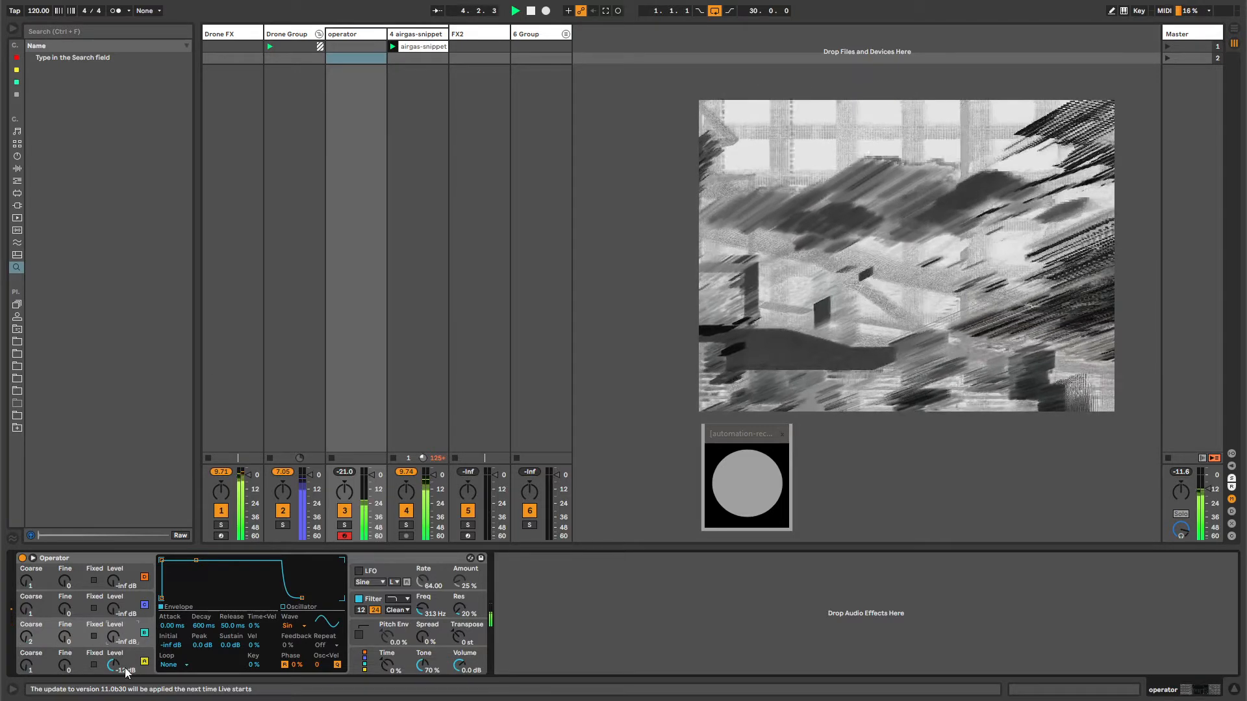
{"action": "left_click_drag", "start_coordinate": [126, 673], "coordinate": [127, 656]}
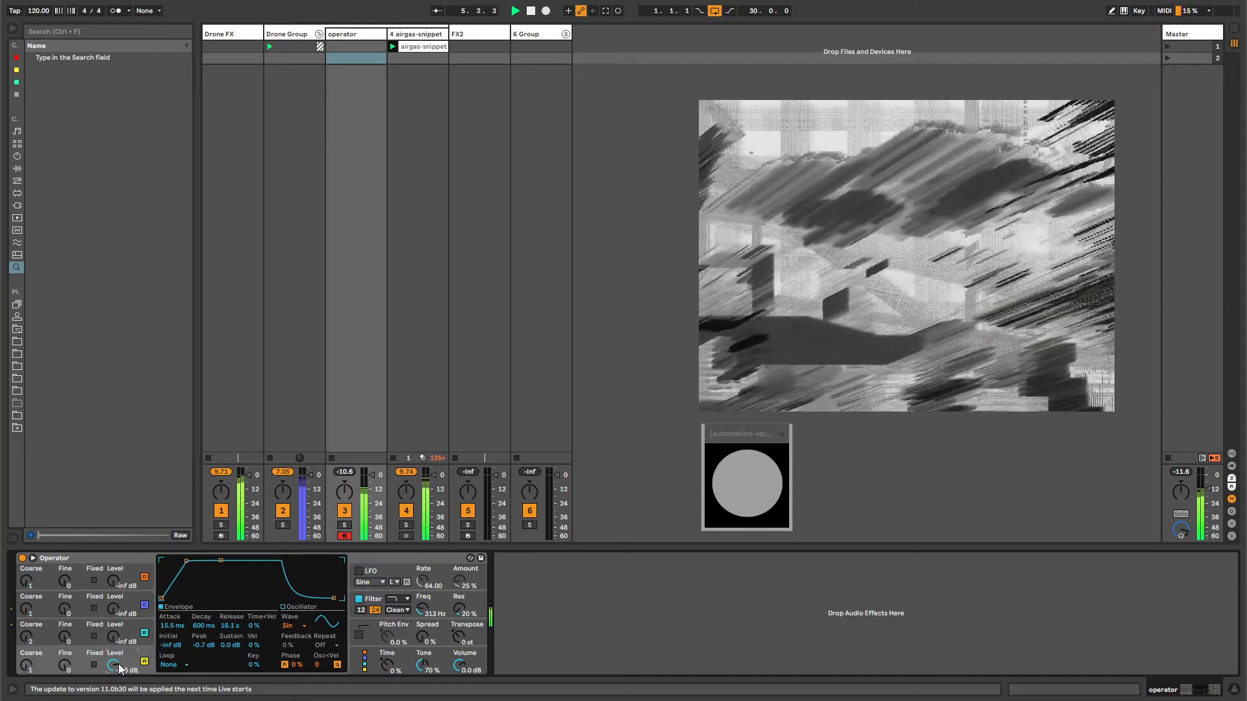
- Record a looping MIDI clip in the operator track's first slot and transpose all its notes down one semitone
{"action": "left_click", "coordinate": [345, 49]}
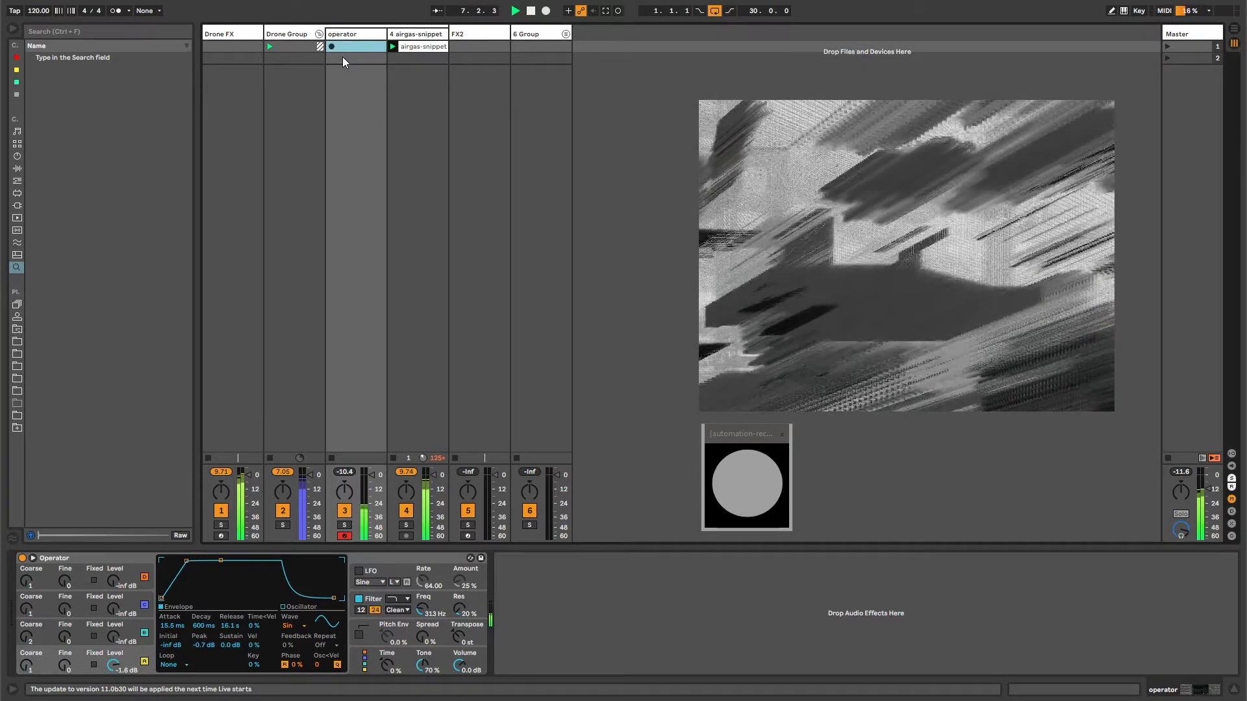
{"action": "left_click", "coordinate": [331, 47]}
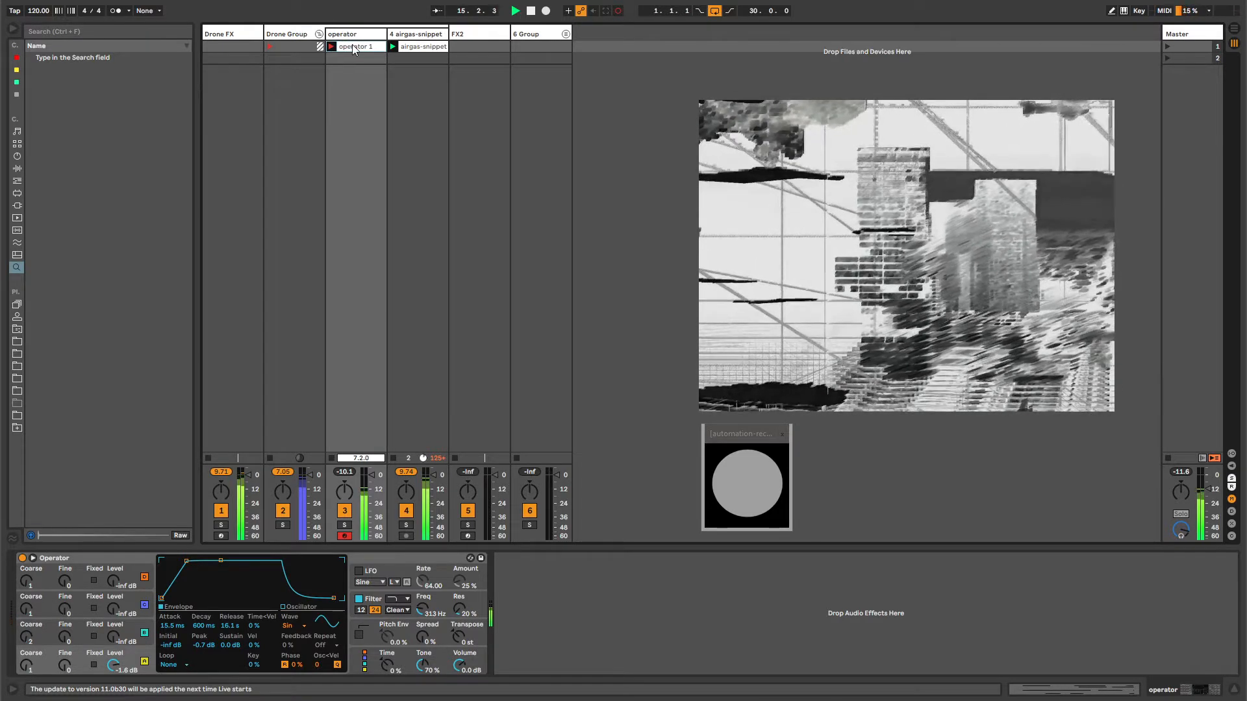
{"action": "left_click", "coordinate": [337, 50]}
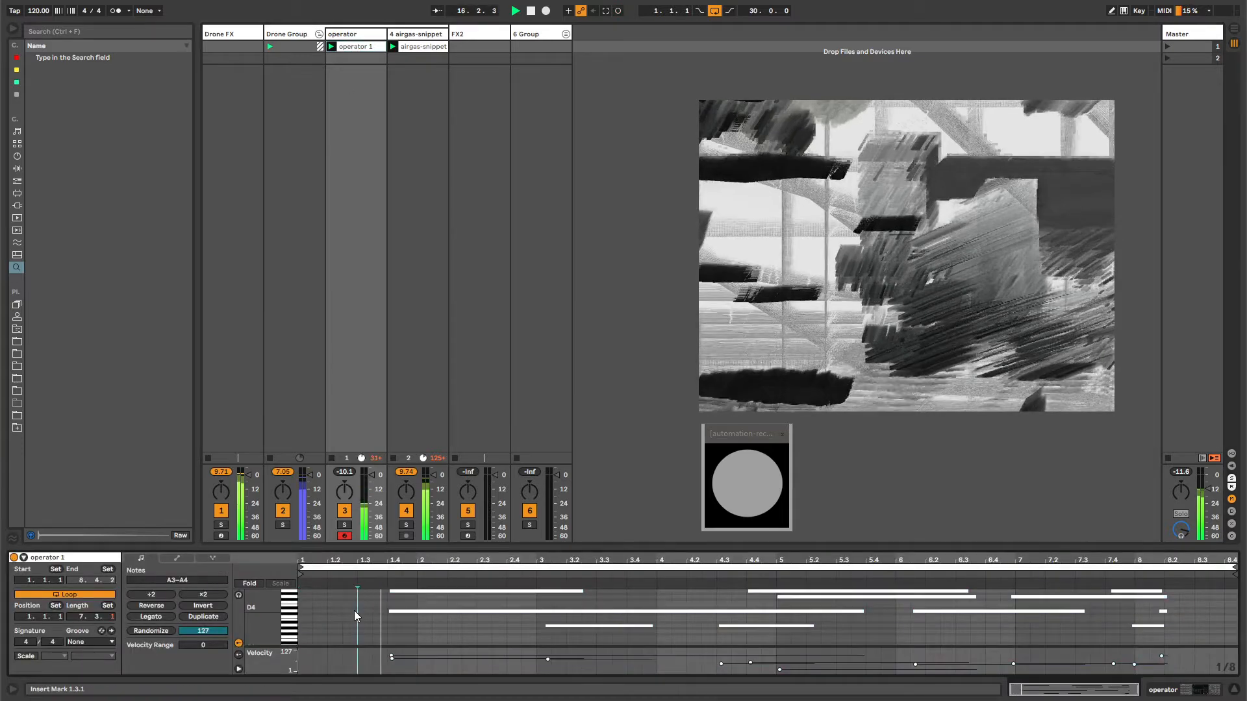
{"action": "key", "text": "ctrl+a"}
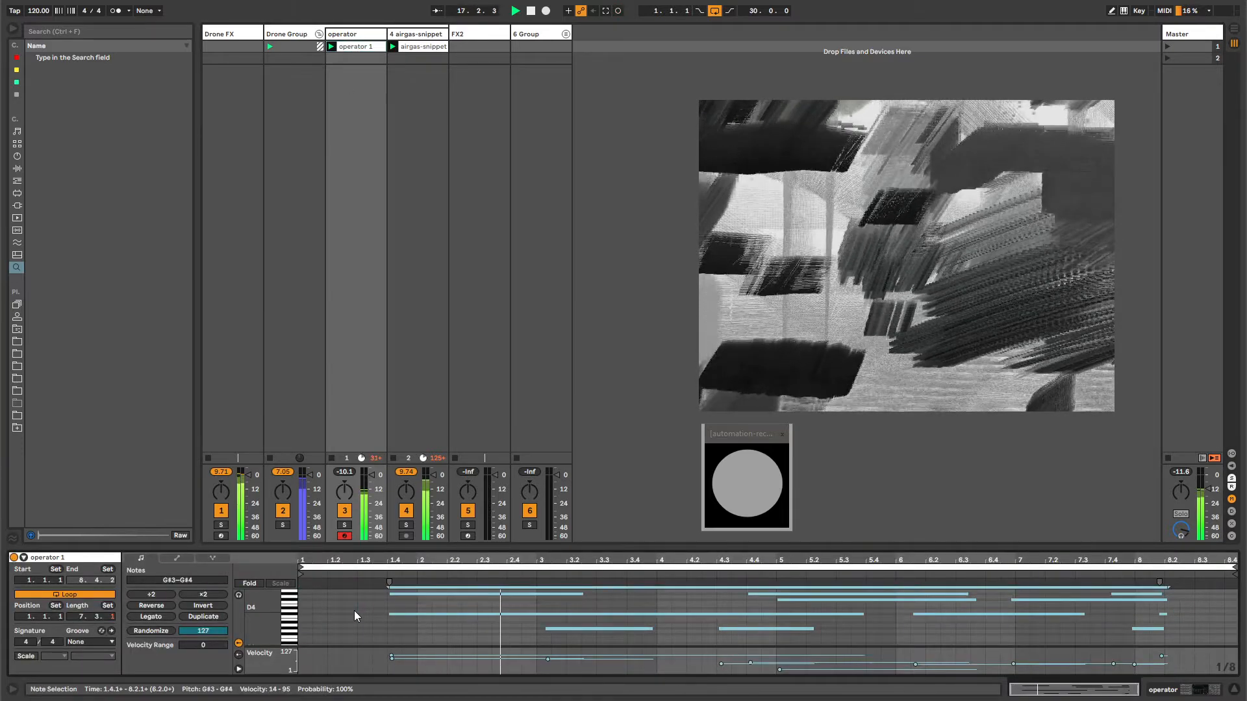
{"action": "left_click", "coordinate": [362, 34]}
{"action": "left_click", "coordinate": [411, 37]}
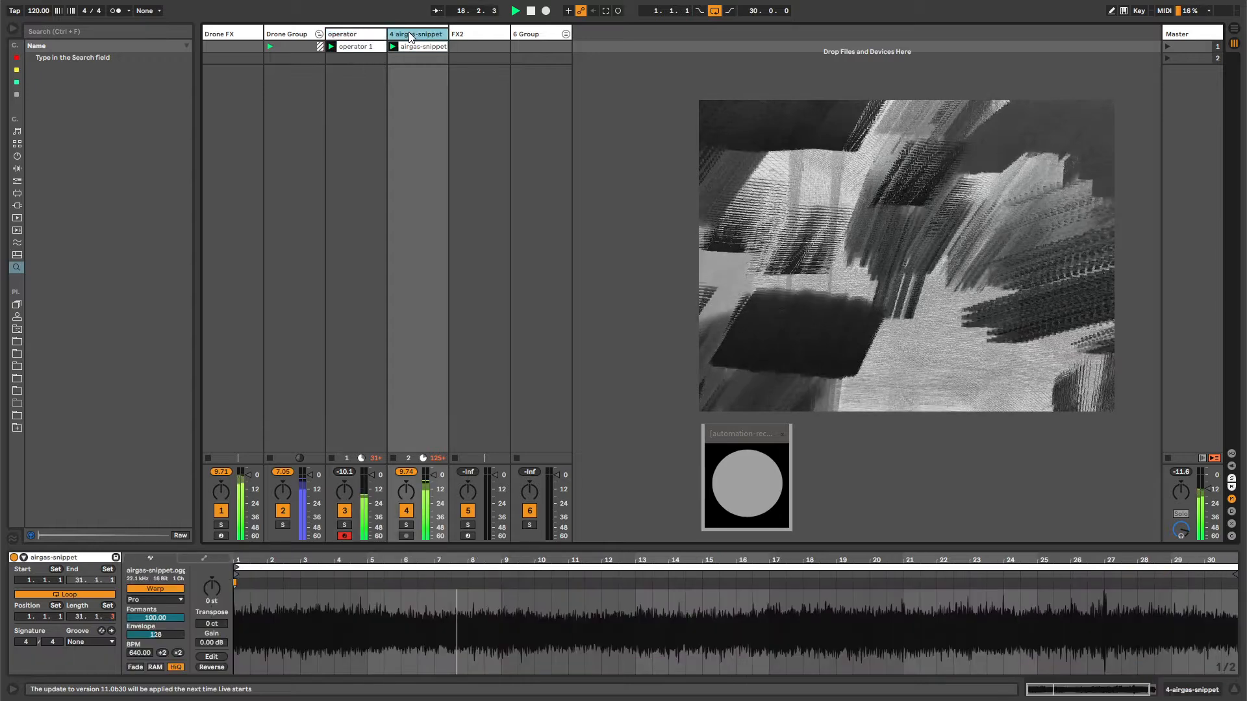
{"action": "left_click", "coordinate": [407, 48]}
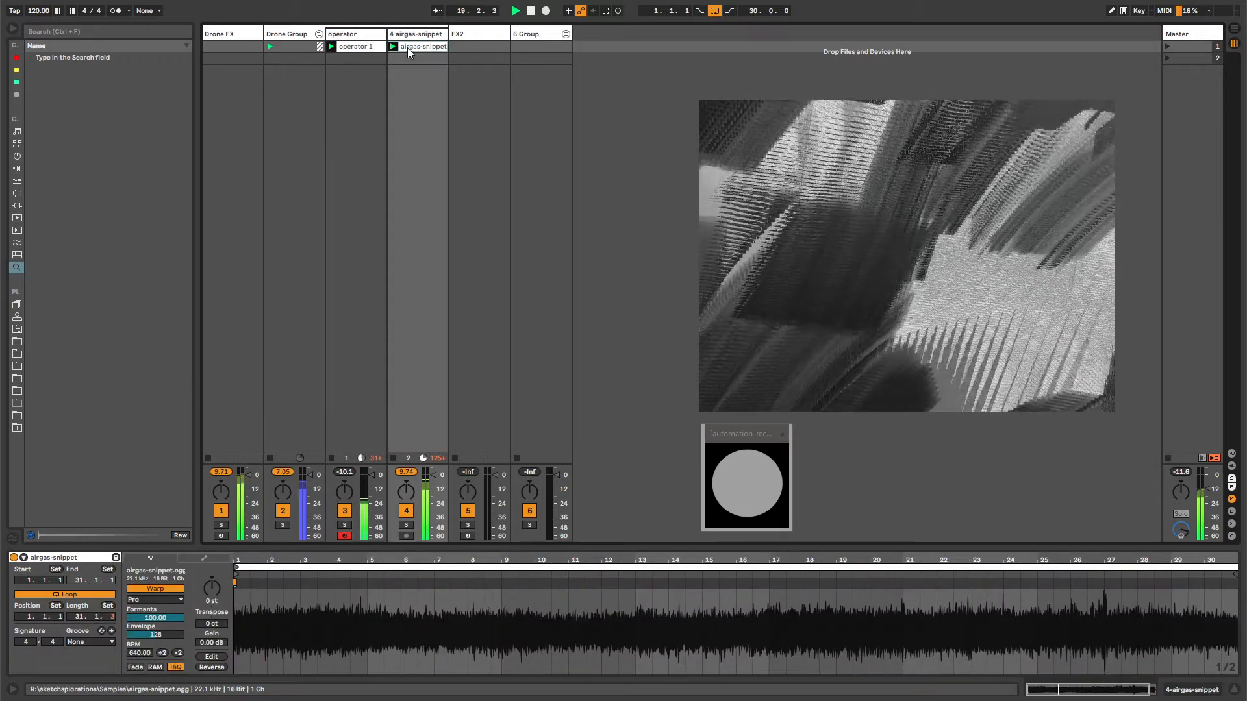
{"action": "left_click", "coordinate": [351, 35]}
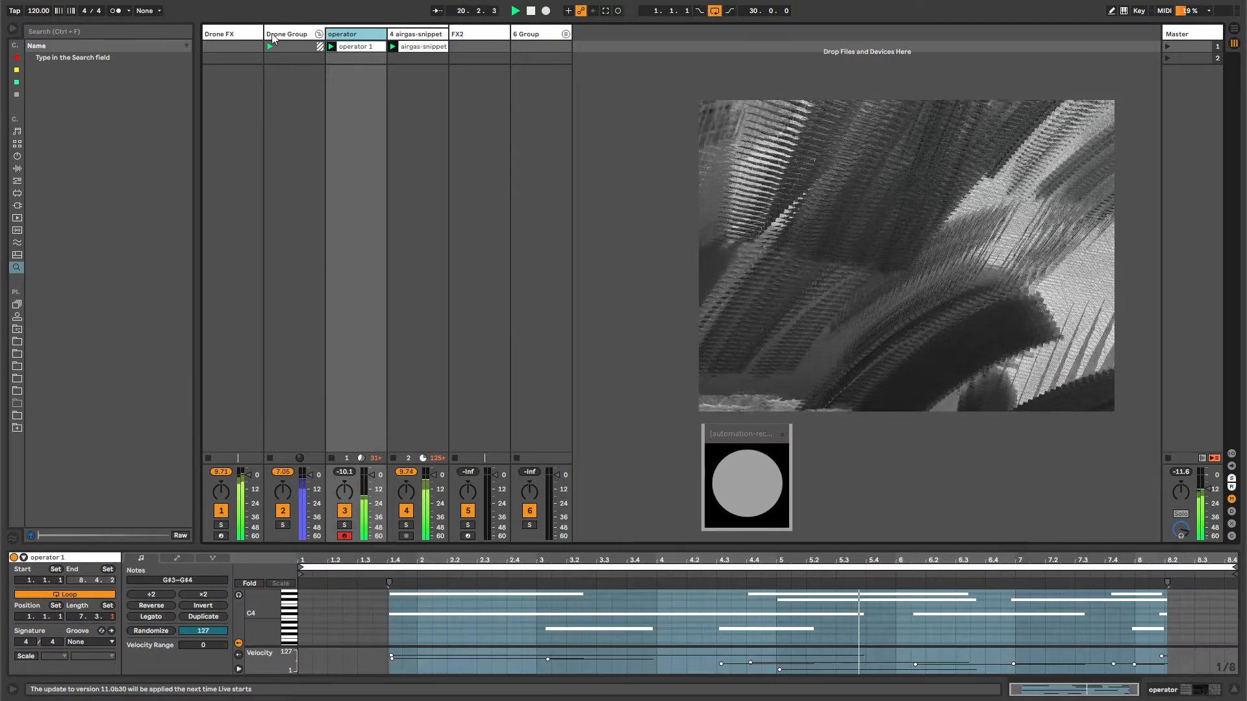
{"action": "left_click", "coordinate": [254, 33]}
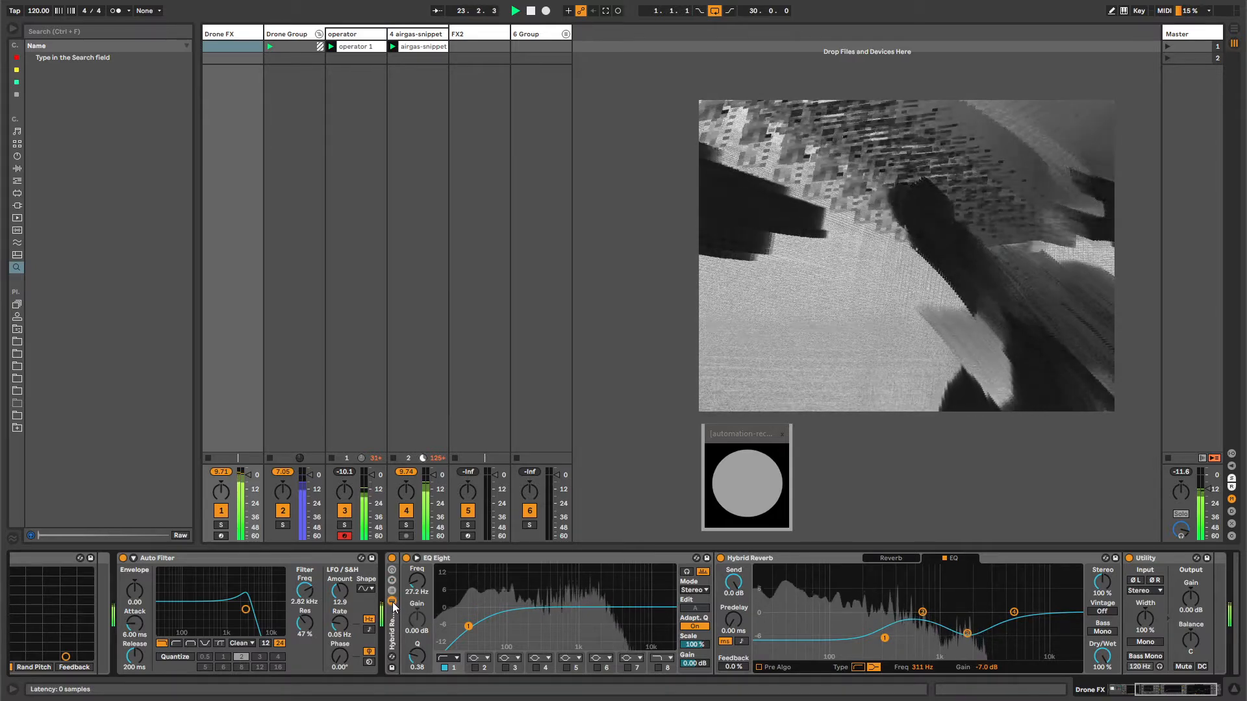
- Add an Auto Pan to the airgas-snippet track with its amount at 100 % and its rate at 0.13 Hz
{"action": "left_click", "coordinate": [417, 37]}
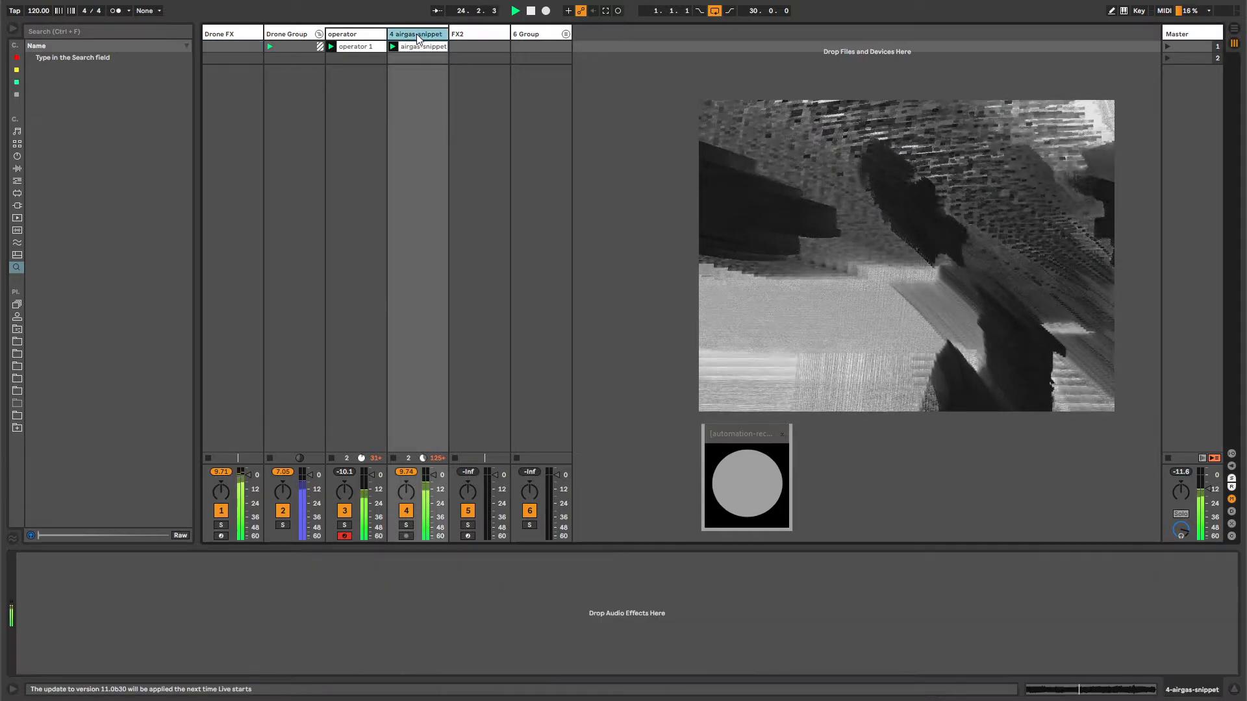
{"action": "key", "text": "ctrl+f"}
{"action": "type", "text": "auto pan"}
{"action": "key", "text": "Down"}
{"action": "key", "text": "Return"}
{"action": "key", "text": "Escape"}
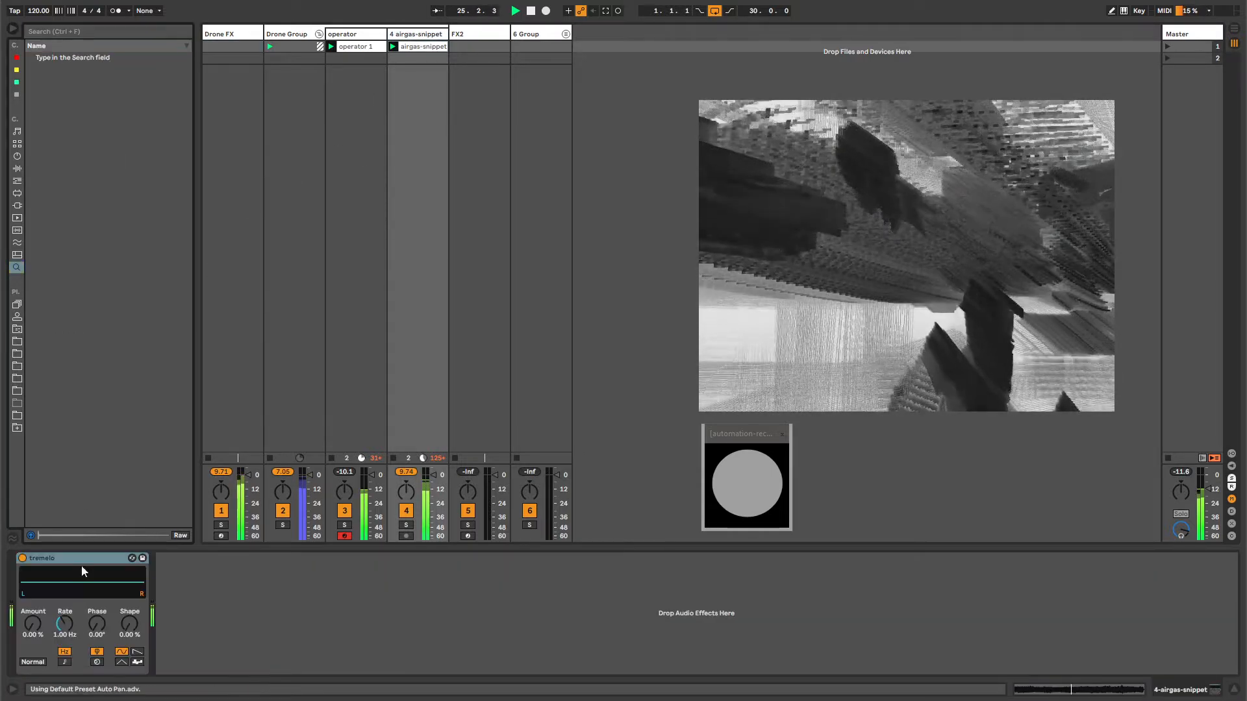
{"action": "left_click_drag", "start_coordinate": [68, 625], "coordinate": [27, 520]}
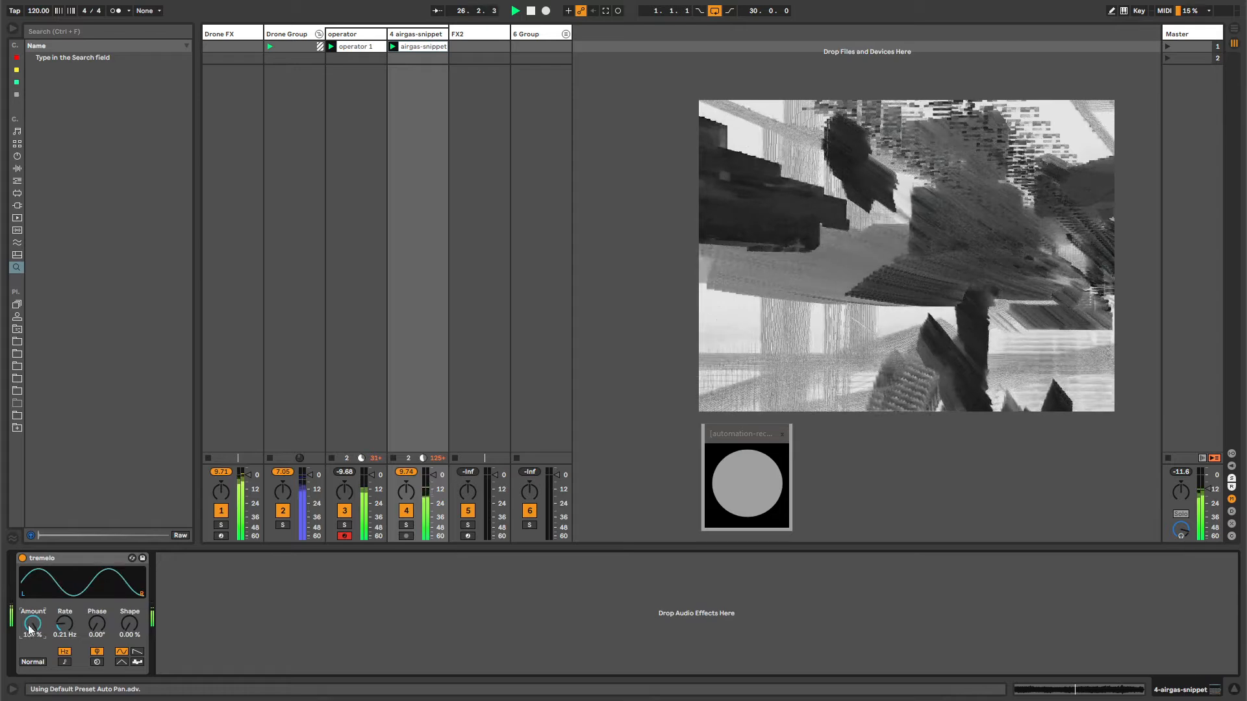
{"action": "left_click_drag", "start_coordinate": [59, 628], "coordinate": [59, 639]}
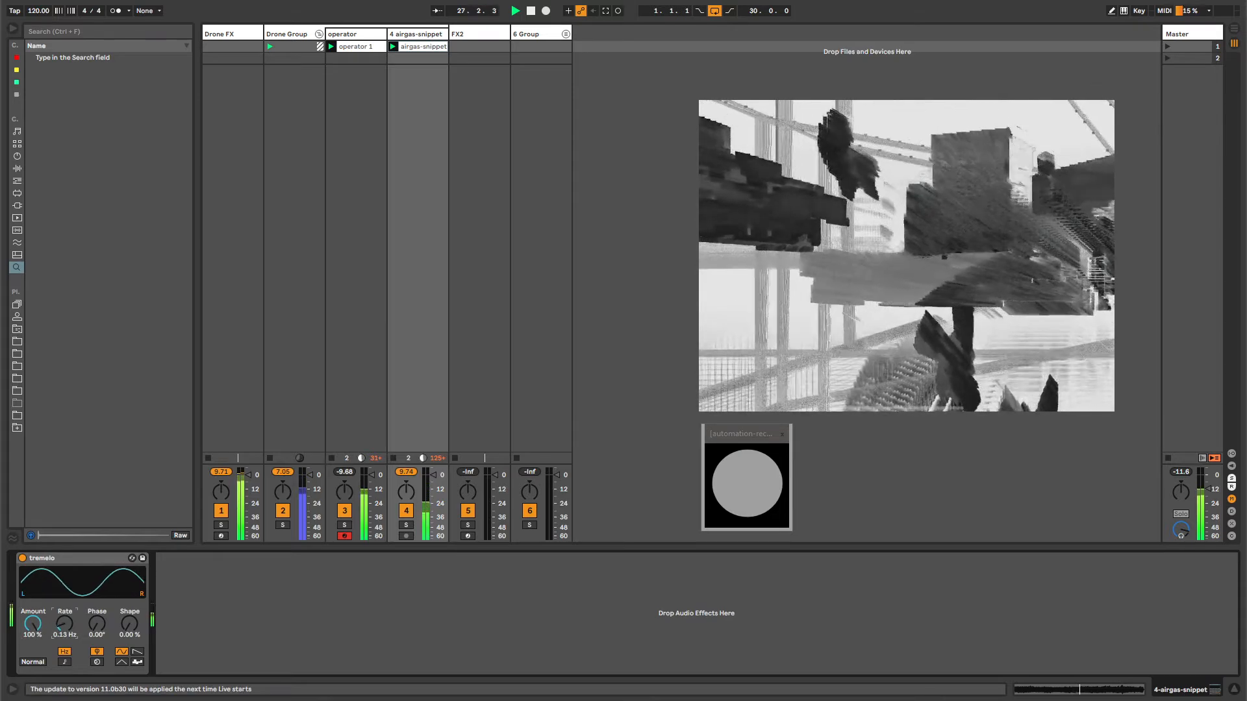
- Set oscillator B's coarse tuning to 3 in the operator track's Operator
{"action": "left_click", "coordinate": [408, 36]}
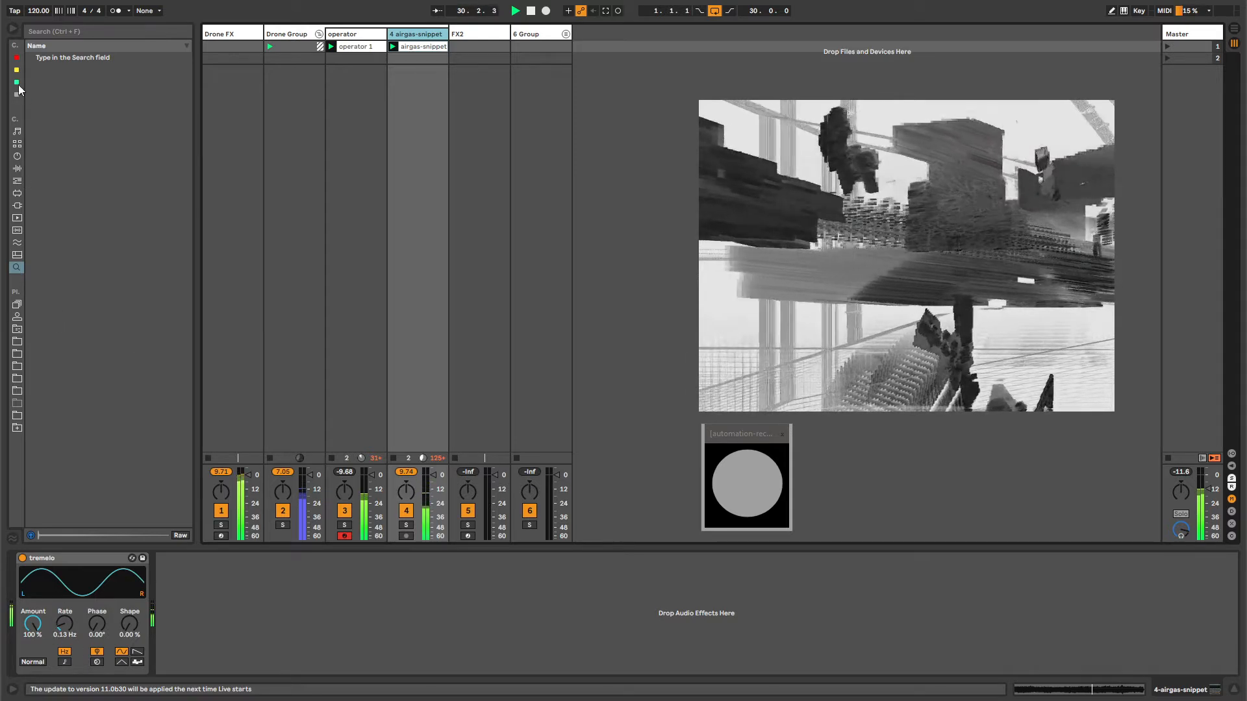
{"action": "key", "text": "Left"}
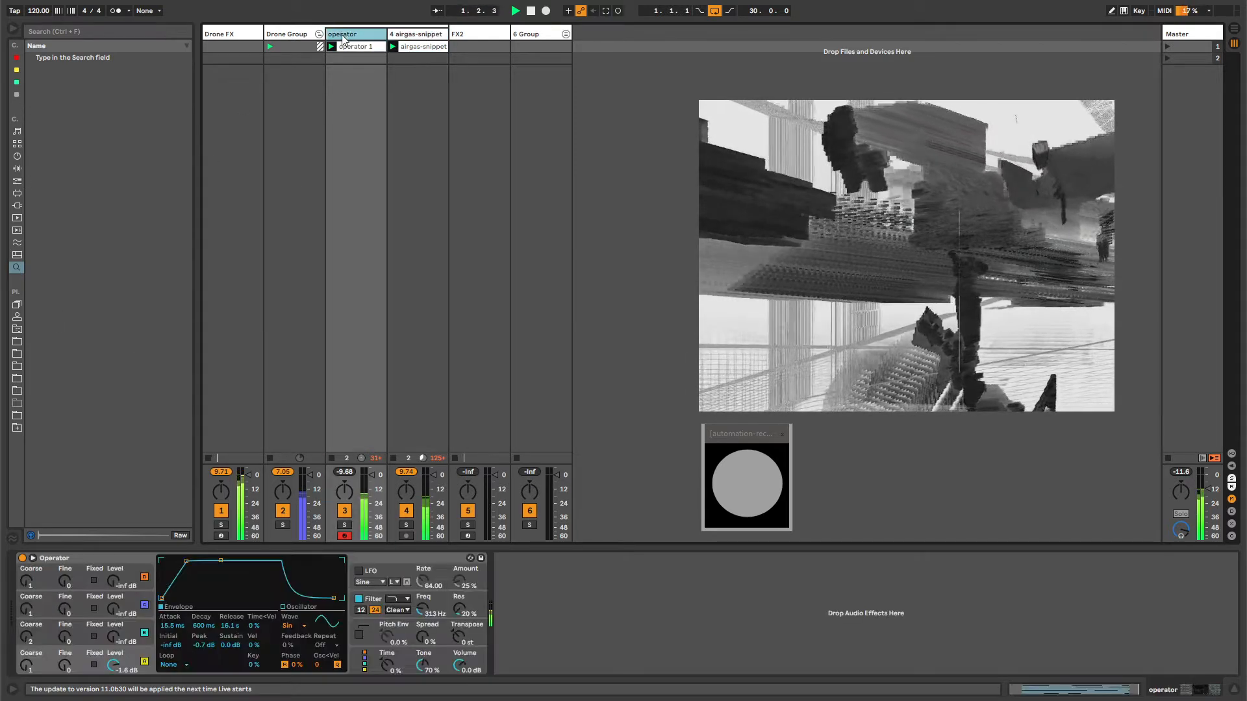
{"action": "left_click_drag", "start_coordinate": [26, 640], "coordinate": [26, 634]}
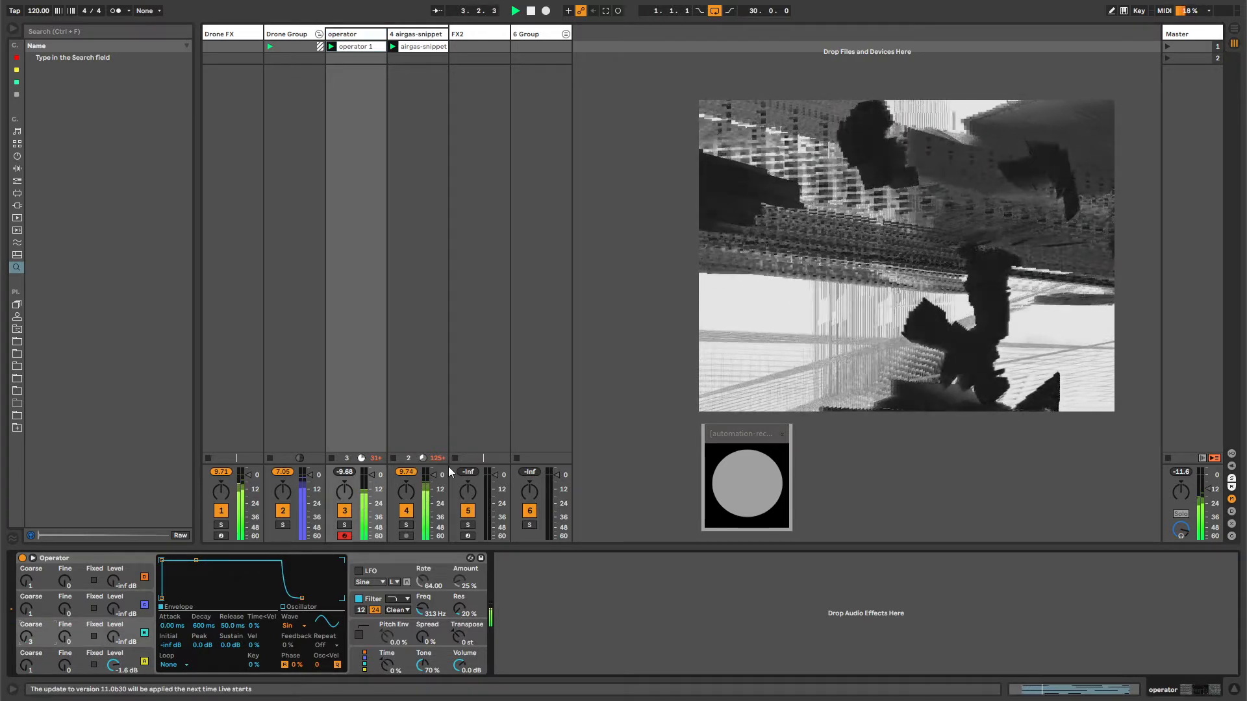
- Lower the airgas-snippet track's volume slightly and check the Drone FX track's device chain
{"action": "left_click_drag", "start_coordinate": [434, 475], "coordinate": [434, 481]}
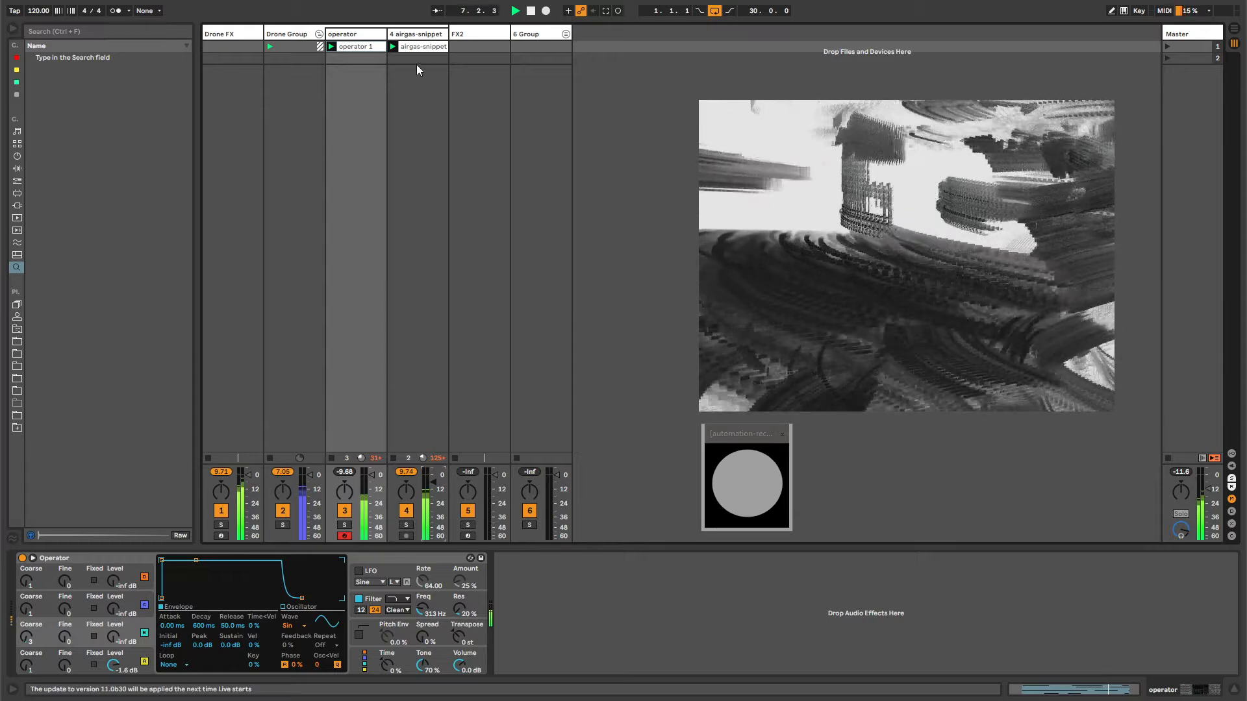
{"action": "left_click", "coordinate": [287, 33]}
{"action": "left_click", "coordinate": [244, 29]}
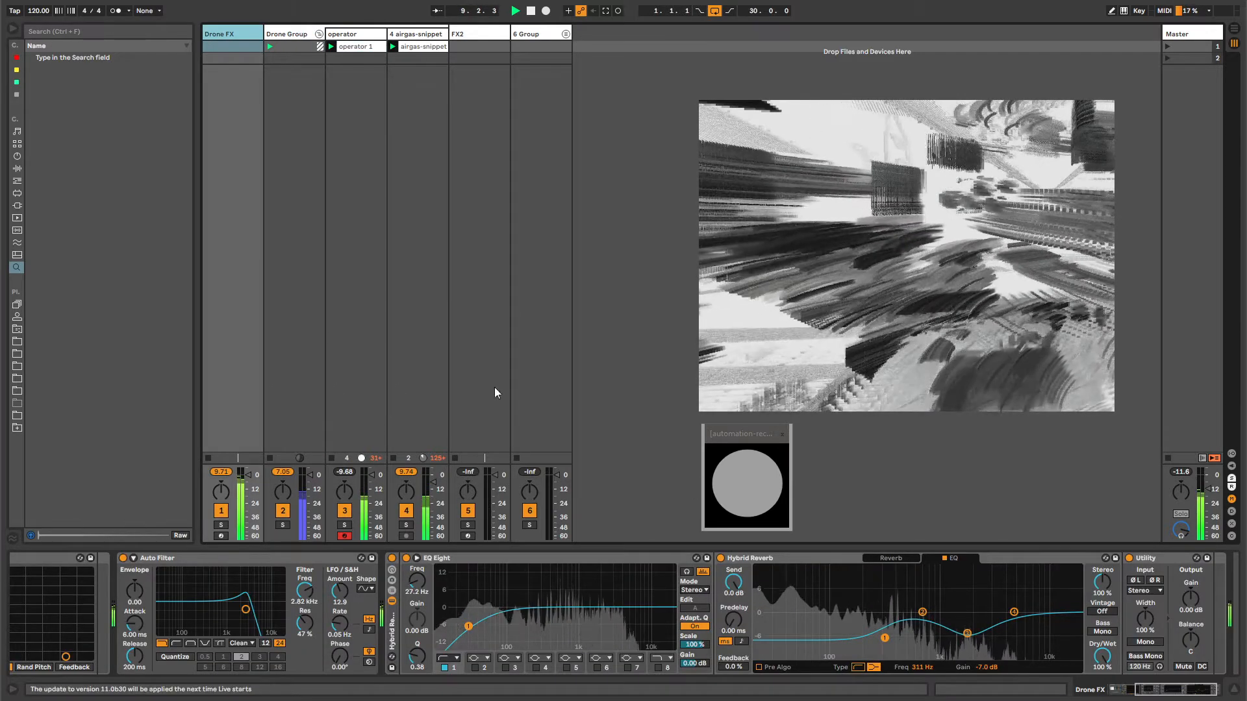
- Copy the tremelo Auto Pan from the airgas-snippet track to after Operator on the operator track and adjust its rate to about 0.15 Hz
{"action": "left_click", "coordinate": [404, 303]}
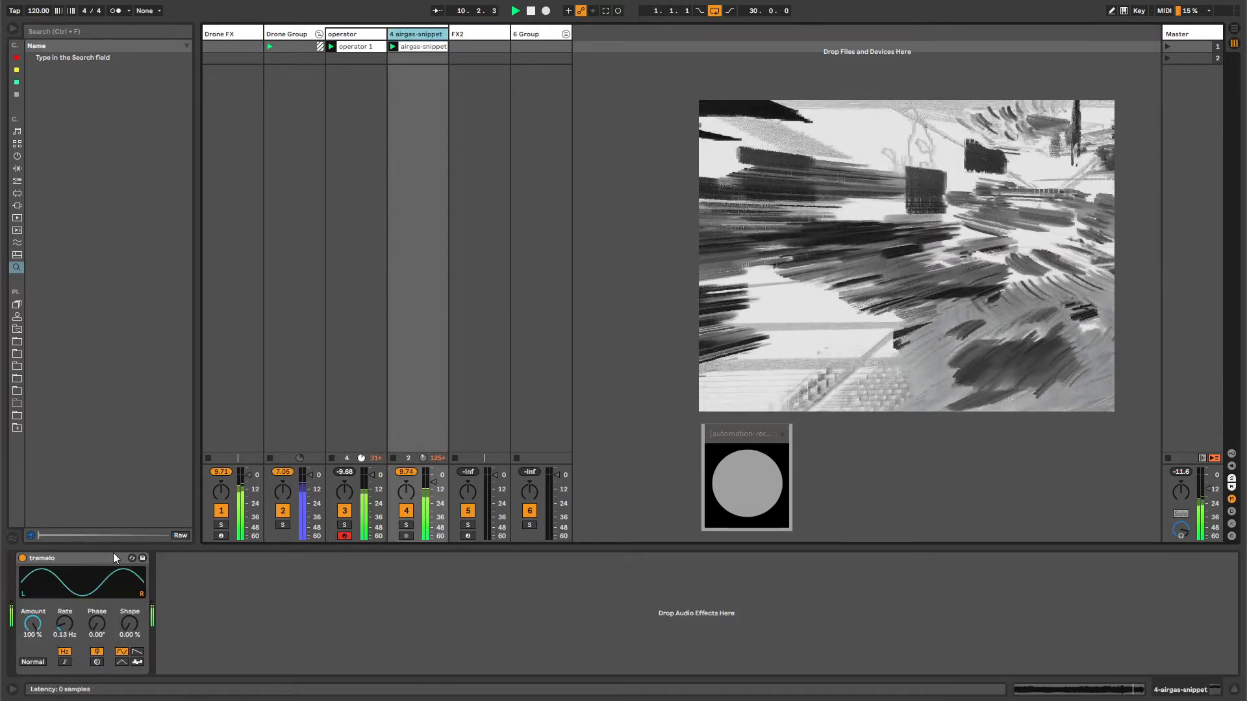
{"action": "left_click", "coordinate": [380, 35]}
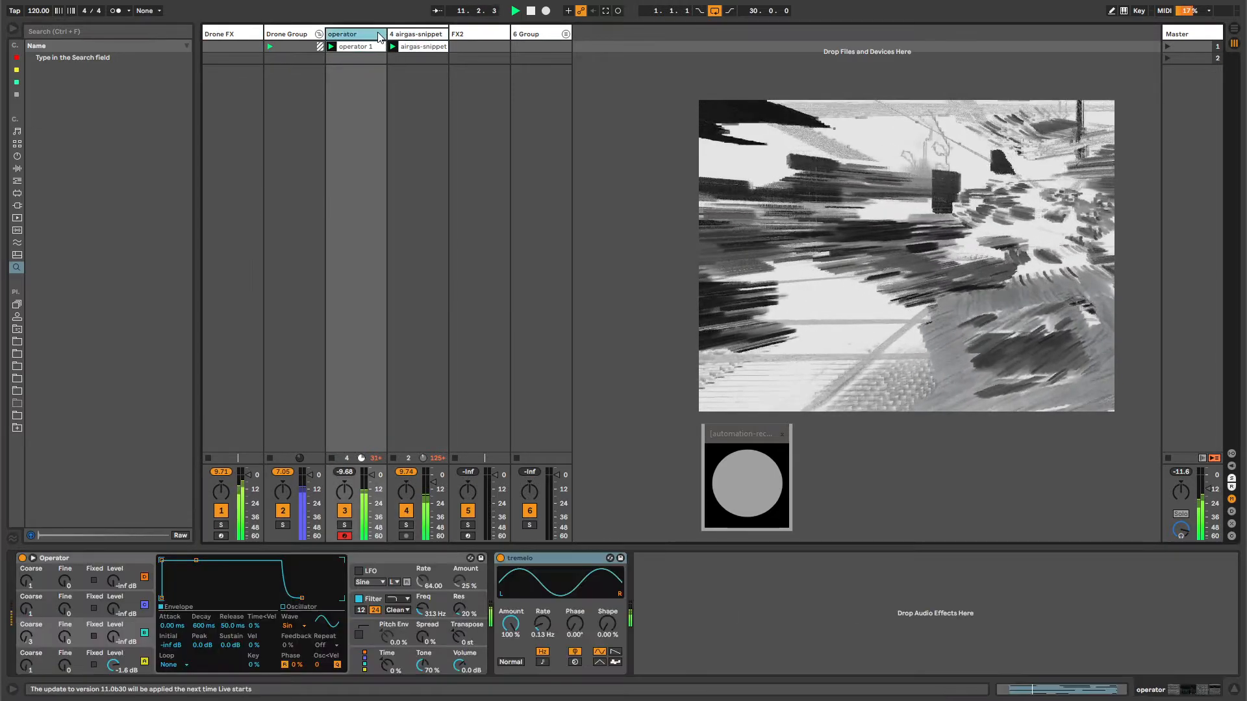
{"action": "mouse_move", "coordinate": [542, 625]}
{"action": "left_mouse_down"}
{"action": "mouse_move", "coordinate": [543, 600]}
{"action": "mouse_move", "coordinate": [542, 628]}
{"action": "mouse_move", "coordinate": [519, 650]}
{"action": "mouse_move", "coordinate": [519, 626]}
{"action": "left_mouse_up"}
{"action": "left_click", "coordinate": [543, 626]}
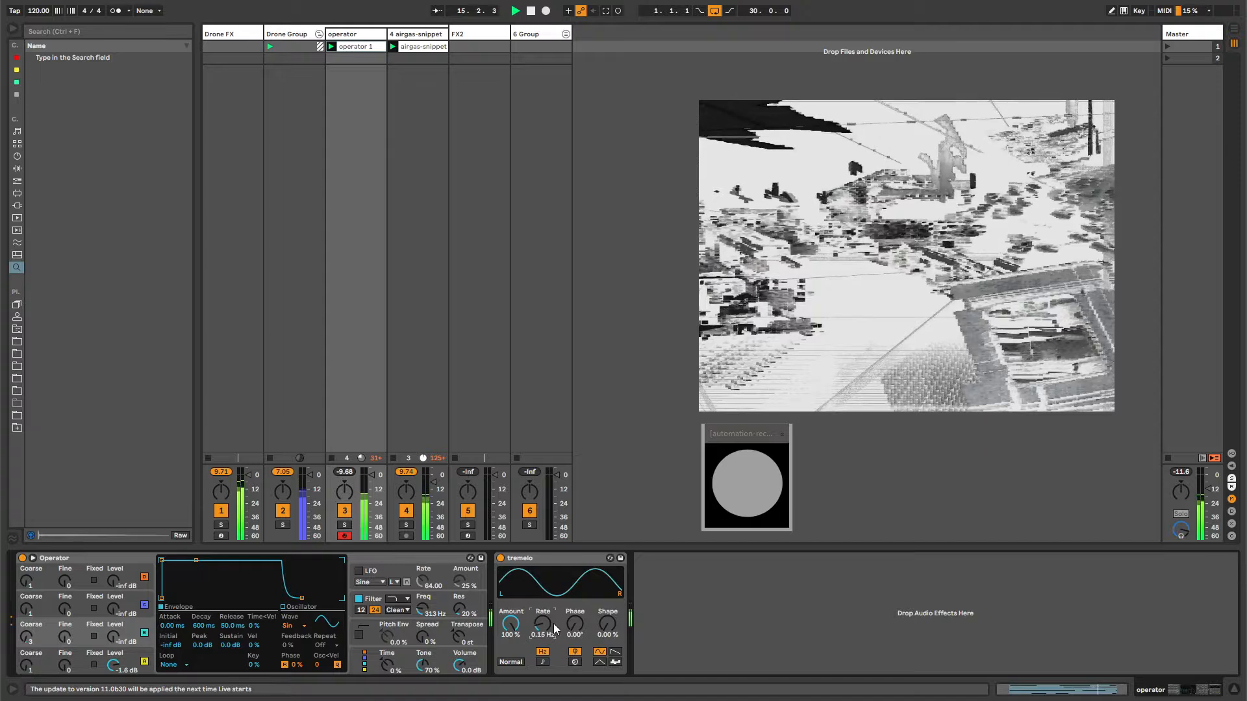
{"action": "left_click_drag", "start_coordinate": [554, 624], "coordinate": [535, 599]}
- Transpose the airgas-snippet clip up 1 st and switch its warp mode to Texture with Grain Size 263 and Flux about 88
{"action": "left_click", "coordinate": [422, 47]}
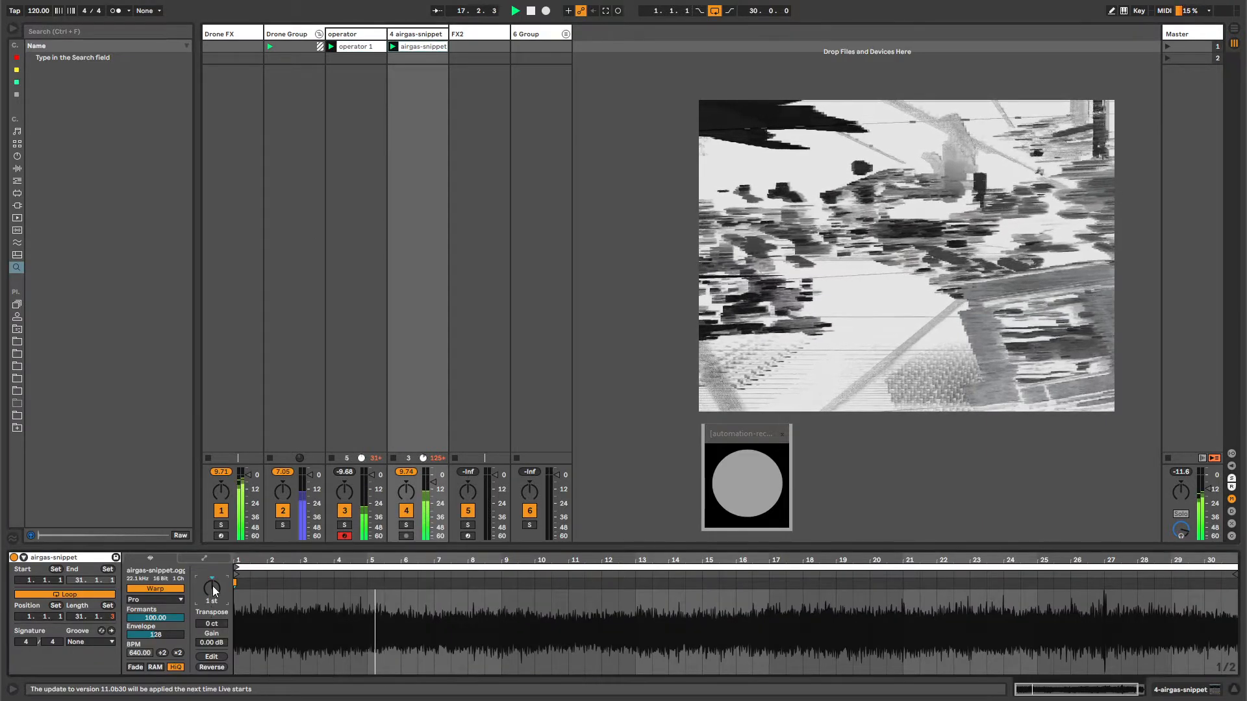
{"action": "left_click", "coordinate": [213, 587]}
{"action": "key", "text": "Up"}
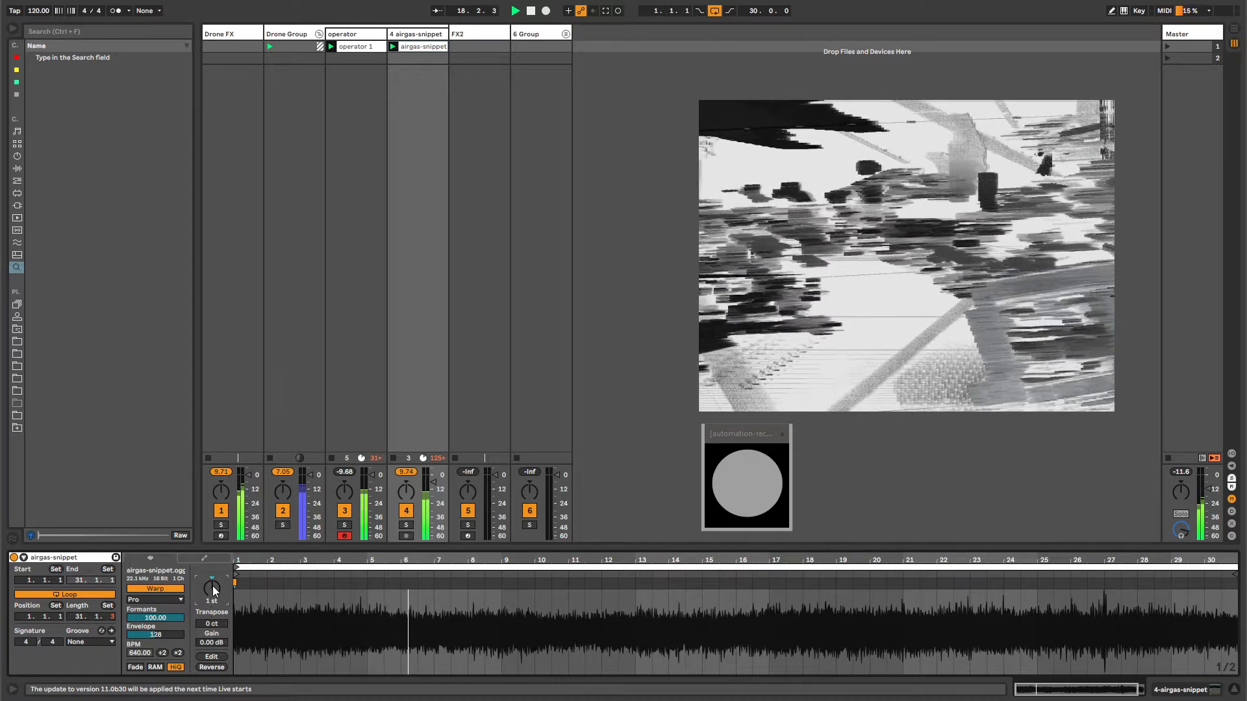
{"action": "left_click", "coordinate": [150, 598]}
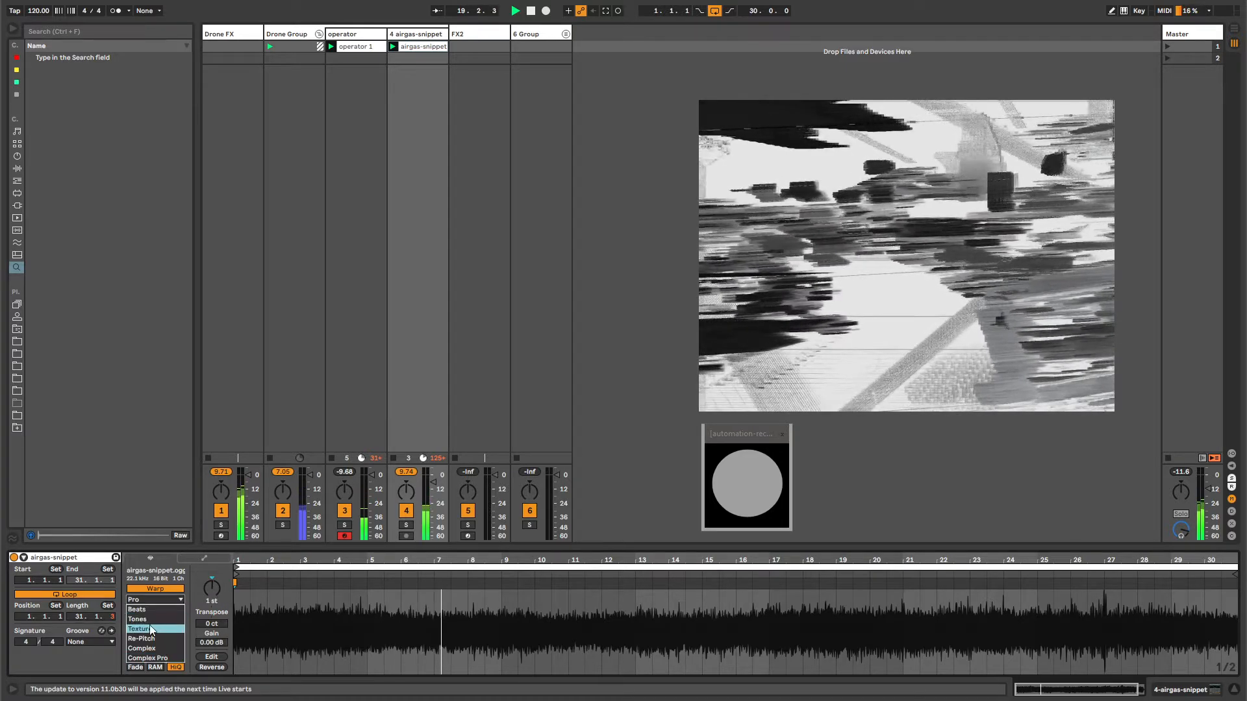
{"action": "left_click", "coordinate": [149, 628]}
{"action": "left_click_drag", "start_coordinate": [153, 638], "coordinate": [154, 614]}
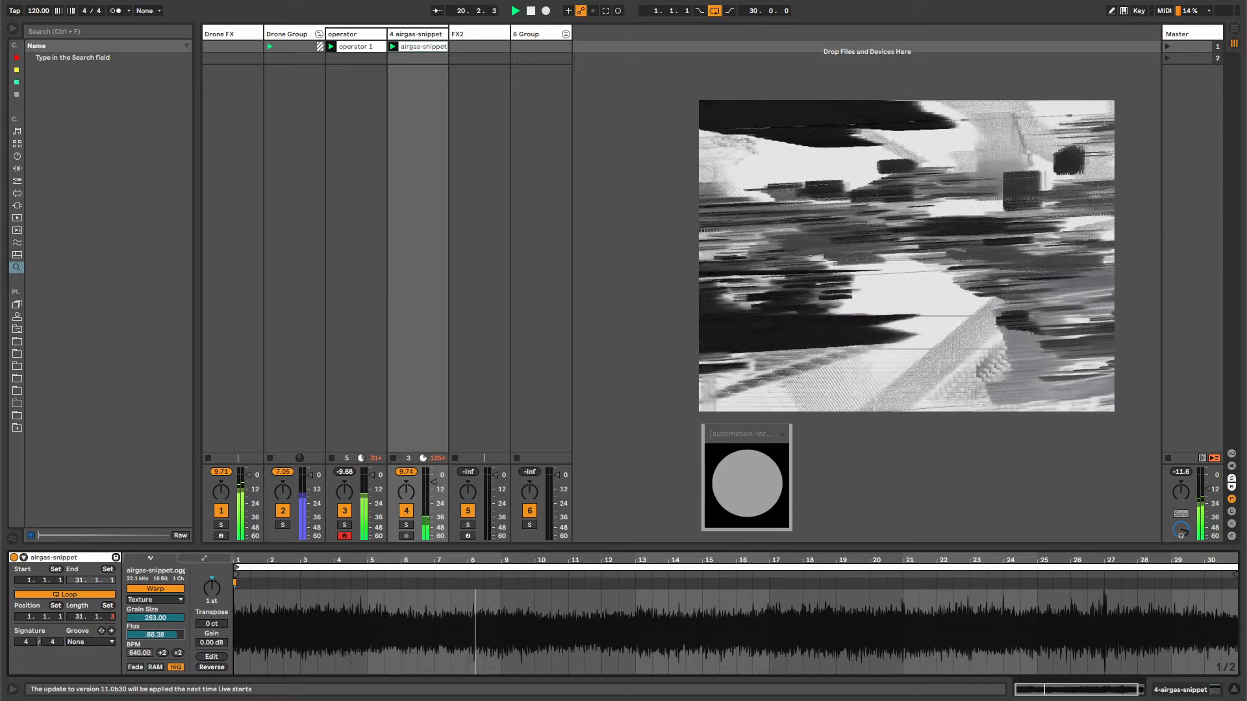
- Add an EQ Eight after the tremelo device on the airgas-snippet track
{"action": "left_click", "coordinate": [409, 35]}
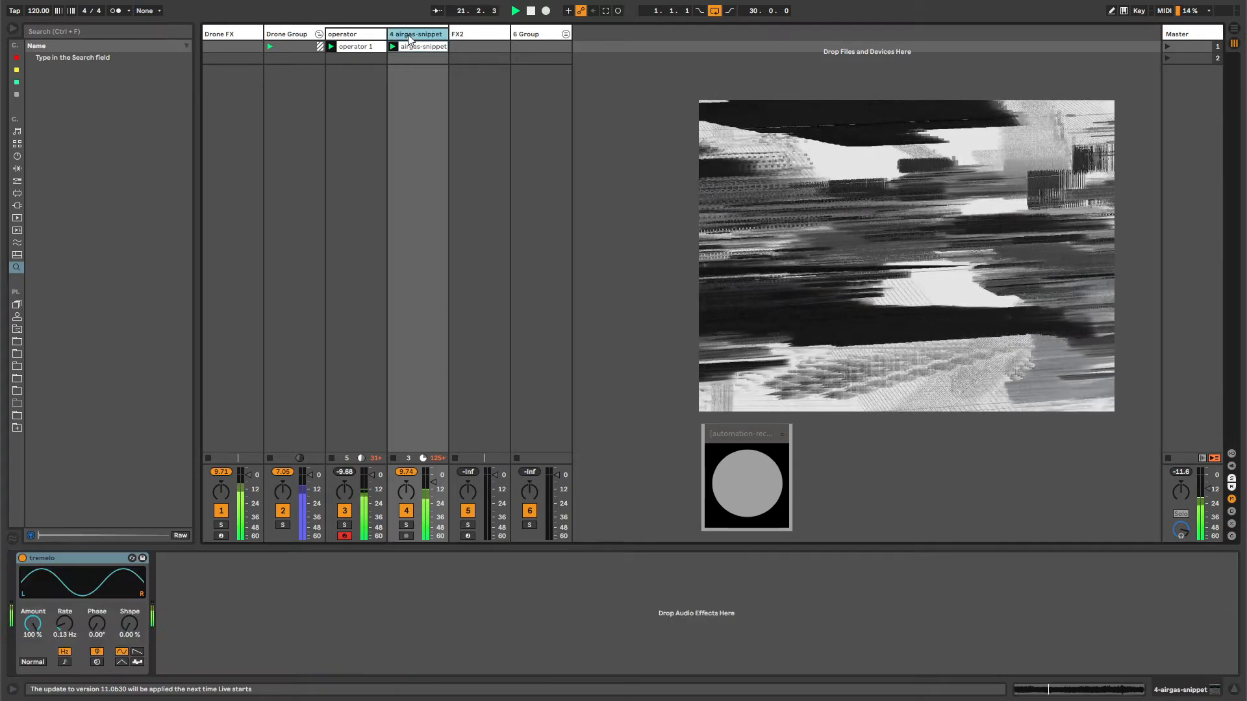
{"action": "left_click", "coordinate": [17, 156]}
{"action": "key", "text": "ctrl+f"}
{"action": "type", "text": "eq"}
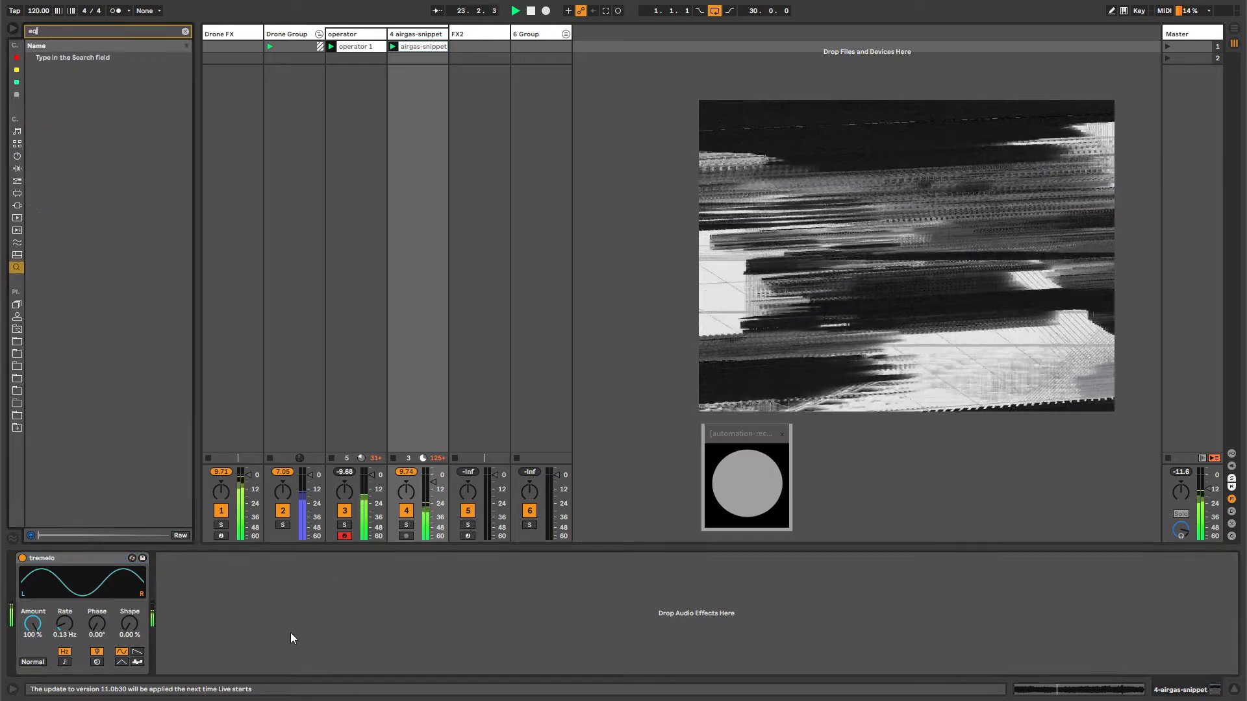
{"action": "key", "text": "Return"}
{"action": "key", "text": "Escape"}
- Enable band 8 of the airgas-snippet track's EQ Eight as a high shelf at 1.56 kHz with -6.82 dB gain
{"action": "left_click", "coordinate": [414, 659]}
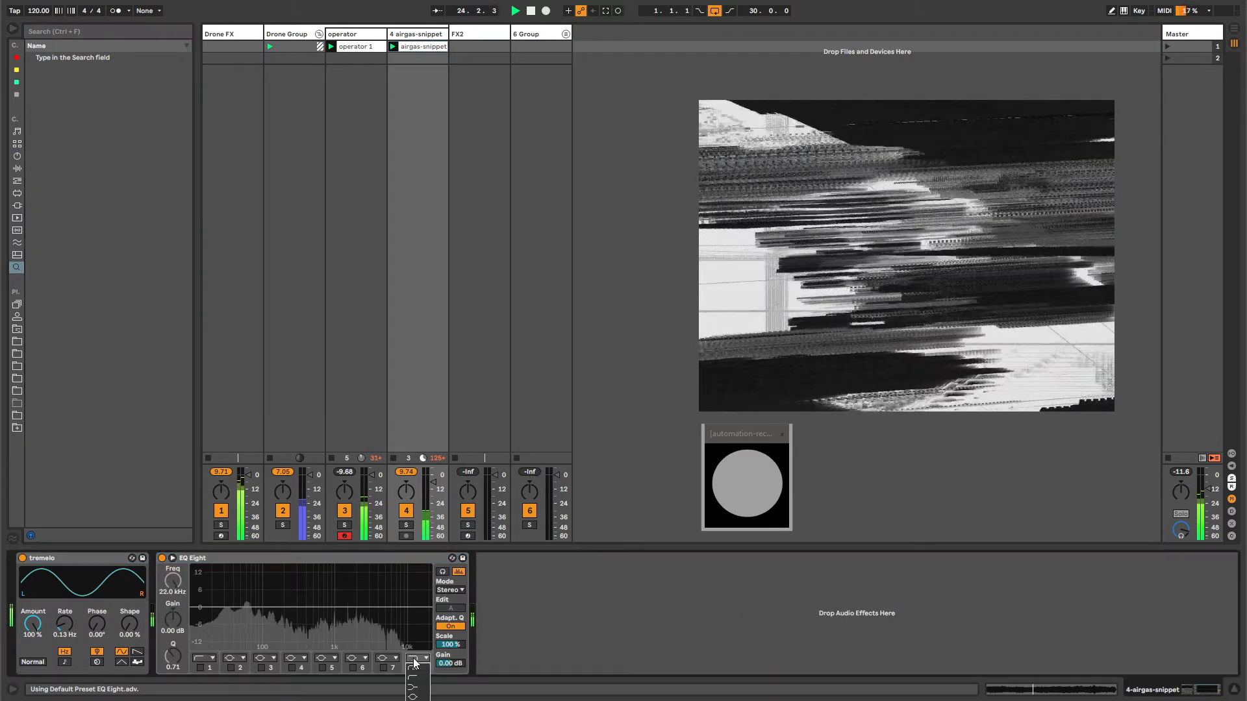
{"action": "left_click", "coordinate": [414, 699]}
{"action": "left_click", "coordinate": [414, 668]}
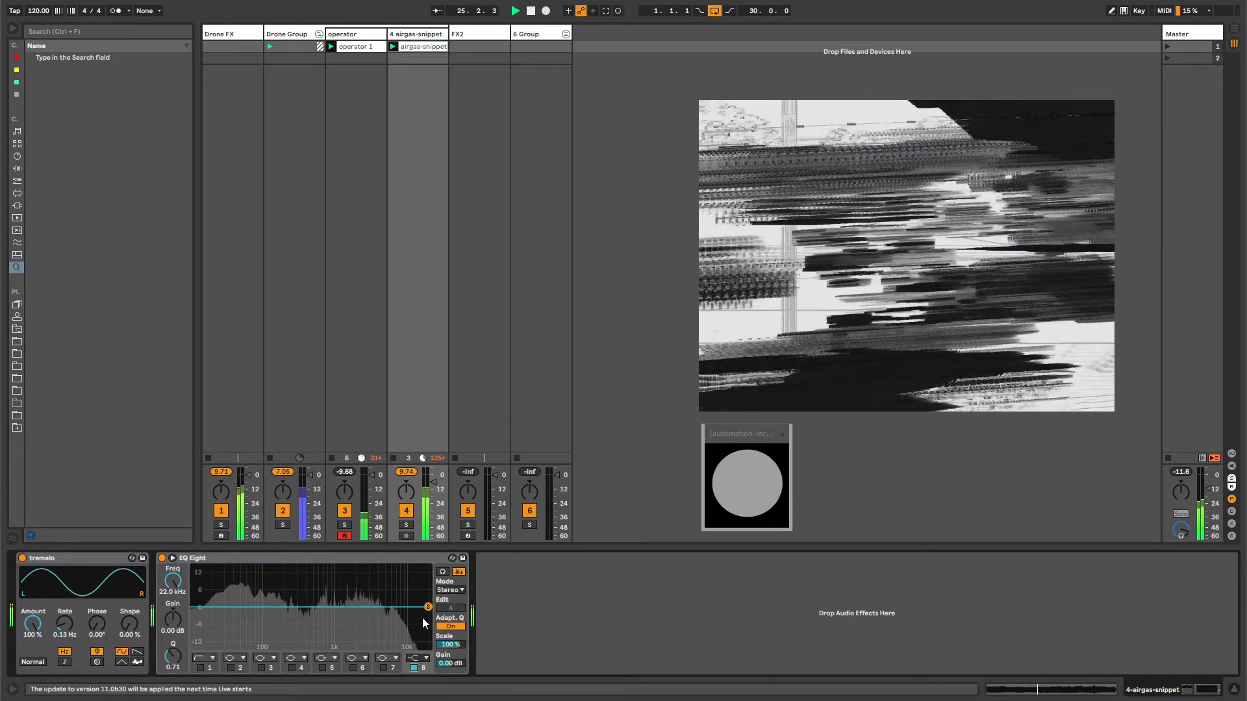
{"action": "left_click_drag", "start_coordinate": [428, 607], "coordinate": [347, 625]}
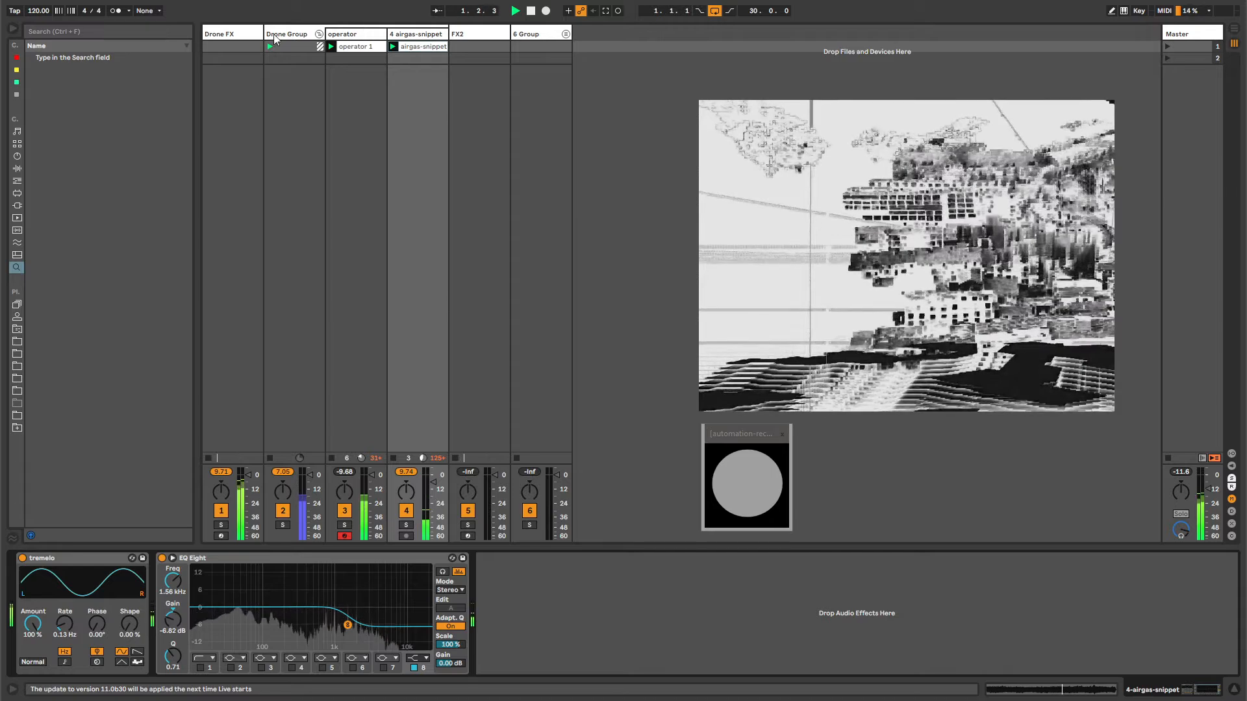
{"action": "left_click", "coordinate": [293, 34]}
{"action": "left_click", "coordinate": [357, 34]}
{"action": "left_click", "coordinate": [414, 35]}
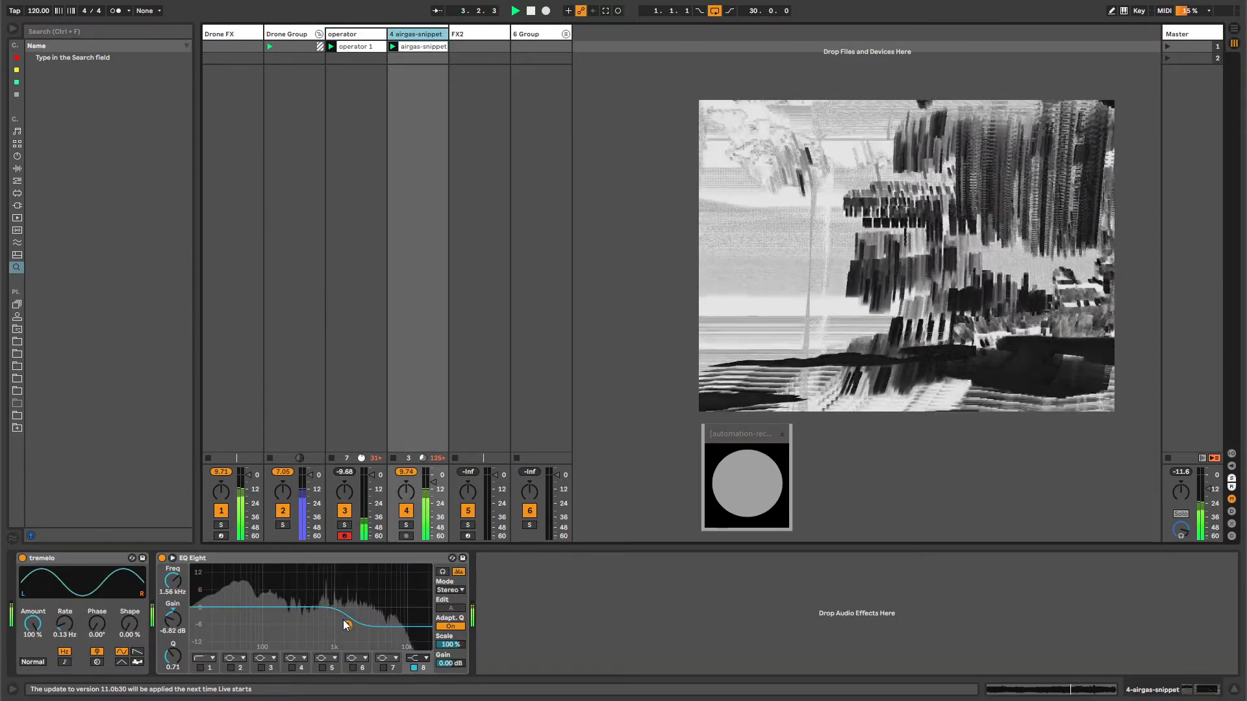
- Adjust band 8 of the airgas-snippet track's EQ Eight to about 1.07 kHz, -7.56 dB gain and a Q of 0.96
{"action": "left_click_drag", "start_coordinate": [346, 624], "coordinate": [344, 627]}
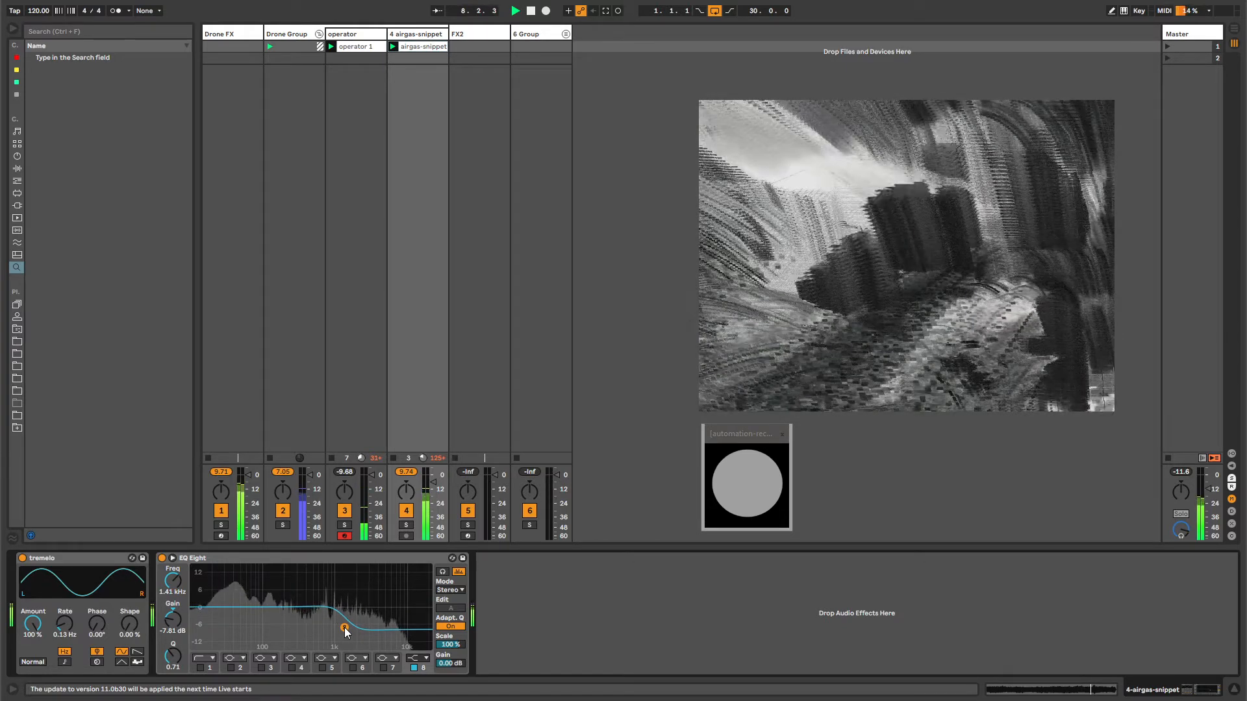
{"action": "left_click_drag", "start_coordinate": [345, 628], "coordinate": [337, 627]}
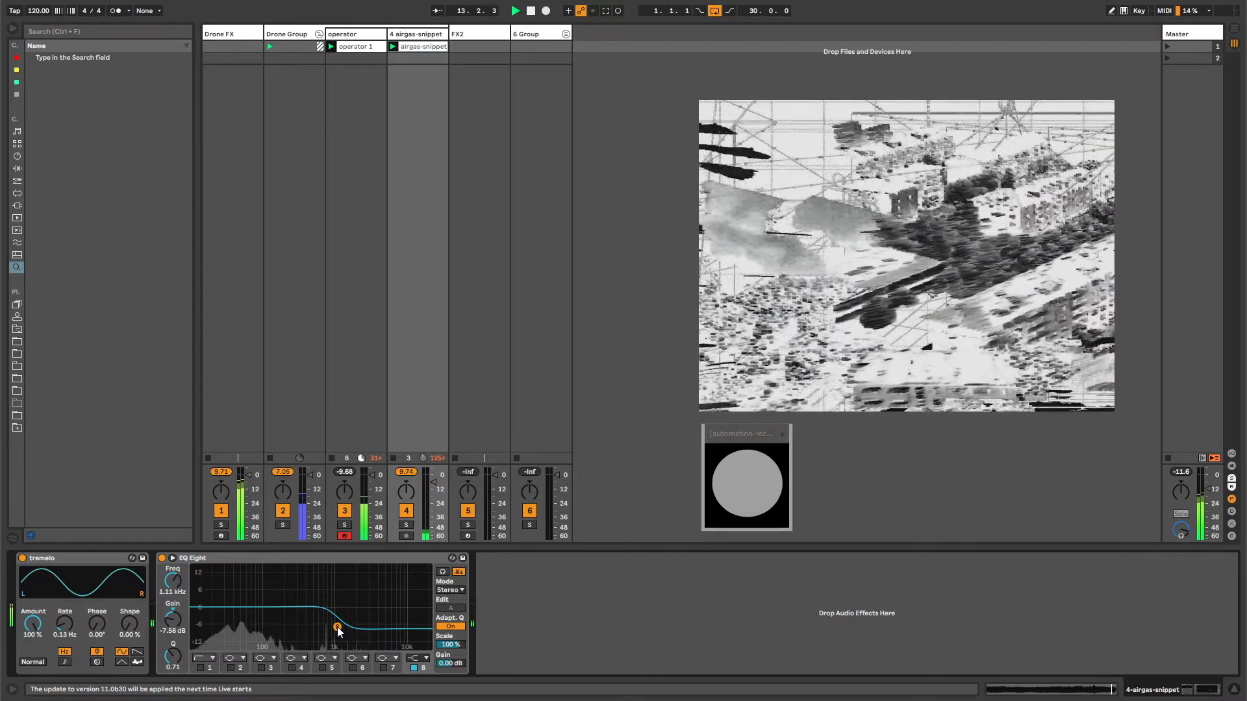
{"action": "left_click_drag", "start_coordinate": [337, 627], "coordinate": [338, 628]}
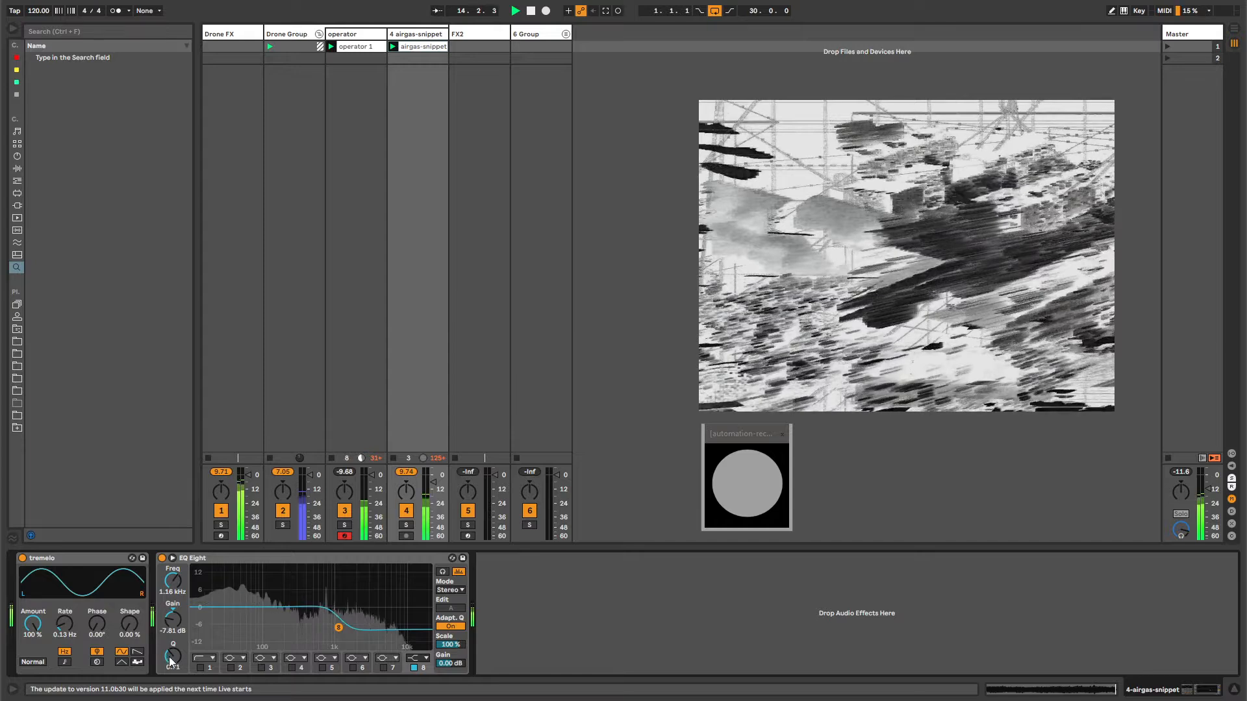
{"action": "left_click_drag", "start_coordinate": [170, 657], "coordinate": [170, 651]}
{"action": "left_click_drag", "start_coordinate": [338, 628], "coordinate": [336, 627]}
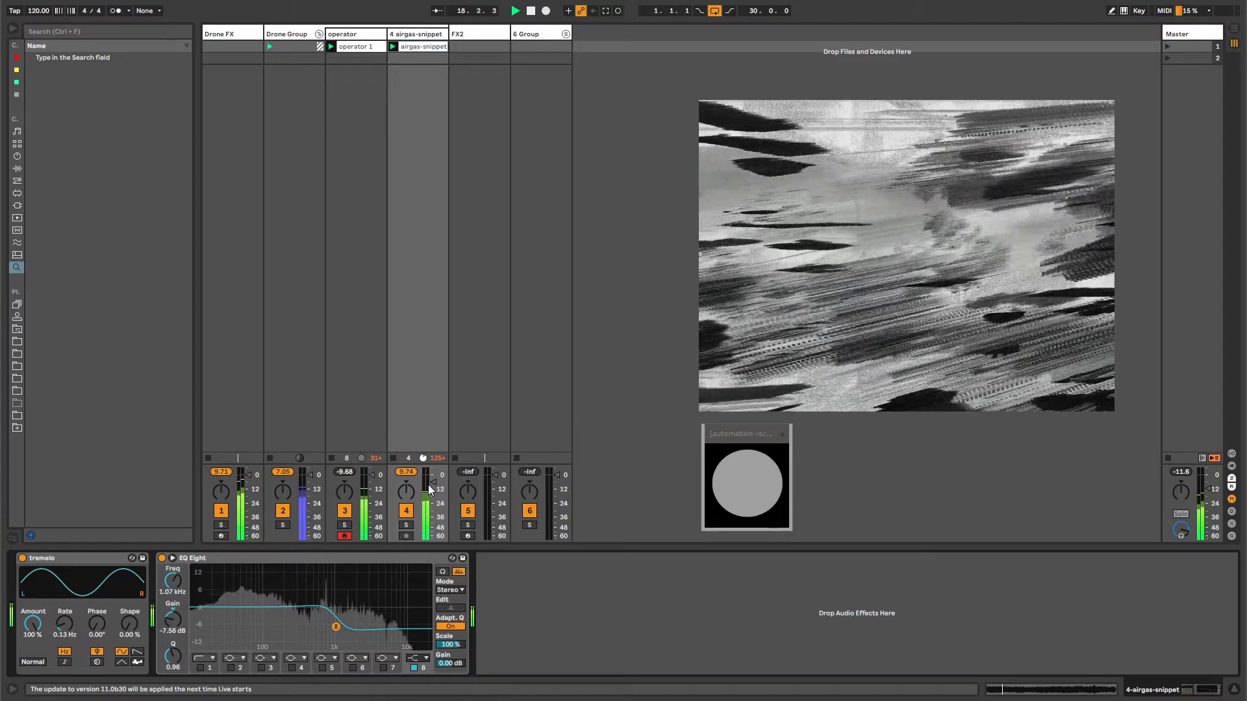
- Unfold the 6 Group track to show the operator track inside it
{"action": "left_click", "coordinate": [468, 33]}
{"action": "left_click", "coordinate": [525, 36]}
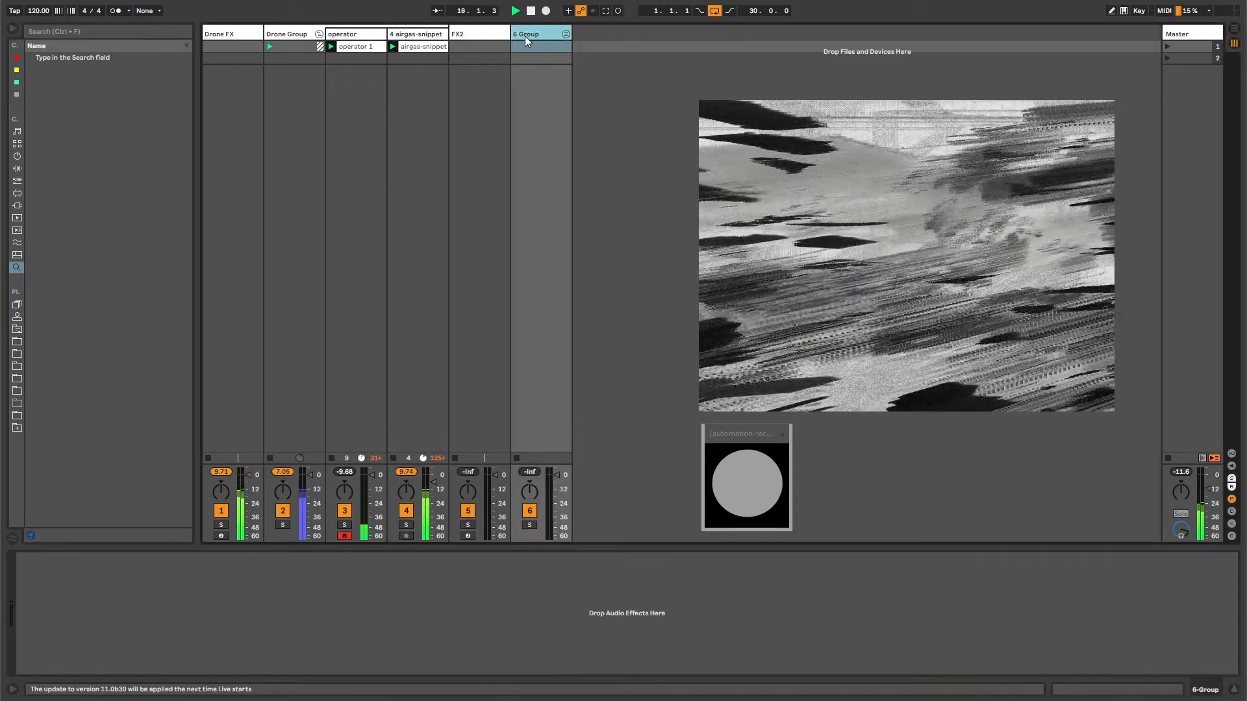
{"action": "left_click", "coordinate": [565, 34]}
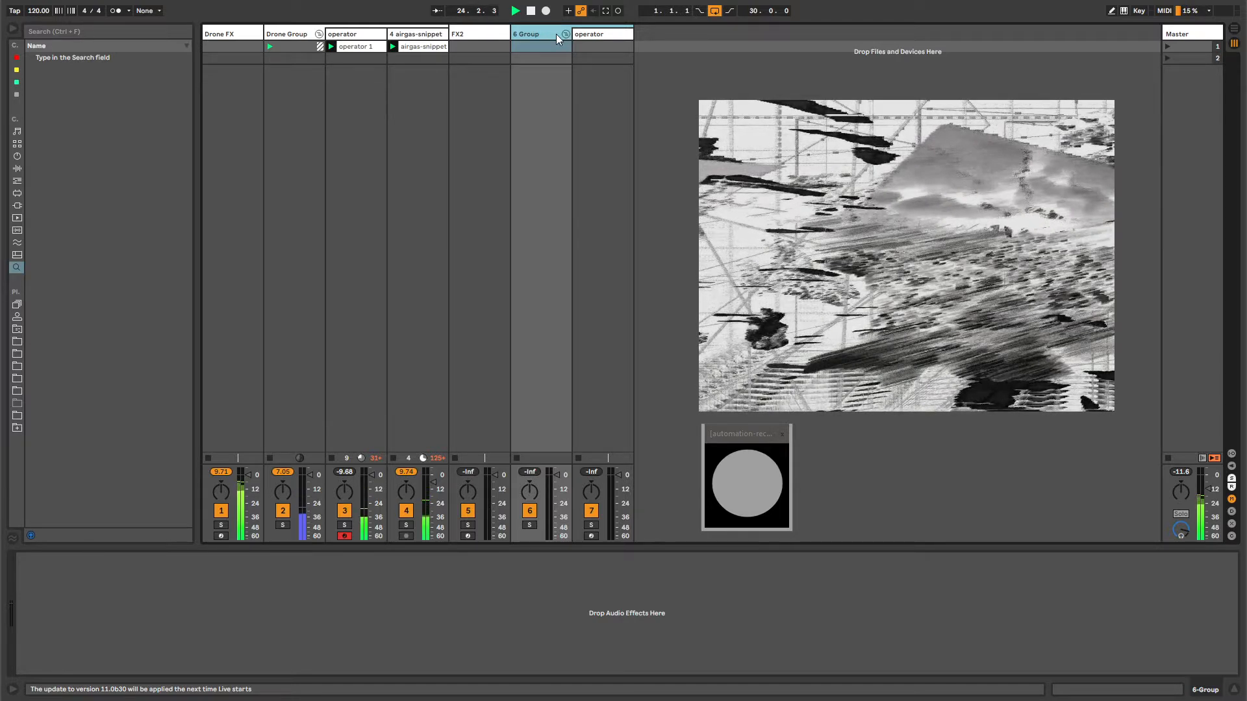
{"action": "left_click", "coordinate": [489, 34]}
{"action": "left_click", "coordinate": [532, 35]}
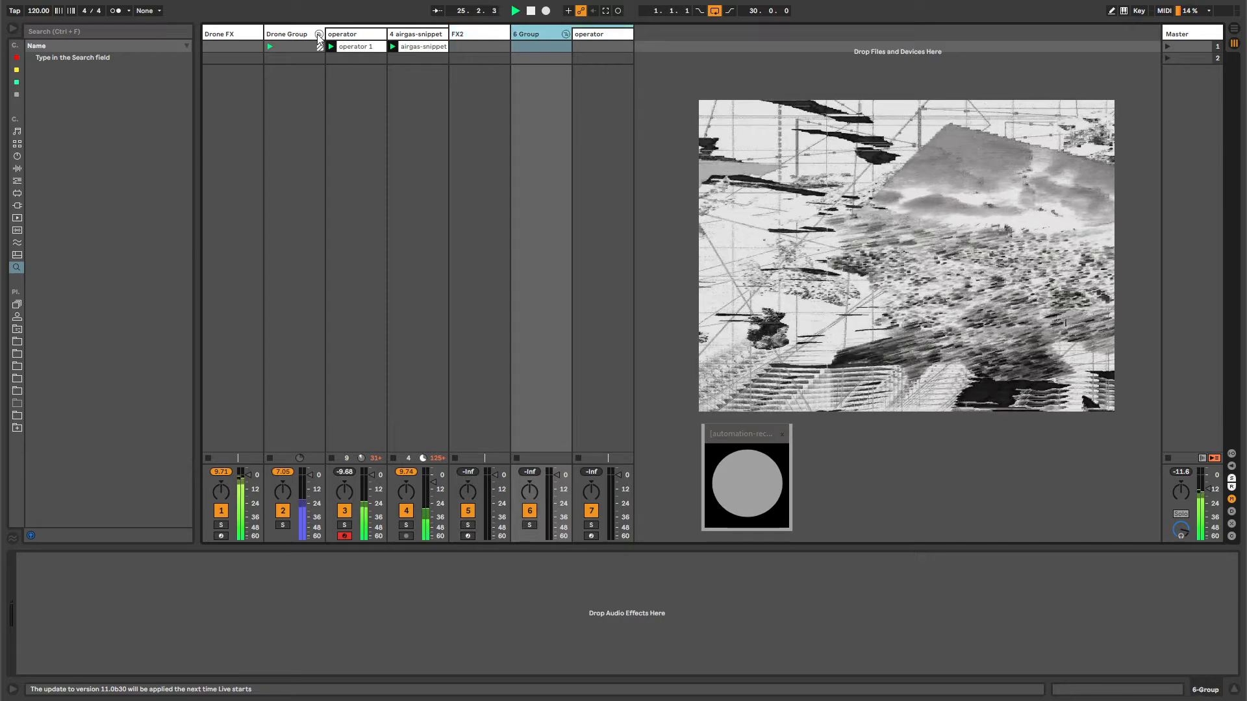
- Fold the Drone Group and select the FX2 track
{"action": "left_click", "coordinate": [289, 34]}
{"action": "key", "text": "Right"}
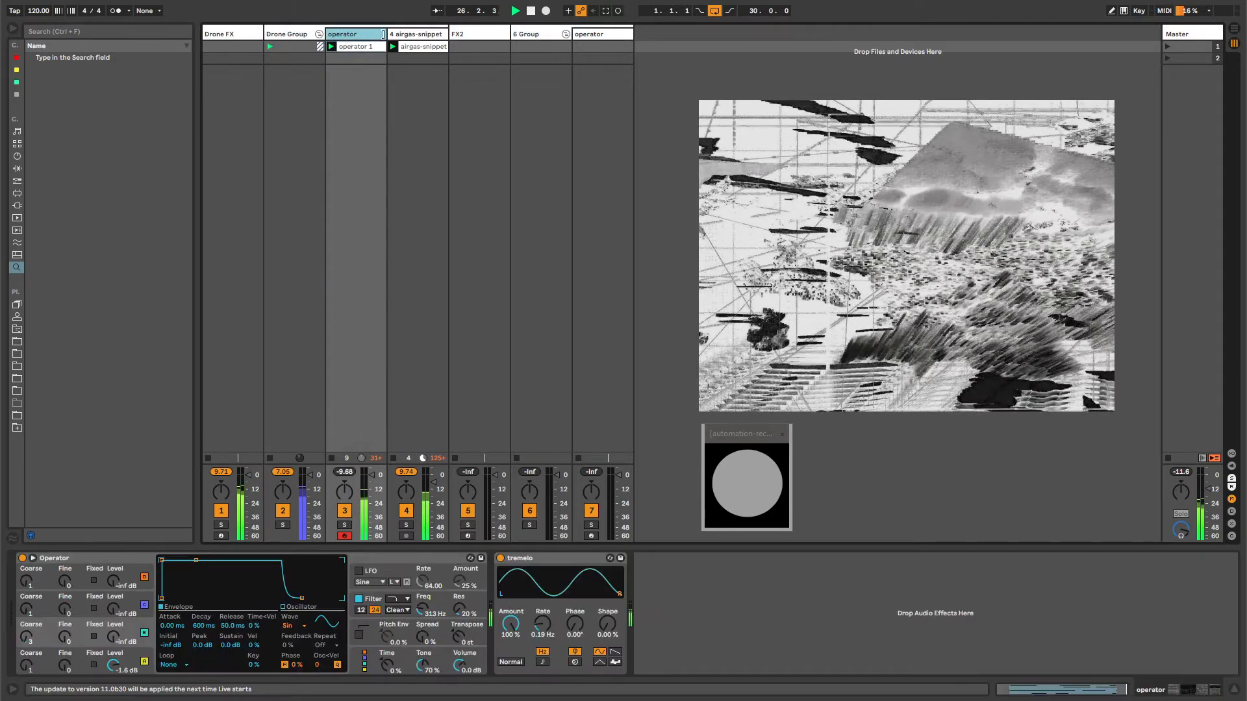
{"action": "key", "text": "Right"}
{"action": "left_click", "coordinate": [319, 35]}
{"action": "left_click", "coordinate": [355, 35]}
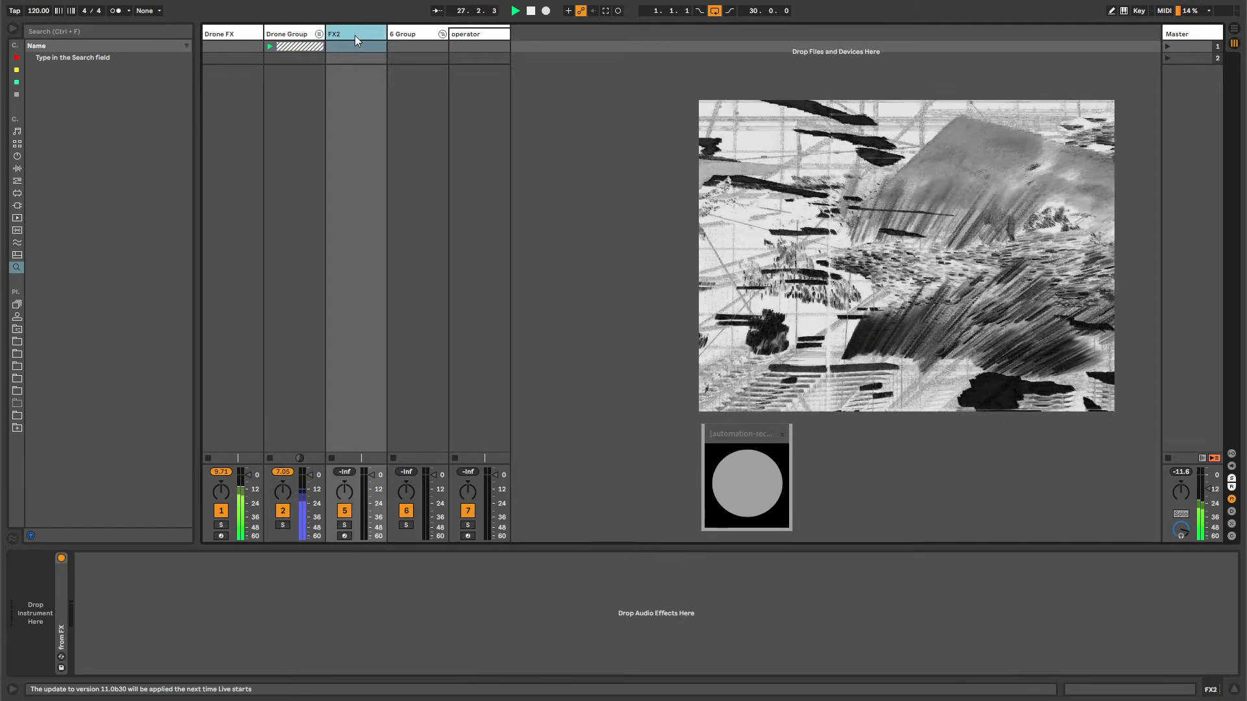
- Expand the -for future sketches folder in the browser and widen the browser so the full file names can be read
{"action": "left_click", "coordinate": [20, 329]}
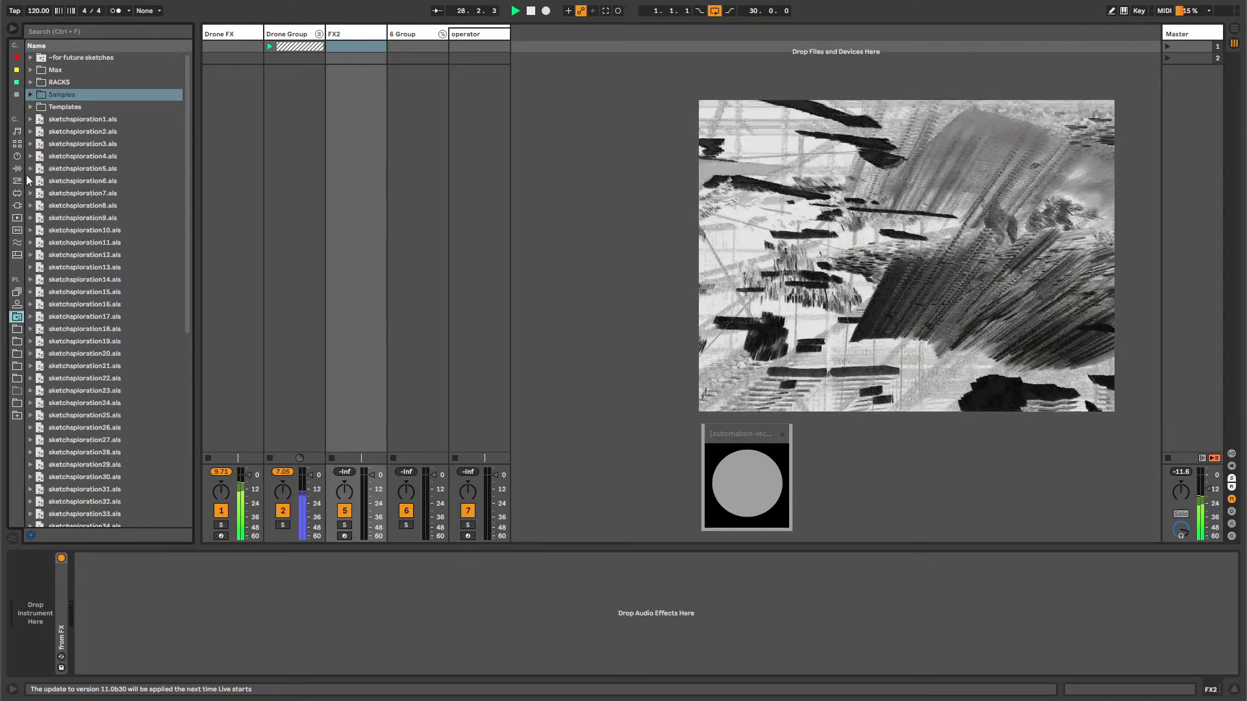
{"action": "left_click", "coordinate": [30, 56]}
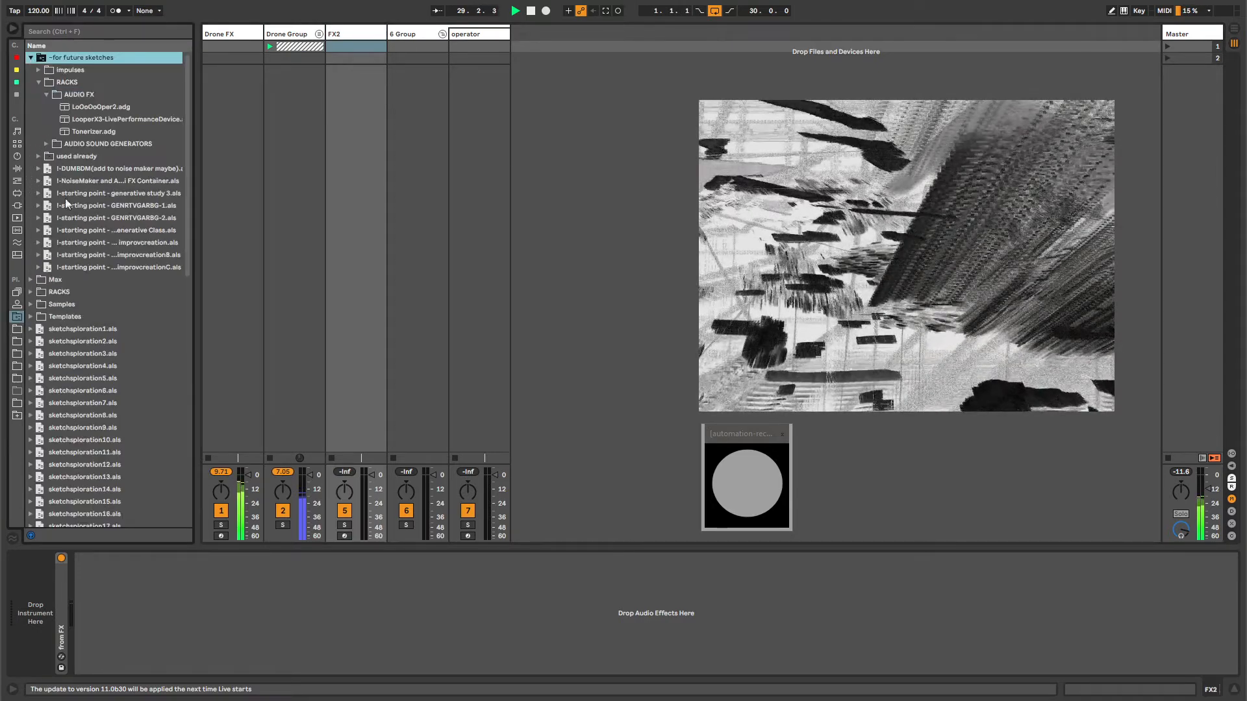
{"action": "left_click_drag", "start_coordinate": [267, 203], "coordinate": [278, 201]}
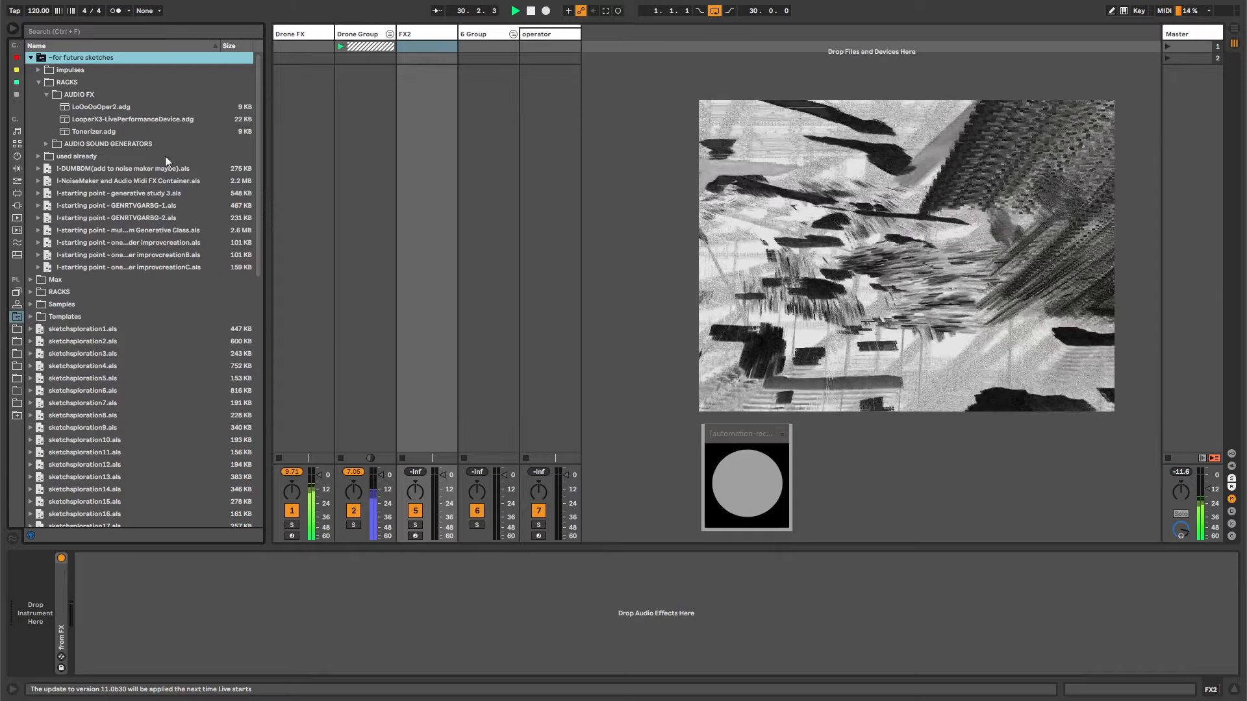
{"action": "left_click_drag", "start_coordinate": [267, 125], "coordinate": [314, 126]}
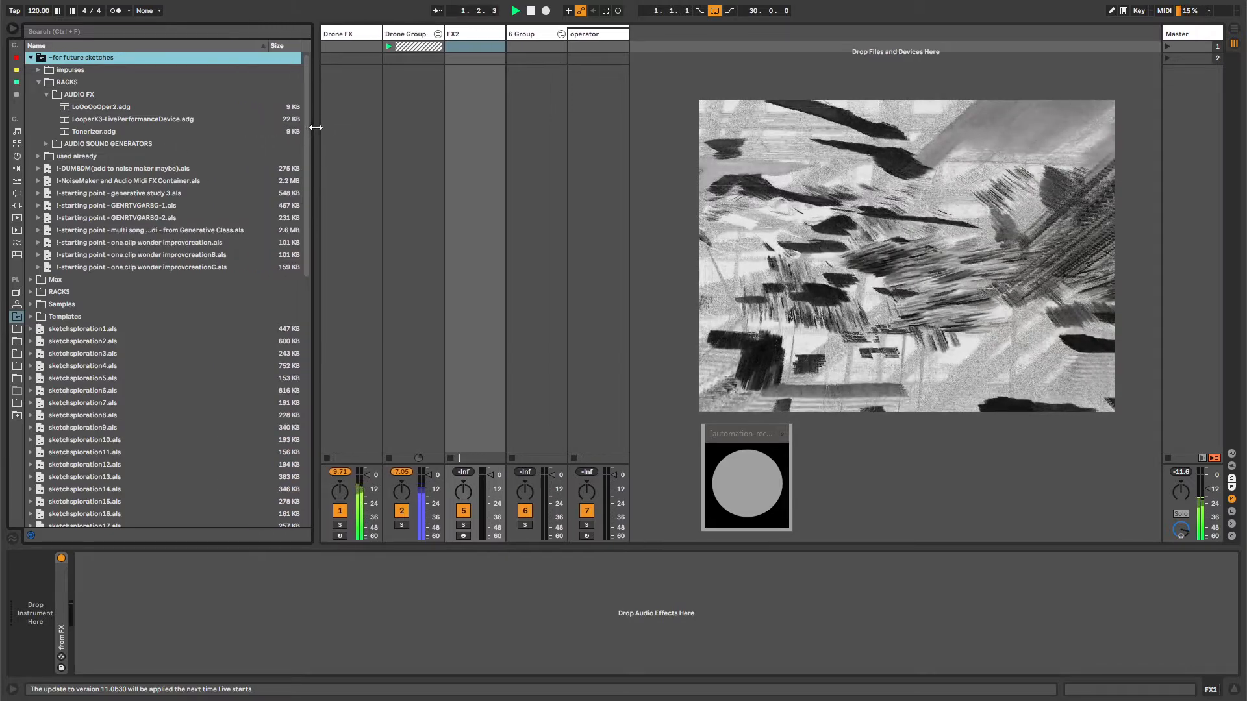
- Add the set !-starting point - one clip wonder improvcreationC.als to the session as a new track after the last operator track
{"action": "left_click", "coordinate": [126, 241]}
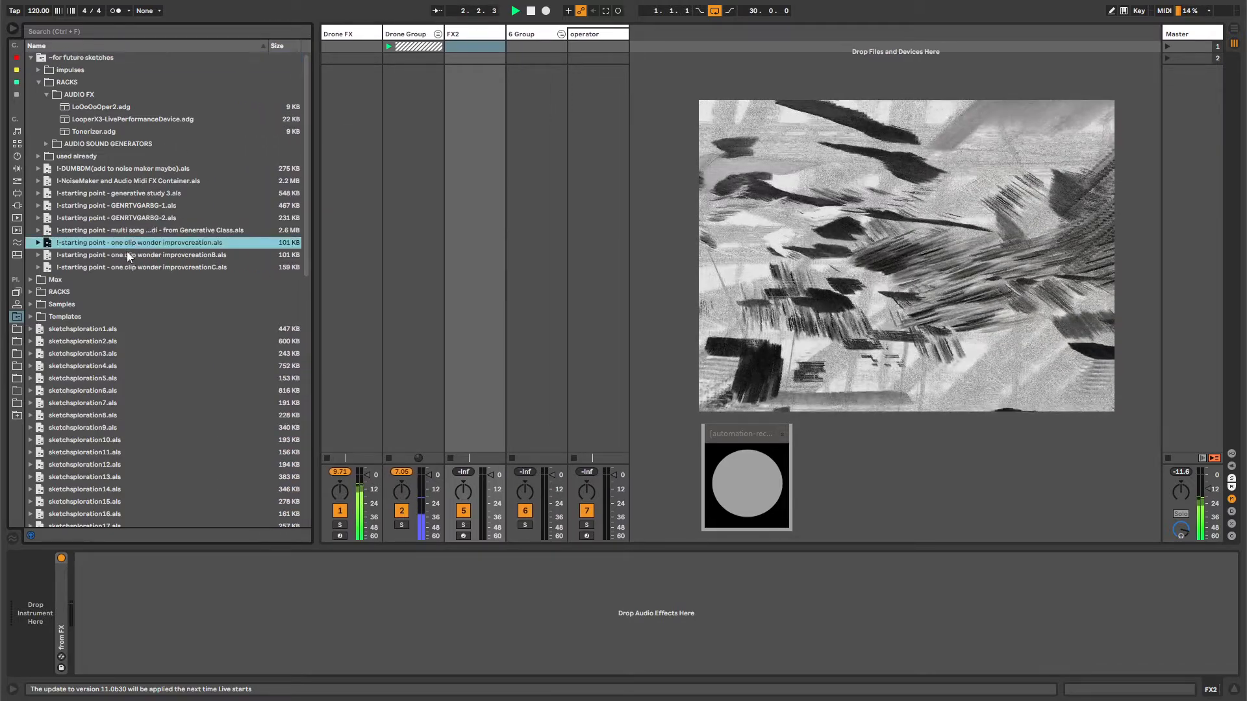
{"action": "left_click", "coordinate": [127, 253]}
{"action": "left_click", "coordinate": [128, 265]}
{"action": "left_click", "coordinate": [130, 244]}
{"action": "left_click", "coordinate": [130, 254]}
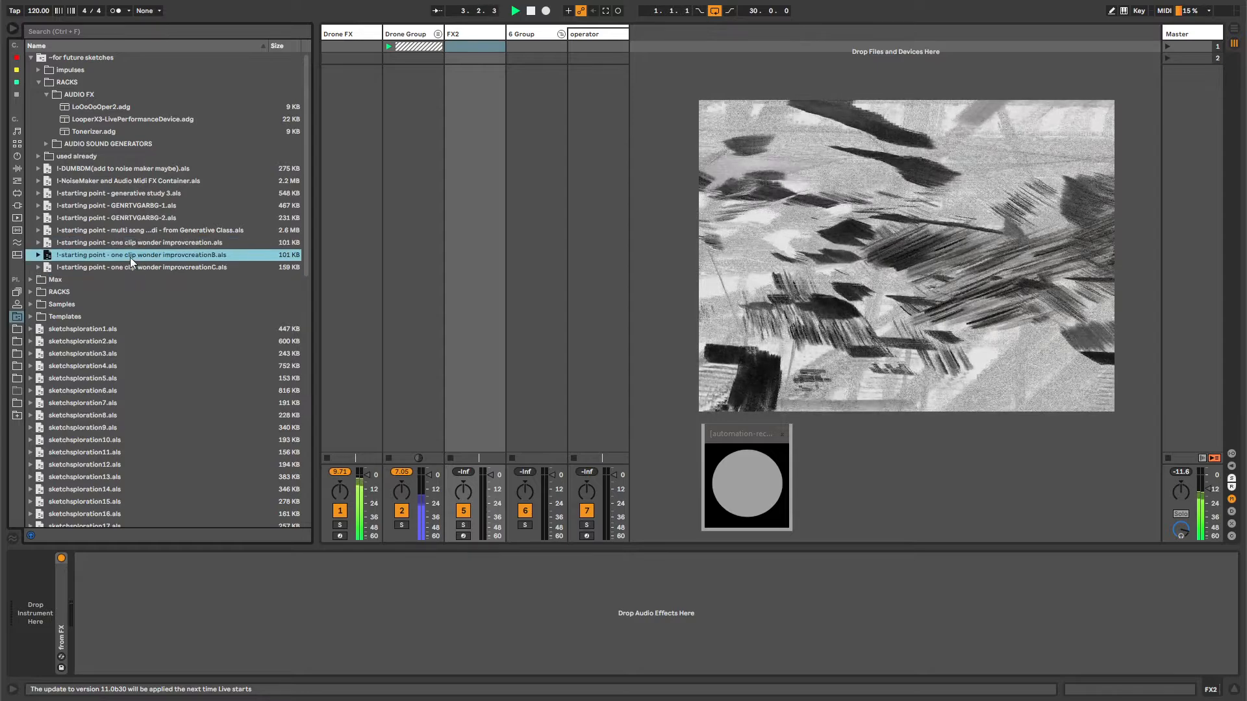
{"action": "left_click", "coordinate": [133, 267]}
{"action": "left_click", "coordinate": [135, 243]}
{"action": "left_click", "coordinate": [135, 256]}
{"action": "left_click", "coordinate": [135, 264]}
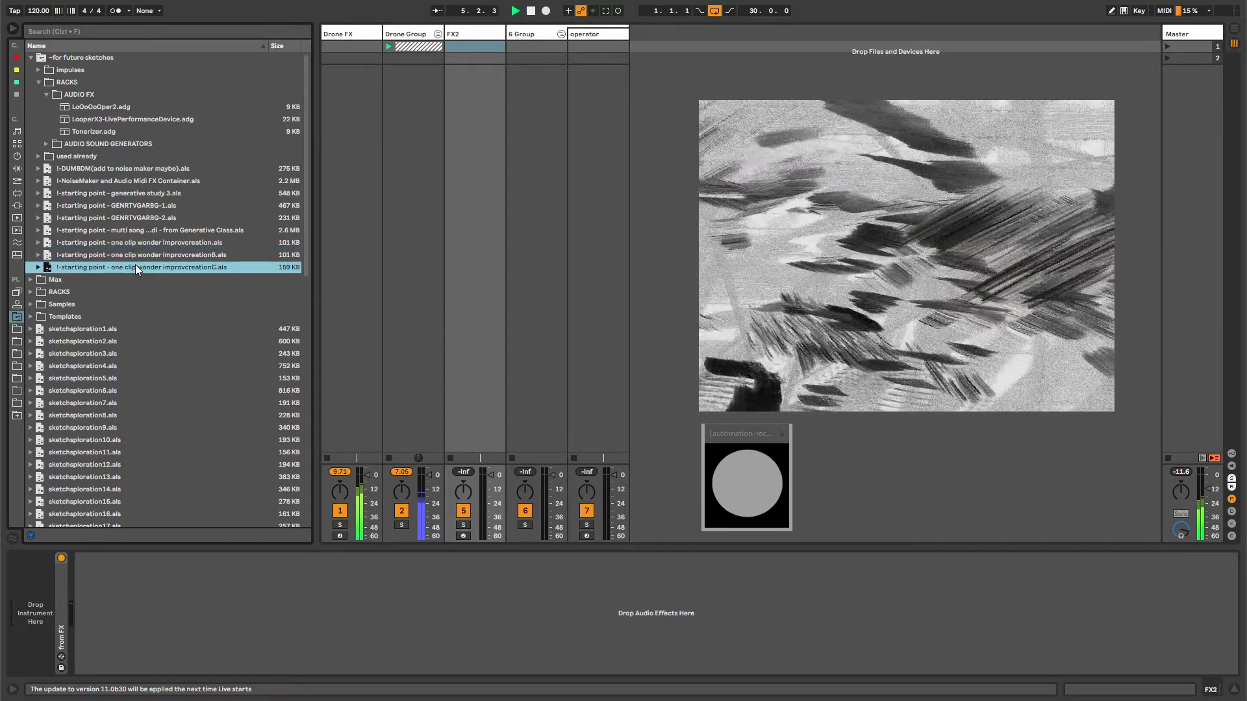
{"action": "left_click_drag", "start_coordinate": [126, 267], "coordinate": [651, 42]}
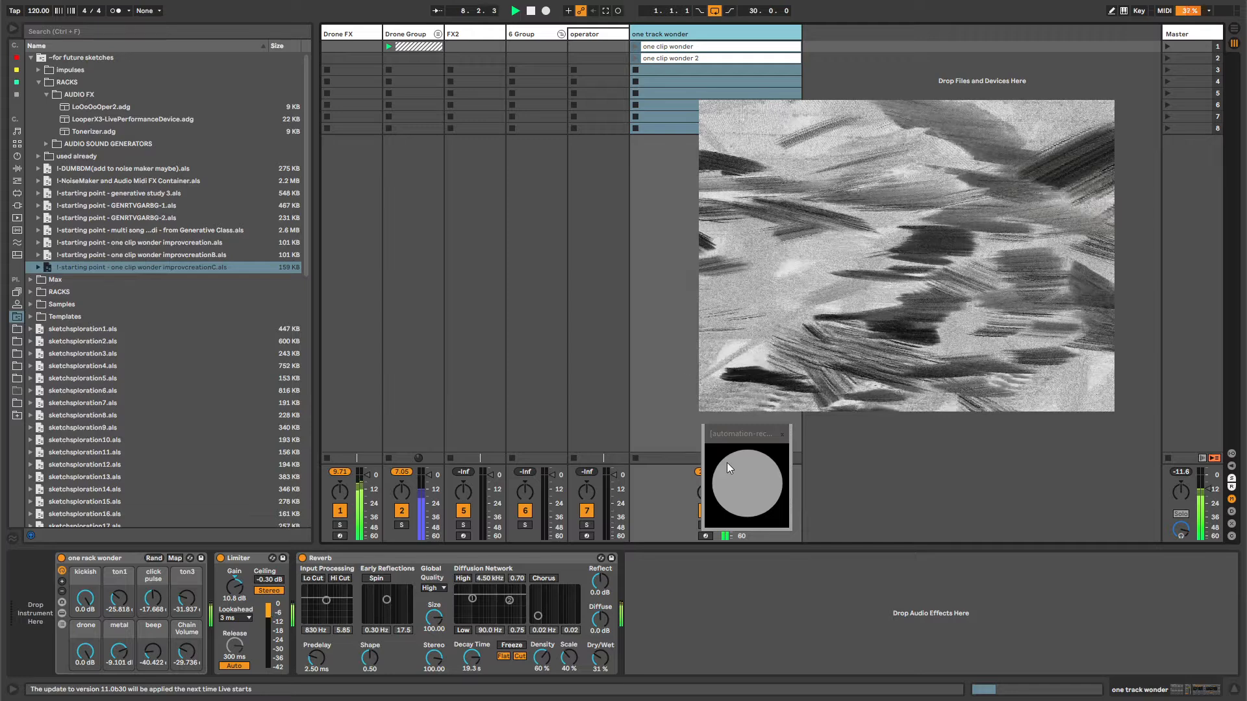
- Move the automation-recorder window away from the one track wonder mixer strip and lower that track's volume
{"action": "left_click_drag", "start_coordinate": [734, 435], "coordinate": [891, 435]}
{"action": "left_click_drag", "start_coordinate": [733, 478], "coordinate": [733, 492]}
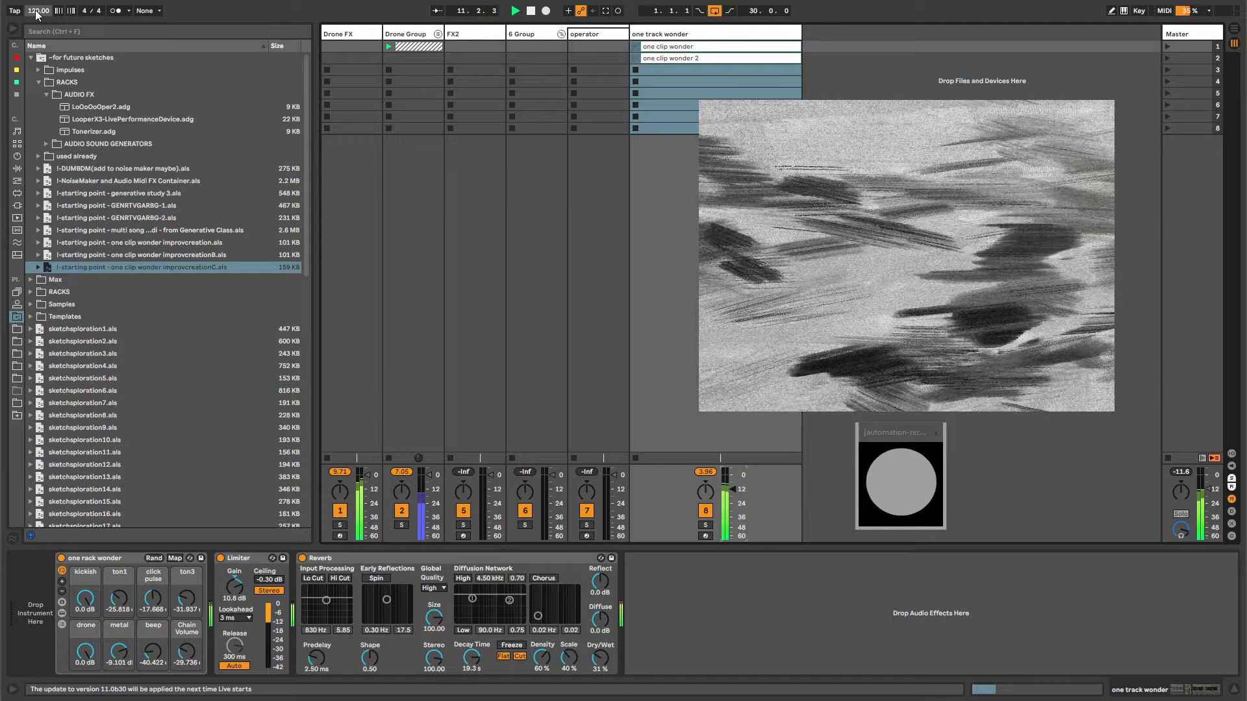
- Set the project tempo to 83 BPM
{"action": "left_click_drag", "start_coordinate": [38, 11], "coordinate": [38, 37]}
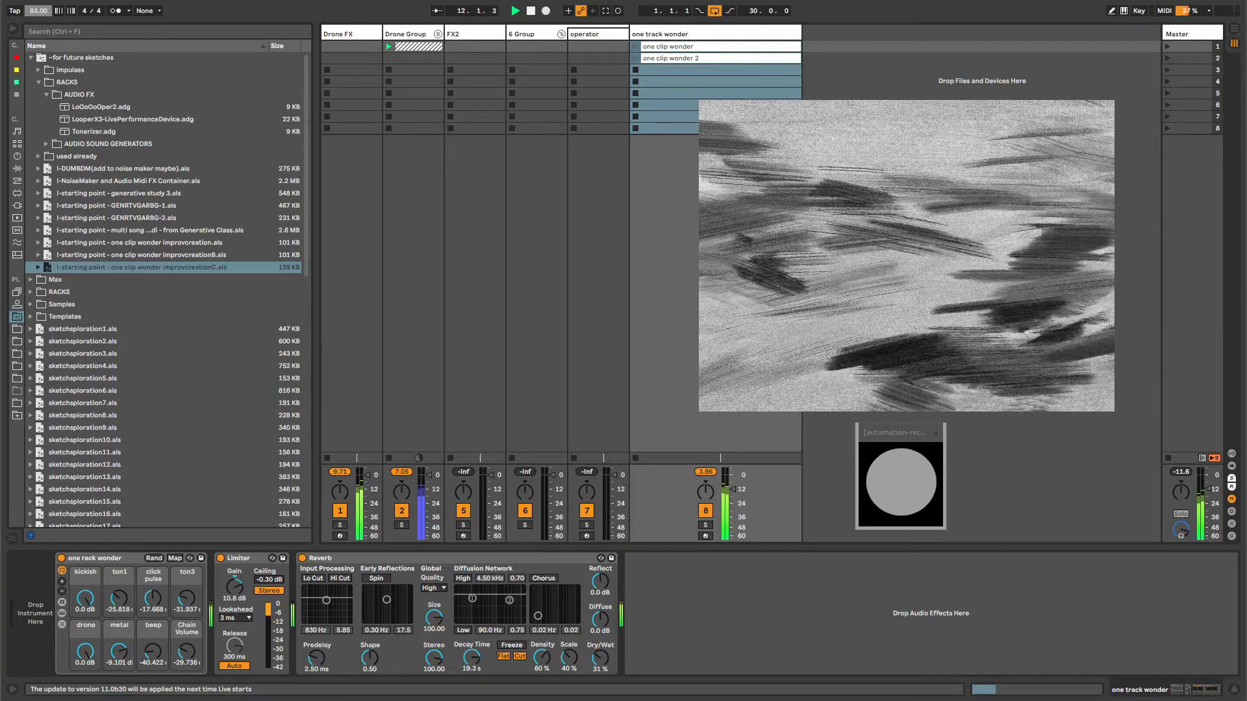
{"action": "left_click", "coordinate": [693, 59]}
{"action": "key", "text": "Down"}
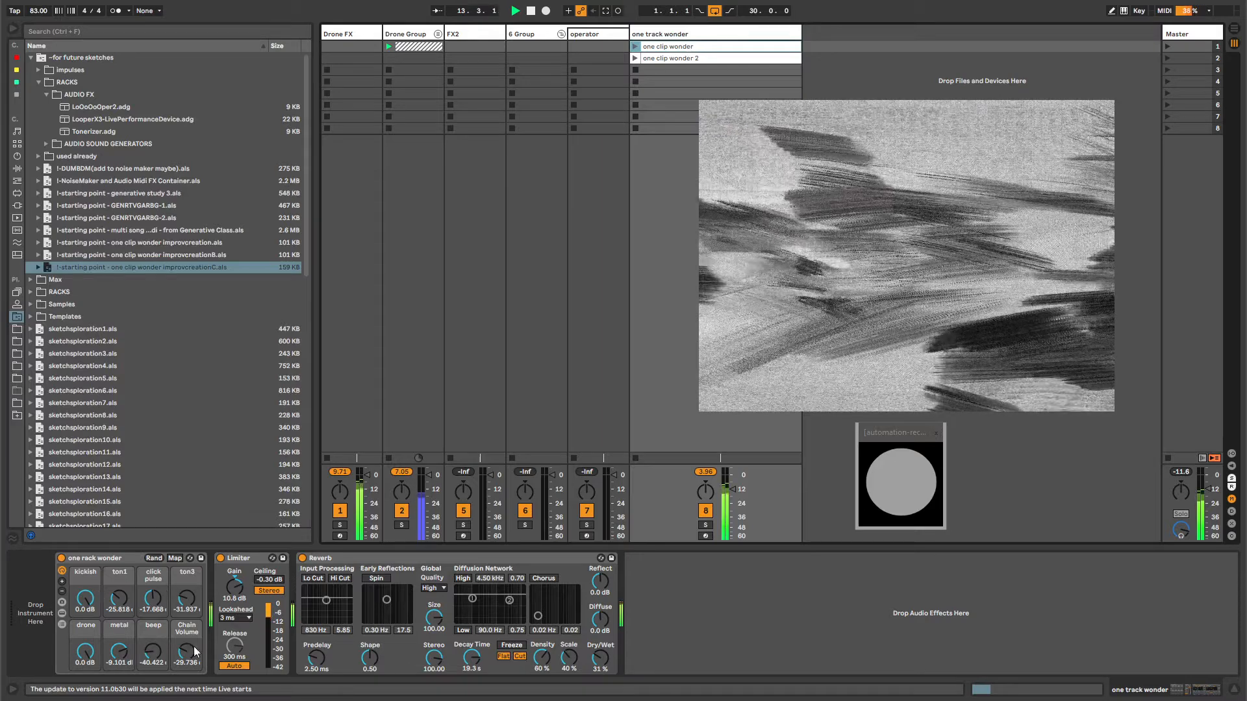
- Show the chain list of one rack wonder and examine the devices in each of its chains, from kickish to the last one
{"action": "left_click", "coordinate": [96, 561]}
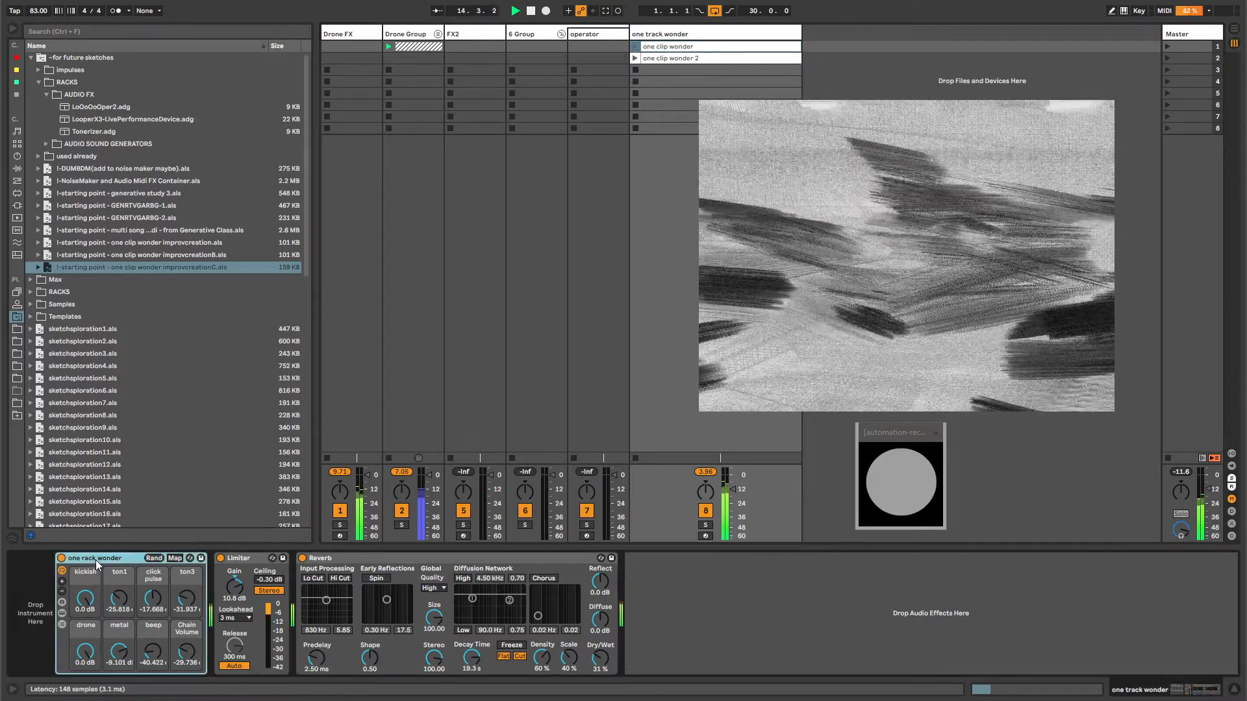
{"action": "left_click", "coordinate": [61, 623]}
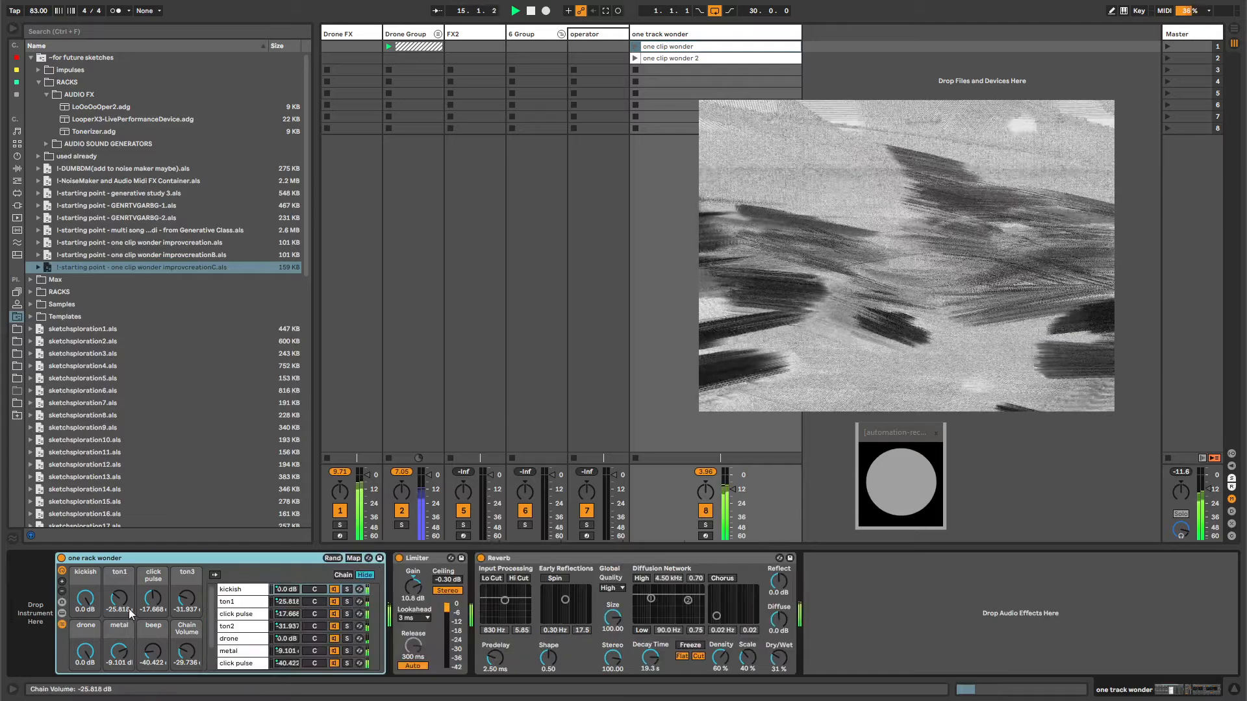
{"action": "left_click", "coordinate": [250, 614]}
{"action": "left_click", "coordinate": [252, 601]}
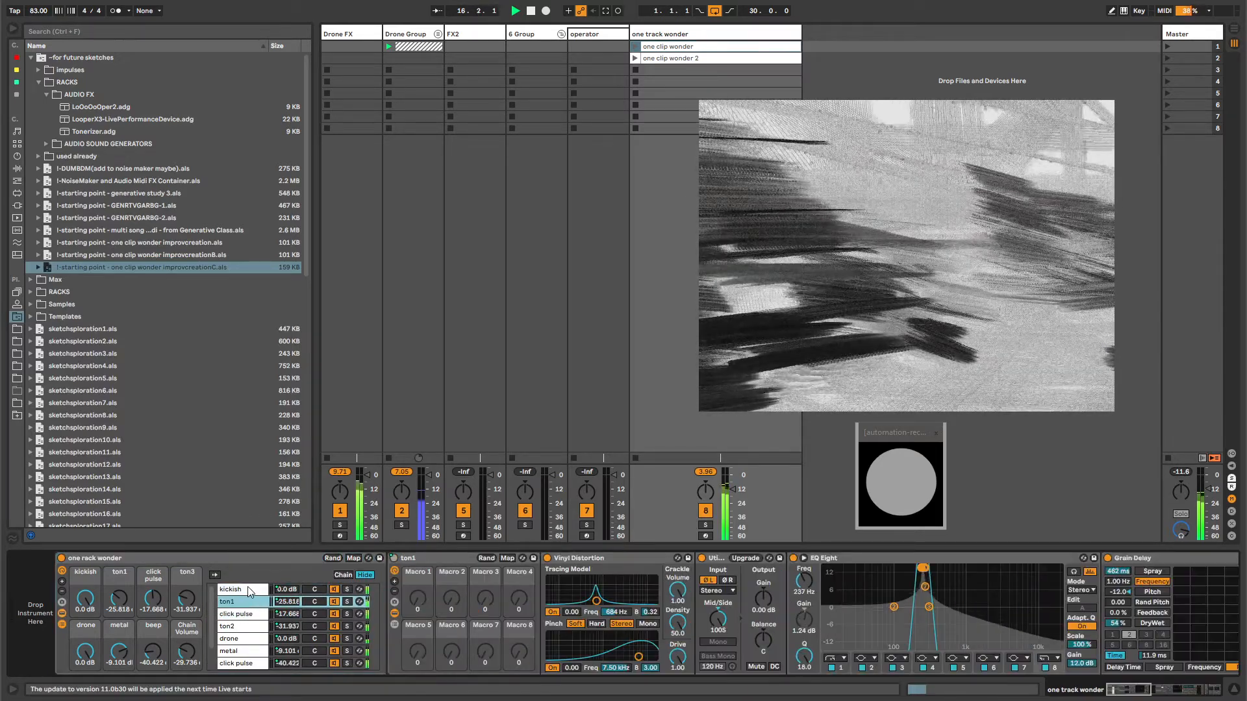
{"action": "left_click", "coordinate": [252, 590]}
{"action": "left_click", "coordinate": [251, 614]}
{"action": "left_click", "coordinate": [252, 627]}
{"action": "left_click", "coordinate": [251, 642]}
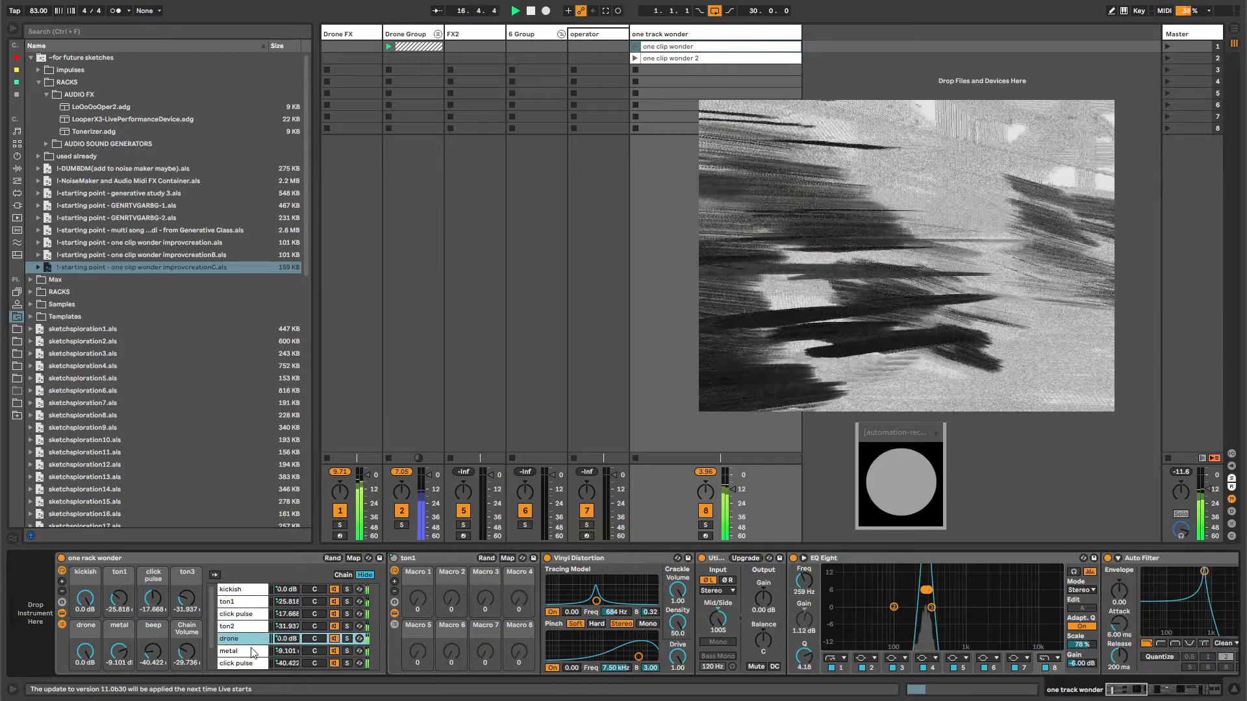
{"action": "left_click", "coordinate": [256, 651]}
{"action": "left_click", "coordinate": [247, 663]}
{"action": "scroll", "coordinate": [247, 663], "scroll_direction": "down", "scroll_amount": 2}
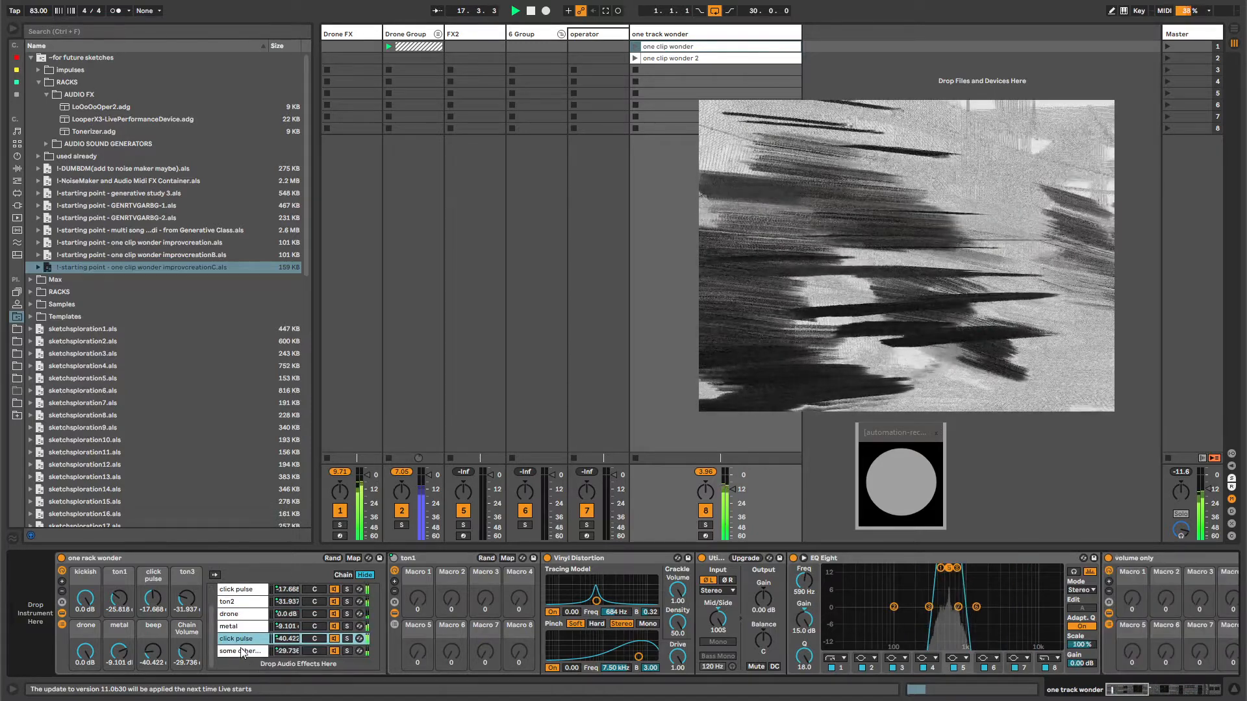
{"action": "left_click", "coordinate": [241, 650]}
{"action": "scroll", "coordinate": [240, 646], "scroll_direction": "up", "scroll_amount": 2}
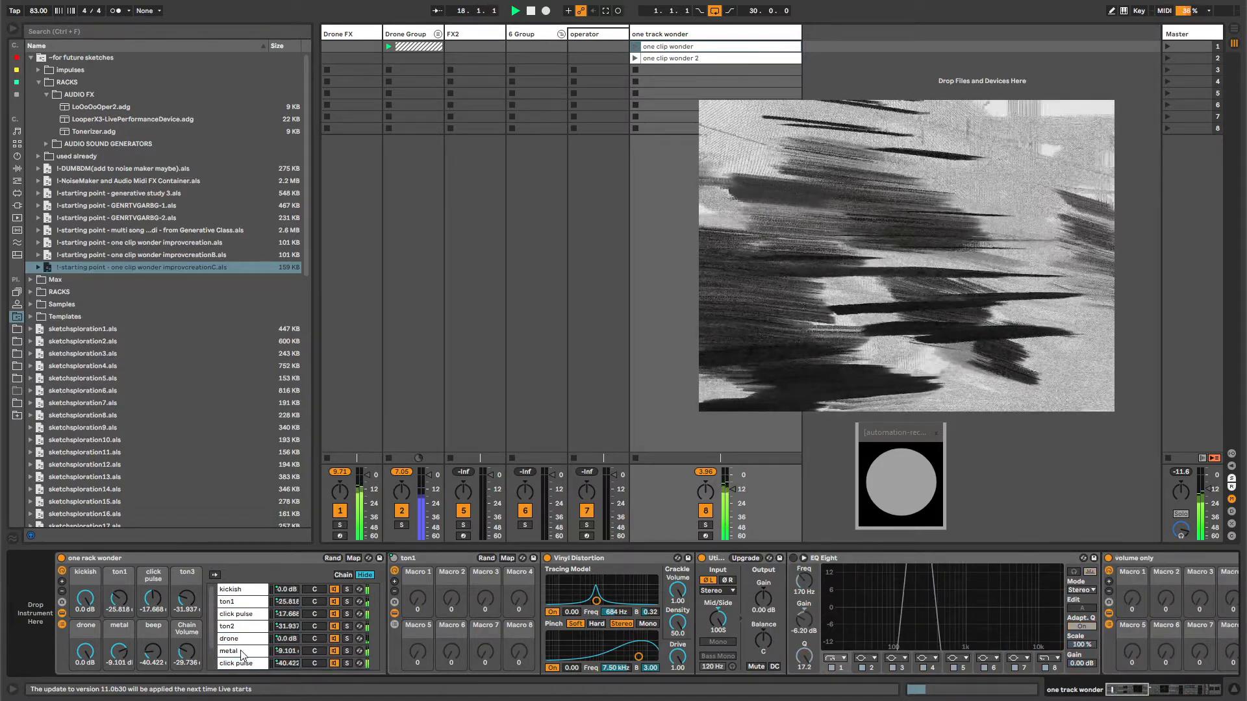
- Turn the ton1, kickish and click pulse macros of one rack wonder down to -inf dB
{"action": "left_click", "coordinate": [243, 602]}
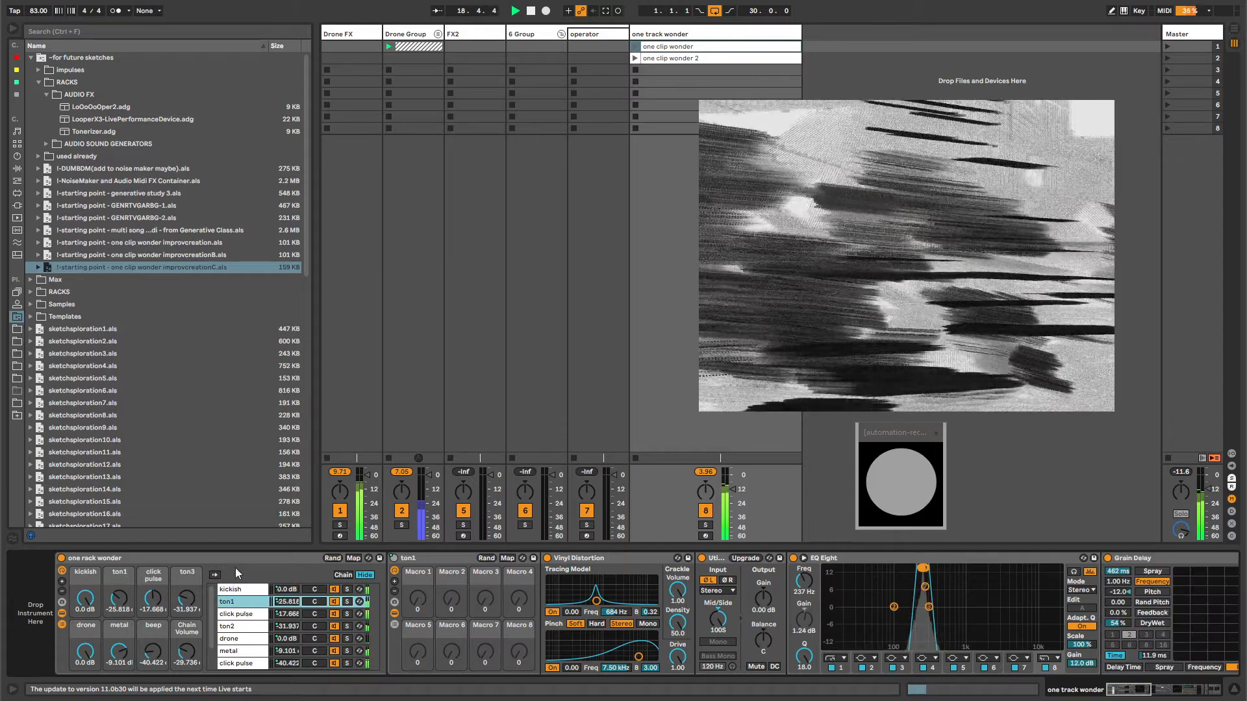
{"action": "left_click", "coordinate": [246, 614]}
{"action": "left_click", "coordinate": [245, 591]}
{"action": "left_click", "coordinate": [243, 602]}
{"action": "double_click", "coordinate": [112, 599]}
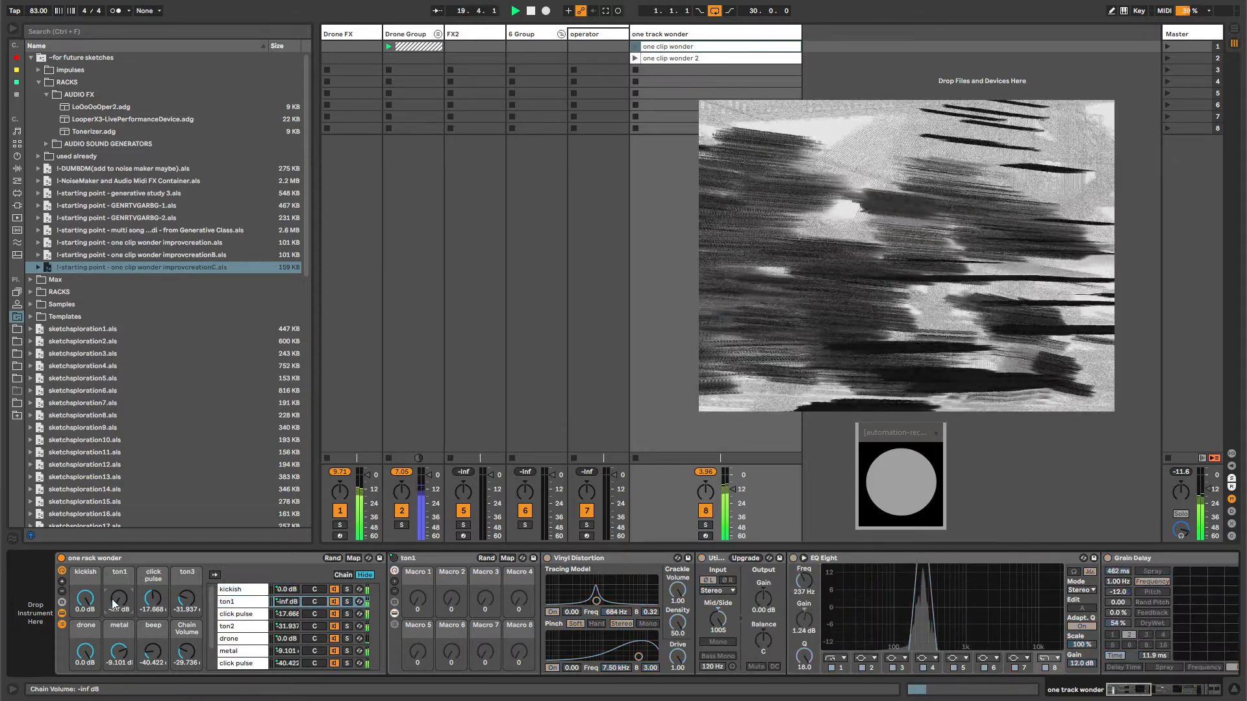
{"action": "double_click", "coordinate": [85, 599]}
{"action": "double_click", "coordinate": [157, 602]}
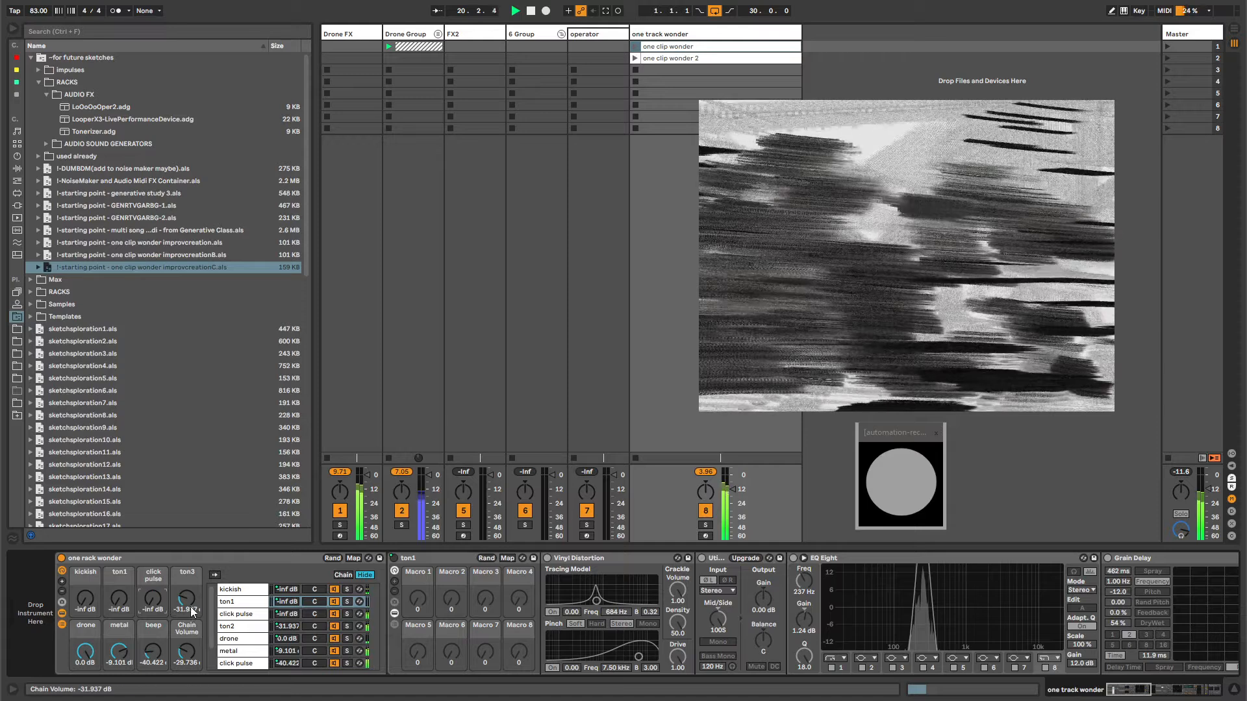
- Move the visuals window clear of the one track wonder track and turn the rack's drone, metal, beep and ton3 macros down to -inf dB
{"action": "left_click_drag", "start_coordinate": [792, 304], "coordinate": [856, 298]}
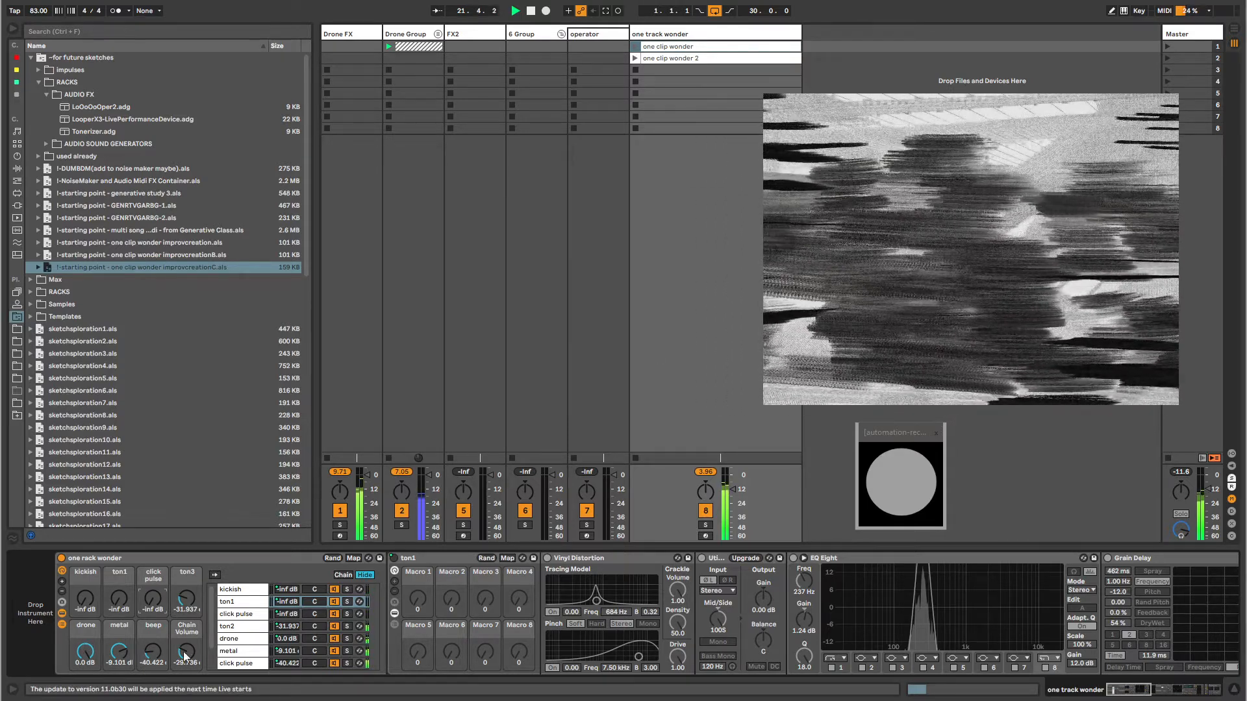
{"action": "mouse_move", "coordinate": [187, 653]}
{"action": "left_mouse_down"}
{"action": "mouse_move", "coordinate": [187, 601]}
{"action": "mouse_move", "coordinate": [185, 683]}
{"action": "mouse_move", "coordinate": [186, 617]}
{"action": "mouse_move", "coordinate": [153, 679]}
{"action": "mouse_move", "coordinate": [85, 682]}
{"action": "mouse_move", "coordinate": [186, 659]}
{"action": "left_mouse_up"}
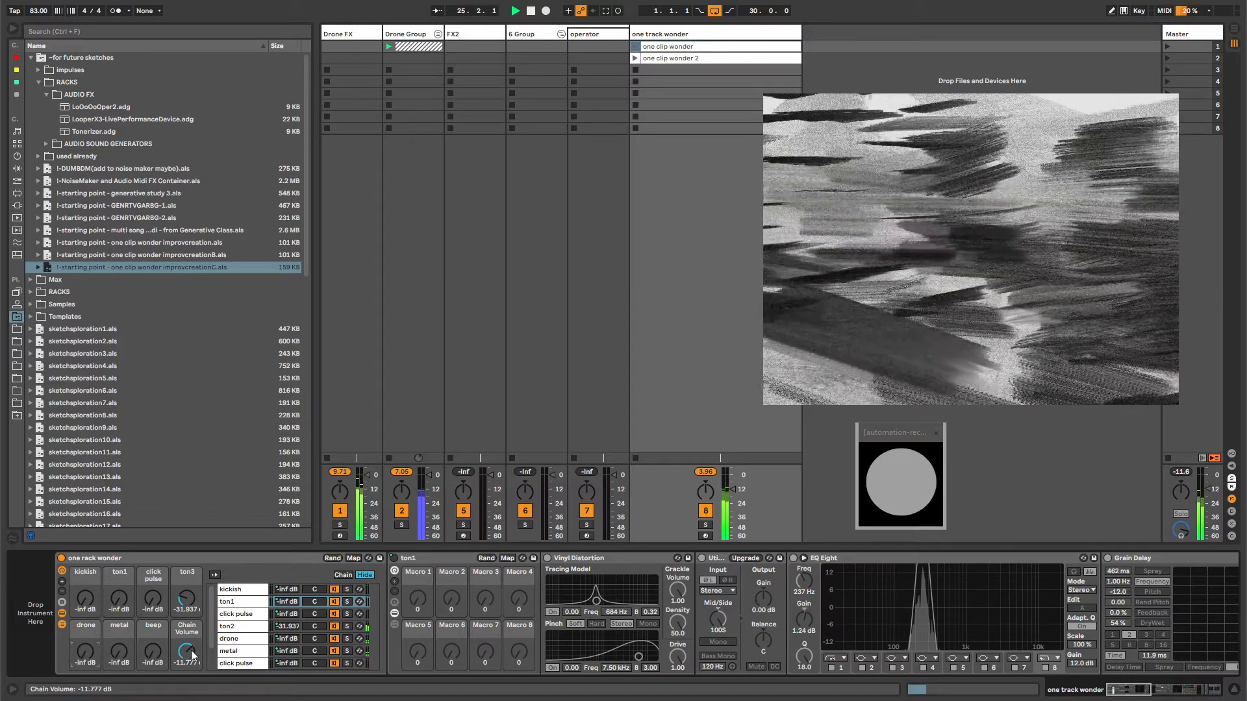
{"action": "left_click_drag", "start_coordinate": [187, 599], "coordinate": [186, 669]}
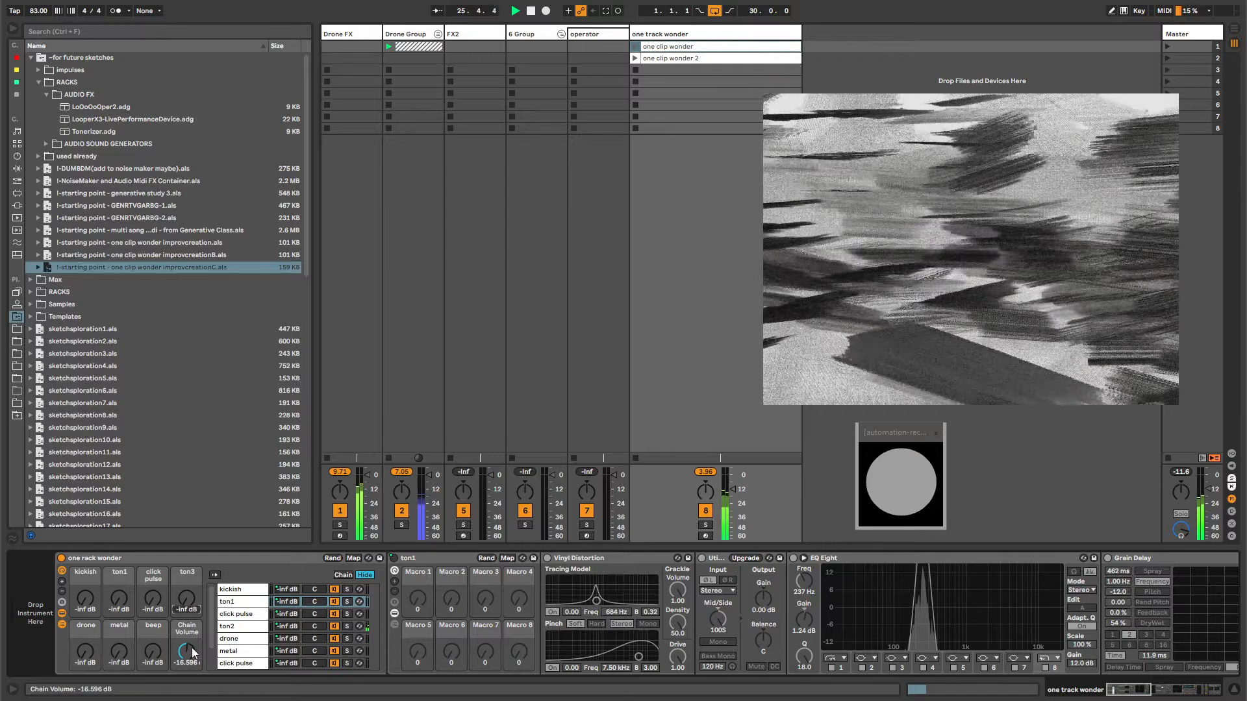
- Set the Chain Volume macro of one rack wonder to about -29 dB and select the rack
{"action": "left_click", "coordinate": [257, 591]}
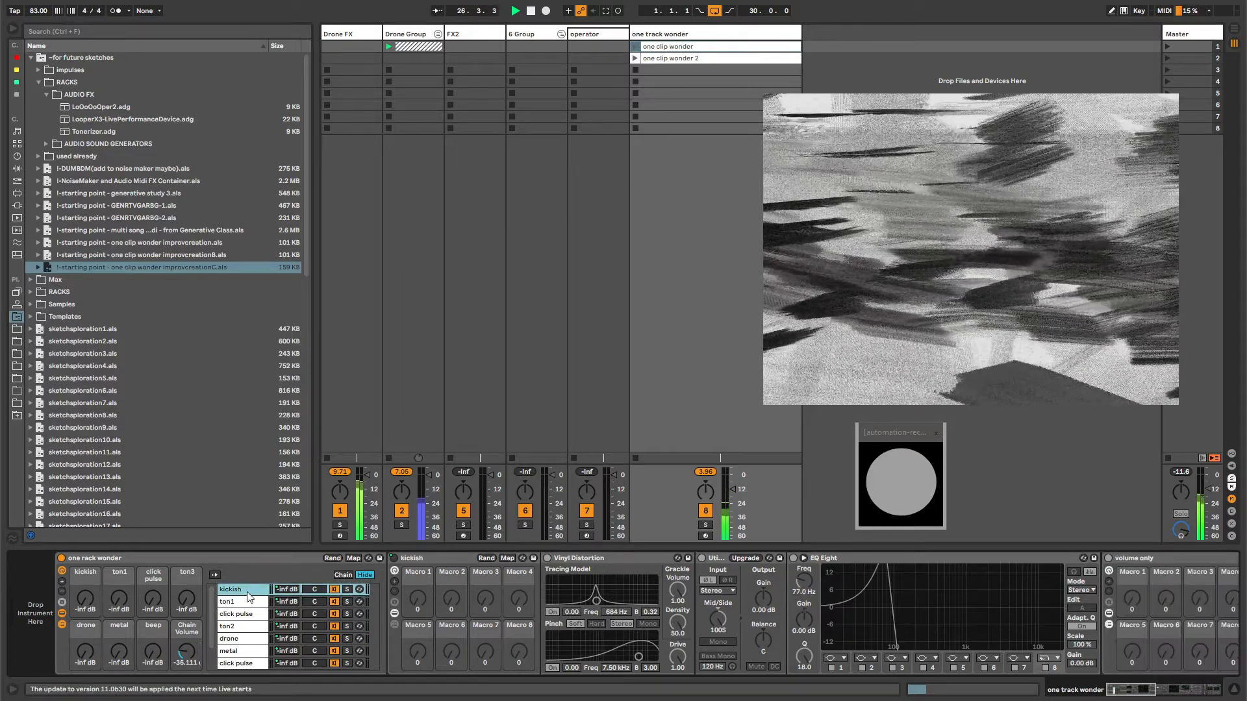
{"action": "left_click", "coordinate": [186, 653]}
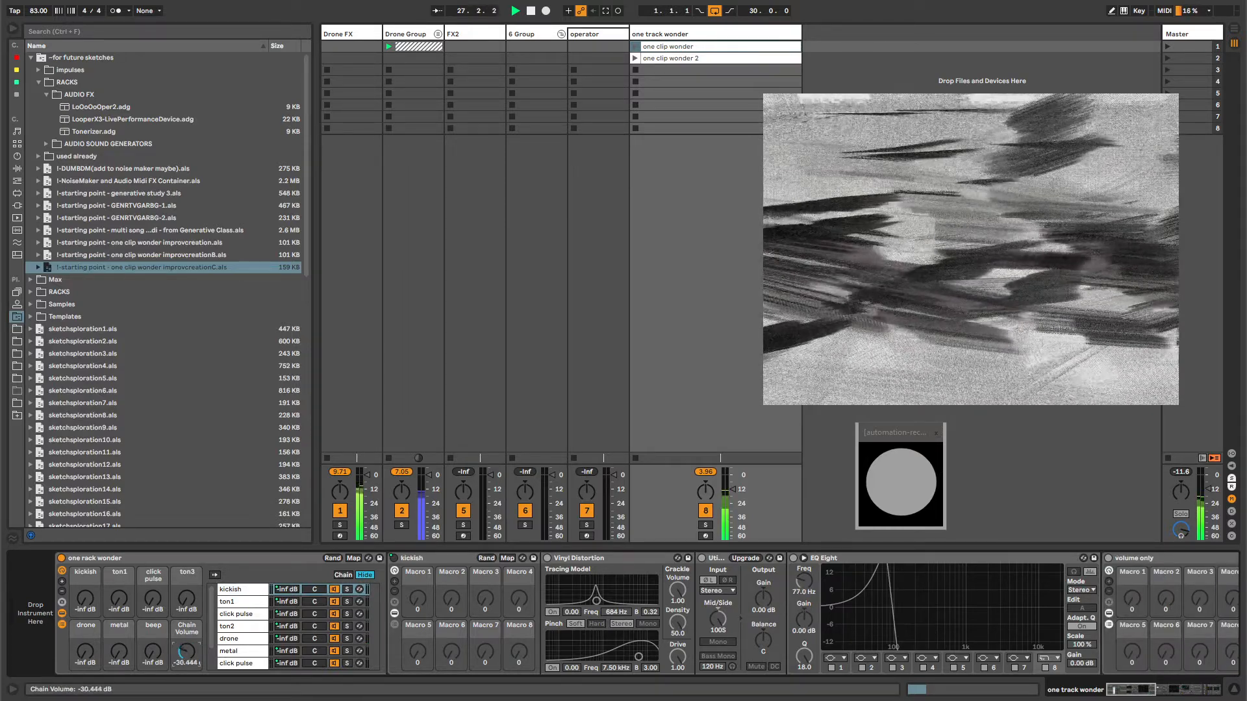
{"action": "left_click", "coordinate": [106, 559]}
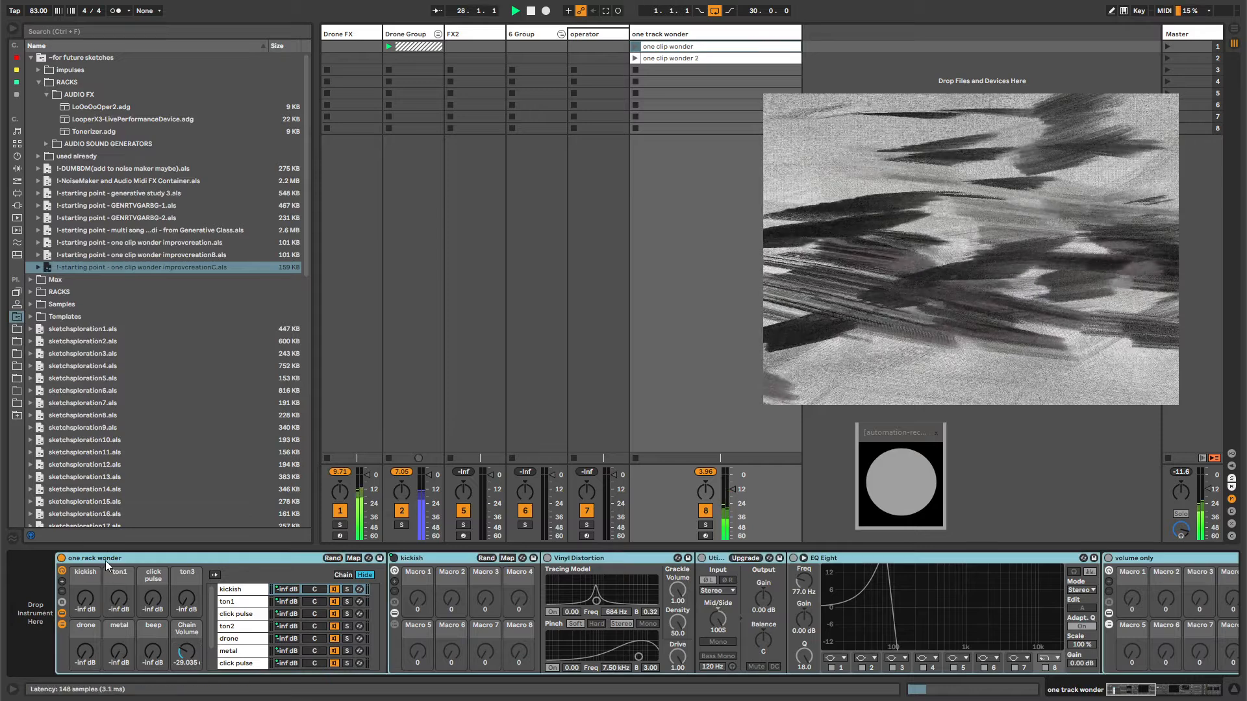
- Examine the devices in the chains of one rack wonder, from kickish down to the lowest one and back to kickish
{"action": "left_click", "coordinate": [236, 589]}
{"action": "left_click", "coordinate": [237, 602]}
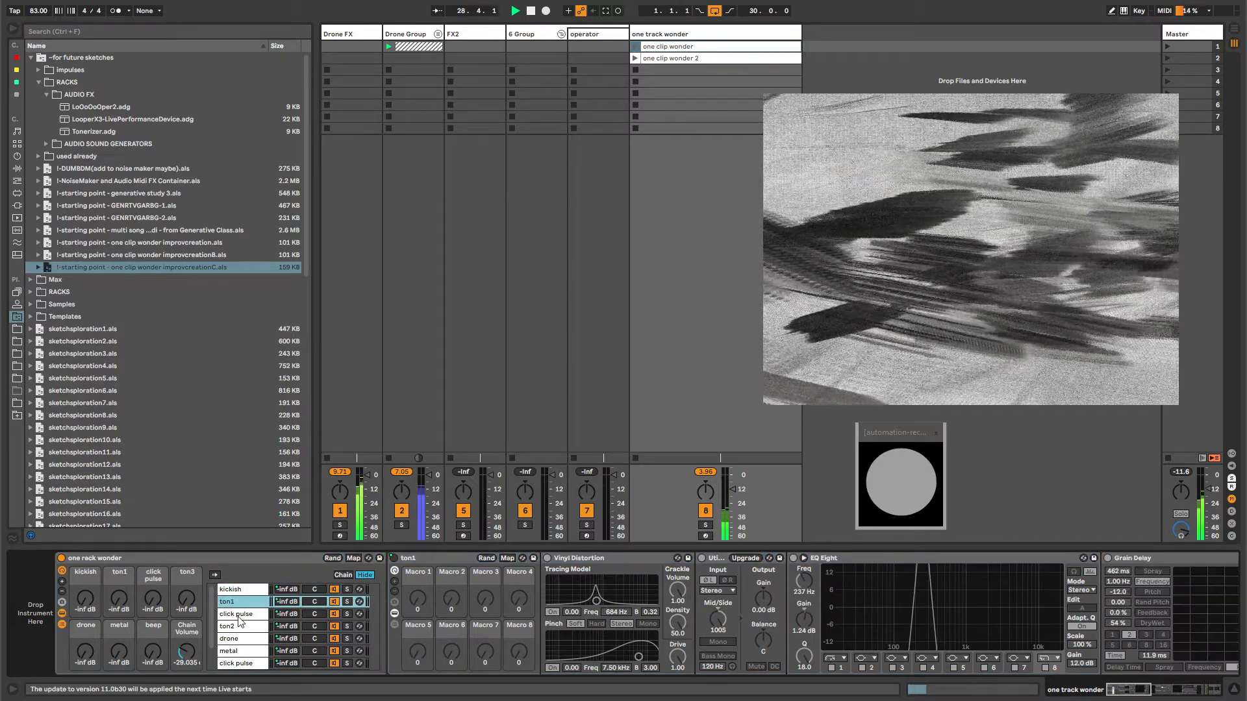
{"action": "left_click", "coordinate": [238, 614]}
{"action": "left_click", "coordinate": [239, 626]}
{"action": "left_click", "coordinate": [240, 639]}
{"action": "left_click", "coordinate": [241, 664]}
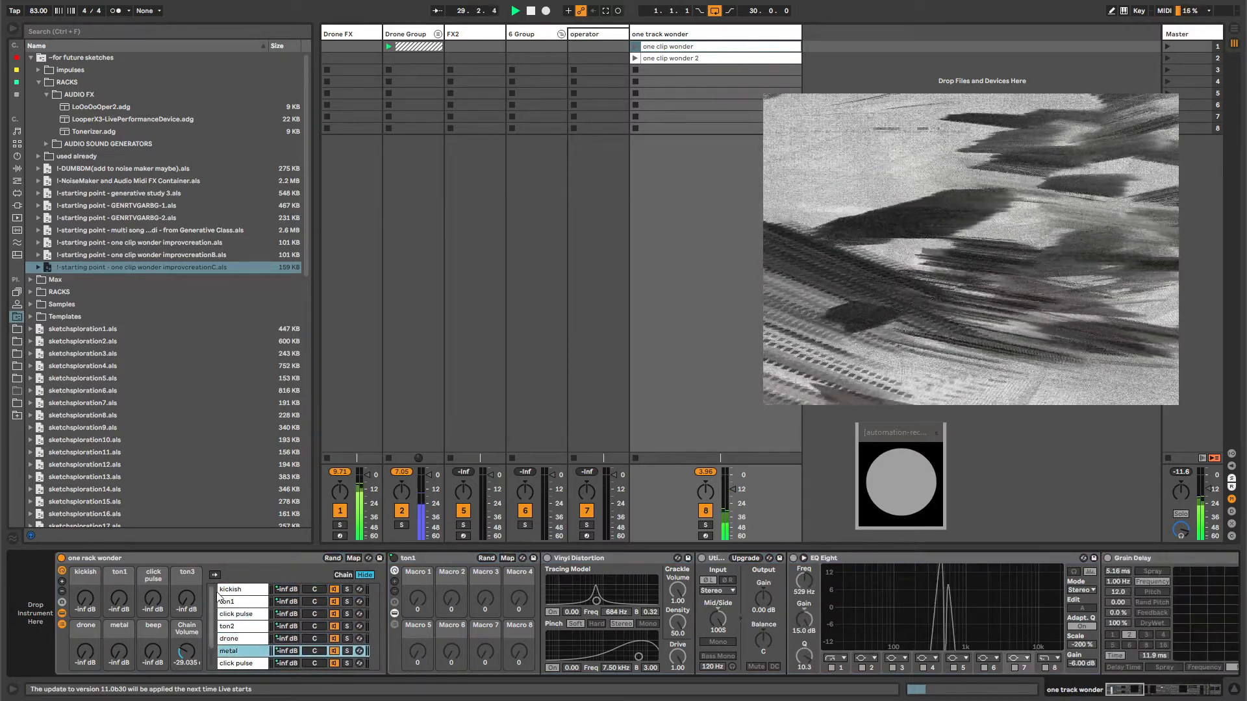
{"action": "left_click", "coordinate": [232, 590]}
{"action": "left_click", "coordinate": [83, 599]}
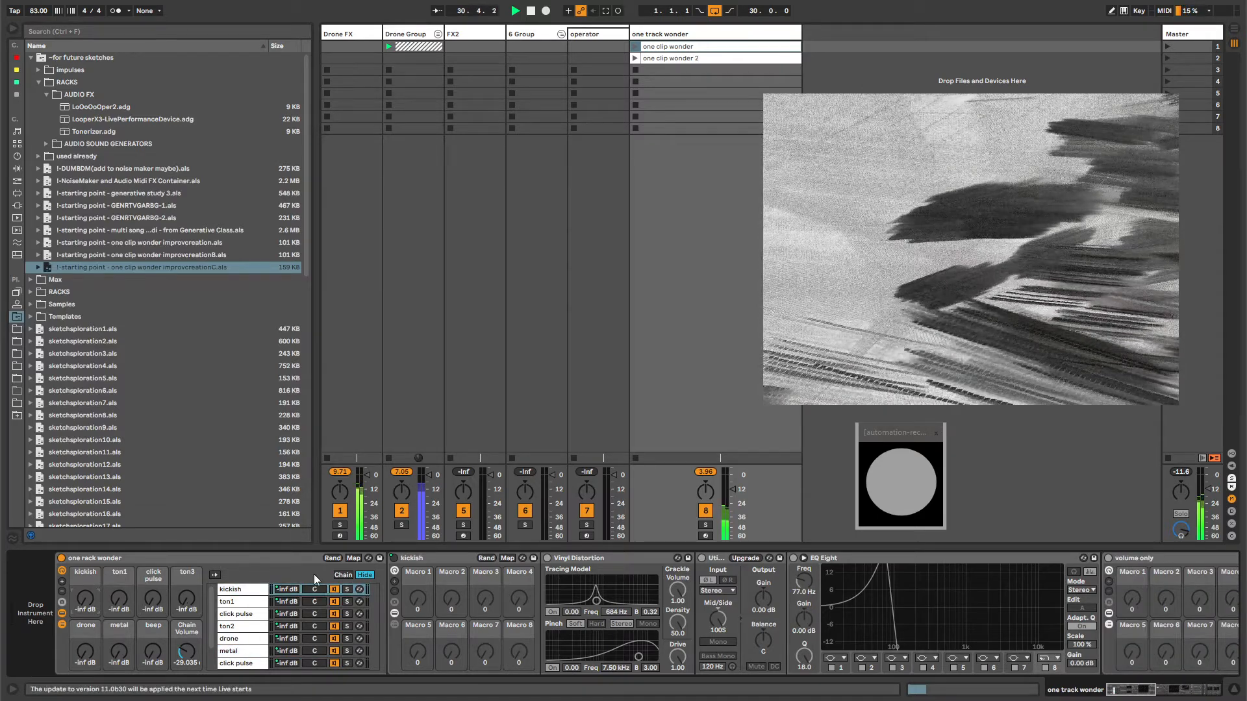
- Examine the kickish chain's devices one by one, including the volume only rack, EQ Eight, Vinyl Distortion and Utility
{"action": "left_click", "coordinate": [413, 556]}
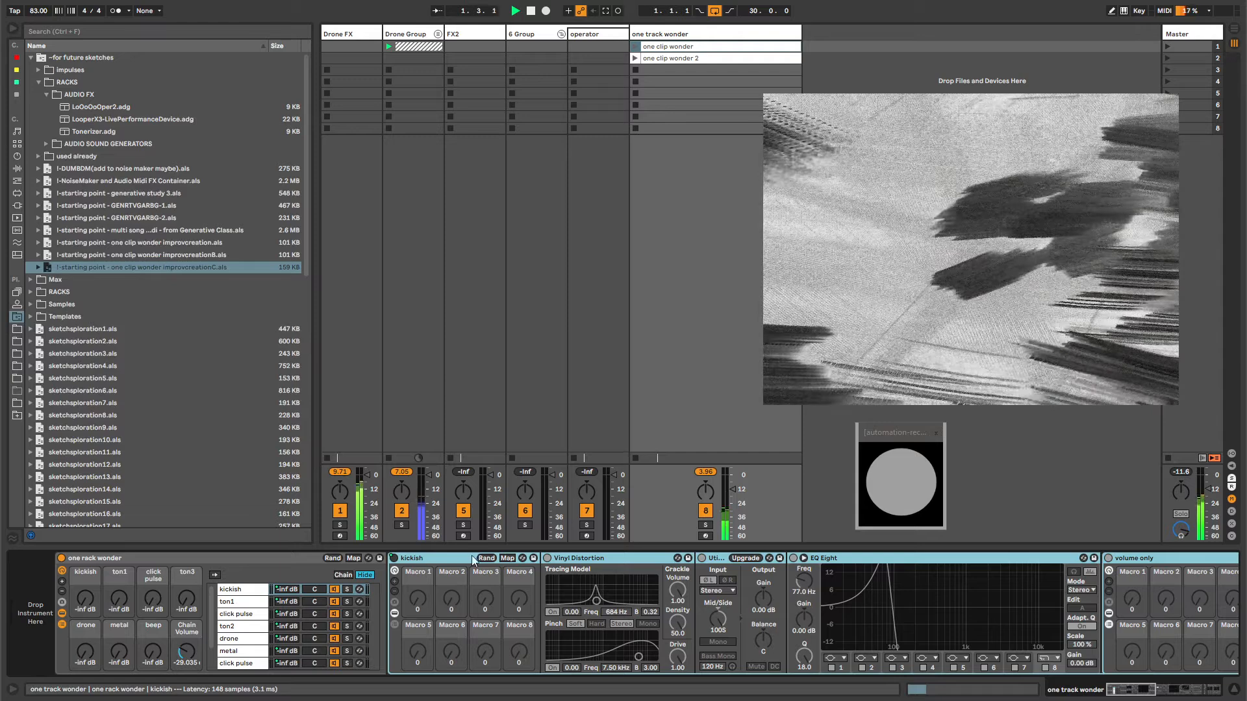
{"action": "left_click_drag", "start_coordinate": [82, 598], "coordinate": [82, 592]}
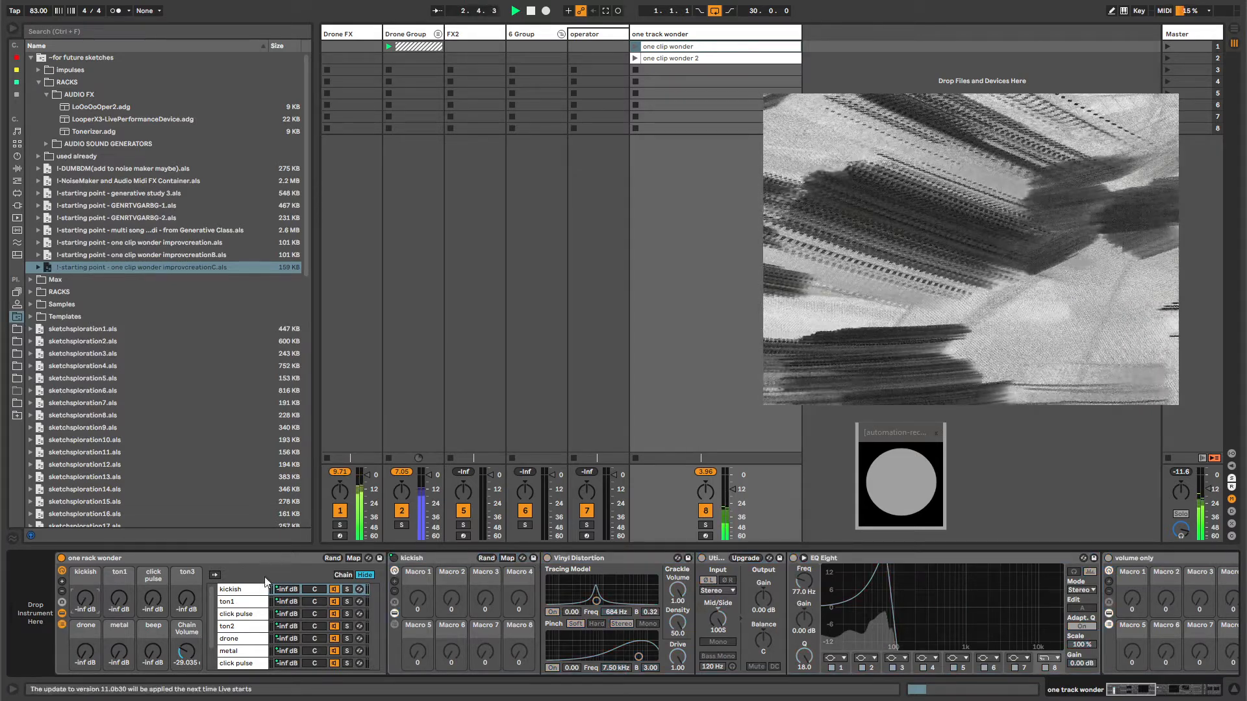
{"action": "left_click", "coordinate": [1126, 558]}
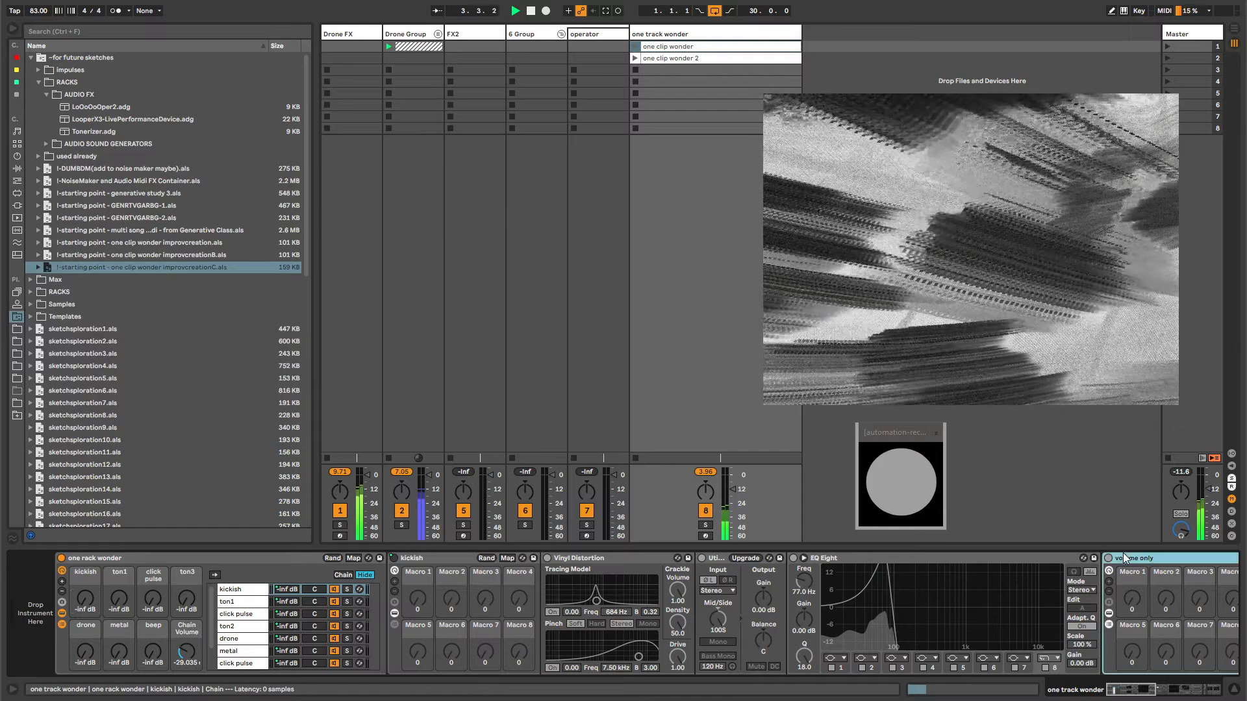
{"action": "left_click", "coordinate": [926, 559]}
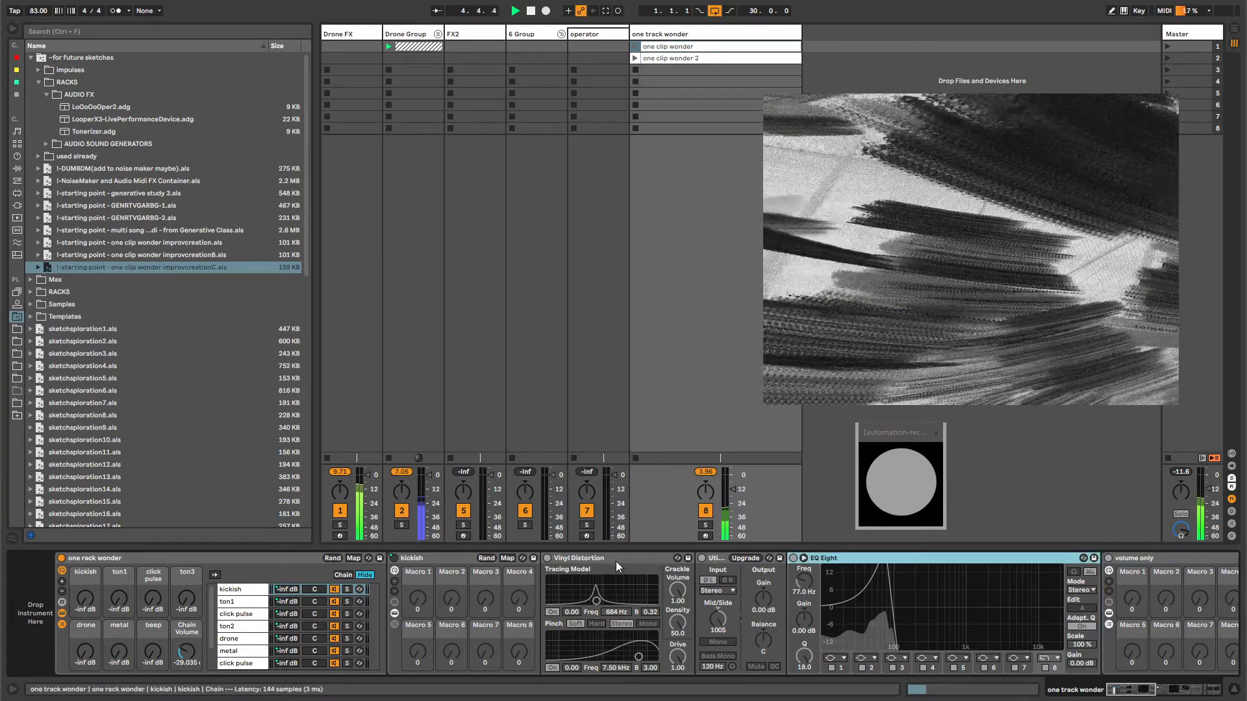
{"action": "left_click", "coordinate": [567, 559]}
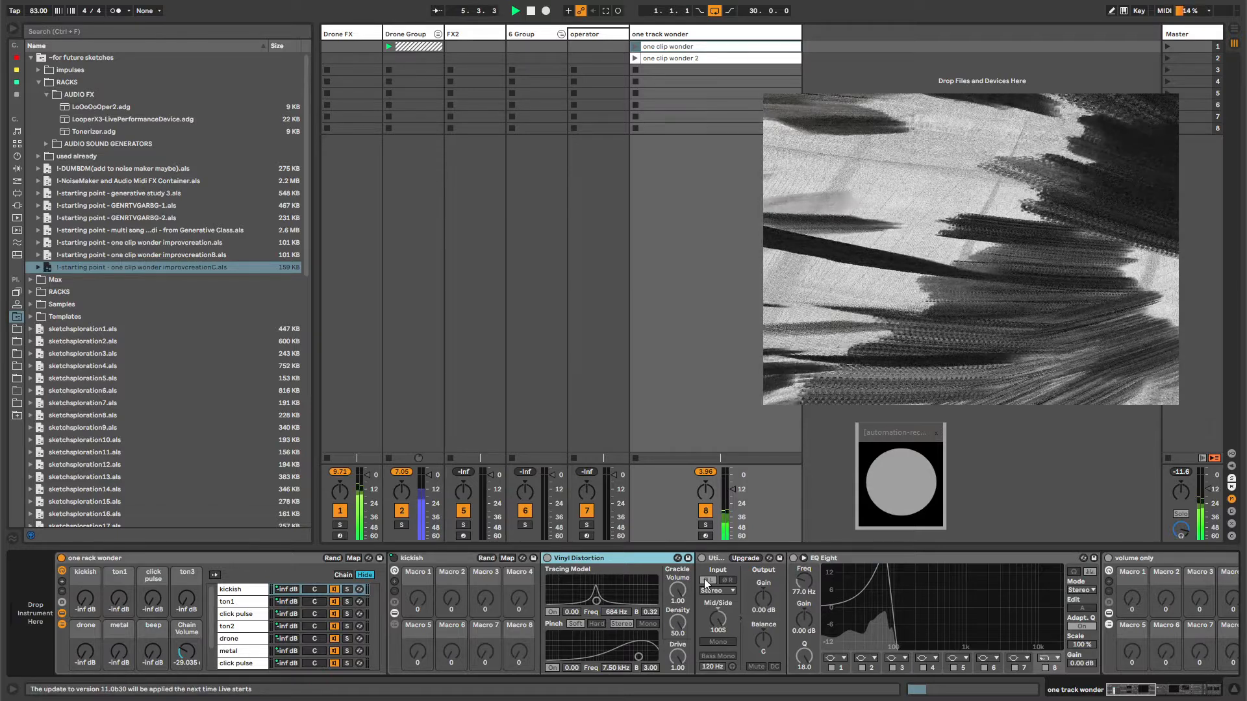
{"action": "left_click", "coordinate": [713, 560]}
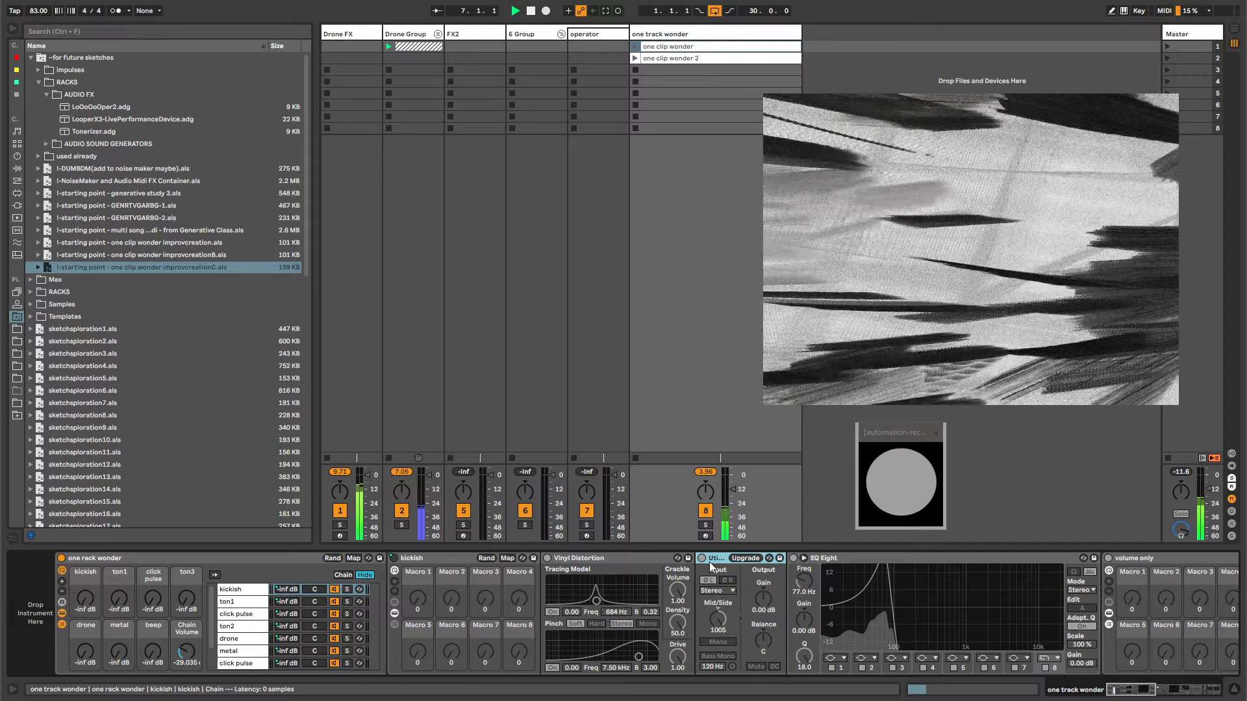
{"action": "left_click", "coordinate": [629, 559]}
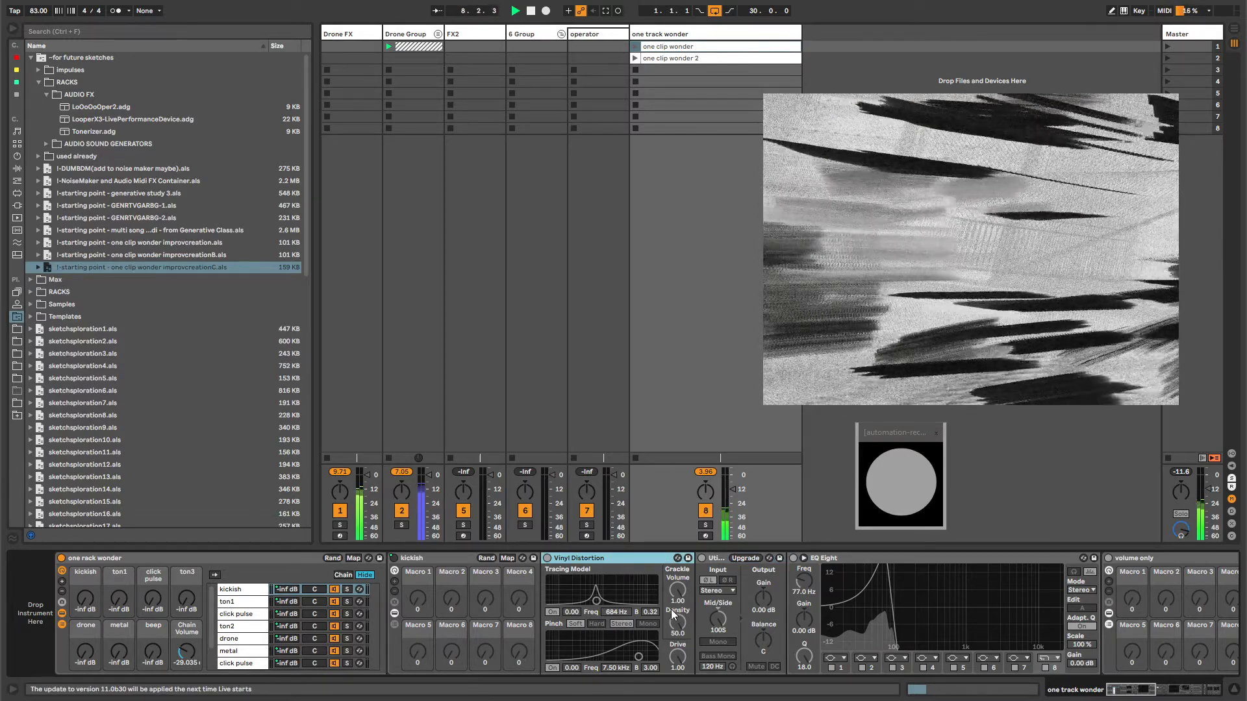
{"action": "left_click", "coordinate": [726, 560]}
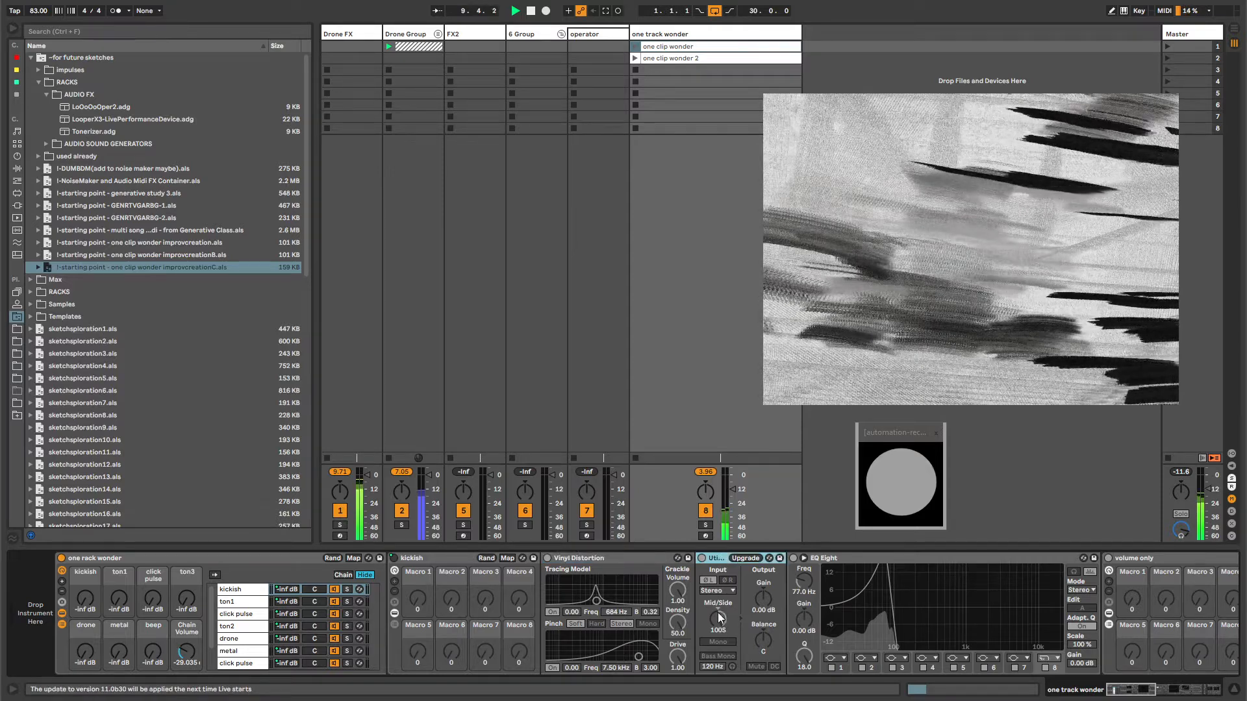
{"action": "left_click", "coordinate": [719, 613]}
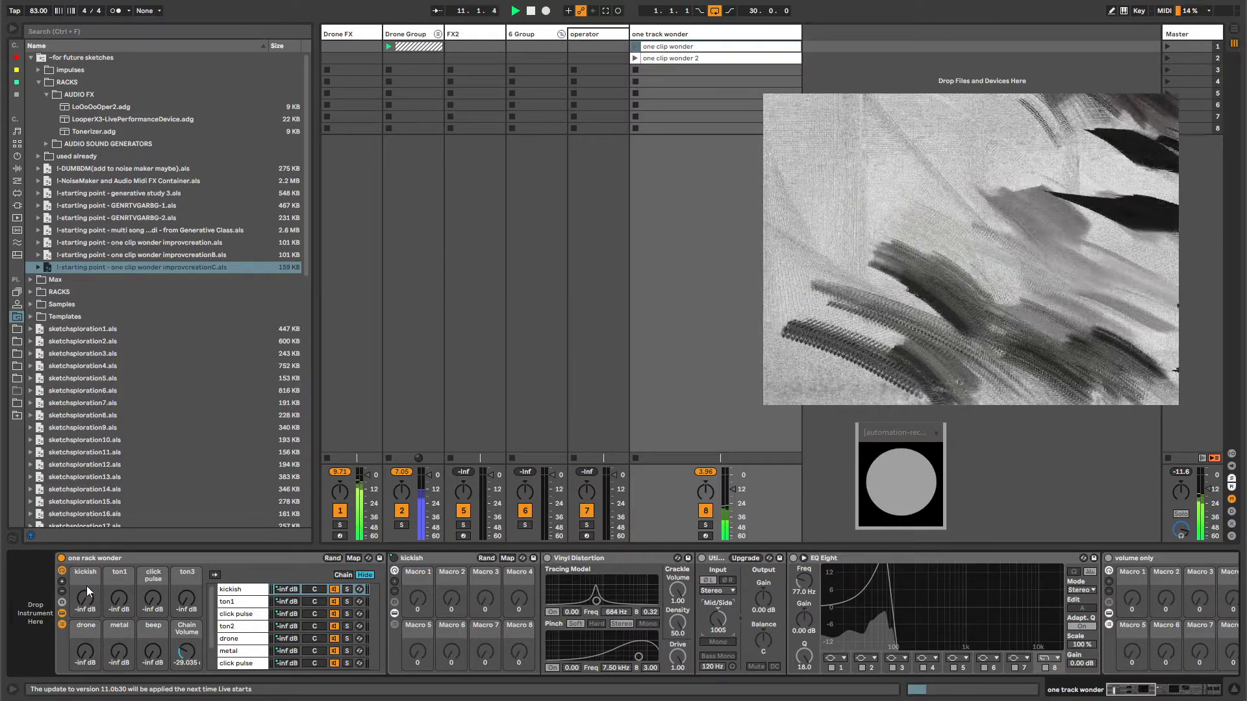
{"action": "left_click", "coordinate": [827, 568]}
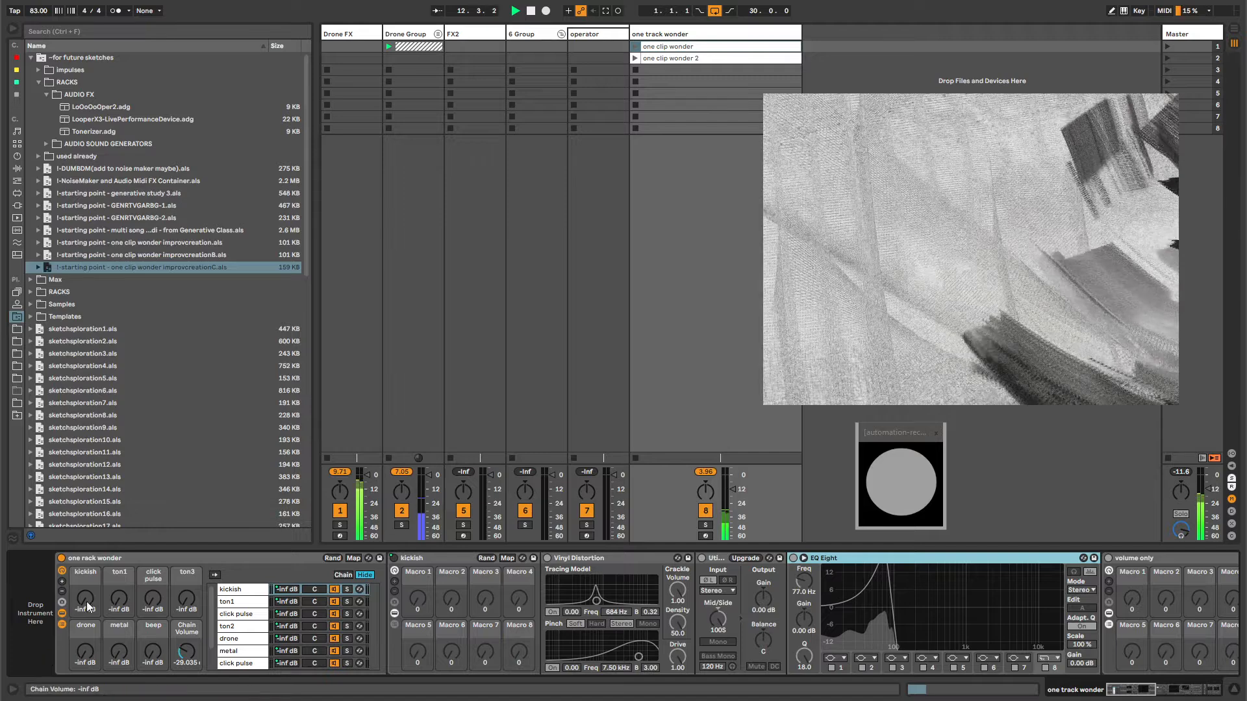
- Turn one rack wonder's kickish macro up to 0.0 dB and set its Chain Volume macro to about -14.7 dB
{"action": "left_click_drag", "start_coordinate": [86, 599], "coordinate": [85, 593]}
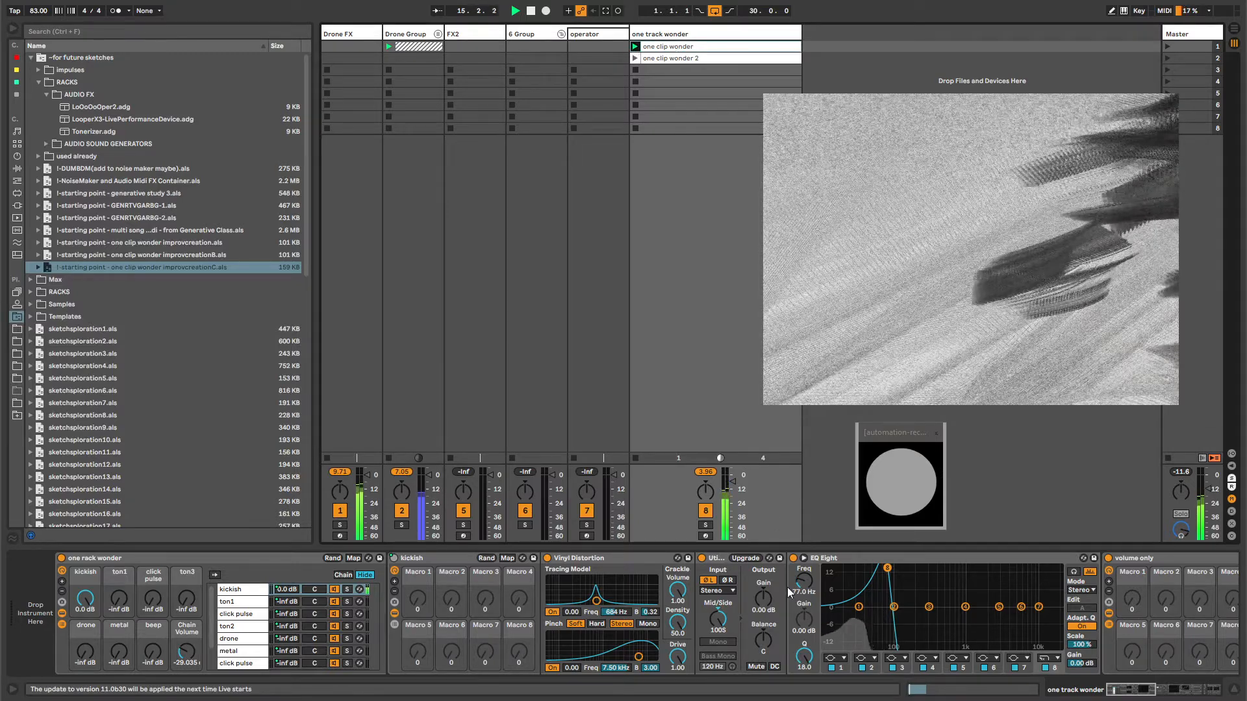
{"action": "left_click_drag", "start_coordinate": [807, 588], "coordinate": [806, 588]}
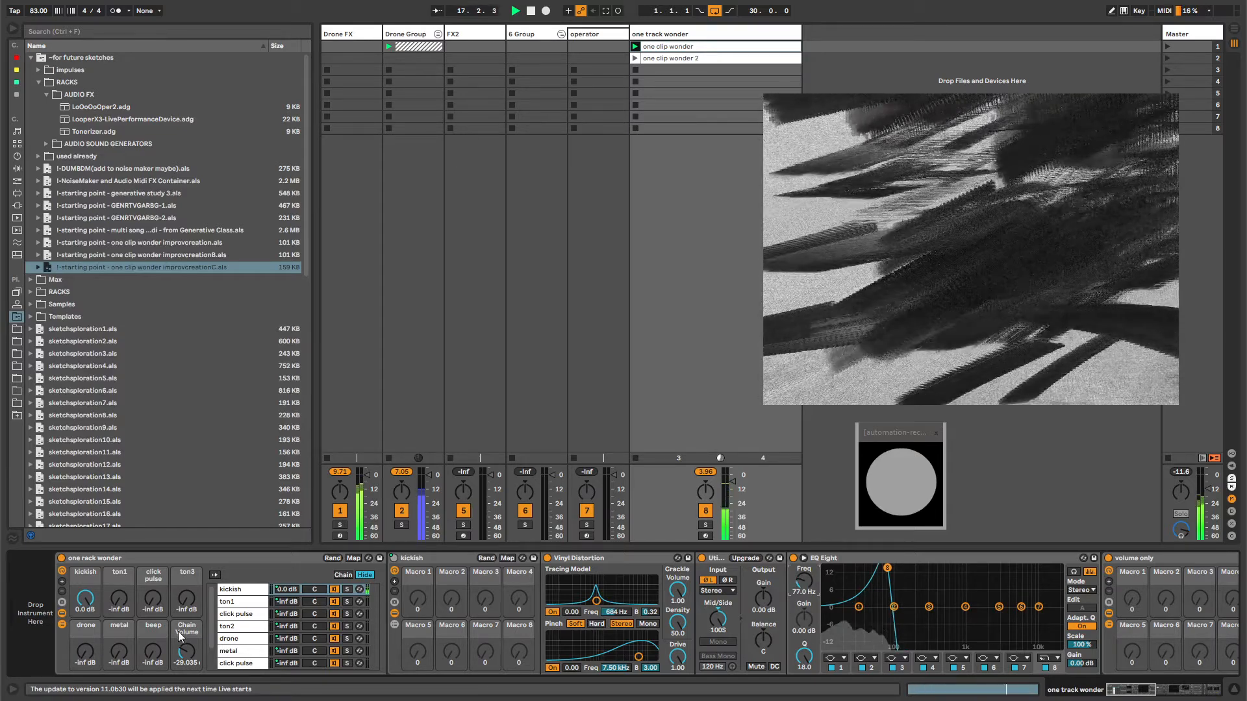
{"action": "left_click_drag", "start_coordinate": [181, 637], "coordinate": [181, 631]}
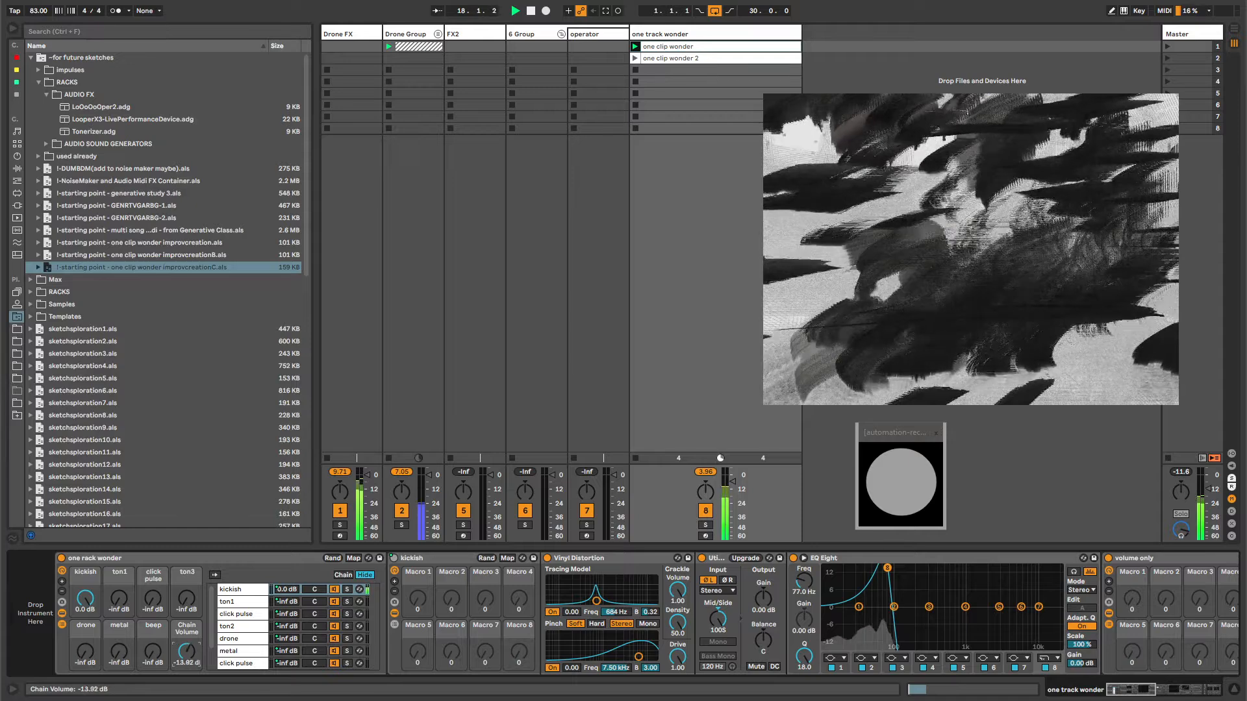
{"action": "left_click_drag", "start_coordinate": [186, 651], "coordinate": [187, 654]}
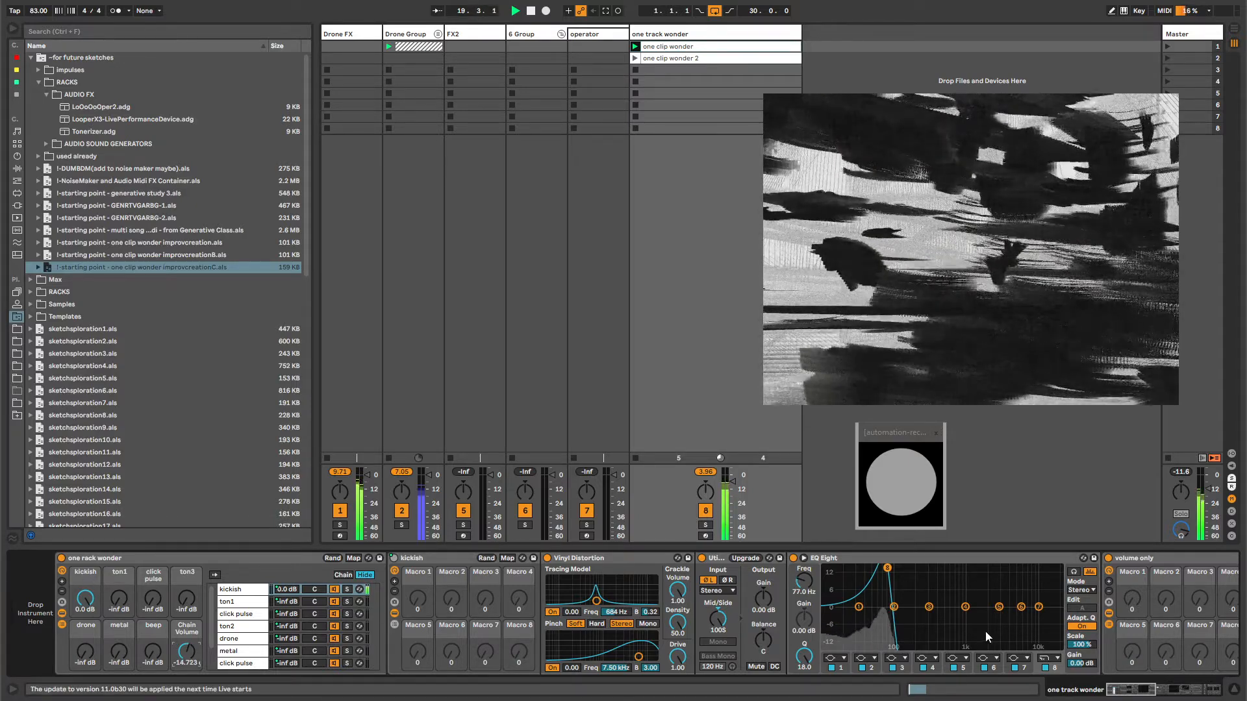
- Delete the Reverb at the end of the one track wonder device chain
{"action": "left_click_drag", "start_coordinate": [1118, 687], "coordinate": [1186, 696]}
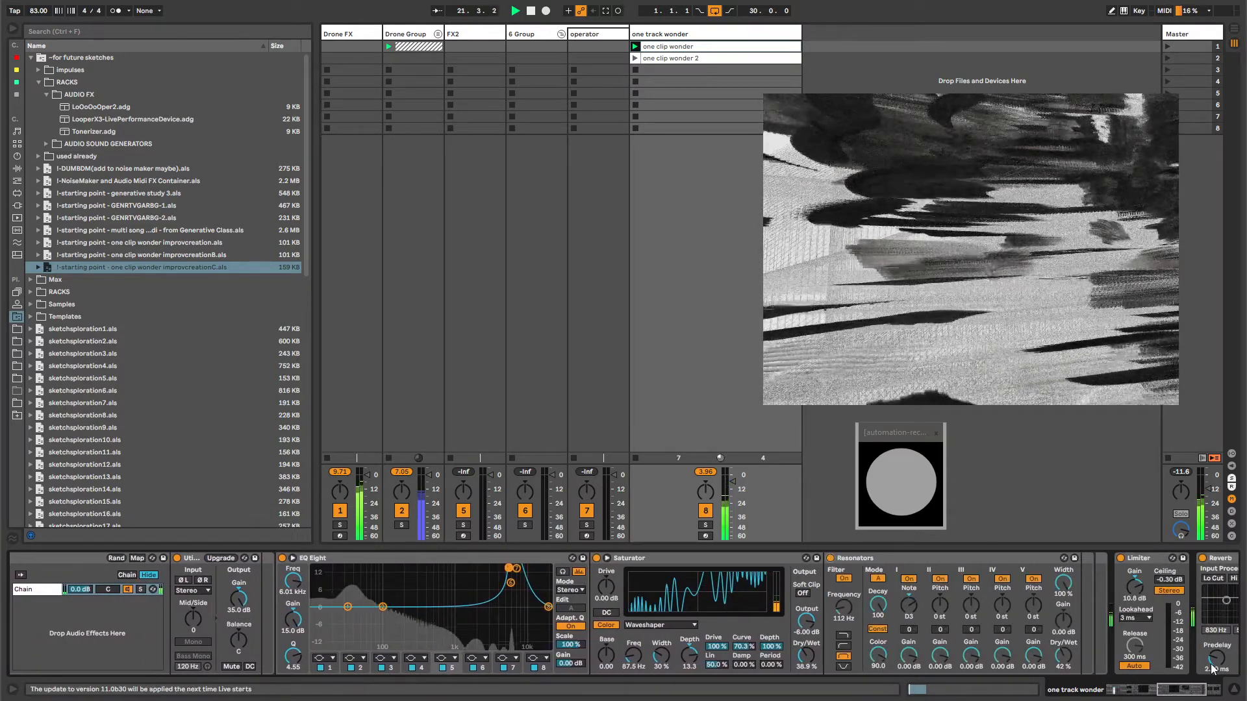
{"action": "left_click_drag", "start_coordinate": [1186, 688], "coordinate": [1201, 689]}
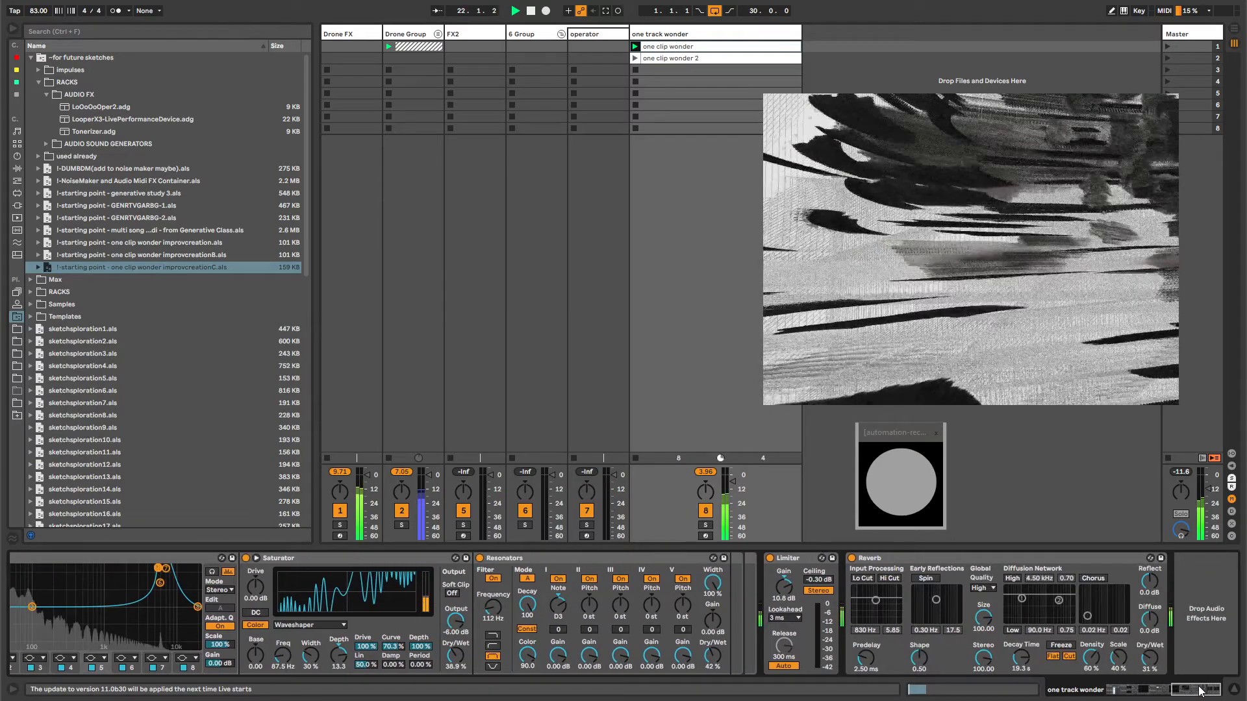
{"action": "left_click", "coordinate": [886, 562]}
{"action": "key", "text": "Delete"}
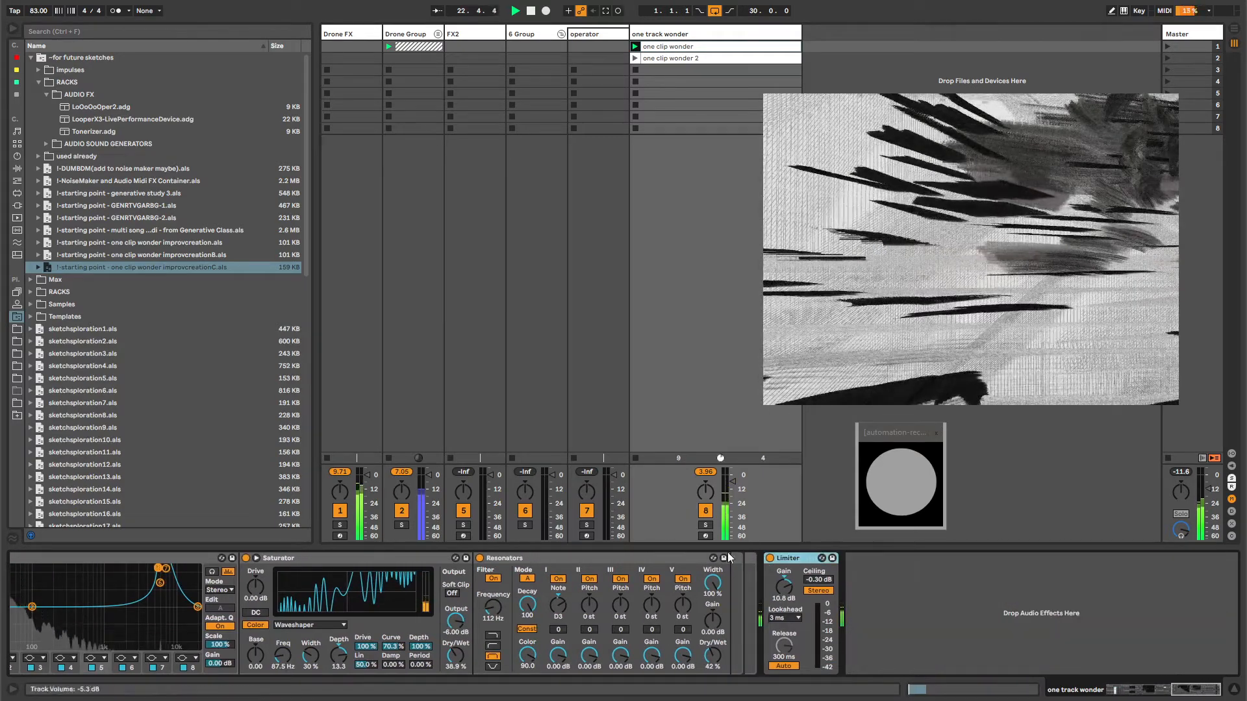
- Inspect the Resonators and Saturator in the kickish chain and hide the chain list and devices of one rack wonder
{"action": "left_click", "coordinate": [606, 560]}
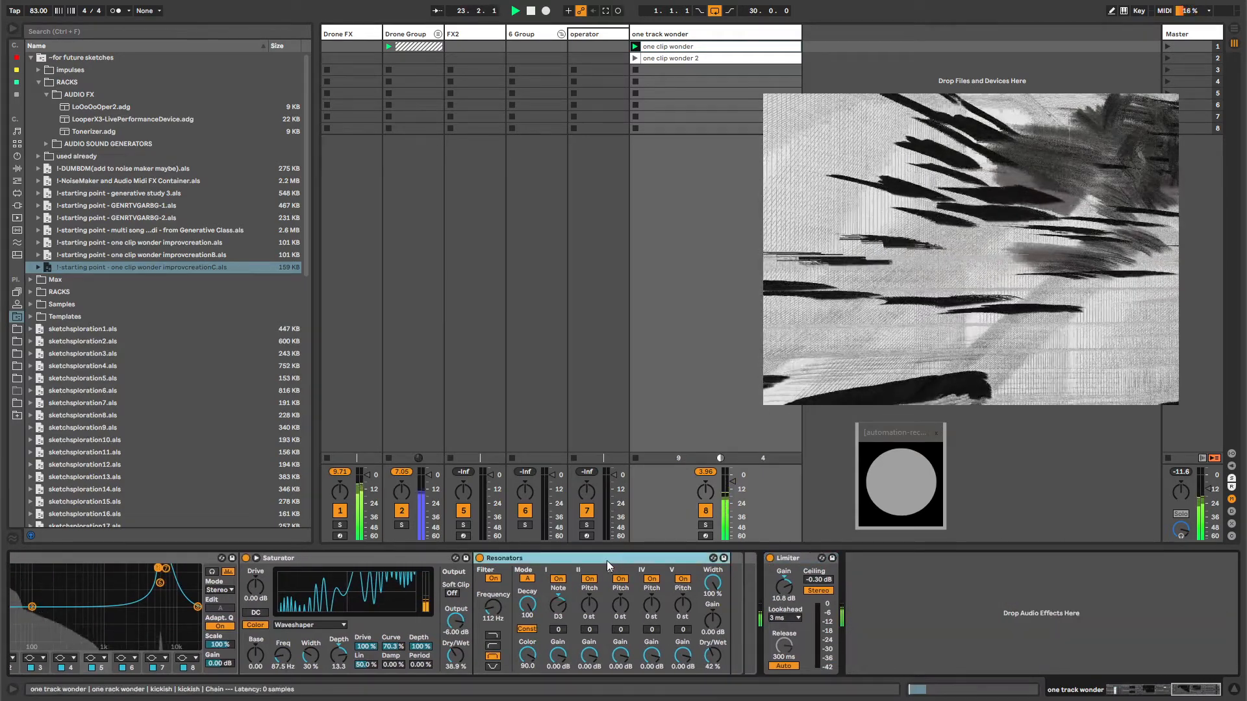
{"action": "left_click", "coordinate": [376, 562]}
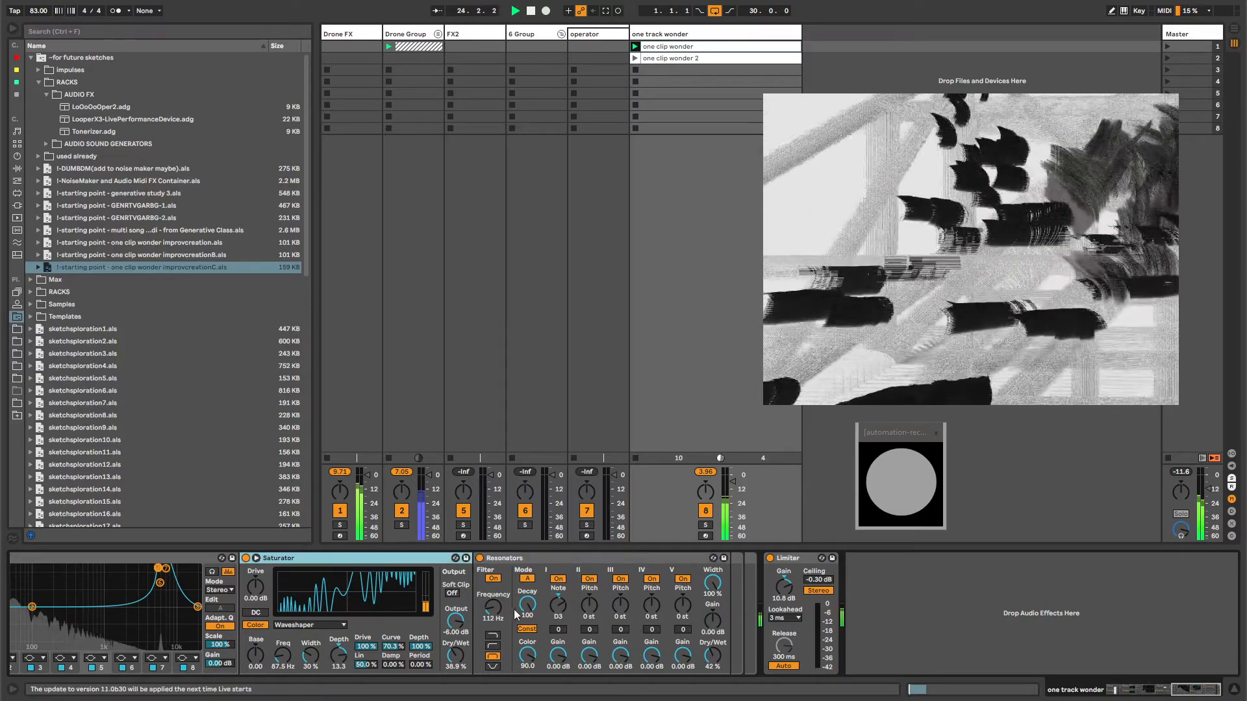
{"action": "left_click", "coordinate": [1118, 693]}
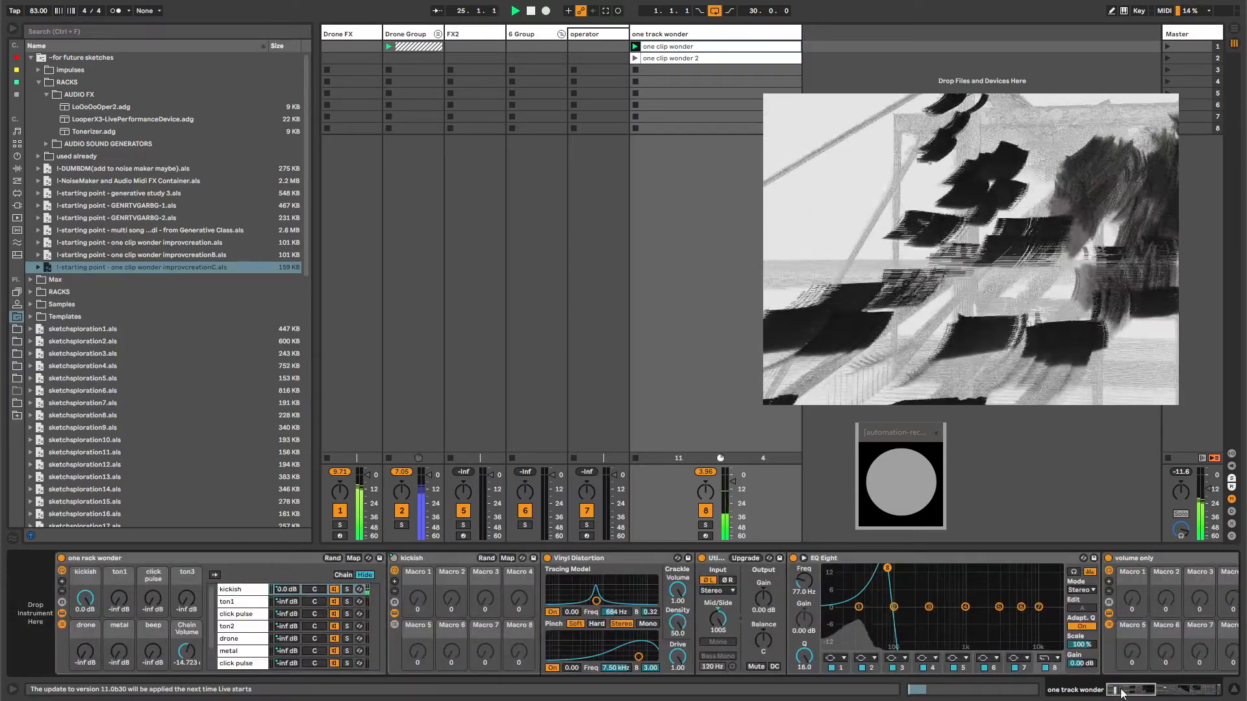
{"action": "left_click", "coordinate": [105, 556]}
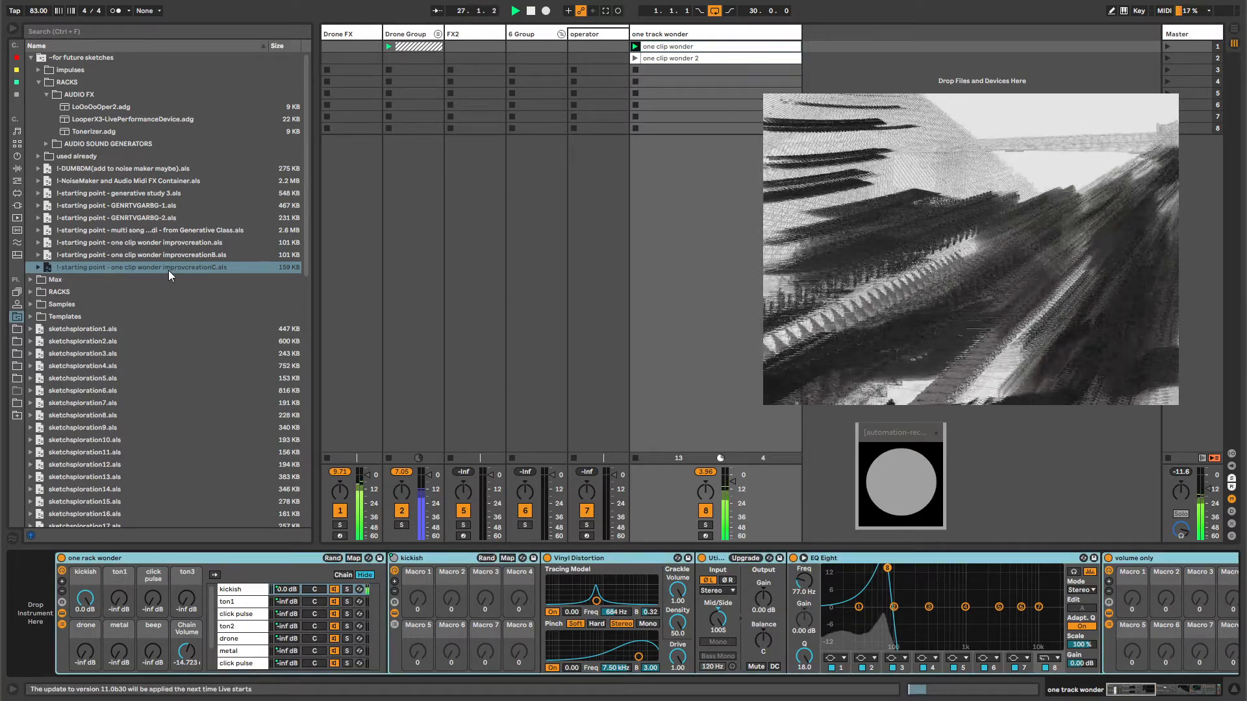
{"action": "left_click", "coordinate": [62, 623]}
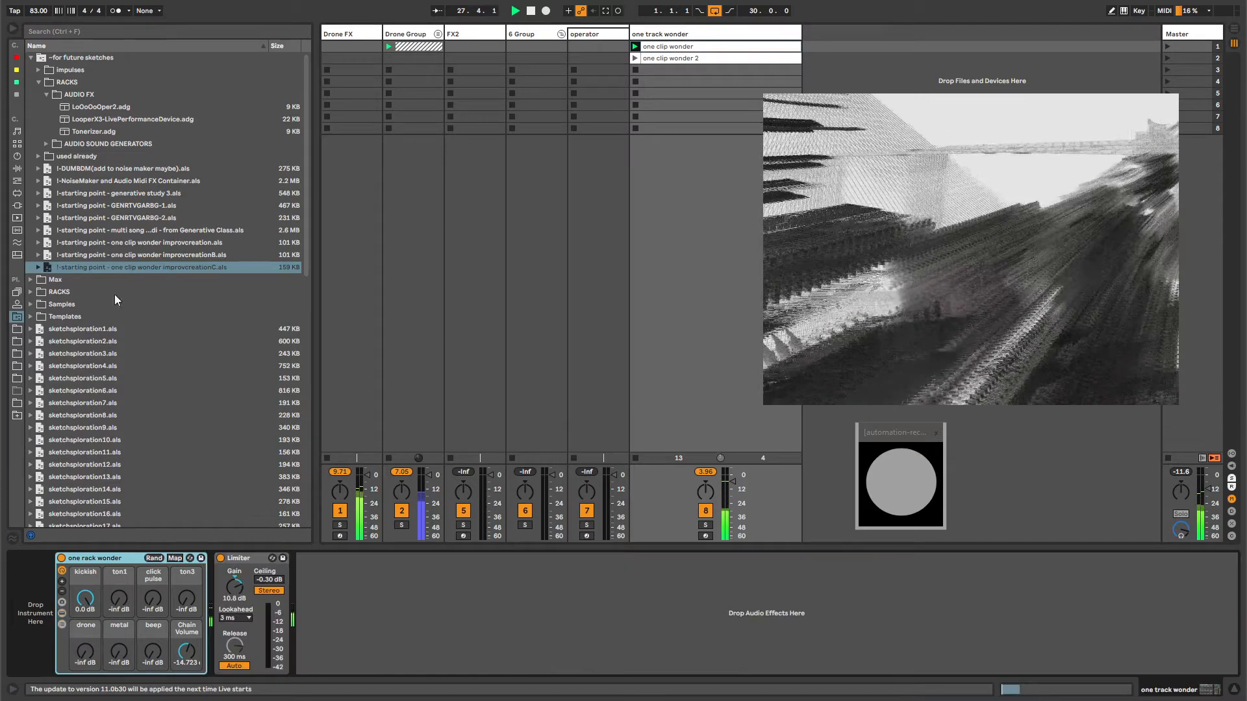
- Move !-starting point - one clip wonder improvcreationC.als into the used already folder of the browser
{"action": "left_click", "coordinate": [120, 271]}
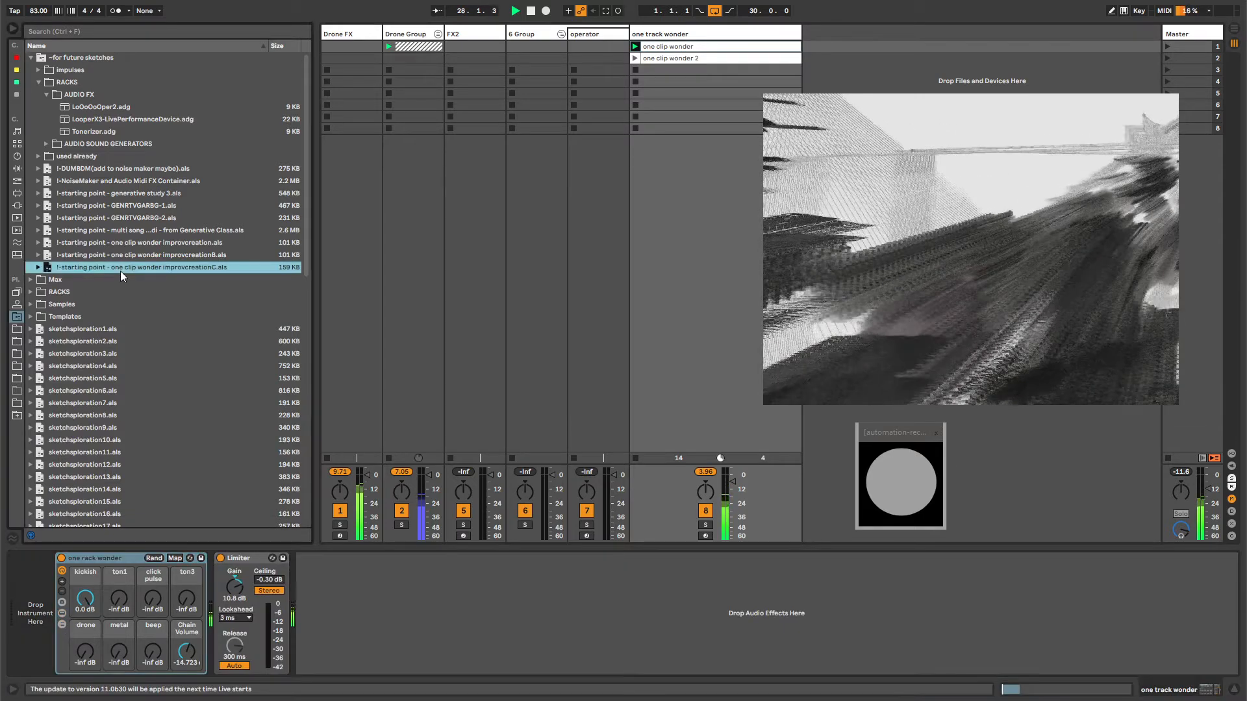
{"action": "left_click", "coordinate": [62, 156]}
{"action": "left_click_drag", "start_coordinate": [63, 159], "coordinate": [62, 159]}
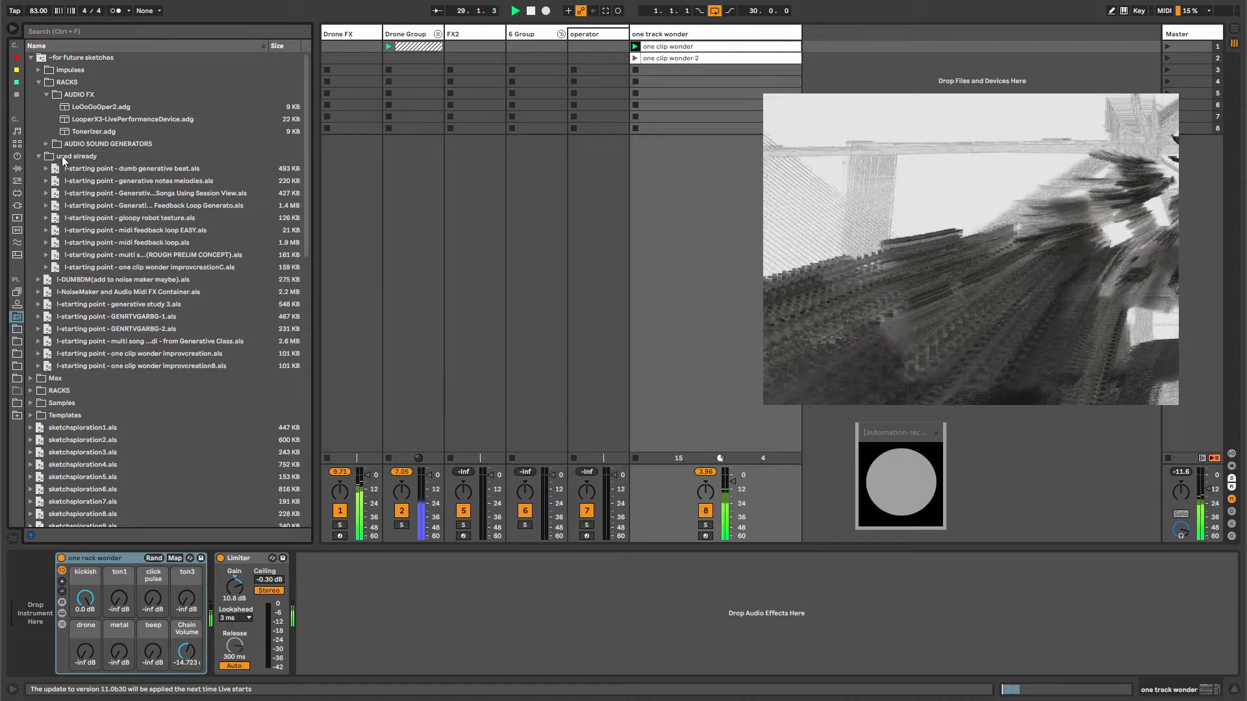
- Collapse the RACKS and used already folders inside the ~for future sketches folder
{"action": "left_click", "coordinate": [39, 83]}
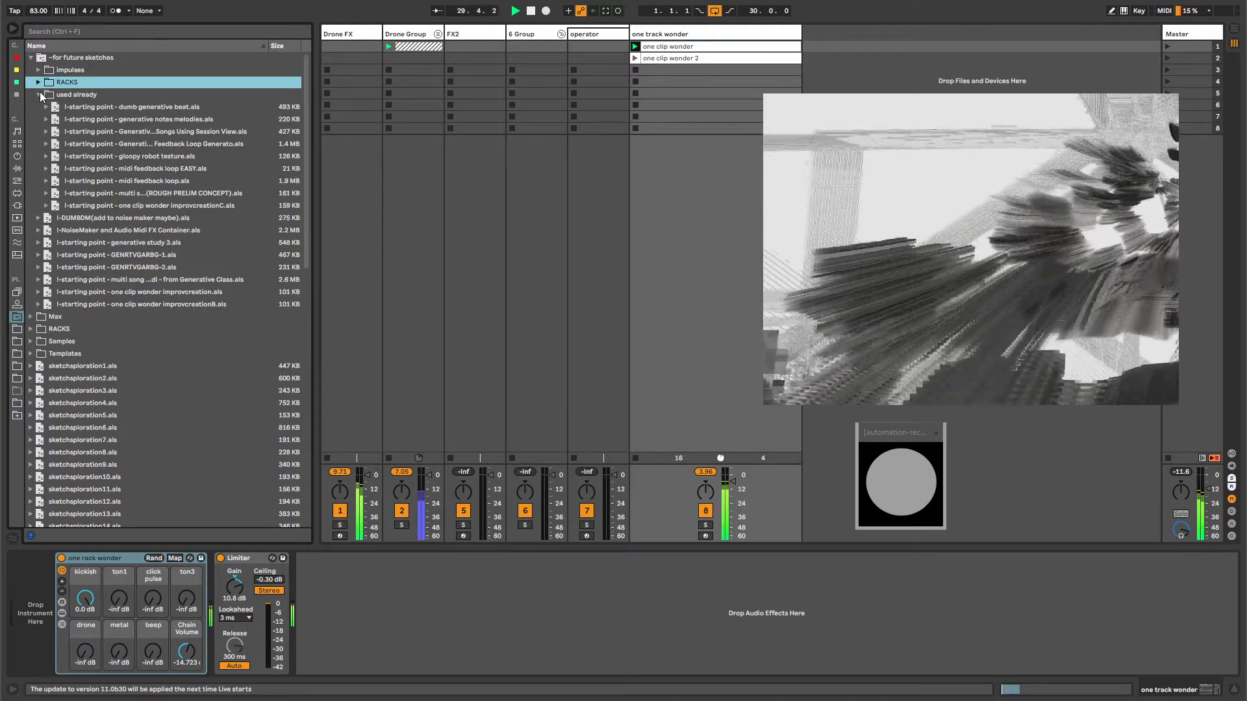
{"action": "left_click", "coordinate": [40, 92]}
{"action": "left_click", "coordinate": [40, 95]}
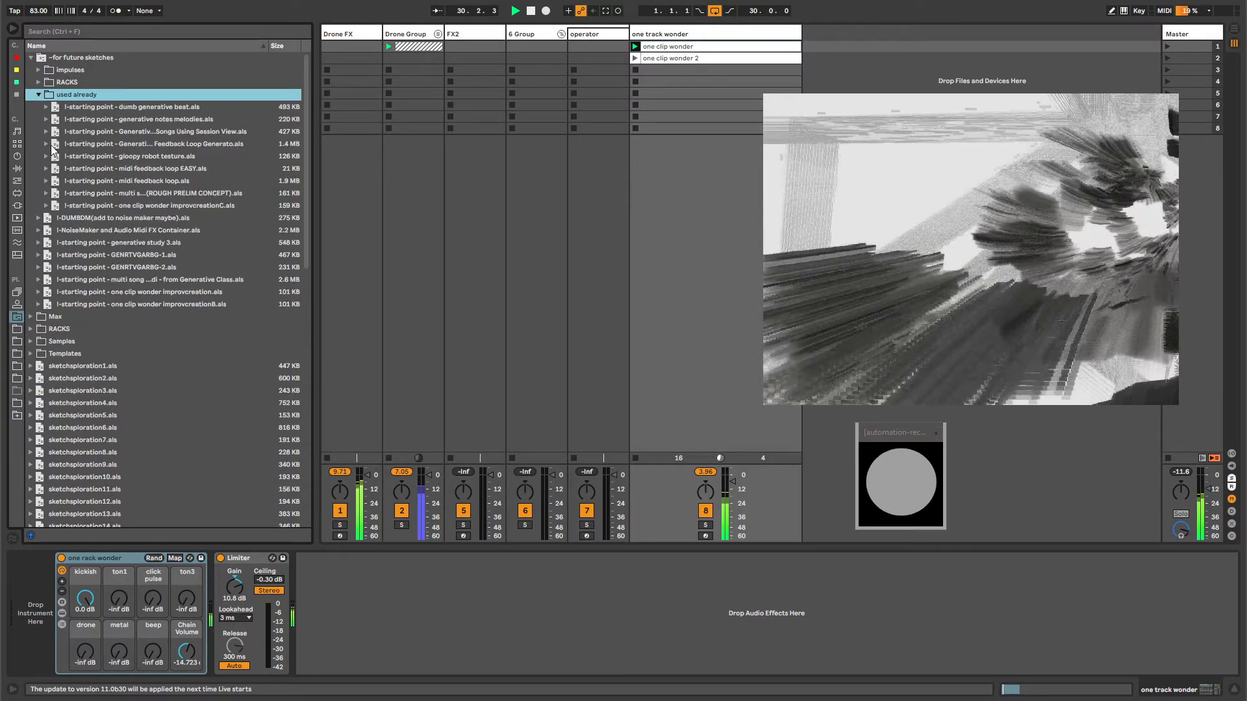
{"action": "left_click", "coordinate": [37, 95]}
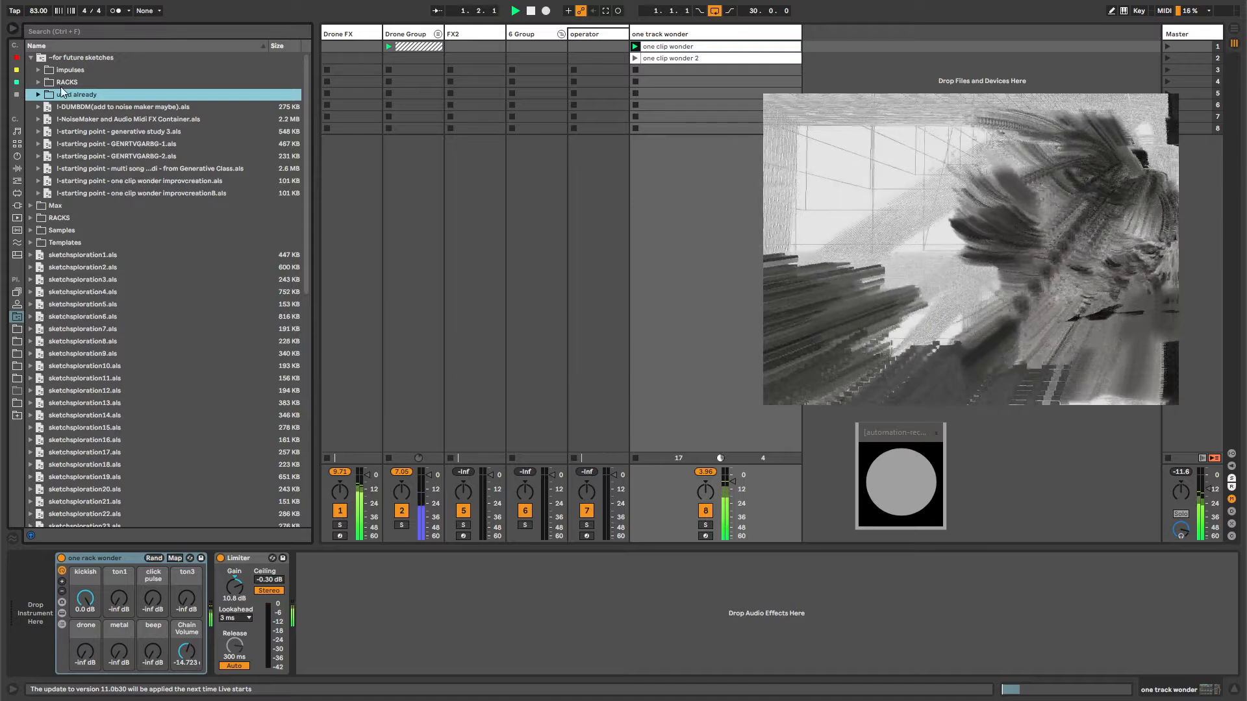
{"action": "left_click", "coordinate": [39, 82]}
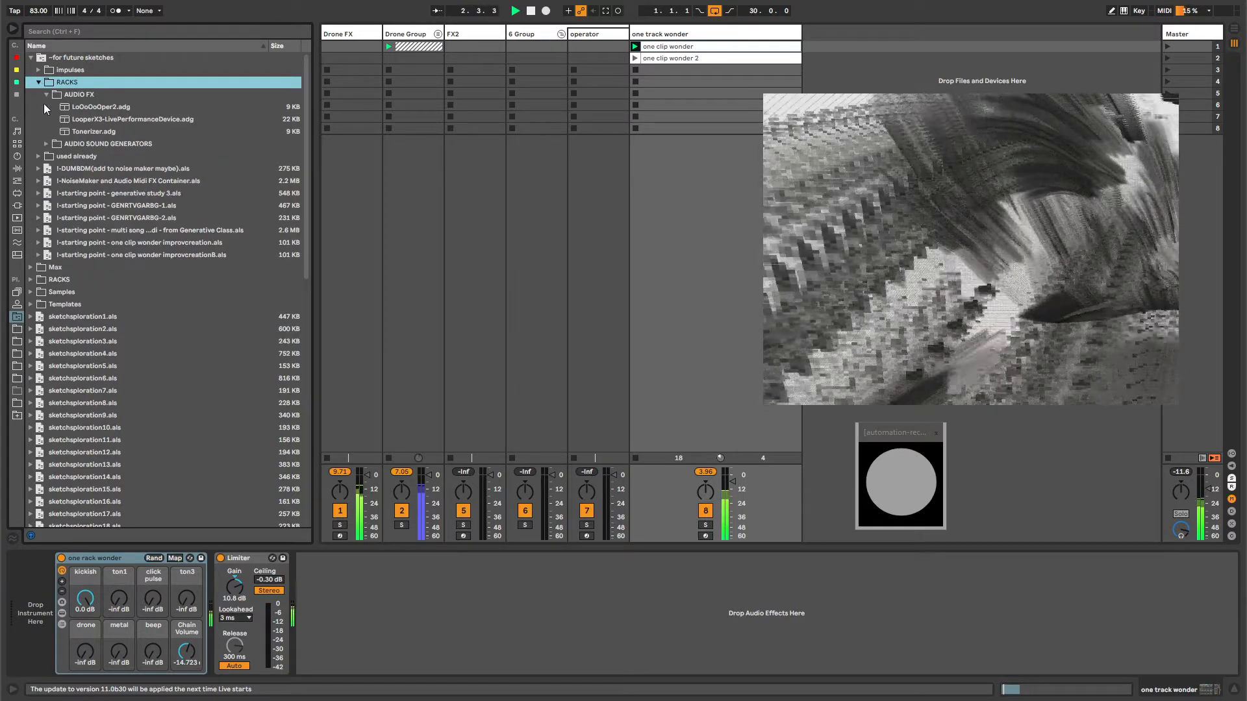
{"action": "left_click", "coordinate": [43, 91]}
{"action": "left_click", "coordinate": [37, 82]}
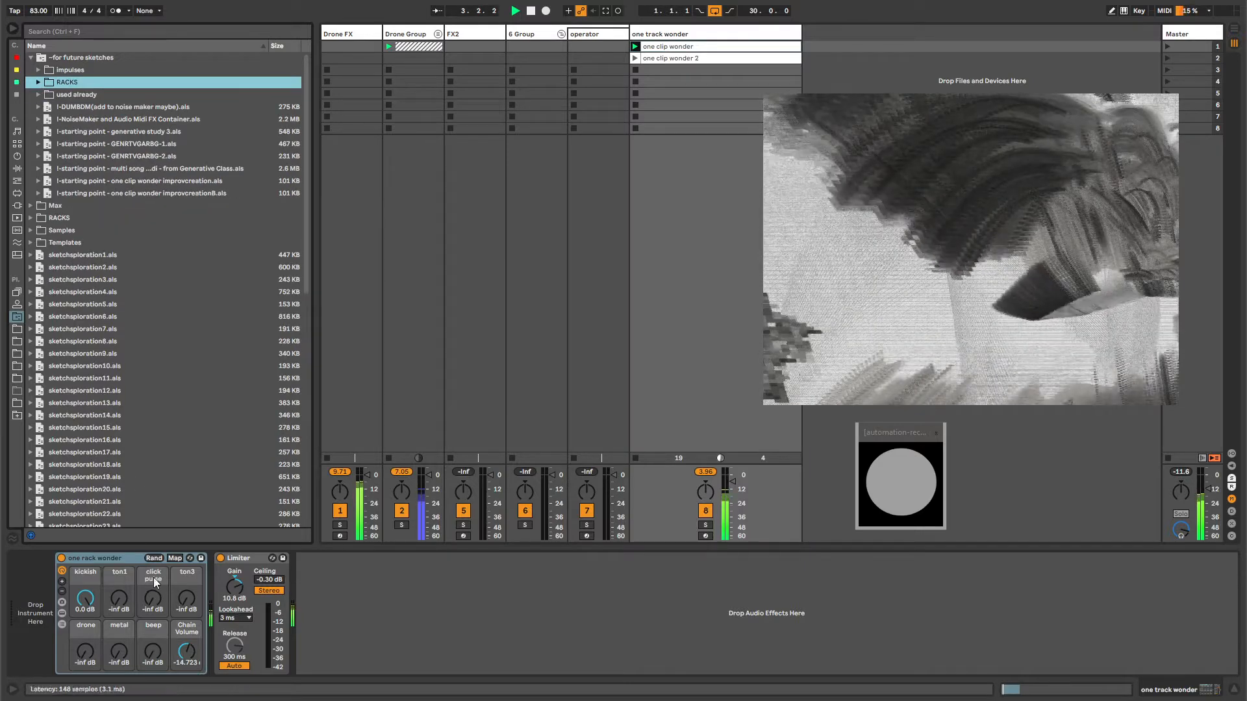
- Narrow the one track wonder track to about the width of its neighbours and select one rack wonder
{"action": "left_click", "coordinate": [127, 558]}
{"action": "left_click", "coordinate": [729, 35]}
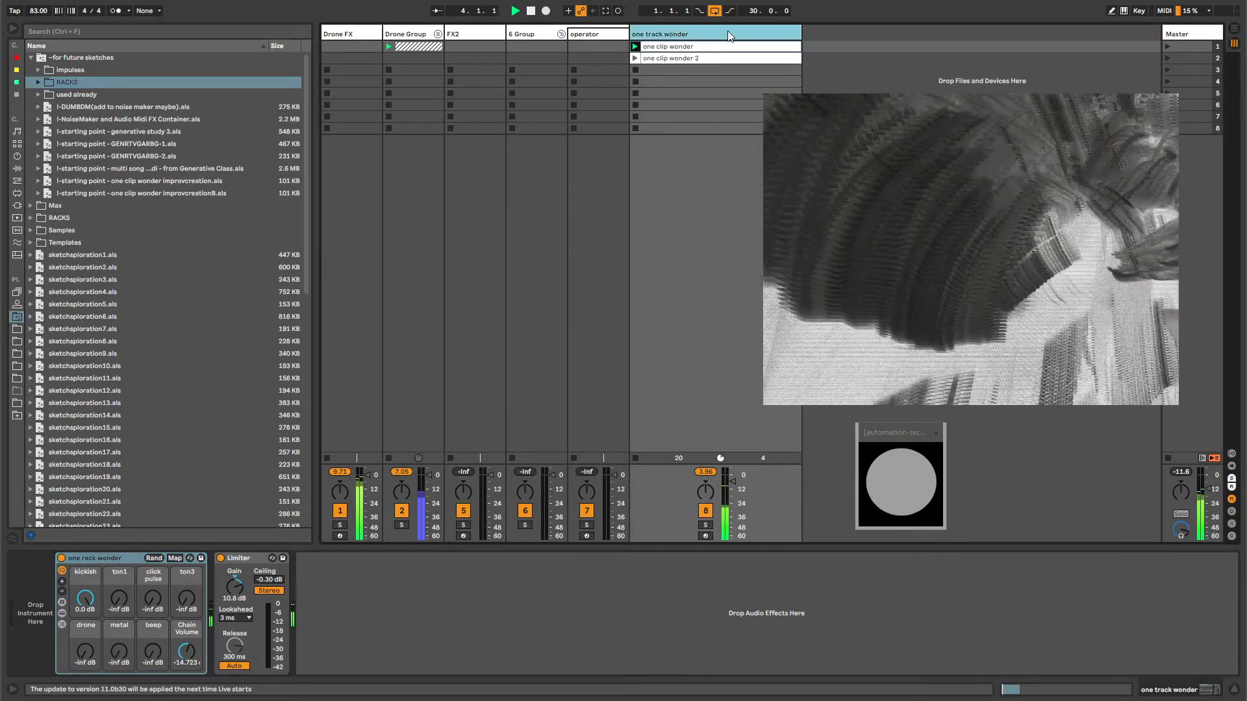
{"action": "left_click_drag", "start_coordinate": [797, 29], "coordinate": [703, 31]}
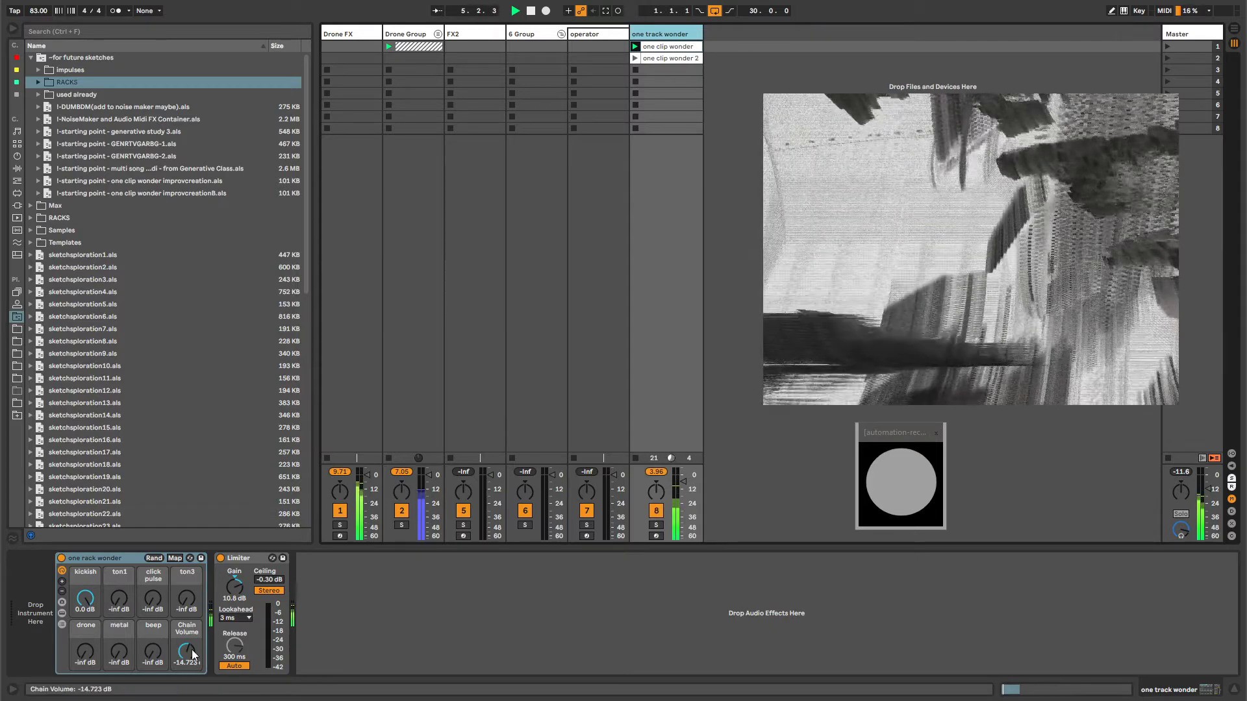
{"action": "left_click", "coordinate": [110, 563]}
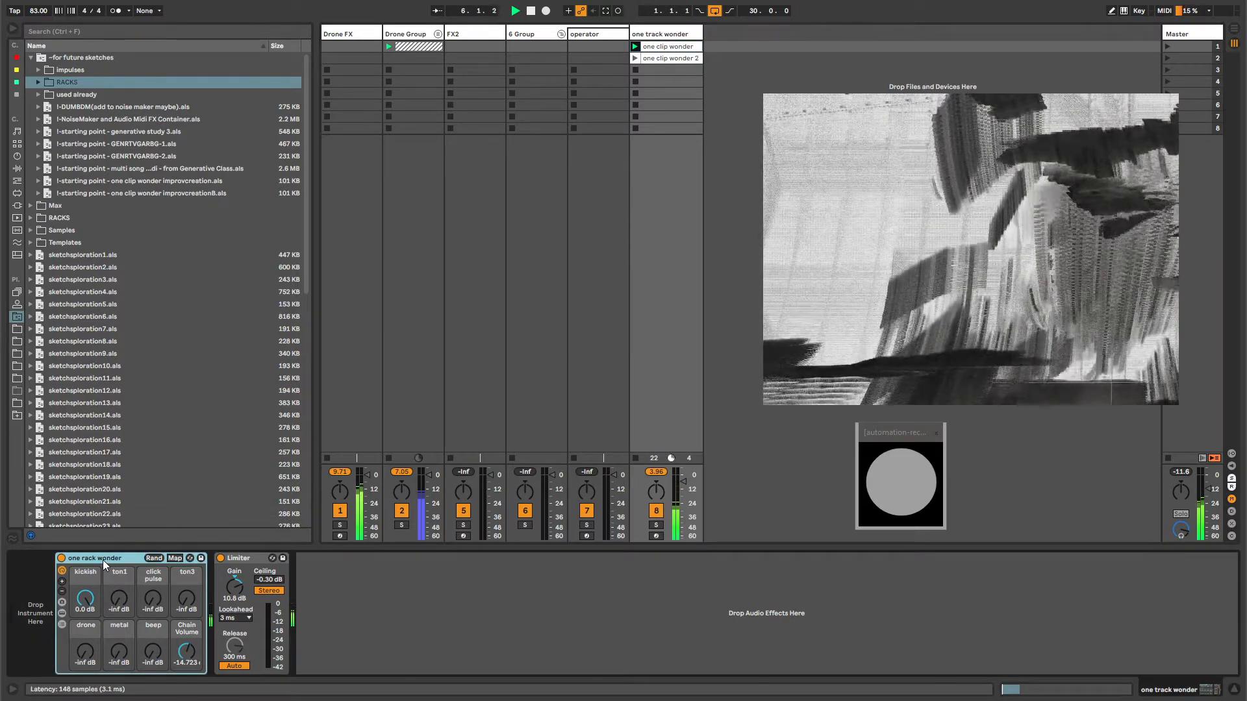
- Turn the kickish and Chain Volume macros of one rack wonder down to -inf dB
{"action": "left_click_drag", "start_coordinate": [93, 594], "coordinate": [114, 611]}
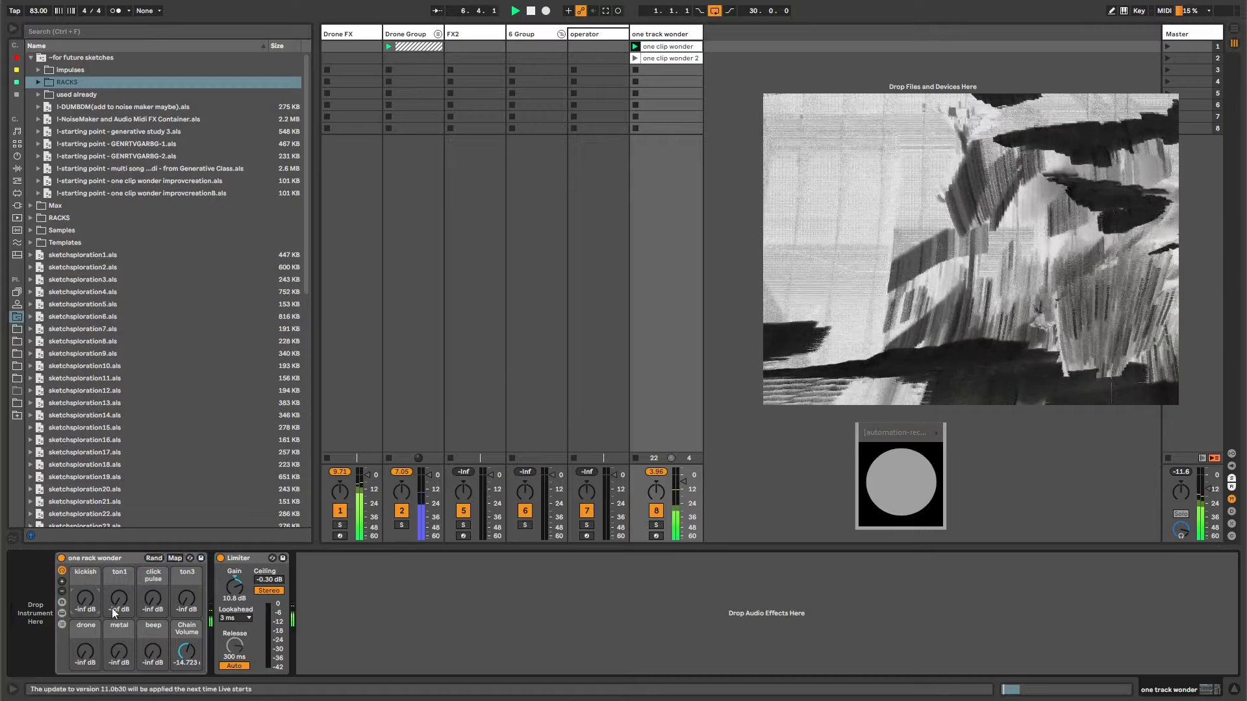
{"action": "left_click", "coordinate": [186, 664]}
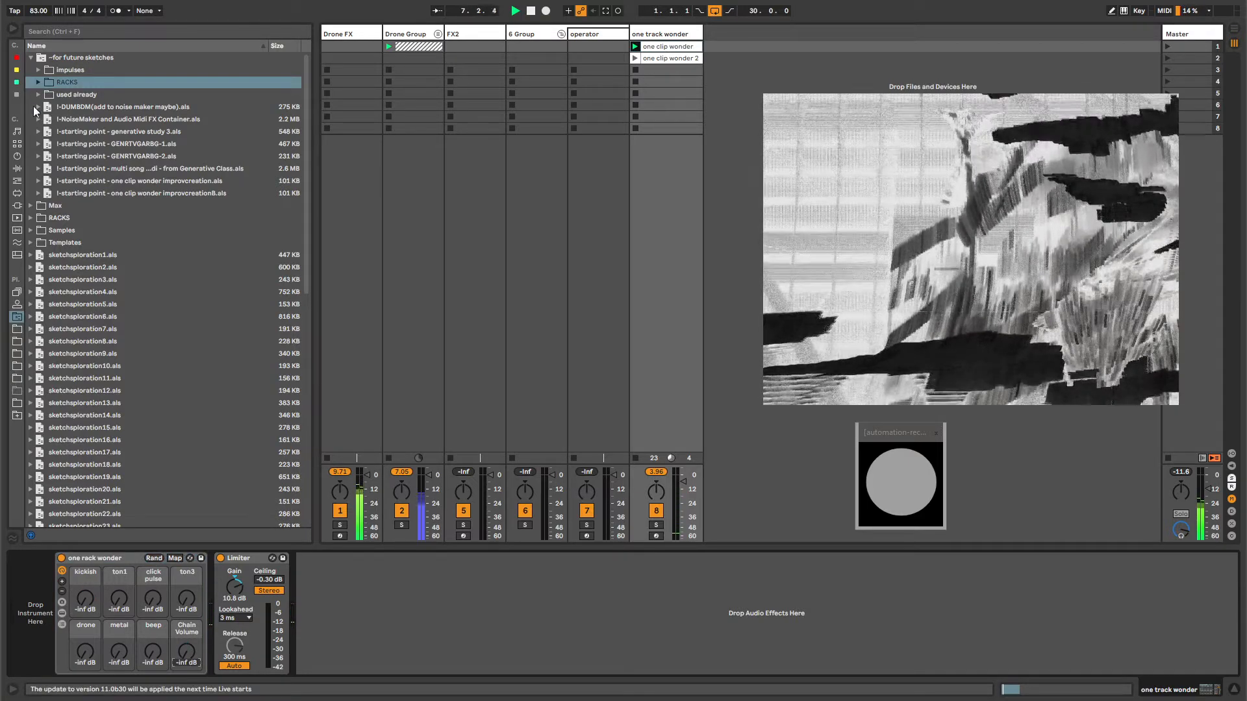
- Look through the RACKS, AUDIO FX and Templates folders in the browser and leave them collapsed
{"action": "left_click", "coordinate": [31, 219]}
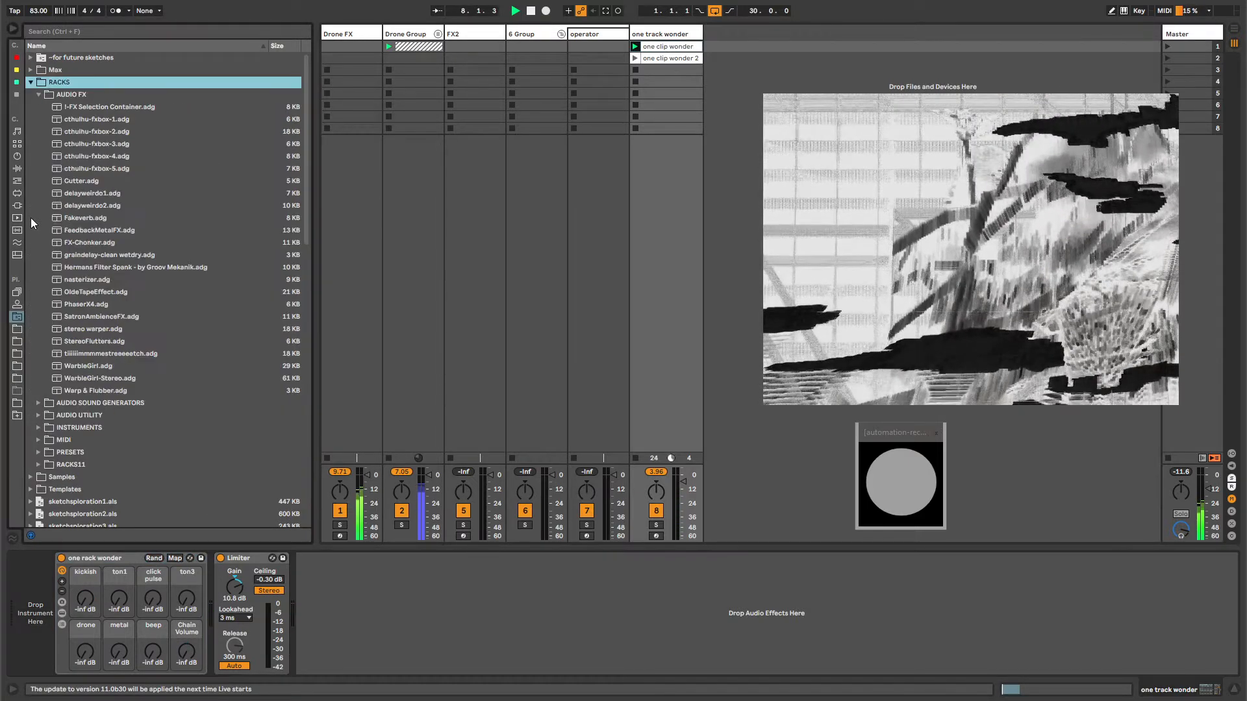
{"action": "left_click", "coordinate": [65, 95]}
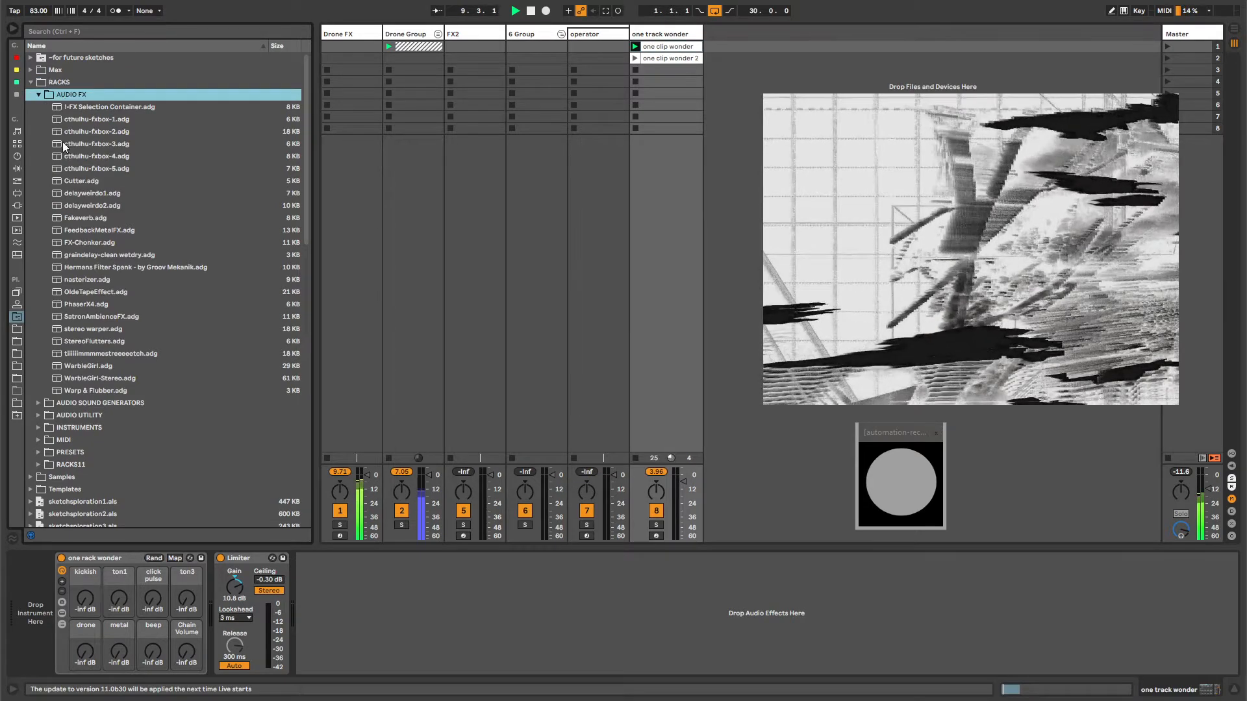
{"action": "left_click", "coordinate": [39, 95]}
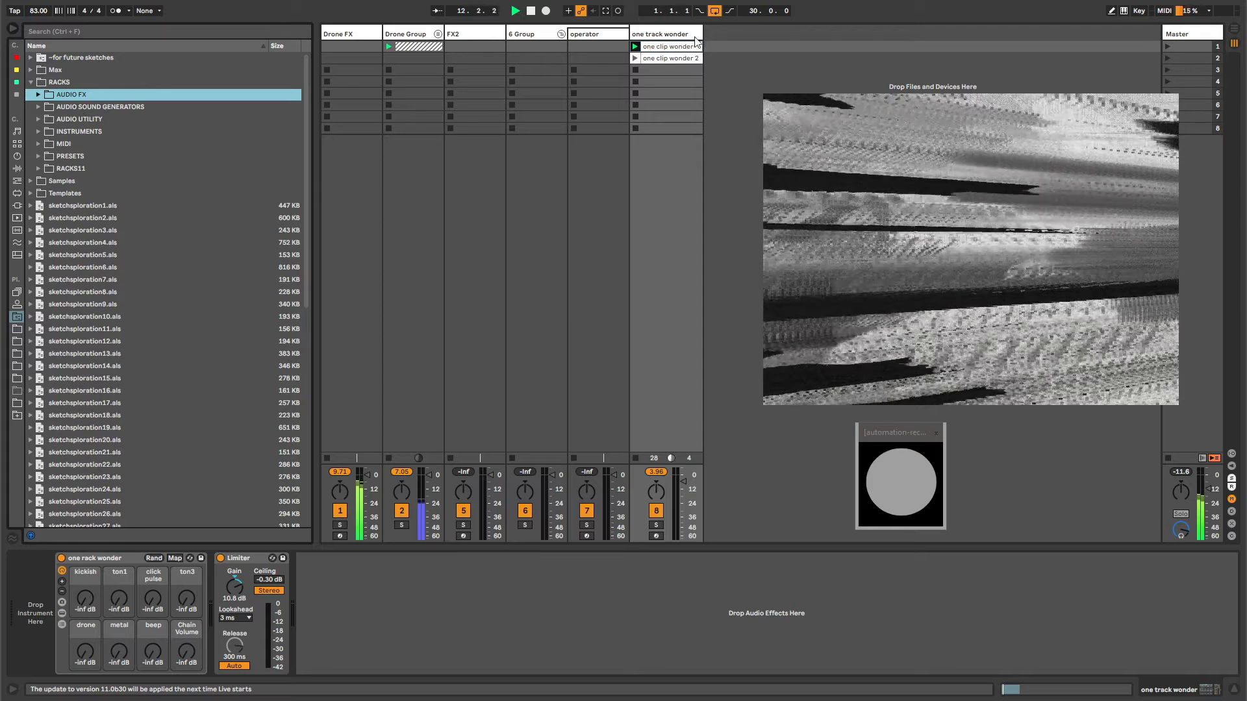
{"action": "left_click", "coordinate": [666, 51]}
{"action": "left_click", "coordinate": [657, 47]}
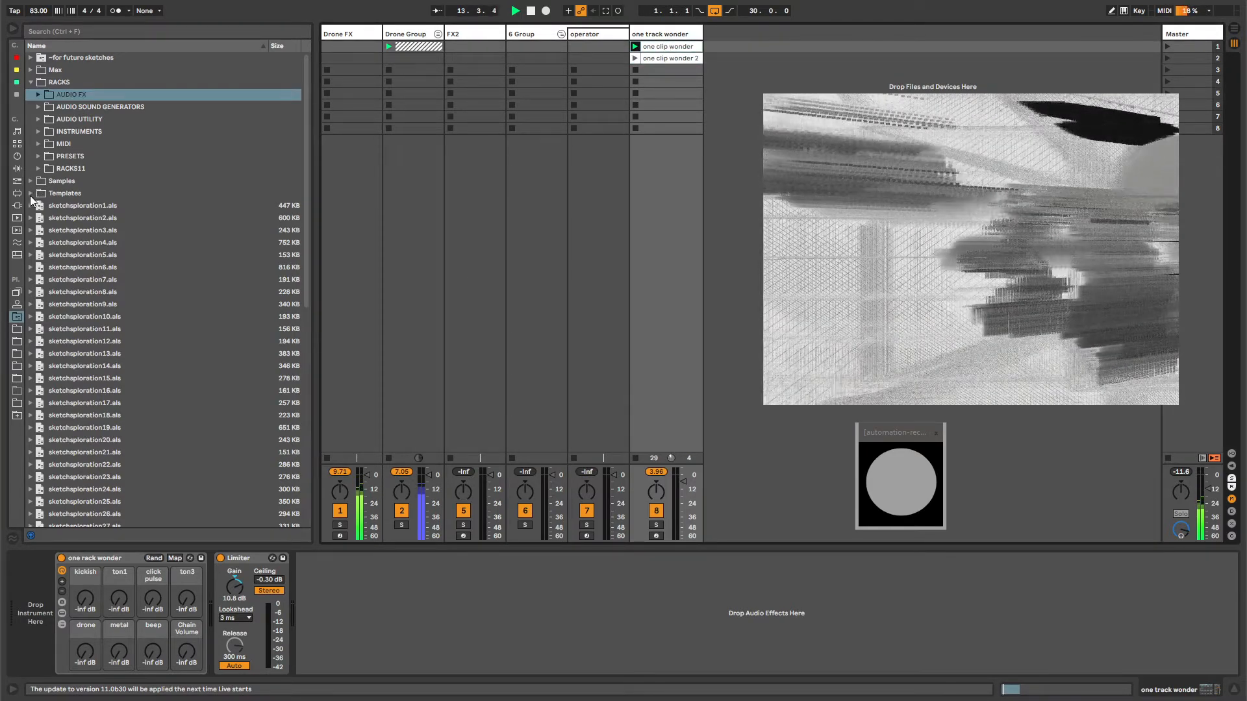
{"action": "left_click", "coordinate": [31, 194]}
{"action": "left_click", "coordinate": [31, 107]}
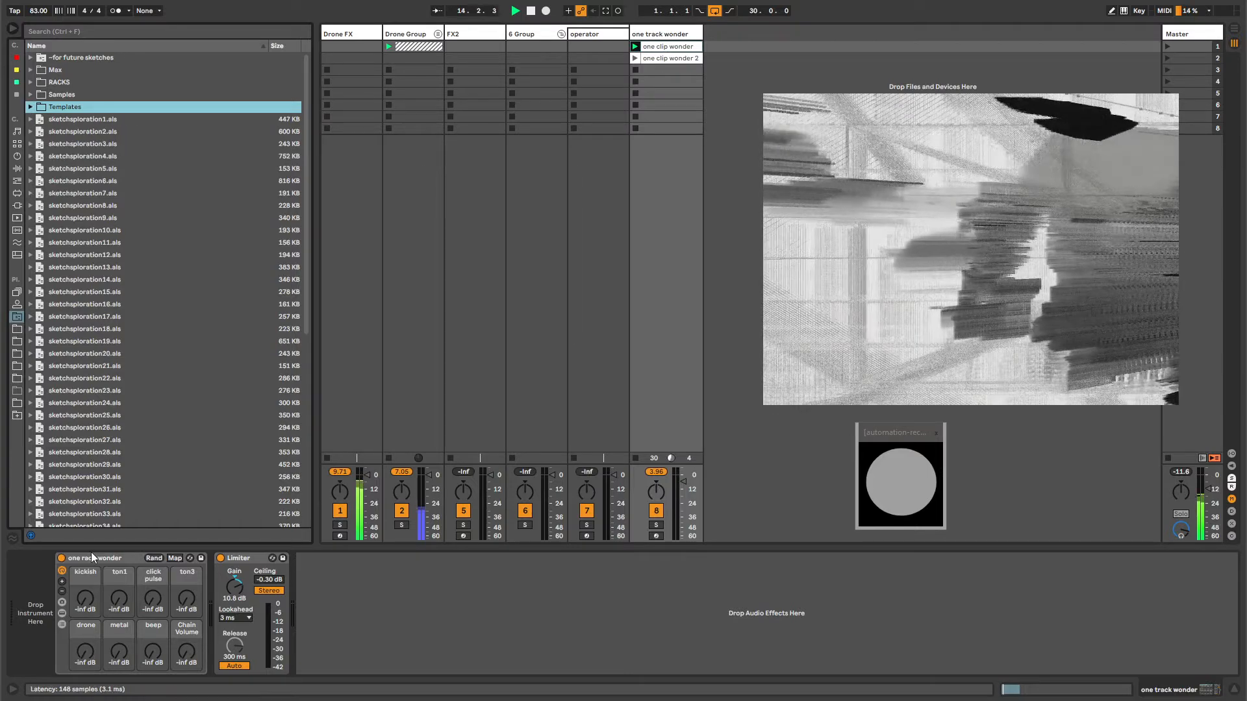
- Raise one rack wonder's kickish macro to about -11 dB and its ton1 macro to about -29 dB
{"action": "left_click_drag", "start_coordinate": [85, 599], "coordinate": [119, 607]}
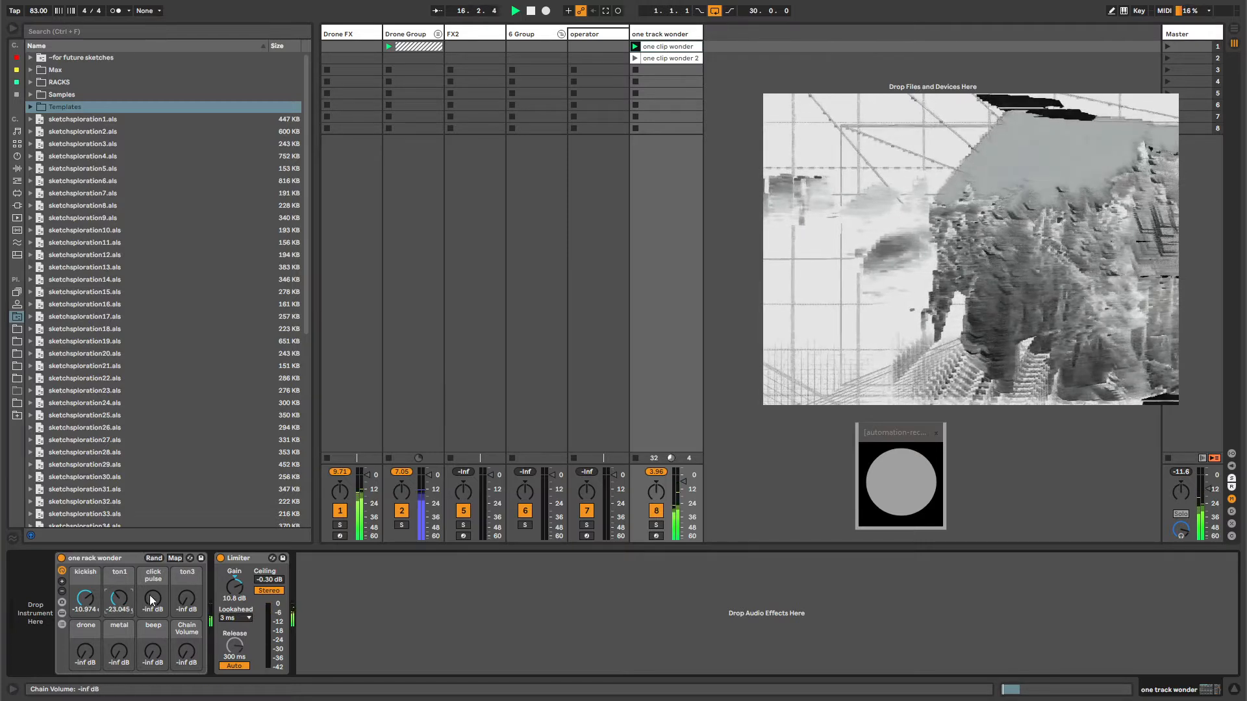
{"action": "left_click_drag", "start_coordinate": [119, 598], "coordinate": [119, 595]}
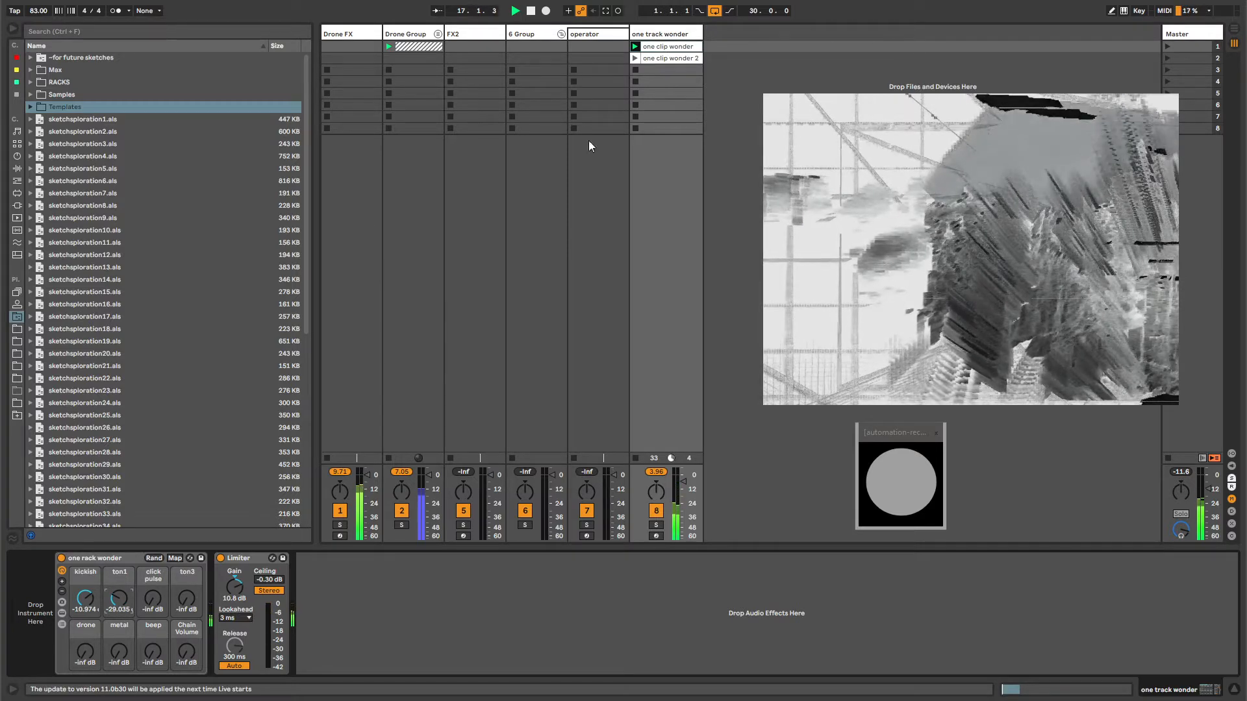
- Add a Drum Buss effect to the 6 Group track
{"action": "left_click", "coordinate": [650, 35]}
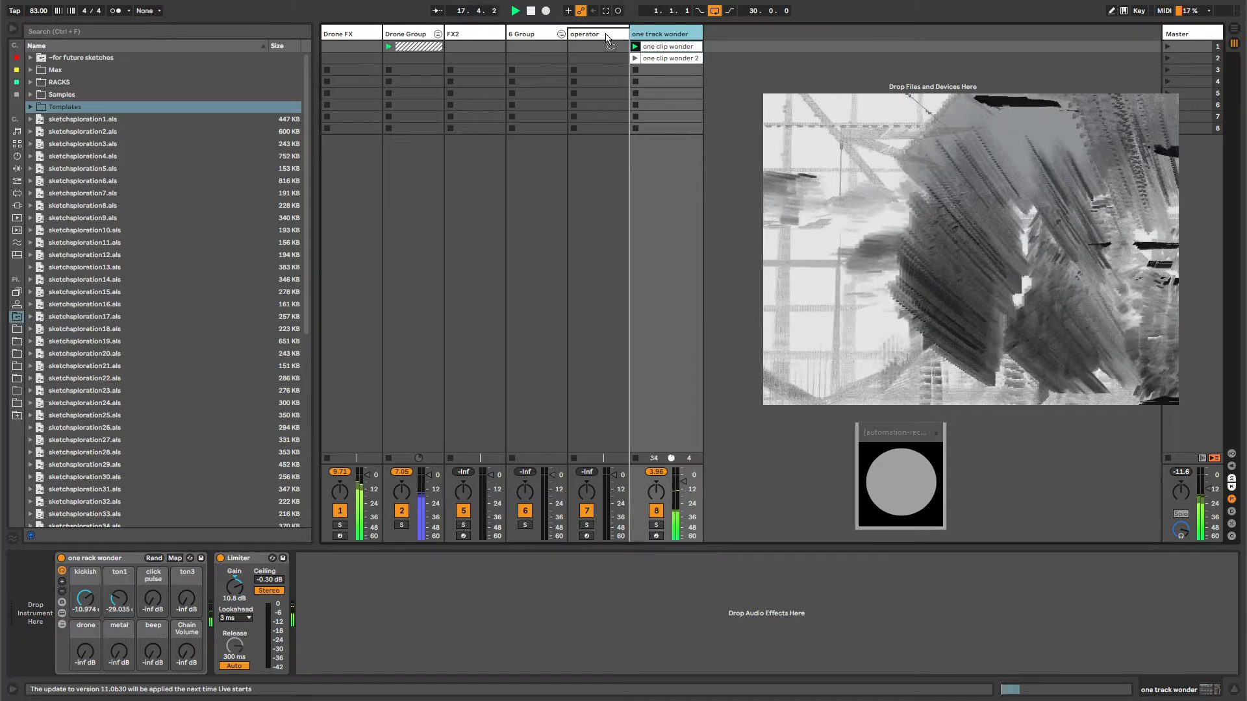
{"action": "left_click", "coordinate": [527, 34]}
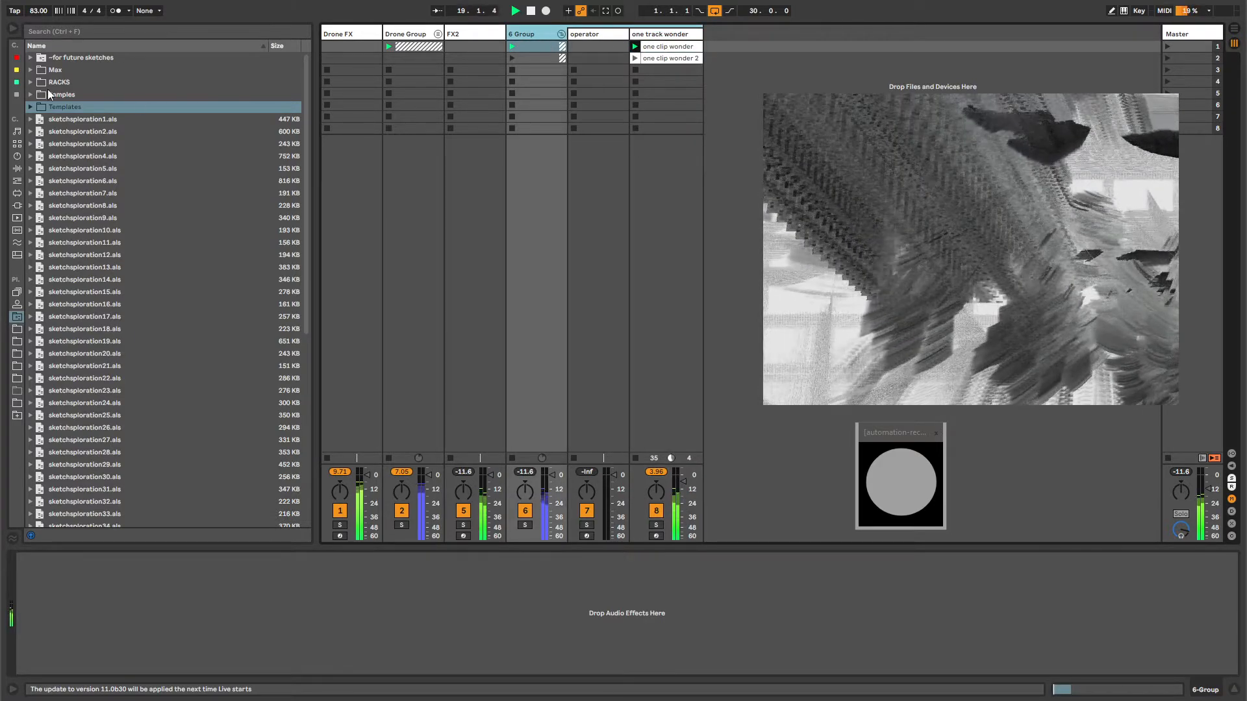
{"action": "left_click", "coordinate": [17, 95]}
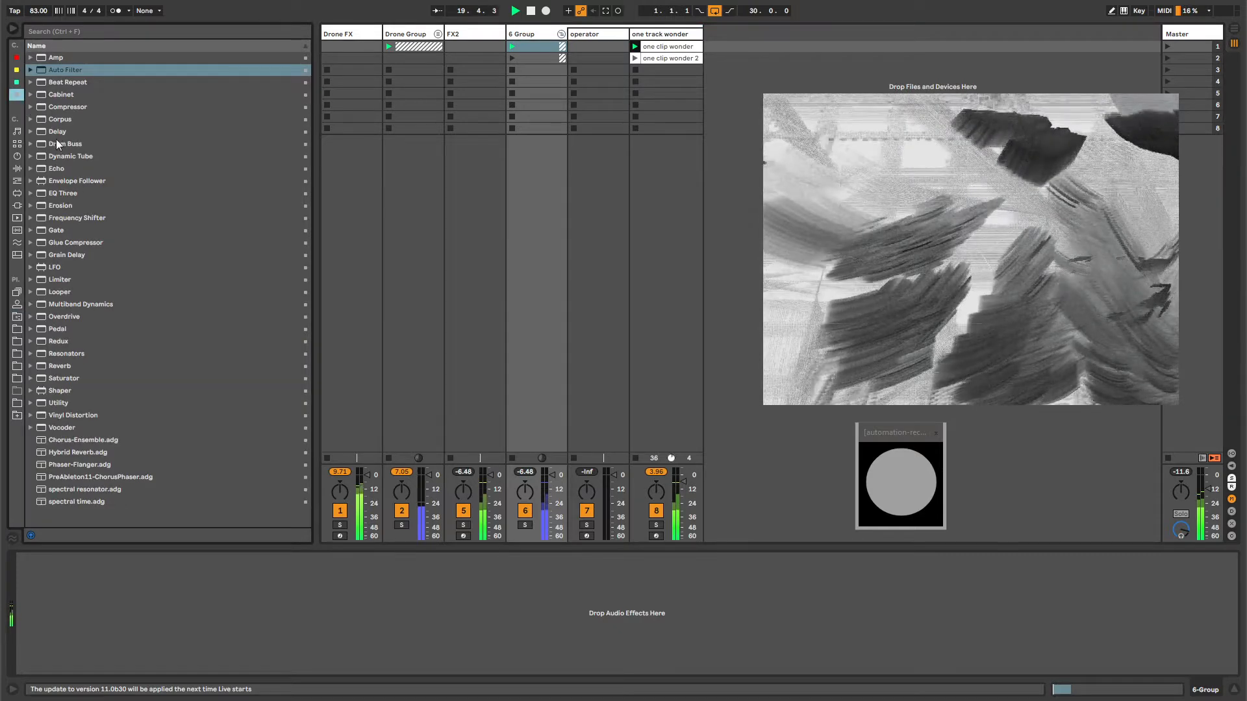
{"action": "left_click_drag", "start_coordinate": [58, 144], "coordinate": [142, 625]}
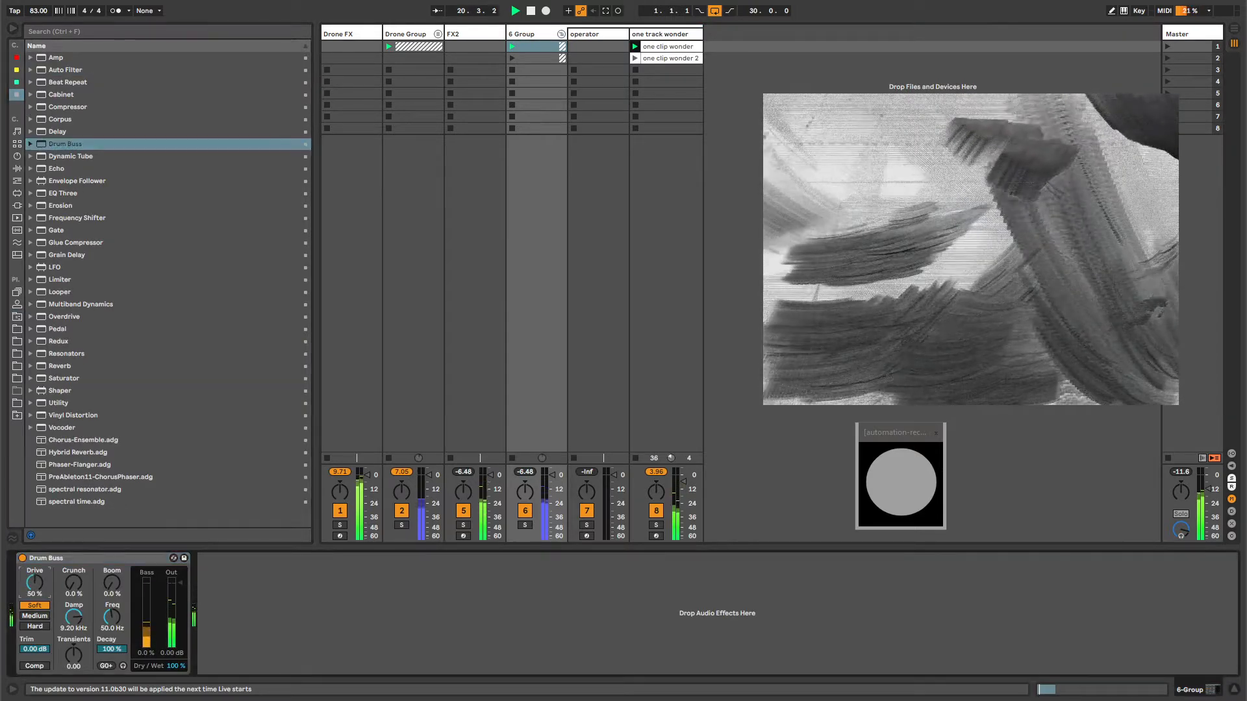
- Set the Drum Buss to 63% Boom at 44.8 Hz, 48% Drive and 48% Crunch
{"action": "left_click_drag", "start_coordinate": [113, 586], "coordinate": [113, 506]}
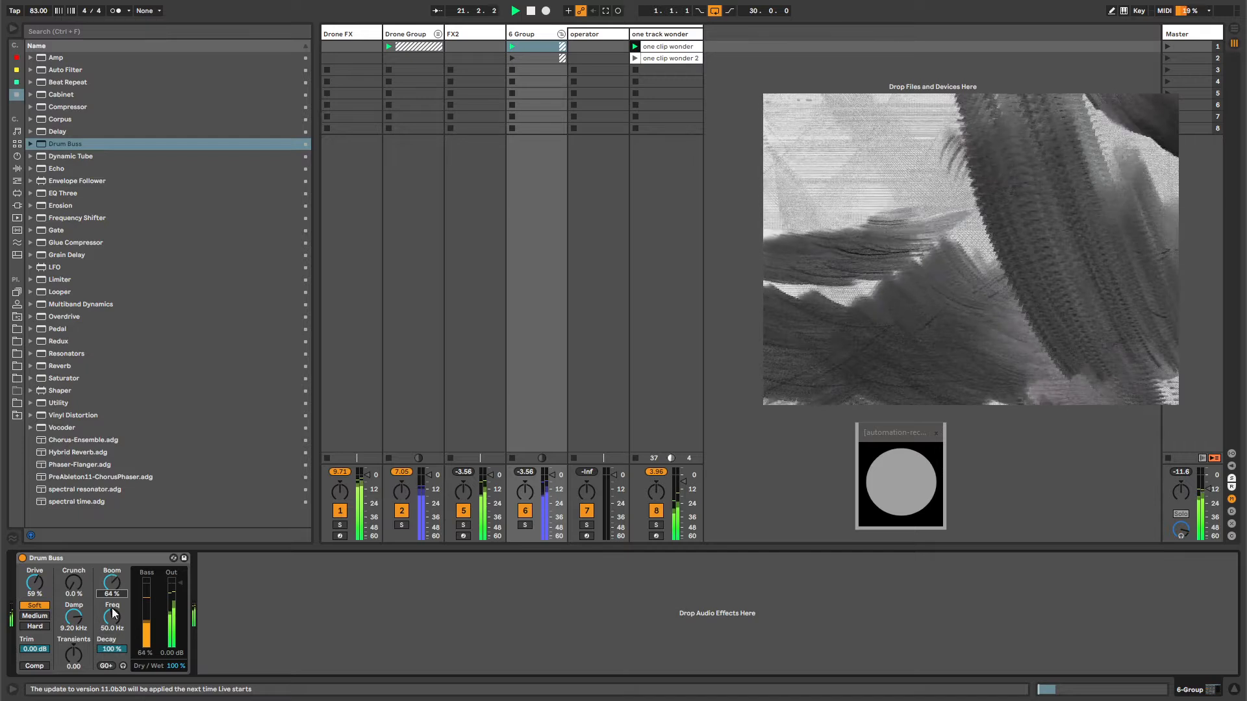
{"action": "left_click_drag", "start_coordinate": [112, 616], "coordinate": [112, 625]}
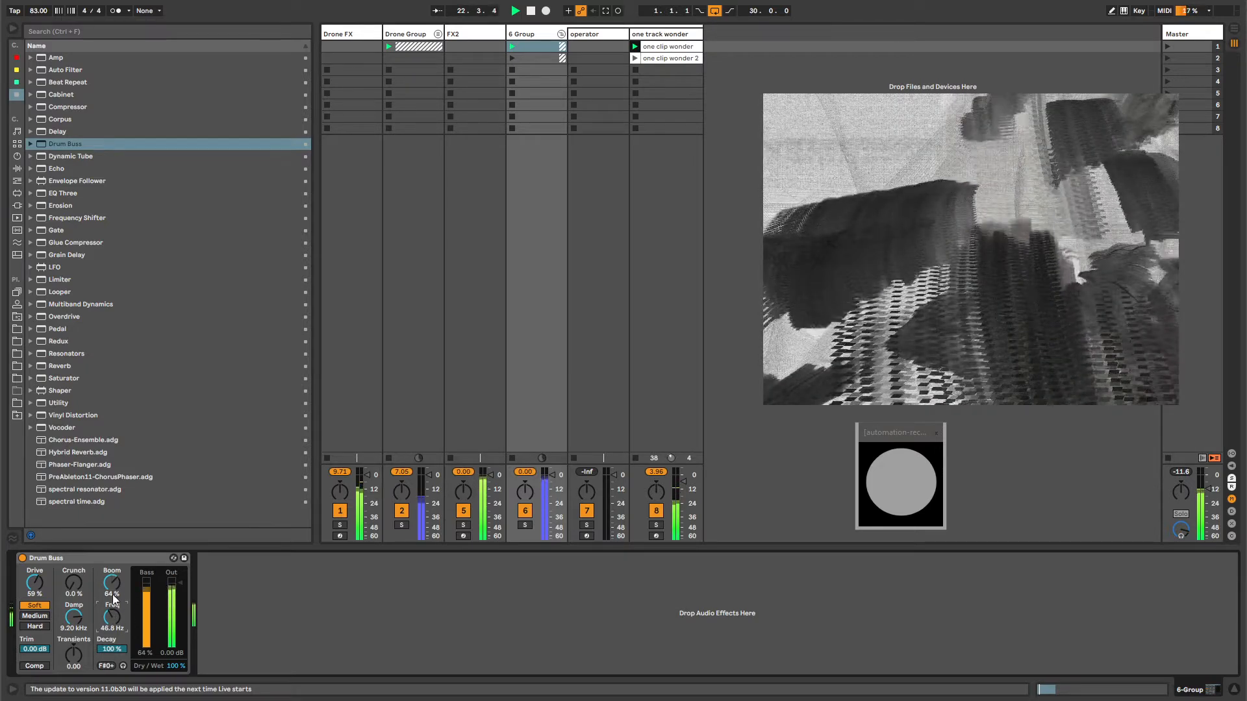
{"action": "left_click_drag", "start_coordinate": [113, 588], "coordinate": [111, 622]}
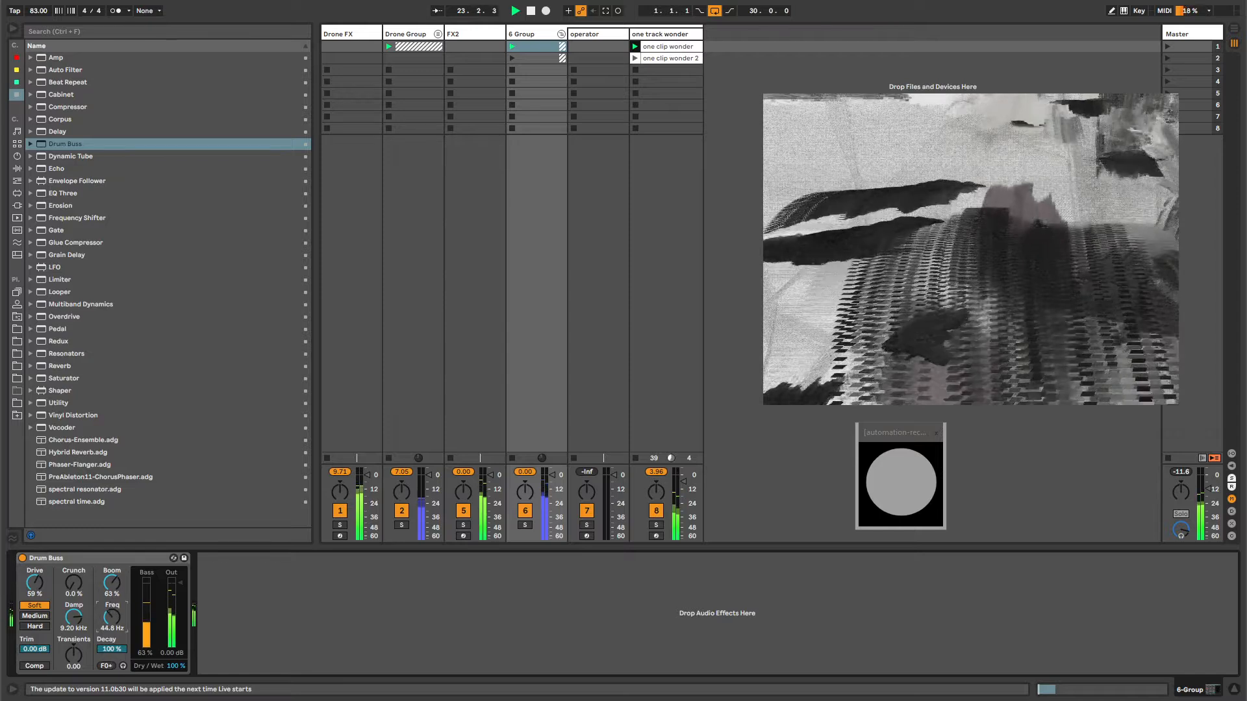
{"action": "left_click_drag", "start_coordinate": [35, 585], "coordinate": [73, 555]}
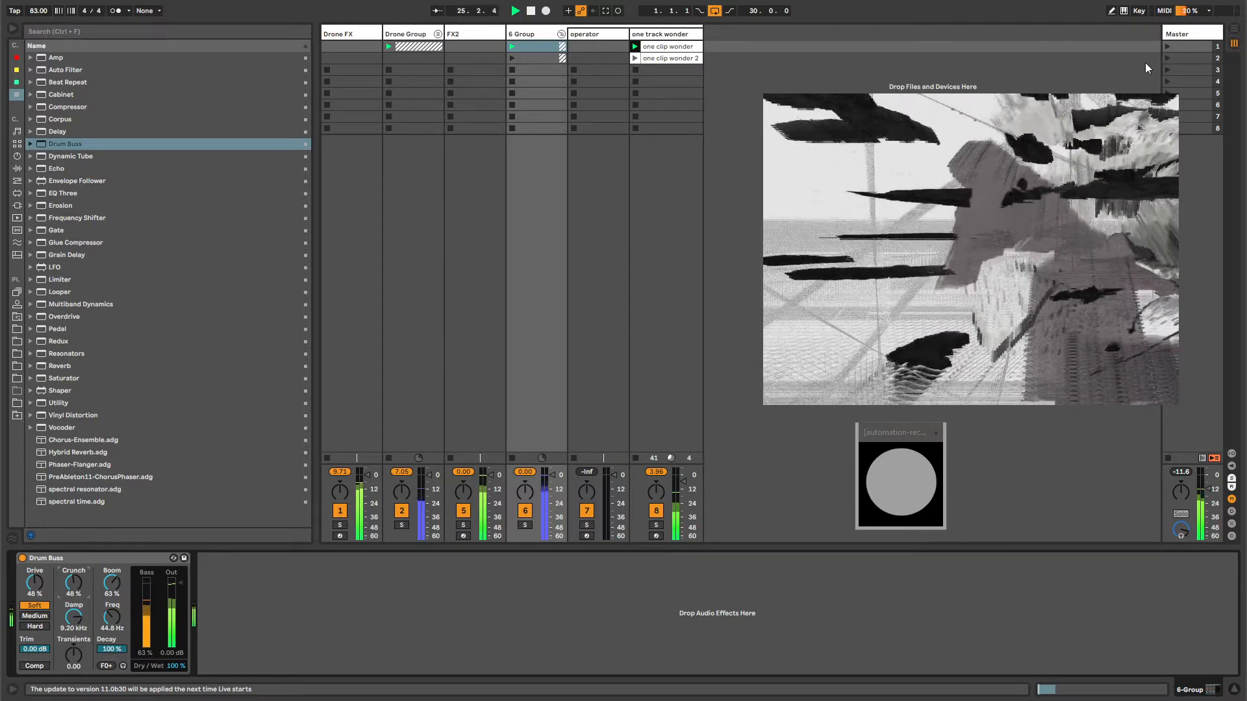
- Delete the empty scenes 3 to 8
{"action": "left_click", "coordinate": [1188, 69]}
{"action": "left_click", "coordinate": [1194, 127], "text": "shift"}
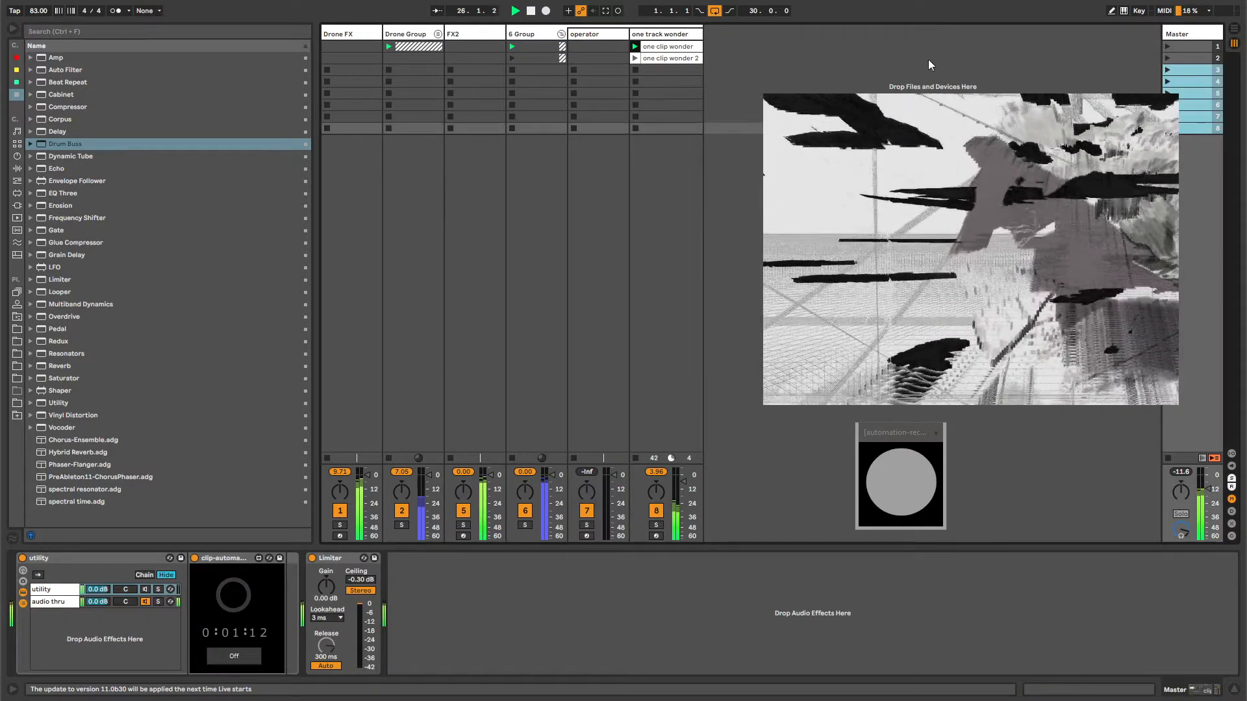
{"action": "key", "text": "Delete"}
- Raise the one track wonder rack's click pulse macro to about -28.4 dB and ton3 to about -17.4 dB
{"action": "left_click", "coordinate": [659, 35]}
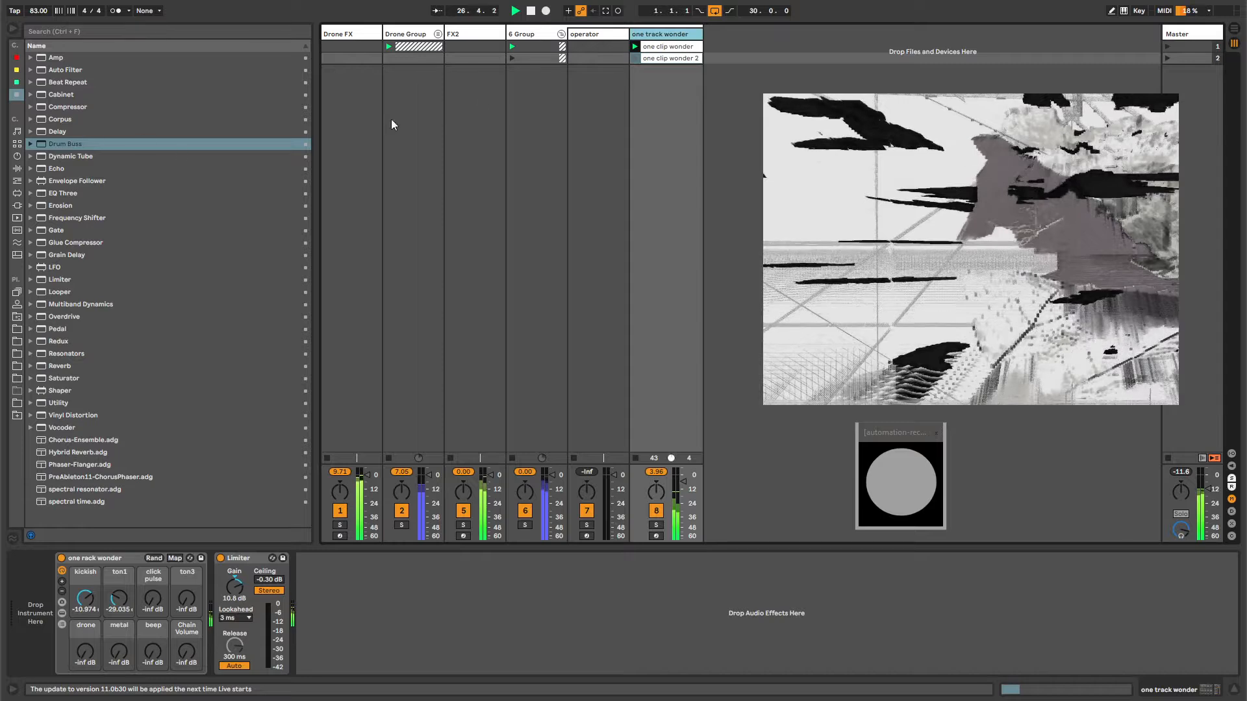
{"action": "left_click", "coordinate": [666, 47]}
{"action": "left_click", "coordinate": [661, 34]}
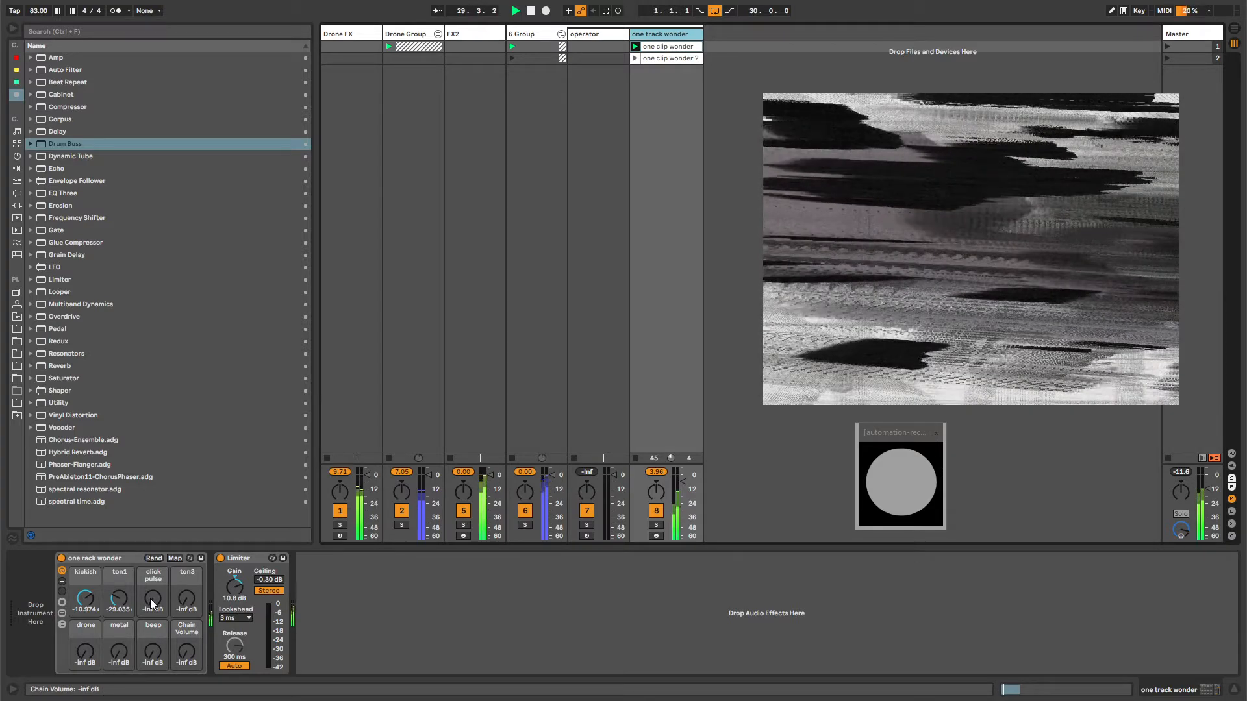
{"action": "left_click_drag", "start_coordinate": [150, 599], "coordinate": [187, 588]}
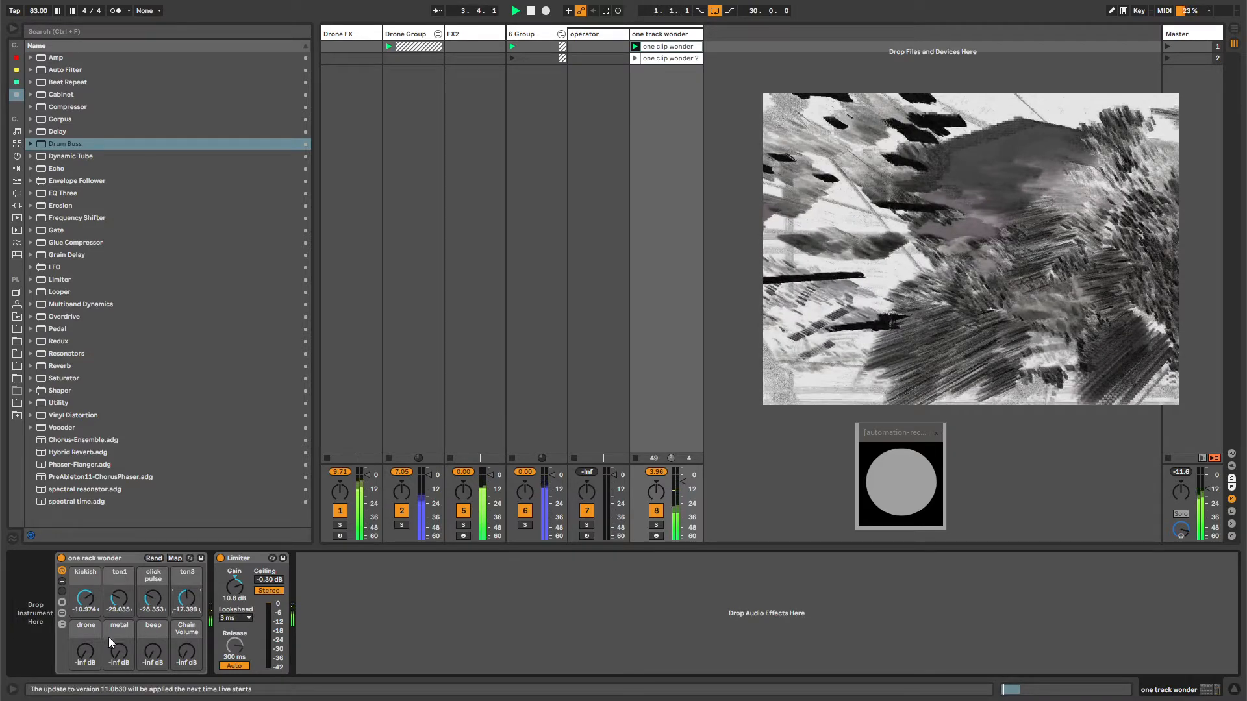
- Raise the rack's Chain Volume macro to about -11.2 dB and rename it noise texture
{"action": "mouse_move", "coordinate": [174, 661]}
{"action": "left_mouse_down"}
{"action": "mouse_move", "coordinate": [174, 646]}
{"action": "mouse_move", "coordinate": [186, 650]}
{"action": "left_mouse_up"}
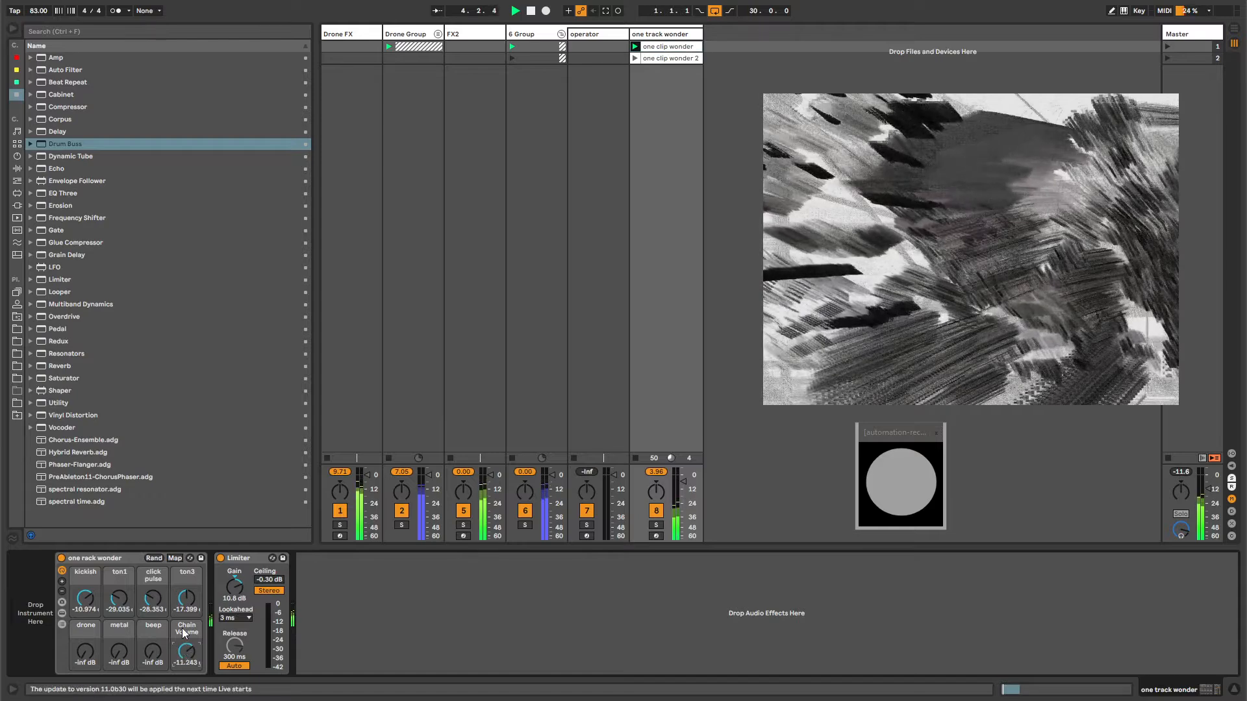
{"action": "key", "text": "ctrl+r"}
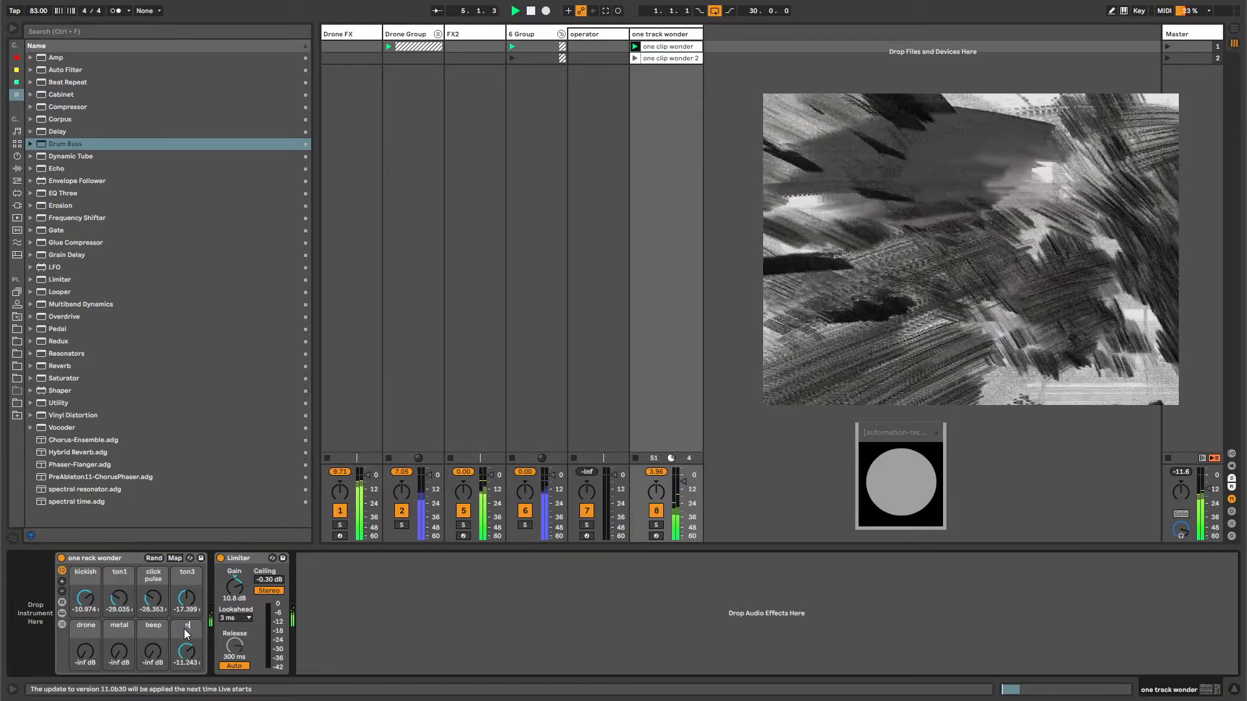
{"action": "type", "text": "noise texture"}
{"action": "key", "text": "Return"}
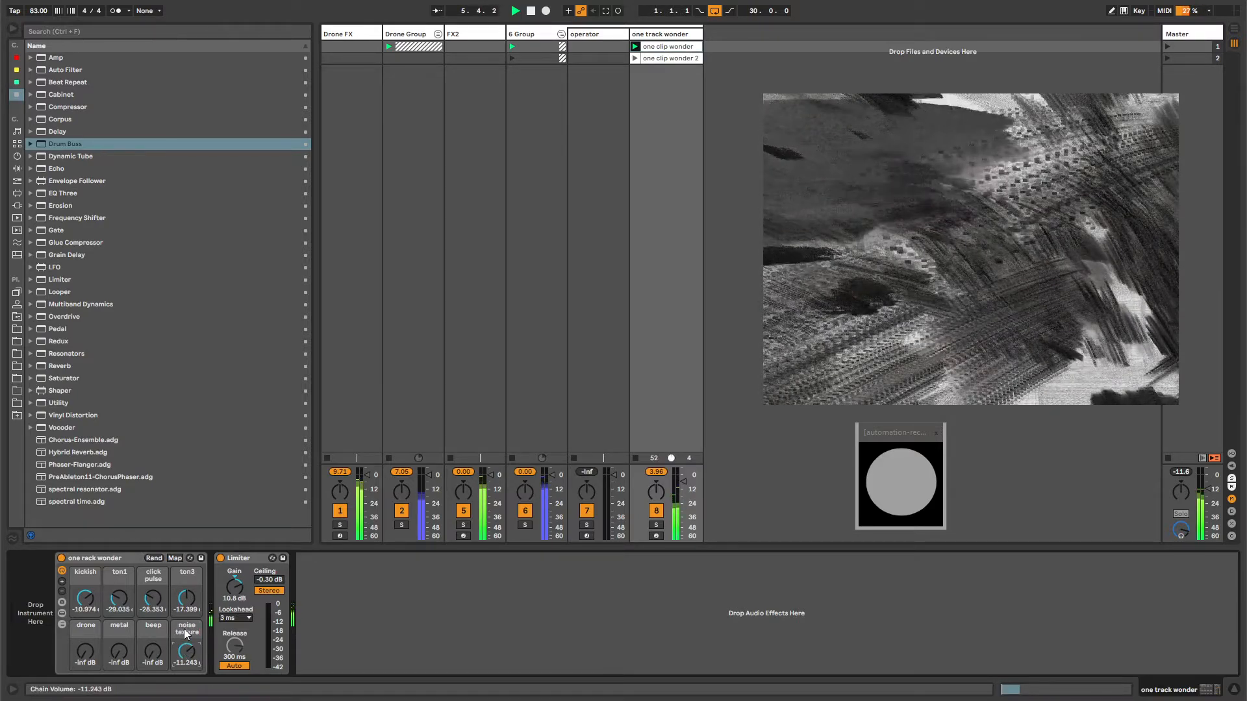
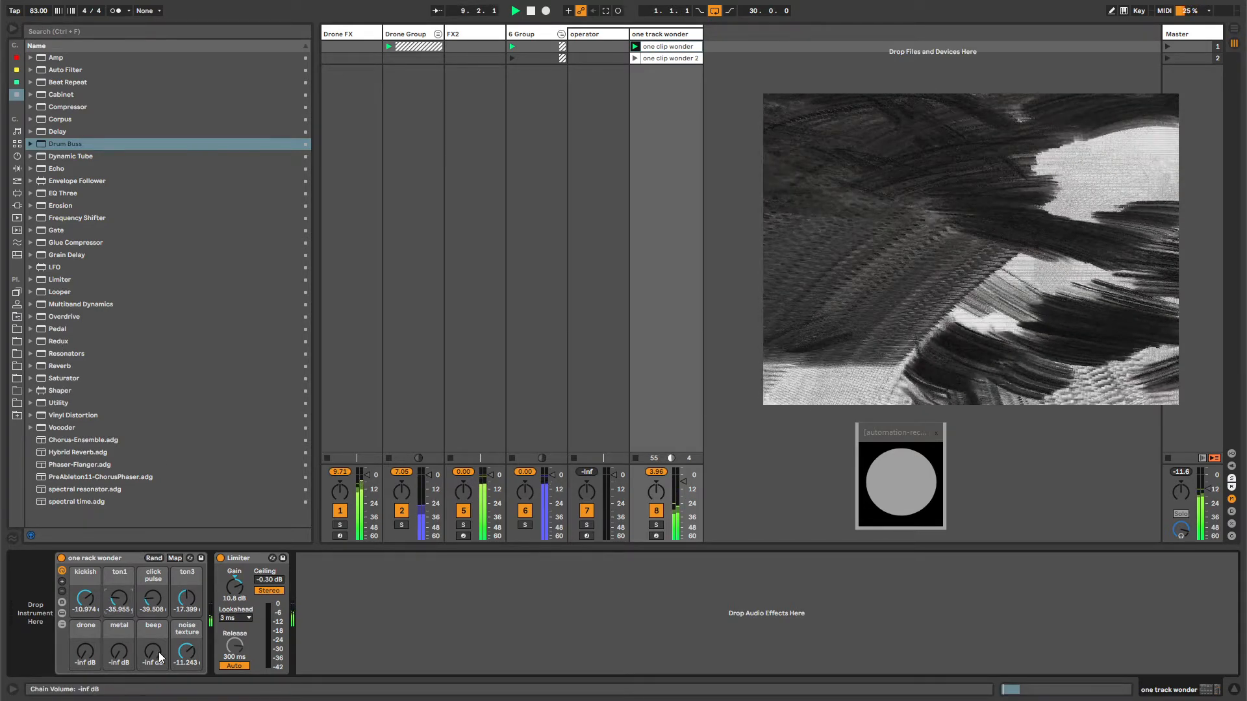
- Set the click pulse macro to about -36.8 dB and slow the project tempo to 47 BPM
{"action": "left_click_drag", "start_coordinate": [157, 598], "coordinate": [157, 575]}
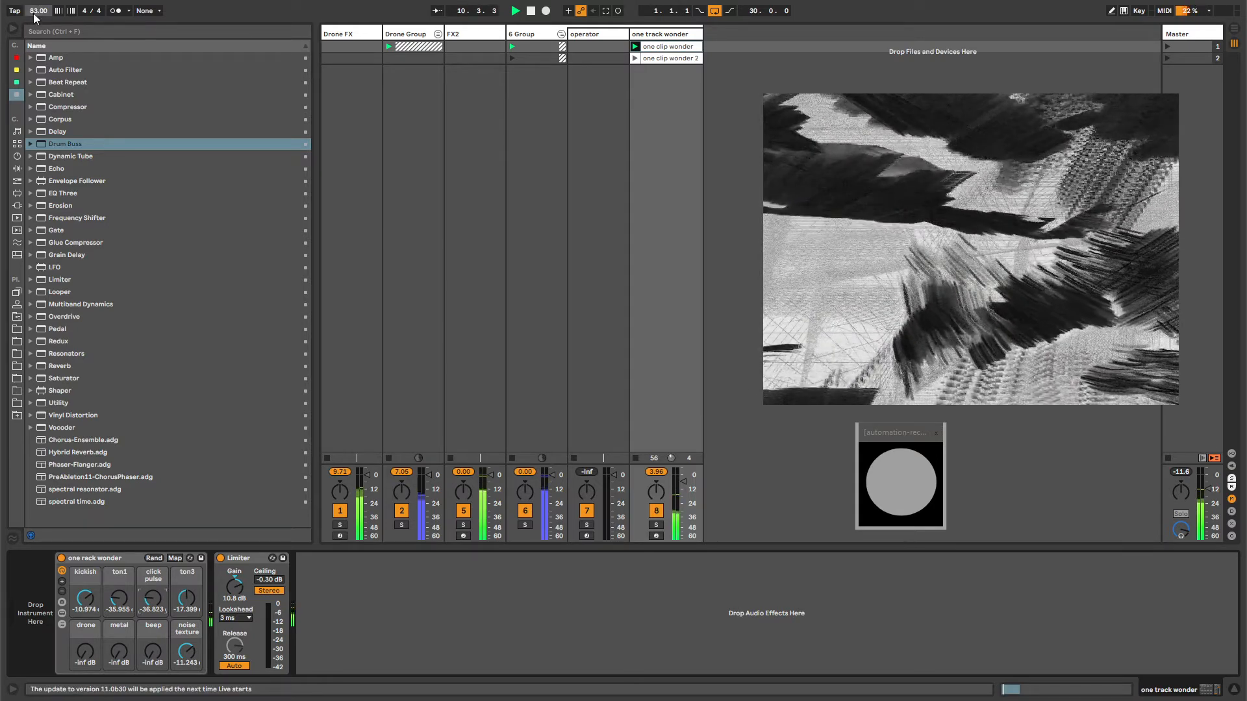
{"action": "left_click_drag", "start_coordinate": [38, 11], "coordinate": [38, 7]}
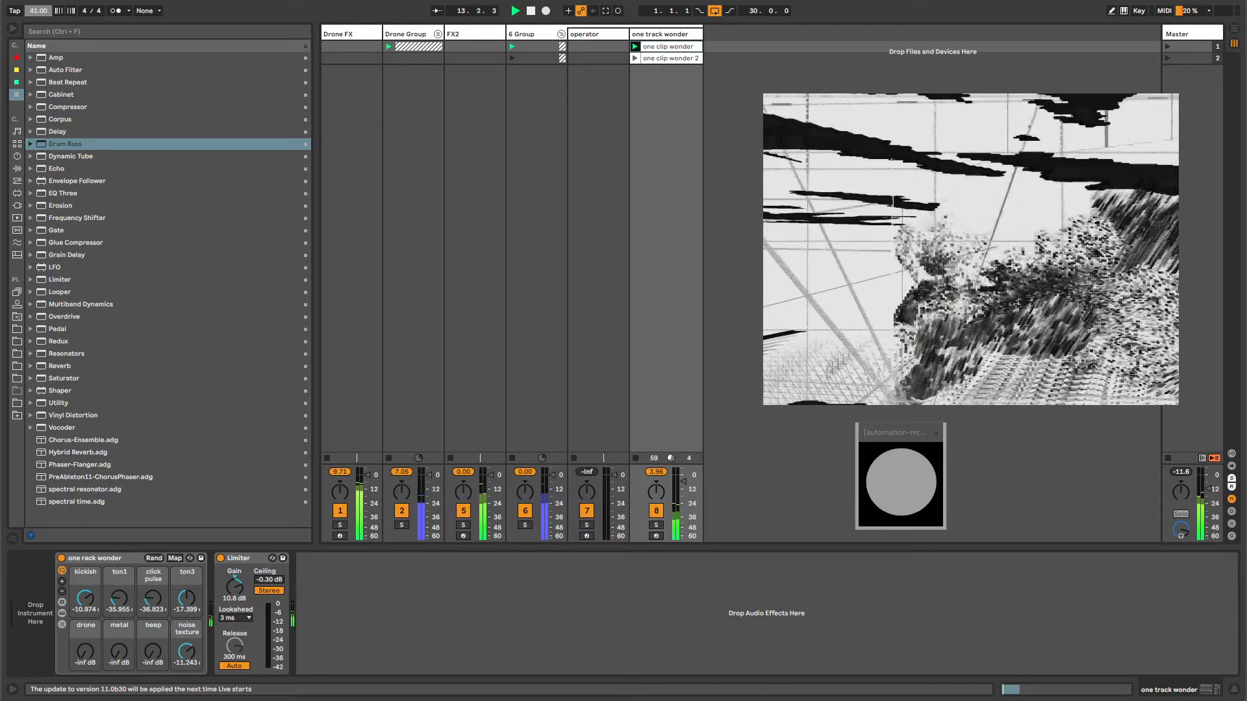
{"action": "left_click_drag", "start_coordinate": [34, 14], "coordinate": [34, 11]}
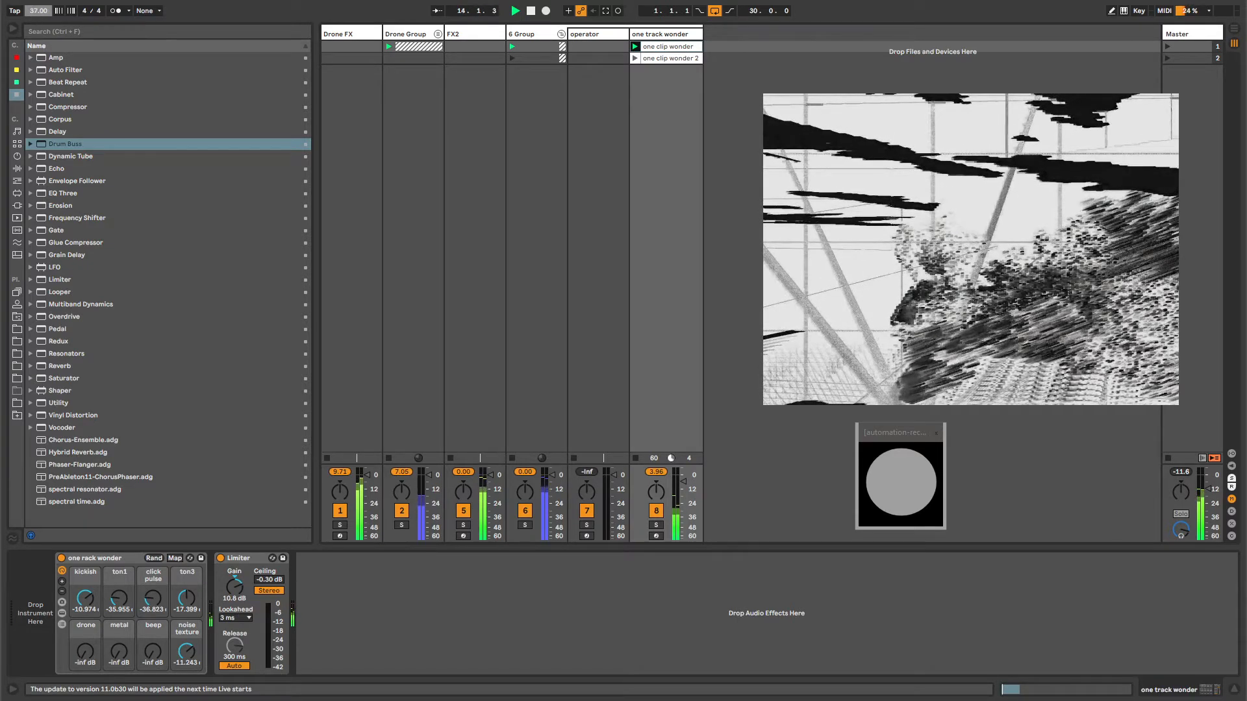
{"action": "left_click_drag", "start_coordinate": [33, 11], "coordinate": [45, 200]}
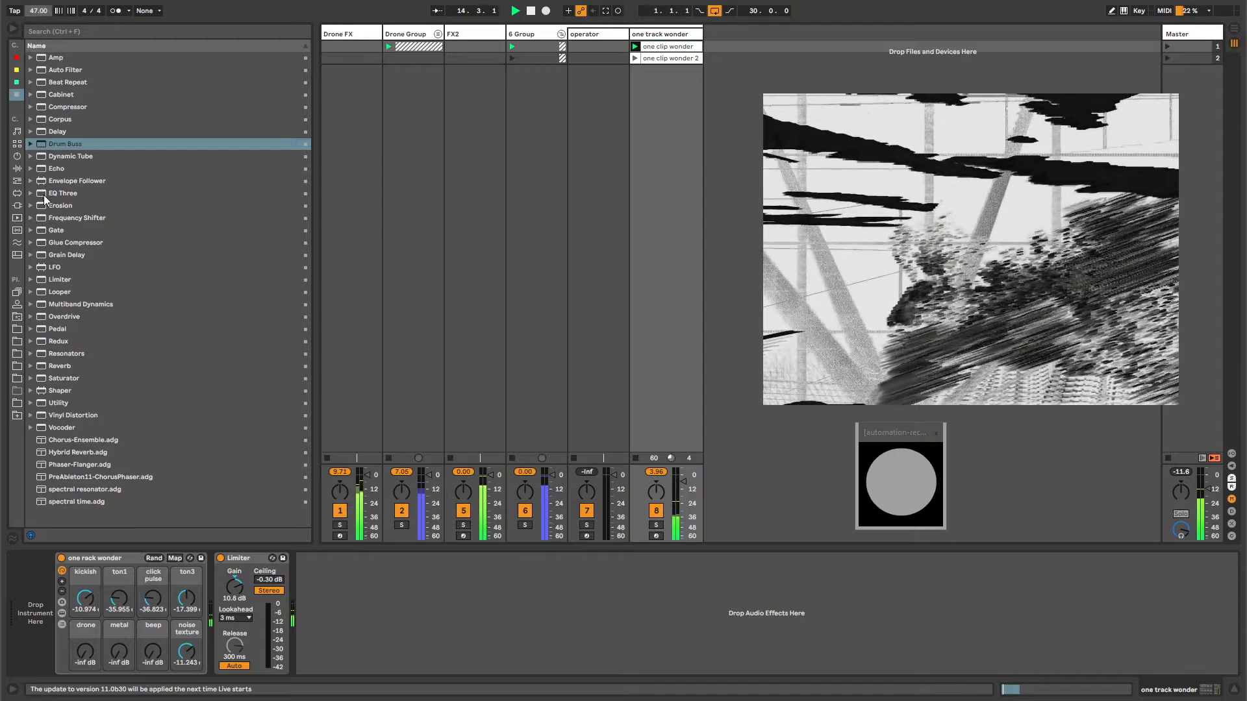
- Raise the kickish macro to about -4.3 dB and move the EQ Eight peak in the kickish chain to about 53.9 Hz
{"action": "mouse_move", "coordinate": [85, 599]}
{"action": "left_mouse_down"}
{"action": "mouse_move", "coordinate": [85, 575]}
{"action": "mouse_move", "coordinate": [64, 600]}
{"action": "left_mouse_up"}
{"action": "left_click", "coordinate": [62, 625]}
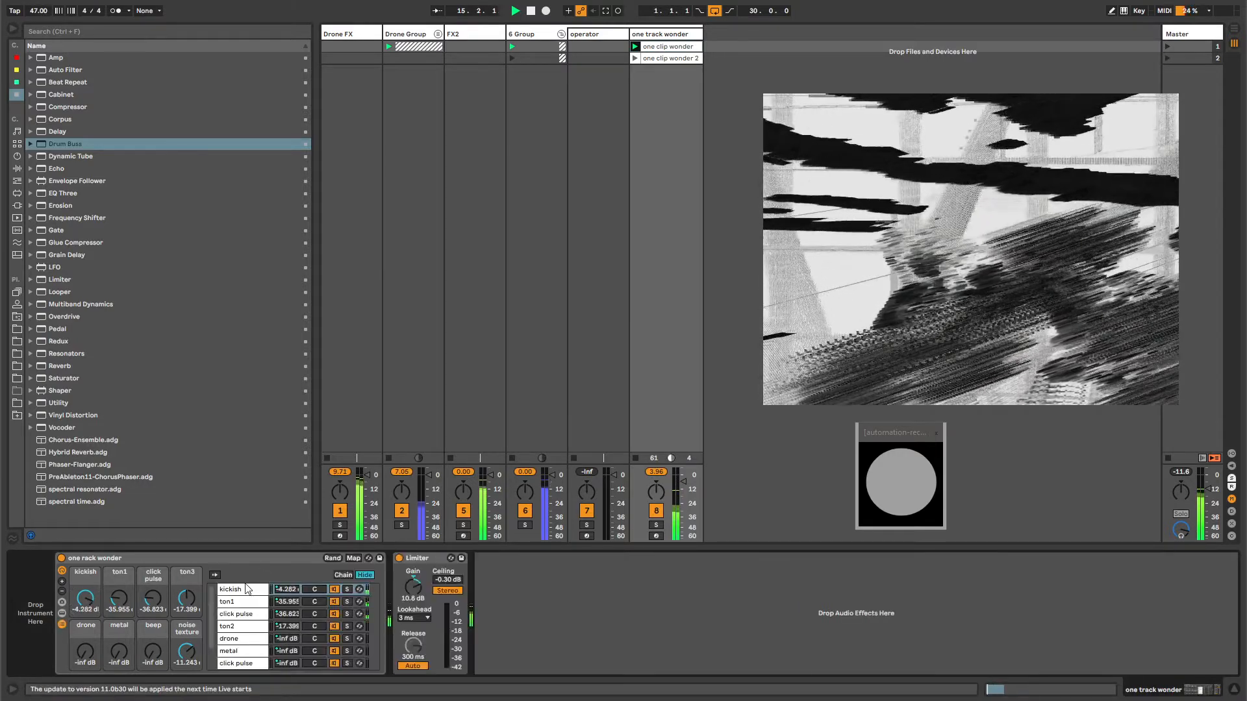
{"action": "left_click", "coordinate": [371, 592]}
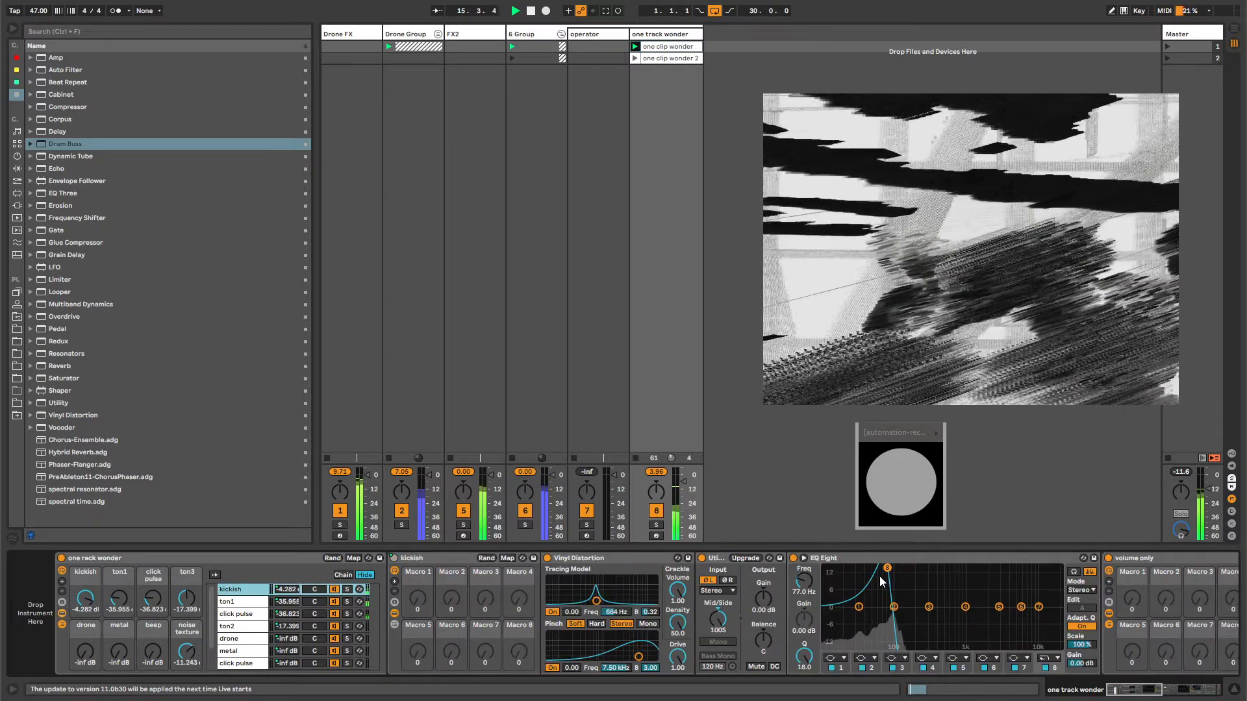
{"action": "left_click_drag", "start_coordinate": [888, 568], "coordinate": [876, 570]}
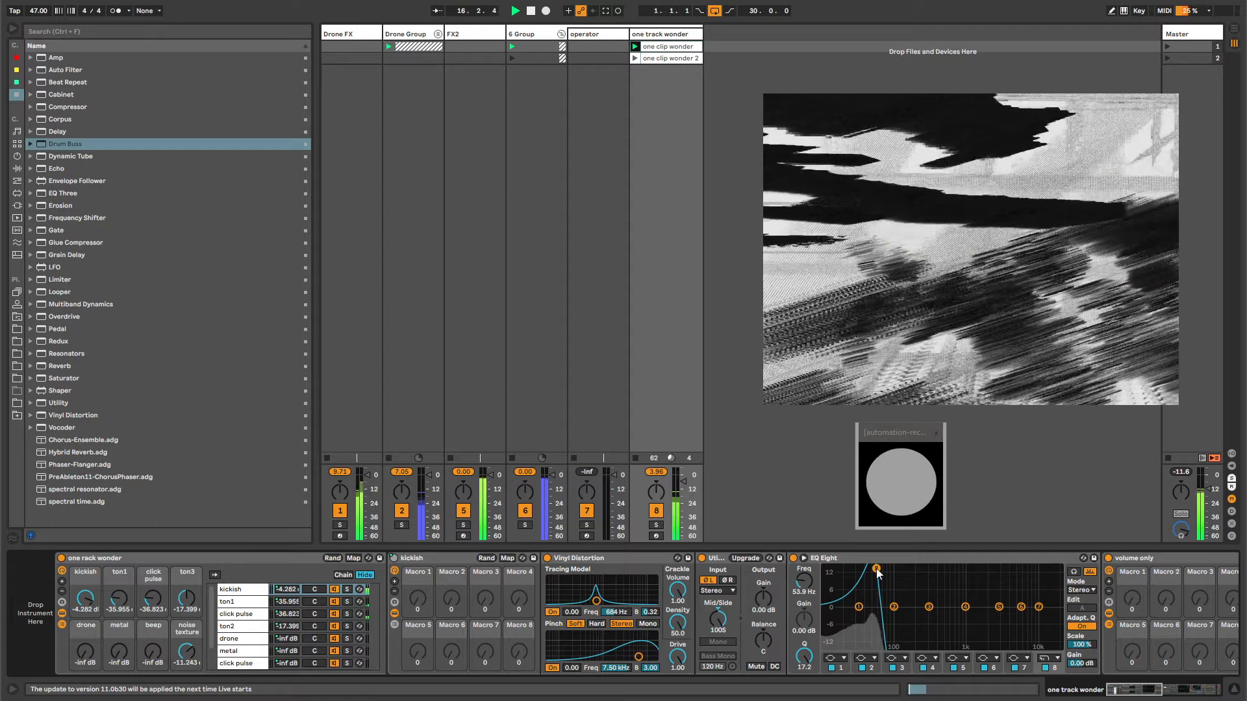
- Raise the ton1 macro to about -16.2 dB and examine the devices in the ton1 chain
{"action": "left_click_drag", "start_coordinate": [116, 586], "coordinate": [116, 565]}
{"action": "left_click", "coordinate": [229, 602]}
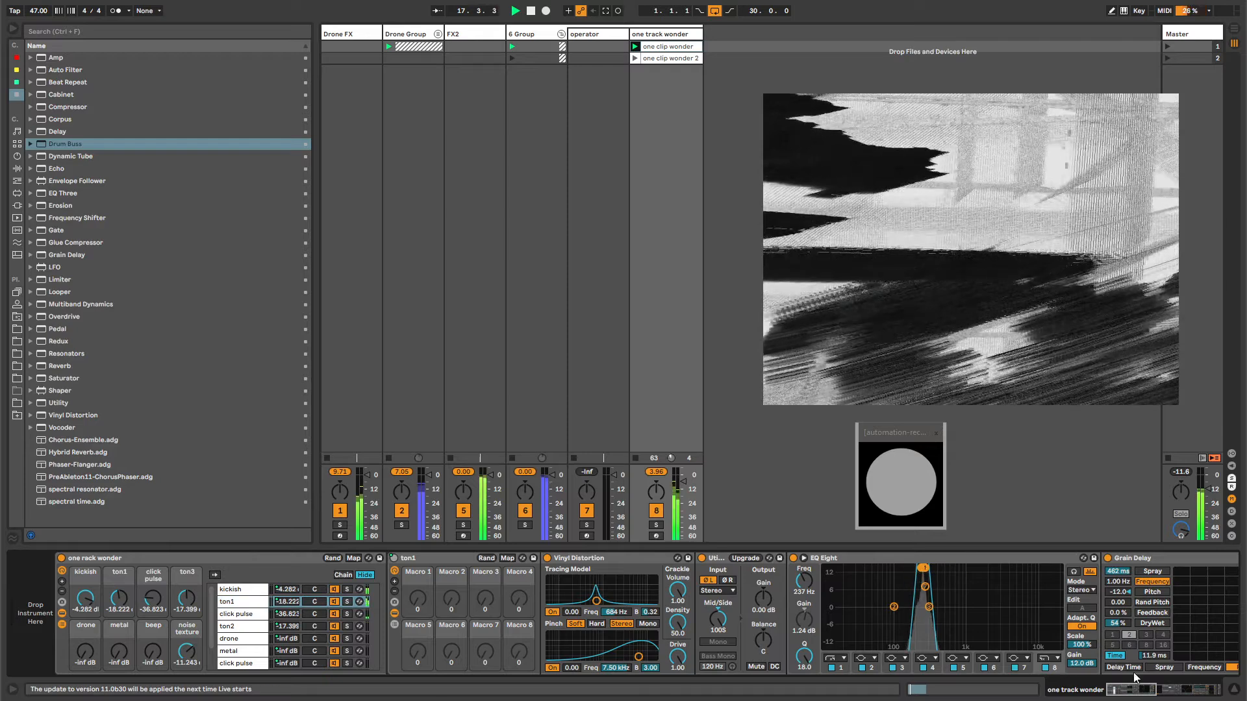
{"action": "left_click_drag", "start_coordinate": [1134, 689], "coordinate": [1149, 689]}
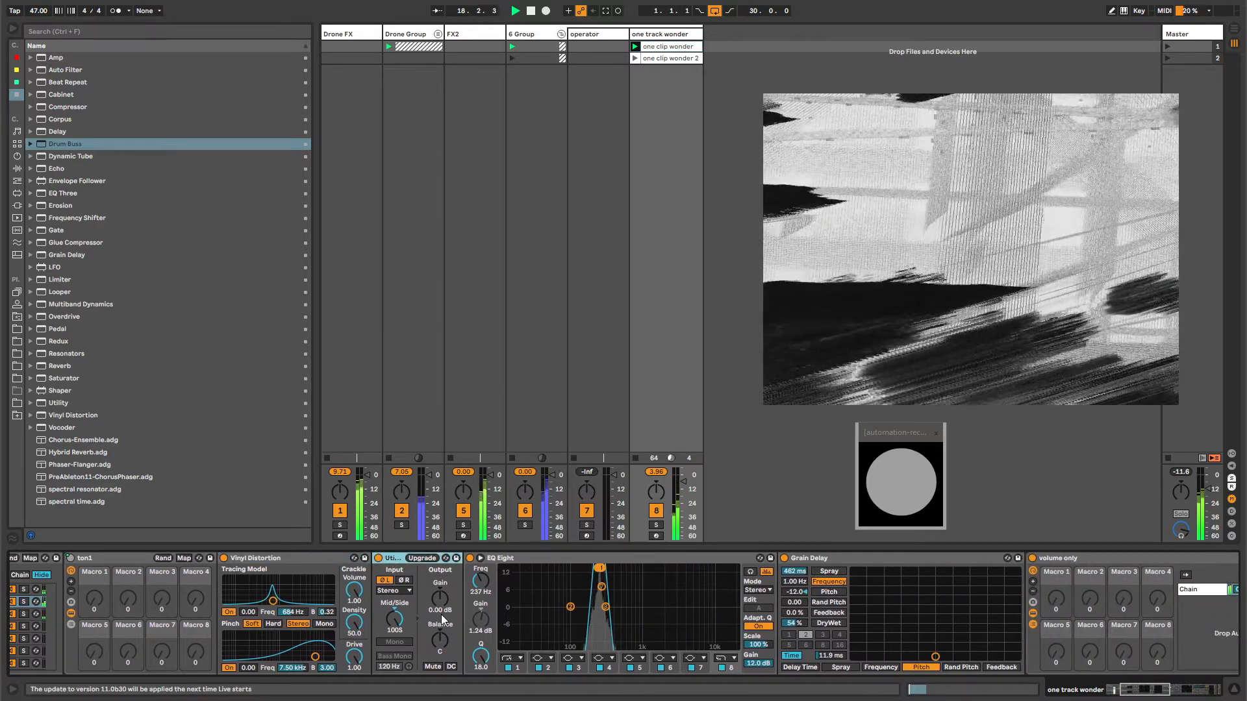
{"action": "left_click", "coordinate": [287, 560]}
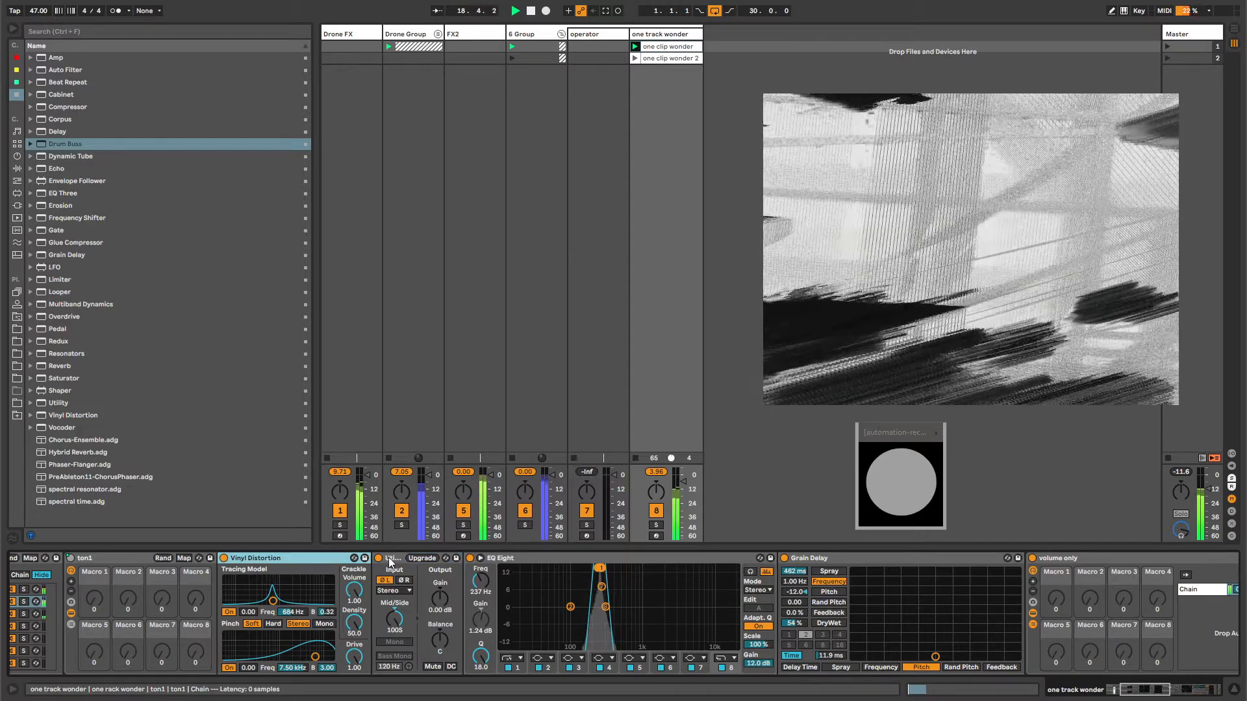
- Copy Vinyl Distortion and Utility from the ton1 chain onto a new audio track, solo that track and bypass Utility
{"action": "left_click_drag", "start_coordinate": [322, 559], "coordinate": [715, 39]}
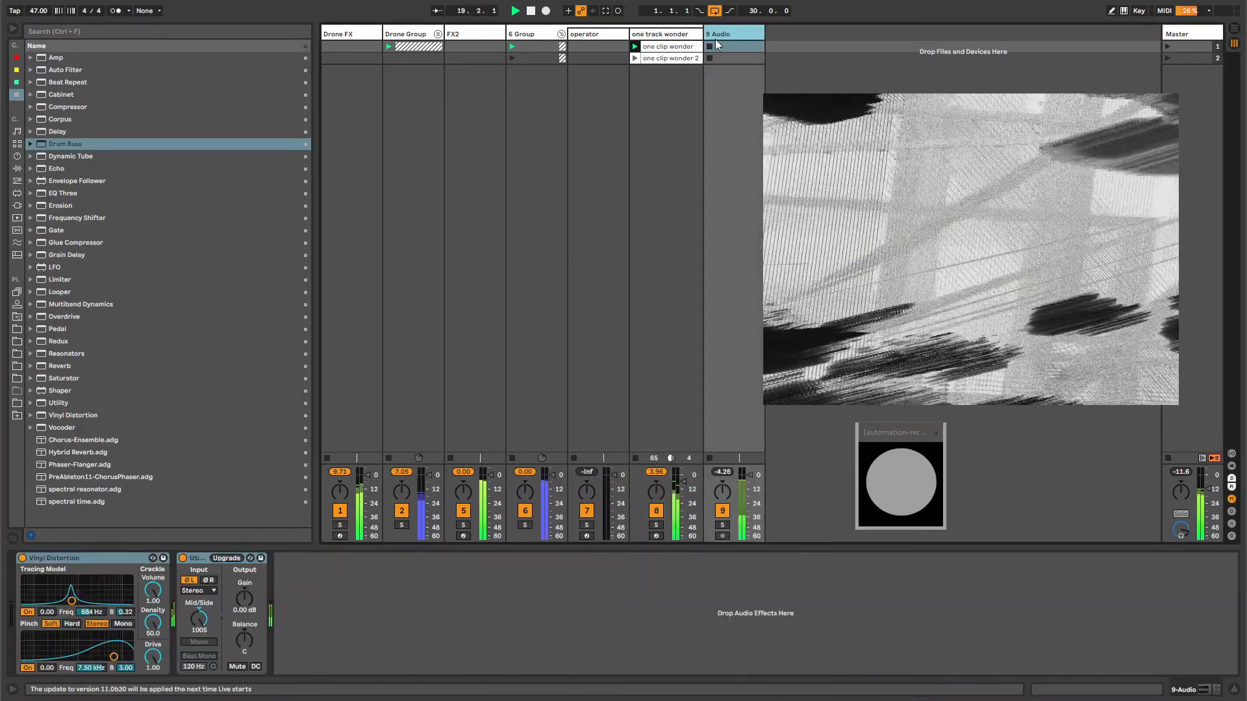
{"action": "left_click", "coordinate": [724, 526]}
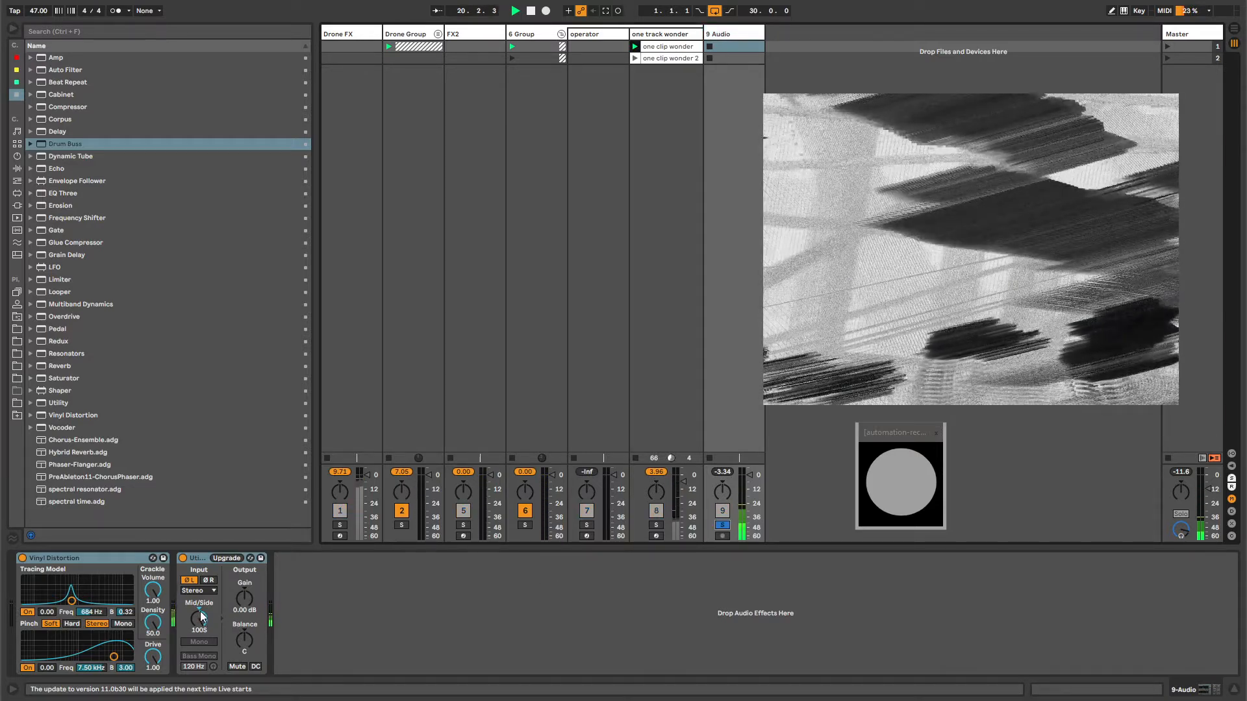
{"action": "left_click", "coordinate": [183, 558]}
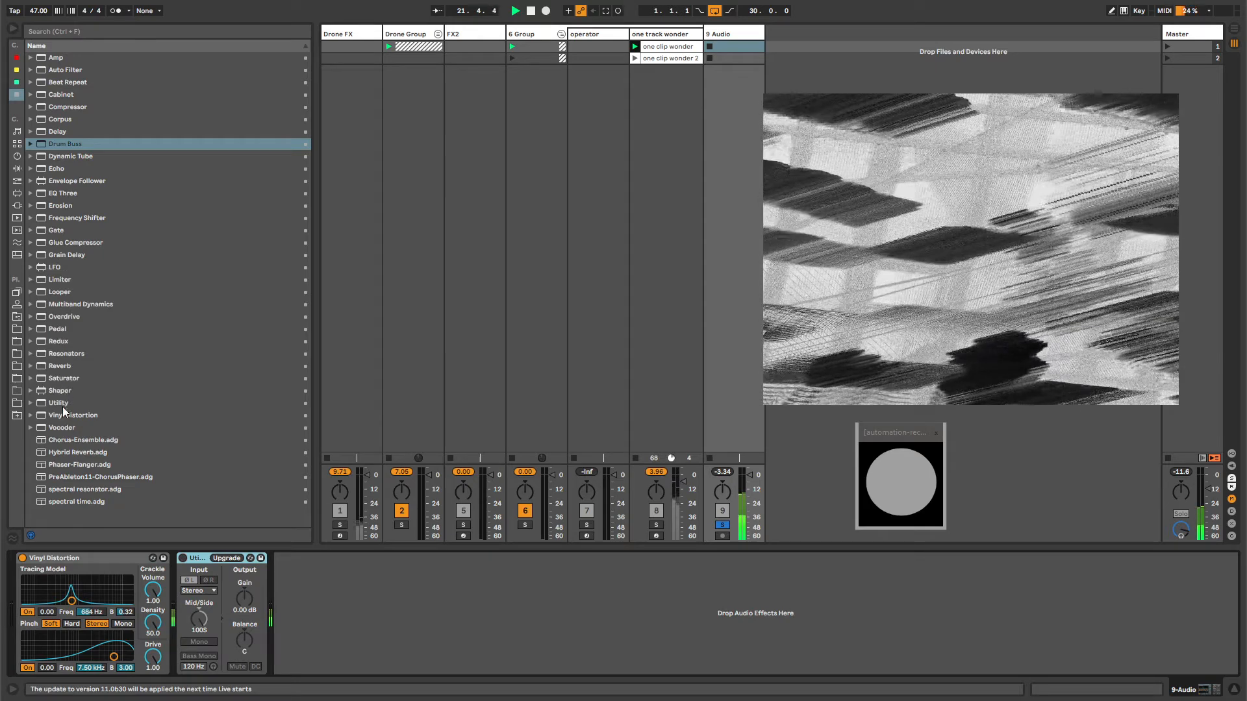
- Add a Gate after Utility with threshold -27.5 dB, attack 0.02 ms, hold 1.00 ms, release 0.10 ms and floor -inf dB
{"action": "left_click_drag", "start_coordinate": [56, 231], "coordinate": [291, 640]}
{"action": "left_click_drag", "start_coordinate": [293, 585], "coordinate": [294, 624]}
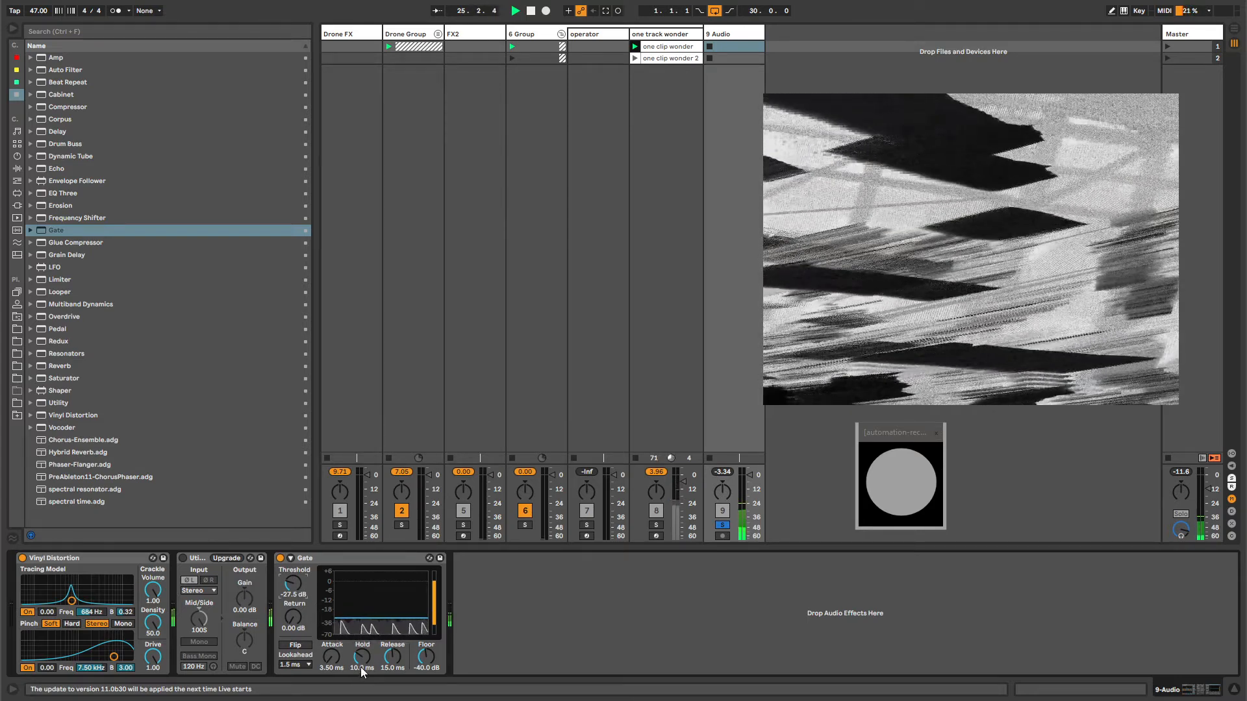
{"action": "left_click_drag", "start_coordinate": [361, 661], "coordinate": [388, 688]}
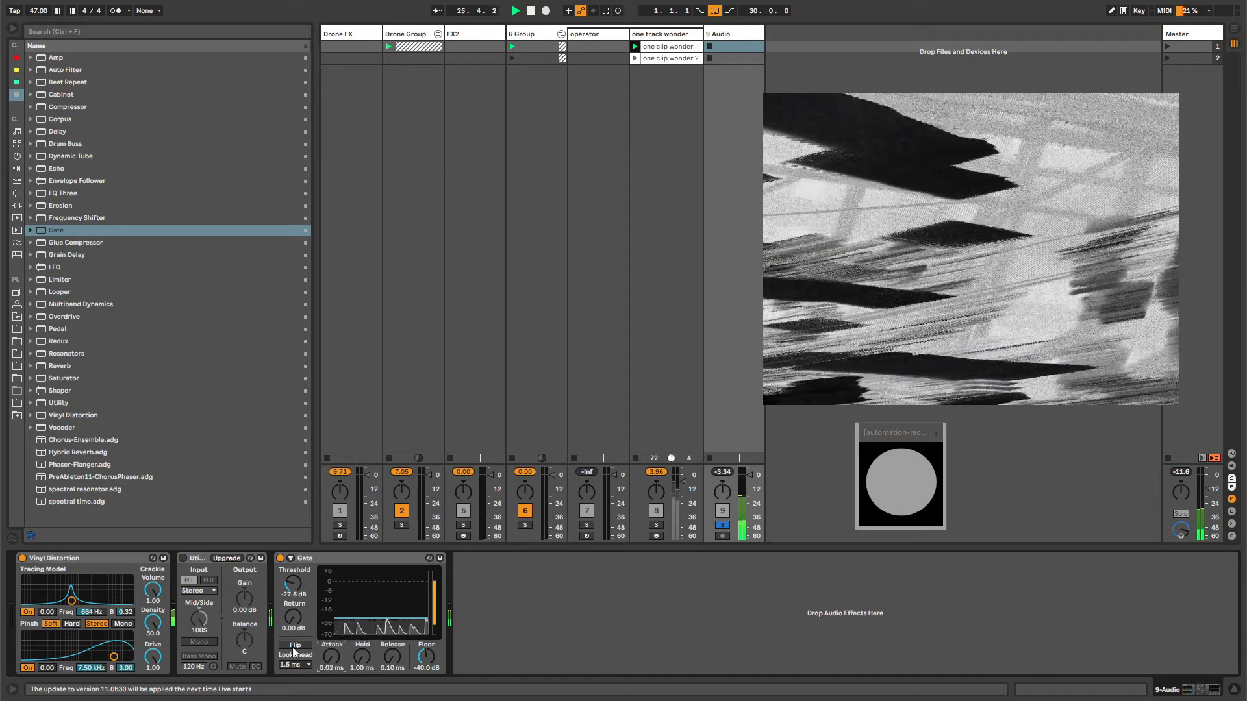
{"action": "left_click_drag", "start_coordinate": [329, 657], "coordinate": [330, 689]}
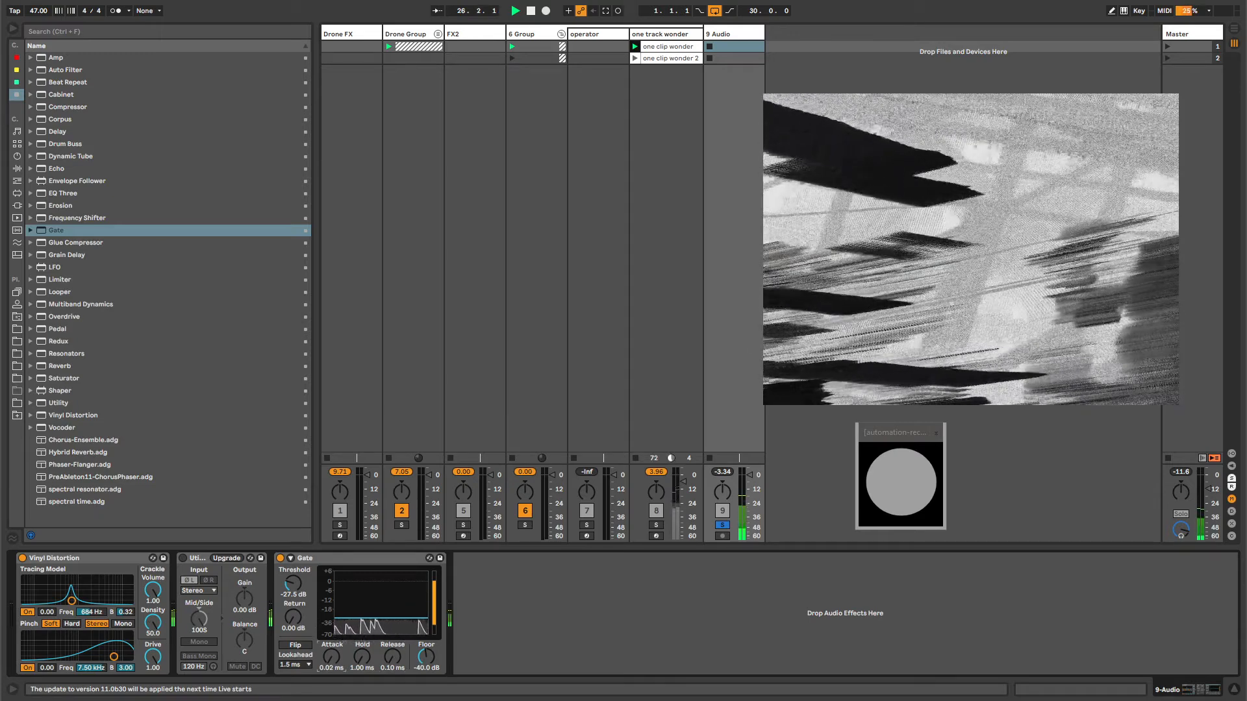
{"action": "left_click_drag", "start_coordinate": [423, 656], "coordinate": [422, 689]}
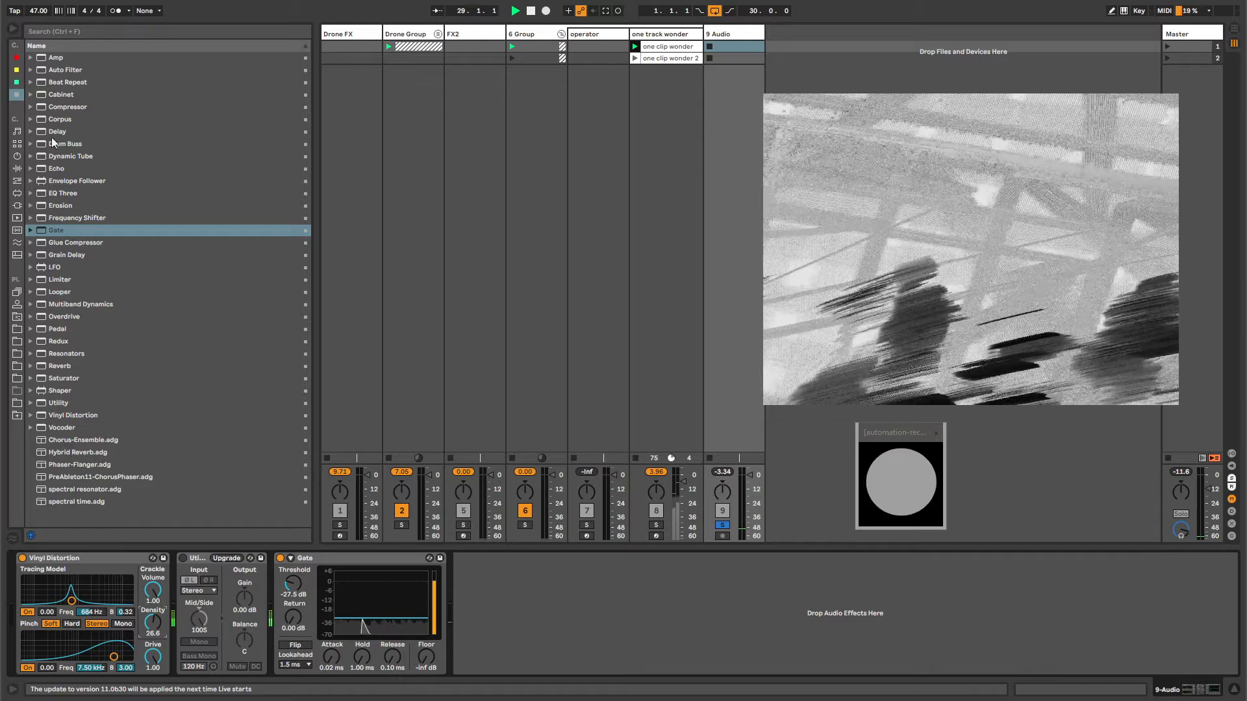
- Add Corpus after the Gate with 22.2 s decay, 100% material and 100% dry/wet, bypass the Gate and re-enable Utility
{"action": "double_click", "coordinate": [60, 119]}
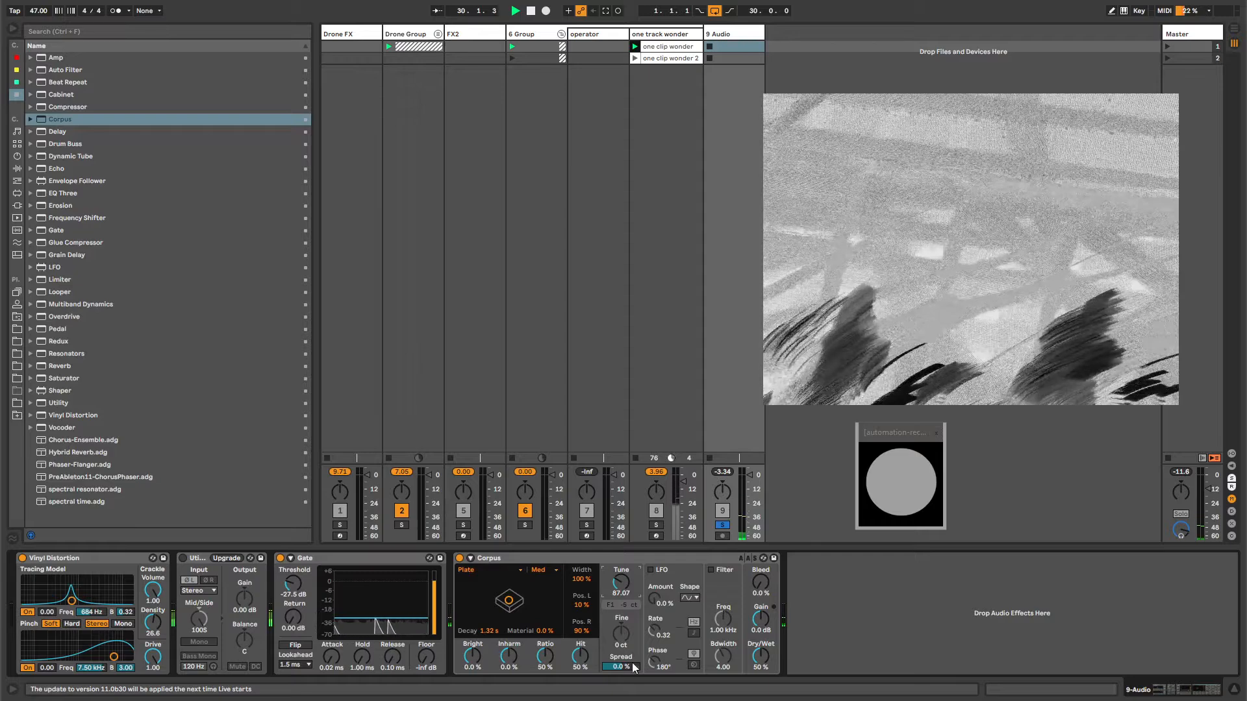
{"action": "left_click_drag", "start_coordinate": [508, 601], "coordinate": [549, 583]}
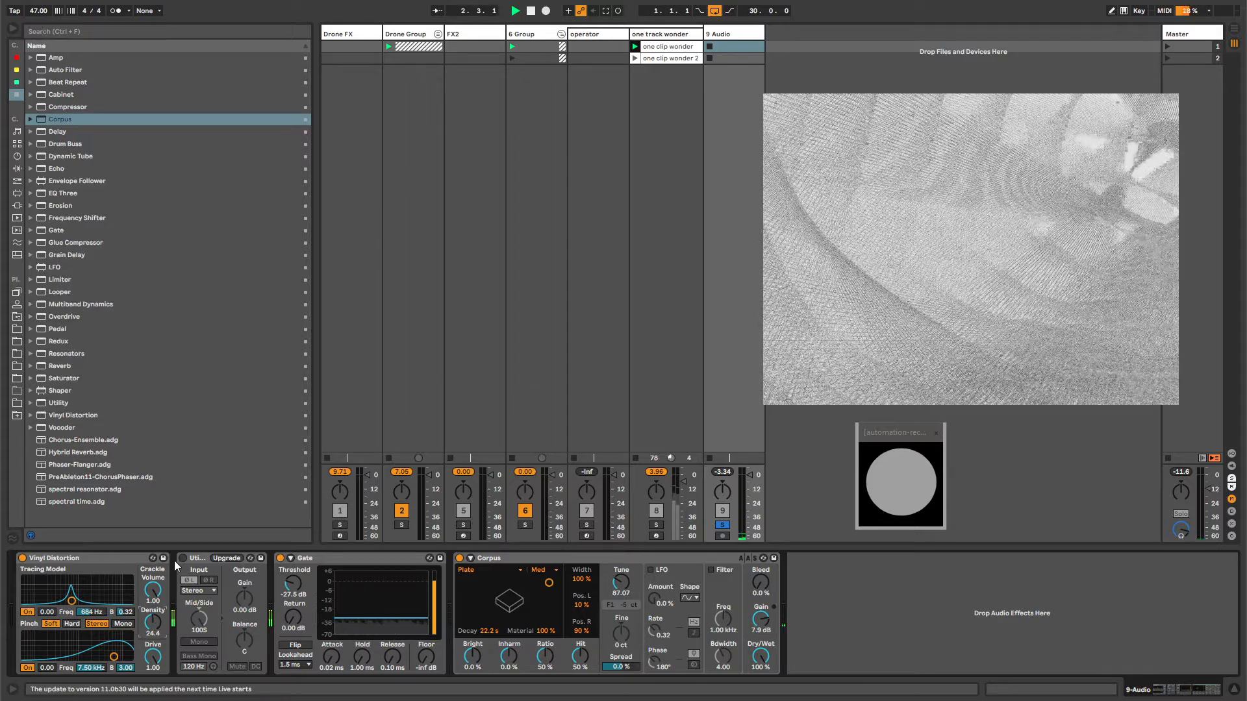
{"action": "left_click", "coordinate": [322, 556]}
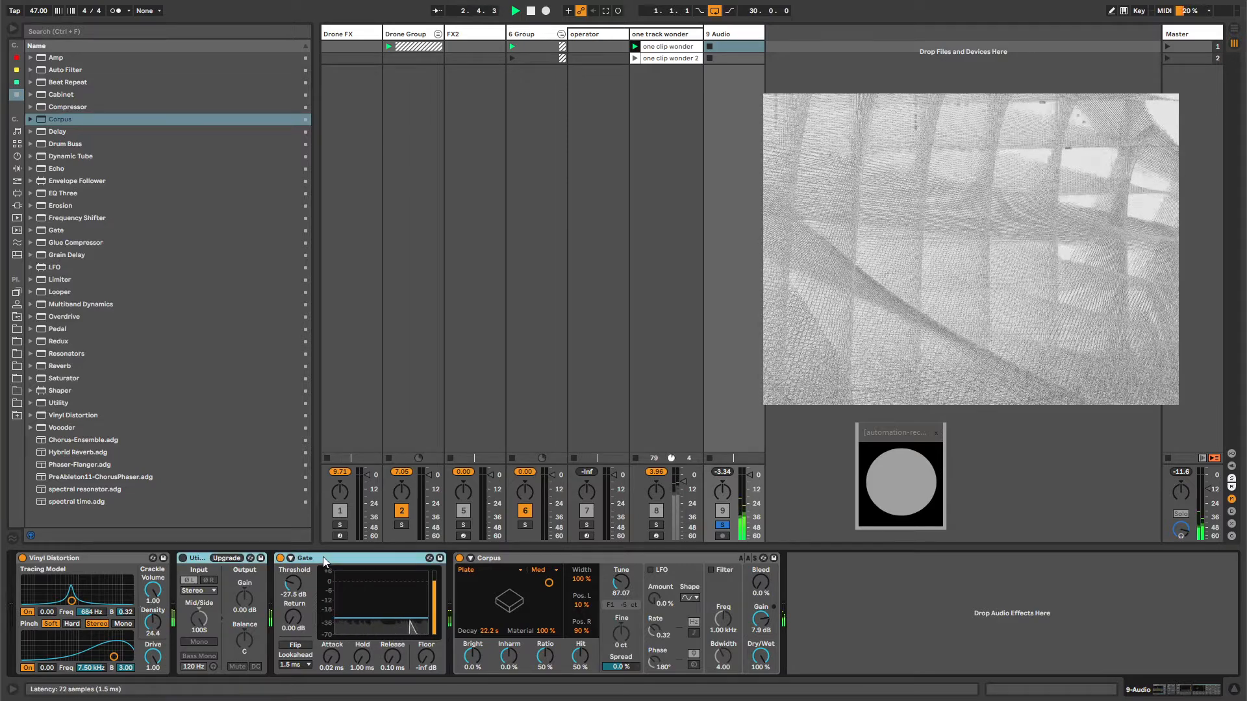
{"action": "left_click", "coordinate": [200, 559]}
{"action": "key", "text": "0"}
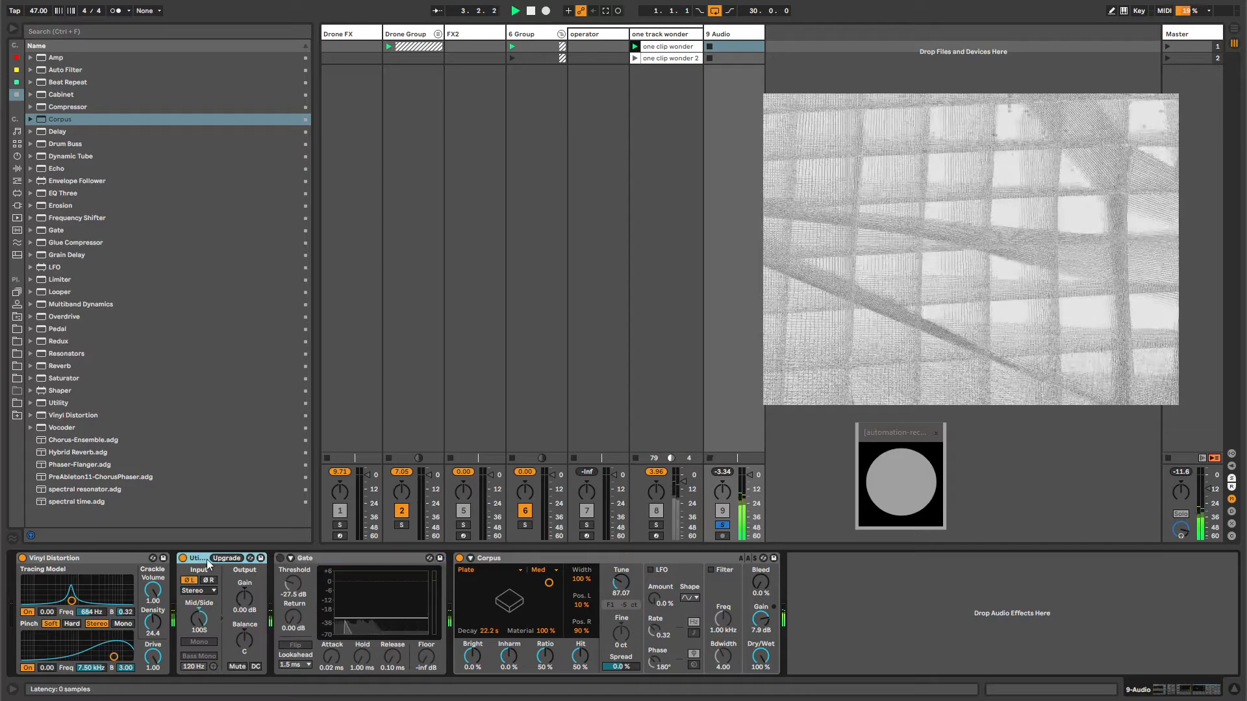
- Review the Vinyl Distortion, Utility, Gate and Corpus chain, and delete the 9 Audio test track
{"action": "left_click", "coordinate": [310, 559]}
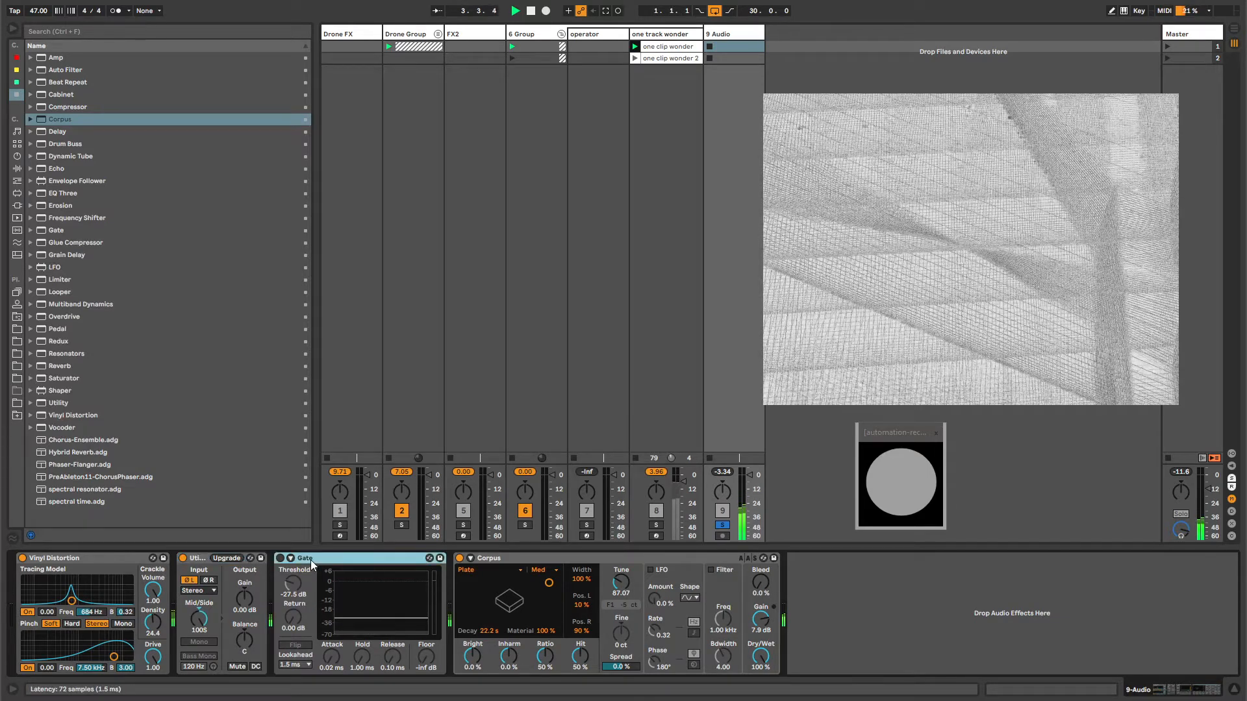
{"action": "left_click", "coordinate": [494, 559]}
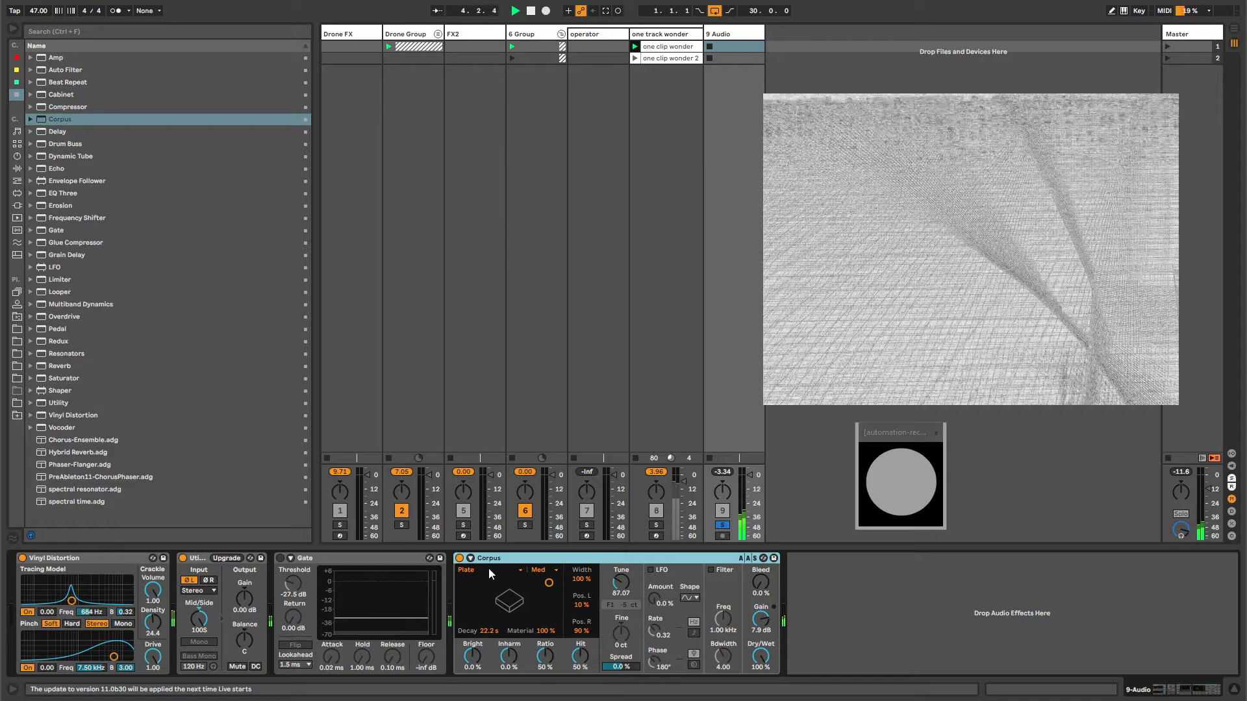
{"action": "left_click", "coordinate": [106, 560]}
{"action": "left_click", "coordinate": [194, 628]}
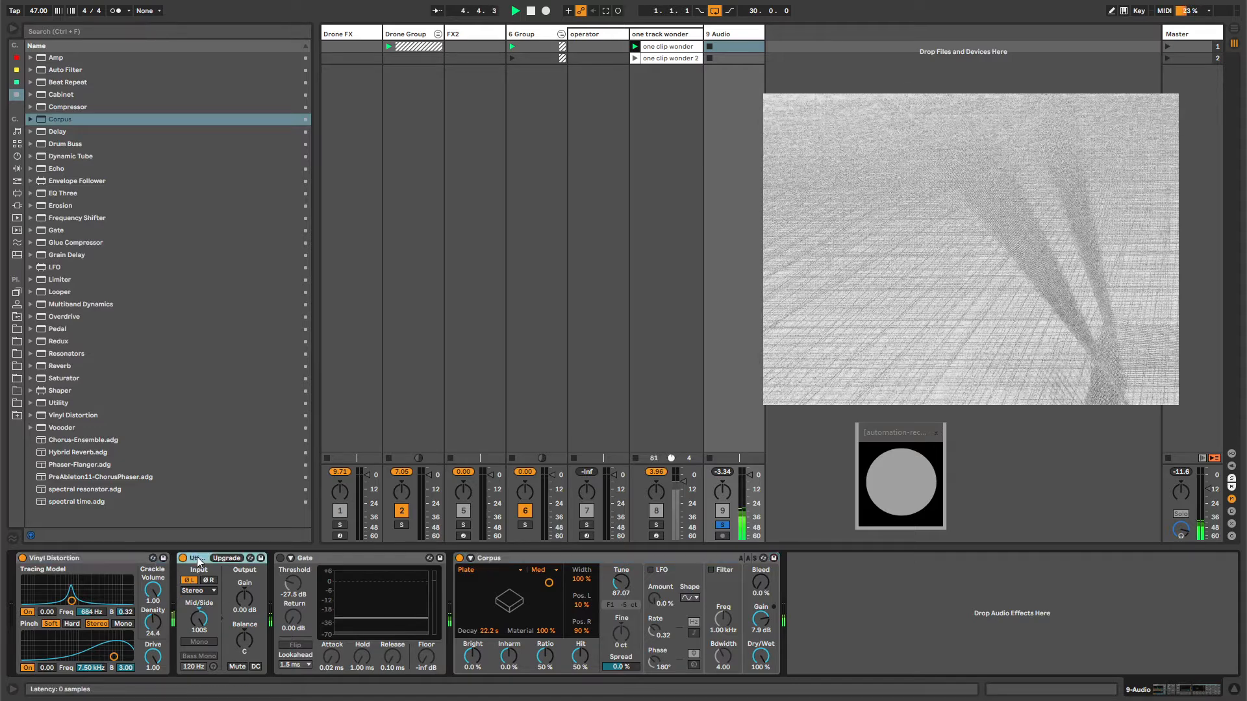
{"action": "left_click", "coordinate": [492, 560]}
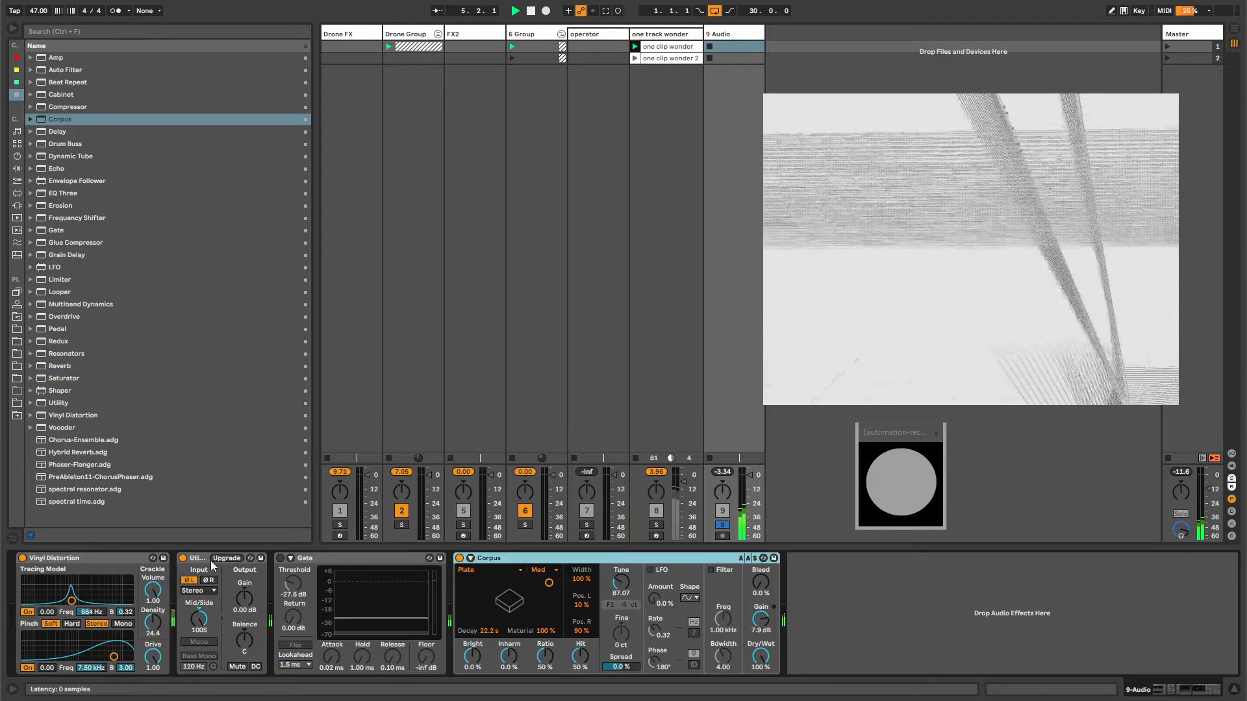
{"action": "left_click", "coordinate": [729, 36]}
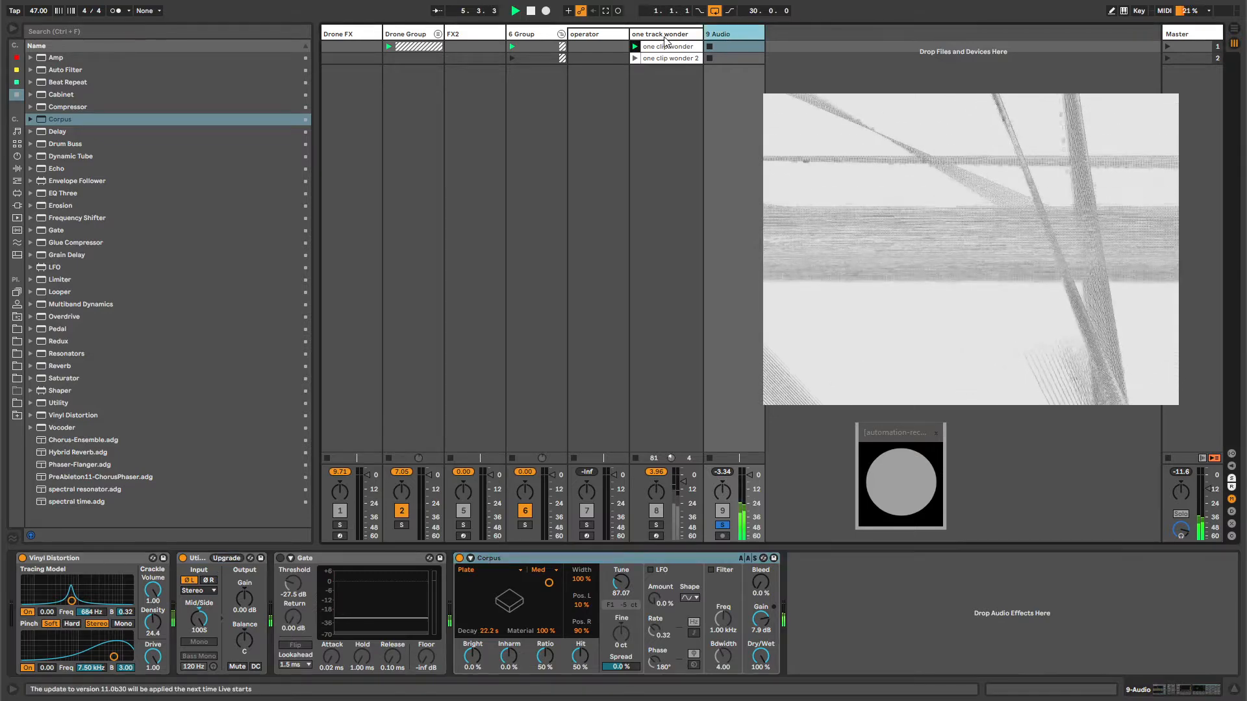
{"action": "key", "text": "Delete"}
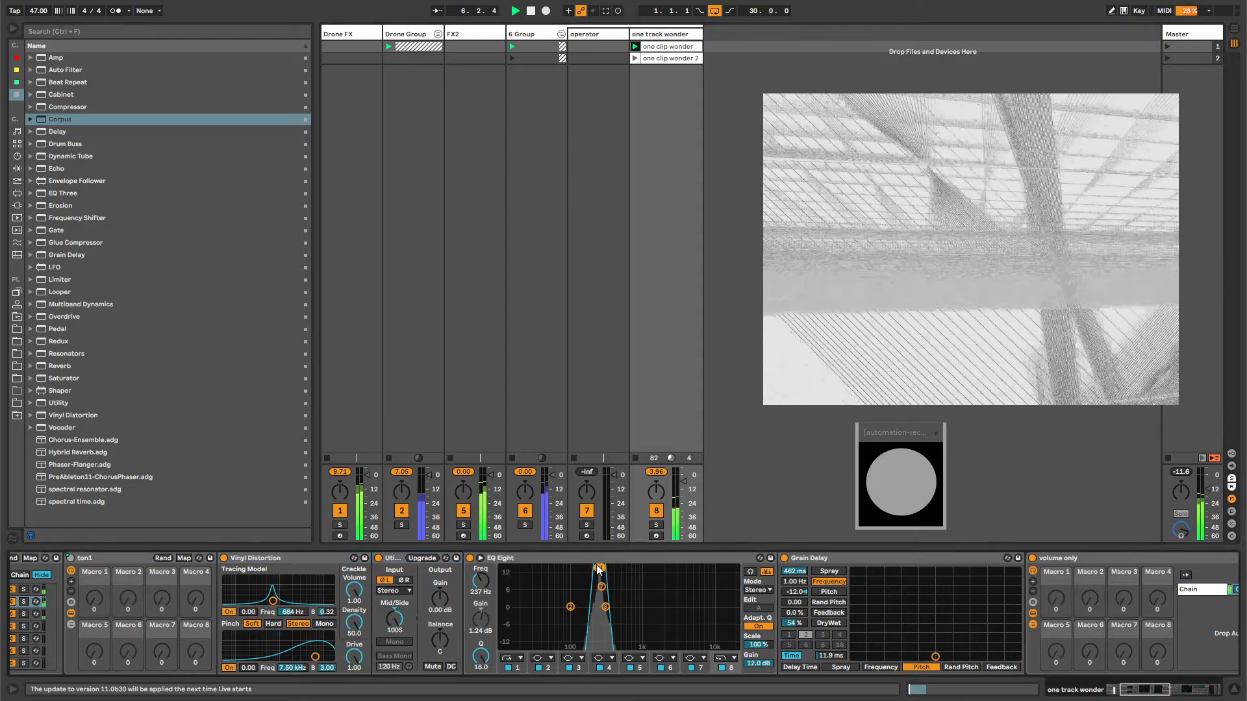
- Move the EQ Eight peak in the ton1 chain to about 295 Hz and collapse the Vinyl Distortion device
{"action": "left_click_drag", "start_coordinate": [598, 568], "coordinate": [603, 569]}
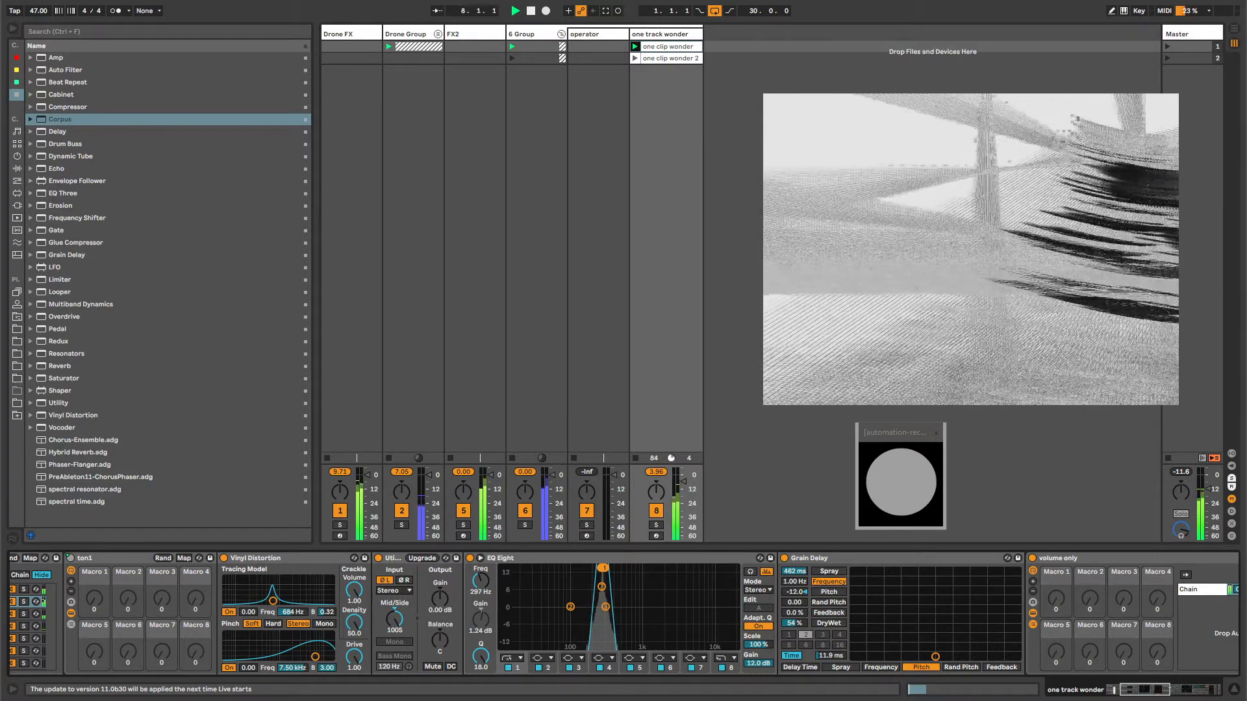
{"action": "left_click_drag", "start_coordinate": [482, 579], "coordinate": [482, 580]}
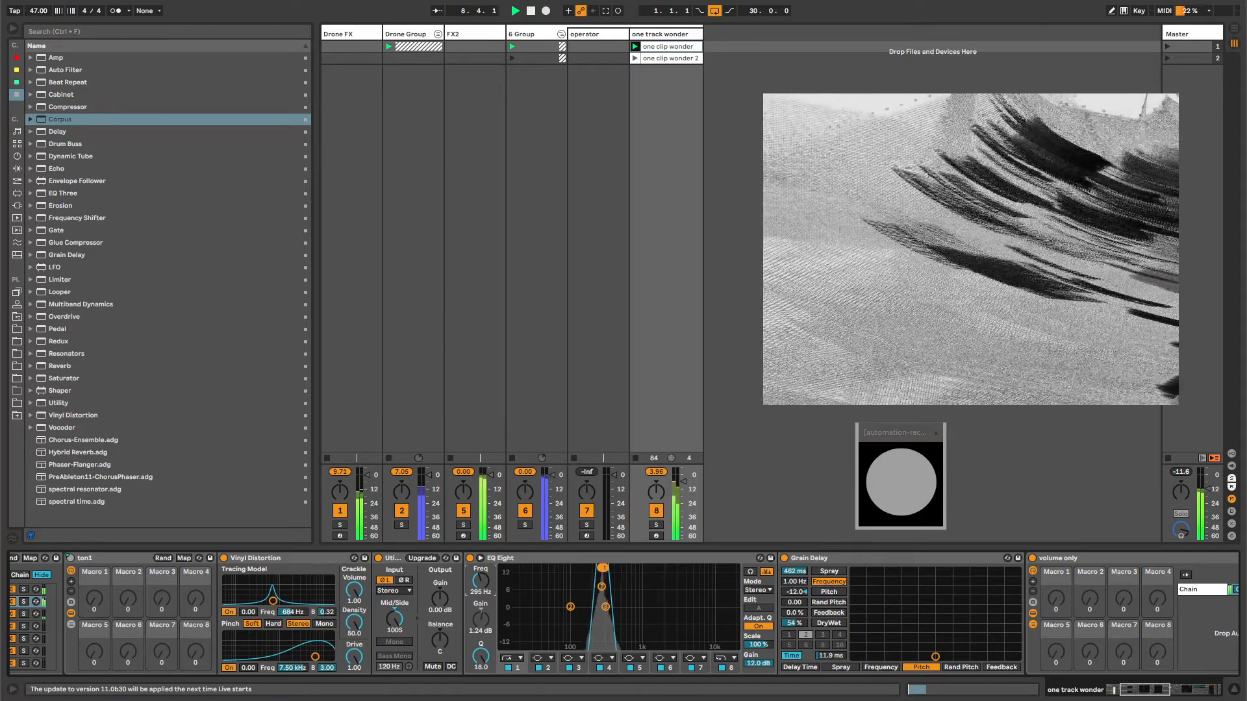
{"action": "left_click", "coordinate": [565, 562]}
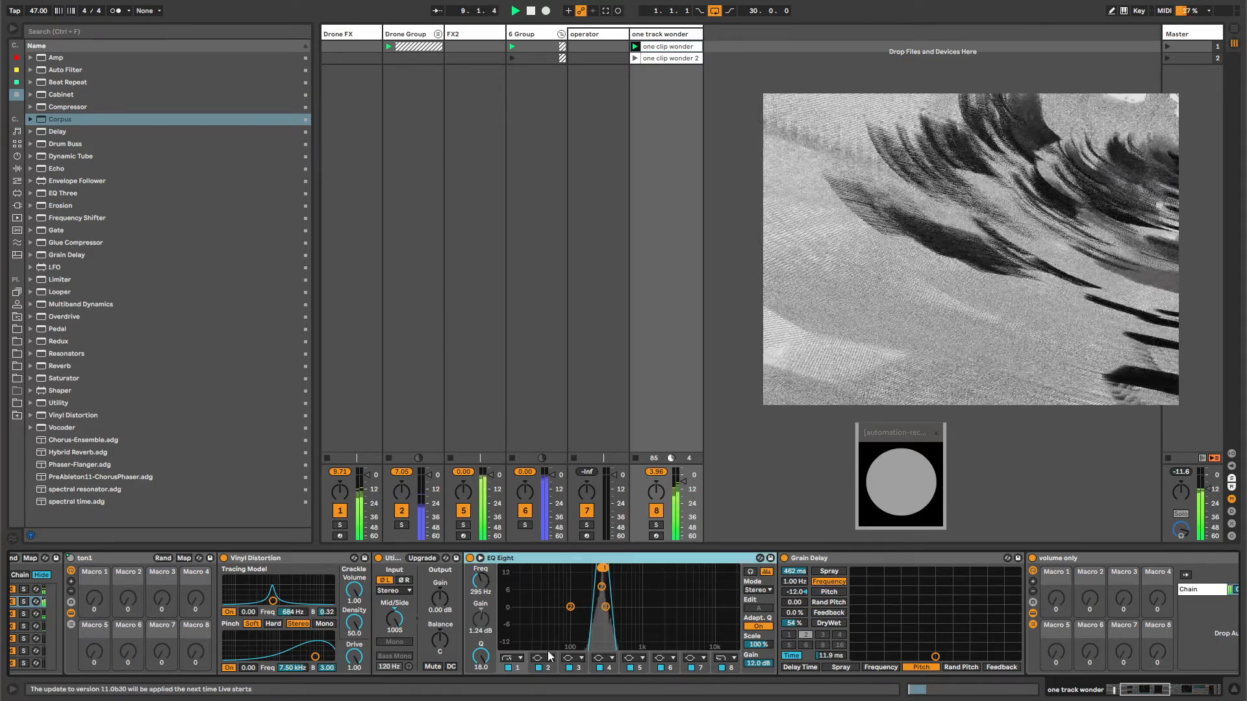
{"action": "double_click", "coordinate": [229, 557]}
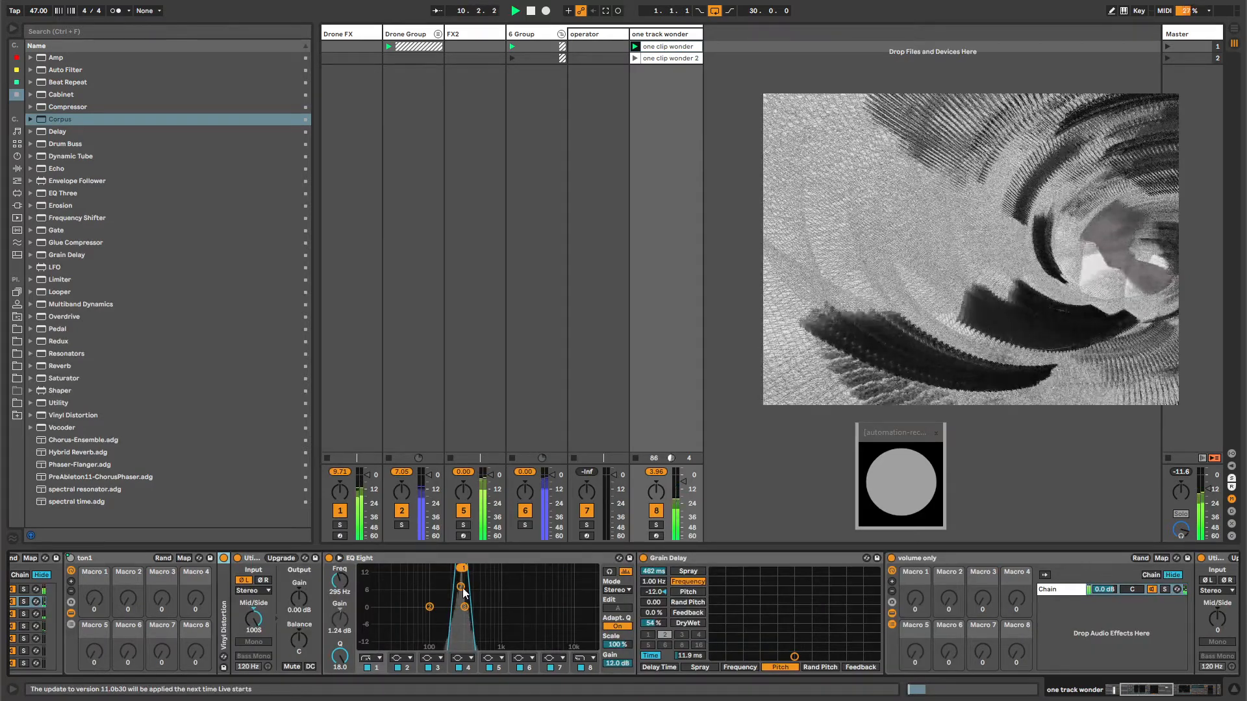
- Look through the filter types of EQ Eight bands 7 and 8 and move the ton1 peak to about 259 Hz
{"action": "left_click", "coordinate": [553, 658]}
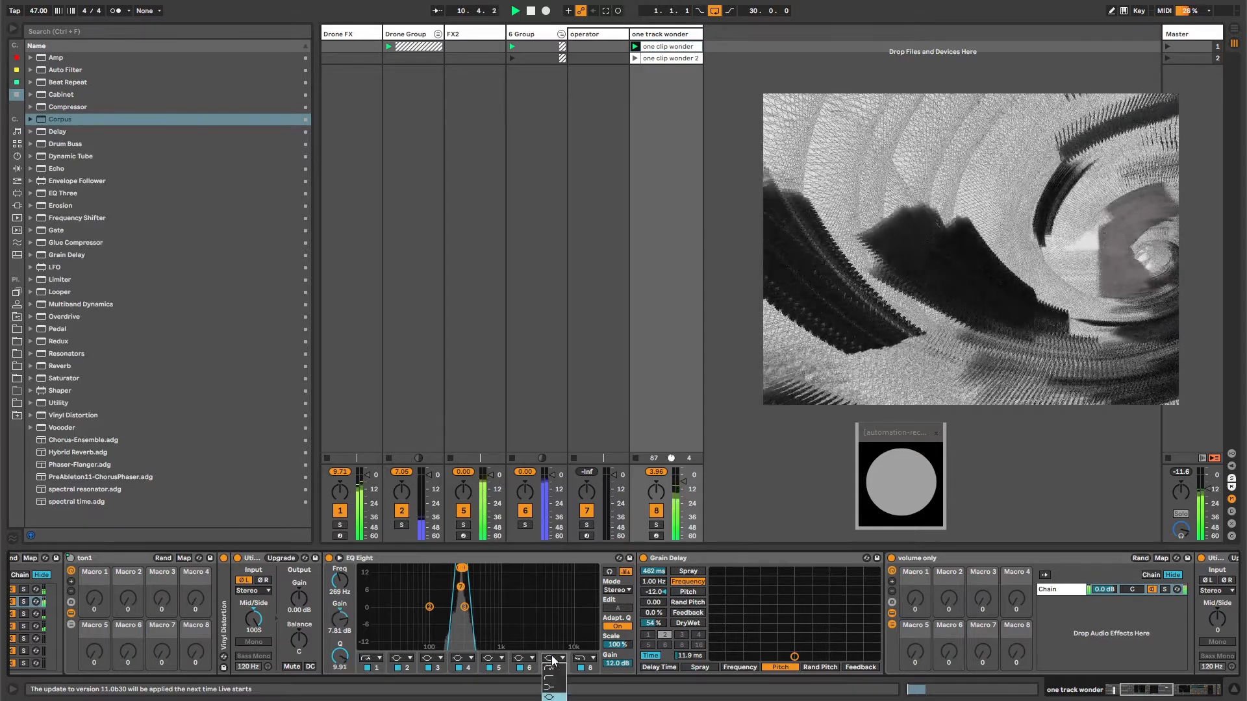
{"action": "left_click", "coordinate": [547, 697]}
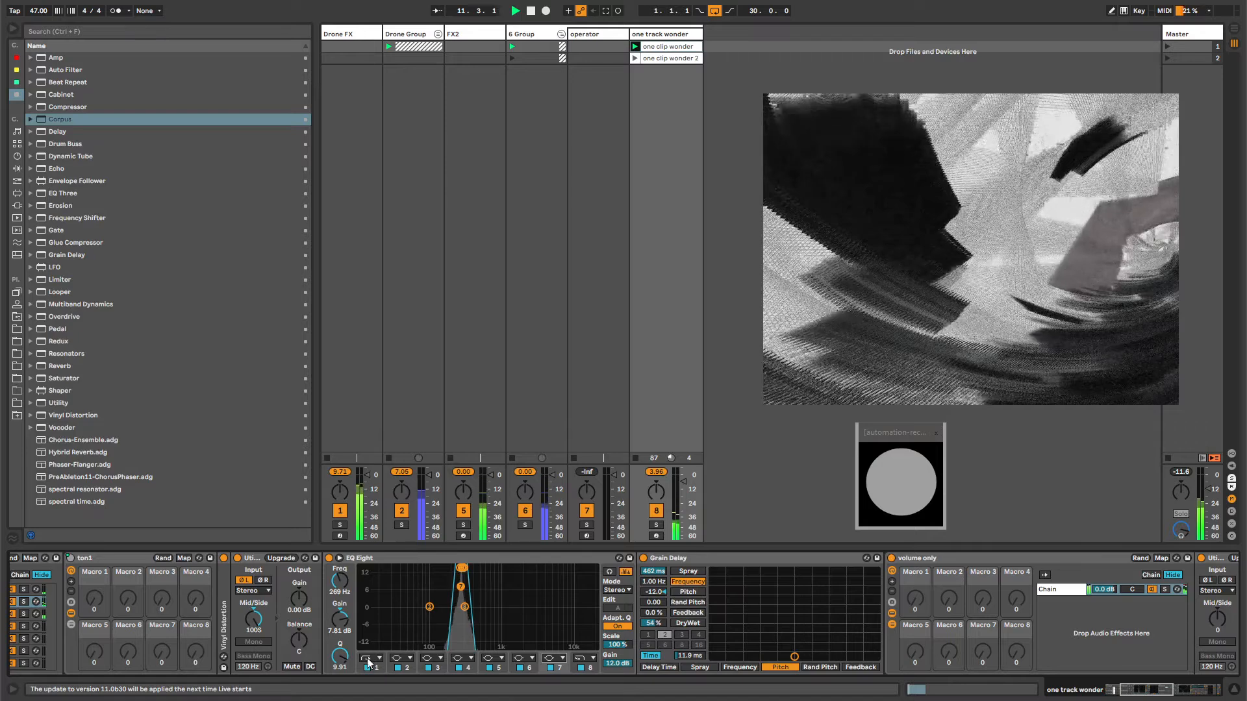
{"action": "left_click", "coordinate": [587, 660]}
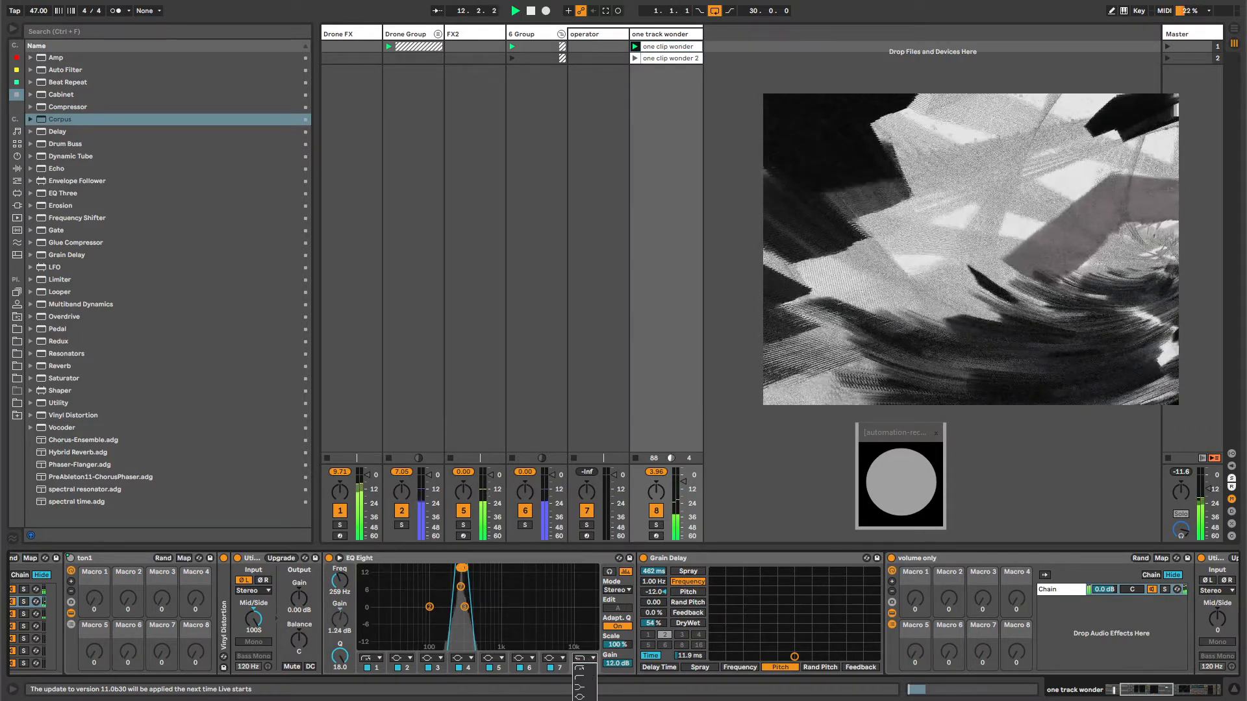
{"action": "left_click", "coordinate": [563, 558]}
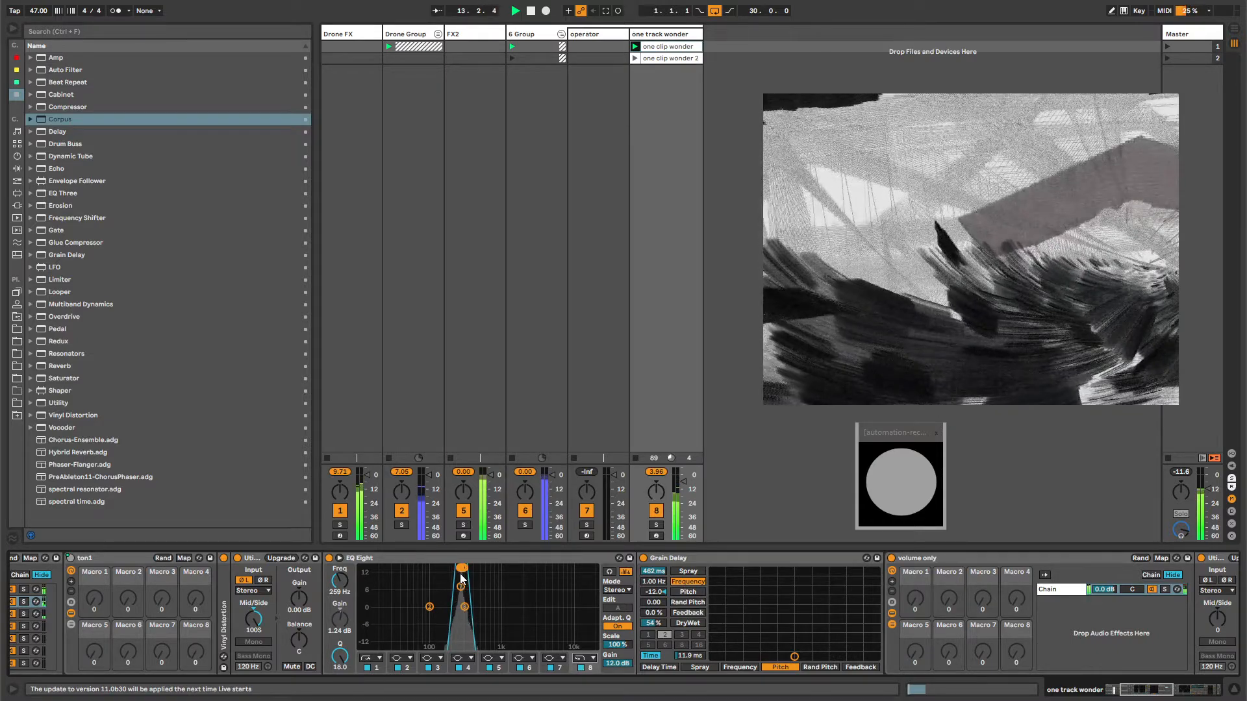
- Compare the ton1 sound with EQ Eight bypassed and lower the EQ's output gain to 4.69 dB
{"action": "left_click", "coordinate": [329, 558]}
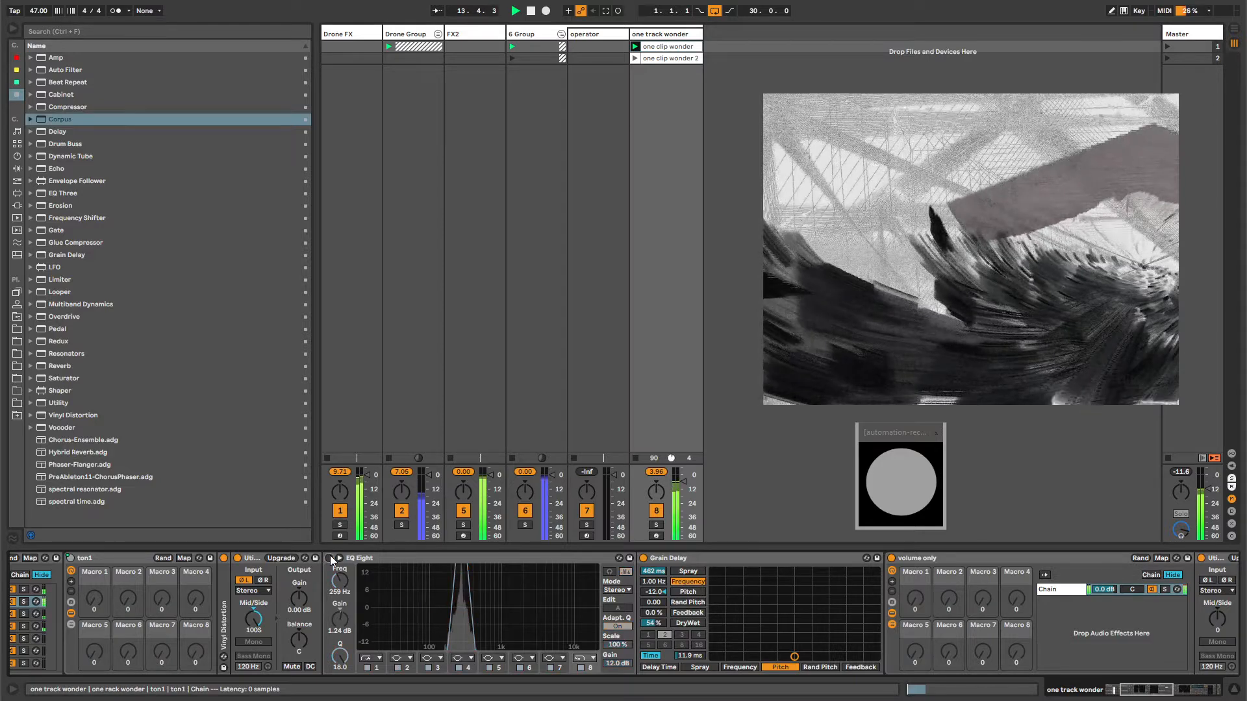
{"action": "left_click", "coordinate": [329, 558]}
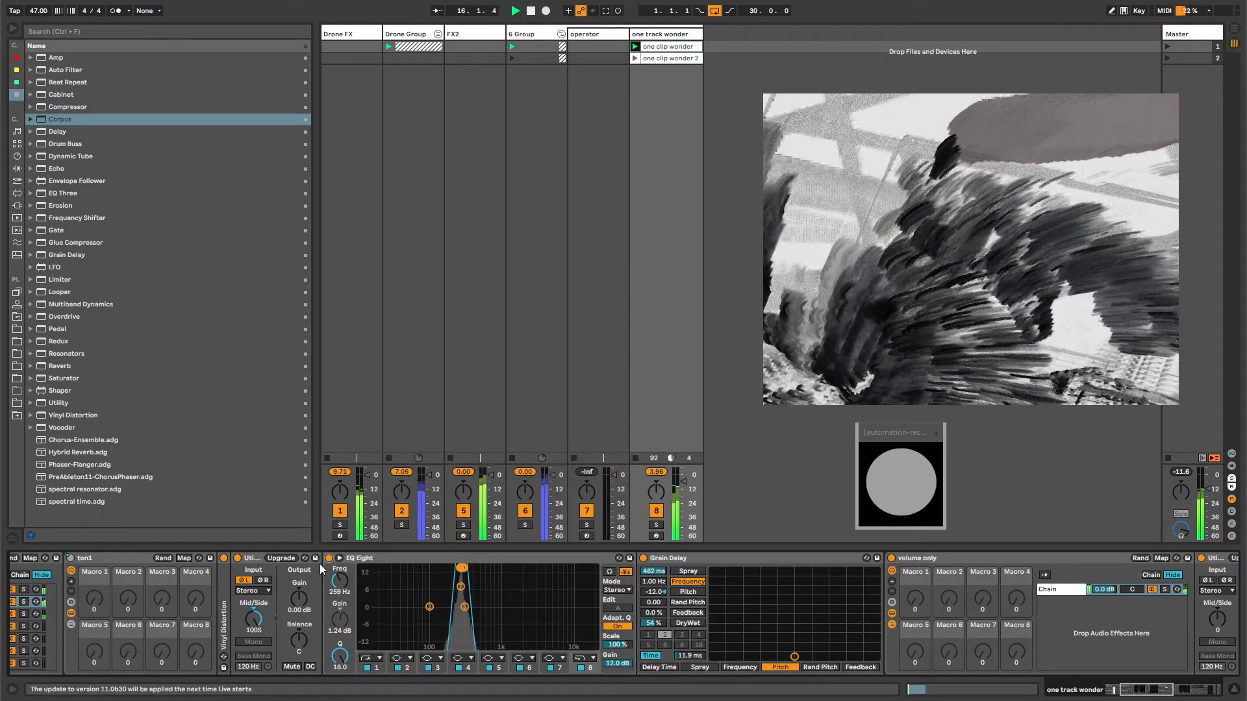
{"action": "left_click_drag", "start_coordinate": [619, 662], "coordinate": [619, 690]}
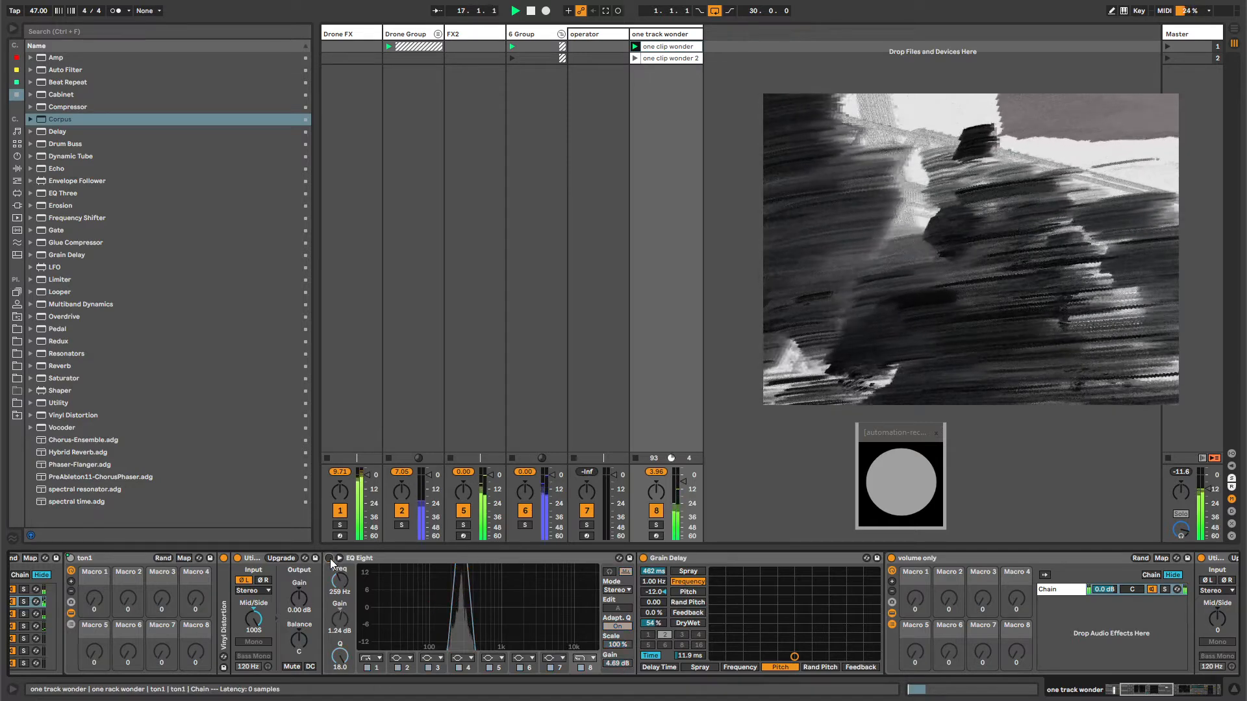
- Try a higher Delay dry/wet amount, undo it, and set the gain of the track's final Limiter to 9.30 dB
{"action": "left_click_drag", "start_coordinate": [1131, 687], "coordinate": [1181, 690]}
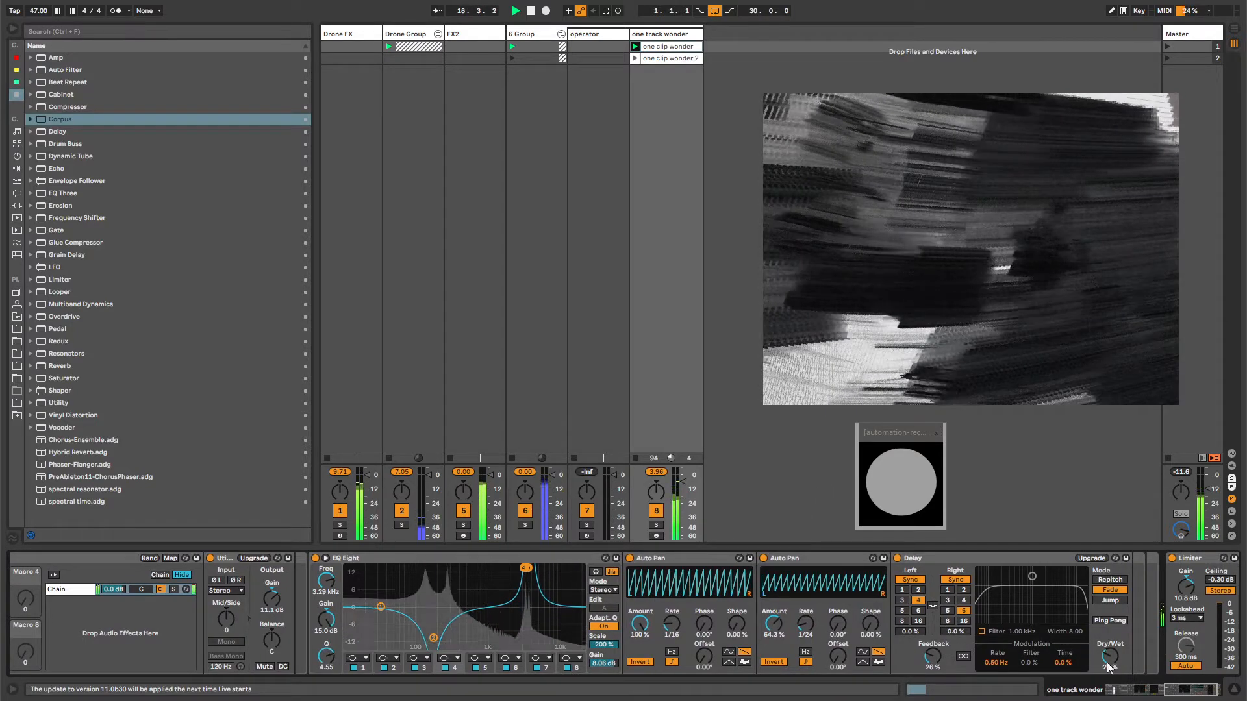
{"action": "left_click_drag", "start_coordinate": [1109, 658], "coordinate": [1110, 626]}
{"action": "key", "text": "ctrl+z"}
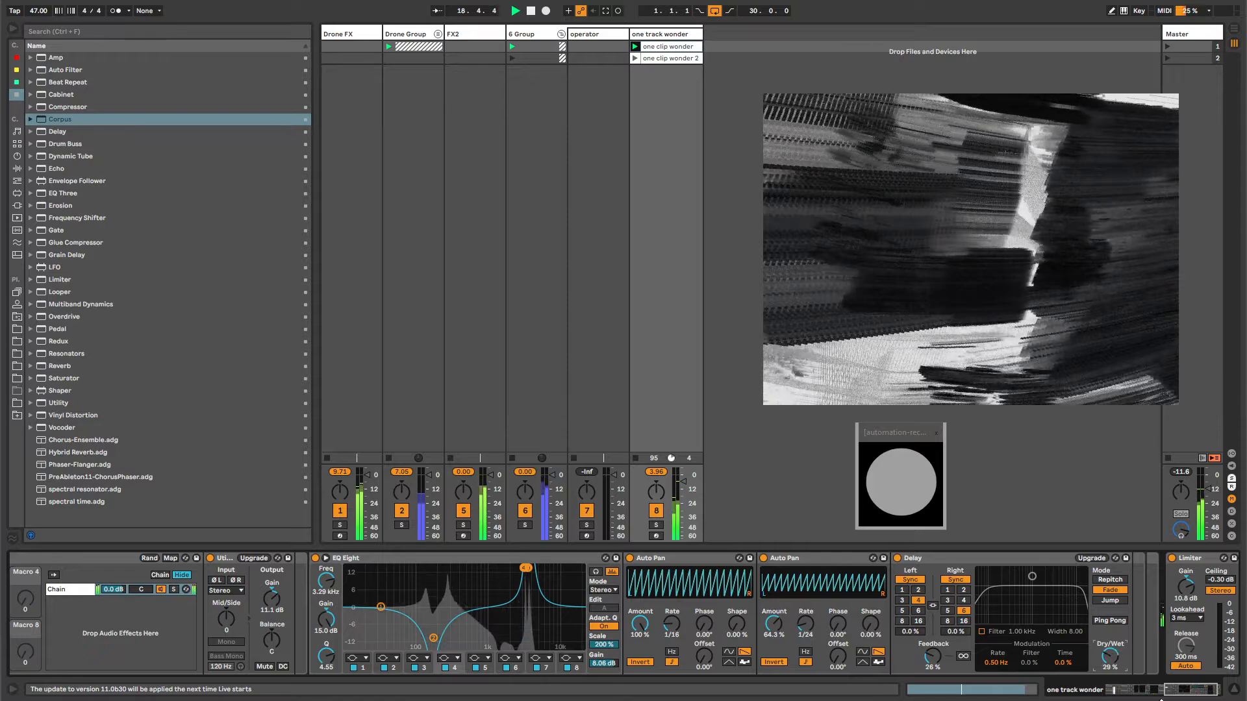
{"action": "left_click", "coordinate": [1177, 693]}
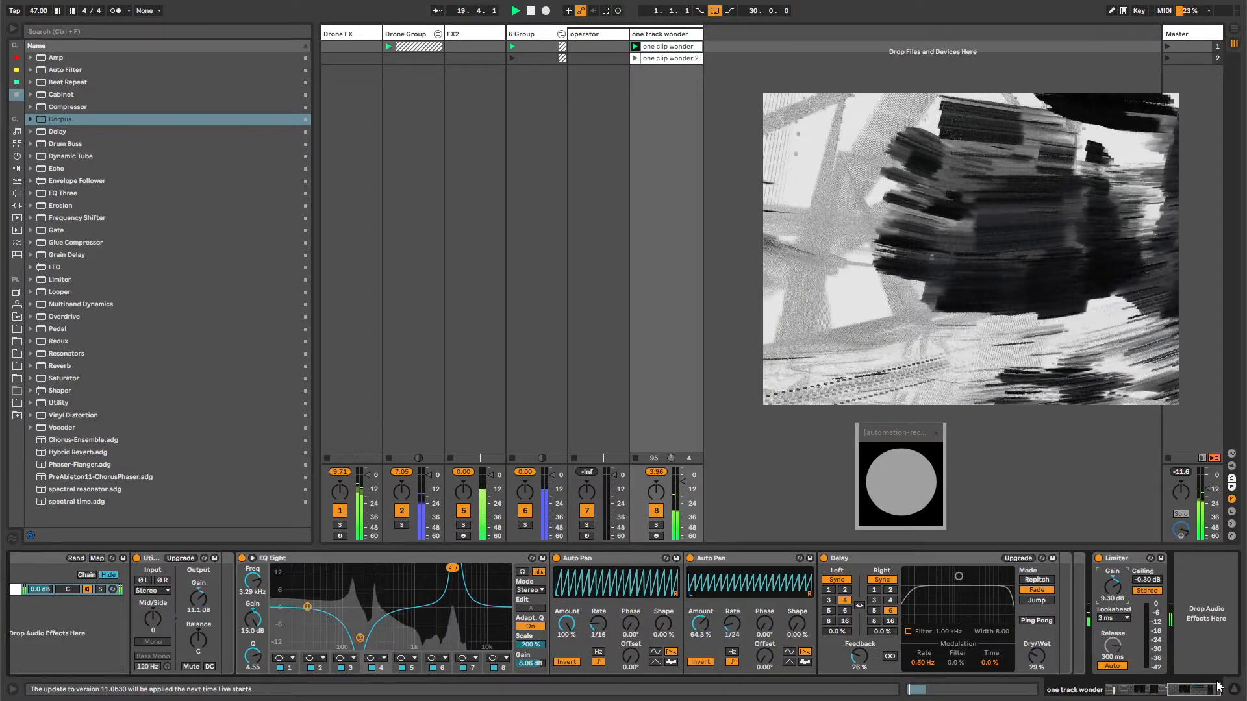
- Hide the one rack wonder's chain contents and load the Hybrid Reverb.adg preset after the track's Limiter
{"action": "left_click", "coordinate": [1109, 691]}
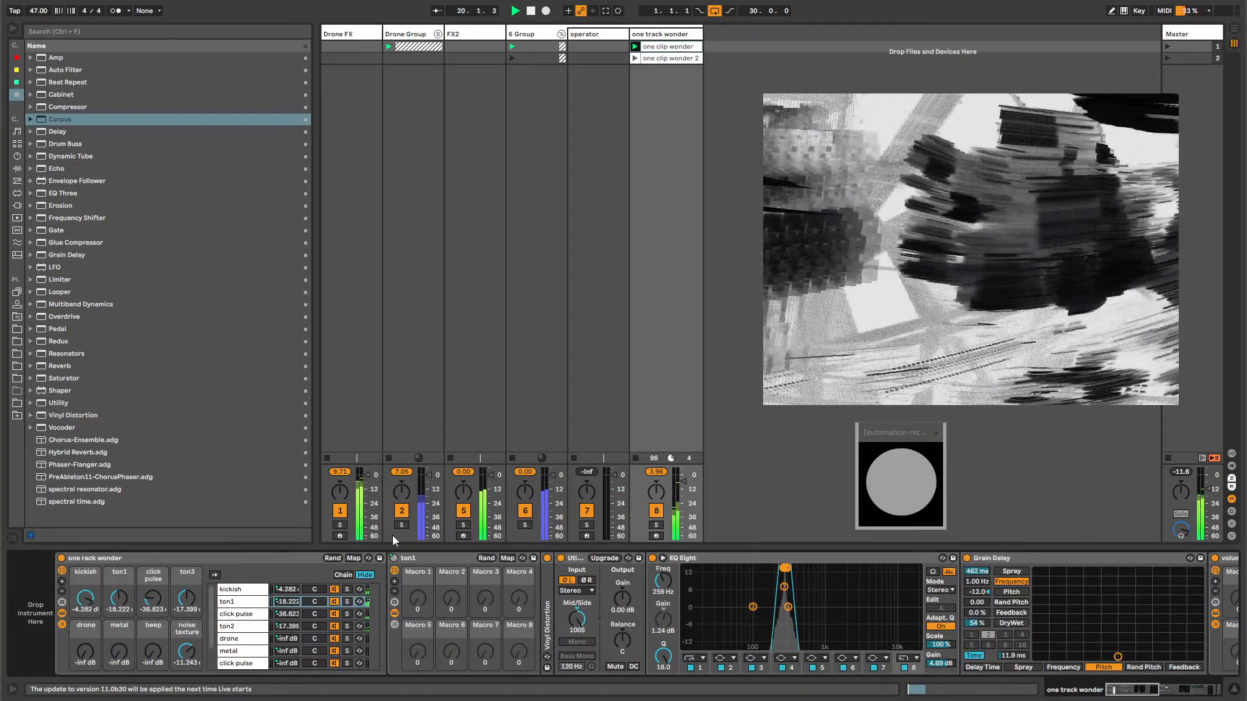
{"action": "left_click", "coordinate": [62, 624]}
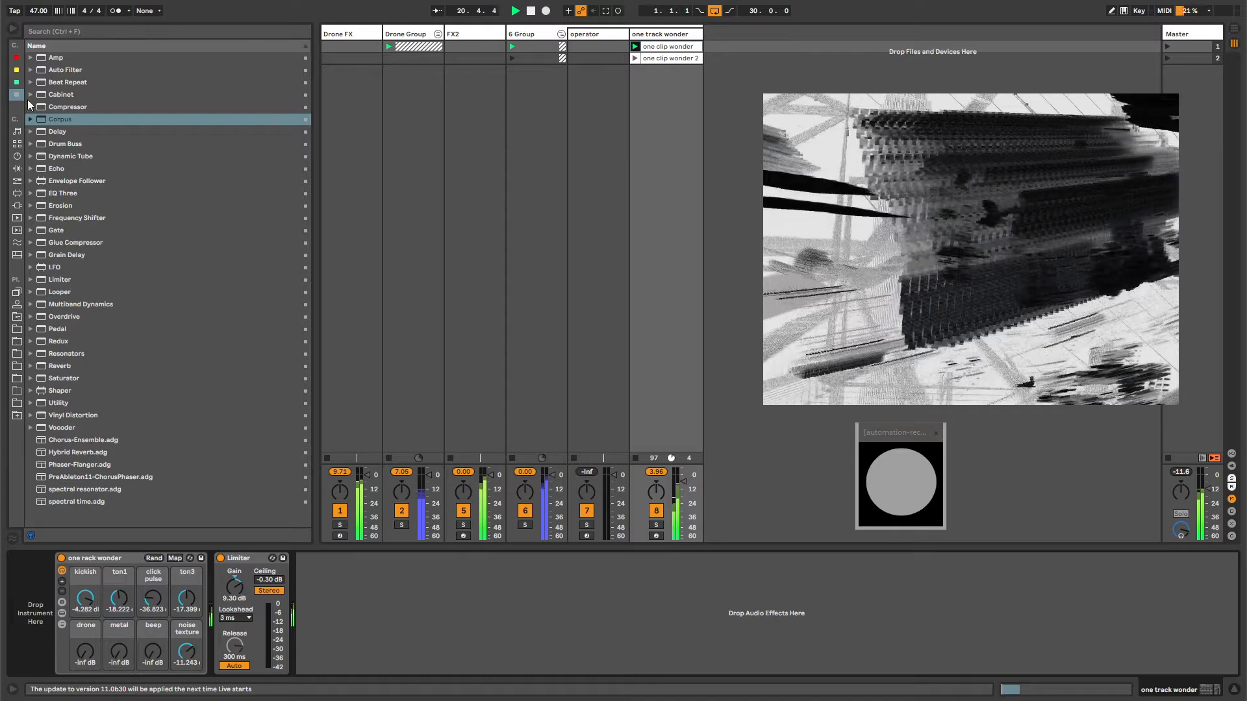
{"action": "left_click_drag", "start_coordinate": [68, 452], "coordinate": [354, 612]}
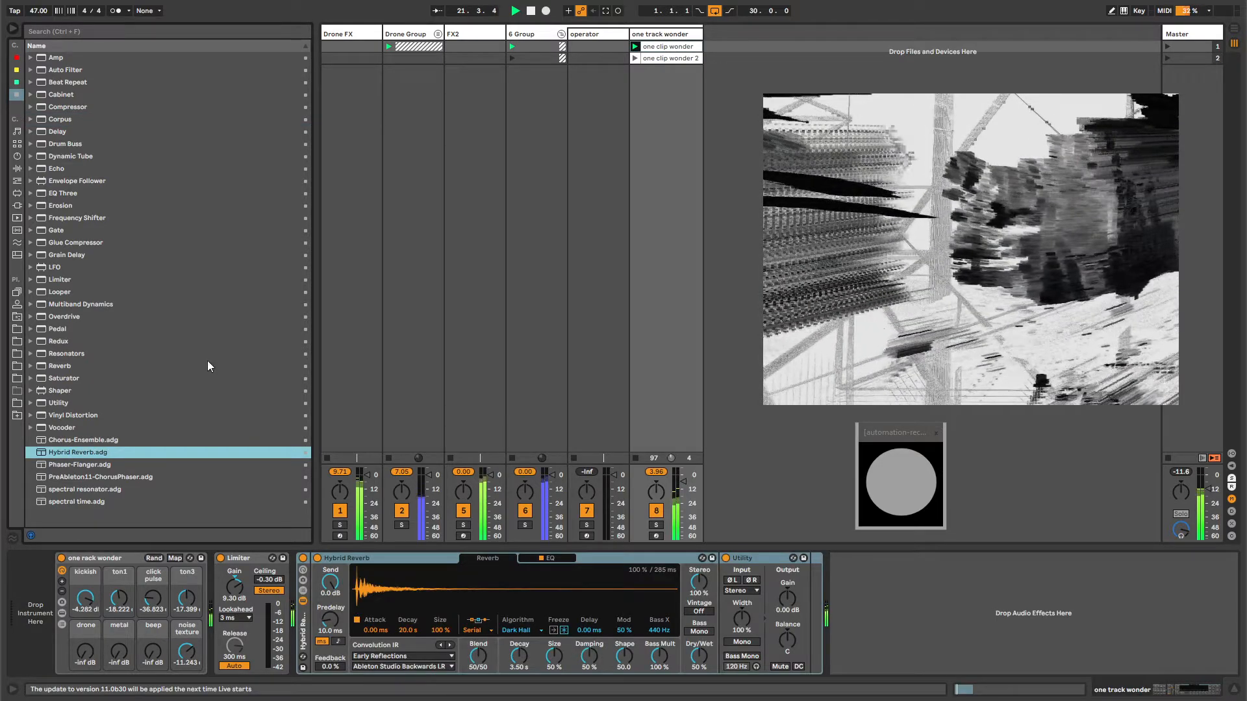
- Set the Hybrid Reverb EQ's low cut to 168 Hz with a 24 dB slope and return to the reverb view
{"action": "left_click", "coordinate": [545, 558]}
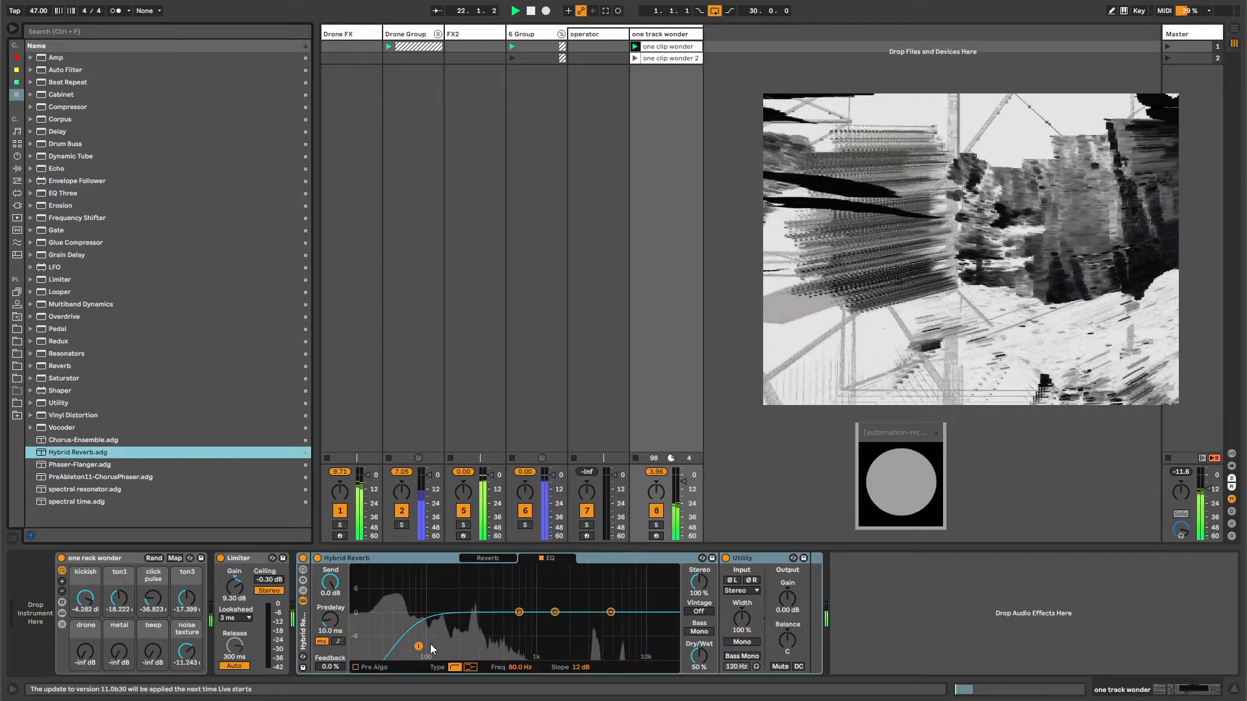
{"action": "left_click_drag", "start_coordinate": [428, 636], "coordinate": [456, 629]}
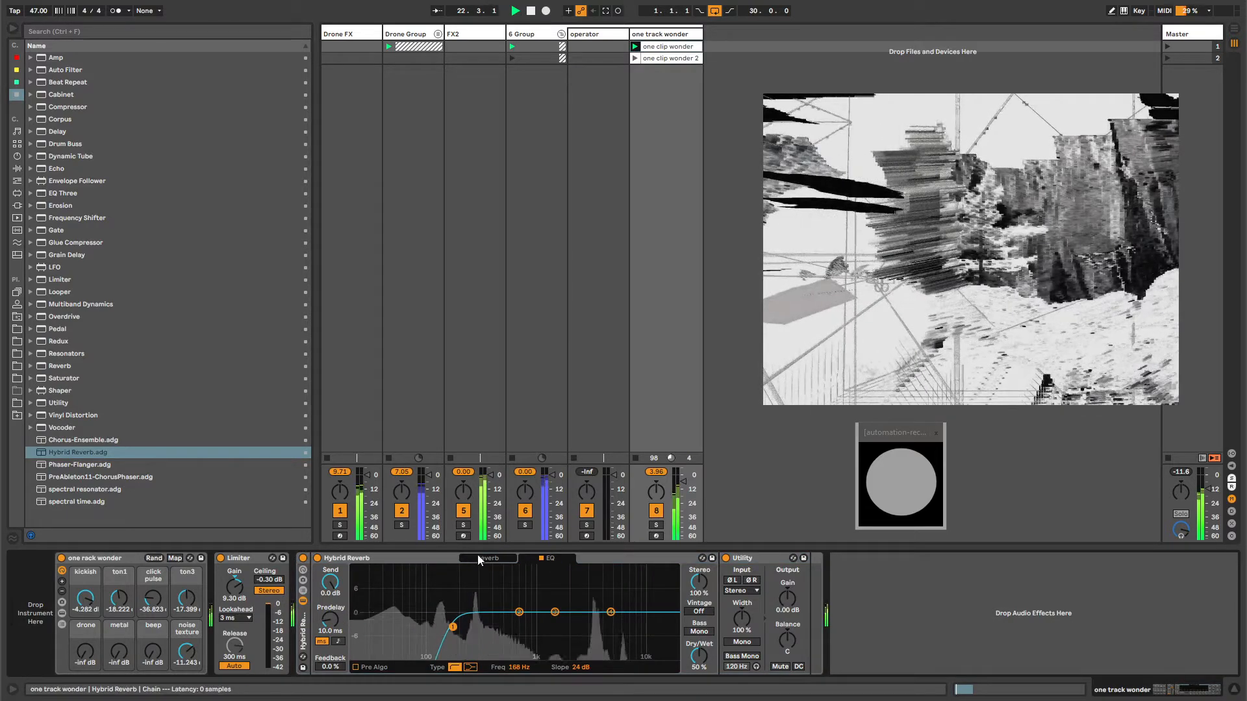
{"action": "left_click", "coordinate": [488, 558]}
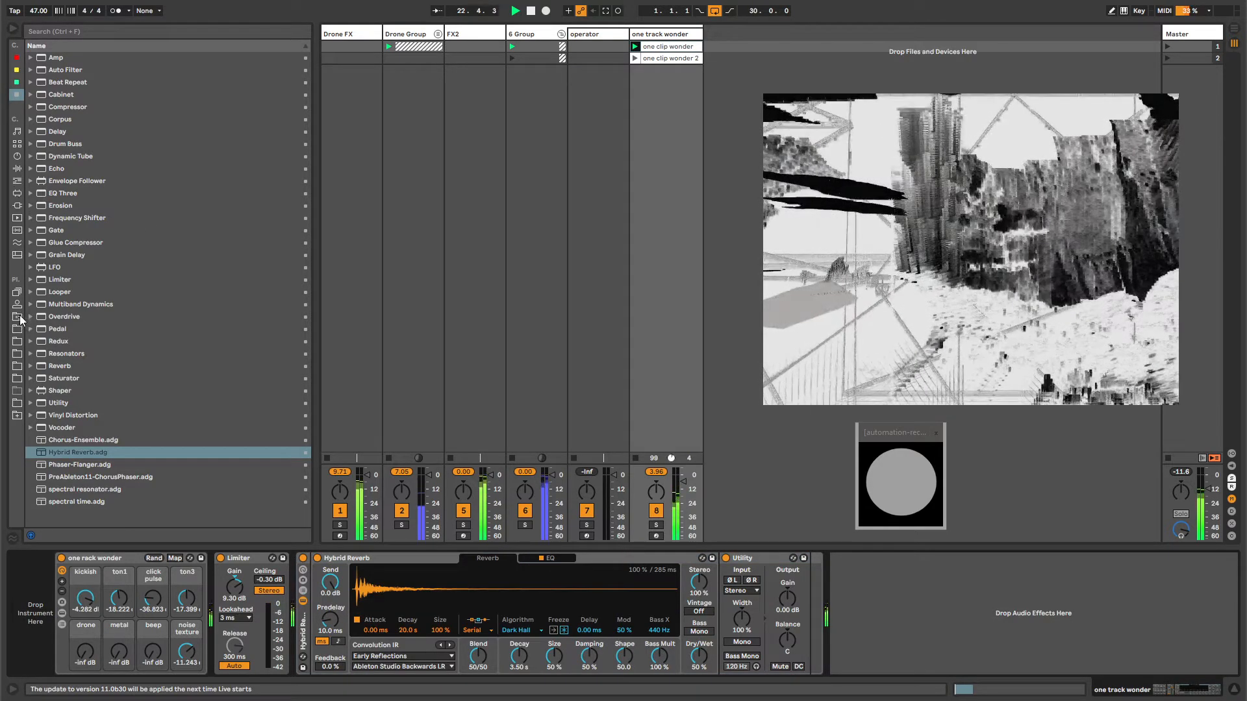
- Load Taiko Drum 4.wav from the Samples folder as the Hybrid Reverb's convolution impulse response
{"action": "left_click", "coordinate": [19, 317]}
{"action": "left_click", "coordinate": [30, 95]}
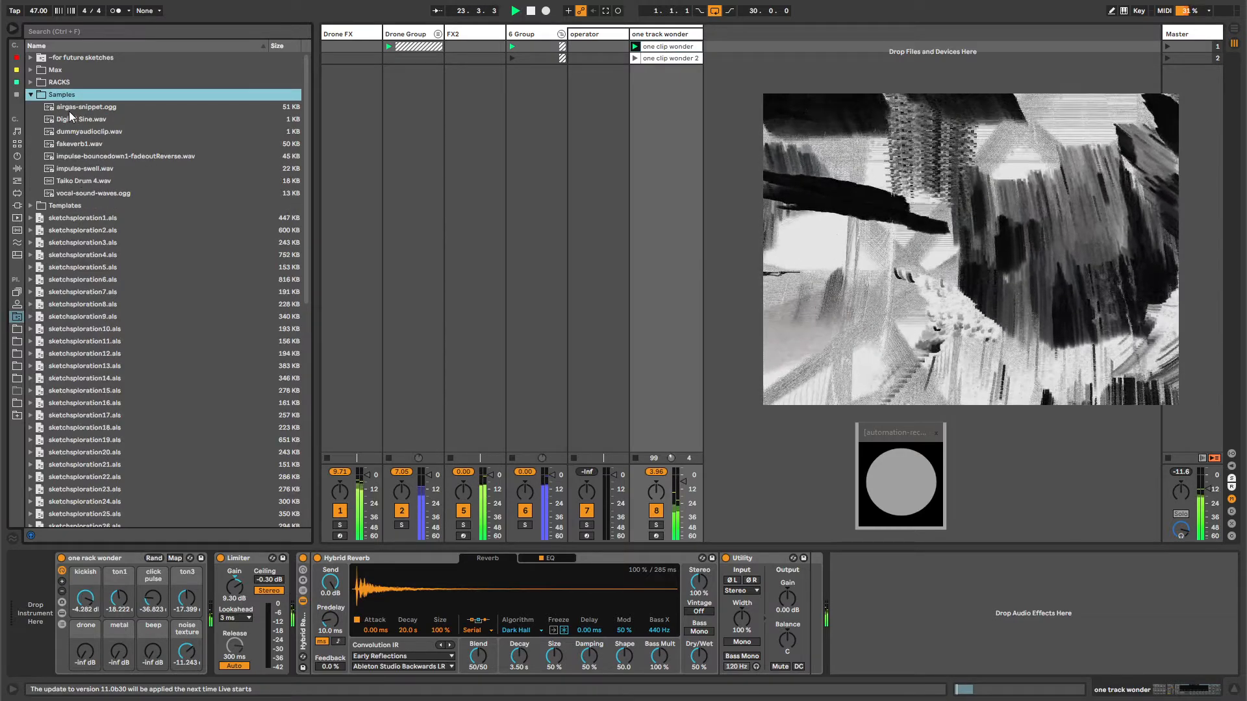
{"action": "left_click", "coordinate": [83, 144]}
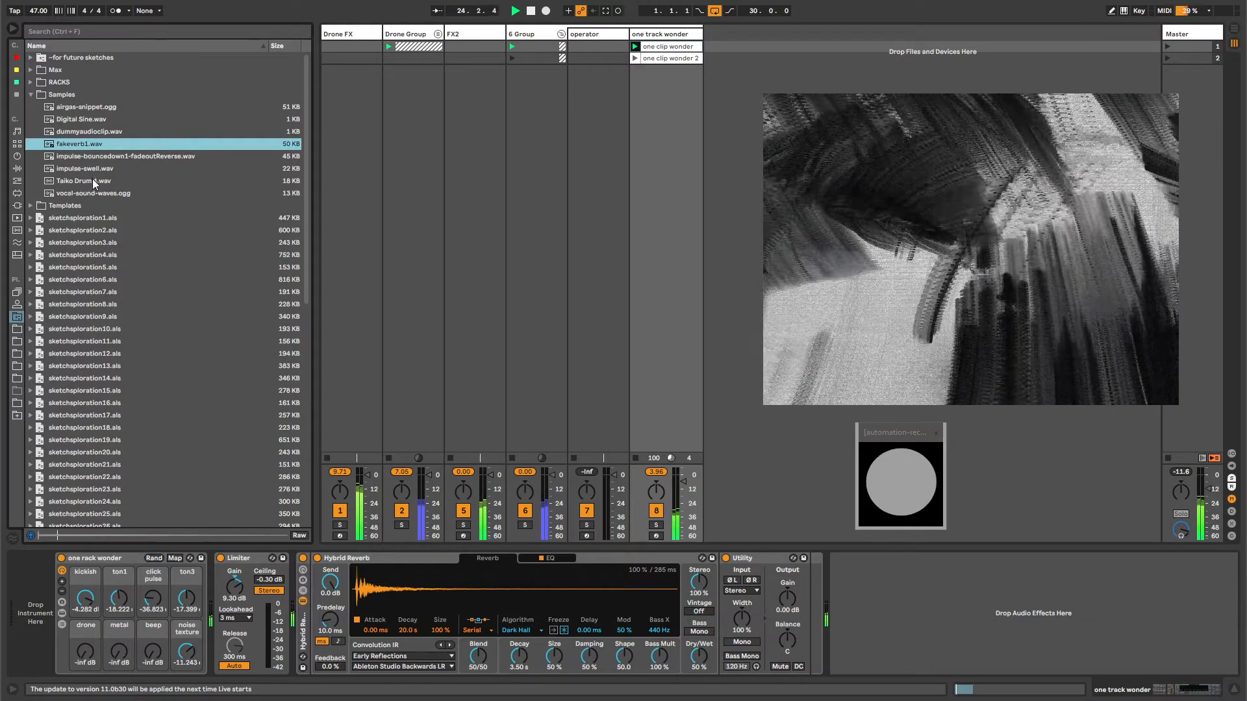
{"action": "left_click_drag", "start_coordinate": [93, 180], "coordinate": [403, 580]}
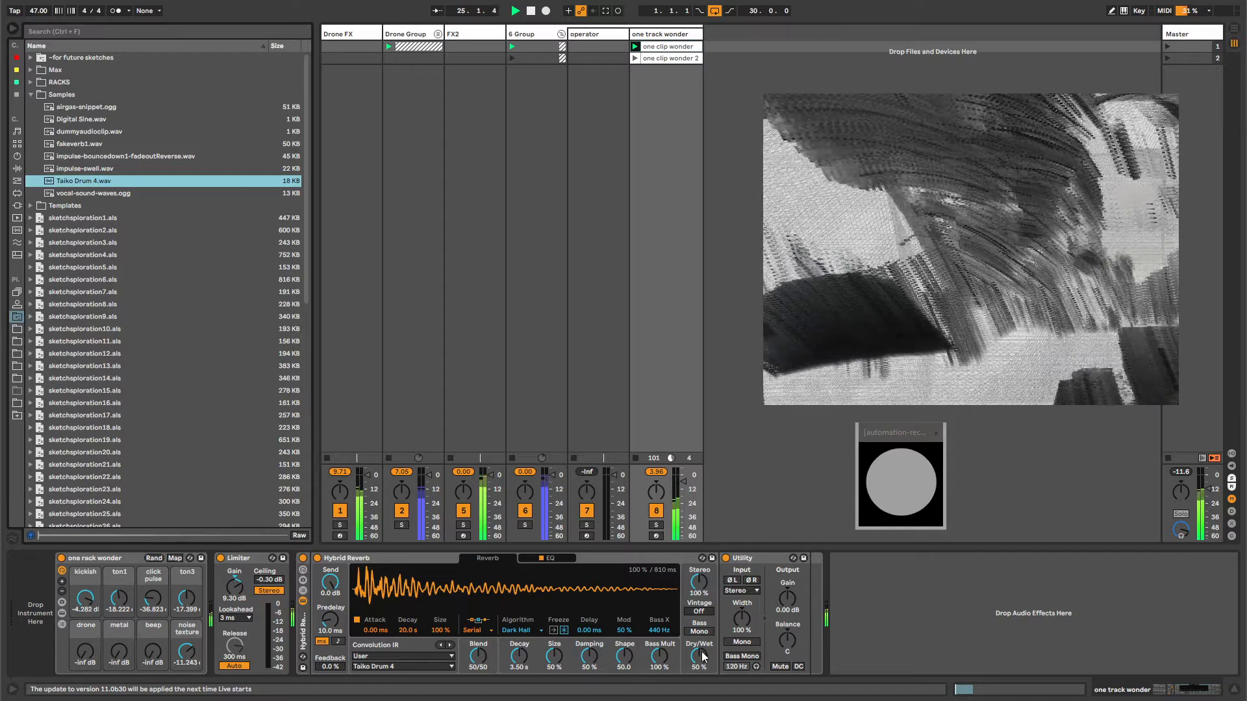
- Set the Hybrid Reverb to 100% wet and its convolution size to 500%, with a decay of 20.0 s
{"action": "left_click_drag", "start_coordinate": [703, 657], "coordinate": [702, 625]}
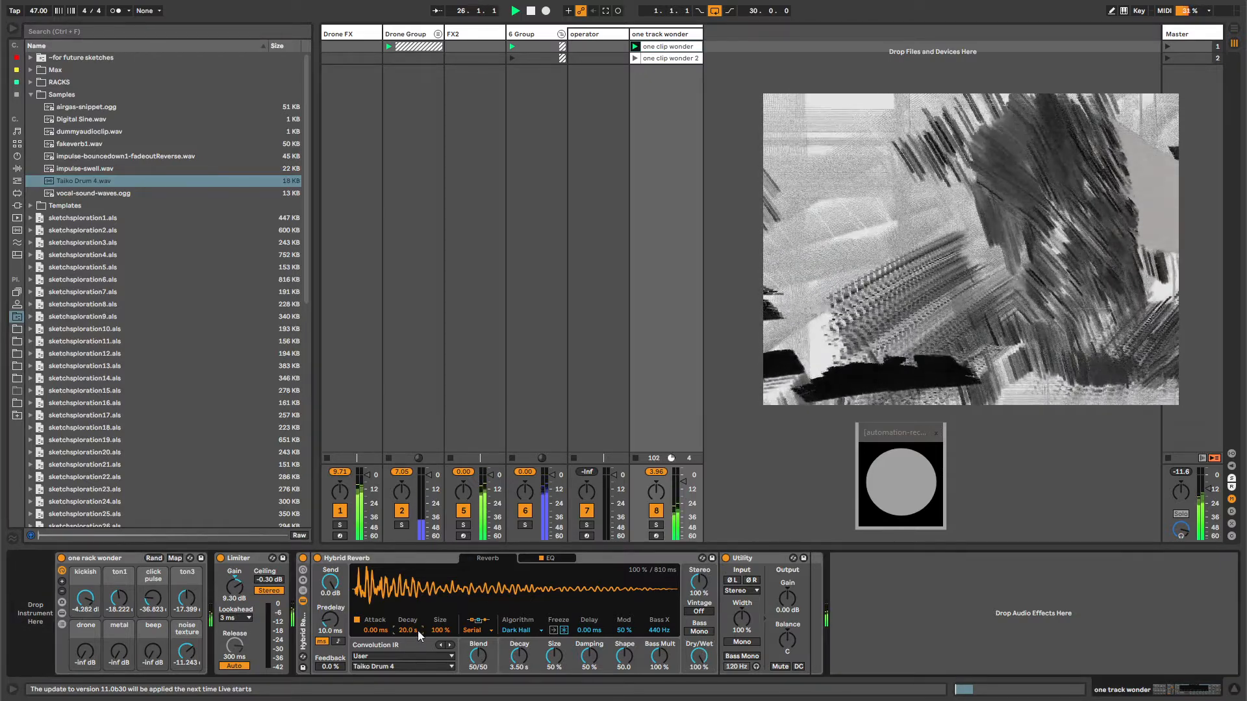
{"action": "mouse_move", "coordinate": [412, 632]}
{"action": "left_mouse_down"}
{"action": "mouse_move", "coordinate": [411, 674]}
{"action": "mouse_move", "coordinate": [406, 608]}
{"action": "left_mouse_up"}
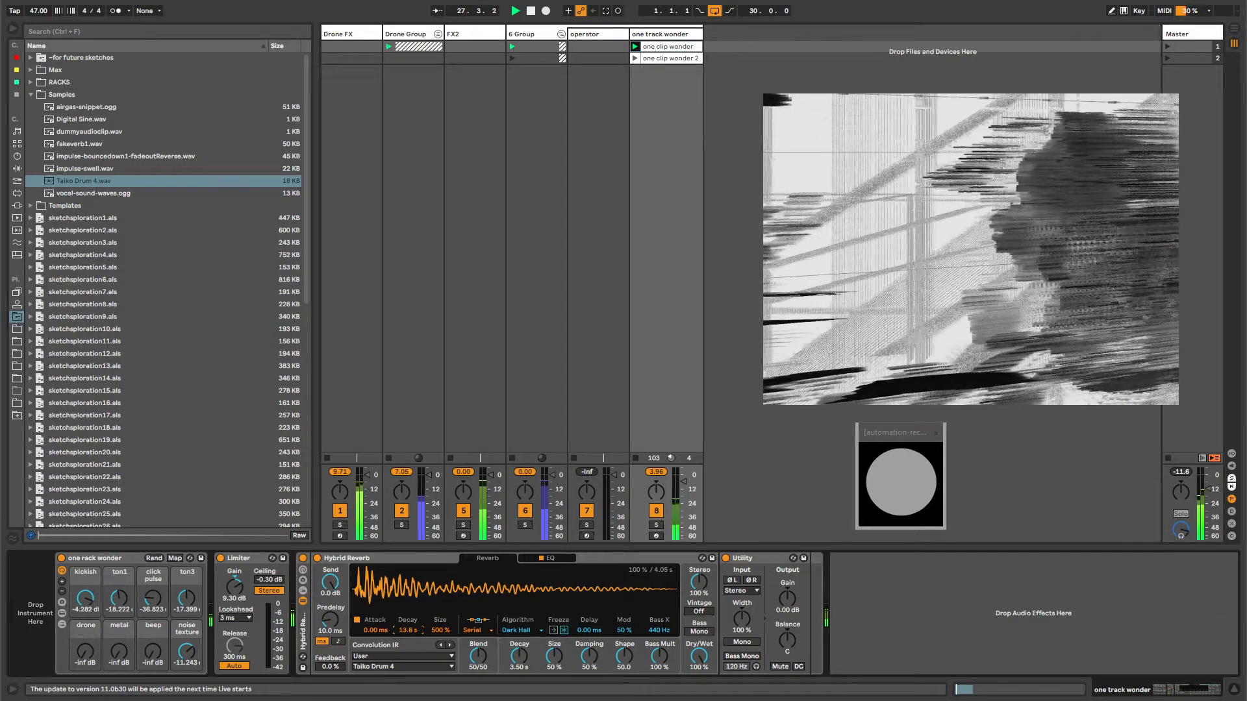
{"action": "left_click", "coordinate": [432, 630]}
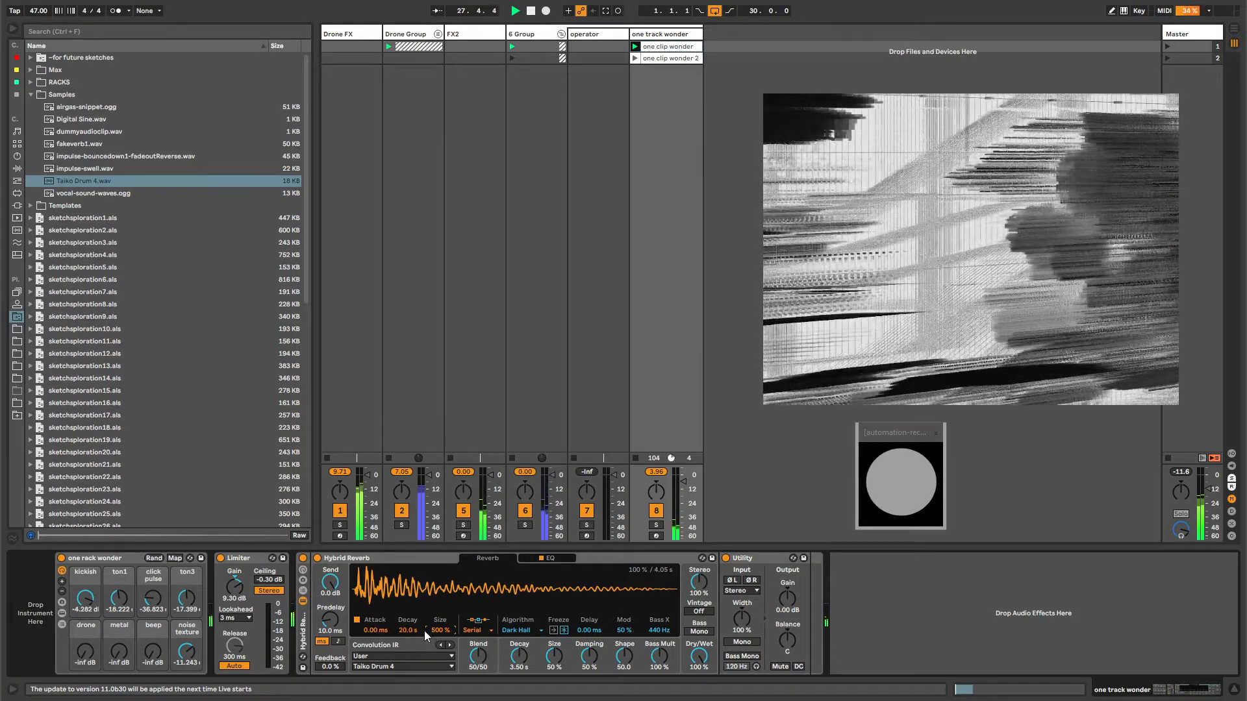
- Boost the Hybrid Reverb EQ's high shelf by 12 dB at 598 Hz and set the dry/wet mix to 41%
{"action": "left_click", "coordinate": [545, 558]}
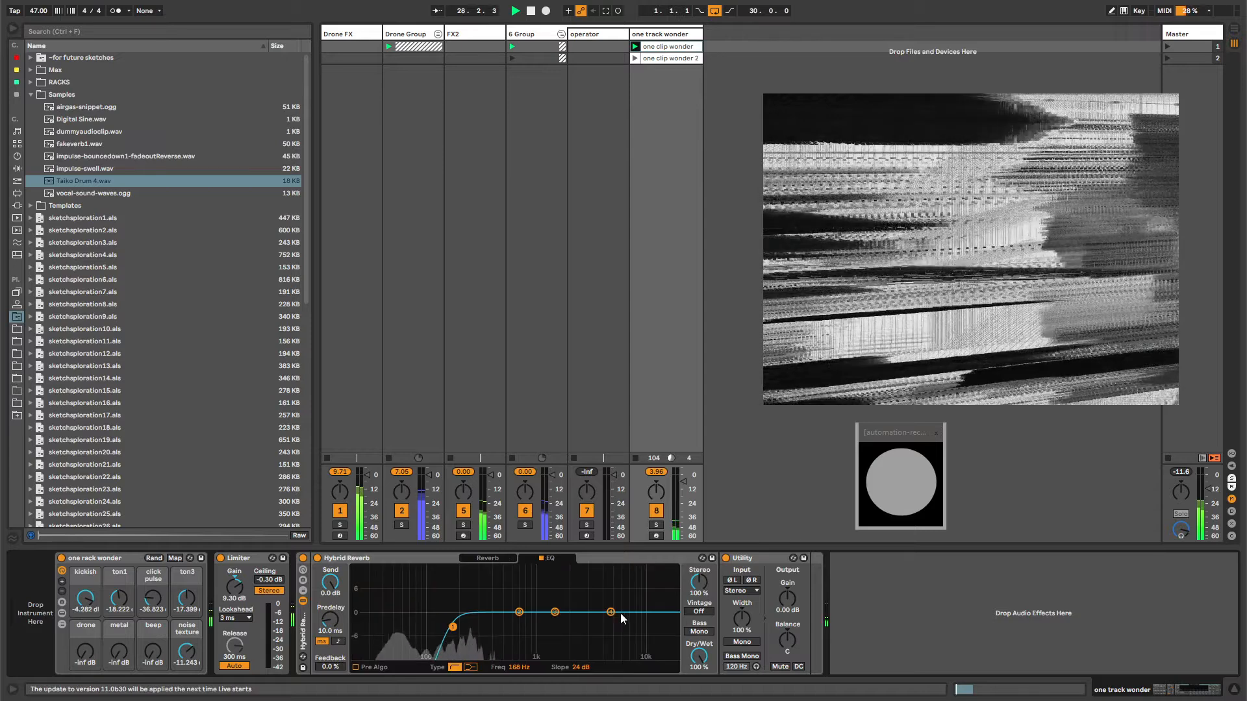
{"action": "left_click_drag", "start_coordinate": [560, 570], "coordinate": [512, 568]}
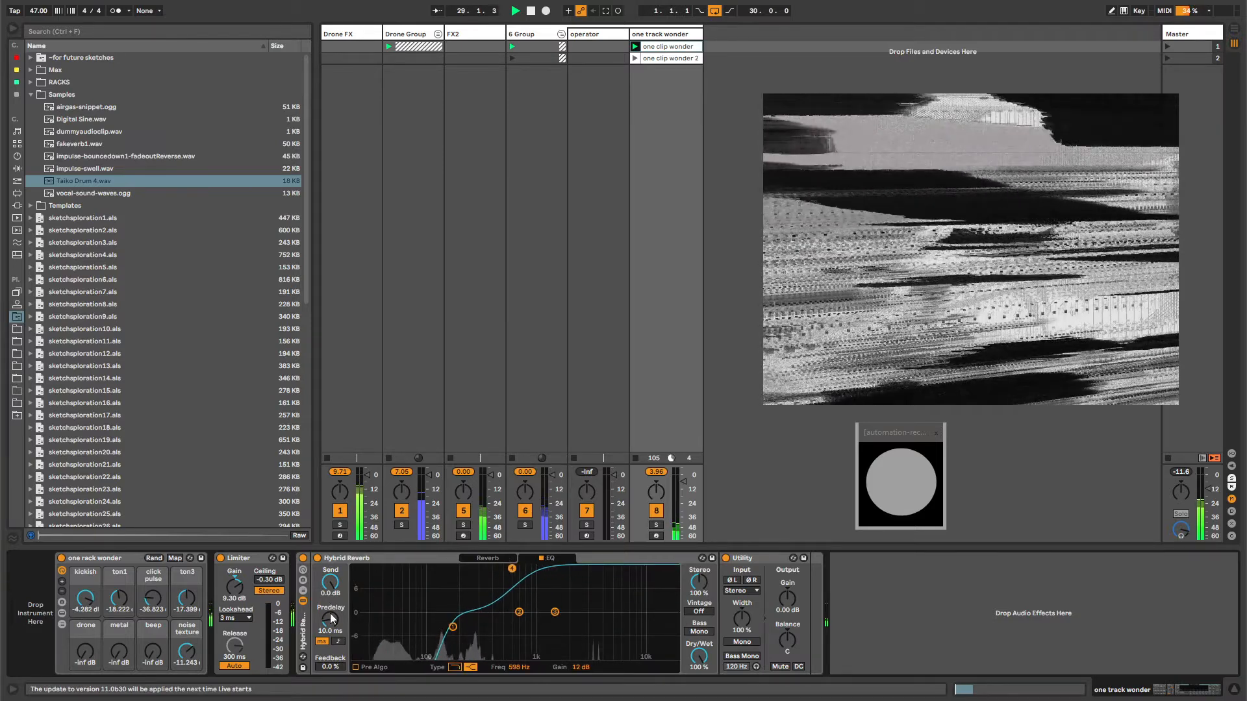
{"action": "left_click_drag", "start_coordinate": [701, 655], "coordinate": [701, 700]}
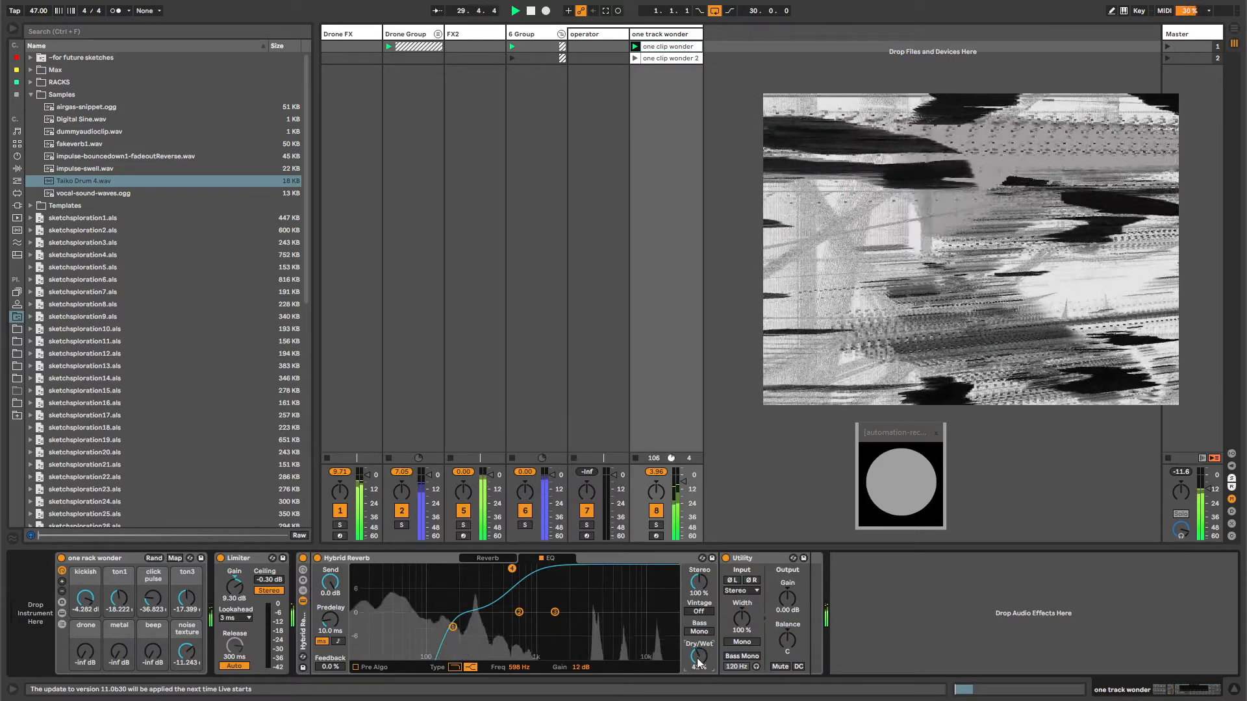
{"action": "left_click", "coordinate": [477, 558]}
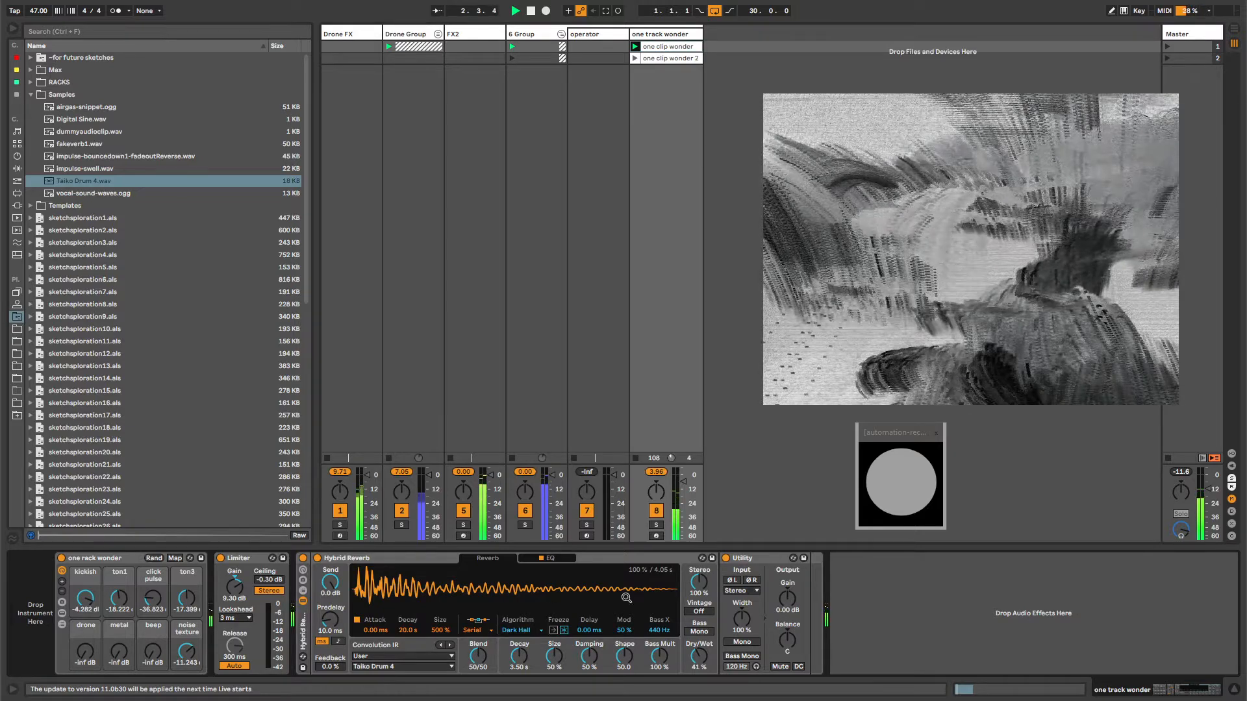
- Show the Hybrid Reverb rack's macros, set the reverb to 100% wet and raise the following Utility's gain to 15.6 dB
{"action": "key", "text": "ctrl+g"}
{"action": "left_click", "coordinate": [330, 558]}
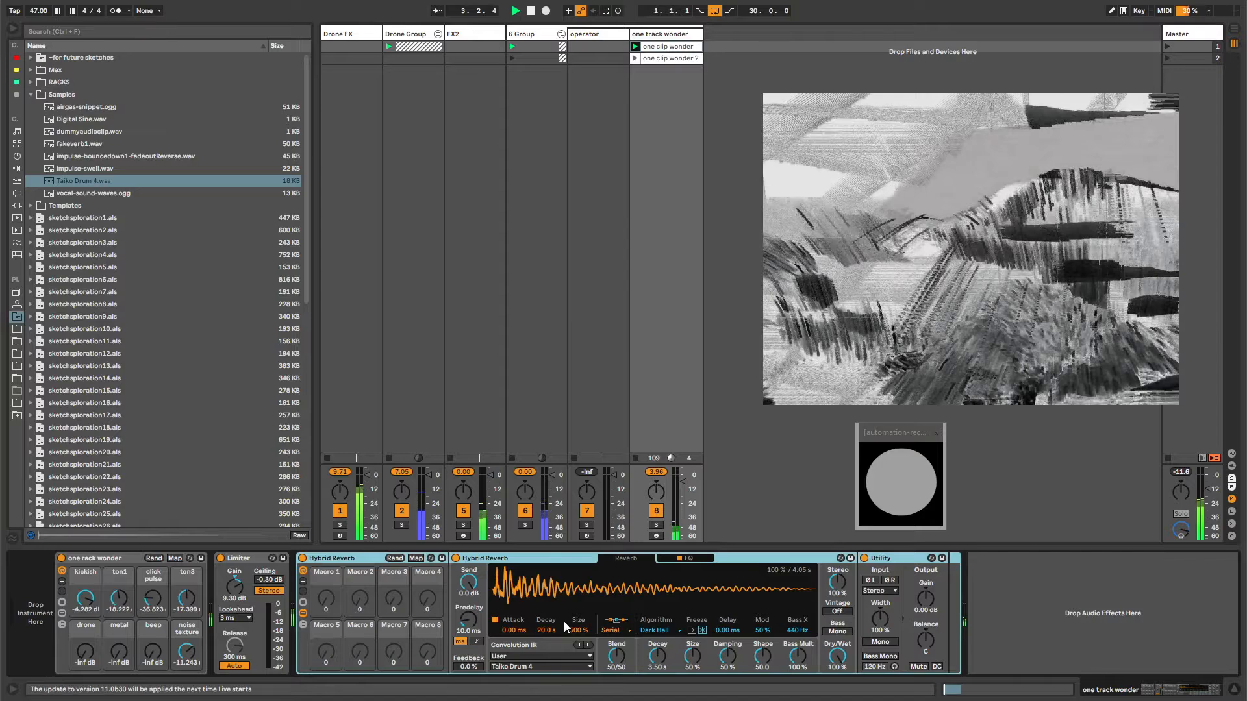
{"action": "left_click_drag", "start_coordinate": [919, 598], "coordinate": [918, 568]}
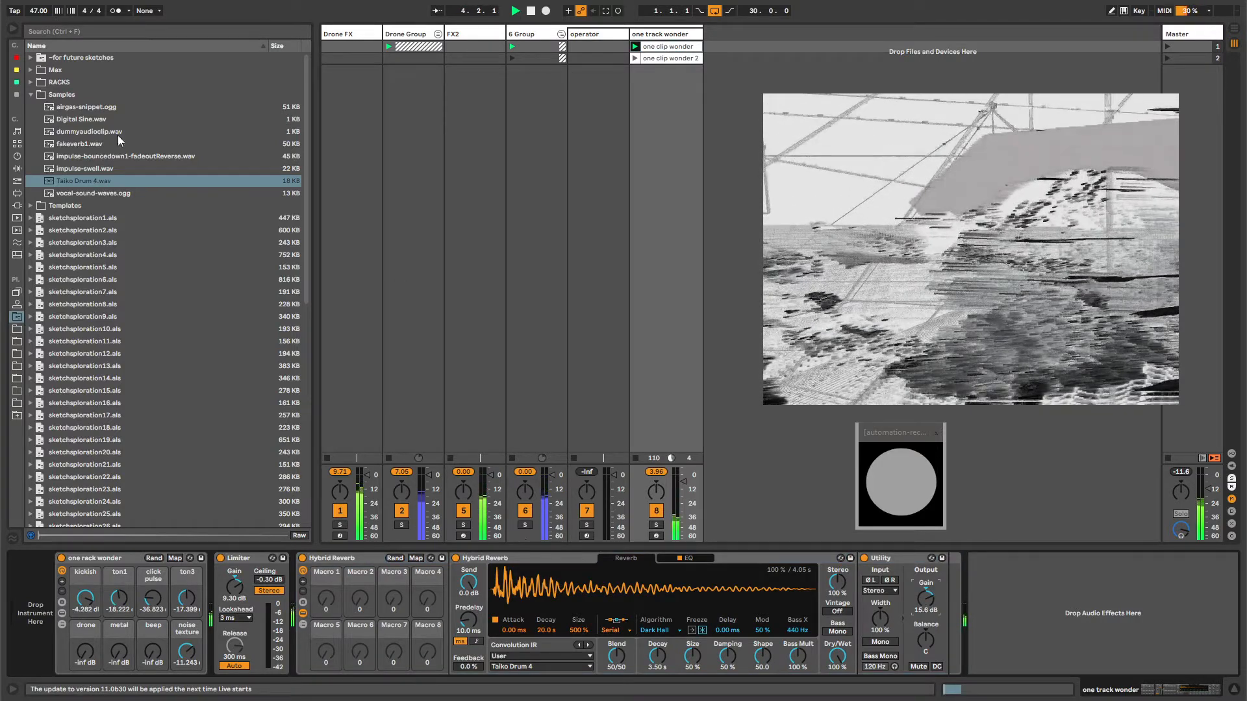
- Collapse the Samples folder and add an Audio Effect Rack with W and D chains after the Hybrid Reverb rack
{"action": "left_click", "coordinate": [40, 98]}
{"action": "key", "text": "ctrl+f"}
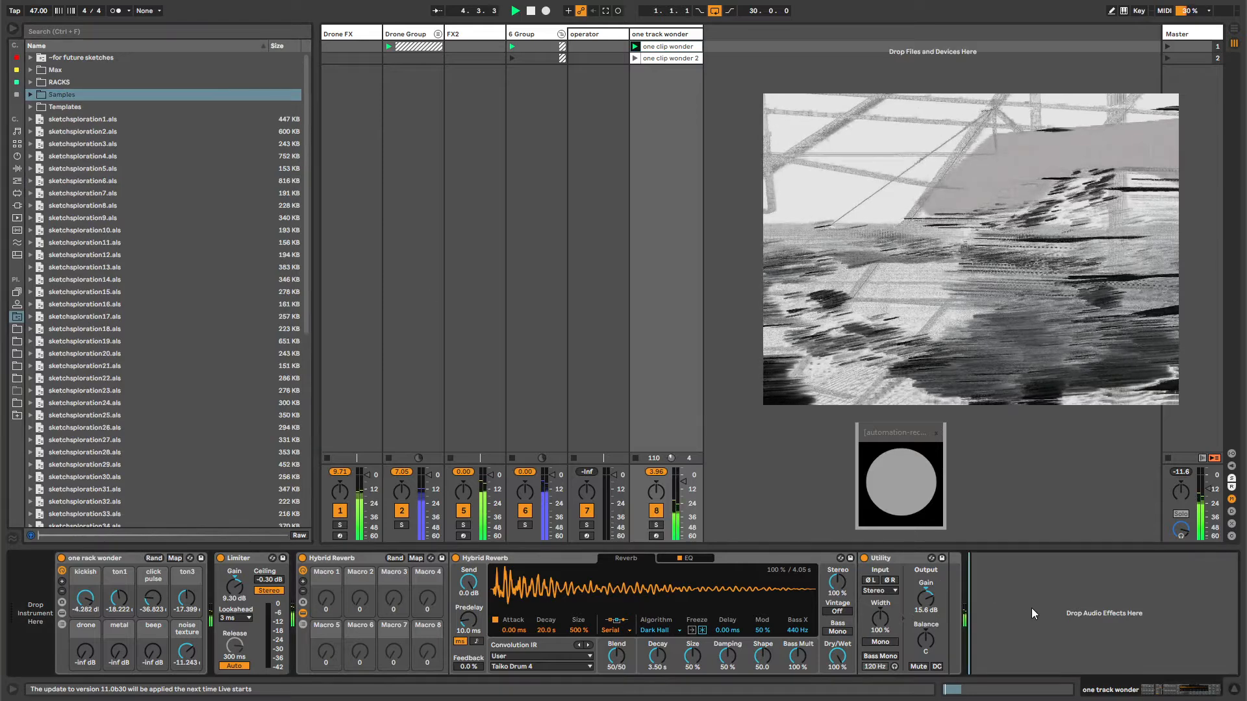
{"action": "type", "text": "audio effect rack"}
{"action": "key", "text": "Down"}
{"action": "key", "text": "Return"}
{"action": "key", "text": "Escape"}
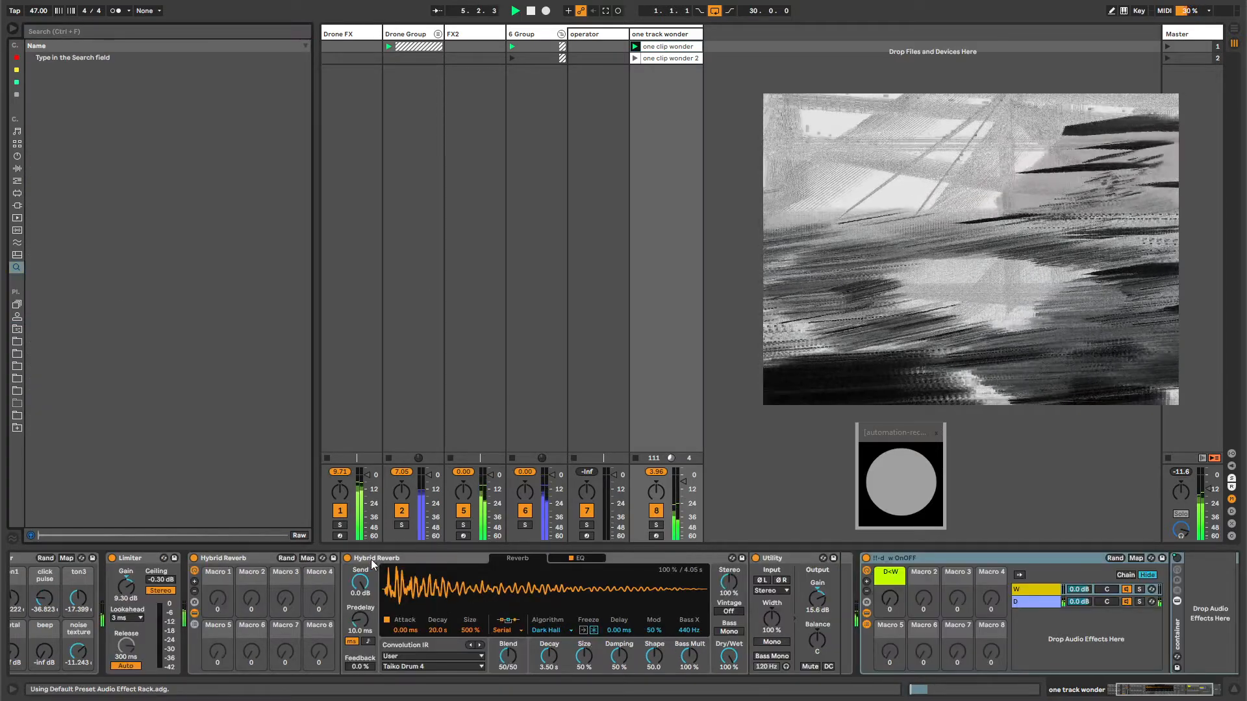
- Move the Hybrid Reverb and Utility into the dry/wet rack's container and set the D<W macro to 46
{"action": "left_click", "coordinate": [449, 559]}
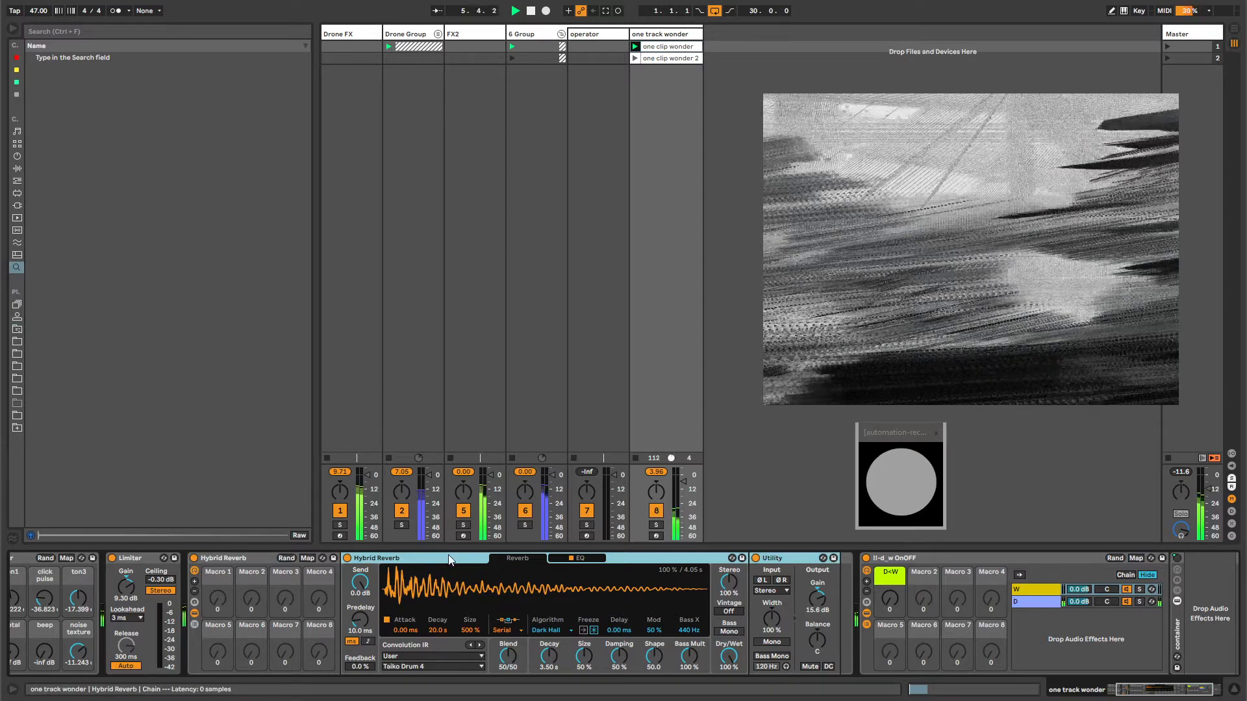
{"action": "left_click_drag", "start_coordinate": [450, 560], "coordinate": [1142, 591]}
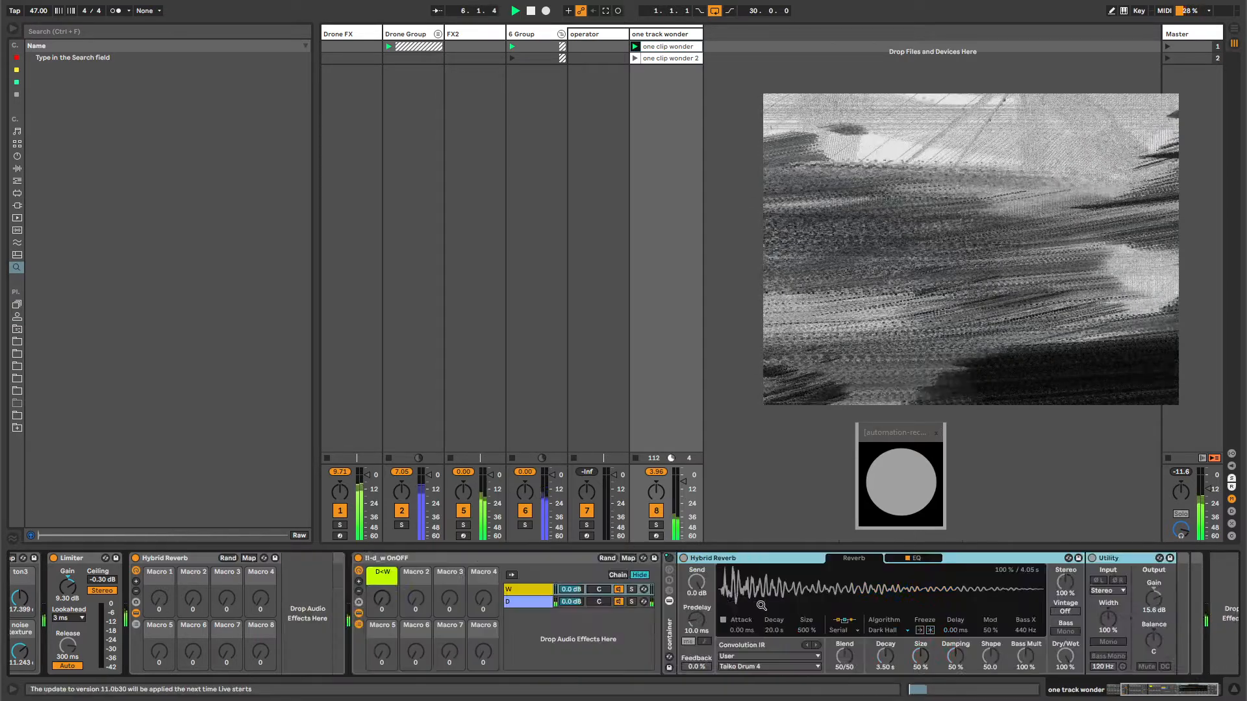
{"action": "left_click_drag", "start_coordinate": [385, 601], "coordinate": [386, 571]}
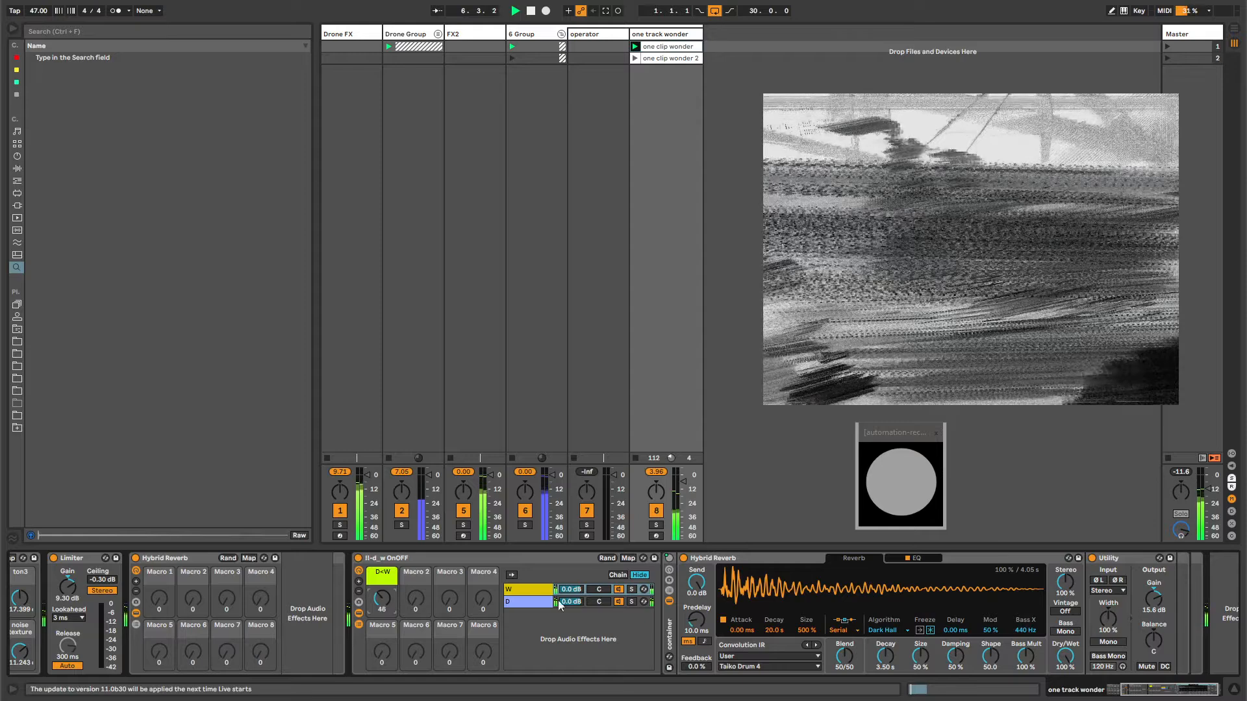
- Delete the emptied Hybrid Reverb rack and set the dry/wet rack's D<W macro to 53
{"action": "left_click", "coordinate": [694, 559]}
{"action": "left_click", "coordinate": [171, 559]}
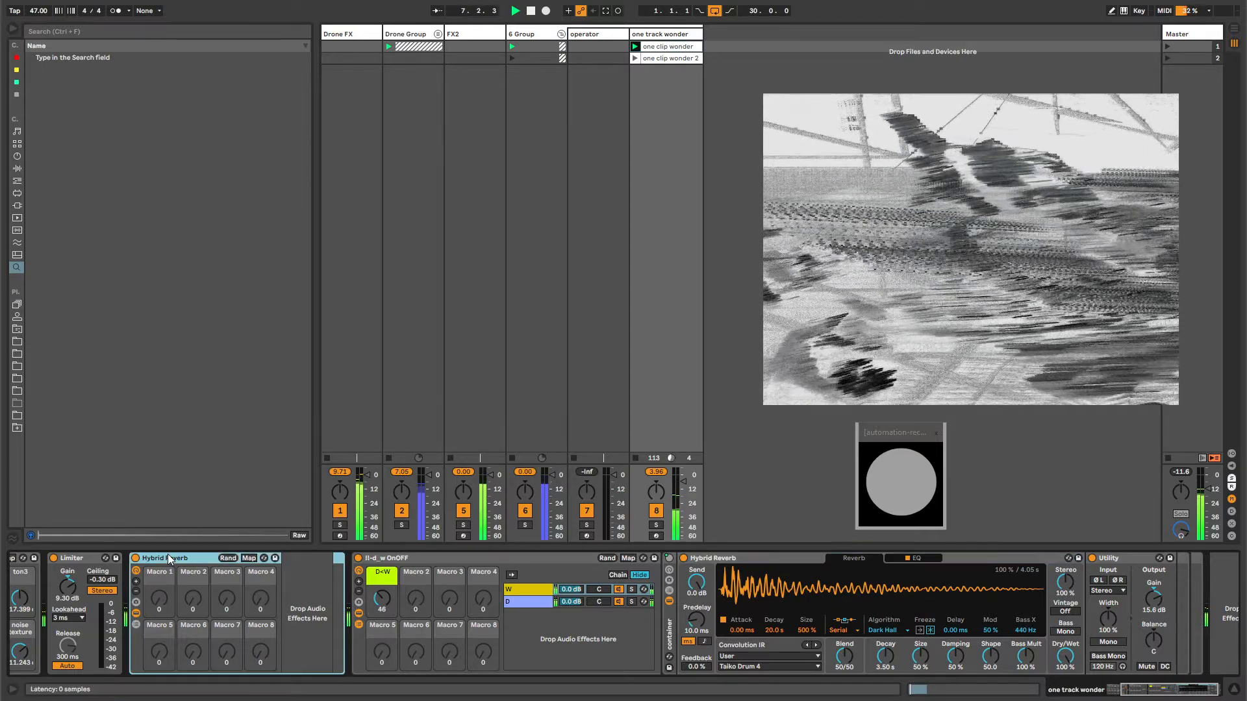
{"action": "key", "text": "Delete"}
{"action": "left_click_drag", "start_coordinate": [1153, 688], "coordinate": [1136, 691]}
{"action": "left_click_drag", "start_coordinate": [318, 605], "coordinate": [318, 595]}
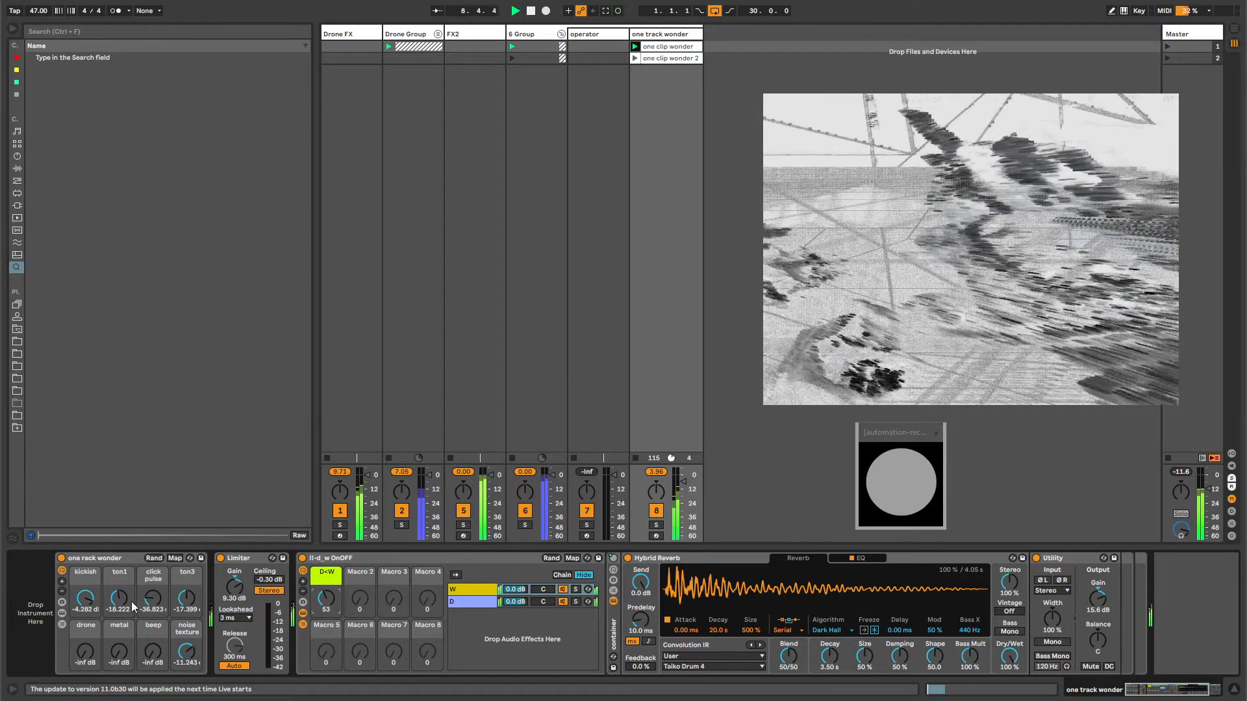
- Raise the metal macro to -36.823 dB and open the metal chain in the one rack wonder
{"action": "mouse_move", "coordinate": [128, 660]}
{"action": "left_mouse_down"}
{"action": "mouse_move", "coordinate": [128, 639]}
{"action": "mouse_move", "coordinate": [128, 660]}
{"action": "mouse_move", "coordinate": [119, 654]}
{"action": "left_mouse_up"}
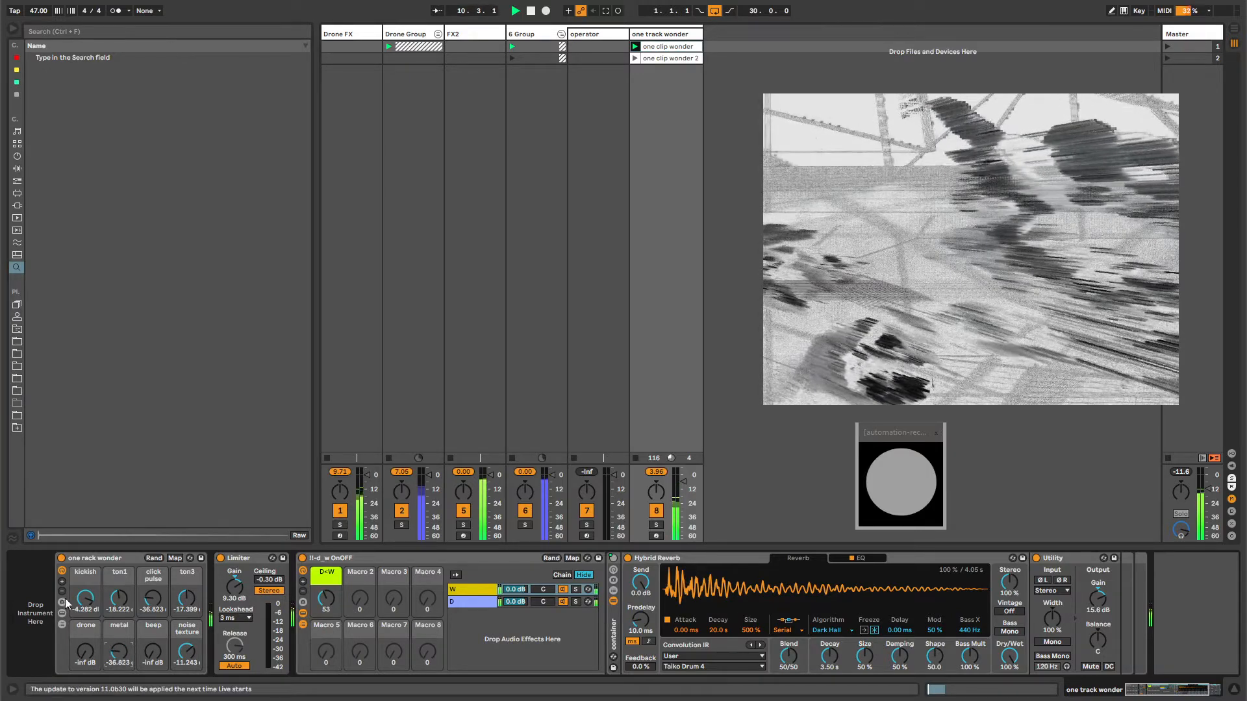
{"action": "left_click", "coordinate": [62, 625]}
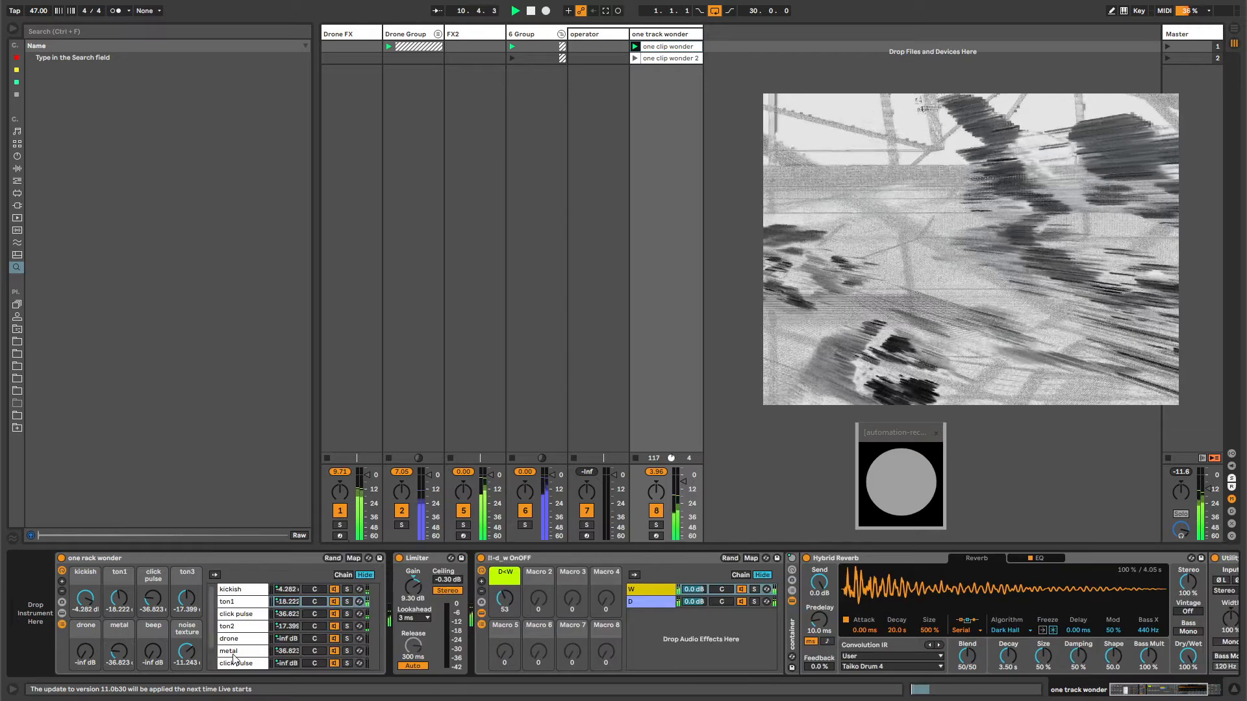
{"action": "left_click", "coordinate": [234, 652]}
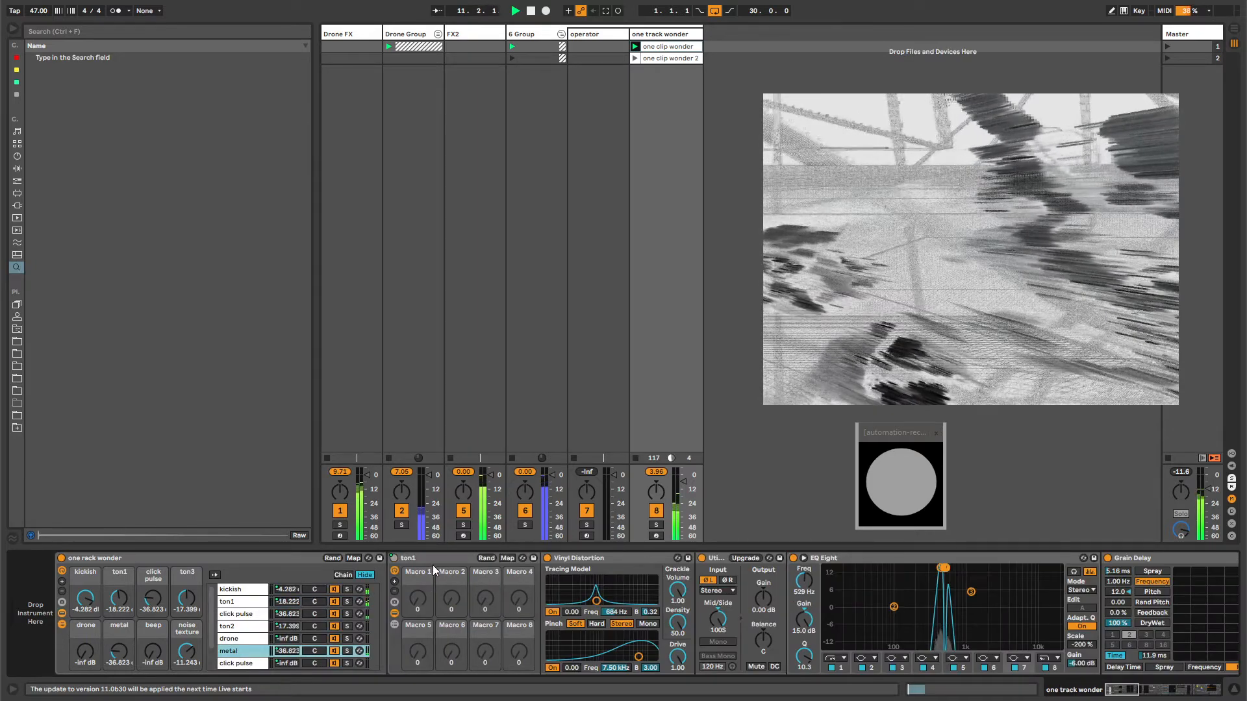
- Compare the devices in the kickish, ton1, click pulse, ton2 and drone chains with those in the metal chain
{"action": "left_click", "coordinate": [594, 558]}
{"action": "left_click", "coordinate": [717, 559]}
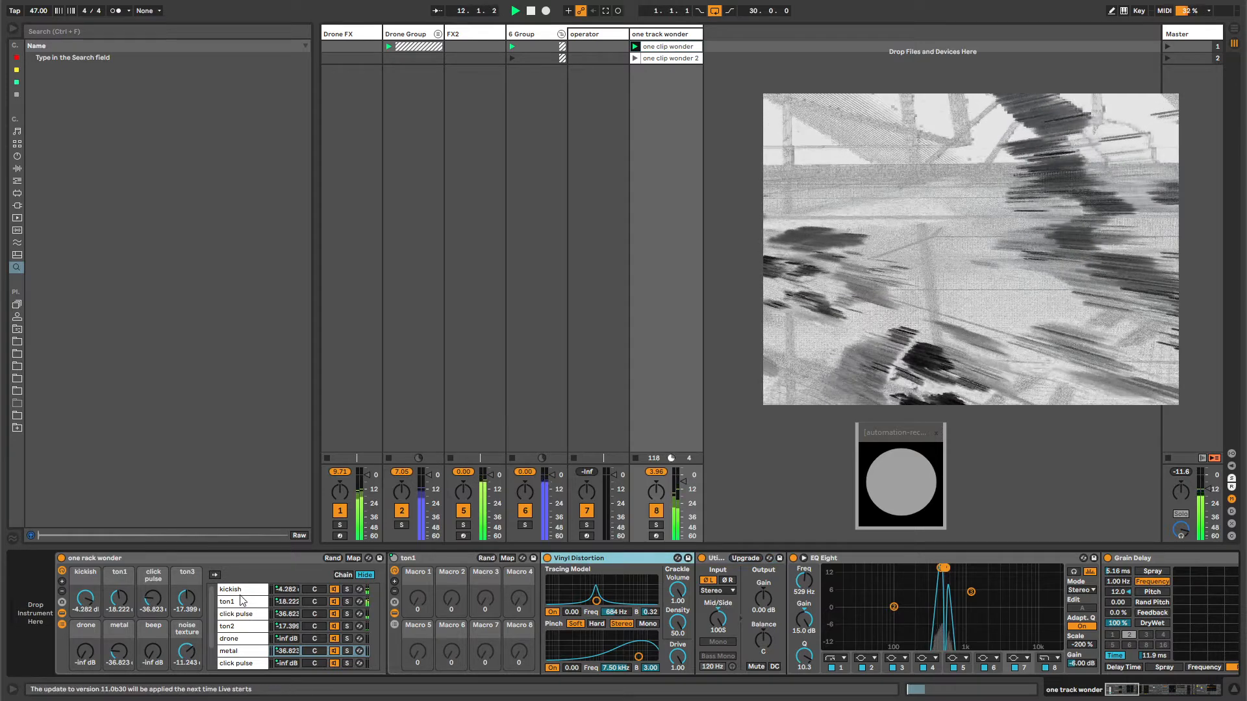
{"action": "left_click", "coordinate": [240, 590]}
{"action": "left_click", "coordinate": [245, 603]}
{"action": "left_click", "coordinate": [247, 614]}
{"action": "left_click", "coordinate": [248, 627]}
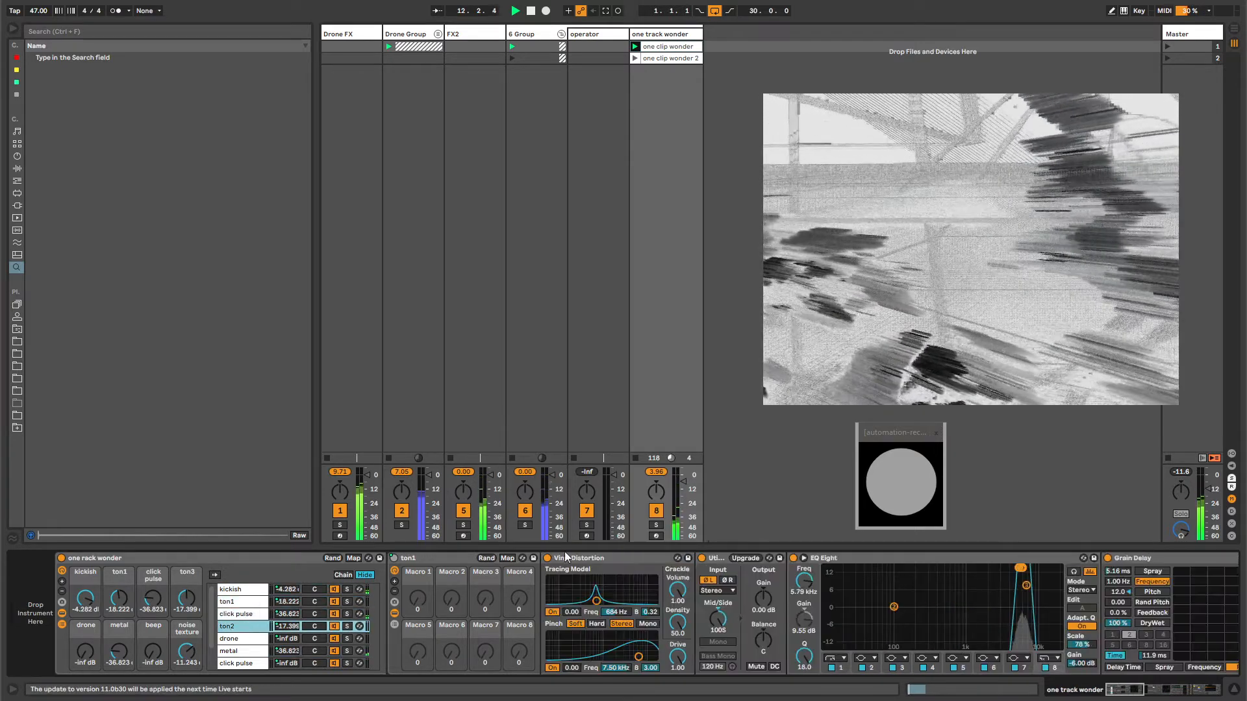
{"action": "left_click", "coordinate": [576, 559]}
{"action": "left_click", "coordinate": [741, 559]}
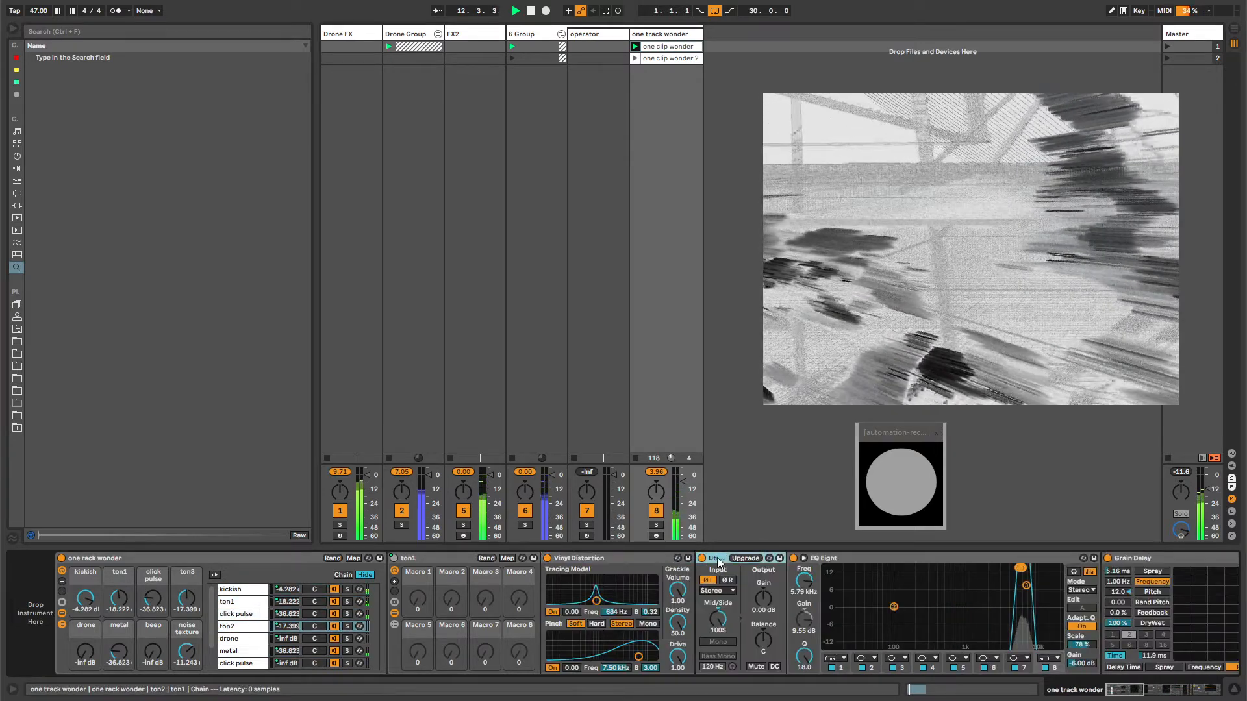
{"action": "left_click", "coordinate": [254, 642]}
{"action": "left_click", "coordinate": [247, 651]}
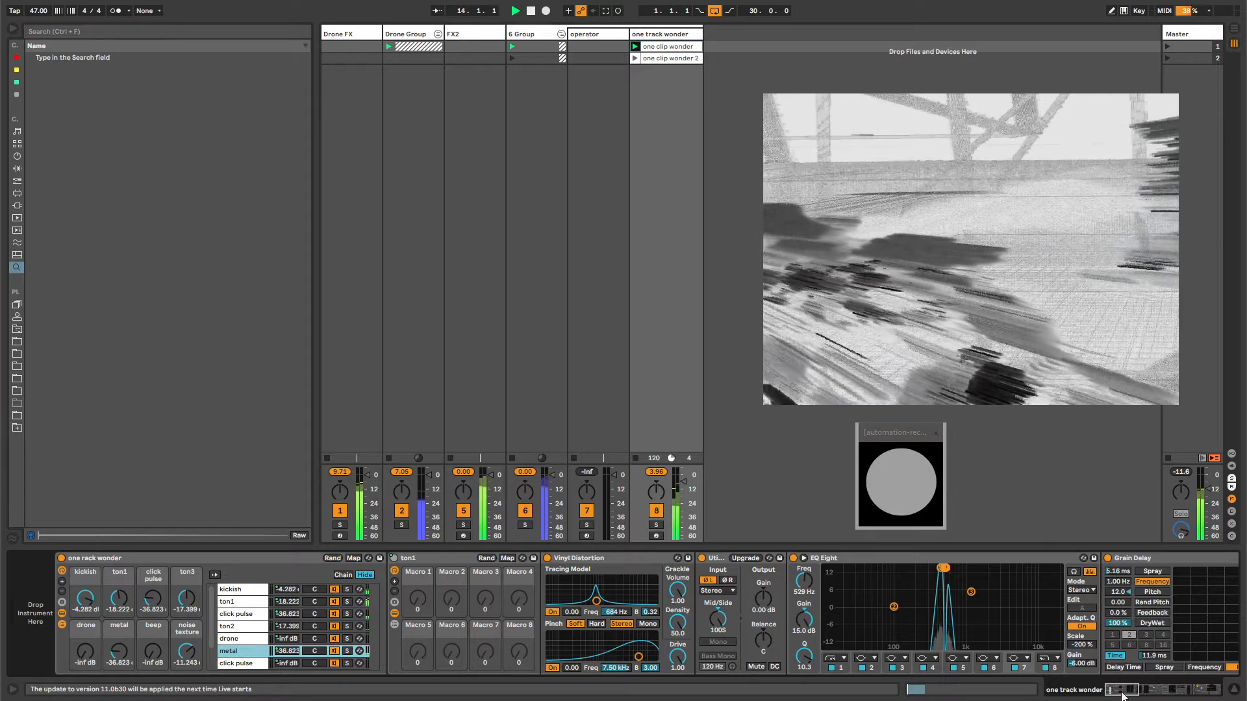
- Examine the metal chain's EQ Eight, two Grain Delays and nested rack ahead of the Resonators
{"action": "left_click_drag", "start_coordinate": [1121, 693], "coordinate": [1129, 693]}
{"action": "left_click", "coordinate": [887, 558]}
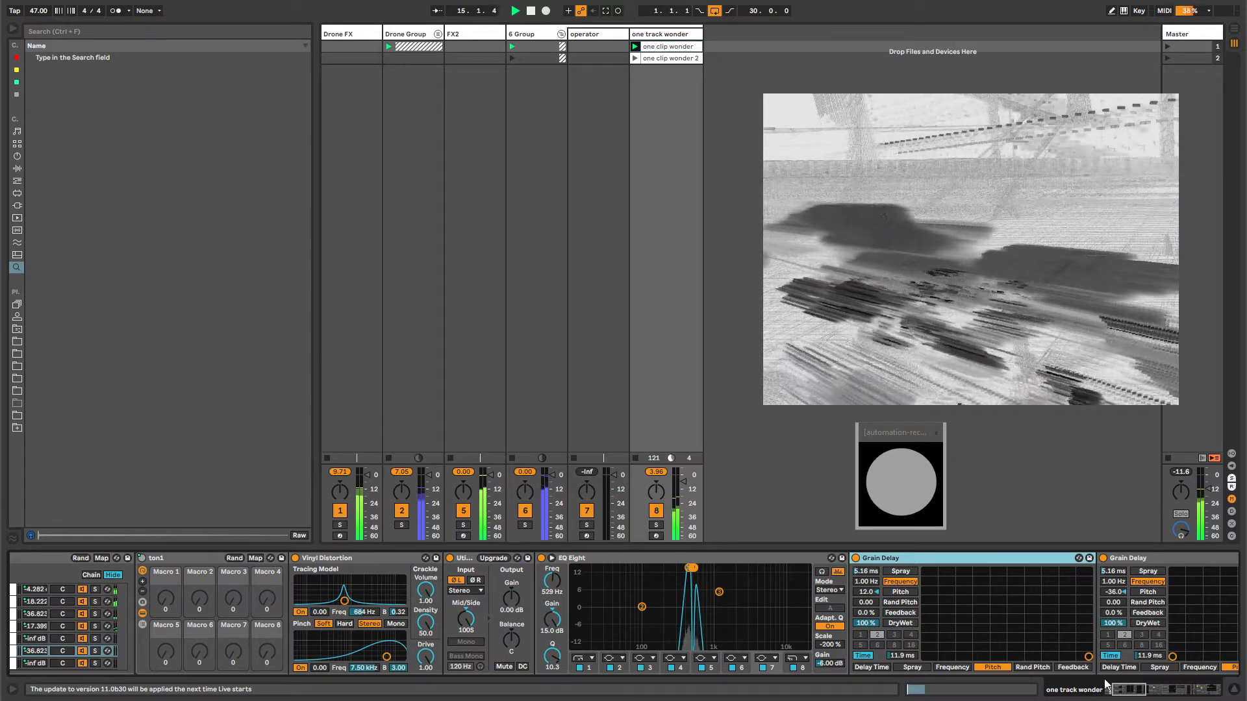
{"action": "left_click_drag", "start_coordinate": [1126, 690], "coordinate": [1137, 691]}
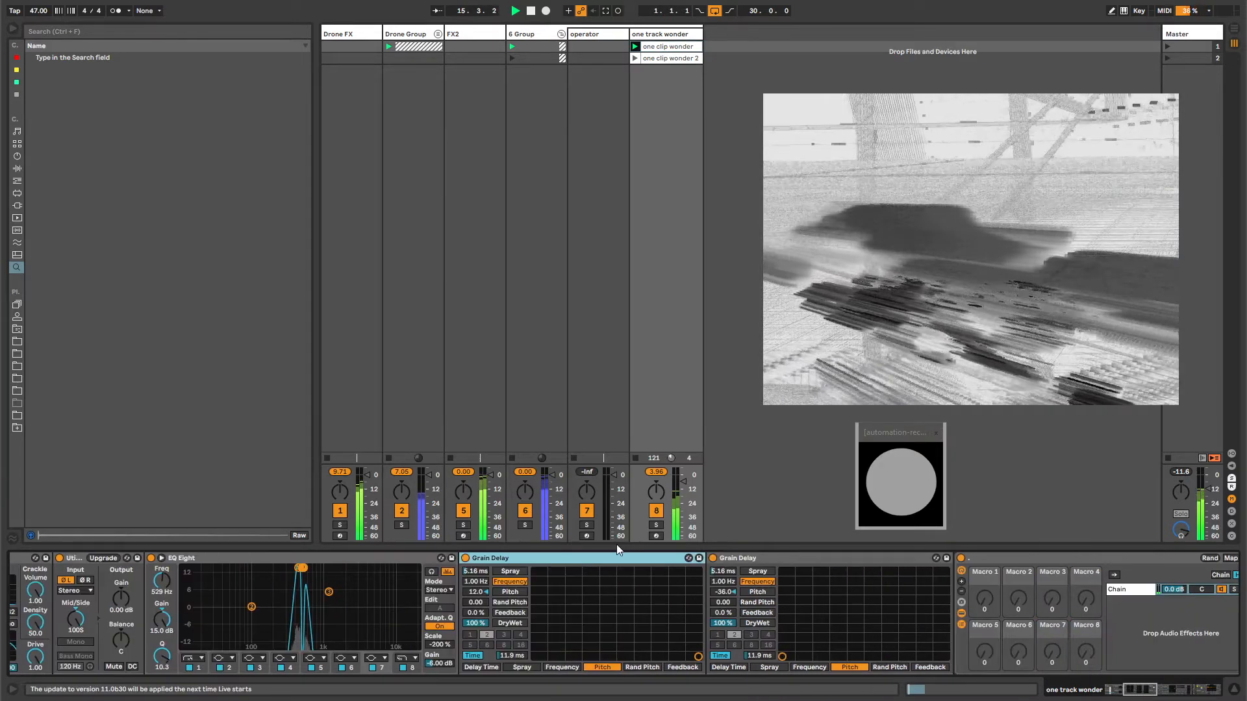
{"action": "left_click", "coordinate": [747, 555]}
{"action": "left_click", "coordinate": [594, 557]}
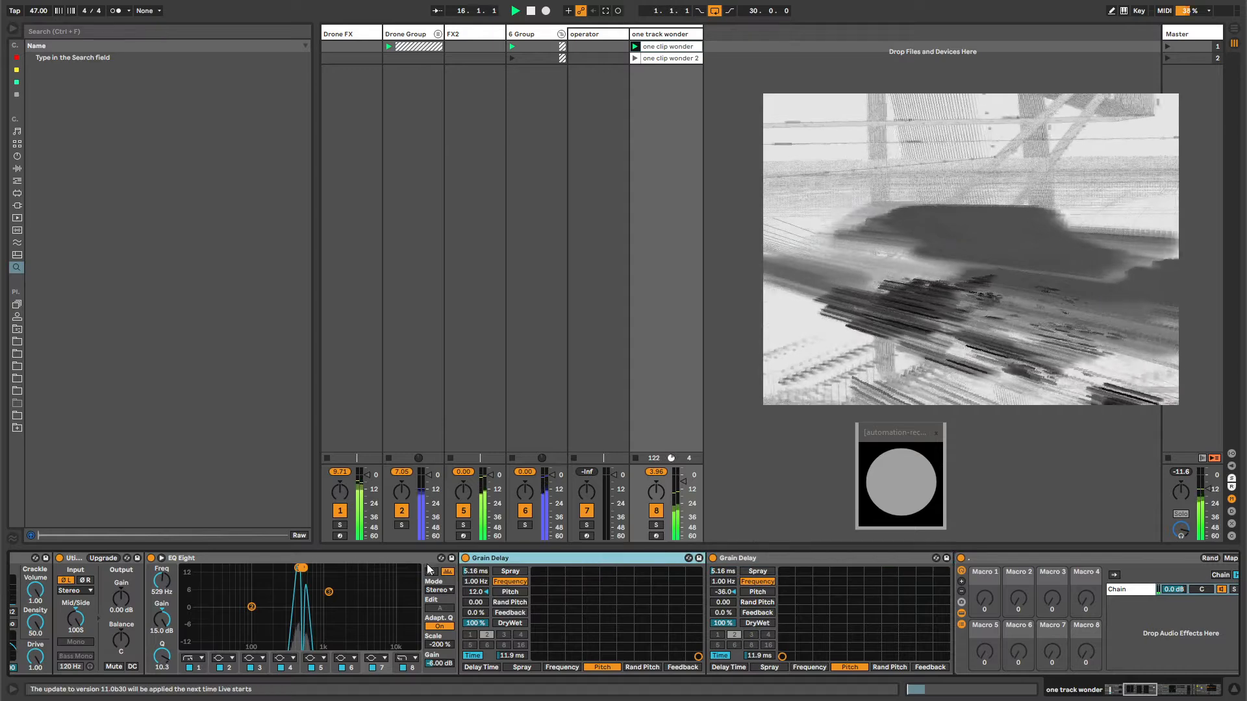
{"action": "left_click", "coordinate": [416, 559]}
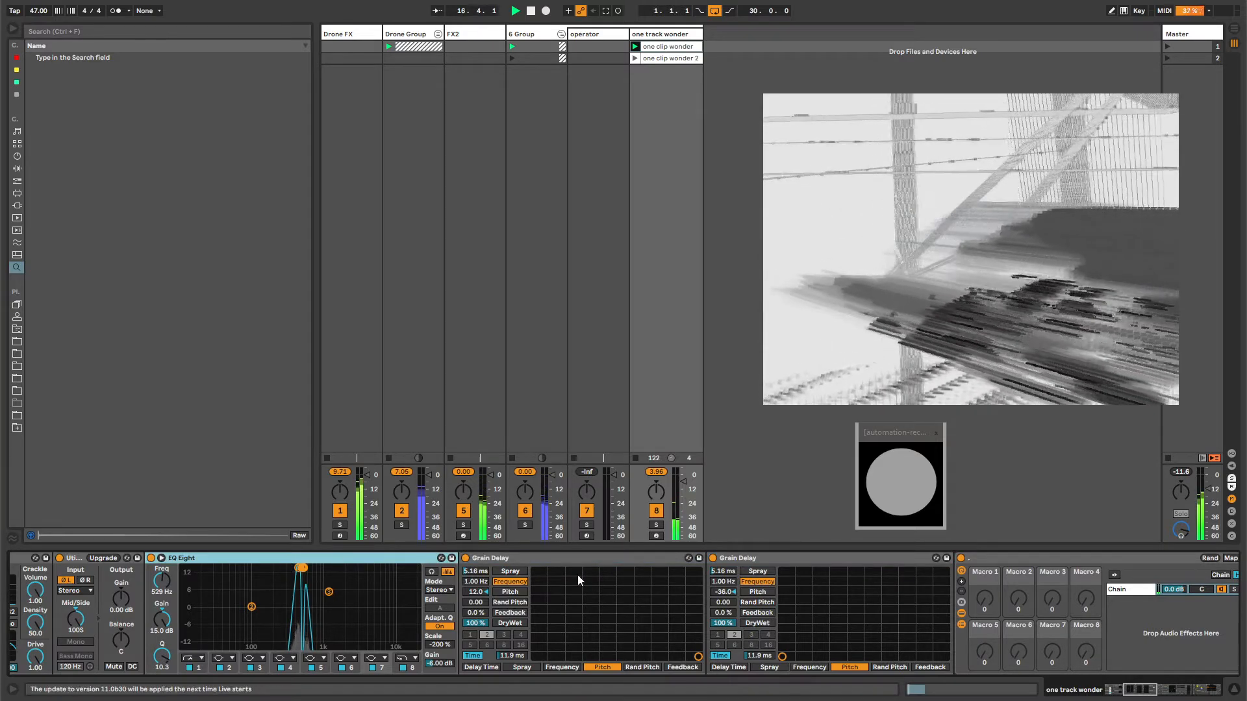
{"action": "left_click", "coordinate": [1127, 687]}
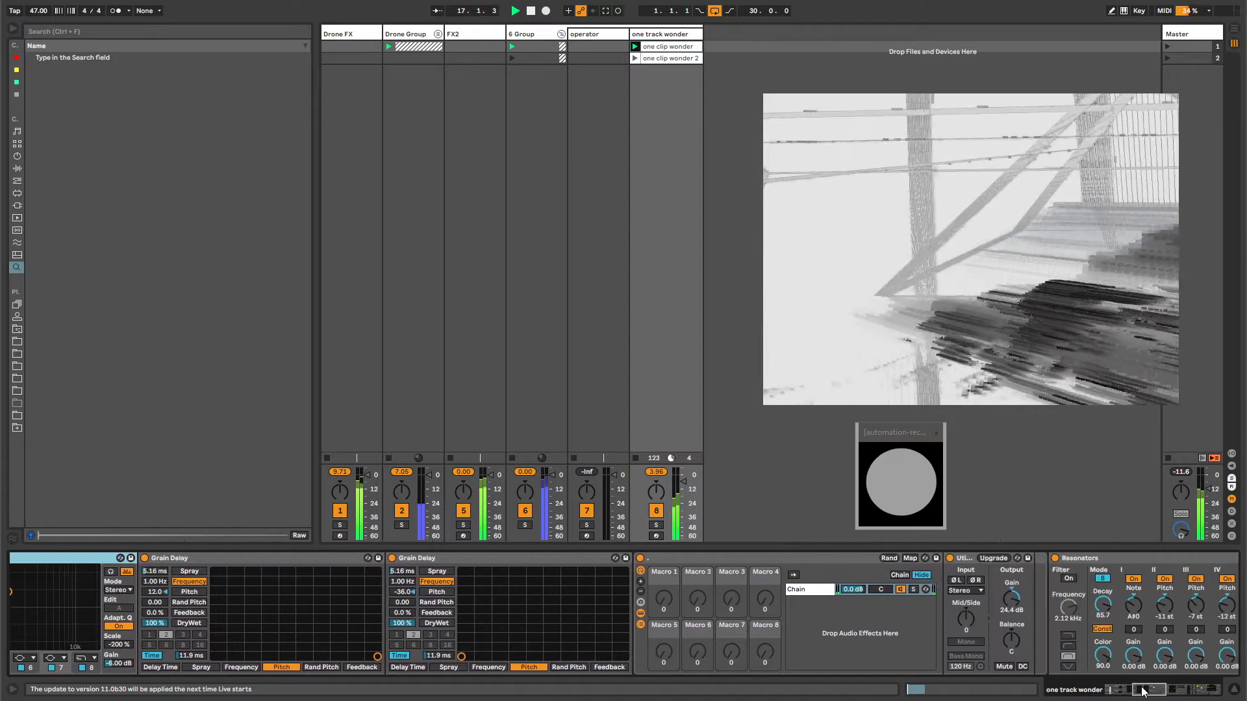
{"action": "left_click", "coordinate": [676, 559]}
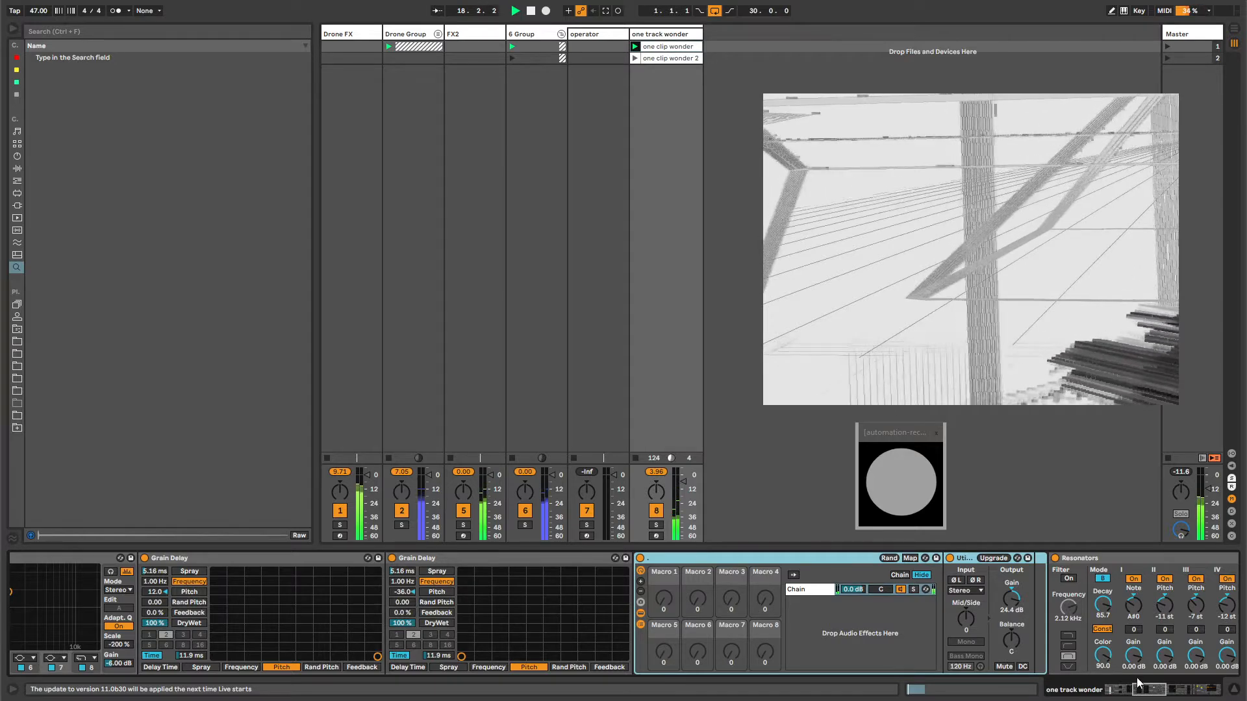
- Turn on both Auto Pan devices in the metal chain
{"action": "left_click", "coordinate": [1165, 692]}
{"action": "left_click_drag", "start_coordinate": [1165, 690], "coordinate": [1177, 690]}
{"action": "left_click", "coordinate": [680, 560]}
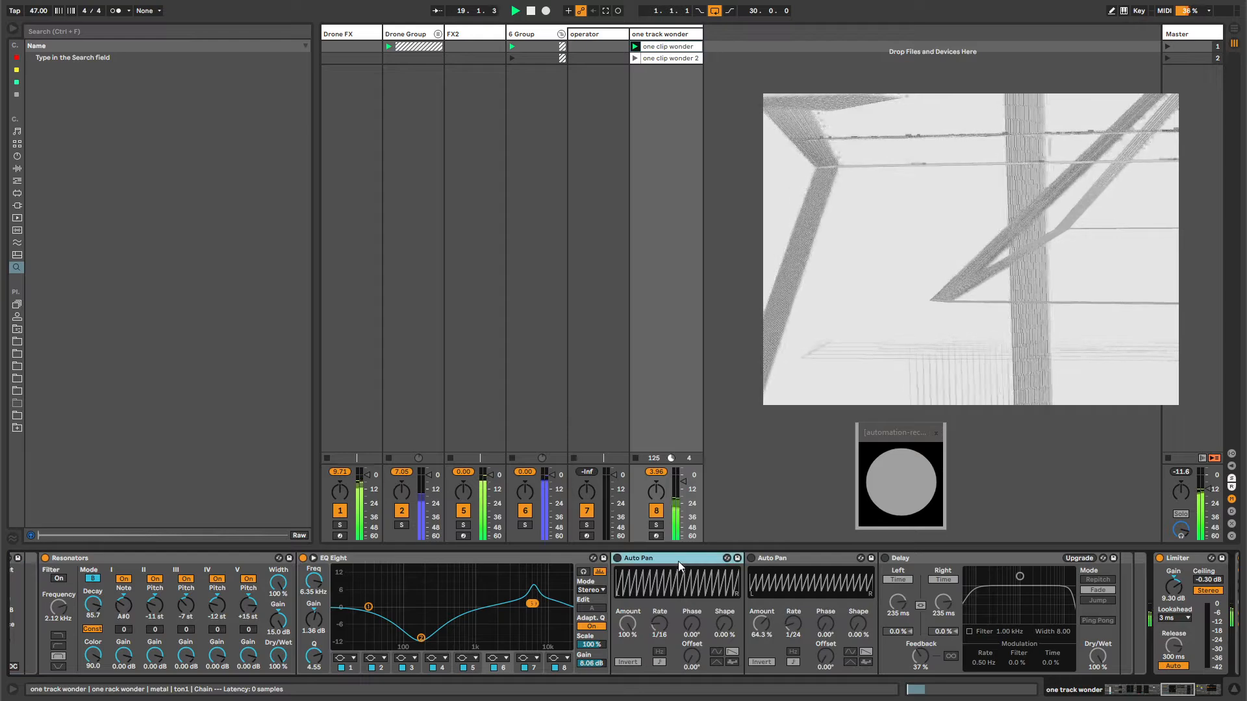
{"action": "left_click", "coordinate": [783, 560], "text": "shift"}
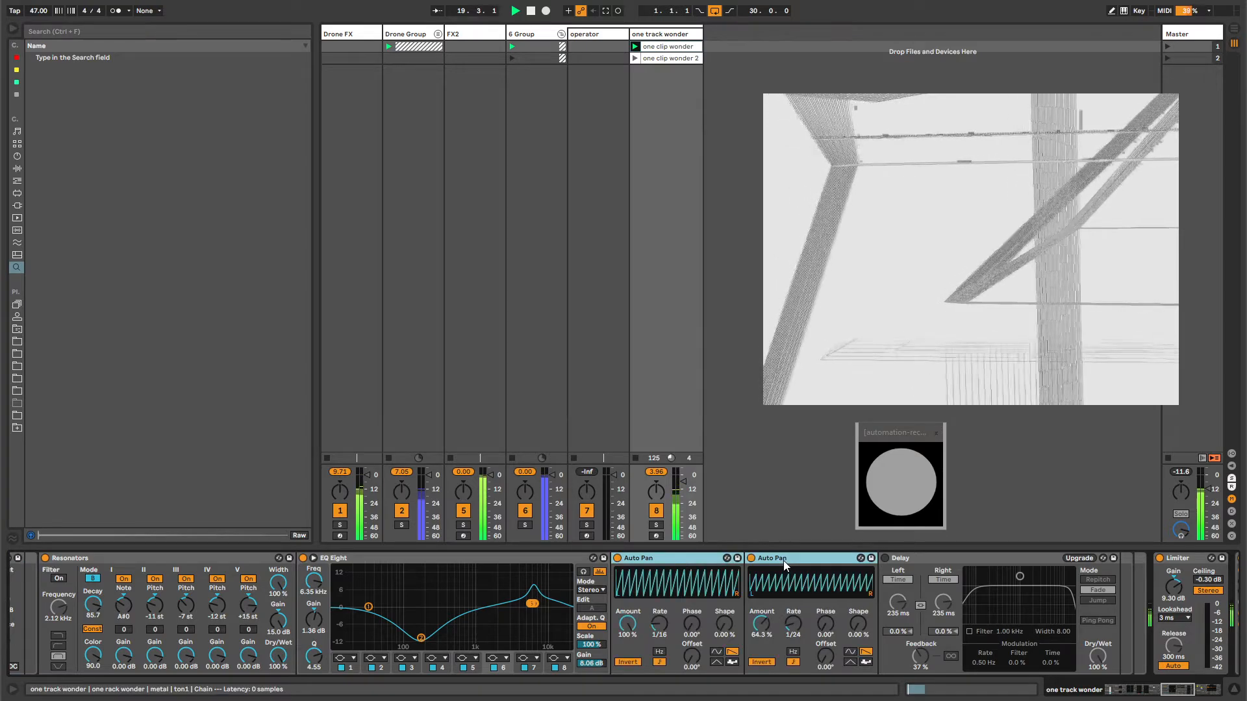
- In the one rack wonder, set the metal level to about -6.8 dB and the drone level to about -1.1 dB
{"action": "key", "text": "0"}
{"action": "left_click_drag", "start_coordinate": [1187, 689], "coordinate": [1122, 690]}
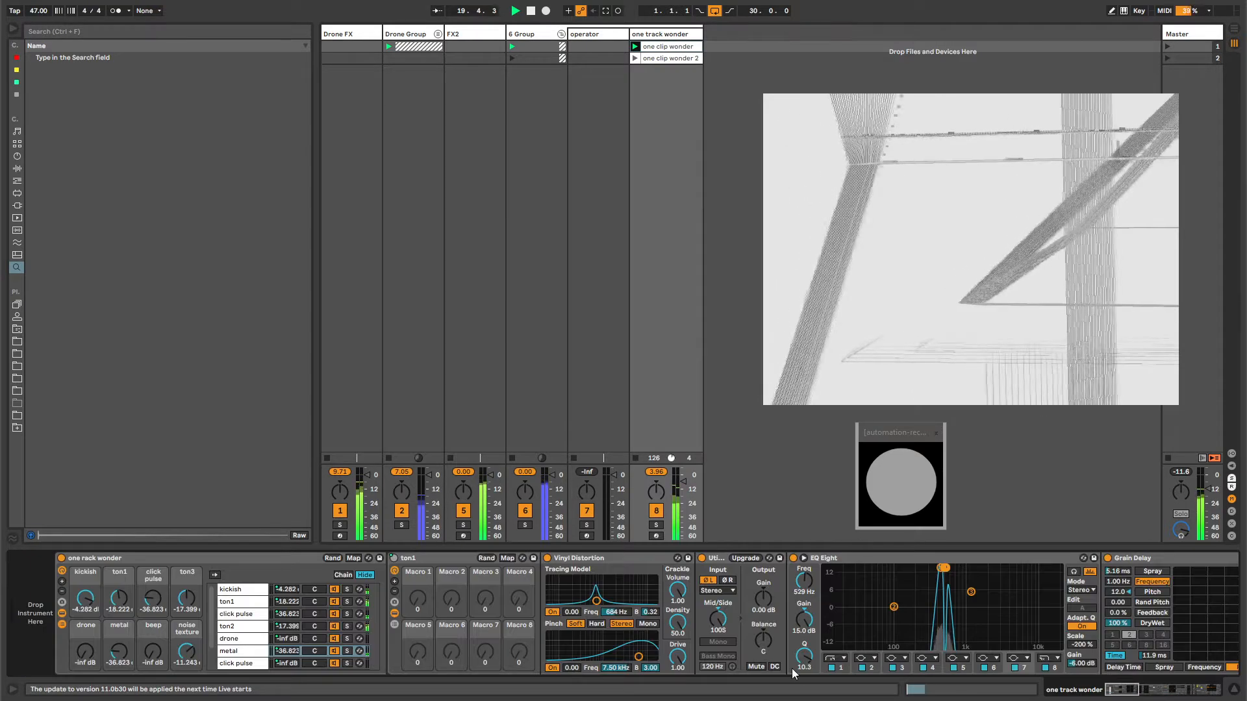
{"action": "left_click_drag", "start_coordinate": [123, 640], "coordinate": [123, 595]}
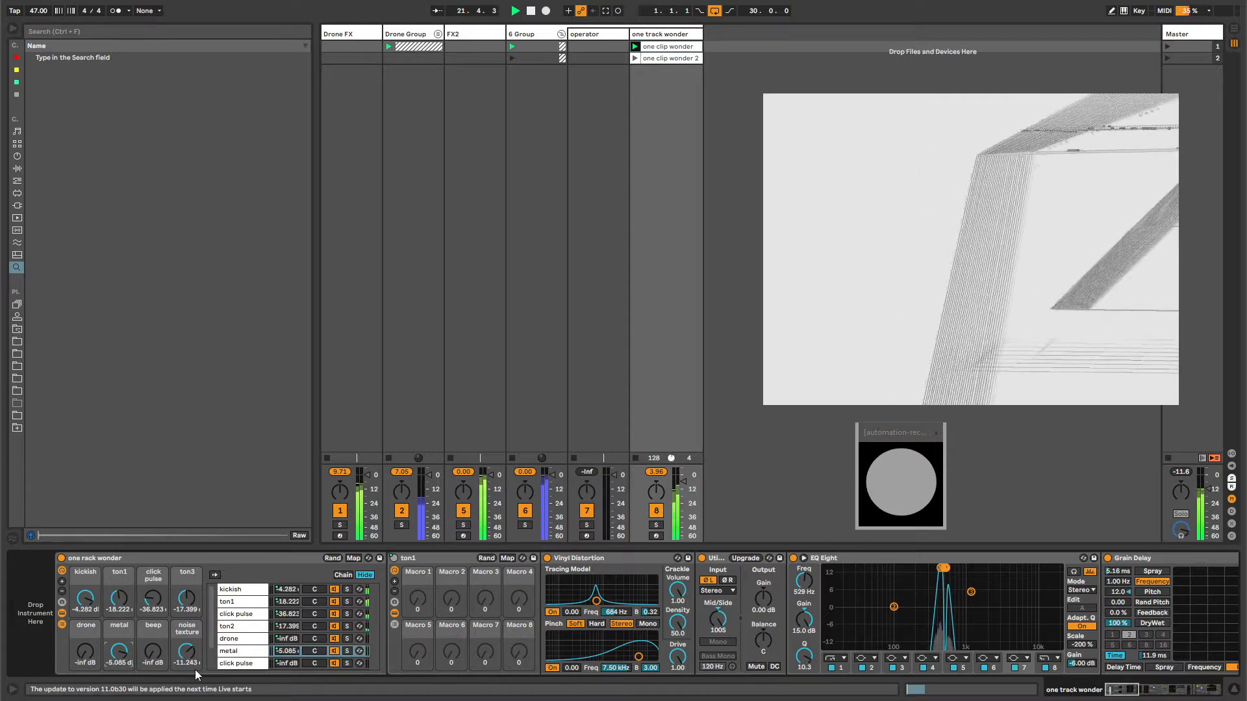
{"action": "left_click_drag", "start_coordinate": [119, 652], "coordinate": [85, 575]}
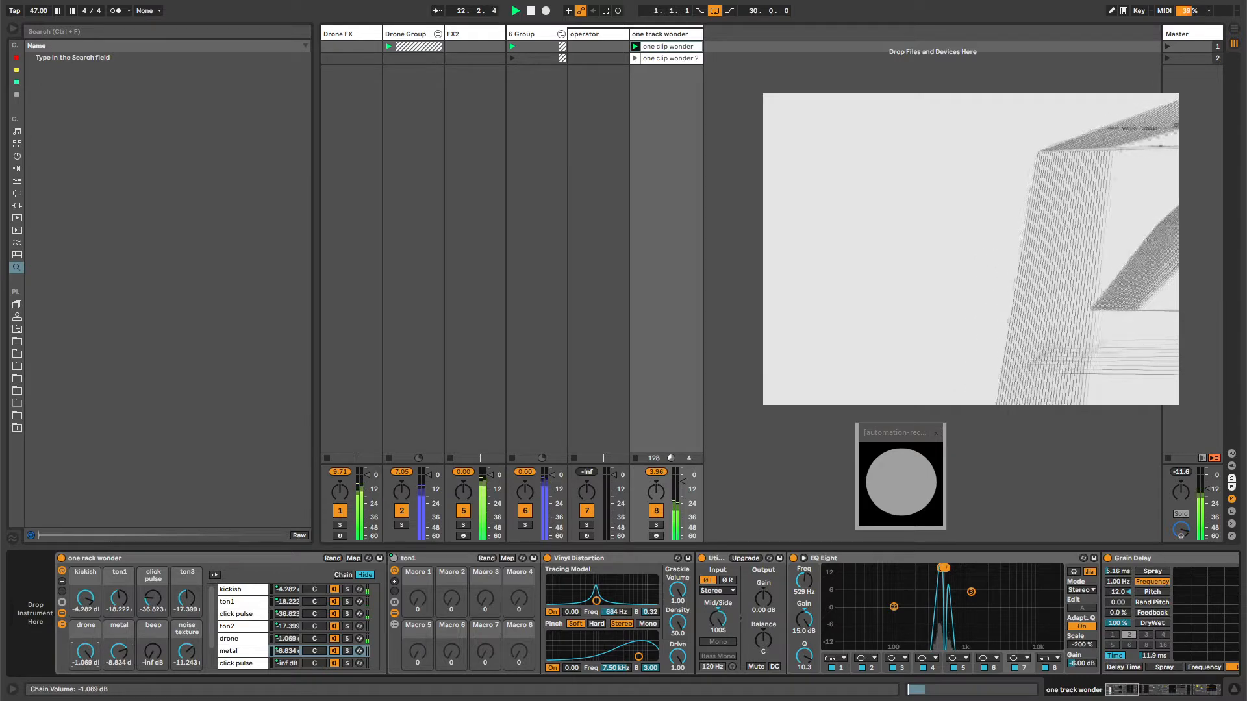
- Check the tracks' performance meters in the mixer, then review the Vinyl Distortion, Utility and EQ Eight devices inside the ton1 rack
{"action": "left_click", "coordinate": [1232, 535]}
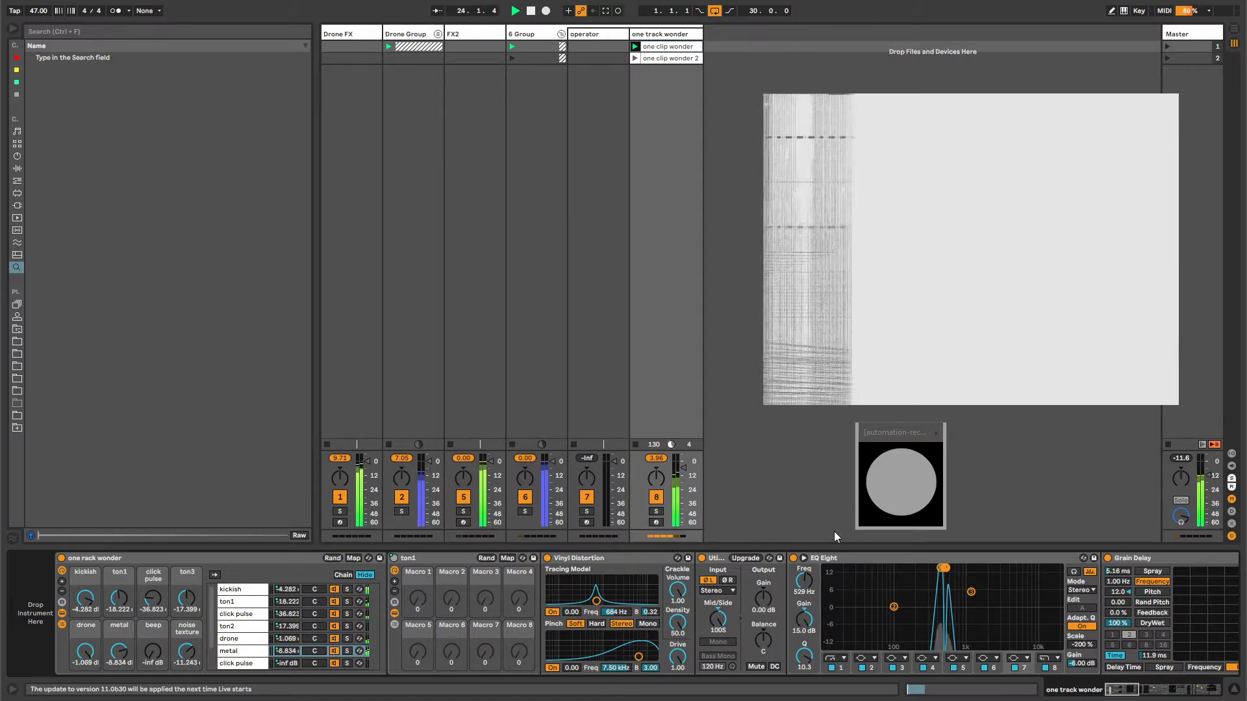
{"action": "left_click", "coordinate": [1232, 536]}
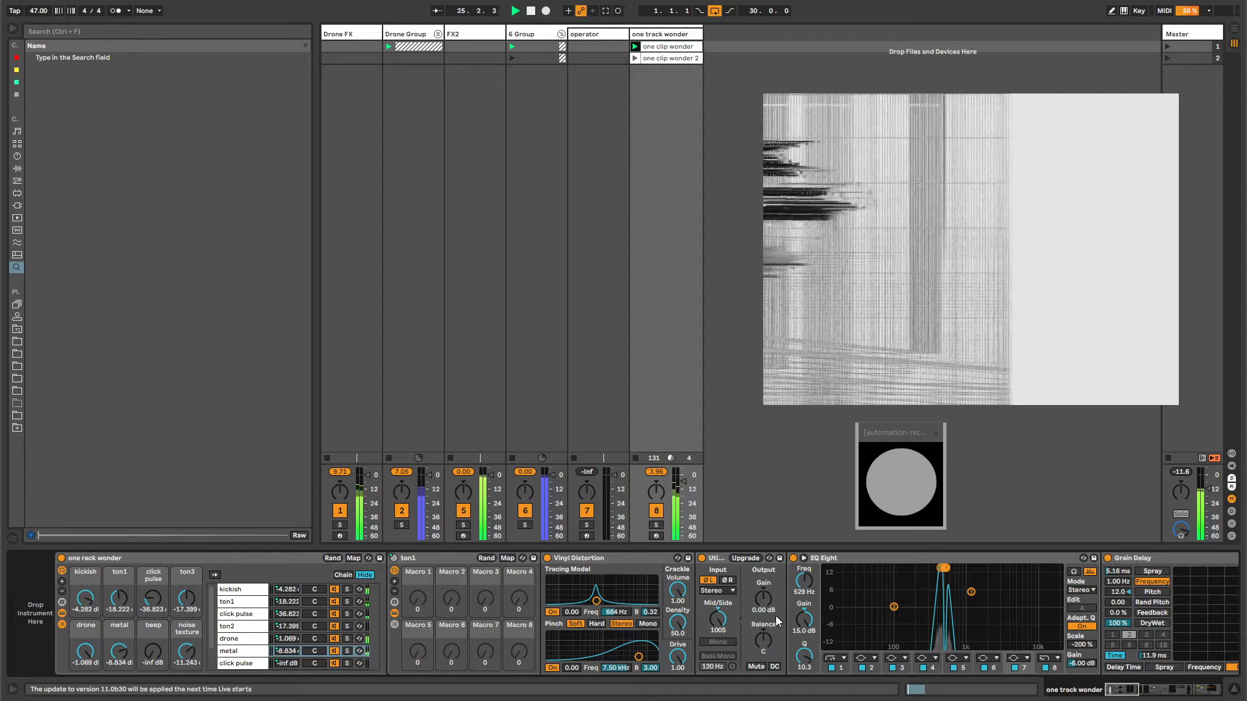
{"action": "left_click", "coordinate": [717, 559]}
{"action": "left_click", "coordinate": [622, 560]}
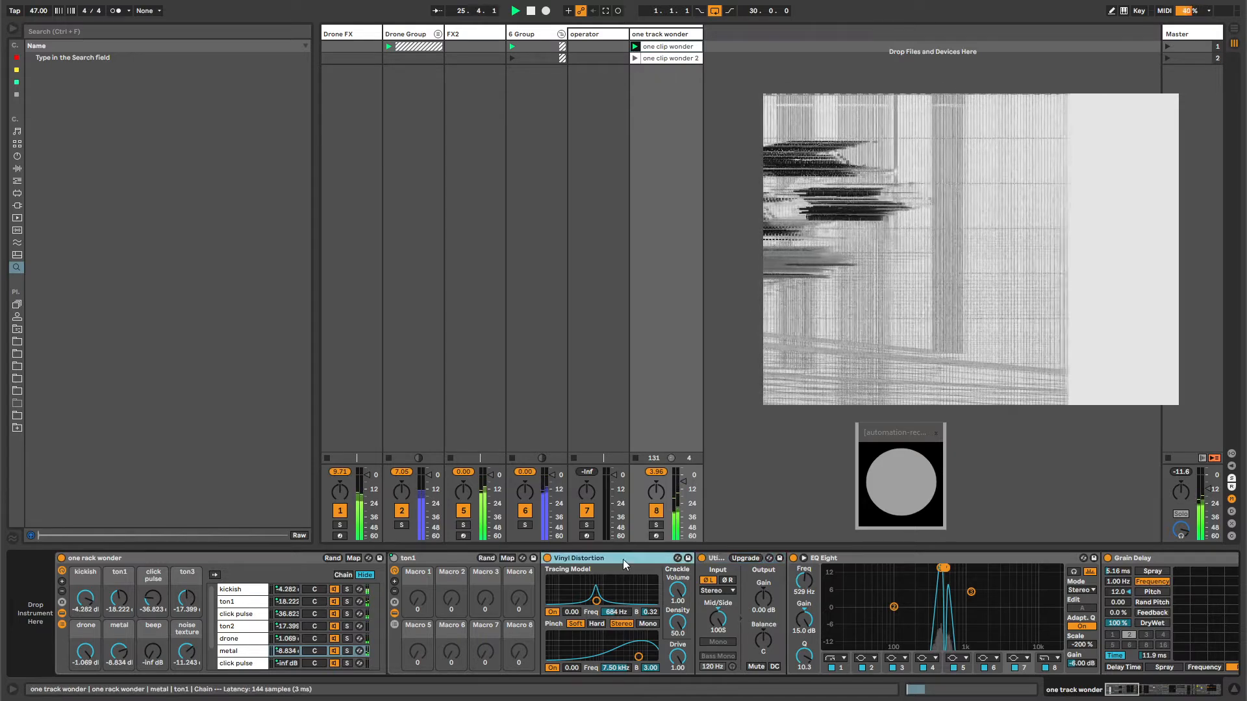
{"action": "left_click", "coordinate": [823, 560]}
{"action": "left_click", "coordinate": [647, 559]}
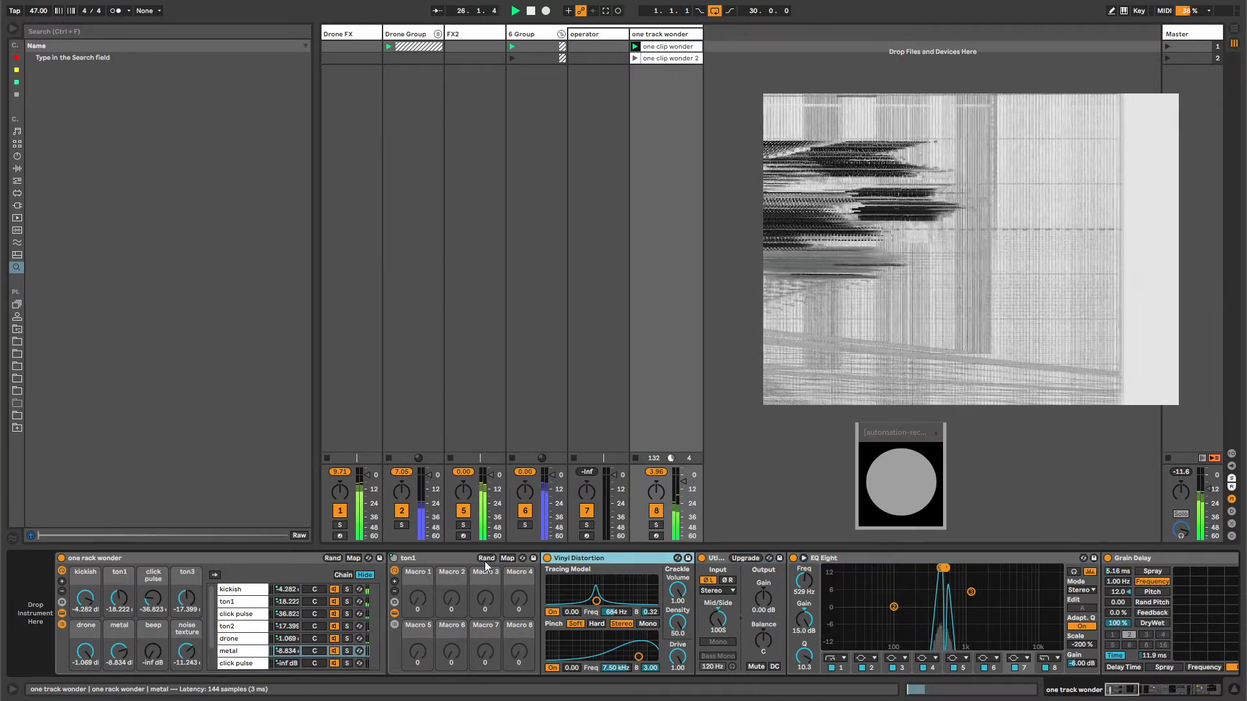
{"action": "left_click", "coordinate": [453, 559]}
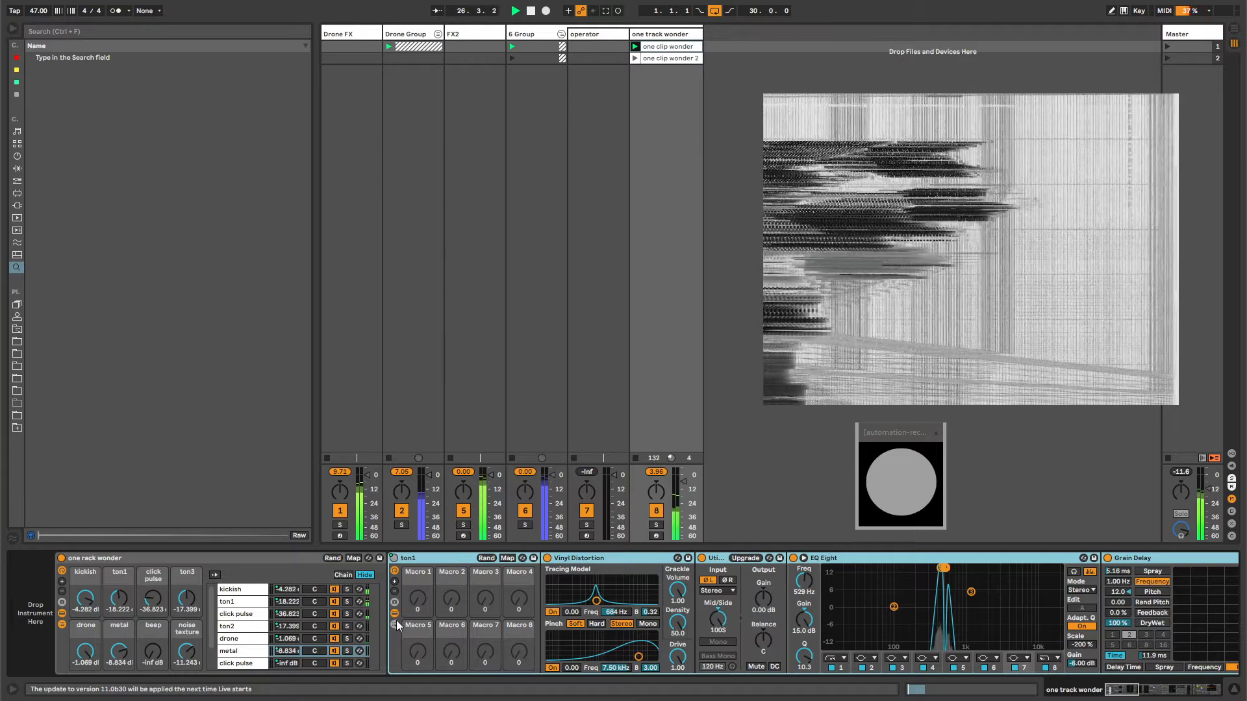
- Examine the devices of the metal chain, comparing Vinyl Distortion, Utility and EQ Eight and the enclosing ton1 rack
{"action": "left_click", "coordinate": [254, 651]}
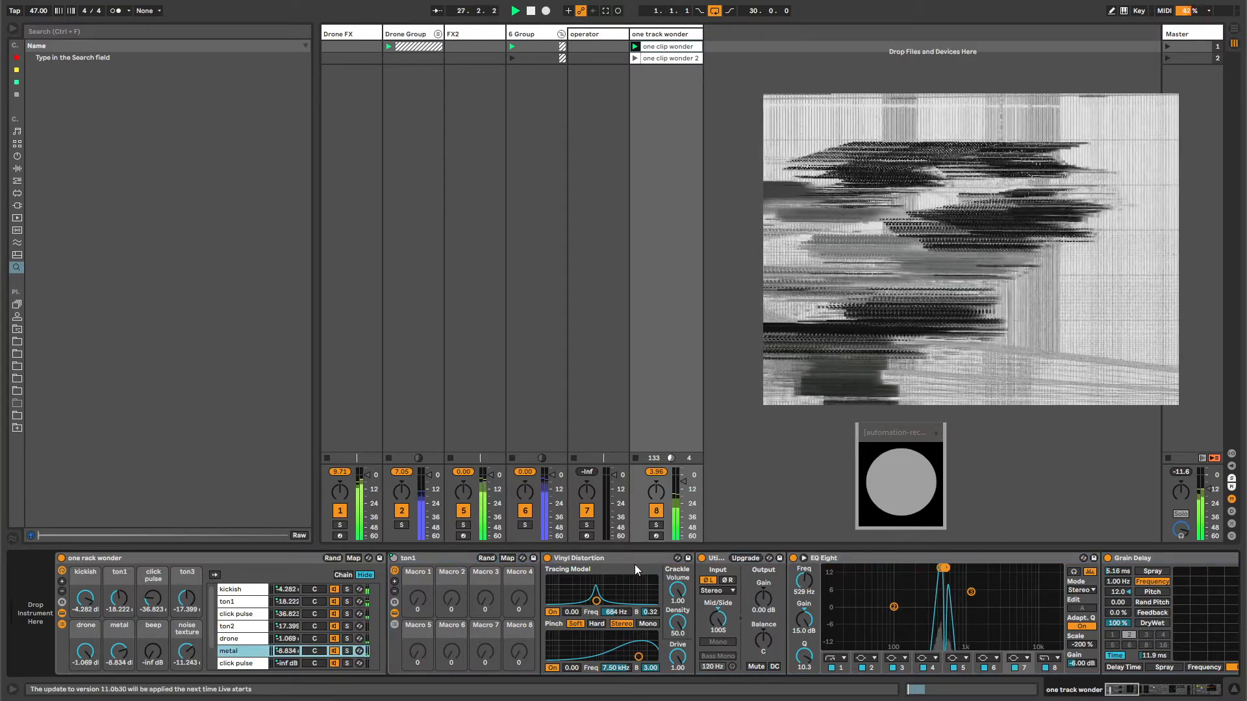
{"action": "left_click", "coordinate": [715, 560]}
{"action": "left_click", "coordinate": [617, 559]}
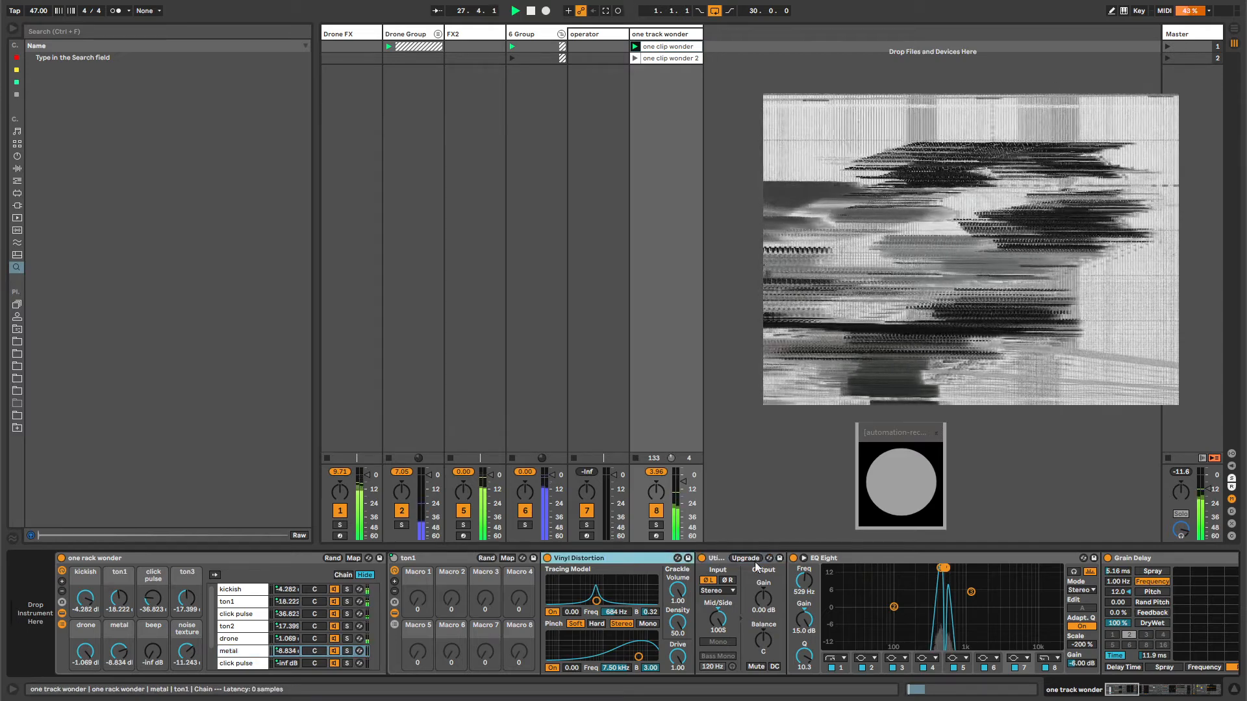
{"action": "left_click", "coordinate": [817, 558]}
{"action": "left_click", "coordinate": [716, 558]}
{"action": "left_click", "coordinate": [633, 560]}
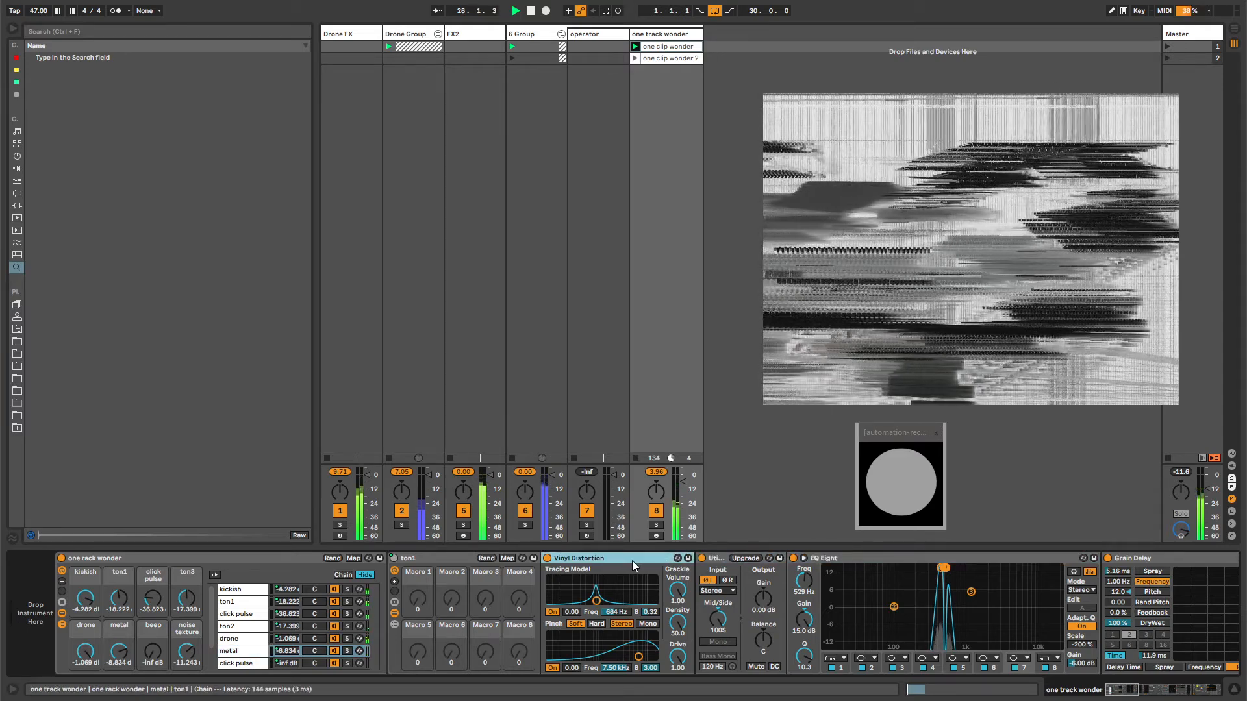
{"action": "left_click", "coordinate": [717, 564]}
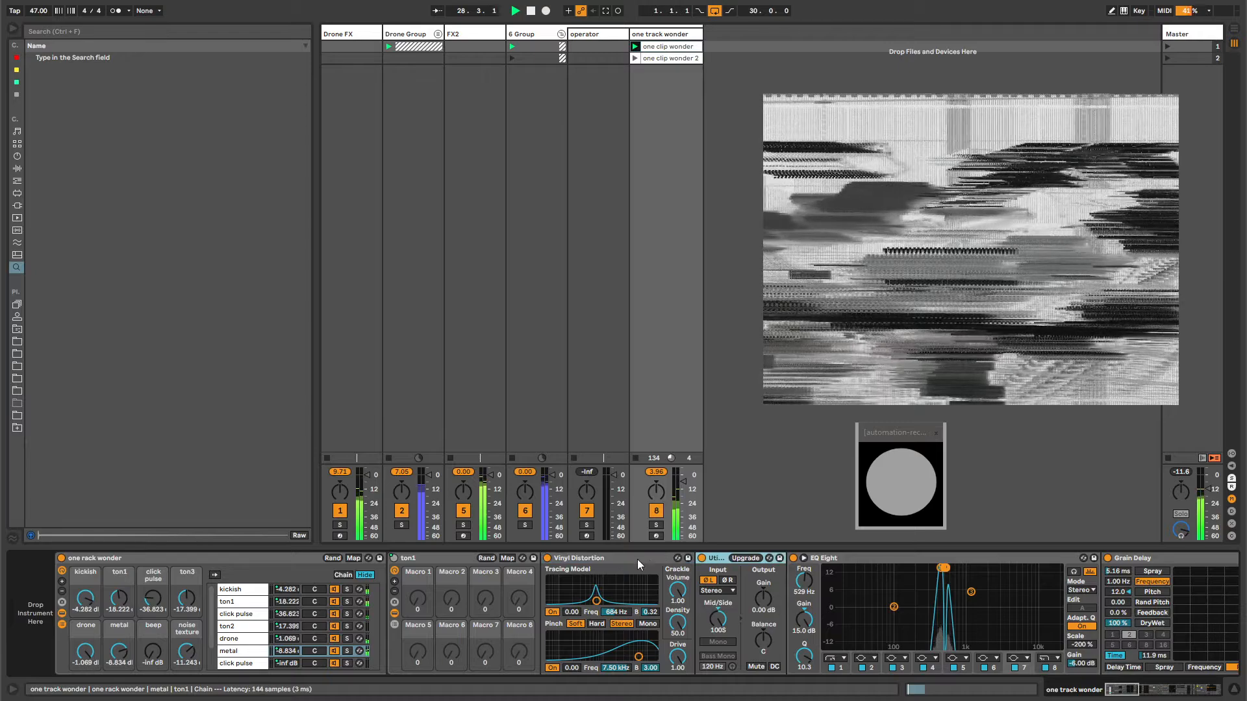
{"action": "left_click", "coordinate": [636, 558]}
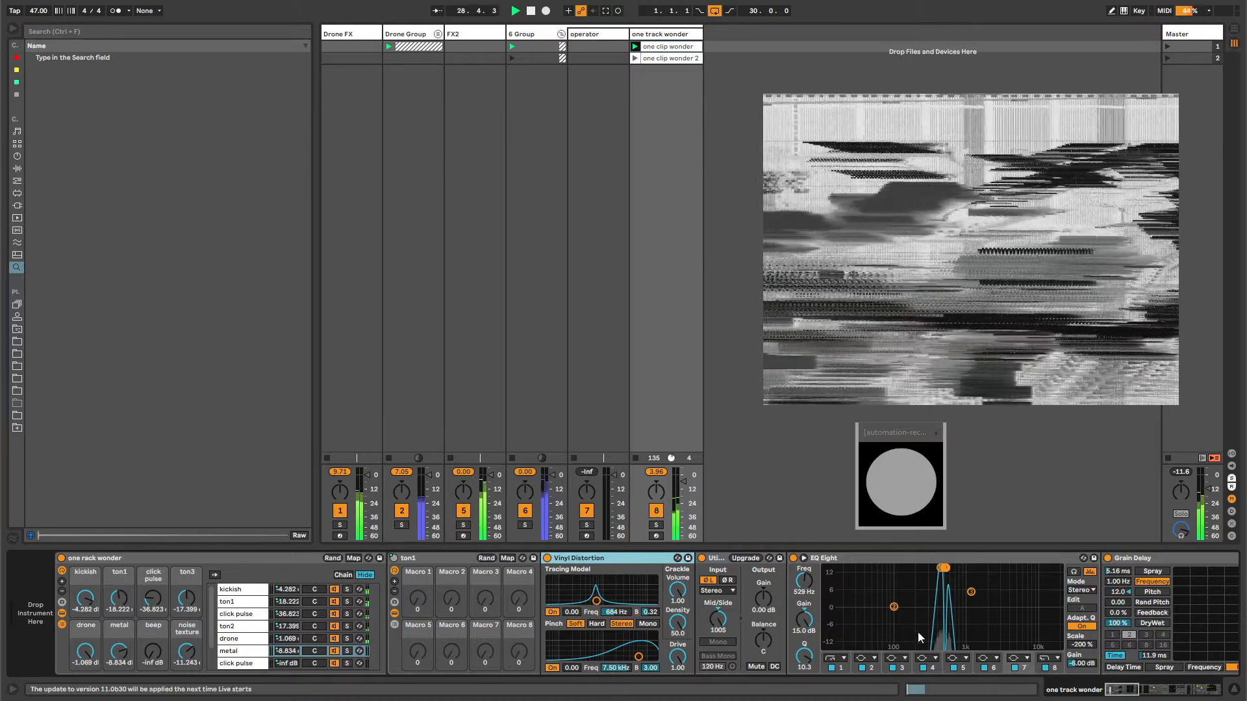
{"action": "left_click", "coordinate": [1125, 694]}
{"action": "mouse_move", "coordinate": [1123, 691]}
{"action": "left_mouse_down"}
{"action": "mouse_move", "coordinate": [1179, 691]}
{"action": "mouse_move", "coordinate": [1119, 691]}
{"action": "left_mouse_up"}
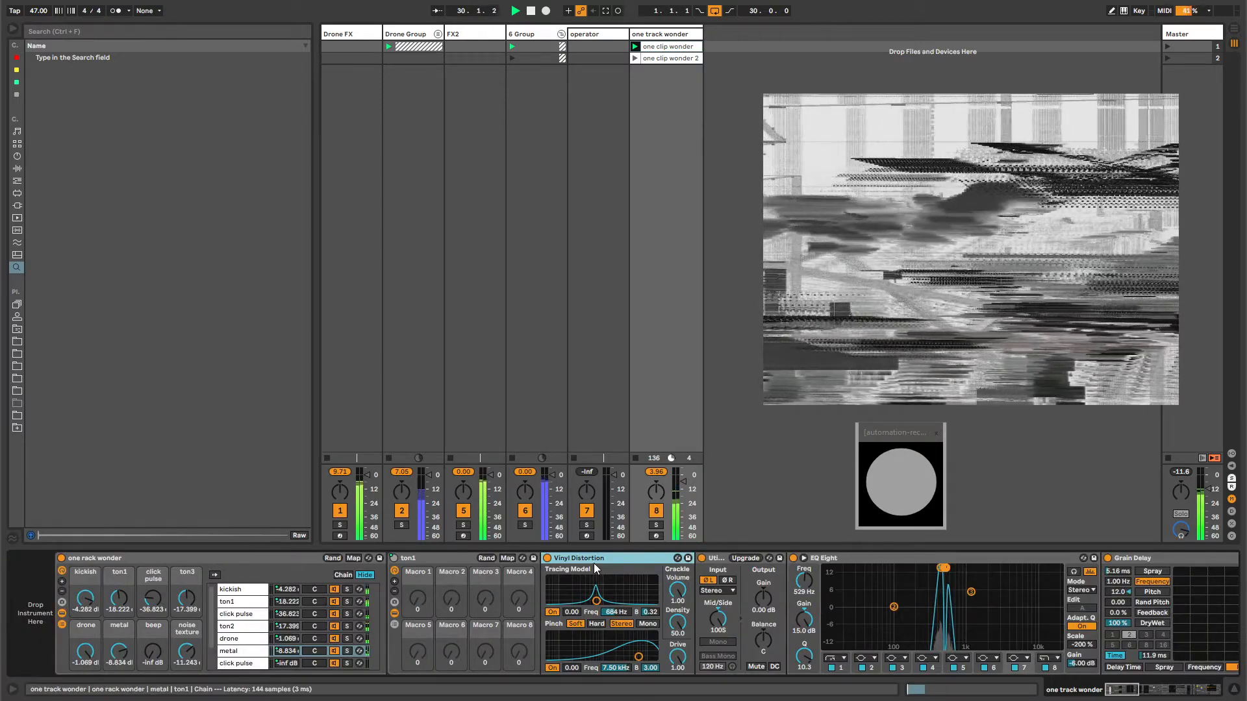
{"action": "left_click", "coordinate": [447, 559]}
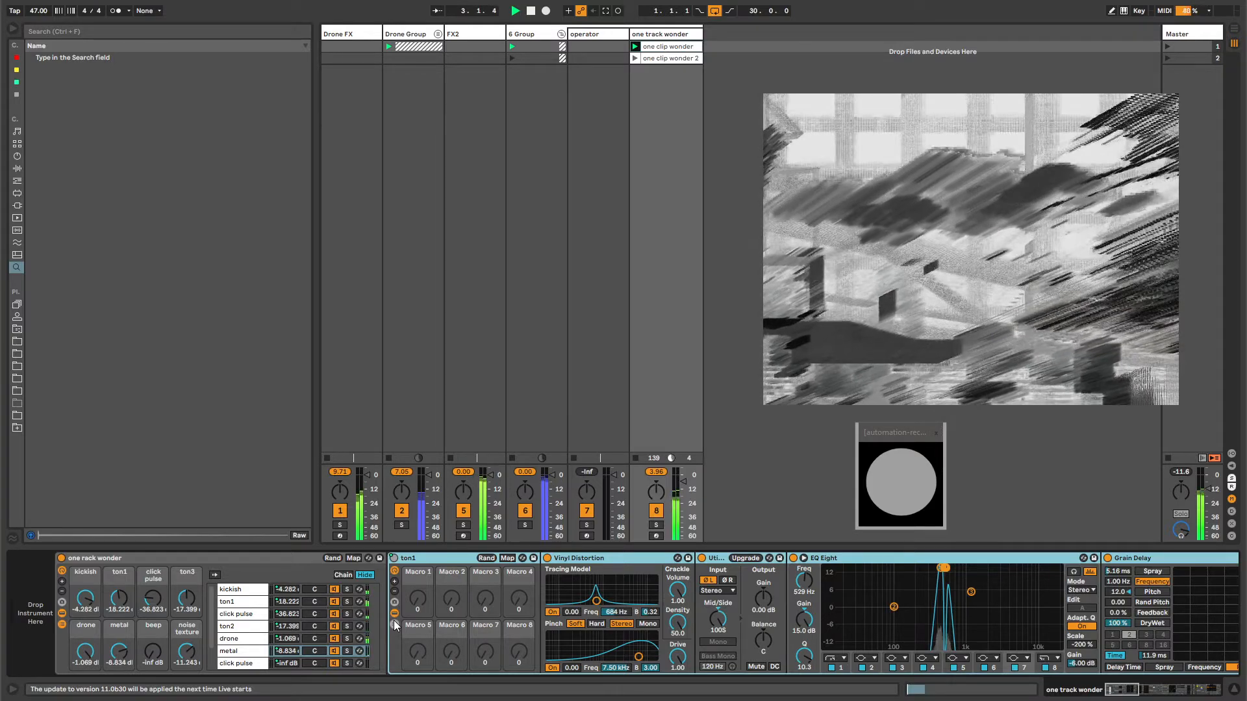
- Display the devices of the last click pulse chain and set the rack's beep level to about -8.3 dB
{"action": "left_click_drag", "start_coordinate": [157, 655], "coordinate": [156, 627]}
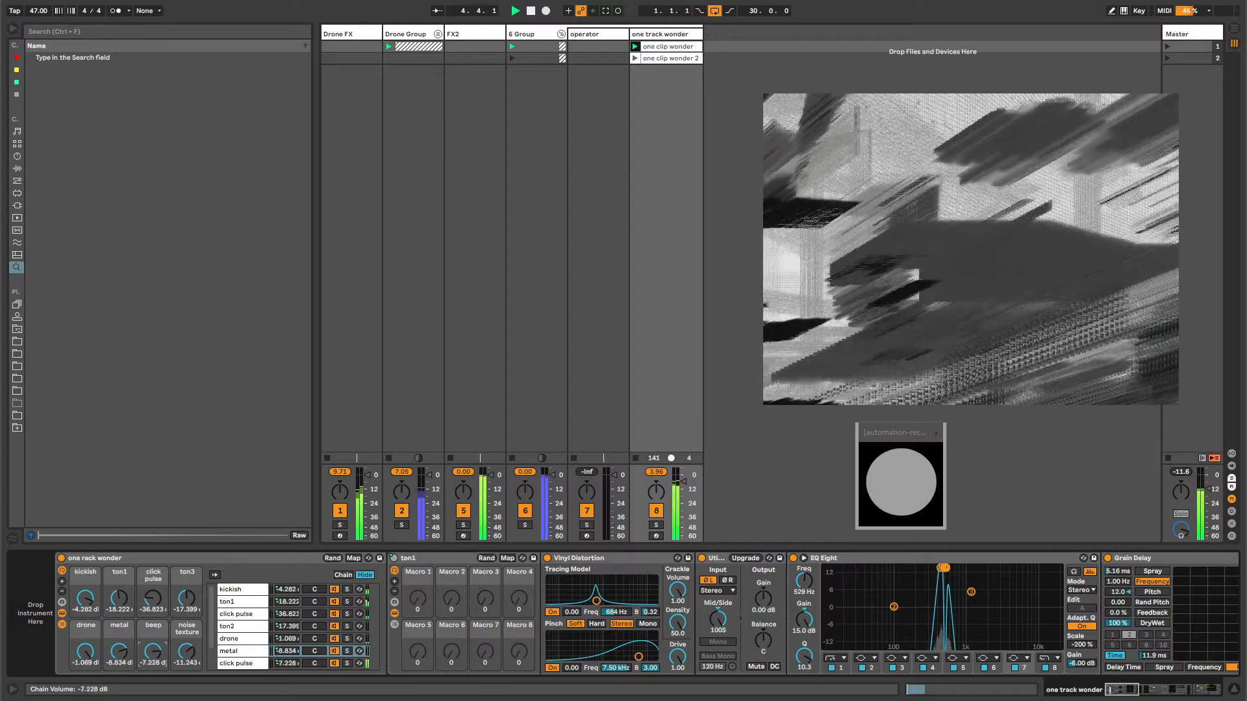
{"action": "left_click_drag", "start_coordinate": [153, 652], "coordinate": [153, 655]}
{"action": "left_click", "coordinate": [240, 663]}
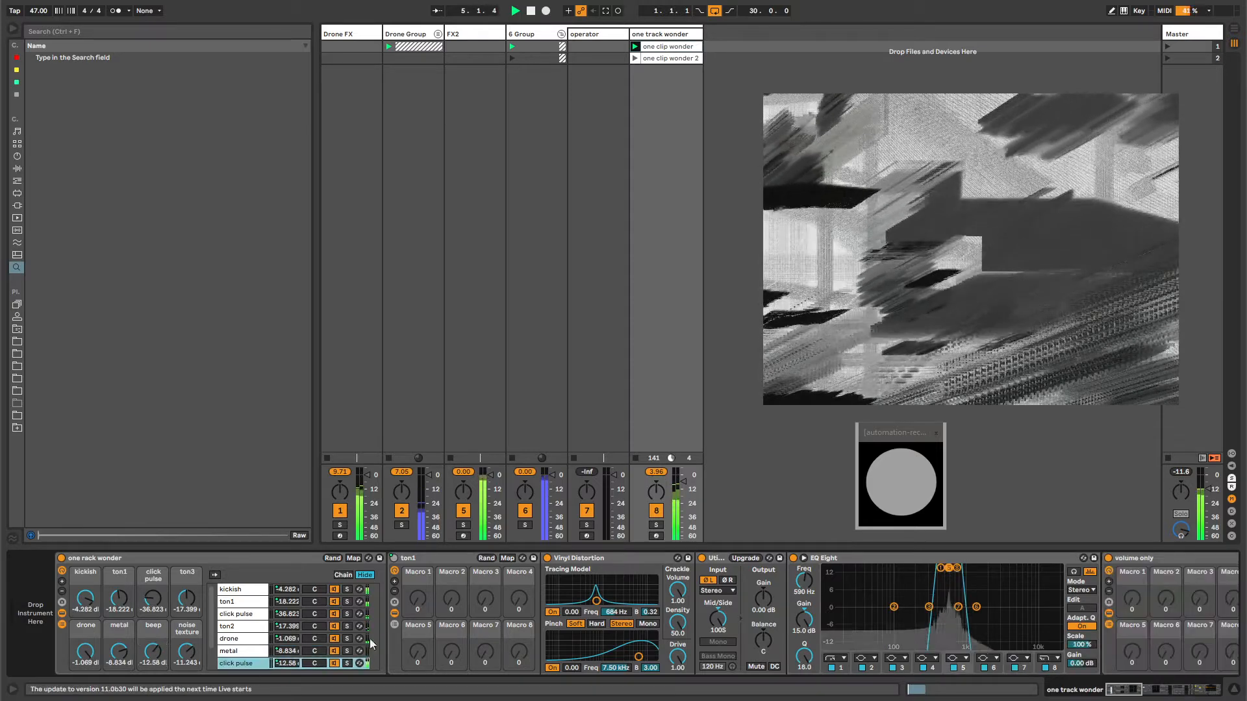
{"action": "mouse_move", "coordinate": [1127, 693]}
{"action": "left_mouse_down"}
{"action": "mouse_move", "coordinate": [1164, 691]}
{"action": "mouse_move", "coordinate": [1108, 691]}
{"action": "left_mouse_up"}
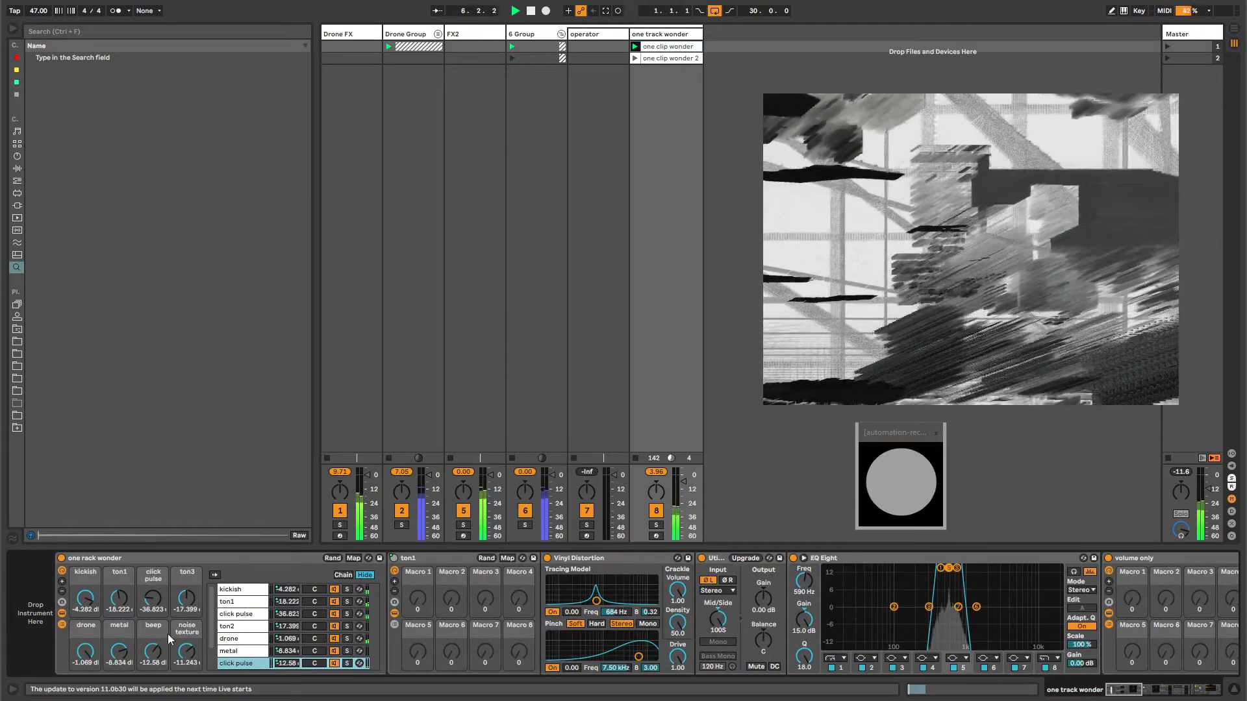
{"action": "left_click_drag", "start_coordinate": [150, 653], "coordinate": [150, 645]}
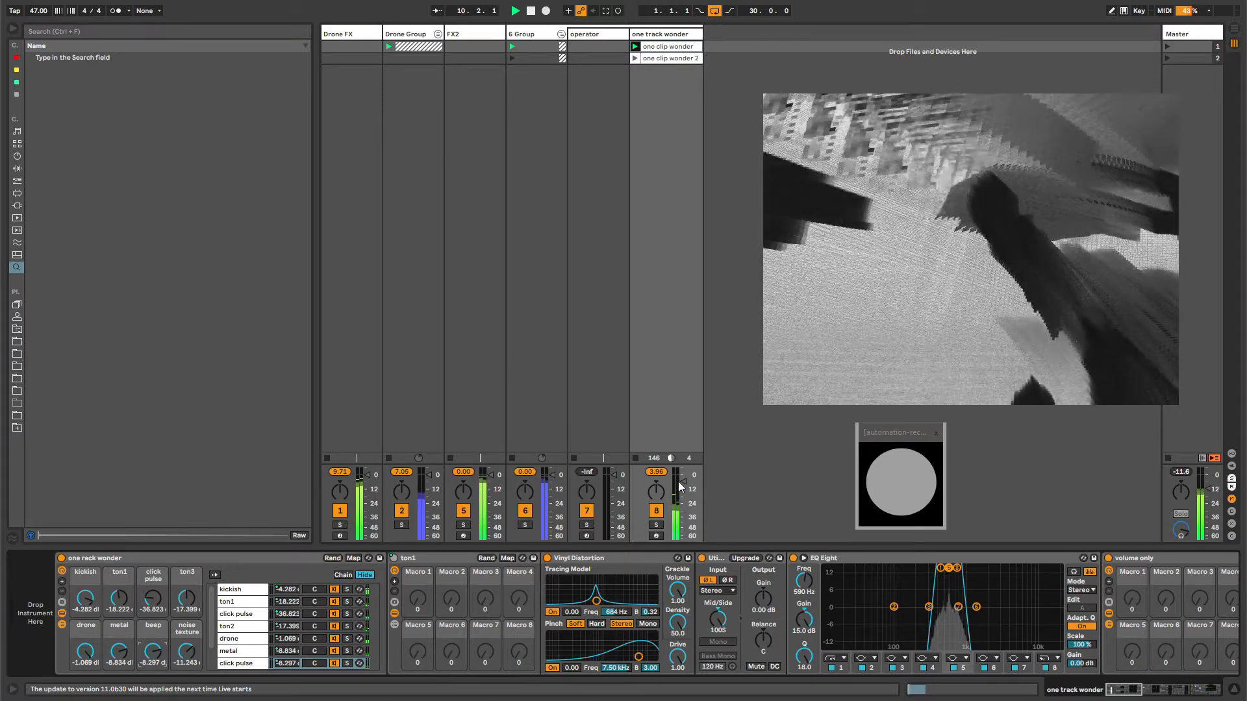
- Review the chains of the one rack wonder, from kickish down to the some other pulse chain
{"action": "left_click", "coordinate": [247, 559]}
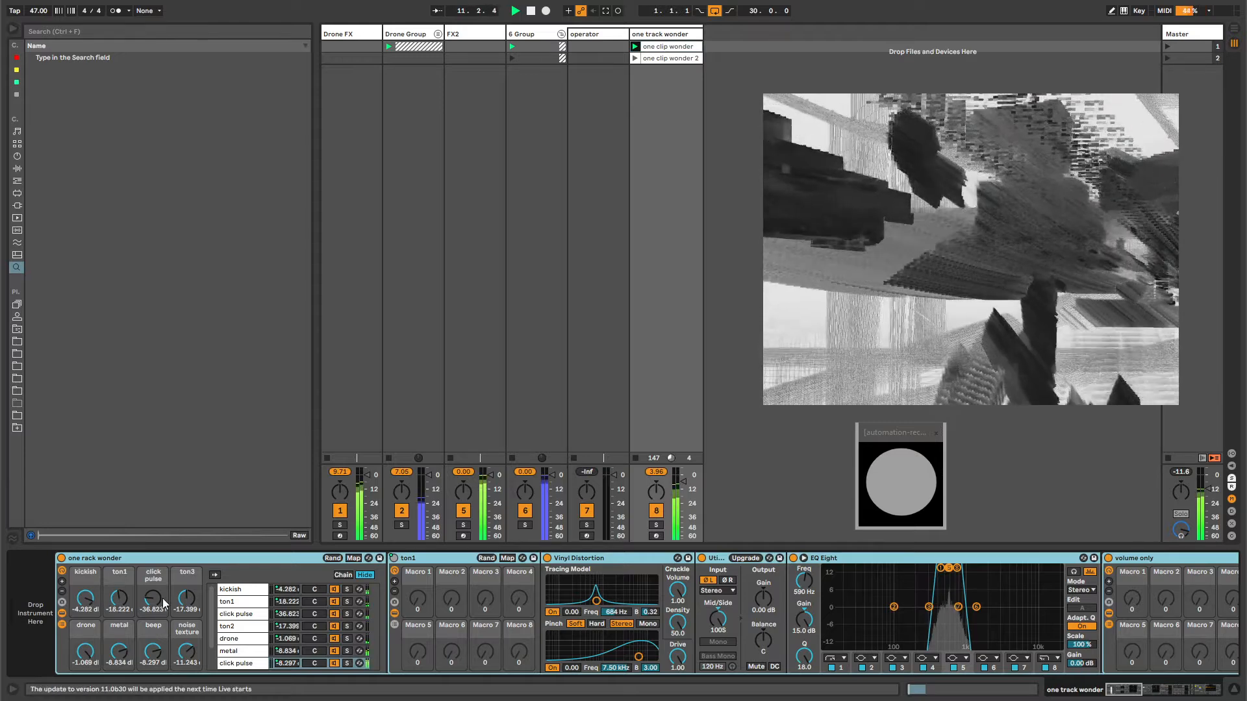
{"action": "left_click", "coordinate": [211, 603]}
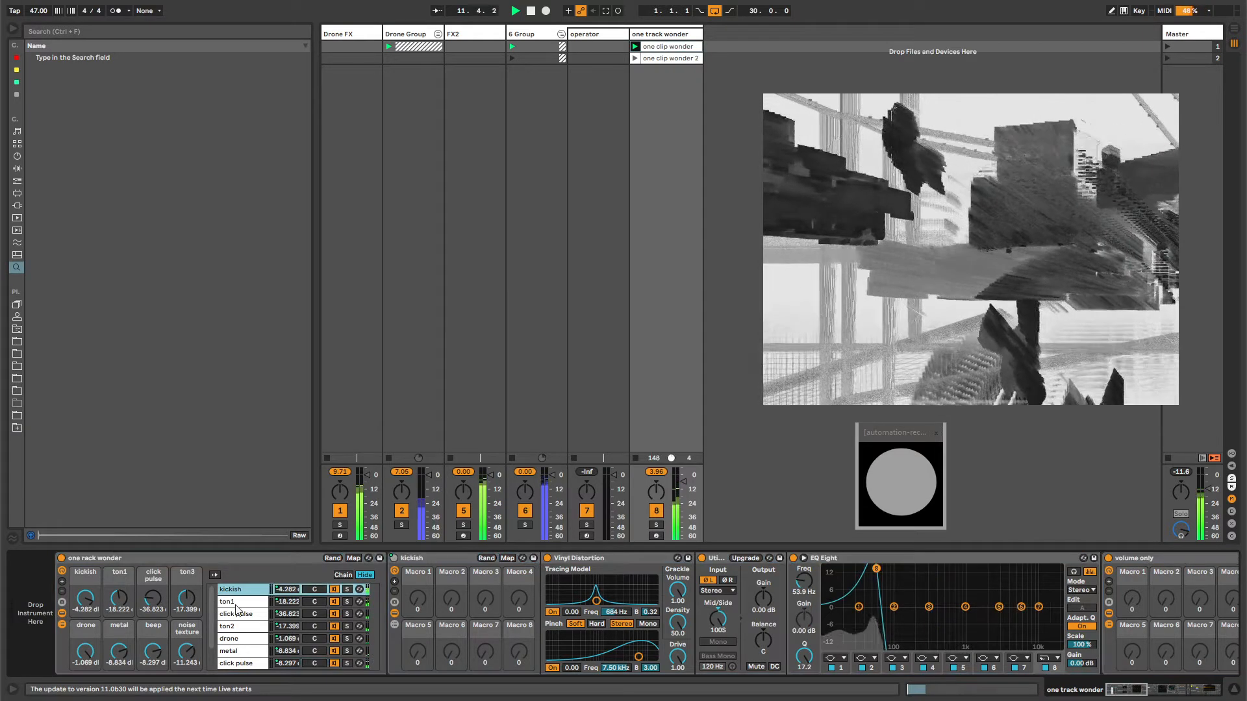
{"action": "scroll", "coordinate": [210, 603], "scroll_direction": "down", "scroll_amount": 2}
{"action": "left_click", "coordinate": [218, 649]}
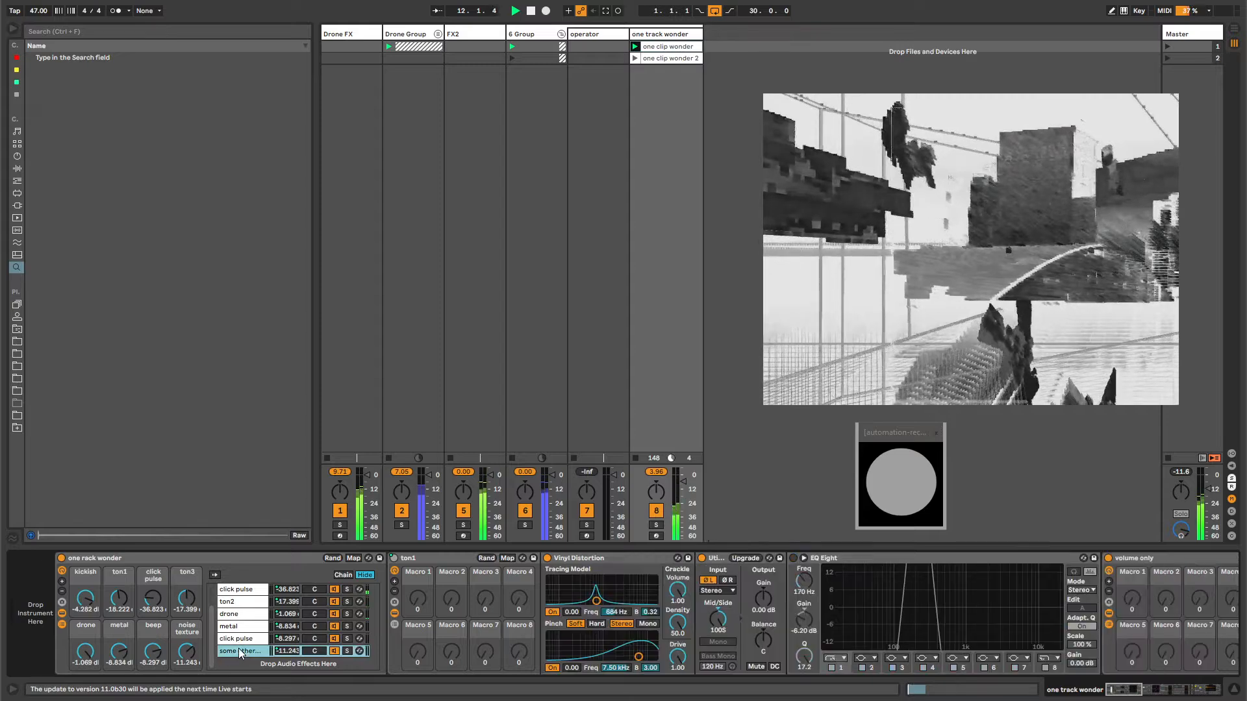
{"action": "scroll", "coordinate": [211, 617], "scroll_direction": "up", "scroll_amount": 2}
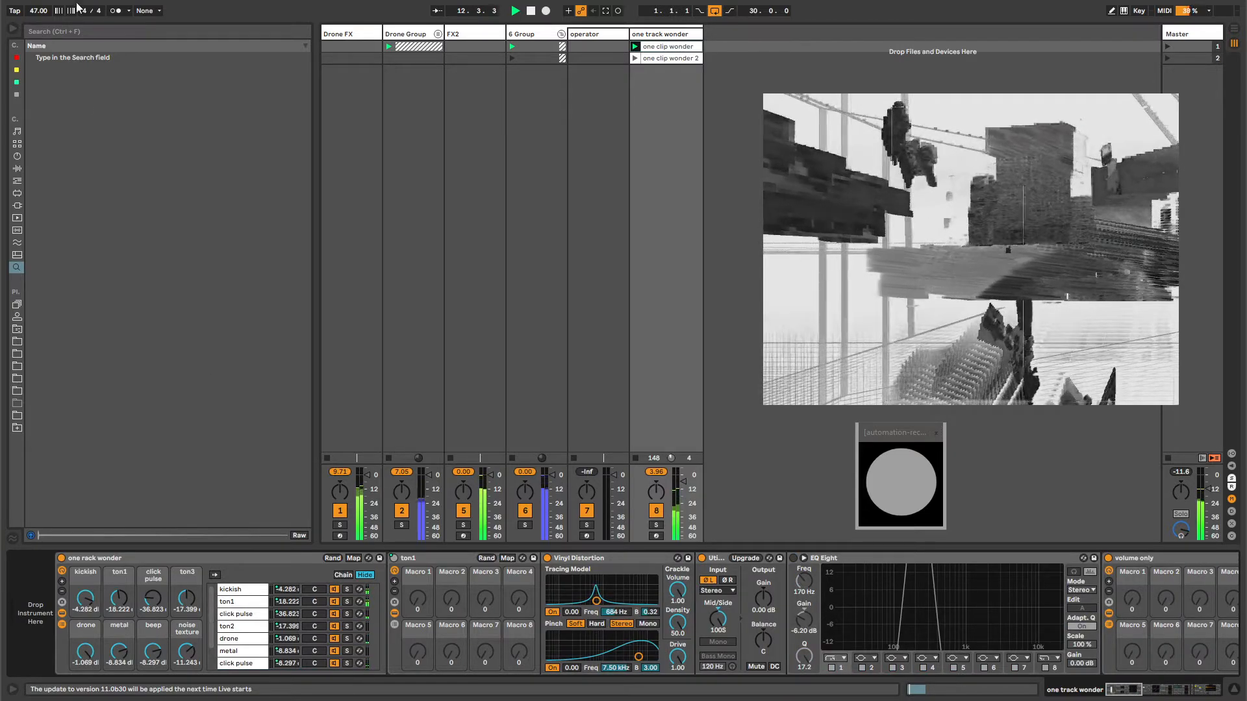
- Launch the clip one clip wonder 2 on the one track wonder track and open its envelope view
{"action": "left_click", "coordinate": [658, 59]}
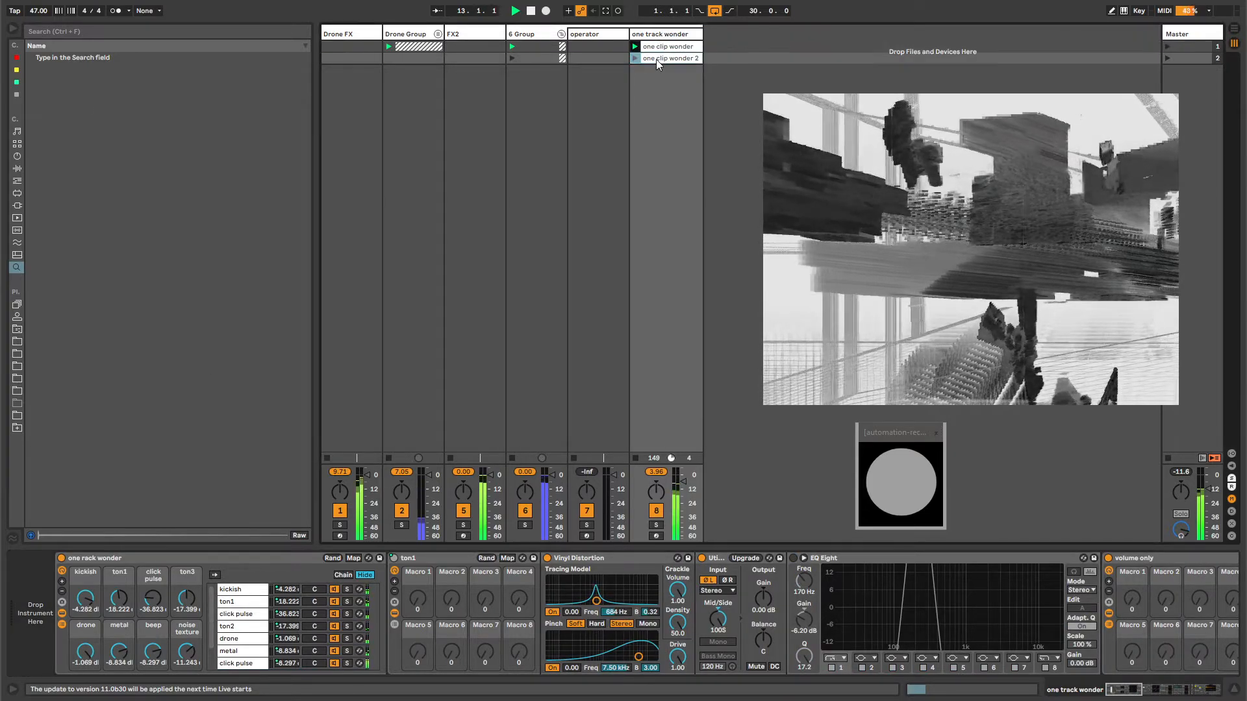
{"action": "left_click", "coordinate": [635, 59]}
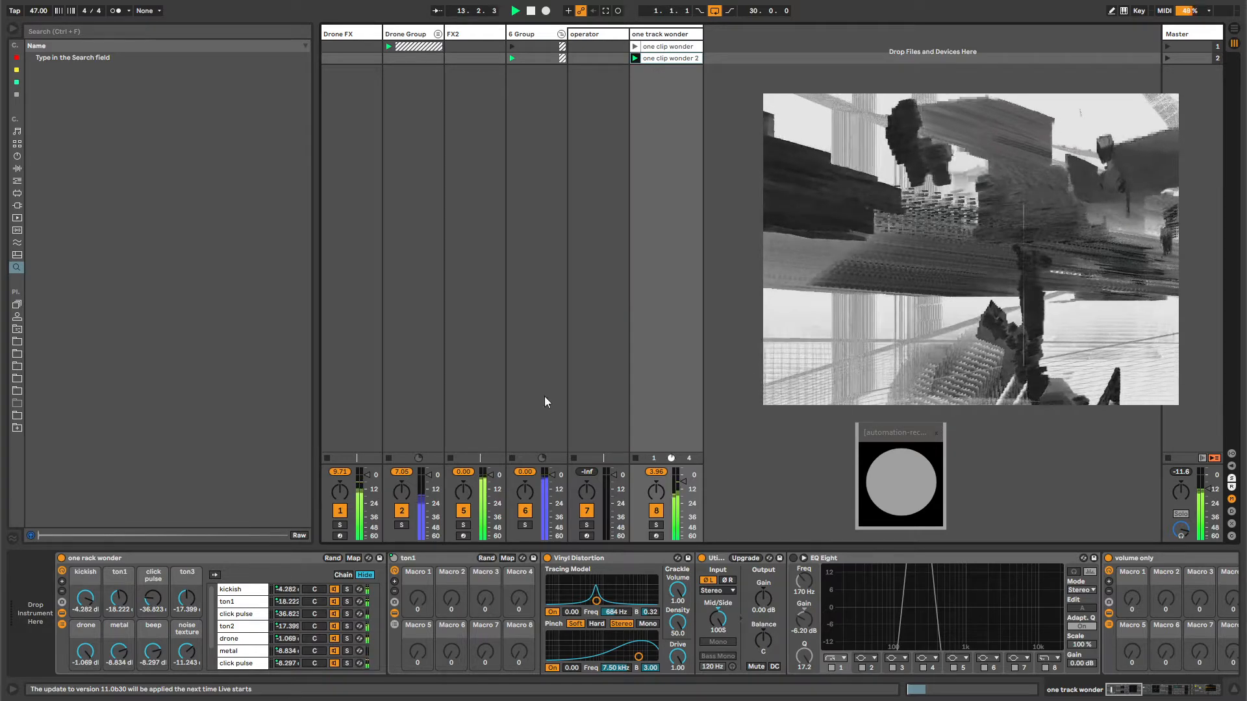
{"action": "double_click", "coordinate": [657, 56]}
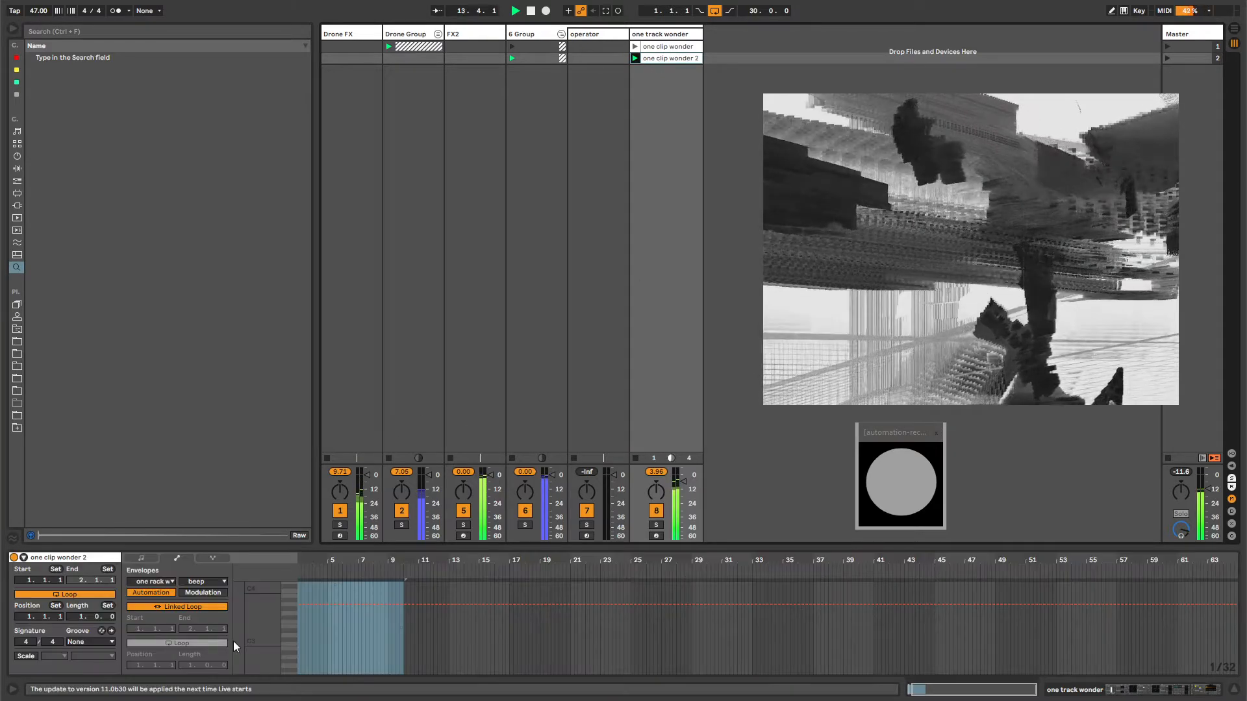
- Restrict the clip's envelope chooser to adjusted envelopes only and list the automated parameters of one clip wonder 2
{"action": "left_click", "coordinate": [154, 583]}
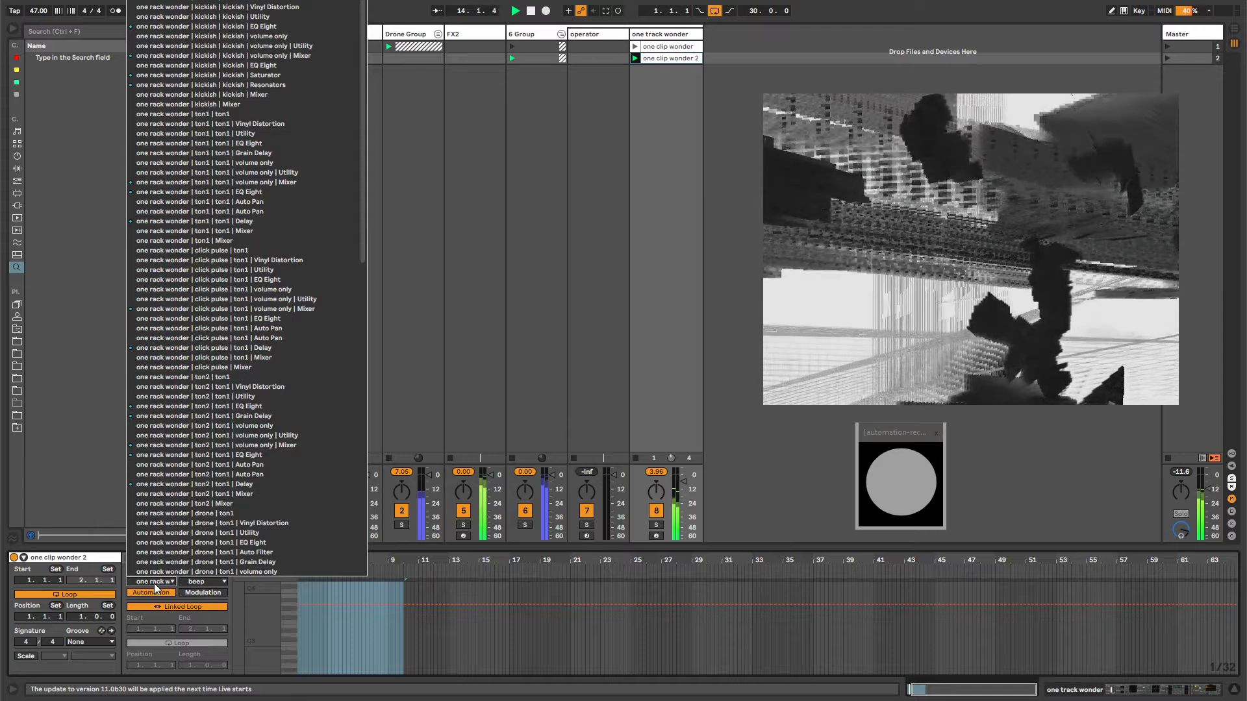
{"action": "left_click", "coordinate": [154, 583]}
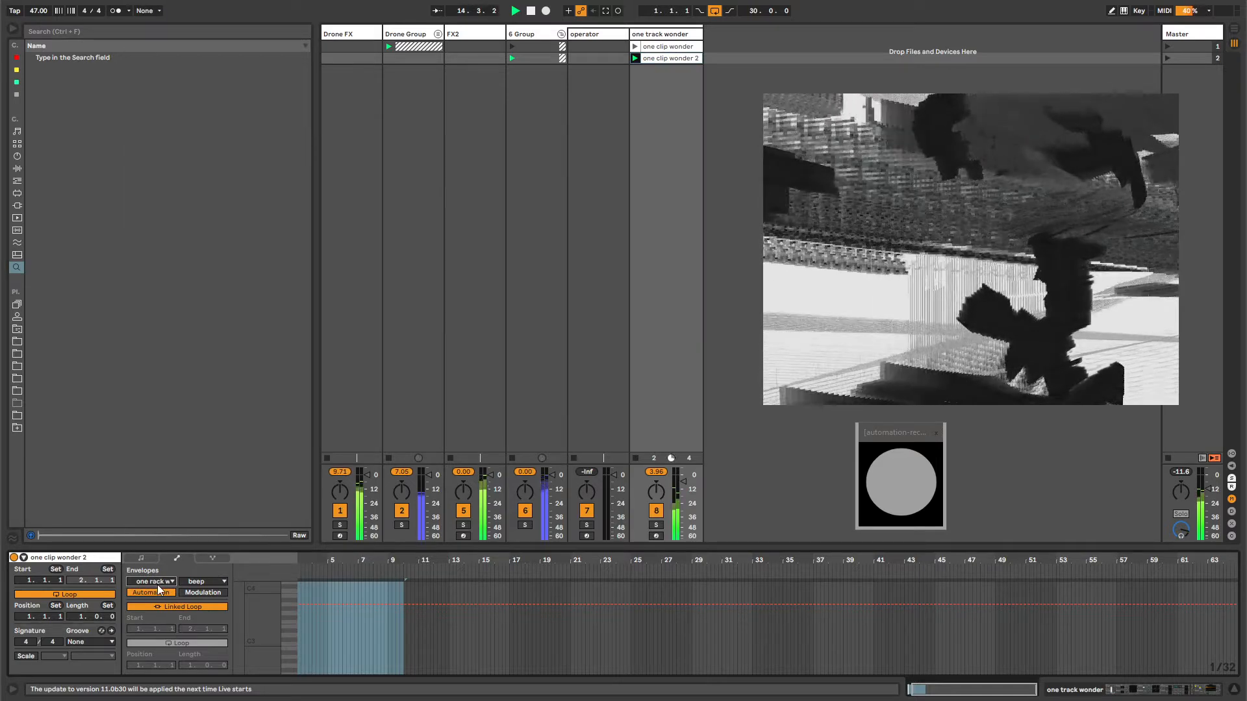
{"action": "left_click", "coordinate": [159, 583]}
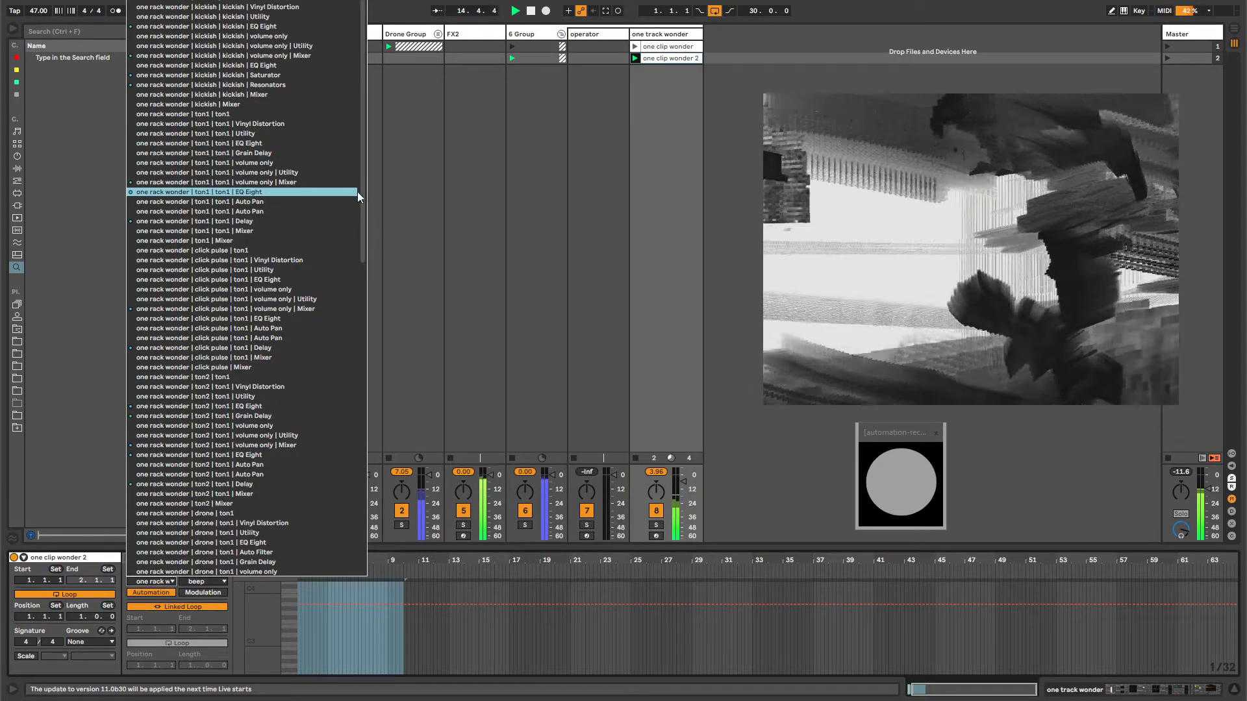
{"action": "left_click_drag", "start_coordinate": [361, 192], "coordinate": [416, 513]}
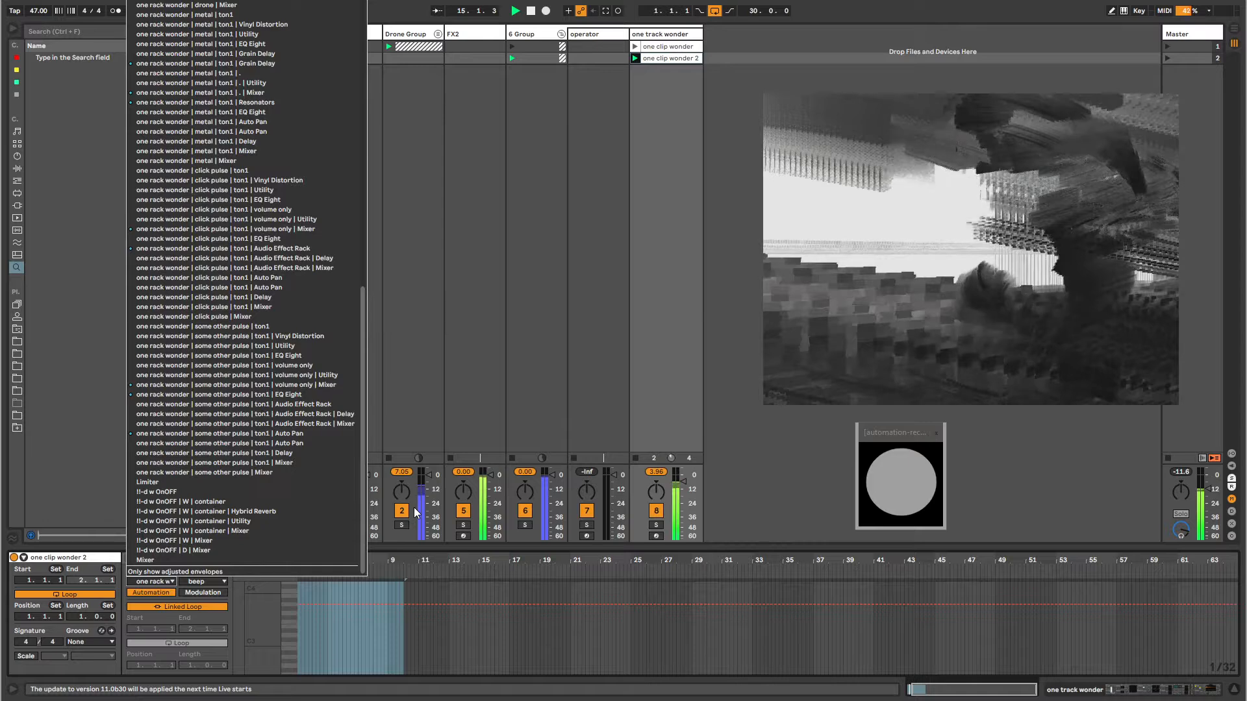
{"action": "left_click", "coordinate": [166, 571]}
{"action": "left_click", "coordinate": [160, 582]}
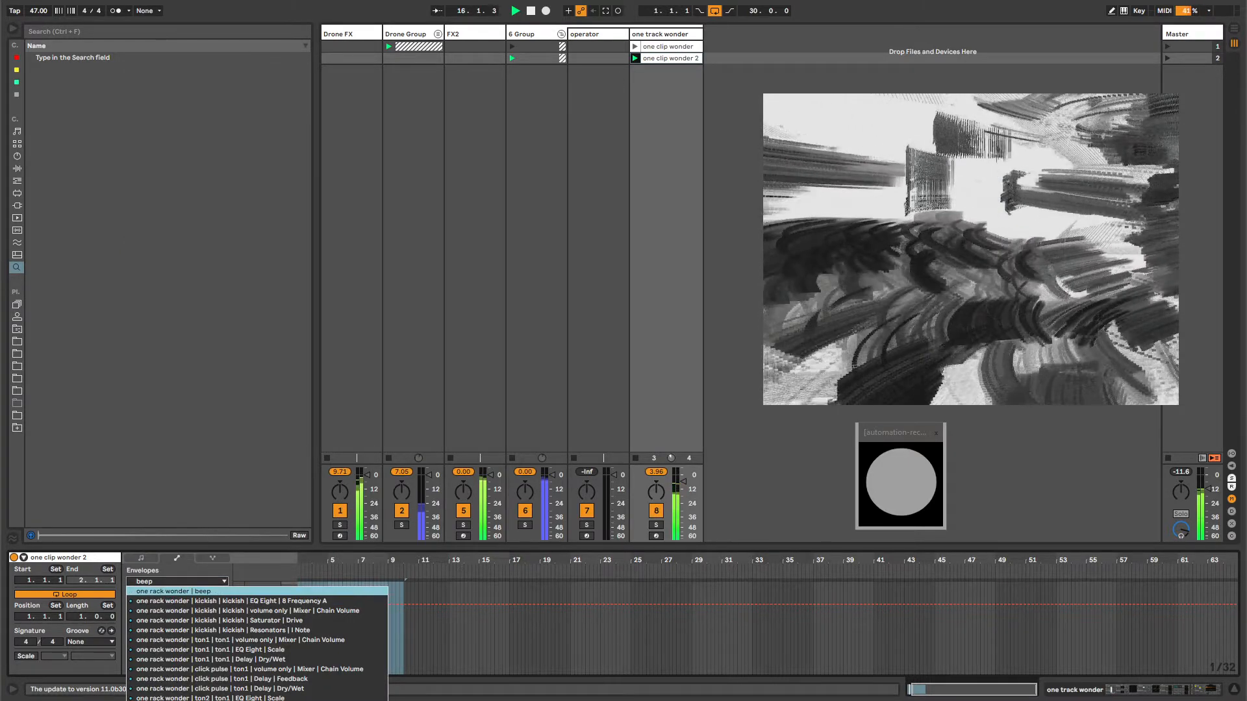
- Select the clip one clip wonder and examine its list of adjusted envelopes
{"action": "left_click", "coordinate": [654, 56]}
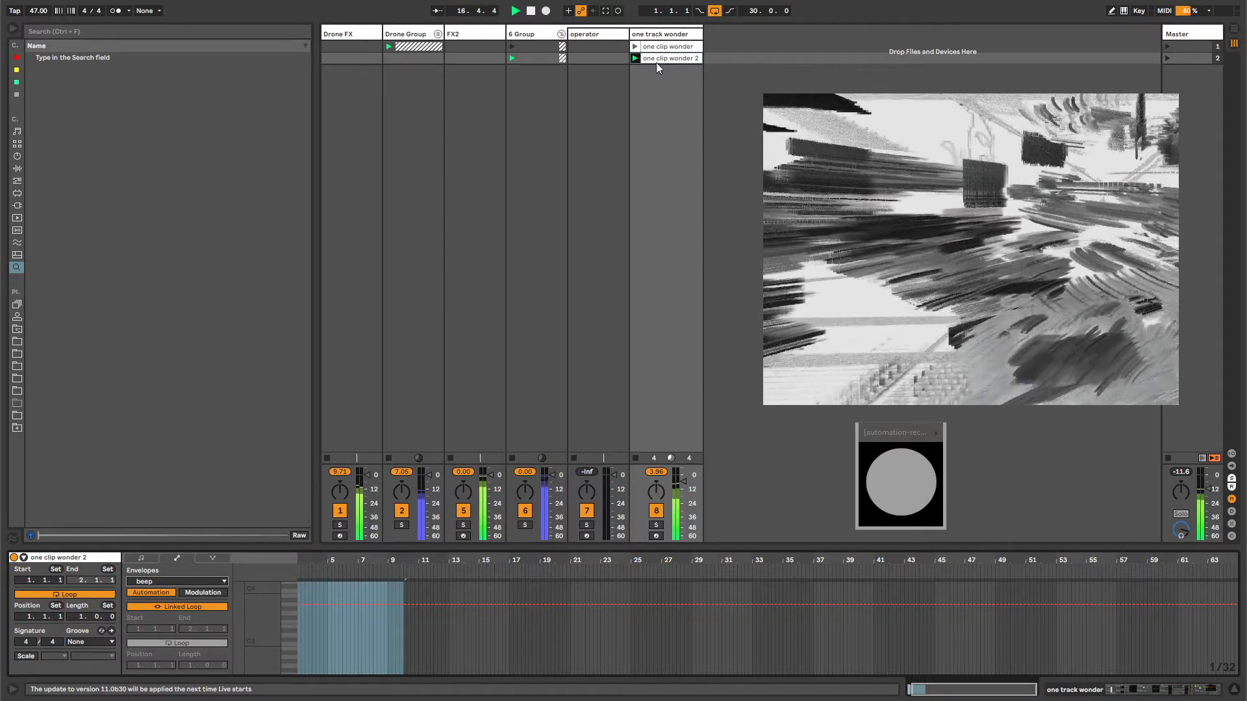
{"action": "key", "text": "Up"}
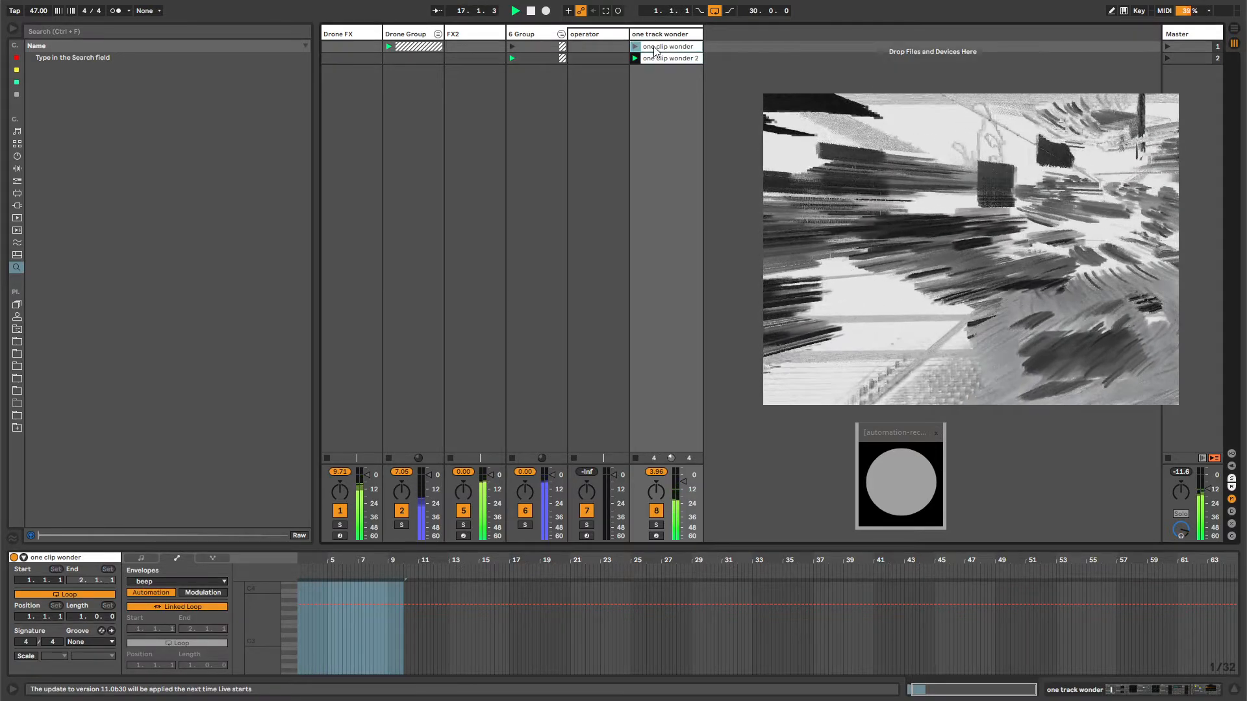
{"action": "left_click", "coordinate": [169, 581]}
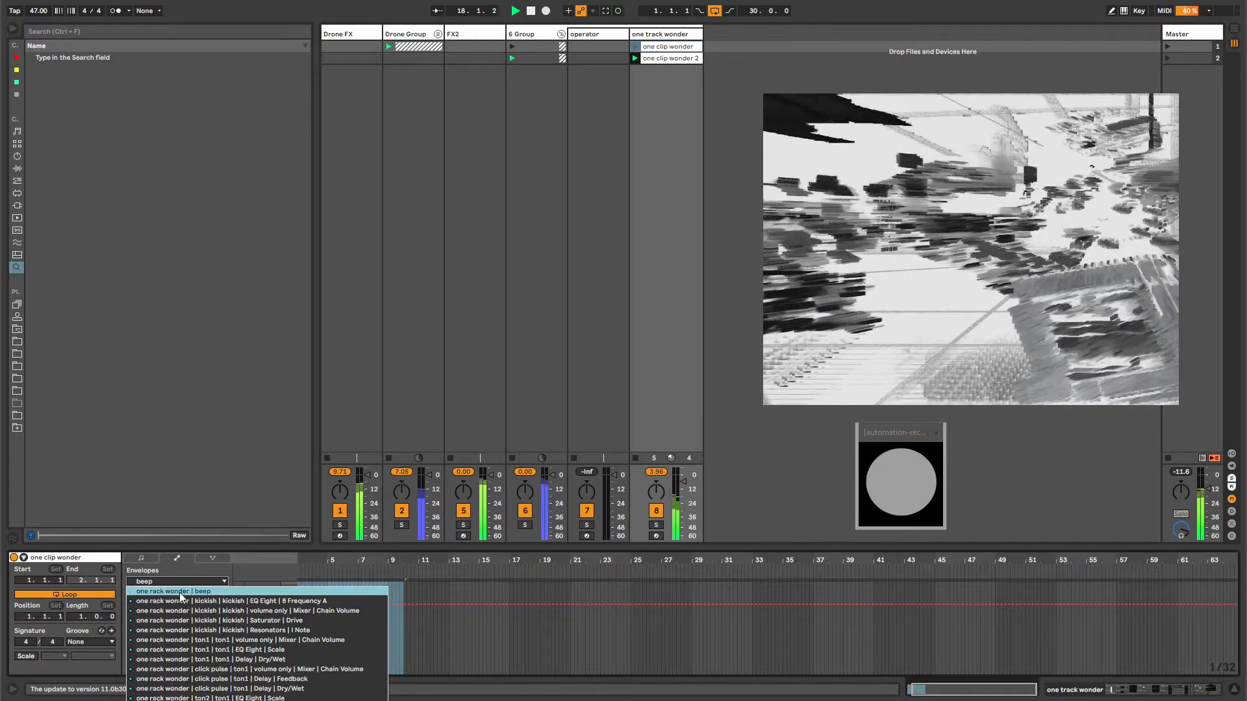
{"action": "left_click", "coordinate": [651, 54]}
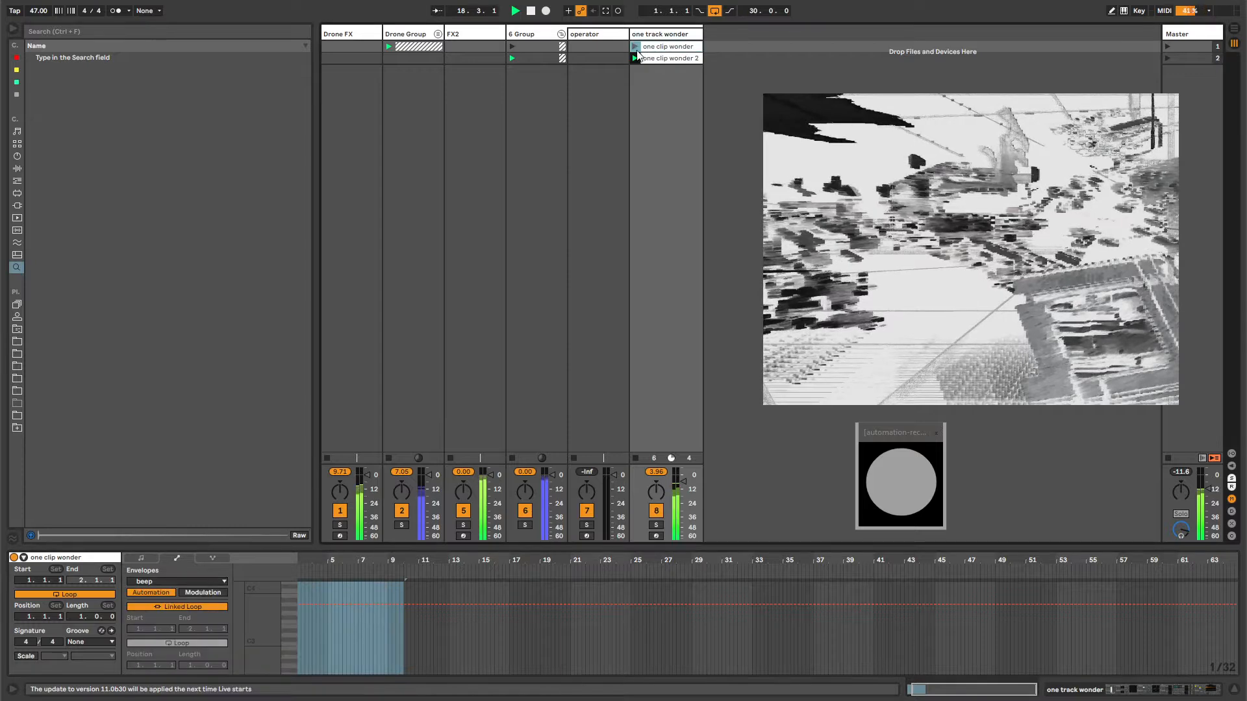
- Launch one clip wonder and enable follow actions on both clips of the one track wonder track
{"action": "left_click", "coordinate": [636, 47]}
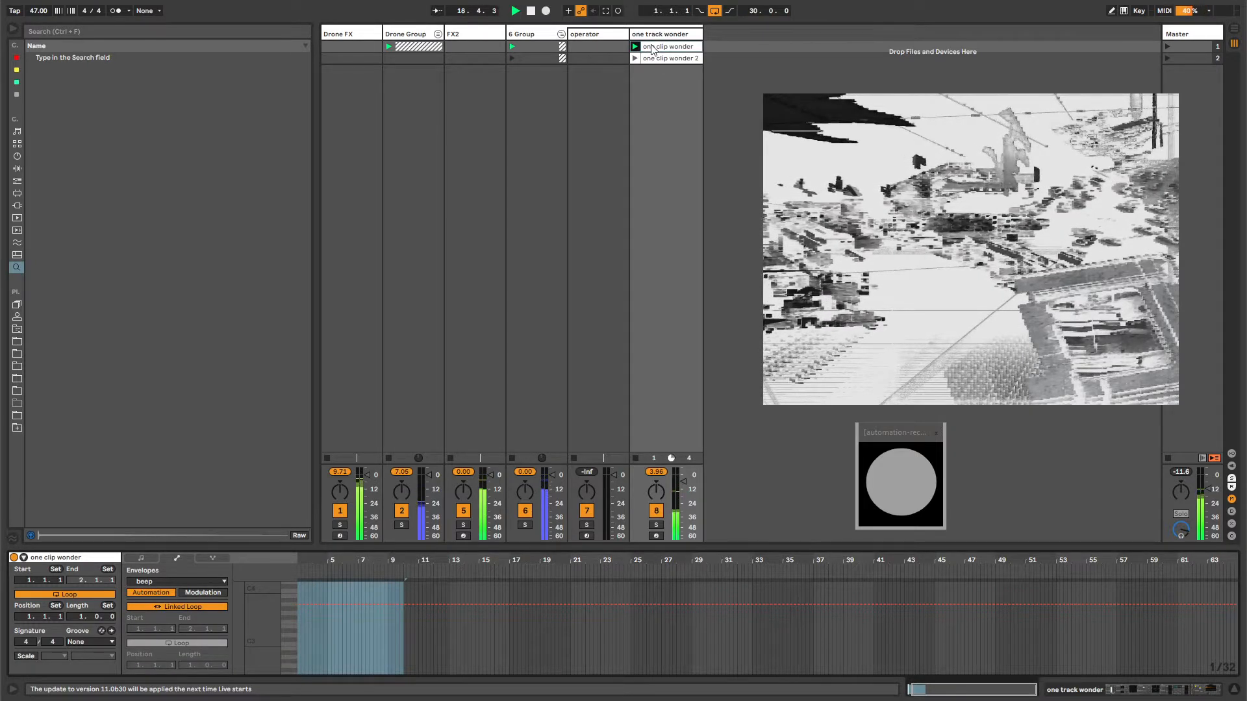
{"action": "left_click", "coordinate": [654, 59], "text": "shift"}
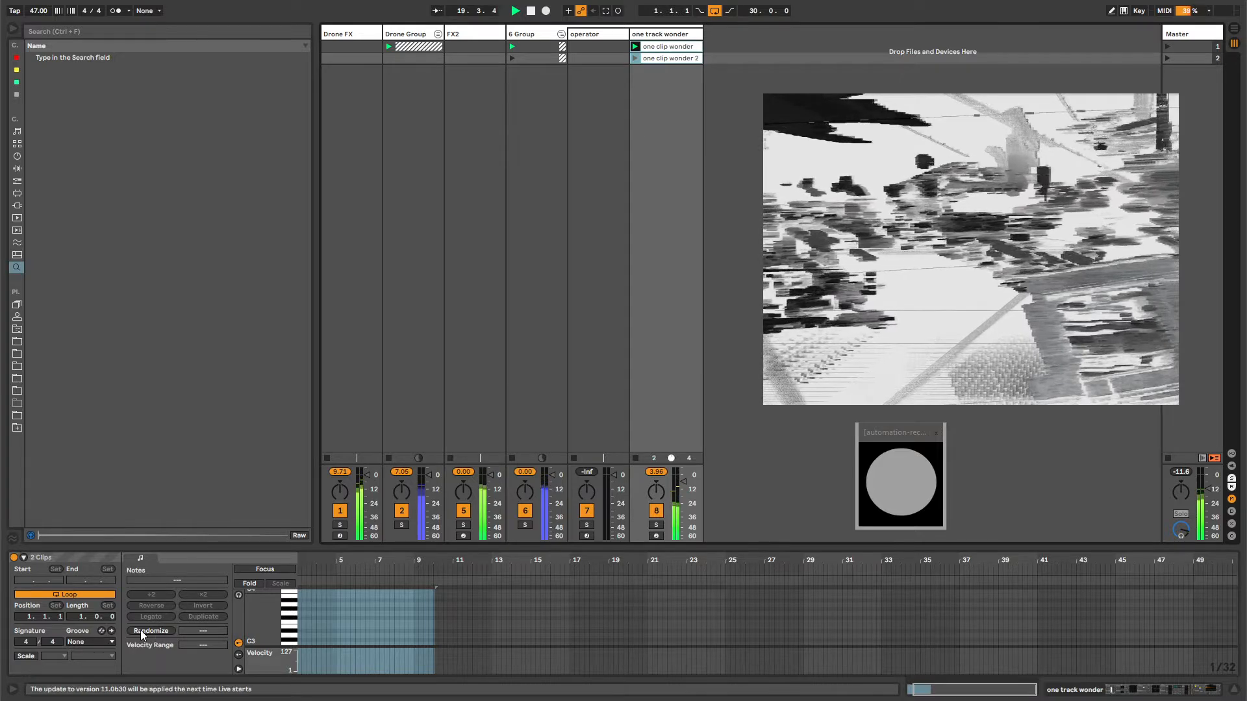
{"action": "left_click", "coordinate": [24, 557]}
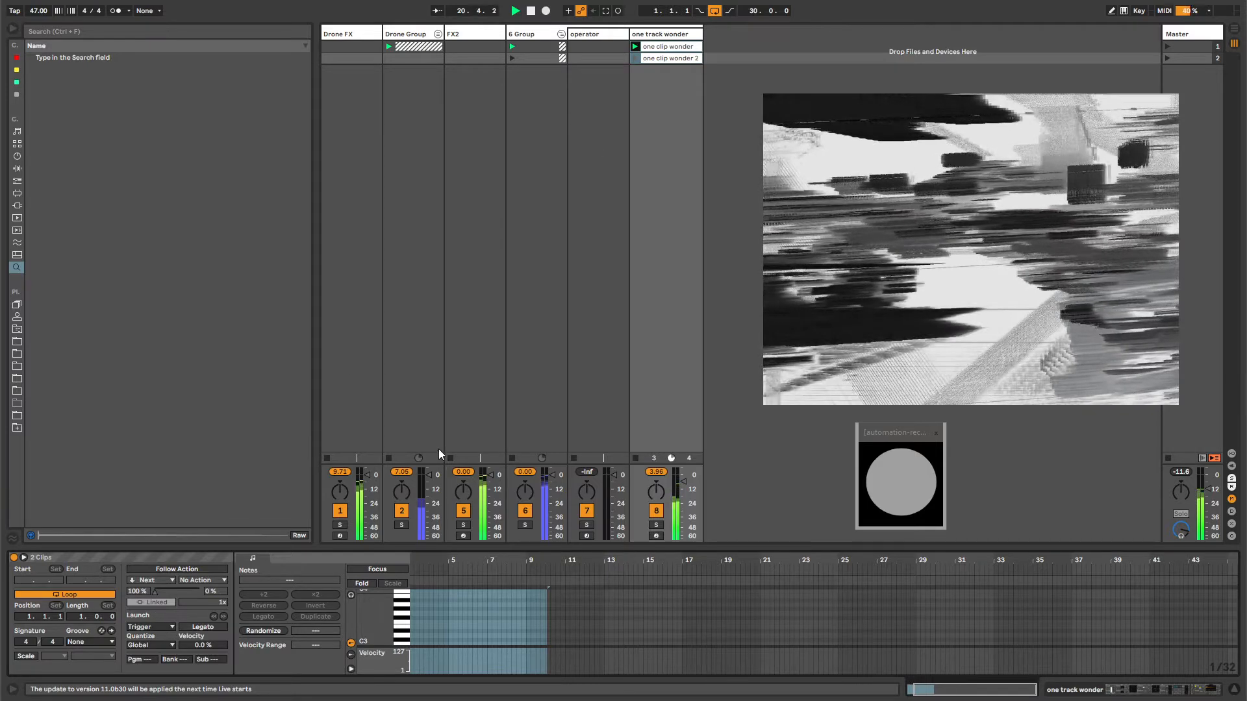
{"action": "left_click", "coordinate": [156, 570]}
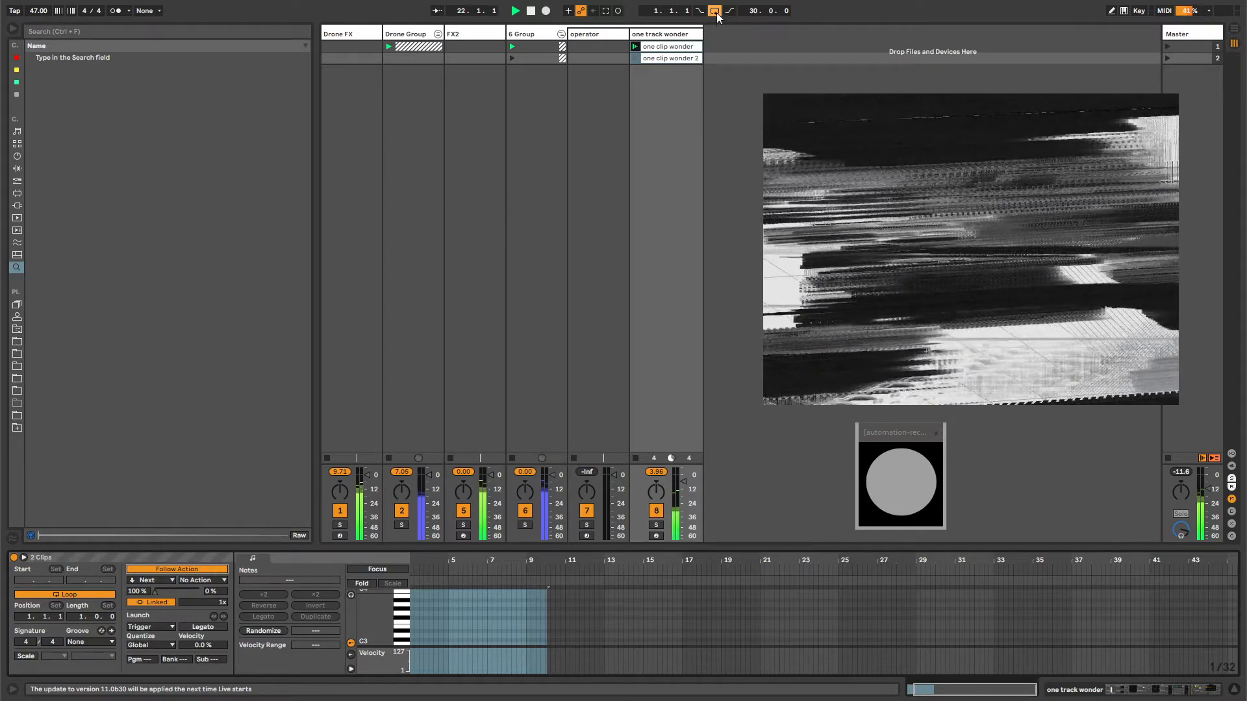
- Turn off the arrangement loop, check the looped range in Arrangement View and return to Session View
{"action": "key", "text": "Tab"}
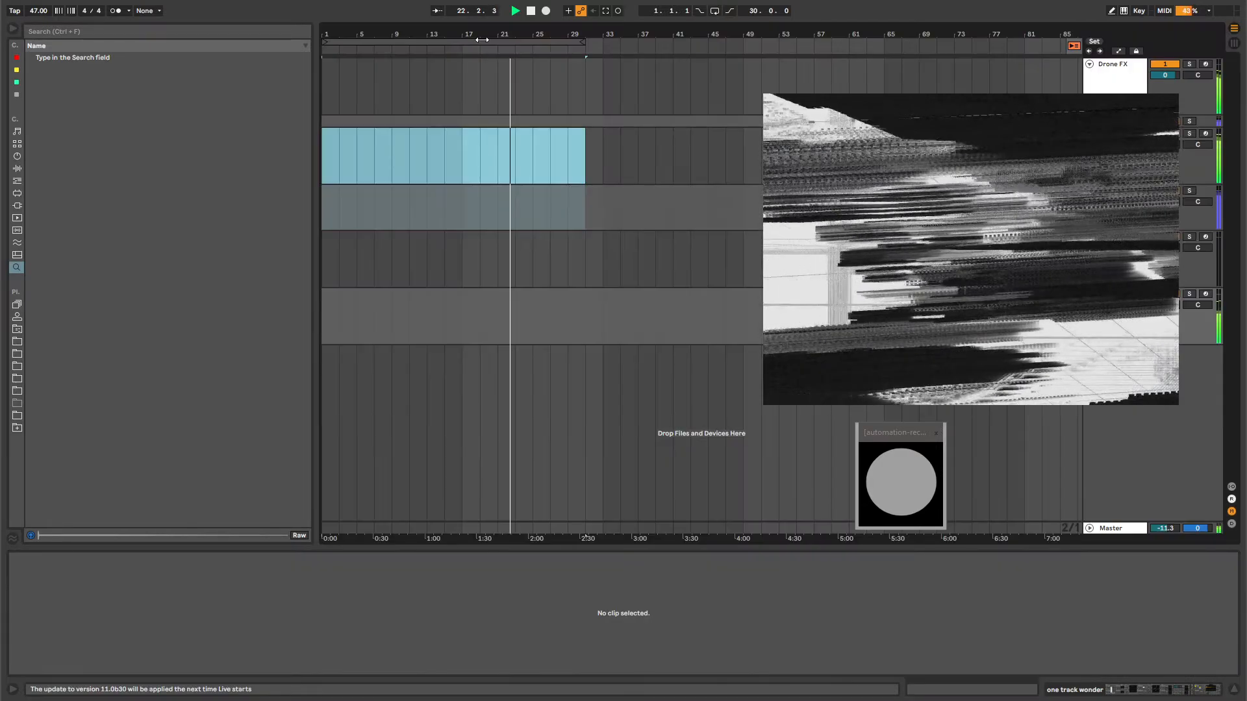
{"action": "left_click_drag", "start_coordinate": [482, 40], "coordinate": [467, 33]}
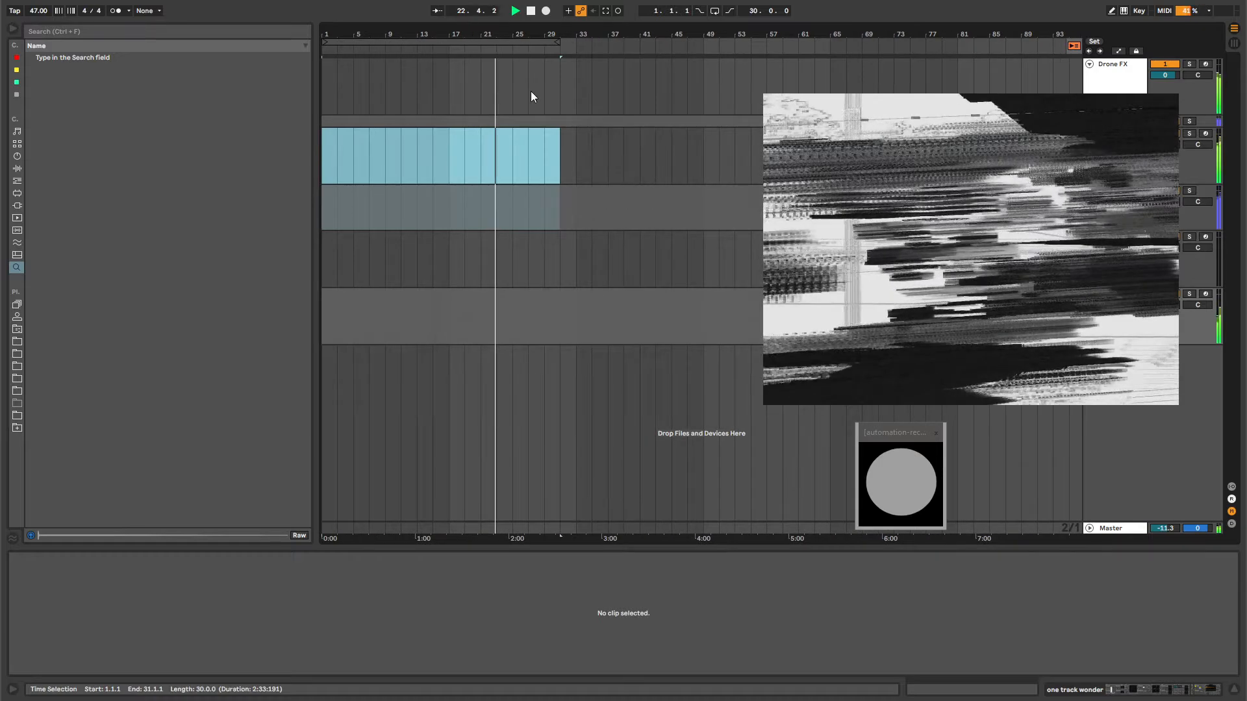
{"action": "key", "text": "Tab"}
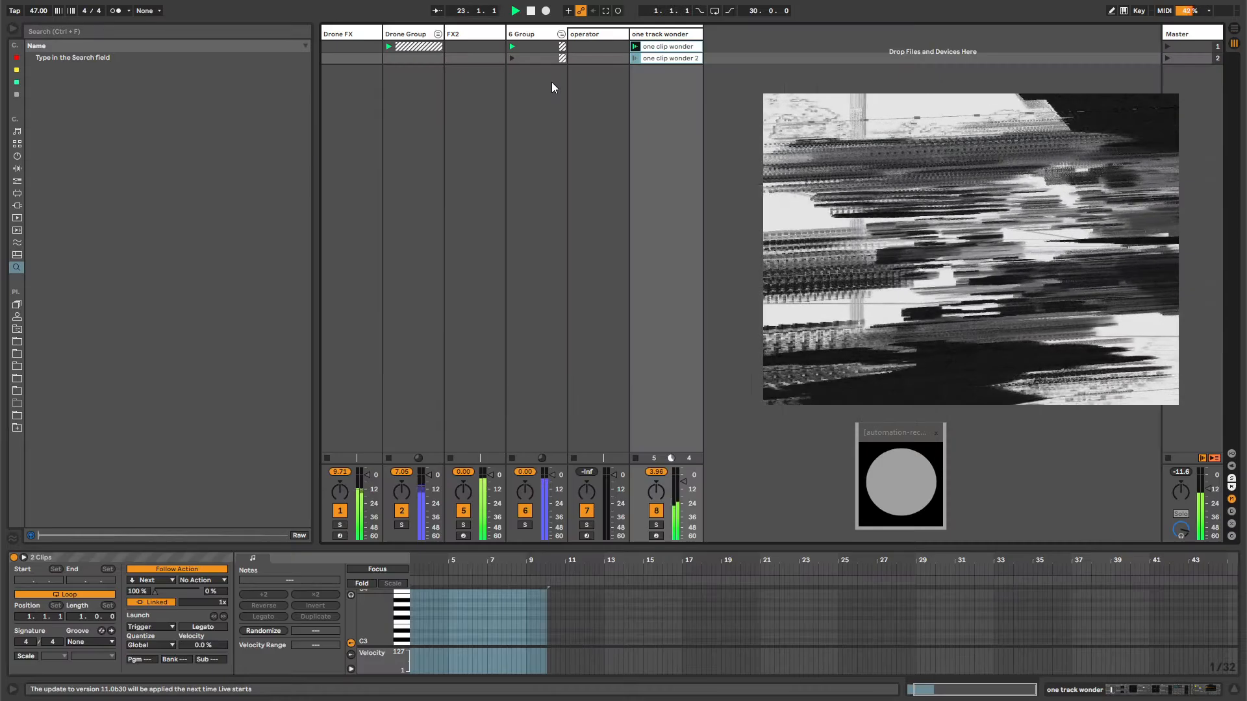
- Move the song position to about bar 687 and enlarge the first bar of one clip wonder in the note editor
{"action": "left_click", "coordinate": [654, 48]}
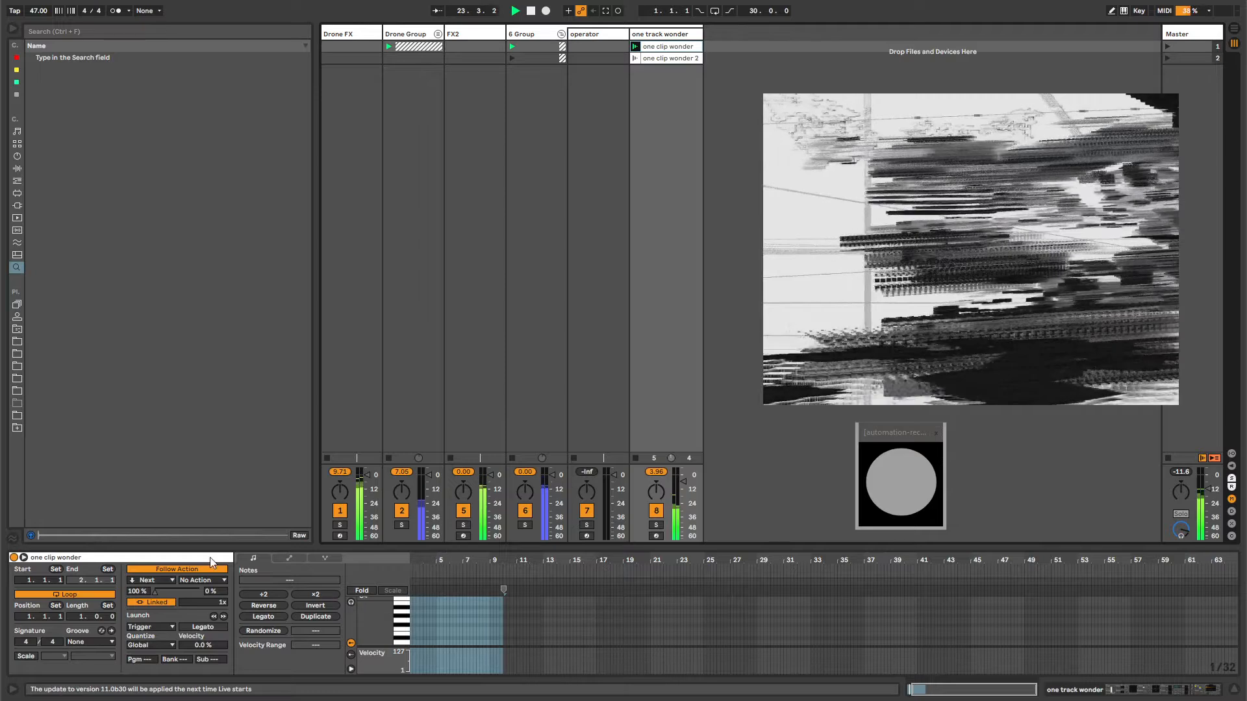
{"action": "left_click_drag", "start_coordinate": [461, 11], "coordinate": [461, 0]}
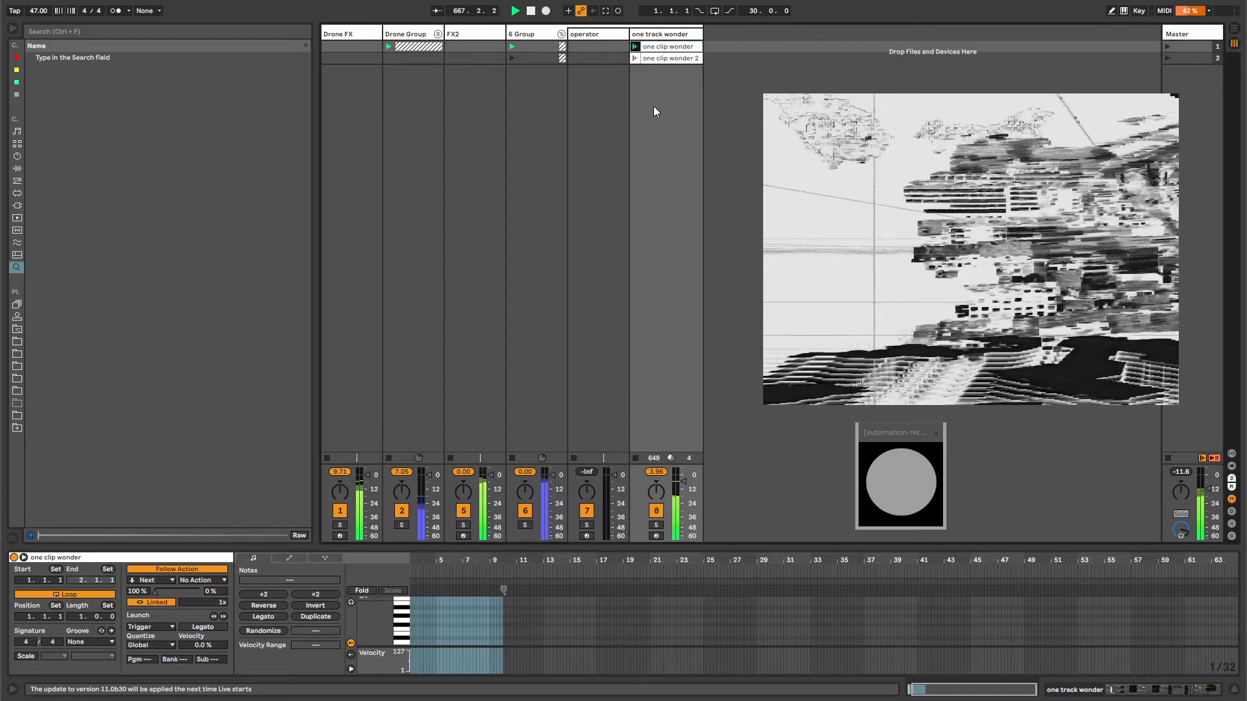
{"action": "left_click_drag", "start_coordinate": [450, 560], "coordinate": [417, 600]}
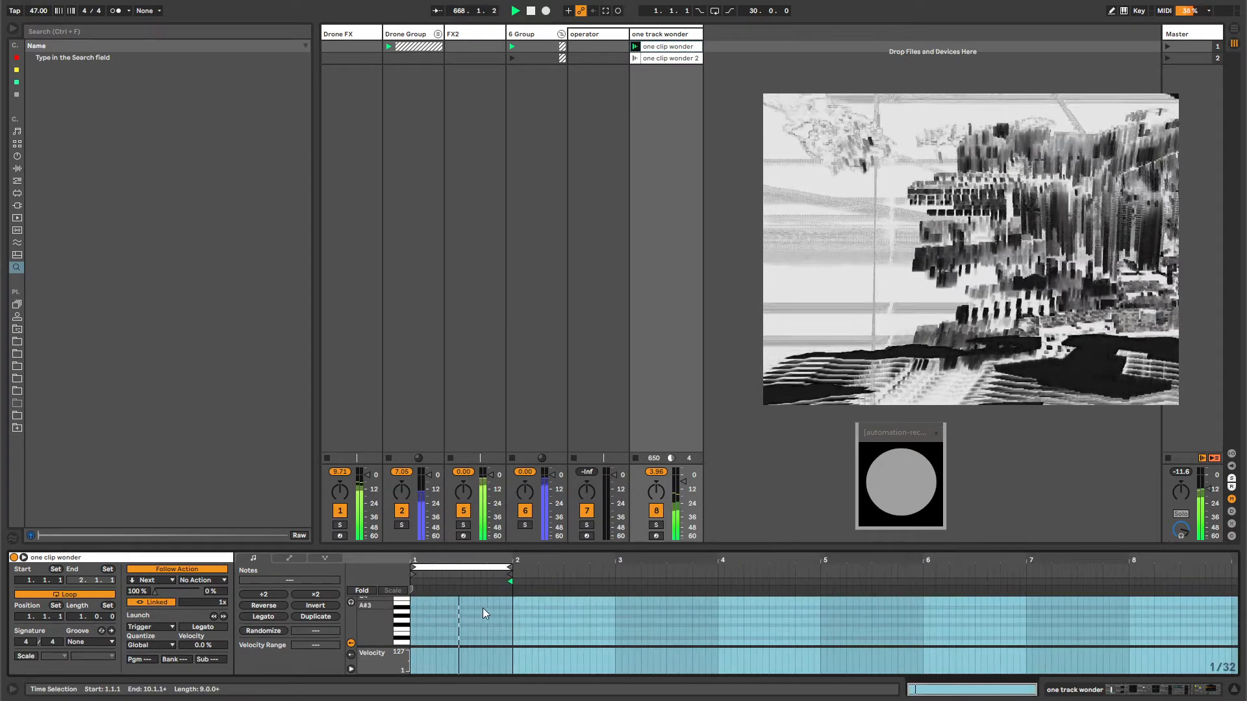
- Show the devices of the one track wonder track and lower the rack's ton3 macro to -27.05 dB
{"action": "left_click", "coordinate": [663, 46]}
{"action": "left_click", "coordinate": [669, 35]}
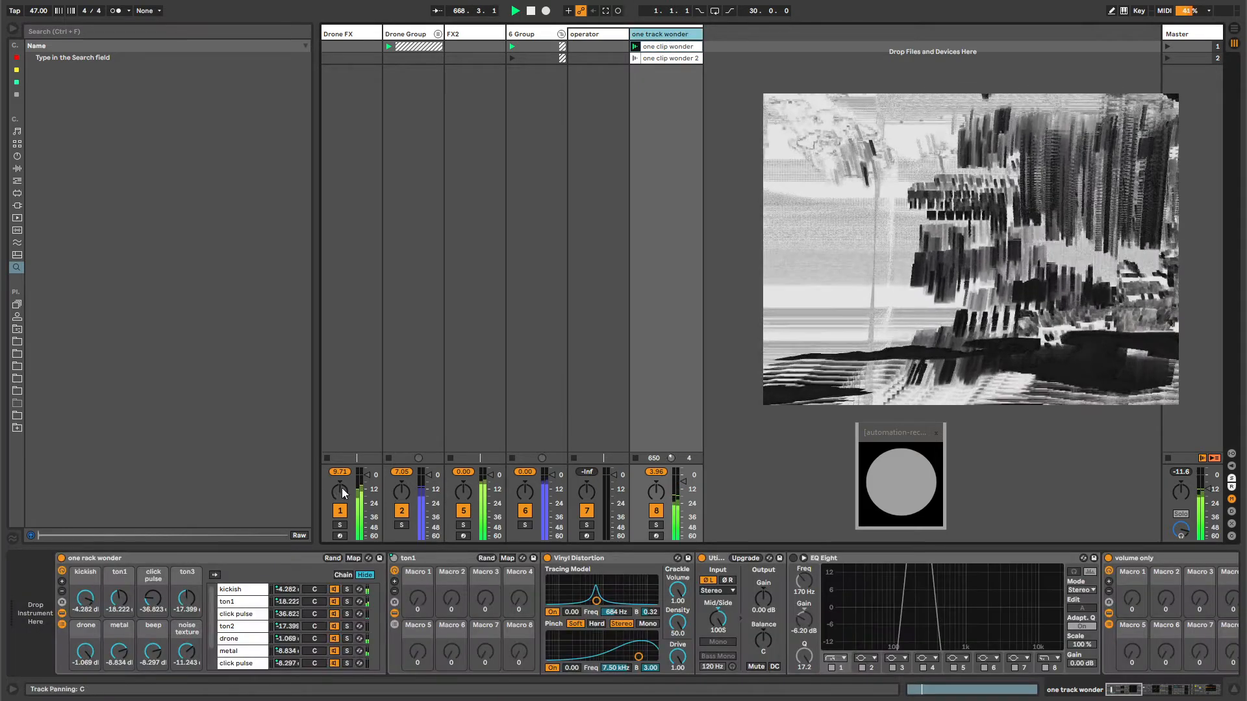
{"action": "left_click_drag", "start_coordinate": [173, 579], "coordinate": [184, 627]}
- Advance the song position to about bar 1435 and select one clip wonder to check its playback
{"action": "left_click", "coordinate": [658, 49]}
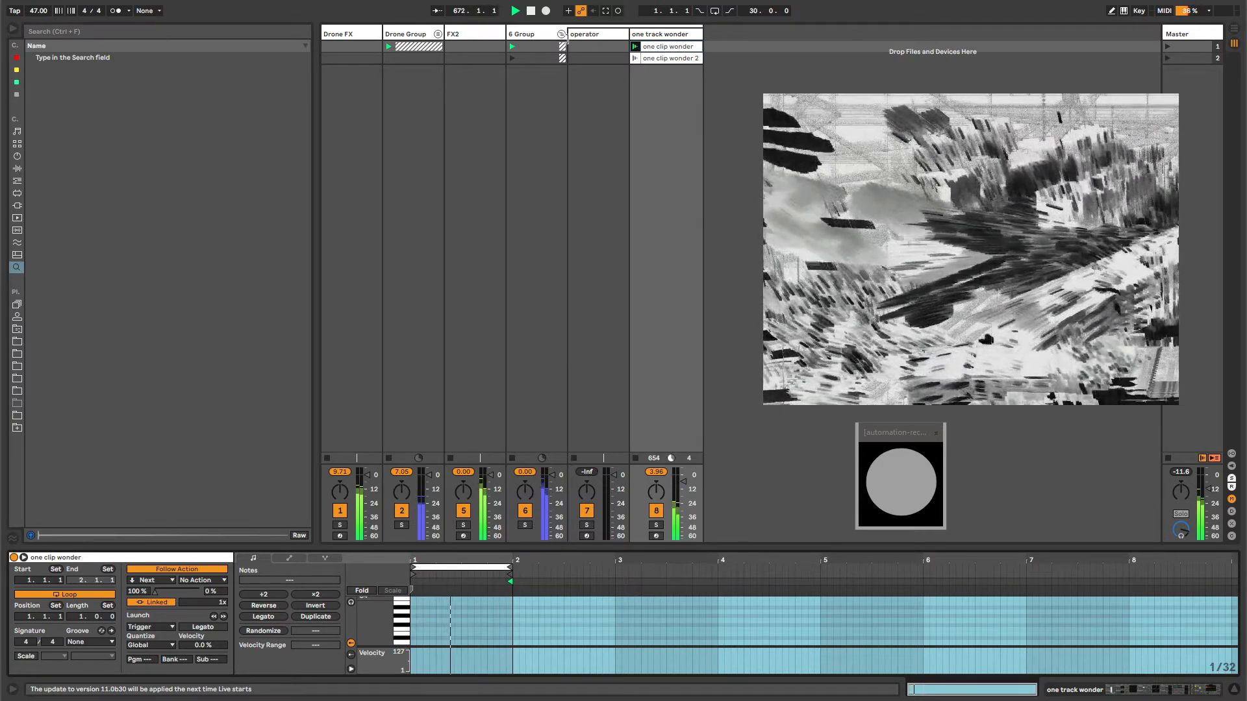
{"action": "left_click", "coordinate": [458, 13]}
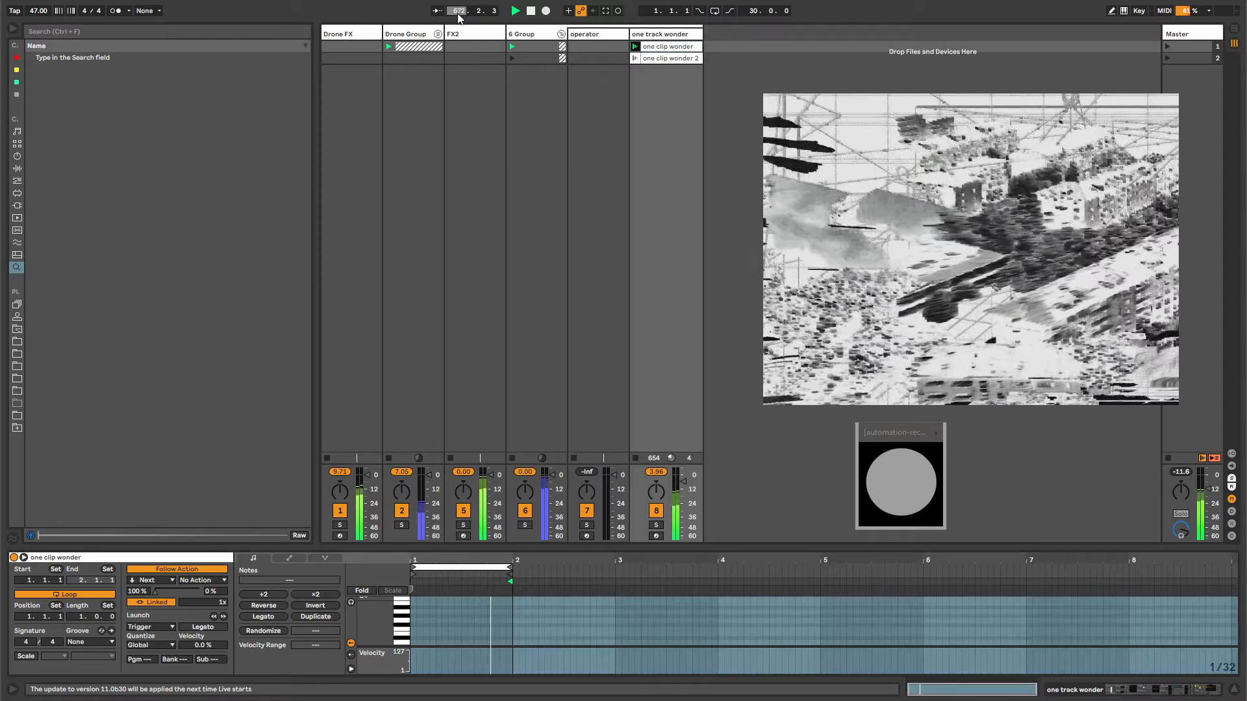
{"action": "left_click", "coordinate": [662, 47]}
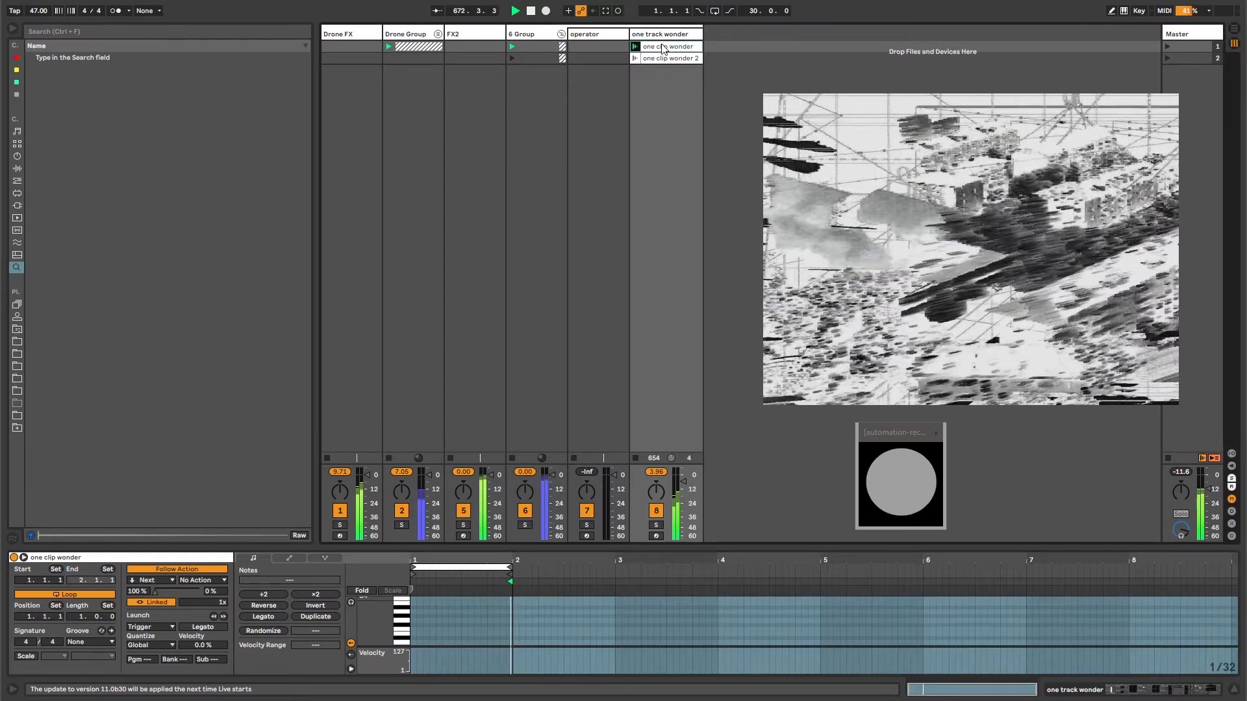
{"action": "left_click", "coordinate": [459, 13]}
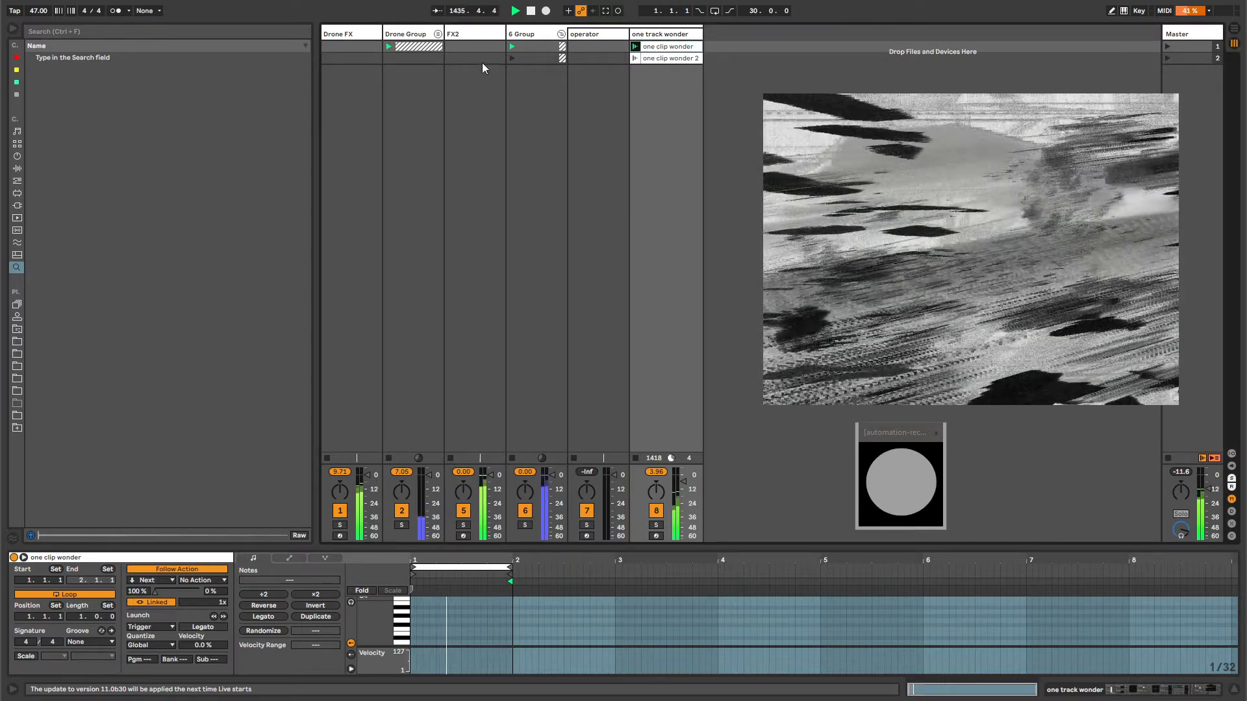
{"action": "double_click", "coordinate": [662, 46]}
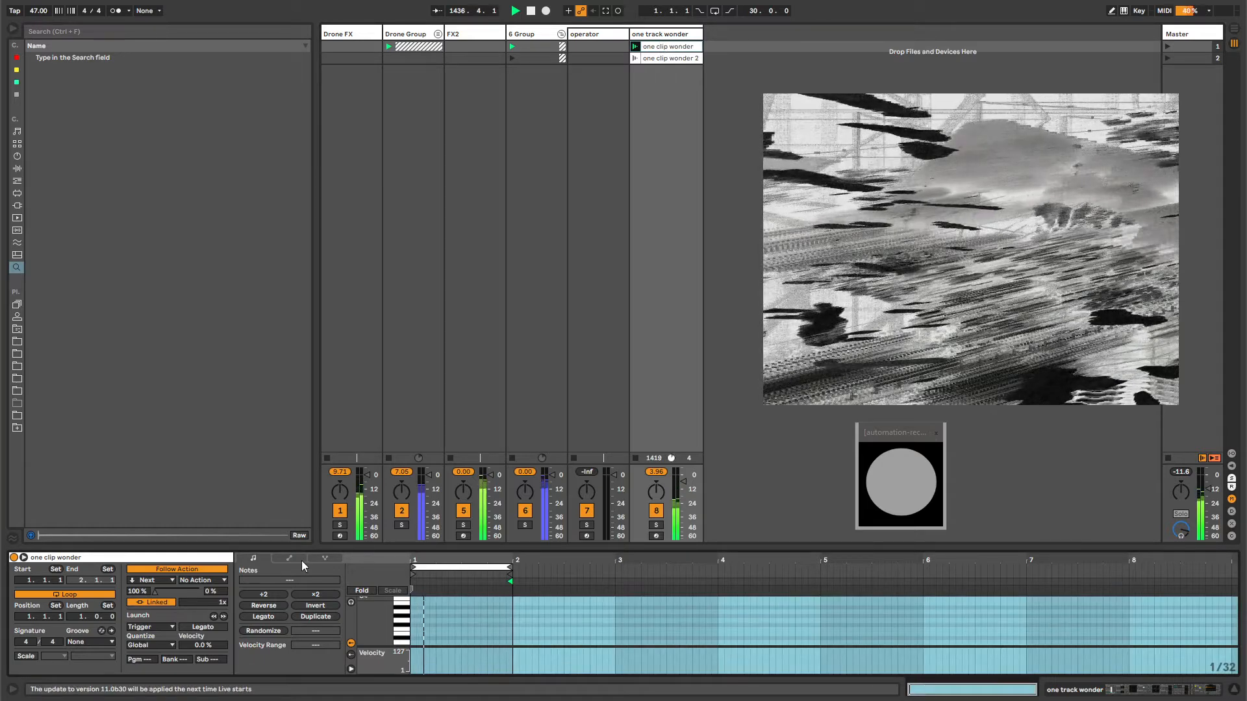
{"action": "left_click", "coordinate": [676, 49]}
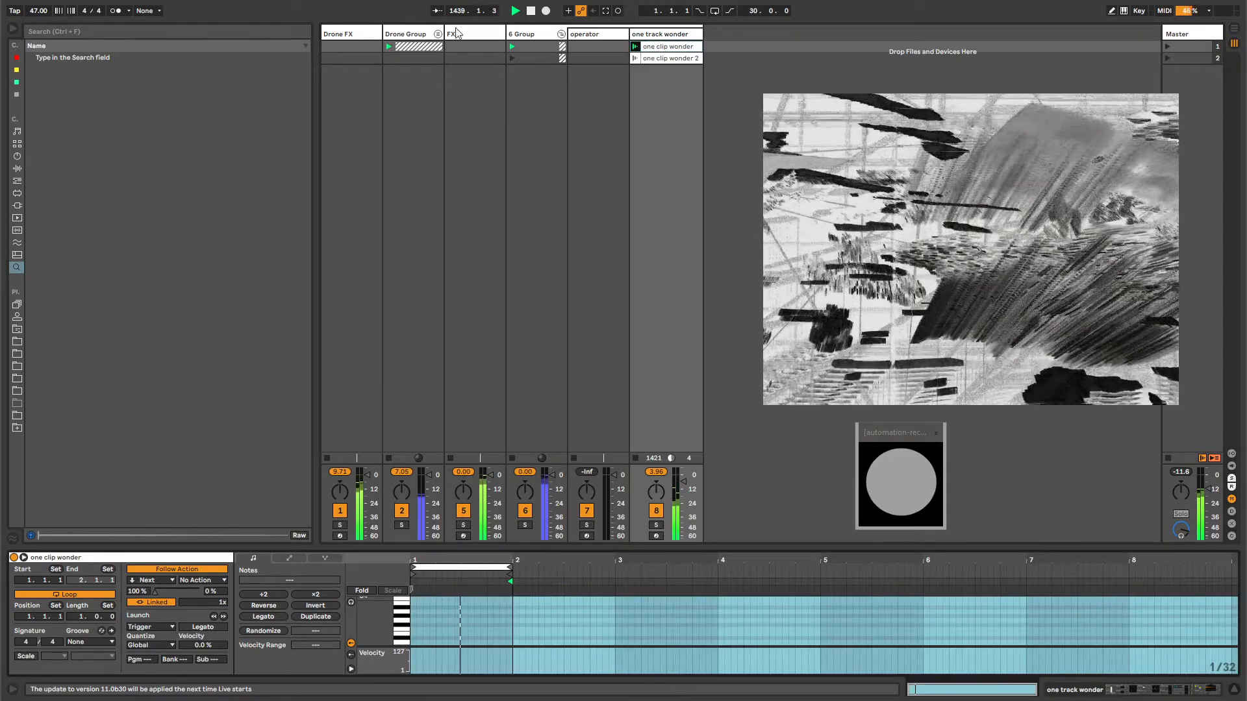
- Inspect the devices on the 6 Group, one track wonder and Master tracks, including the Master's utility rack
{"action": "left_click", "coordinate": [534, 36]}
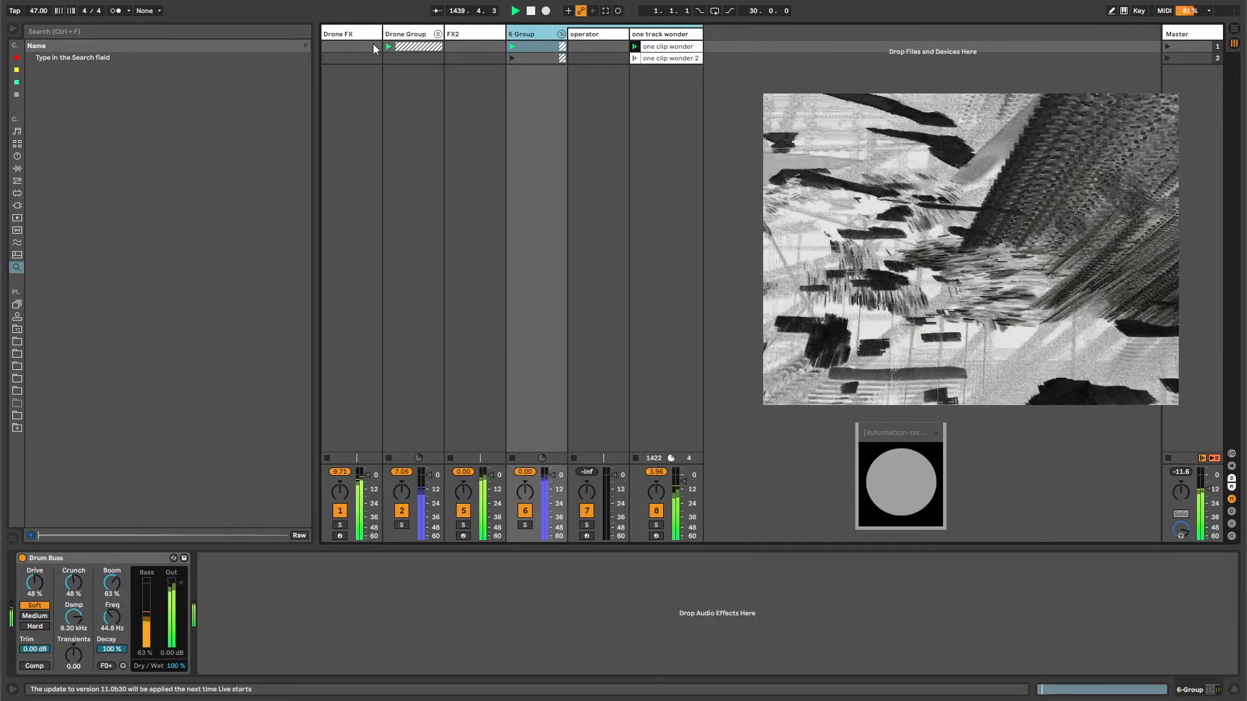
{"action": "left_click", "coordinate": [663, 34]}
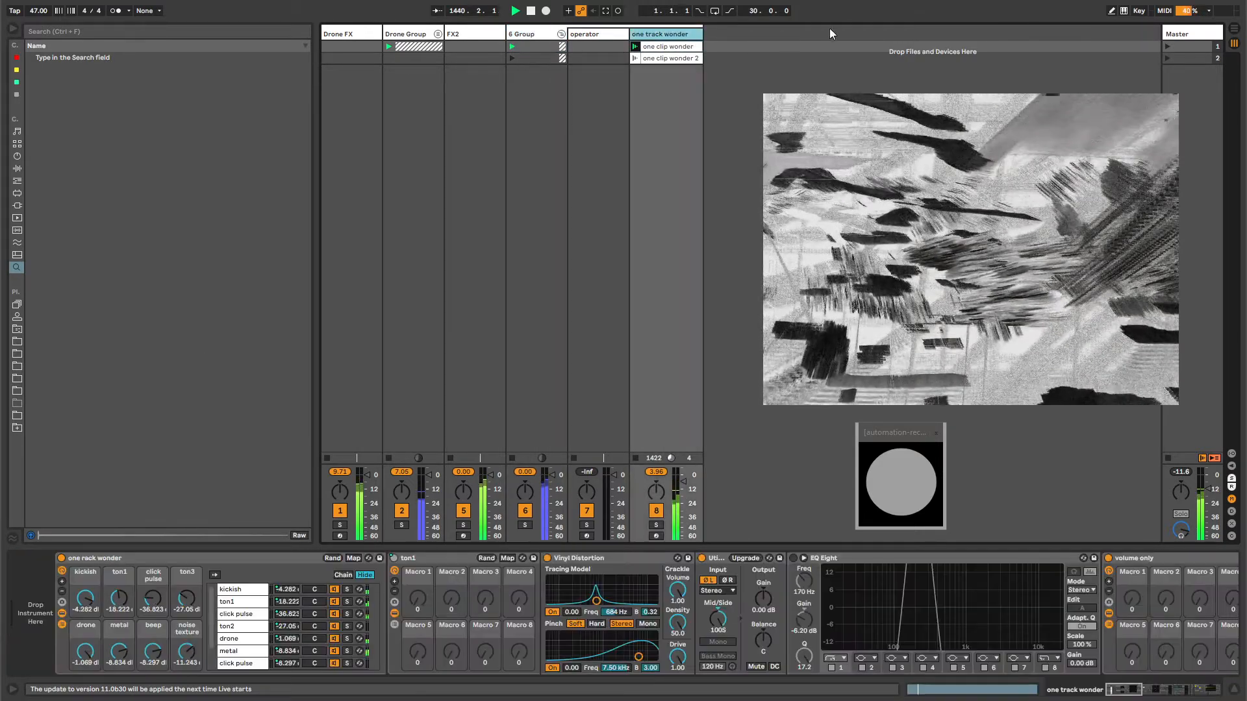
{"action": "left_click", "coordinate": [1180, 35]}
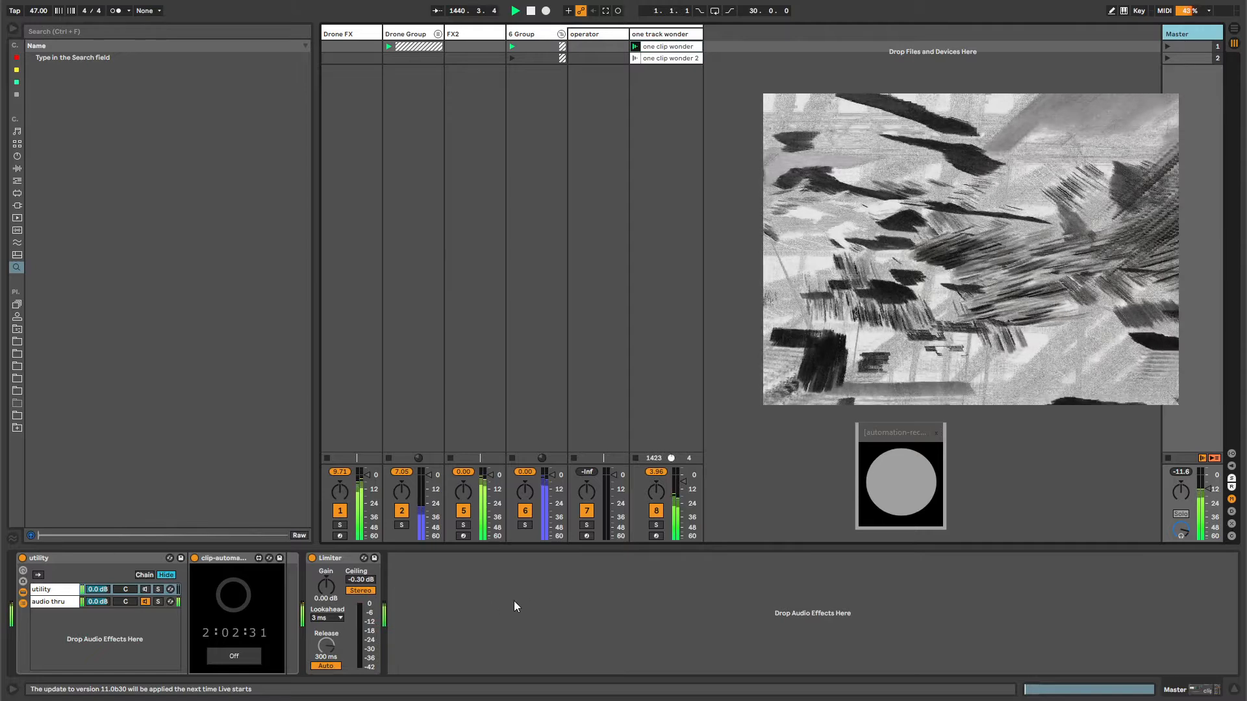
{"action": "left_click", "coordinate": [36, 558]}
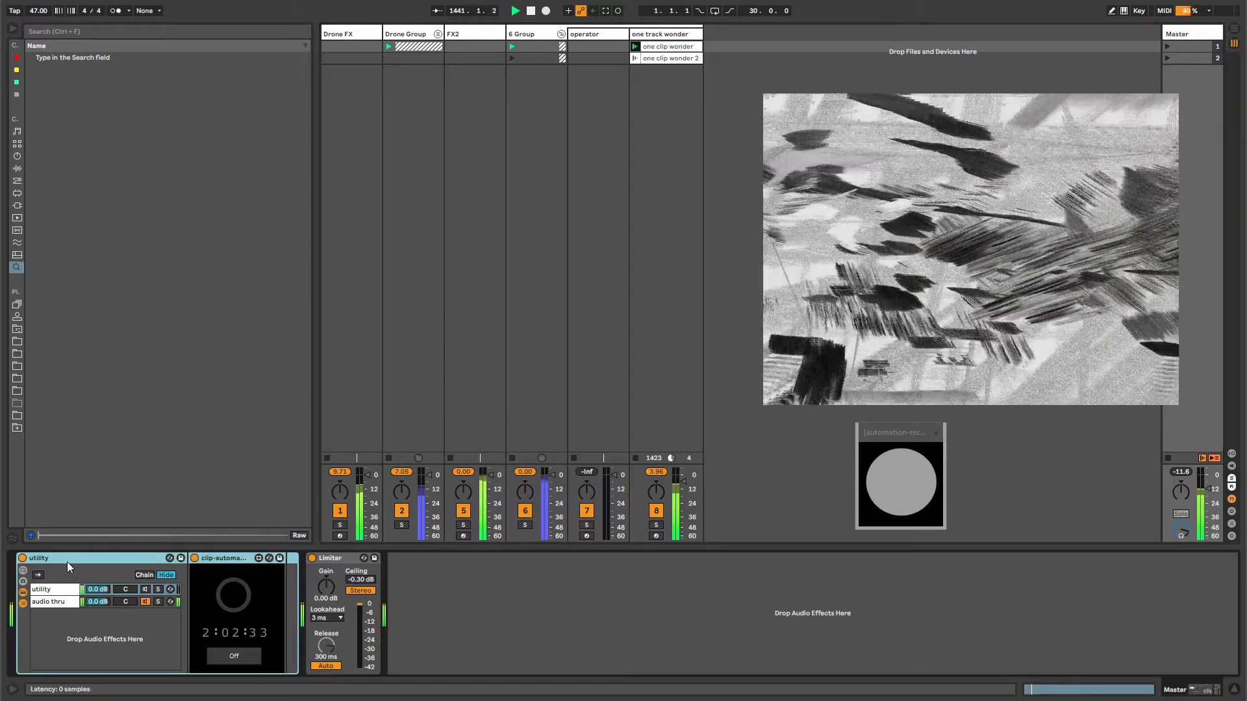
{"action": "left_click", "coordinate": [653, 35]}
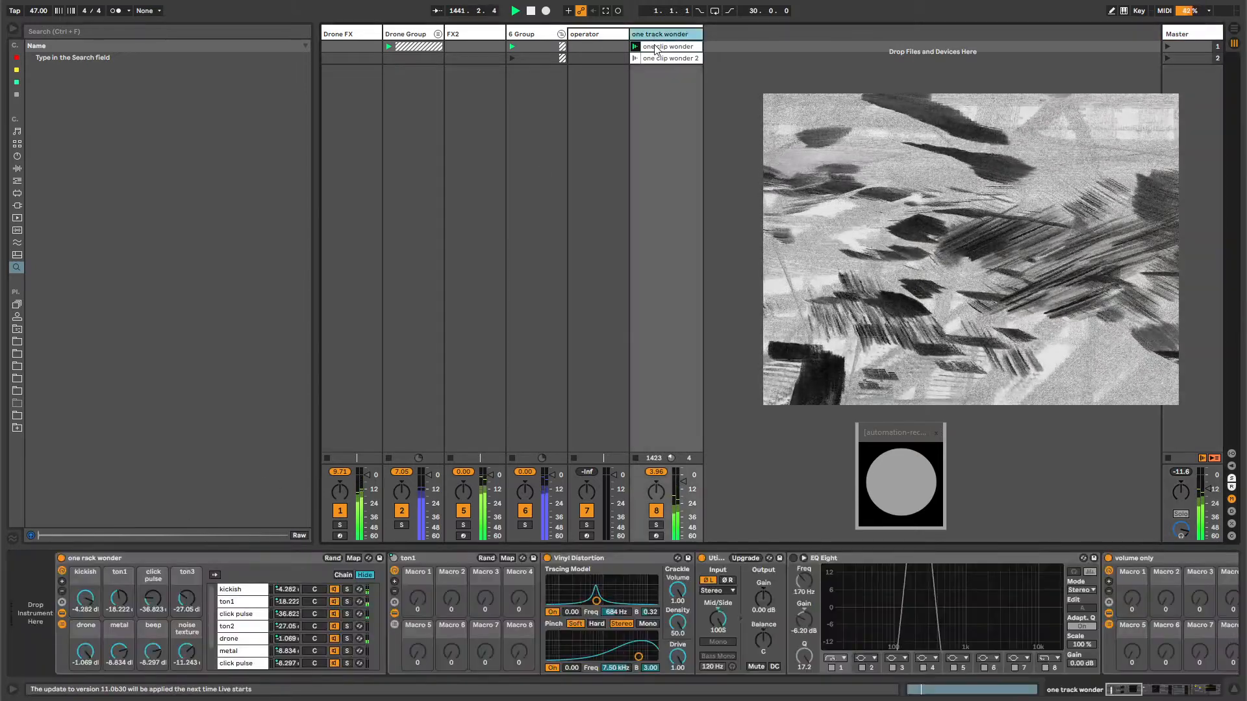
{"action": "left_click", "coordinate": [656, 47]}
{"action": "left_click", "coordinate": [650, 35]}
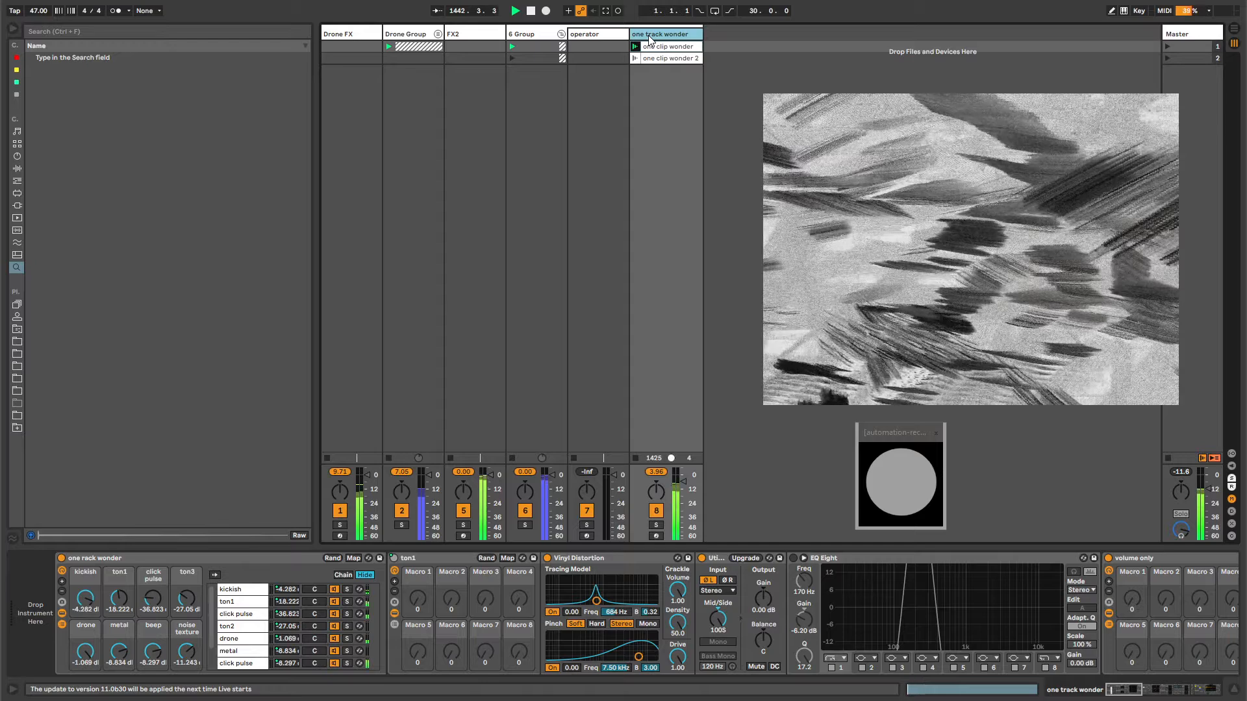
- Look through the devices on the FX2, drone, 6 Group and operator tracks and compare them with one track wonder
{"action": "left_click", "coordinate": [541, 31]}
{"action": "left_click", "coordinate": [473, 31]}
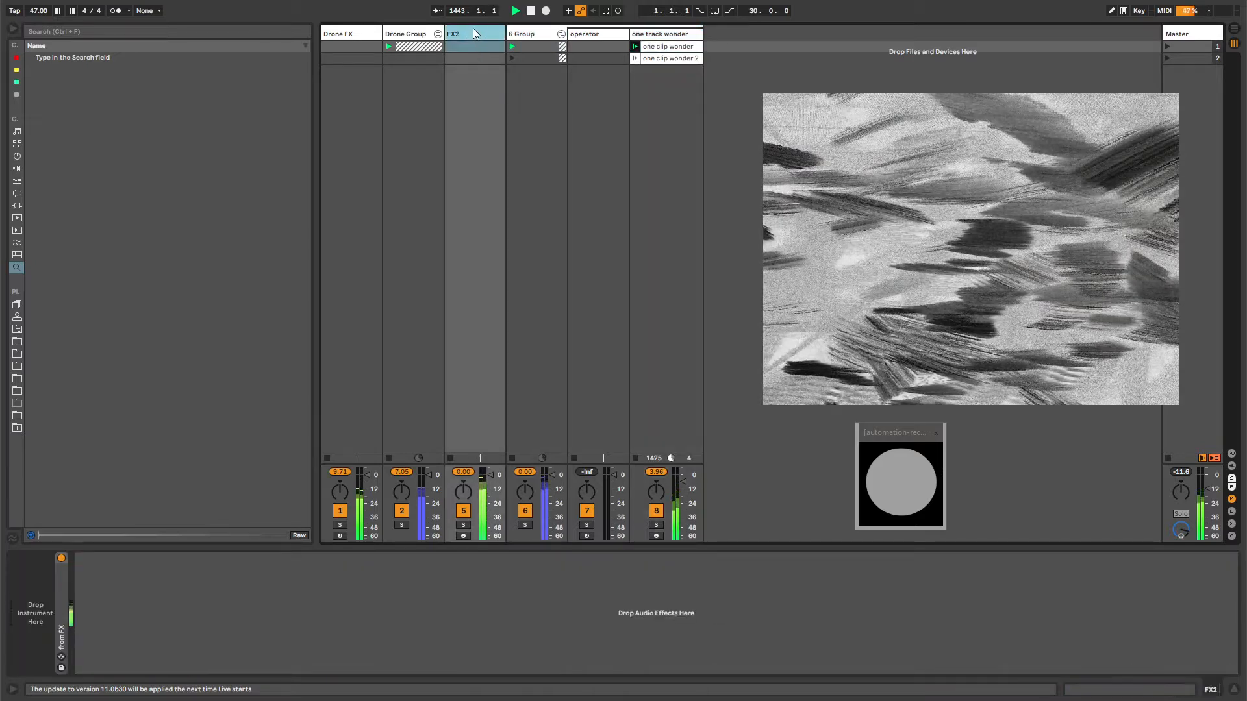
{"action": "left_click", "coordinate": [416, 32]}
{"action": "left_click", "coordinate": [380, 33]}
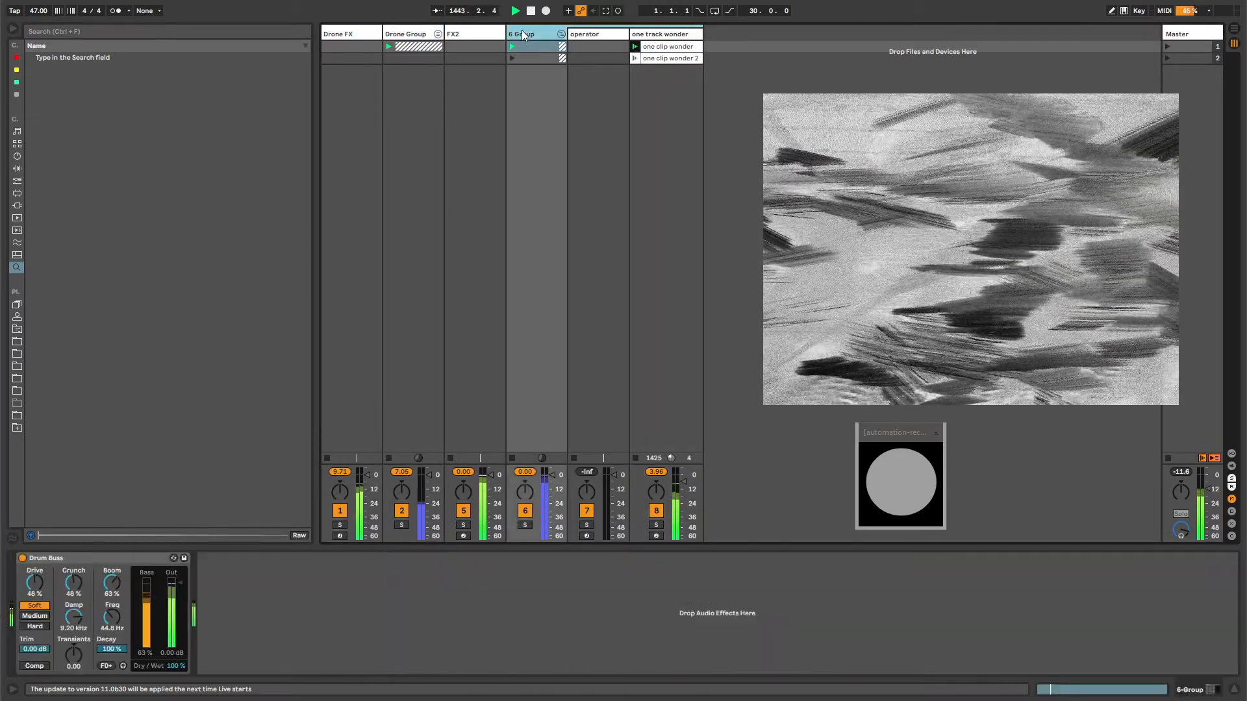
{"action": "left_click", "coordinate": [523, 34]}
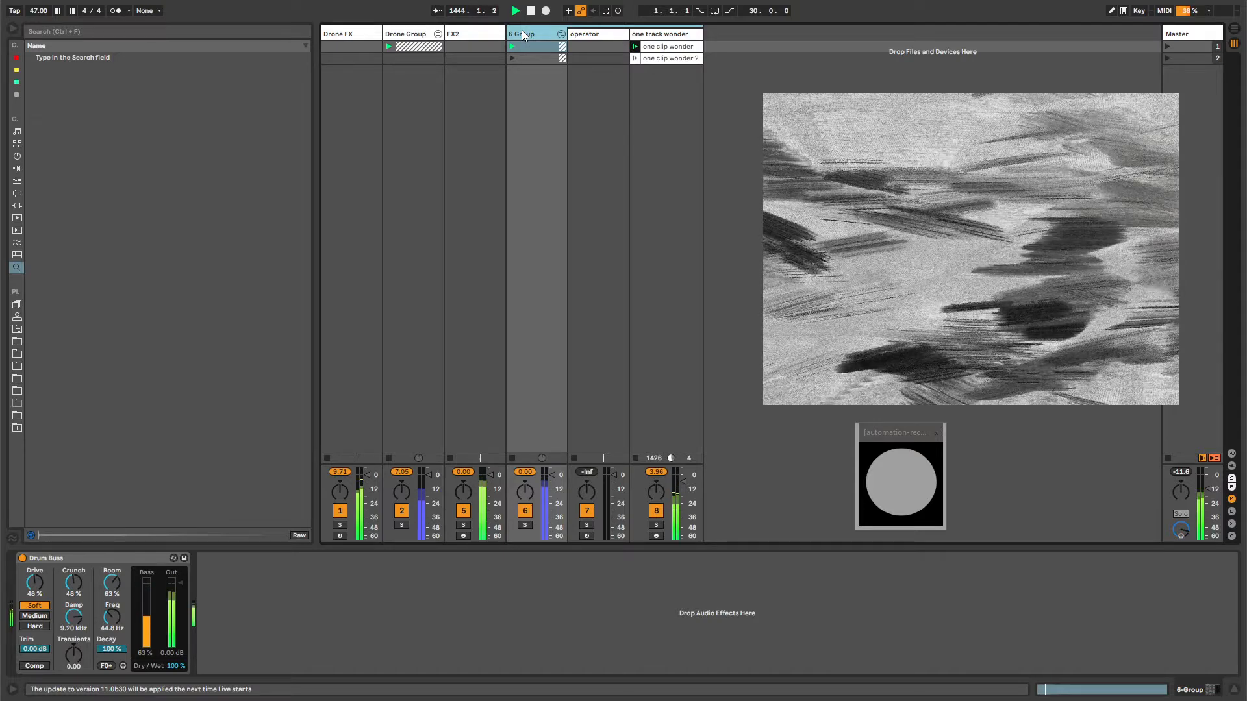
{"action": "left_click", "coordinate": [669, 37]}
{"action": "left_click", "coordinate": [531, 37]}
{"action": "left_click", "coordinate": [606, 33]}
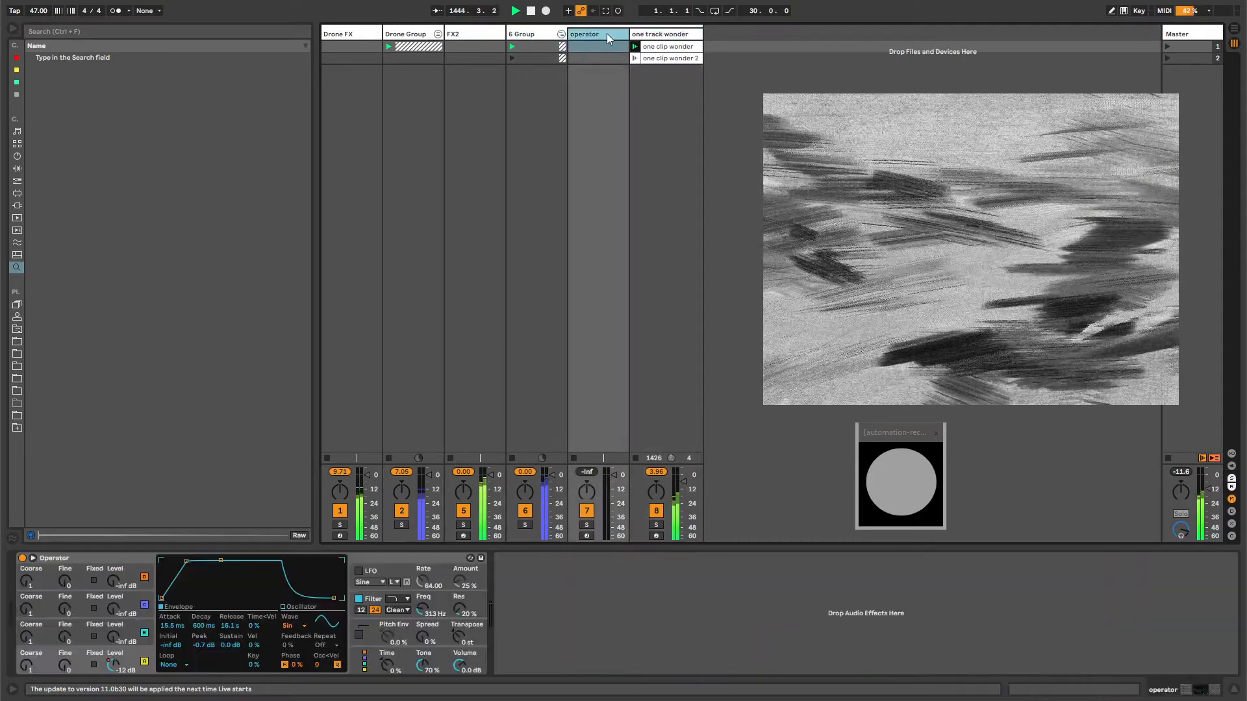
{"action": "left_click", "coordinate": [662, 33]}
- Rename the 6 Group track as MultiToneRack and the FX2 track as MTRack FX2
{"action": "left_click", "coordinate": [528, 35]}
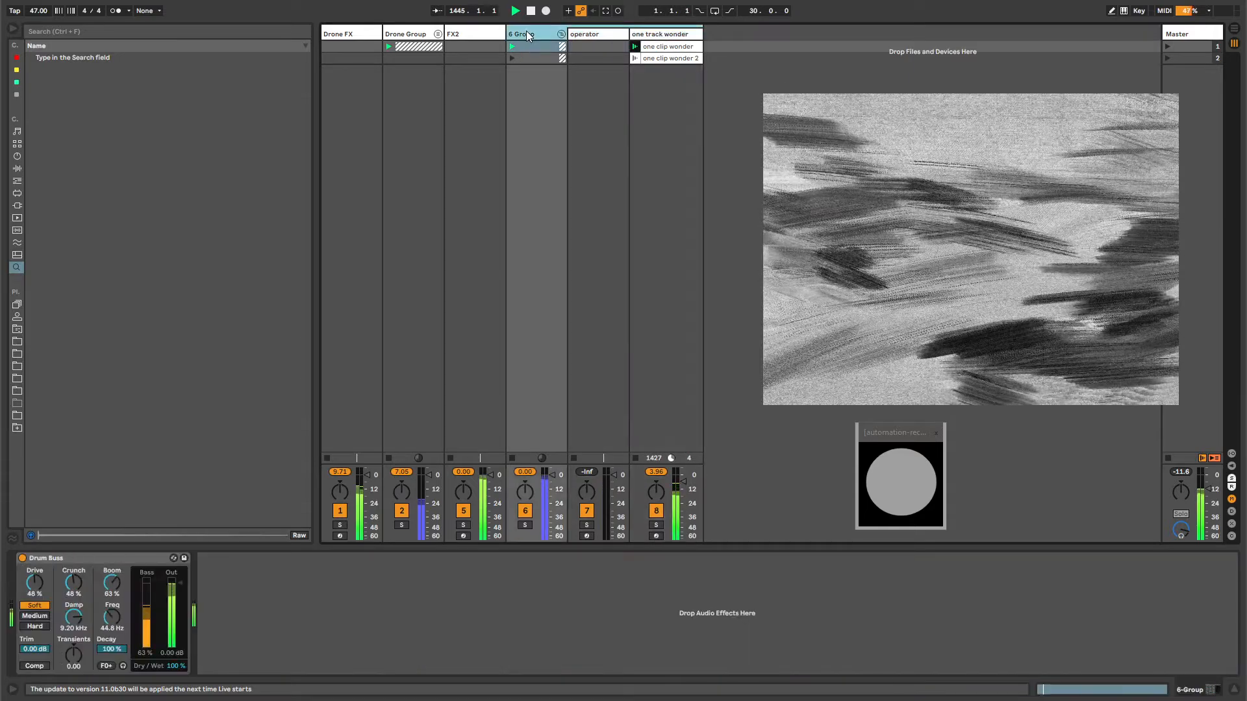
{"action": "key", "text": "ctrl+r"}
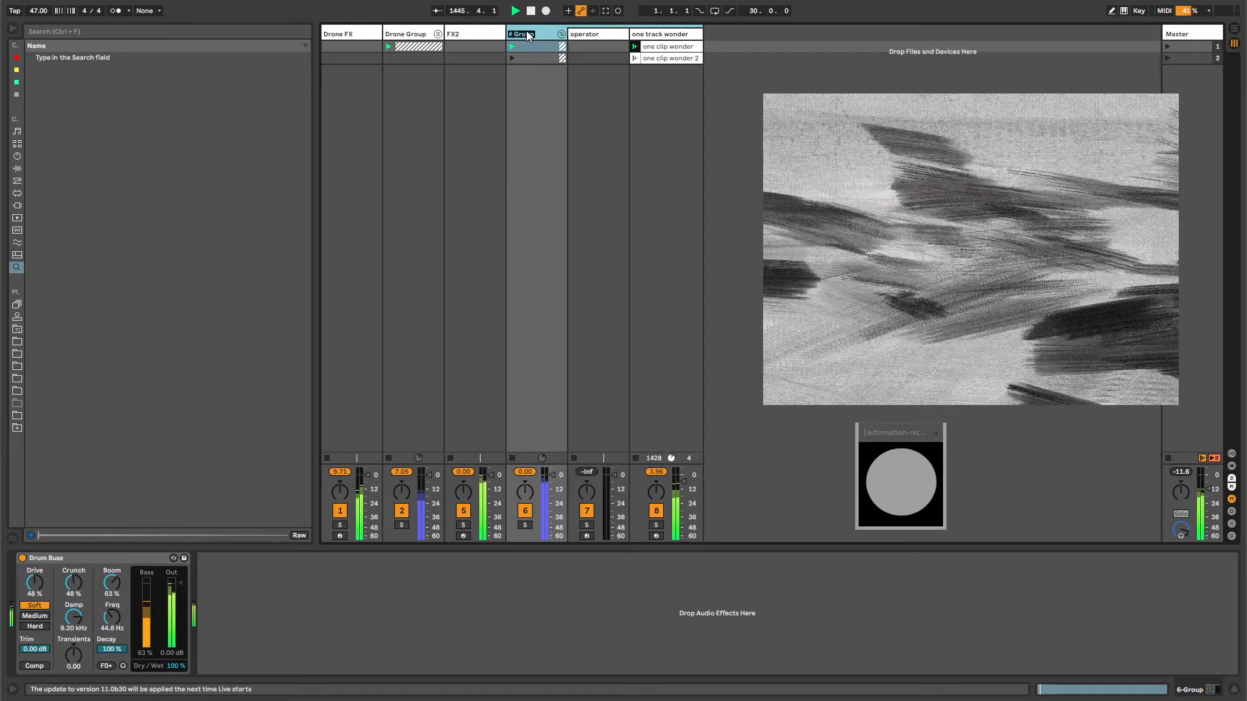
{"action": "type", "text": "MultiTone"}
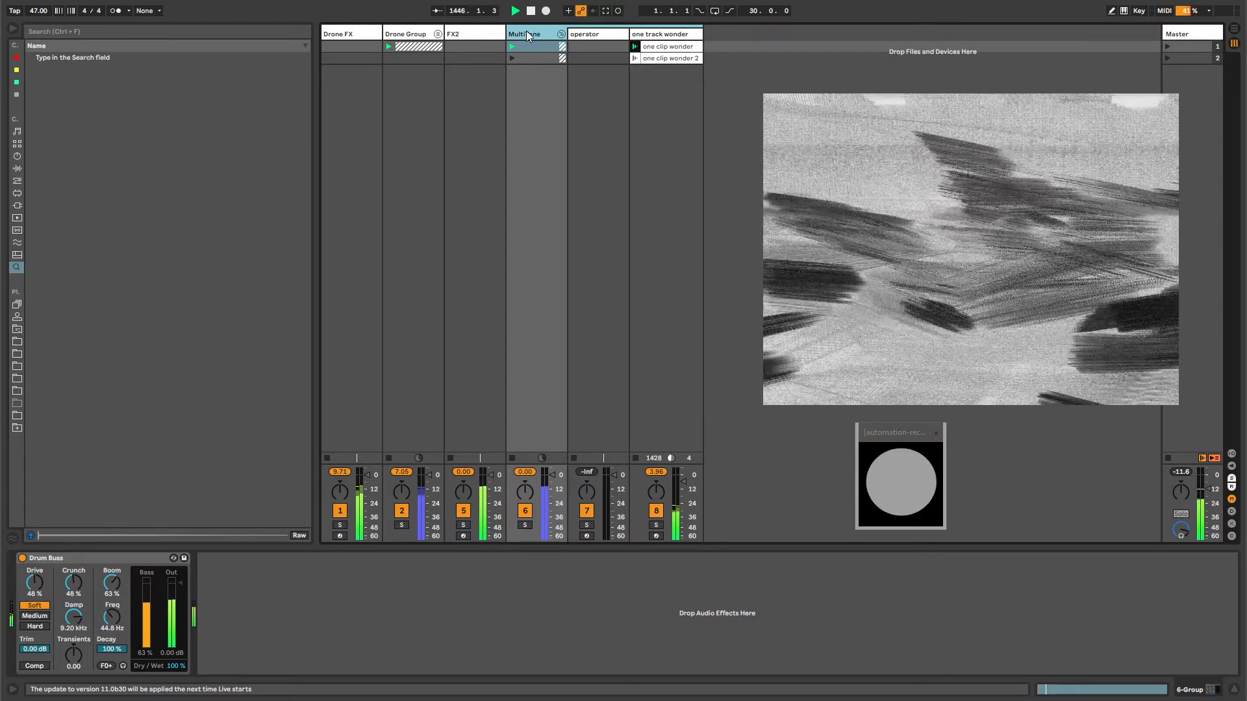
{"action": "type", "text": "Rack"}
{"action": "left_click", "coordinate": [478, 38]}
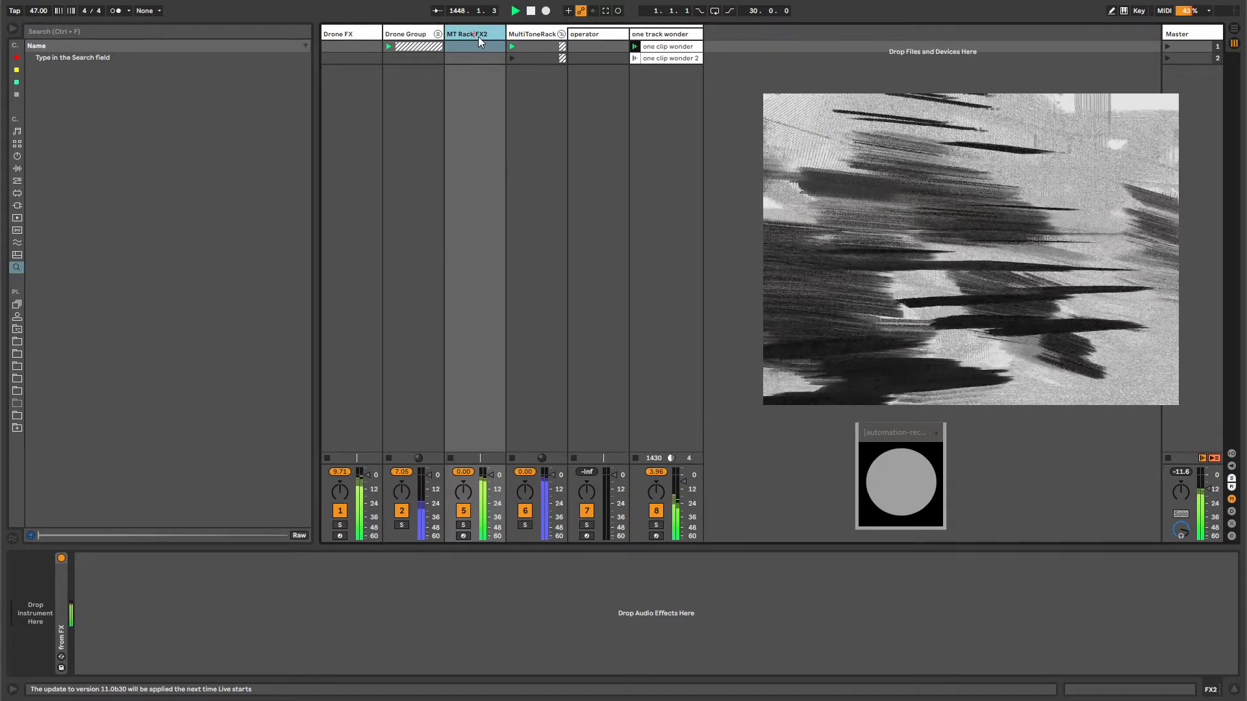
{"action": "key", "text": "Return"}
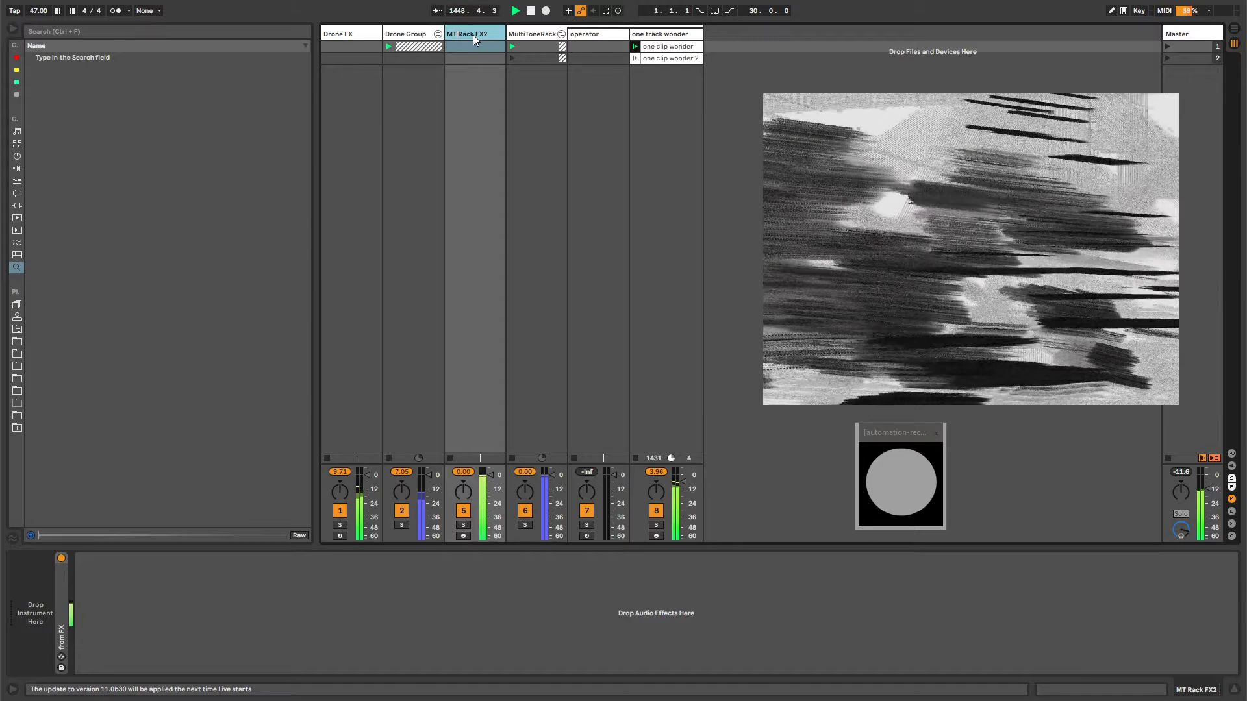
- Collapse the one rack wonder to its macros by hiding its chain list and chain devices
{"action": "left_click", "coordinate": [665, 36]}
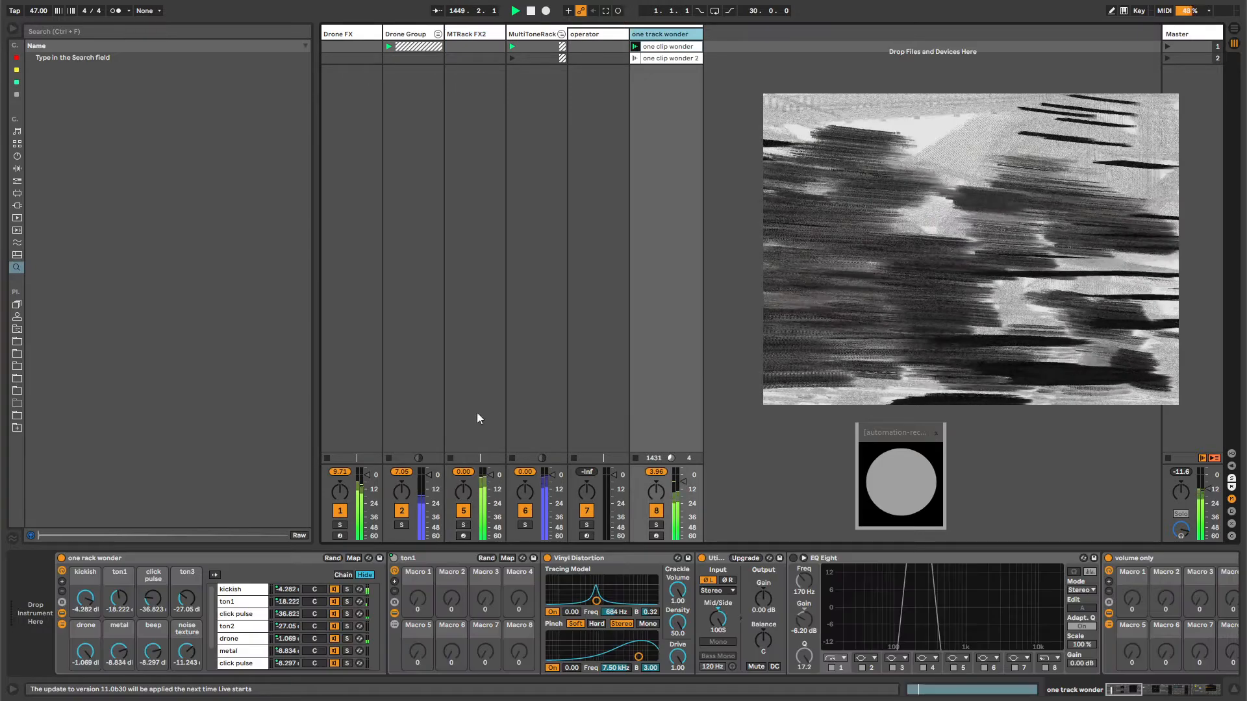
{"action": "left_click", "coordinate": [99, 558]}
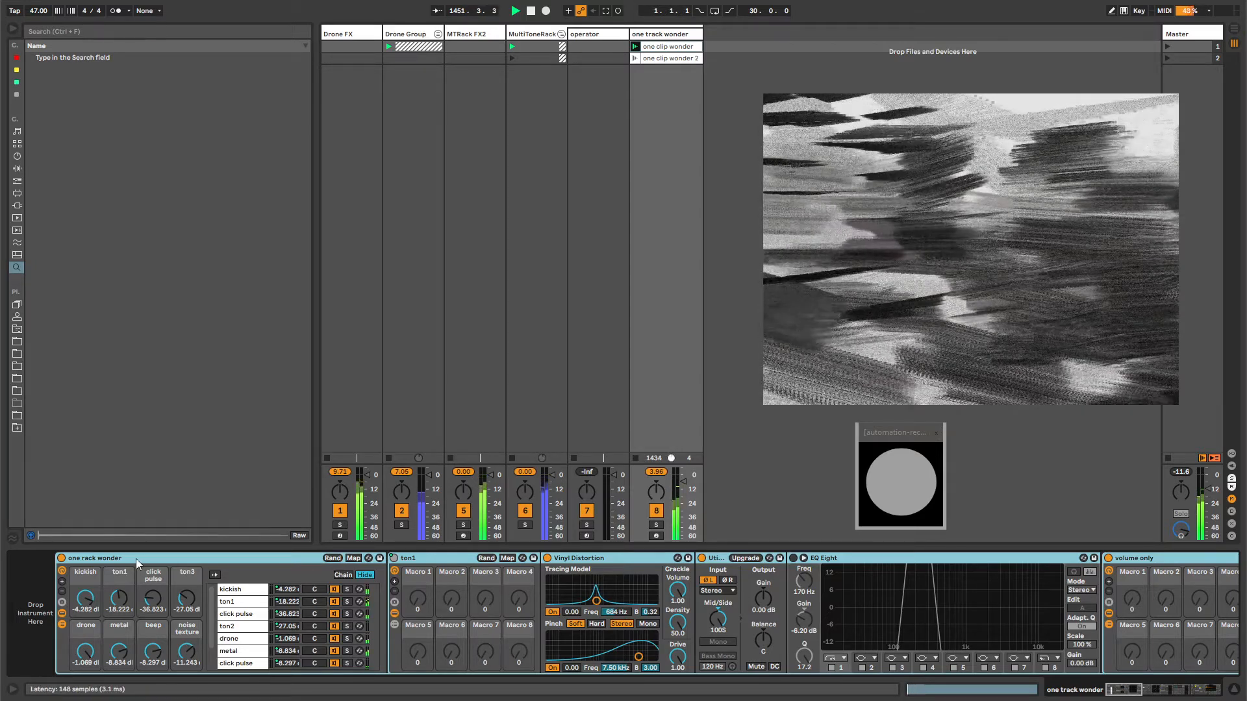
{"action": "left_click", "coordinate": [62, 613]}
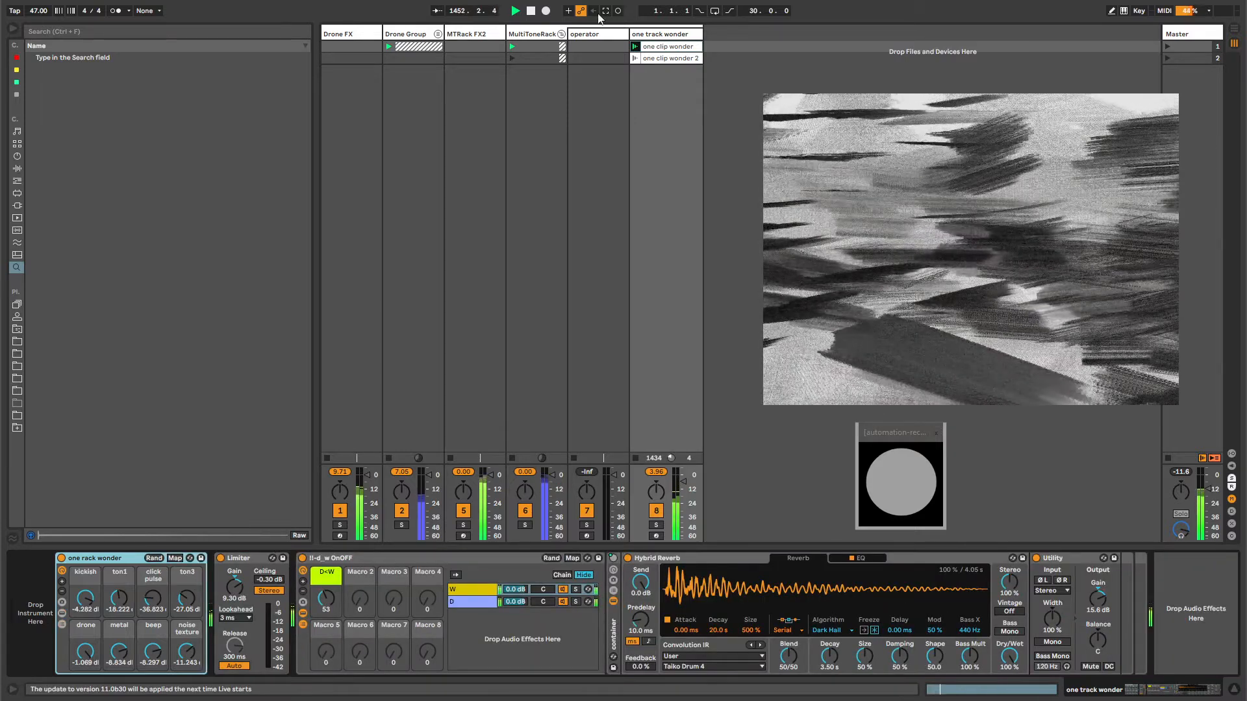
{"action": "left_click", "coordinate": [483, 35]}
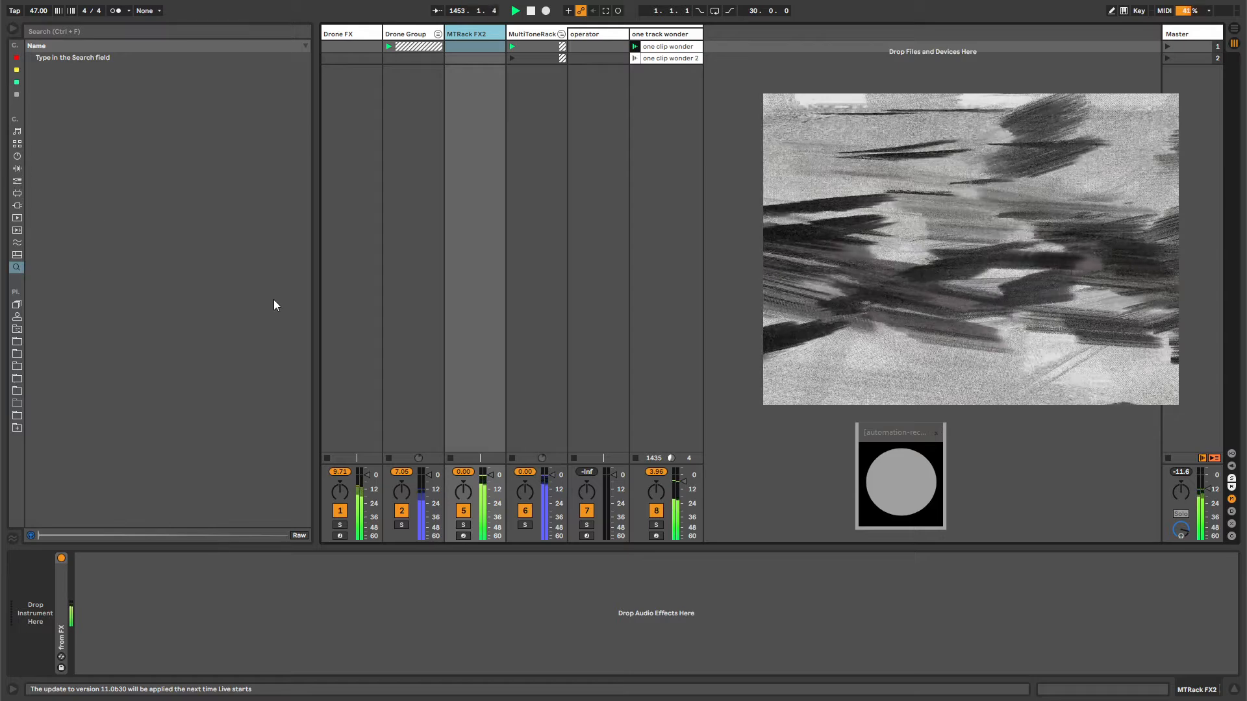
{"action": "left_click", "coordinate": [15, 182]}
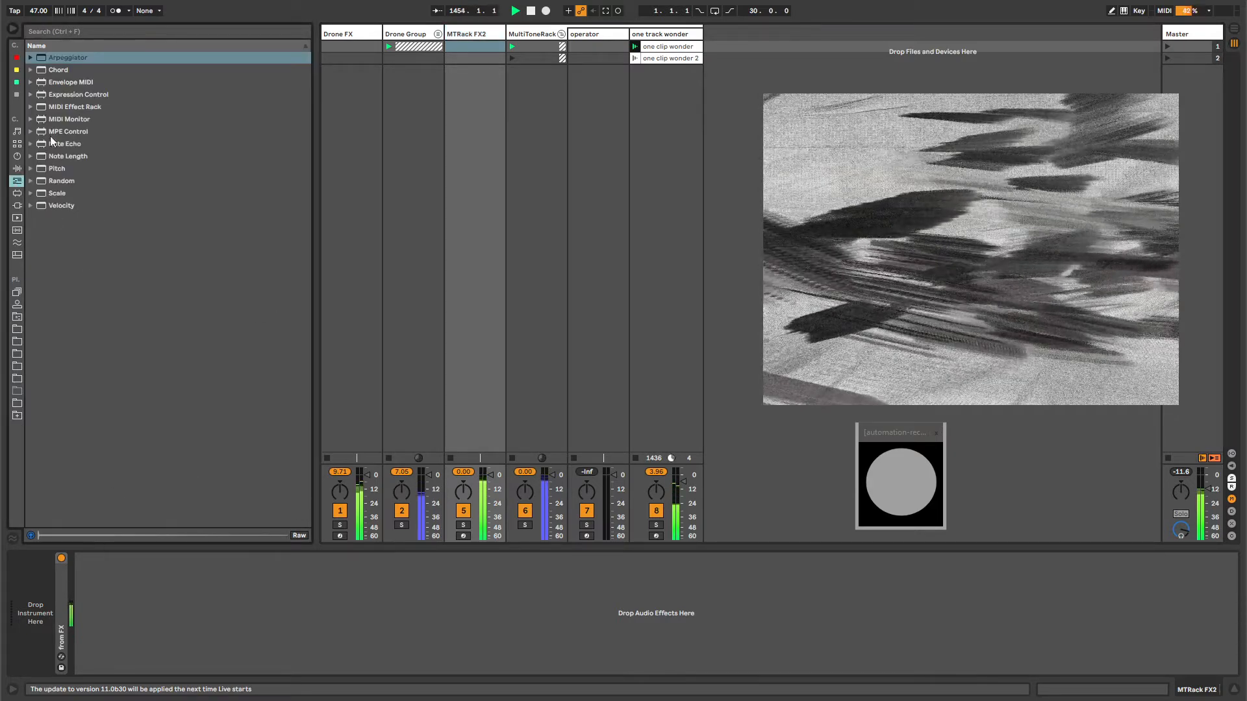
{"action": "left_click", "coordinate": [17, 171]}
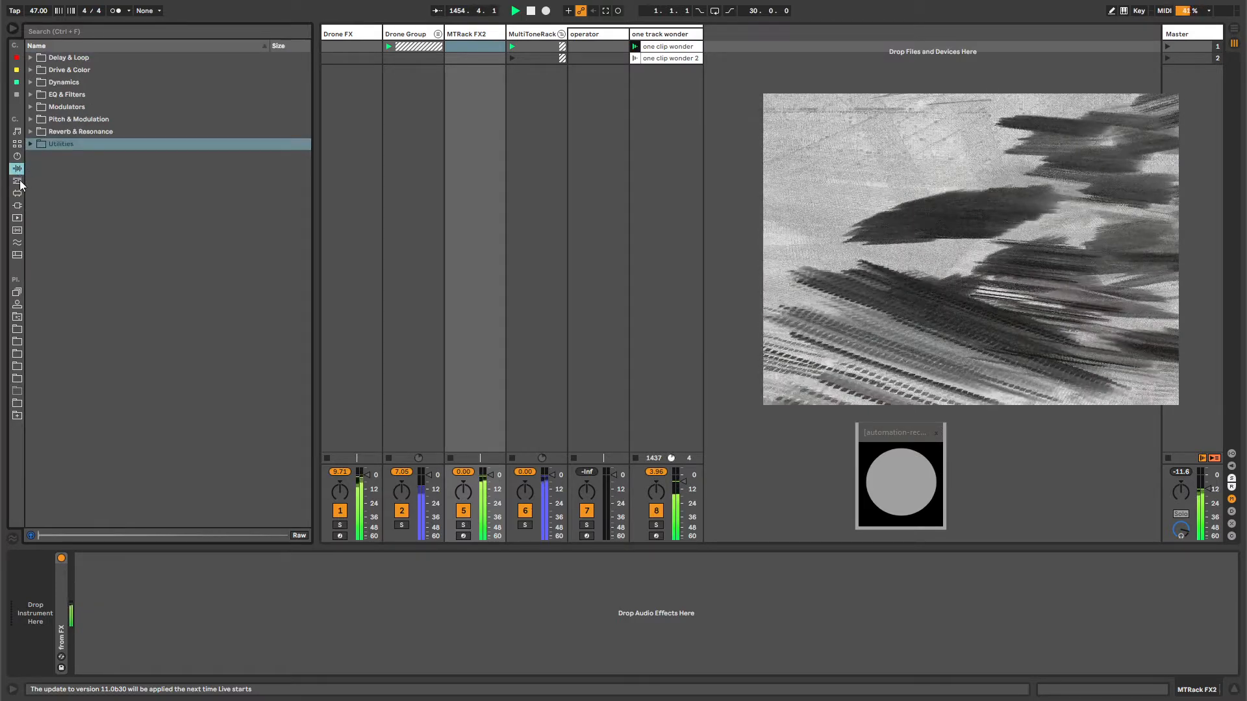
- On the one track wonder track, lower the rack's beep macro to -10.974 dB and its kickish macro to -6.958 dB
{"action": "left_click", "coordinate": [640, 35]}
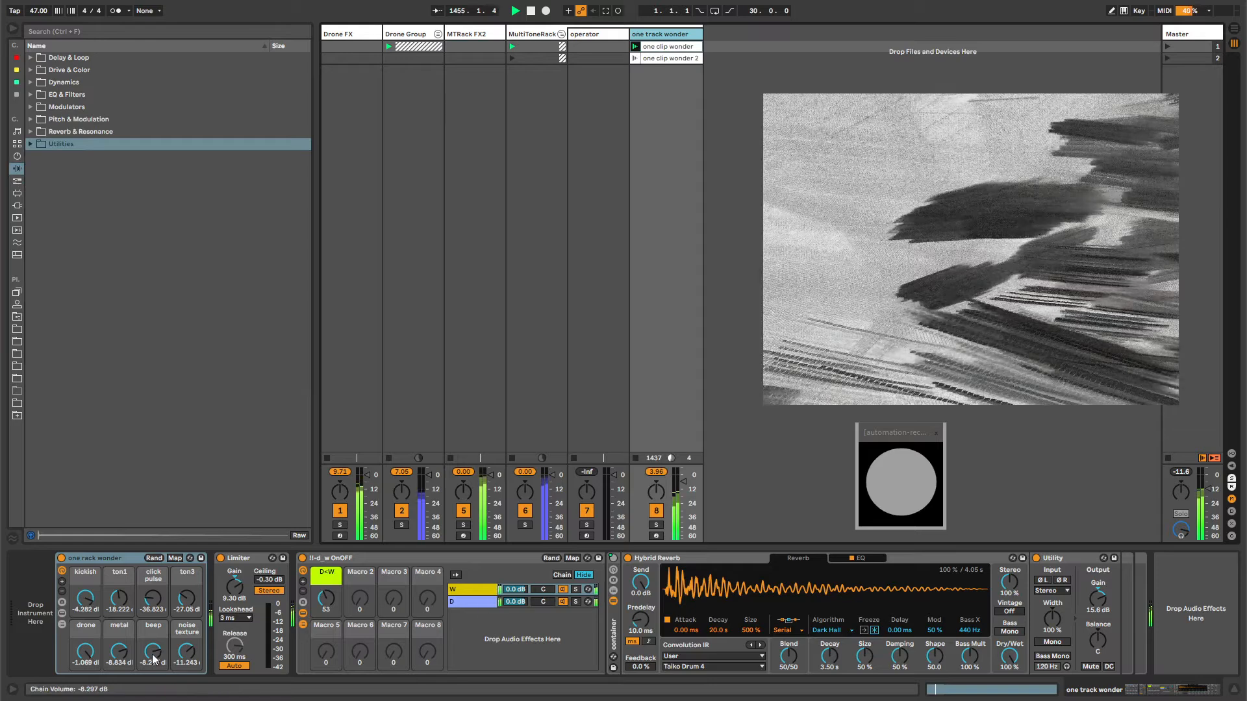
{"action": "left_click_drag", "start_coordinate": [153, 651], "coordinate": [153, 593]}
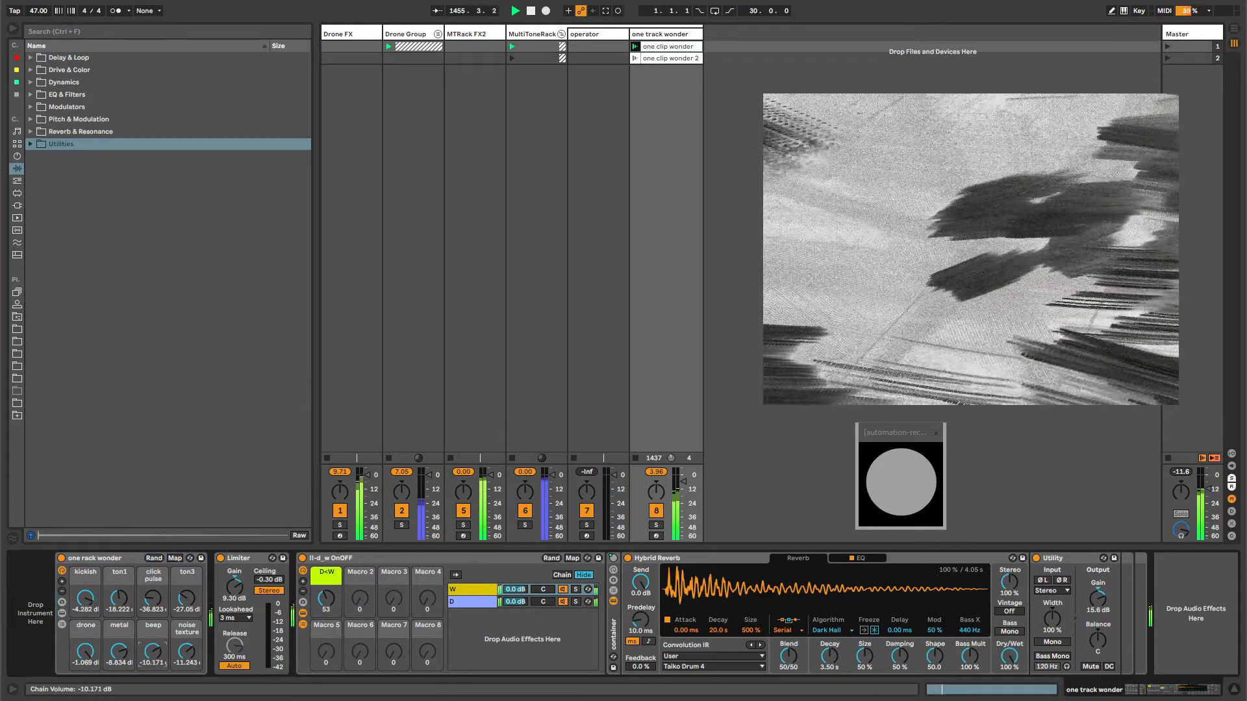
{"action": "left_click_drag", "start_coordinate": [153, 651], "coordinate": [153, 646]}
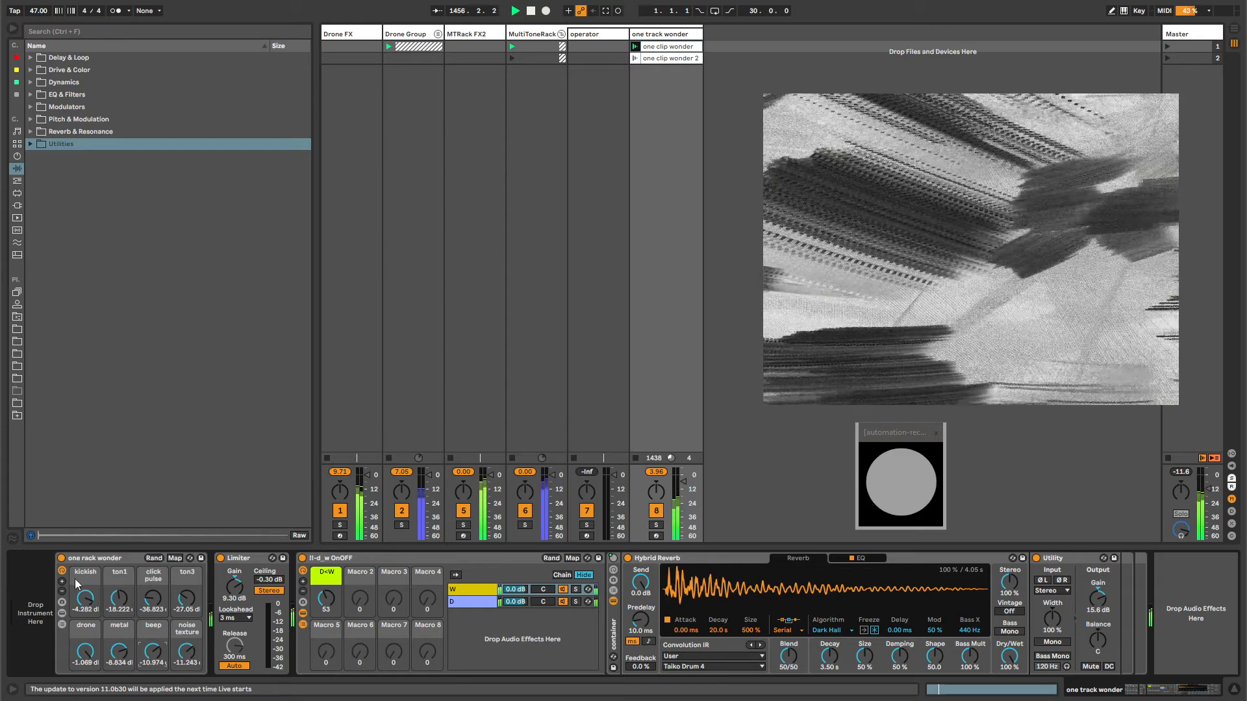
{"action": "left_click_drag", "start_coordinate": [76, 583], "coordinate": [76, 597]}
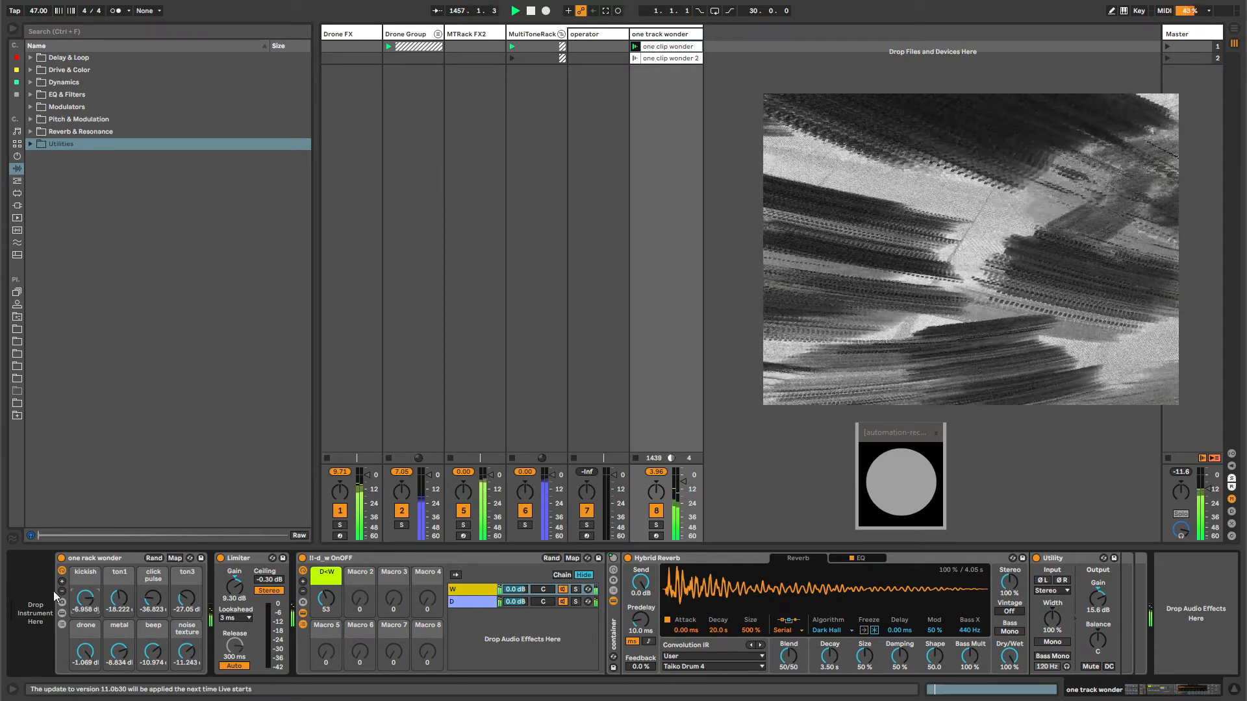
{"action": "left_click", "coordinate": [62, 613]}
{"action": "left_click", "coordinate": [63, 623]}
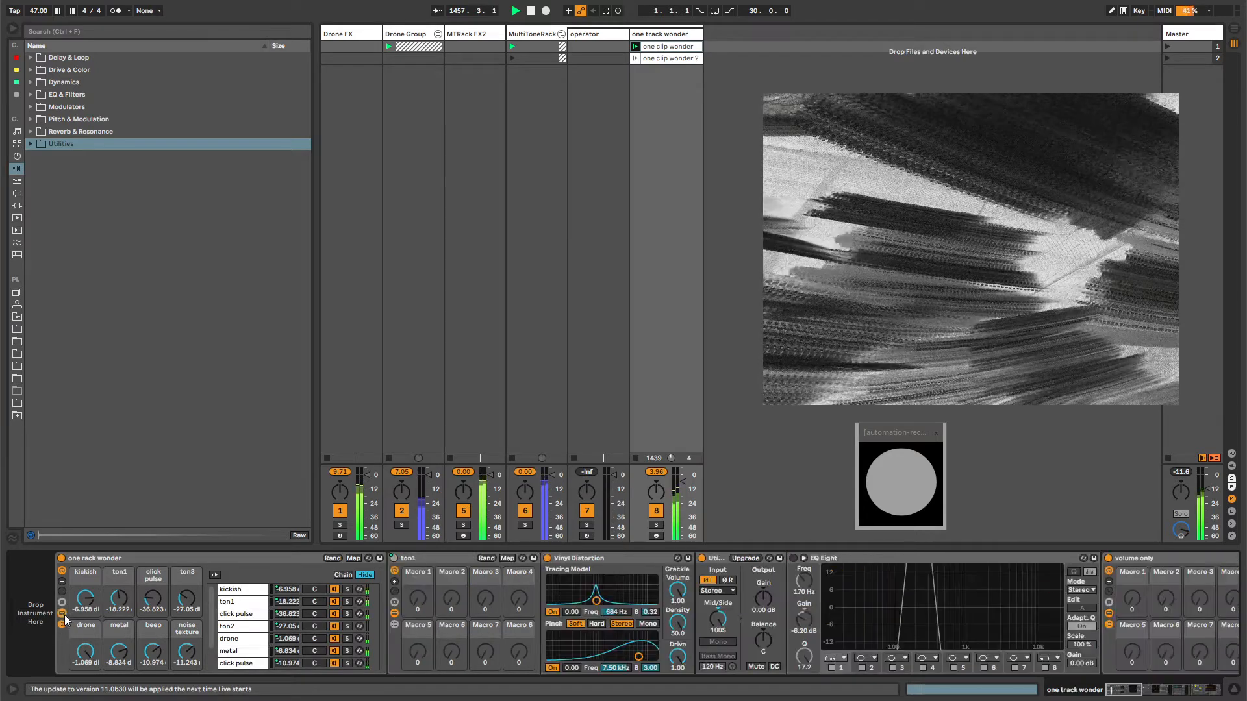
{"action": "left_click", "coordinate": [63, 613]}
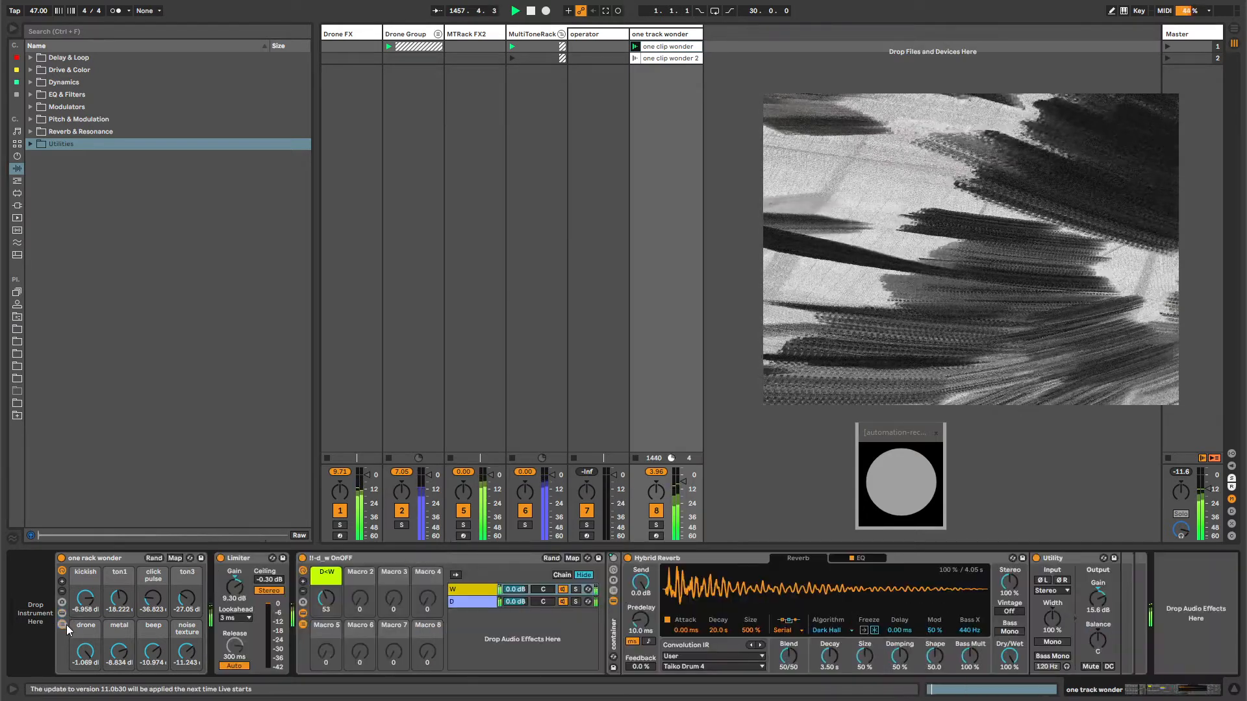
- Add a Grain Delay to the one track wonder track and place it between the one rack wonder and the Limiter
{"action": "key", "text": "ctrl+f"}
{"action": "type", "text": "grain delay"}
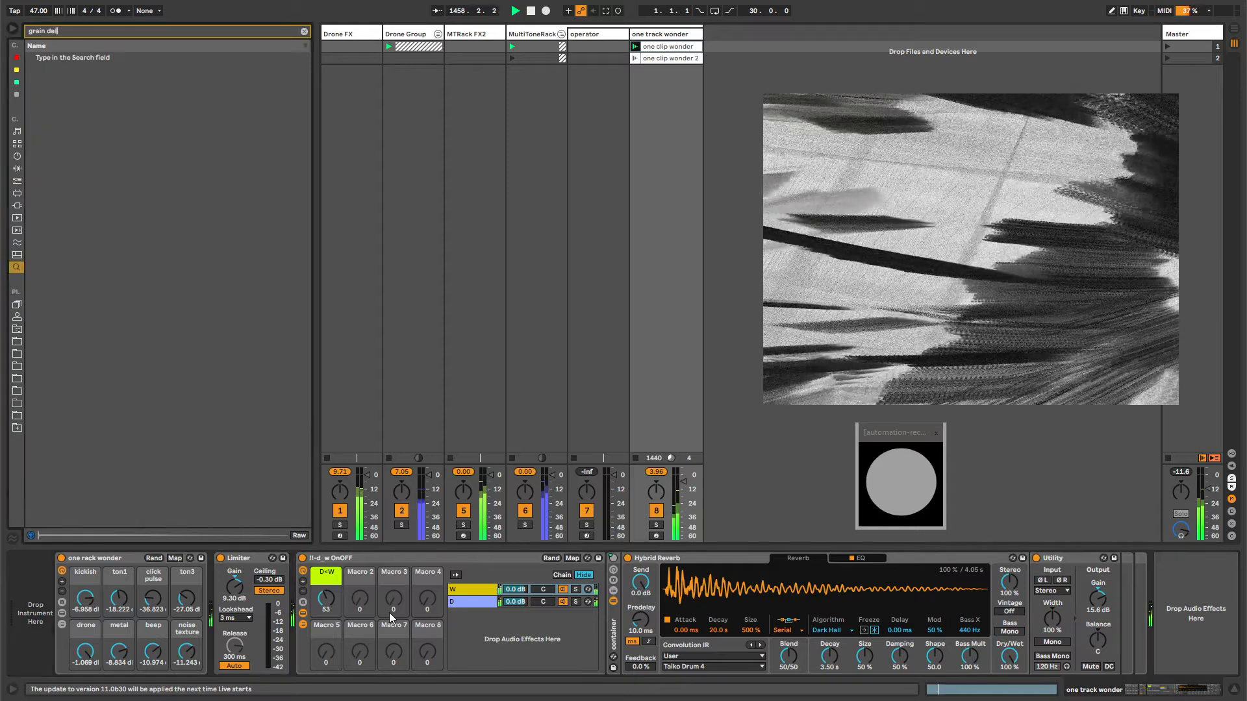
{"action": "key", "text": "Down"}
{"action": "key", "text": "Return"}
{"action": "key", "text": "Escape"}
{"action": "left_click_drag", "start_coordinate": [1021, 563], "coordinate": [52, 558]}
{"action": "left_click", "coordinate": [53, 558]}
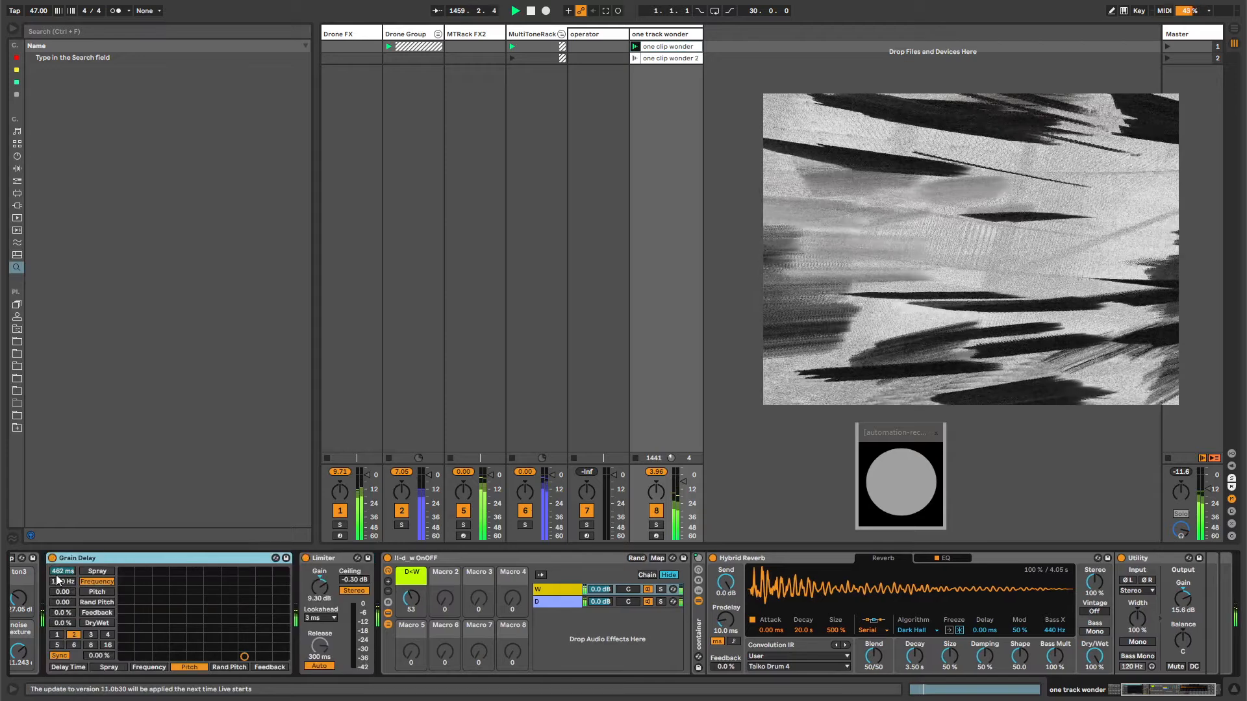
- Set the Grain Delay's pitch to -12 and its dry/wet to 100 %
{"action": "left_click", "coordinate": [62, 592]}
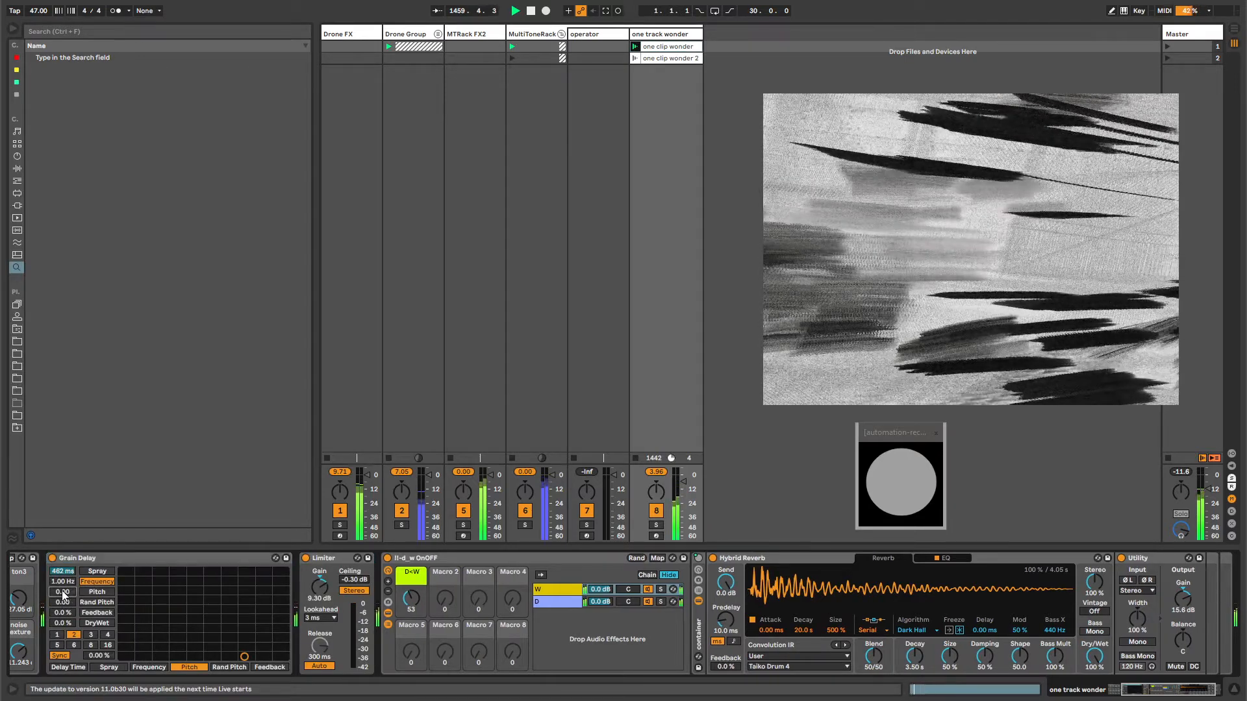
{"action": "type", "text": "-12"}
{"action": "key", "text": "Return"}
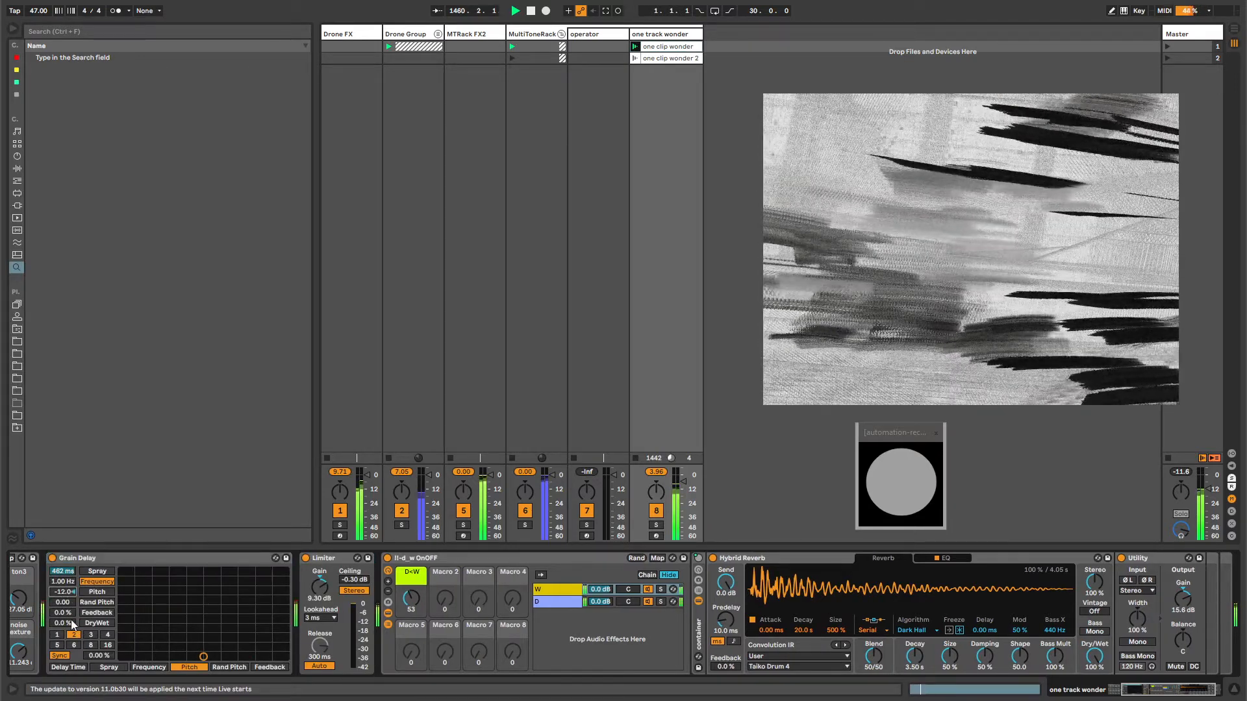
{"action": "left_click_drag", "start_coordinate": [67, 624], "coordinate": [68, 584]}
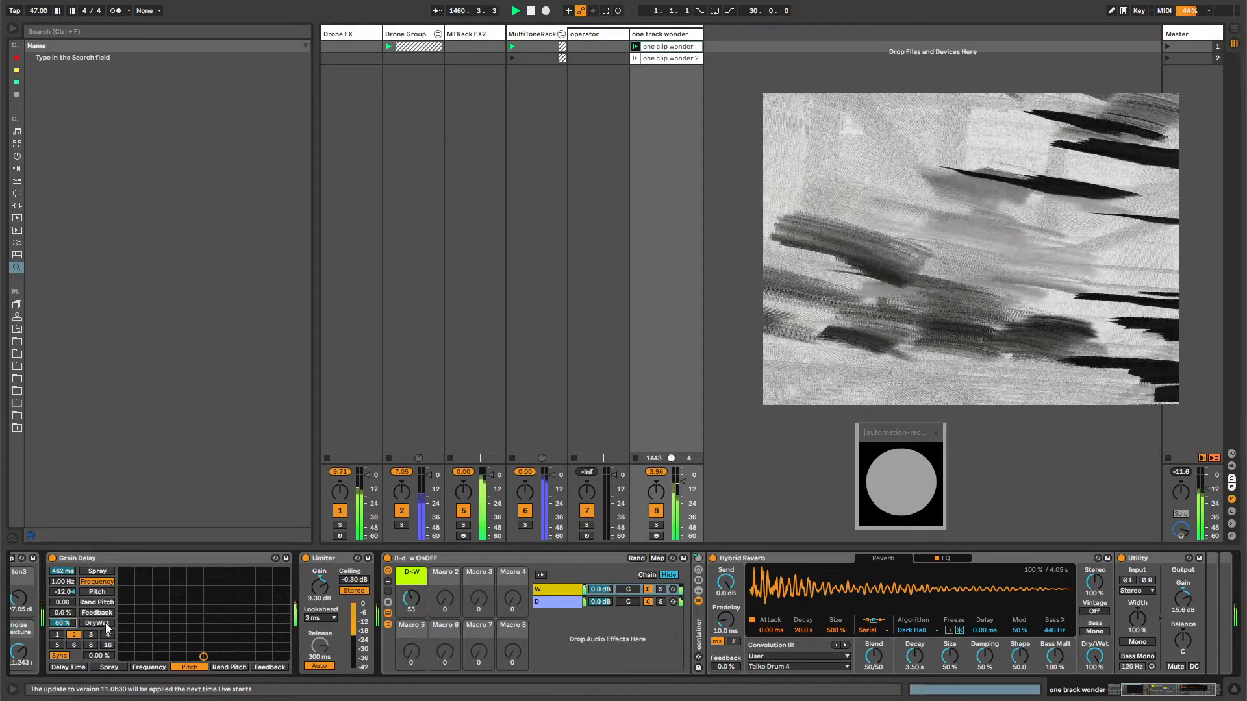
{"action": "left_click_drag", "start_coordinate": [1189, 696], "coordinate": [1149, 695]}
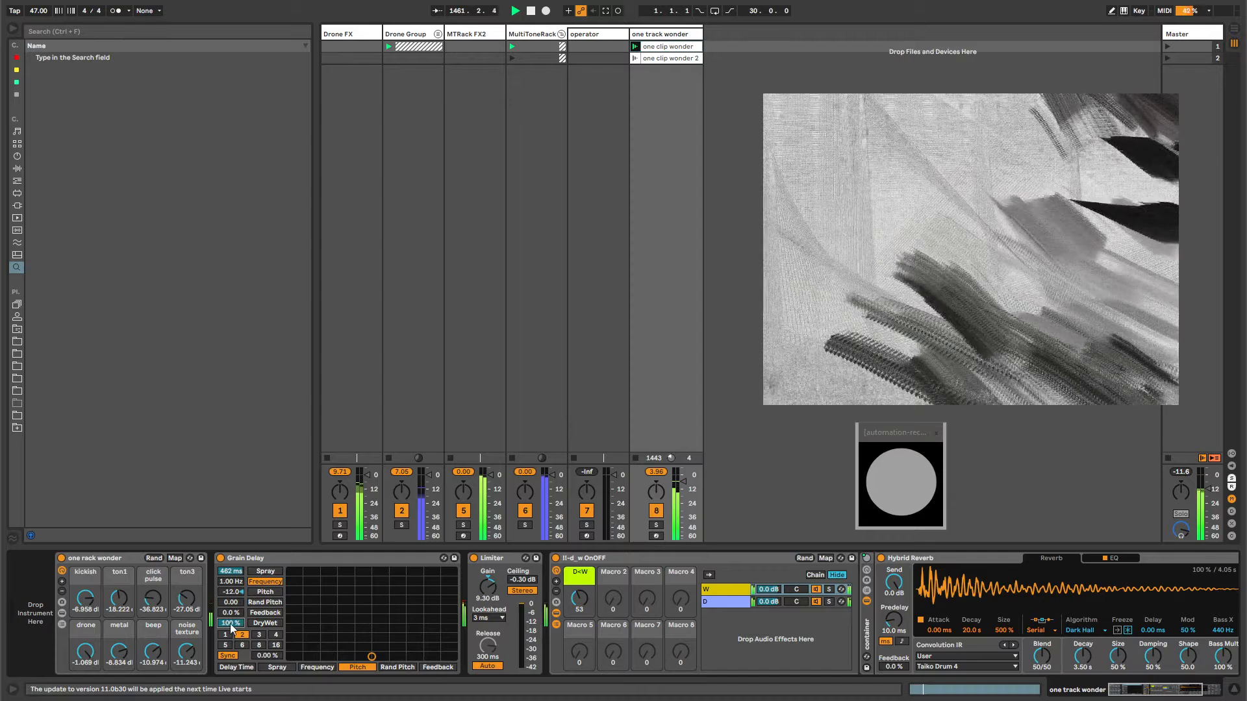
- Lower the beep macro to -inf dB, metal to -27.05 dB and the Grain Delay's dry/wet to 55 %, and switch off the Limiter
{"action": "left_click_drag", "start_coordinate": [153, 648], "coordinate": [155, 648]}
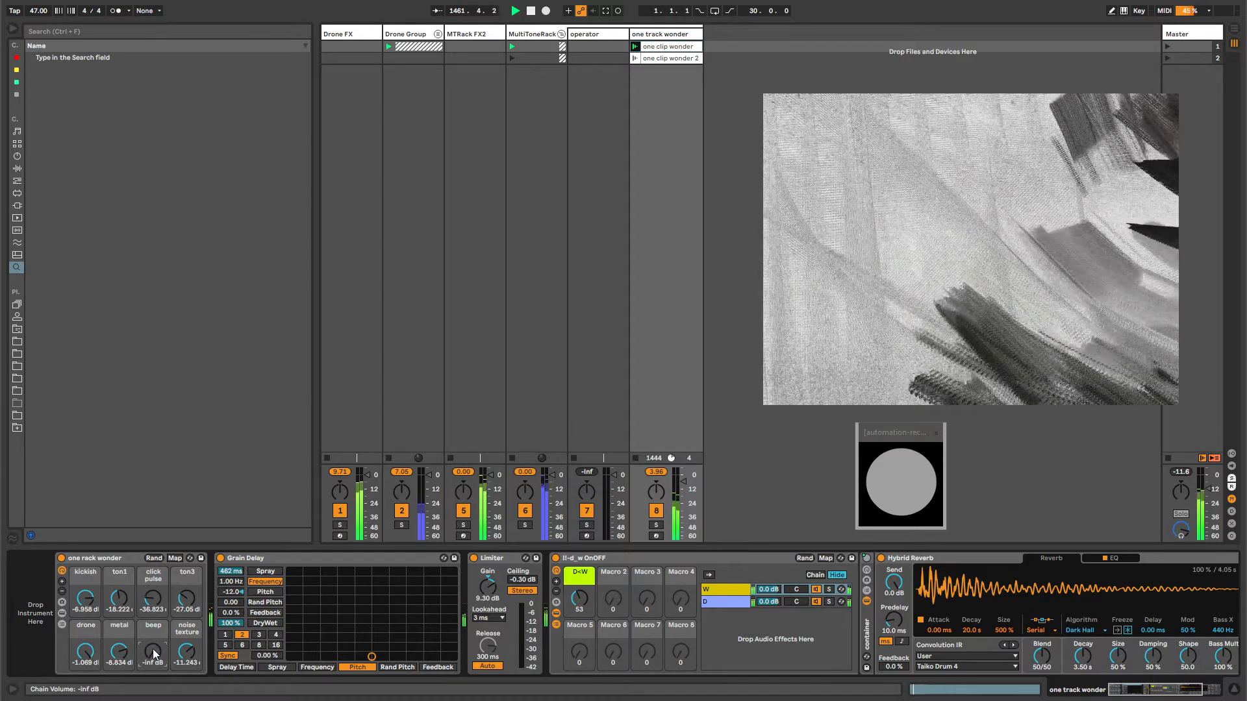
{"action": "mouse_move", "coordinate": [119, 652]}
{"action": "left_mouse_down"}
{"action": "mouse_move", "coordinate": [119, 669]}
{"action": "mouse_move", "coordinate": [119, 650]}
{"action": "left_mouse_up"}
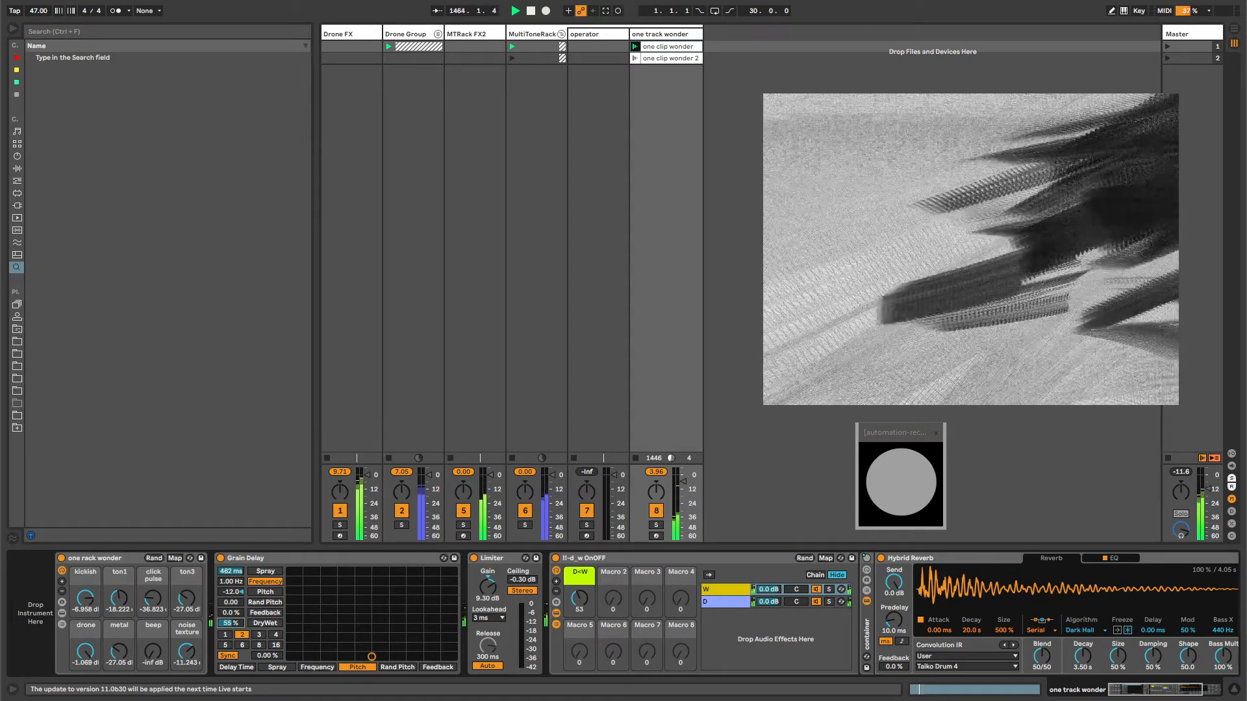
{"action": "double_click", "coordinate": [238, 560]}
{"action": "left_click", "coordinate": [258, 559]}
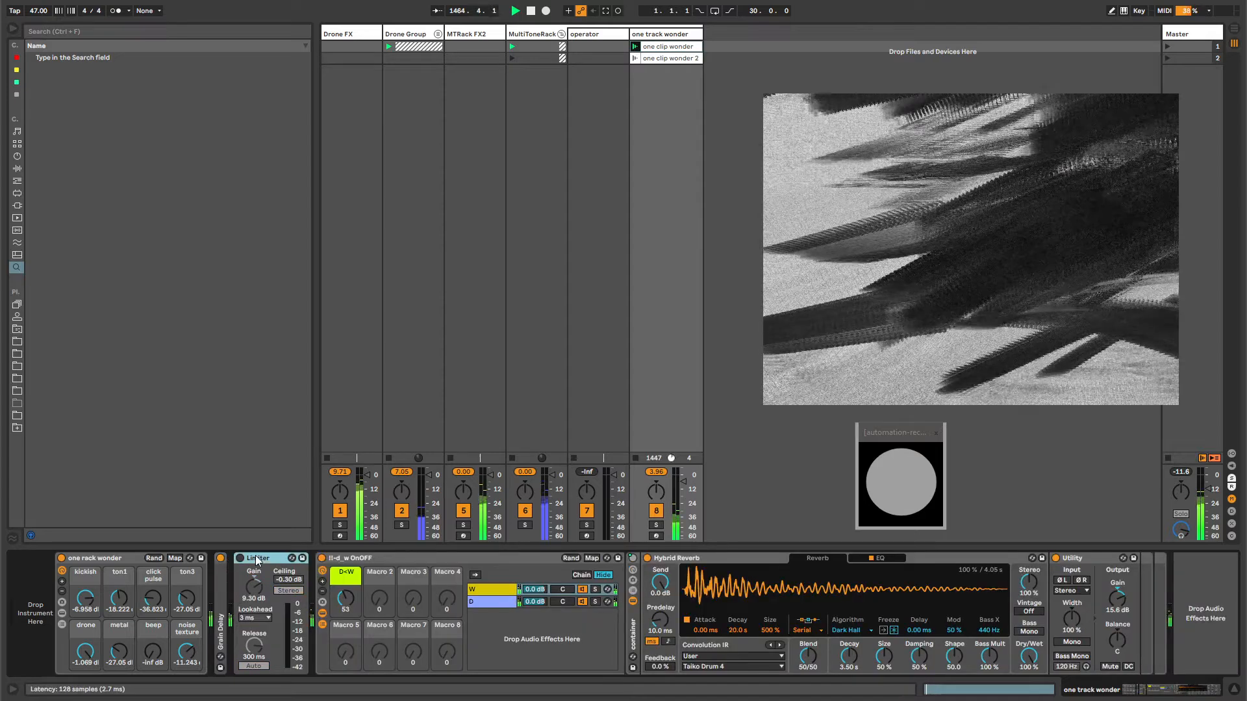
- Insert a new MIDI track after one track wonder and load an Operator instrument on it
{"action": "left_click", "coordinate": [724, 34]}
{"action": "key", "text": "ctrl+shift+t"}
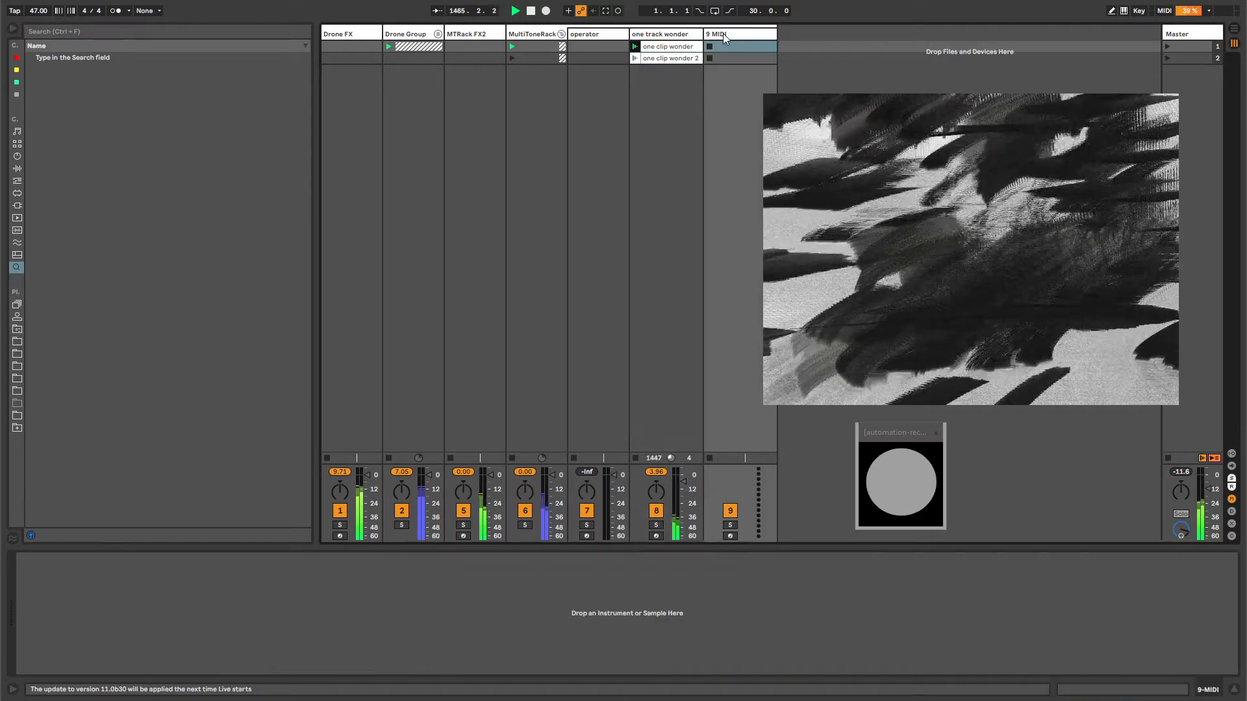
{"action": "type", "text": "operator"}
{"action": "key", "text": "Down"}
{"action": "key", "text": "Return"}
{"action": "key", "text": "Escape"}
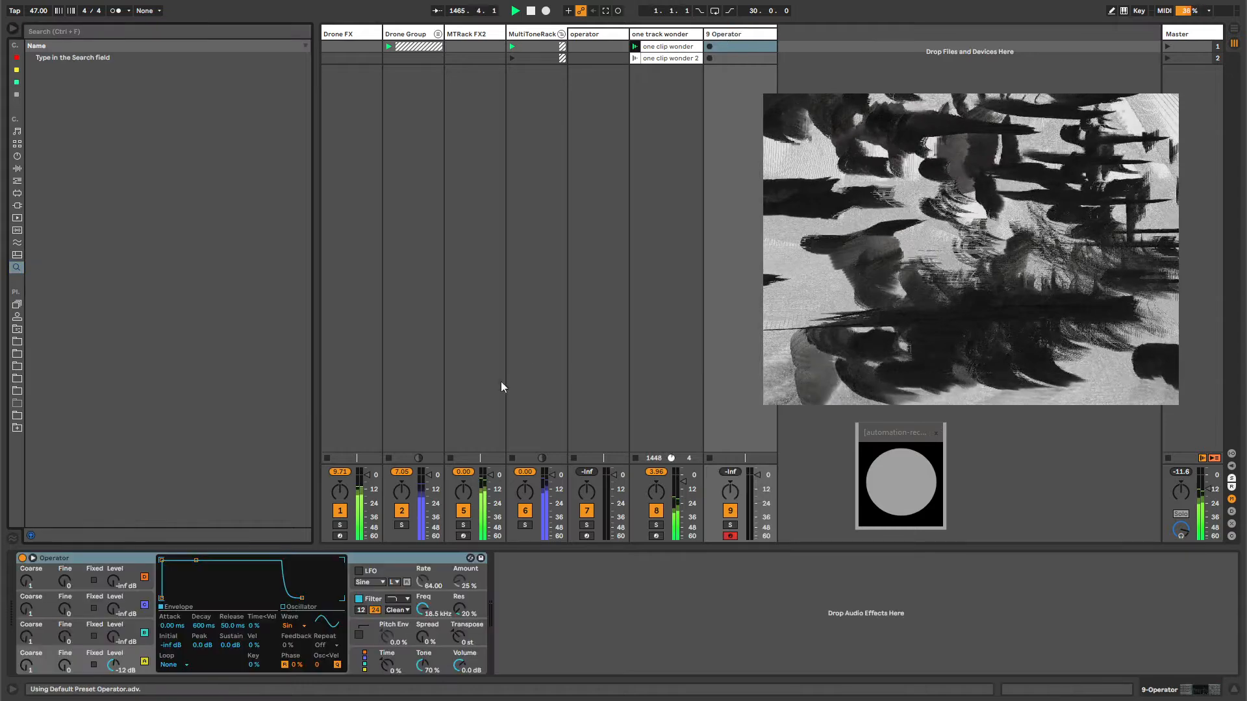
- Unfold the Grain Delay on one track wonder with its dry/wet at 54 %, and check the MultiToneRack group's device
{"action": "left_click", "coordinate": [645, 36]}
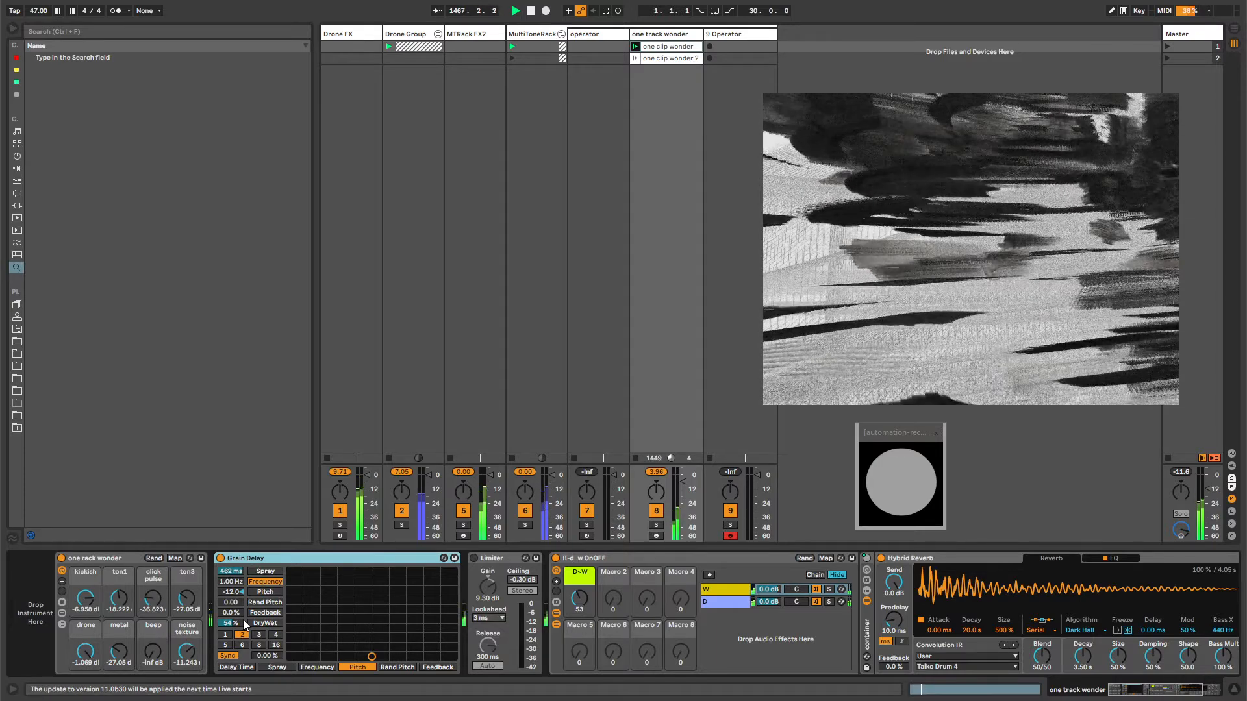
{"action": "left_click", "coordinate": [539, 40]}
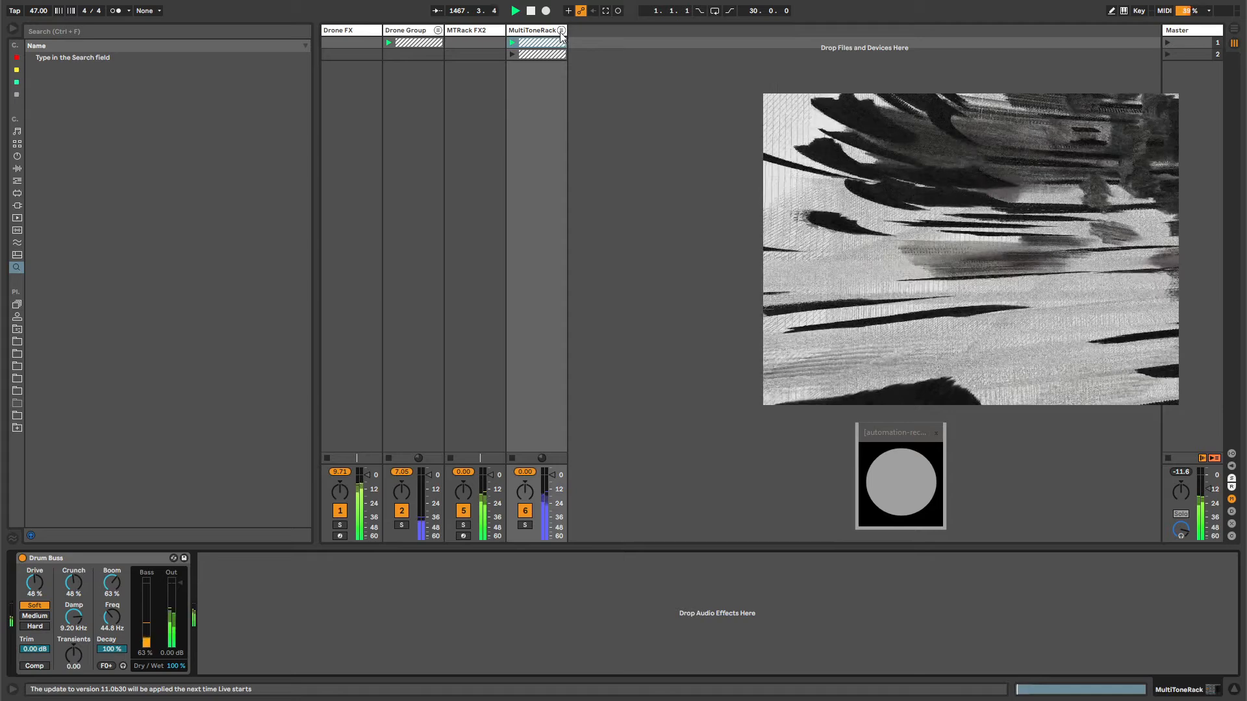
{"action": "left_click", "coordinate": [658, 34]}
- Create an empty MIDI clip in the new Operator track's first slot, launch it and show its note editor
{"action": "left_click", "coordinate": [728, 34]}
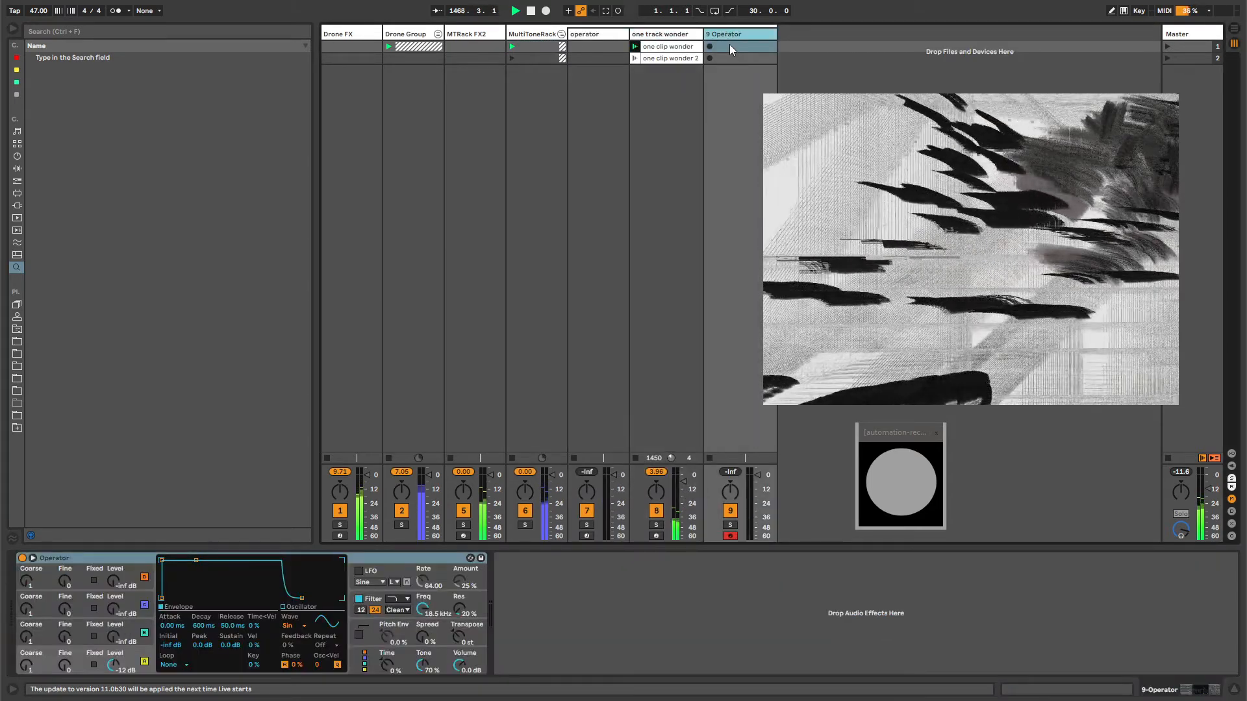
{"action": "double_click", "coordinate": [730, 45]}
{"action": "left_click", "coordinate": [709, 47]}
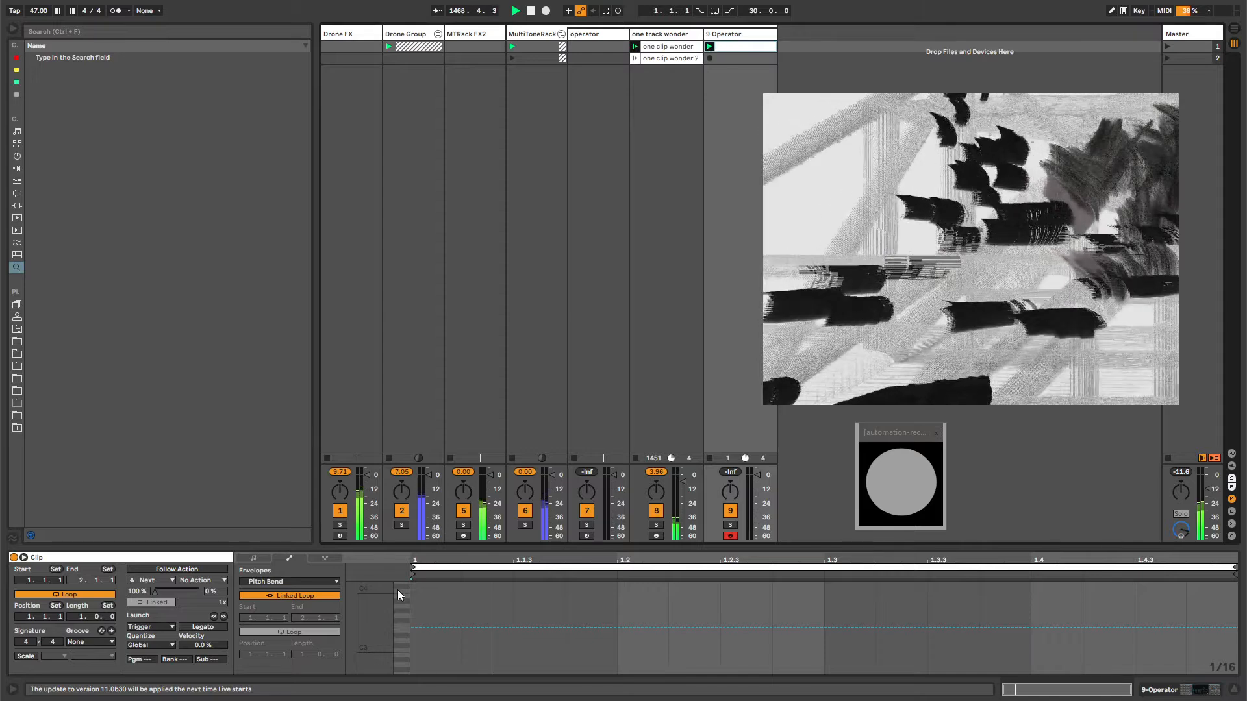
{"action": "left_click", "coordinate": [262, 557]}
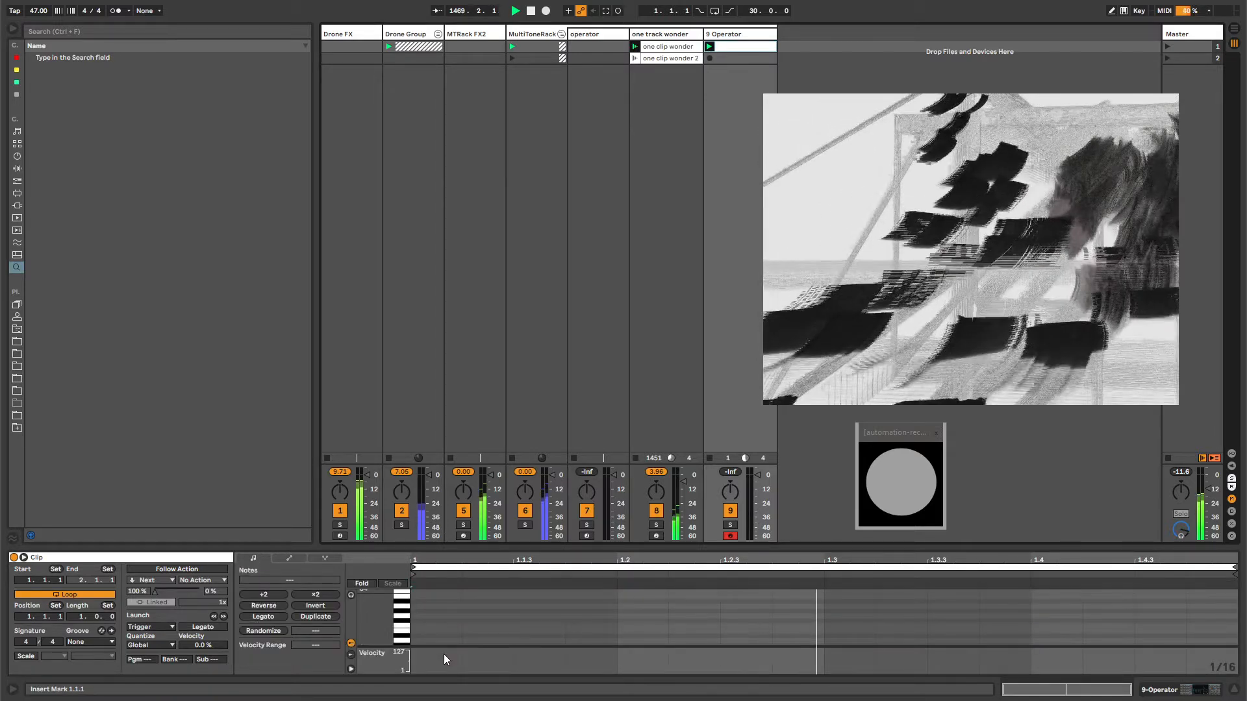
- Add four sixteenth-length C3 notes to the clip, one on each beat of the bar
{"action": "double_click", "coordinate": [432, 639]}
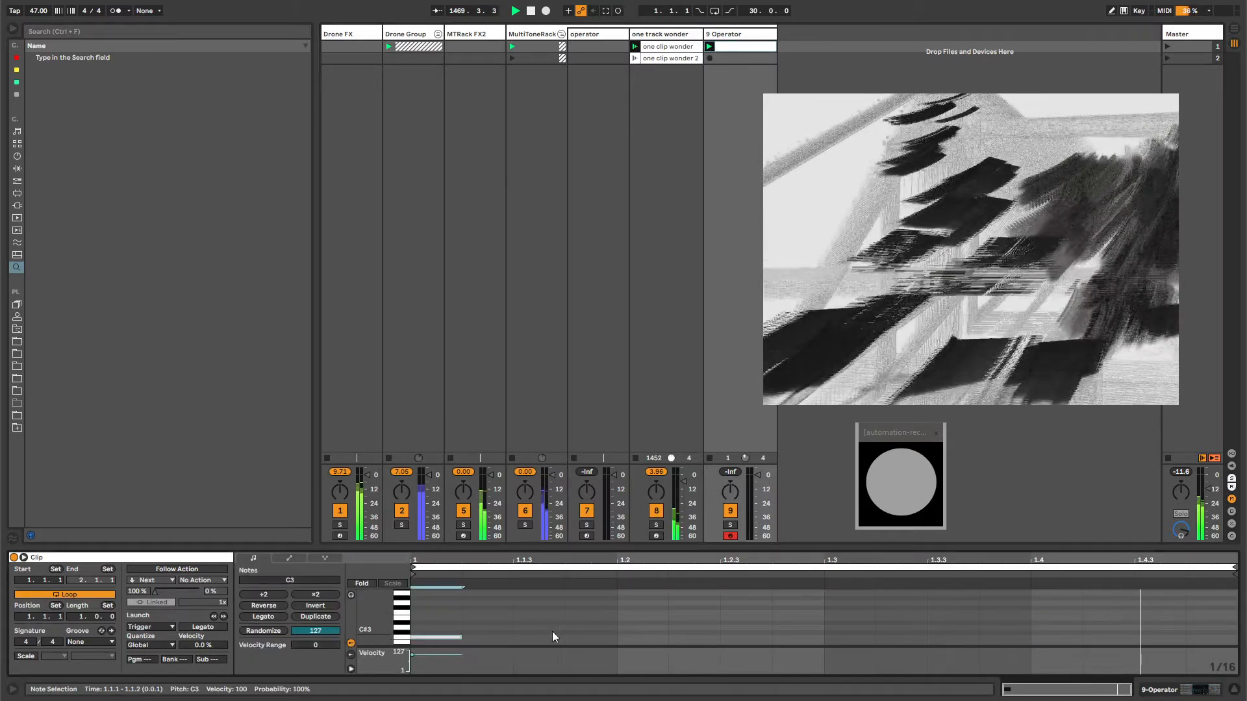
{"action": "double_click", "coordinate": [639, 636]}
{"action": "double_click", "coordinate": [843, 636]}
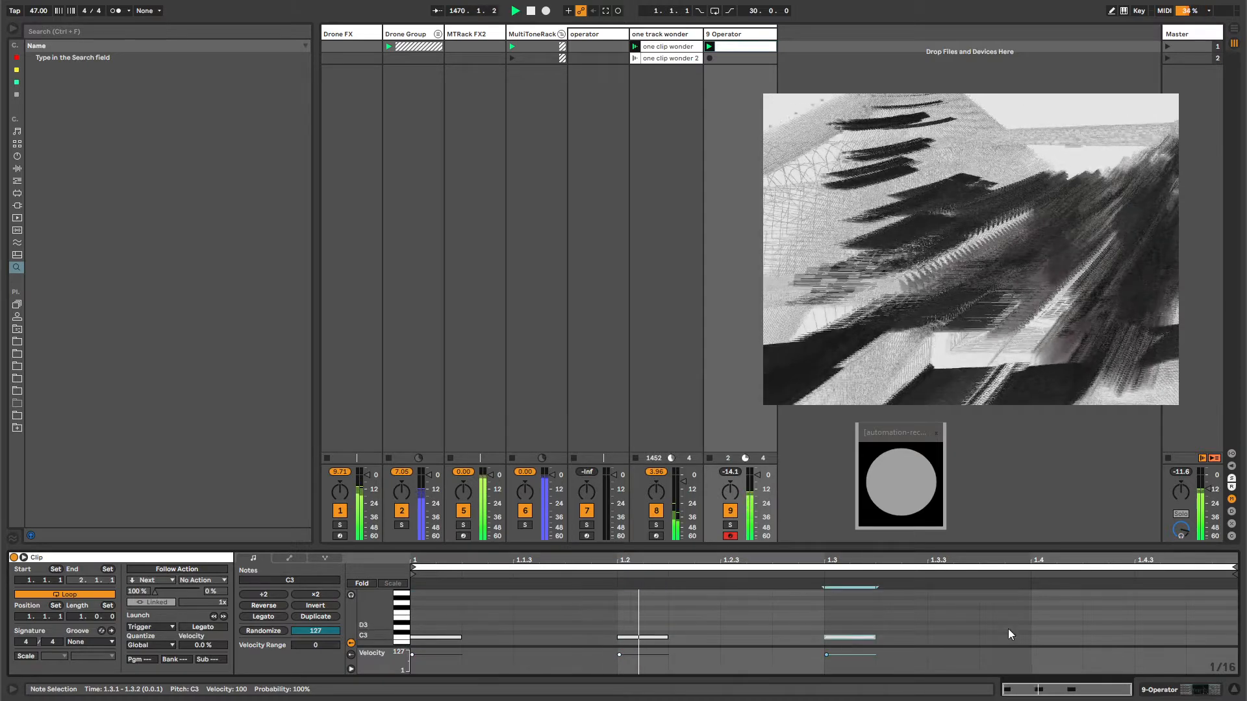
{"action": "double_click", "coordinate": [1045, 636]}
- Transpose all the clip's notes up one semitone and down two octaves to C#1
{"action": "key", "text": "ctrl+a"}
{"action": "key", "text": "Up"}
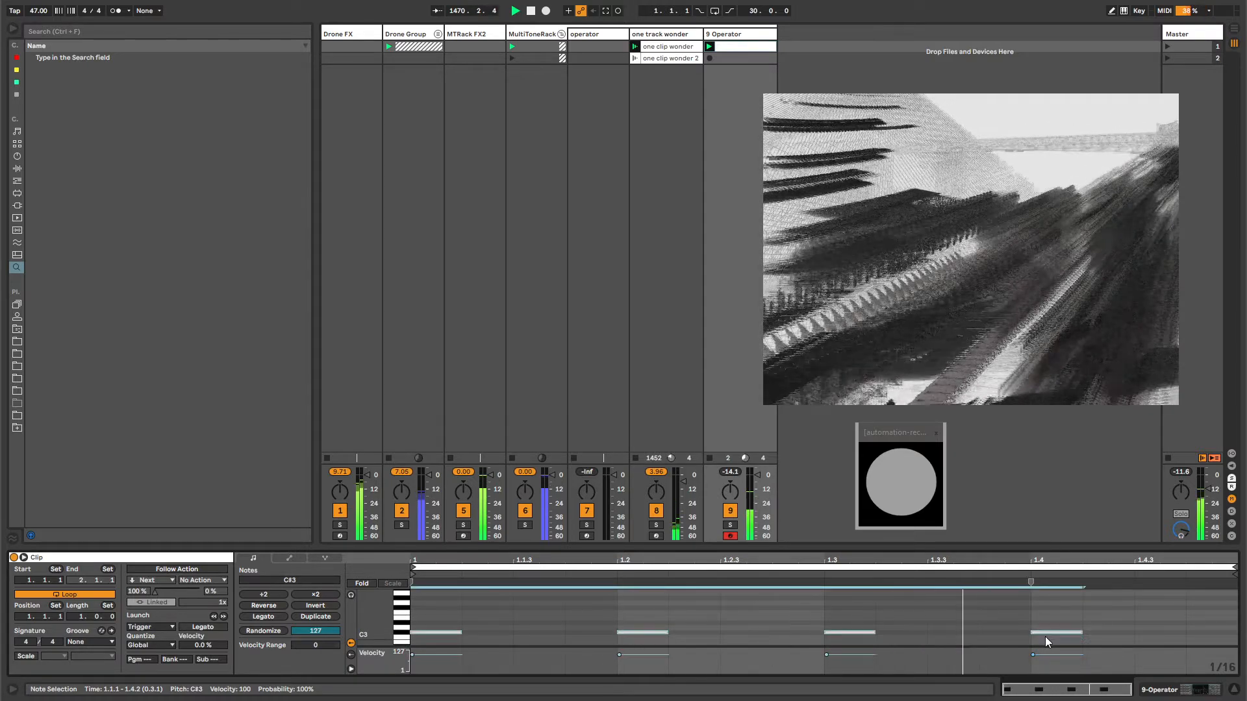
{"action": "key", "text": "shift+Down"}
{"action": "key", "text": "shift+Down"}
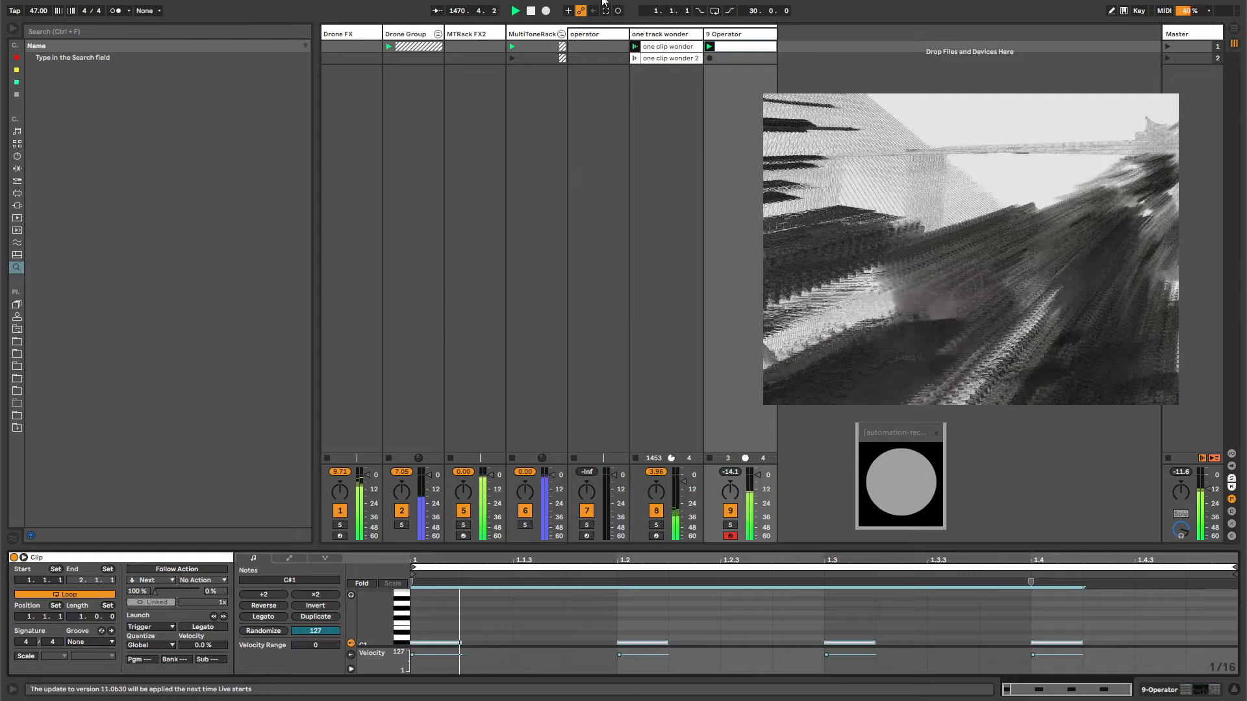
- Reshape the new Operator's oscillator envelope to a decay of about 276 ms and a sustain of -10 dB
{"action": "key", "text": "shift+Tab"}
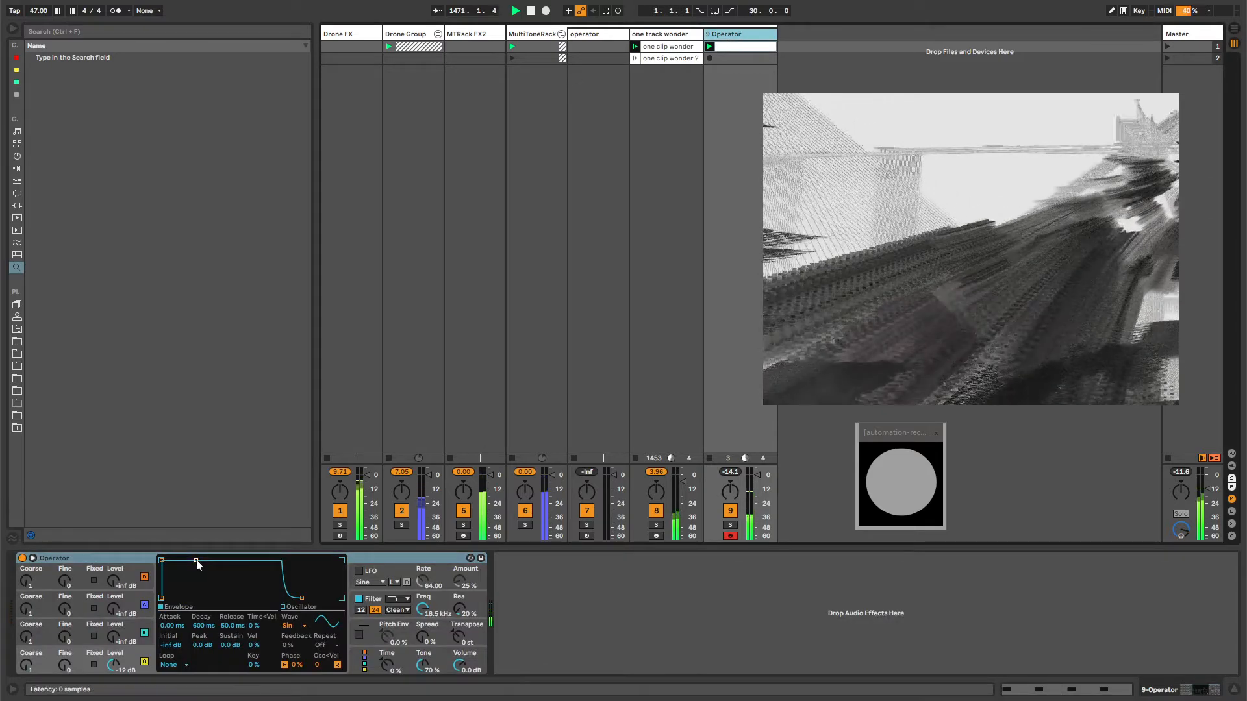
{"action": "left_click_drag", "start_coordinate": [195, 560], "coordinate": [192, 570]}
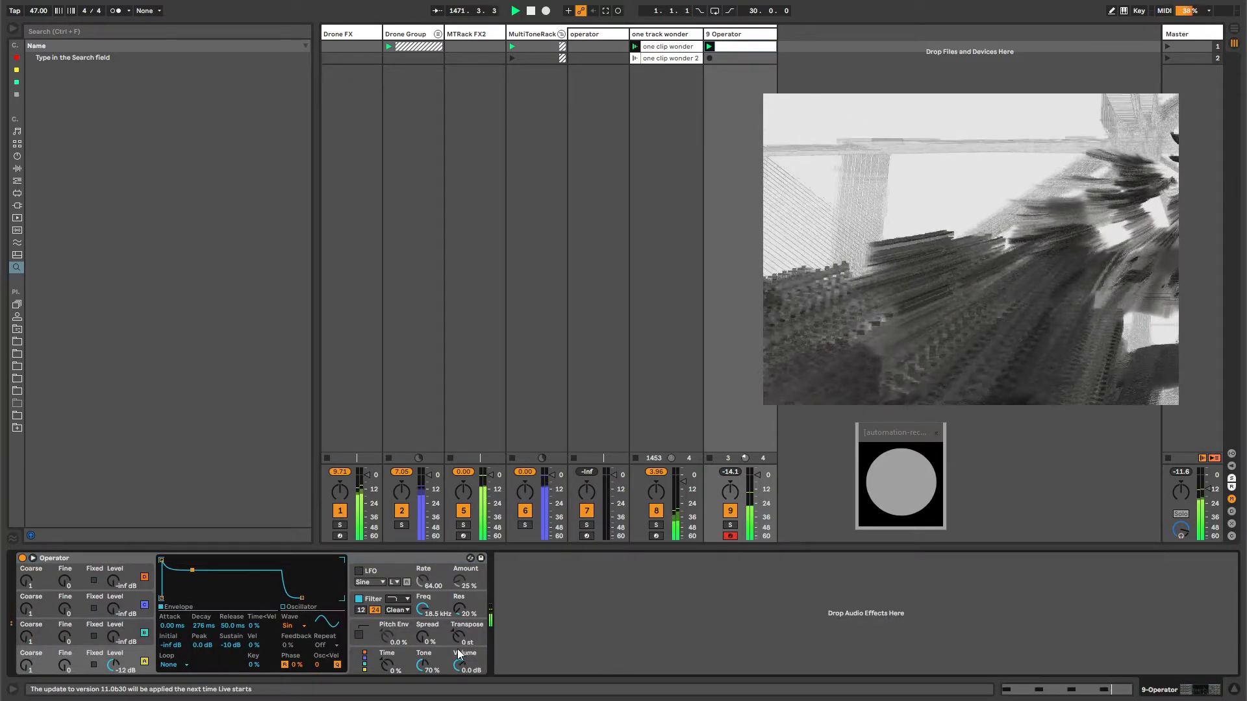
- Copy the d_w OnOFF effect rack from one track wonder onto the new Operator track and hide its chain devices
{"action": "left_click", "coordinate": [670, 244]}
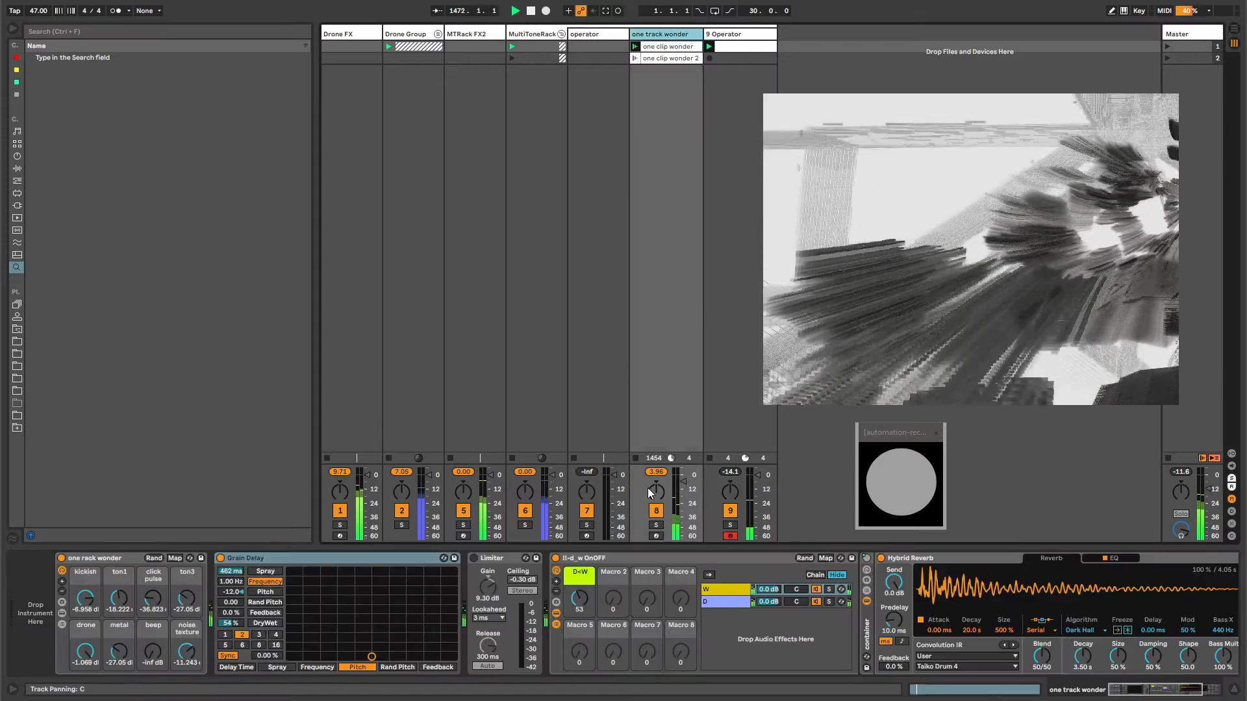
{"action": "left_click", "coordinate": [579, 559]}
{"action": "key", "text": "ctrl+c"}
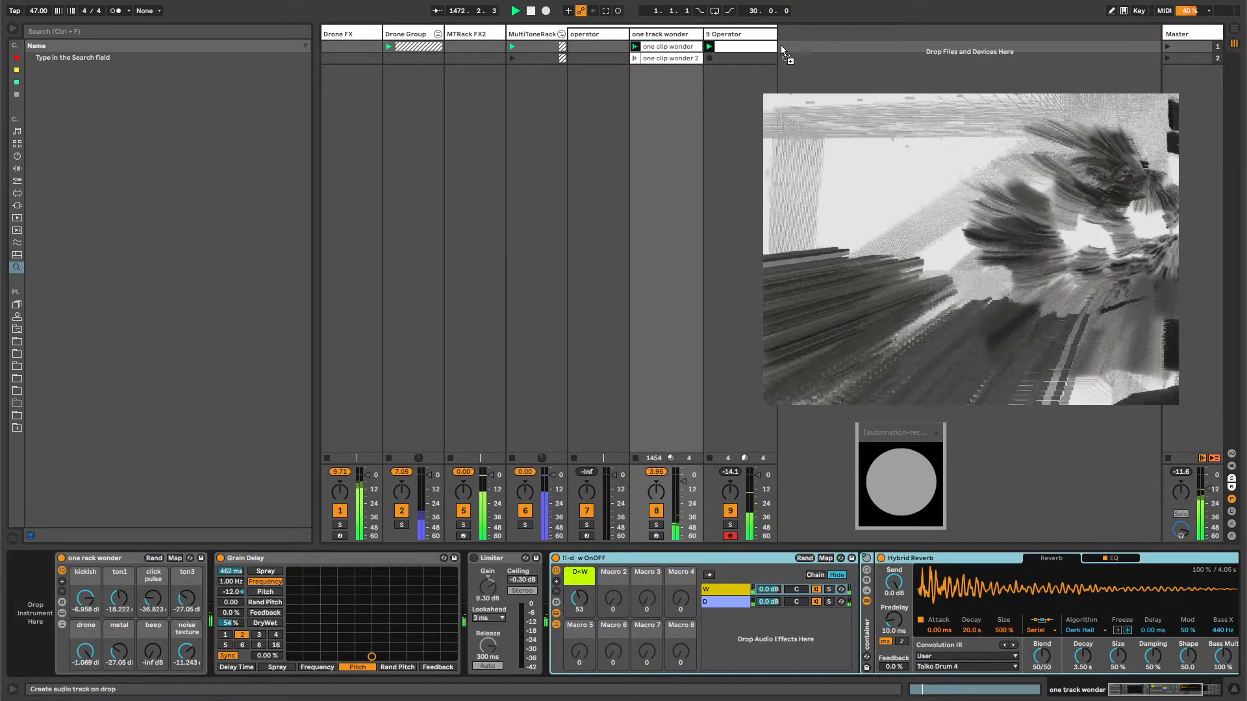
{"action": "left_click", "coordinate": [747, 35]}
{"action": "key", "text": "ctrl+v"}
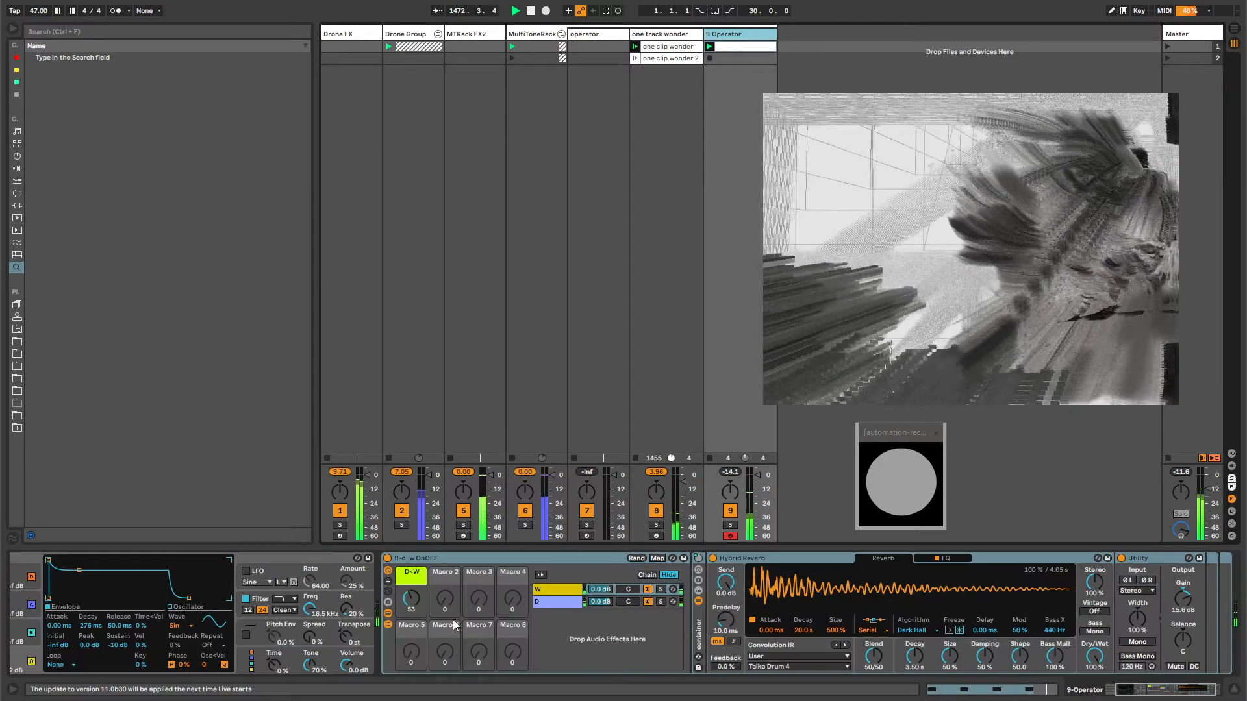
{"action": "left_click", "coordinate": [388, 625]}
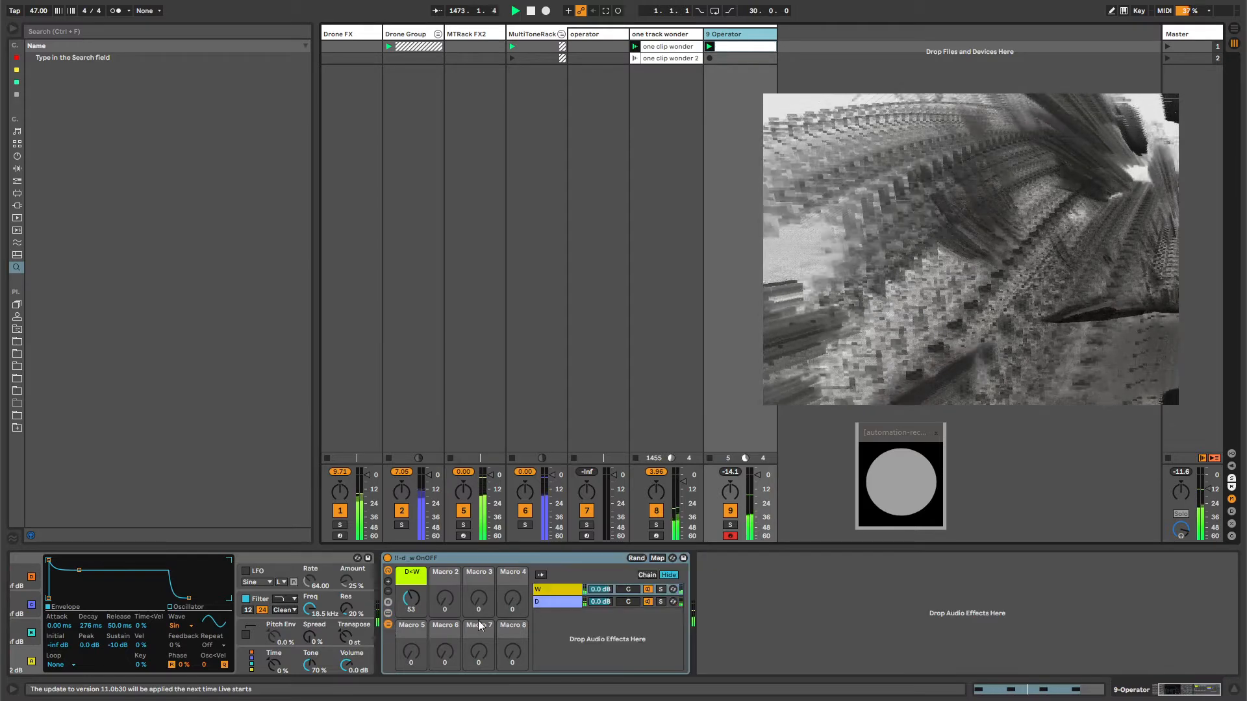
- Turn the copied rack's D<W macro up to 99 and raise the Utility gain in its W chain to 23.9 dB
{"action": "left_click_drag", "start_coordinate": [411, 598], "coordinate": [411, 567]}
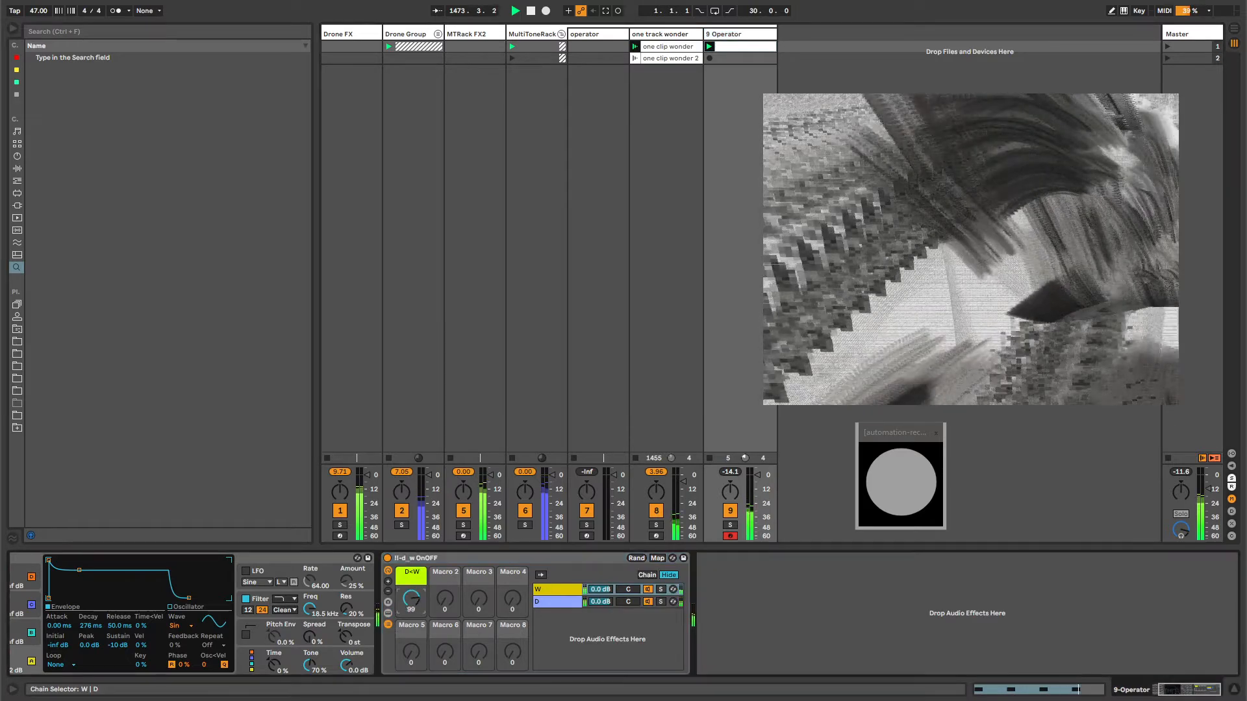
{"action": "double_click", "coordinate": [559, 590]}
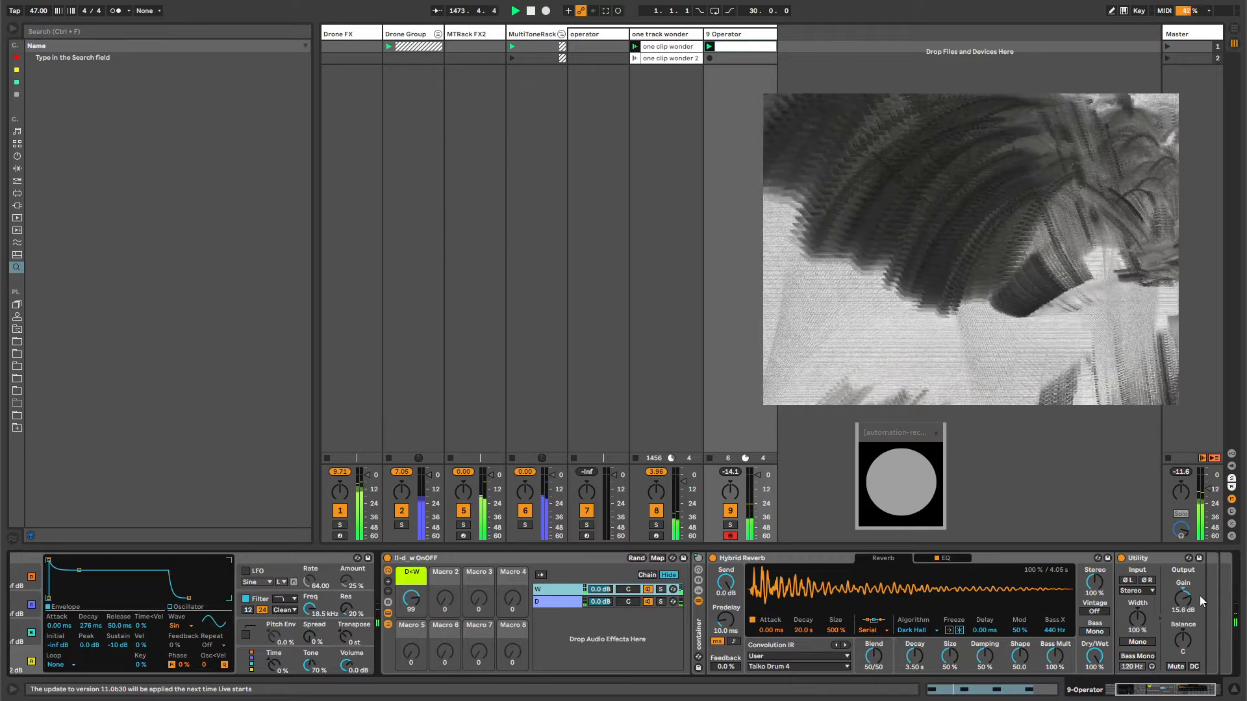
{"action": "left_click_drag", "start_coordinate": [1183, 598], "coordinate": [1183, 571]}
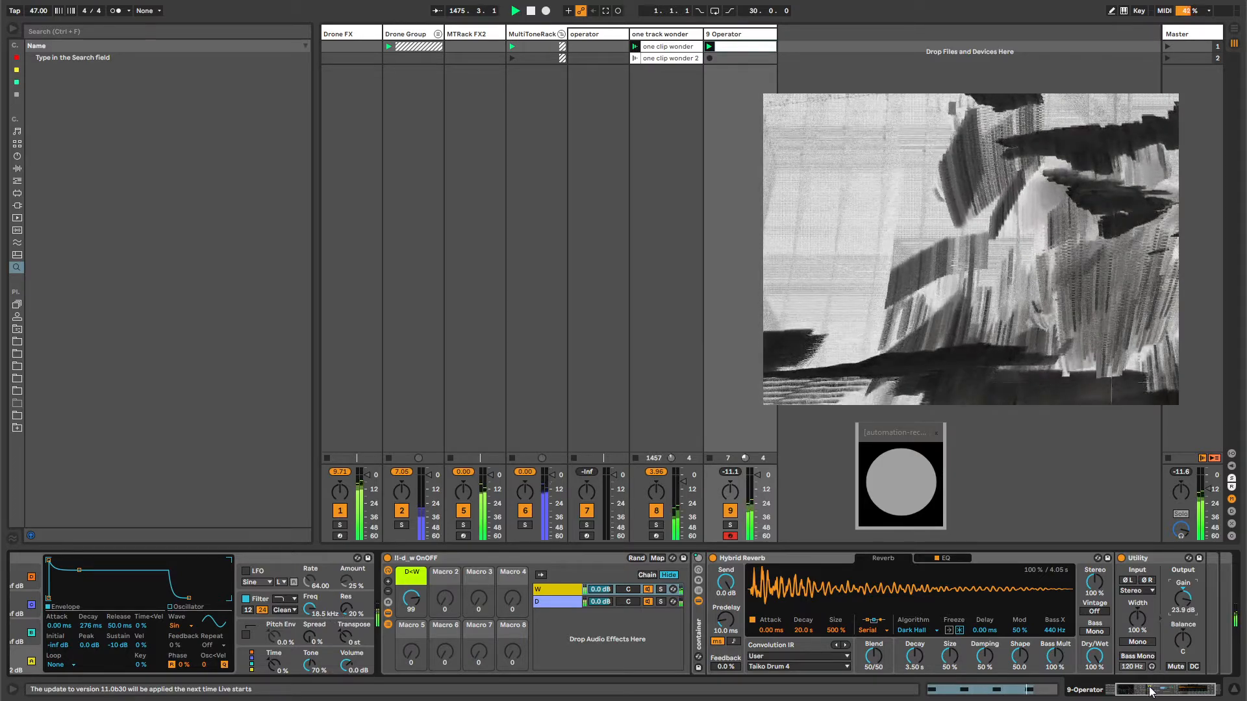
- Raise the new Operator's oscillator B level to -35 dB and oscillator C level to -36 dB
{"action": "left_click_drag", "start_coordinate": [1149, 686], "coordinate": [1125, 688]}
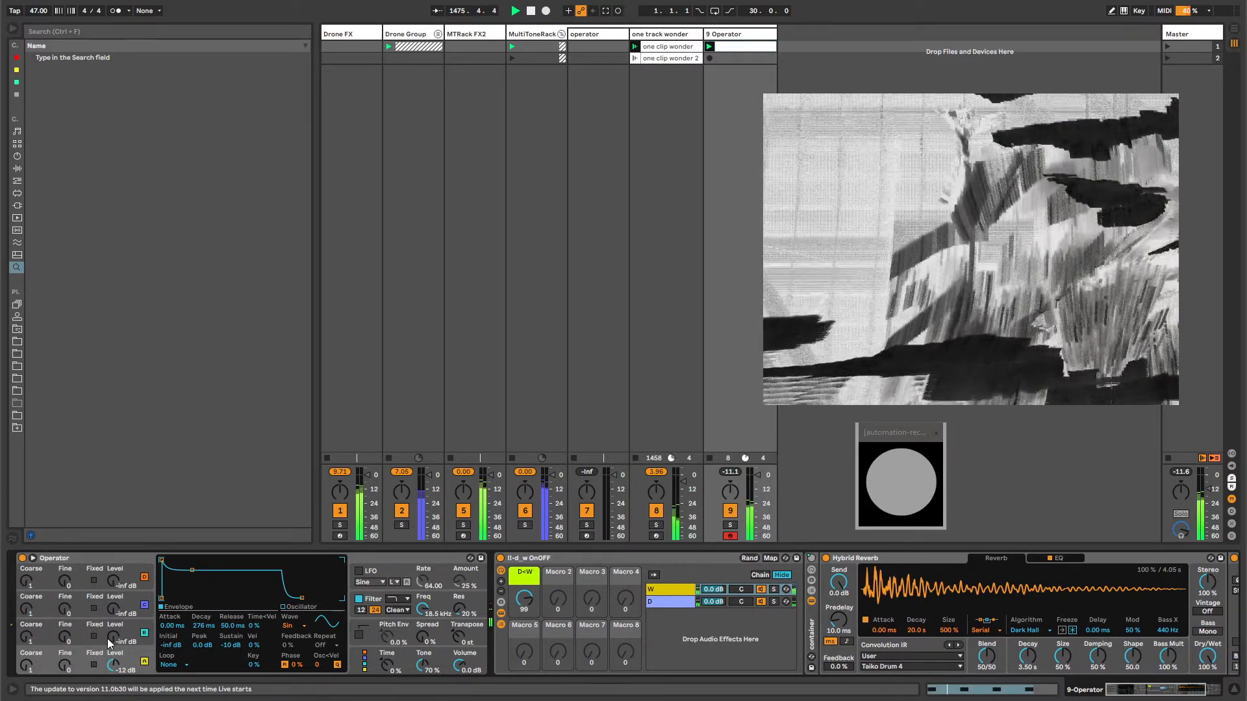
{"action": "left_click_drag", "start_coordinate": [112, 638], "coordinate": [113, 607]}
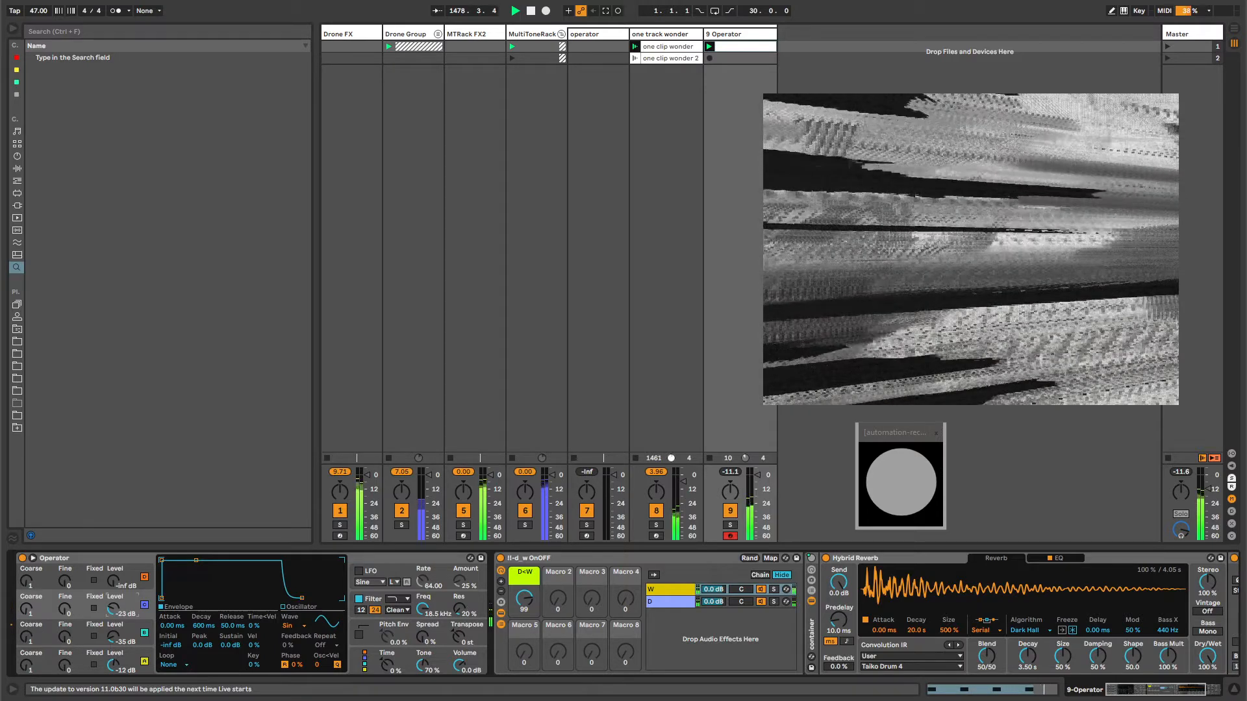
{"action": "mouse_move", "coordinate": [822, 281]}
{"action": "left_mouse_down"}
{"action": "mouse_move", "coordinate": [758, 284]}
{"action": "mouse_move", "coordinate": [824, 274]}
{"action": "mouse_move", "coordinate": [810, 274]}
{"action": "left_mouse_up"}
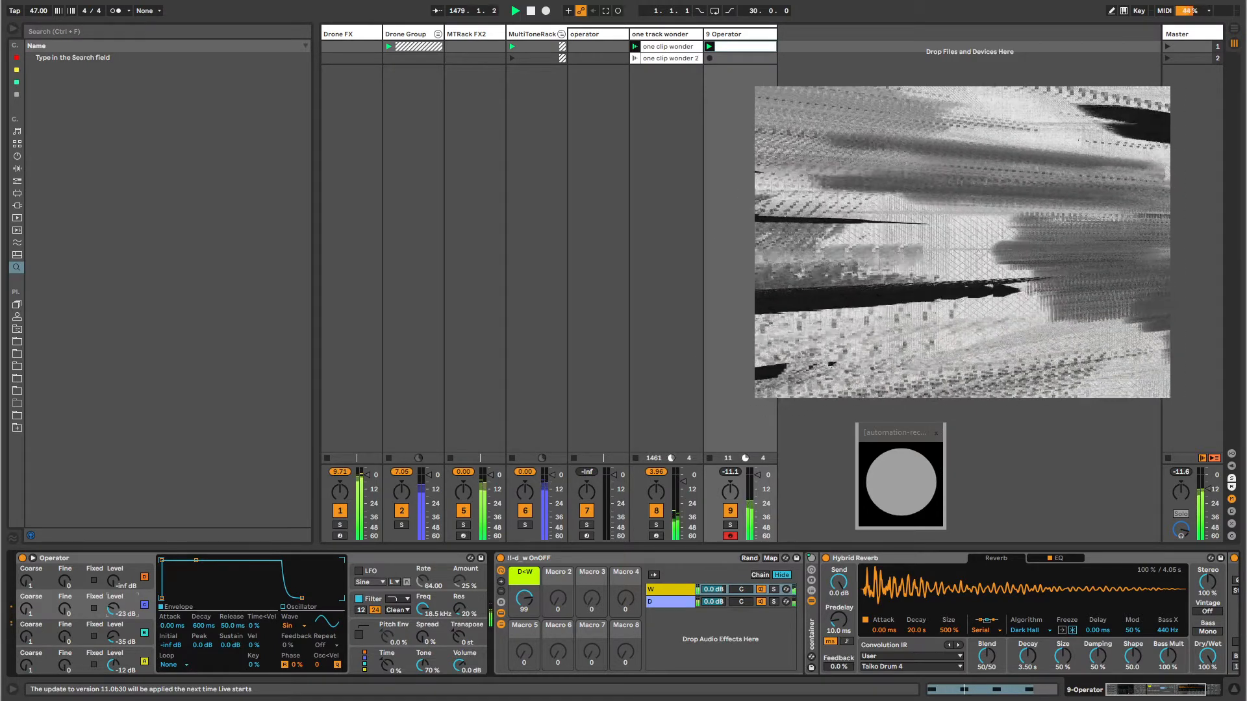
{"action": "mouse_move", "coordinate": [106, 608]}
{"action": "left_mouse_down"}
{"action": "mouse_move", "coordinate": [106, 589]}
{"action": "mouse_move", "coordinate": [106, 603]}
{"action": "left_mouse_up"}
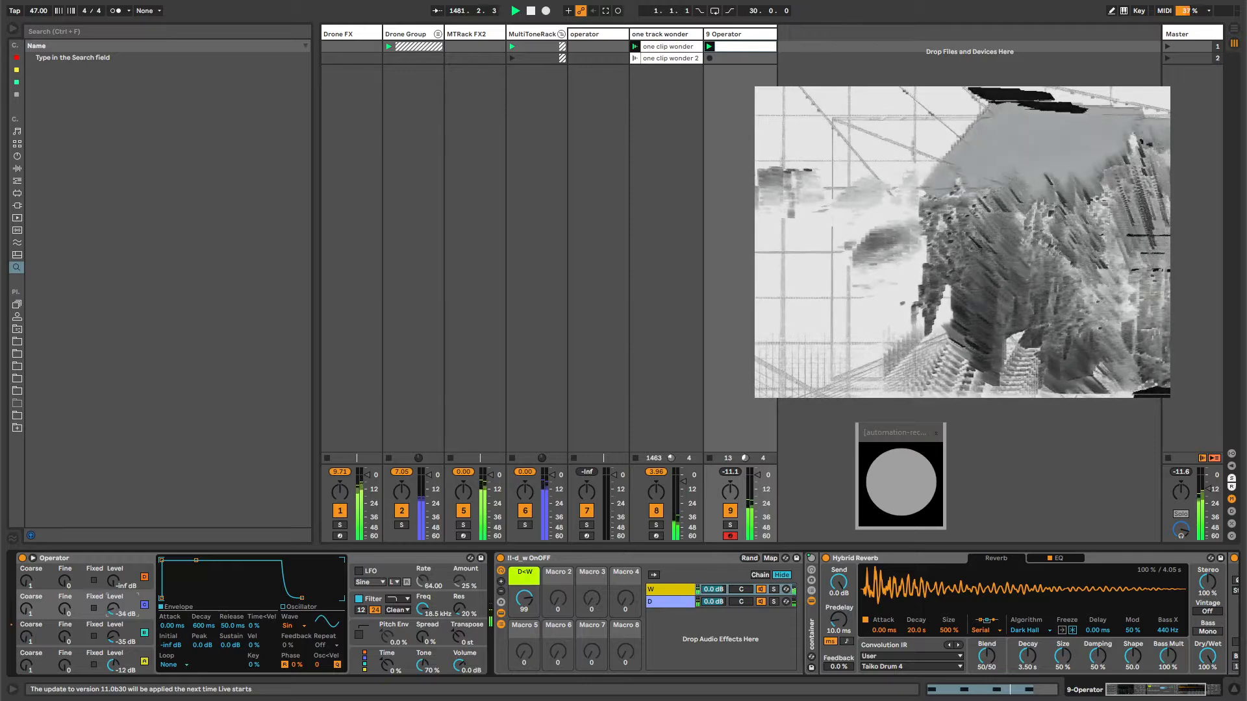
- Lengthen the kick clip's loop to four bars and duplicate the first bar's notes until all four are filled
{"action": "key", "text": "shift+Tab"}
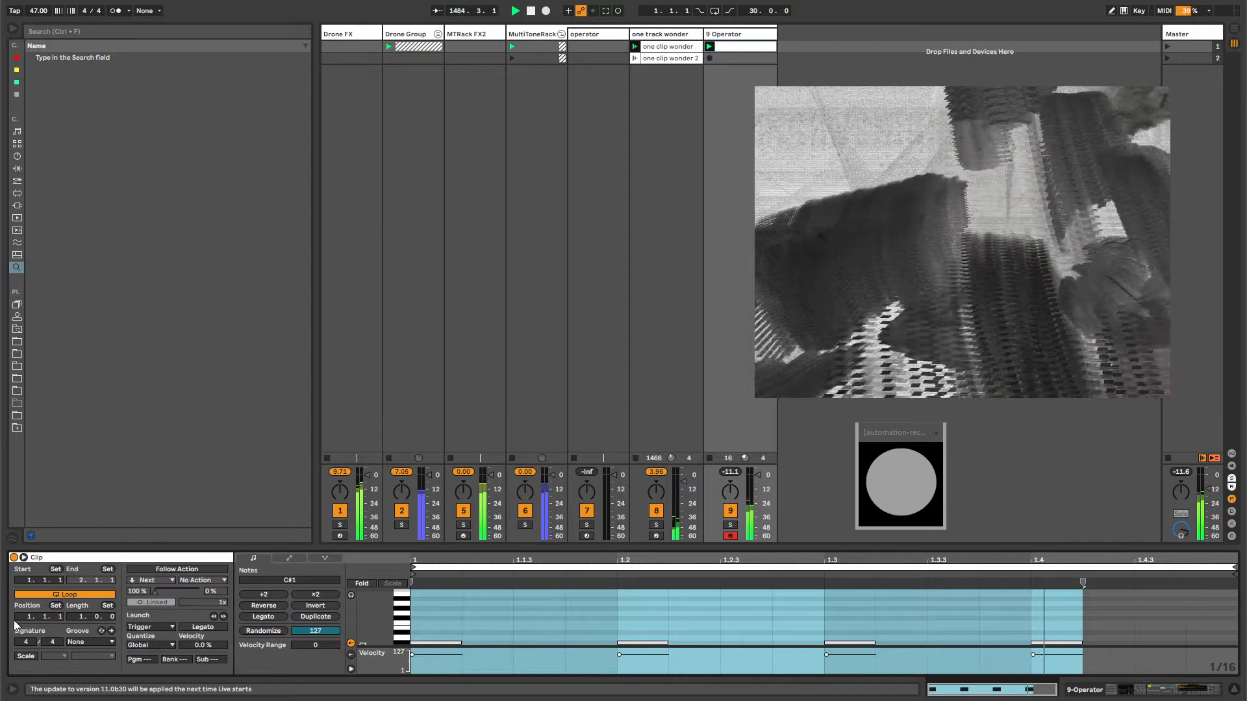
{"action": "left_click", "coordinate": [81, 616]}
{"action": "left_click_drag", "start_coordinate": [81, 617], "coordinate": [81, 602]}
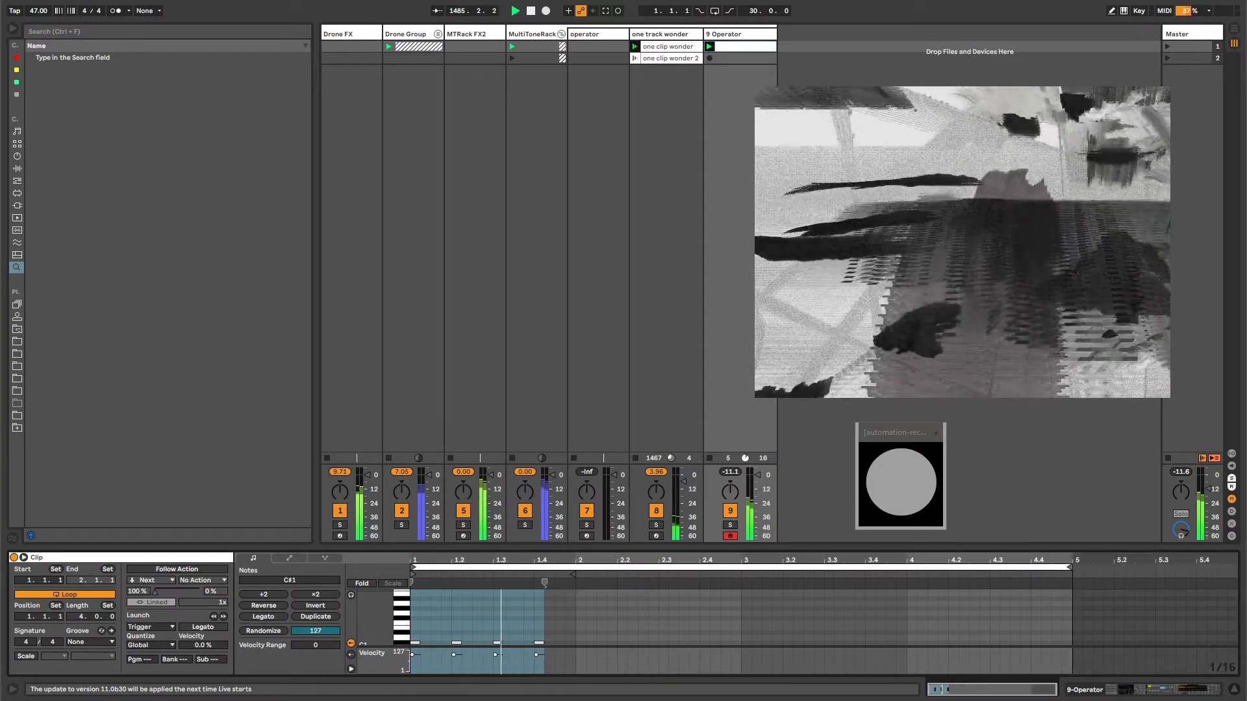
{"action": "left_click_drag", "start_coordinate": [568, 634], "coordinate": [412, 645]}
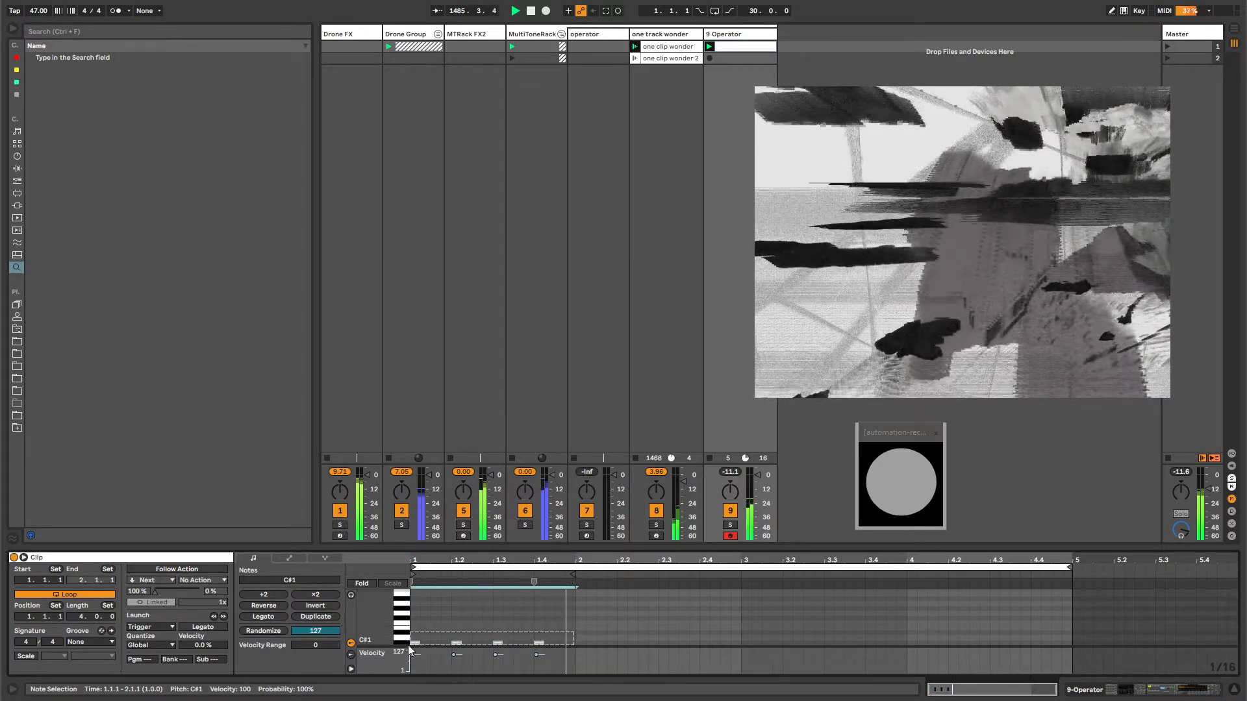
{"action": "key", "text": "ctrl+d"}
{"action": "key", "text": "ctrl+d"}
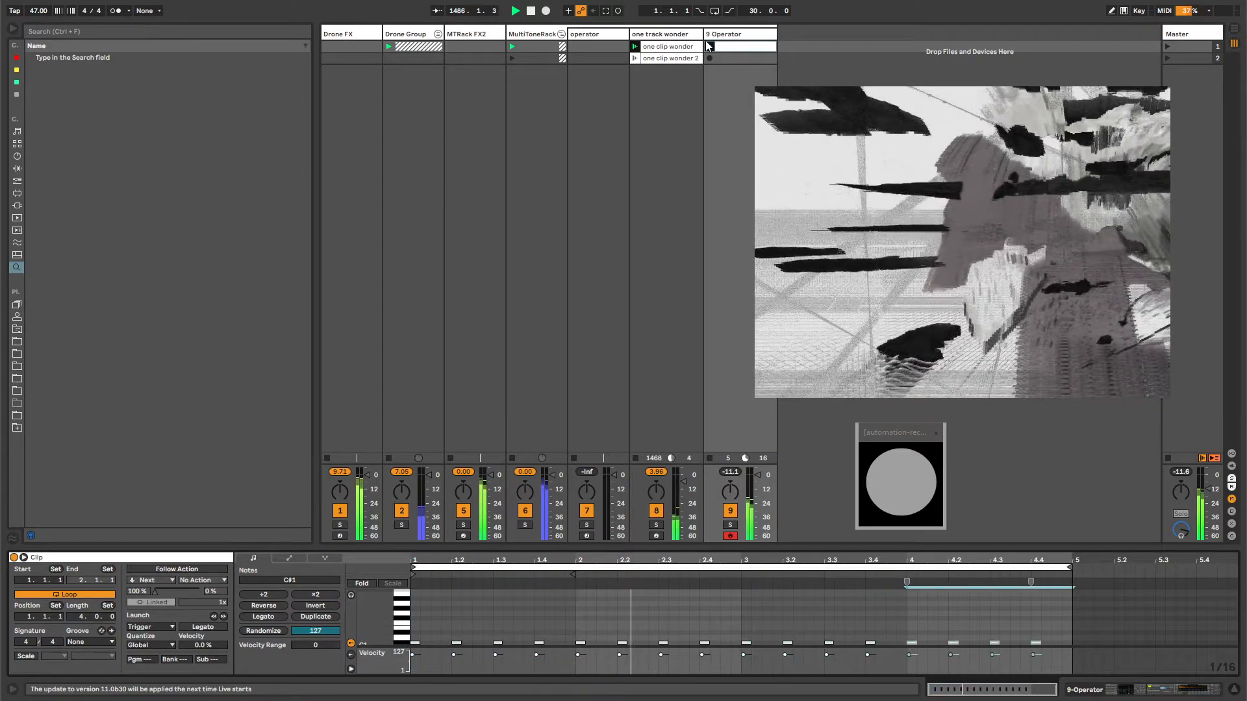
- Record varying oscillator C level movements on the 9 Operator track as automation in the playing four-bar clip
{"action": "left_click", "coordinate": [716, 34]}
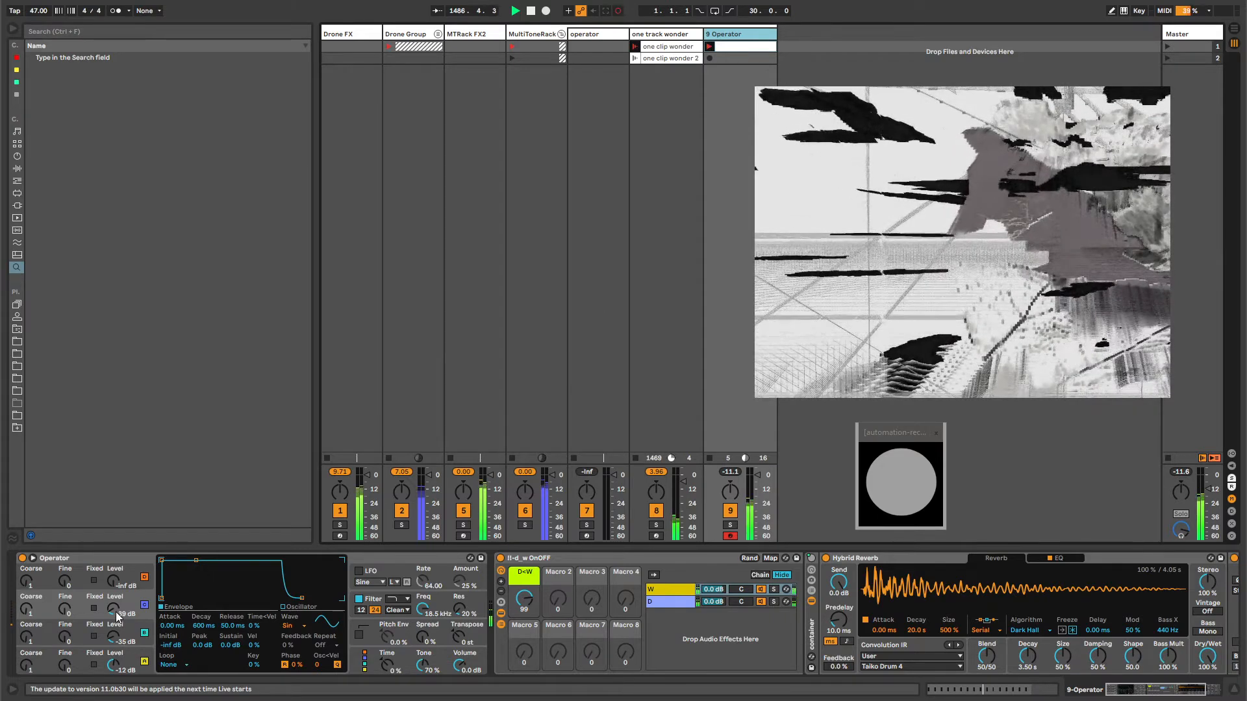
{"action": "mouse_move", "coordinate": [117, 611]}
{"action": "left_mouse_down"}
{"action": "mouse_move", "coordinate": [117, 582]}
{"action": "mouse_move", "coordinate": [117, 595]}
{"action": "left_mouse_up"}
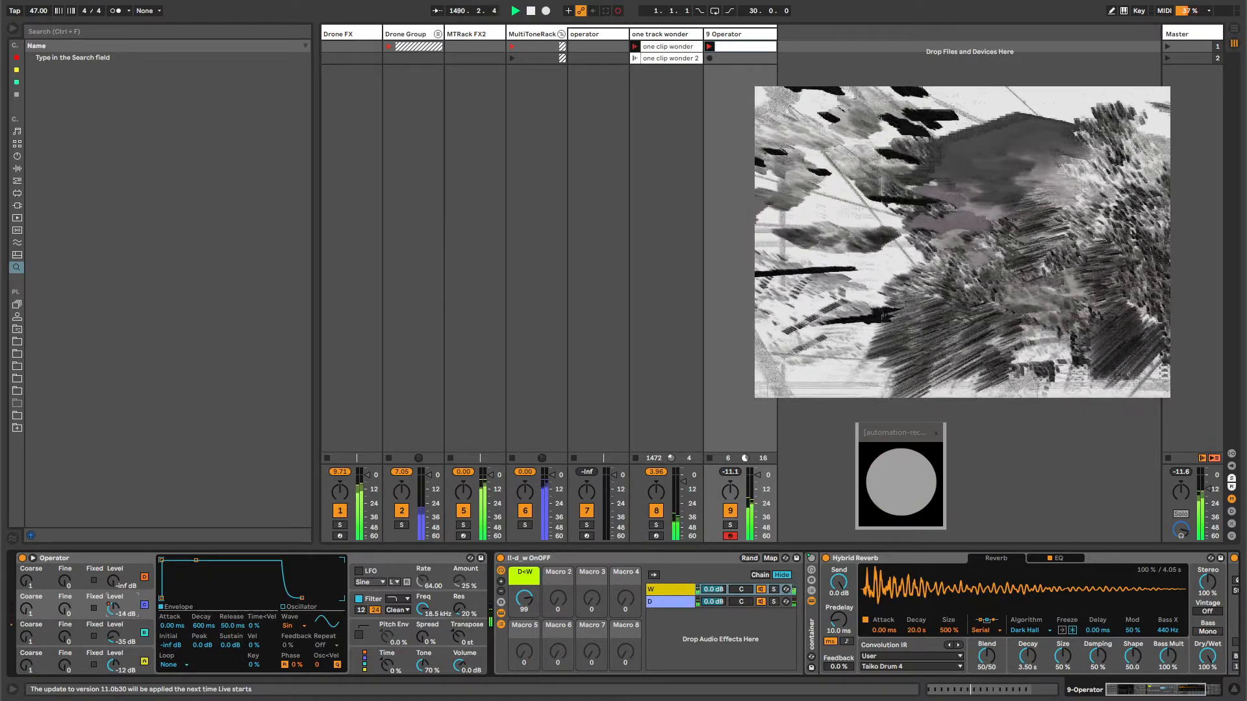
{"action": "left_click_drag", "start_coordinate": [114, 609], "coordinate": [114, 603]}
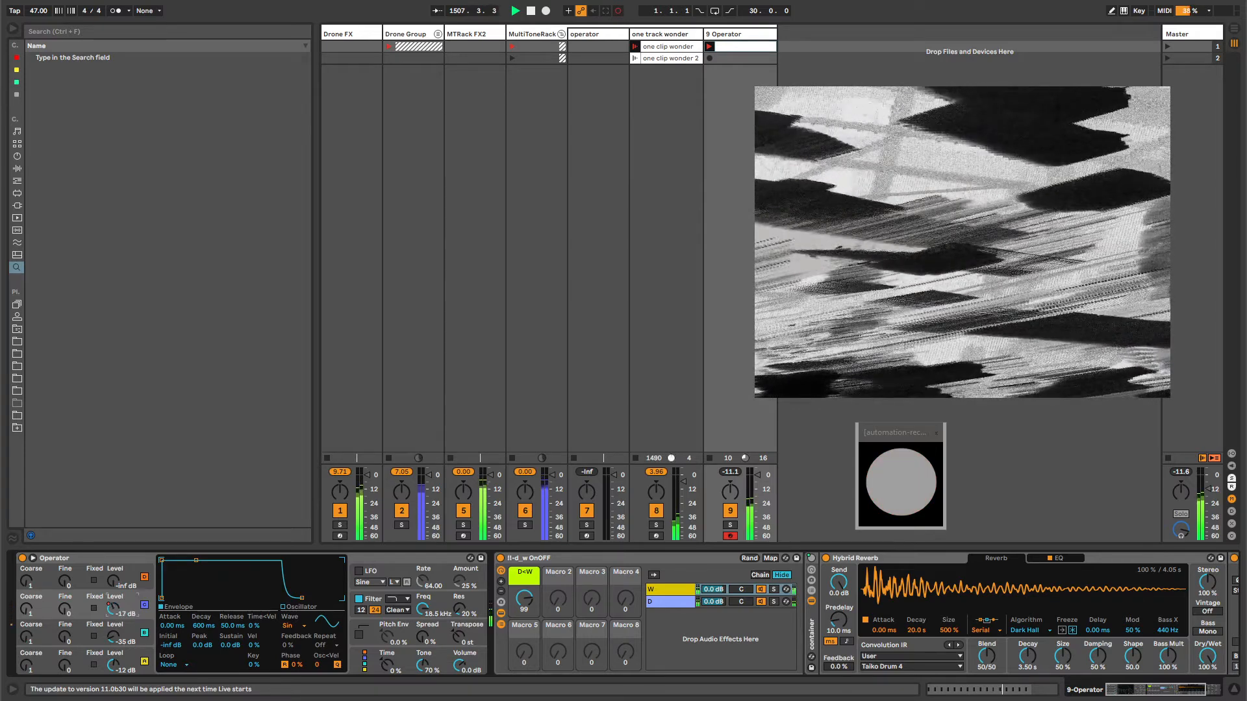
- Show the clip's Osc-C Output Level automation and adjust its breakpoint just after the start of bar 4
{"action": "right_click", "coordinate": [116, 611]}
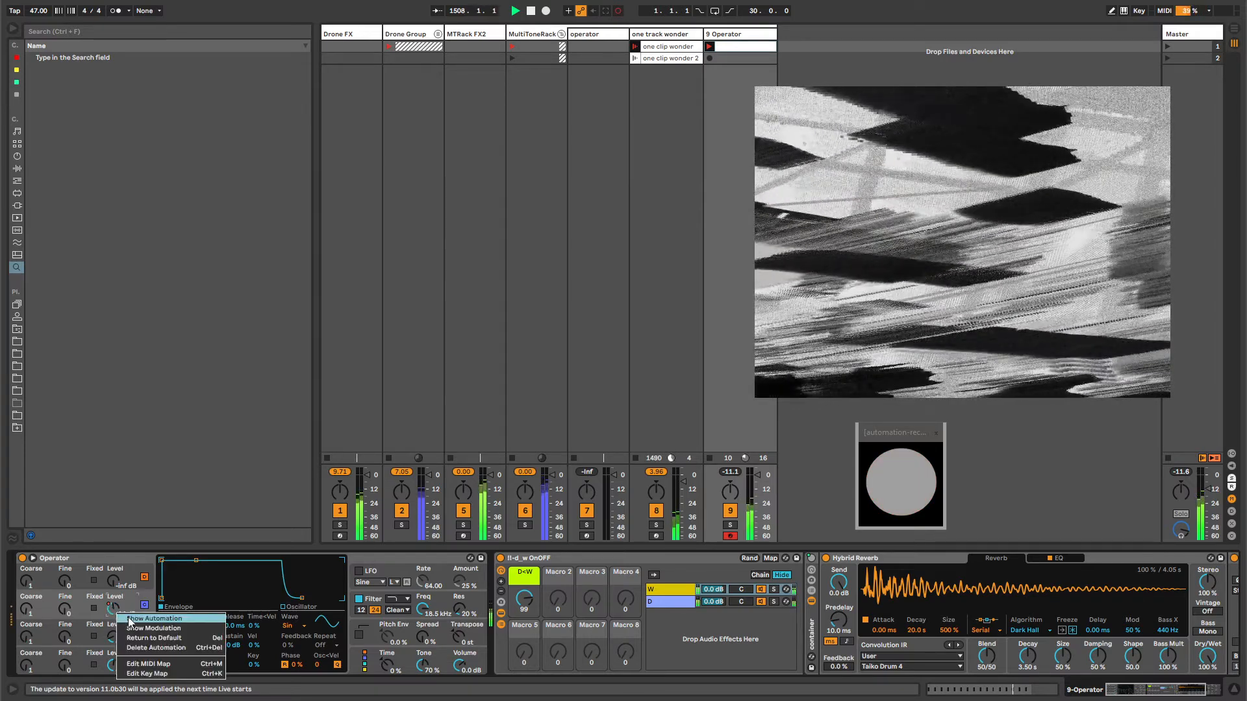
{"action": "left_click", "coordinate": [123, 618]}
{"action": "left_click", "coordinate": [554, 655]}
{"action": "key", "text": "ctrl+a"}
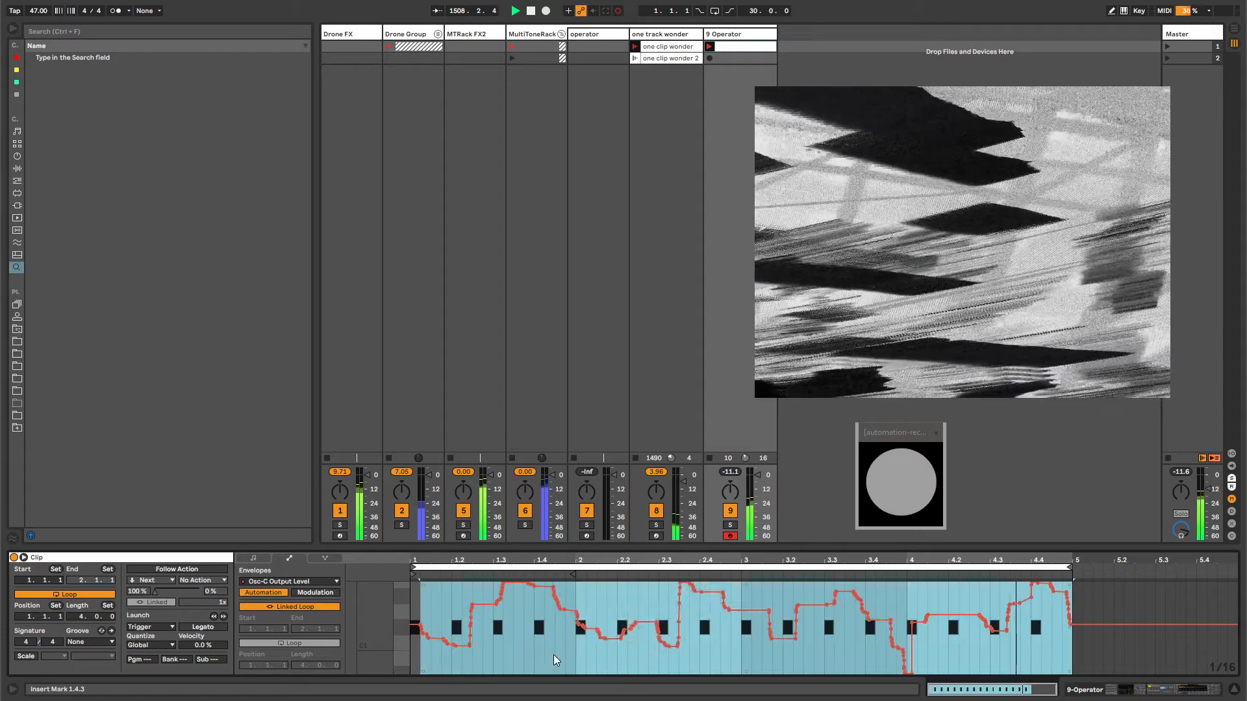
{"action": "right_click", "coordinate": [554, 655]}
{"action": "left_click", "coordinate": [594, 559]}
{"action": "left_click", "coordinate": [909, 623]}
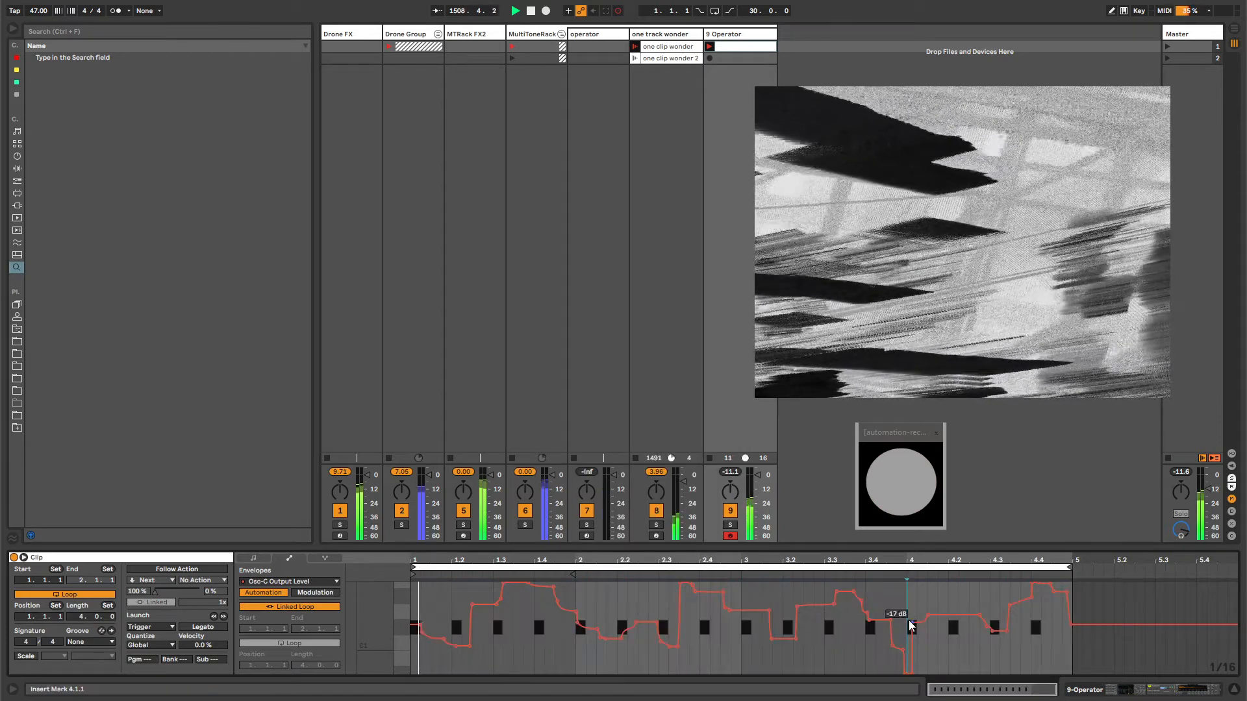
{"action": "left_click_drag", "start_coordinate": [912, 623], "coordinate": [917, 627]}
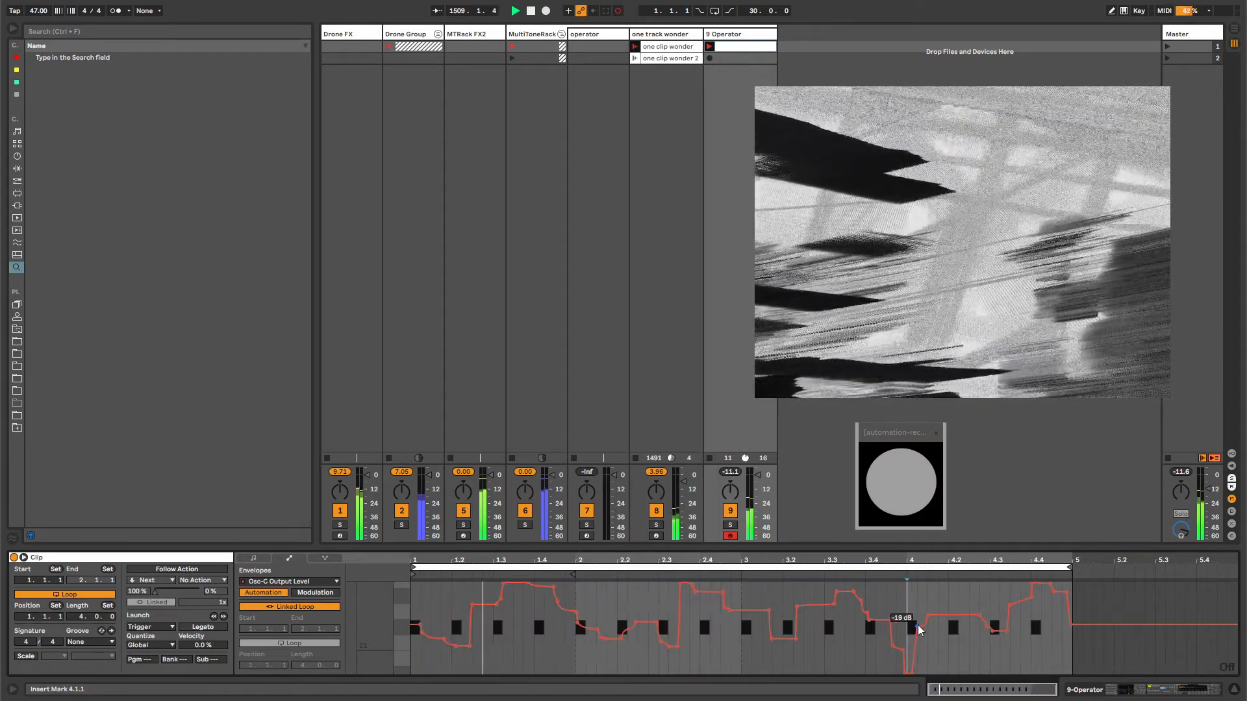
- Turn off the grid, unlink the Osc-C Output Level envelope's loop from the clip and extend its end slightly past bar 5
{"action": "key", "text": "ctrl+4"}
{"action": "left_click", "coordinate": [332, 607]}
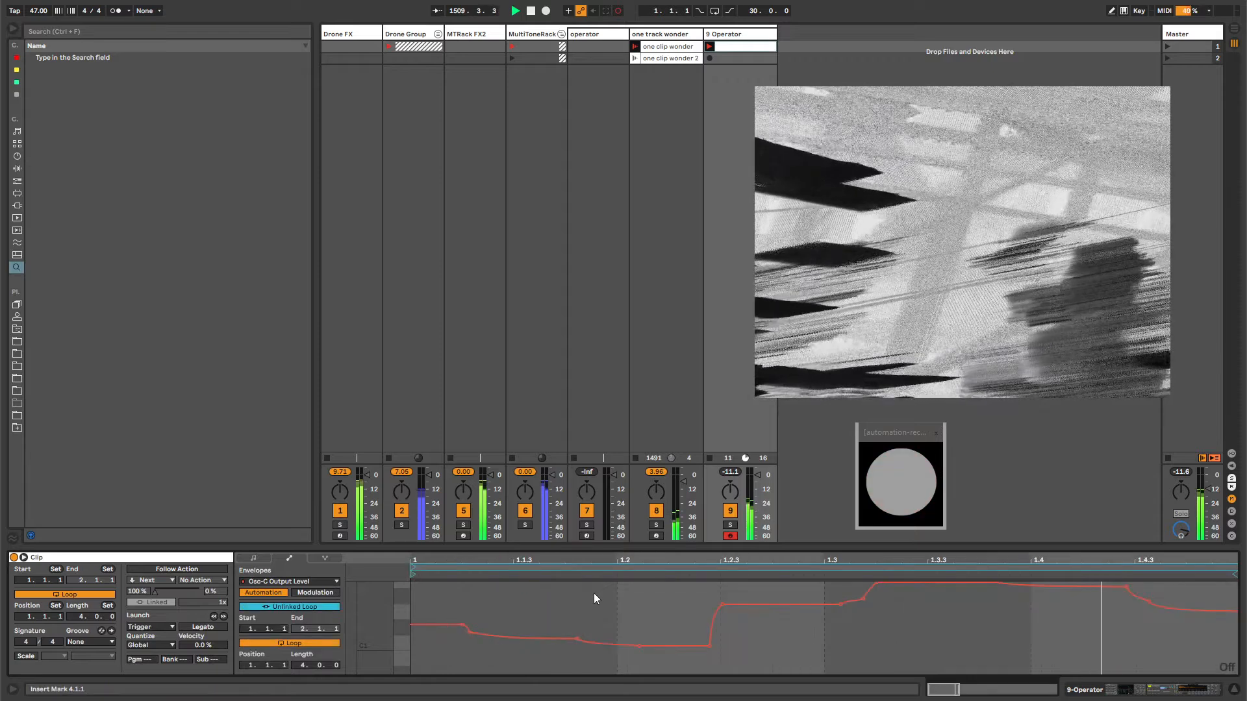
{"action": "double_click", "coordinate": [1192, 563]}
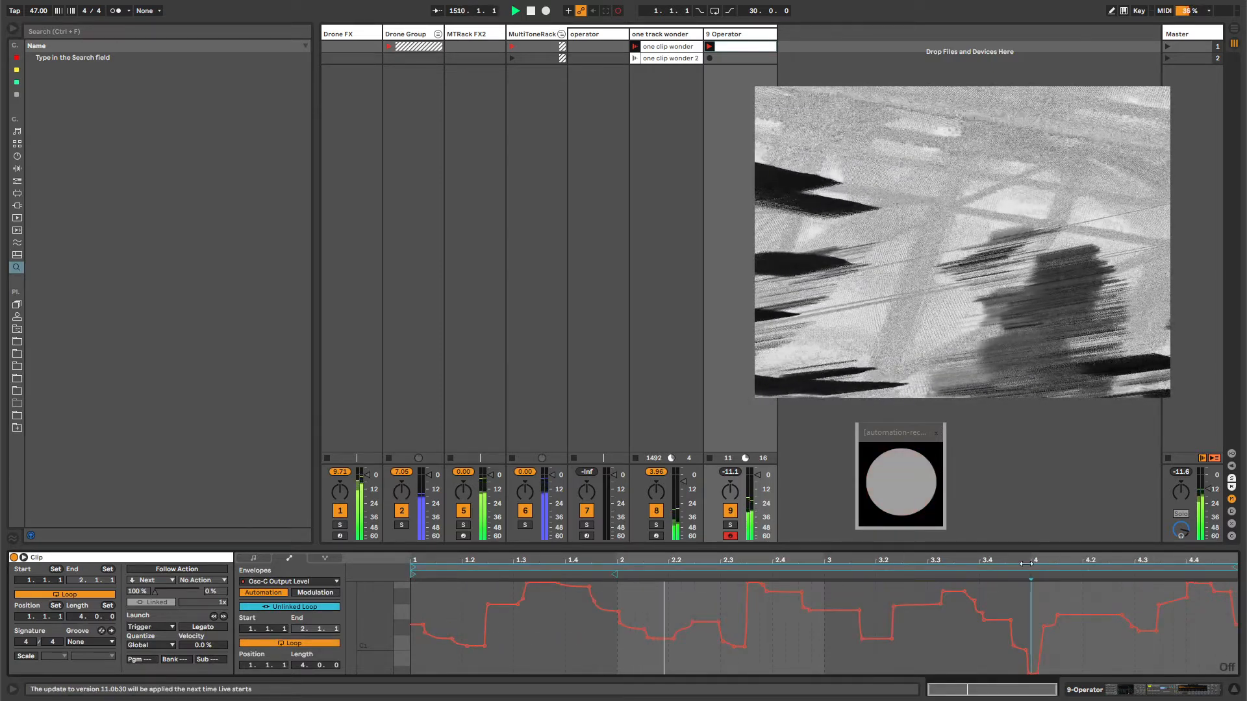
{"action": "left_click_drag", "start_coordinate": [1236, 568], "coordinate": [1182, 570]}
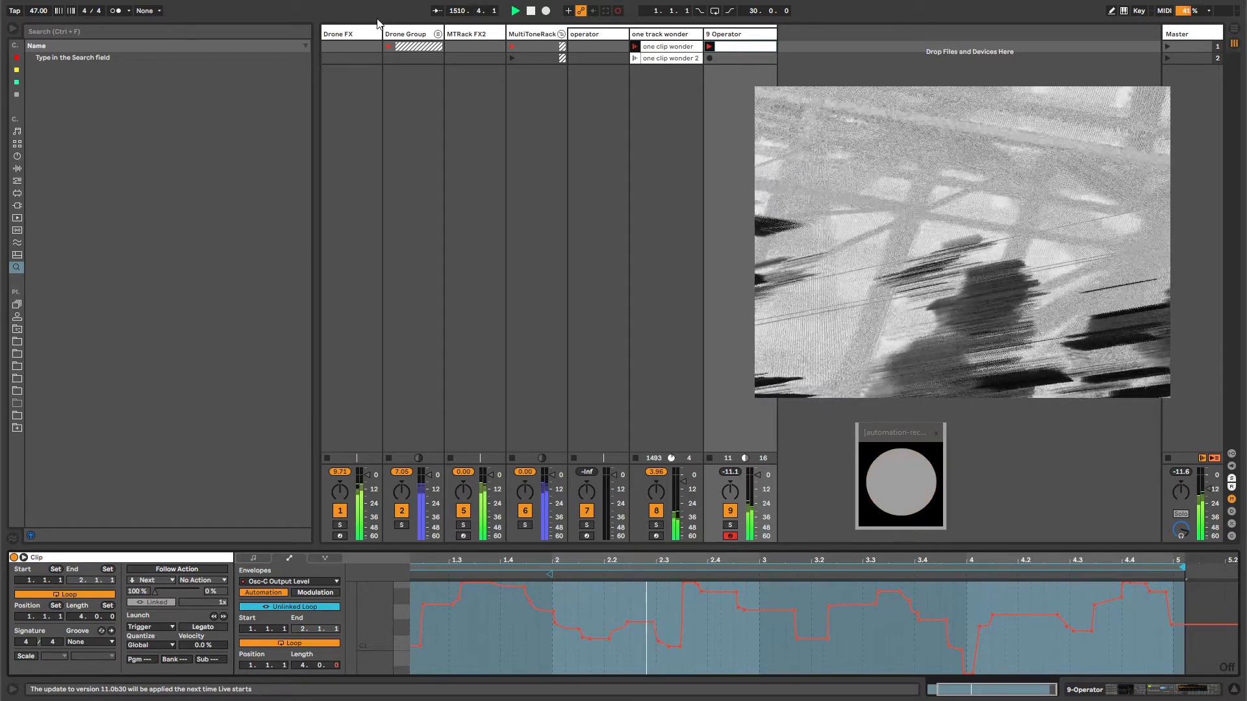
- On the Drone FX track, collapse the Audio Effect Rack and select the Auto Filter behind it
{"action": "left_click", "coordinate": [399, 28]}
{"action": "left_click", "coordinate": [331, 33]}
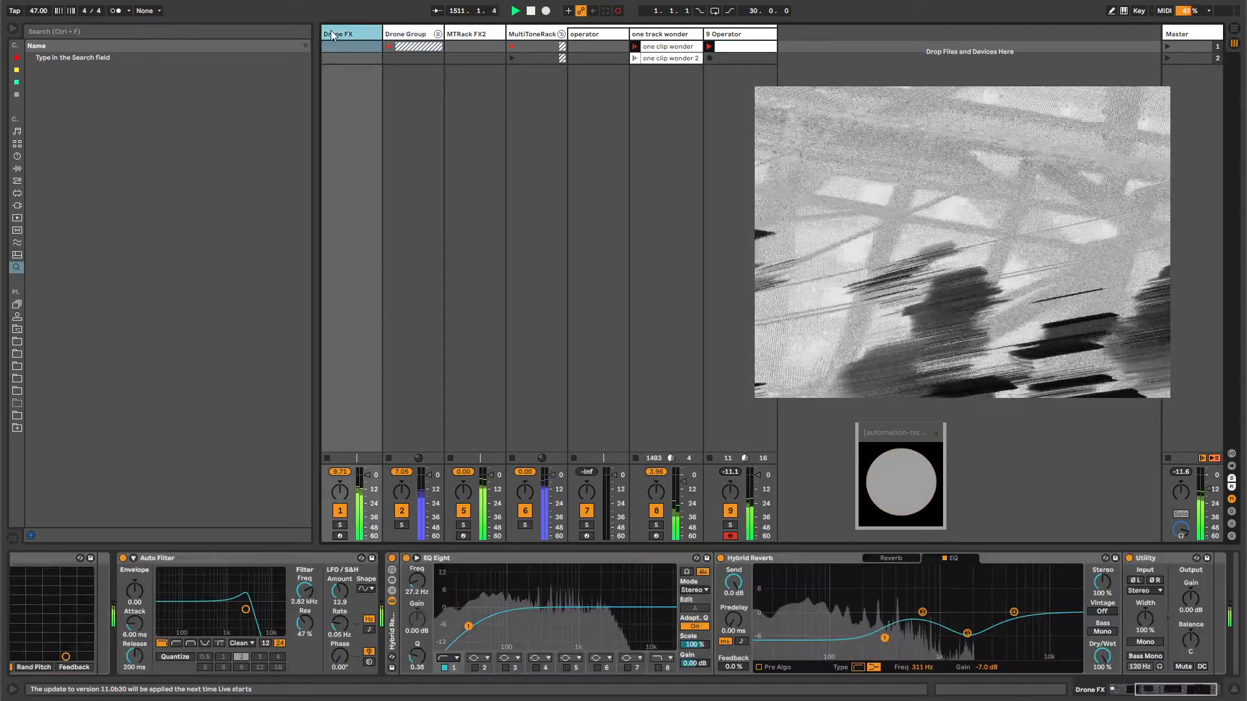
{"action": "left_click", "coordinate": [536, 33]}
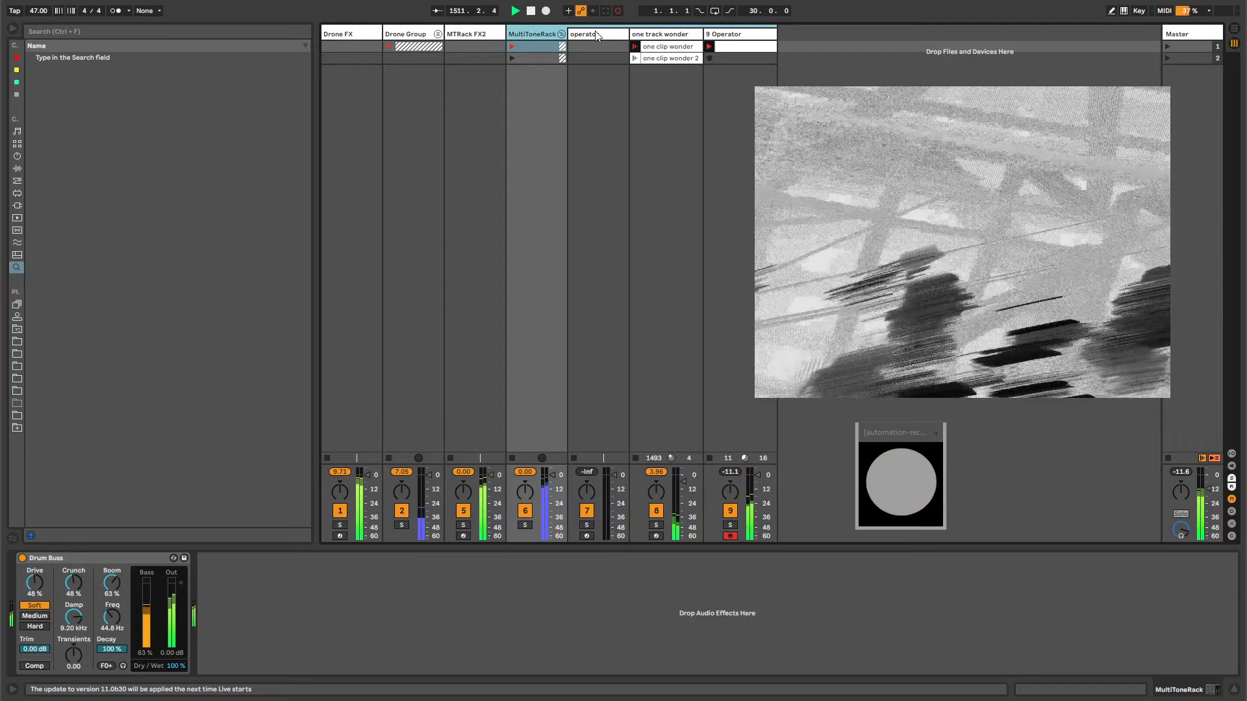
{"action": "left_click", "coordinate": [739, 49]}
{"action": "left_click", "coordinate": [731, 60]}
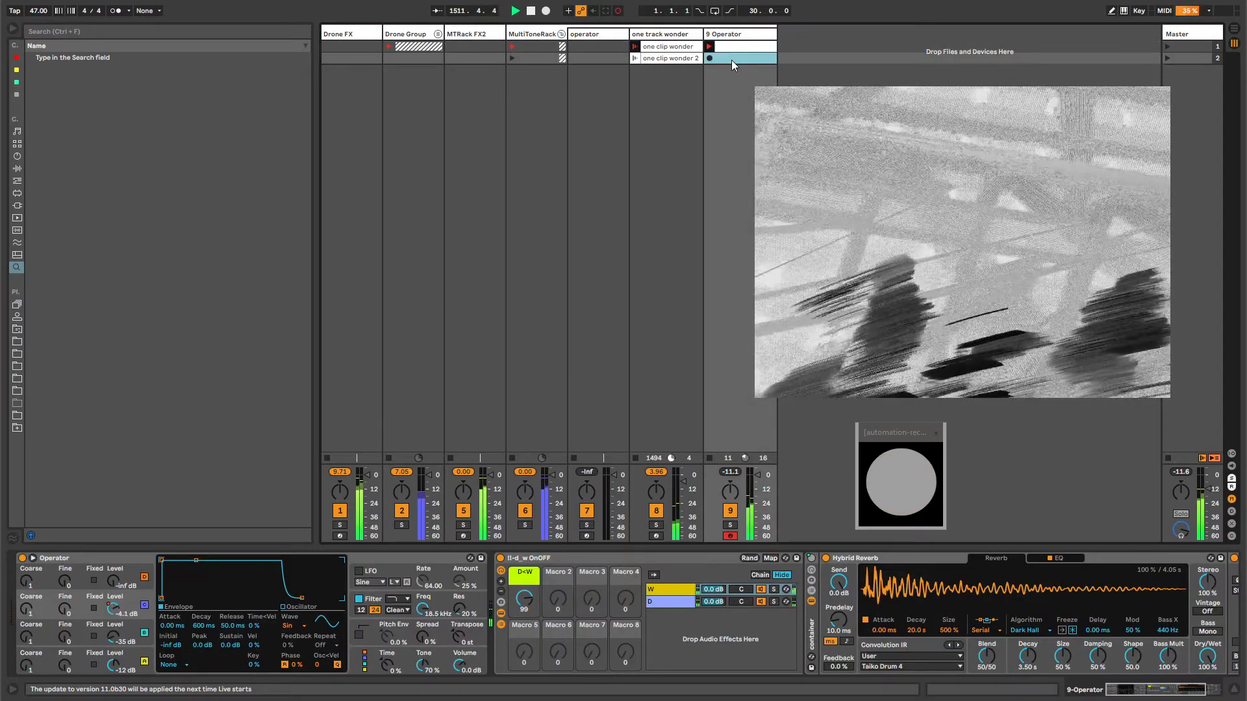
{"action": "left_click", "coordinate": [370, 320]}
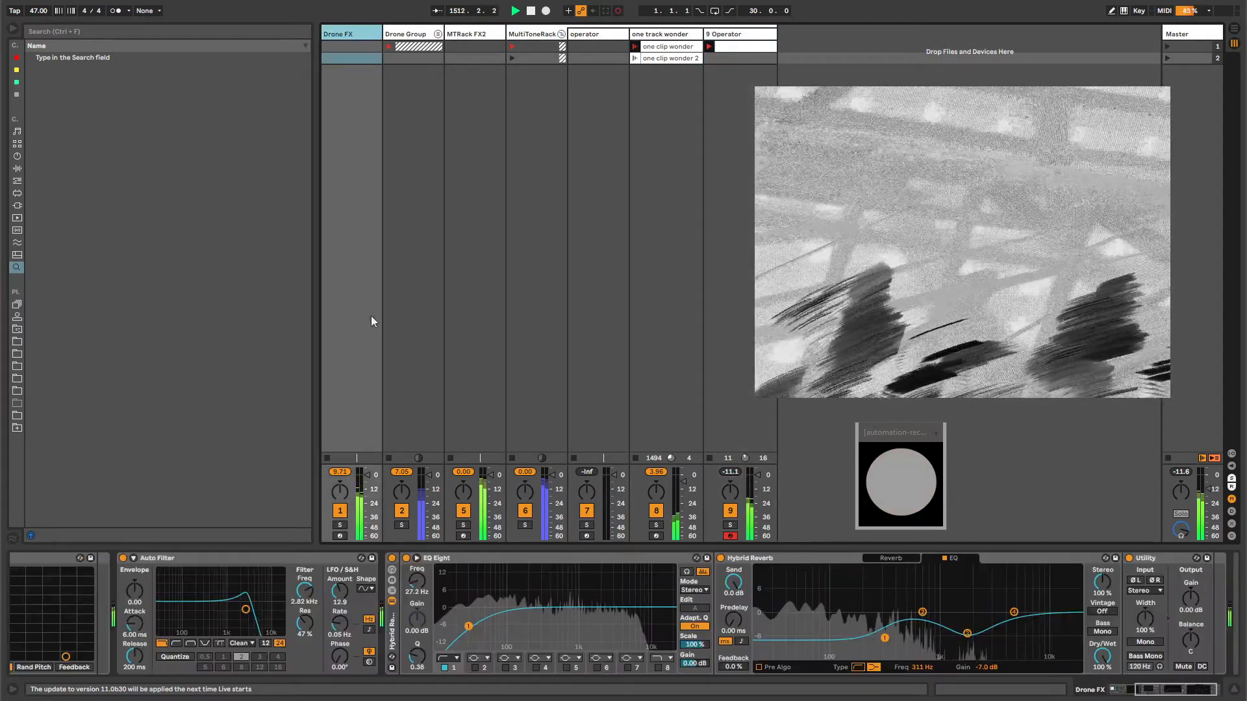
{"action": "left_click_drag", "start_coordinate": [1173, 690], "coordinate": [1138, 690]}
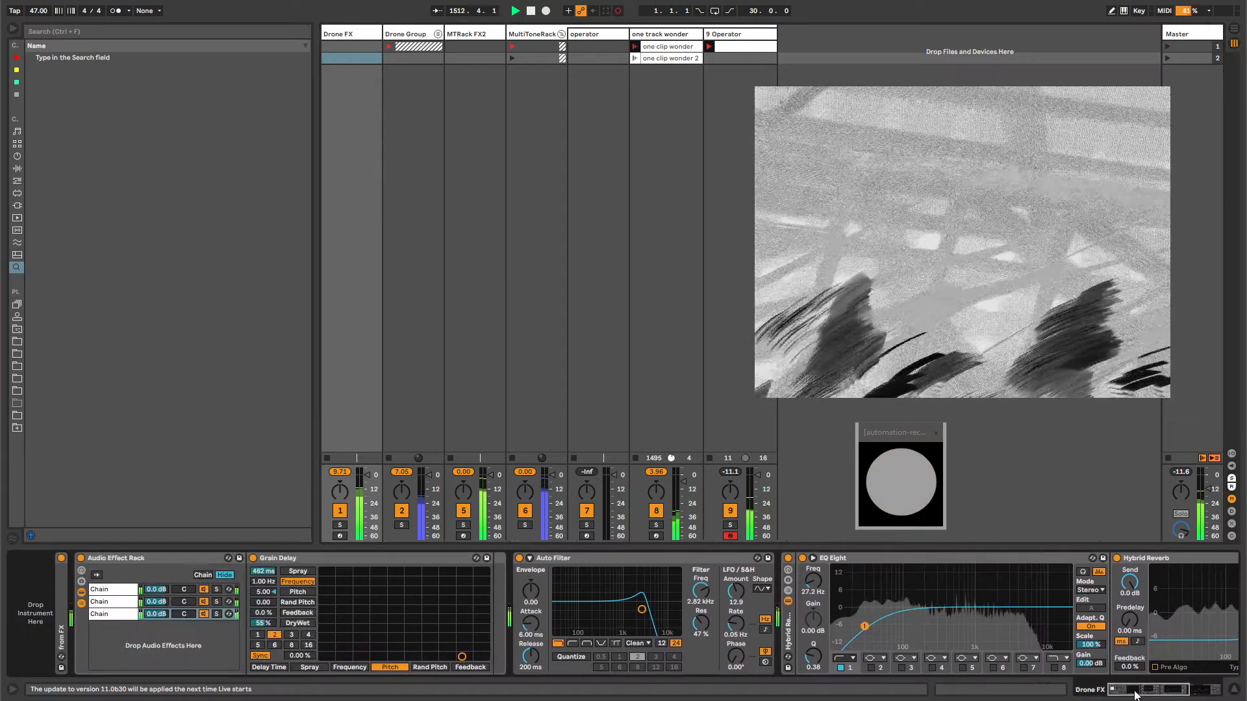
{"action": "left_click", "coordinate": [81, 592]}
{"action": "left_click", "coordinate": [184, 558]}
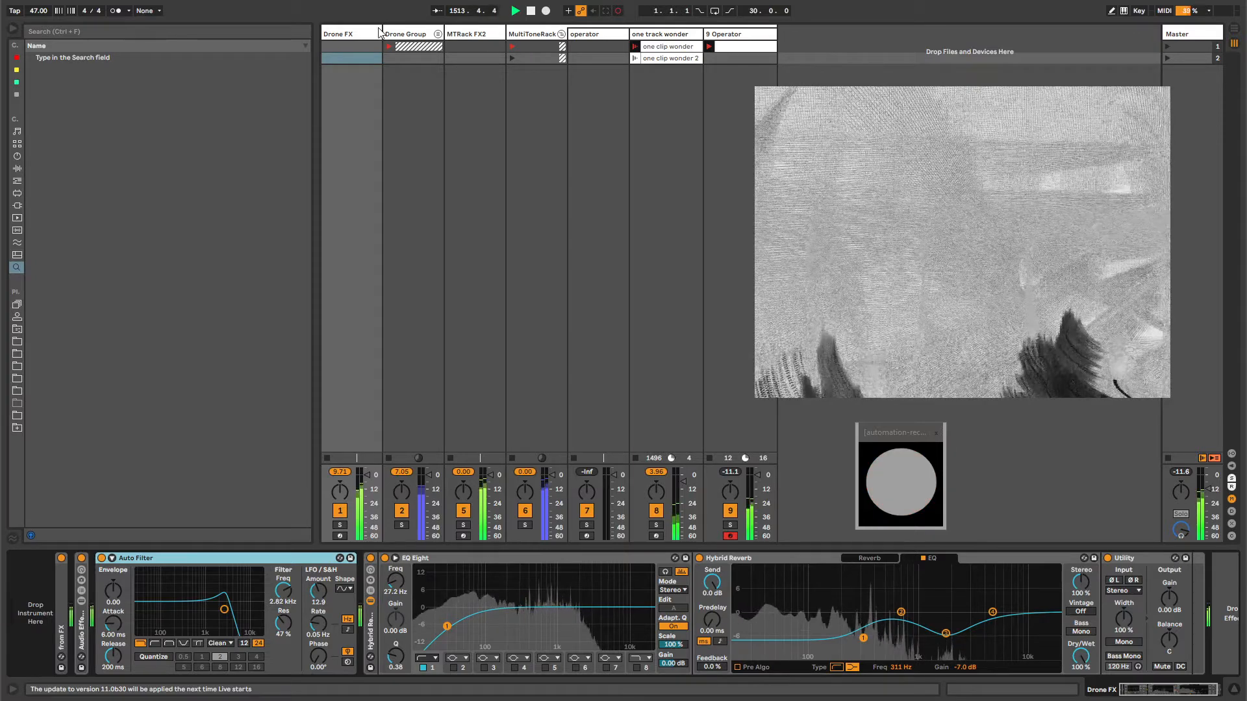
- Look through the device chains of the Drone FX, MultiToneRack and one track wonder tracks, including both one clip wonder clips
{"action": "left_click", "coordinate": [541, 36]}
{"action": "key", "text": "Left"}
{"action": "key", "text": "Left"}
{"action": "key", "text": "Left"}
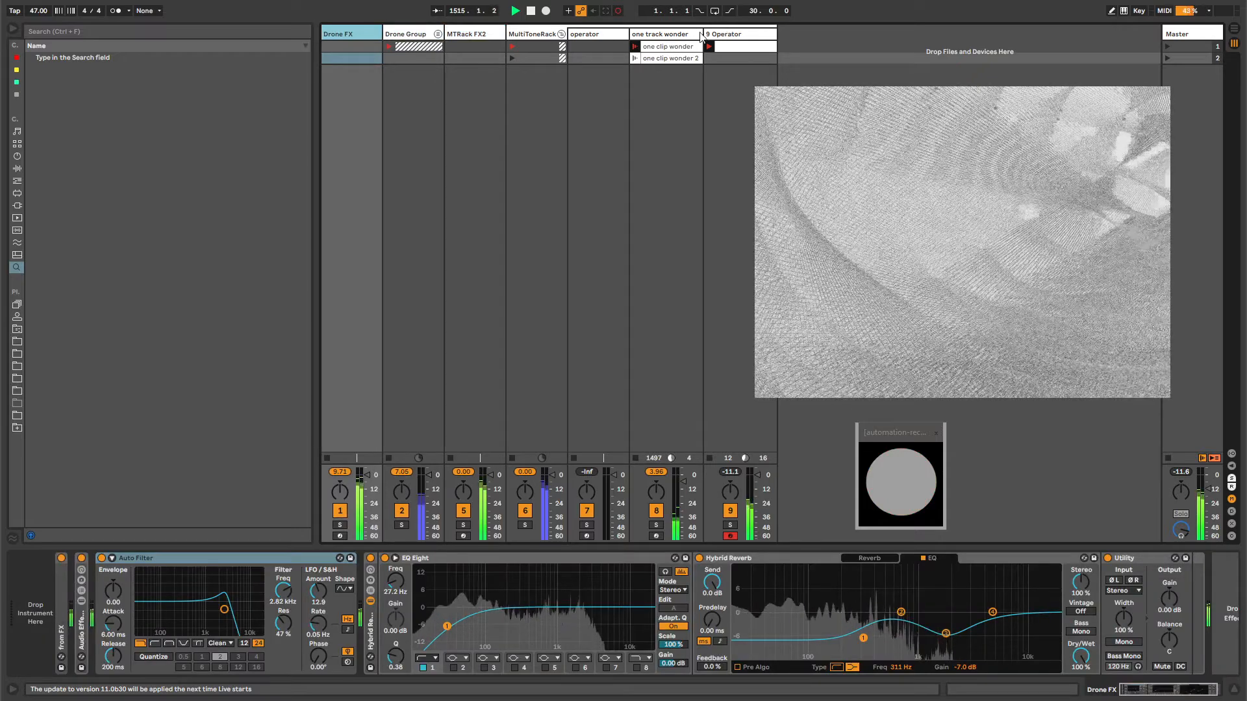
{"action": "left_click", "coordinate": [518, 44]}
{"action": "key", "text": "Left"}
{"action": "key", "text": "Left"}
{"action": "key", "text": "Left"}
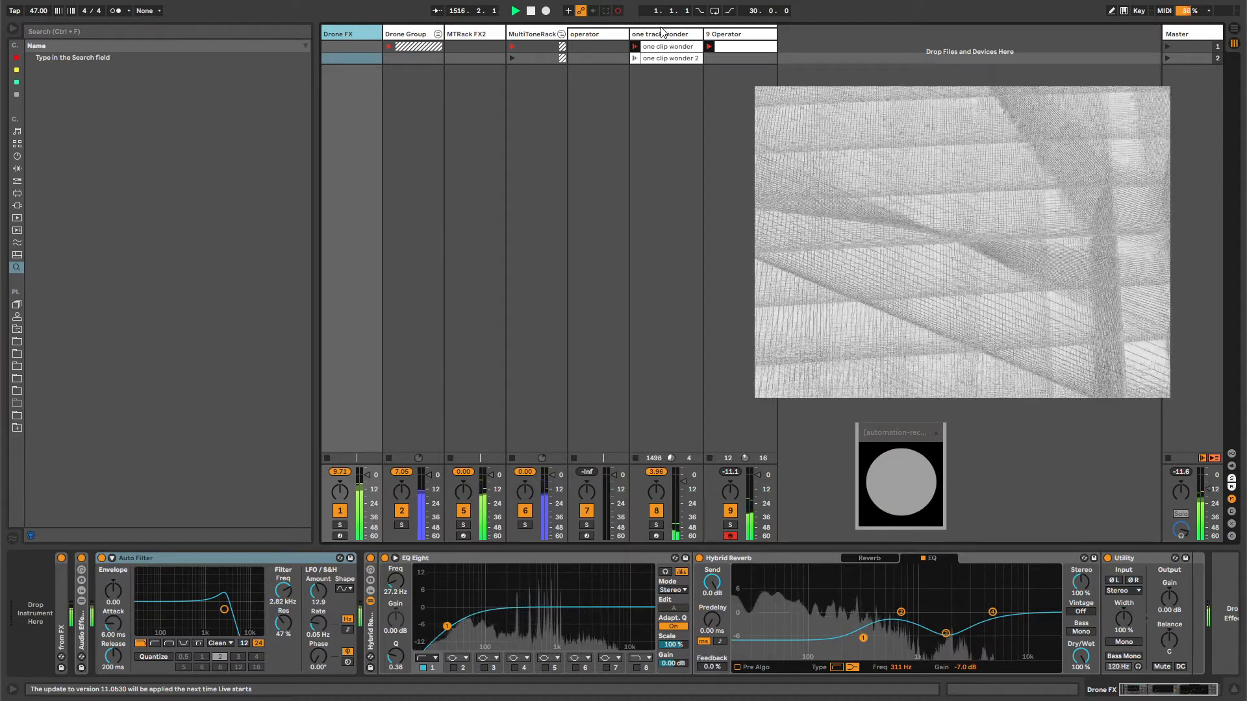
{"action": "left_click", "coordinate": [537, 34]}
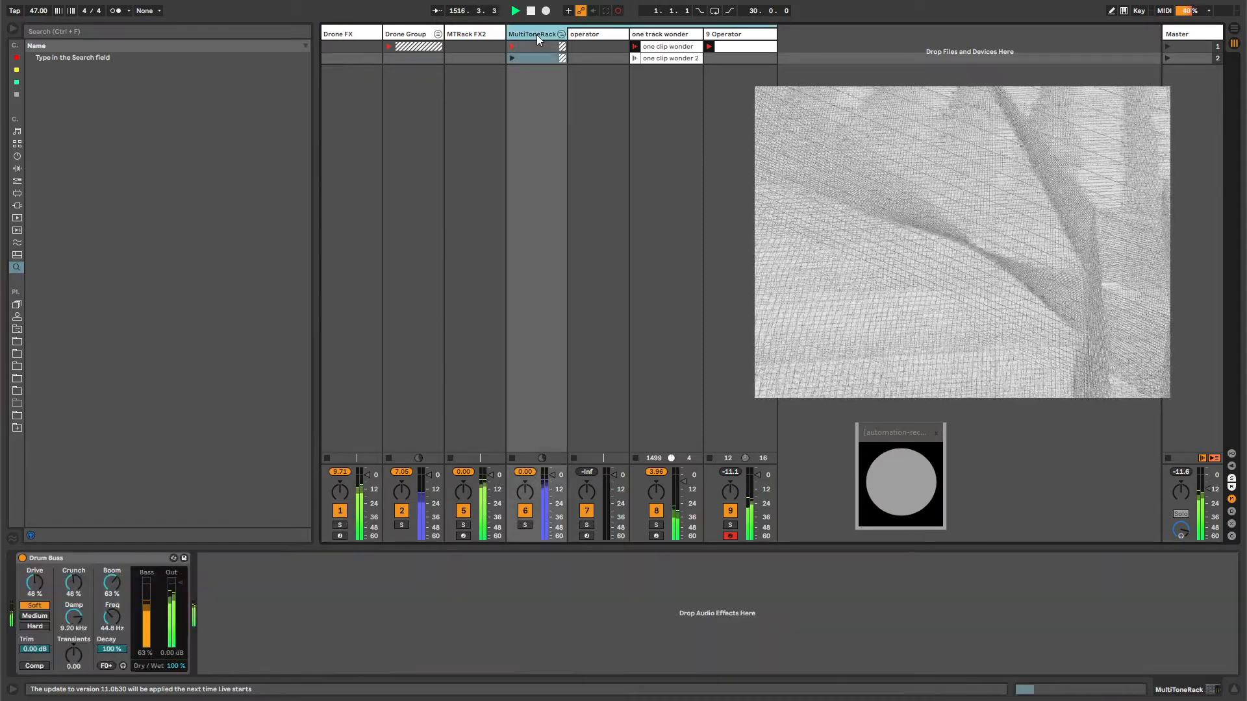
{"action": "left_click", "coordinate": [608, 61]}
{"action": "left_click", "coordinate": [655, 51]}
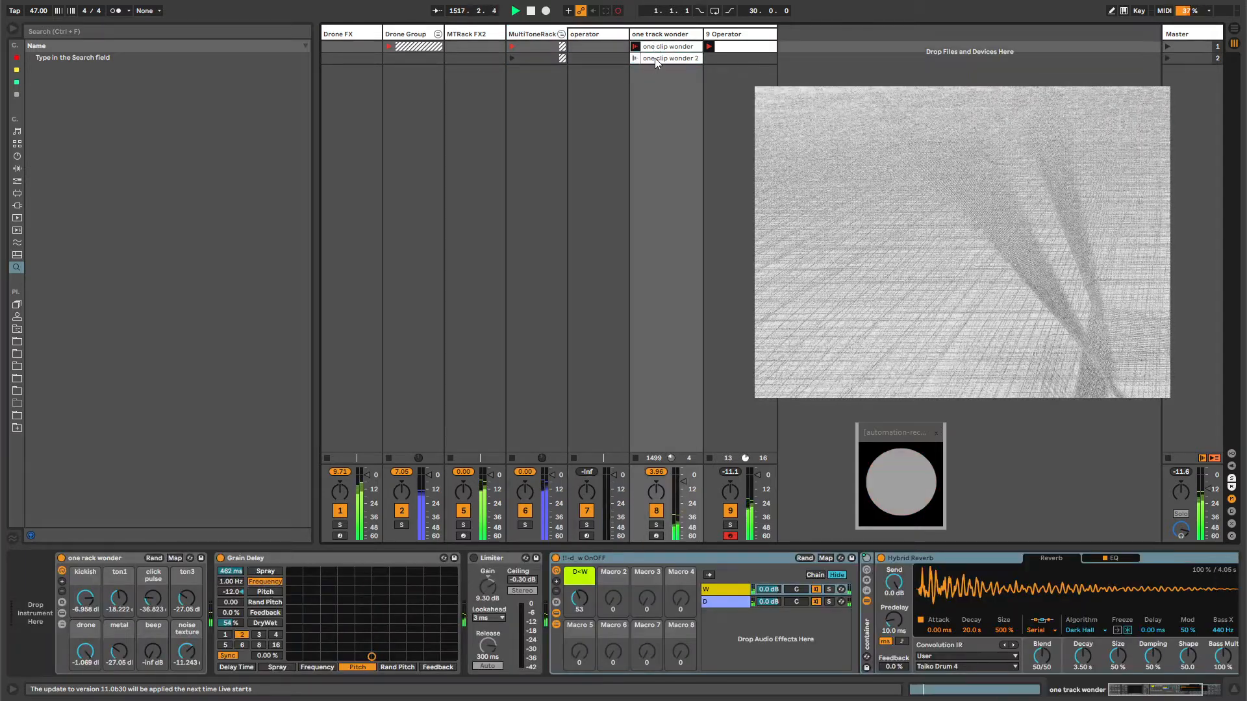
{"action": "left_click", "coordinate": [656, 61]}
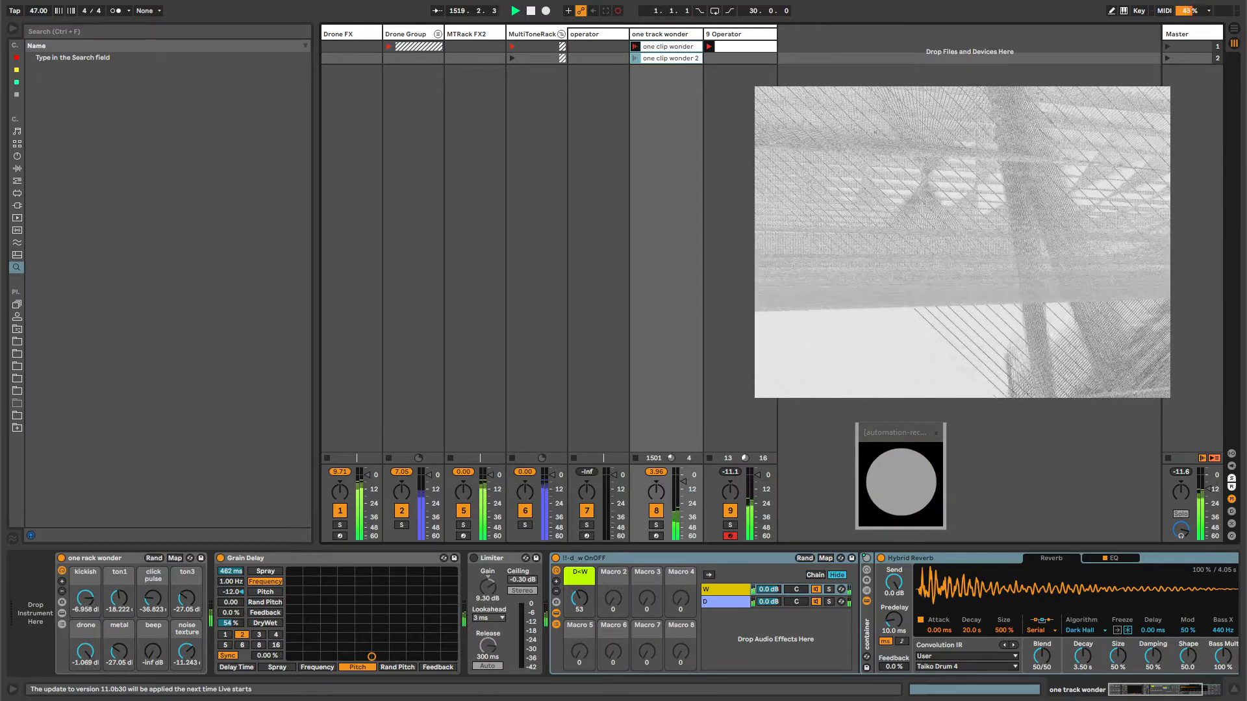
- Stop the session recording and compare the device chains of the one track wonder and 9 Operator tracks
{"action": "left_click", "coordinate": [617, 11]}
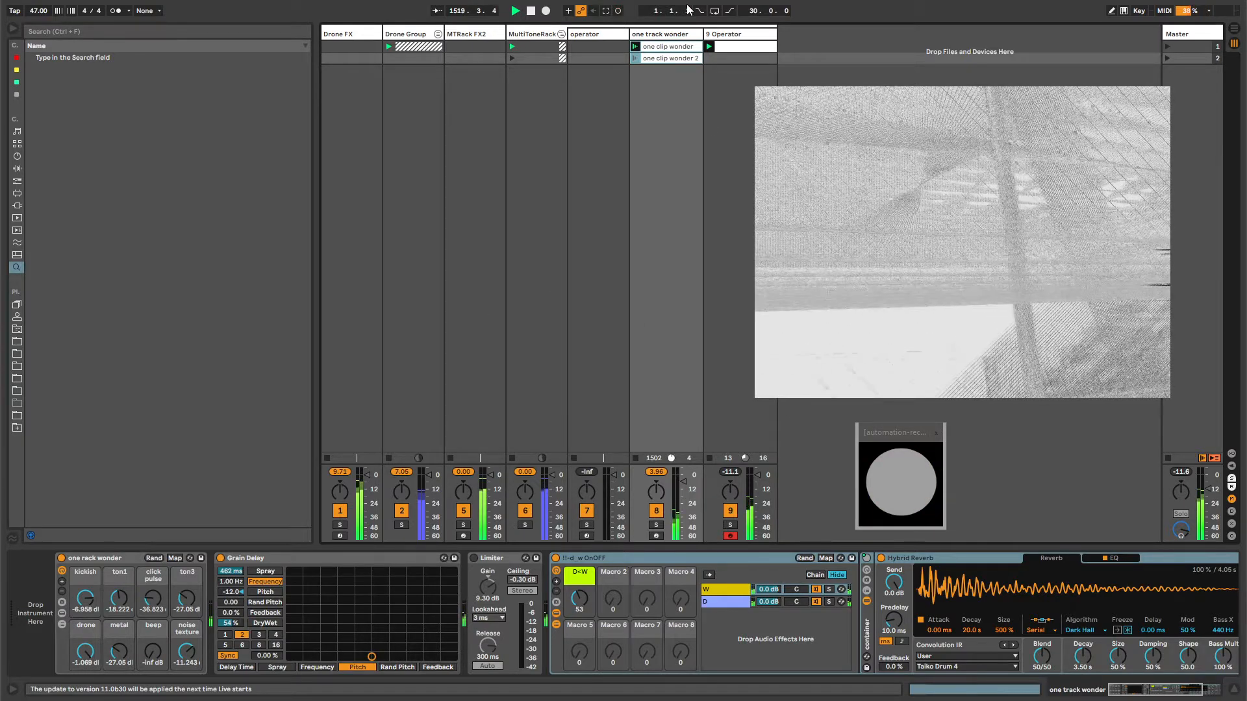
{"action": "left_click", "coordinate": [740, 33]}
{"action": "left_click", "coordinate": [653, 36]}
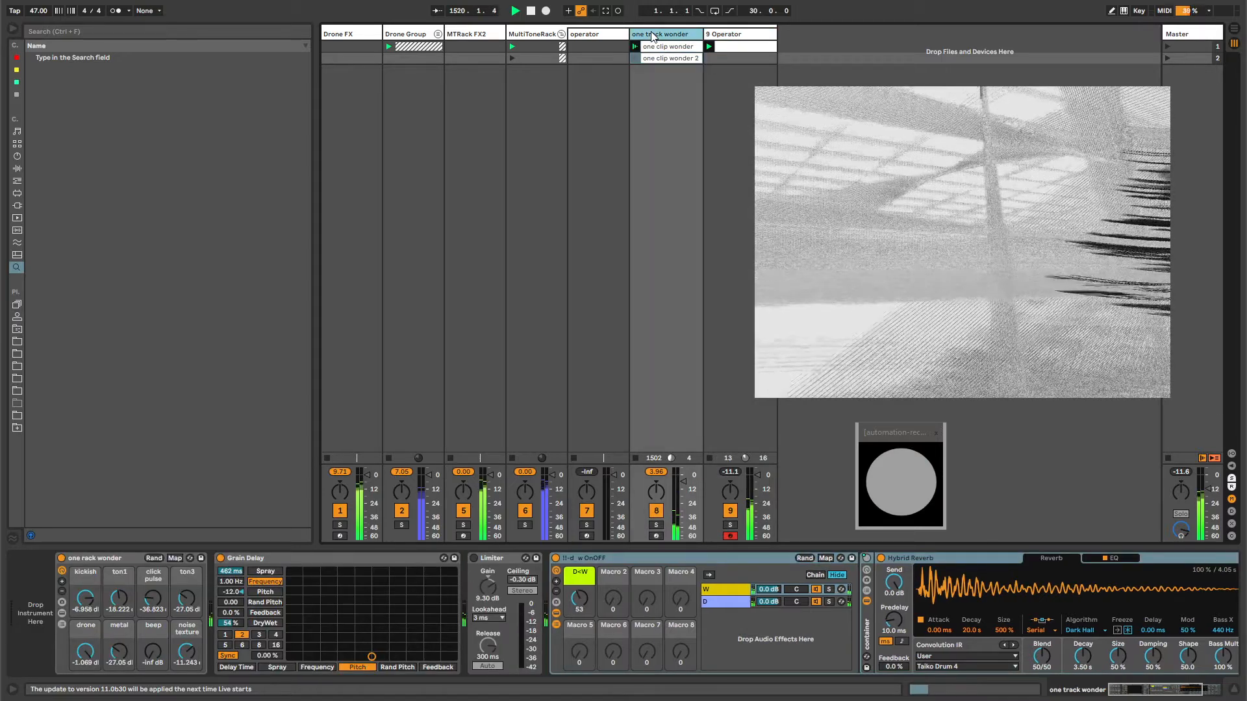
{"action": "left_click", "coordinate": [731, 36]}
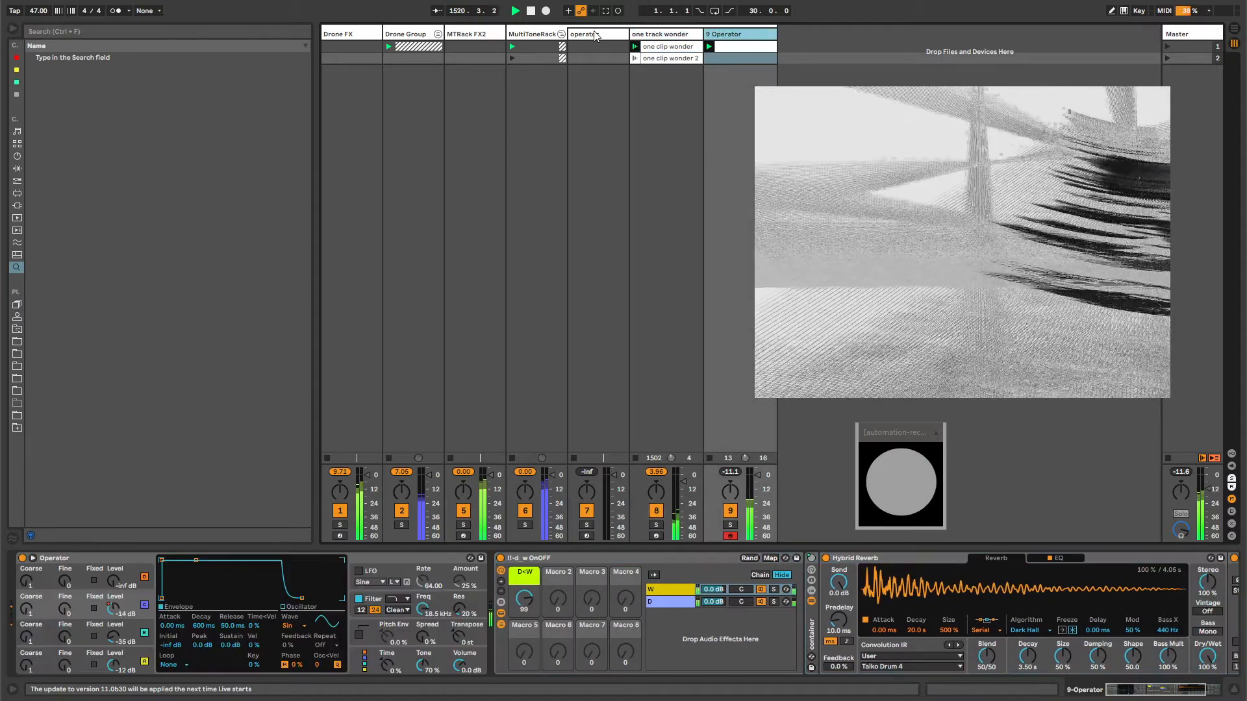
- Compare the operator track's device chain with those of MultiToneRack, one track wonder, 9 Operator, Drone Group and Drone FX
{"action": "left_click", "coordinate": [589, 36]}
{"action": "left_click", "coordinate": [522, 35]}
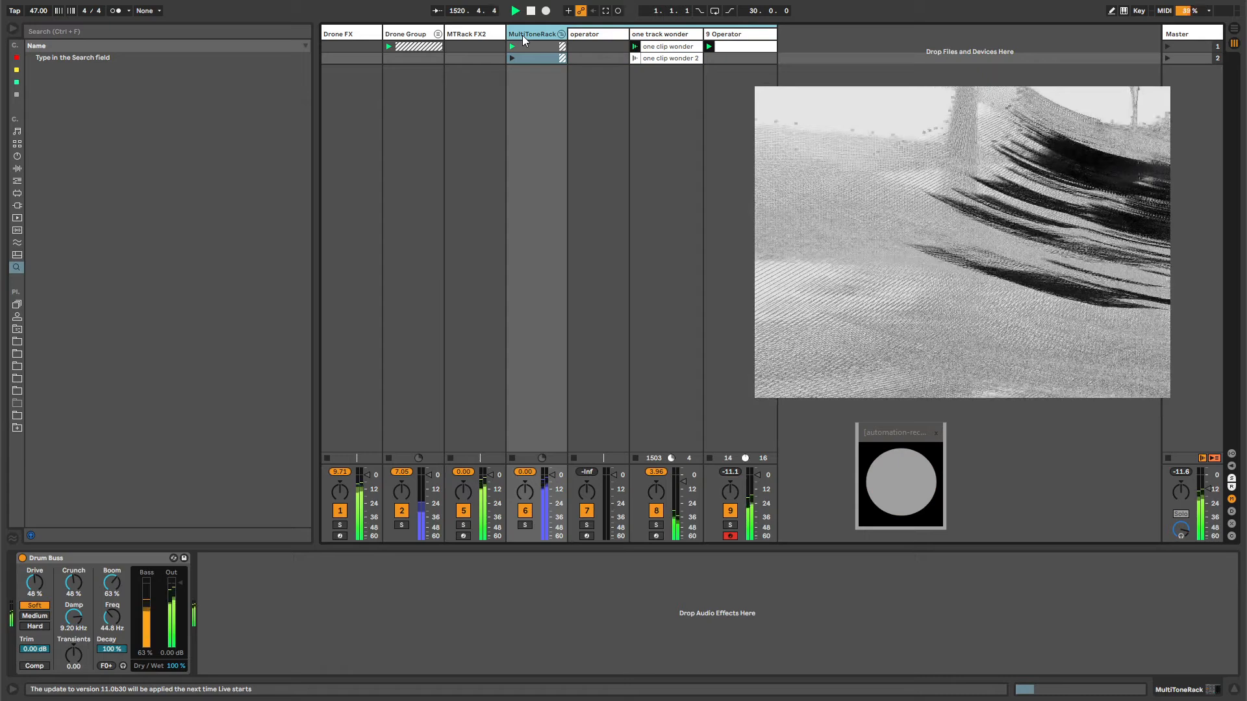
{"action": "left_click", "coordinate": [593, 33]}
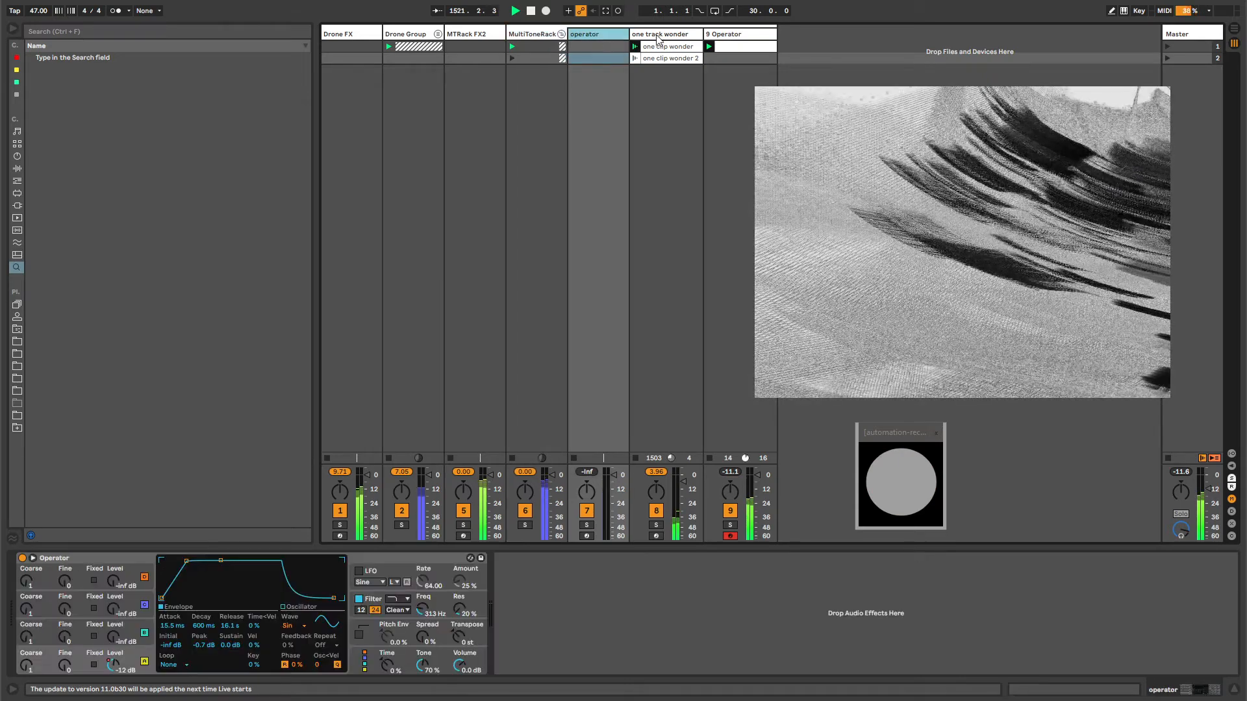
{"action": "left_click", "coordinate": [662, 34]}
{"action": "left_click", "coordinate": [710, 37]}
{"action": "left_click", "coordinate": [533, 38]}
{"action": "left_click", "coordinate": [596, 35]}
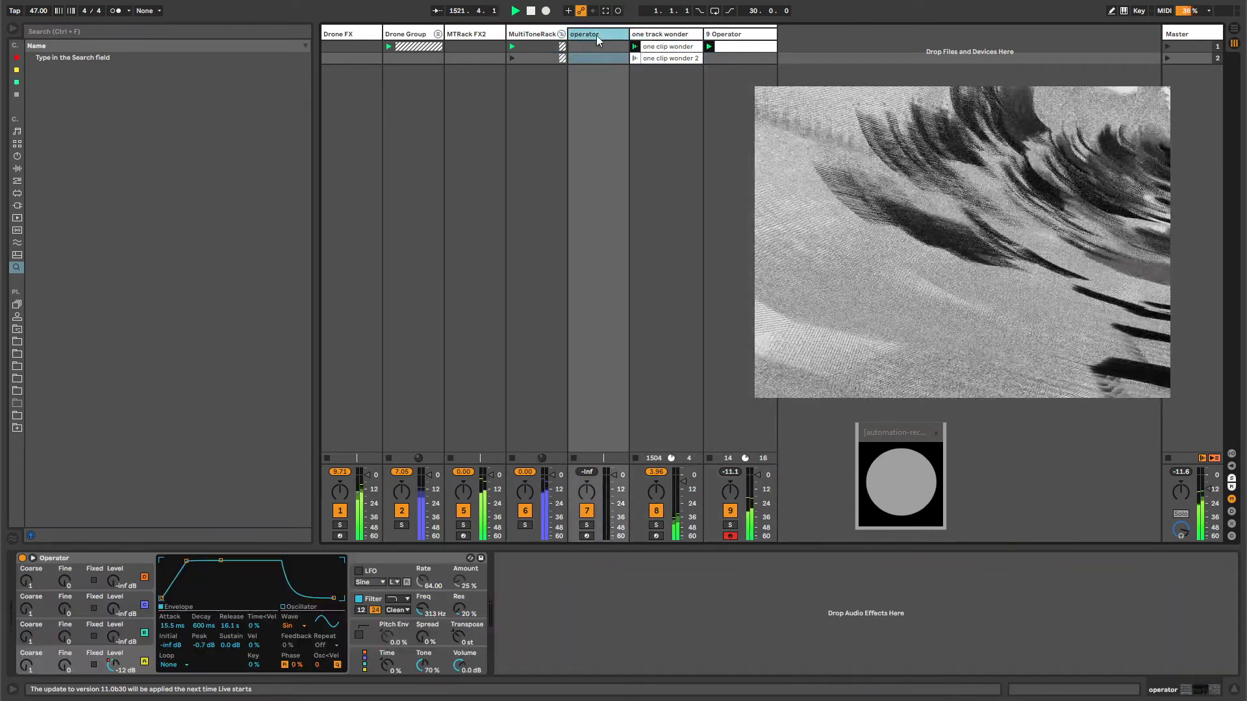
{"action": "left_click", "coordinate": [404, 38]}
{"action": "left_click", "coordinate": [344, 34]}
{"action": "left_click", "coordinate": [594, 35]}
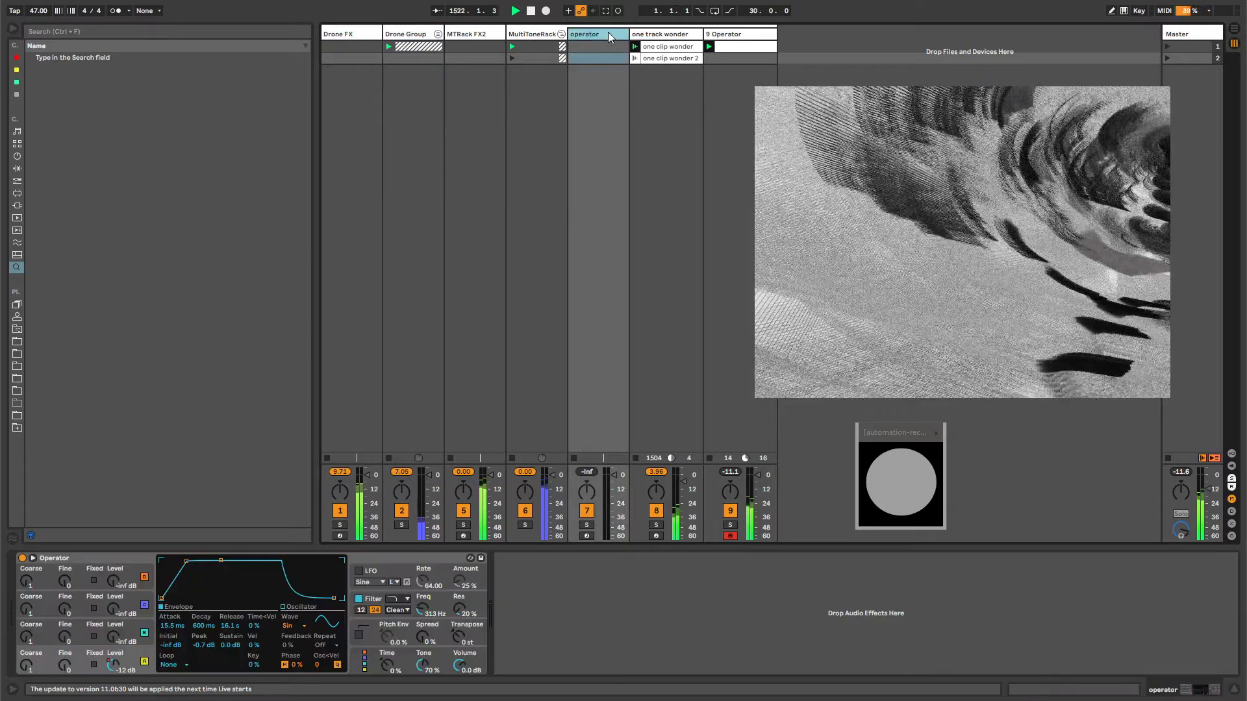
{"action": "left_click", "coordinate": [680, 36]}
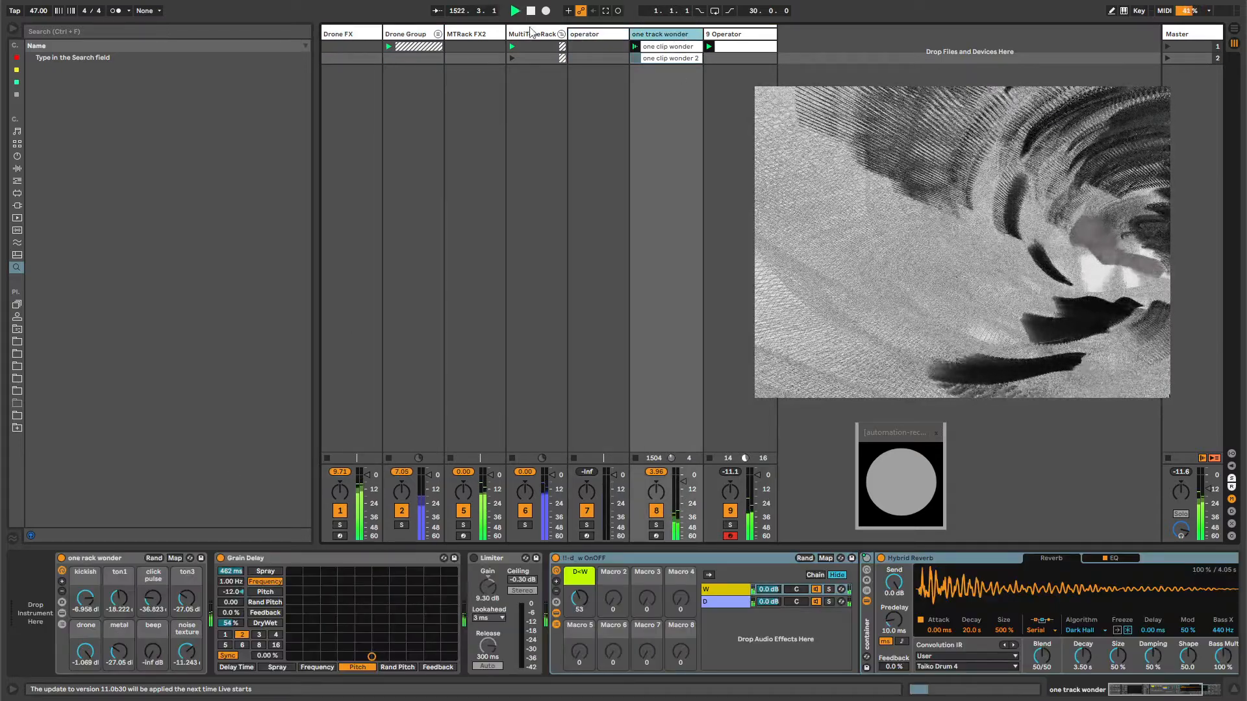
- Fold and unfold the MultiToneRack group, and recheck the devices on the operator, one track wonder and 9 Operator tracks
{"action": "left_click", "coordinate": [532, 34]}
{"action": "left_click", "coordinate": [561, 34]}
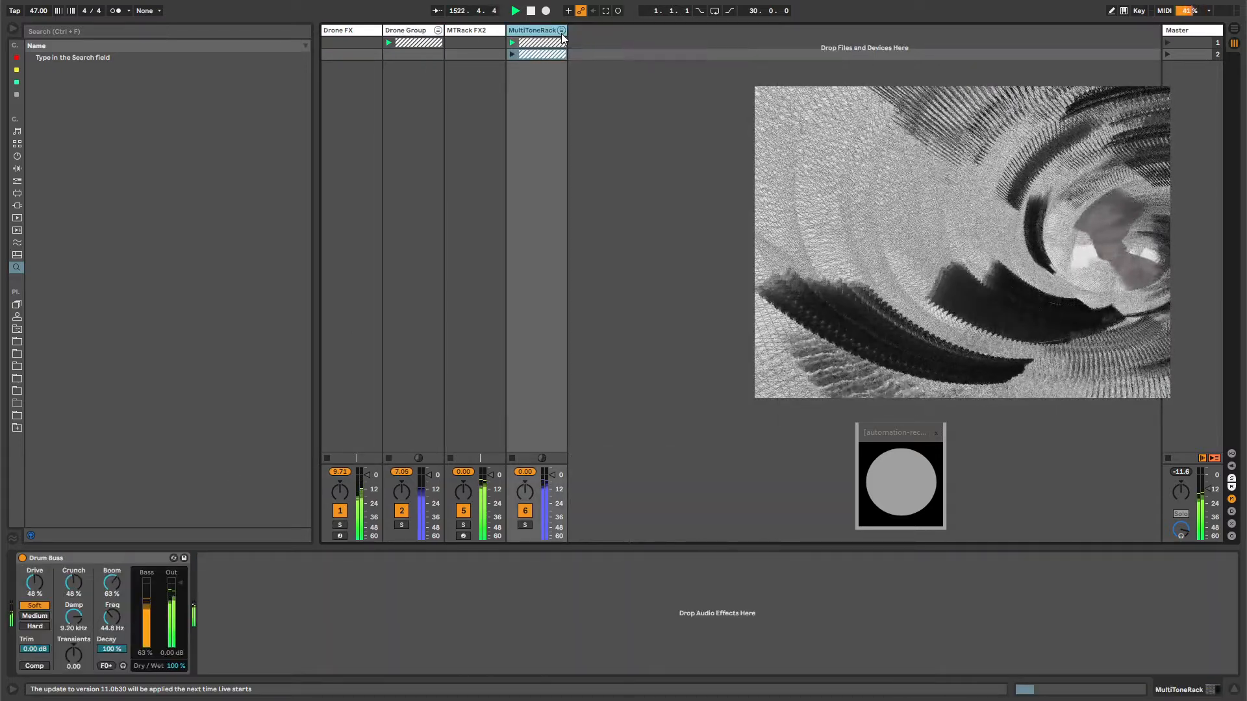
{"action": "left_click", "coordinate": [561, 31]}
{"action": "left_click", "coordinate": [604, 34]}
{"action": "left_click", "coordinate": [666, 34]}
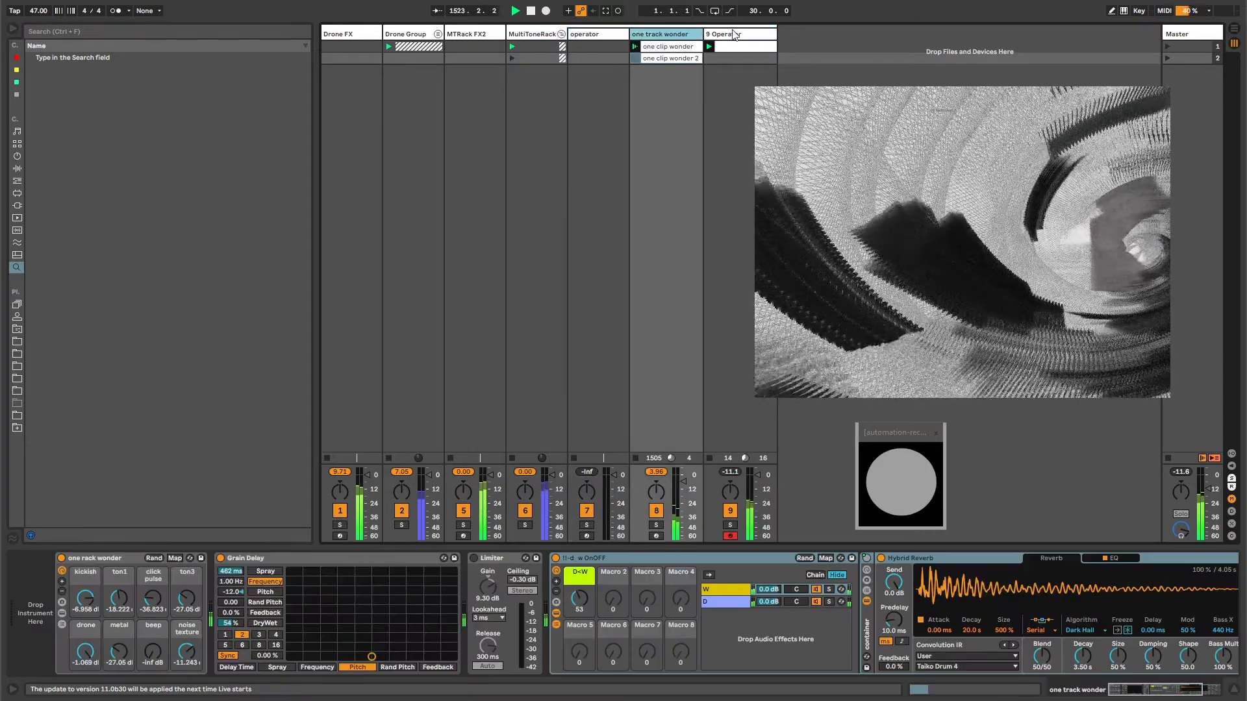
{"action": "left_click", "coordinate": [736, 35]}
{"action": "left_click", "coordinate": [590, 35]}
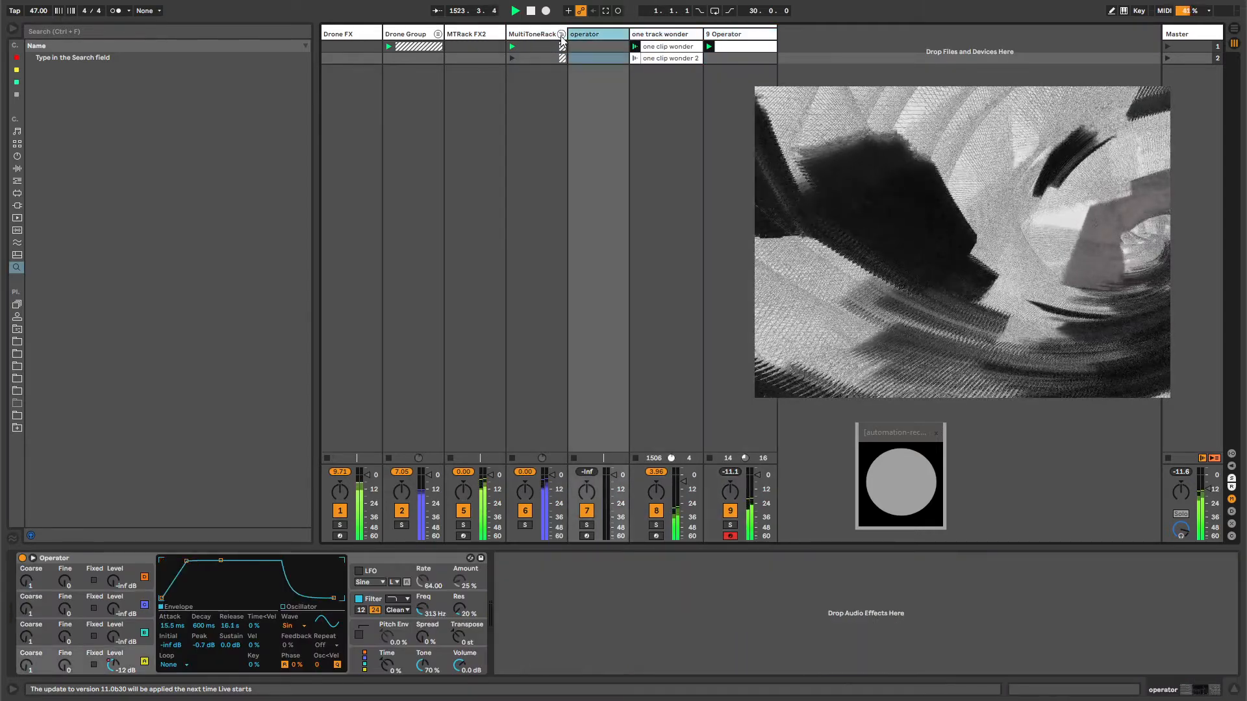
{"action": "left_click", "coordinate": [669, 35]}
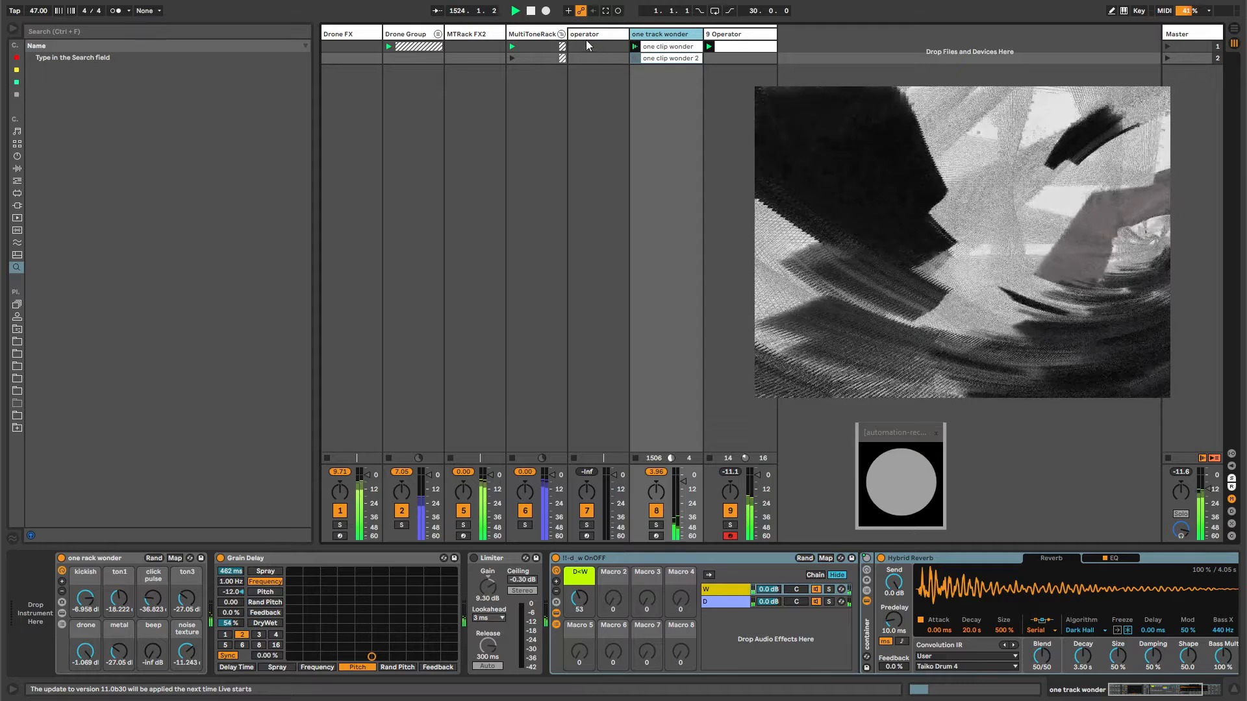
- Delete the operator track from the MultiToneRack group and select the group track
{"action": "left_click", "coordinate": [587, 36]}
{"action": "key", "text": "Delete"}
{"action": "left_click", "coordinate": [532, 33]}
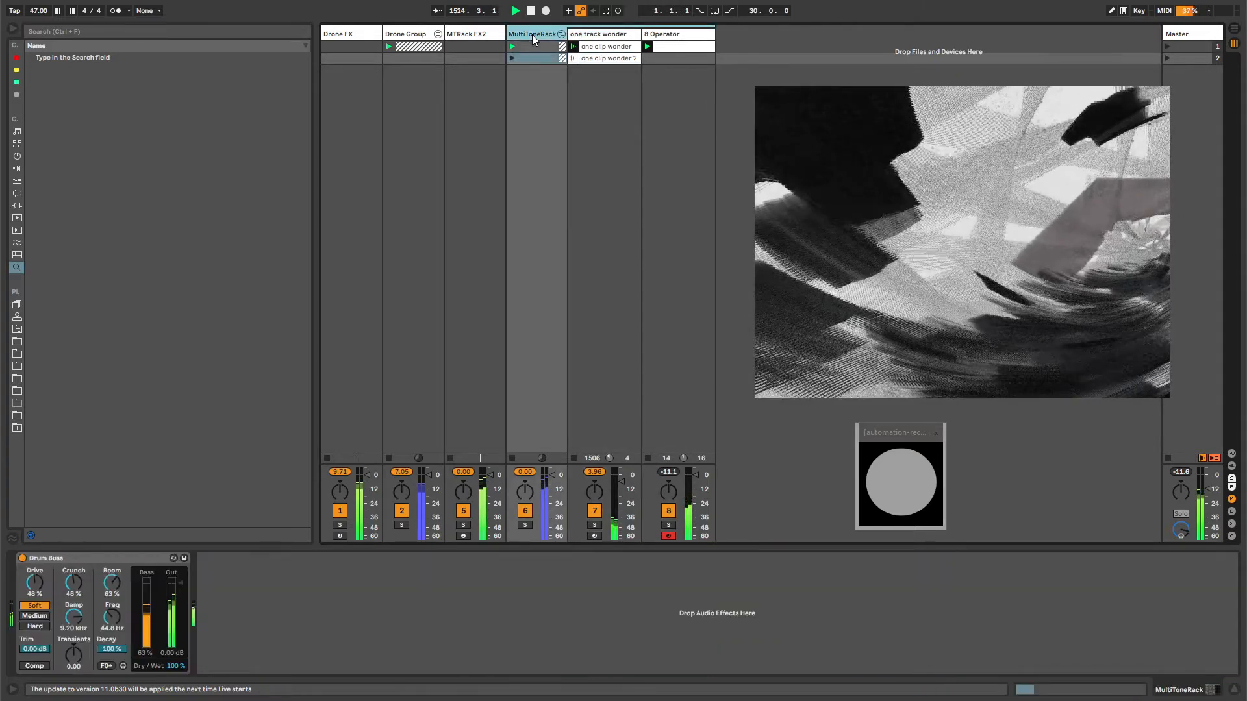
- In the one clip wonder clip, enable Legato launch and set the follow actions to Play Again at 46 % and Other at 54 %
{"action": "left_click", "coordinate": [597, 48]}
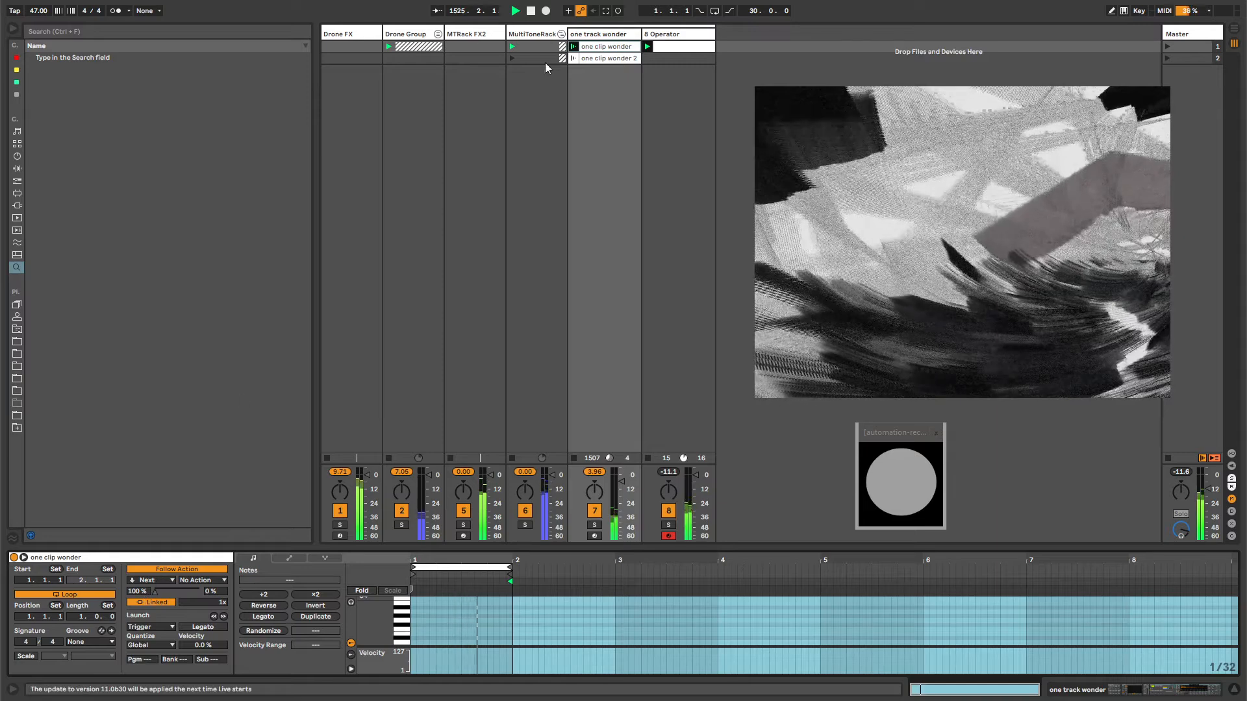
{"action": "left_click", "coordinate": [277, 538]}
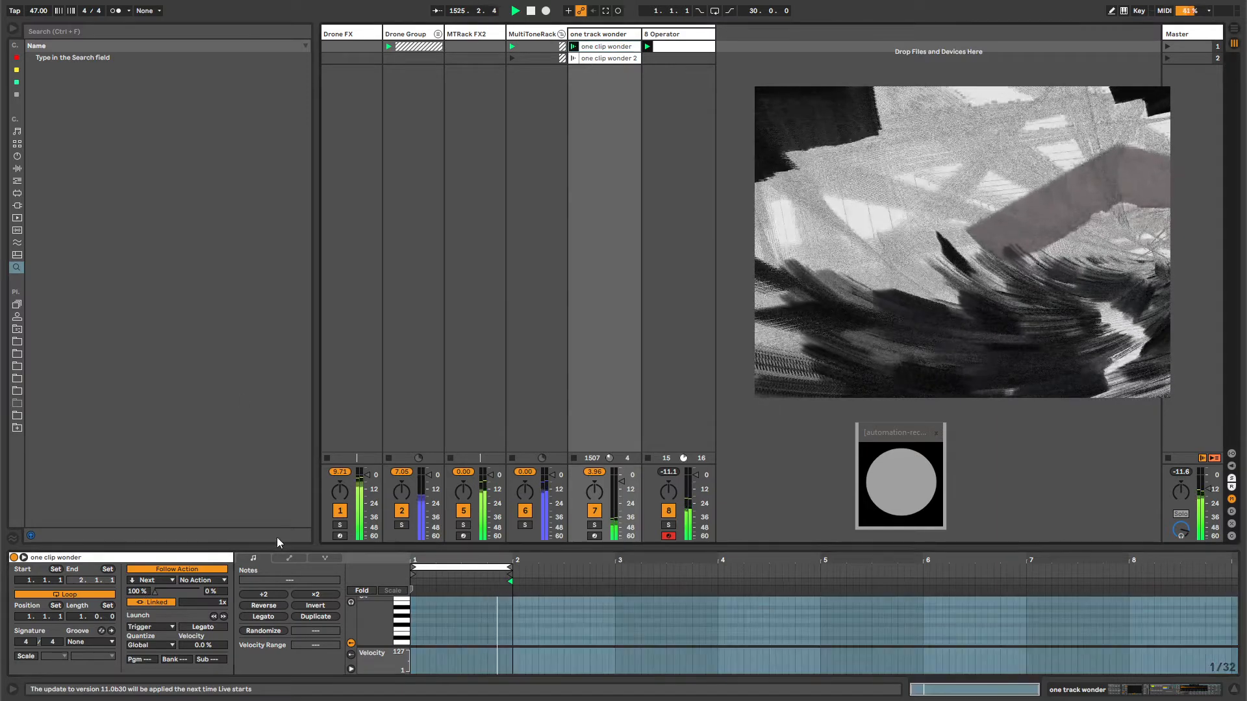
{"action": "left_click", "coordinate": [200, 626]}
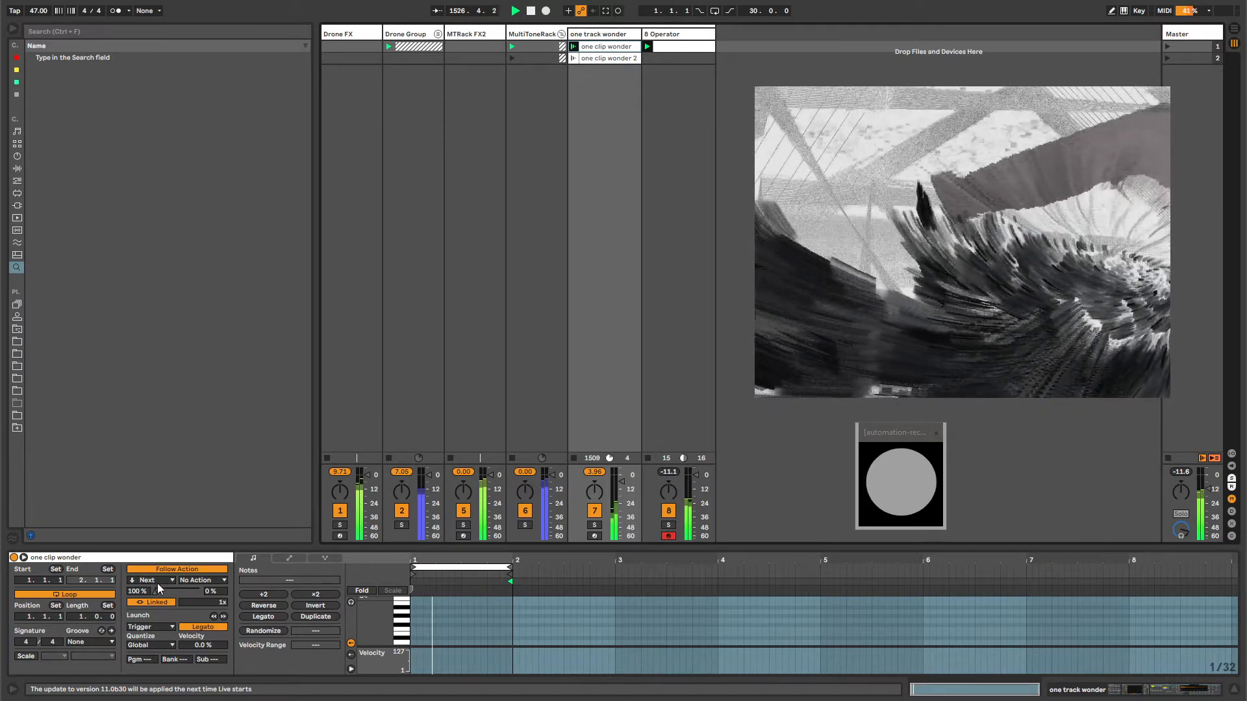
{"action": "left_click_drag", "start_coordinate": [157, 591], "coordinate": [178, 591]}
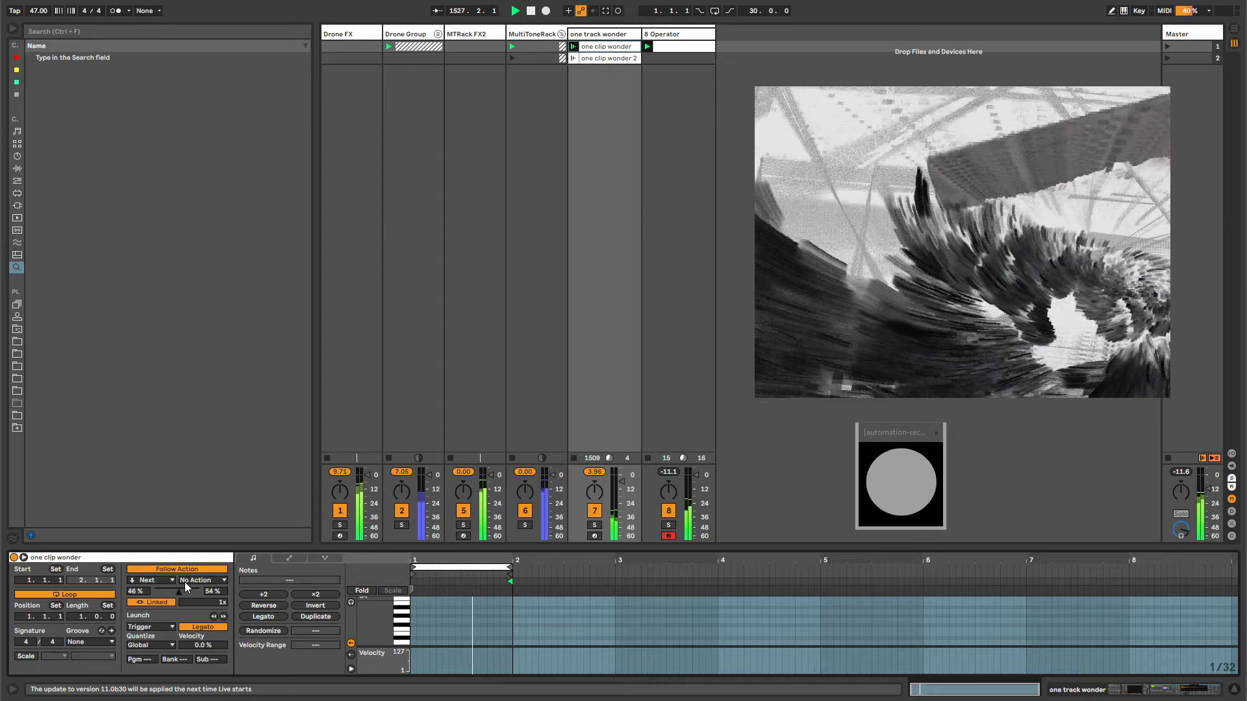
{"action": "left_click", "coordinate": [191, 582]}
{"action": "left_click", "coordinate": [196, 668]}
{"action": "left_click", "coordinate": [151, 580]}
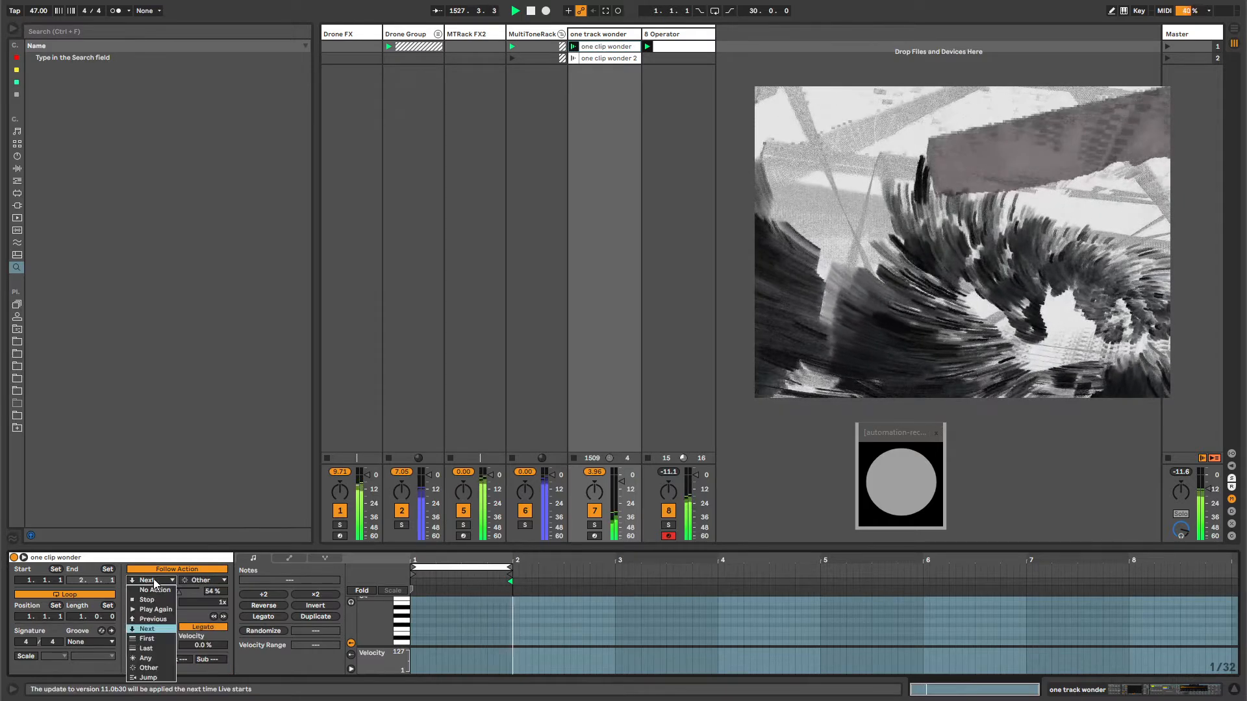
{"action": "left_click", "coordinate": [160, 610]}
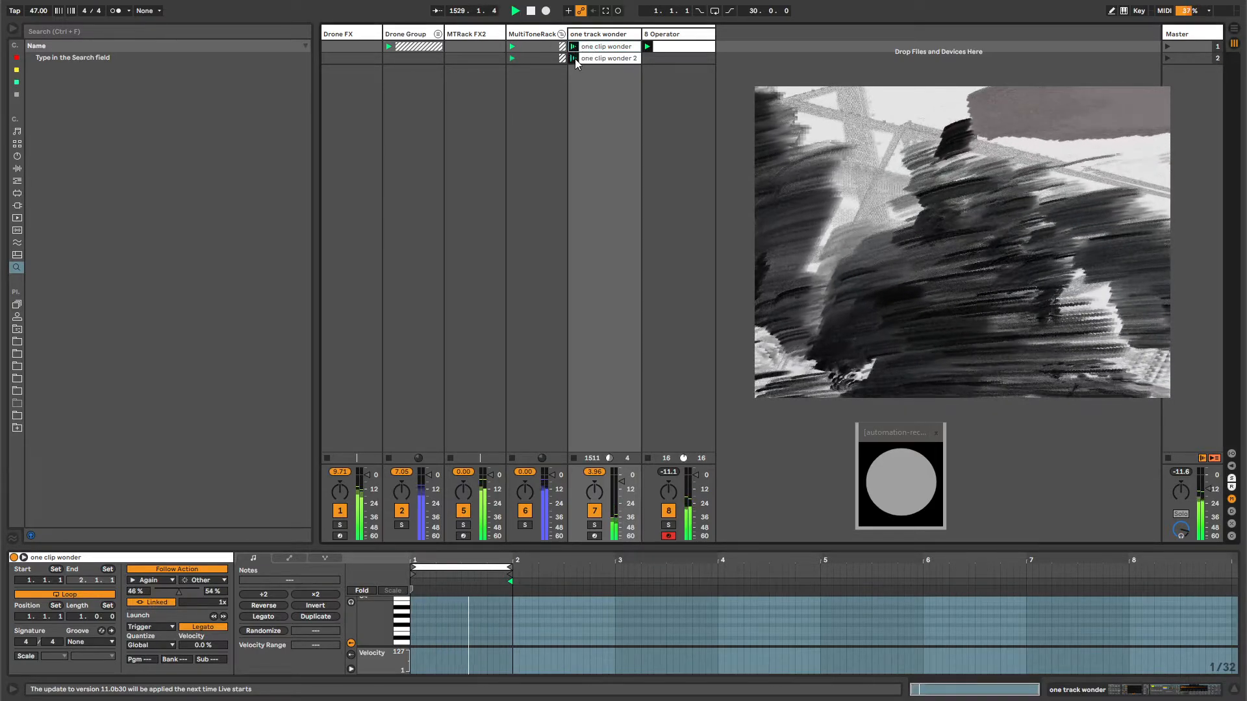
- Unlink the follow action times of one clip wonder 2 and one clip wonder, setting them to 1.2.3 and 0.3.2
{"action": "left_click", "coordinate": [591, 57]}
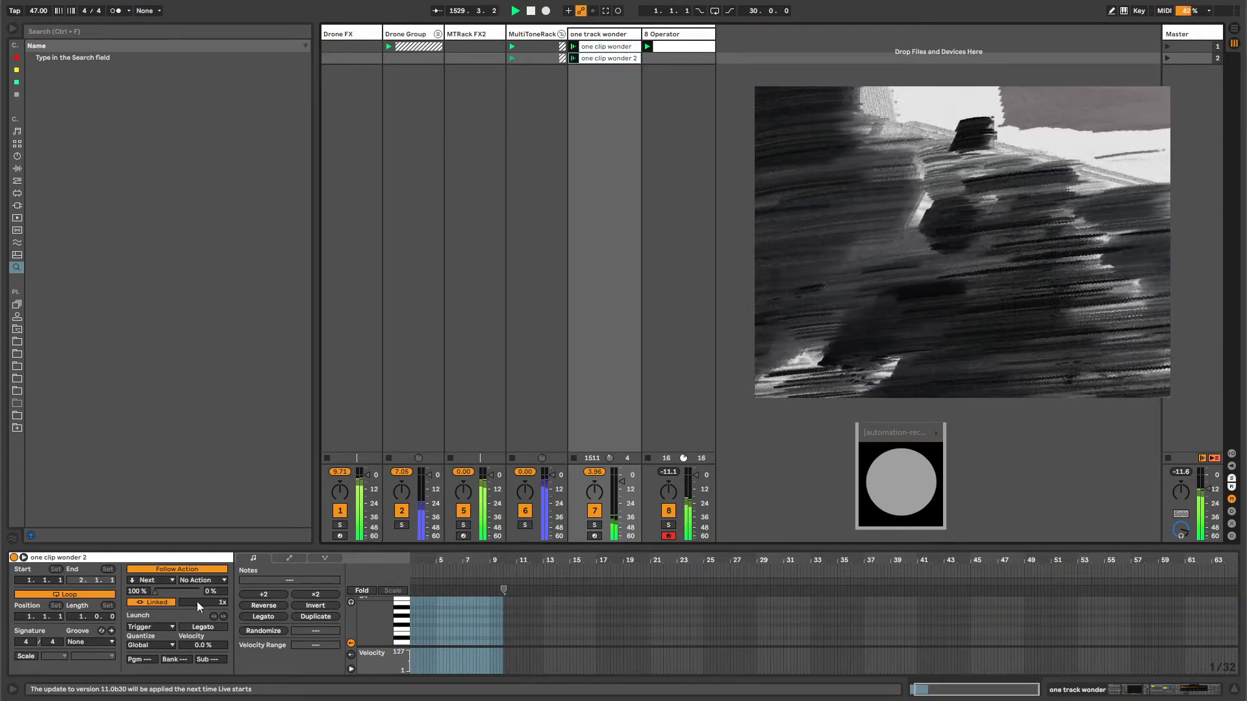
{"action": "left_click", "coordinate": [168, 603]}
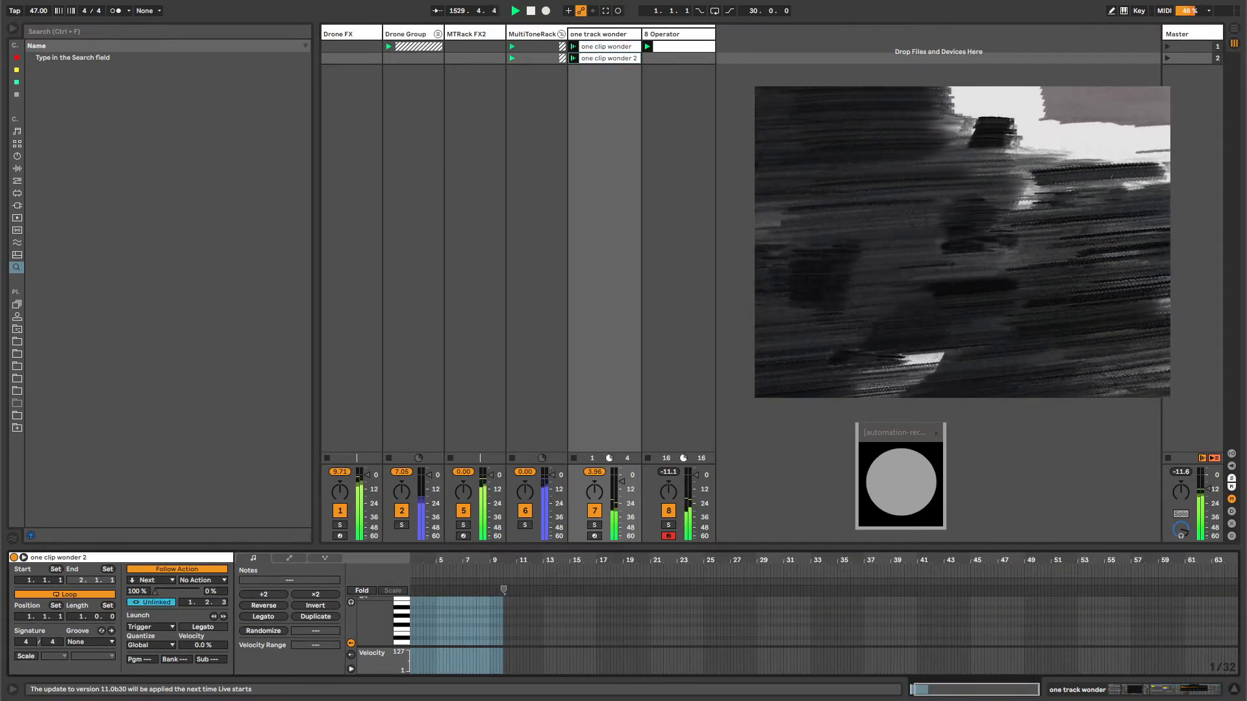
{"action": "left_click", "coordinate": [610, 47]}
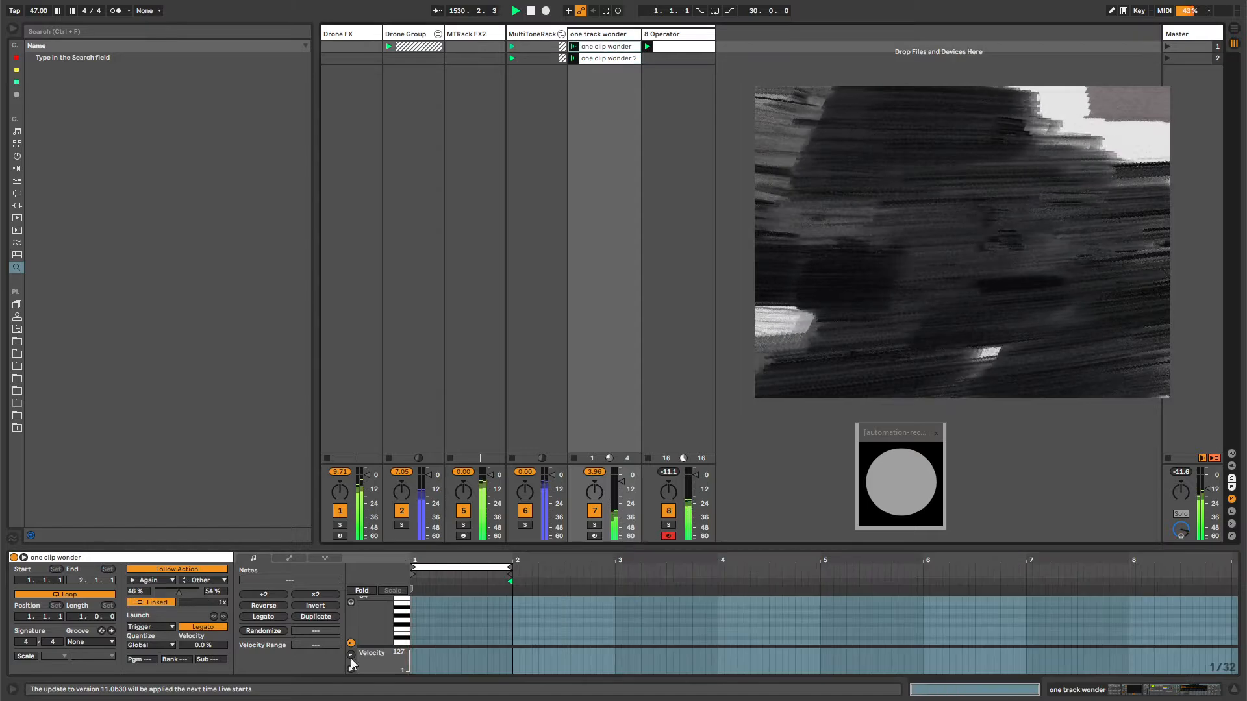
{"action": "left_click", "coordinate": [157, 603]}
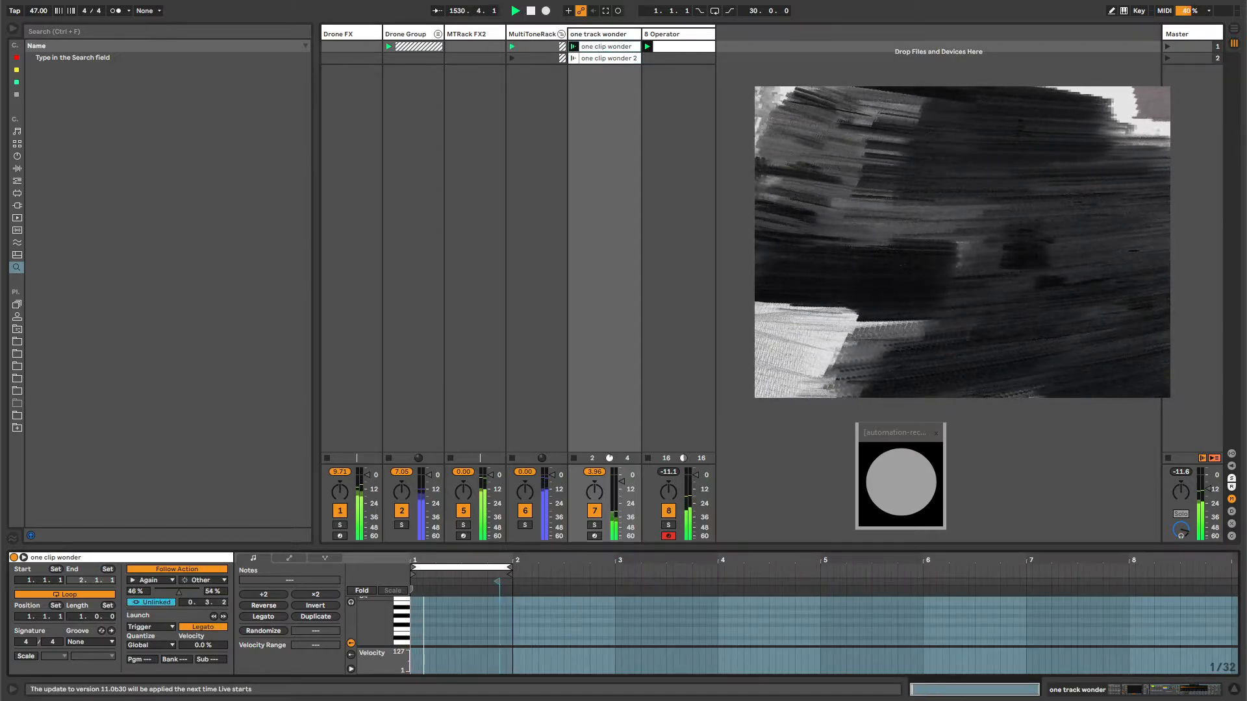
- On the one track wonder track, set the Grain Delay's DryWet to 84 % and collapse the device
{"action": "left_click", "coordinate": [607, 35]}
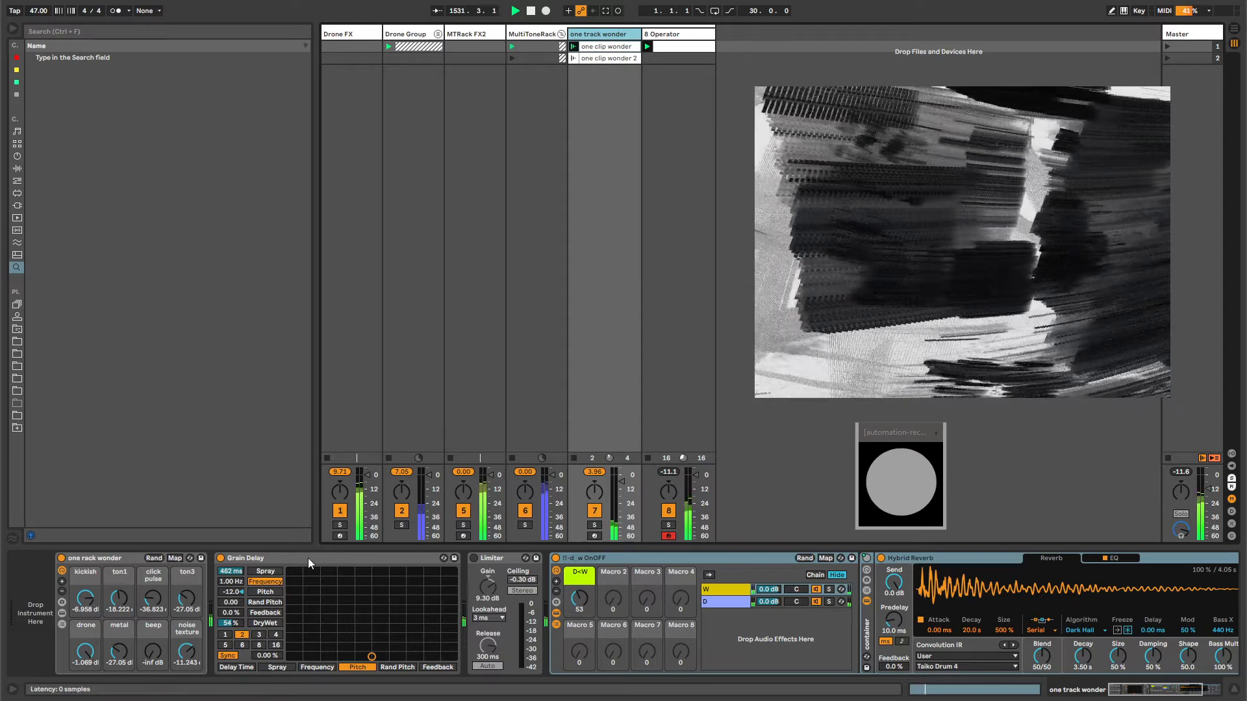
{"action": "left_click_drag", "start_coordinate": [237, 622], "coordinate": [237, 632]}
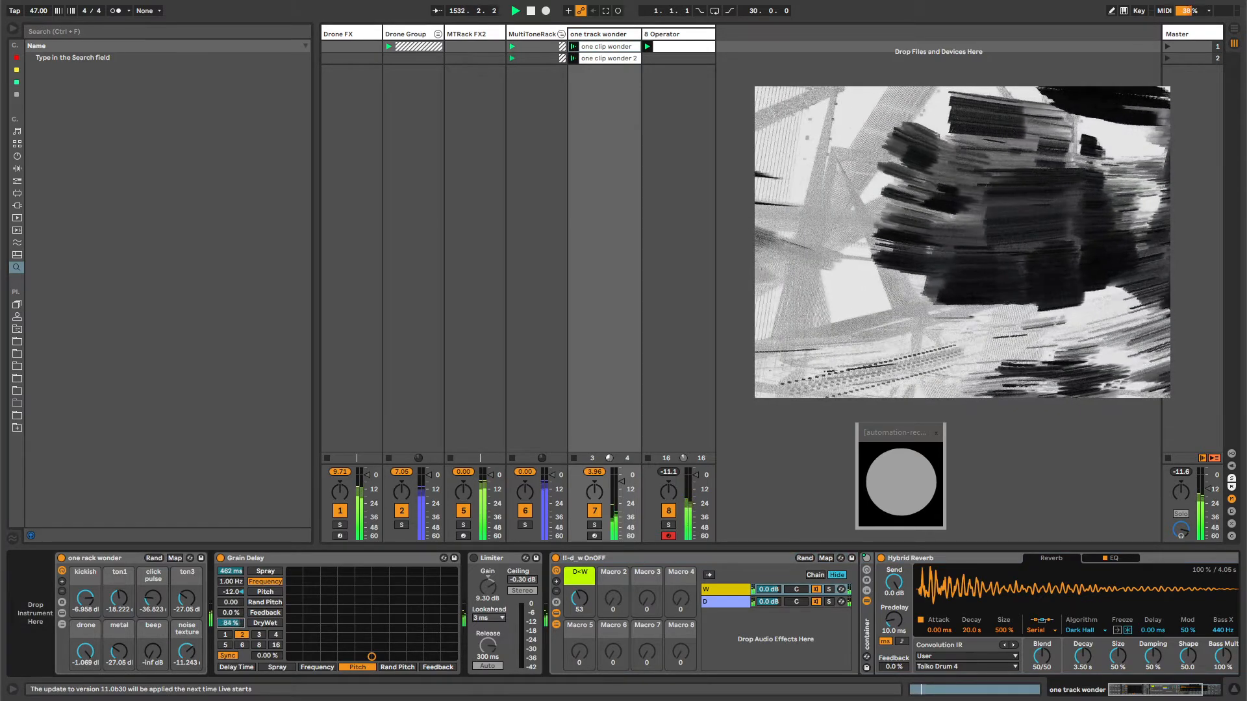
{"action": "double_click", "coordinate": [244, 559]}
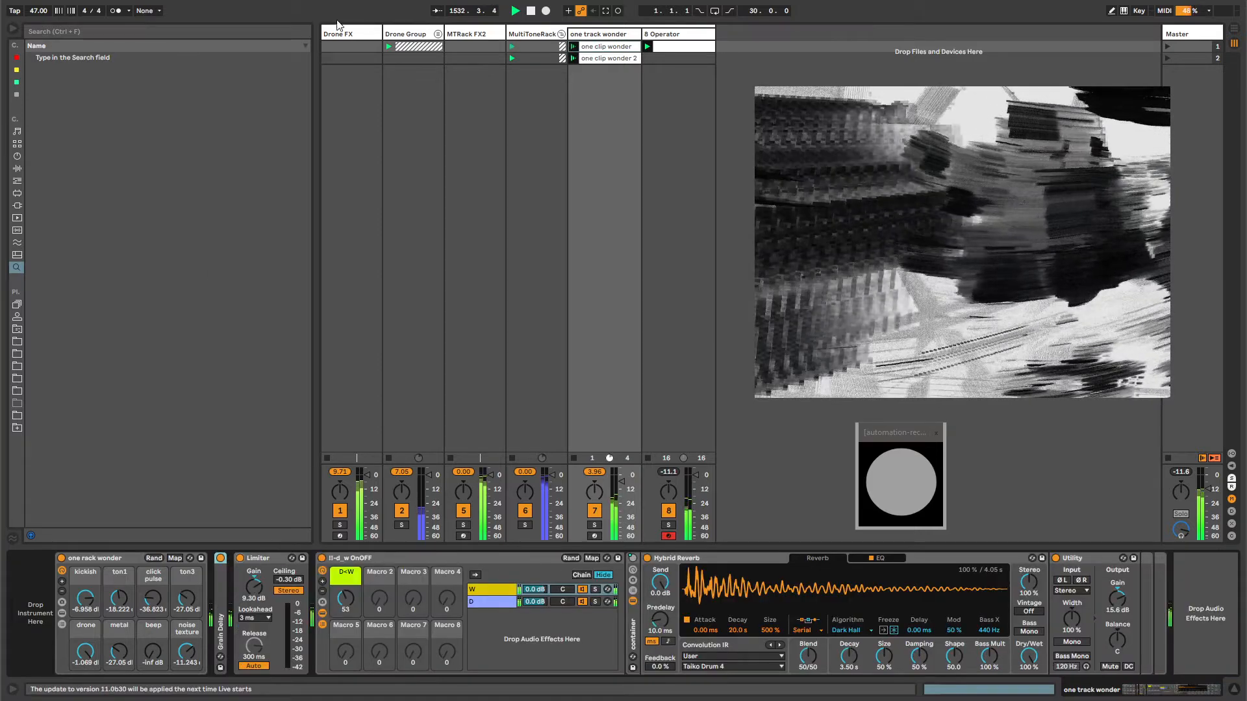
- Add a Grain Delay to the Drone FX track, placing it directly before the Audio Effect Rack and switching it on
{"action": "left_click", "coordinate": [404, 34]}
{"action": "left_click", "coordinate": [459, 32]}
{"action": "left_click", "coordinate": [395, 33]}
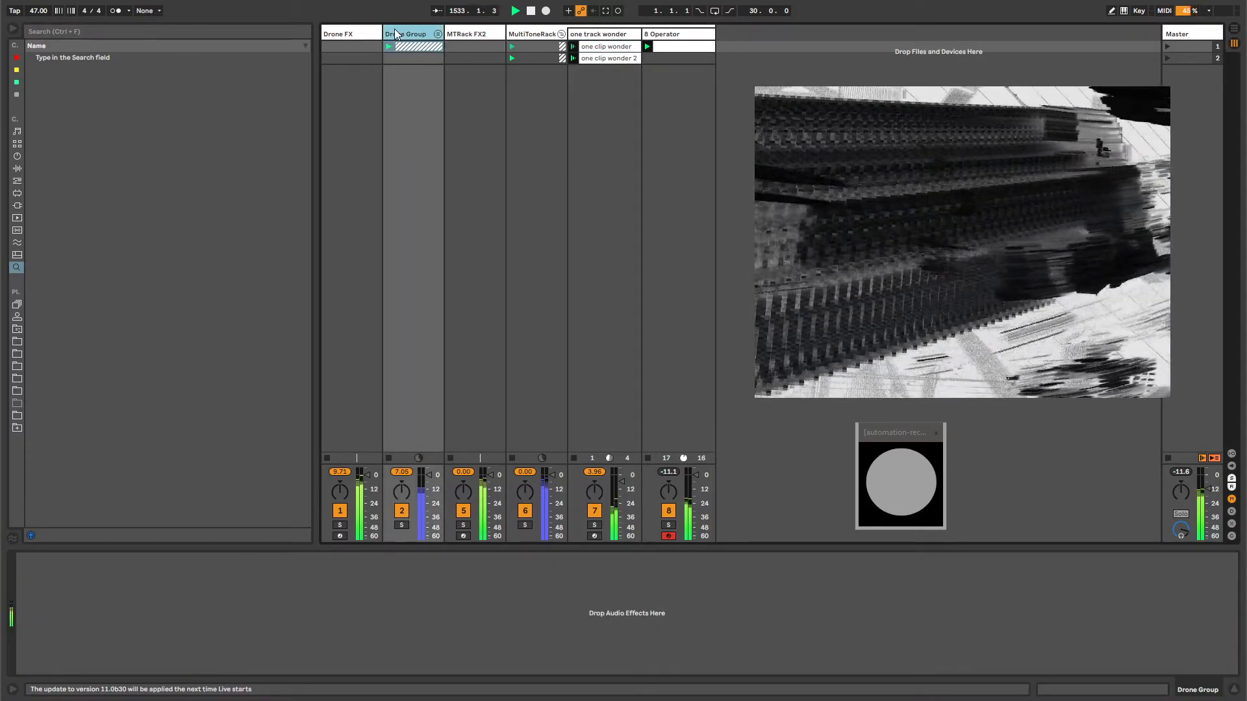
{"action": "left_click", "coordinate": [359, 34]}
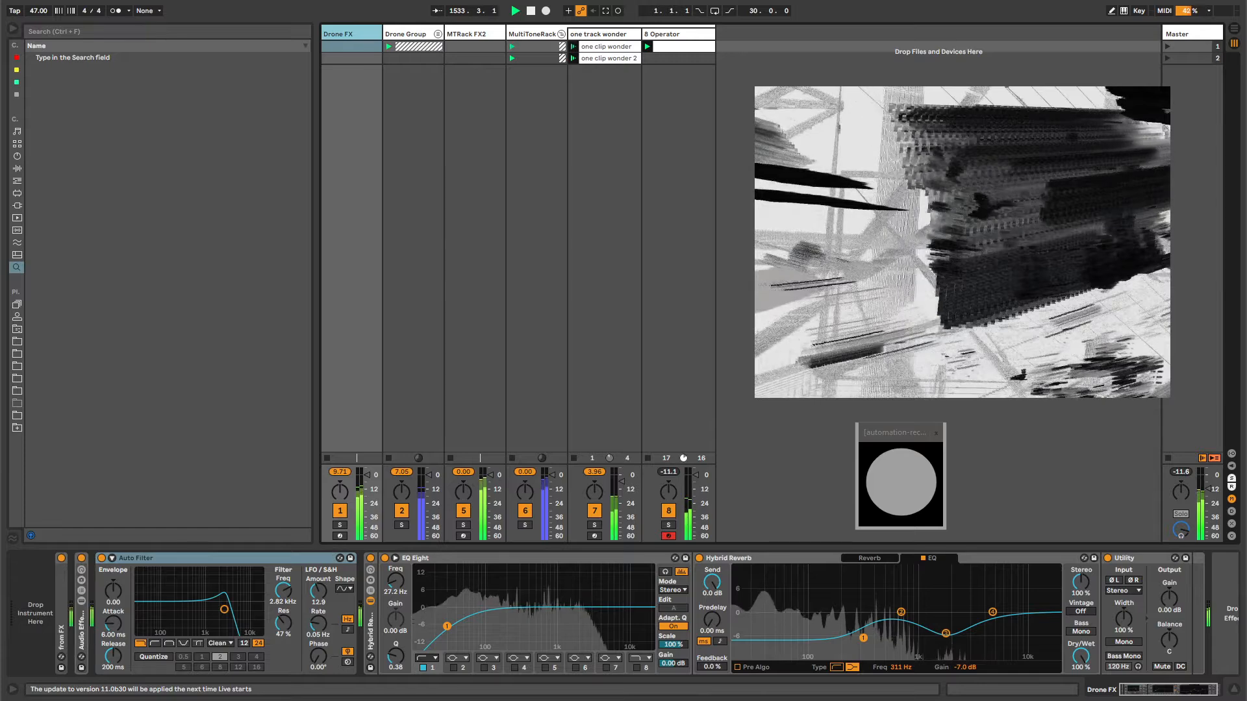
{"action": "key", "text": "ctrl+f"}
{"action": "type", "text": "grain delay"}
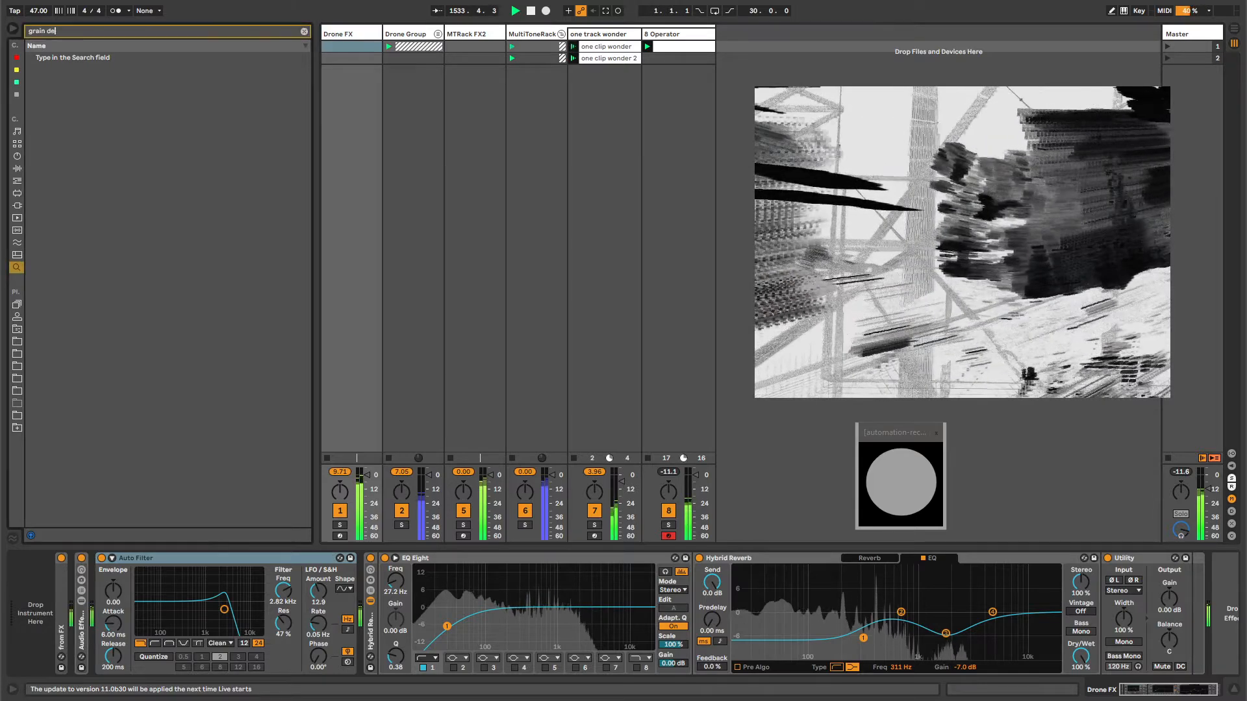
{"action": "key", "text": "Down"}
{"action": "key", "text": "Return"}
{"action": "key", "text": "Escape"}
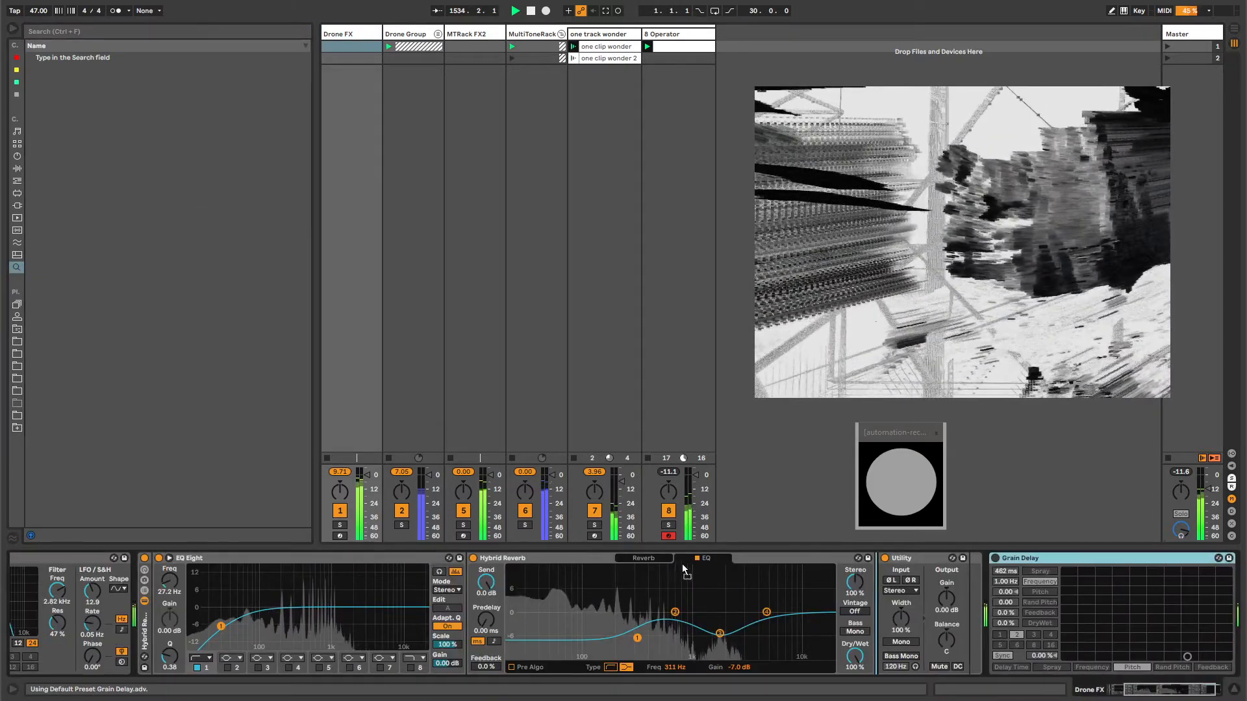
{"action": "left_click_drag", "start_coordinate": [36, 577], "coordinate": [71, 577]}
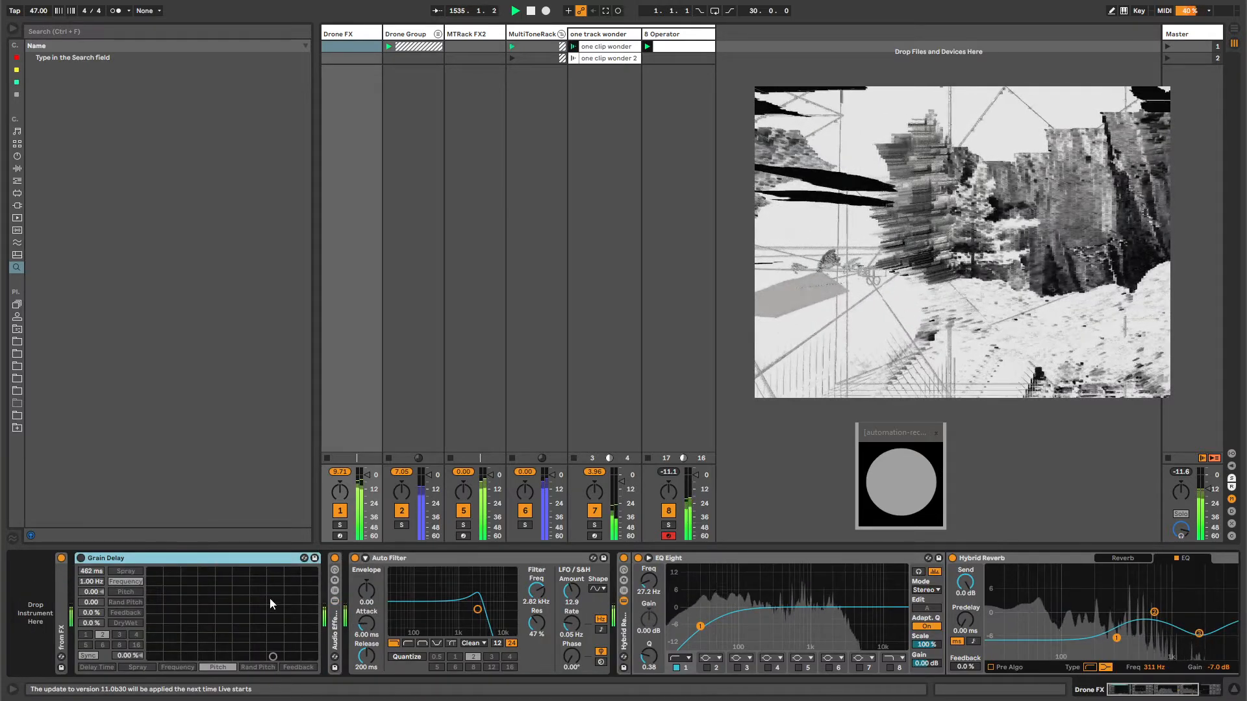
{"action": "left_click", "coordinate": [80, 559]}
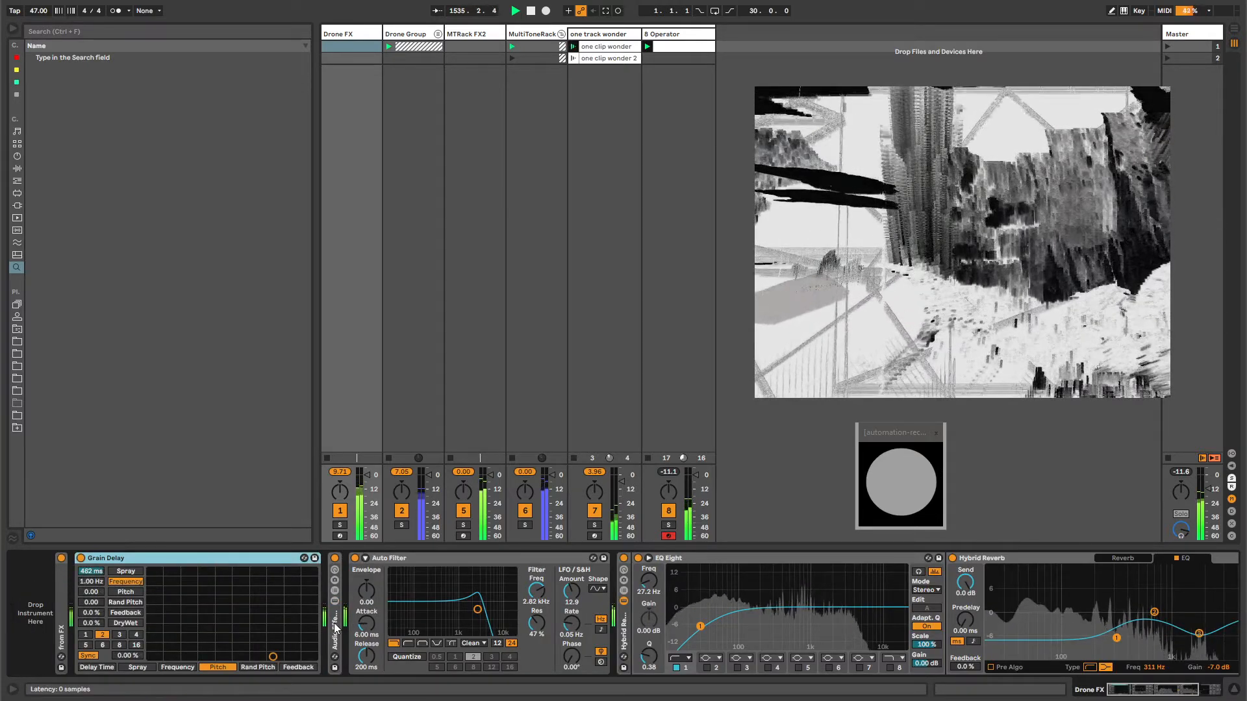
- Expand the Audio Effect Rack and set the Grain Delay in front of it to 100 % DryWet and 5.00 Pitch
{"action": "double_click", "coordinate": [335, 613]}
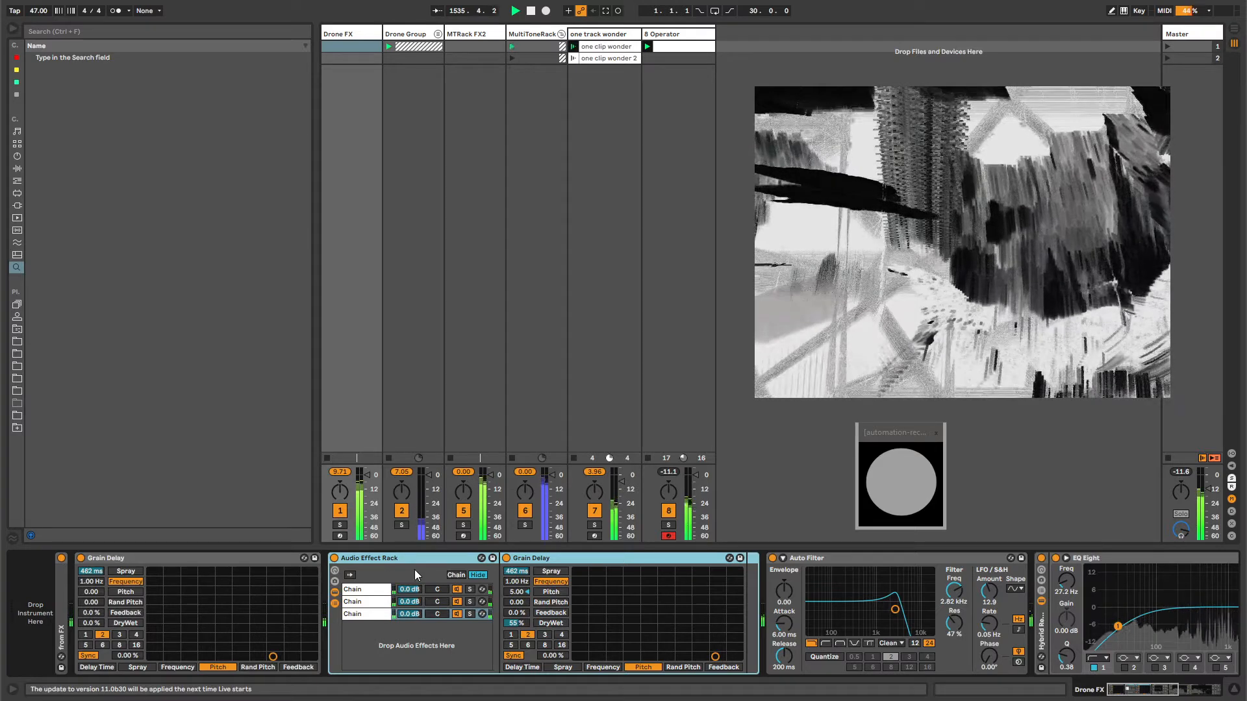
{"action": "left_click", "coordinate": [167, 561]}
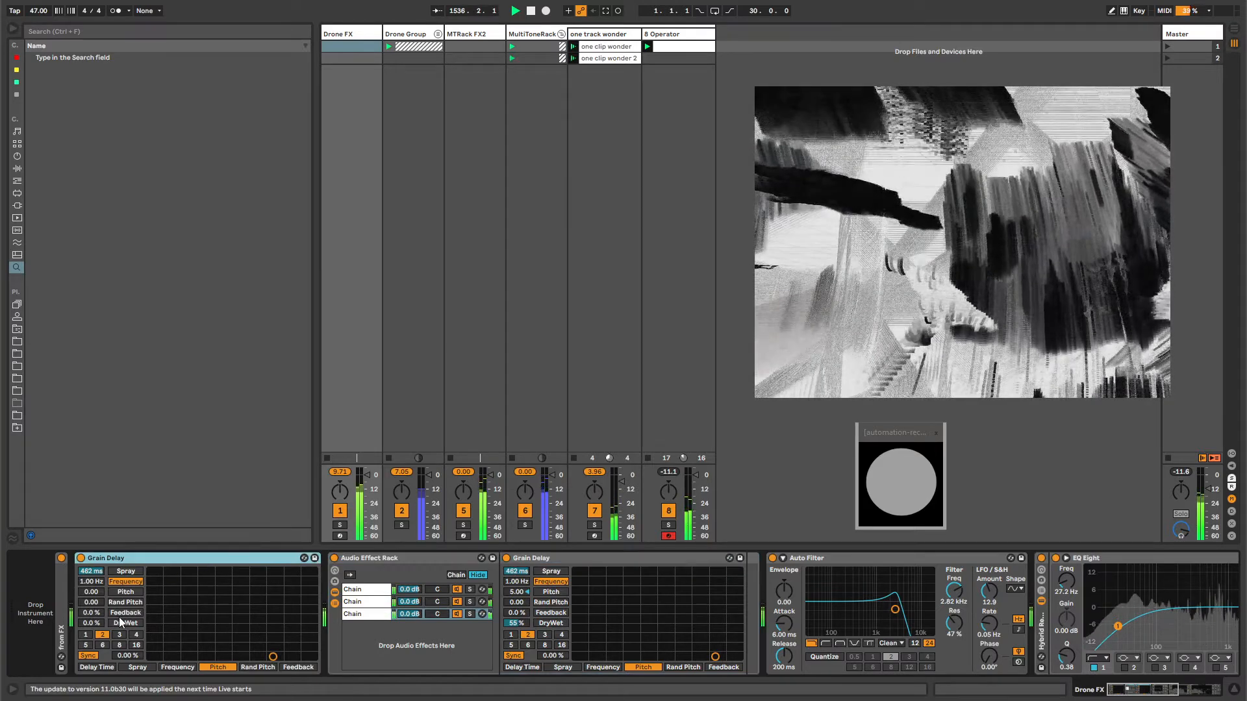
{"action": "left_click_drag", "start_coordinate": [88, 622], "coordinate": [88, 587]}
{"action": "left_click", "coordinate": [88, 592]}
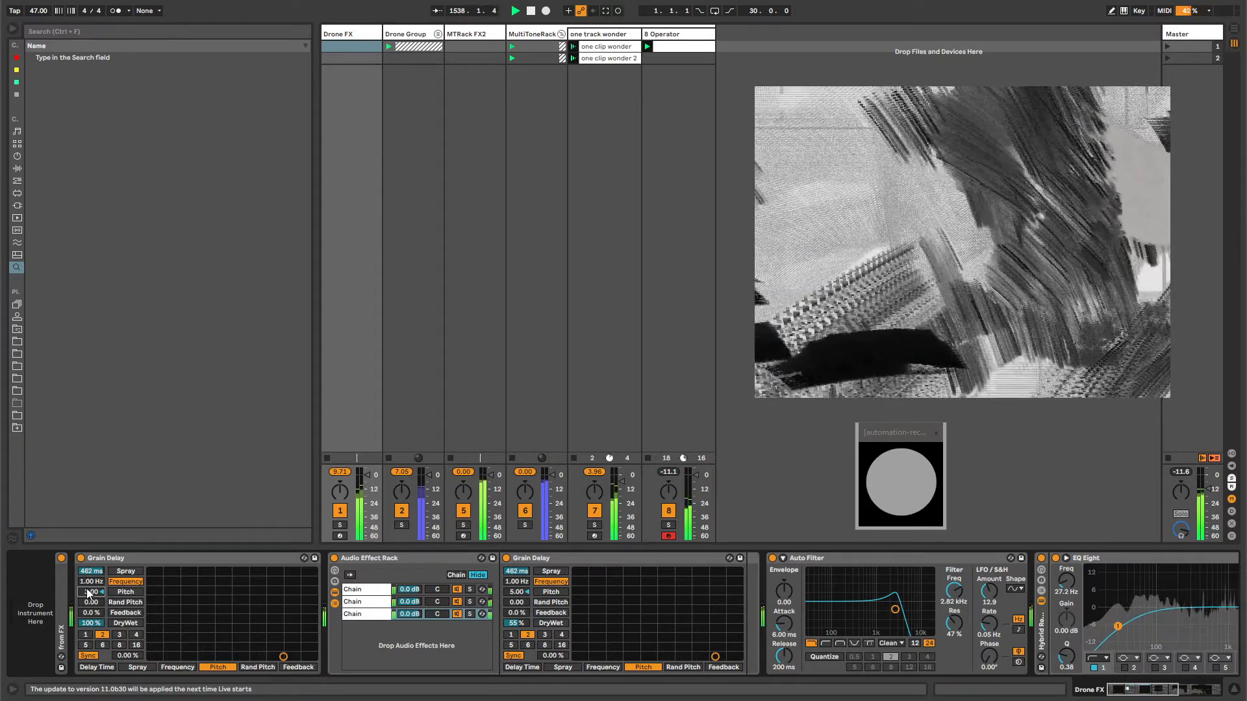
{"action": "type", "text": "5"}
{"action": "key", "text": "Return"}
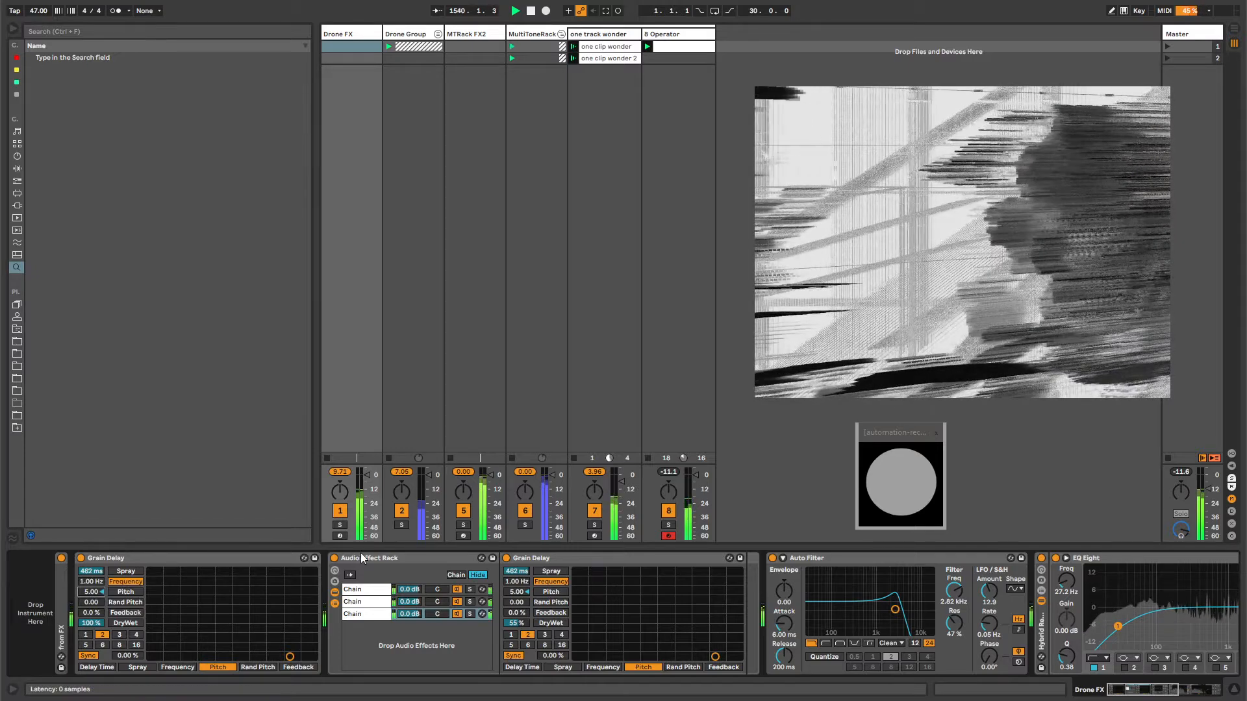
- Reset the Pitch of the first Grain Delay on the Drone FX track to 0.00 and show its automation
{"action": "left_click", "coordinate": [178, 558]}
{"action": "left_click", "coordinate": [90, 593]}
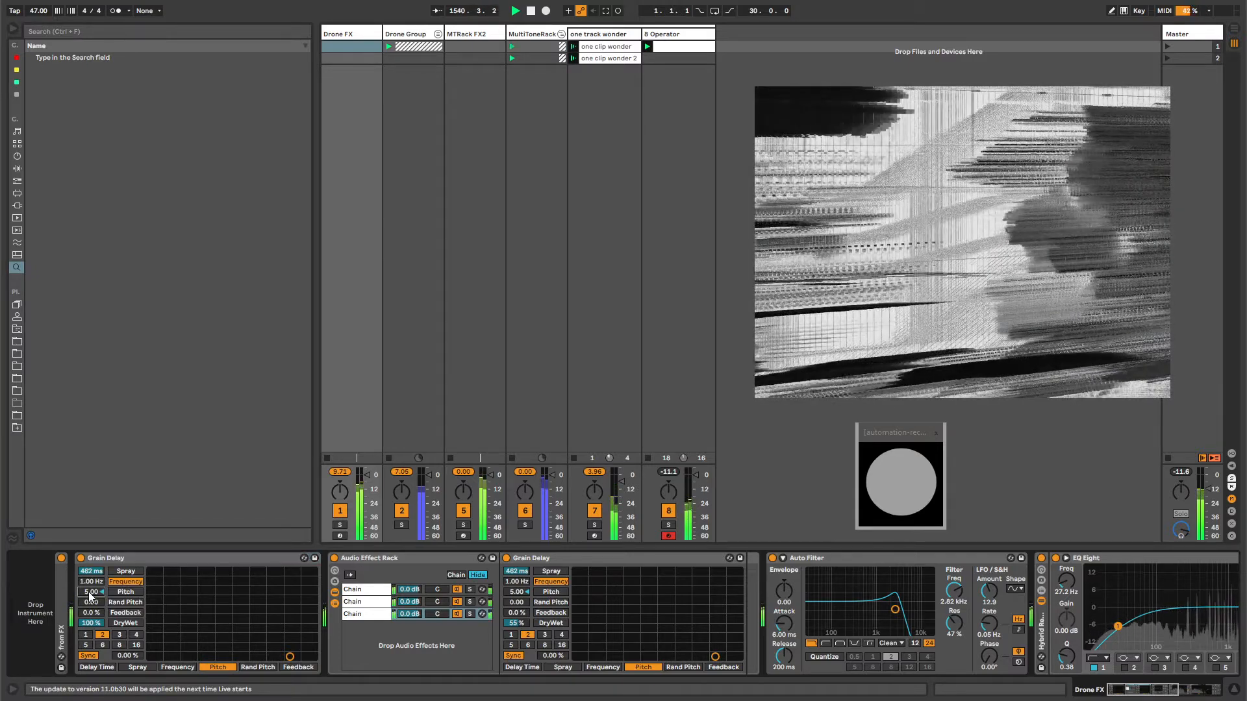
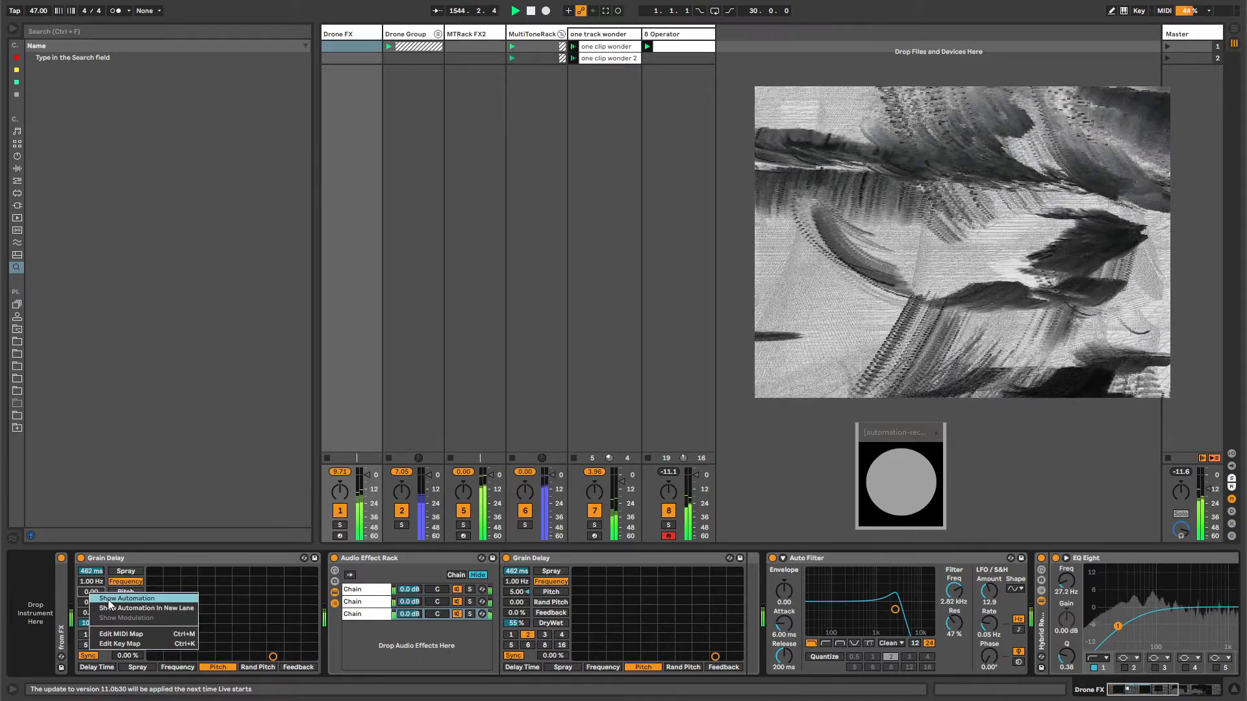
{"action": "left_click", "coordinate": [108, 599]}
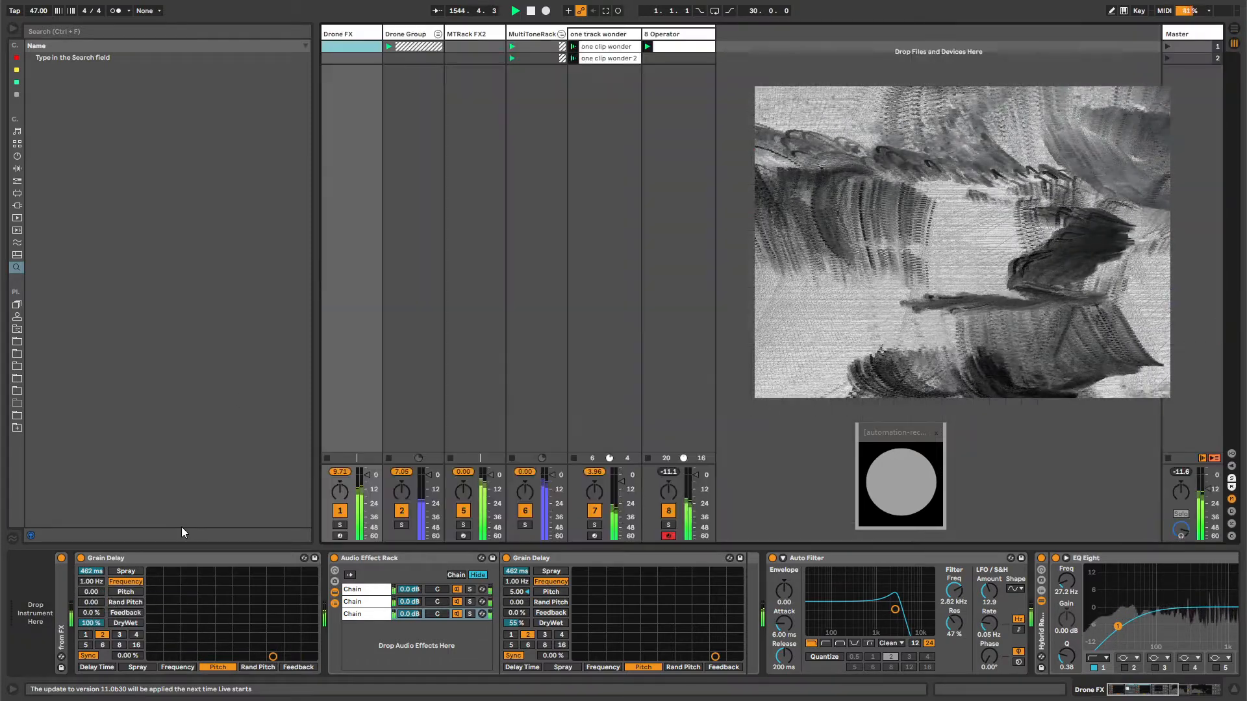
{"action": "key", "text": "Tab"}
- Create and launch an empty clip in the first slot of the Drone FX track, and return to the track's devices
{"action": "left_click", "coordinate": [324, 47]}
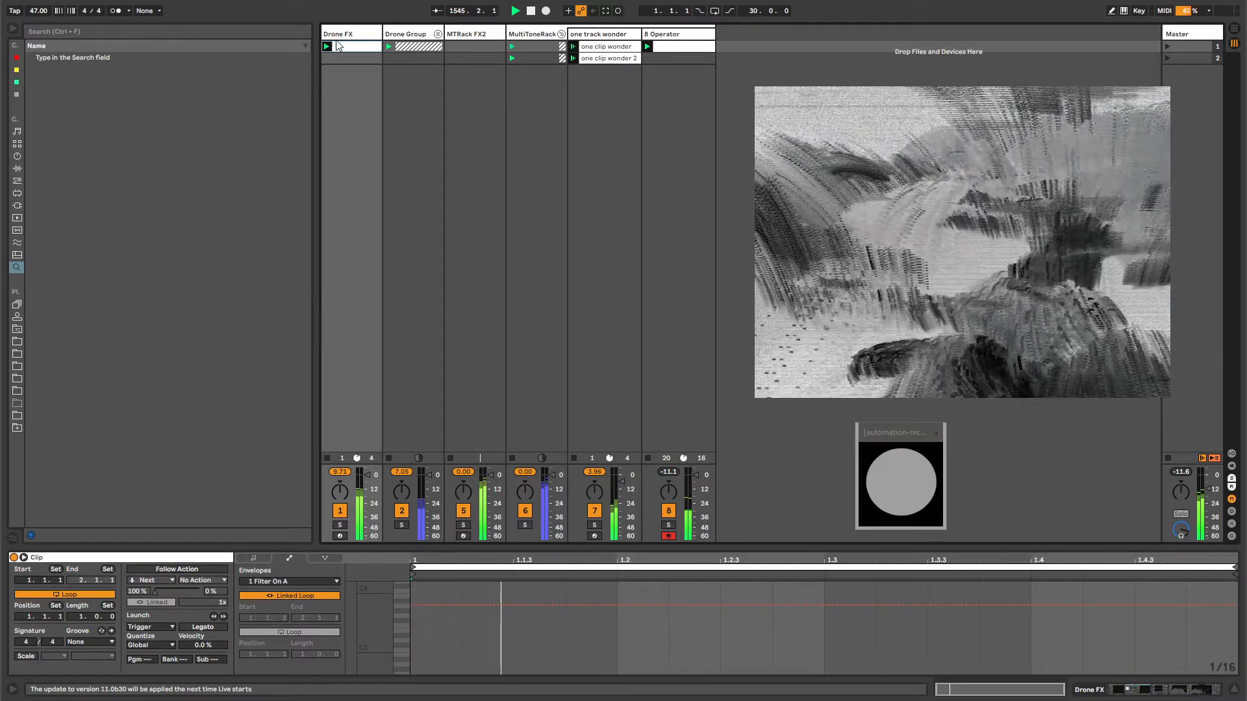
{"action": "key", "text": "shift+Tab"}
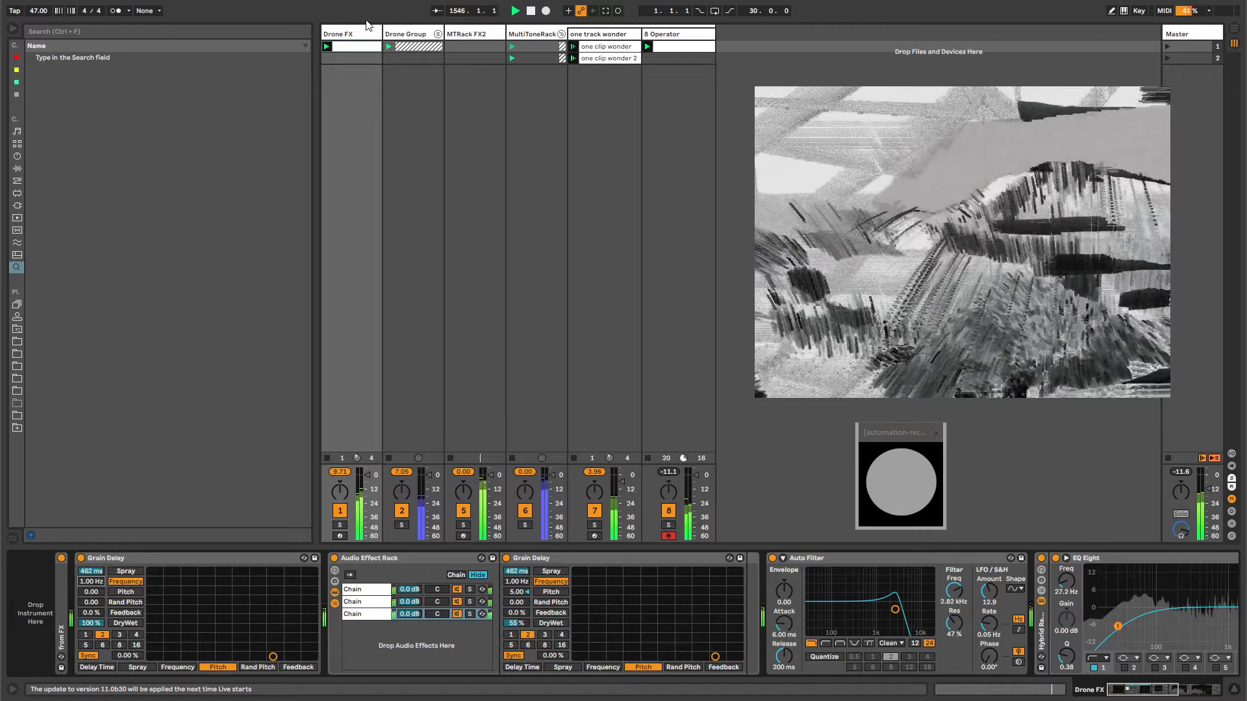
- Unfold the Drone Group and examine its operator 1 and airgas-snippet clips
{"action": "left_click", "coordinate": [438, 35]}
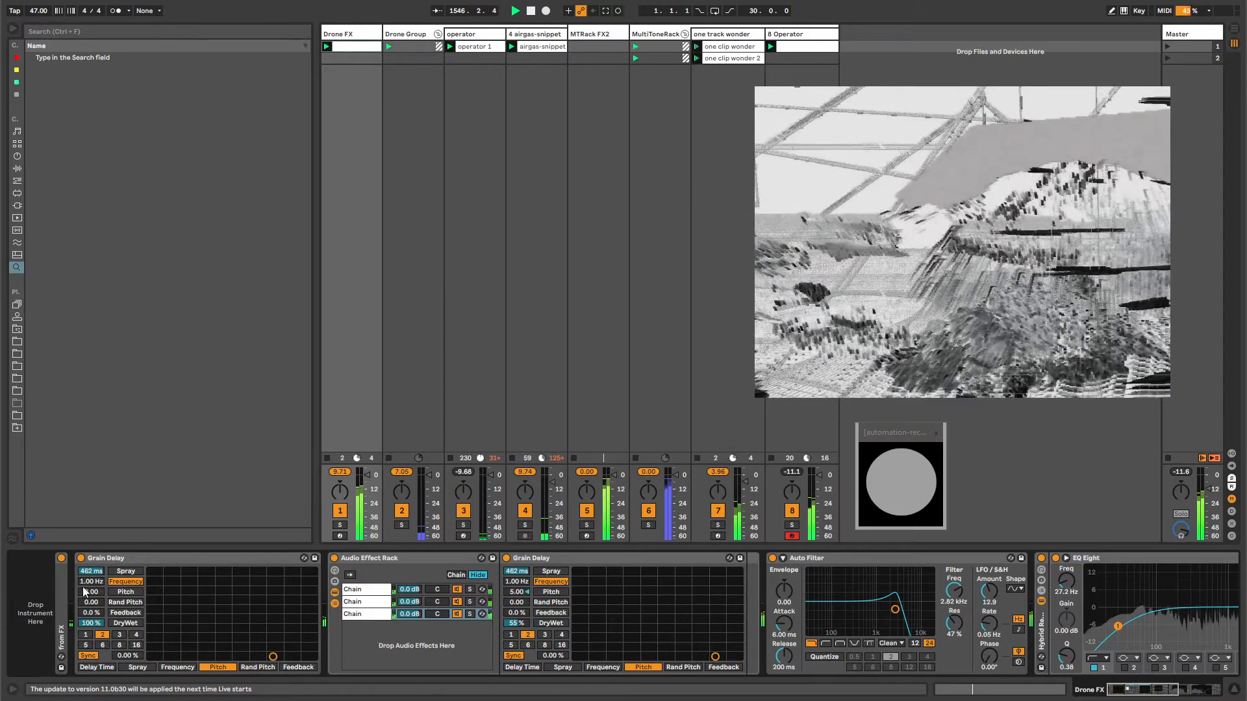
{"action": "left_click", "coordinate": [486, 47]}
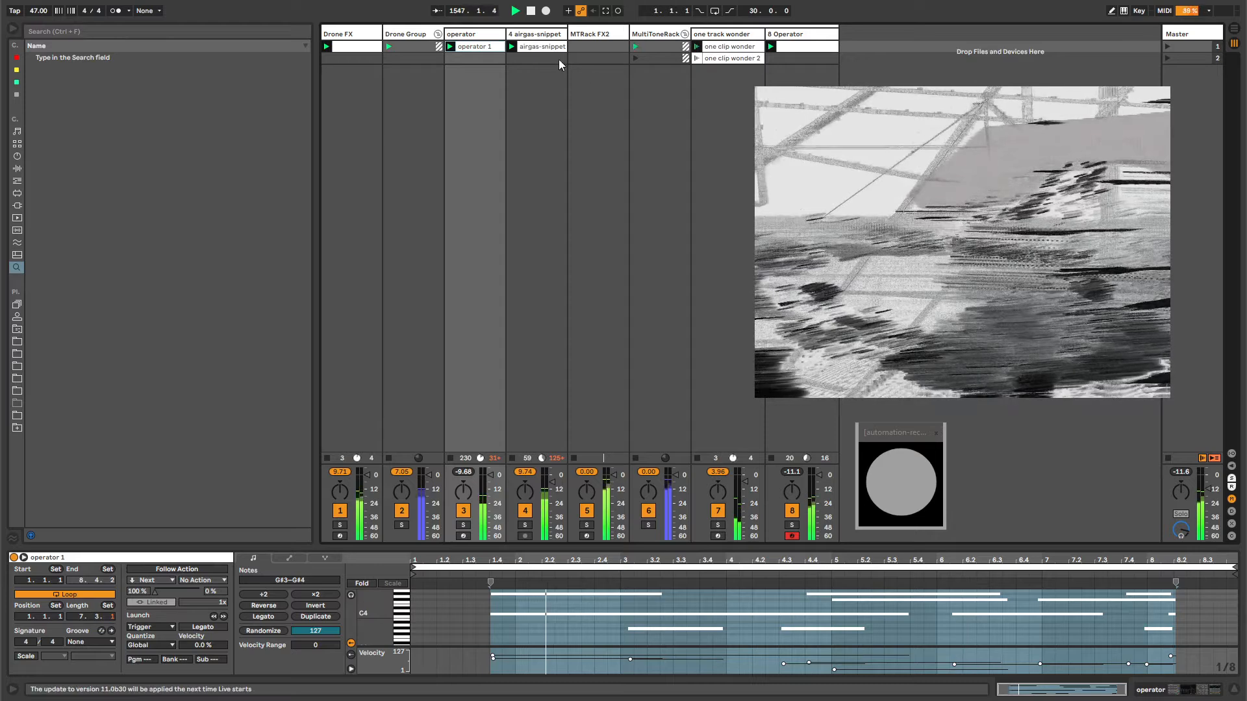
{"action": "left_click", "coordinate": [545, 47]}
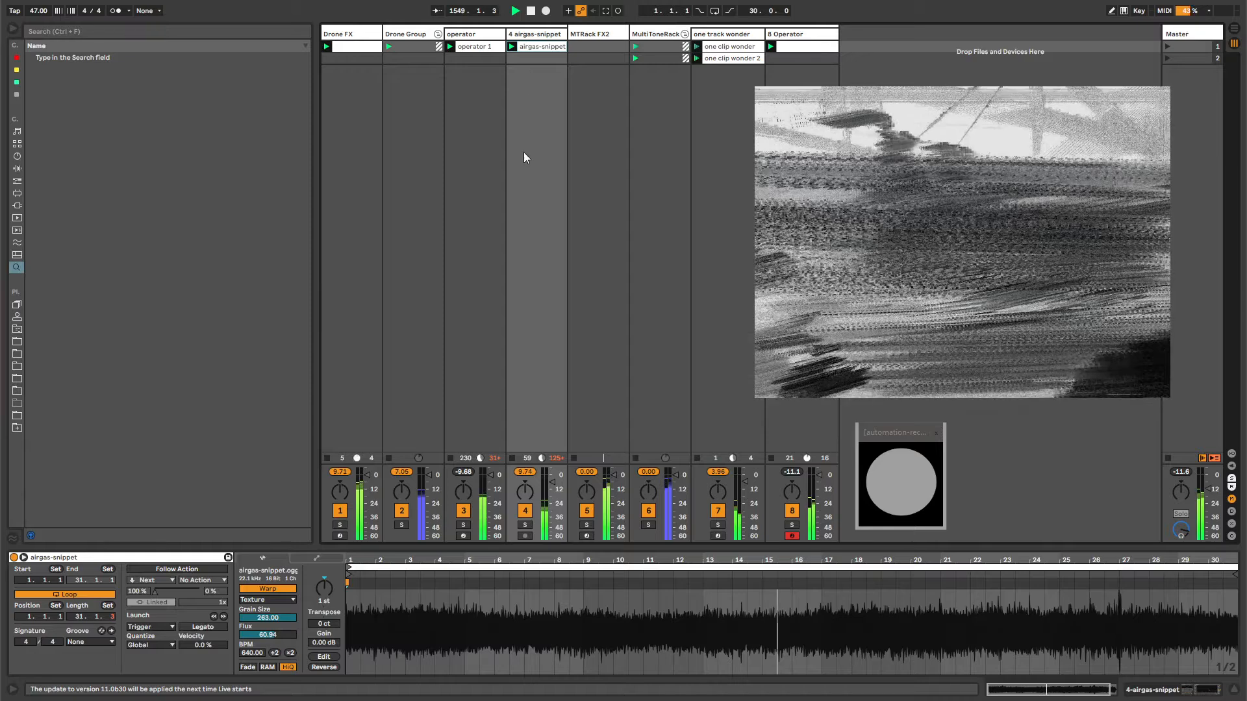
{"action": "key", "text": "Tab"}
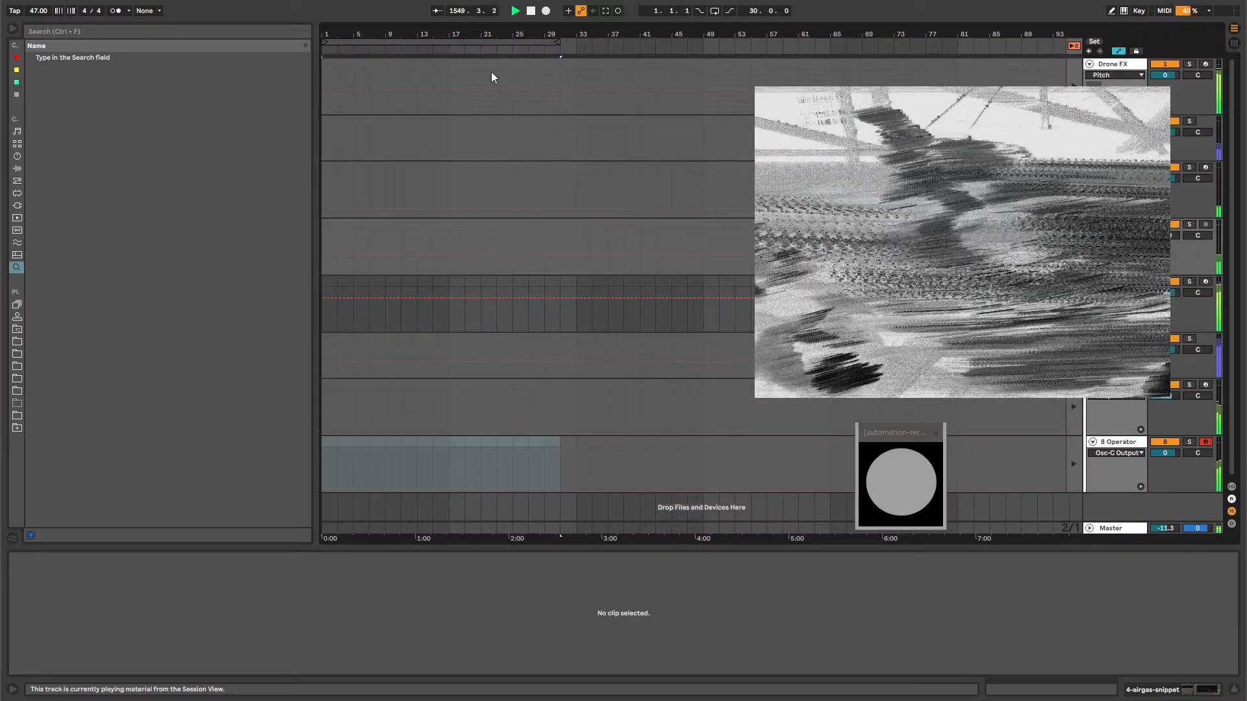
{"action": "left_click", "coordinate": [440, 443]}
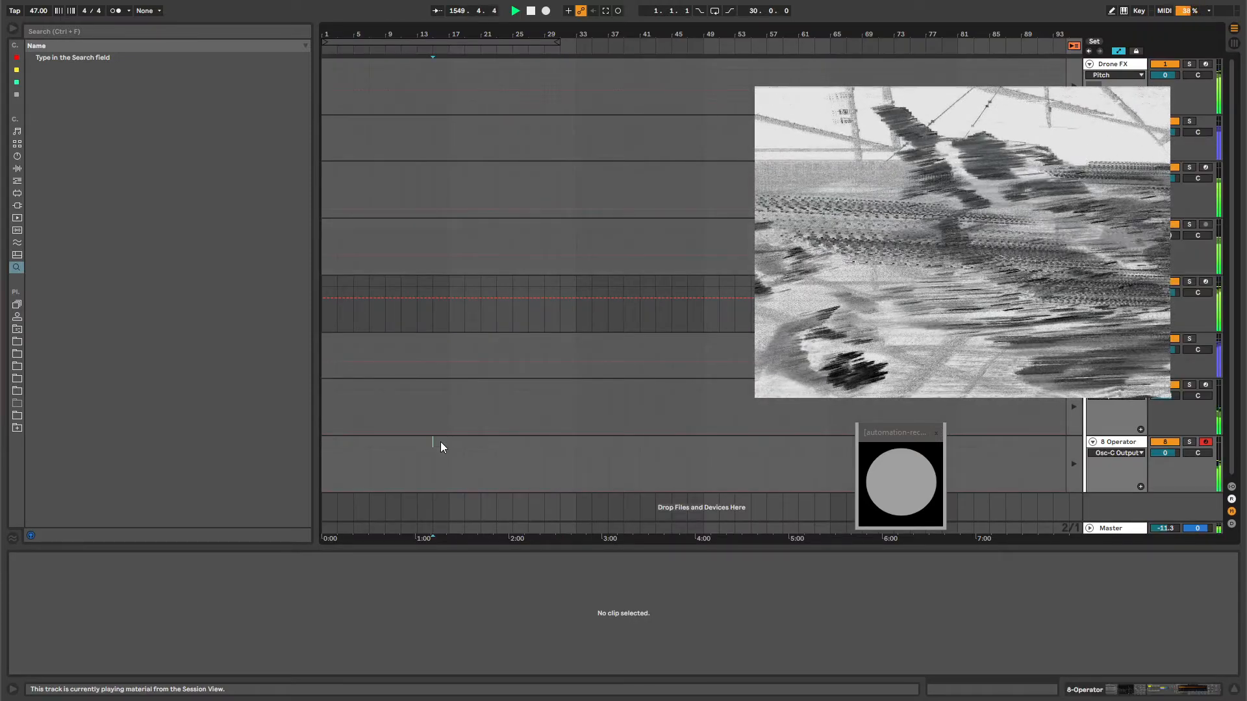
{"action": "key", "text": "Tab"}
{"action": "left_click", "coordinate": [544, 44]}
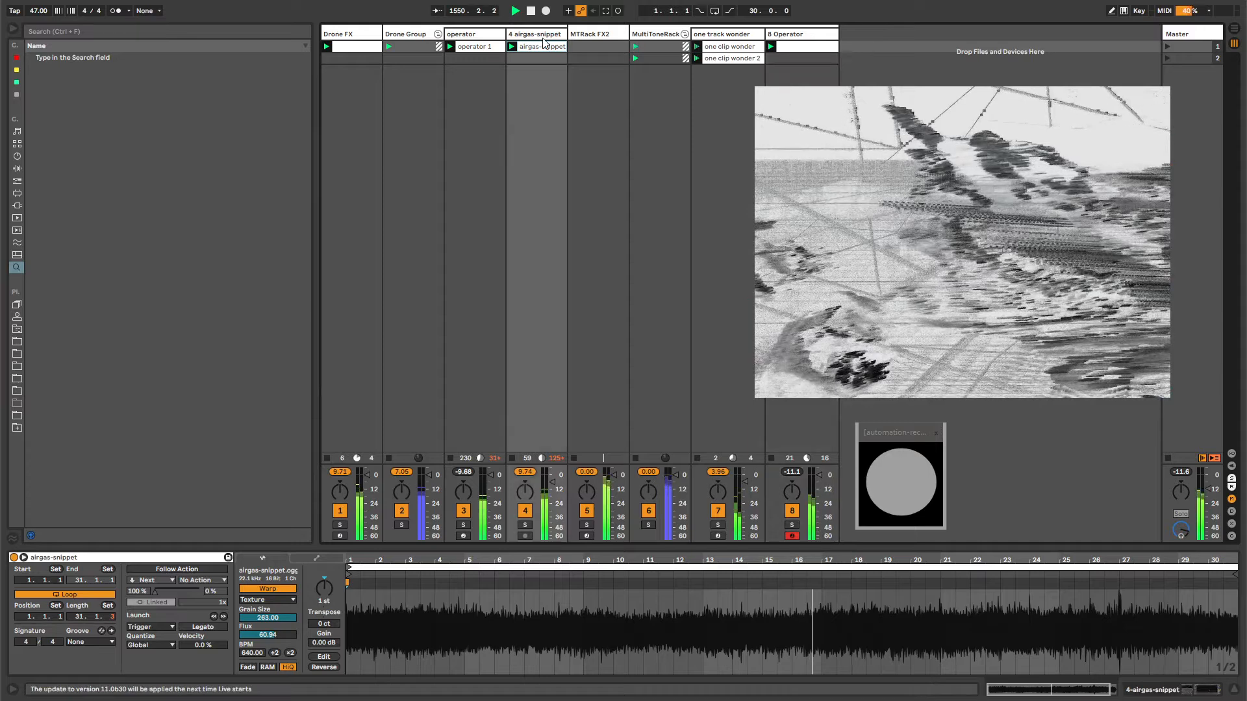
{"action": "left_click", "coordinate": [544, 39]}
{"action": "left_click", "coordinate": [537, 57]}
{"action": "left_click", "coordinate": [534, 49]}
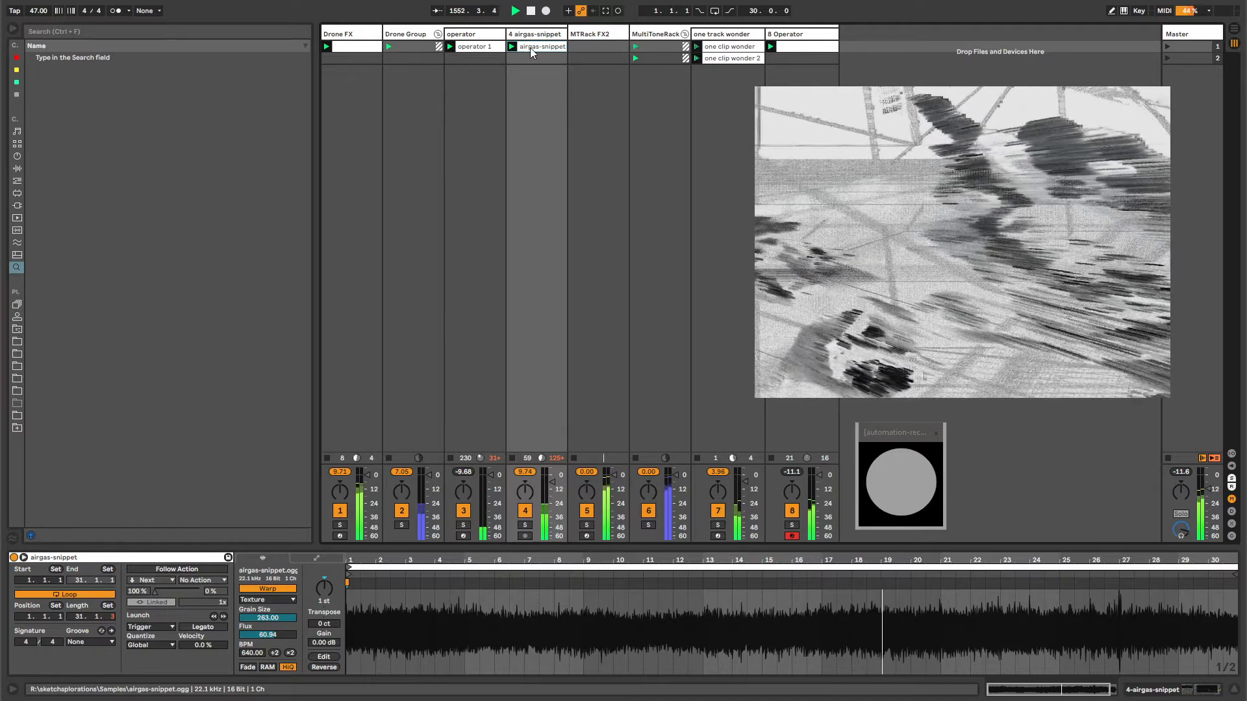
- Move the floating visuals window slightly lower and fold the MultiToneRack group
{"action": "double_click", "coordinate": [357, 37]}
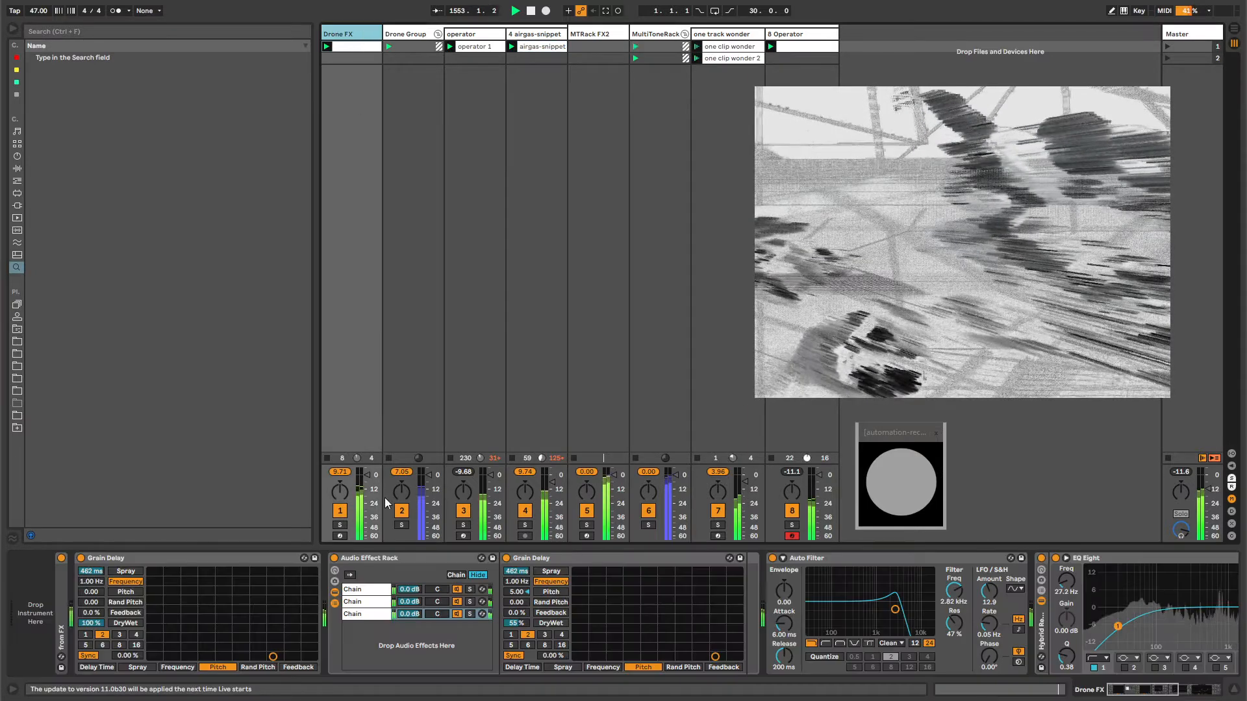
{"action": "left_click", "coordinate": [207, 560]}
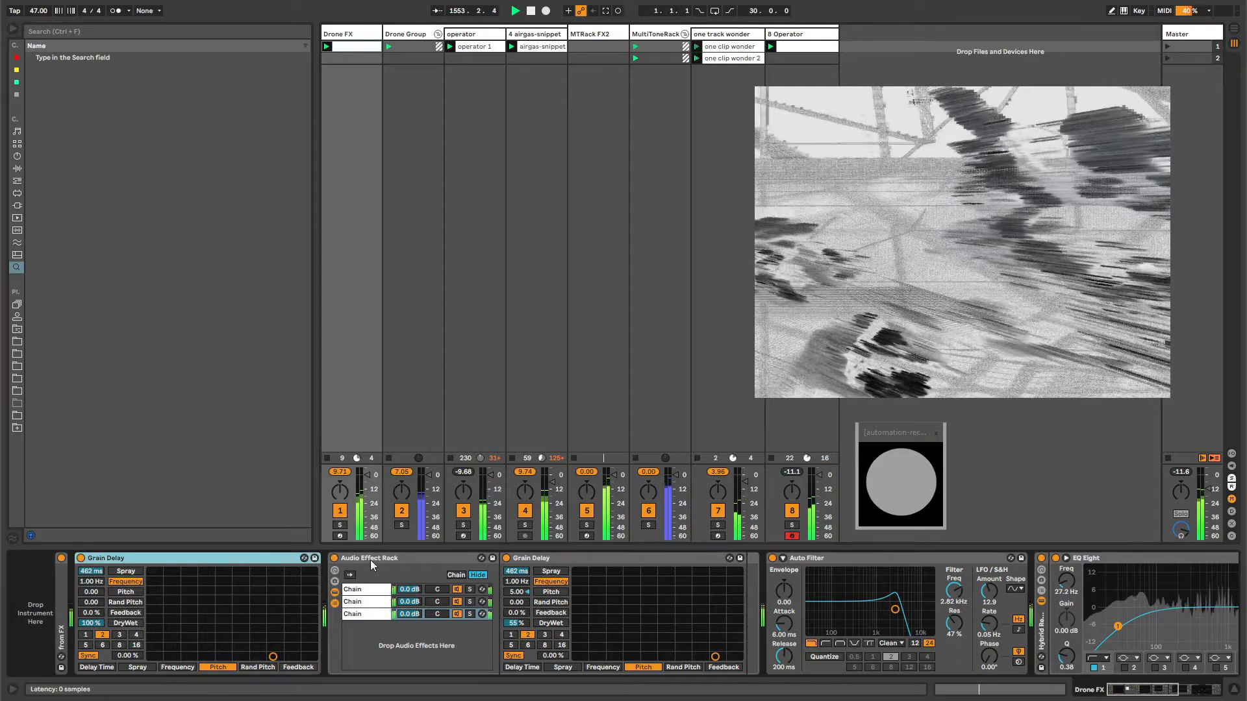
{"action": "left_click_drag", "start_coordinate": [787, 110], "coordinate": [787, 117]}
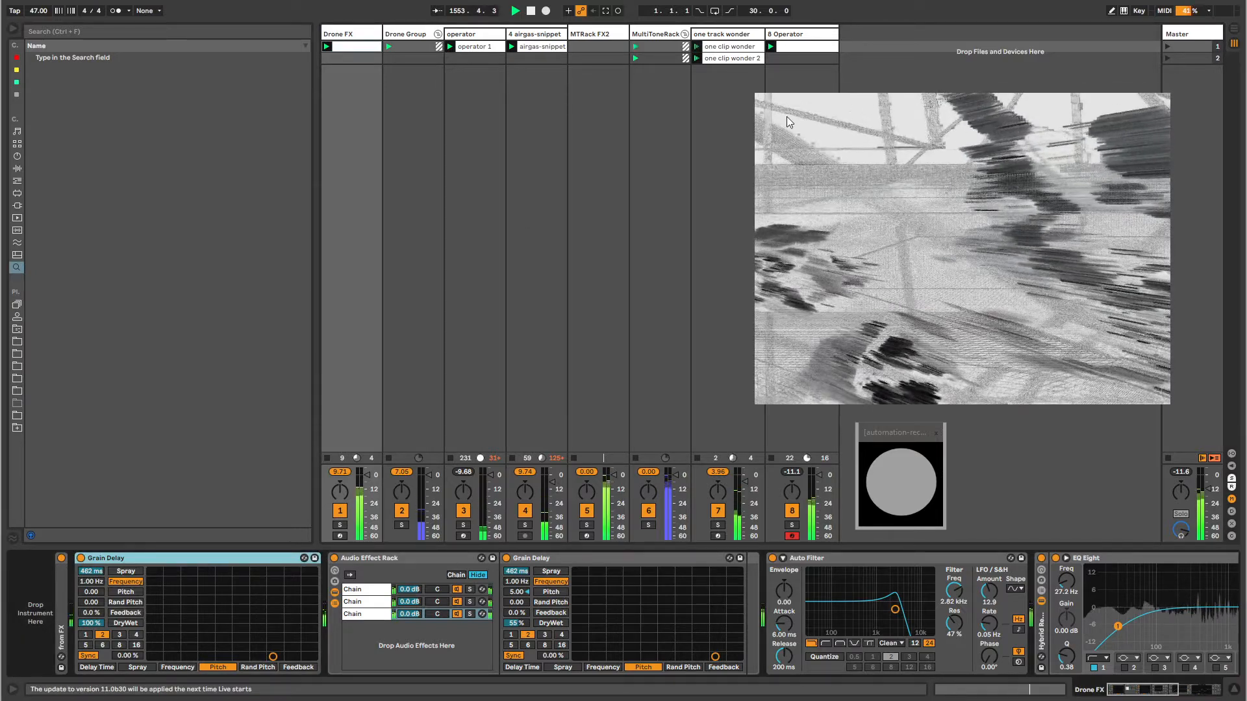
{"action": "left_click", "coordinate": [686, 35]}
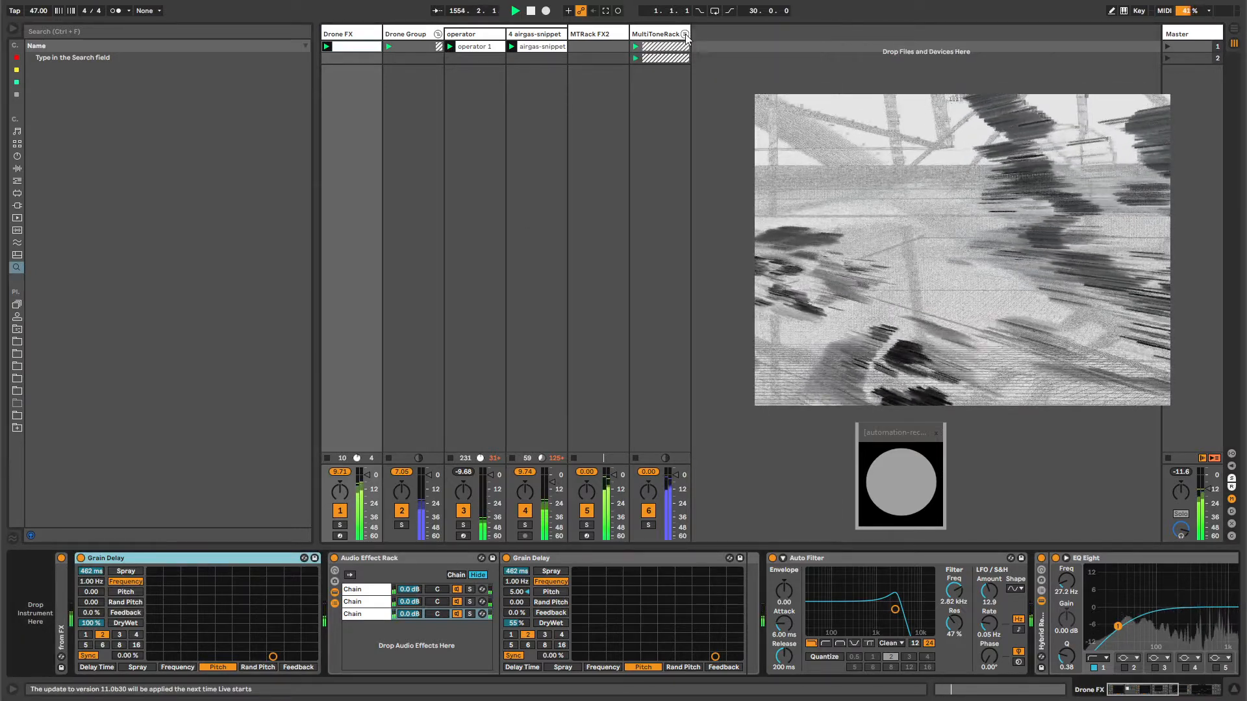
- Save the current Live Set
{"action": "left_click", "coordinate": [351, 34]}
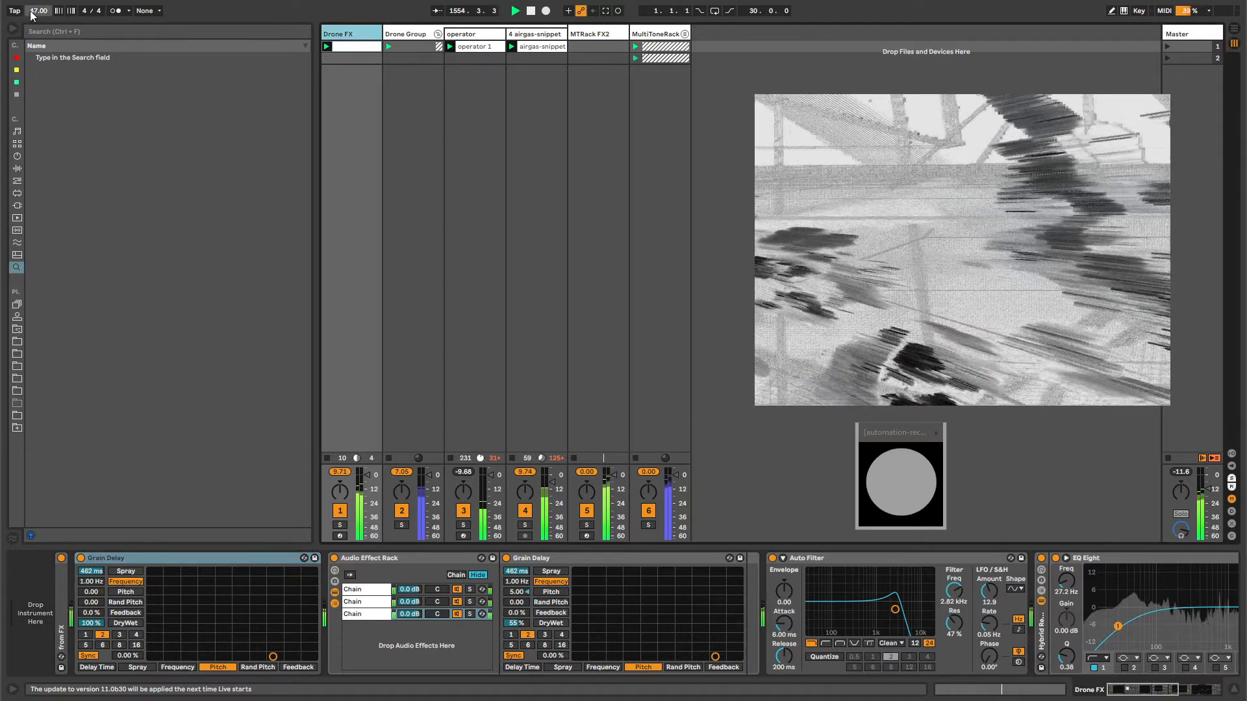
{"action": "key", "text": "alt+f"}
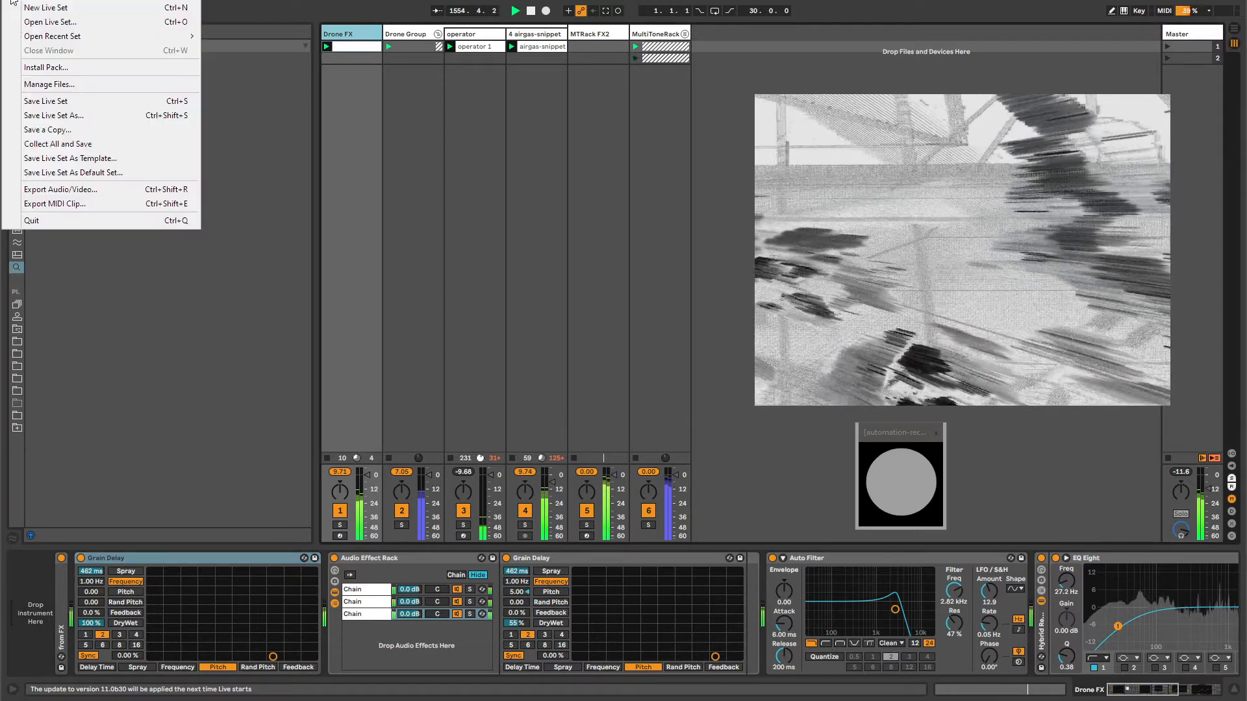
{"action": "left_click", "coordinate": [36, 102]}
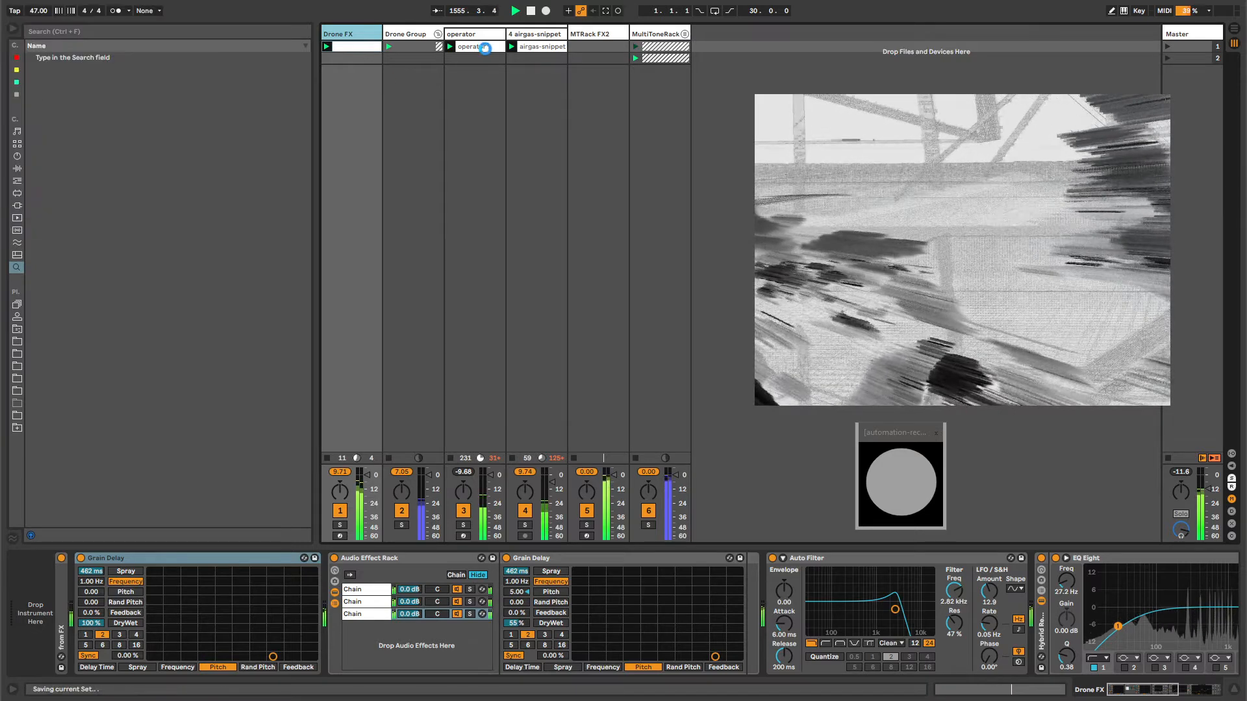
- Examine the device chains of the tracks across the set, including those inside the MultiToneRack group
{"action": "left_click", "coordinate": [472, 35]}
{"action": "left_click", "coordinate": [410, 35]}
{"action": "left_click", "coordinate": [361, 36]}
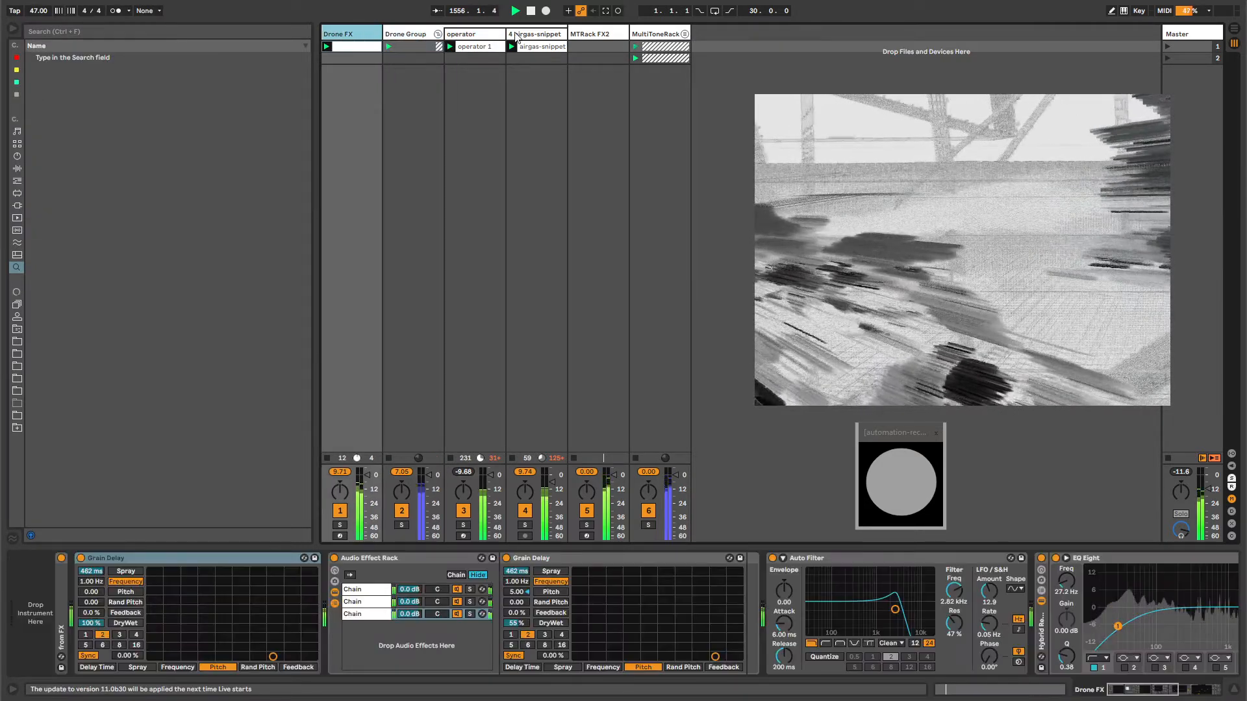
{"action": "left_click", "coordinate": [516, 36]}
{"action": "left_click", "coordinate": [594, 34]}
{"action": "left_click", "coordinate": [657, 34]}
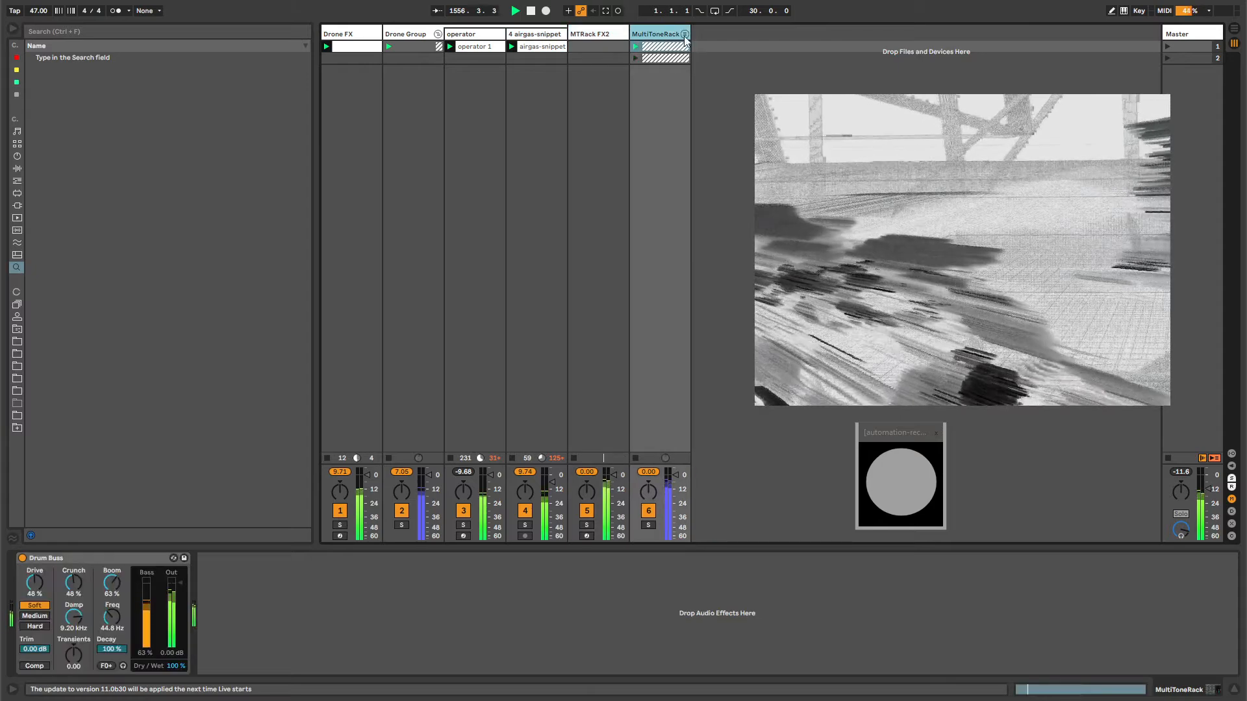
{"action": "left_click", "coordinate": [594, 35]}
{"action": "left_click", "coordinate": [656, 34]}
{"action": "left_click", "coordinate": [684, 34]}
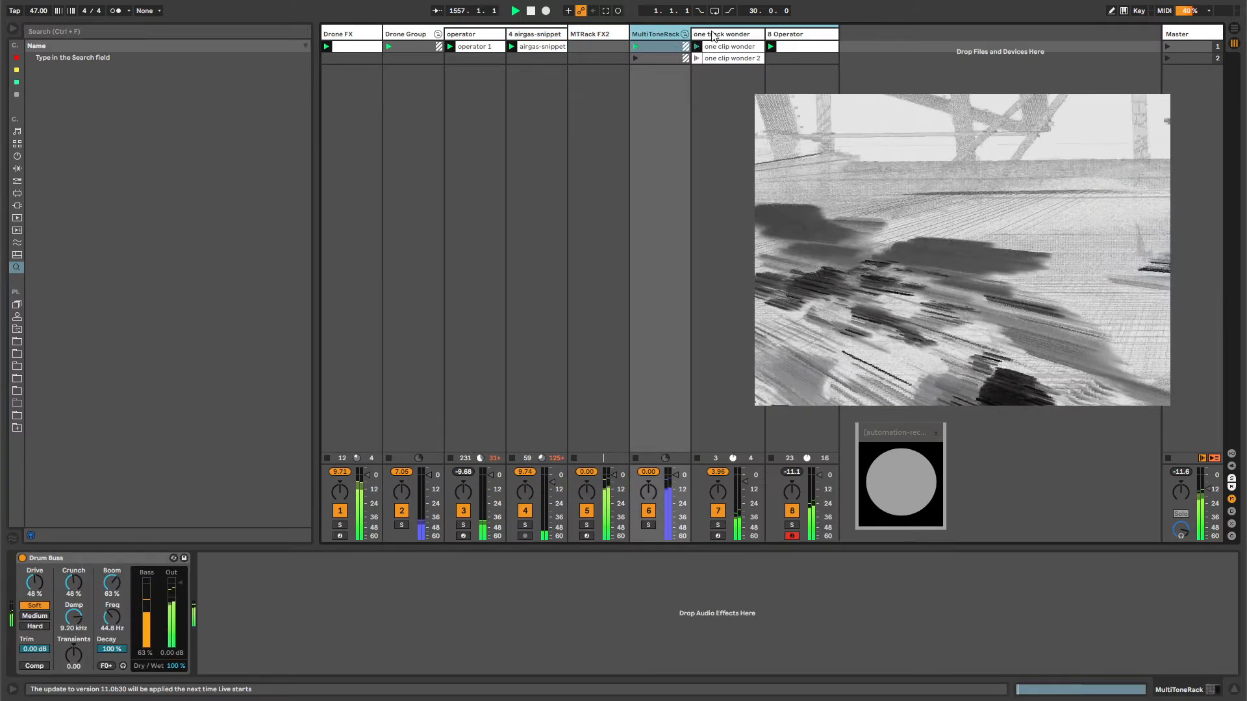
{"action": "left_click", "coordinate": [713, 35]}
{"action": "left_click", "coordinate": [770, 33]}
{"action": "left_click", "coordinate": [721, 33]}
{"action": "left_click", "coordinate": [665, 34]}
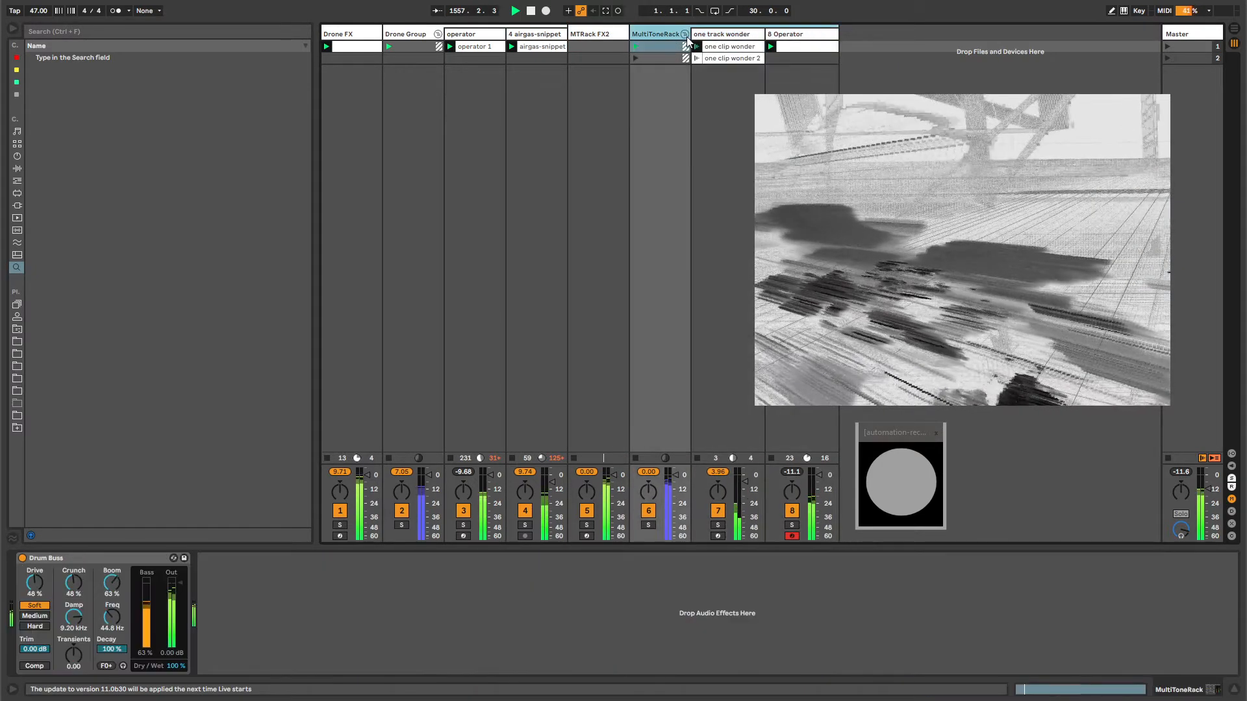
{"action": "left_click", "coordinate": [685, 34]}
{"action": "left_click", "coordinate": [571, 36]}
{"action": "left_click", "coordinate": [387, 35]}
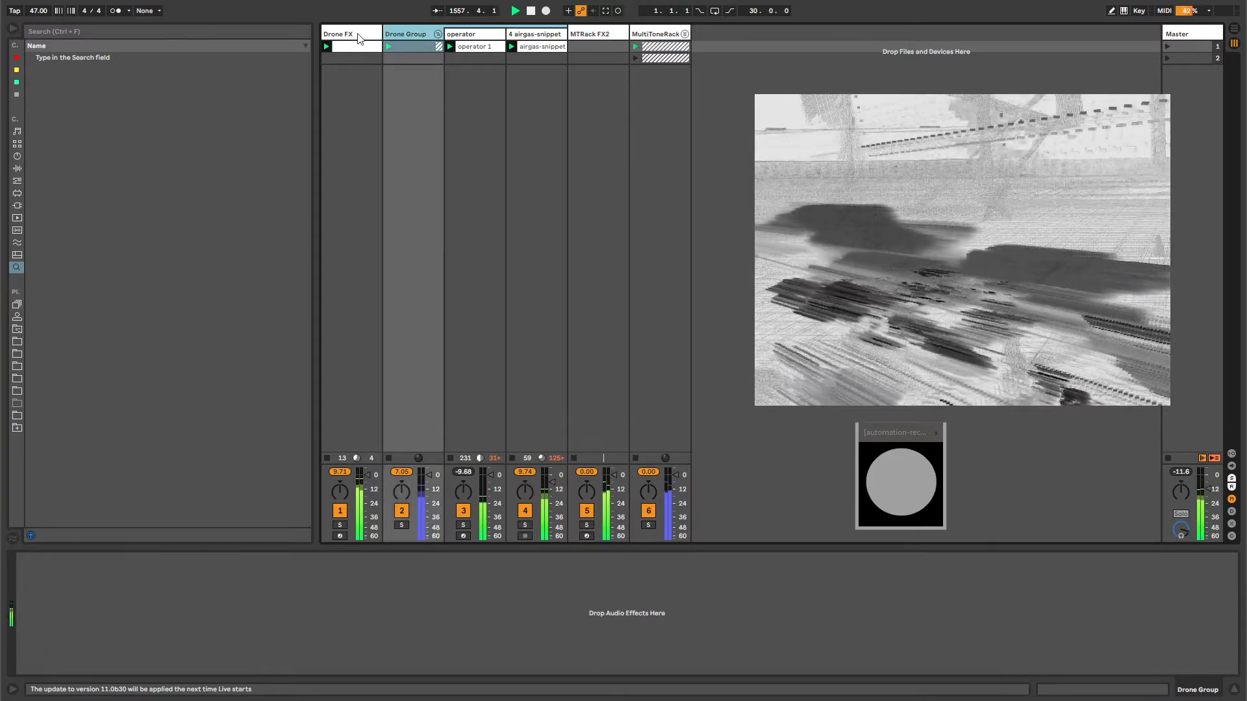
- Show the first Grain Delay's Pitch modulation in the Drone FX clip and draw a raised block from about 1.1.2 to 1.2.2
{"action": "left_click", "coordinate": [373, 35]}
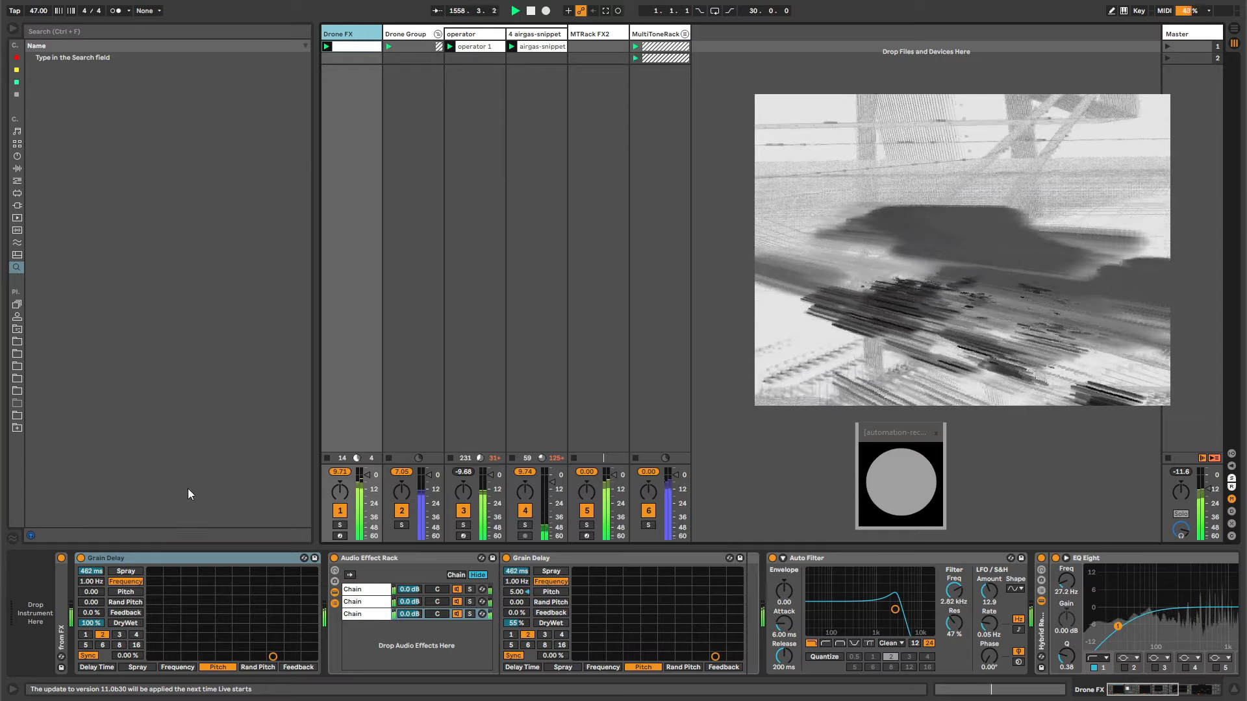
{"action": "right_click", "coordinate": [91, 593]}
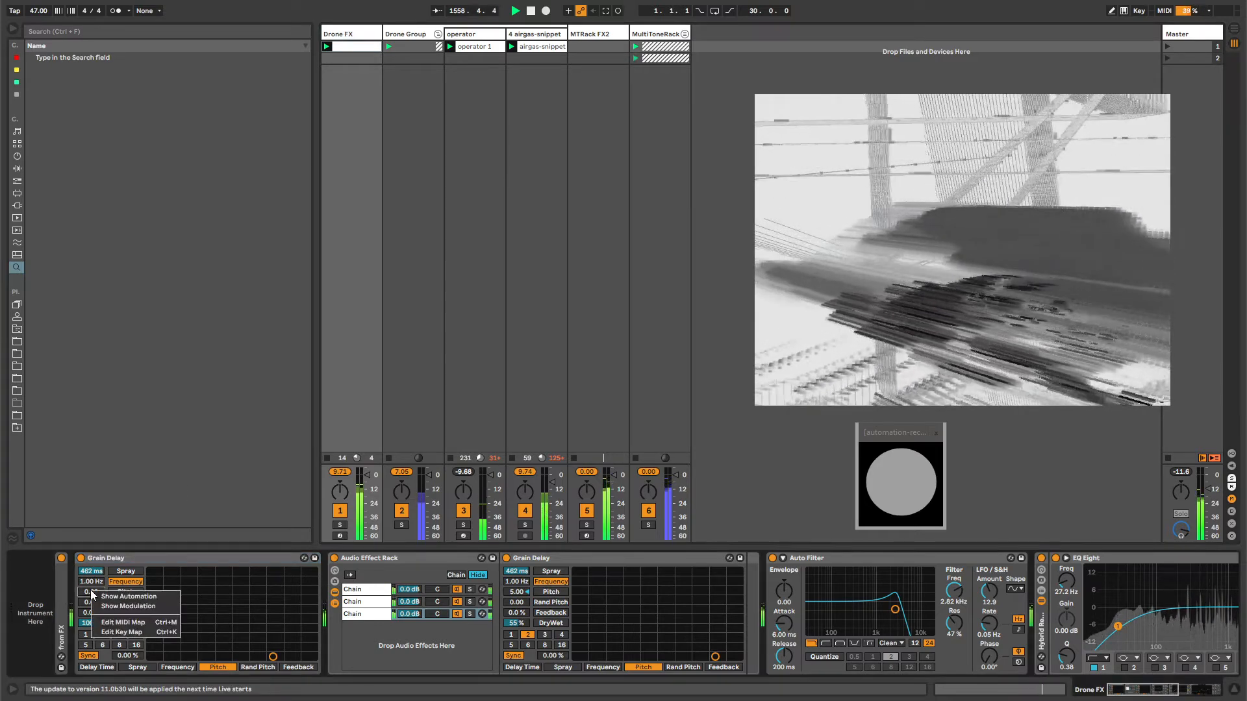
{"action": "left_click", "coordinate": [114, 605]}
{"action": "scroll", "coordinate": [519, 642], "scroll_direction": "up", "scroll_amount": 2}
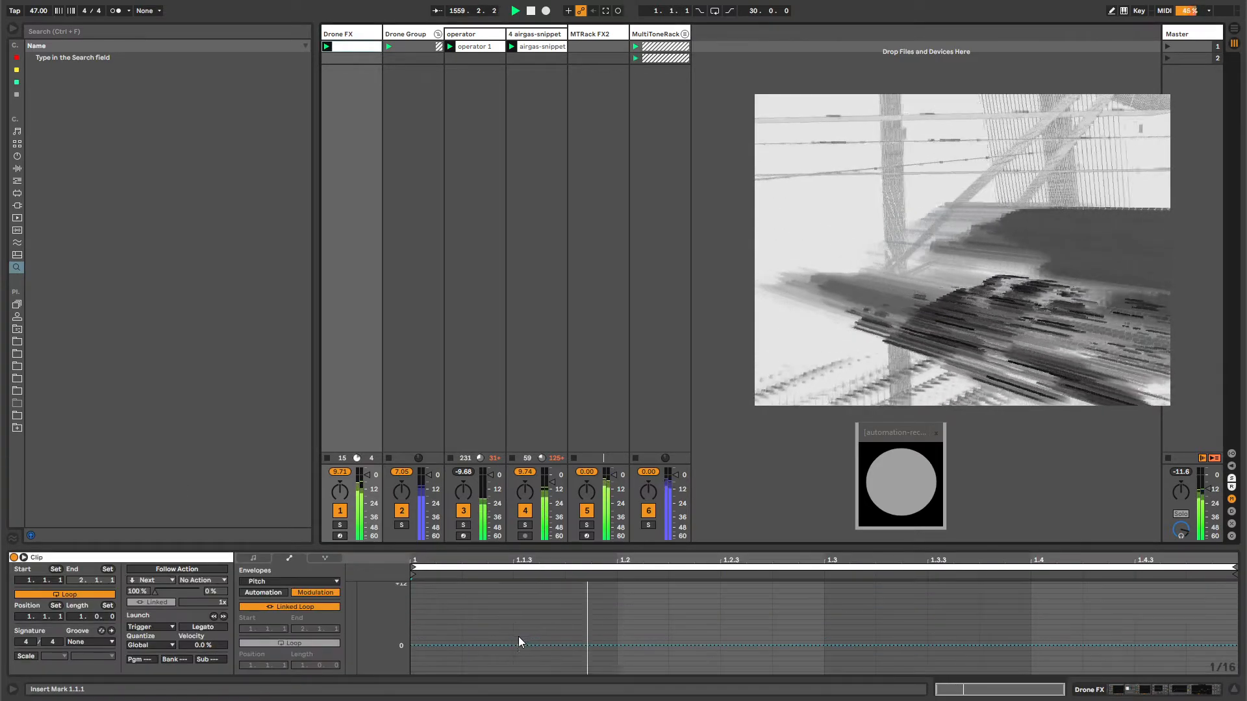
{"action": "mouse_move", "coordinate": [481, 595]}
{"action": "left_mouse_down"}
{"action": "mouse_move", "coordinate": [492, 614]}
{"action": "mouse_move", "coordinate": [649, 619]}
{"action": "left_mouse_up"}
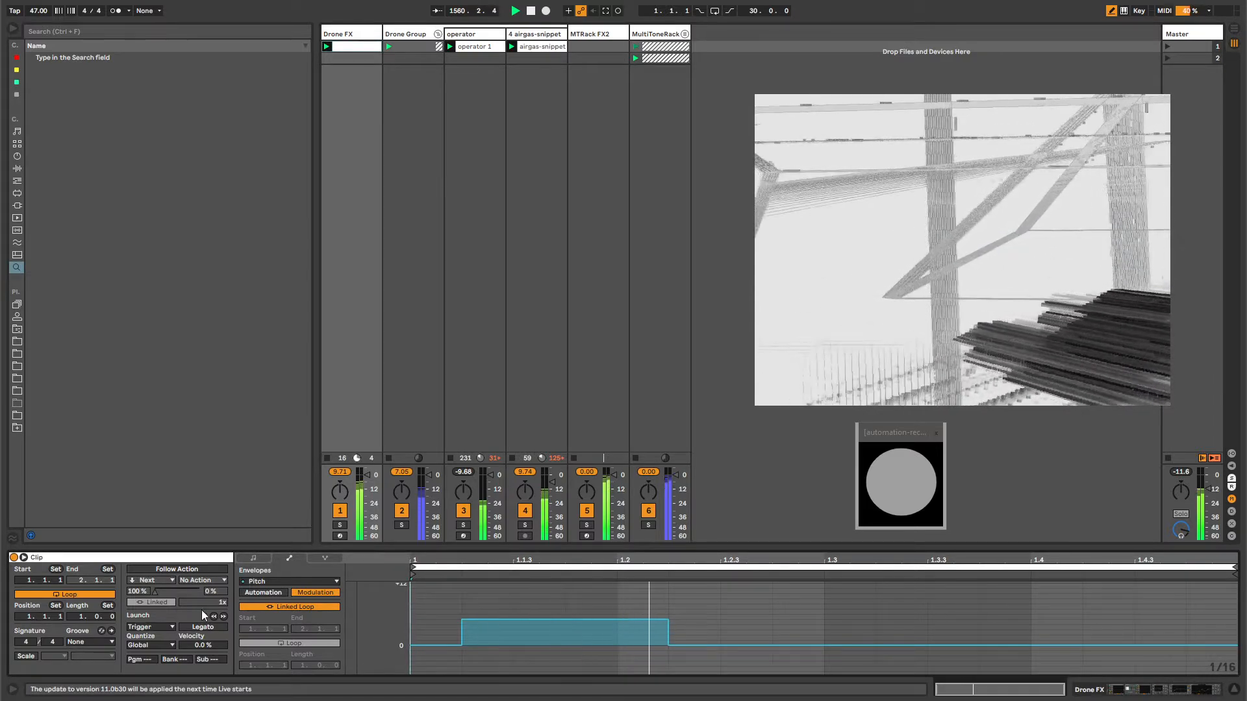
- Unlink the Pitch envelope's loop from the Drone FX clip and set the envelope loop length to 16.0.0
{"action": "left_click", "coordinate": [313, 607]}
{"action": "left_click_drag", "start_coordinate": [306, 666], "coordinate": [307, 604]}
{"action": "key", "text": "b"}
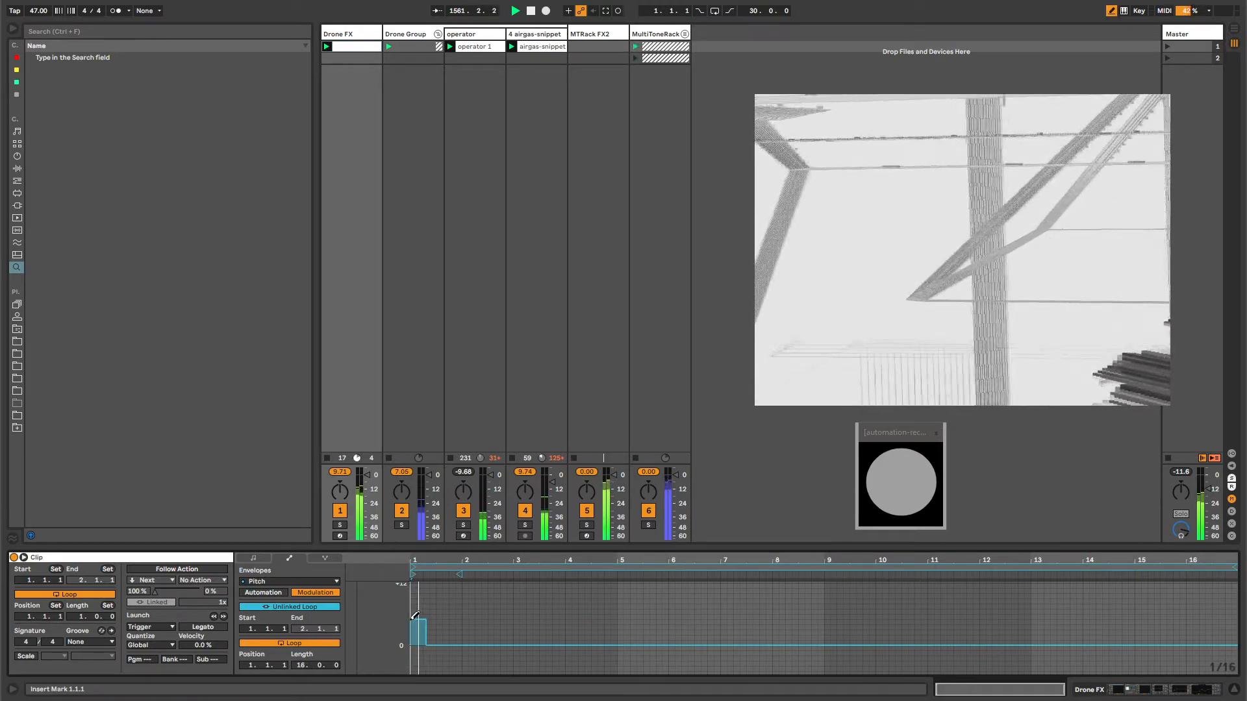
- Redraw the Pitch modulation as a stepped rise and fall between about bars 3 and 6, and shorten the envelope loop to 7.2.0
{"action": "key", "text": "b"}
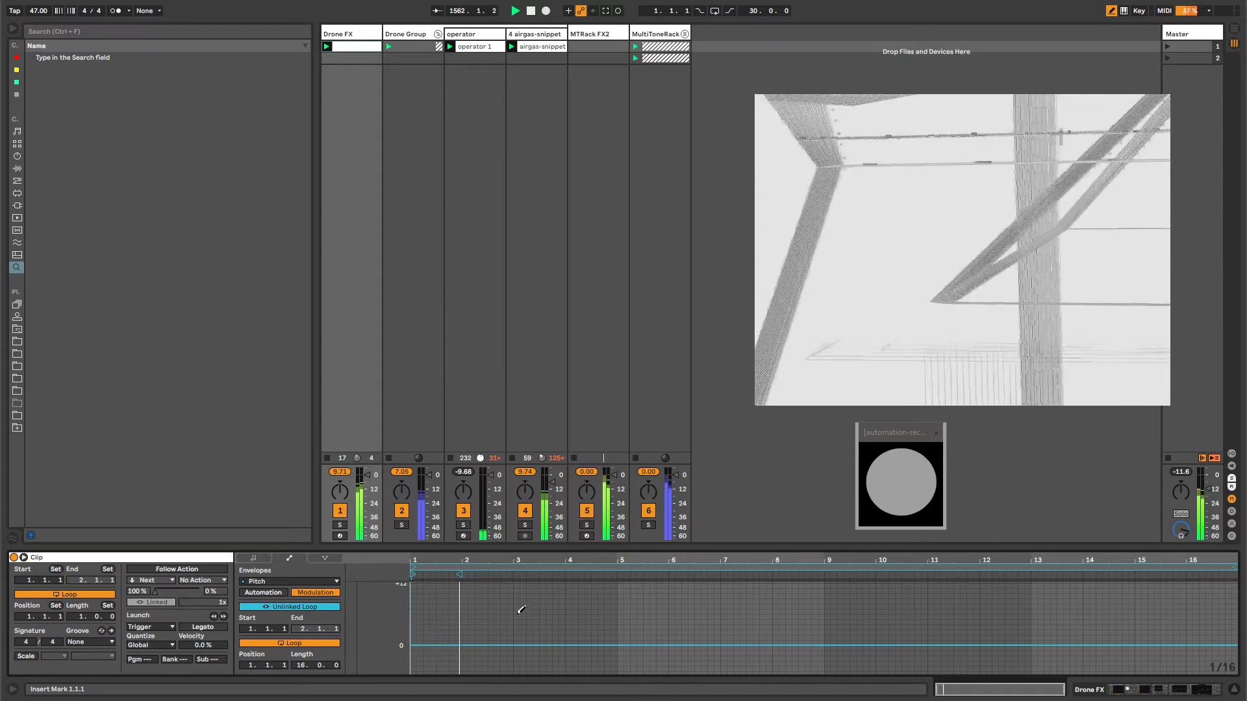
{"action": "mouse_move", "coordinate": [518, 606]}
{"action": "left_mouse_down"}
{"action": "mouse_move", "coordinate": [518, 629]}
{"action": "mouse_move", "coordinate": [530, 617]}
{"action": "mouse_move", "coordinate": [571, 622]}
{"action": "mouse_move", "coordinate": [572, 607]}
{"action": "mouse_move", "coordinate": [689, 617]}
{"action": "left_mouse_up"}
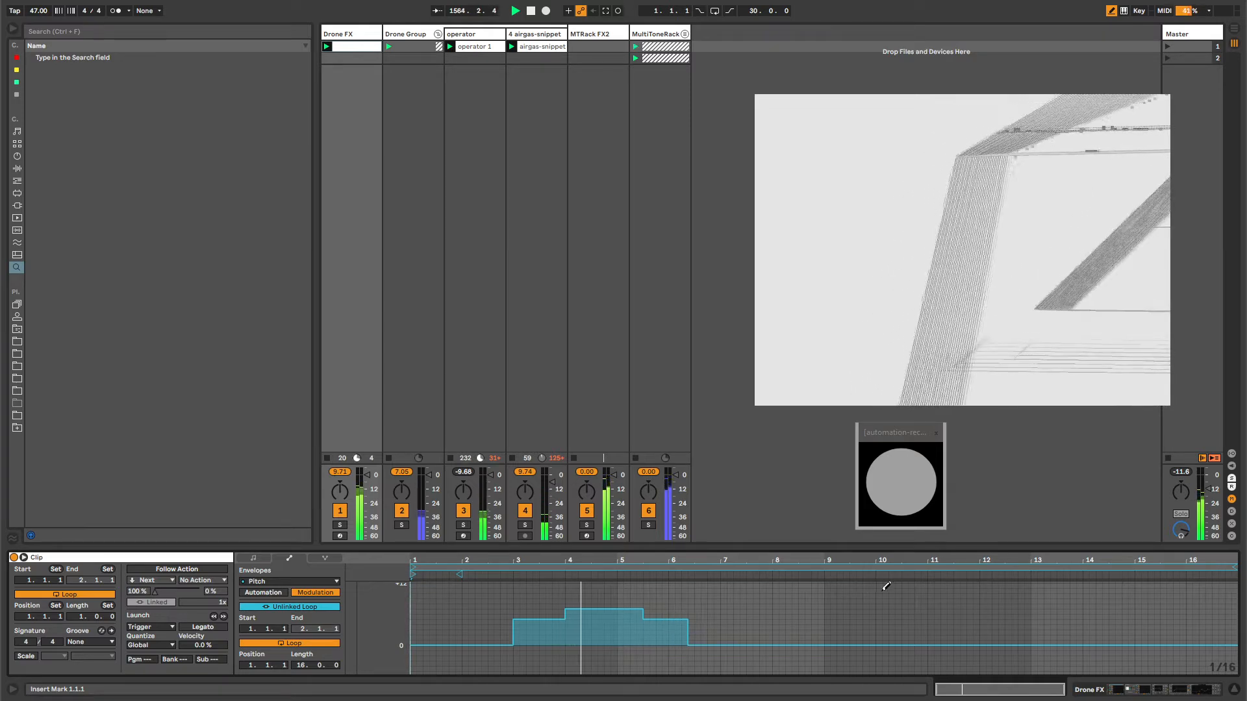
{"action": "mouse_move", "coordinate": [1235, 568]}
{"action": "left_mouse_down"}
{"action": "mouse_move", "coordinate": [753, 590]}
{"action": "mouse_move", "coordinate": [798, 590]}
{"action": "left_mouse_up"}
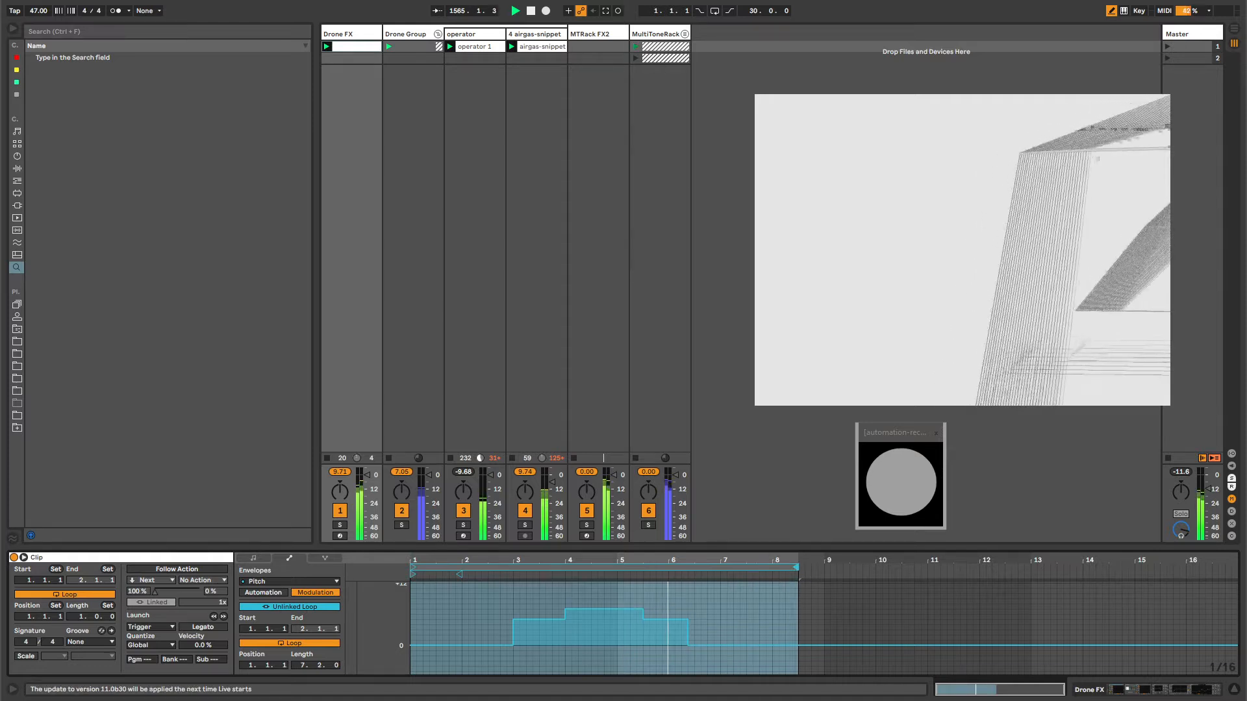
- Unfold the MultiToneRack group and set the level of oscillator D on the 8 Operator track's Operator to 0.0 dB
{"action": "double_click", "coordinate": [648, 35]}
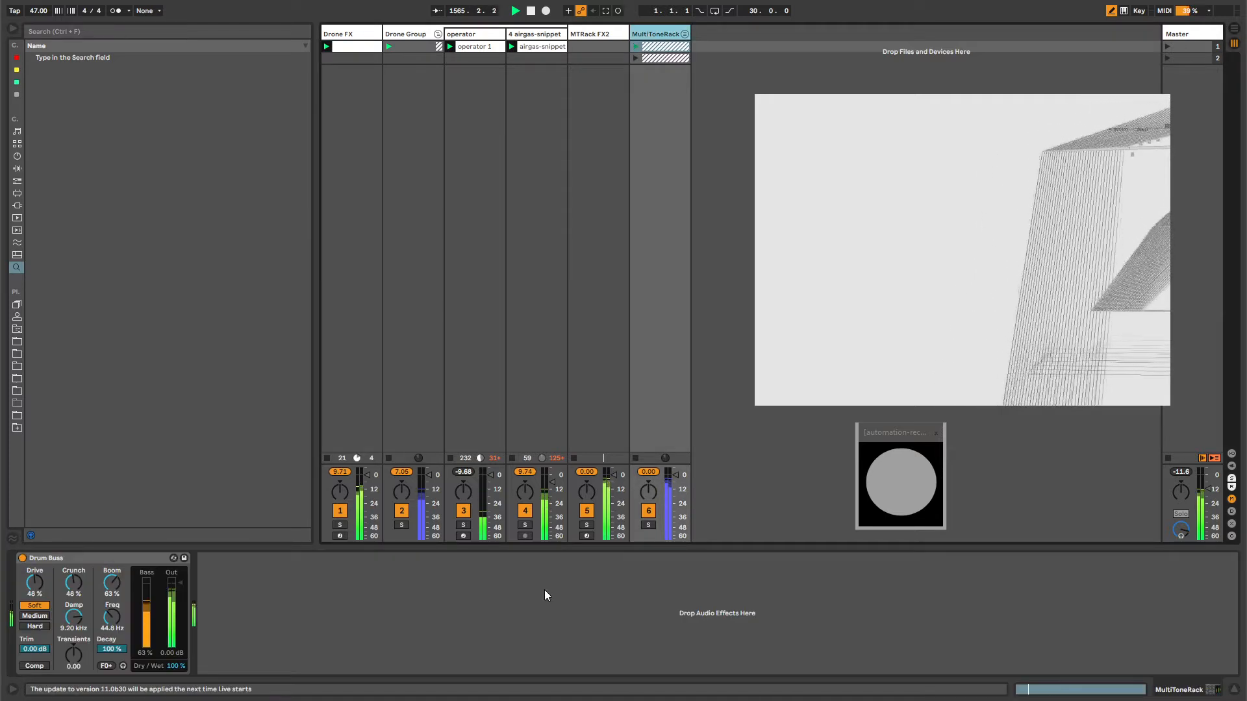
{"action": "left_click", "coordinate": [685, 34]}
{"action": "left_click", "coordinate": [799, 34]}
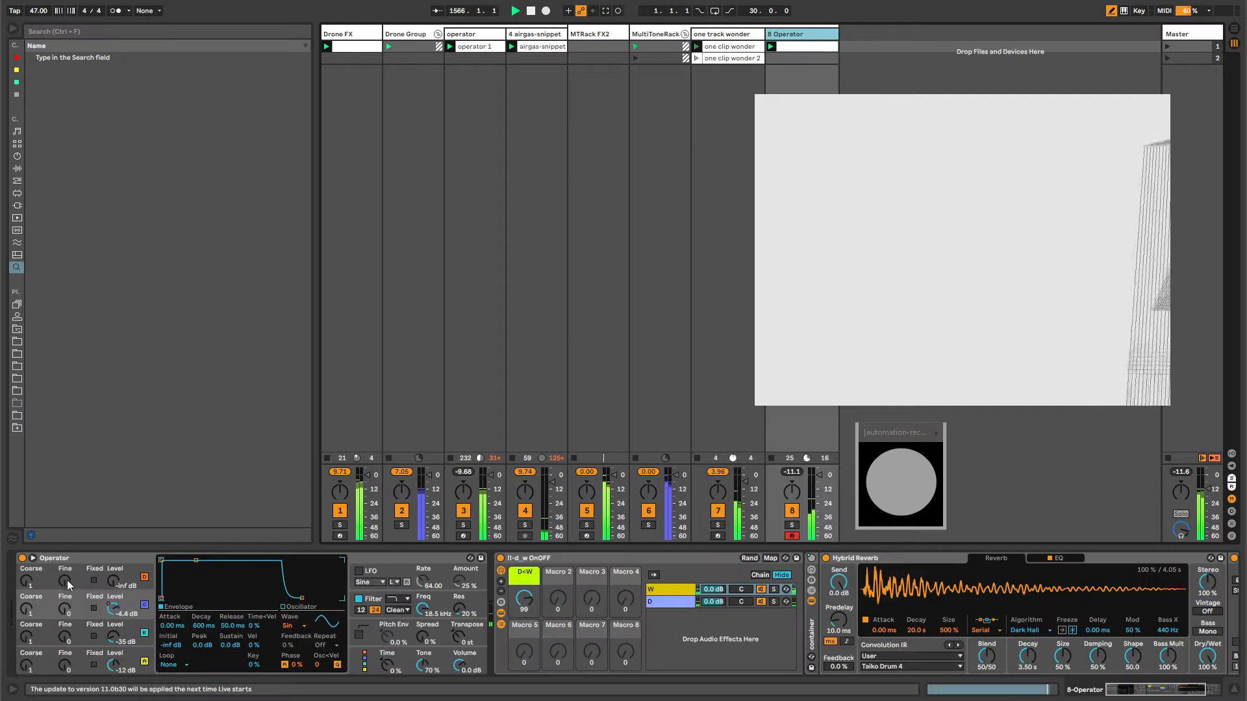
{"action": "left_click_drag", "start_coordinate": [112, 582], "coordinate": [112, 580]}
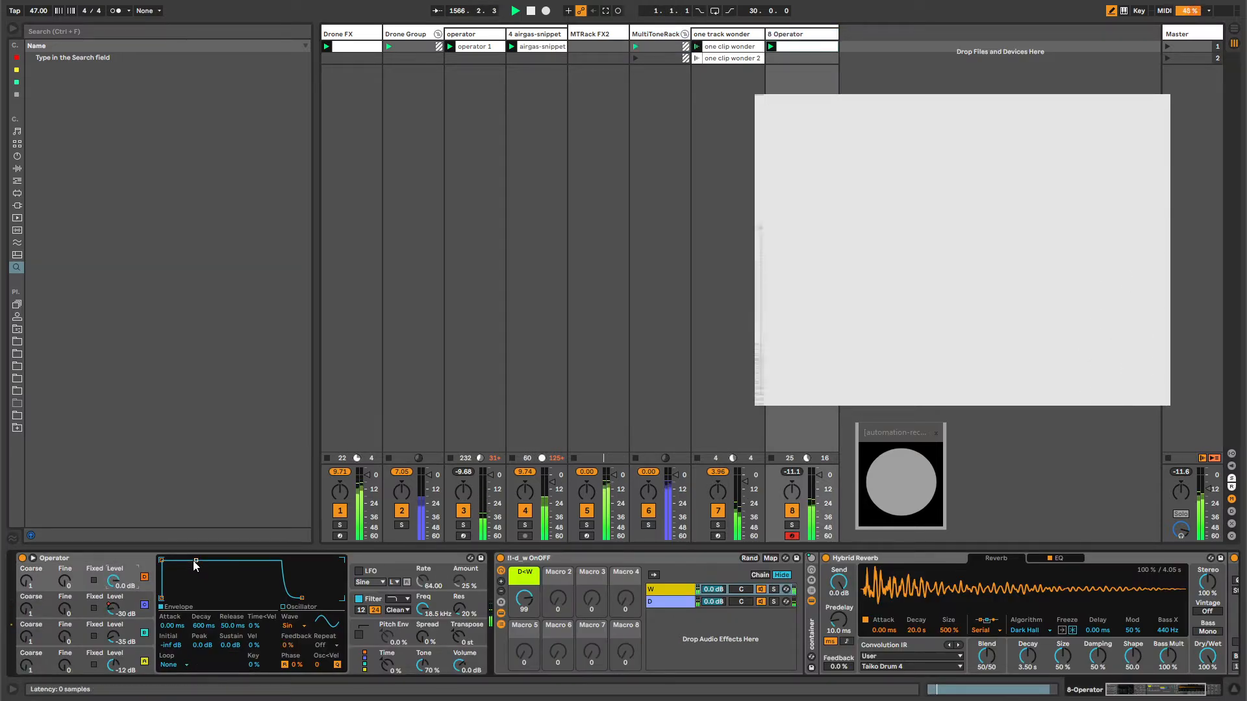
- Set Operator's oscillator D wave to NoW, and set oscillator C's level to -14 dB and oscillator B's to -38 dB
{"action": "left_click", "coordinate": [297, 626]}
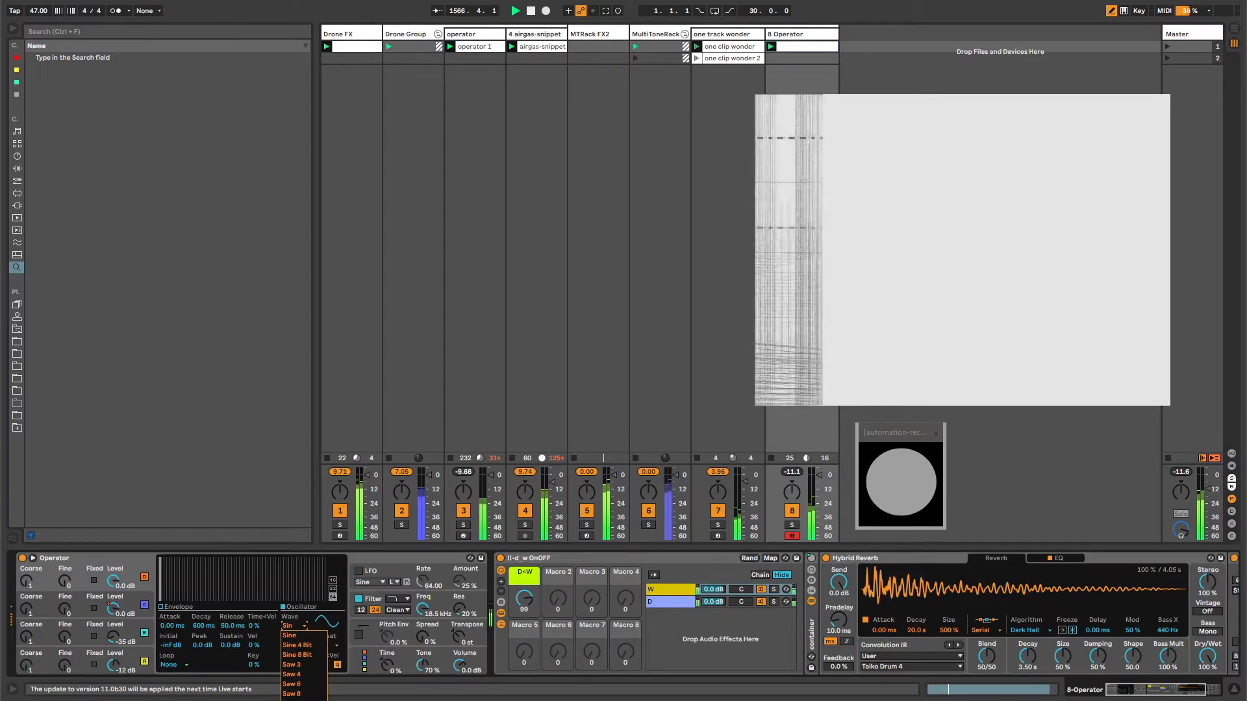
{"action": "left_click", "coordinate": [299, 700]}
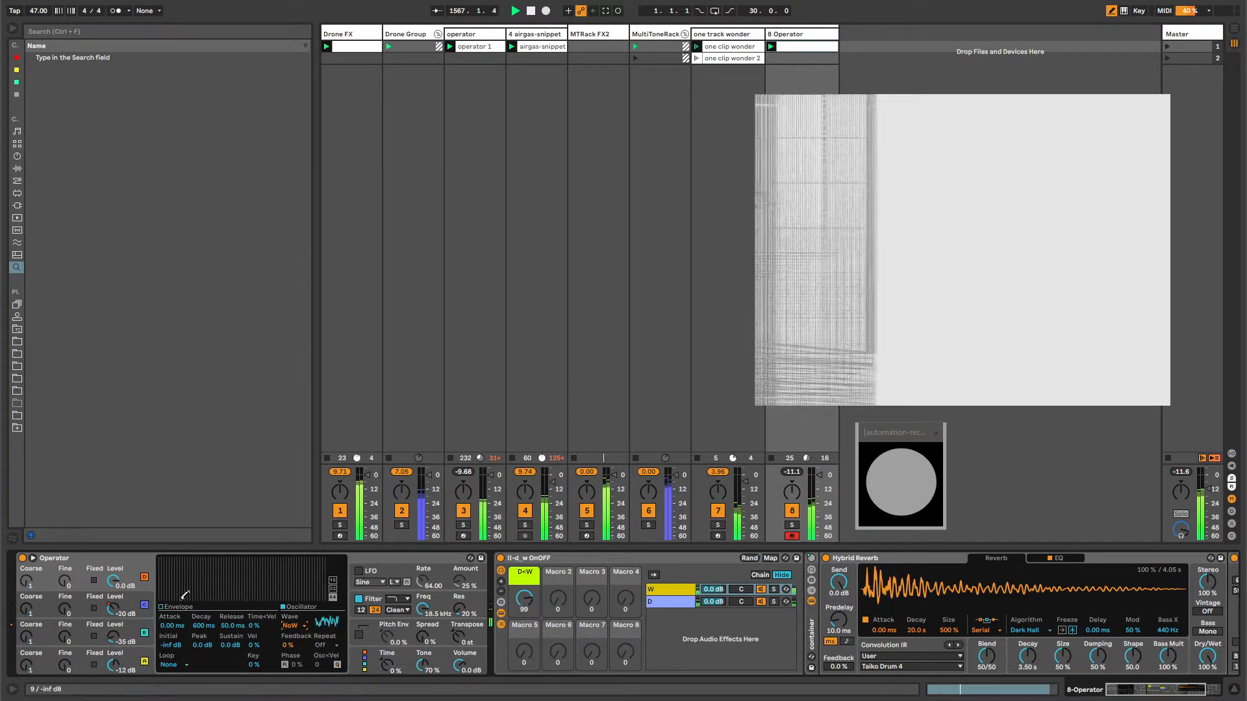
{"action": "left_click", "coordinate": [171, 608]}
{"action": "left_click_drag", "start_coordinate": [193, 563], "coordinate": [168, 587]}
{"action": "left_click", "coordinate": [108, 640]}
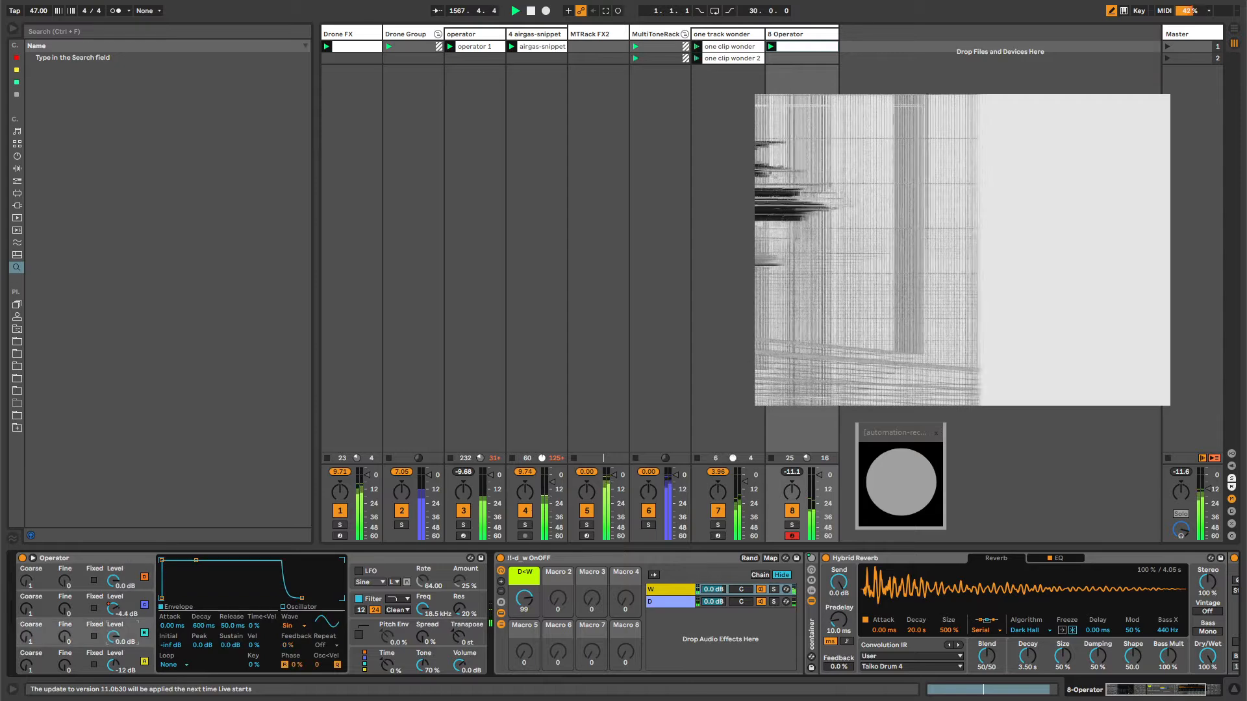
{"action": "mouse_move", "coordinate": [113, 638]}
{"action": "left_mouse_down"}
{"action": "mouse_move", "coordinate": [113, 623]}
{"action": "mouse_move", "coordinate": [112, 641]}
{"action": "left_mouse_up"}
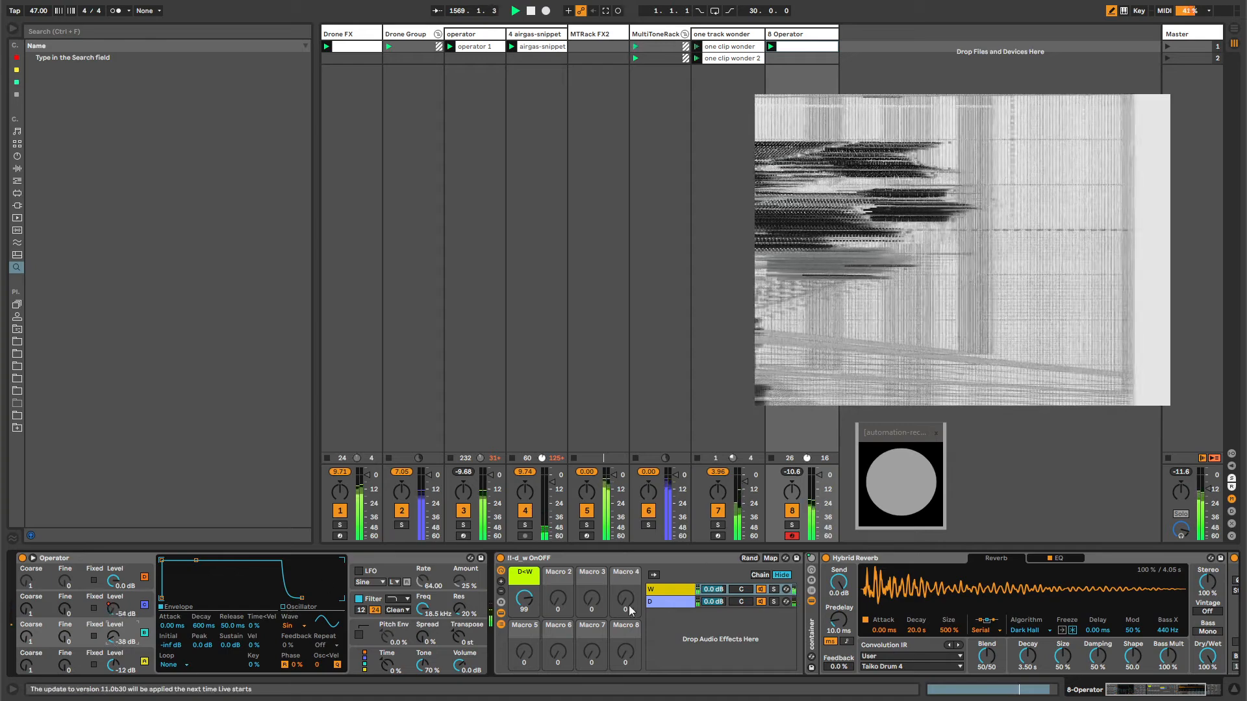
- Collapse the chains and devices of the 8 Operator track's OnOFF rack, show the Drone FX track's devices and fold the Drone Group
{"action": "left_click", "coordinate": [501, 625]}
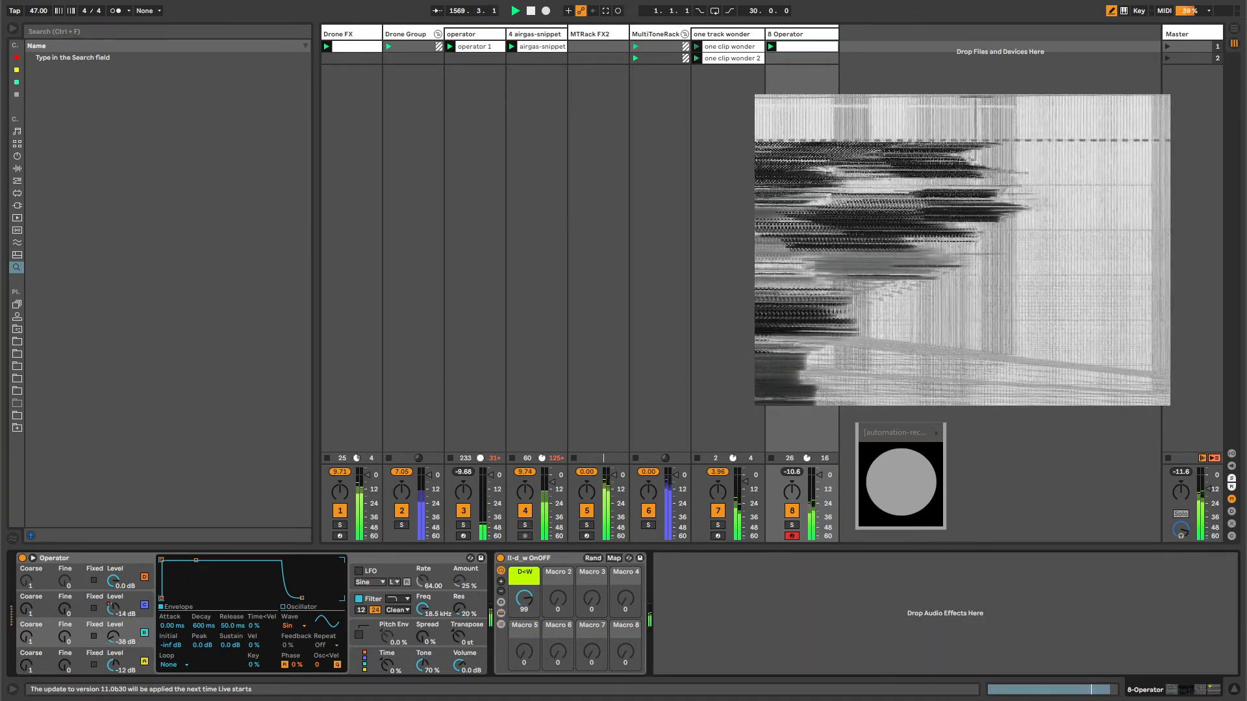
{"action": "left_click", "coordinate": [650, 36]}
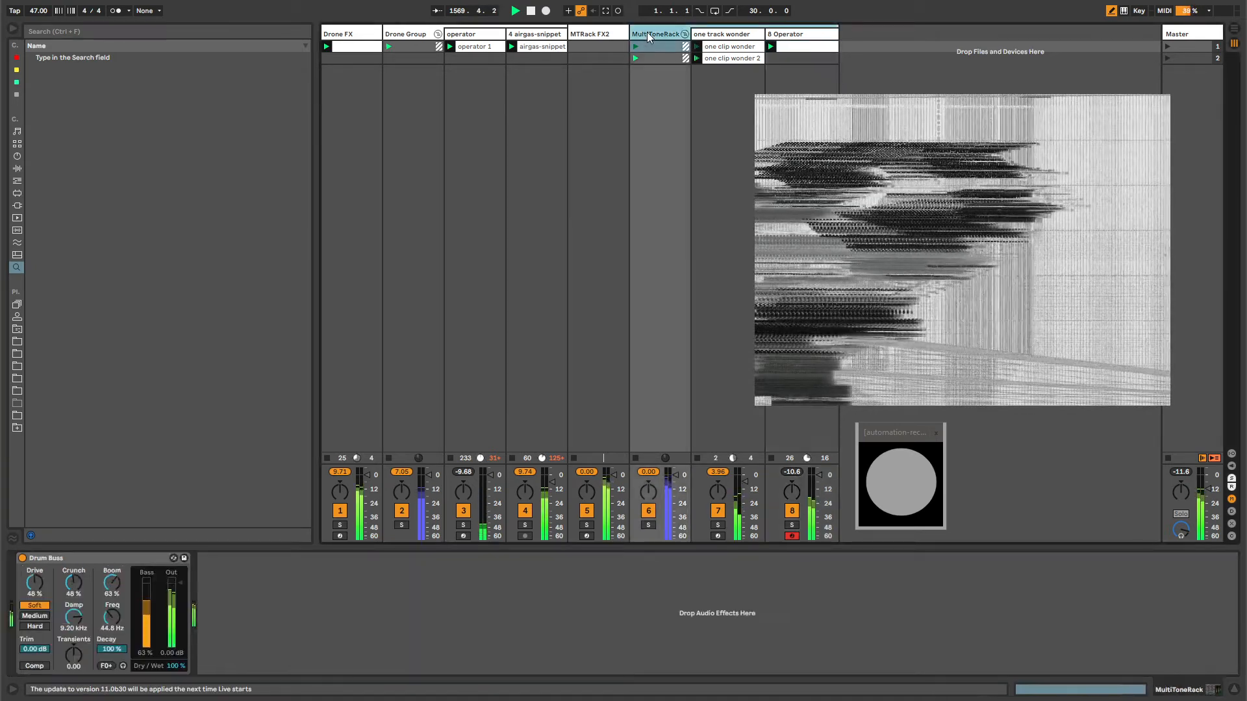
{"action": "left_click", "coordinate": [718, 34]}
{"action": "left_click", "coordinate": [594, 32]}
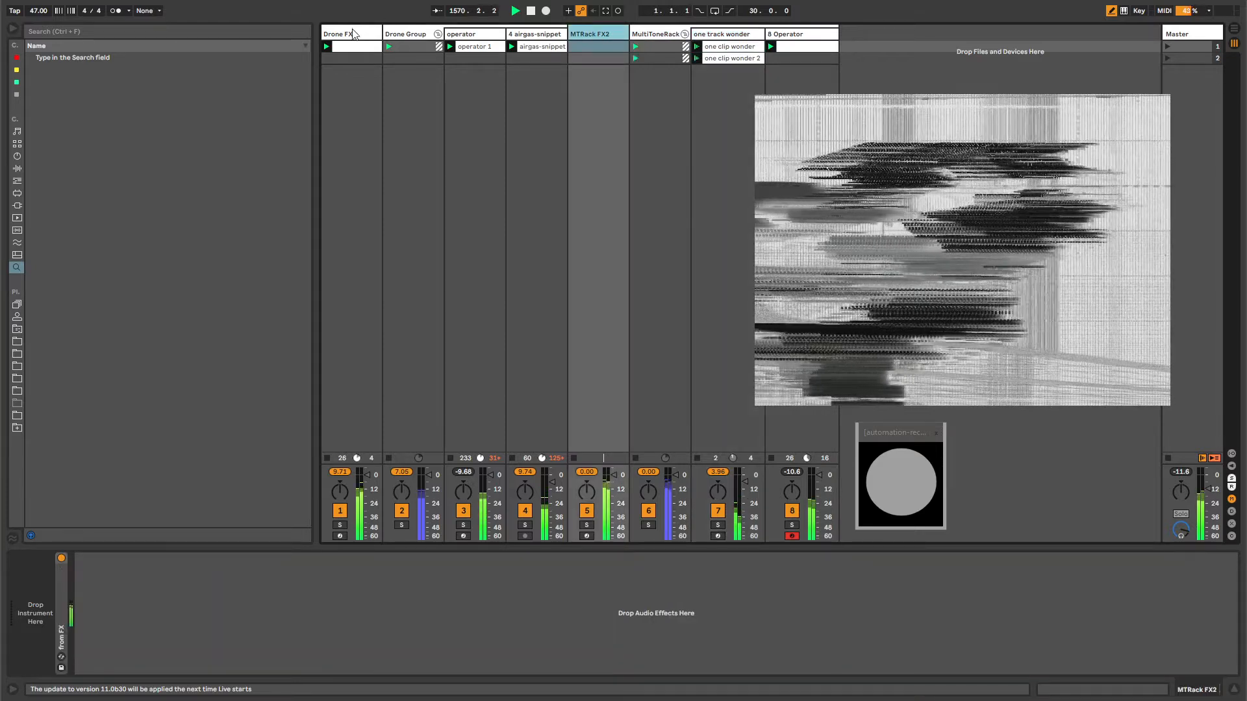
{"action": "left_click", "coordinate": [354, 34]}
{"action": "left_click", "coordinate": [437, 34]}
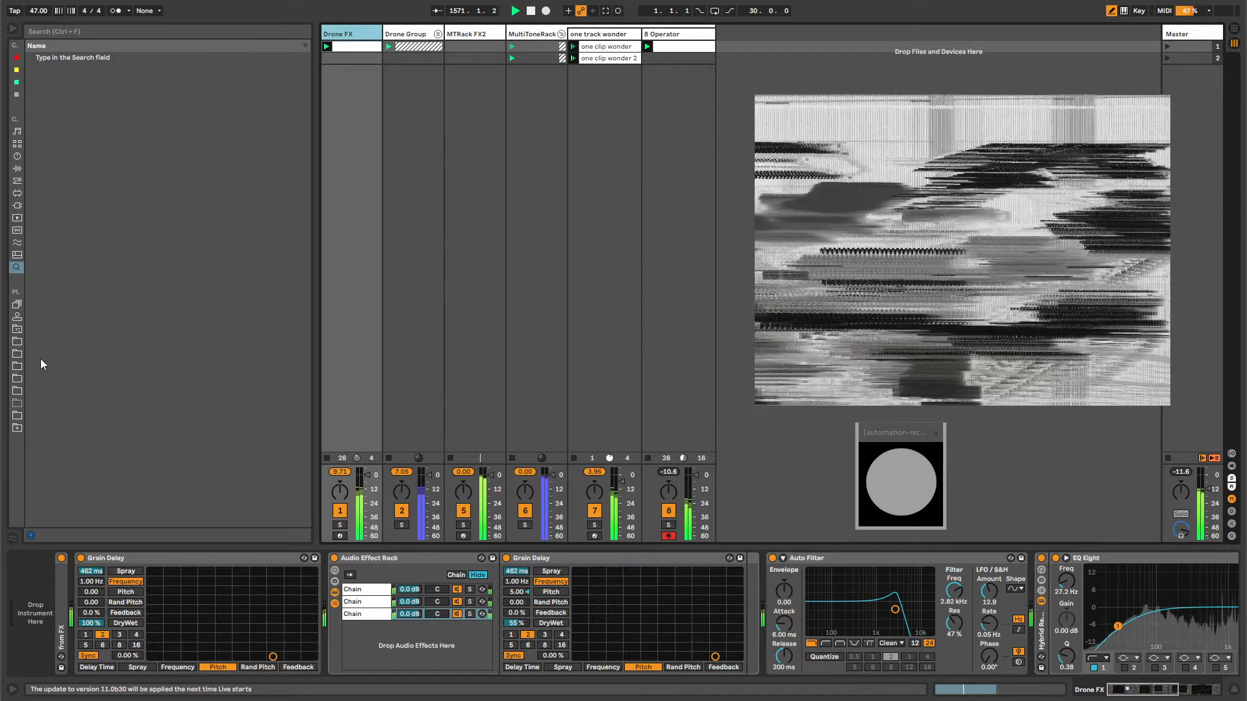
- List the plug-ins in the browser and insert a new MIDI track, moving it after the 8 Operator track
{"action": "left_click", "coordinate": [17, 316]}
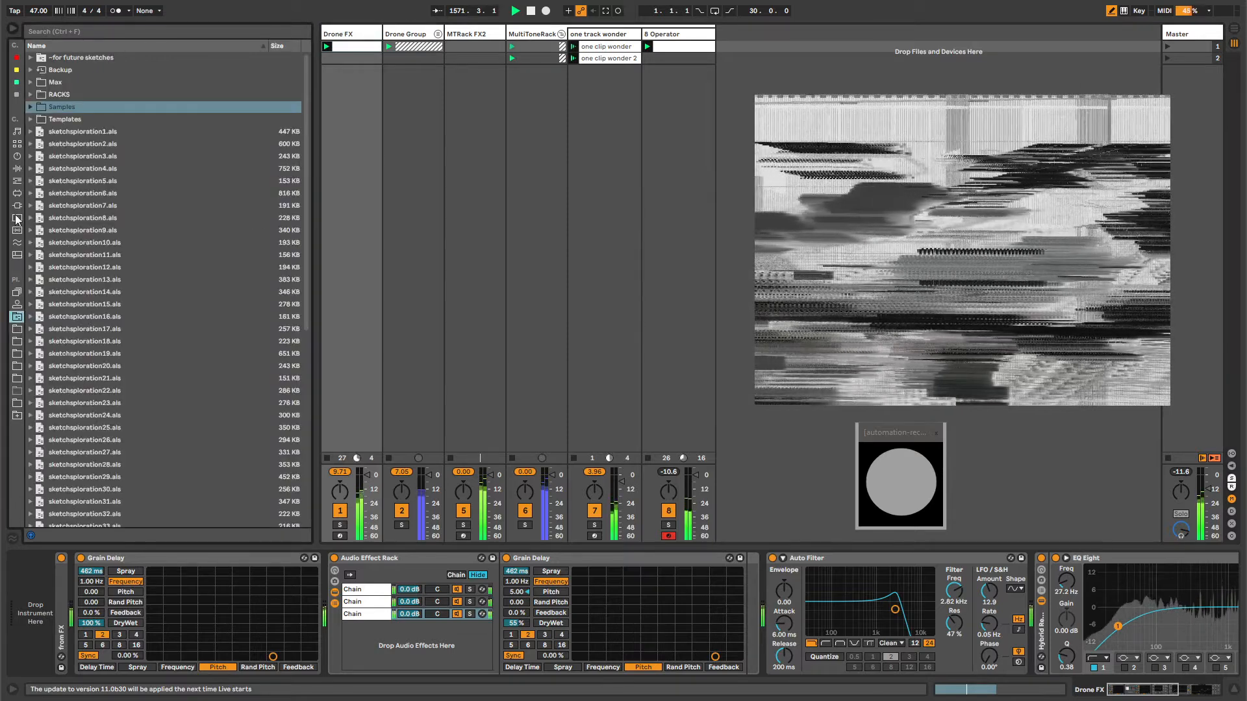
{"action": "left_click", "coordinate": [17, 205]}
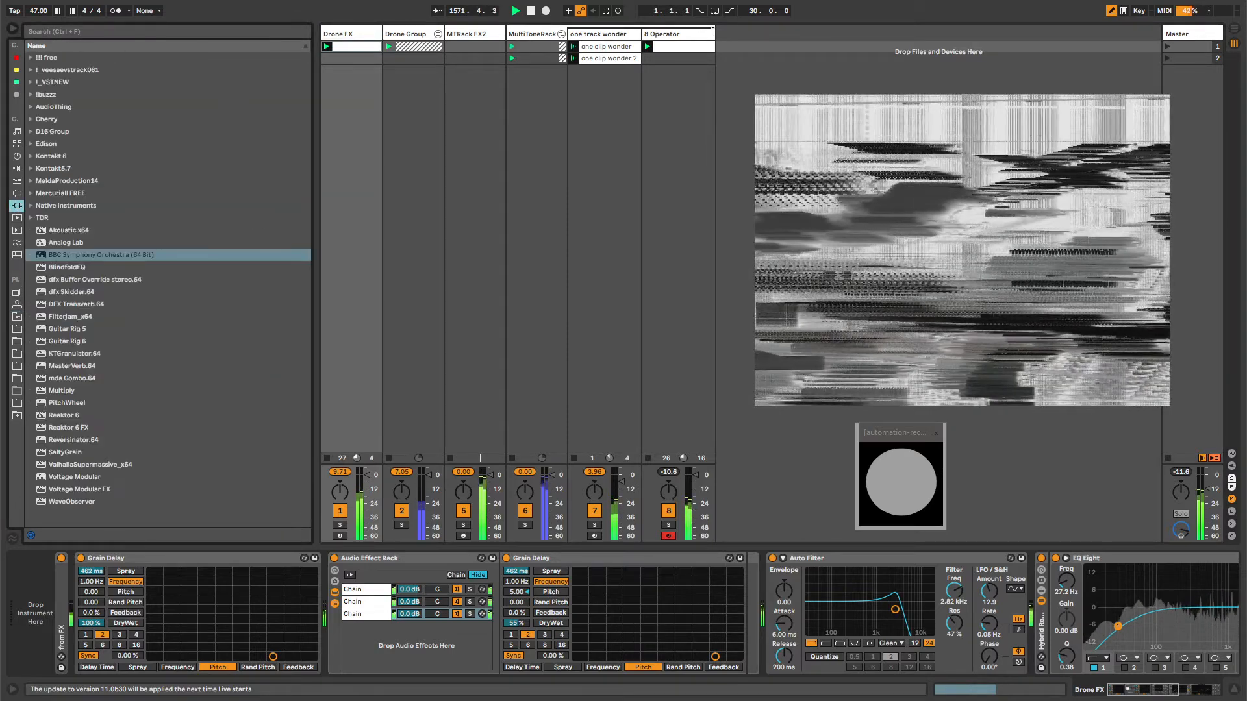
{"action": "key", "text": "ctrl+shift+t"}
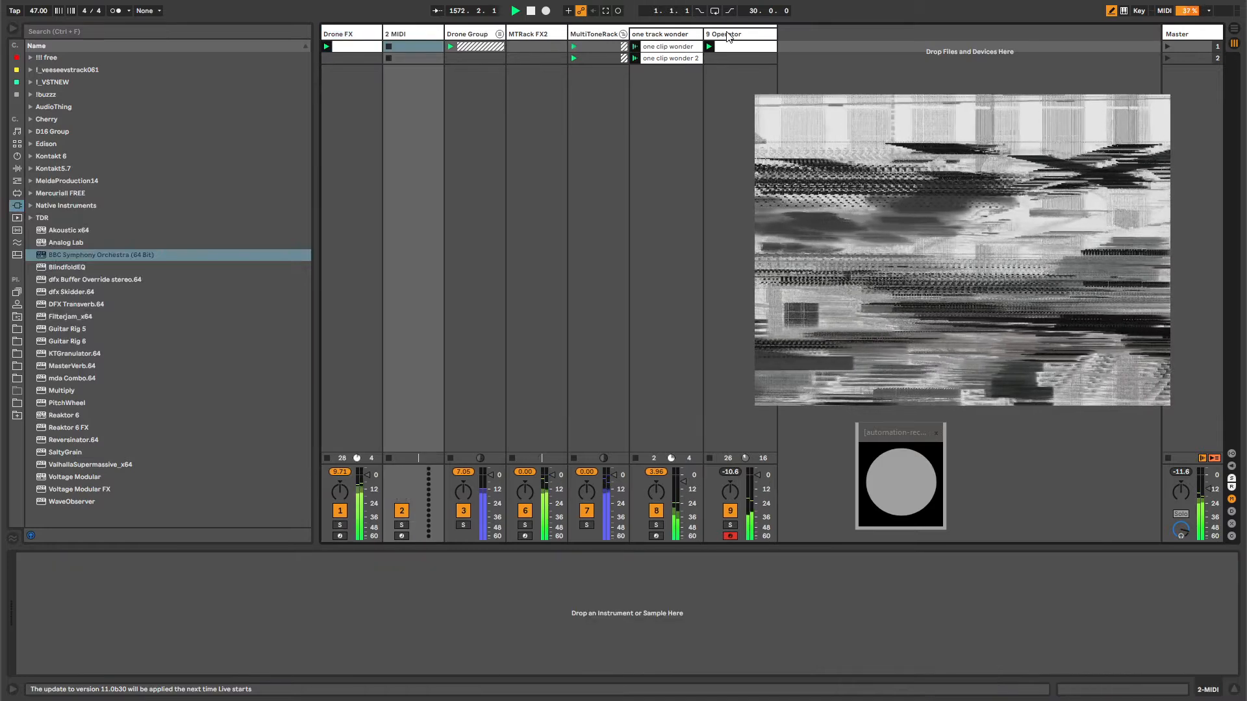
{"action": "left_click_drag", "start_coordinate": [410, 34], "coordinate": [760, 28]}
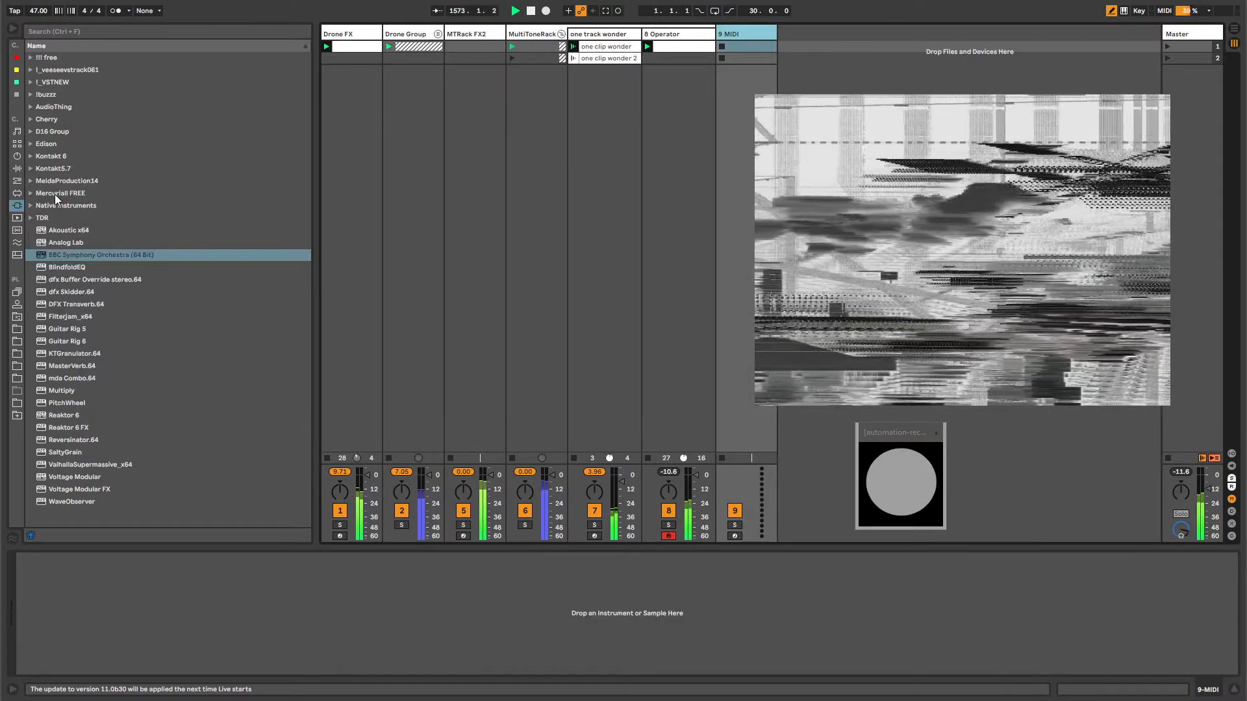
- Find ThingsTexture in the AudioThing plug-in folder and place it first in the Master track's device chain
{"action": "left_click", "coordinate": [30, 82]}
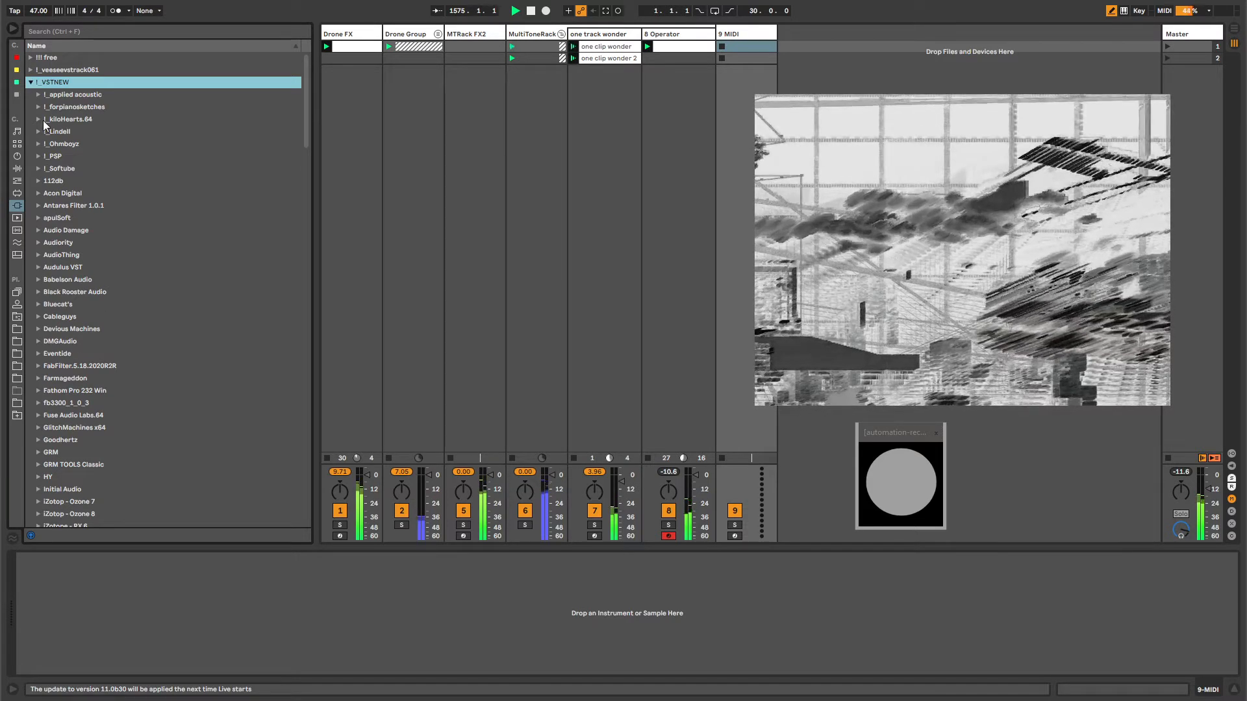
{"action": "left_click", "coordinate": [30, 82]}
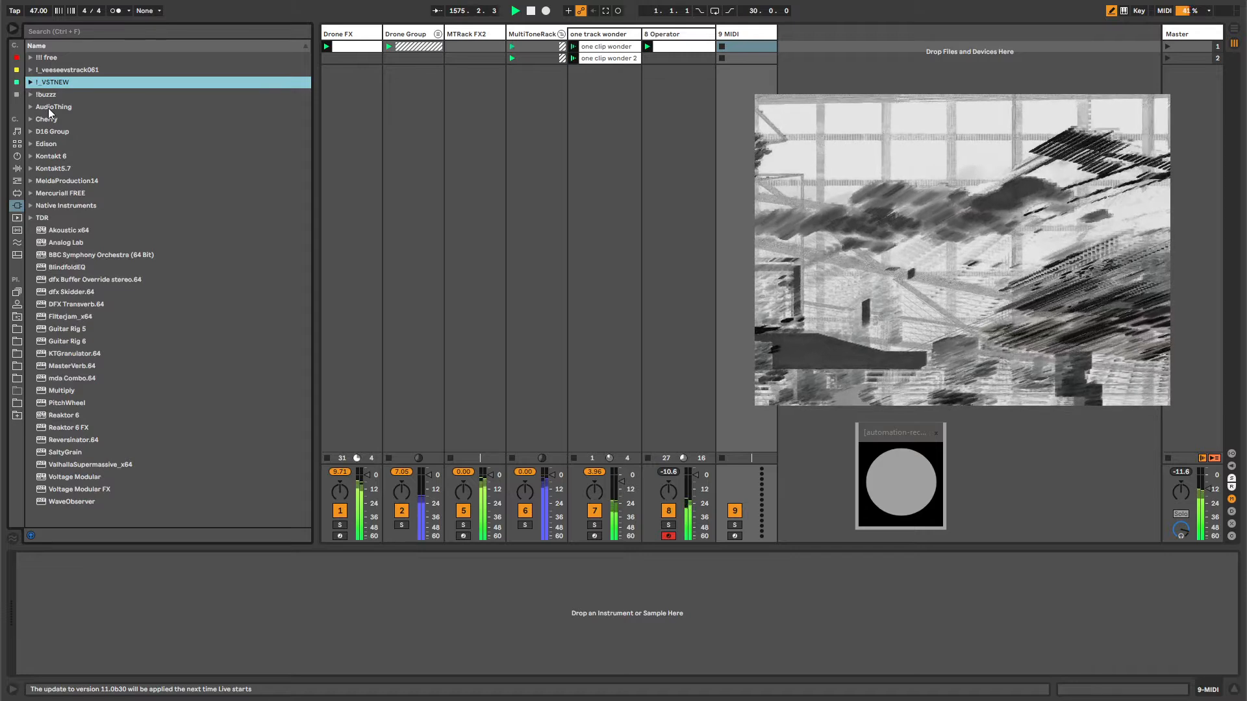
{"action": "left_click", "coordinate": [48, 108]}
{"action": "left_click", "coordinate": [30, 107]}
{"action": "left_click", "coordinate": [29, 106]}
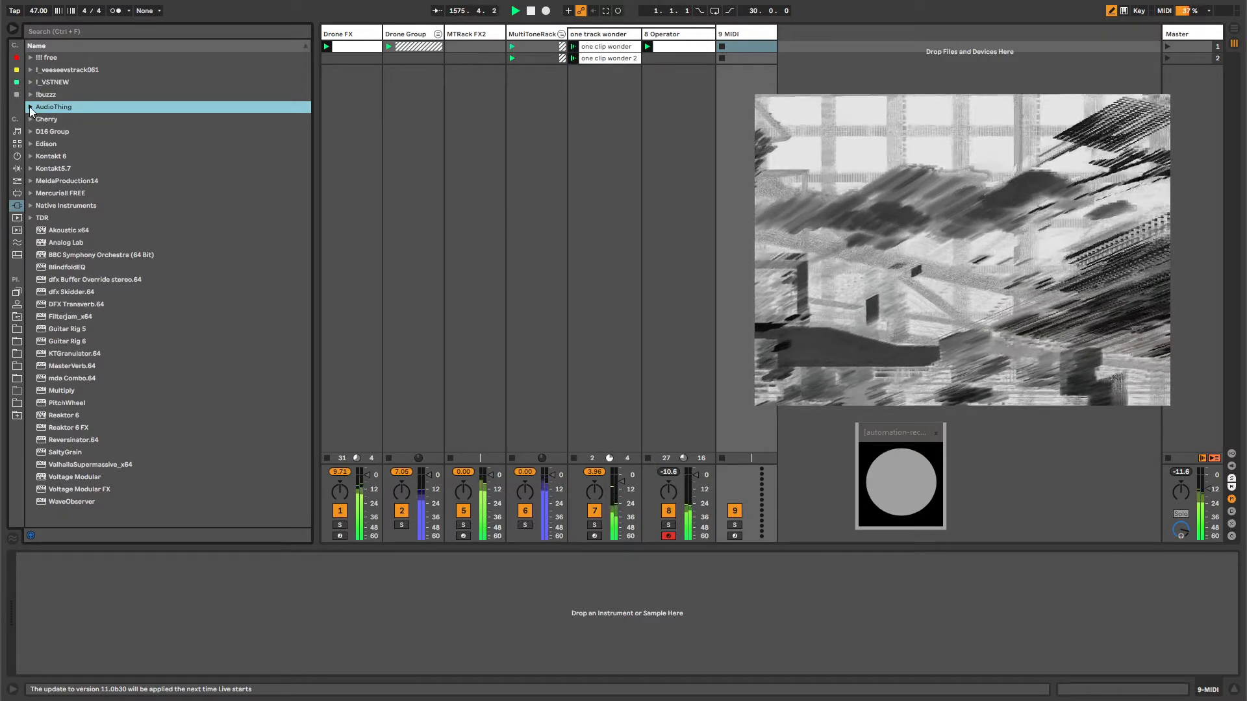
{"action": "left_click", "coordinate": [30, 118]}
{"action": "left_click", "coordinate": [30, 118]}
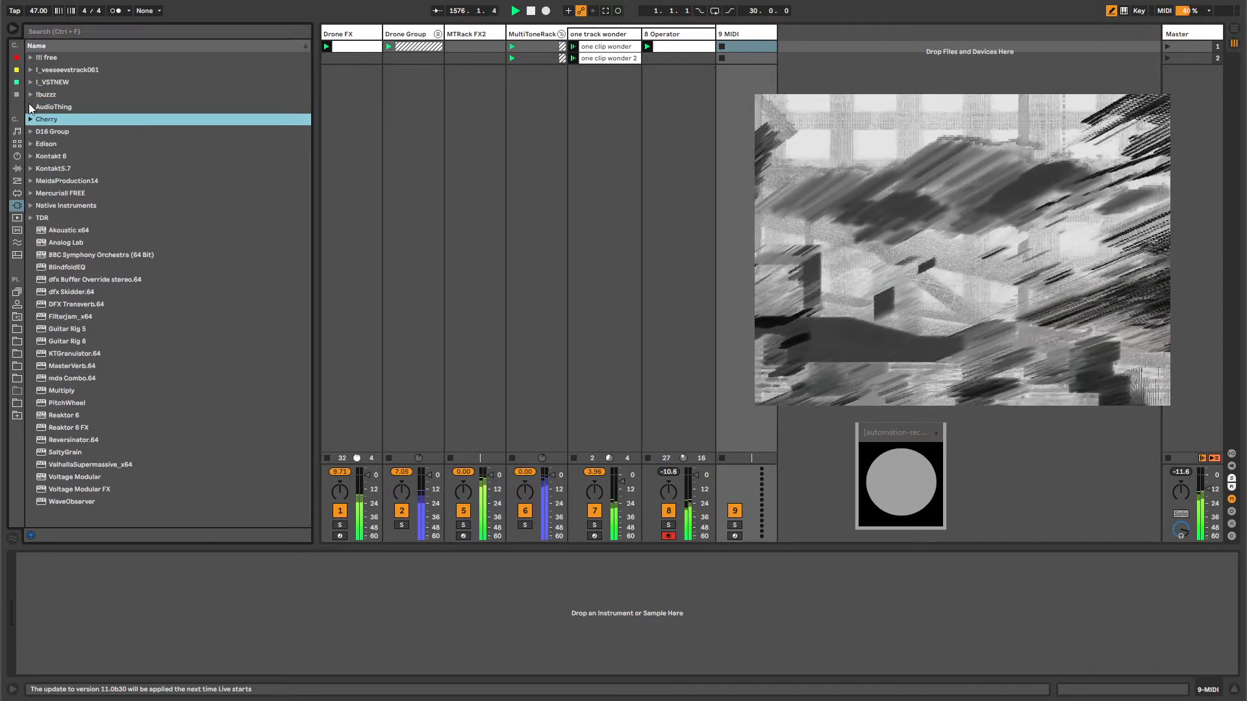
{"action": "left_click", "coordinate": [30, 107]}
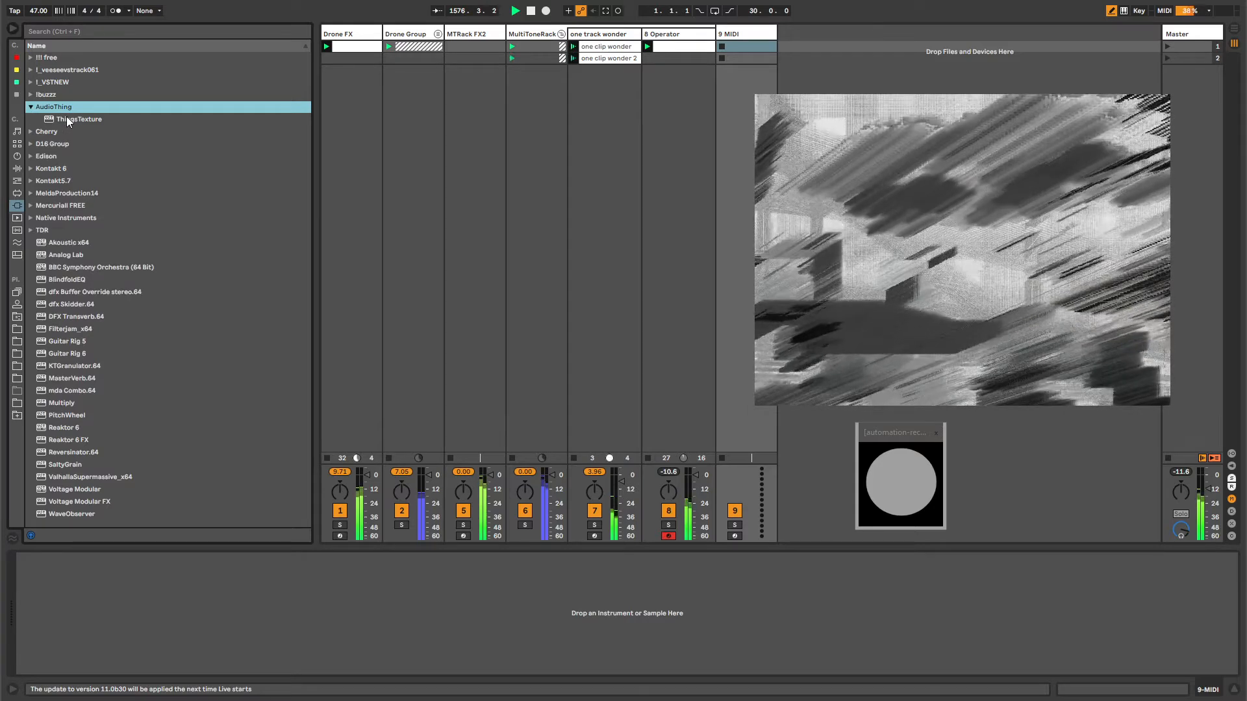
{"action": "left_click", "coordinate": [1179, 34]}
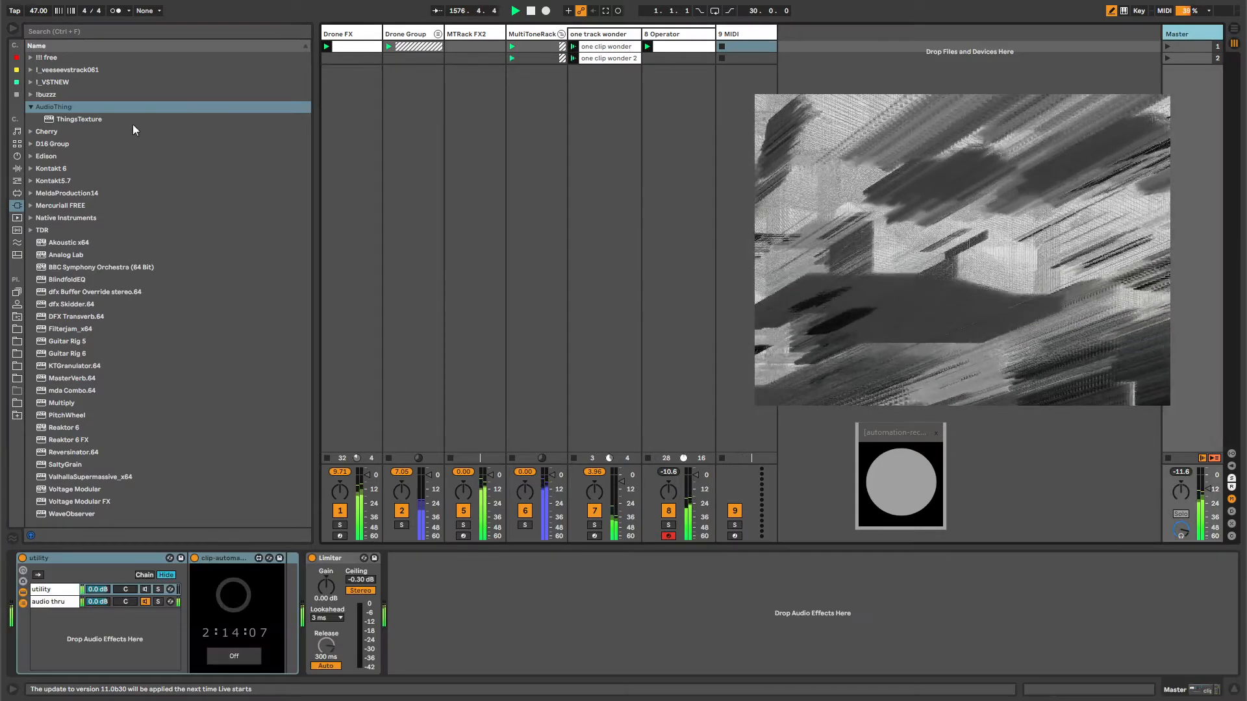
{"action": "left_click", "coordinate": [56, 121]}
{"action": "left_click_drag", "start_coordinate": [98, 532], "coordinate": [41, 560]}
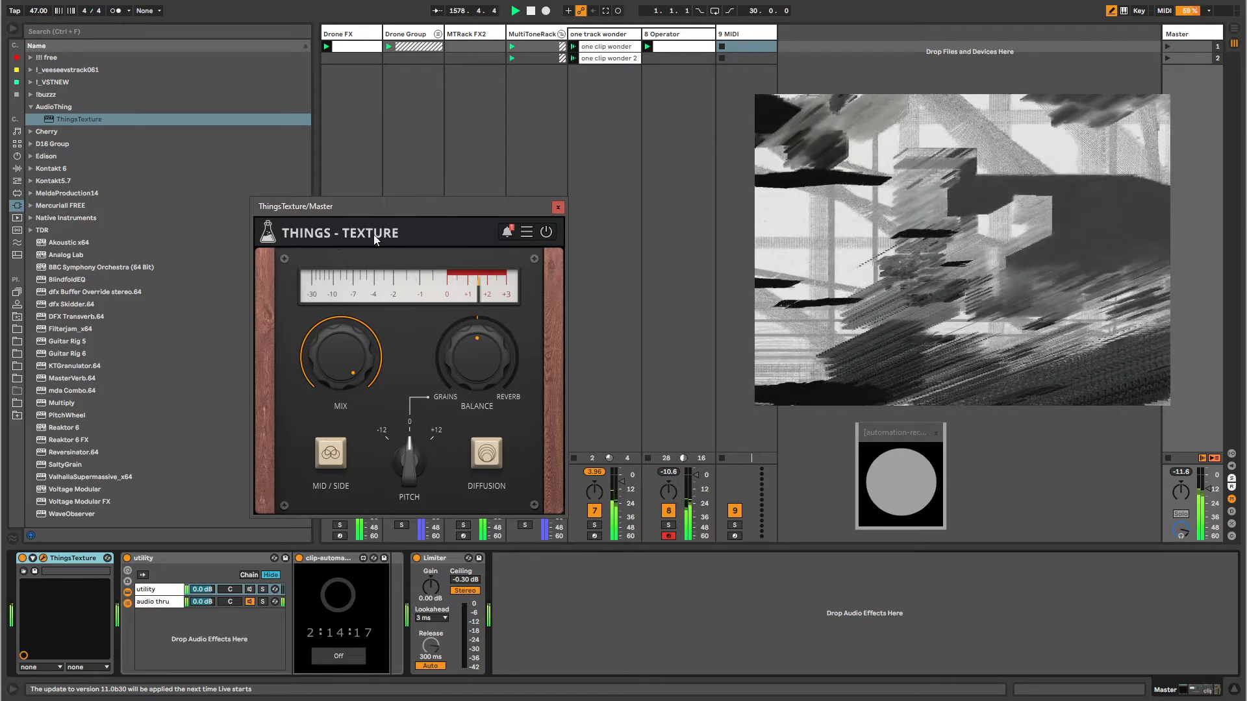
- Set Things Texture's Balance to 66% and Pitch to -12, with Diffusion enabled
{"action": "left_click", "coordinate": [526, 235]}
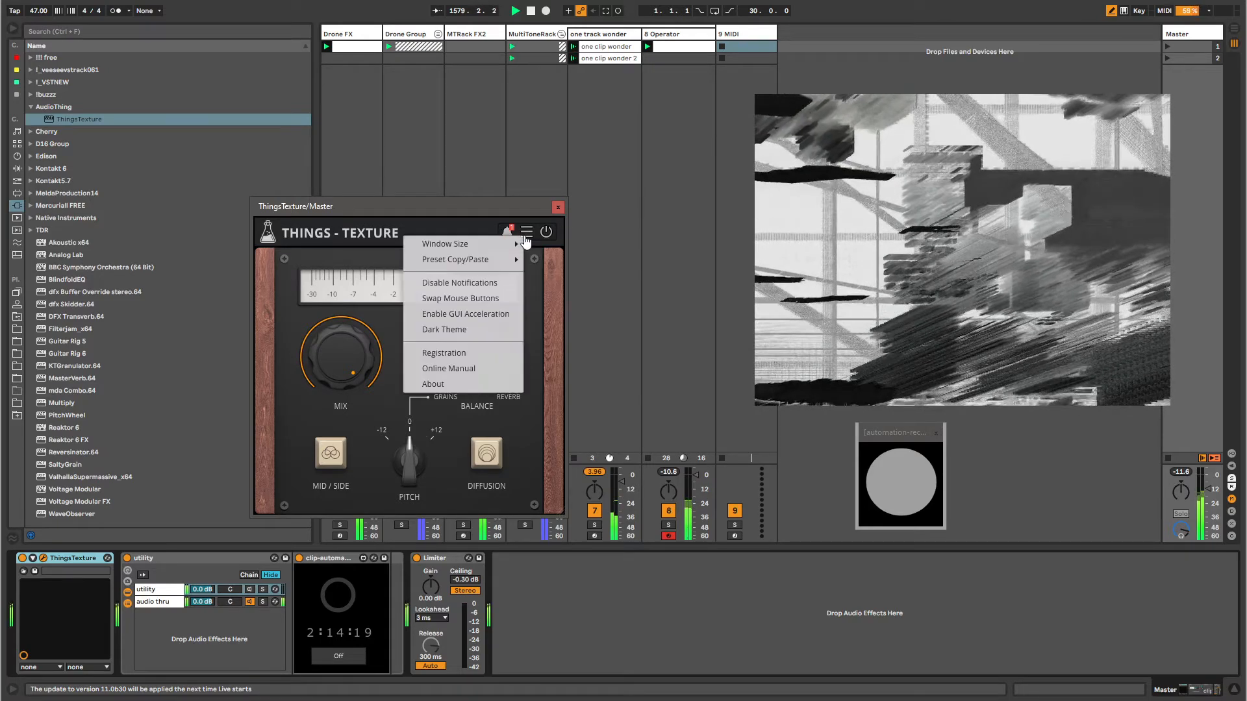
{"action": "left_click", "coordinate": [453, 221]}
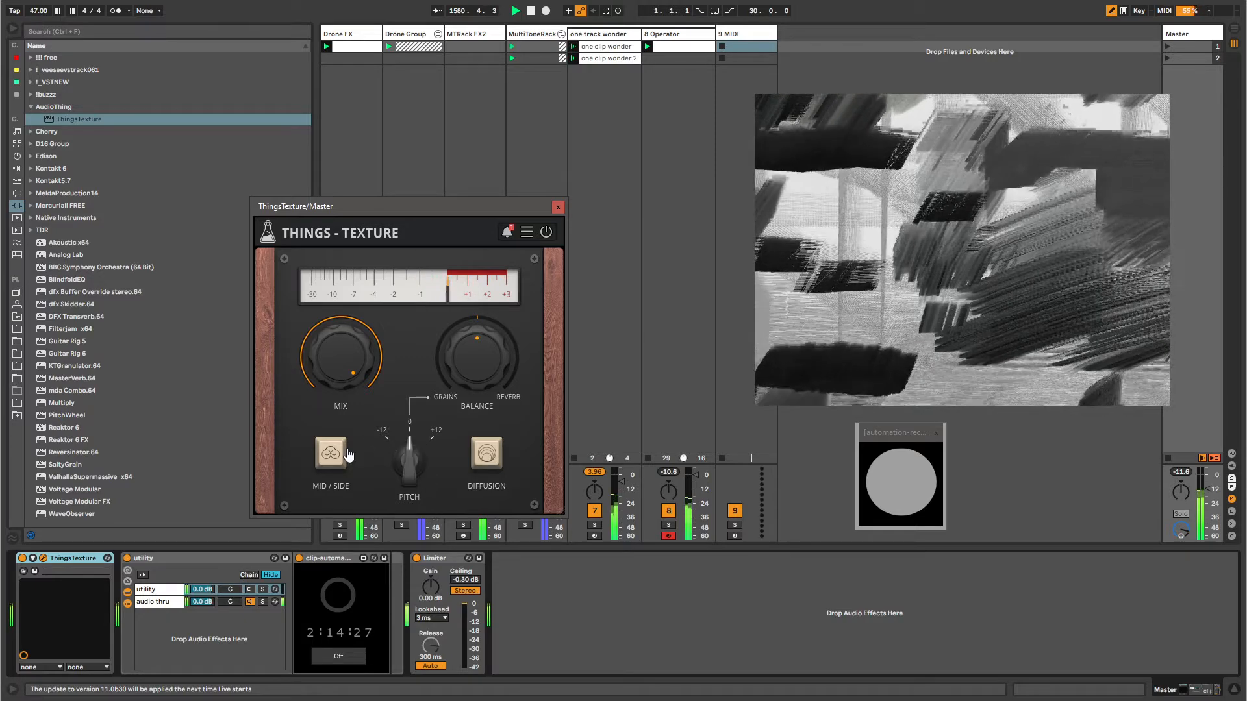
{"action": "left_click_drag", "start_coordinate": [489, 364], "coordinate": [443, 450]}
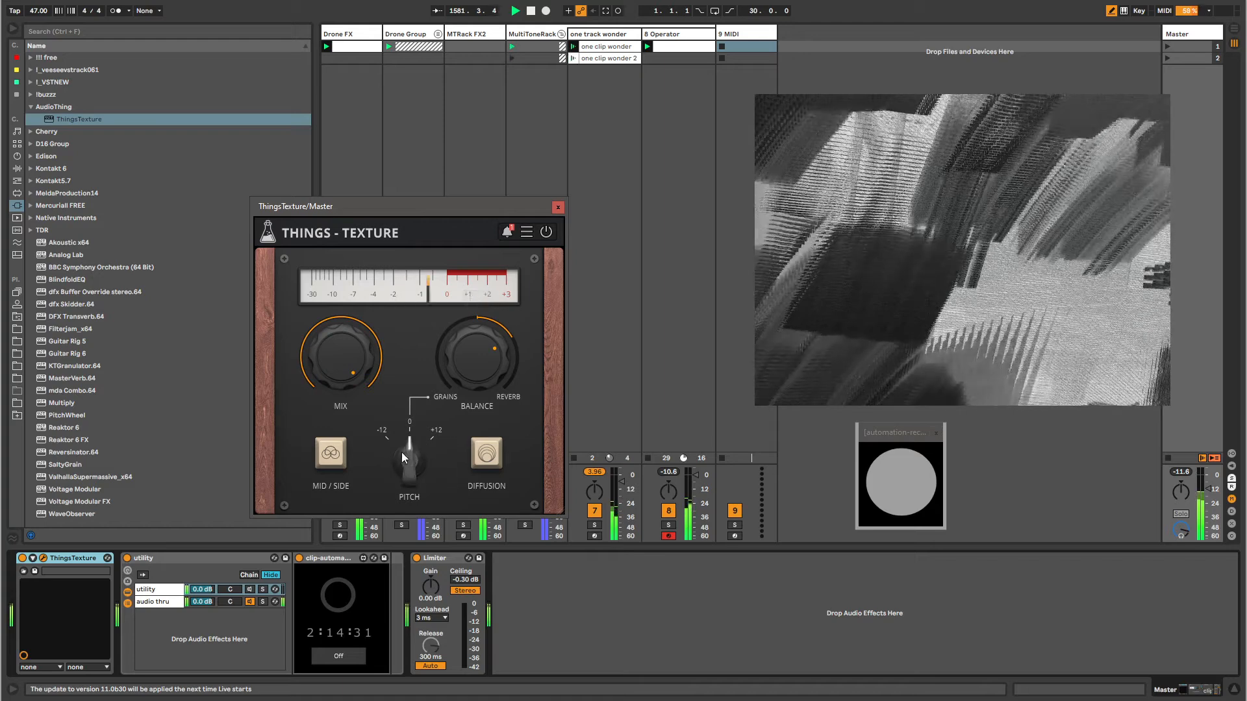
{"action": "left_click_drag", "start_coordinate": [396, 484], "coordinate": [435, 523]}
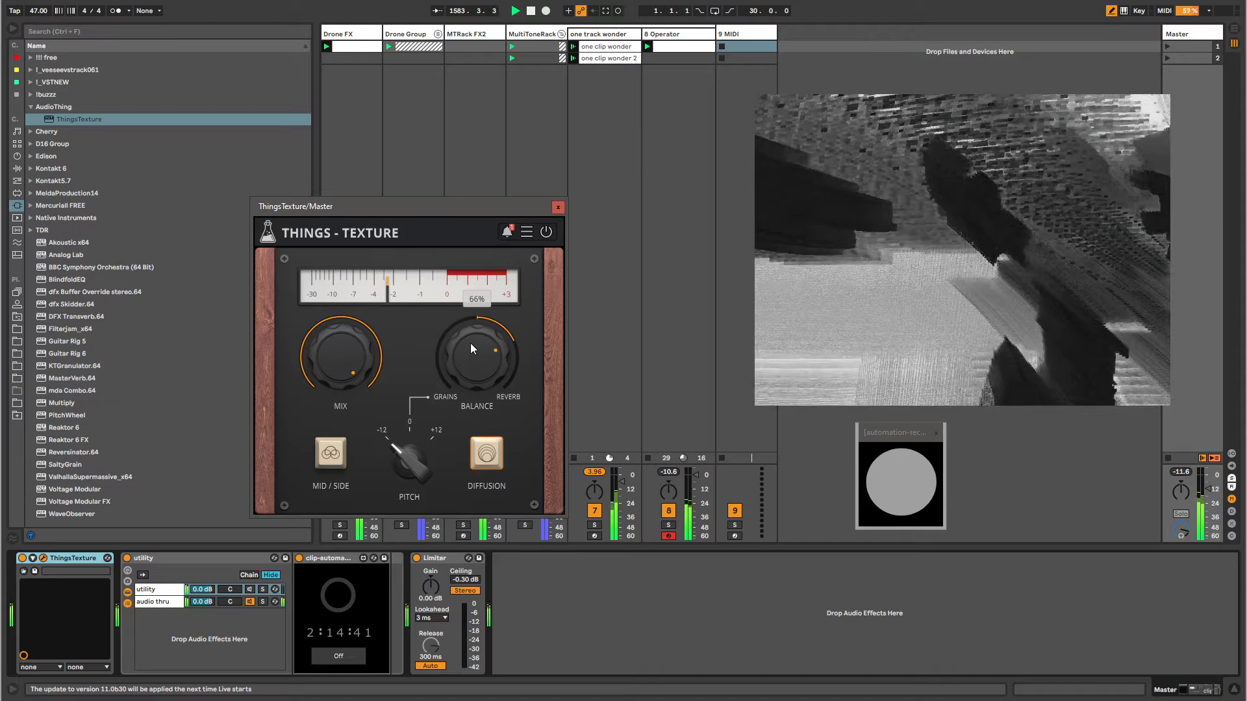
{"action": "left_click_drag", "start_coordinate": [83, 565], "coordinate": [104, 518]}
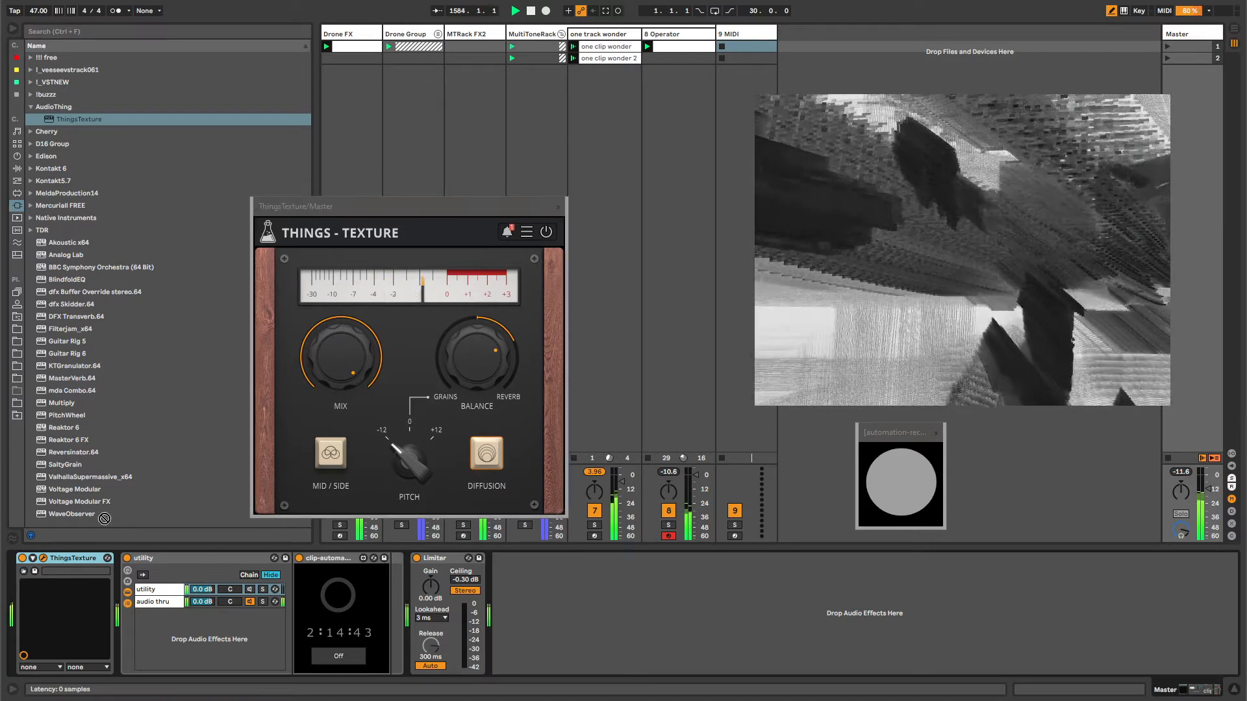
{"action": "left_click_drag", "start_coordinate": [366, 241], "coordinate": [365, 215]}
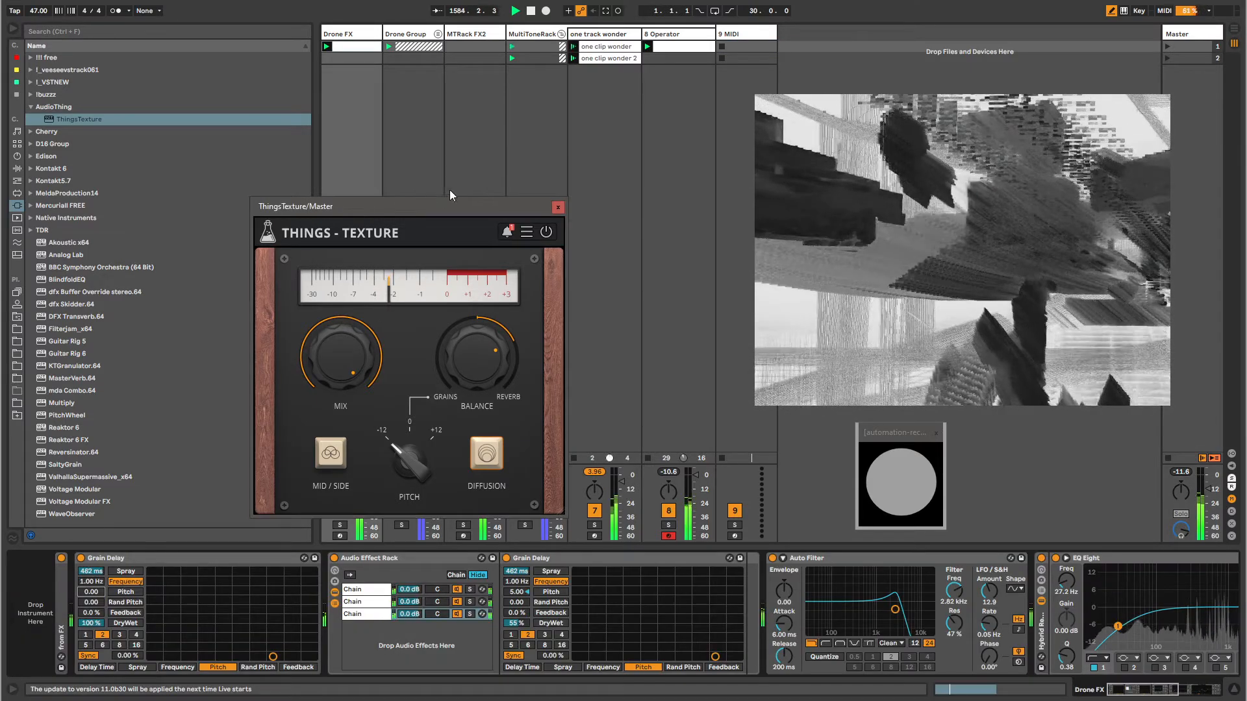
{"action": "left_click", "coordinate": [1174, 37]}
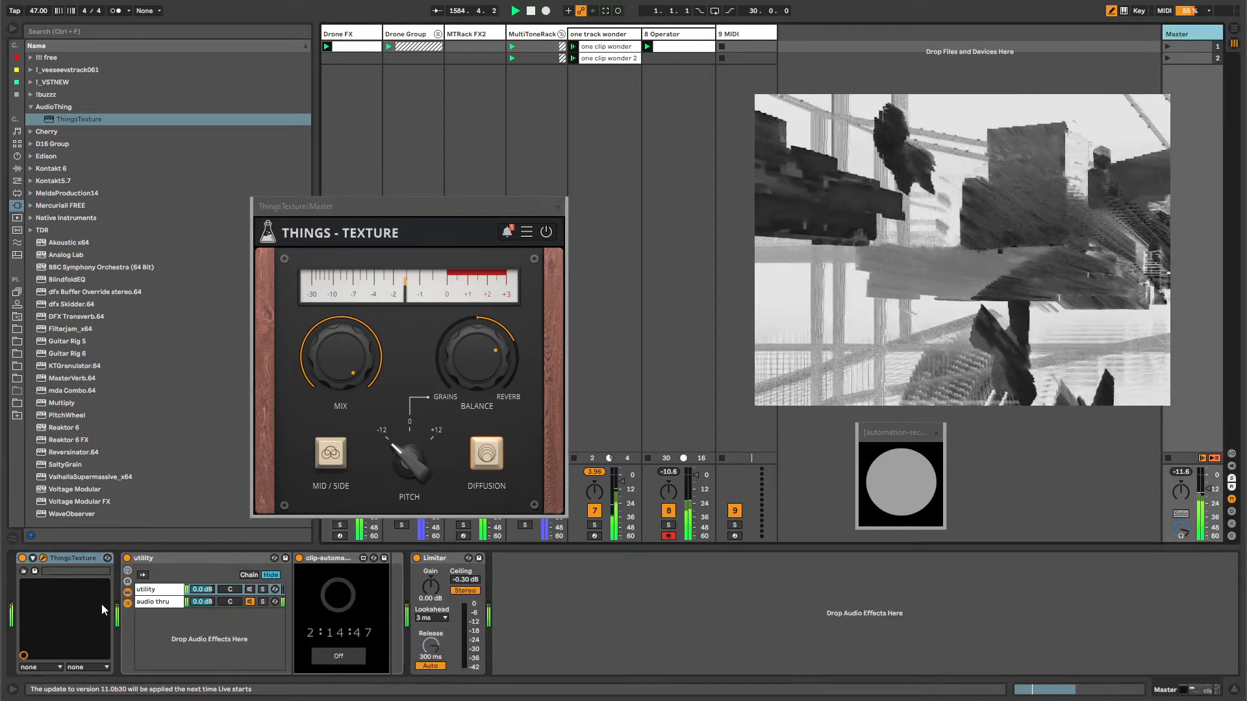
- Deactivate and fold the utility rack on the Master track, and deactivate the Limiter
{"action": "left_click", "coordinate": [127, 558]}
{"action": "double_click", "coordinate": [142, 558]}
{"action": "left_click", "coordinate": [148, 558]}
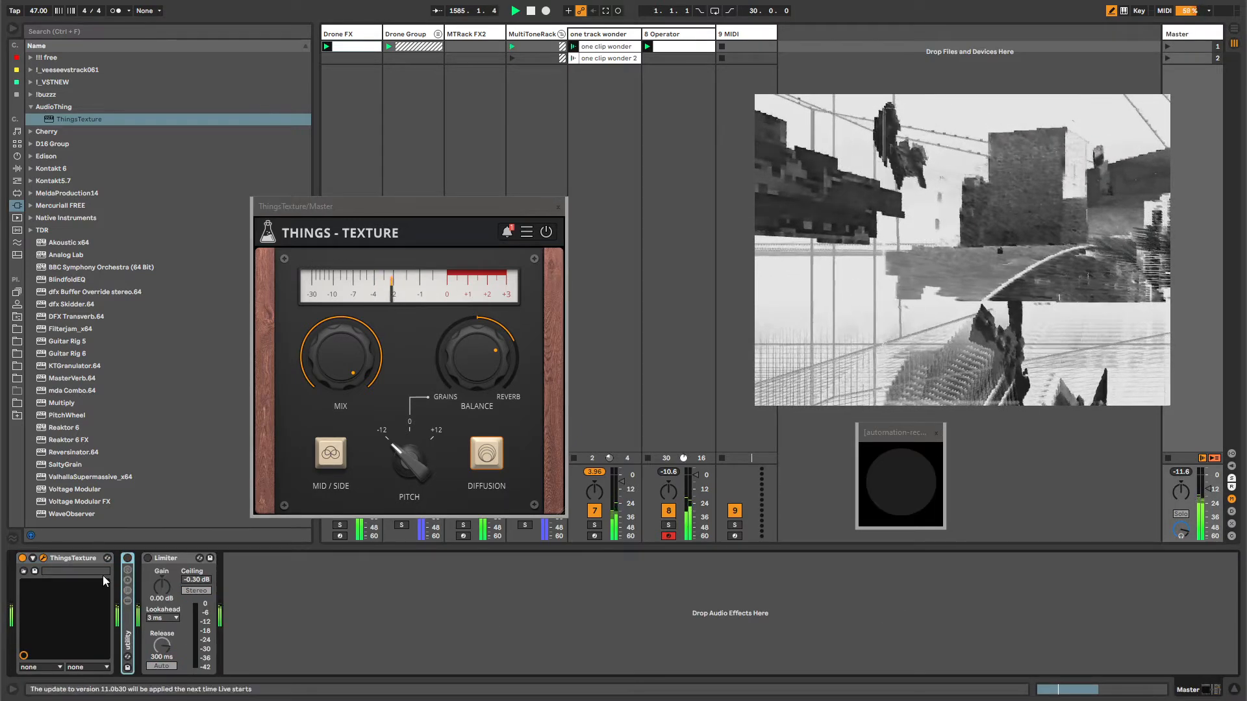
- Set Things Texture's Pitch to +12 with Mix at maximum, and lower the Balance to 0%
{"action": "left_click_drag", "start_coordinate": [349, 376], "coordinate": [398, 474]}
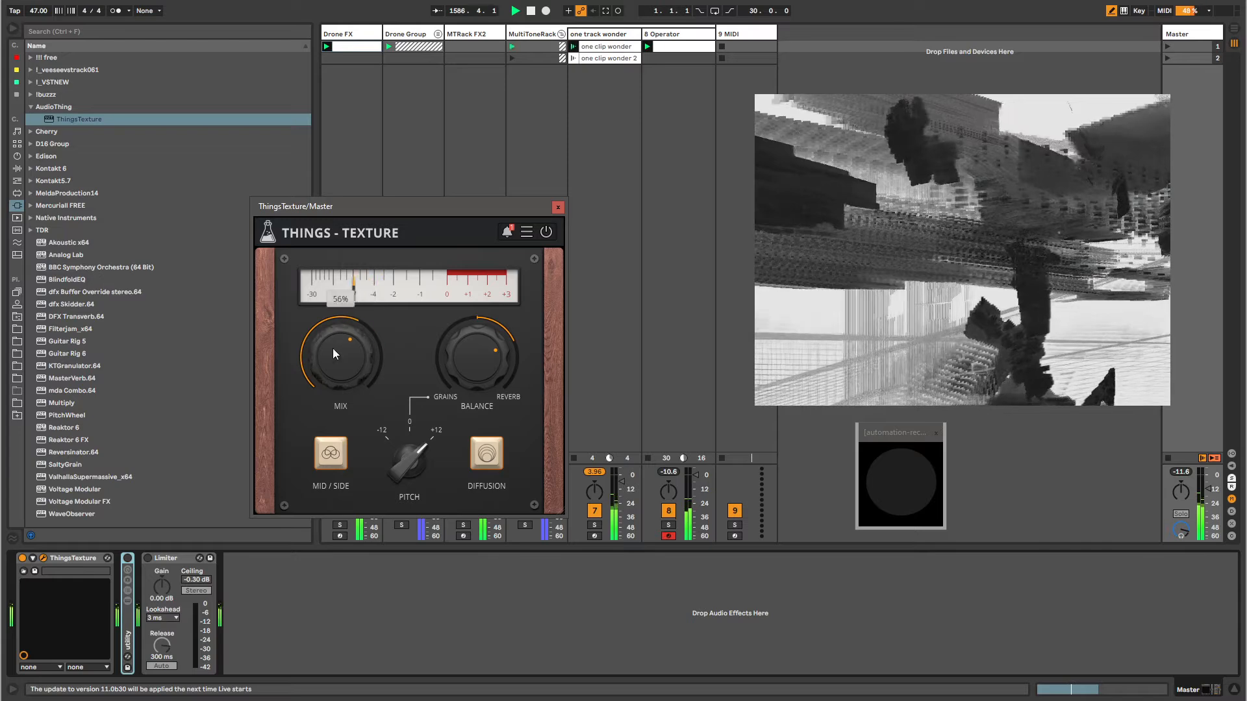
{"action": "left_click_drag", "start_coordinate": [321, 368], "coordinate": [426, 688]}
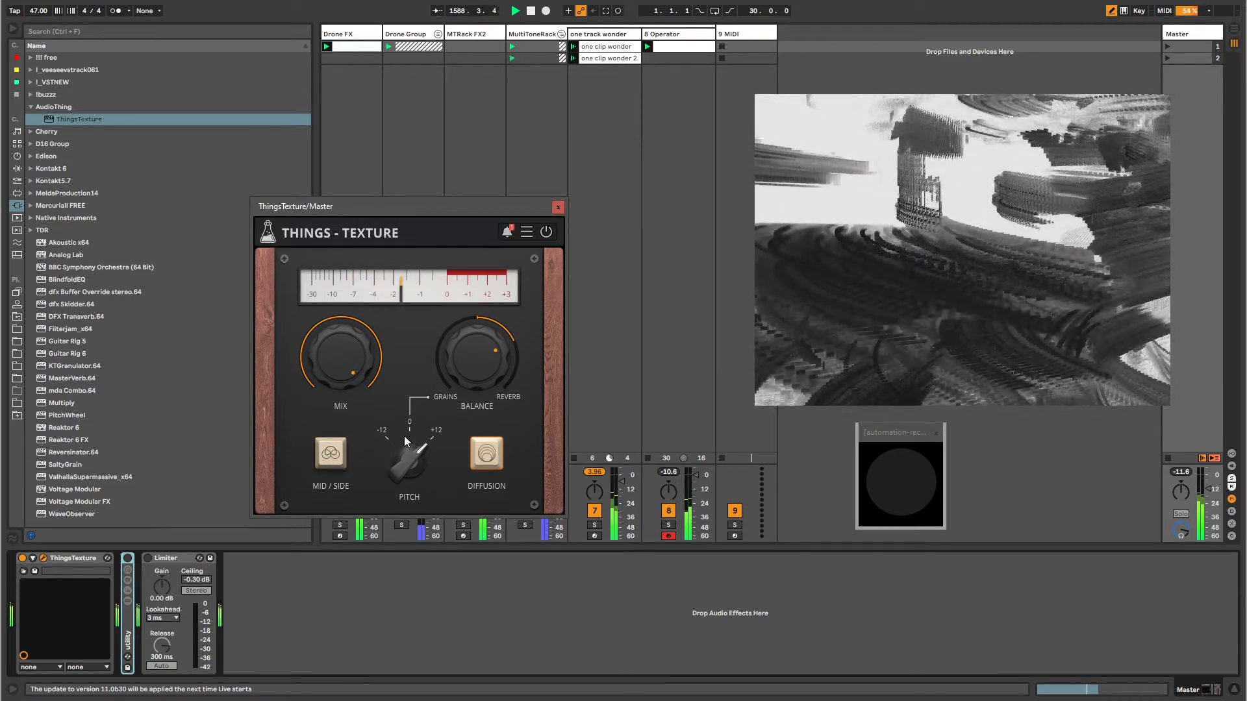
{"action": "left_click_drag", "start_coordinate": [477, 379], "coordinate": [434, 326]}
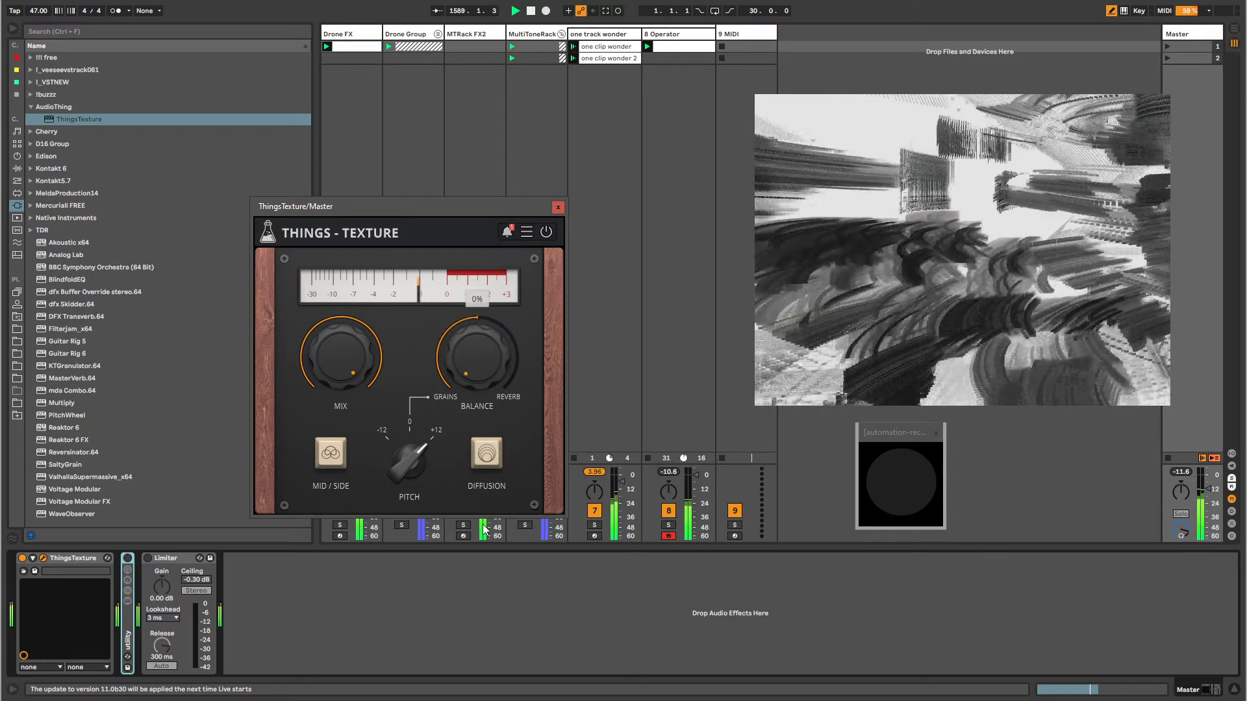
{"action": "left_click_drag", "start_coordinate": [410, 468], "coordinate": [443, 492]}
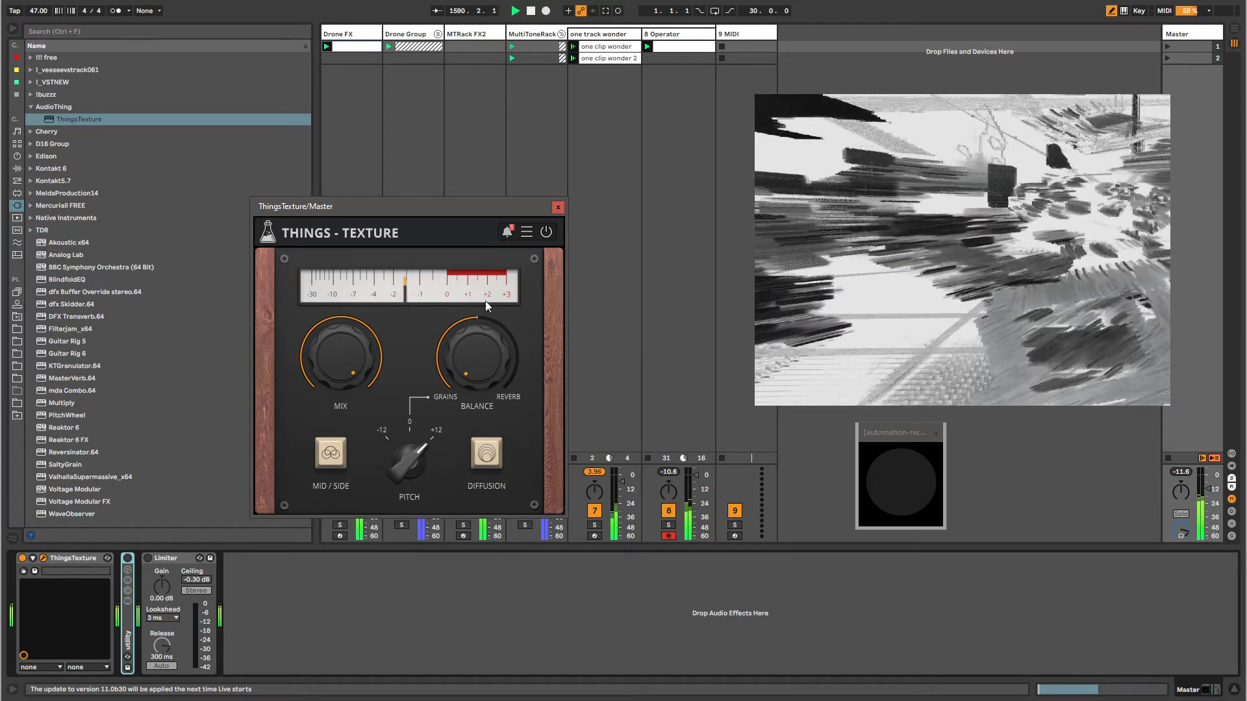
- Sweep Things Texture's Balance toward Reverb through 58% and set it to 96%
{"action": "left_click_drag", "start_coordinate": [479, 373], "coordinate": [433, 204]}
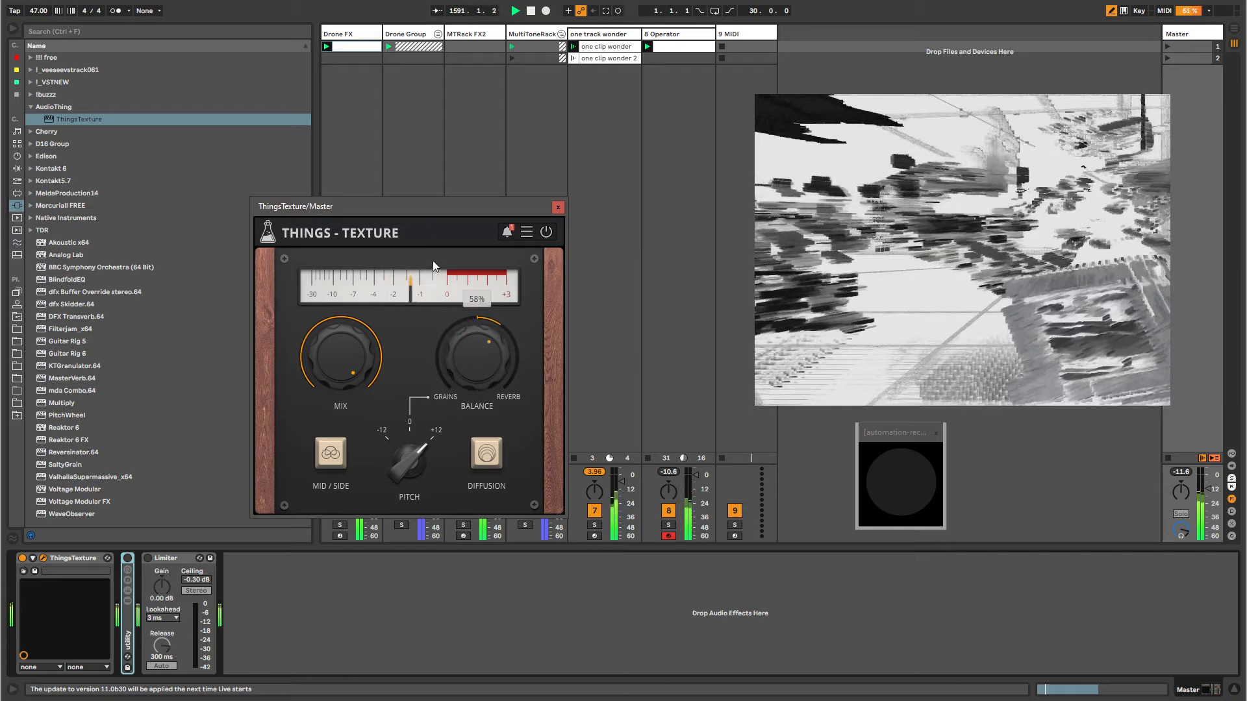
{"action": "left_click_drag", "start_coordinate": [432, 260], "coordinate": [521, 241]}
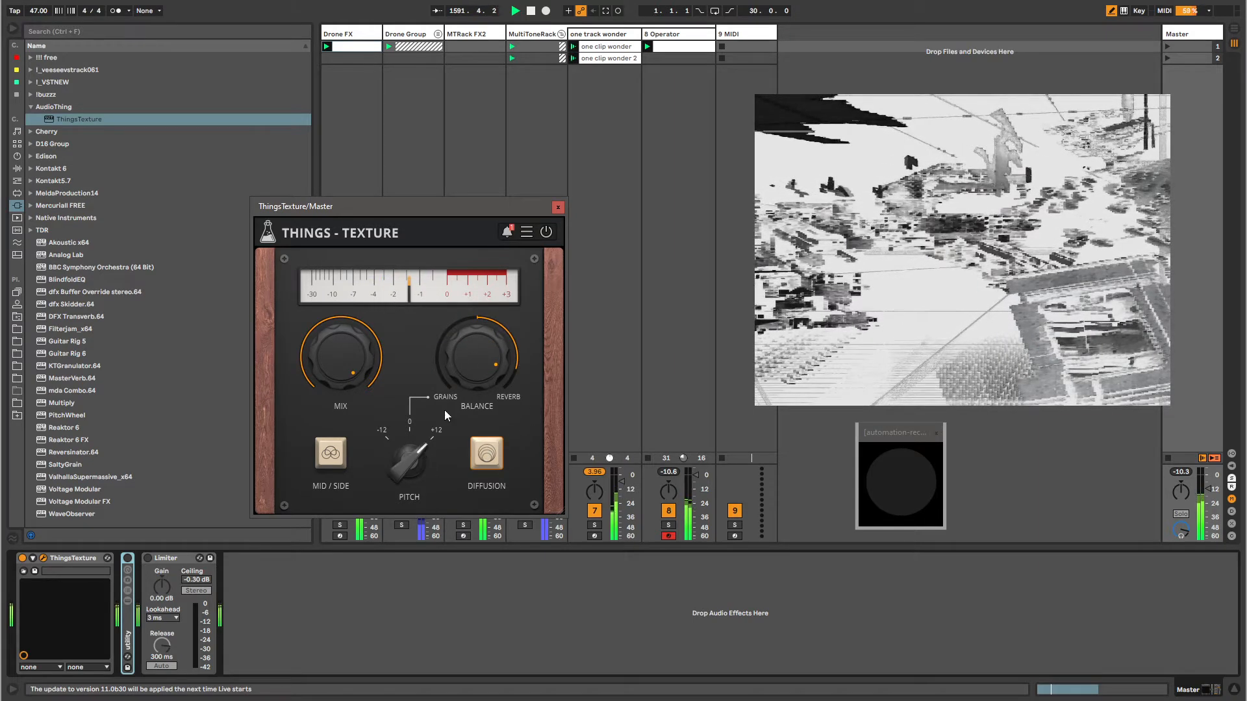
{"action": "left_click_drag", "start_coordinate": [451, 348], "coordinate": [512, 482]}
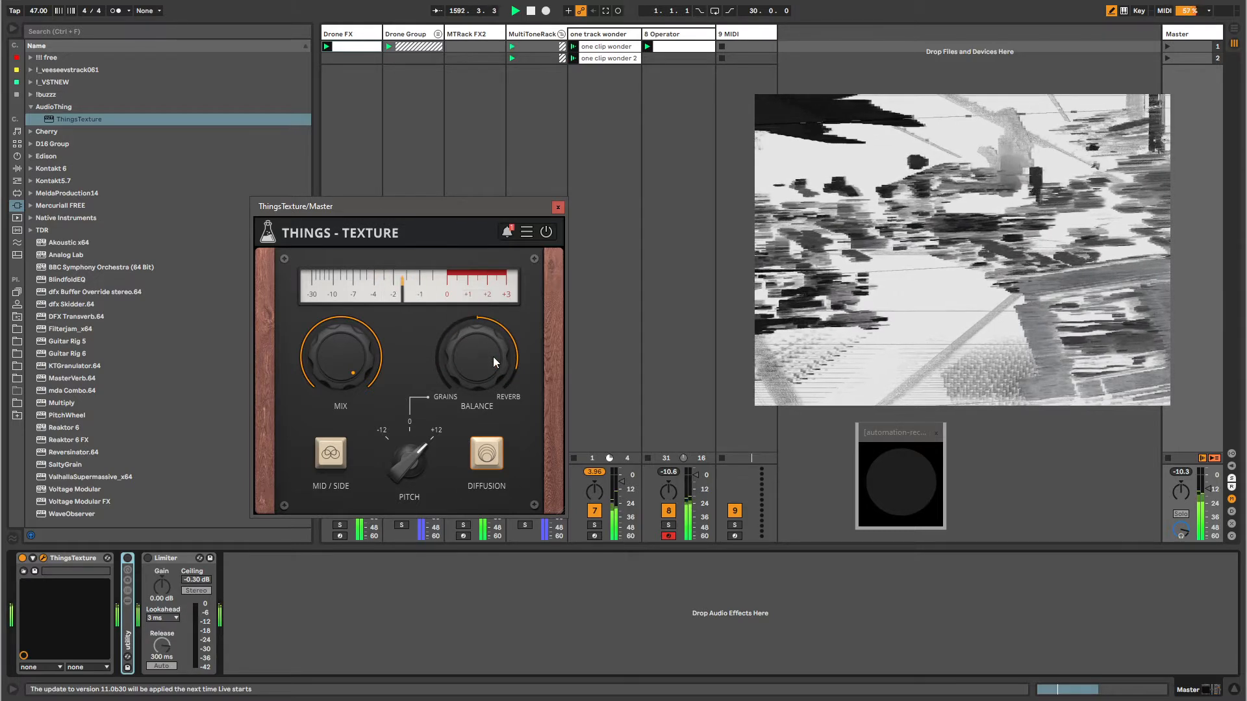
{"action": "left_click_drag", "start_coordinate": [493, 356], "coordinate": [451, 272]}
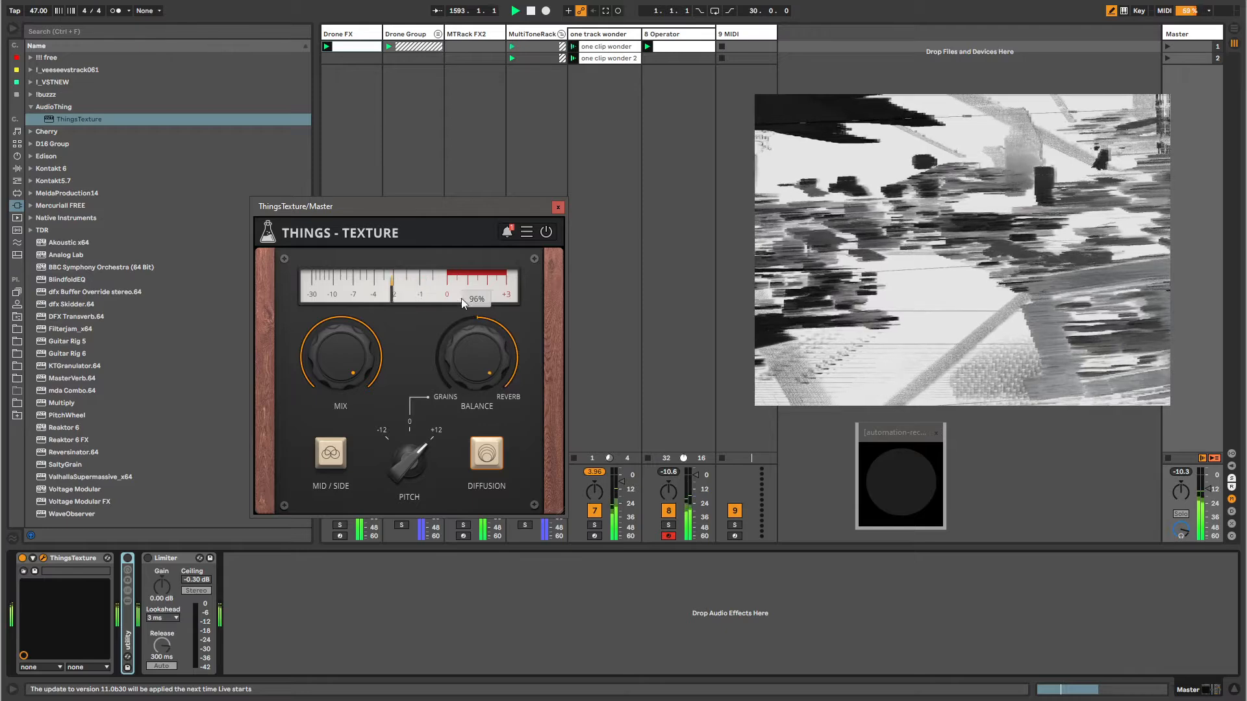
- Sweep Things Texture's Balance back and forth between Grains and Reverb, settle it at 26%, and close the plug-in window
{"action": "left_click_drag", "start_coordinate": [325, 340], "coordinate": [416, 550]}
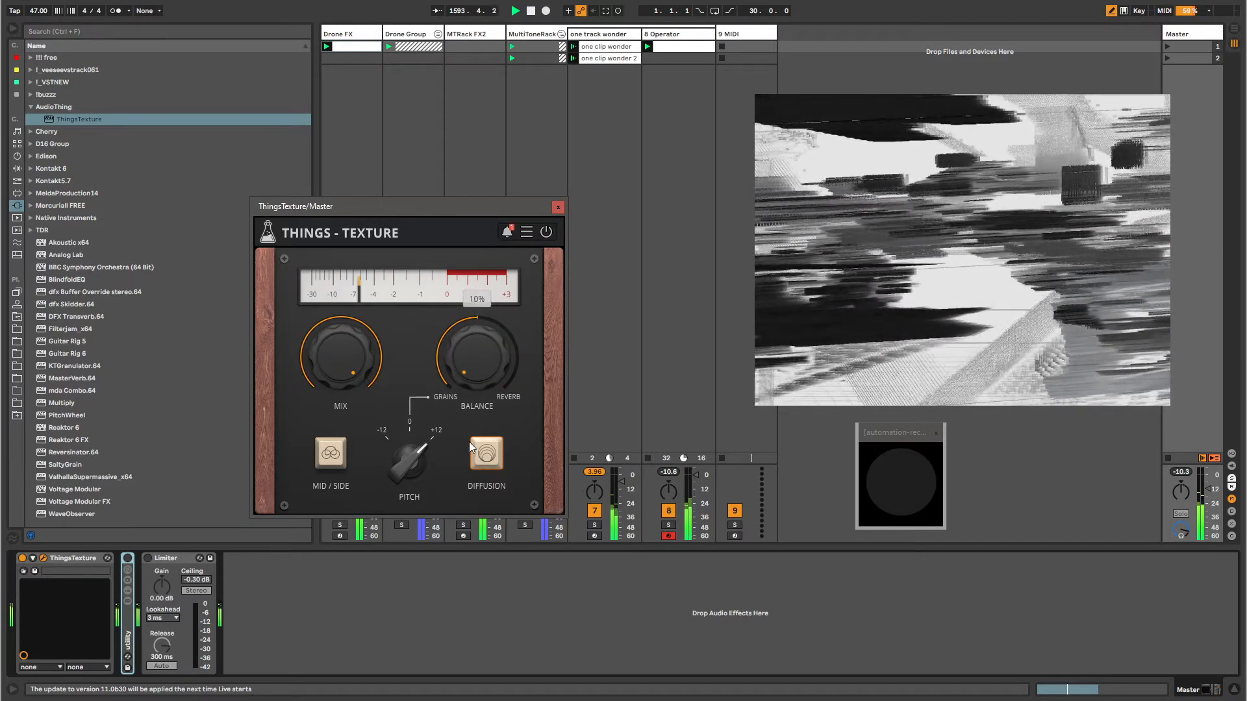
{"action": "left_click_drag", "start_coordinate": [469, 442], "coordinate": [523, 428]}
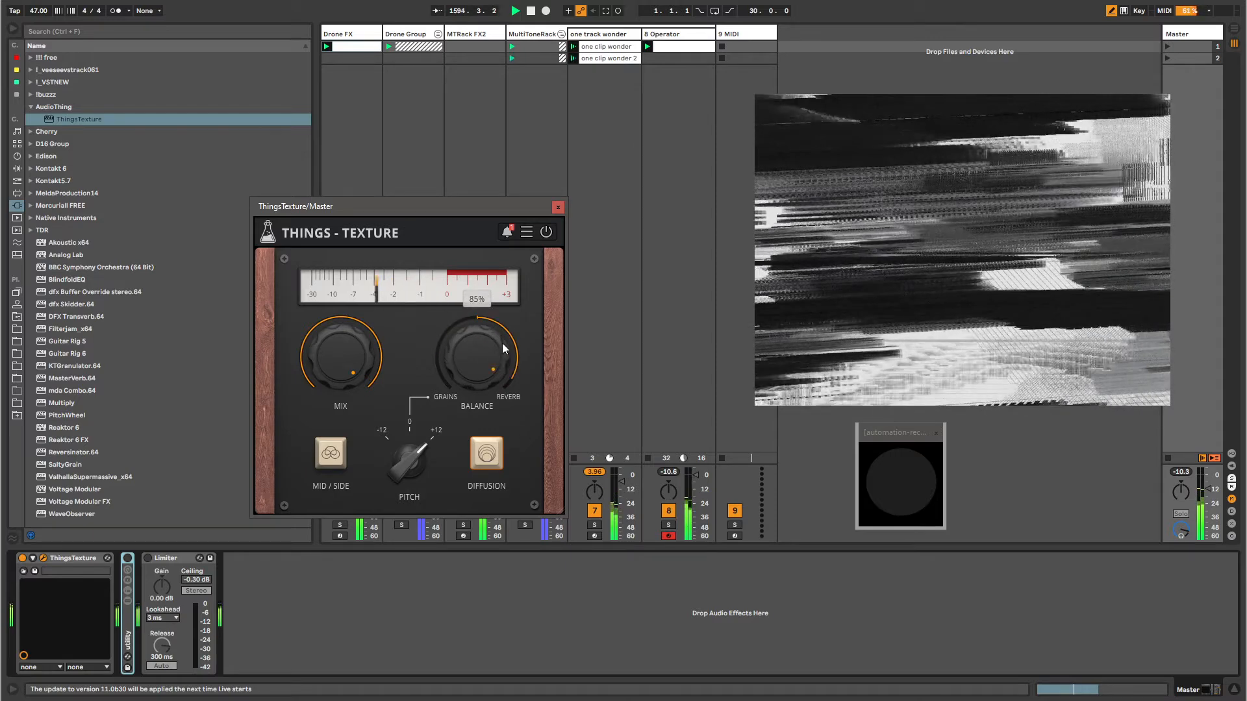
{"action": "left_click_drag", "start_coordinate": [518, 447], "coordinate": [509, 388]}
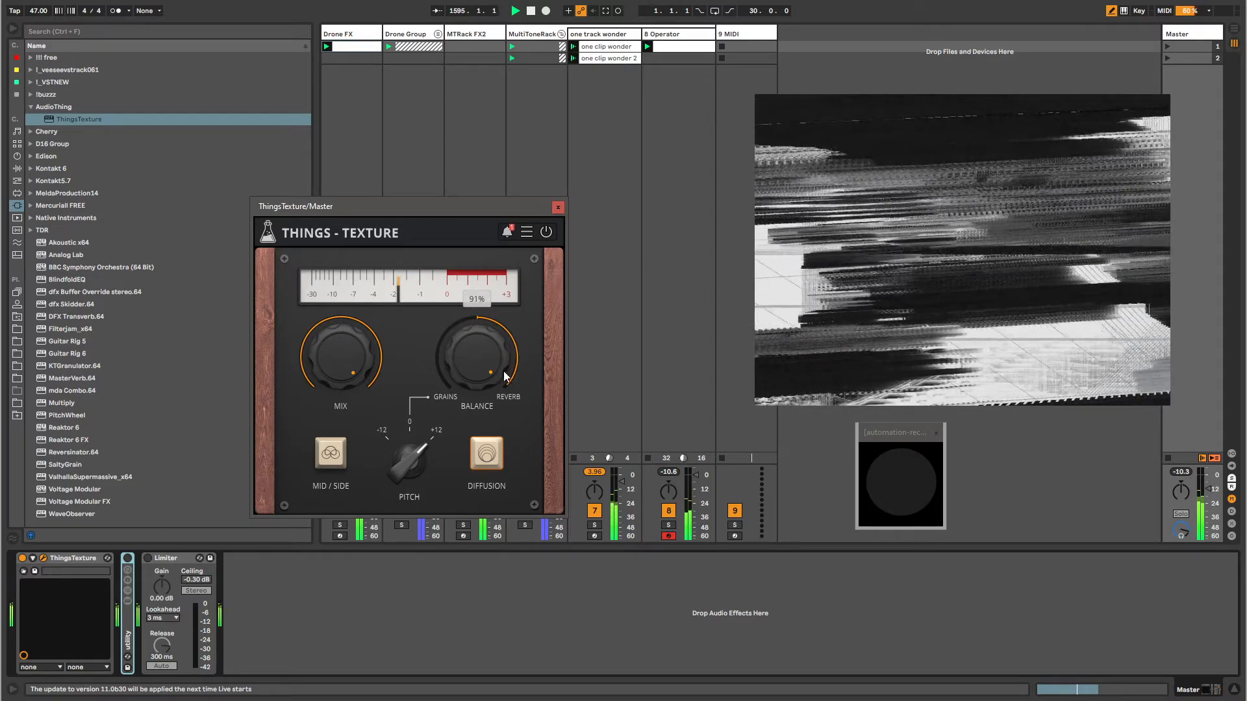
{"action": "left_click_drag", "start_coordinate": [494, 344], "coordinate": [544, 518]}
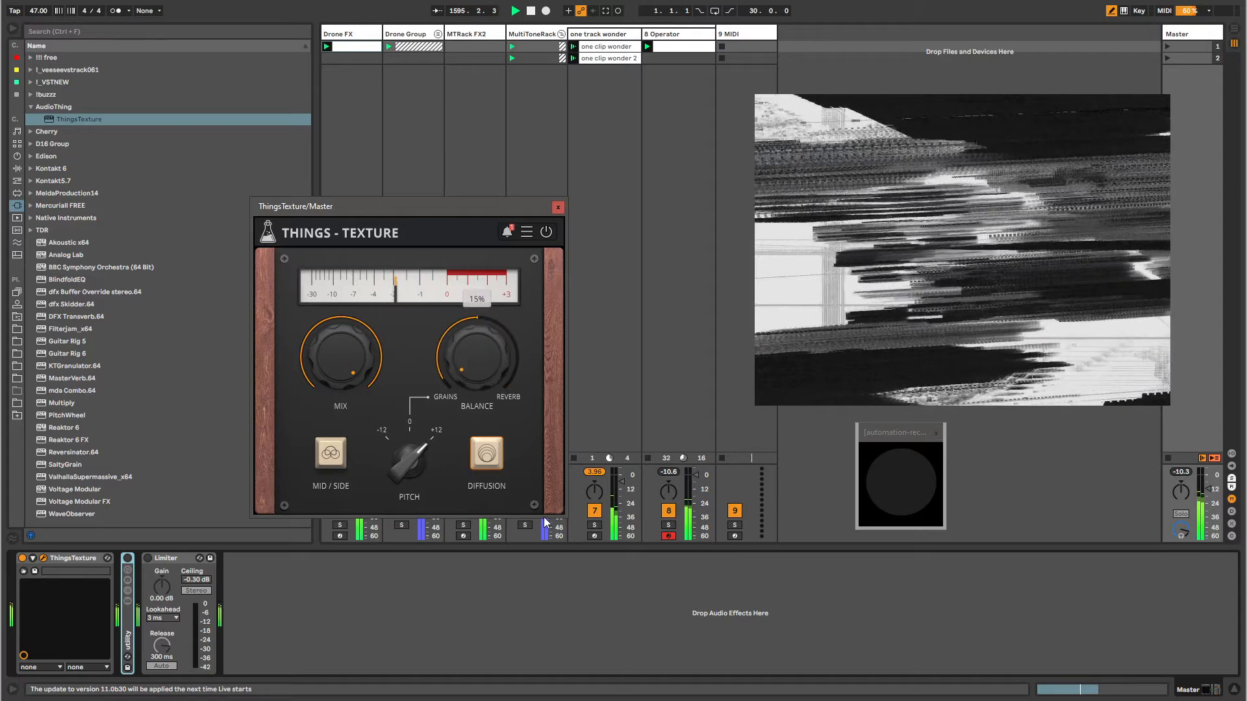
{"action": "mouse_move", "coordinate": [520, 380]}
{"action": "left_mouse_down"}
{"action": "mouse_move", "coordinate": [515, 457]}
{"action": "mouse_move", "coordinate": [509, 391]}
{"action": "left_mouse_up"}
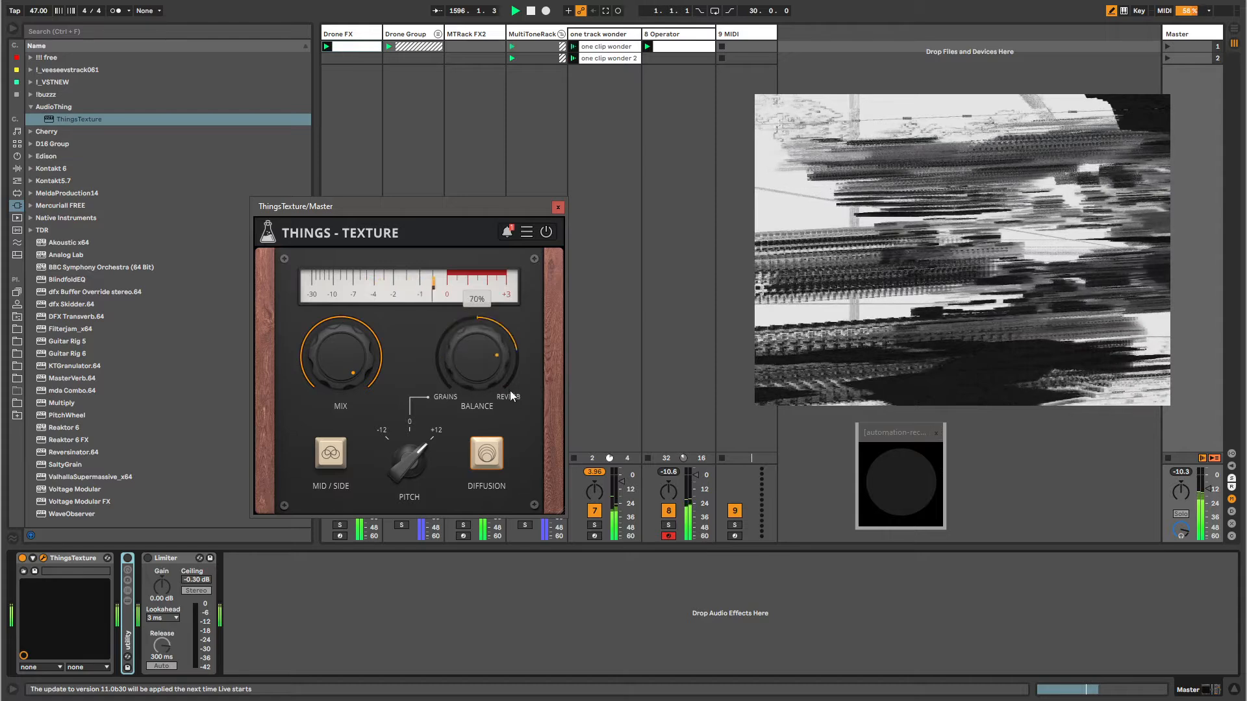
{"action": "left_click_drag", "start_coordinate": [531, 469], "coordinate": [472, 392]}
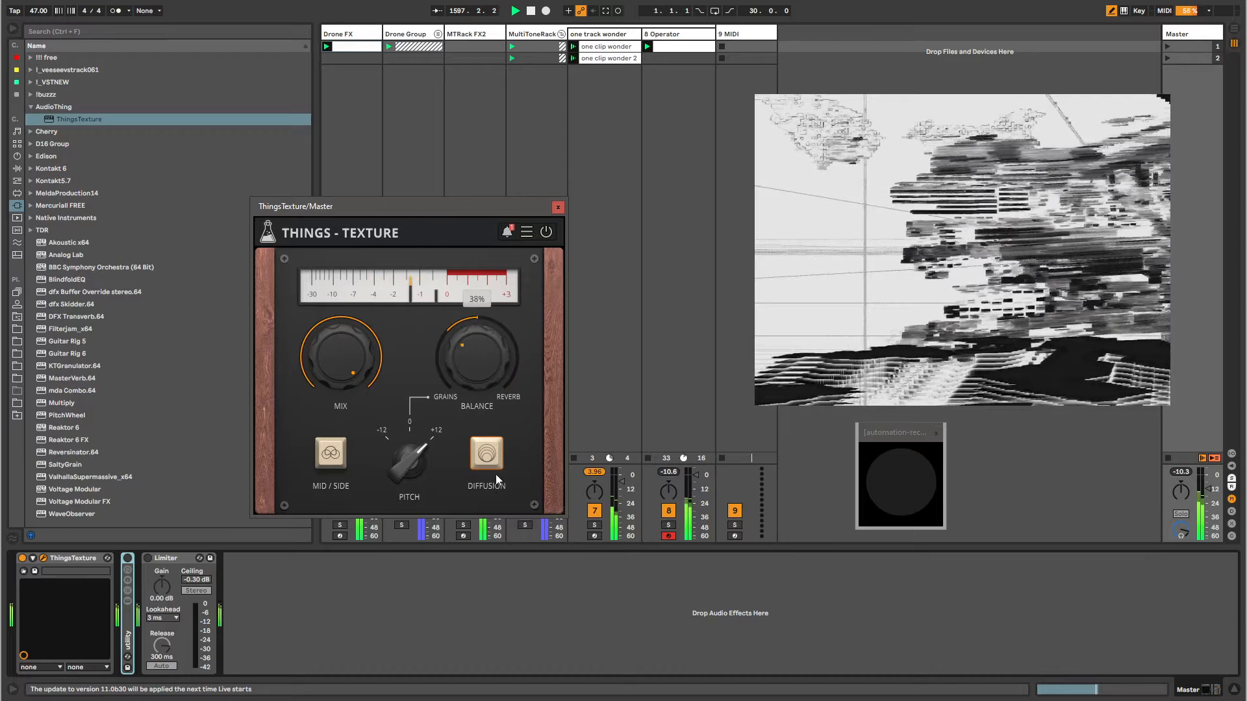
{"action": "left_click_drag", "start_coordinate": [498, 485], "coordinate": [501, 374]}
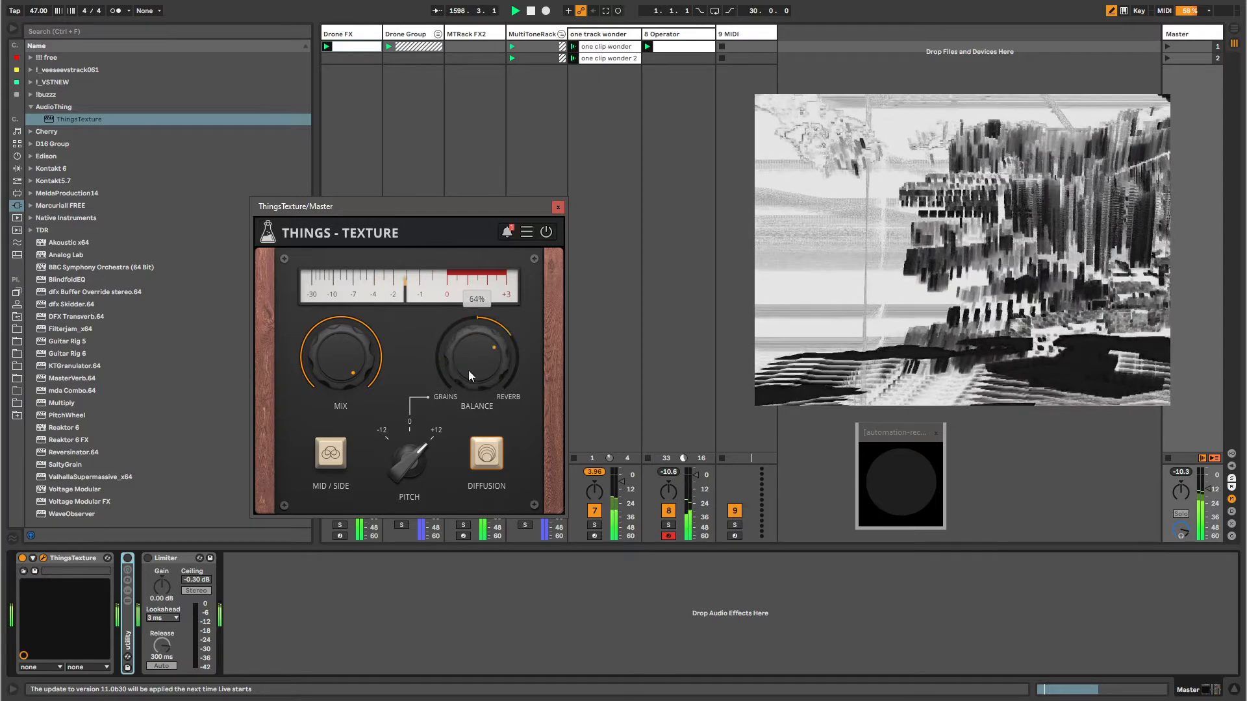
{"action": "left_click", "coordinate": [75, 560]}
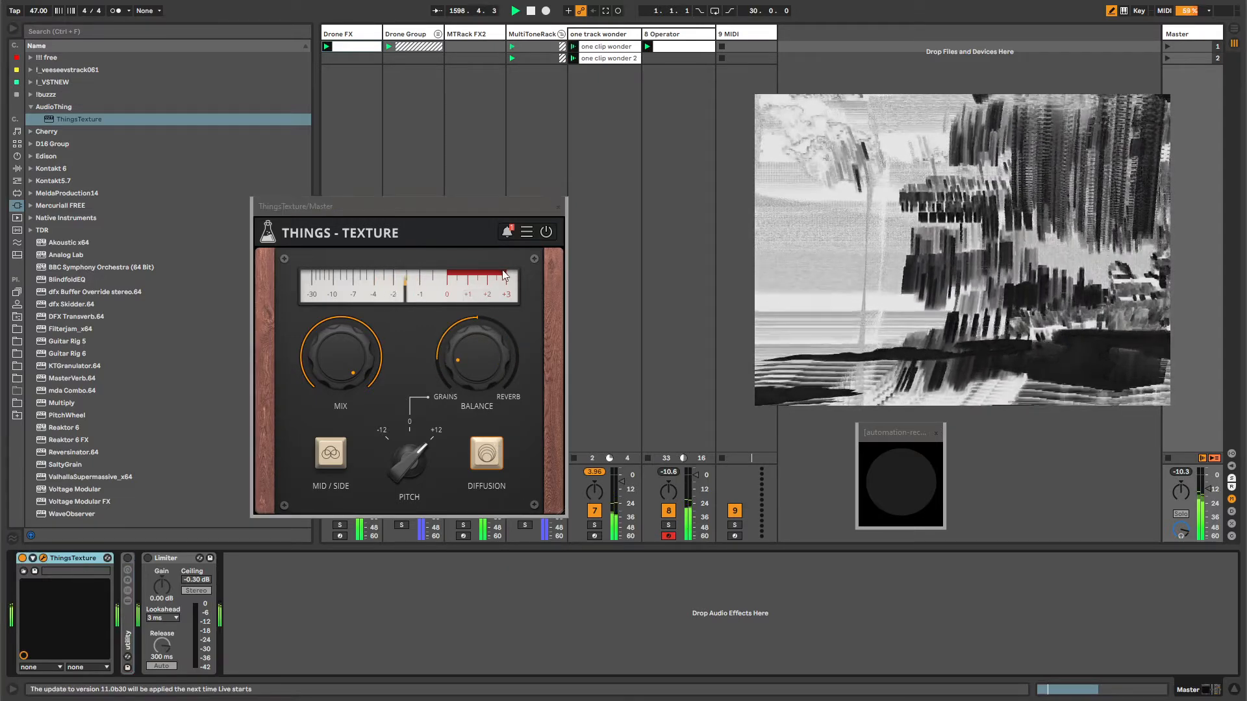
{"action": "left_click", "coordinate": [558, 207]}
- Fold the Audio Effect Rack on the Drone FX track
{"action": "left_click", "coordinate": [328, 57]}
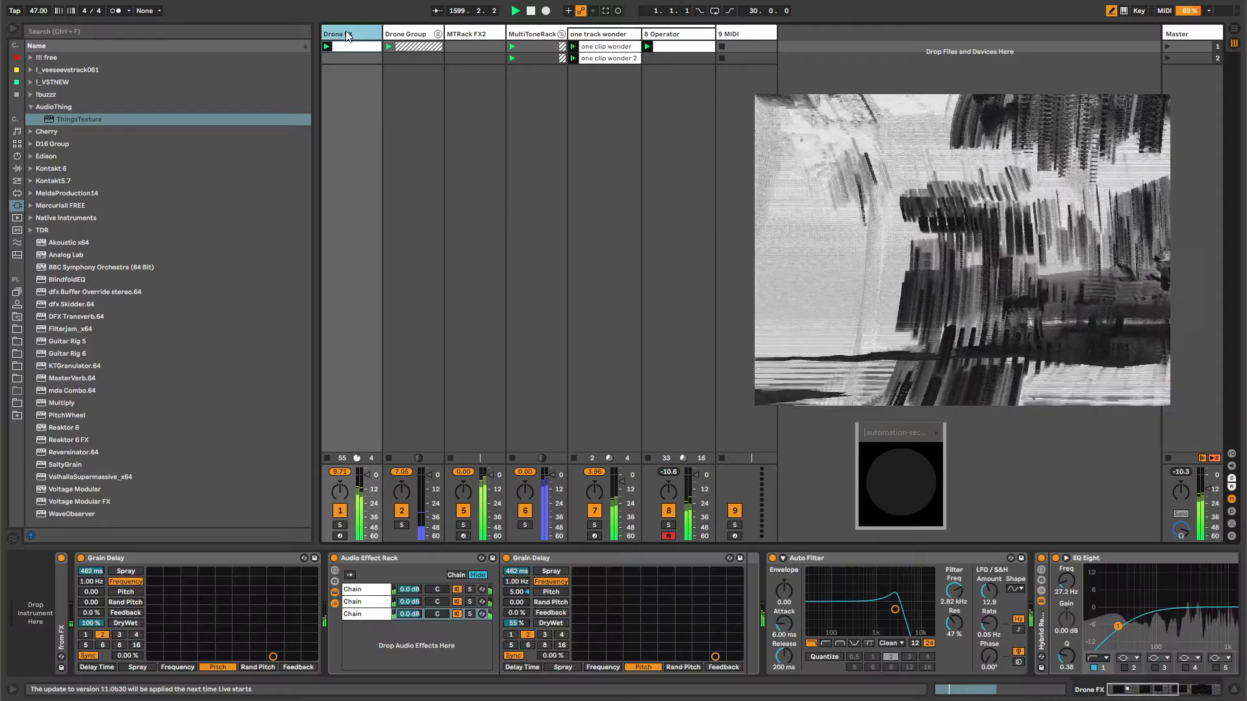
{"action": "left_click", "coordinate": [335, 604]}
{"action": "left_click", "coordinate": [335, 603]}
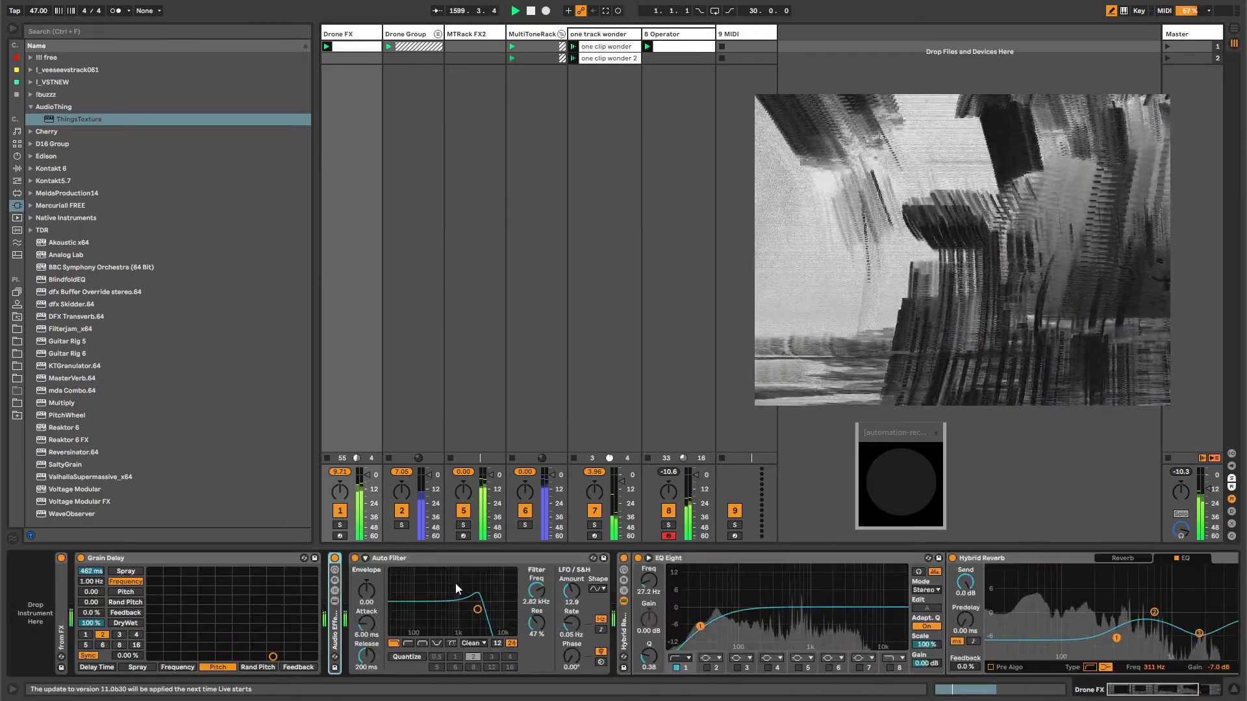
- Add an EQ Eight at the end of the Drone FX chain with band 8 as a high cut at 726 Hz, Q 0.49
{"action": "left_click_drag", "start_coordinate": [1141, 694], "coordinate": [1208, 693]}
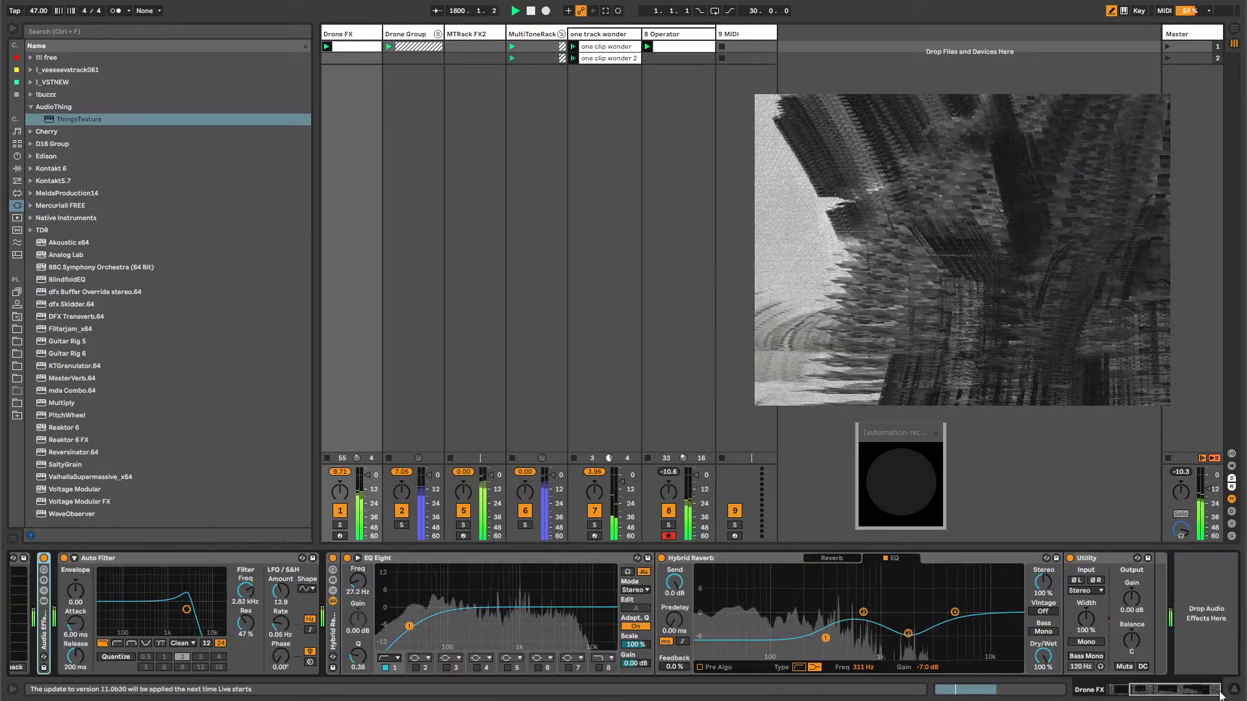
{"action": "left_click", "coordinate": [1208, 600]}
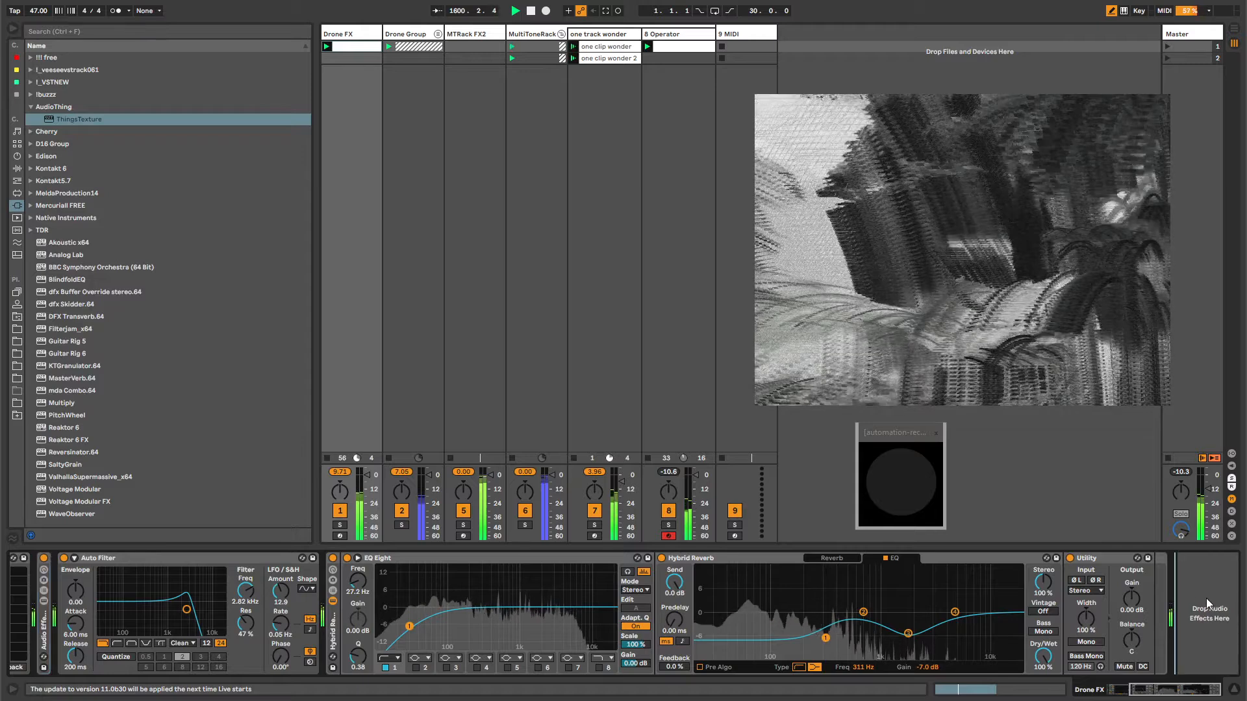
{"action": "key", "text": "ctrl+f"}
{"action": "type", "text": "eq eight"}
{"action": "key", "text": "Down"}
{"action": "key", "text": "Return"}
{"action": "key", "text": "Escape"}
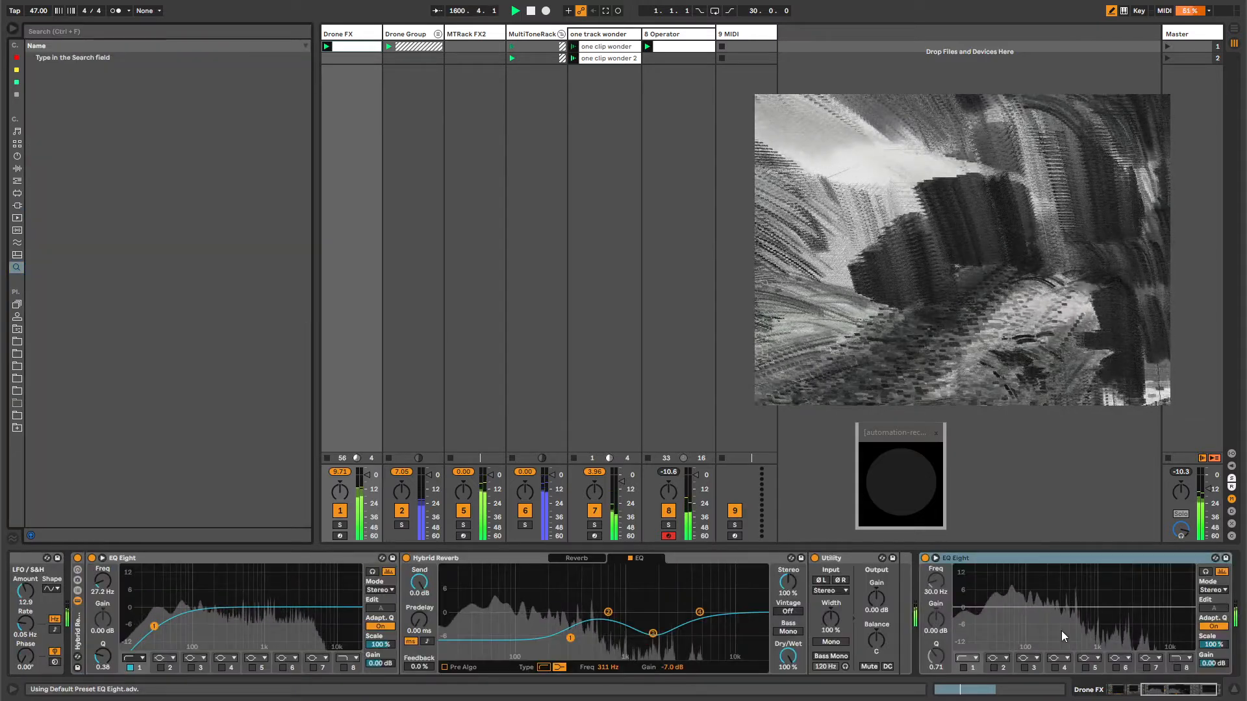
{"action": "left_click", "coordinate": [1177, 668]}
{"action": "left_click_drag", "start_coordinate": [1187, 620], "coordinate": [1087, 622]}
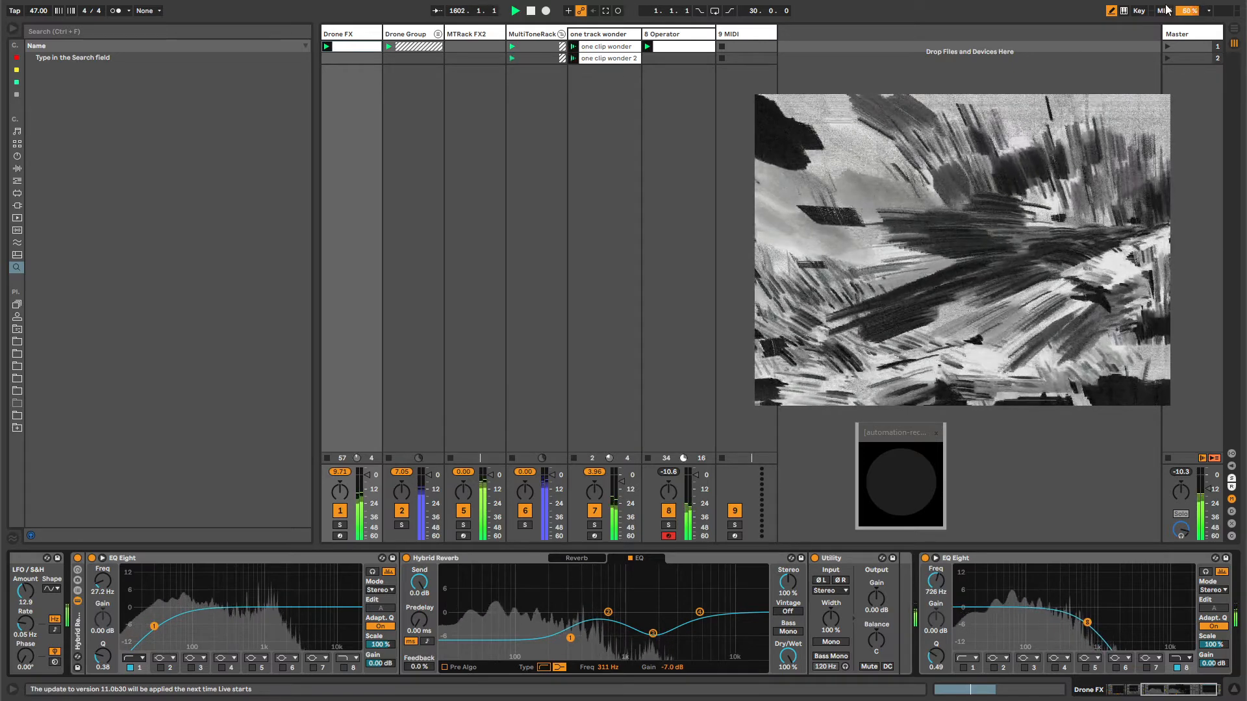
- Expand ThingsTexture's parameter list on the Master track
{"action": "double_click", "coordinate": [1179, 33]}
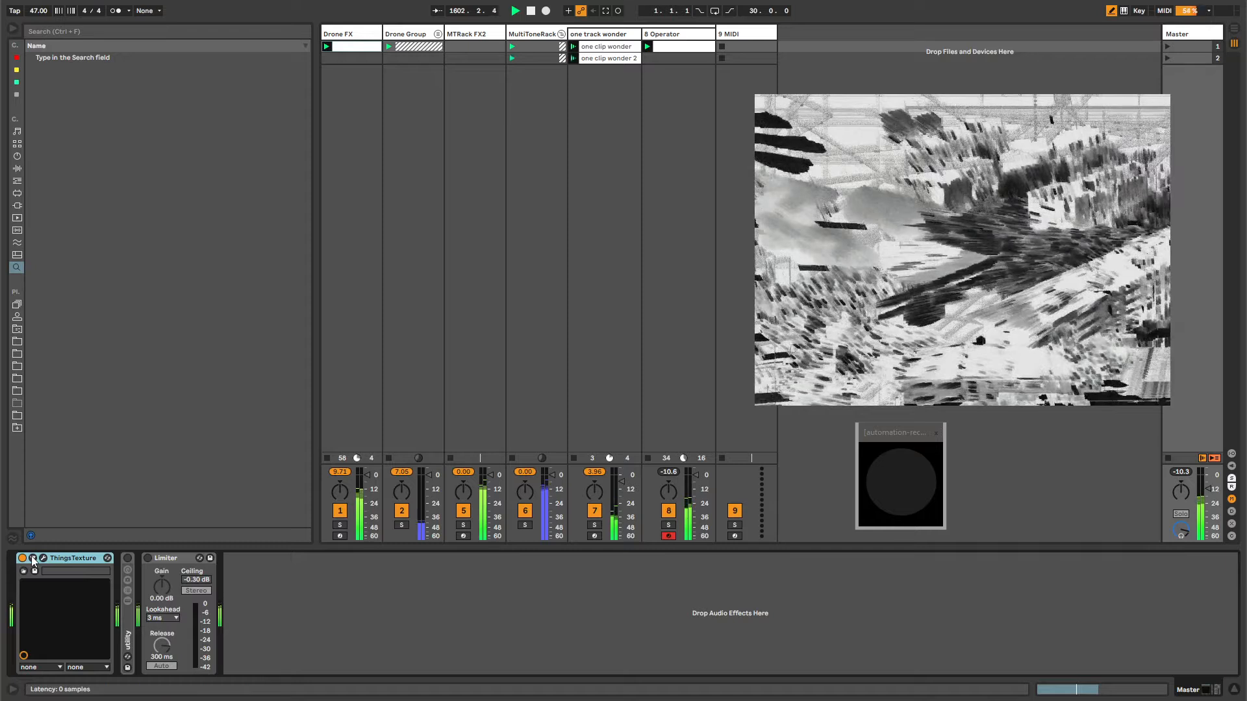
{"action": "left_click", "coordinate": [33, 558]}
{"action": "left_click", "coordinate": [751, 36]}
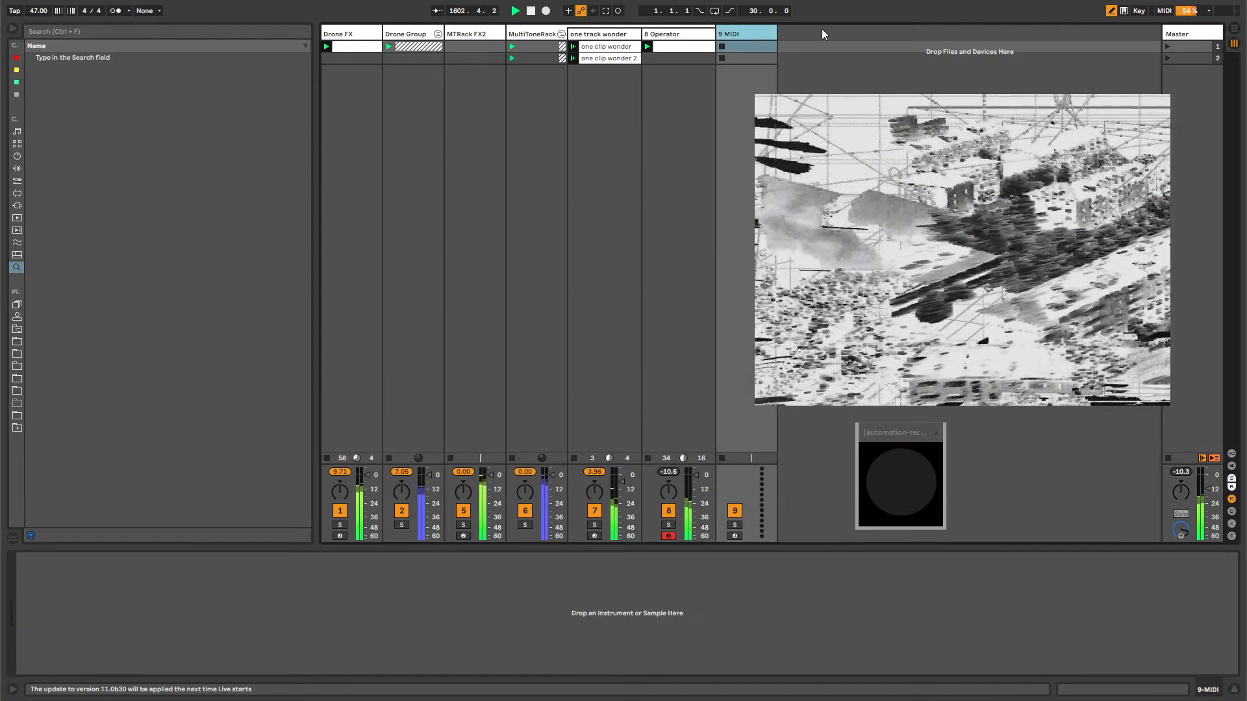
{"action": "double_click", "coordinate": [1190, 33]}
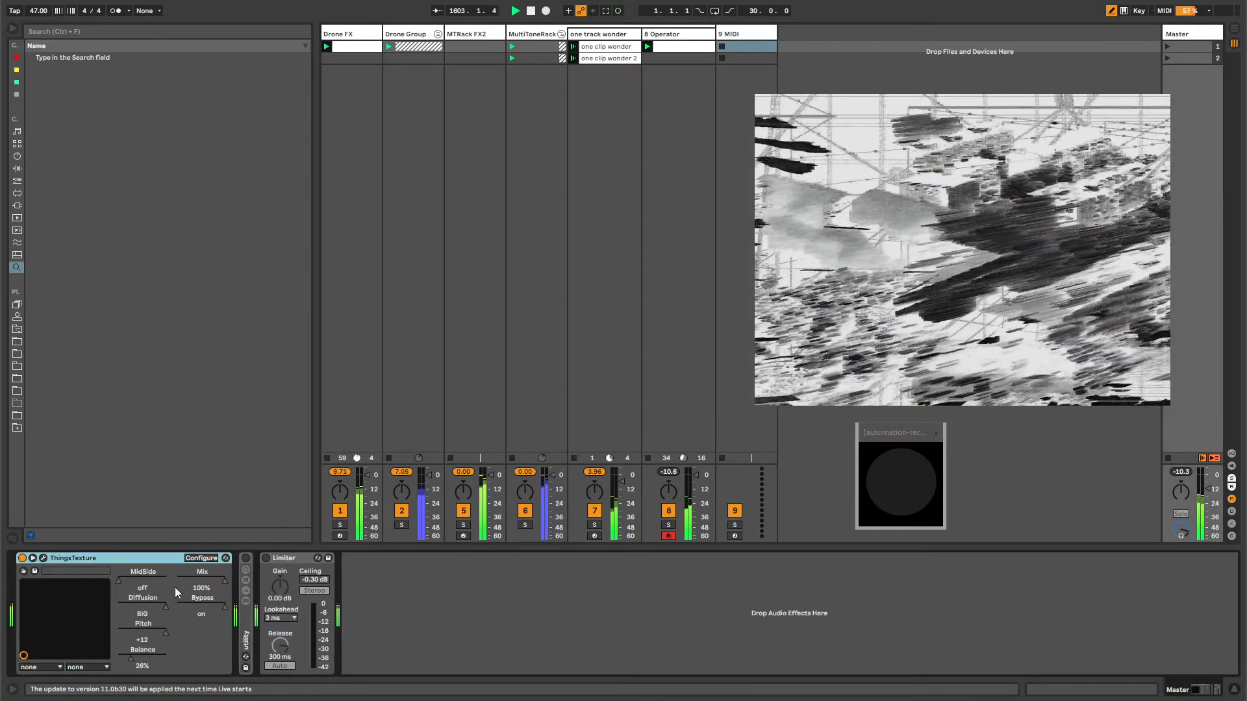
- Rename the empty MIDI track to MASTER FX and create a clip in its first slot
{"action": "left_click", "coordinate": [735, 36]}
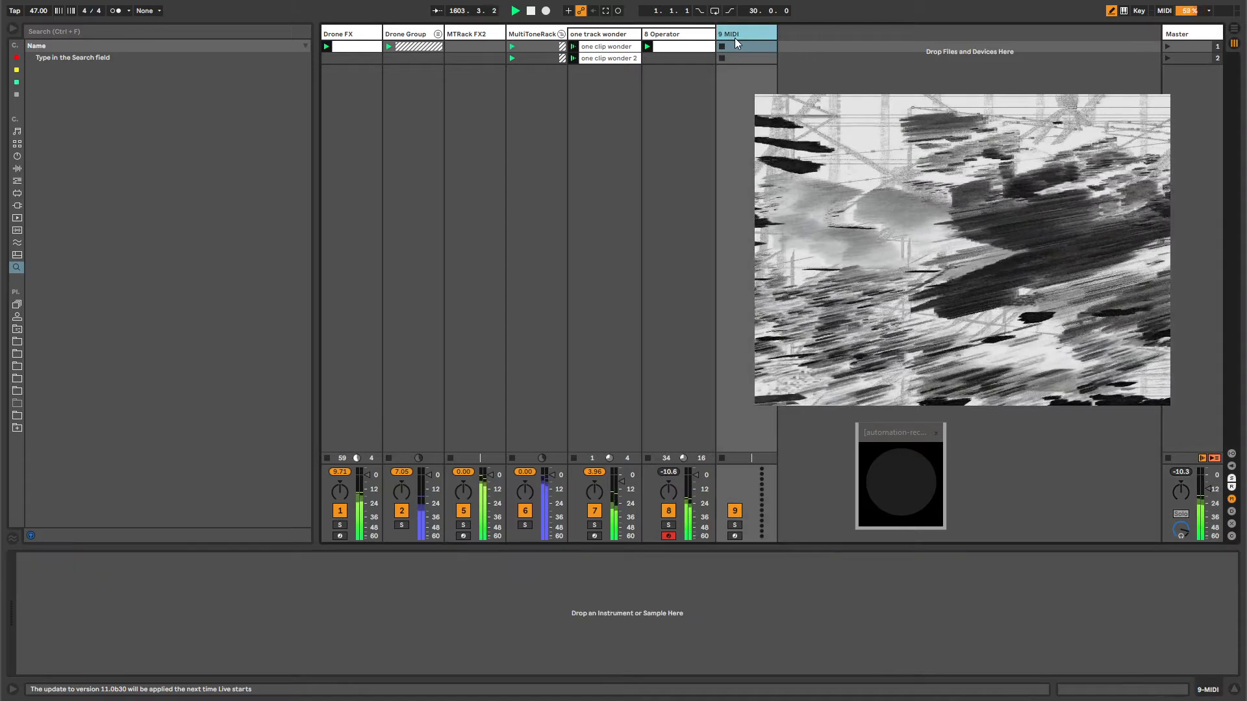
{"action": "type", "text": "MAST"}
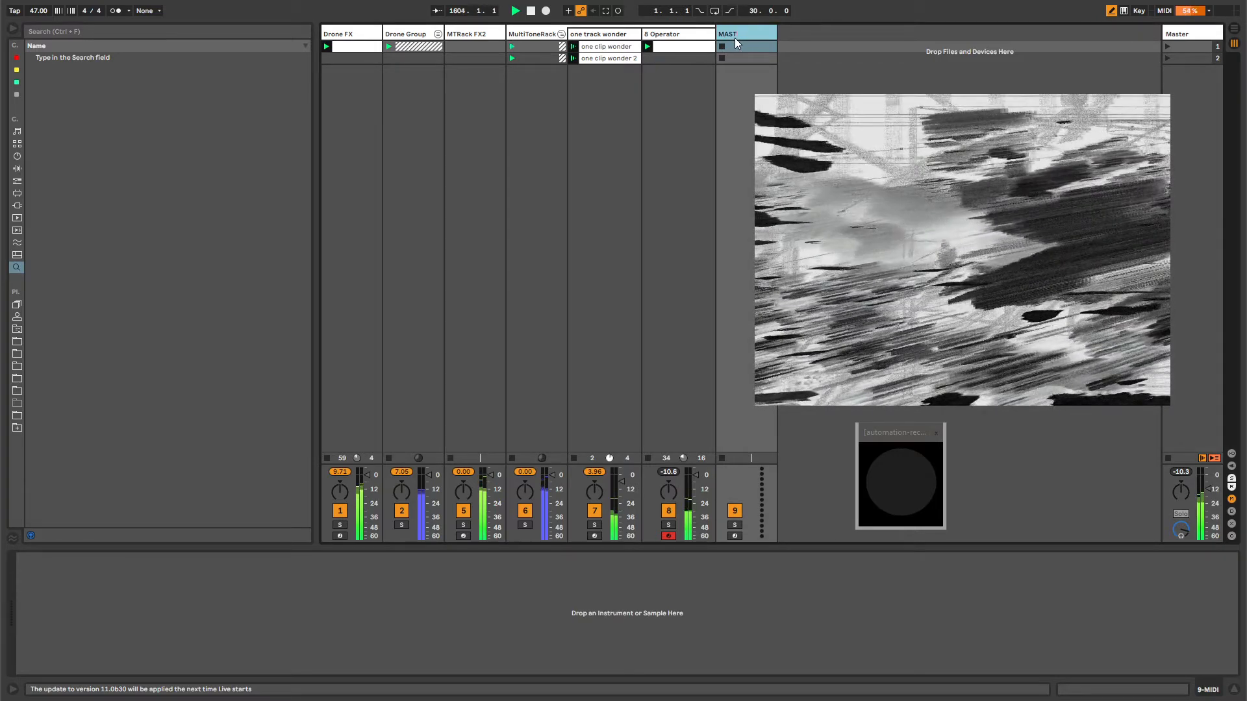
{"action": "type", "text": "ER FX"}
{"action": "key", "text": "Return"}
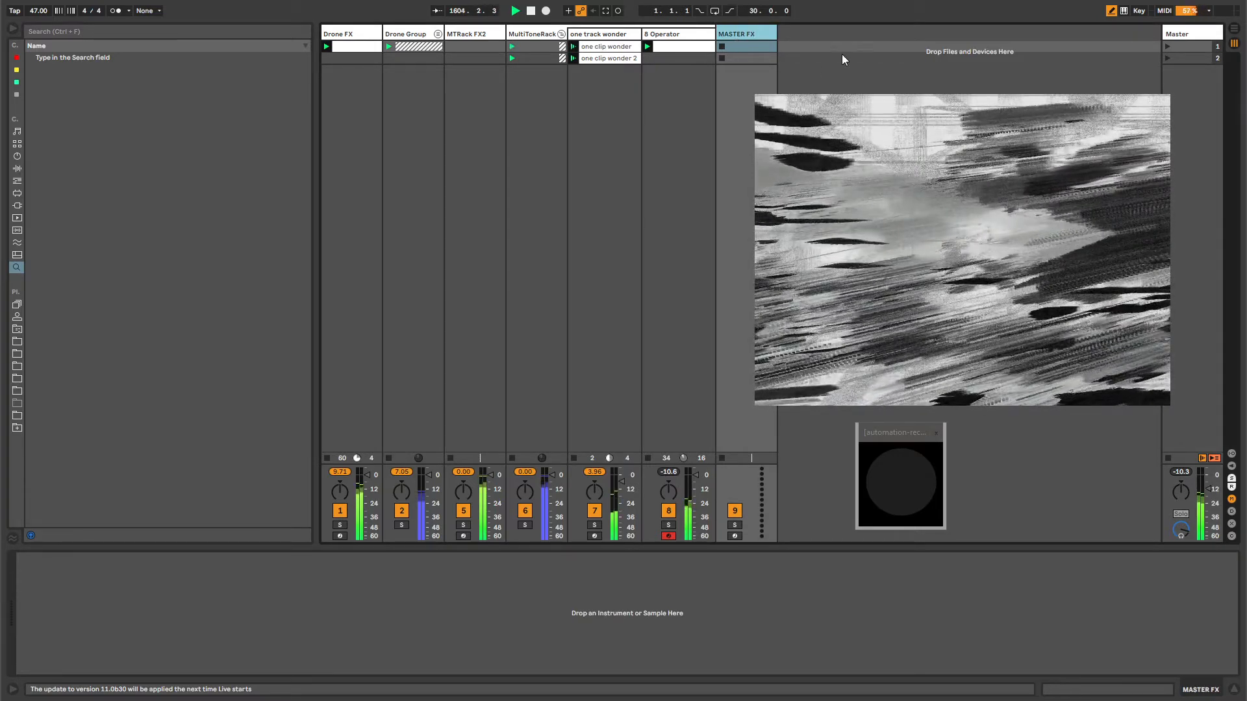
{"action": "left_click", "coordinate": [747, 48]}
{"action": "double_click", "coordinate": [746, 48]}
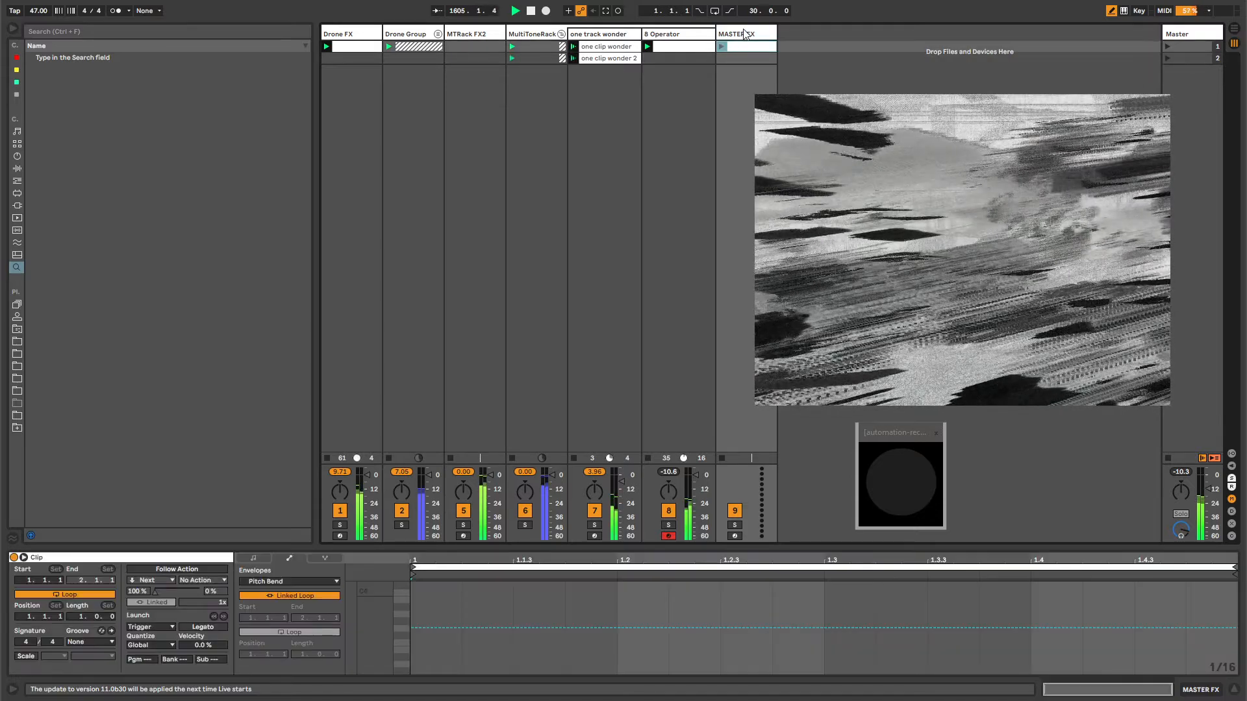
- Add a Utility and a Gate after the Limiter on the Master track
{"action": "left_click", "coordinate": [1171, 35]}
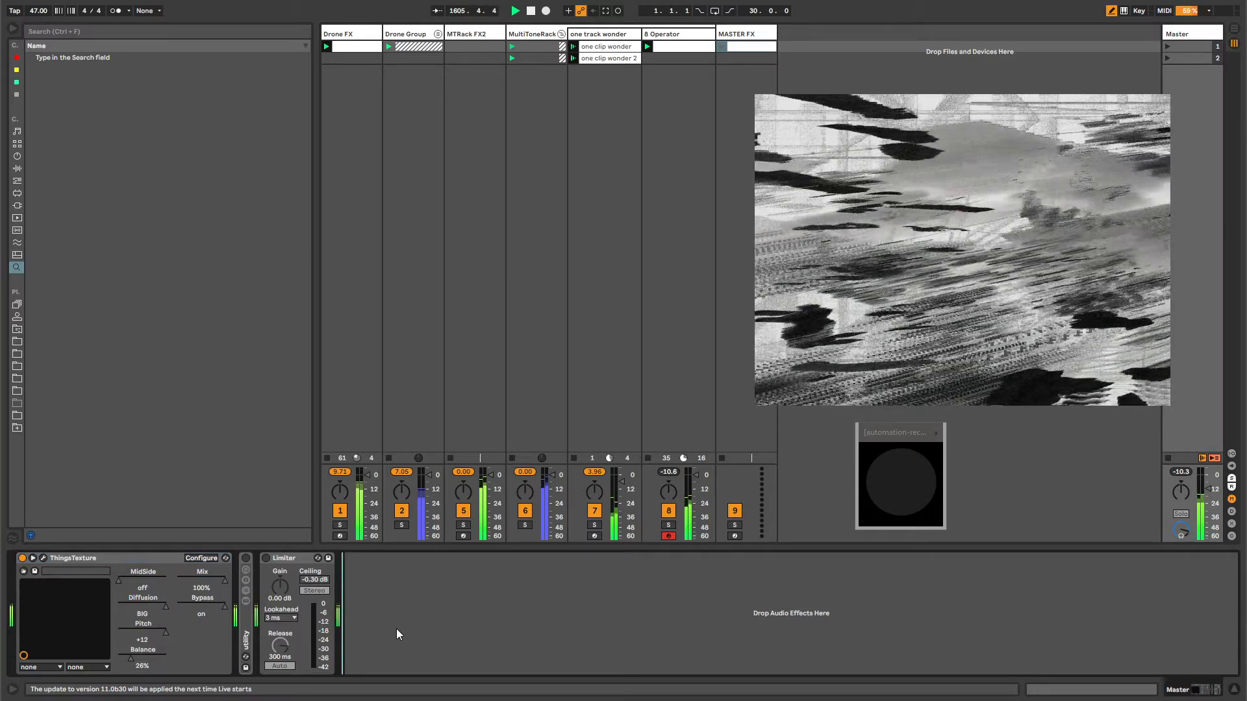
{"action": "key", "text": "ctrl+f"}
{"action": "type", "text": "utility"}
{"action": "key", "text": "Return"}
{"action": "key", "text": "ctrl+f"}
{"action": "type", "text": "gate"}
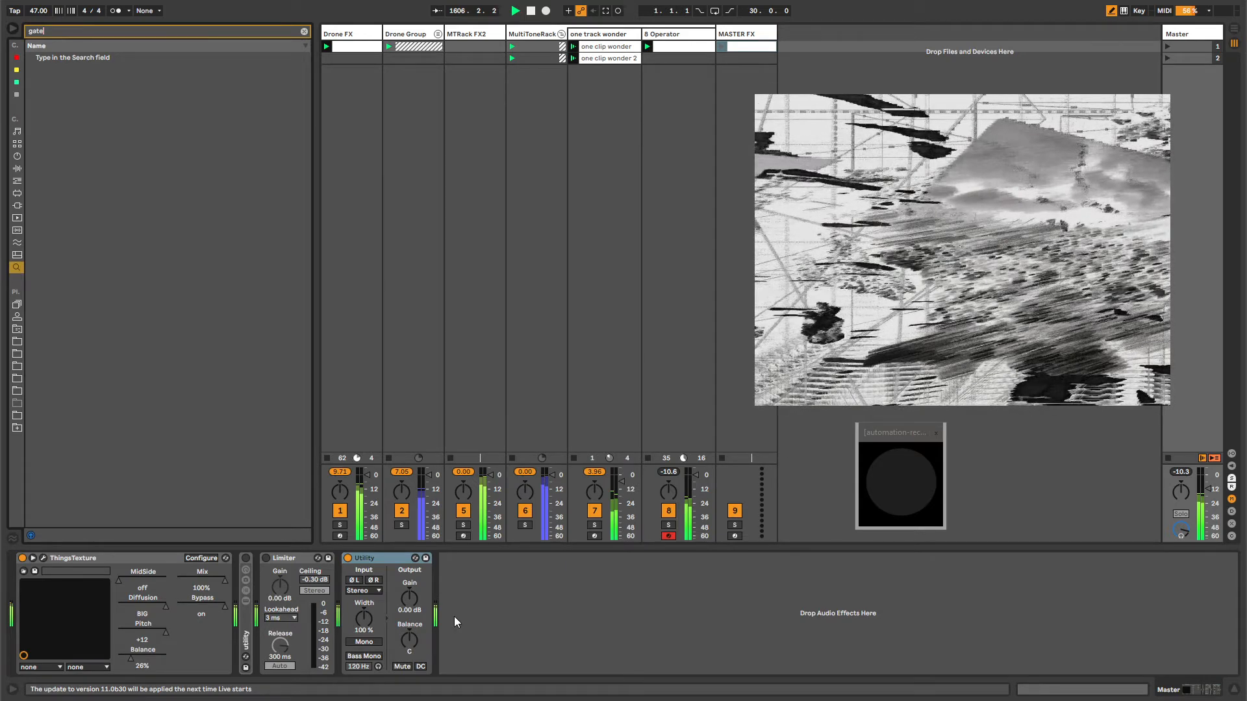
{"action": "key", "text": "Return"}
{"action": "key", "text": "Escape"}
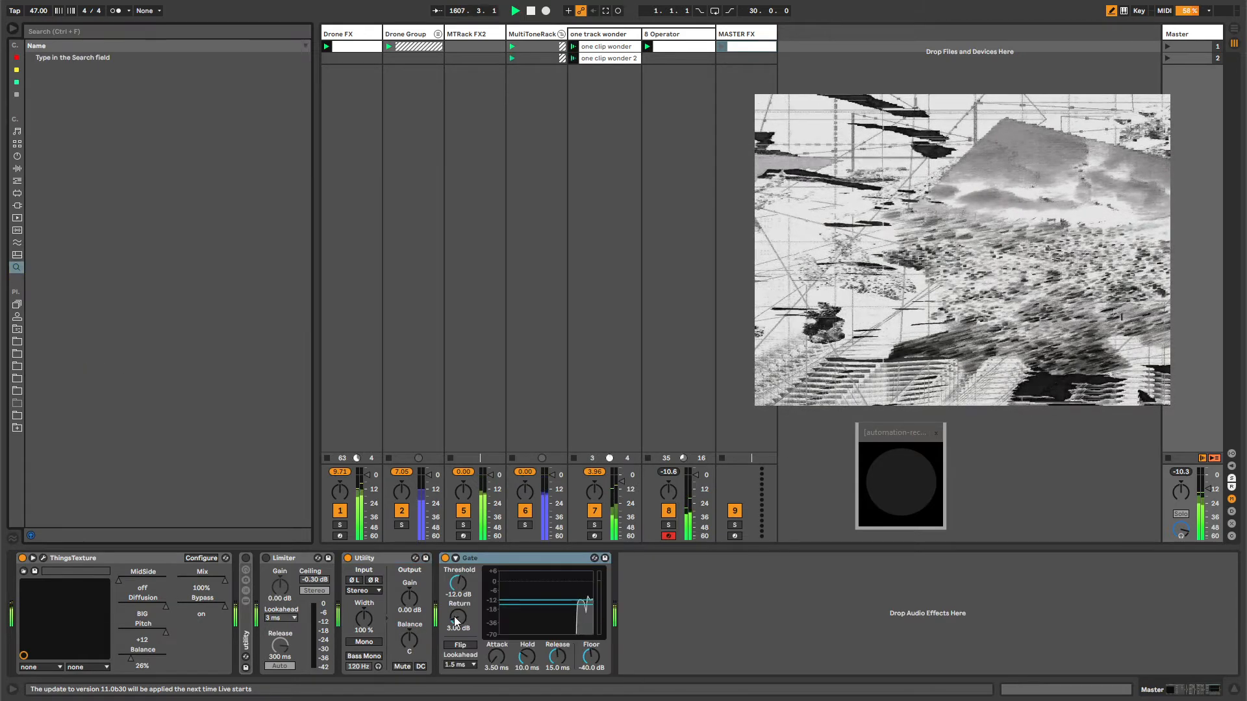
- Delete the newly added Utility from the Master track, and move the Limiter behind the Gate and reactivate it
{"action": "left_click", "coordinate": [364, 557]}
{"action": "key", "text": "Delete"}
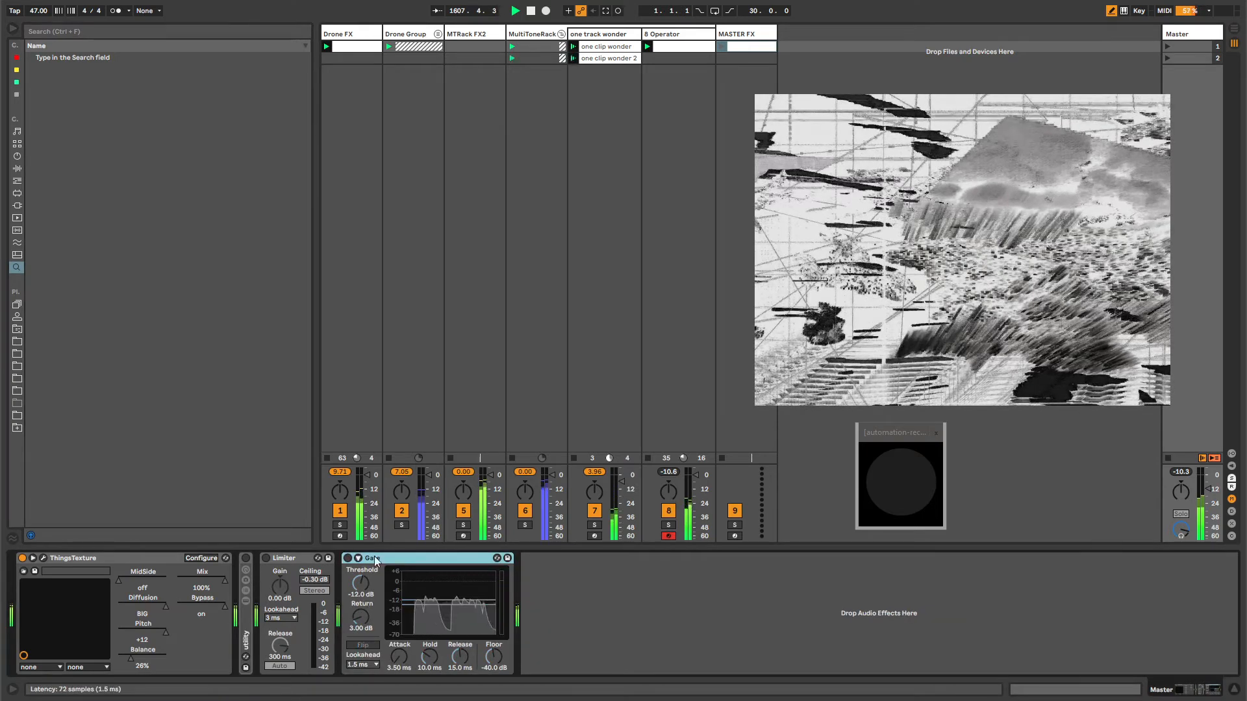
{"action": "left_click_drag", "start_coordinate": [283, 558], "coordinate": [435, 561]}
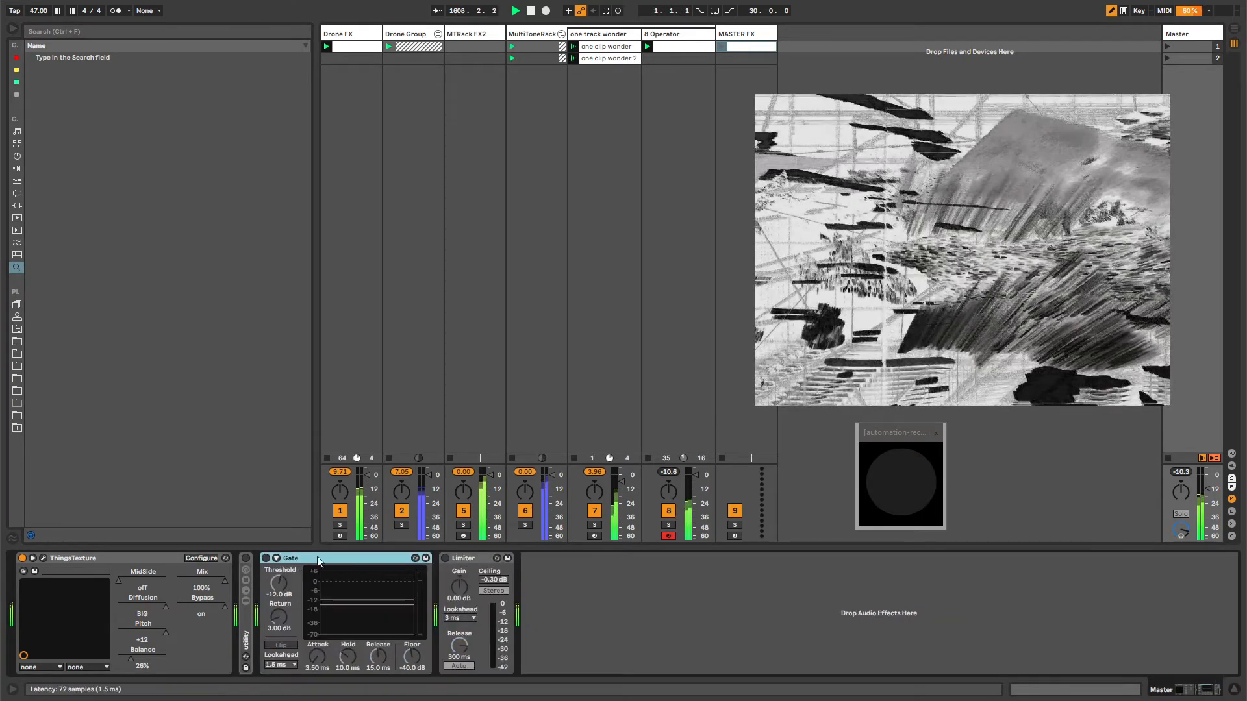
{"action": "left_click", "coordinate": [445, 558]}
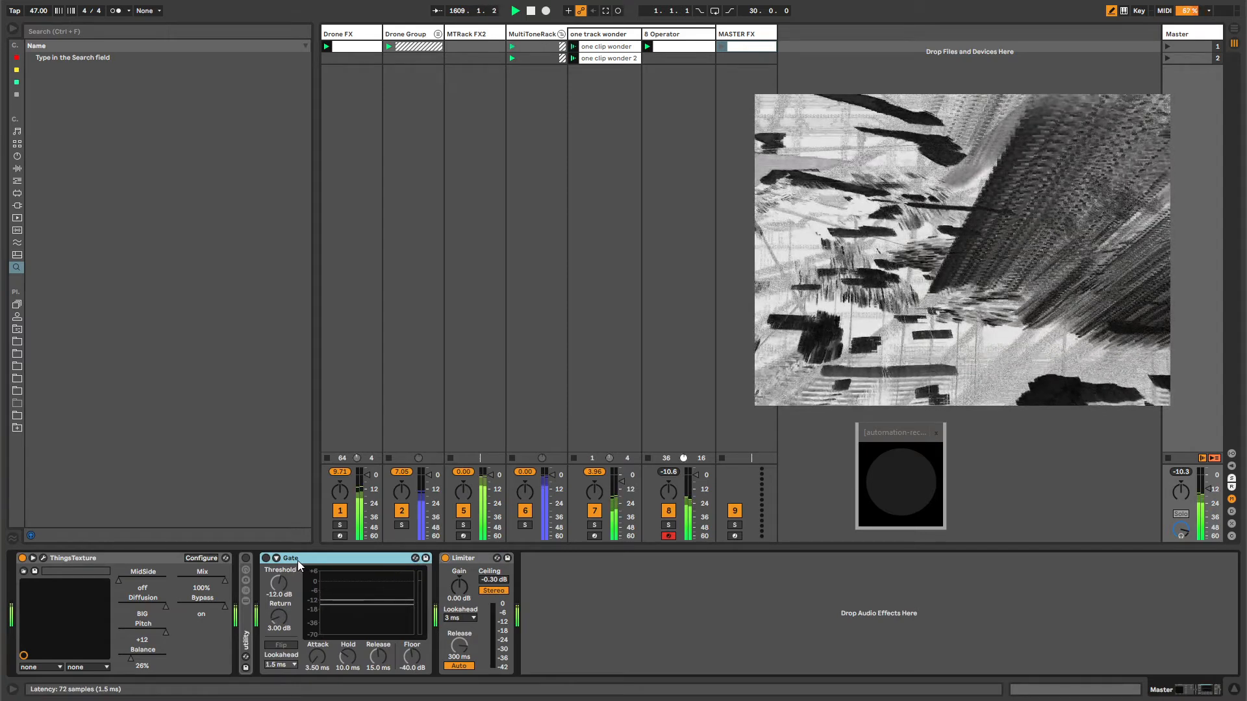
- Move the ThingsTexture plug-in from the Master track to the MASTER FX track
{"action": "left_click", "coordinate": [743, 33]}
{"action": "left_click", "coordinate": [1177, 33]}
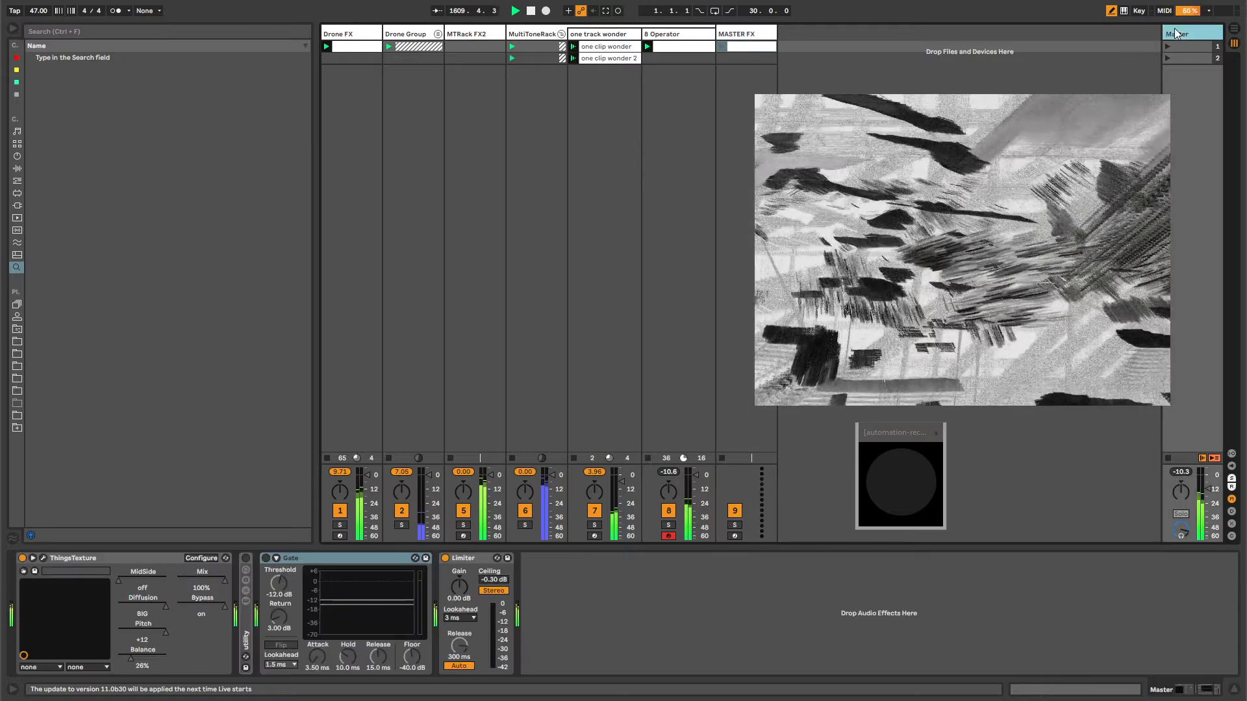
{"action": "left_click_drag", "start_coordinate": [87, 559], "coordinate": [751, 35]}
{"action": "left_click", "coordinate": [1201, 39]}
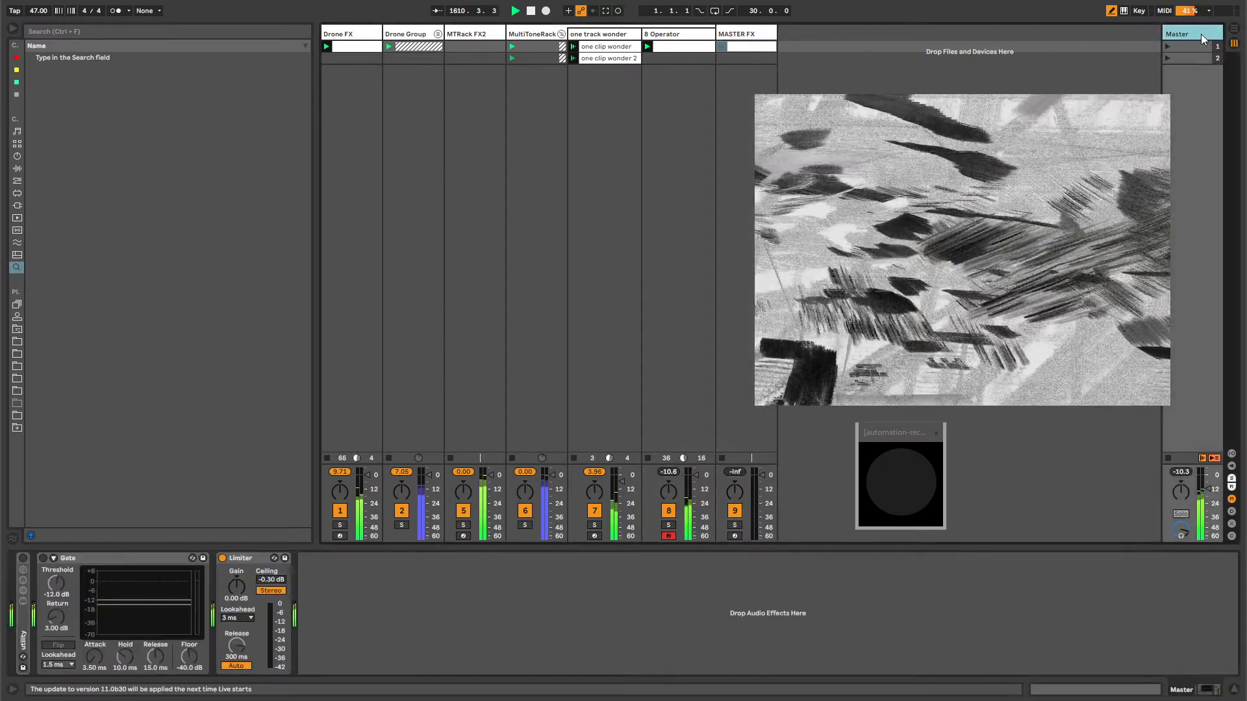
- Unfold the utility rack on the Master track, reactivate it and the Gate, and show the MASTER FX track's devices
{"action": "double_click", "coordinate": [22, 636]}
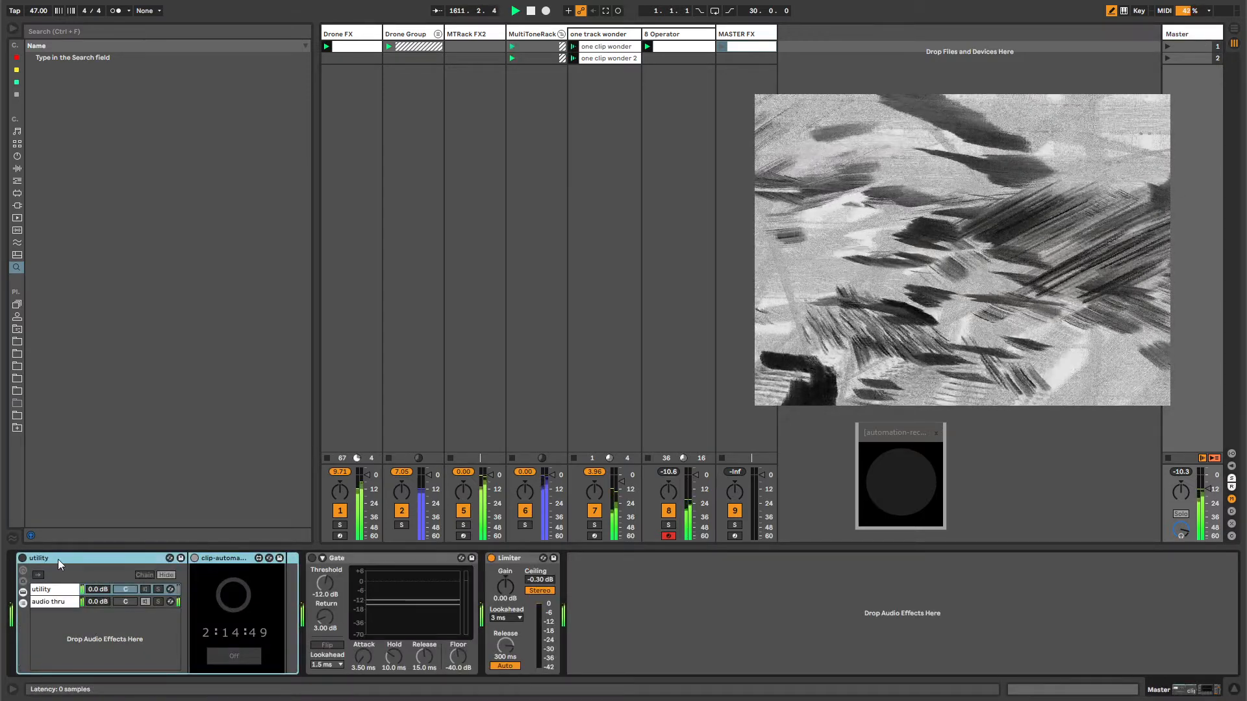
{"action": "left_click", "coordinate": [367, 560]}
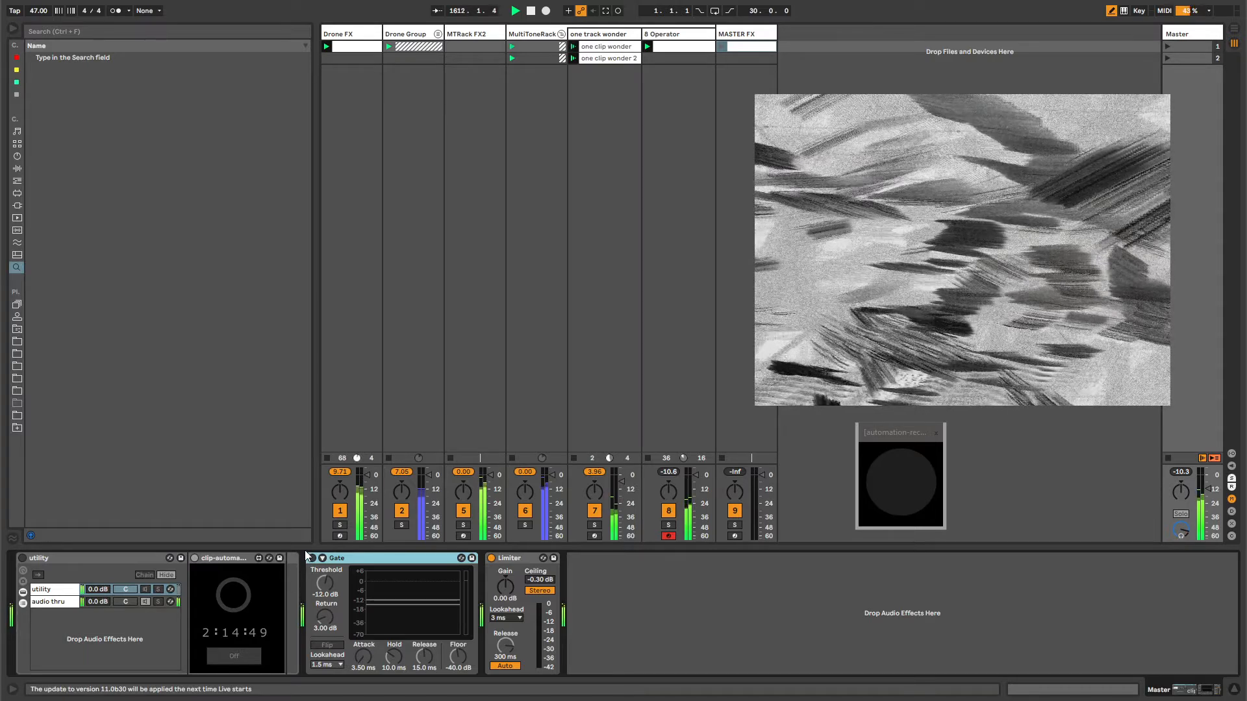
{"action": "left_click", "coordinate": [66, 560]}
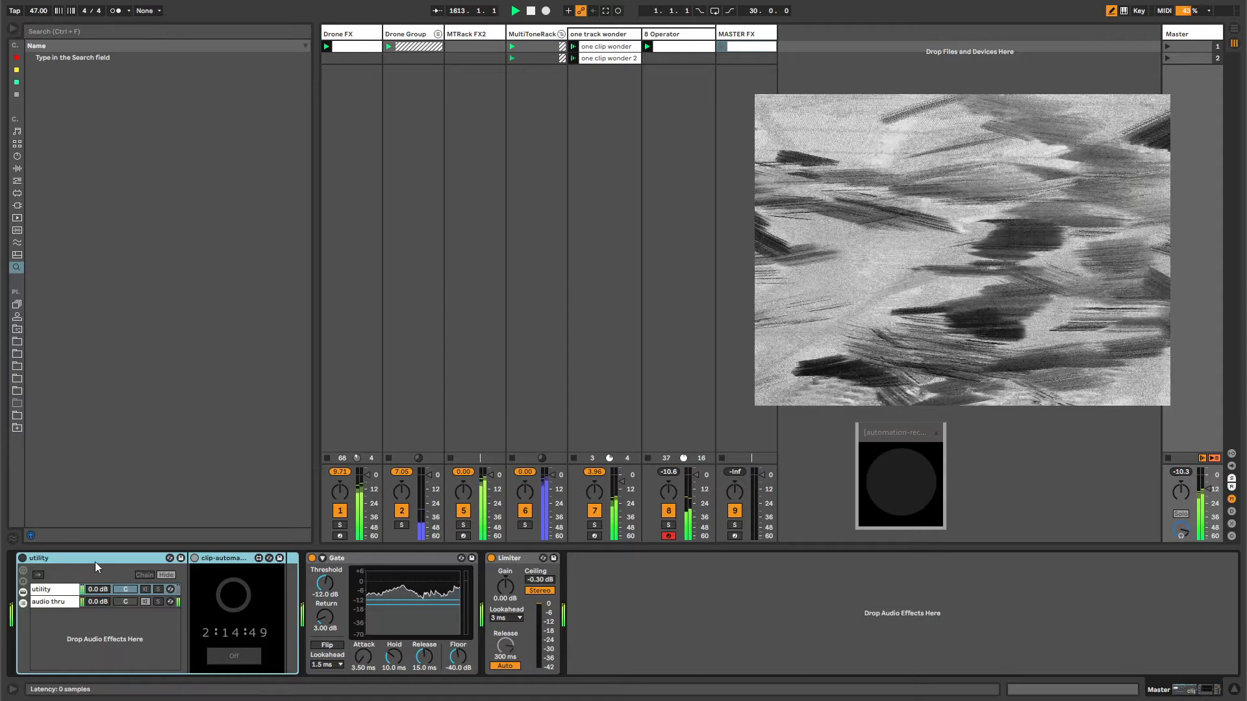
{"action": "left_click", "coordinate": [59, 603]}
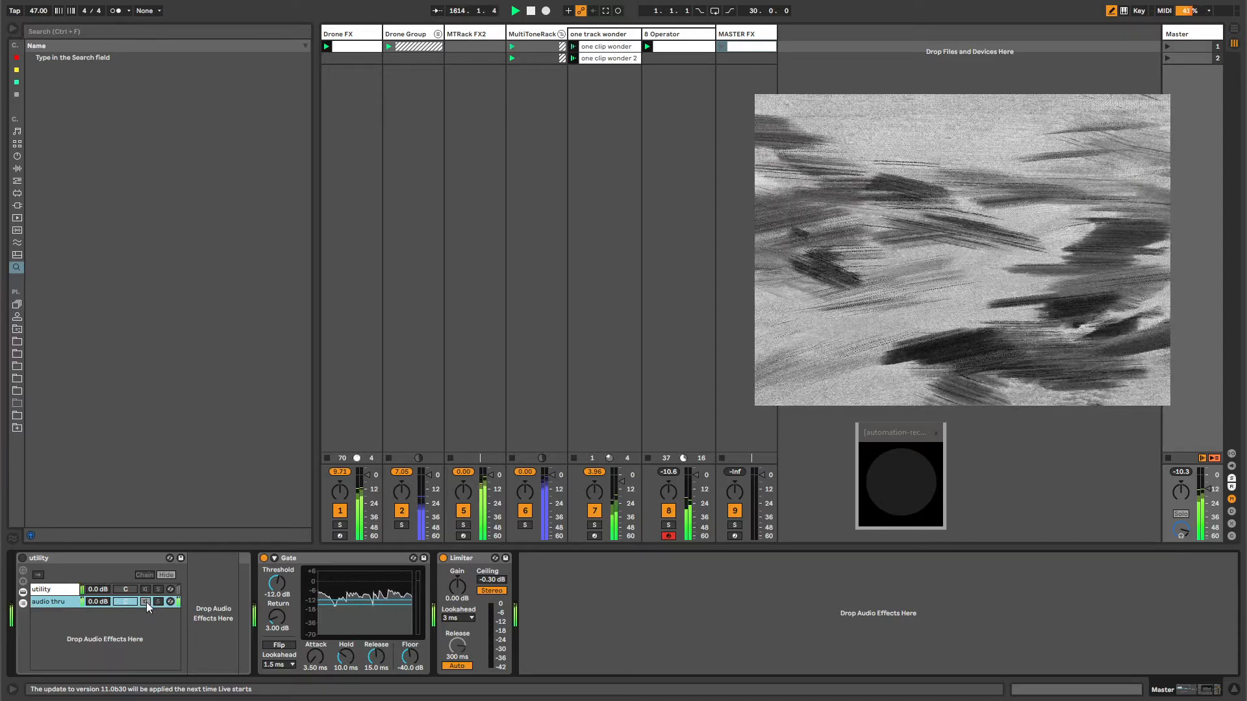
{"action": "left_click", "coordinate": [22, 558]}
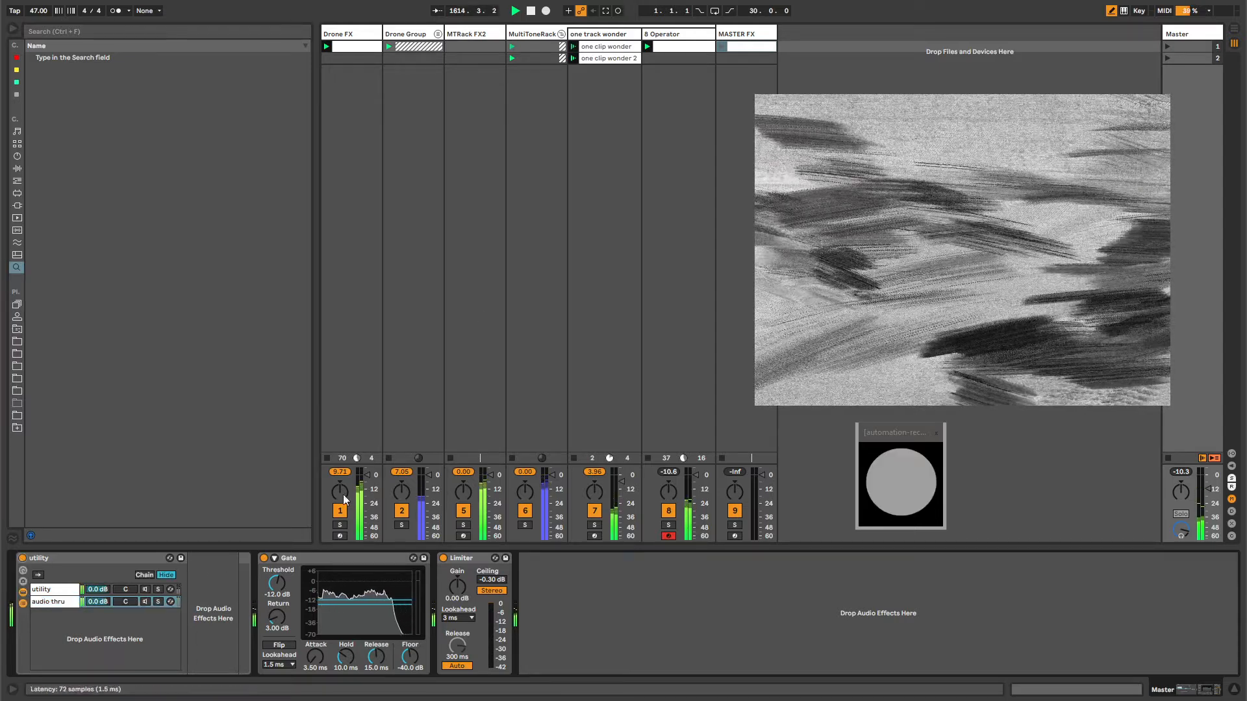
{"action": "left_click", "coordinate": [743, 35]}
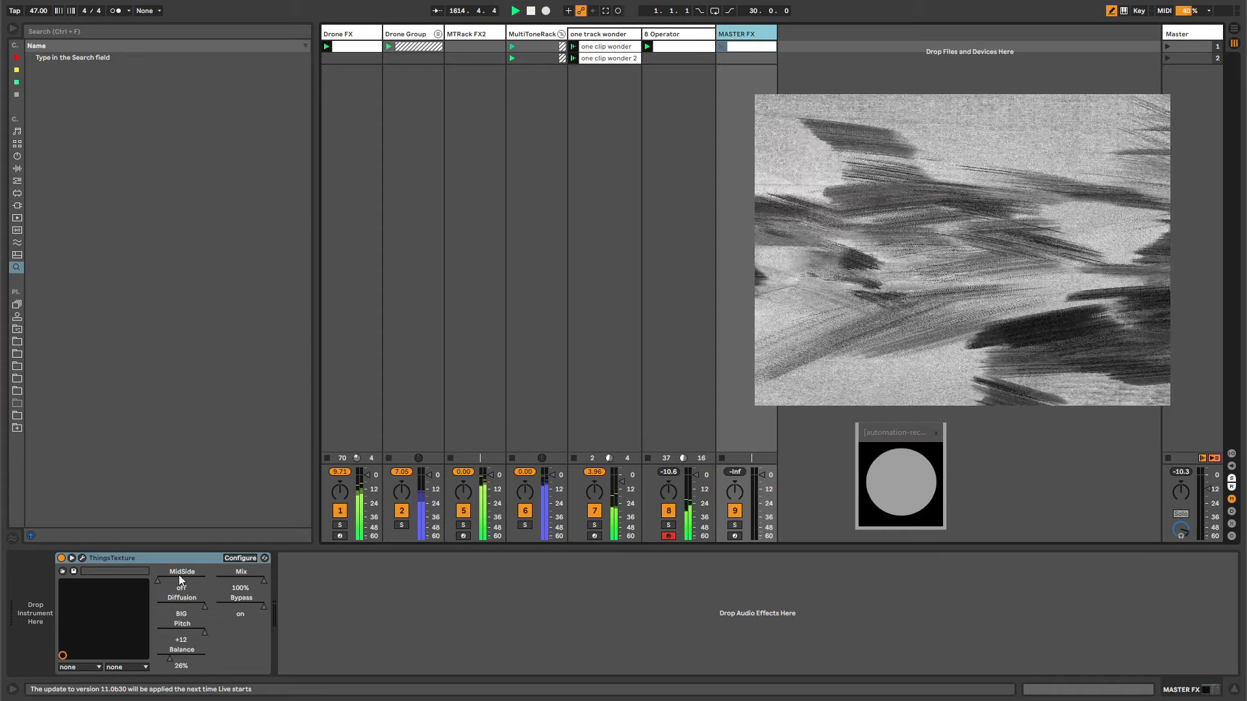
- Add a Gate ahead of ThingsTexture on the MASTER FX track and unfold its sidechain section
{"action": "left_click", "coordinate": [358, 610]}
{"action": "key", "text": "ctrl+f"}
{"action": "type", "text": "gate"}
{"action": "key", "text": "Down"}
{"action": "key", "text": "Return"}
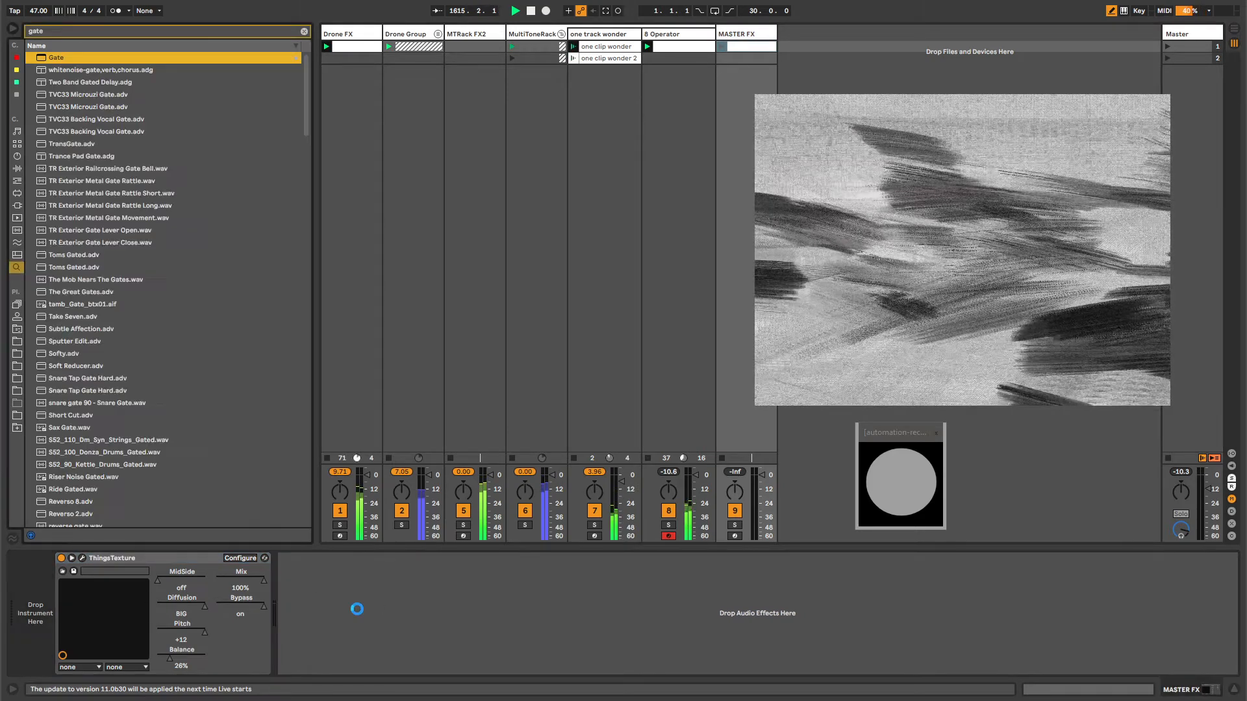
{"action": "key", "text": "Escape"}
{"action": "left_click_drag", "start_coordinate": [317, 556], "coordinate": [42, 592]}
{"action": "left_click", "coordinate": [72, 558]}
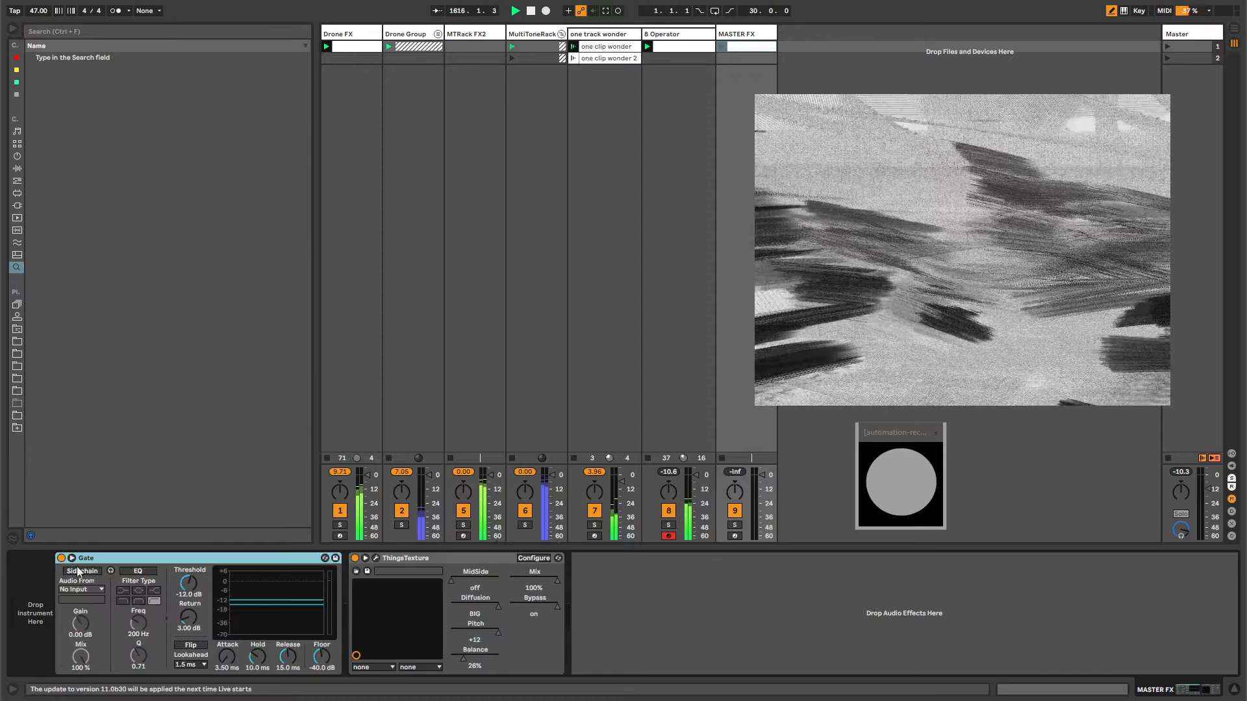
- Enable the sidechain on the MASTER FX Gate and check the utility rack's chains on the Master track
{"action": "left_click", "coordinate": [78, 572]}
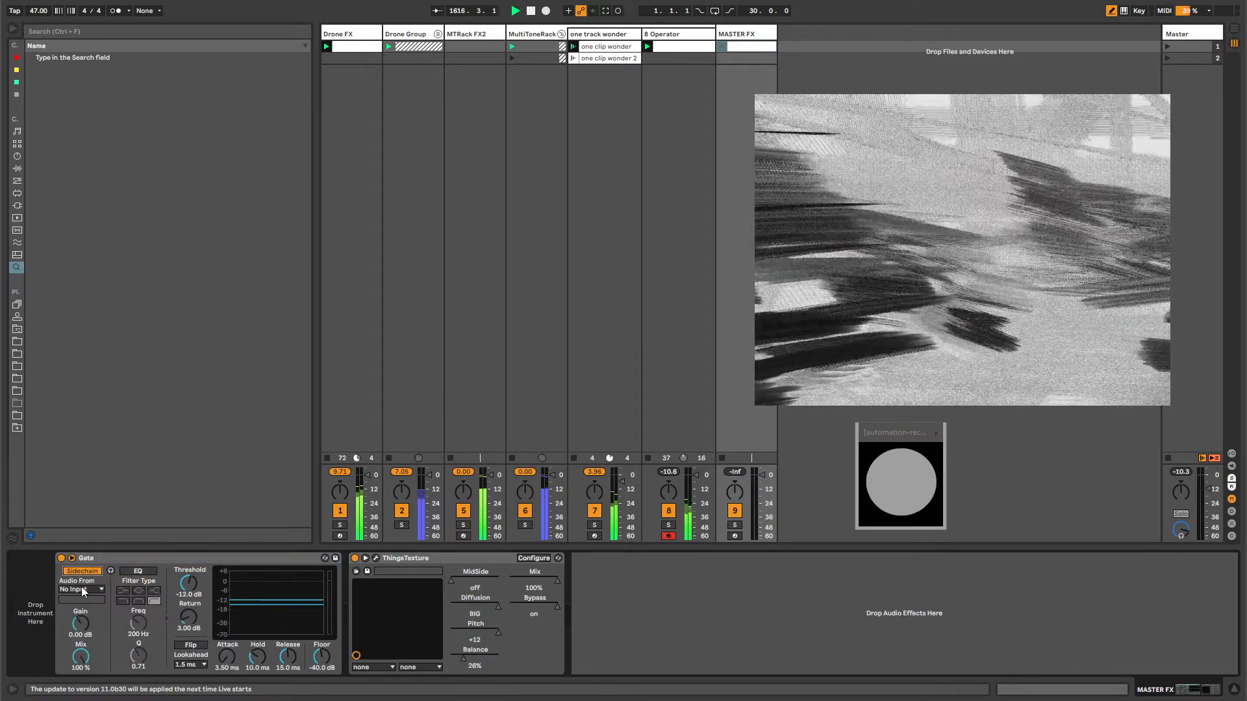
{"action": "left_click", "coordinate": [82, 589]}
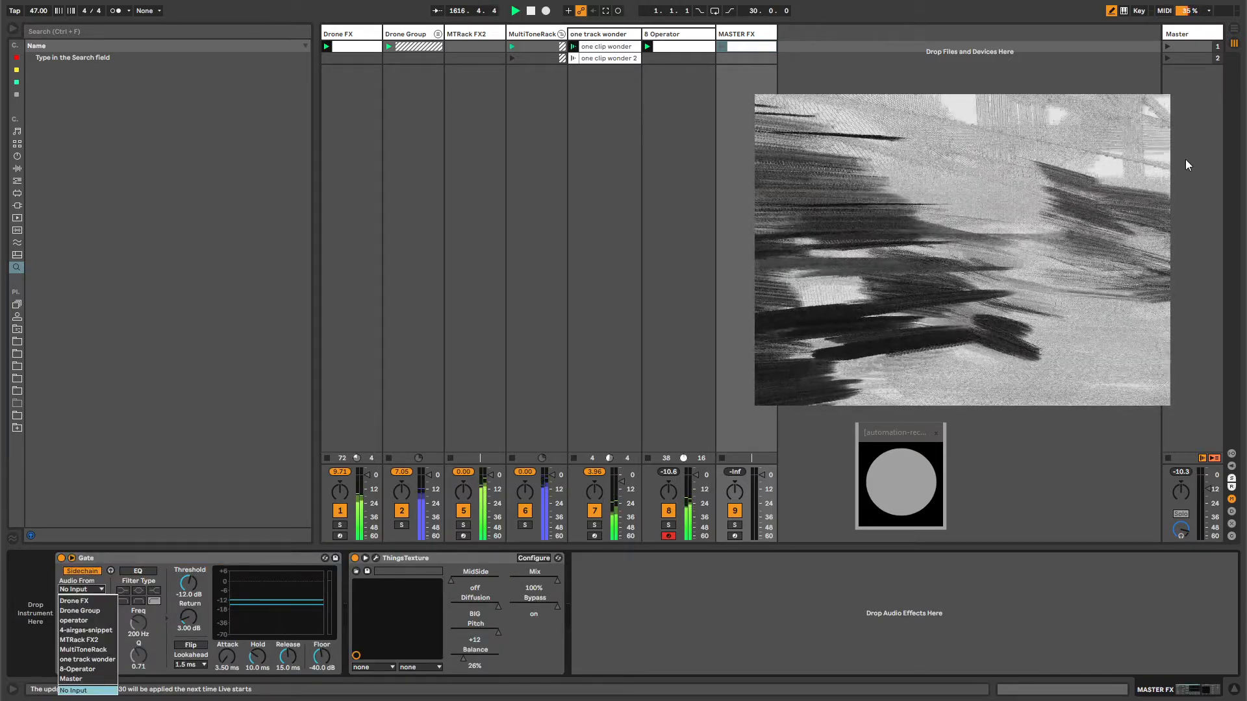
{"action": "left_click", "coordinate": [1197, 35]}
{"action": "left_click", "coordinate": [1197, 35]}
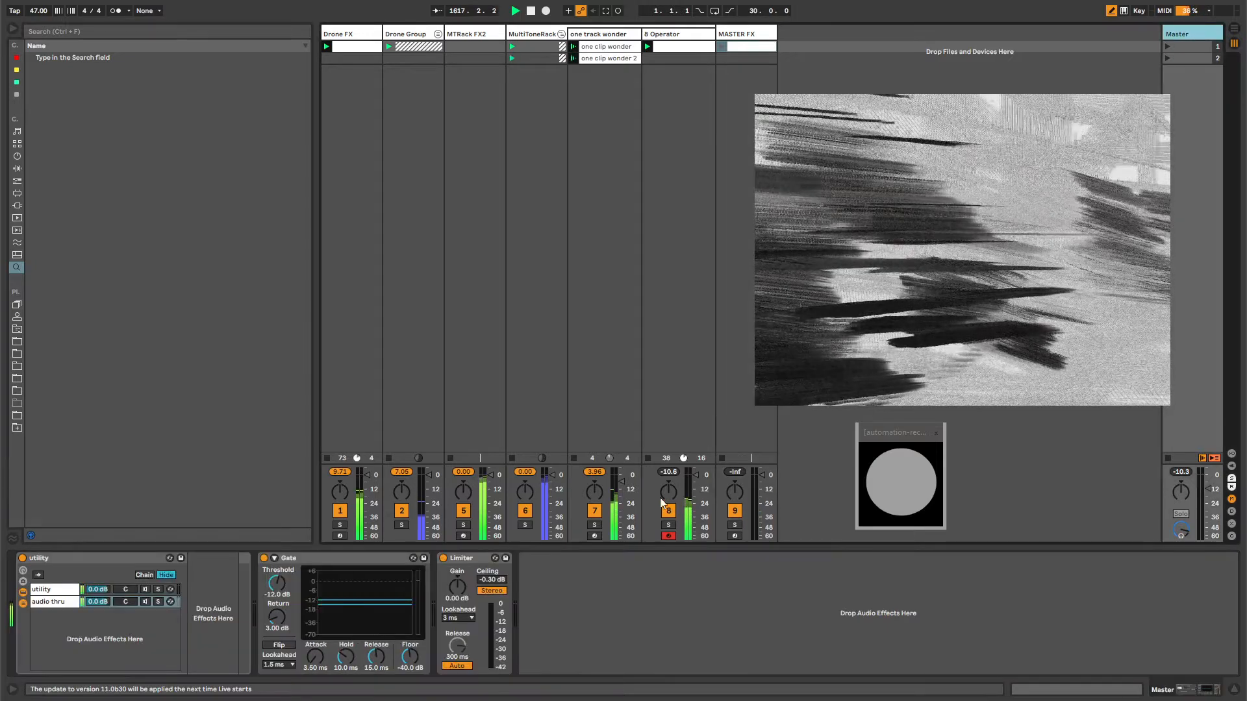
{"action": "left_click", "coordinate": [78, 557]}
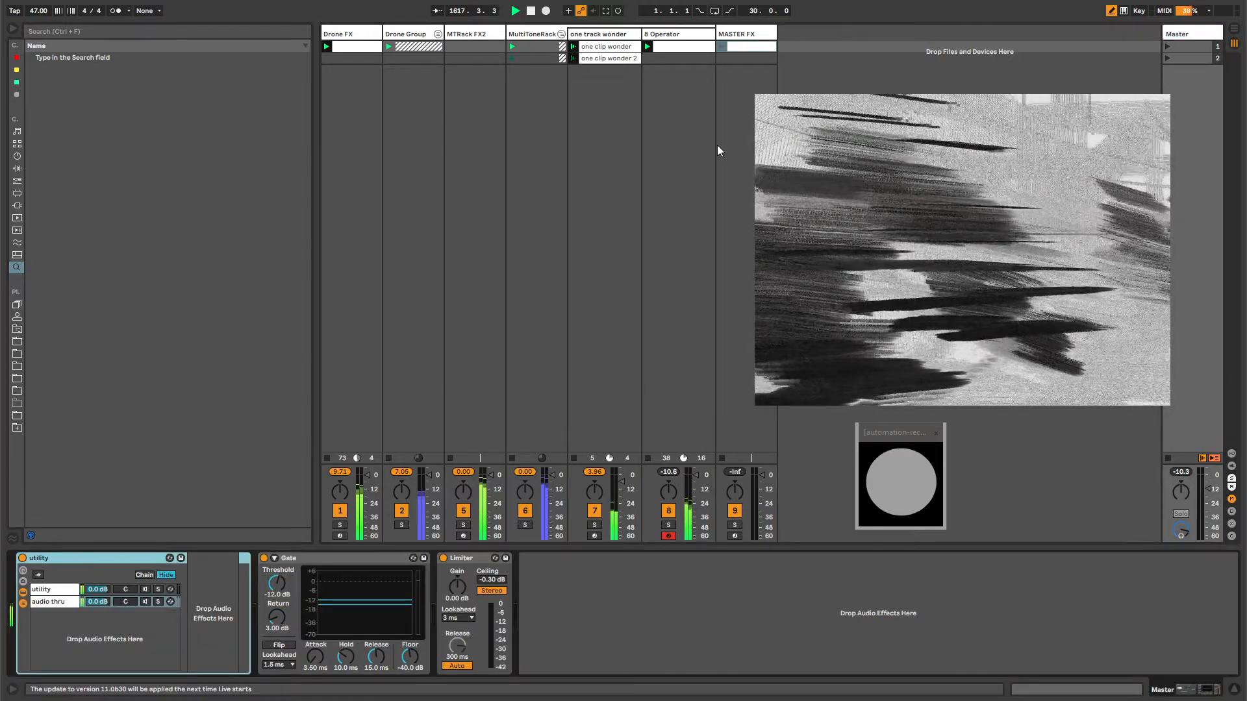
- Set the MASTER FX Gate's sidechain source to Master, tapped at utility | audio thru | Pre FX
{"action": "left_click", "coordinate": [730, 46]}
{"action": "left_click", "coordinate": [82, 589]}
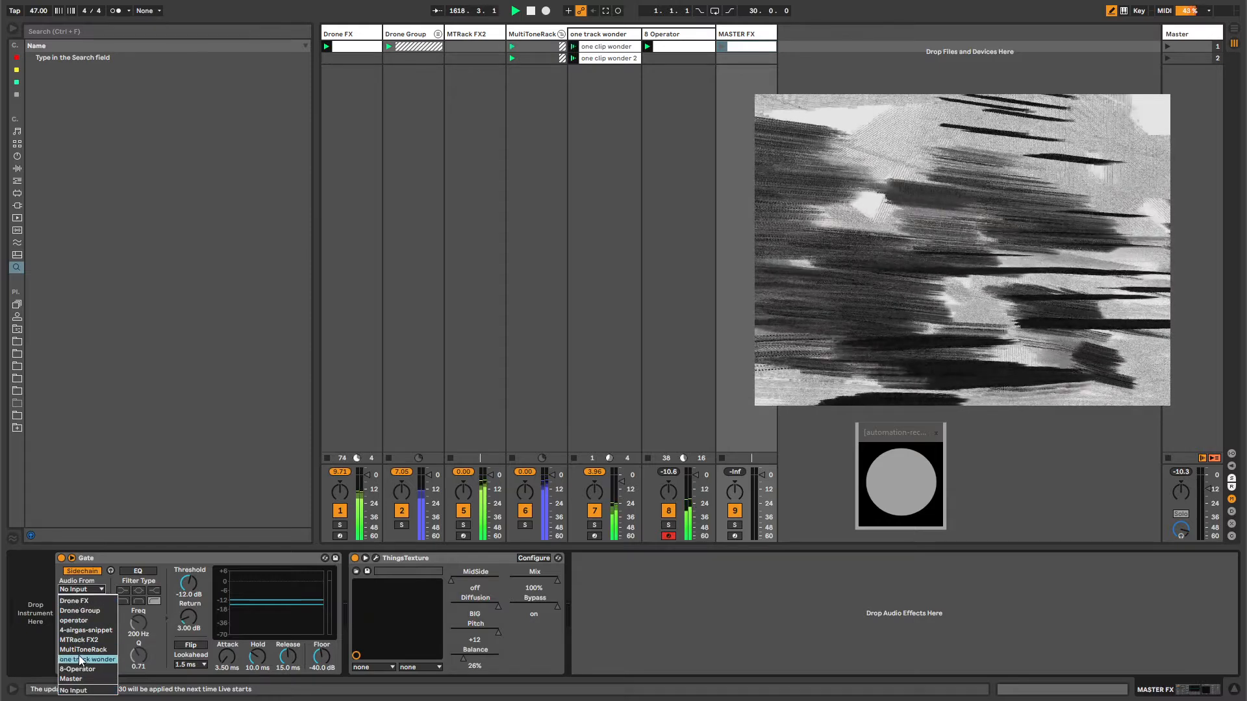
{"action": "left_click", "coordinate": [71, 678]}
{"action": "left_click", "coordinate": [81, 599]}
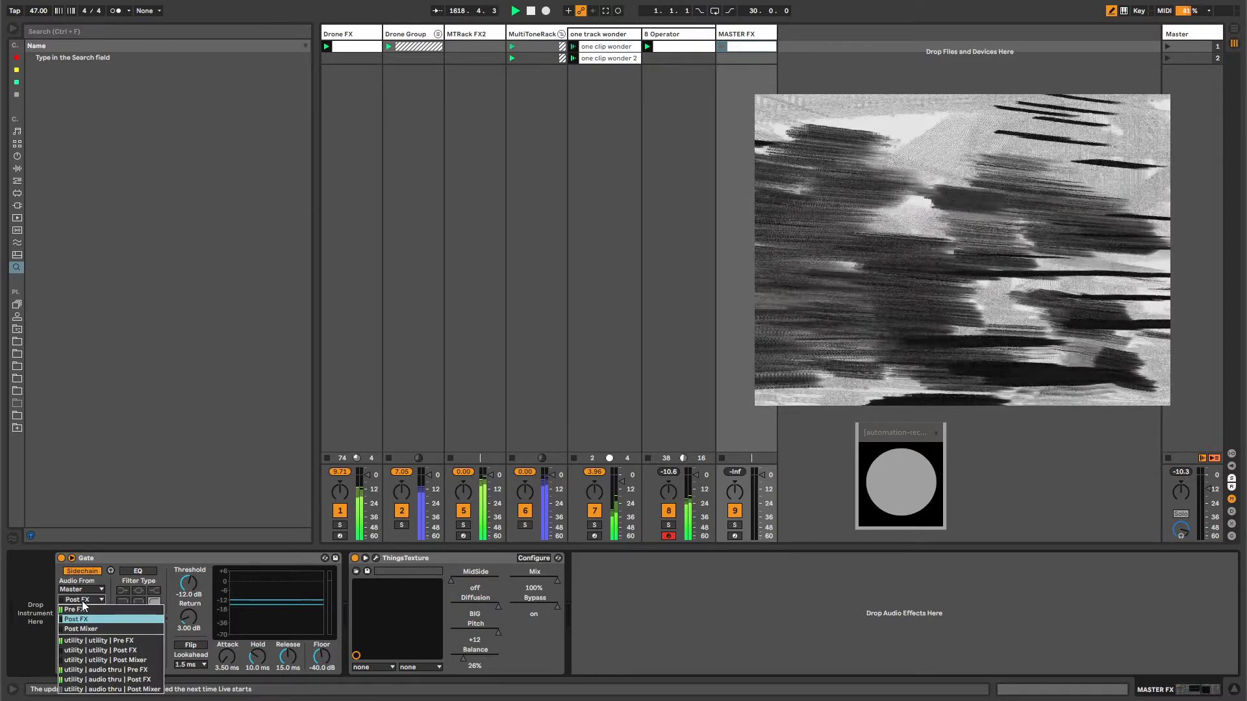
{"action": "left_click", "coordinate": [83, 610]}
{"action": "left_click", "coordinate": [82, 601]}
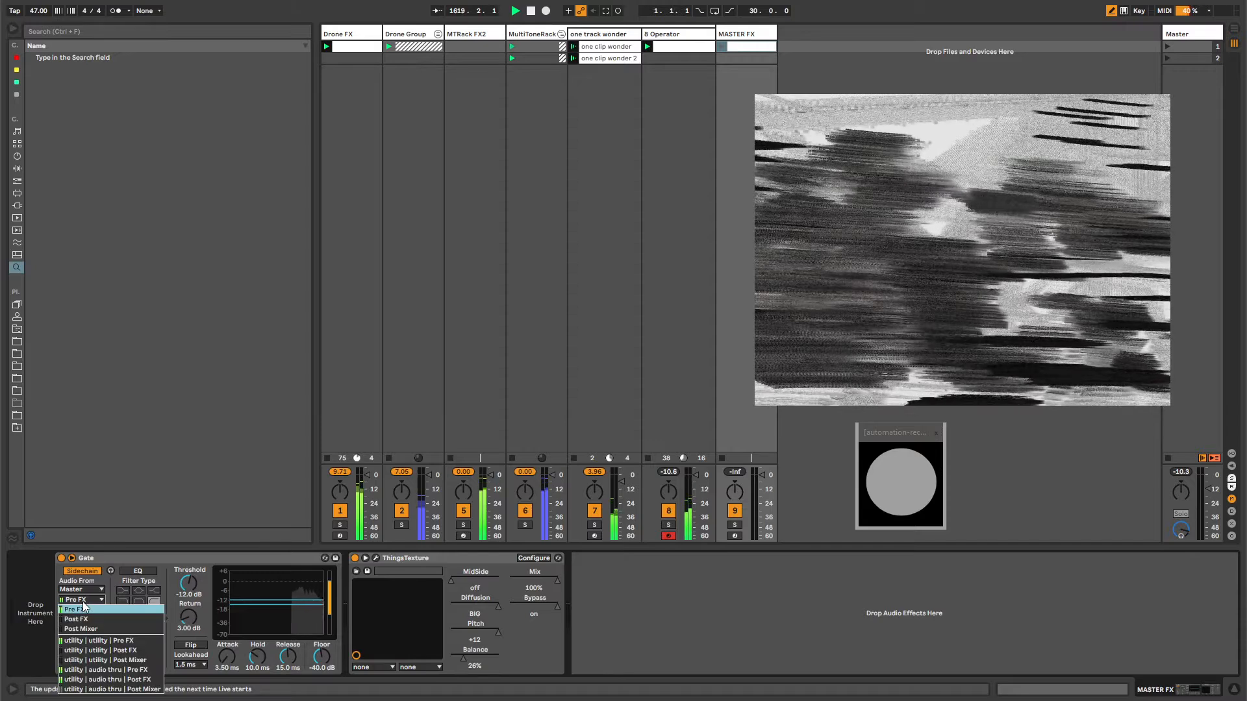
{"action": "left_click", "coordinate": [103, 670]}
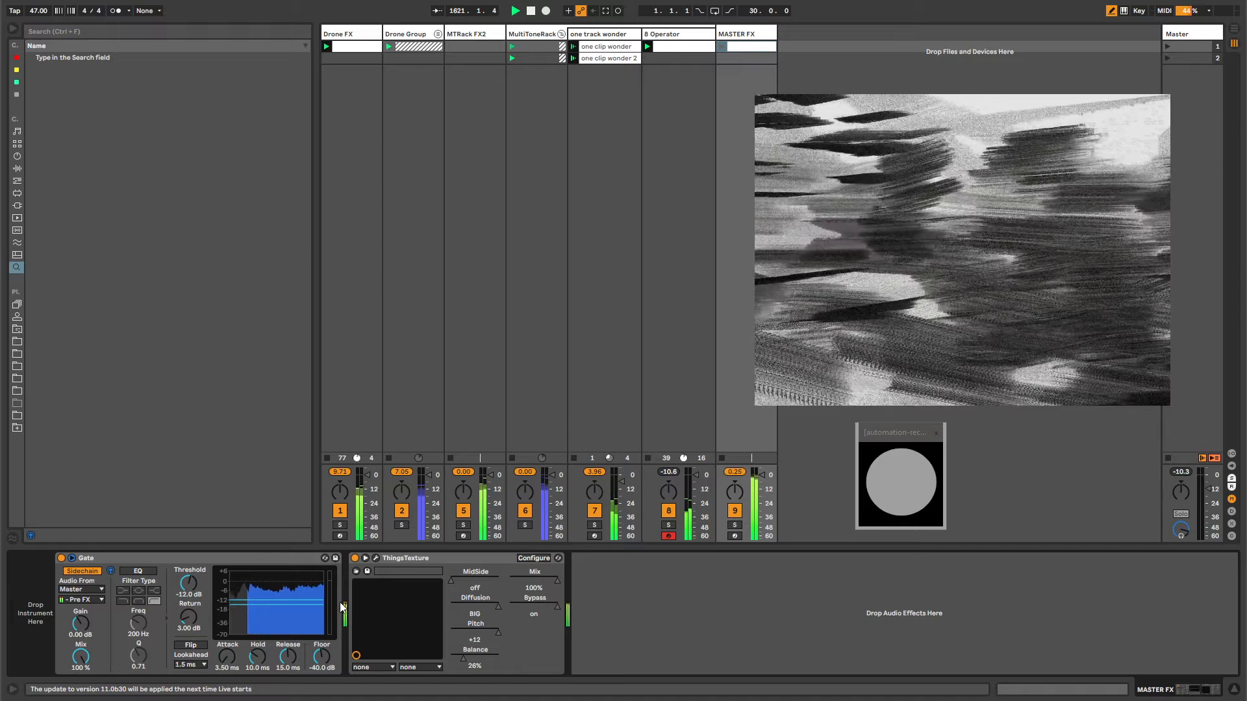
- Check the Master's devices, show the mixer's input/output routing, and set the MASTER FX track's output to Sends Only
{"action": "left_click", "coordinate": [1201, 37]}
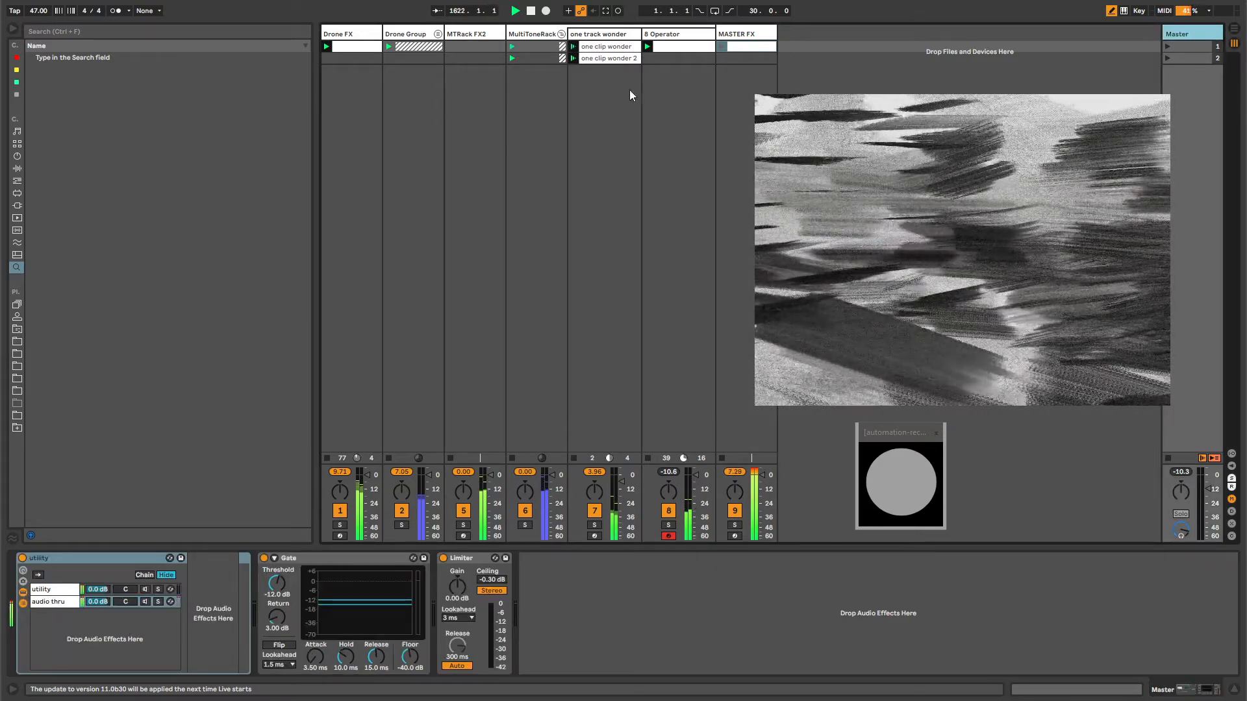
{"action": "left_click", "coordinate": [751, 36]}
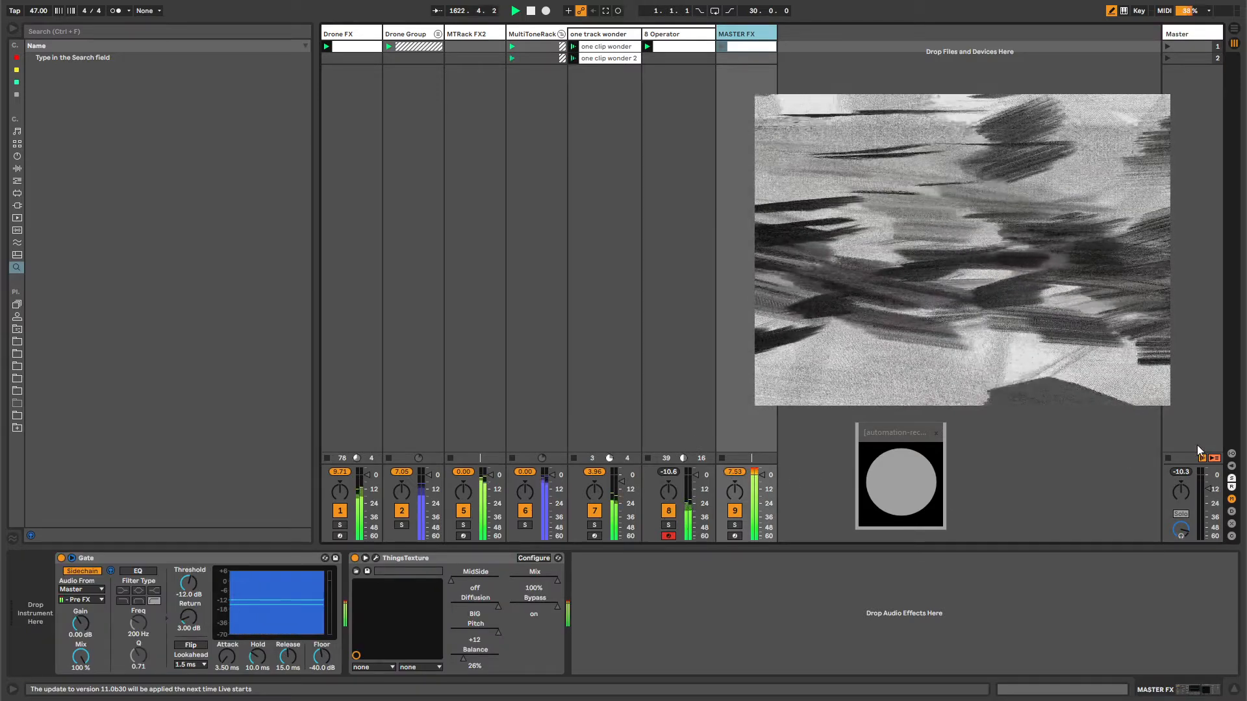
{"action": "left_click", "coordinate": [1233, 456]}
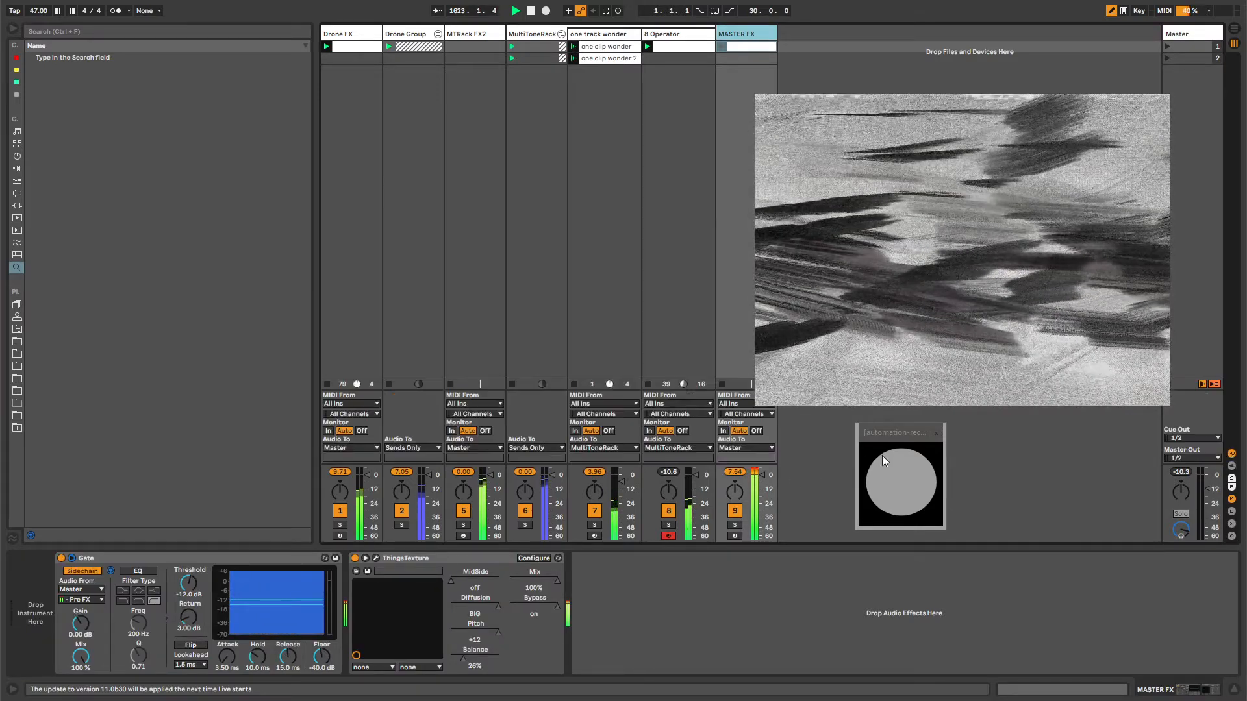
{"action": "left_click", "coordinate": [763, 450]}
{"action": "left_click", "coordinate": [750, 503]}
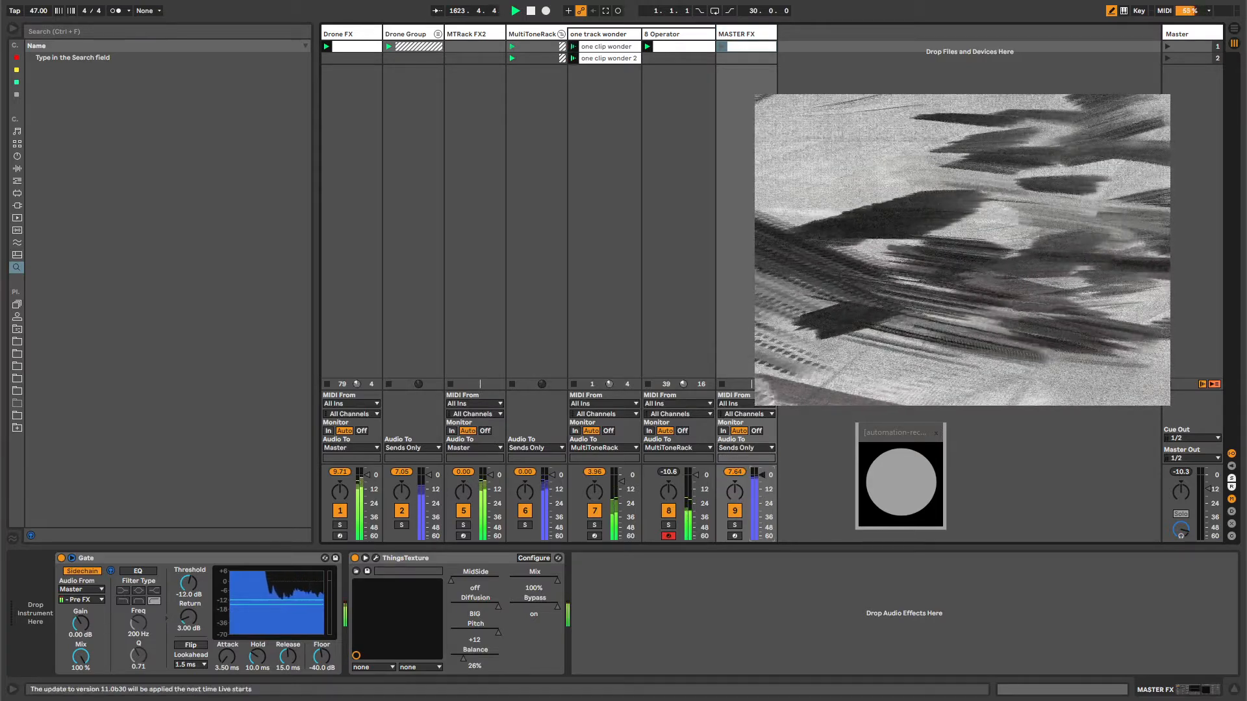
- Sidechain the Master track's Gate from MASTER FX, Post Mixer, and turn on its sidechain listen
{"action": "left_click", "coordinate": [1194, 35]}
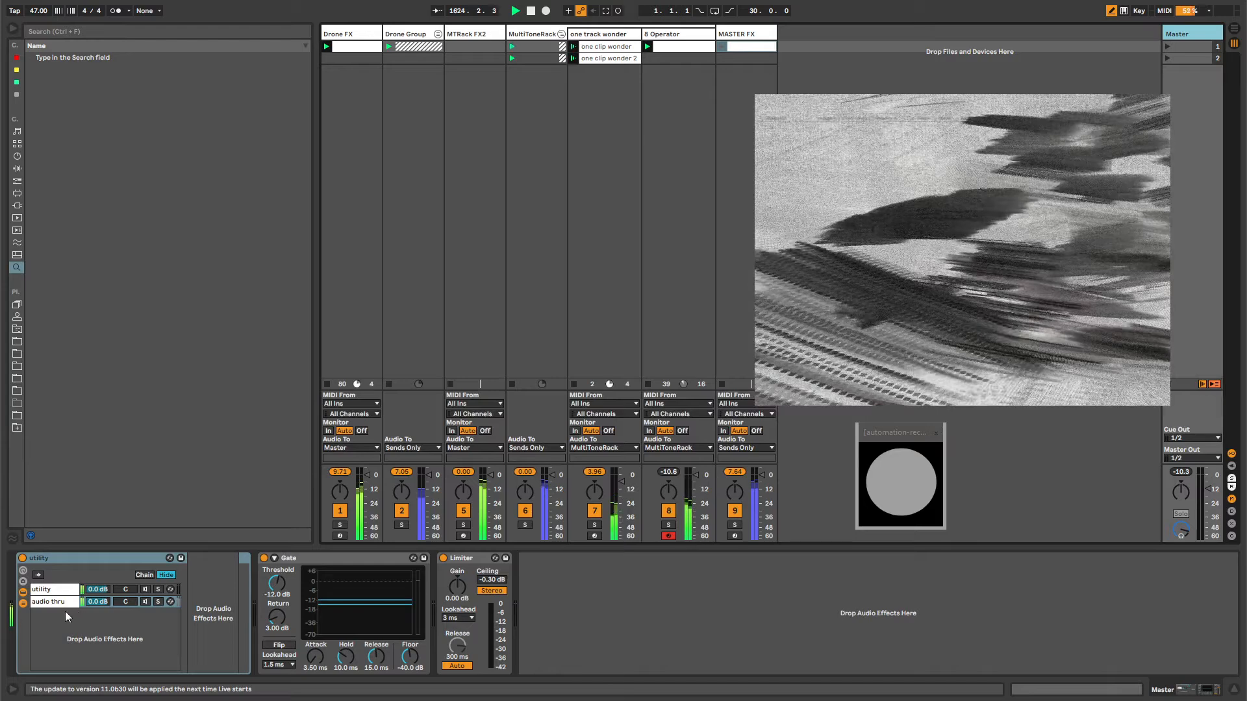
{"action": "left_click", "coordinate": [274, 560]}
{"action": "left_click", "coordinate": [290, 572]}
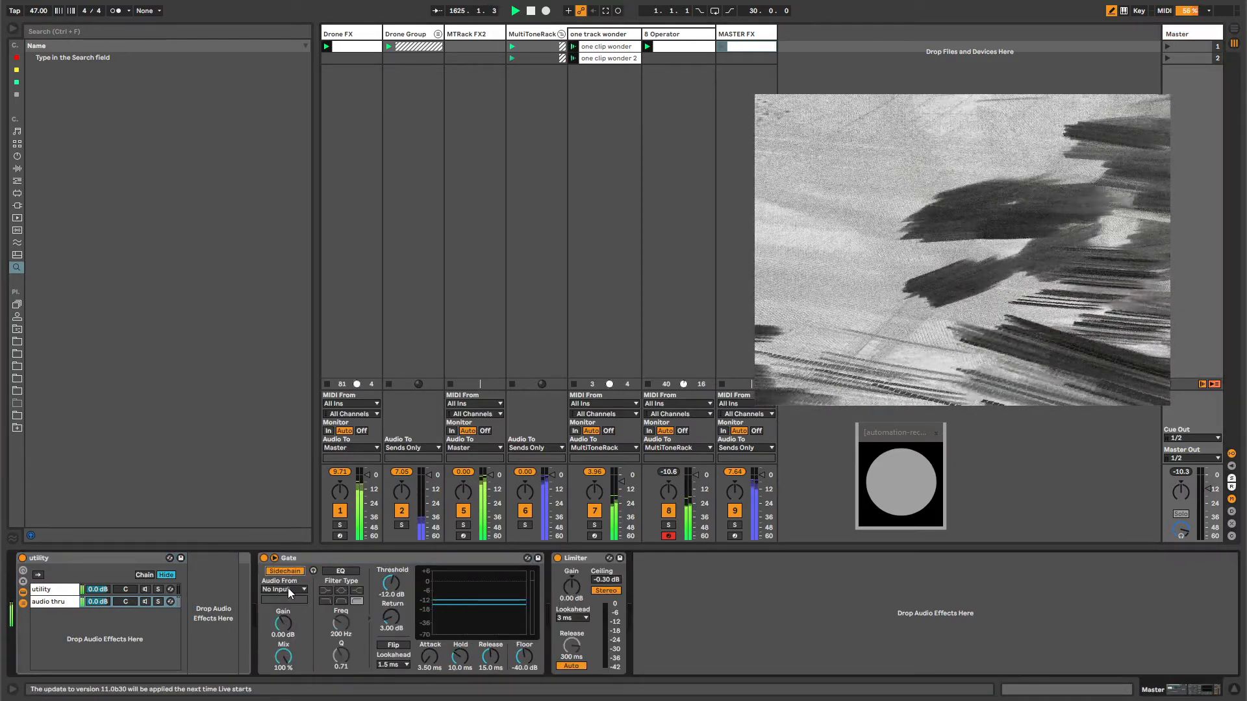
{"action": "left_click", "coordinate": [286, 589]}
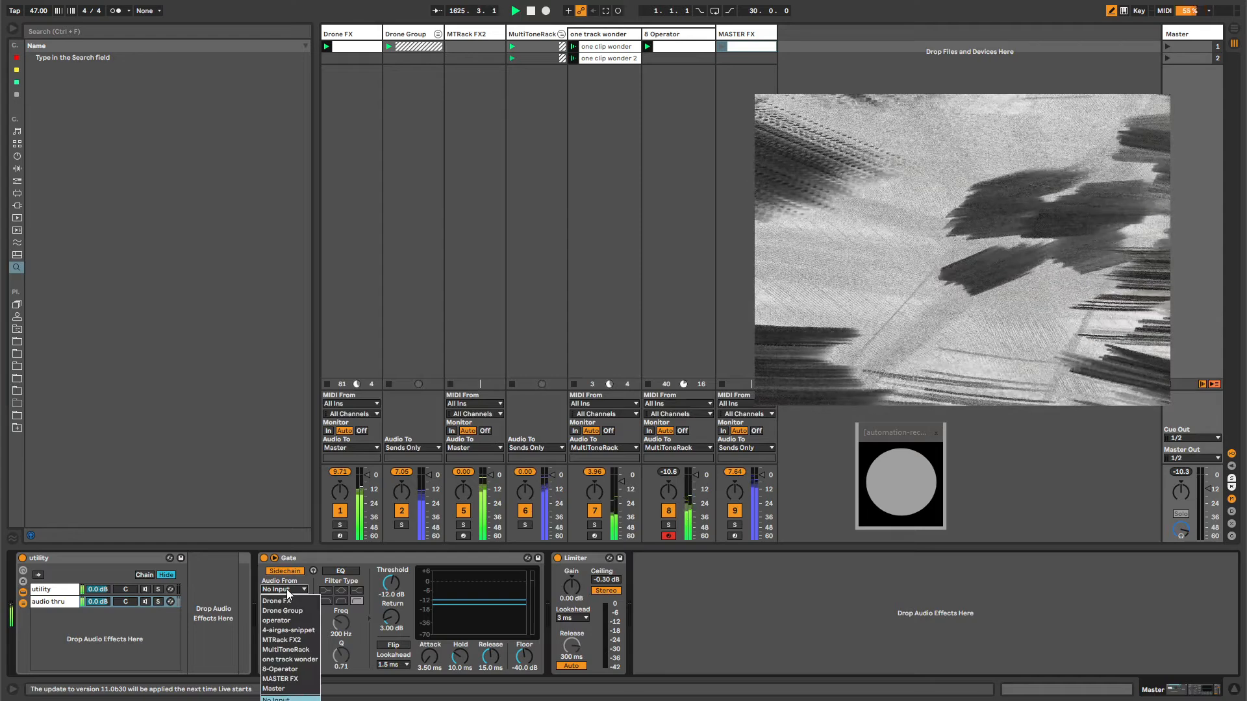
{"action": "left_click", "coordinate": [280, 679]}
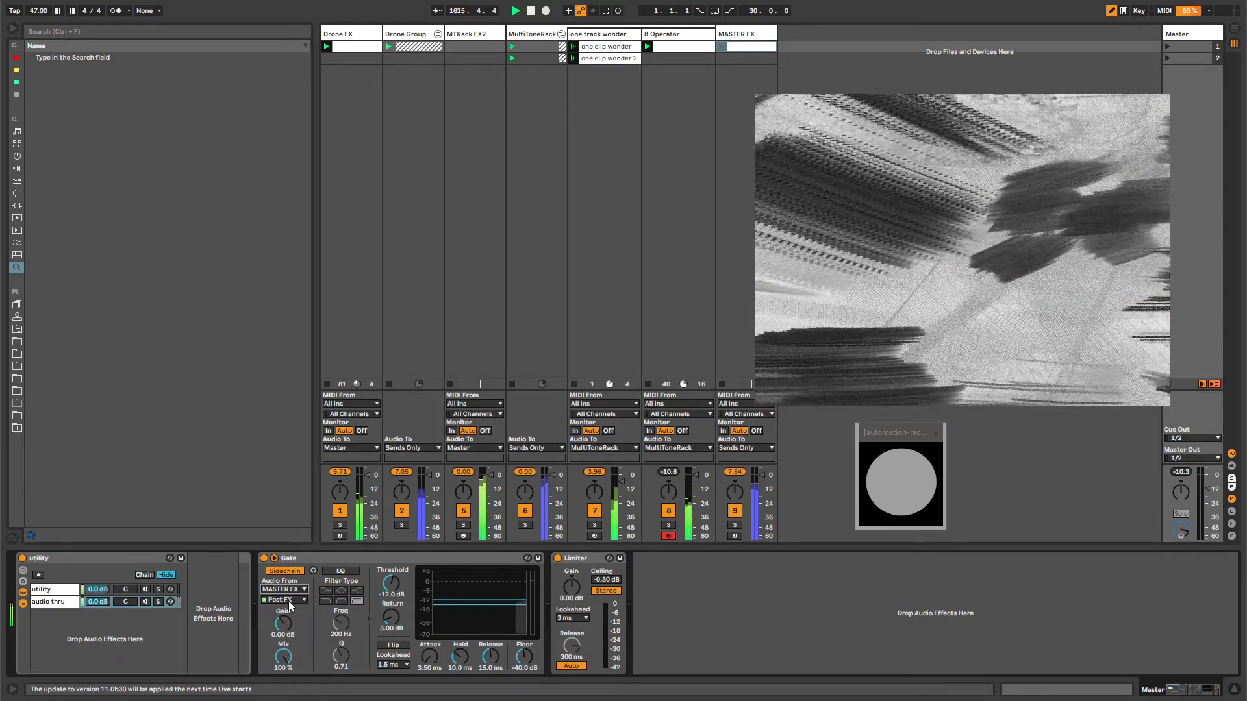
{"action": "left_click", "coordinate": [286, 600]}
{"action": "left_click", "coordinate": [286, 618]}
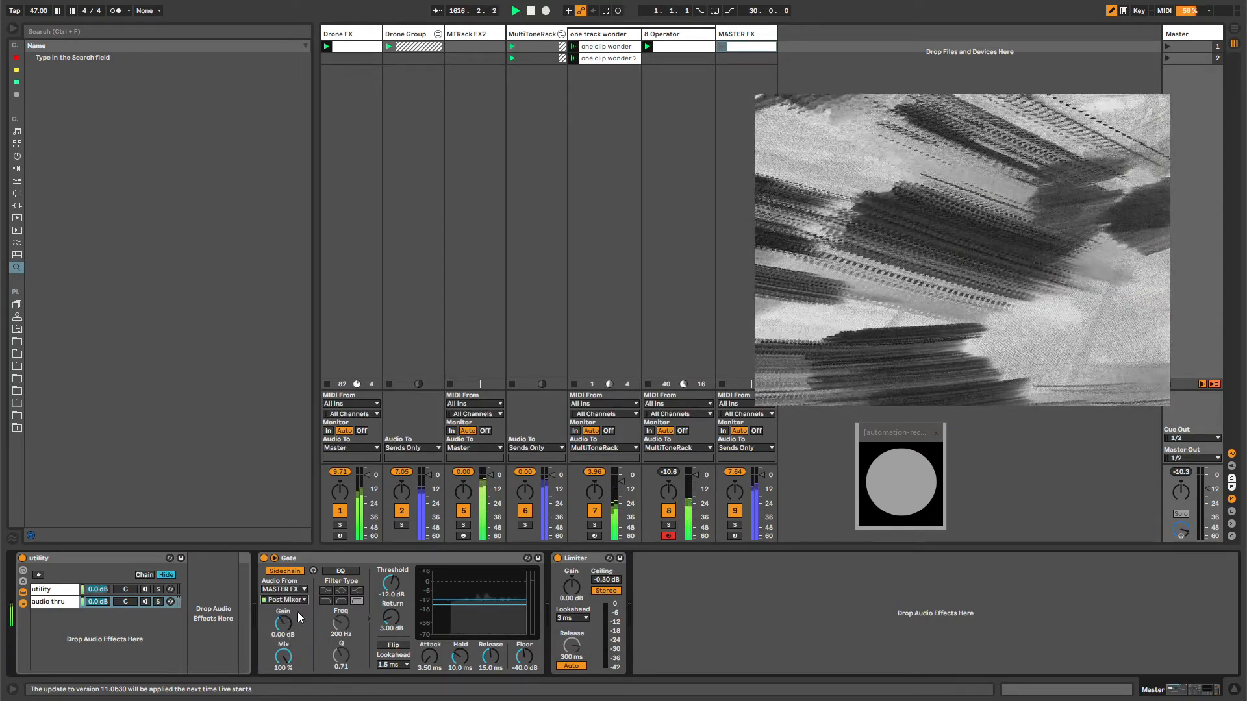
{"action": "left_click", "coordinate": [313, 570]}
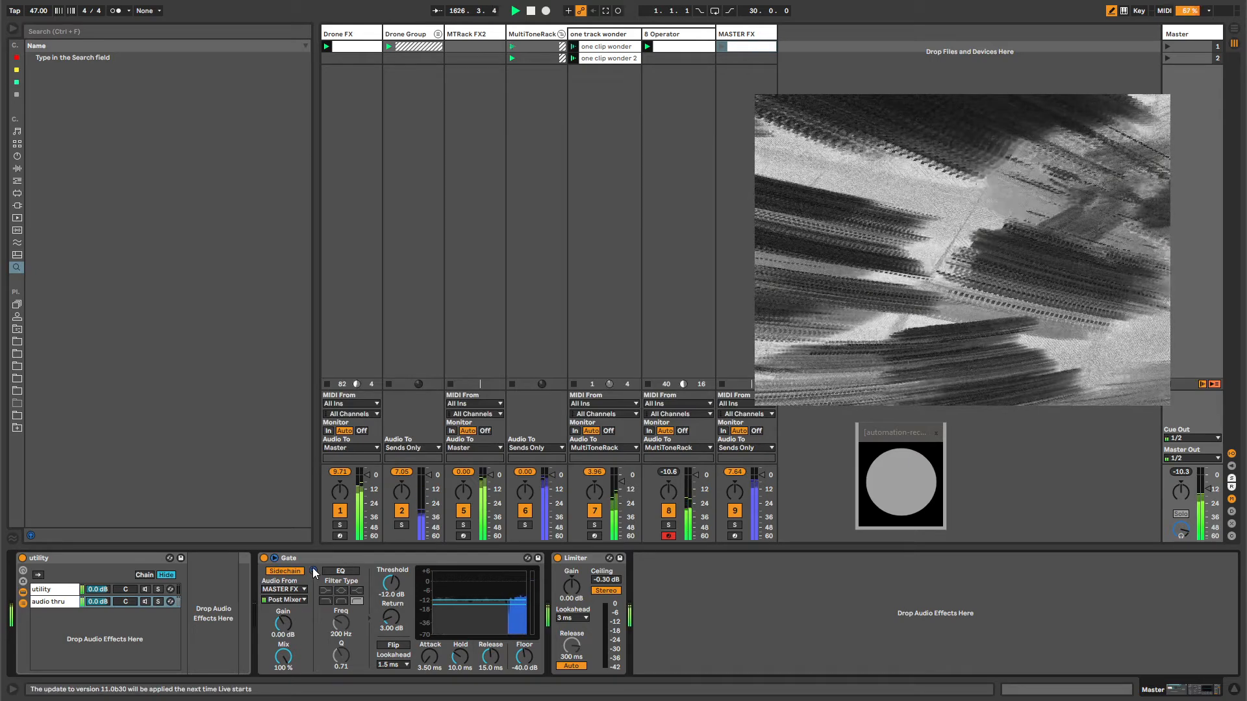
- Fold the Gate on the MASTER FX track, open the ThingsTexture plug-in window, and leave its Configure mode
{"action": "left_click", "coordinate": [735, 34]}
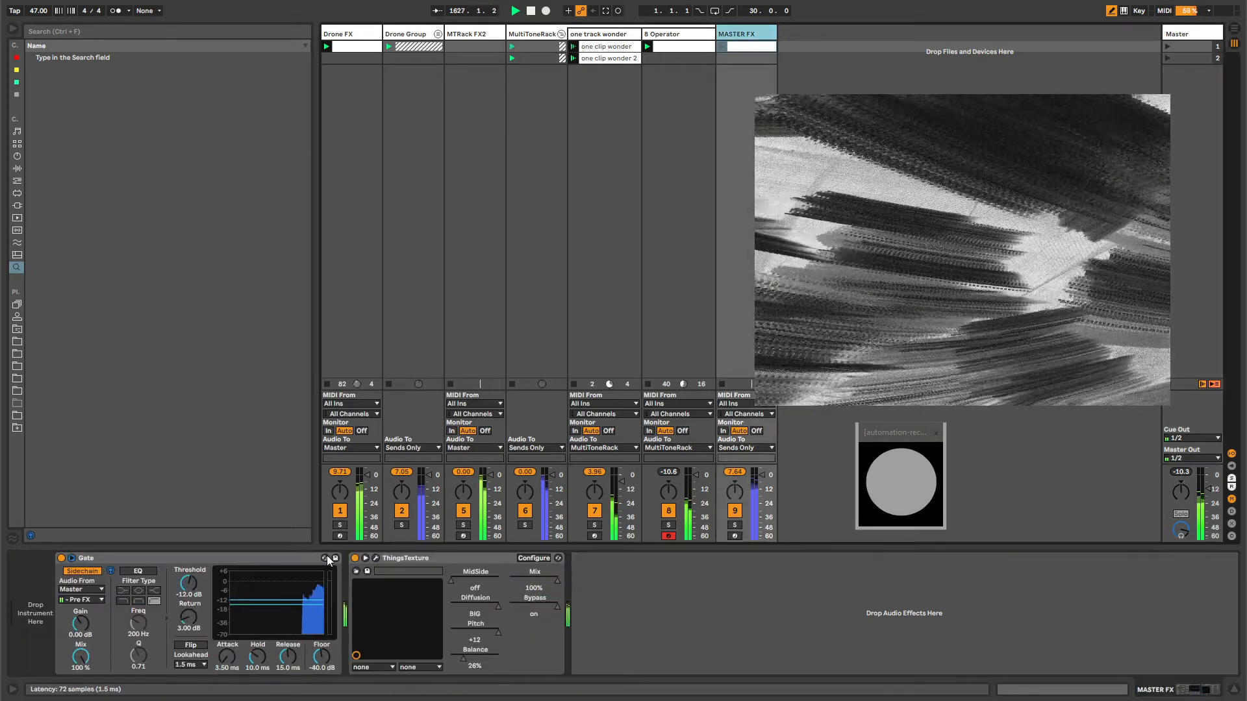
{"action": "left_click", "coordinate": [274, 558]}
{"action": "double_click", "coordinate": [274, 557]}
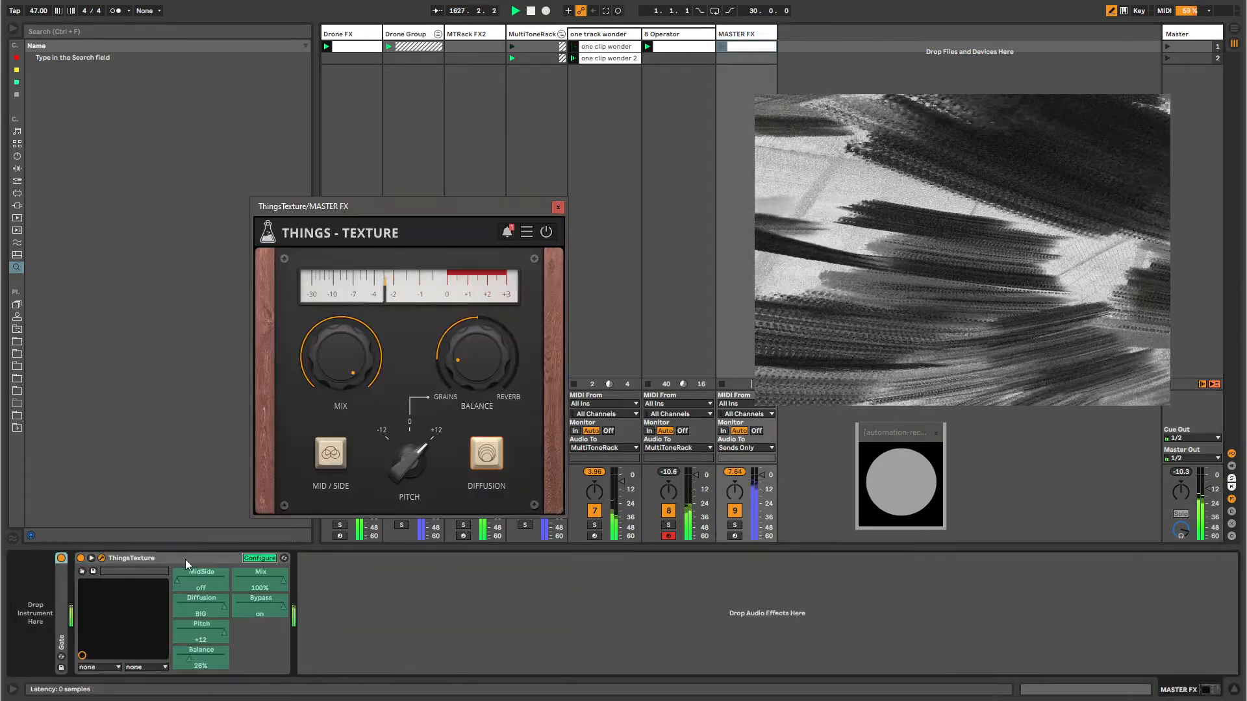
{"action": "left_click", "coordinate": [260, 558]}
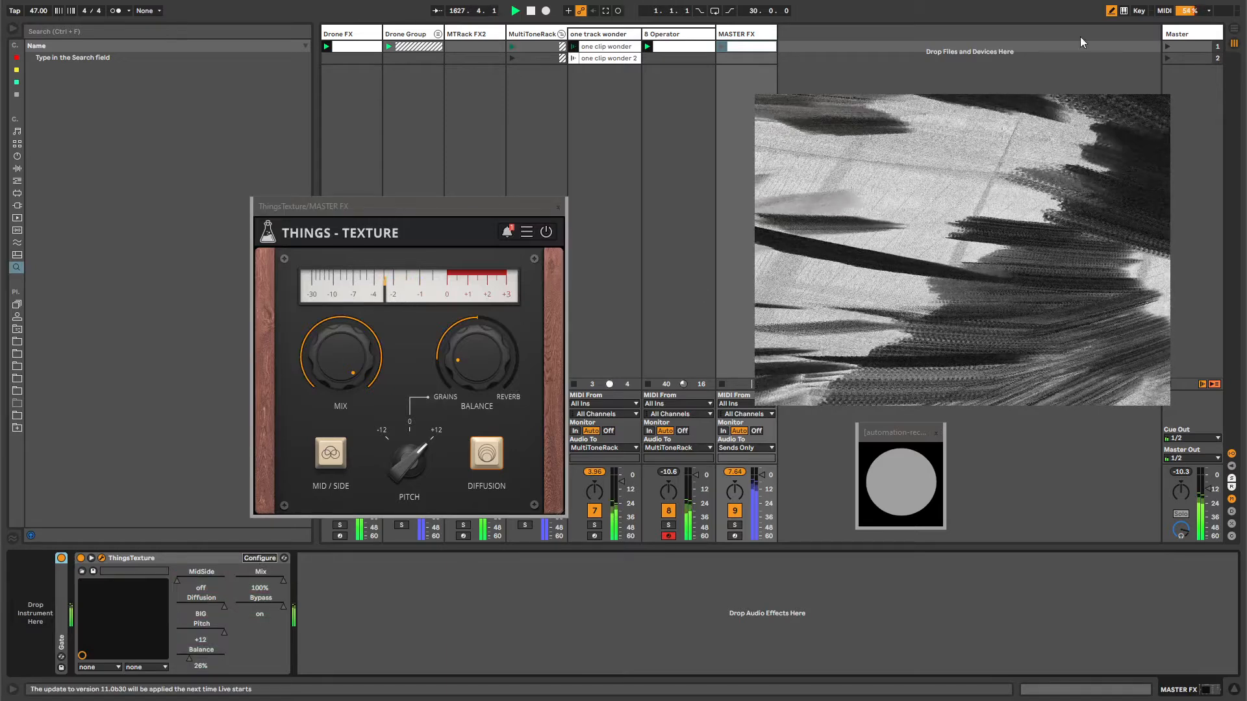
- Compare the device chains of the Master and MASTER FX tracks, and move the ThingsTexture window clear of the mixer
{"action": "left_click", "coordinate": [1183, 34]}
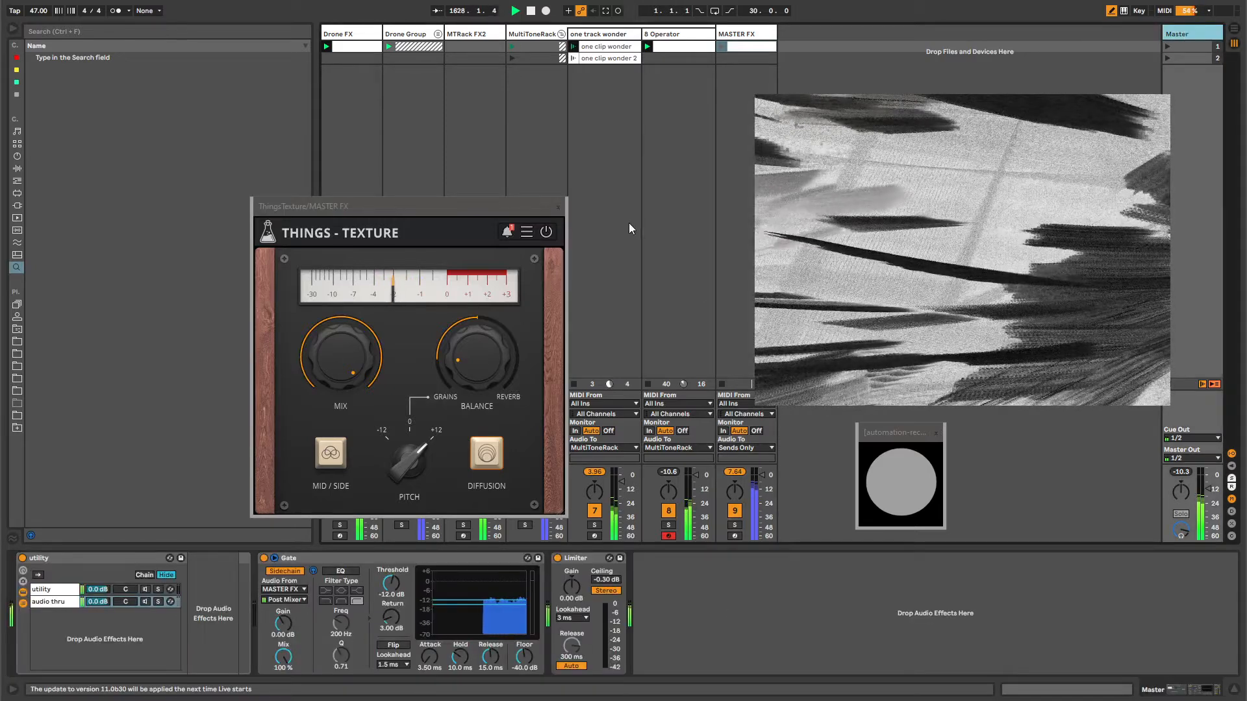
{"action": "left_click", "coordinate": [735, 35]}
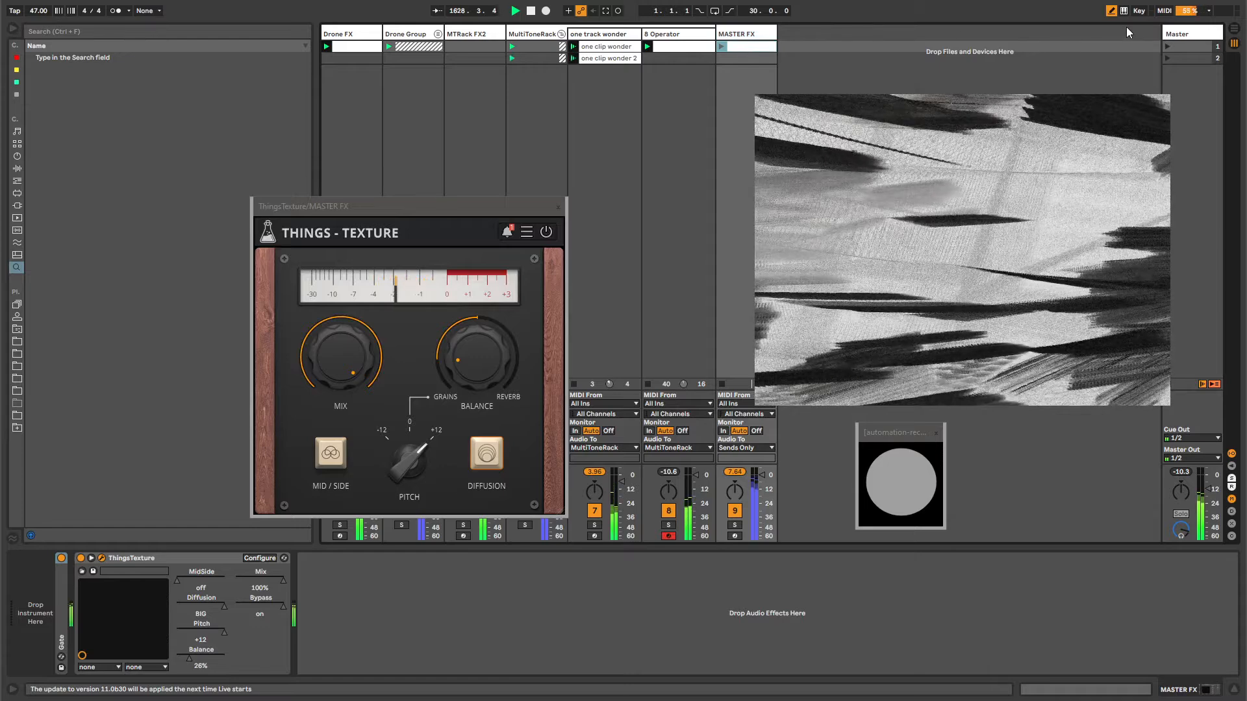
{"action": "left_click", "coordinate": [1179, 33]}
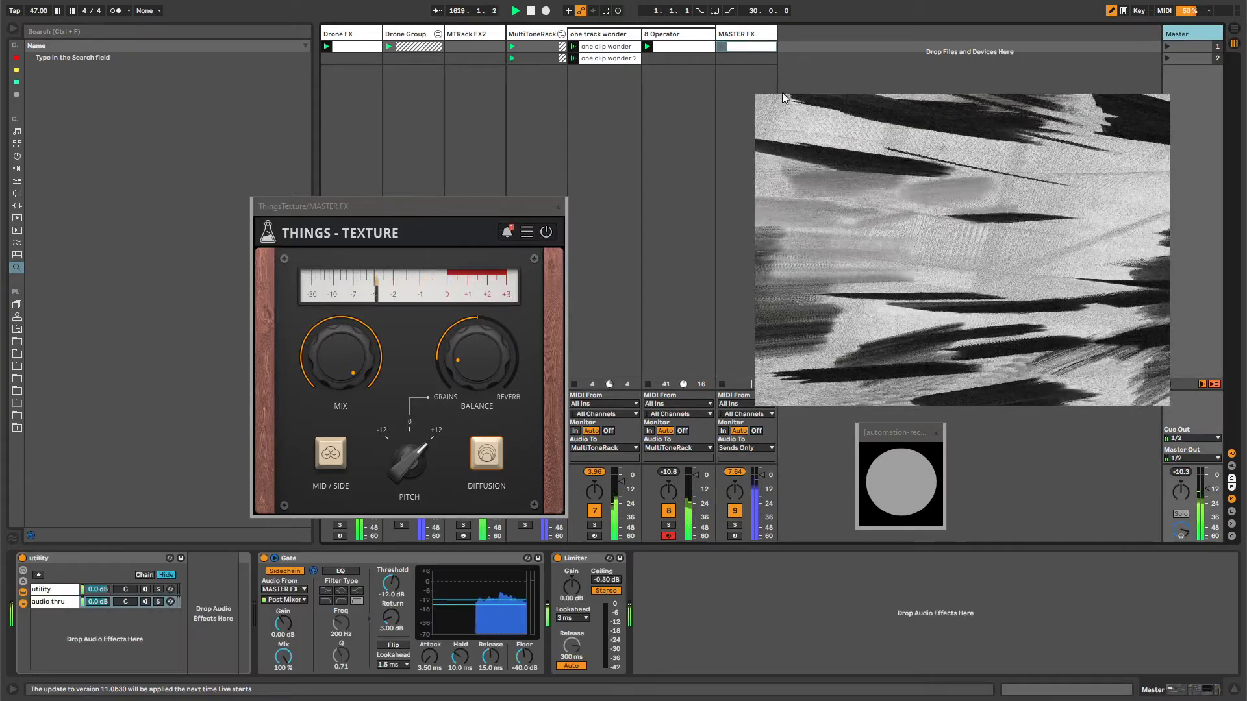
{"action": "left_click", "coordinate": [749, 34]}
{"action": "left_click_drag", "start_coordinate": [392, 222], "coordinate": [203, 148]}
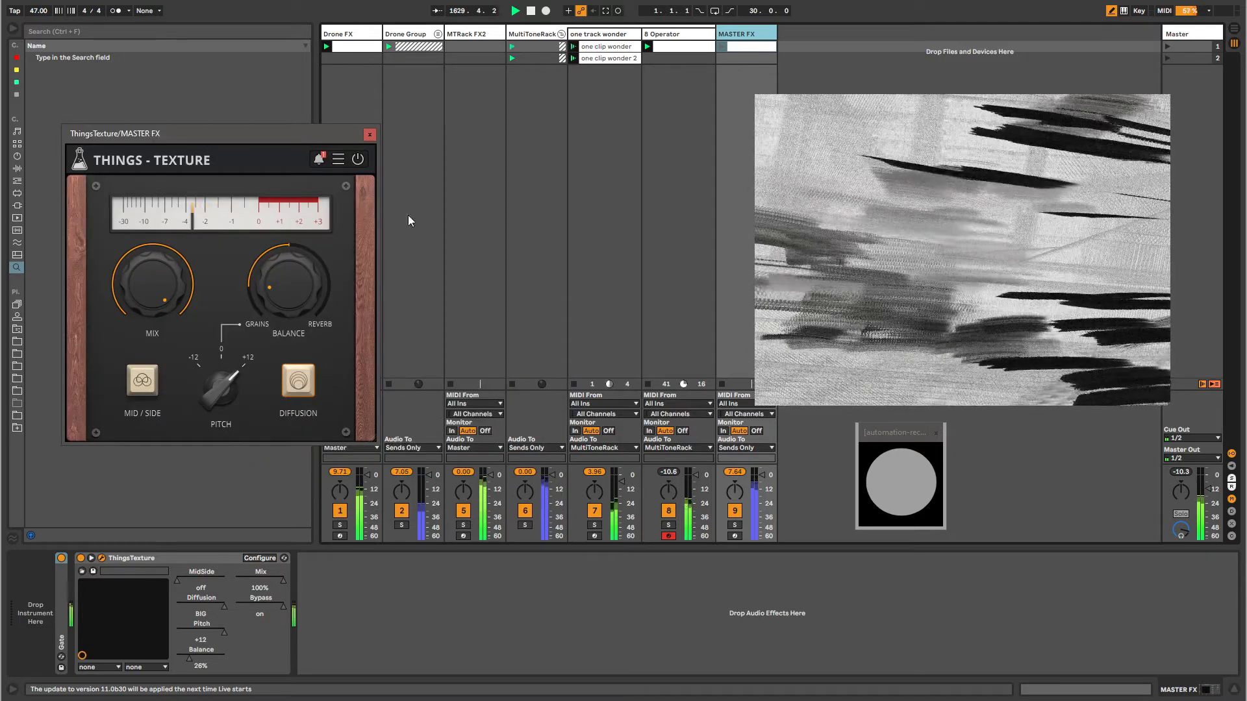
- Hide the mixer's input/output routing, launch the MASTER FX clip, and show that track's devices
{"action": "left_click", "coordinate": [737, 37]}
{"action": "left_click", "coordinate": [731, 47]}
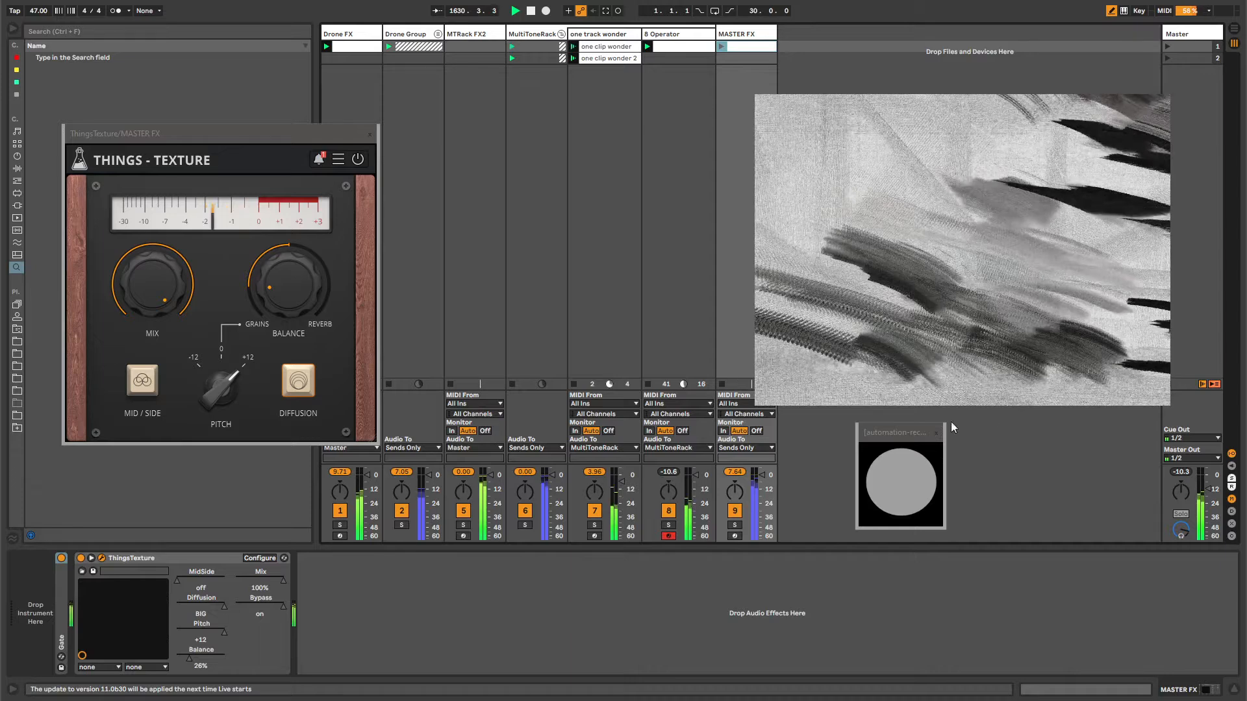
{"action": "left_click", "coordinate": [1232, 454]}
{"action": "left_click", "coordinate": [722, 47]}
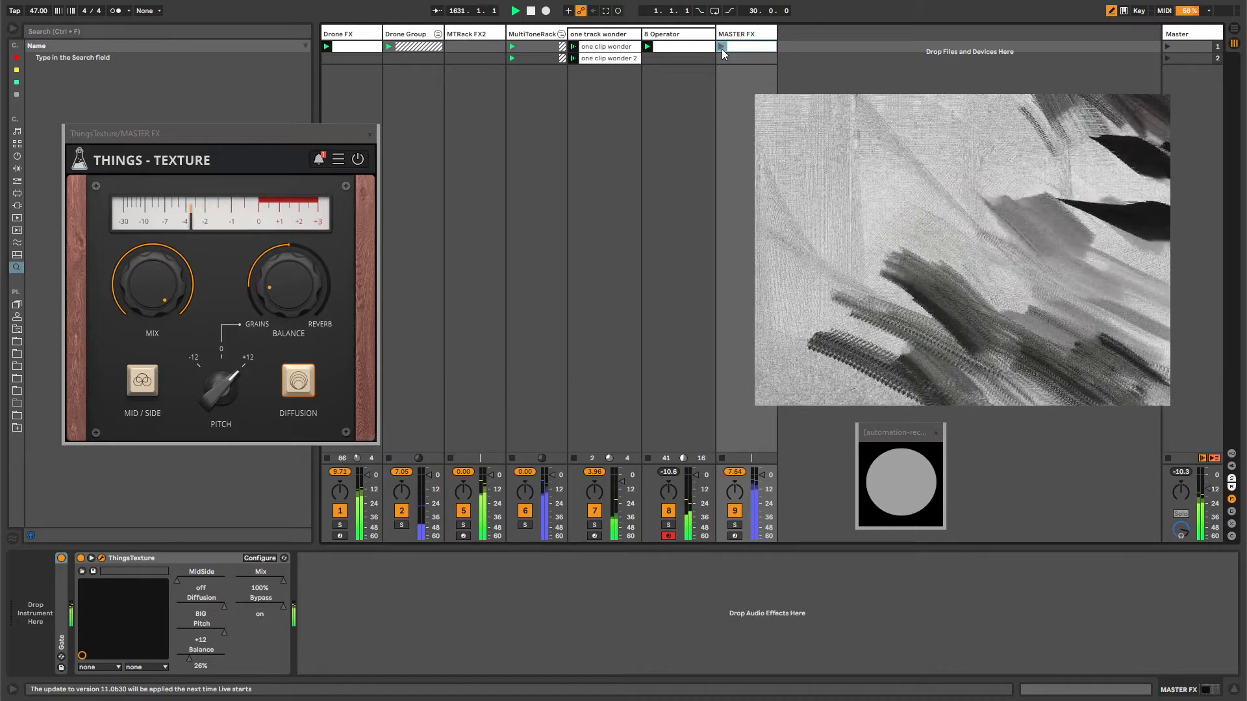
{"action": "left_click", "coordinate": [750, 37]}
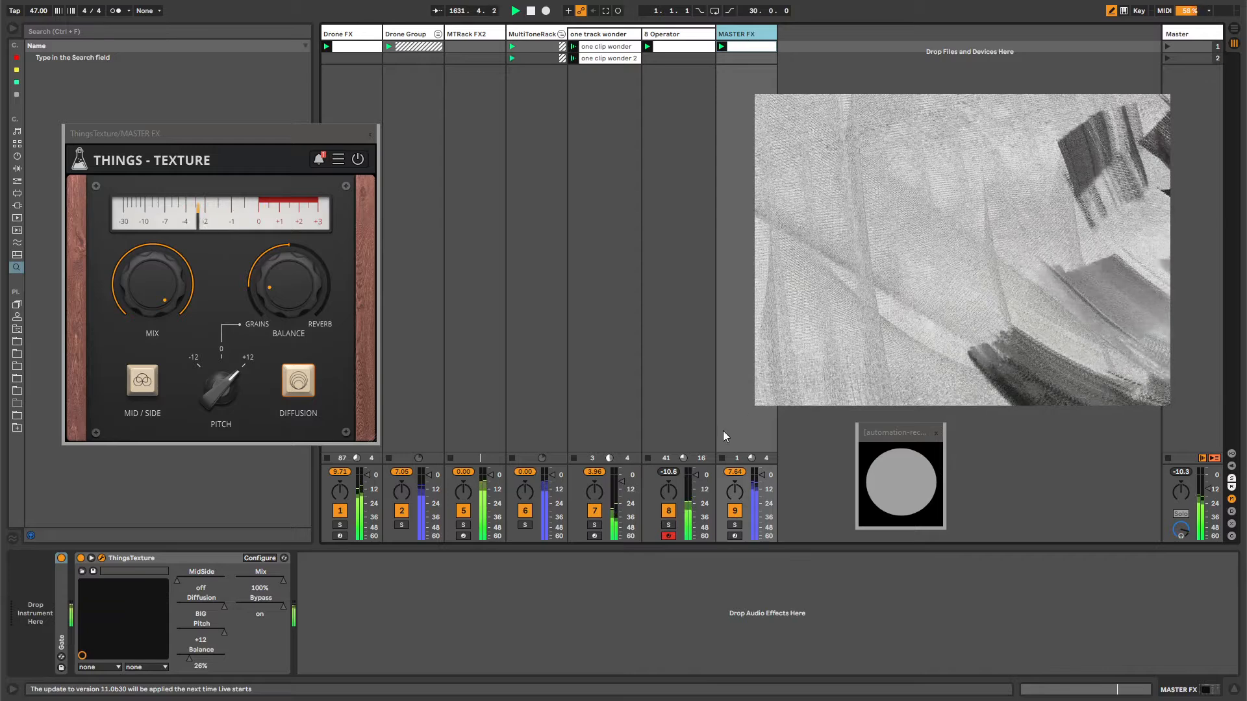
- Shift the automation recorder window aside, and set ThingsTexture's Mix to 43% and Pitch to OFF
{"action": "left_click_drag", "start_coordinate": [930, 432], "coordinate": [972, 441]}
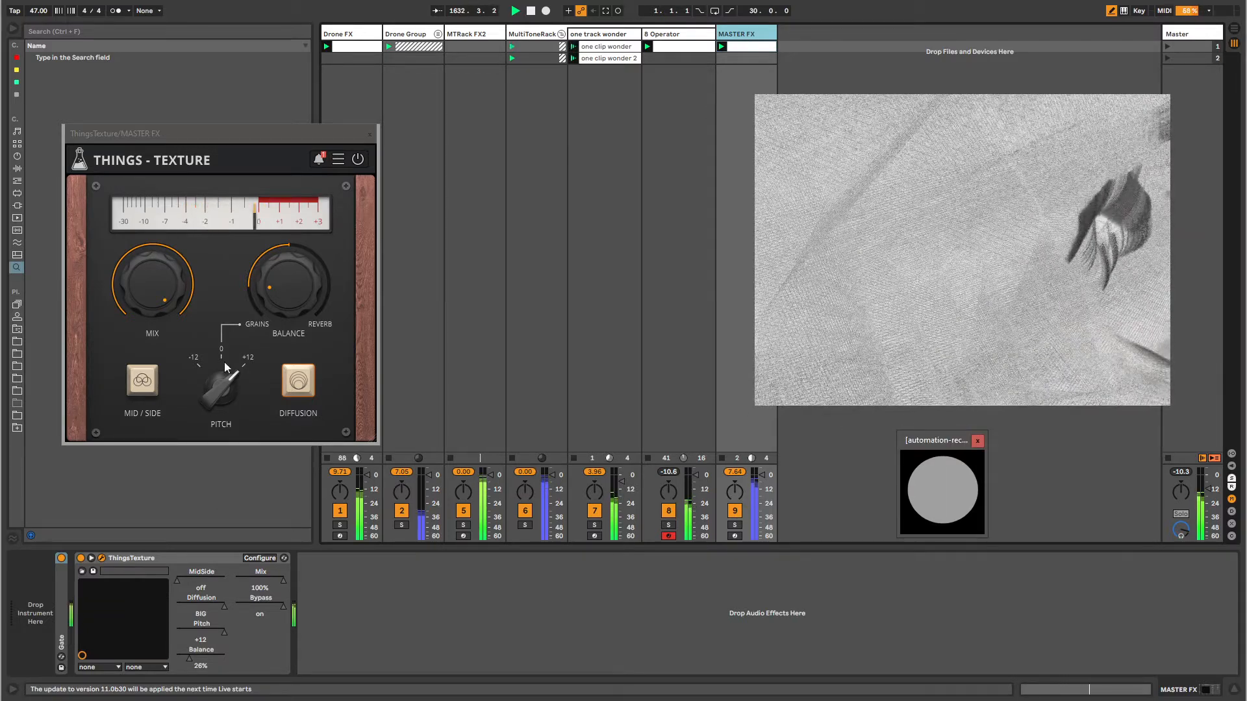
{"action": "left_click_drag", "start_coordinate": [224, 368], "coordinate": [231, 435]}
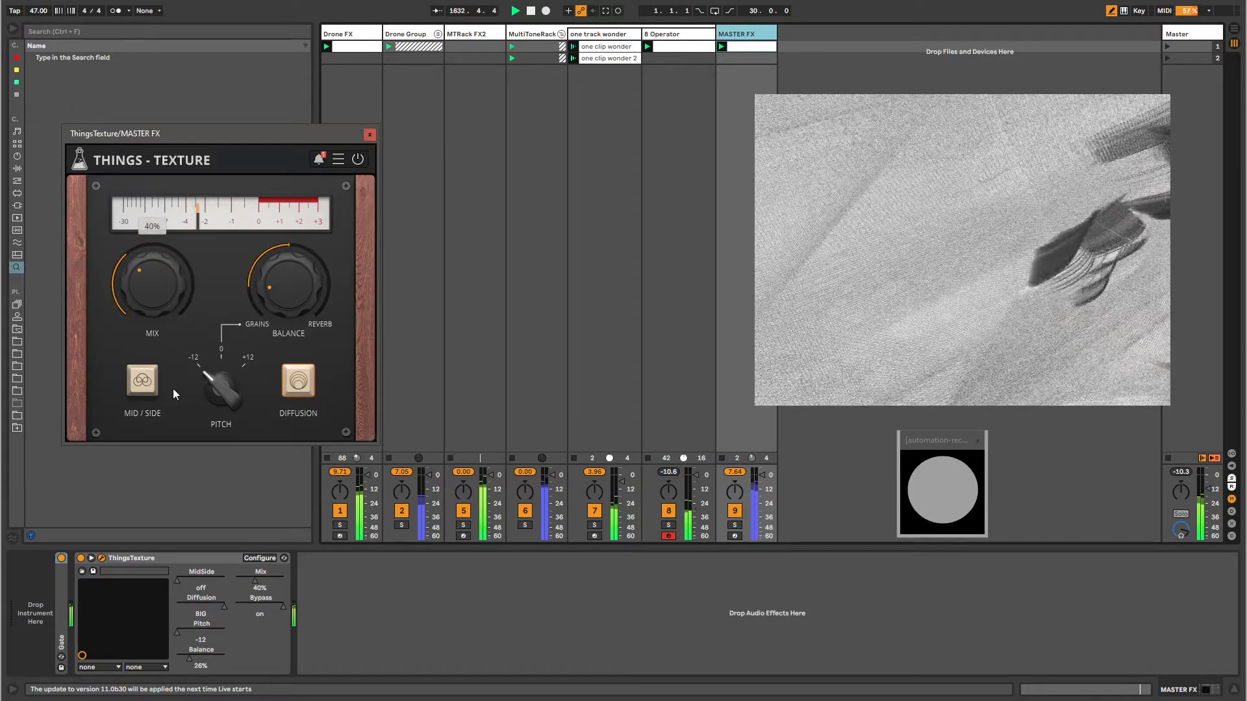
{"action": "mouse_move", "coordinate": [223, 388]}
{"action": "left_mouse_down"}
{"action": "mouse_move", "coordinate": [217, 330]}
{"action": "mouse_move", "coordinate": [222, 365]}
{"action": "left_mouse_up"}
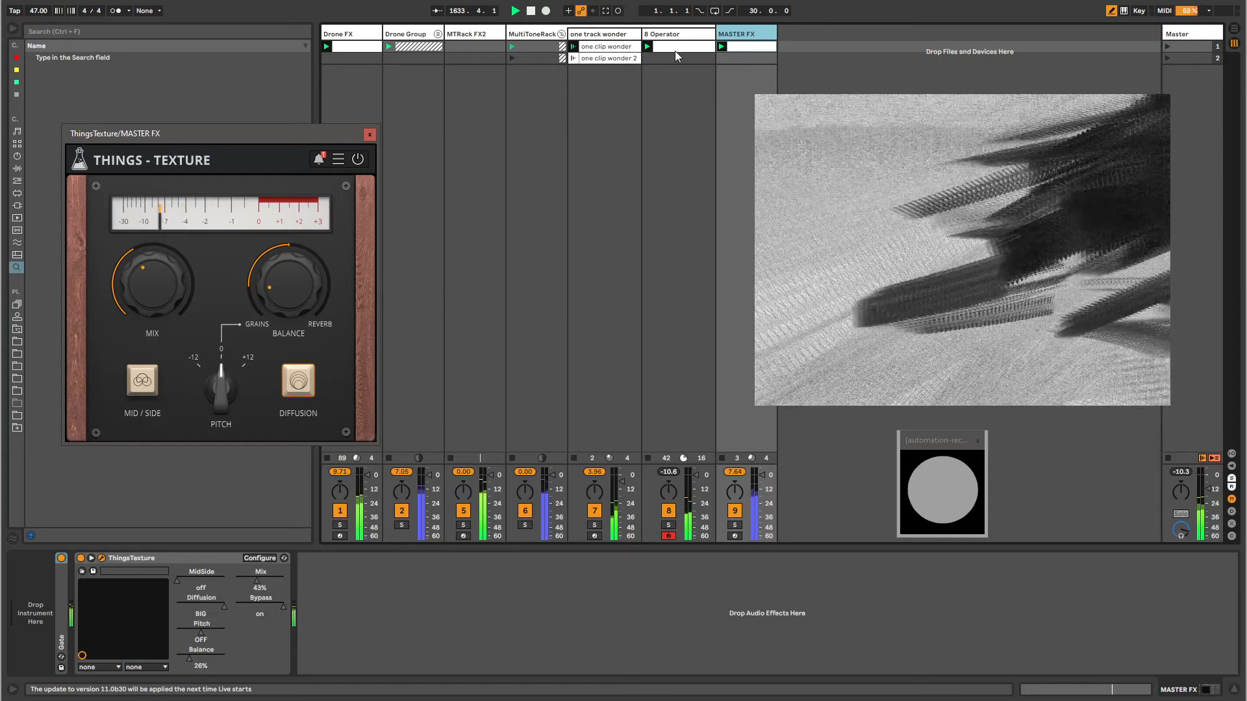
- Open the MASTER FX clip's Pitch Bend envelope, unlink its loop from the clip, and set the loop length to about 6 bars
{"action": "left_click", "coordinate": [744, 50]}
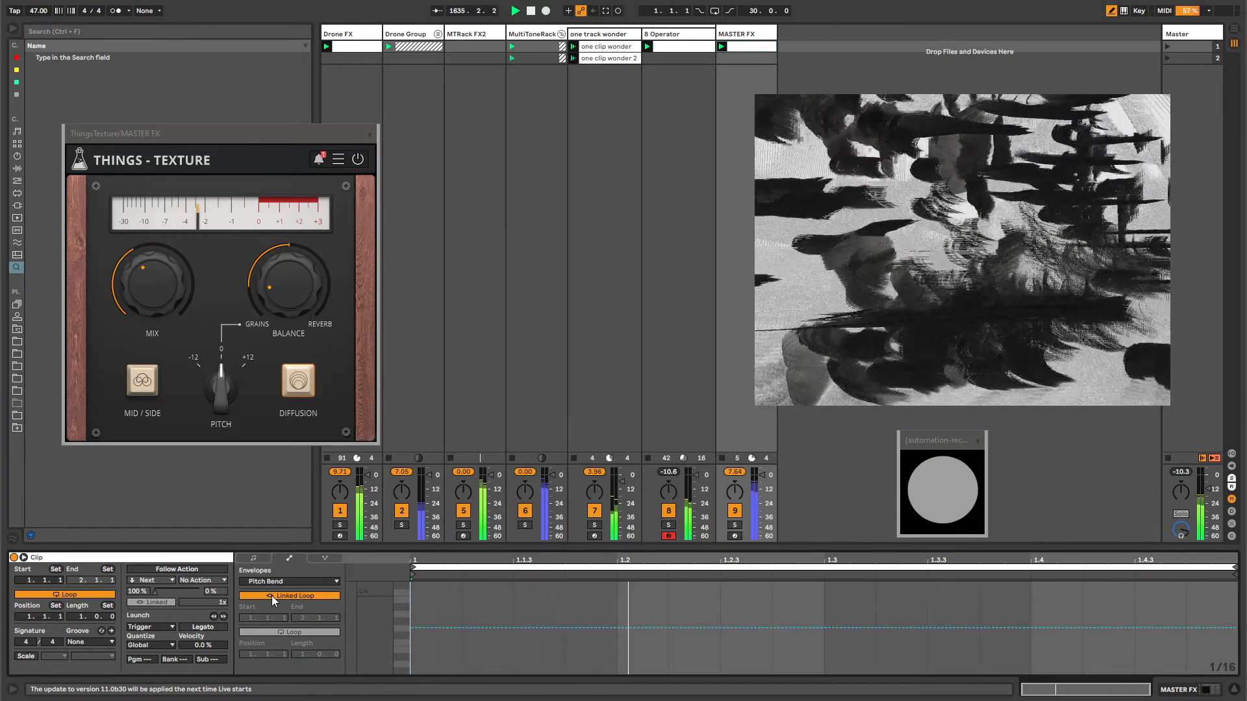
{"action": "left_click", "coordinate": [24, 558]}
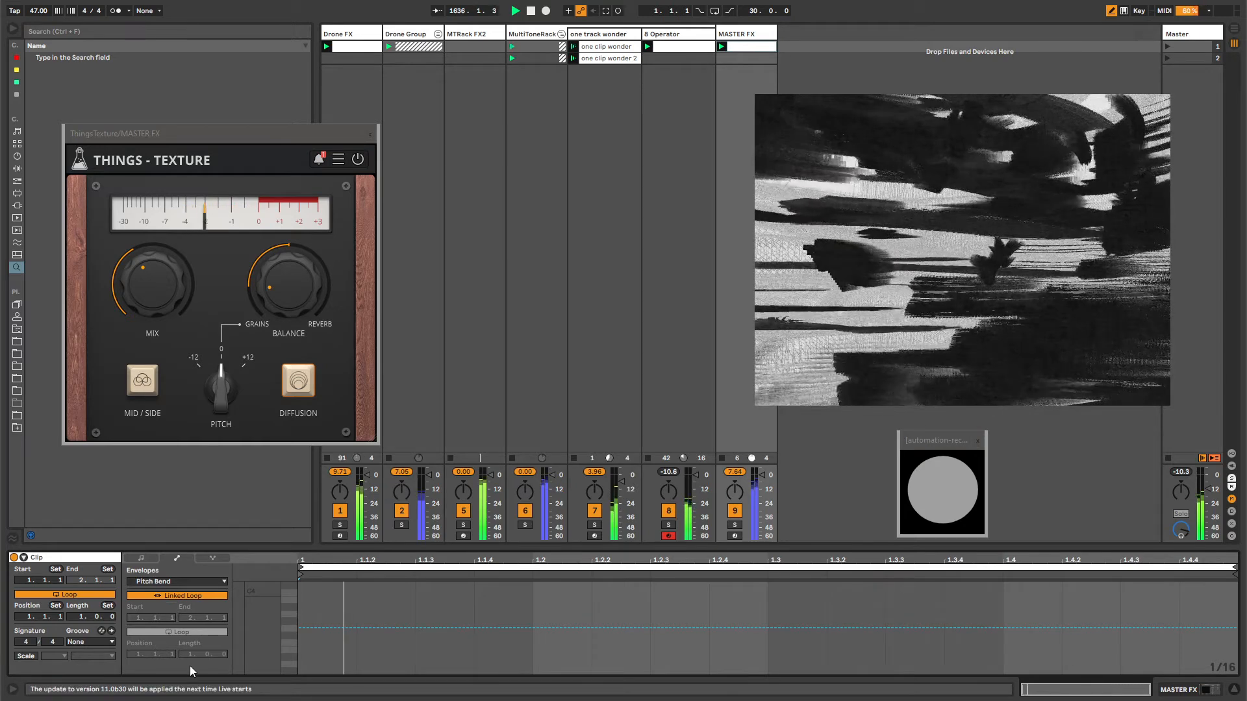
{"action": "left_click", "coordinate": [175, 596]}
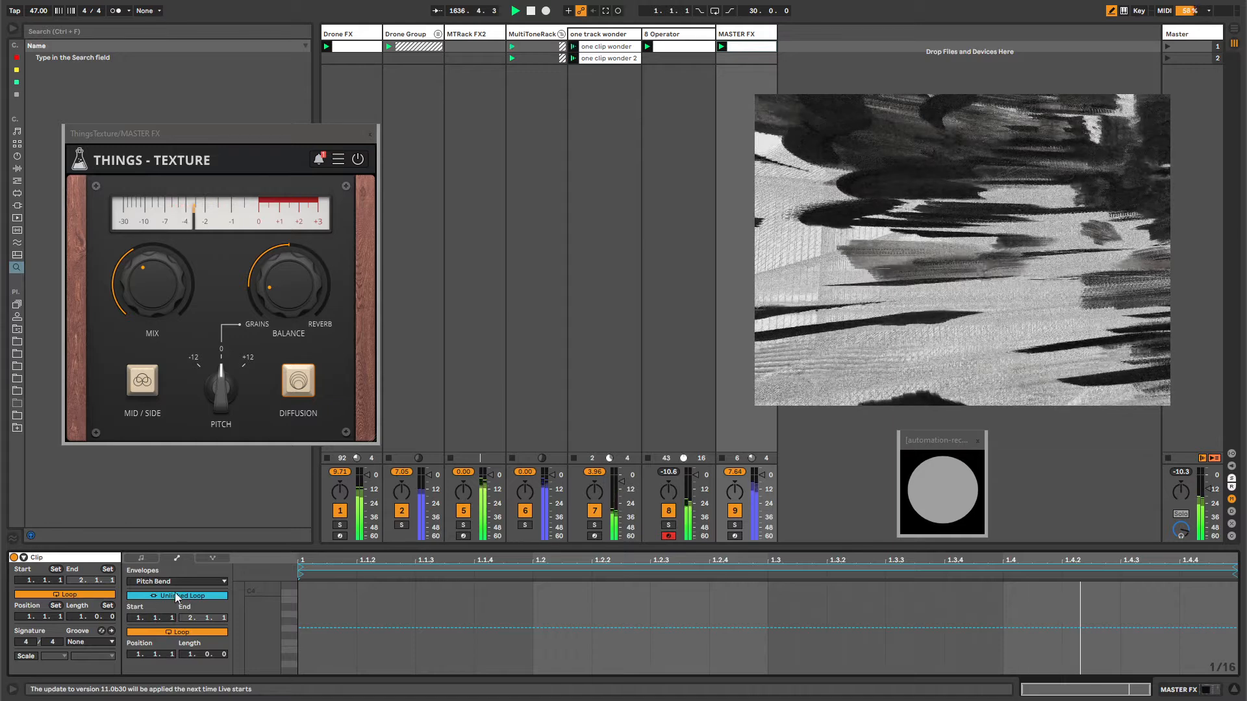
{"action": "left_click_drag", "start_coordinate": [190, 654], "coordinate": [223, 647]}
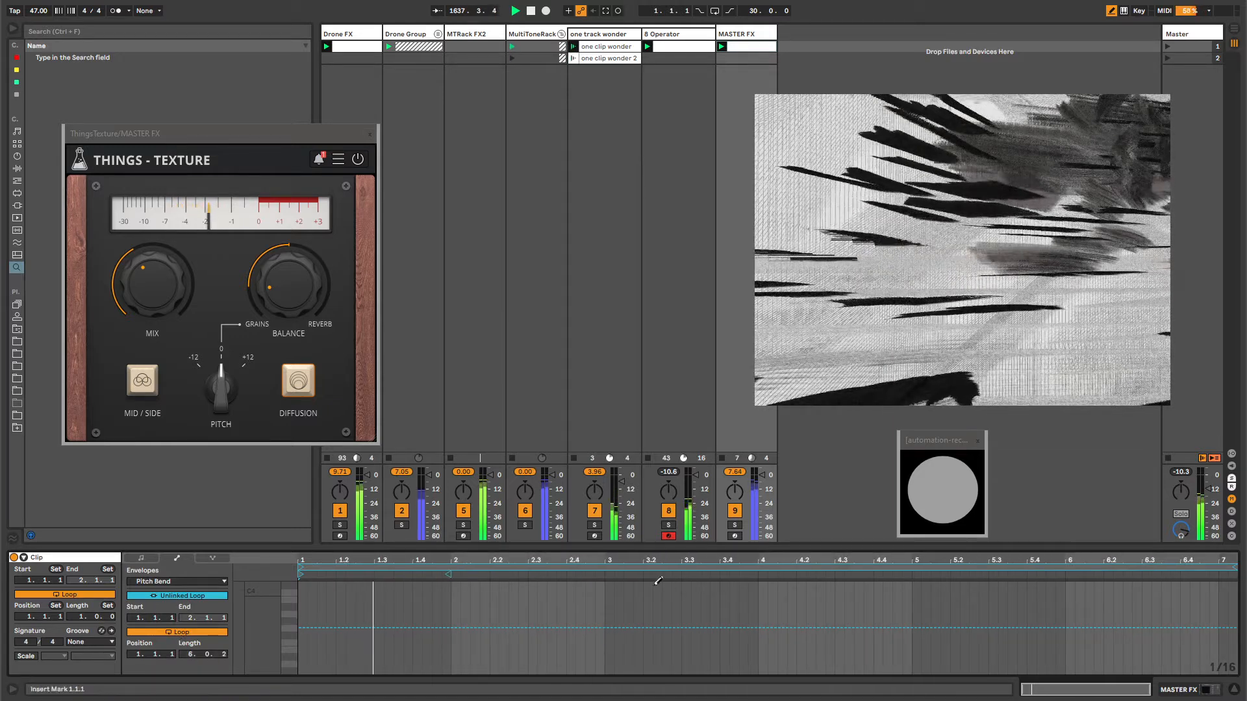
{"action": "left_click_drag", "start_coordinate": [1235, 568], "coordinate": [1231, 568]}
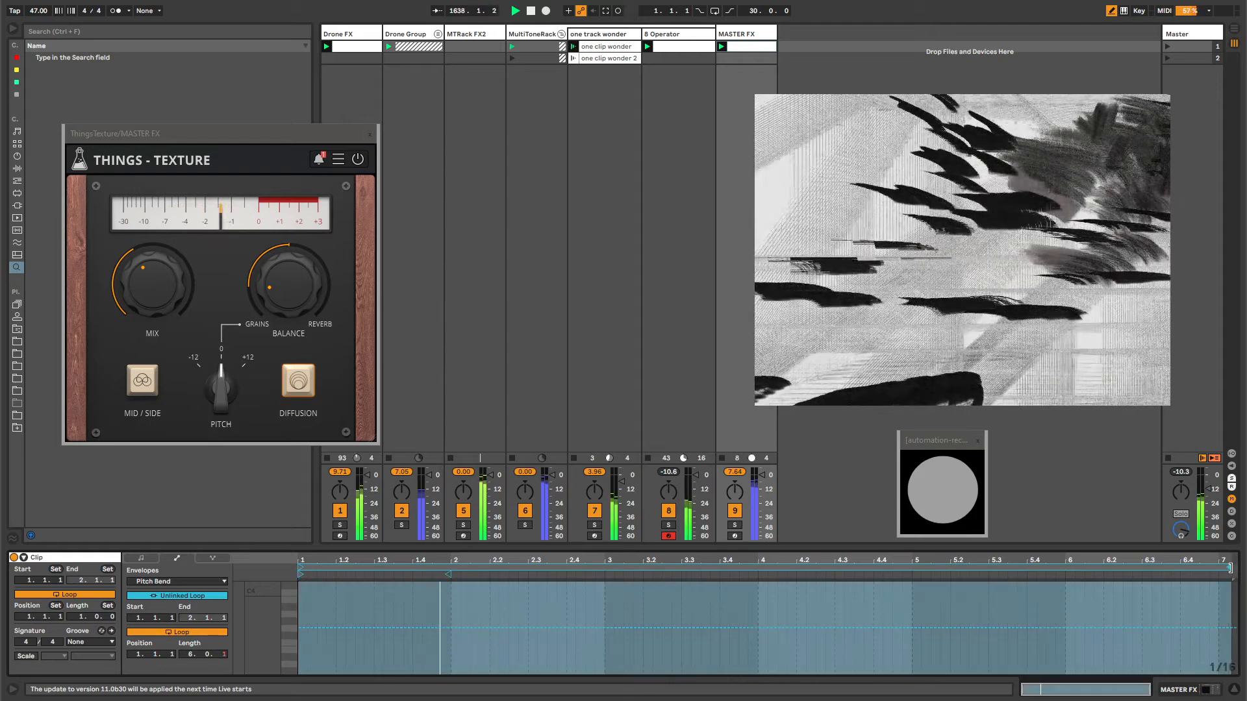
- Show ThingsTexture's Pitch automation in the MASTER FX clip, unlink its envelope loop, and set the loop length to about 5 bars
{"action": "double_click", "coordinate": [736, 34]}
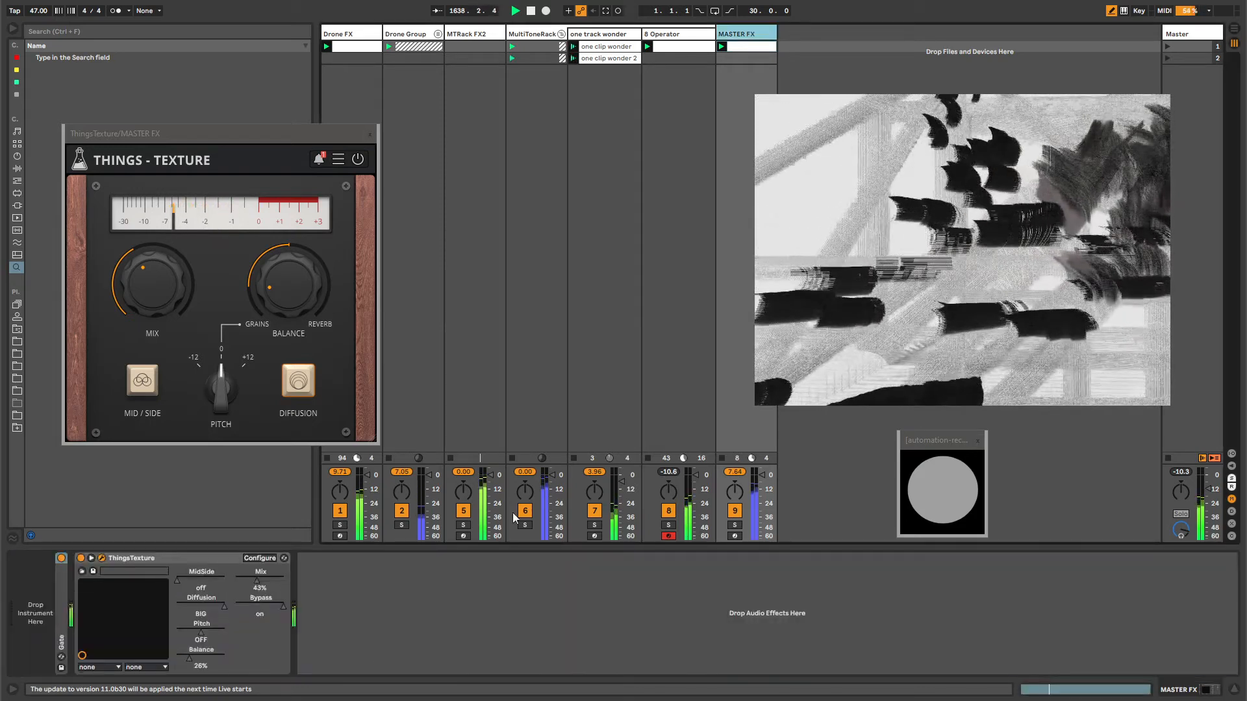
{"action": "left_click", "coordinate": [359, 643]}
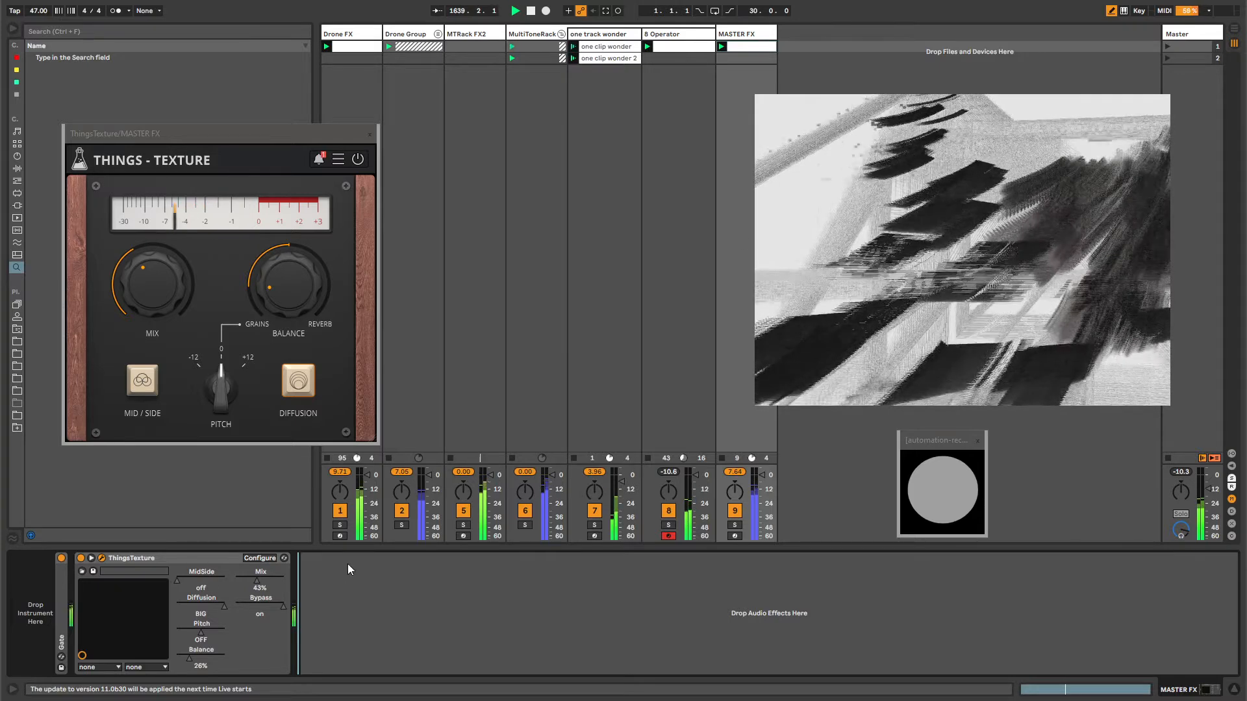
{"action": "left_click", "coordinate": [142, 556]}
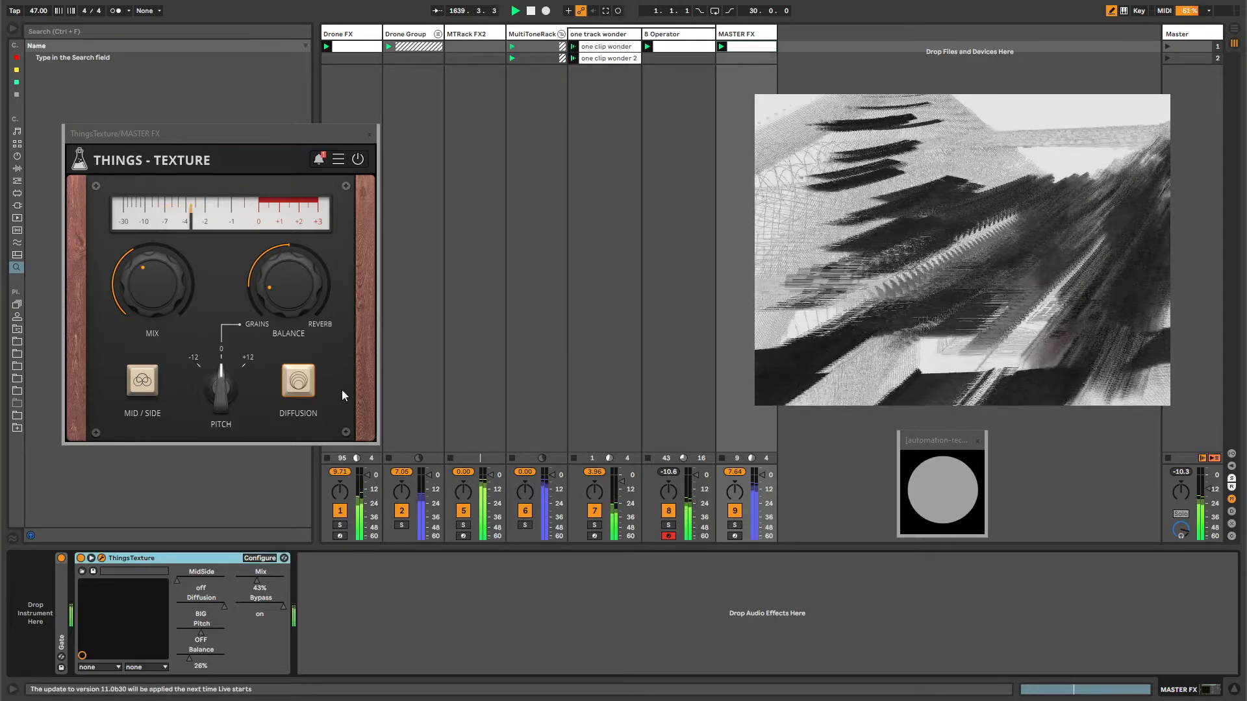
{"action": "left_click", "coordinate": [201, 630]}
{"action": "right_click", "coordinate": [201, 630]}
{"action": "left_click", "coordinate": [217, 635]}
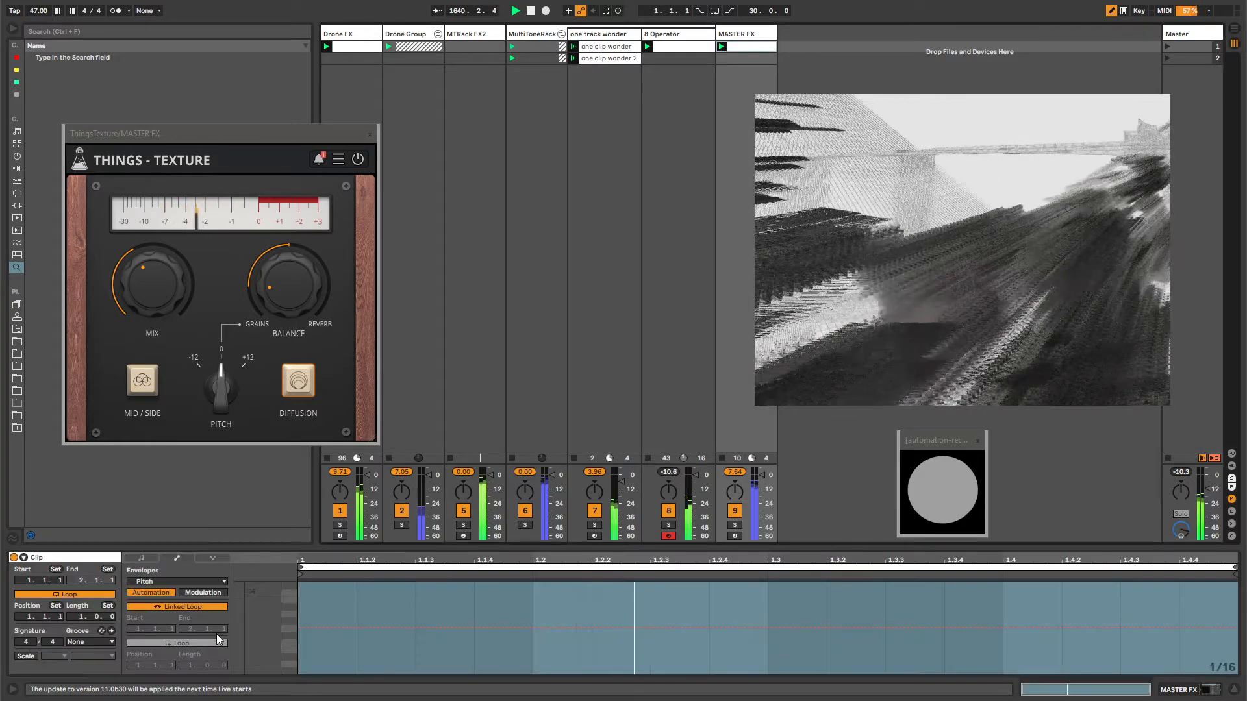
{"action": "left_click", "coordinate": [188, 609]}
{"action": "left_click_drag", "start_coordinate": [191, 665], "coordinate": [191, 650]}
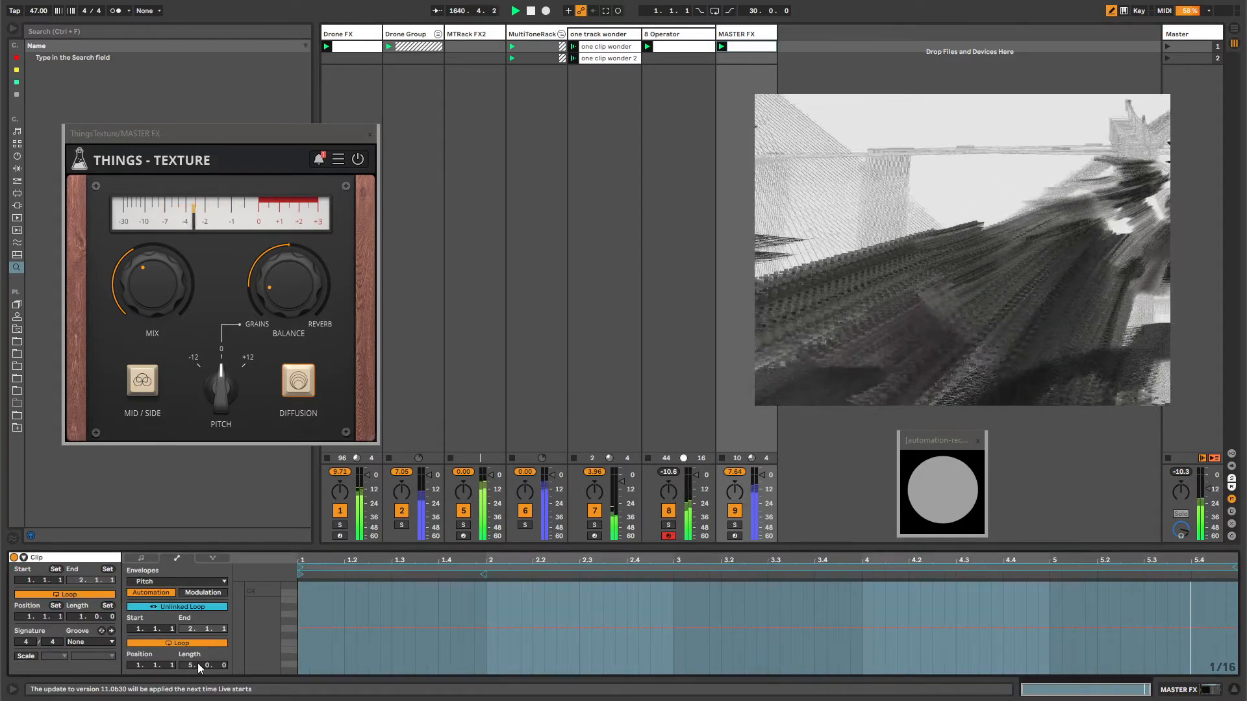
- Show ThingsTexture's recorded Pitch automation again, with Draw Mode off, and select the whole envelope
{"action": "key", "text": "shift+Tab"}
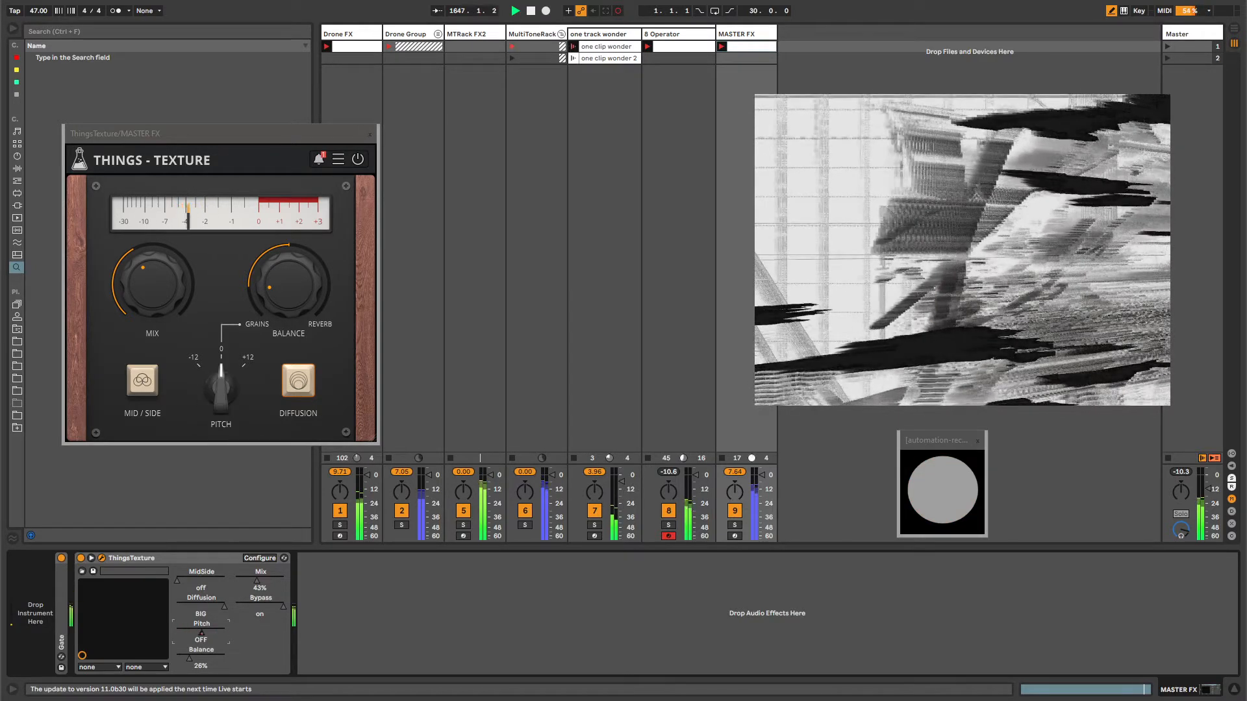
{"action": "right_click", "coordinate": [199, 634]}
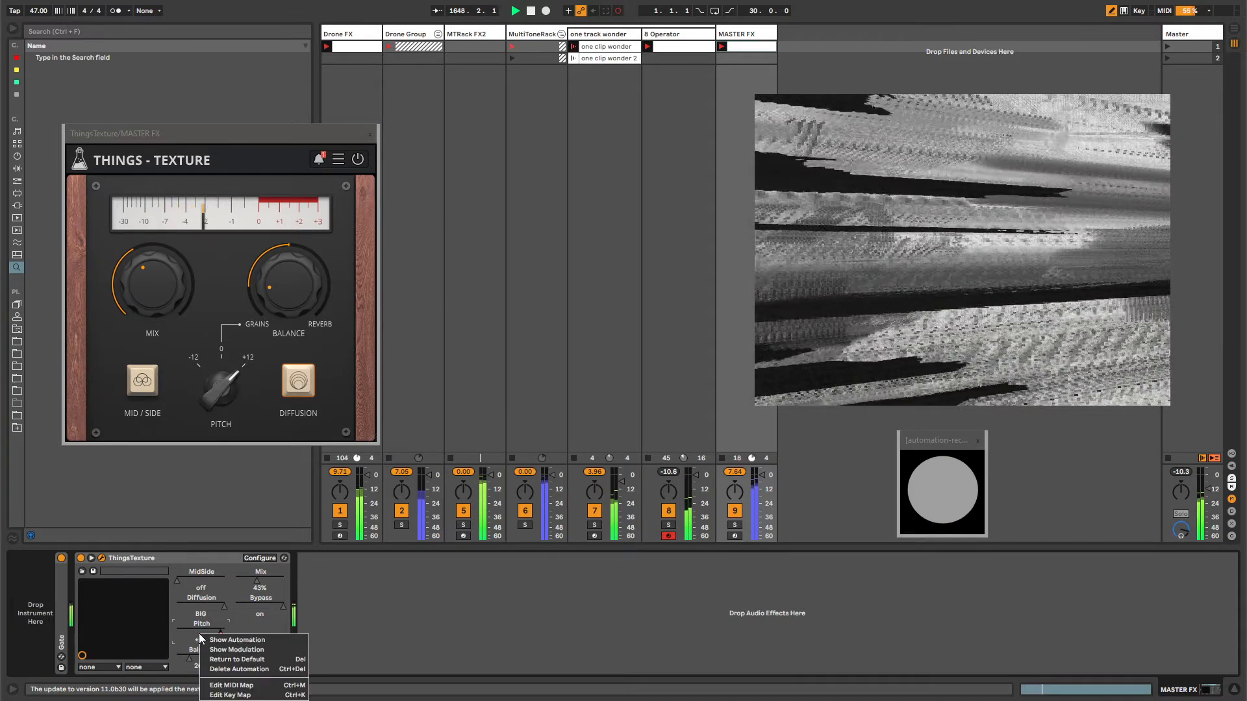
{"action": "left_click", "coordinate": [217, 645]}
{"action": "key", "text": "b"}
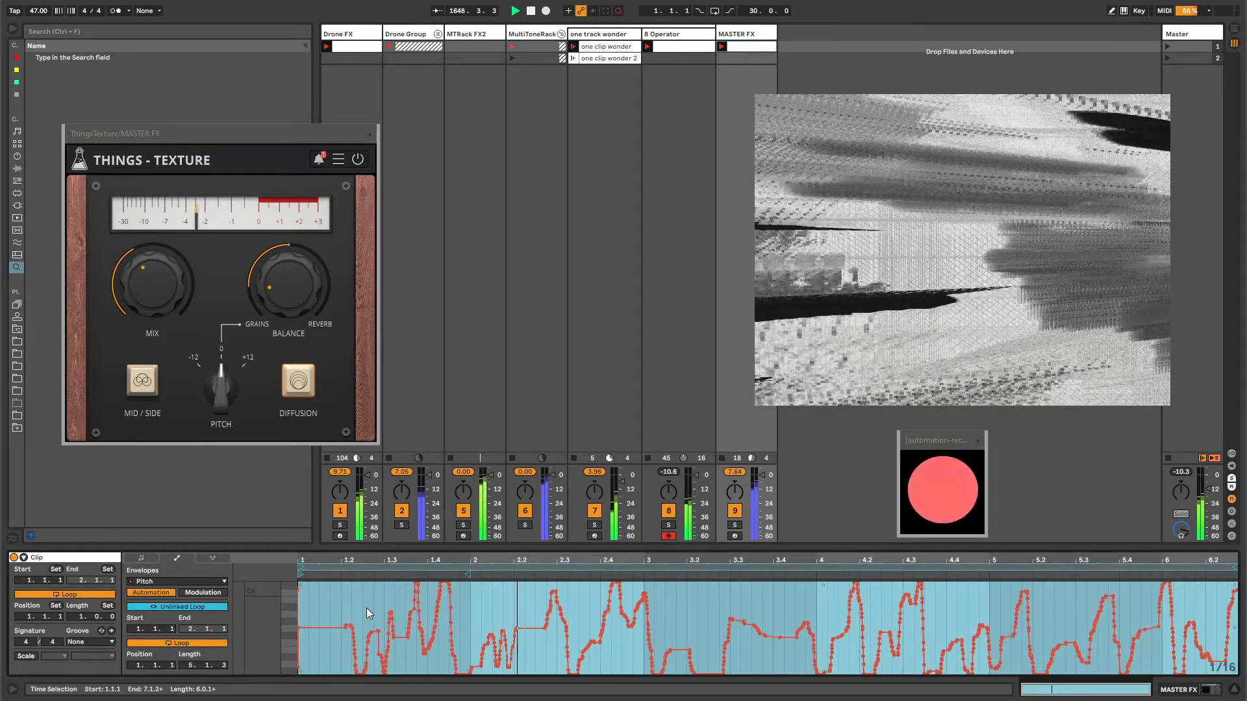
{"action": "left_click", "coordinate": [364, 605]}
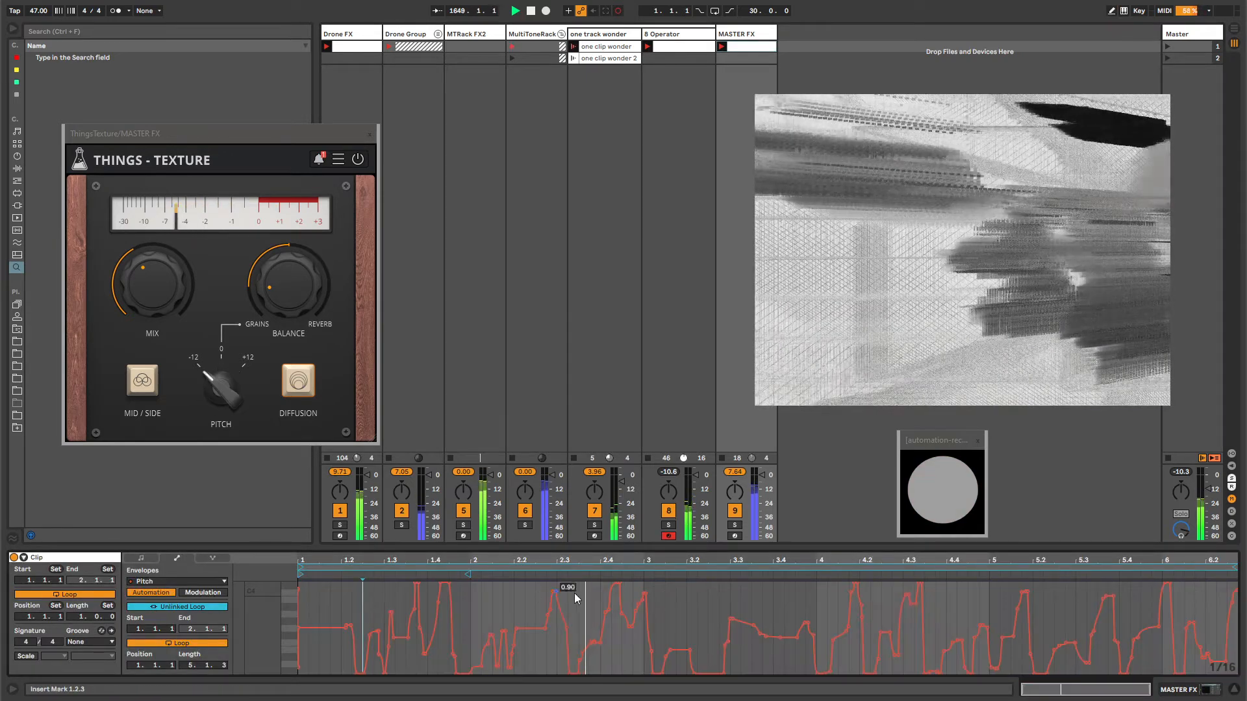
{"action": "key", "text": "ctrl+a"}
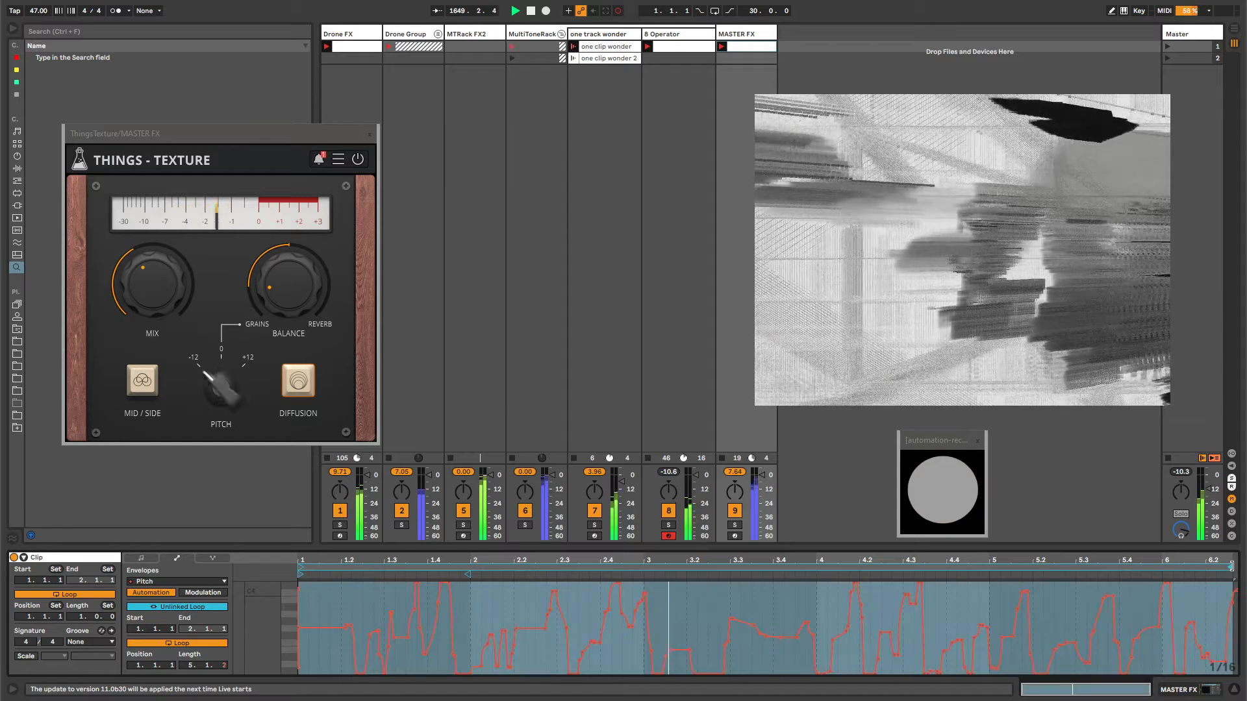
- Go back to the ThingsTexture device, move its Mix value to record automation, and show the Mix envelope in the clip
{"action": "key", "text": "shift+Tab"}
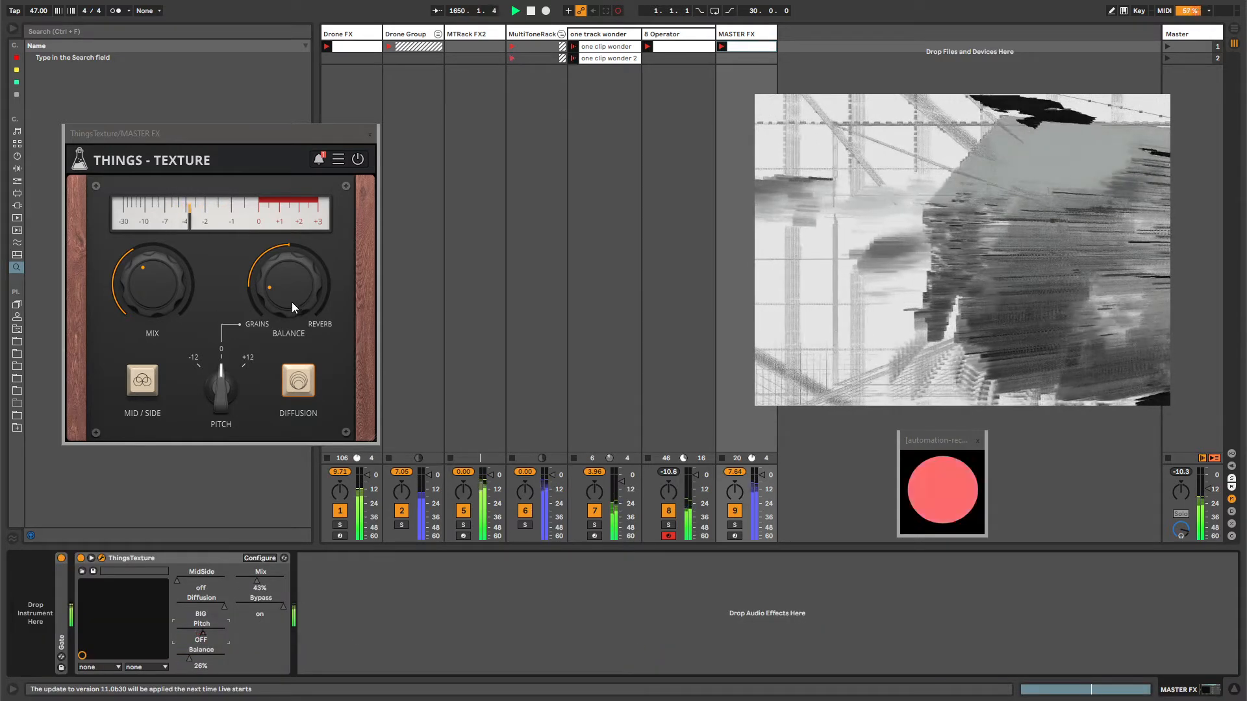
{"action": "left_click", "coordinate": [305, 601]}
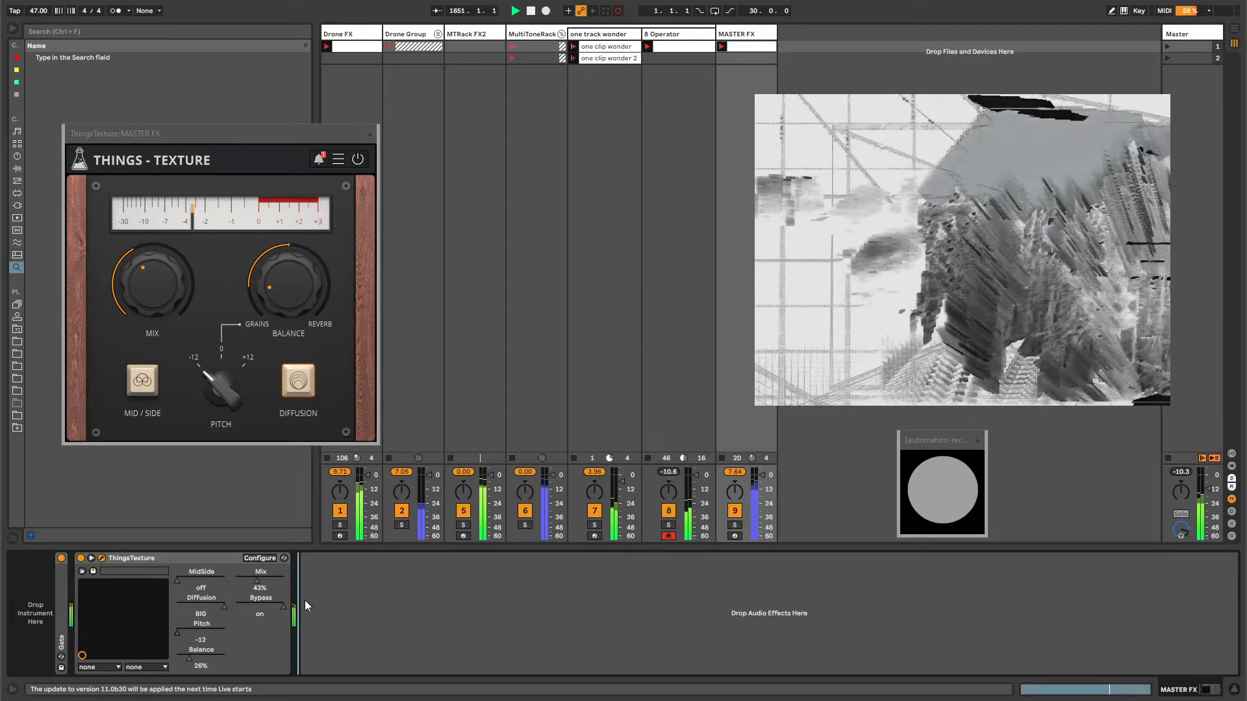
{"action": "left_click", "coordinate": [218, 558]}
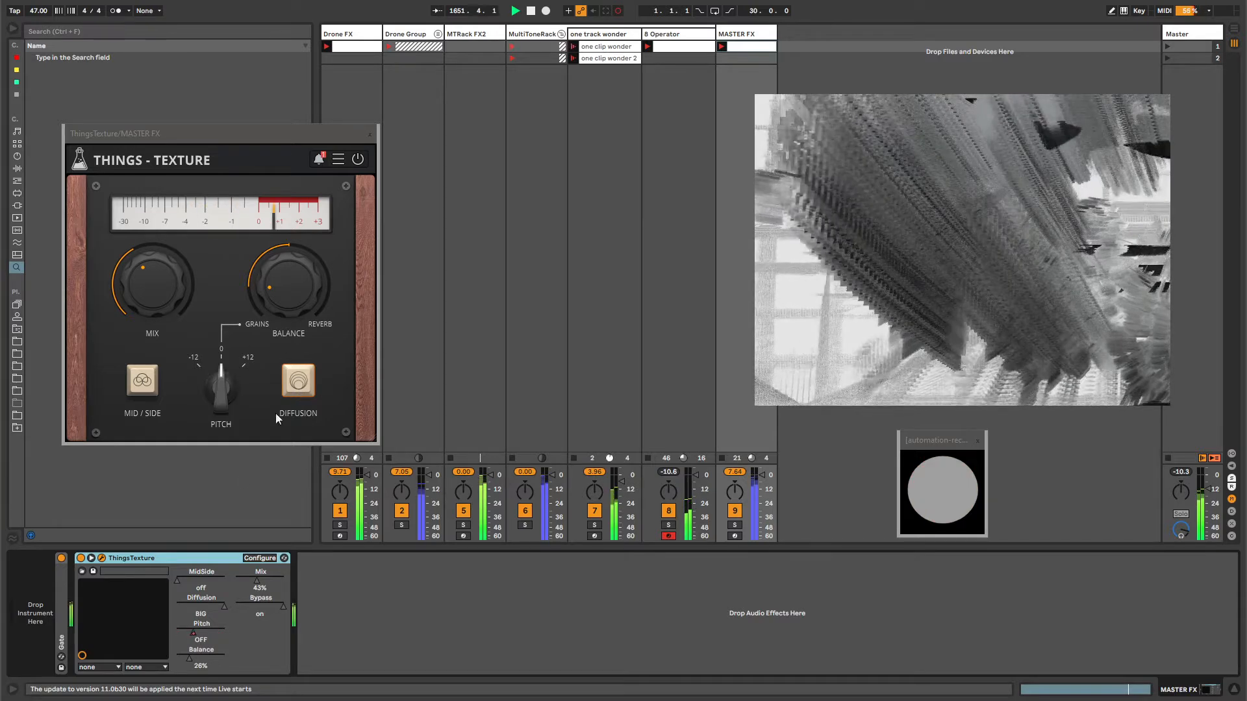
{"action": "mouse_move", "coordinate": [224, 609]}
{"action": "left_mouse_down"}
{"action": "mouse_move", "coordinate": [178, 609]}
{"action": "mouse_move", "coordinate": [217, 607]}
{"action": "left_mouse_up"}
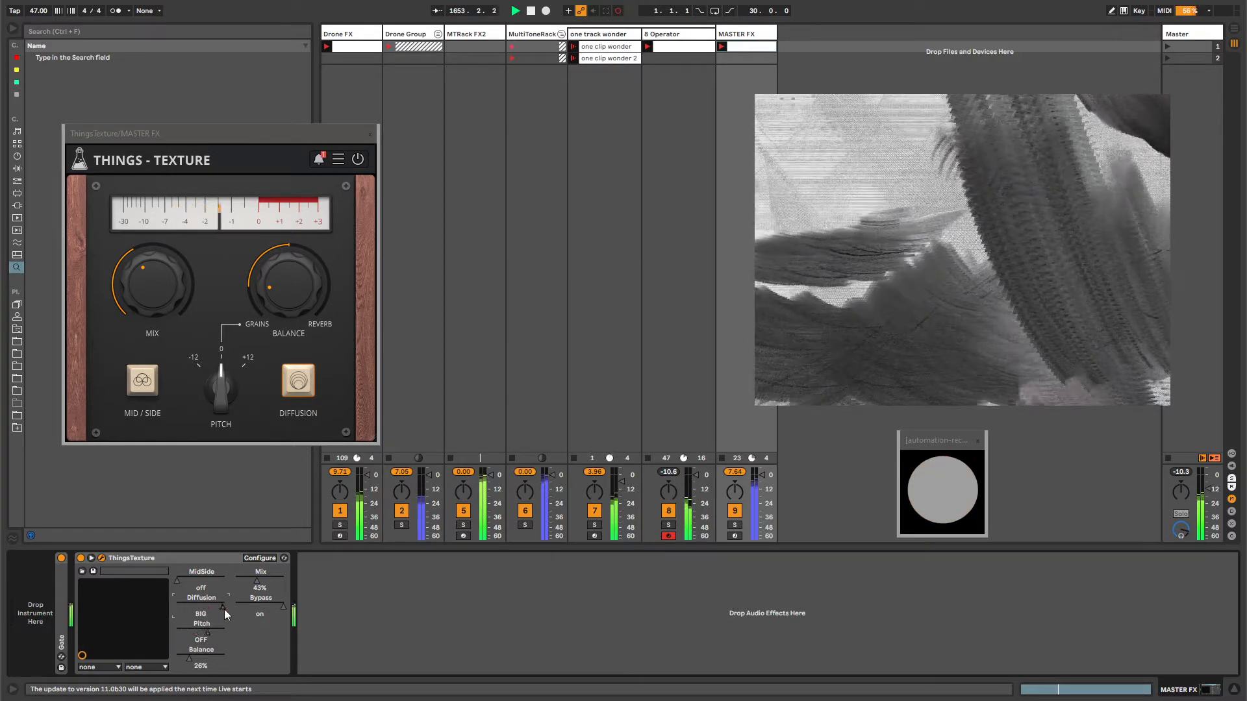
{"action": "left_click_drag", "start_coordinate": [268, 587], "coordinate": [262, 586]}
{"action": "right_click", "coordinate": [259, 583]}
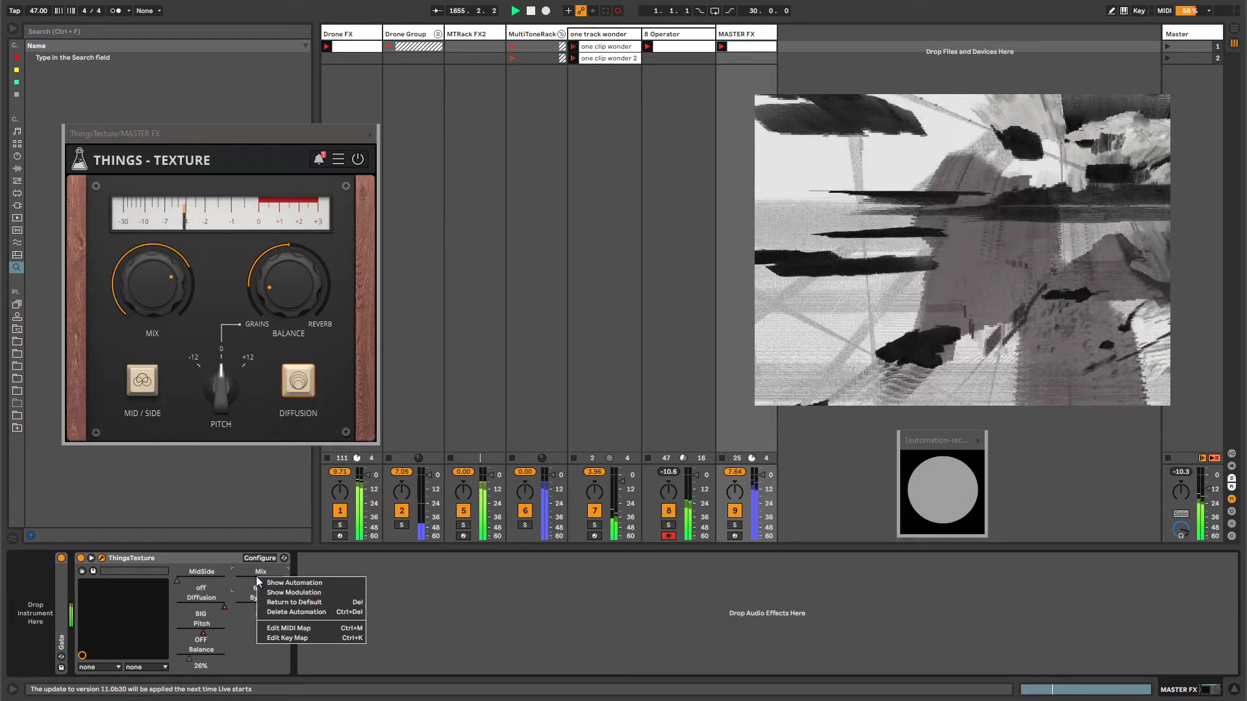
{"action": "left_click", "coordinate": [286, 583]}
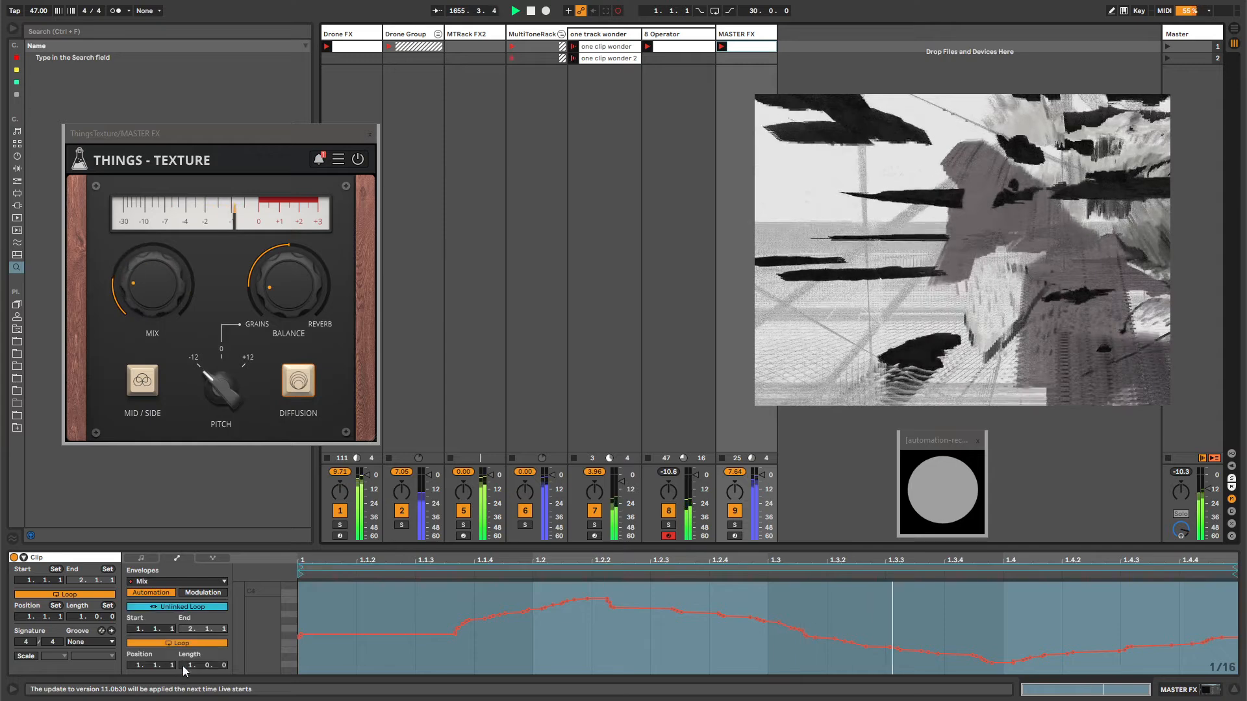
- Lengthen the Mix envelope loop to 9 bars and shape its curve with a peak in bar 4, a dip in bar 7, and a peak in bar 8
{"action": "left_click", "coordinate": [182, 607]}
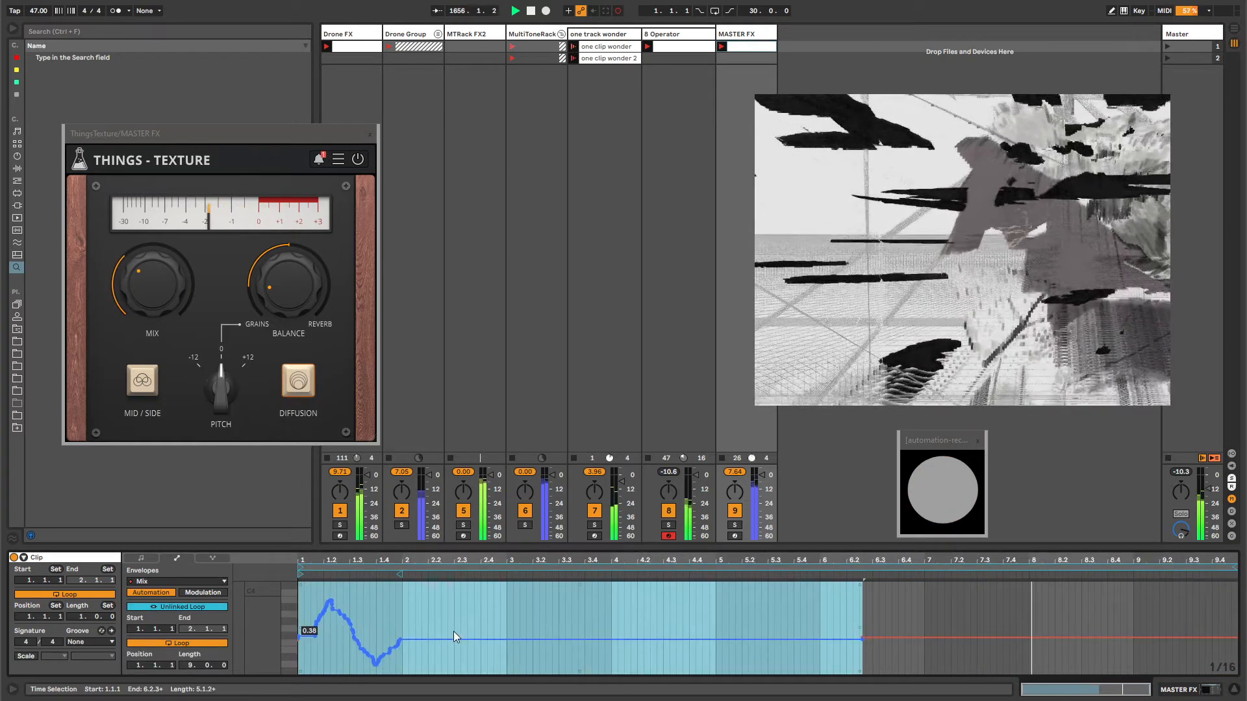
{"action": "left_click", "coordinate": [453, 633]}
{"action": "left_click", "coordinate": [565, 639]}
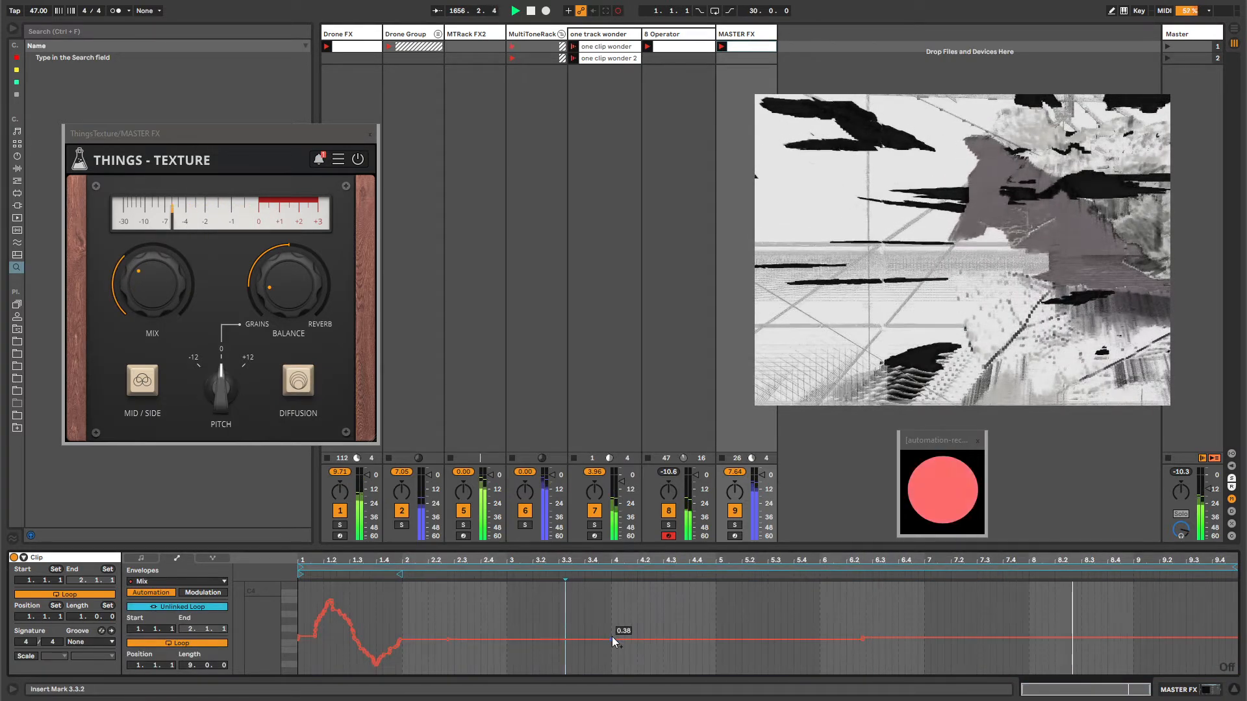
{"action": "left_click_drag", "start_coordinate": [612, 636], "coordinate": [673, 592]}
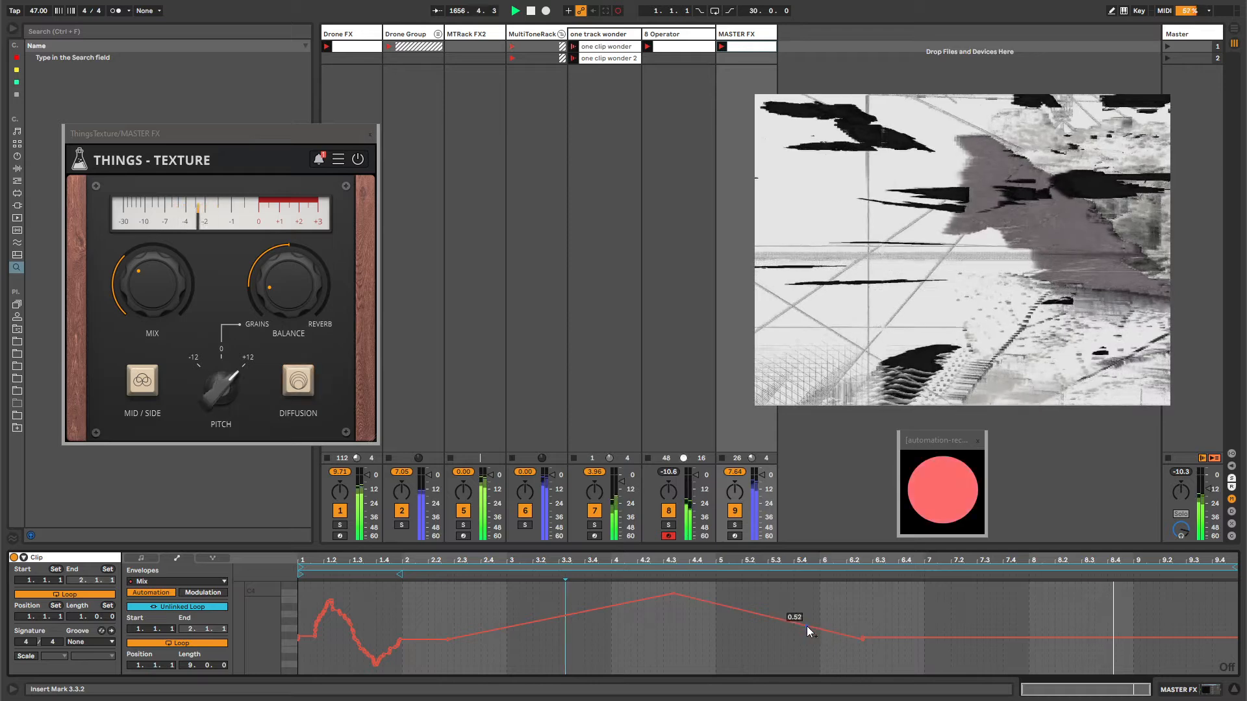
{"action": "left_click_drag", "start_coordinate": [861, 639], "coordinate": [1125, 611]}
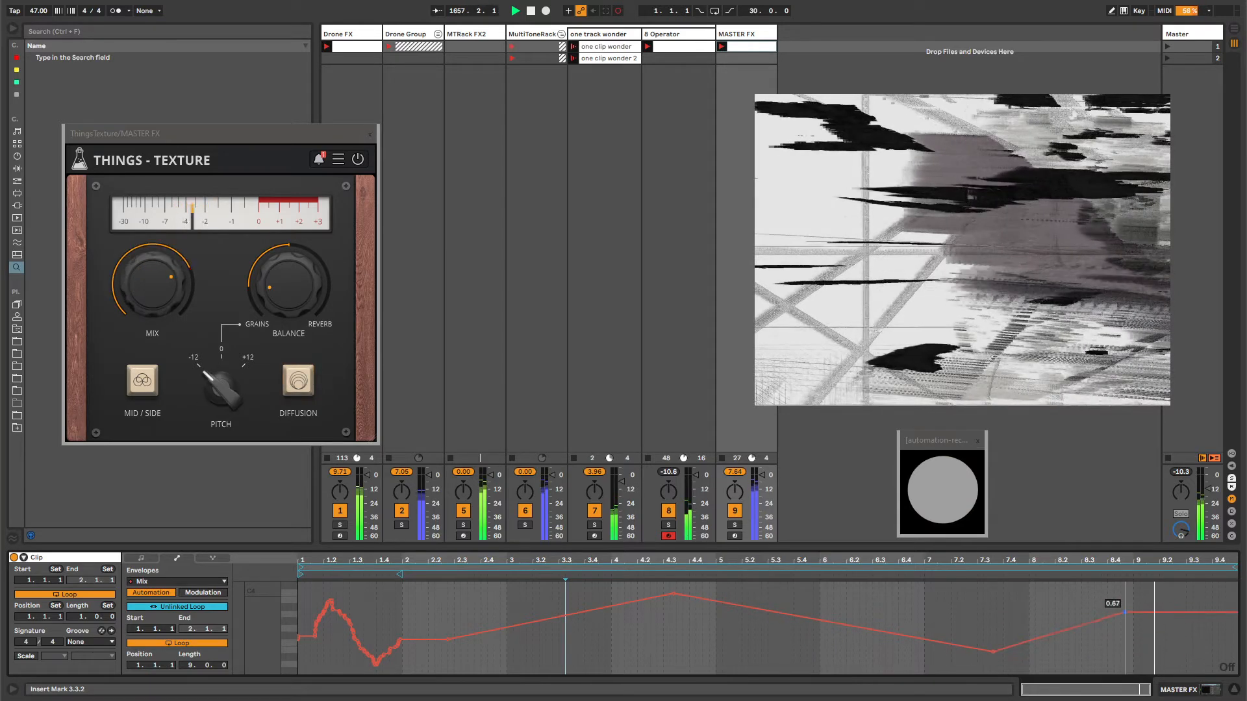
{"action": "left_click_drag", "start_coordinate": [1202, 612], "coordinate": [1232, 660]}
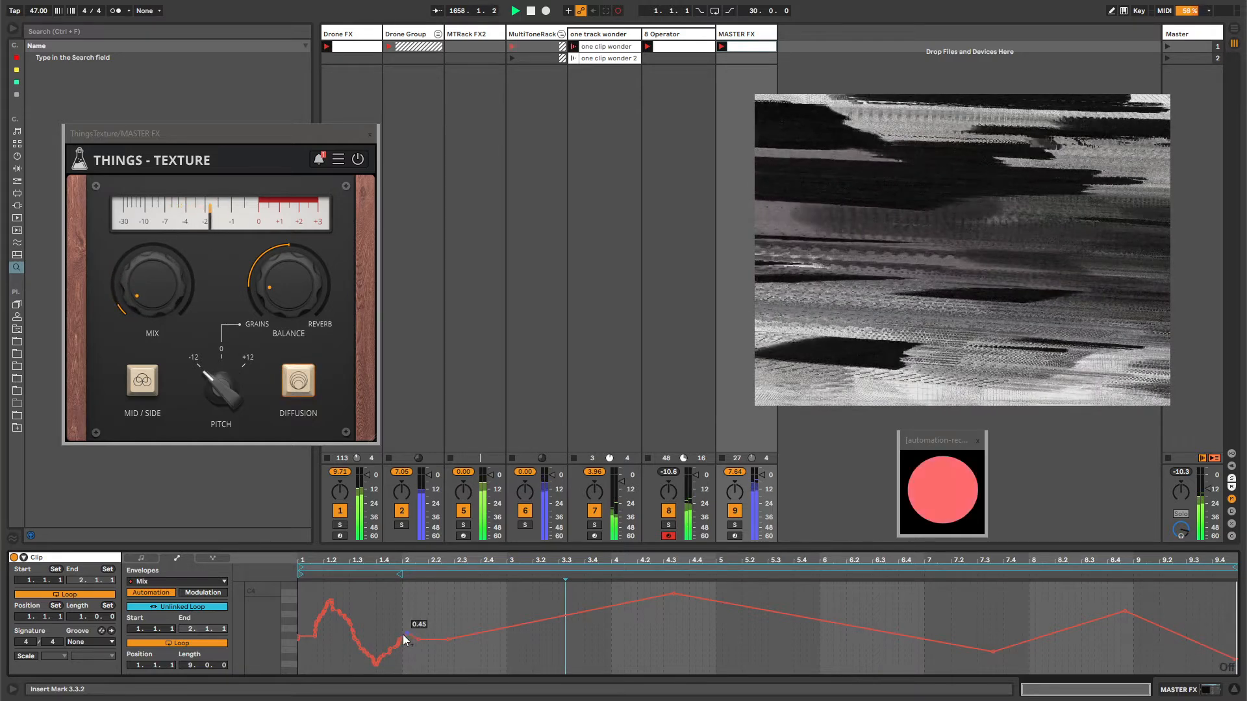
- Simplify the Mix curve in bar 1, starting it at a low value, and move the envelope's loop start to -1.4.4
{"action": "mouse_move", "coordinate": [400, 640]}
{"action": "left_mouse_down"}
{"action": "mouse_move", "coordinate": [360, 660]}
{"action": "mouse_move", "coordinate": [372, 663]}
{"action": "mouse_move", "coordinate": [317, 618]}
{"action": "left_mouse_up"}
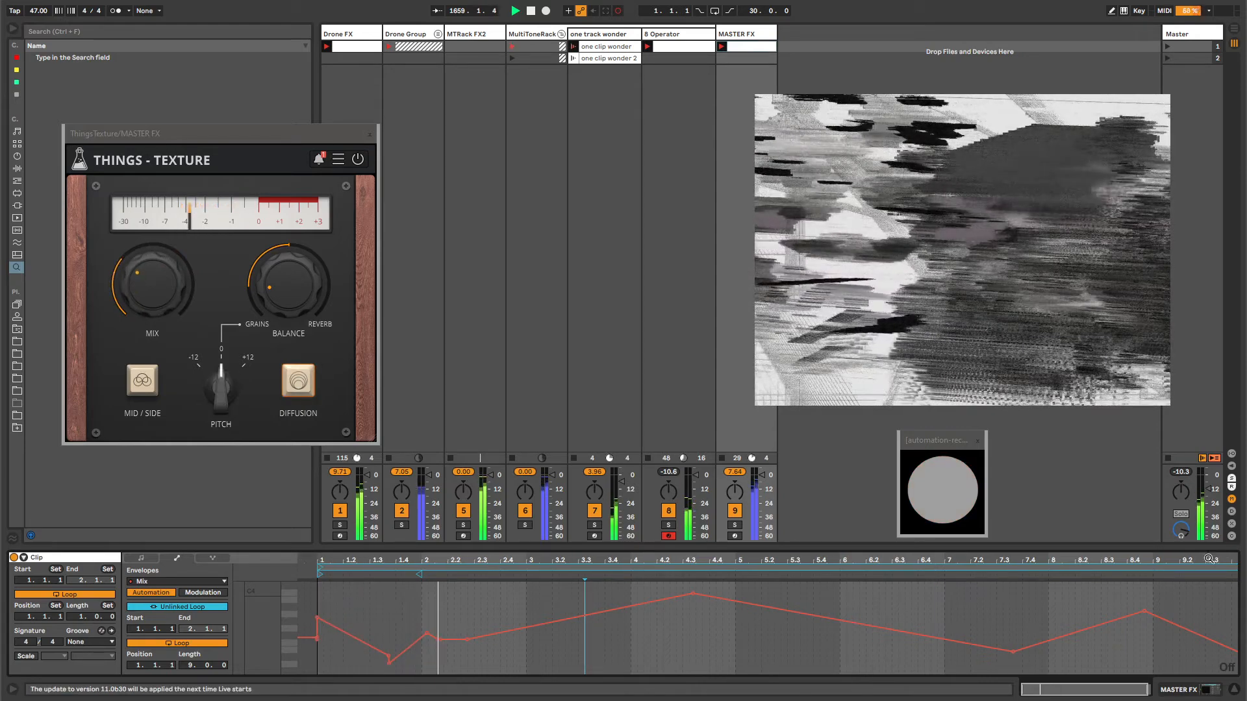
{"action": "scroll", "coordinate": [1225, 646], "scroll_direction": "down", "scroll_amount": 1}
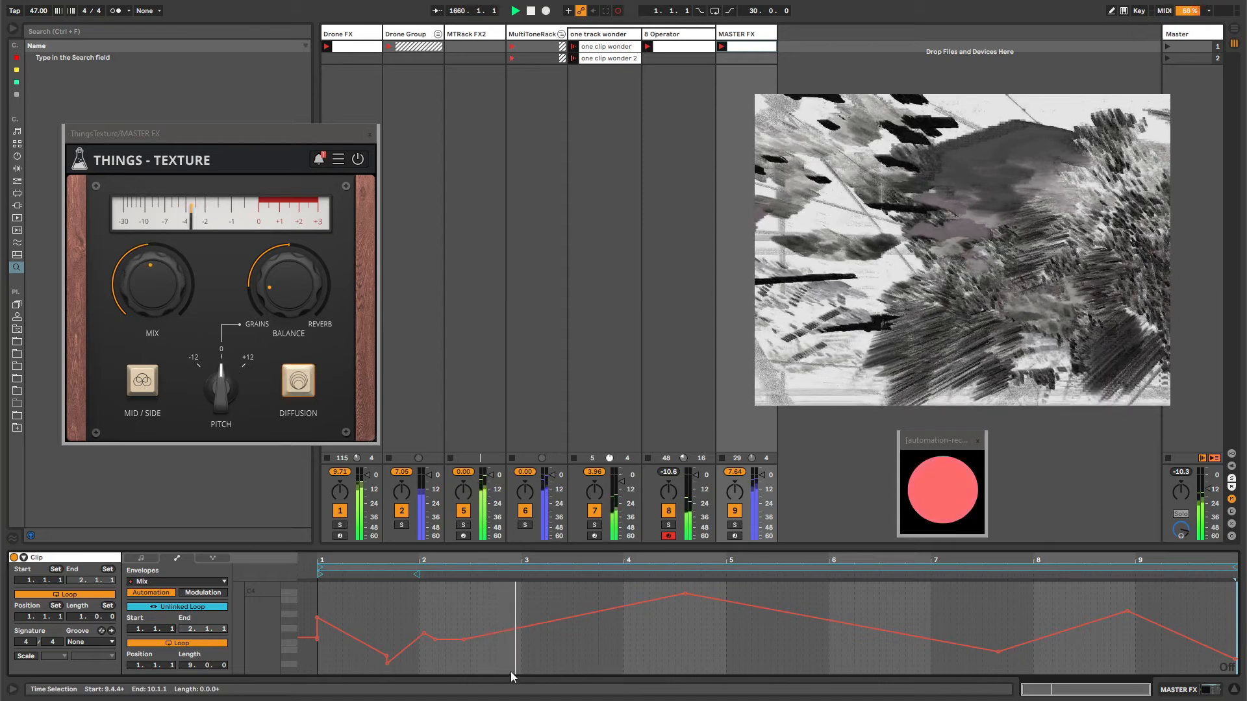
{"action": "double_click", "coordinate": [312, 660]}
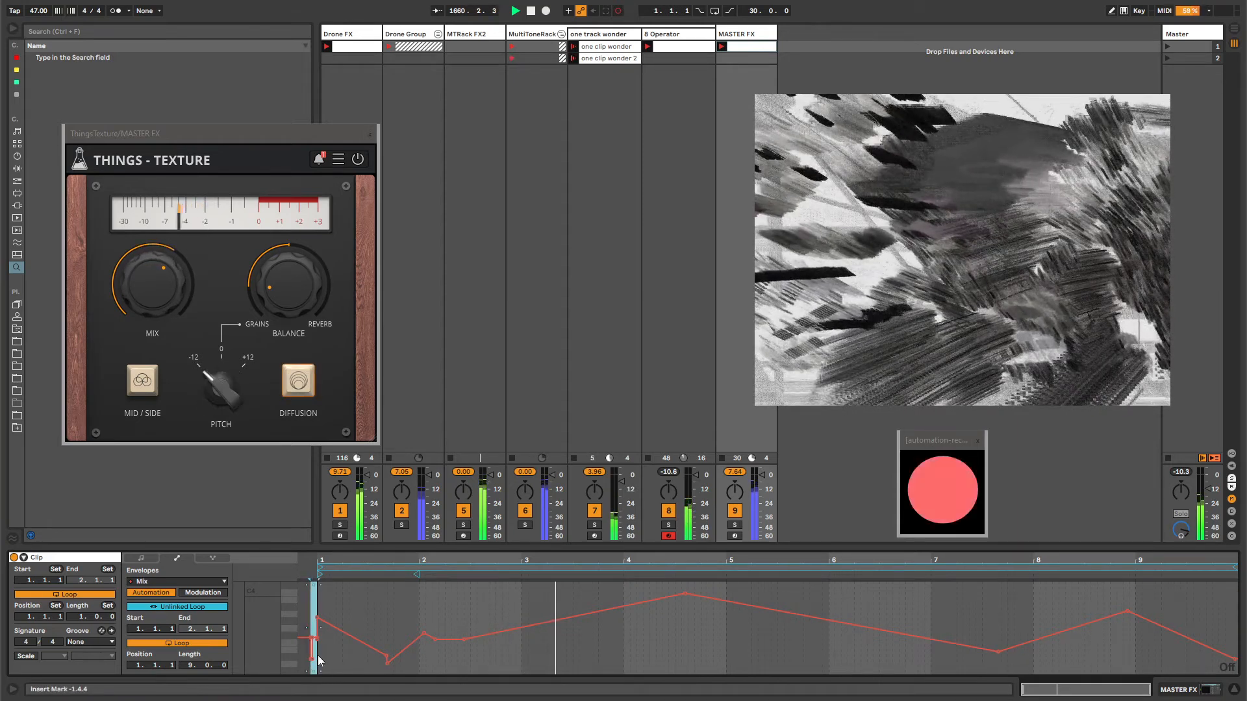
{"action": "left_click", "coordinate": [317, 637]}
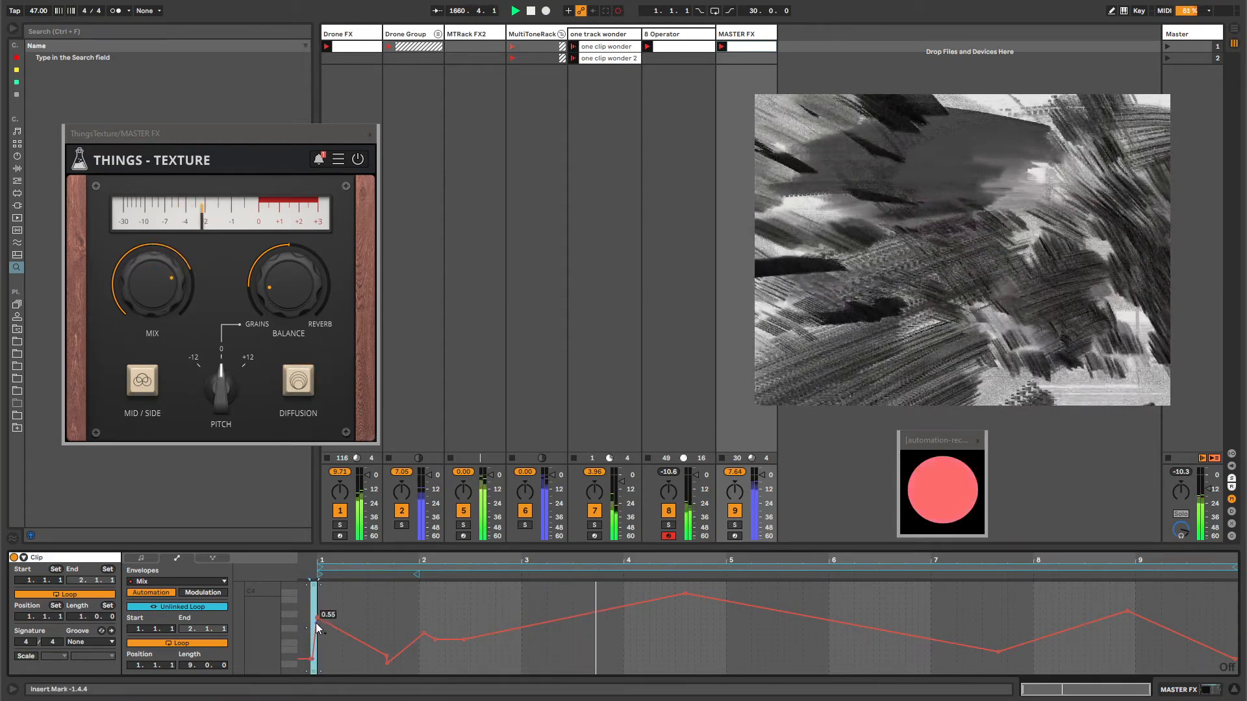
{"action": "left_click", "coordinate": [317, 617]}
{"action": "left_click_drag", "start_coordinate": [318, 567], "coordinate": [316, 574]}
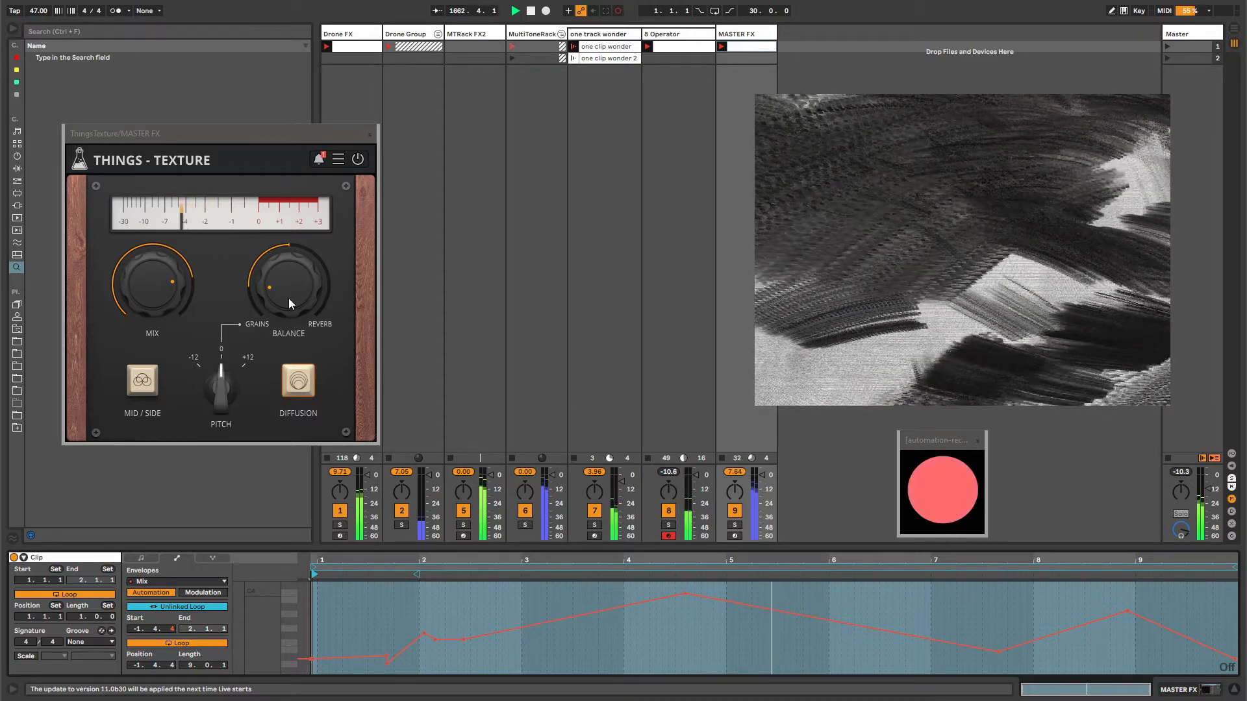
- Record a movement of ThingsTexture's Balance and set the Balance envelope's unlinked loop length to 10 bars
{"action": "left_click_drag", "start_coordinate": [288, 298], "coordinate": [278, 259]}
{"action": "left_click", "coordinate": [221, 606]}
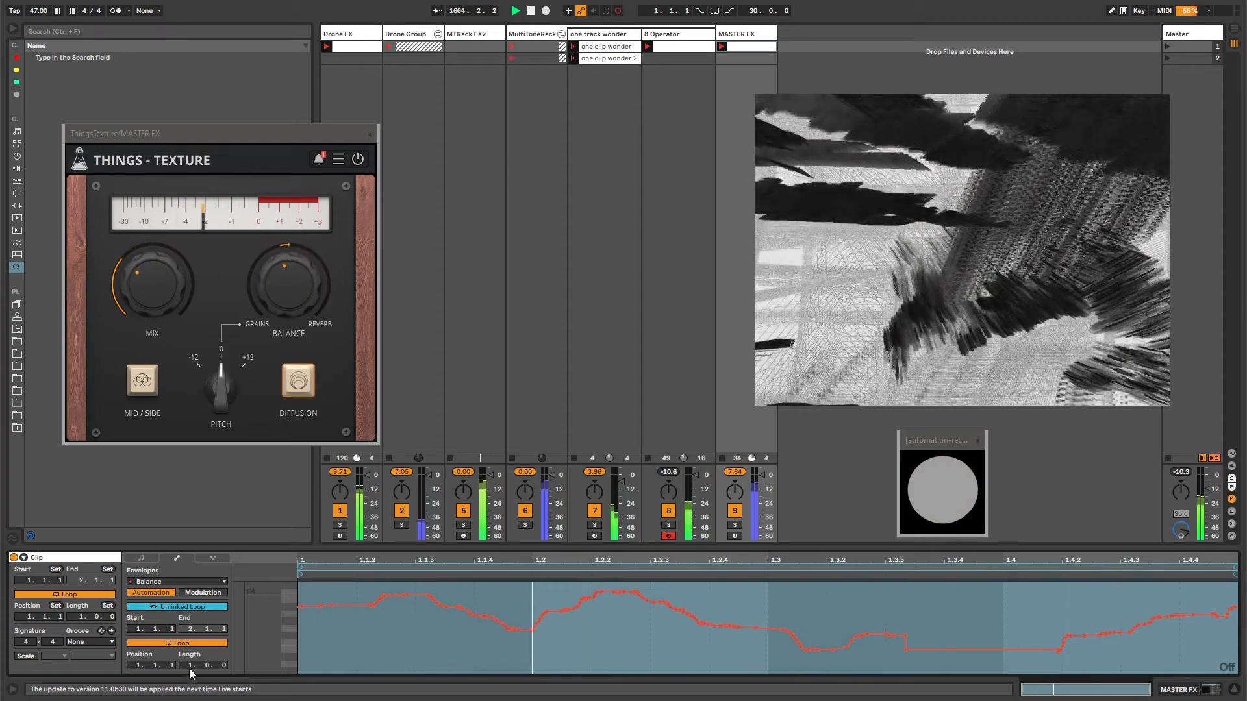
{"action": "left_click_drag", "start_coordinate": [189, 666], "coordinate": [189, 620]}
- Replace the recorded Balance automation in bar 1 with a preset curve that rises steeply and levels off
{"action": "left_click_drag", "start_coordinate": [400, 659], "coordinate": [298, 659]}
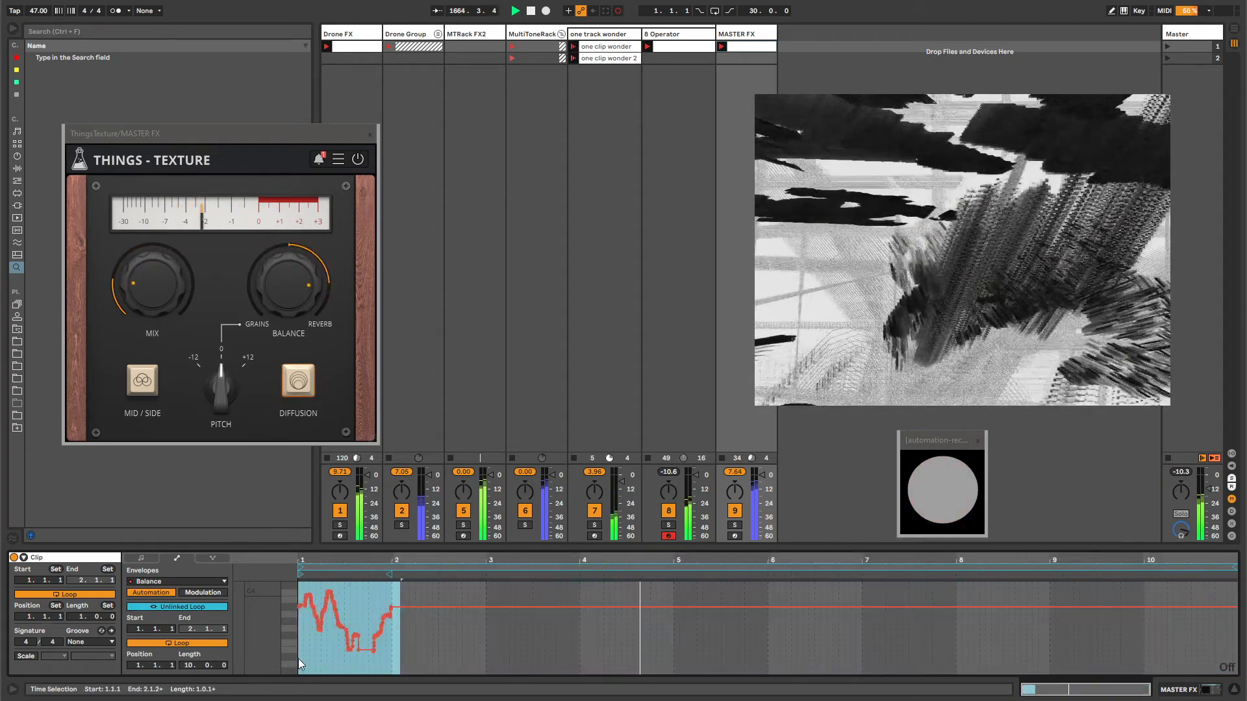
{"action": "right_click", "coordinate": [297, 658]}
{"action": "left_click", "coordinate": [344, 634]}
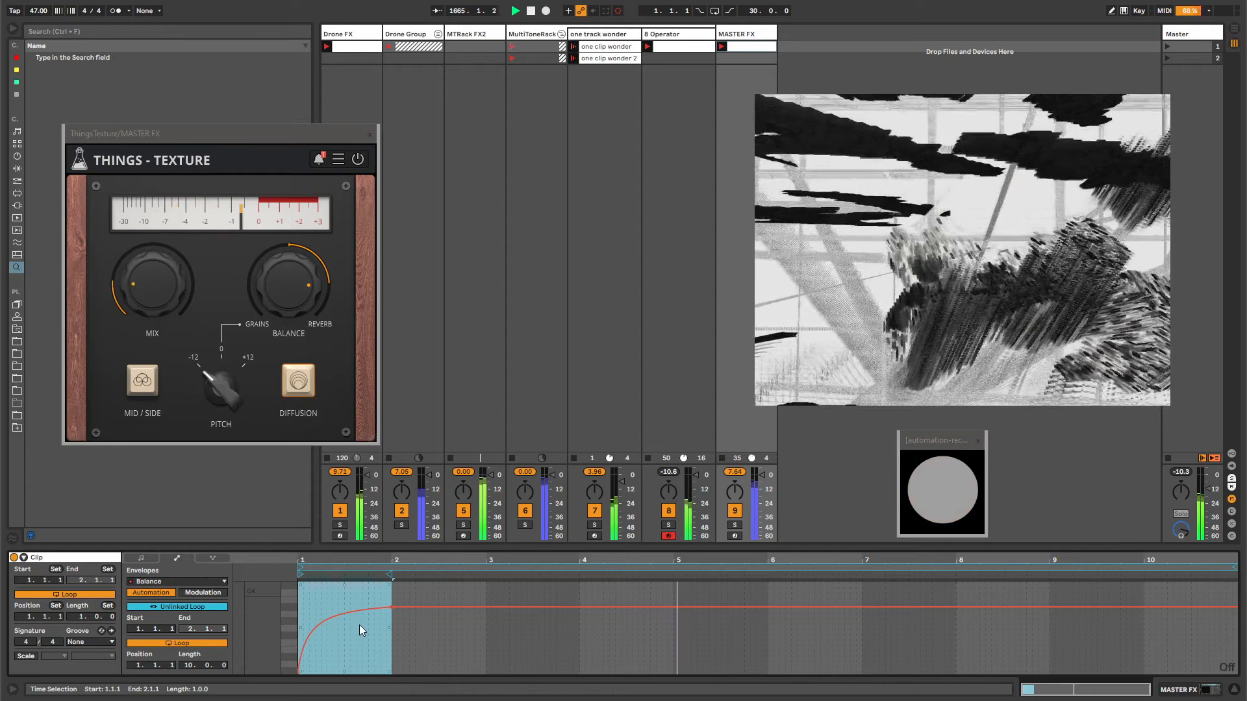
{"action": "left_click", "coordinate": [357, 625]}
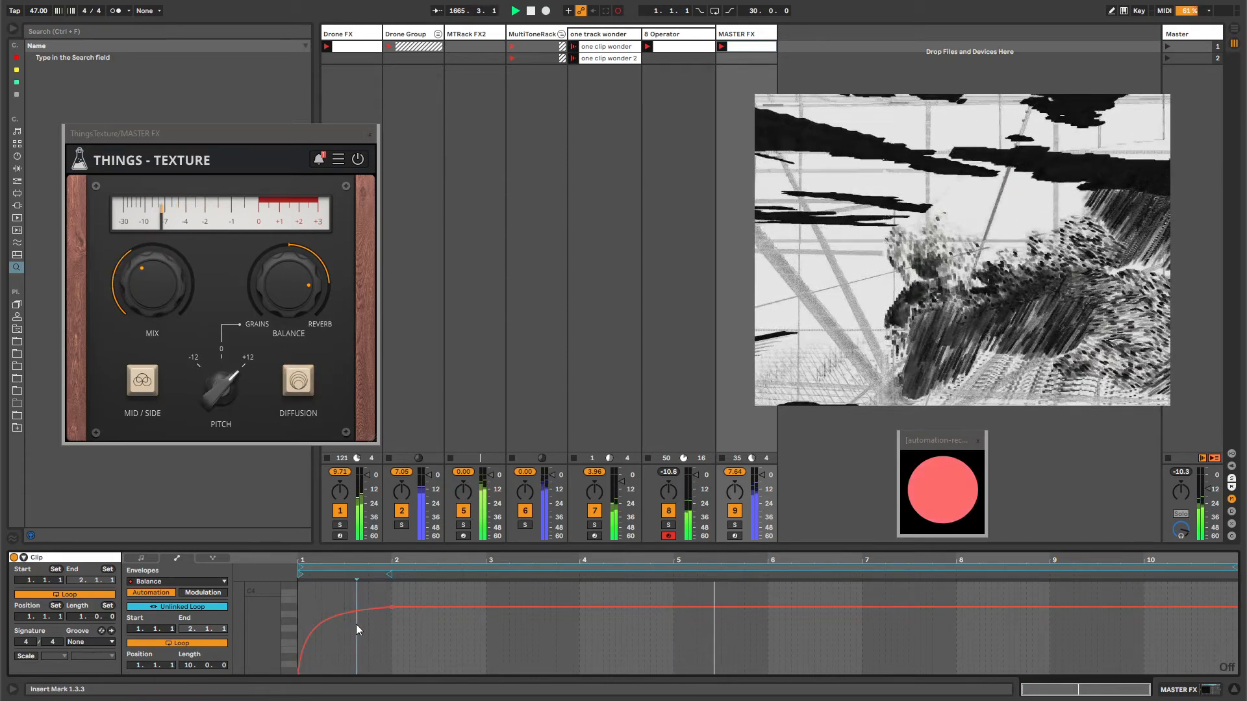
- Undo the preset curve and stretch the recorded bar 1 Balance automation across the full 10-bar loop
{"action": "key", "text": "ctrl+z"}
{"action": "left_click", "coordinate": [371, 607]}
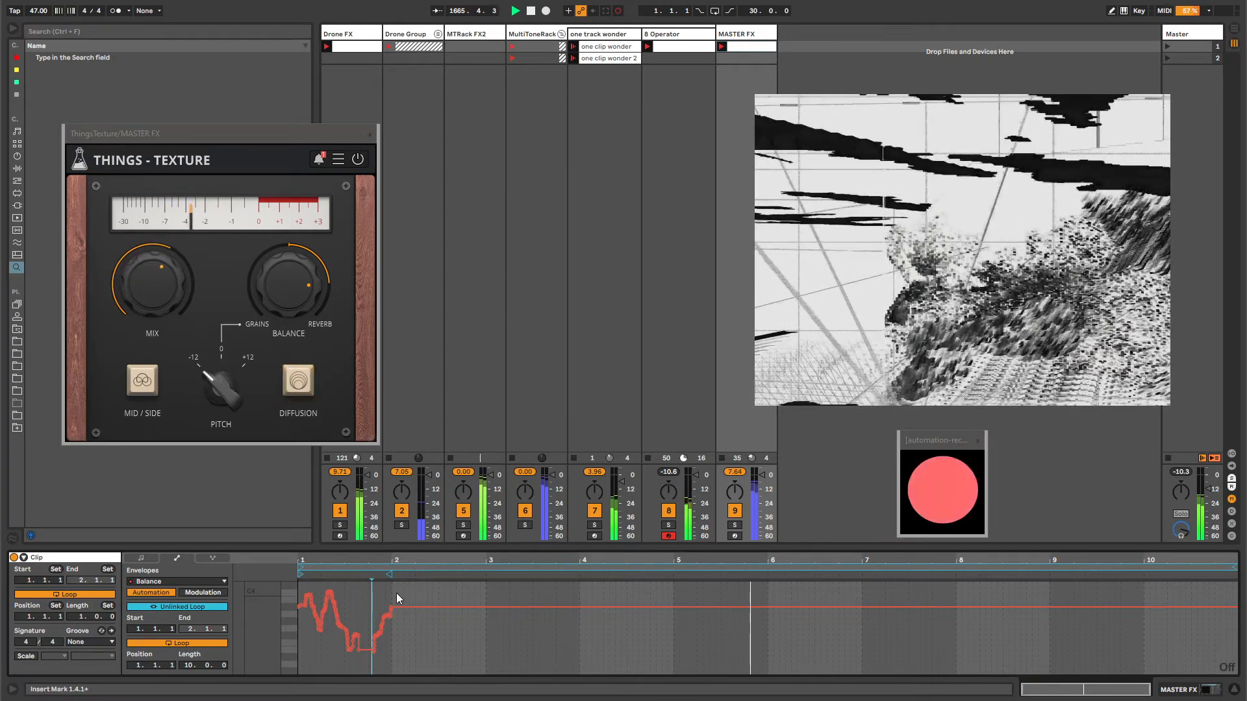
{"action": "left_click_drag", "start_coordinate": [298, 623], "coordinate": [1238, 629]}
{"action": "left_click", "coordinate": [976, 618]}
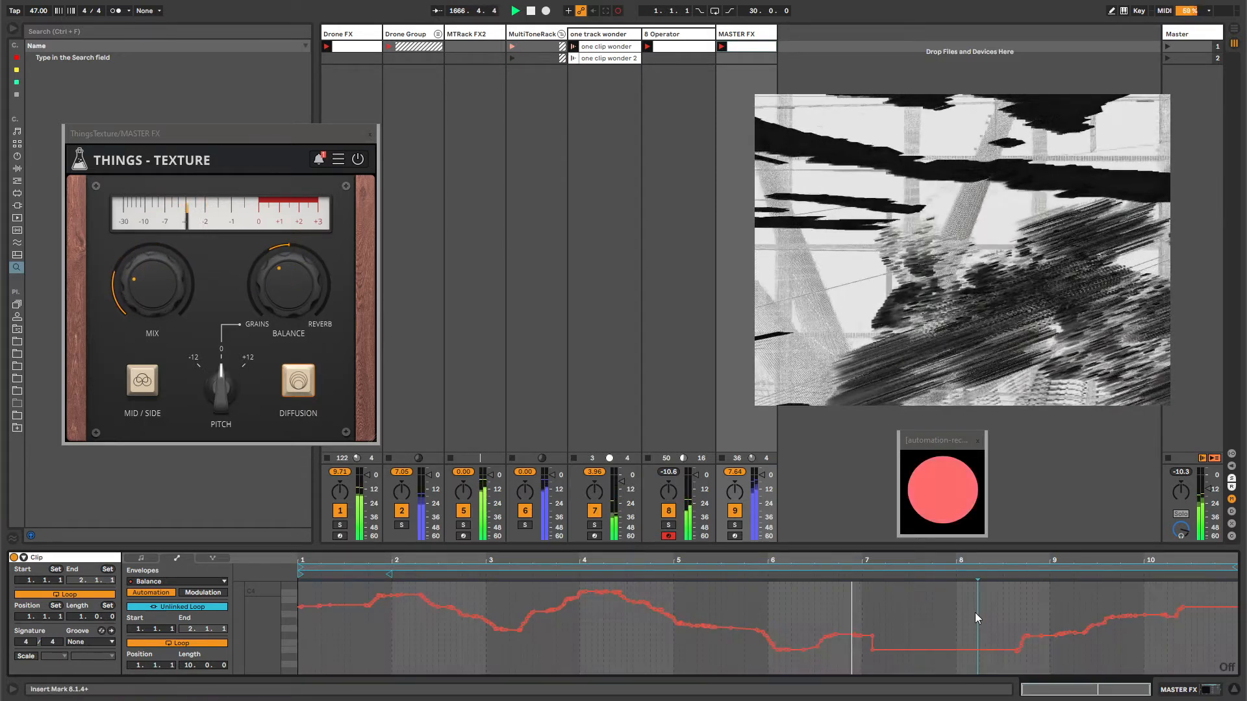
- Soften the abrupt Balance drop at bar 7 into a sloping ramp and simplify the whole envelope
{"action": "left_click", "coordinate": [875, 649]}
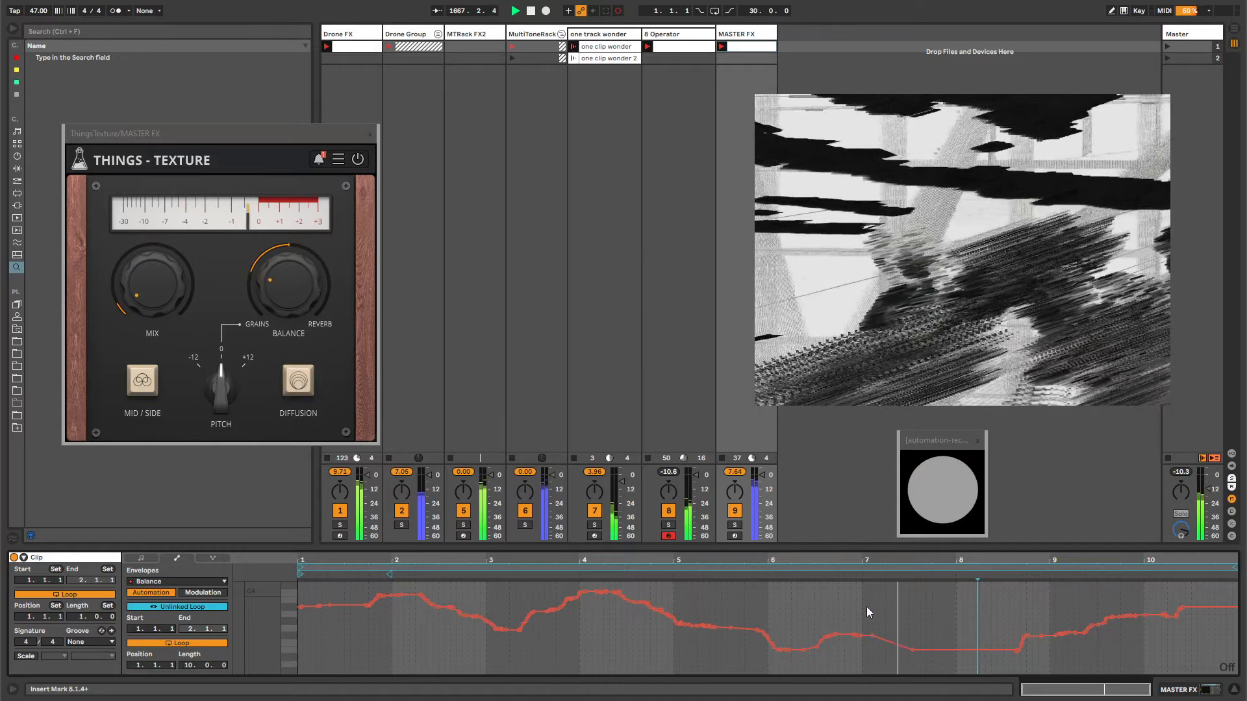
{"action": "left_click", "coordinate": [869, 608]}
{"action": "key", "text": "ctrl+a"}
{"action": "right_click", "coordinate": [870, 607]}
{"action": "key", "text": "s"}
{"action": "left_click", "coordinate": [871, 611]}
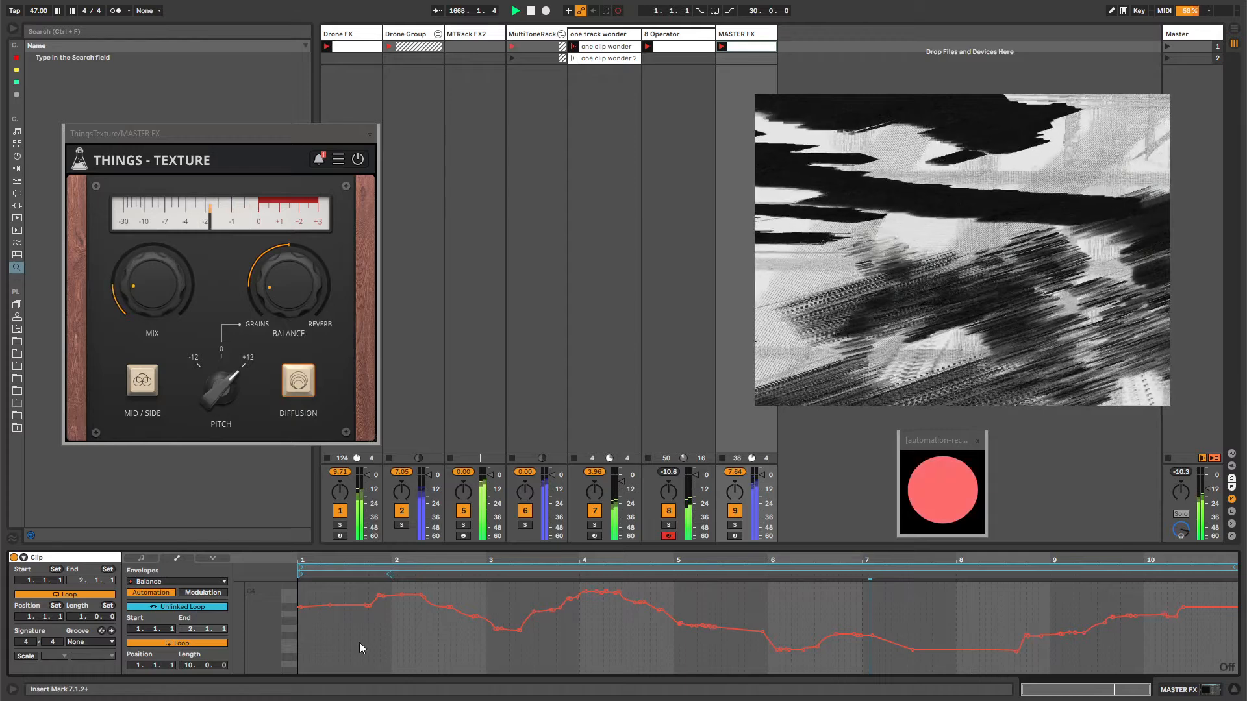
{"action": "left_click_drag", "start_coordinate": [310, 640], "coordinate": [294, 638]}
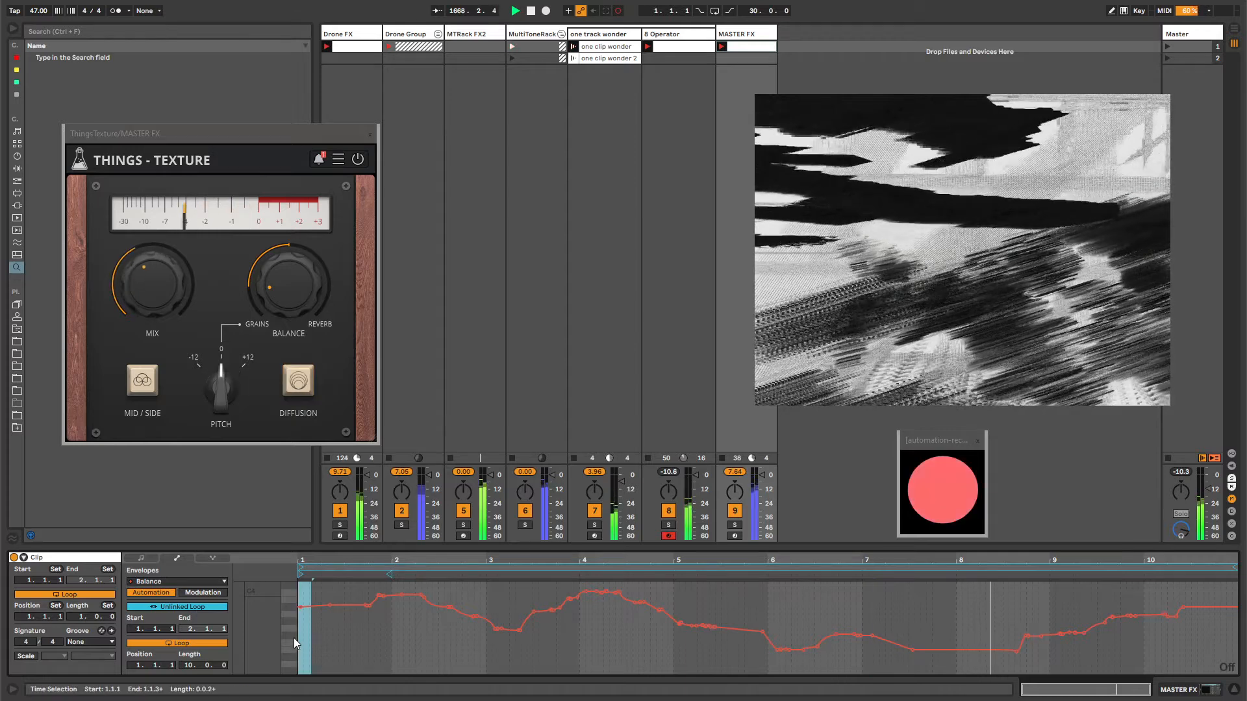
{"action": "left_click", "coordinate": [1234, 595]}
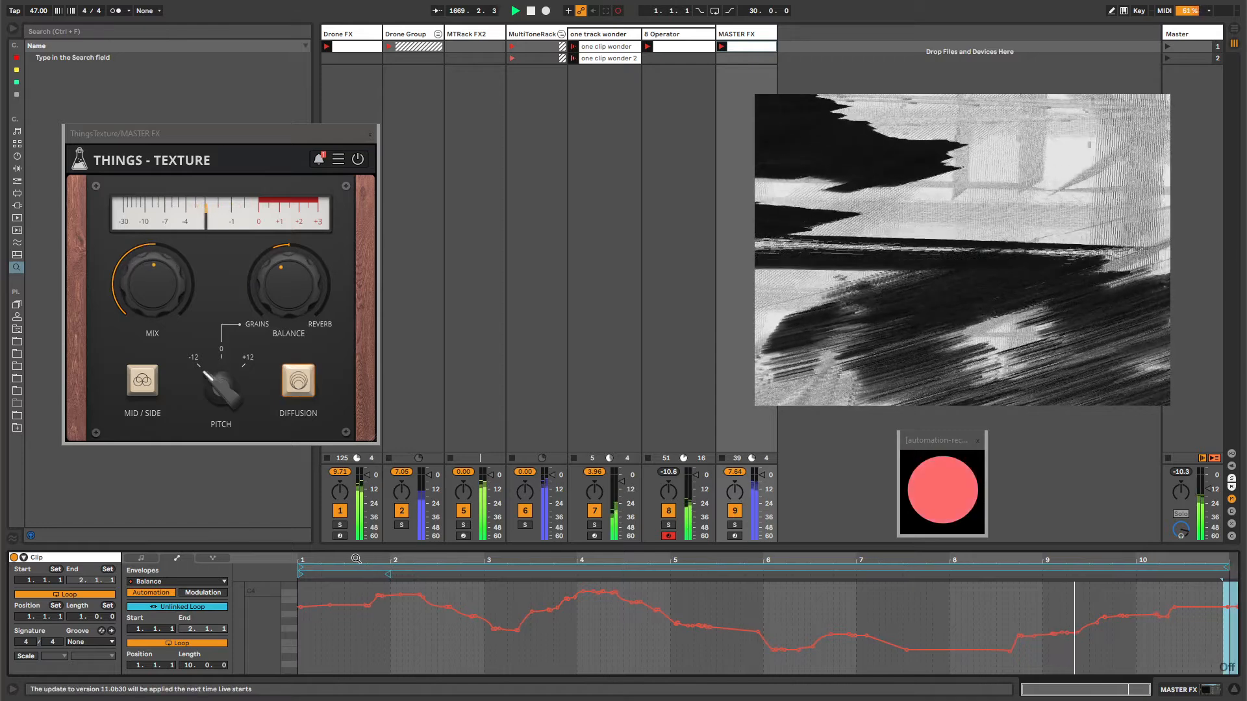
- Return to the MASTER FX device chain, closing ThingsTexture's plug-in window and folding away its parameters
{"action": "double_click", "coordinate": [730, 34]}
{"action": "left_click", "coordinate": [372, 136]}
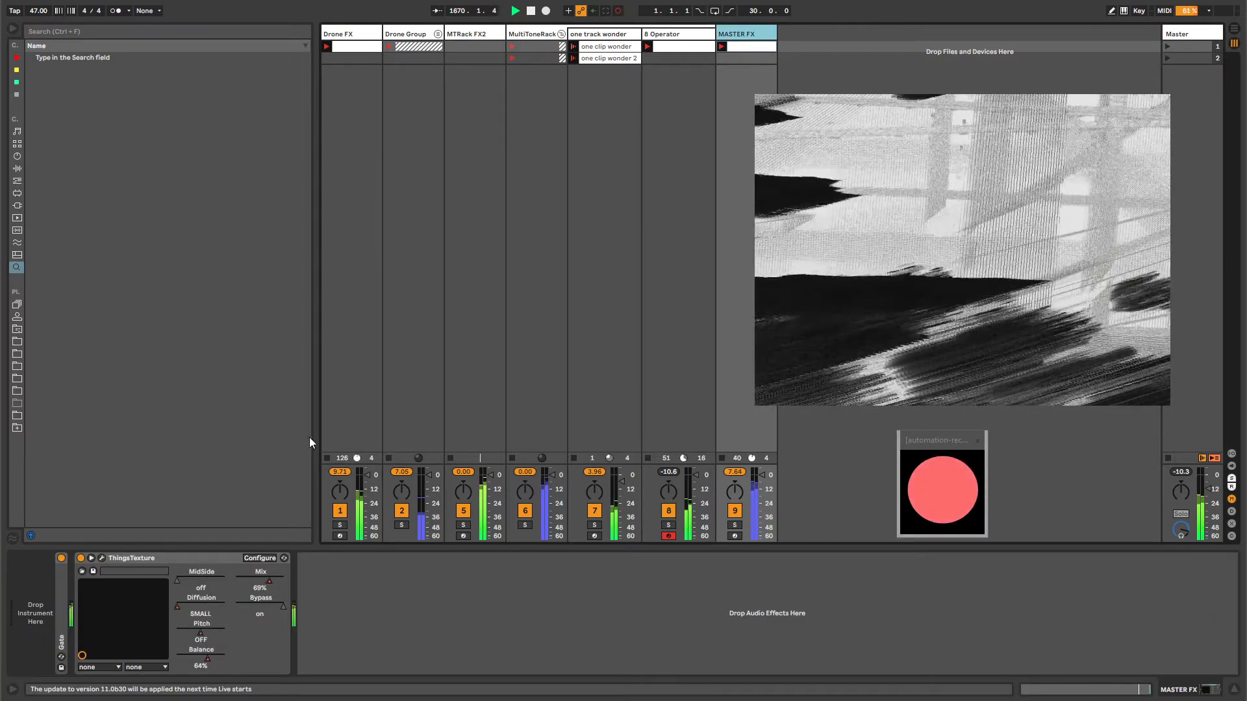
{"action": "left_click", "coordinate": [141, 557]}
{"action": "left_click", "coordinate": [91, 558]}
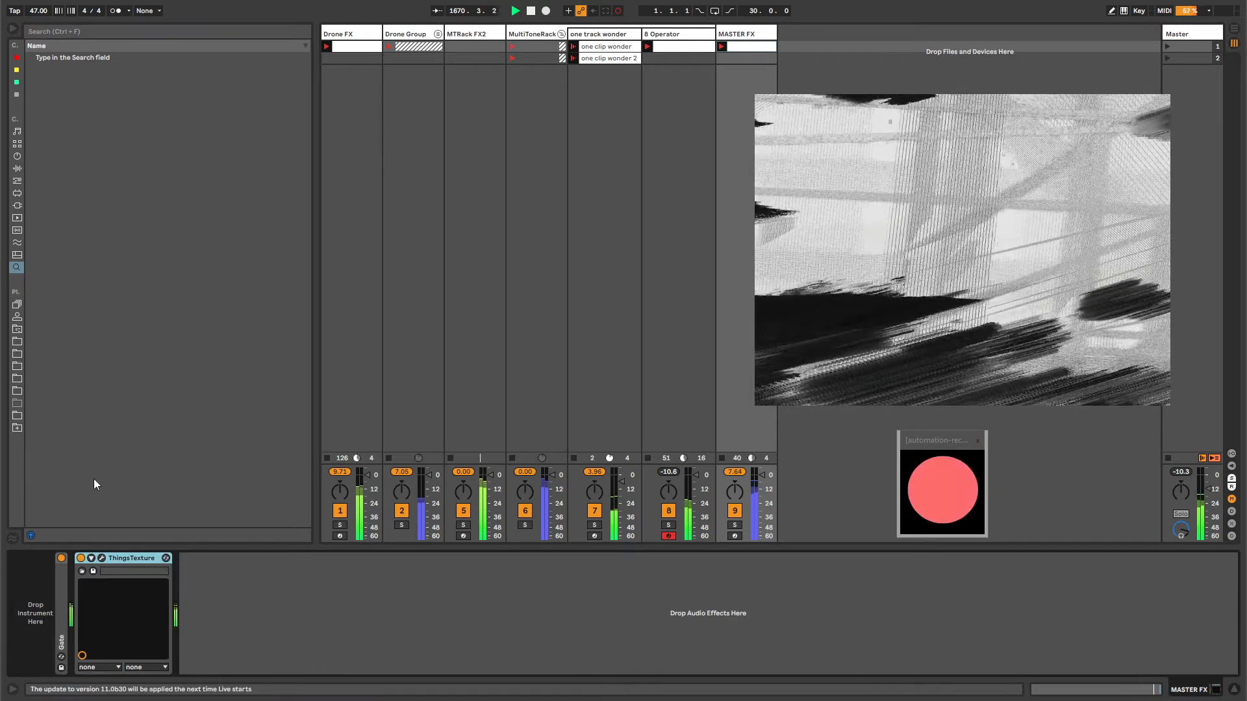
- Browse the audio effects, project files and plug-in folders, including !_VSTNEW, for another effect
{"action": "left_click", "coordinate": [20, 171]}
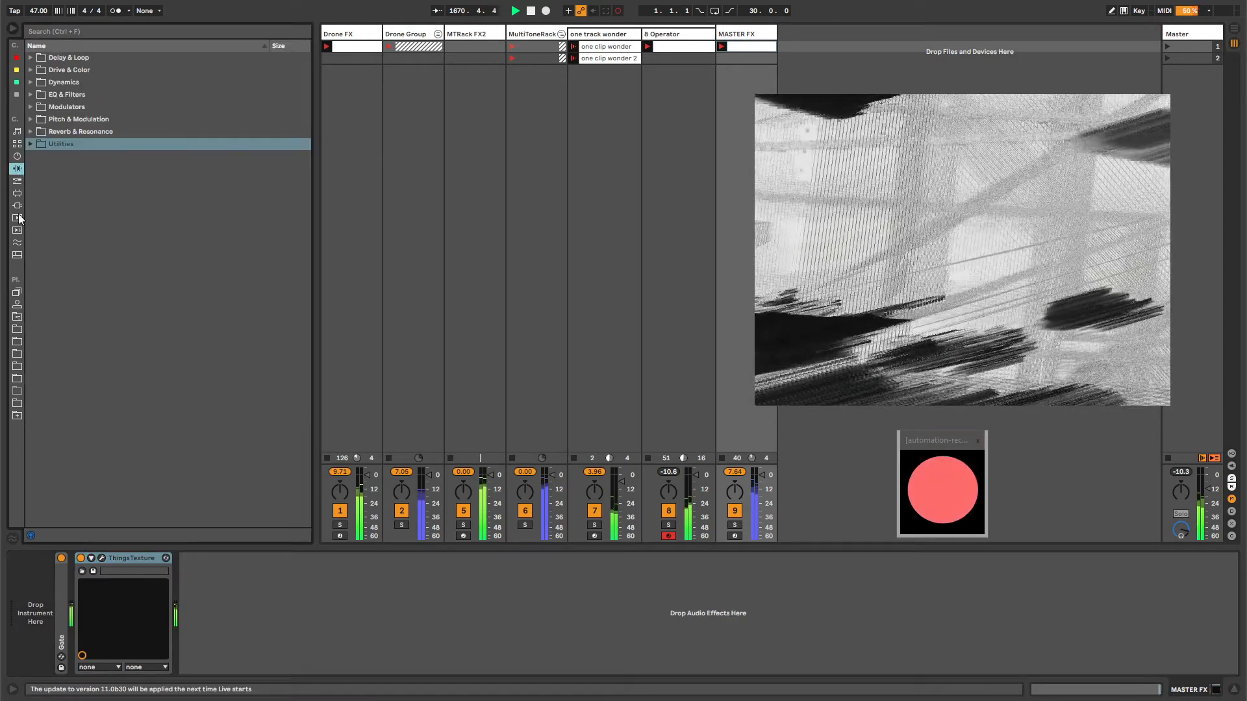
{"action": "left_click", "coordinate": [16, 318]}
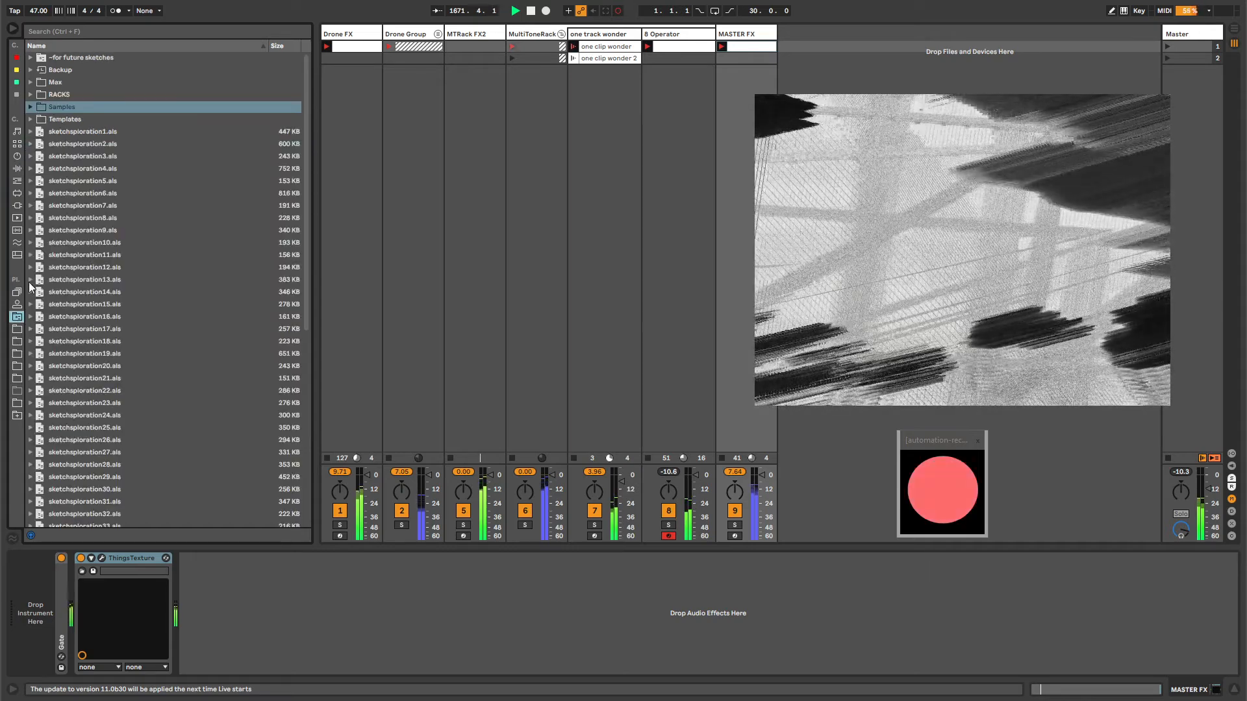
{"action": "left_click", "coordinate": [18, 205]}
{"action": "left_click", "coordinate": [31, 107]}
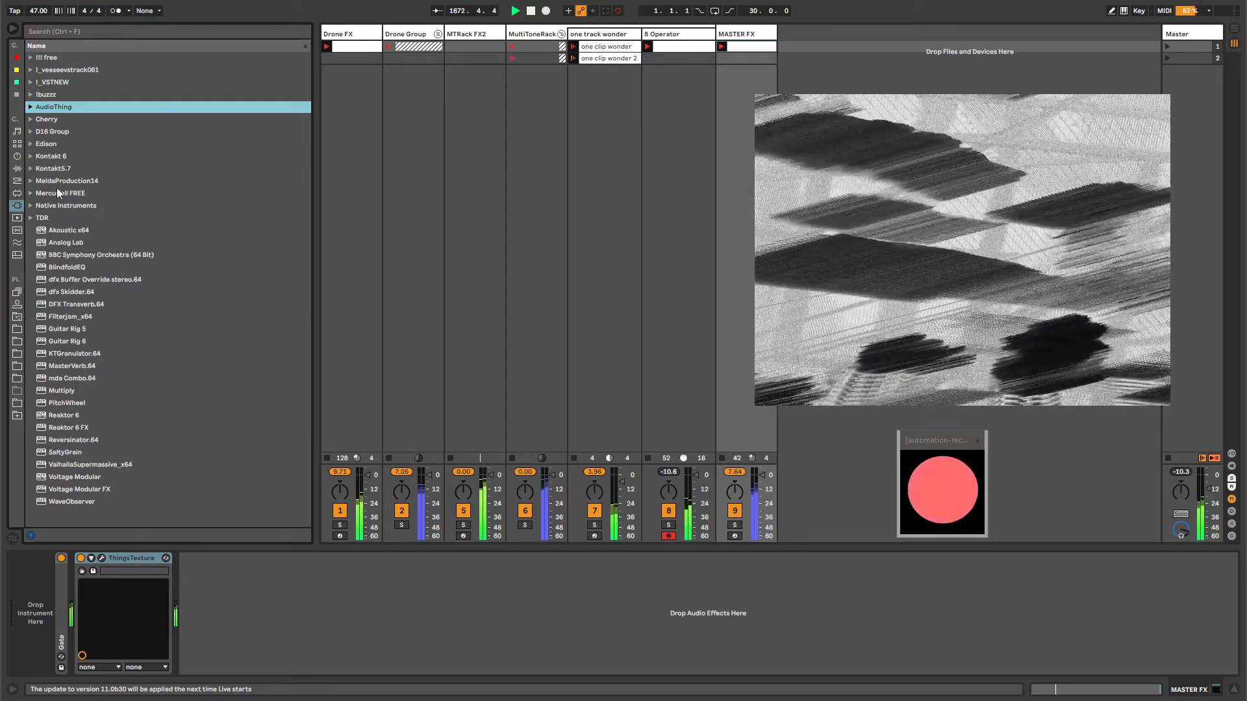
{"action": "left_click", "coordinate": [30, 97]}
{"action": "left_click", "coordinate": [30, 98]}
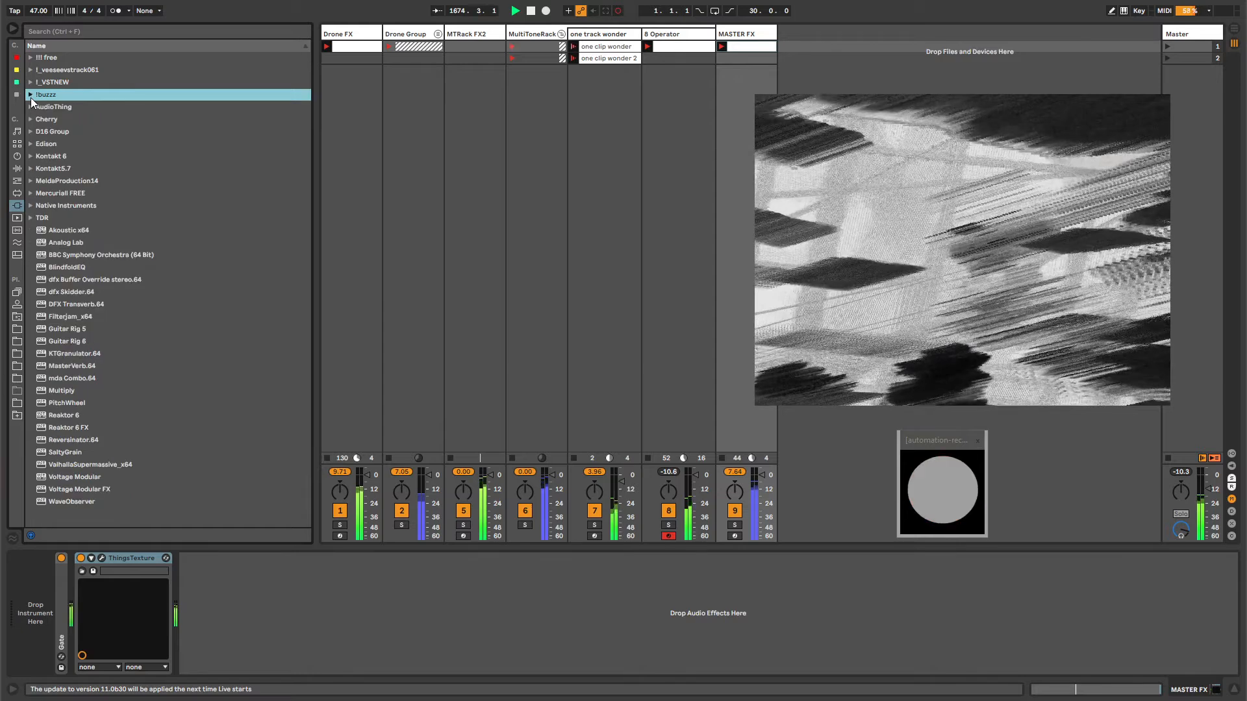
{"action": "left_click", "coordinate": [31, 83]}
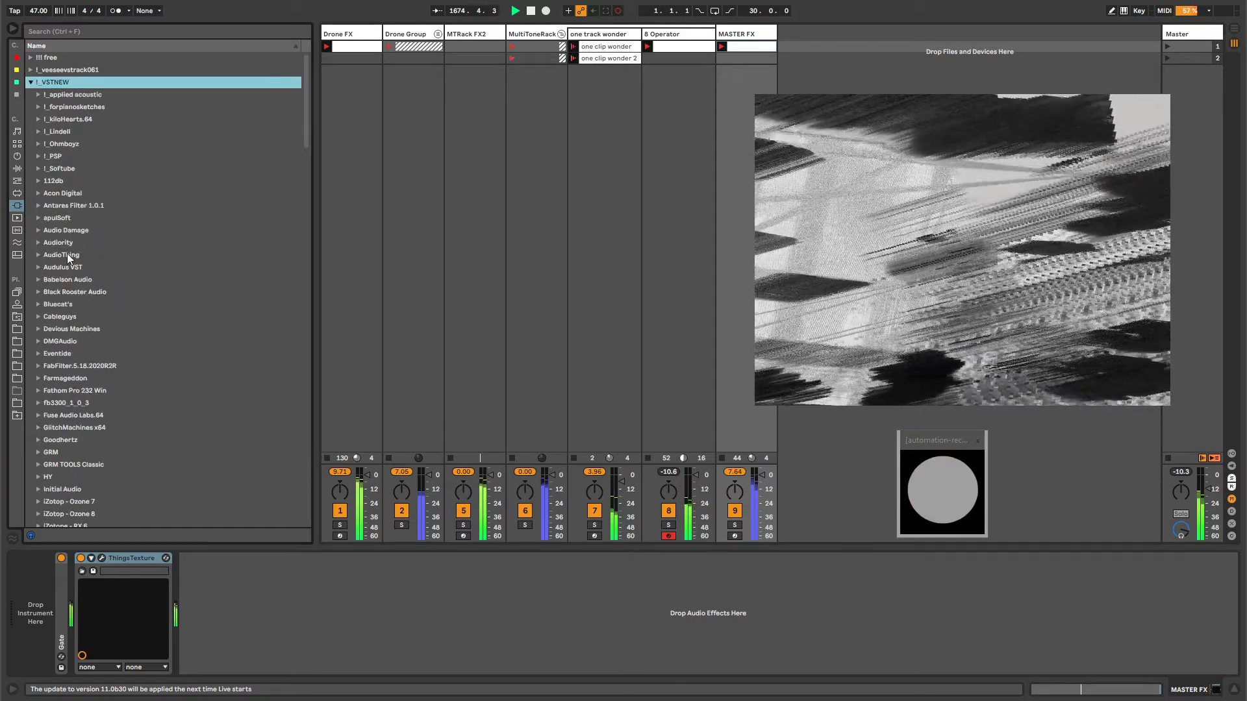
{"action": "left_click", "coordinate": [64, 291]}
{"action": "left_click", "coordinate": [37, 291]}
{"action": "left_click", "coordinate": [37, 292]}
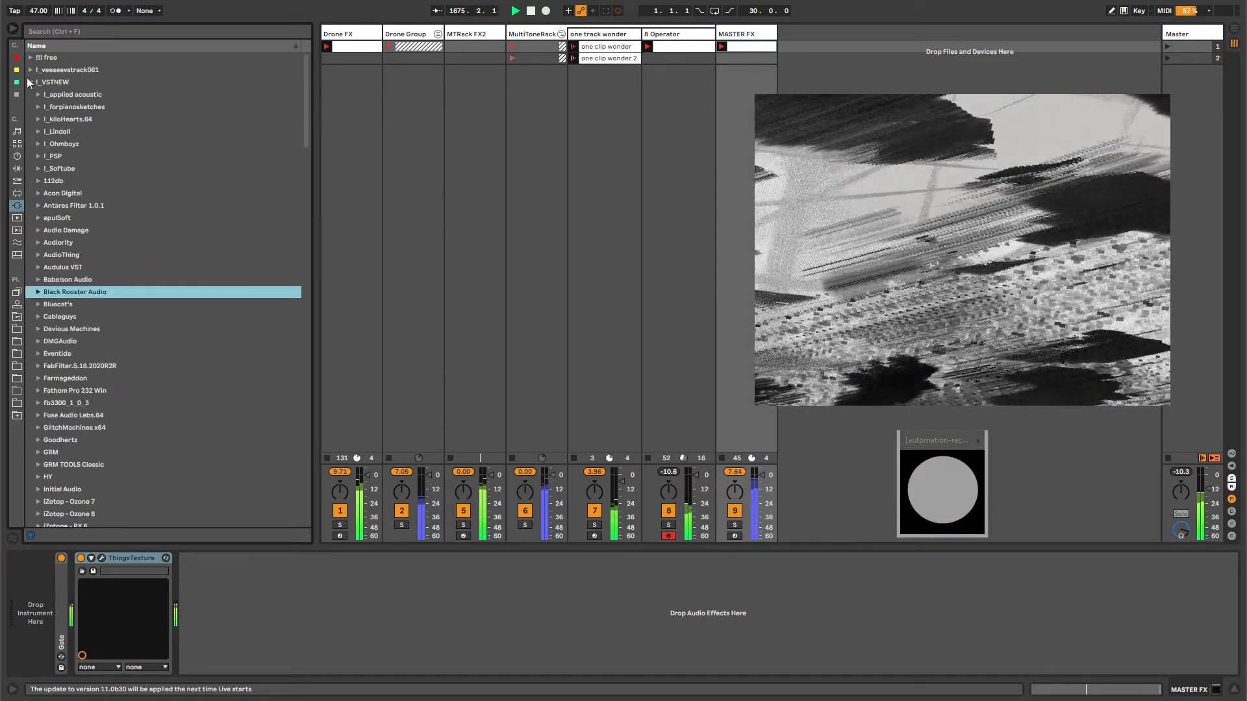
{"action": "left_click", "coordinate": [31, 82]}
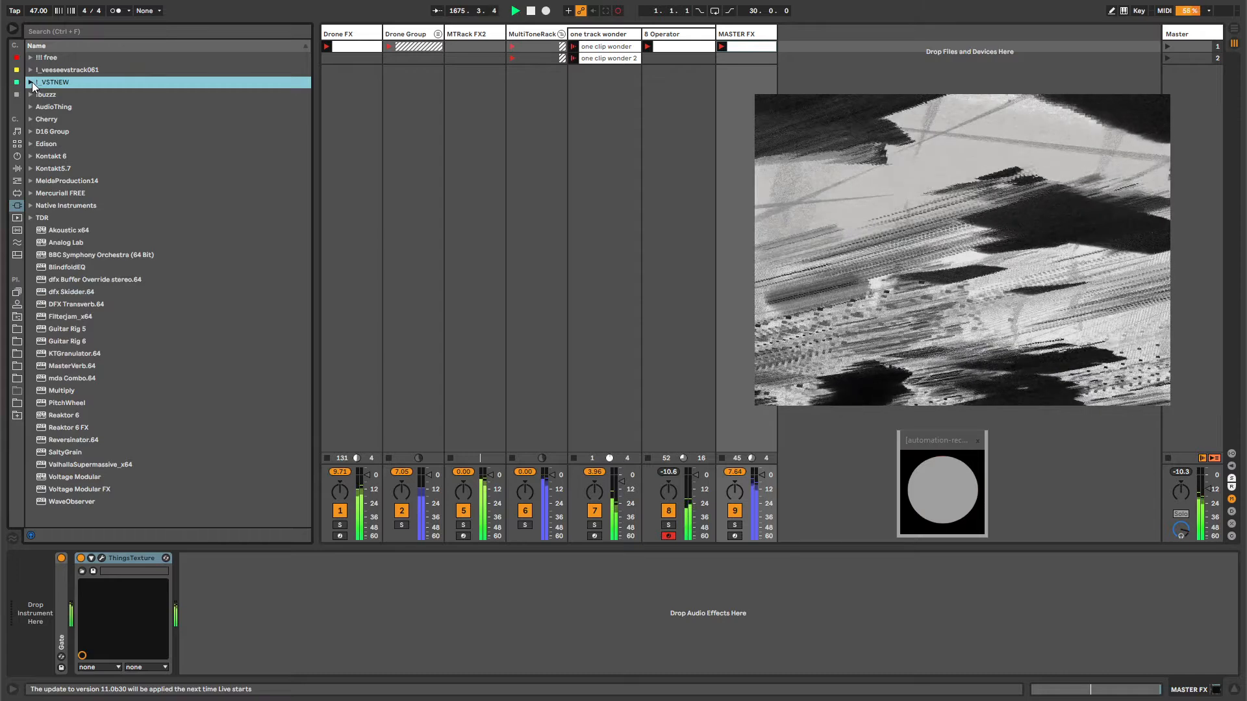
- Add the Multiply plug-in after ThingsTexture on MASTER FX, with its parameters unfolded and plug-in window open
{"action": "left_click", "coordinate": [750, 33]}
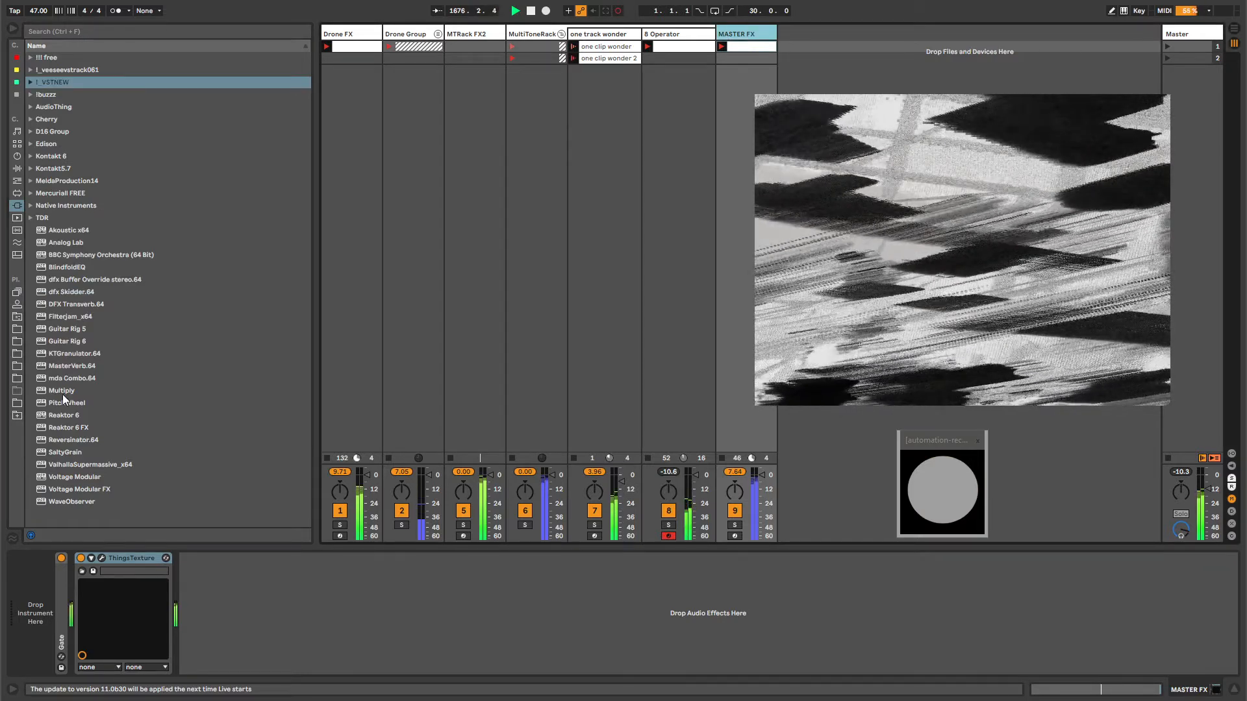
{"action": "left_click_drag", "start_coordinate": [63, 397], "coordinate": [252, 601]}
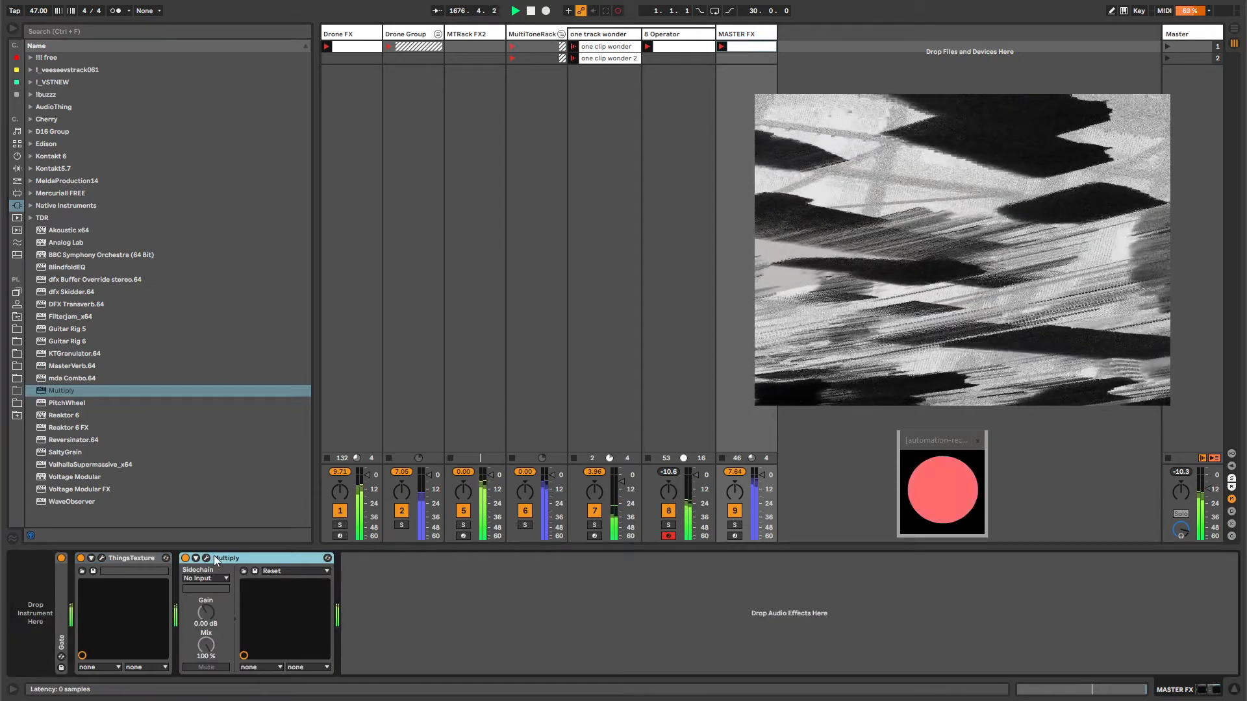
{"action": "left_click", "coordinate": [196, 559]}
{"action": "left_click", "coordinate": [206, 559]}
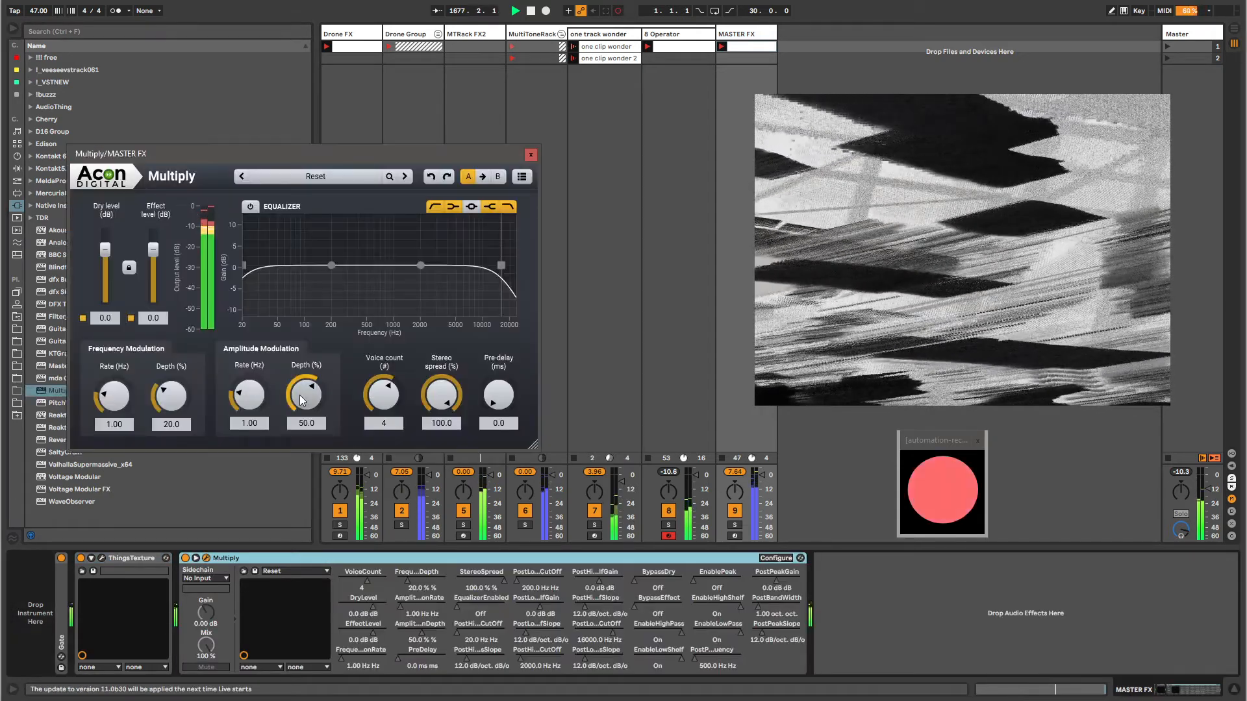
- Try Multiply with amplitude modulation at 0.67 Hz and 63% depth and frequency modulation at 0.59 Hz and 51.9% depth, resetting the knobs
{"action": "left_click_drag", "start_coordinate": [308, 396], "coordinate": [247, 437]}
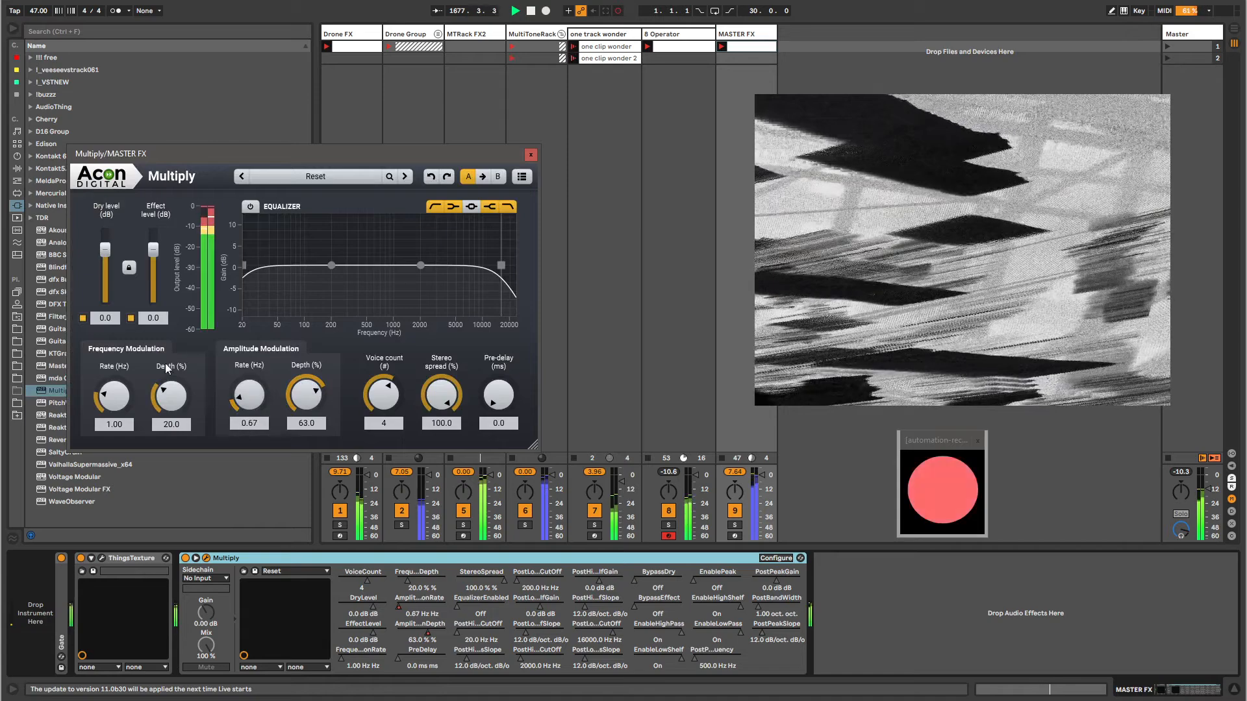
{"action": "left_click_drag", "start_coordinate": [170, 394], "coordinate": [171, 370]}
{"action": "double_click", "coordinate": [120, 394]}
{"action": "double_click", "coordinate": [172, 395]}
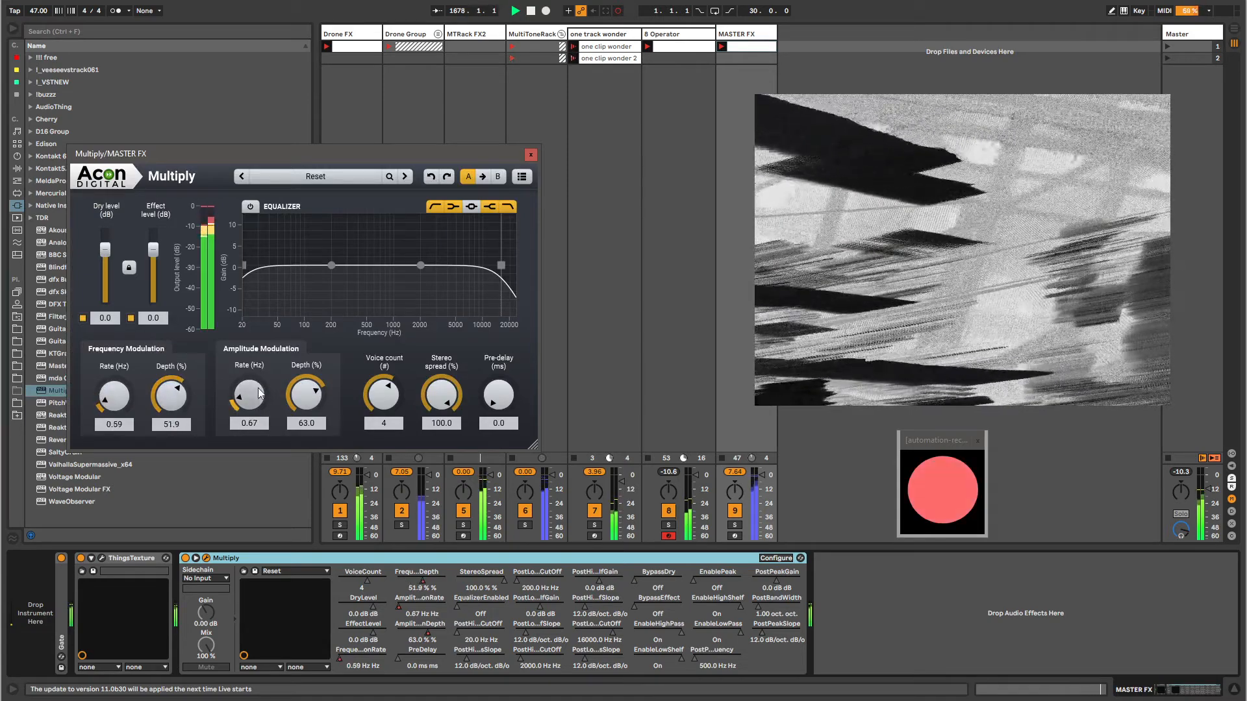
{"action": "double_click", "coordinate": [250, 396]}
{"action": "double_click", "coordinate": [308, 395]}
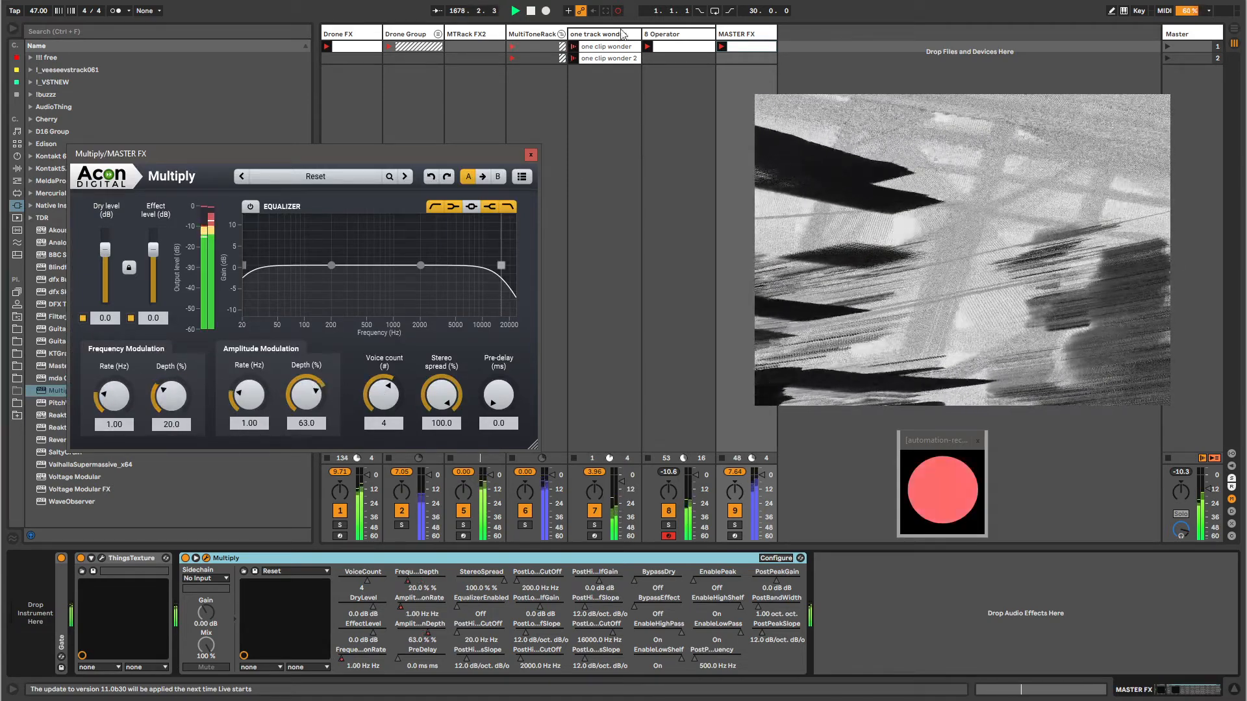
- Replace the altered Multiply on MASTER FX with a fresh default instance and open its plug-in window
{"action": "left_click", "coordinate": [226, 558]}
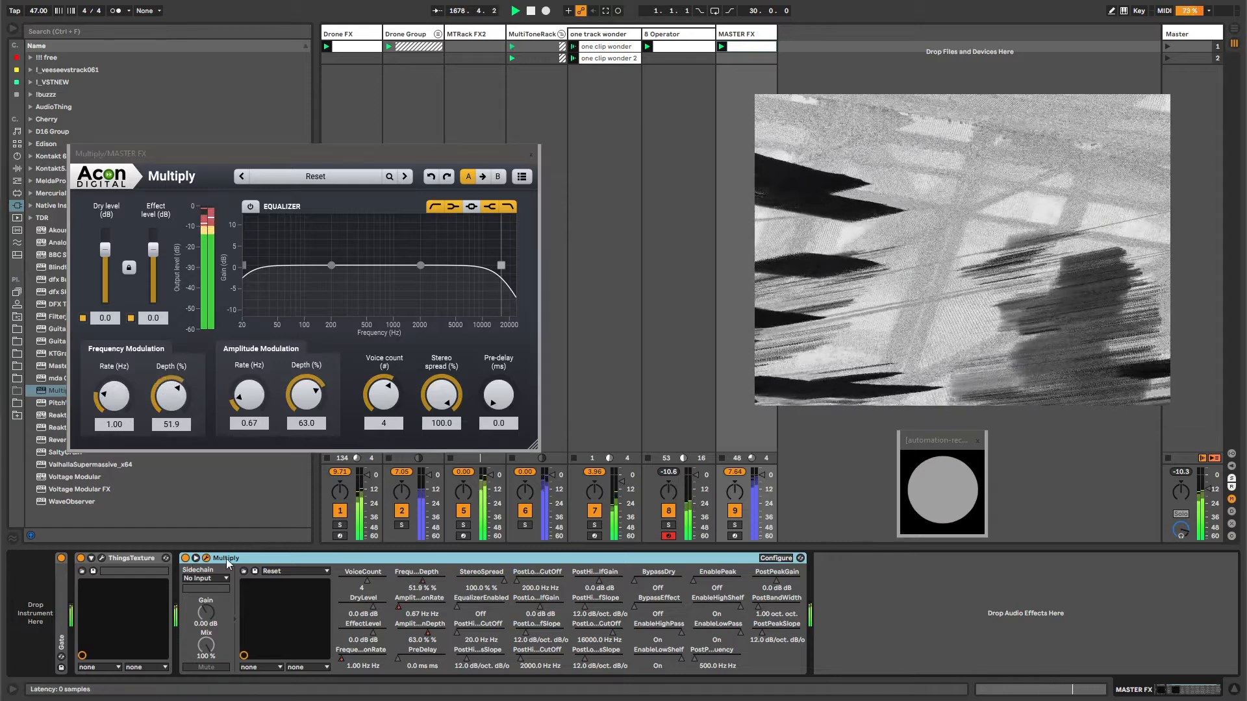
{"action": "key", "text": "Delete"}
{"action": "left_click", "coordinate": [205, 559]}
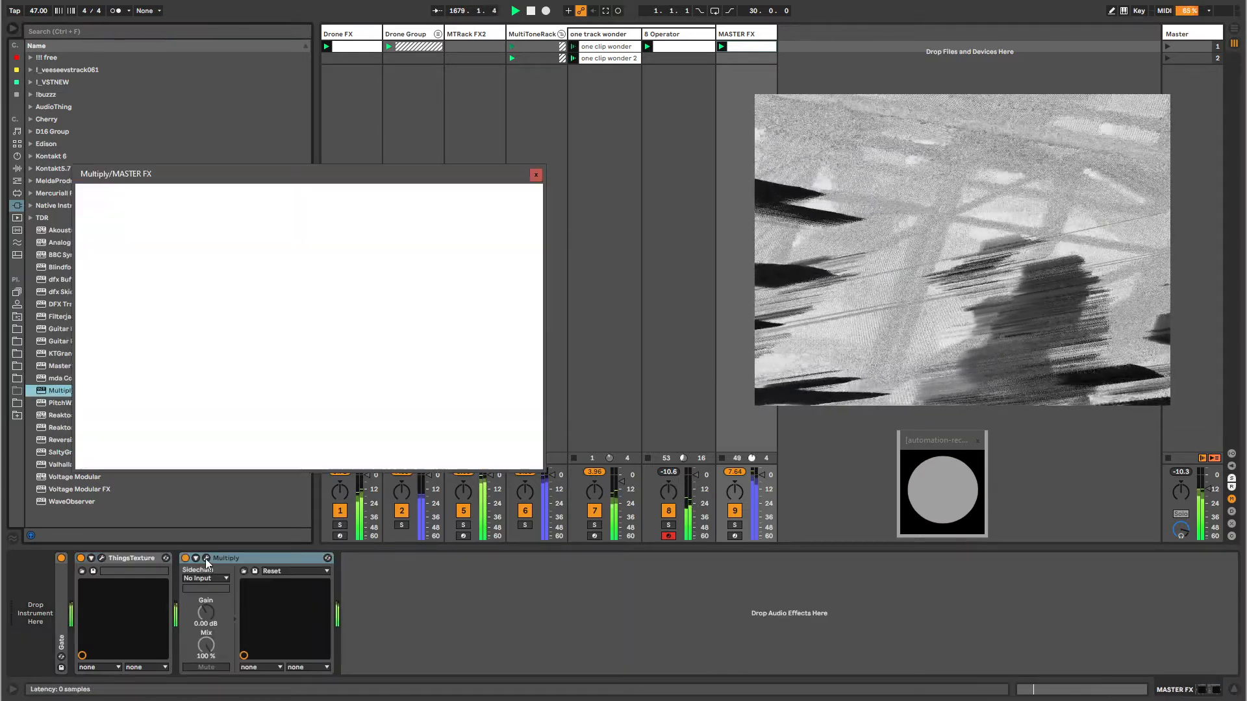
- On the Master track, show the utility chain's devices and switch its clip-automation device off
{"action": "left_click", "coordinate": [1185, 34]}
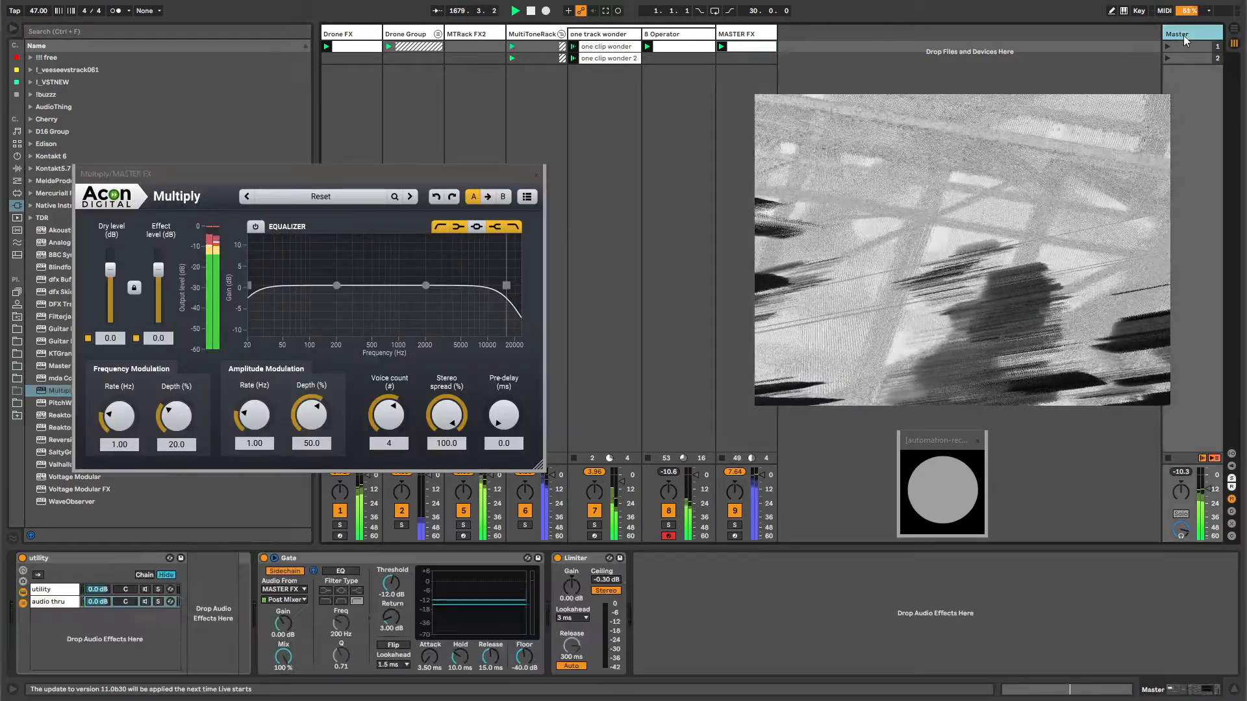
{"action": "left_click", "coordinate": [57, 590]}
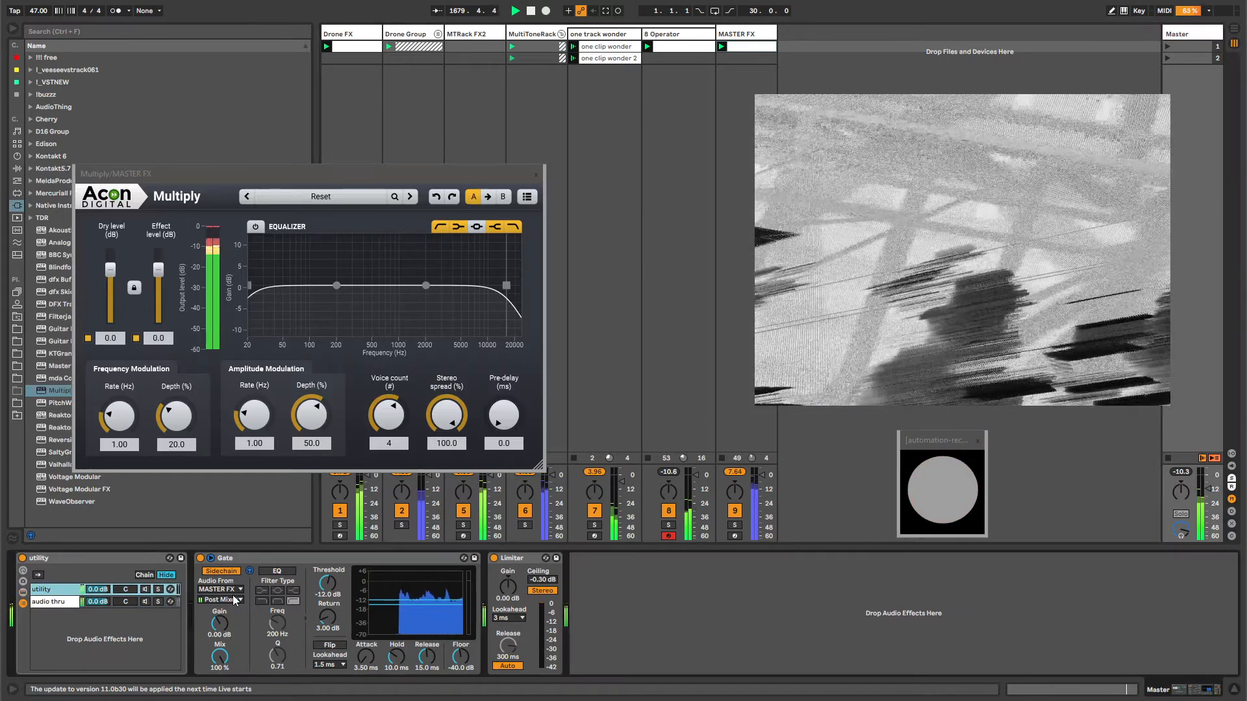
{"action": "left_click", "coordinate": [234, 657]}
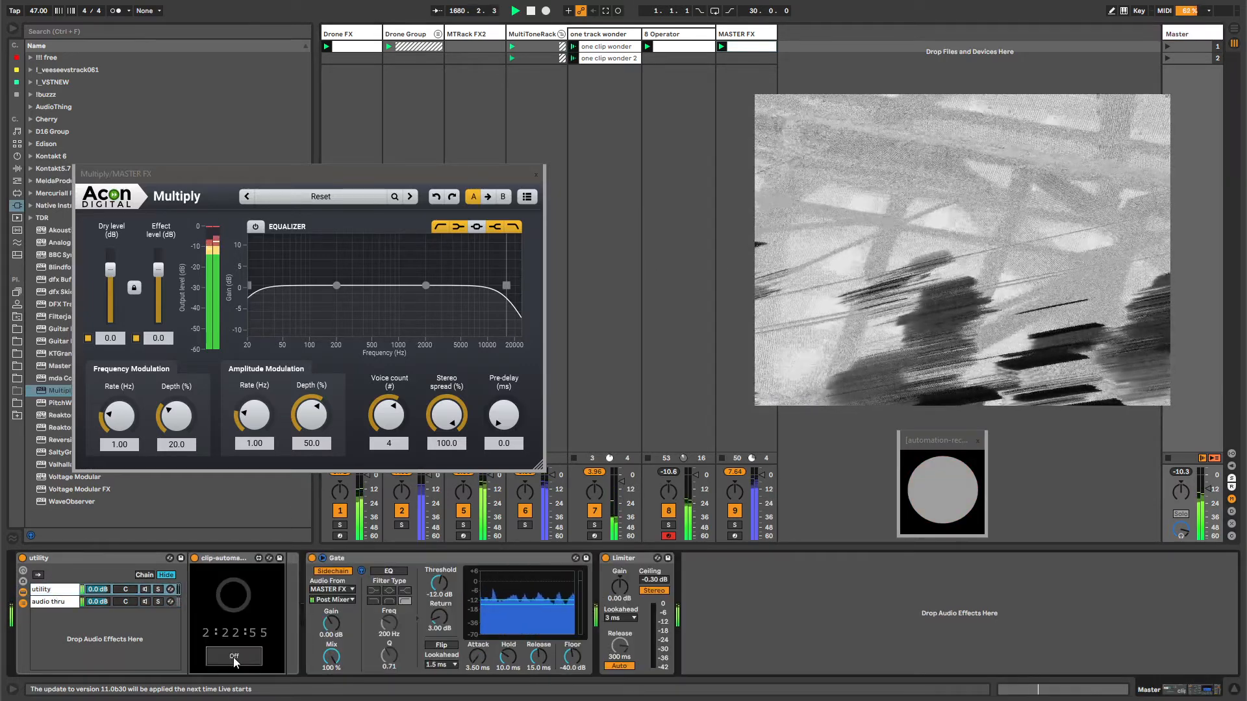
- On the Drone FX track, lower the band 8 cutoff of the last EQ Eight to 39.1 Hz
{"action": "left_click", "coordinate": [676, 219]}
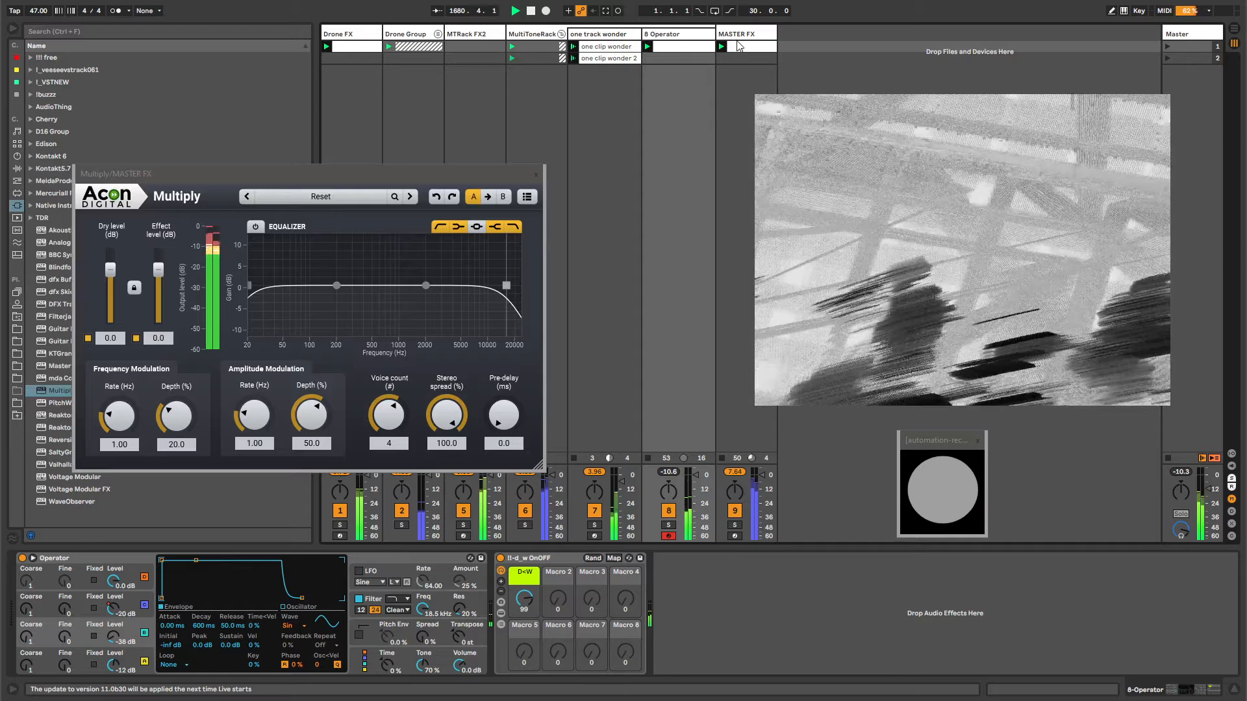
{"action": "left_click", "coordinate": [725, 84]}
{"action": "left_click", "coordinate": [347, 50]}
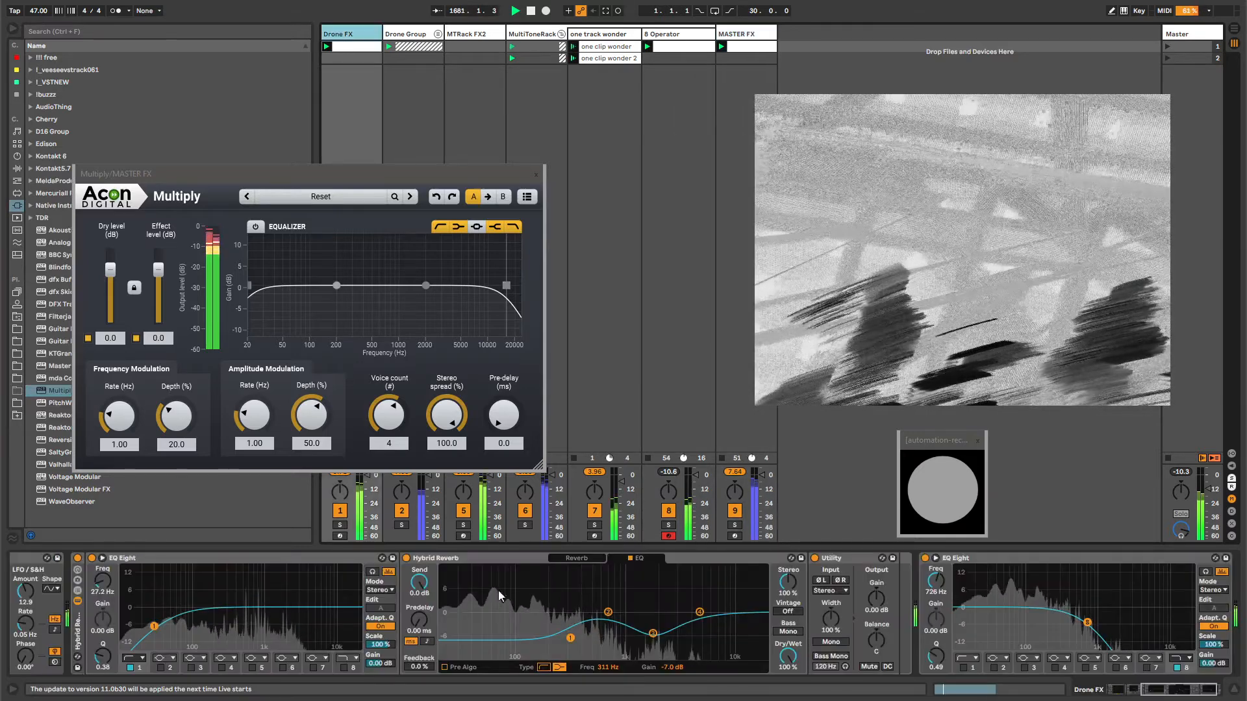
{"action": "left_click_drag", "start_coordinate": [1089, 623], "coordinate": [998, 617]}
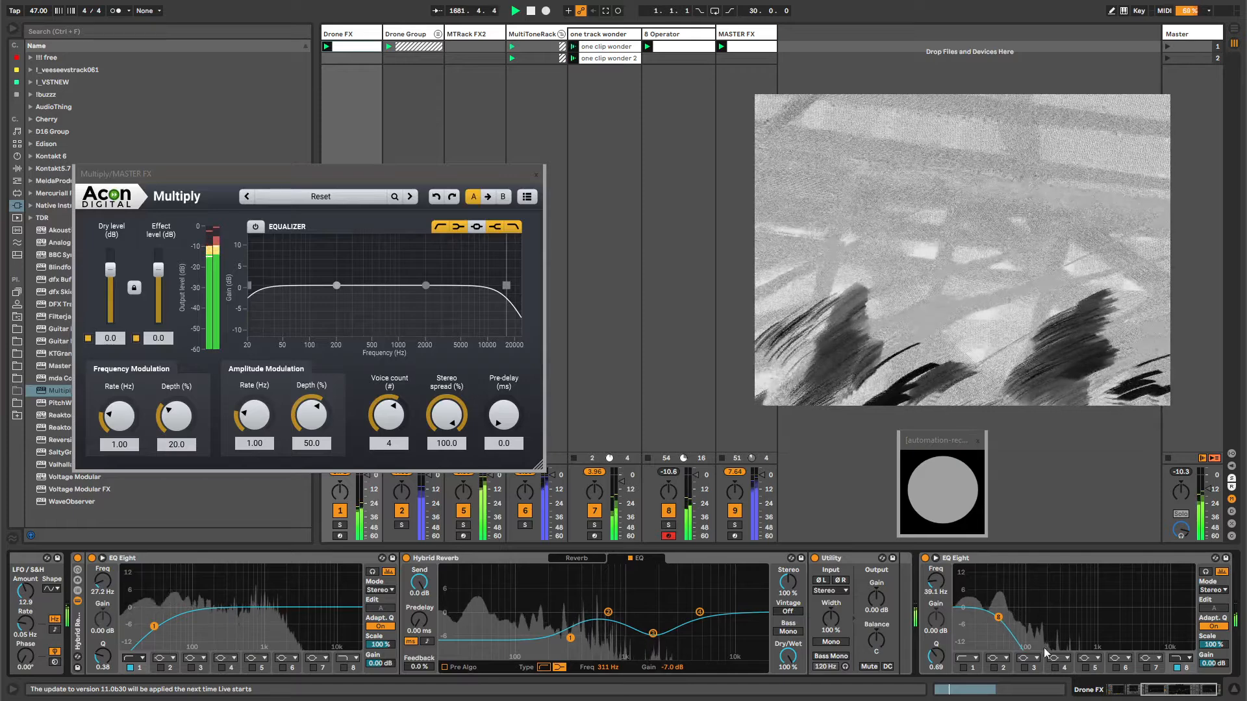
{"action": "left_click", "coordinate": [1179, 695]}
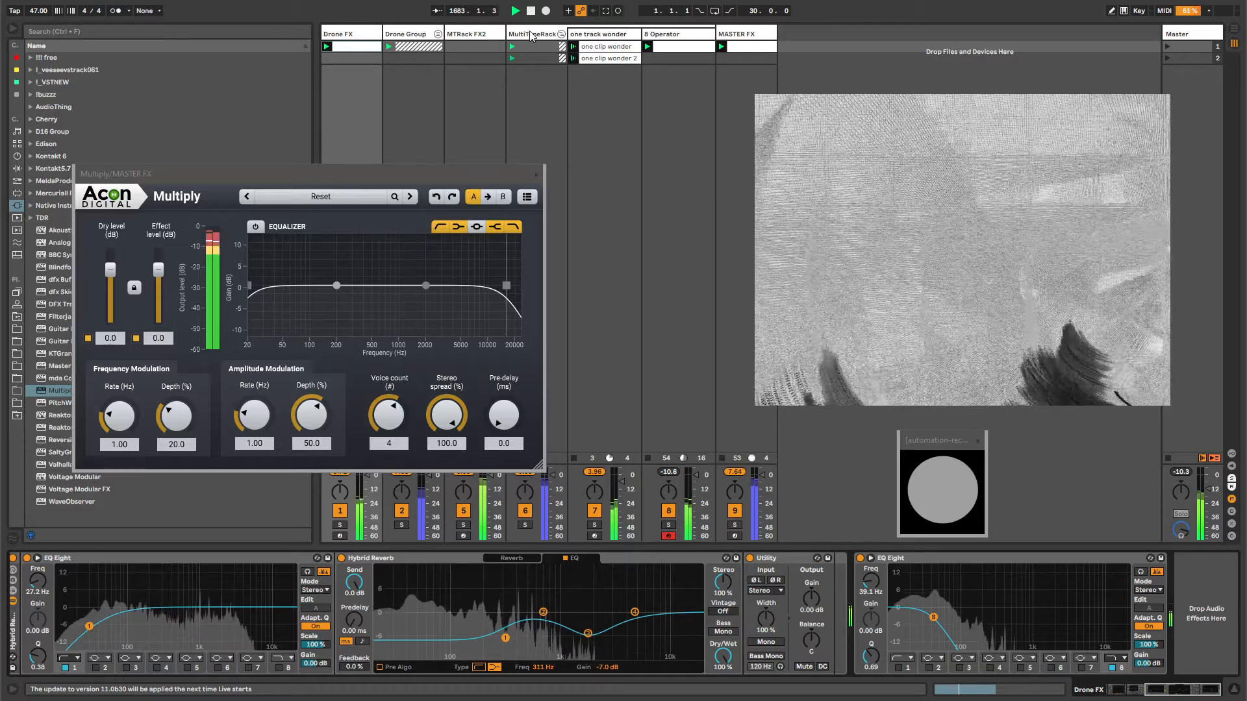
- Close Multiply's plug-in window and mute the Drone FX track
{"action": "left_click", "coordinate": [536, 174]}
{"action": "left_click", "coordinate": [339, 511]}
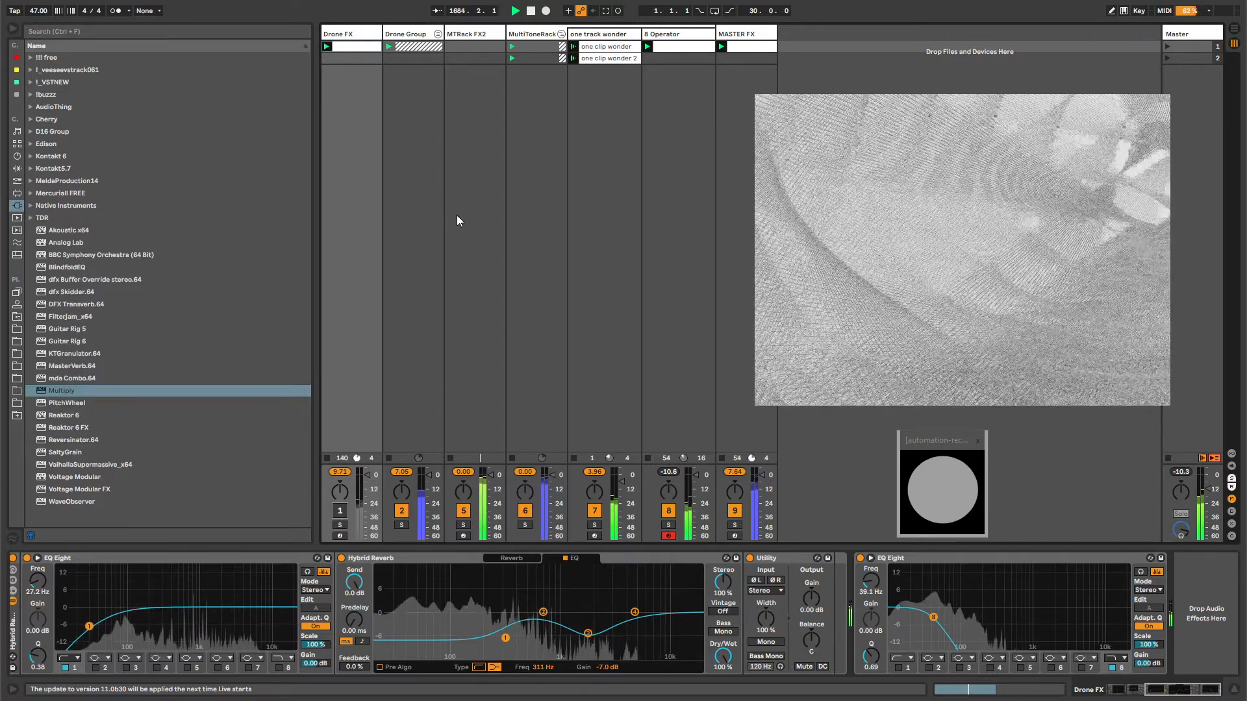
- On one track wonder, lower the rack's drone macro to -inf dB and mute the track
{"action": "left_click", "coordinate": [532, 36]}
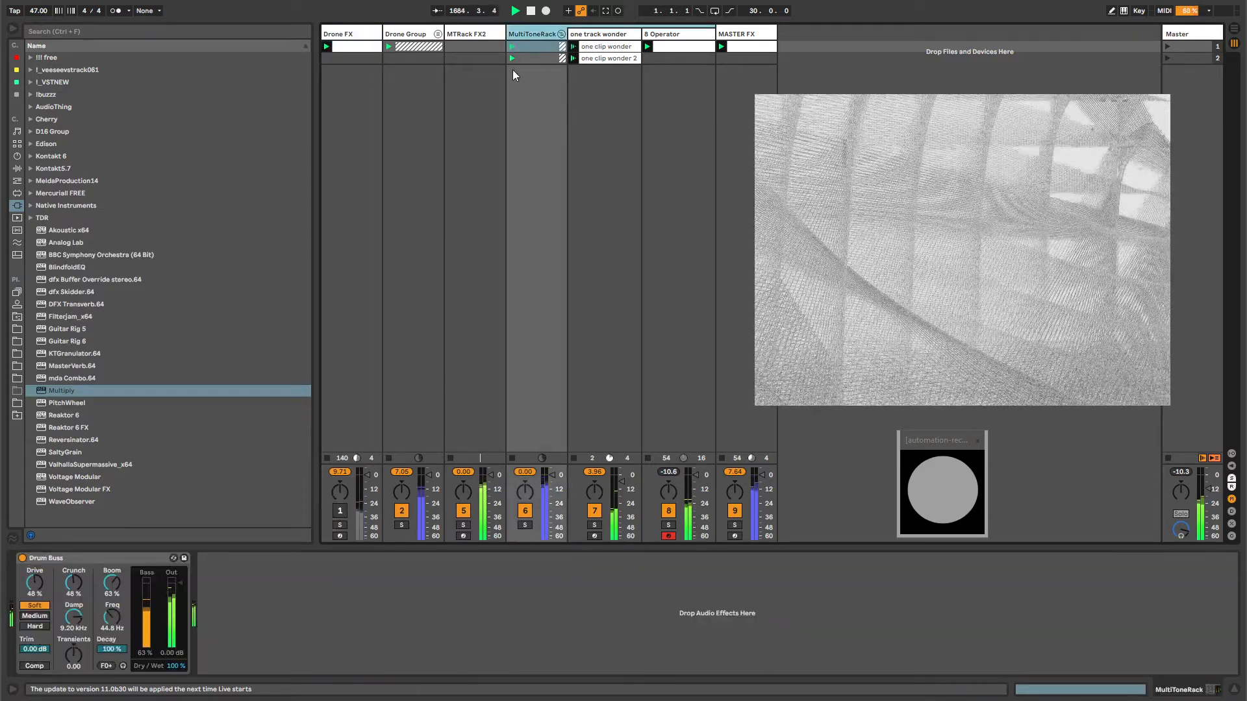
{"action": "left_click", "coordinate": [601, 36]}
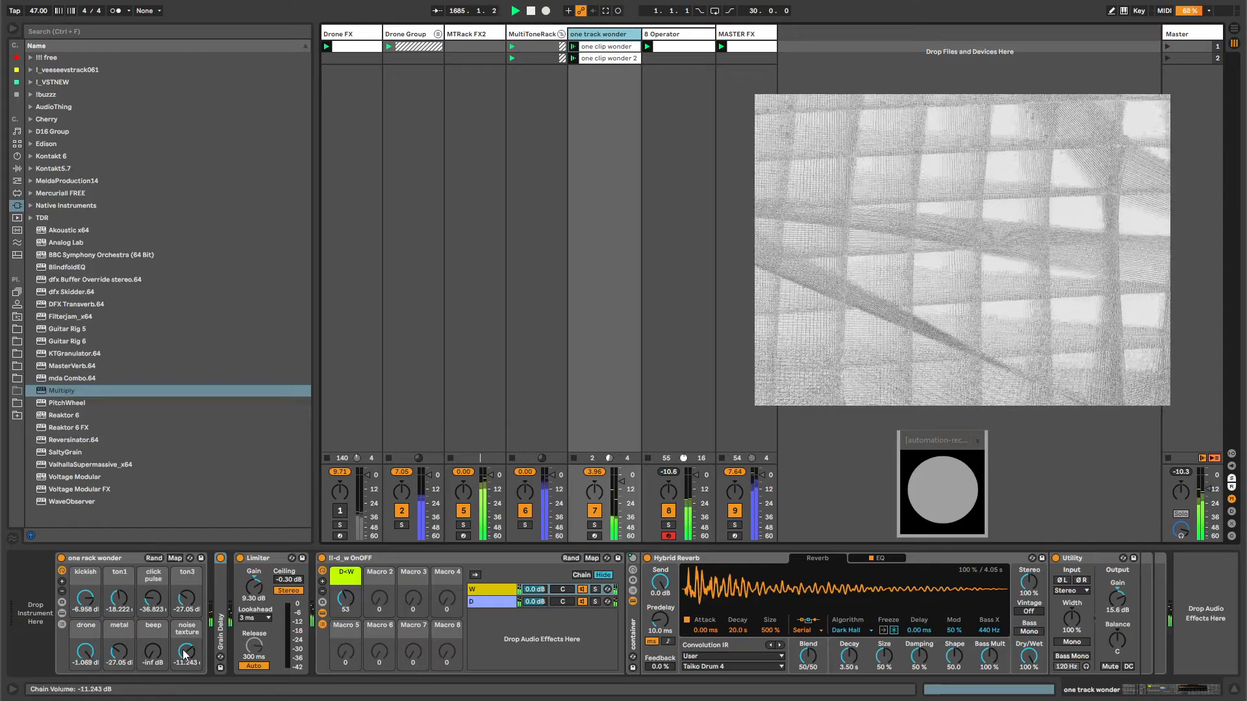
{"action": "left_click_drag", "start_coordinate": [83, 661], "coordinate": [84, 659]}
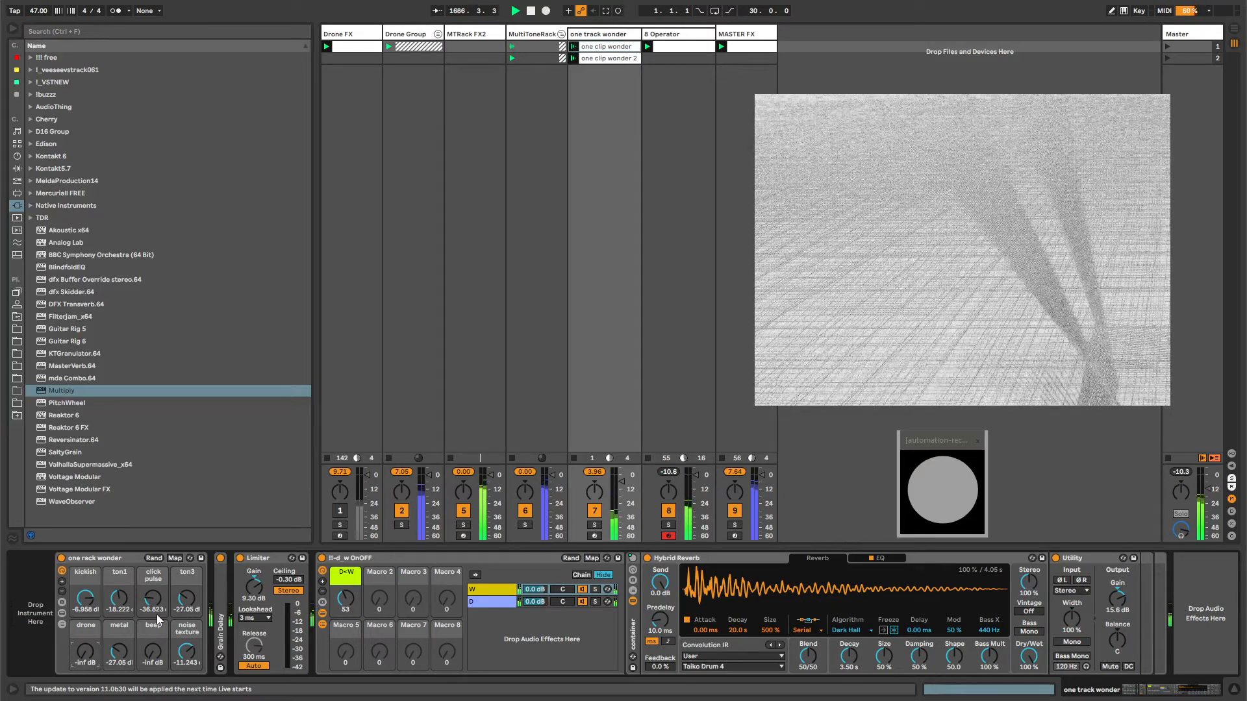
{"action": "left_click", "coordinate": [598, 514]}
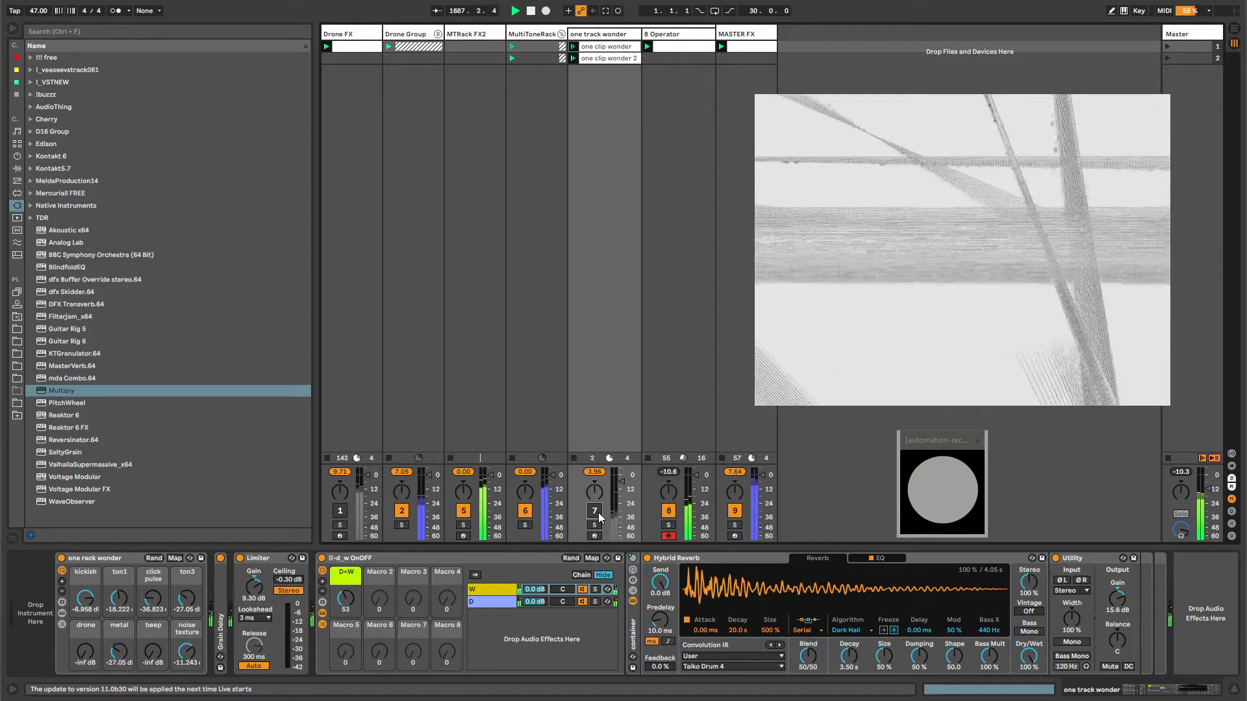
- Show the 8 Operator track's devices and raise oscillator C's level to -1.8 dB
{"action": "left_click", "coordinate": [661, 43]}
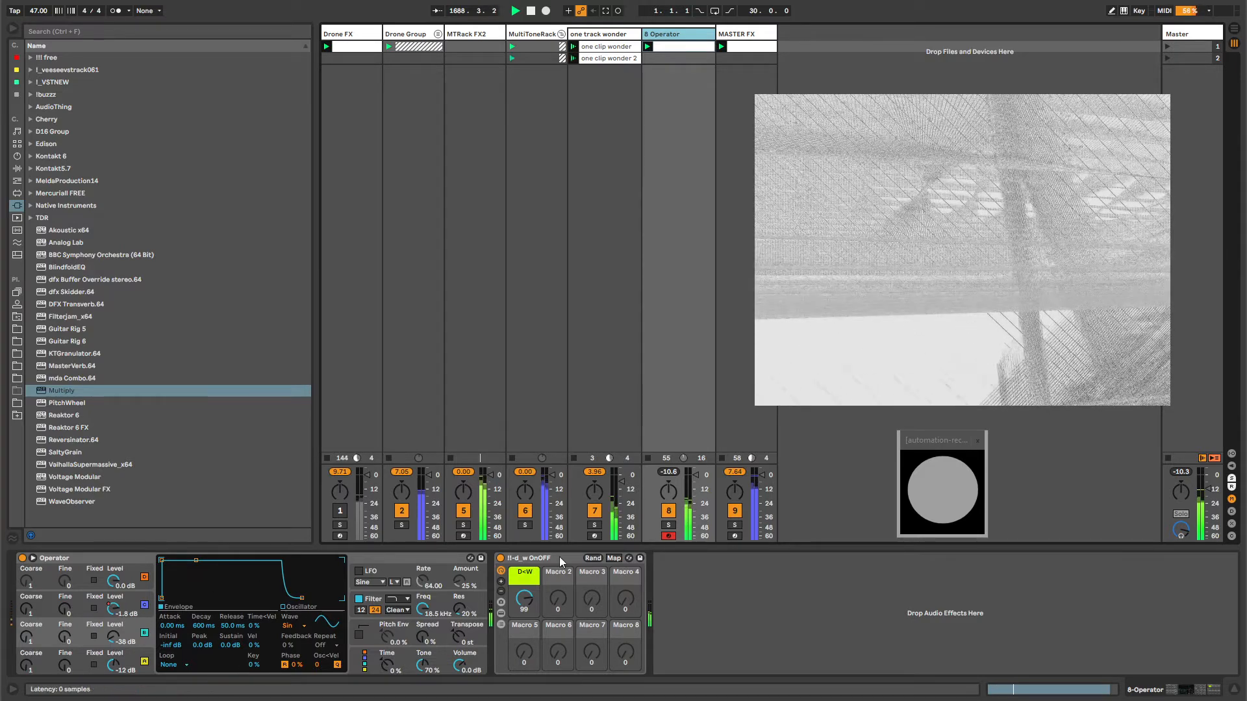
- Expand the chains and devices of the !!-d_w OnOFF rack on 8 Operator and compare the sound with the rack off and on
{"action": "left_click", "coordinate": [500, 622]}
{"action": "left_click", "coordinate": [672, 588]}
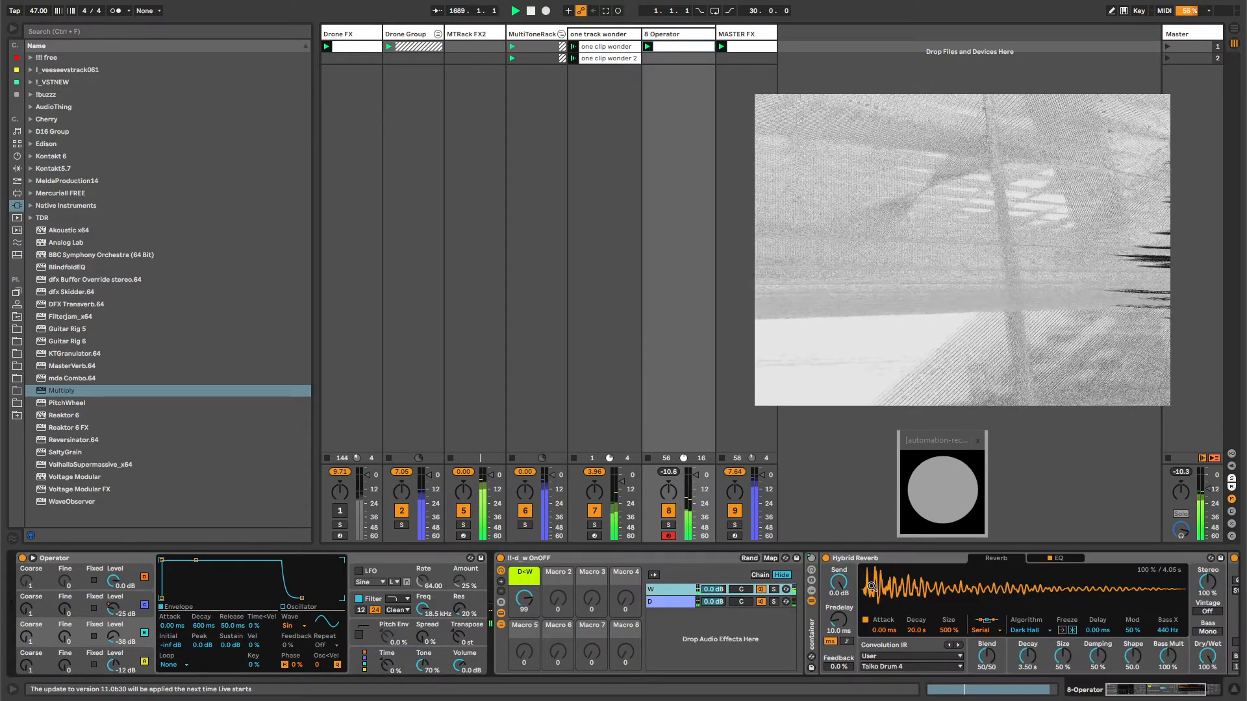
{"action": "left_click", "coordinate": [1119, 691]}
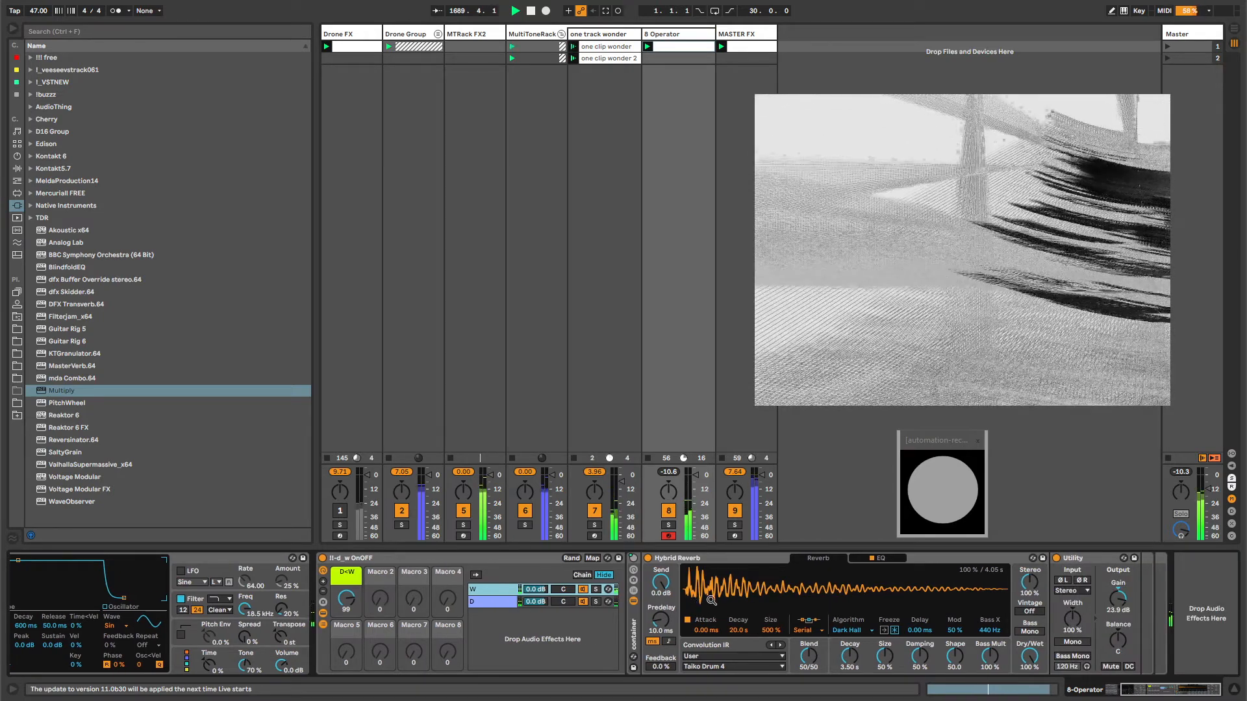
{"action": "left_click", "coordinate": [322, 558]}
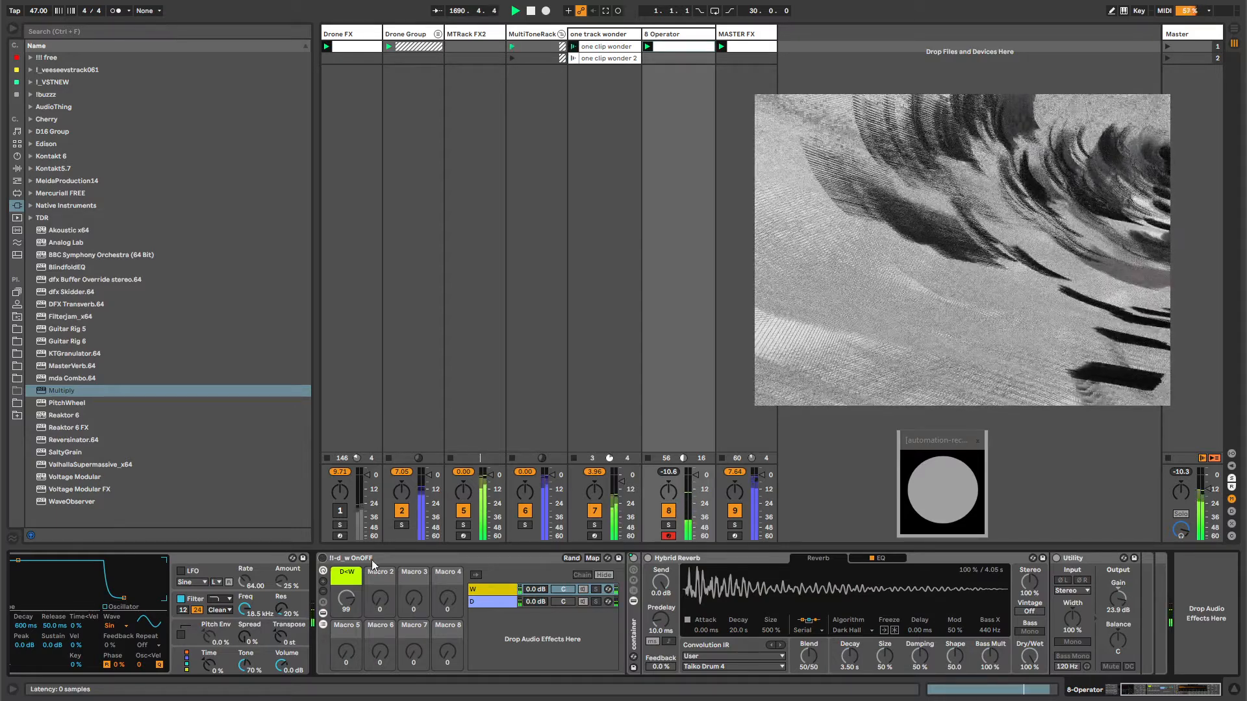
{"action": "left_click", "coordinate": [324, 558]}
- Show the D<W macro's modulation envelope in the 8 Operator clip and unlink its loop from the clip
{"action": "right_click", "coordinate": [348, 601]}
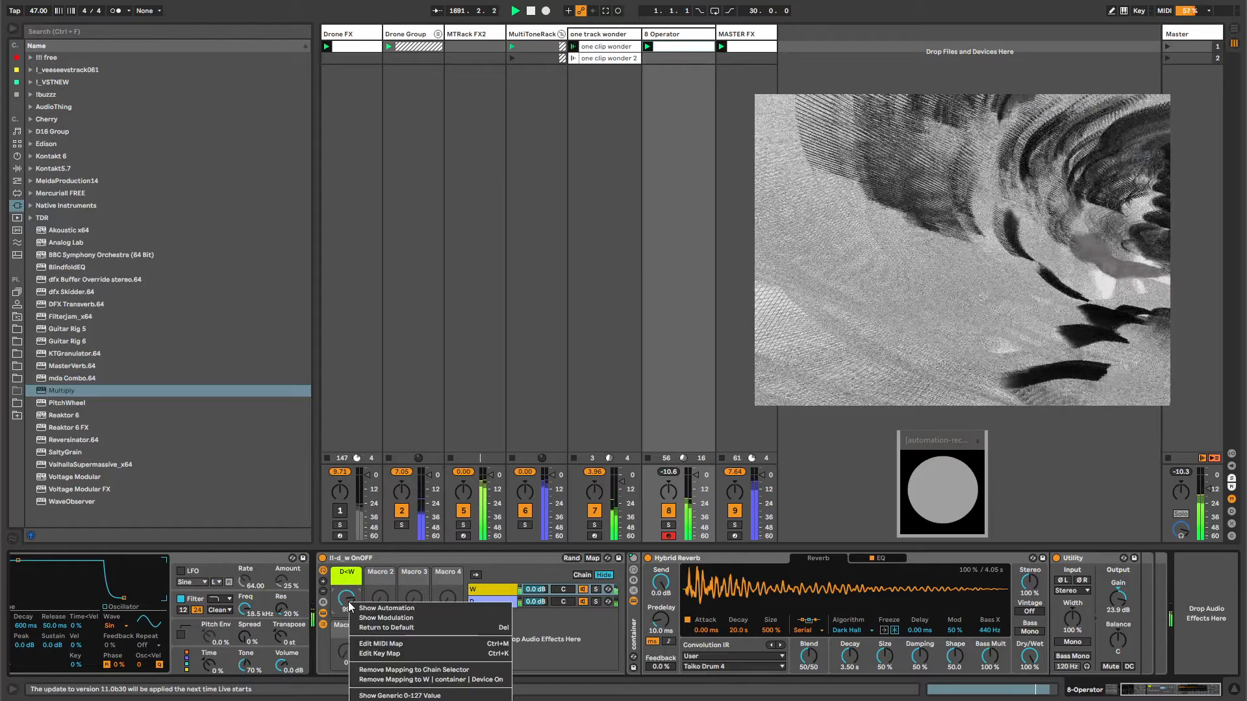
{"action": "left_click", "coordinate": [386, 608]}
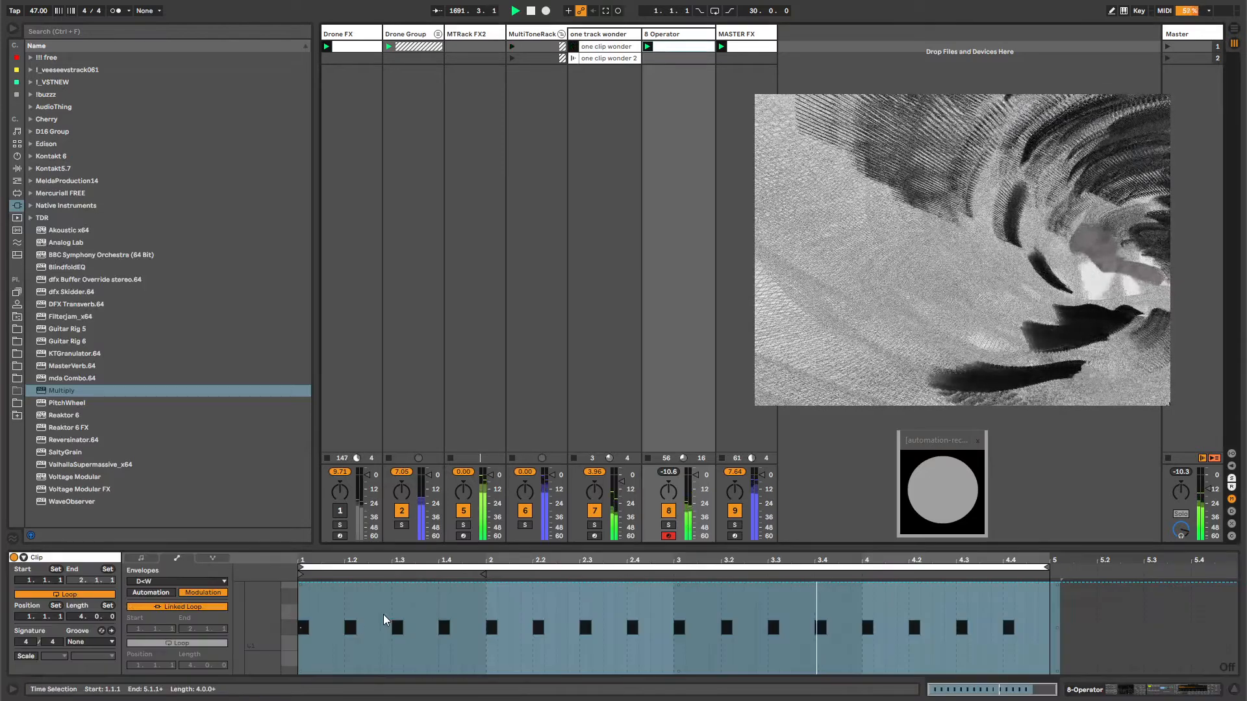
{"action": "left_click", "coordinate": [194, 608]}
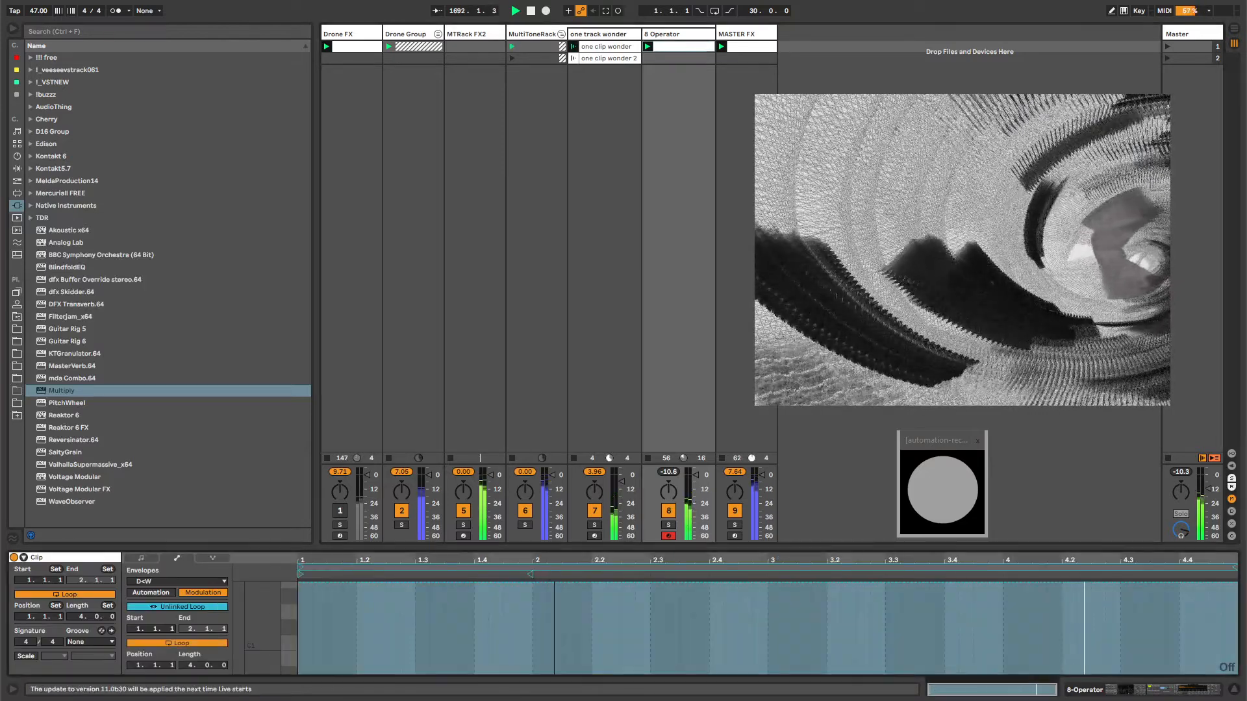
- Shape the D<W modulation as a ramp from 0% at bar 2 to 100% just after bar 4, falling to 0% near bar 5
{"action": "left_click", "coordinate": [1033, 585]}
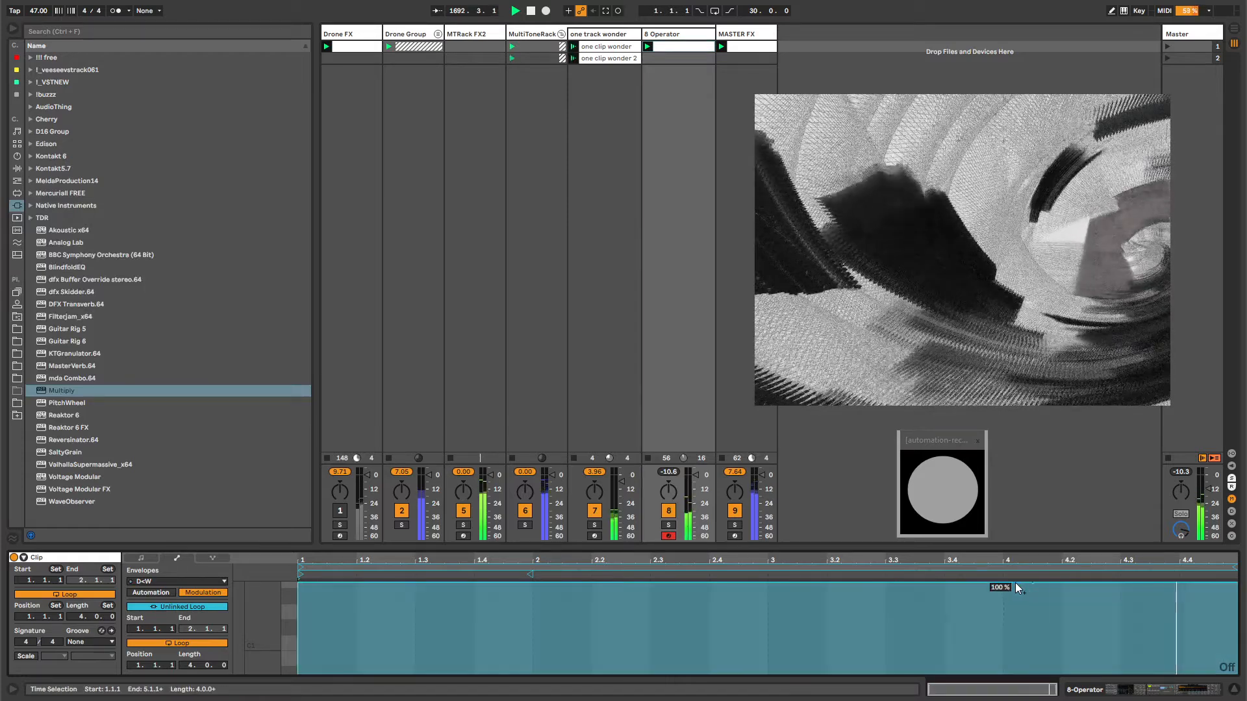
{"action": "left_click_drag", "start_coordinate": [1018, 589], "coordinate": [529, 674]}
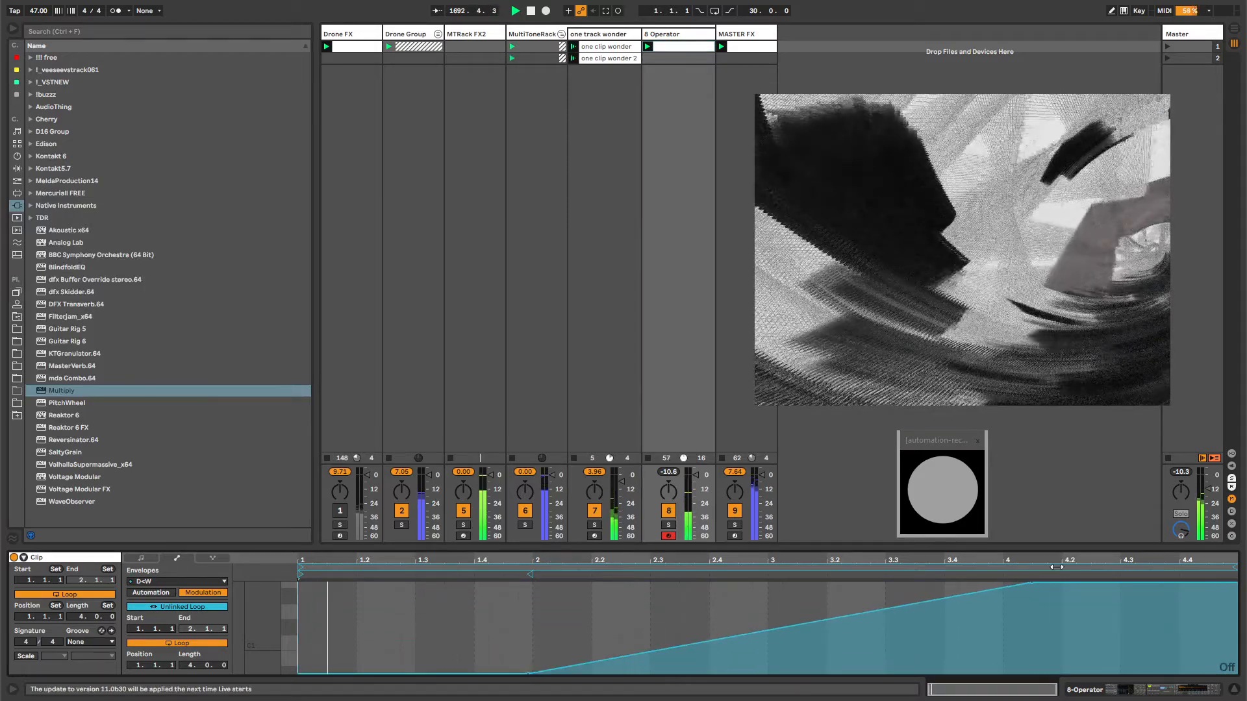
{"action": "left_click_drag", "start_coordinate": [1071, 589], "coordinate": [1213, 682]}
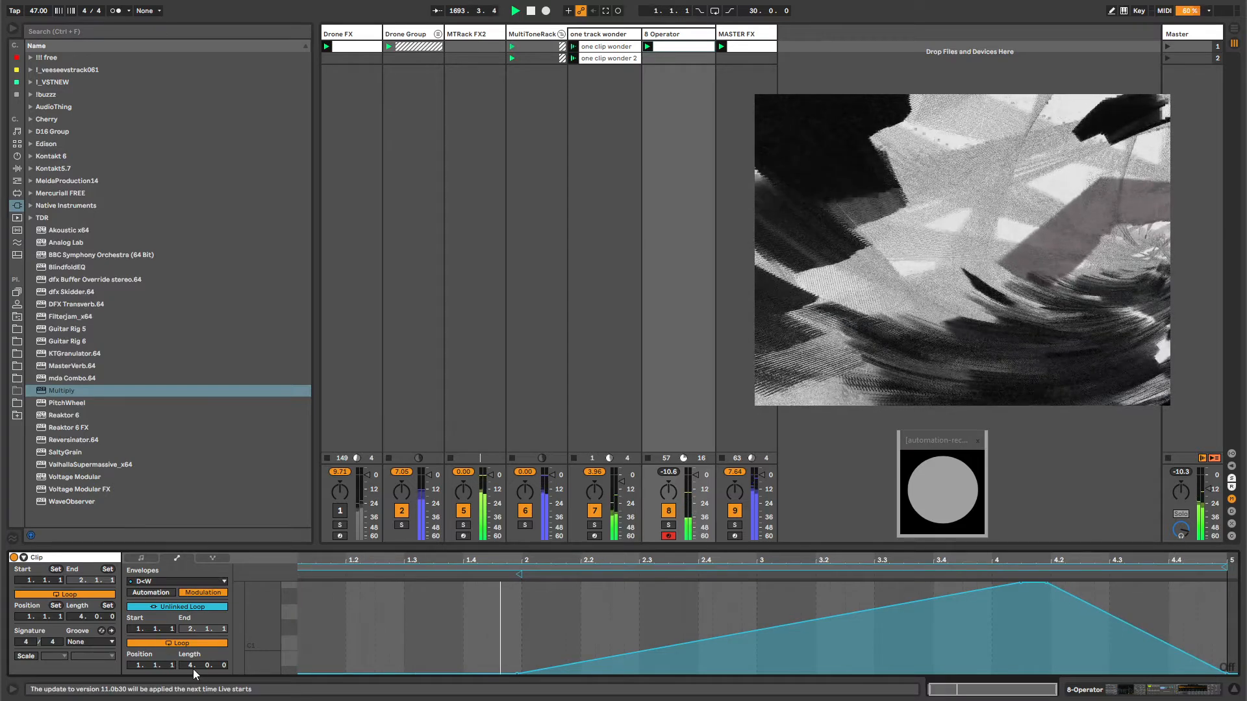
- Extend the D<W envelope loop to about 7 bars and add a second rise from bar 6 to a 100% peak shortly before the loop end
{"action": "left_click_drag", "start_coordinate": [194, 673], "coordinate": [222, 664]}
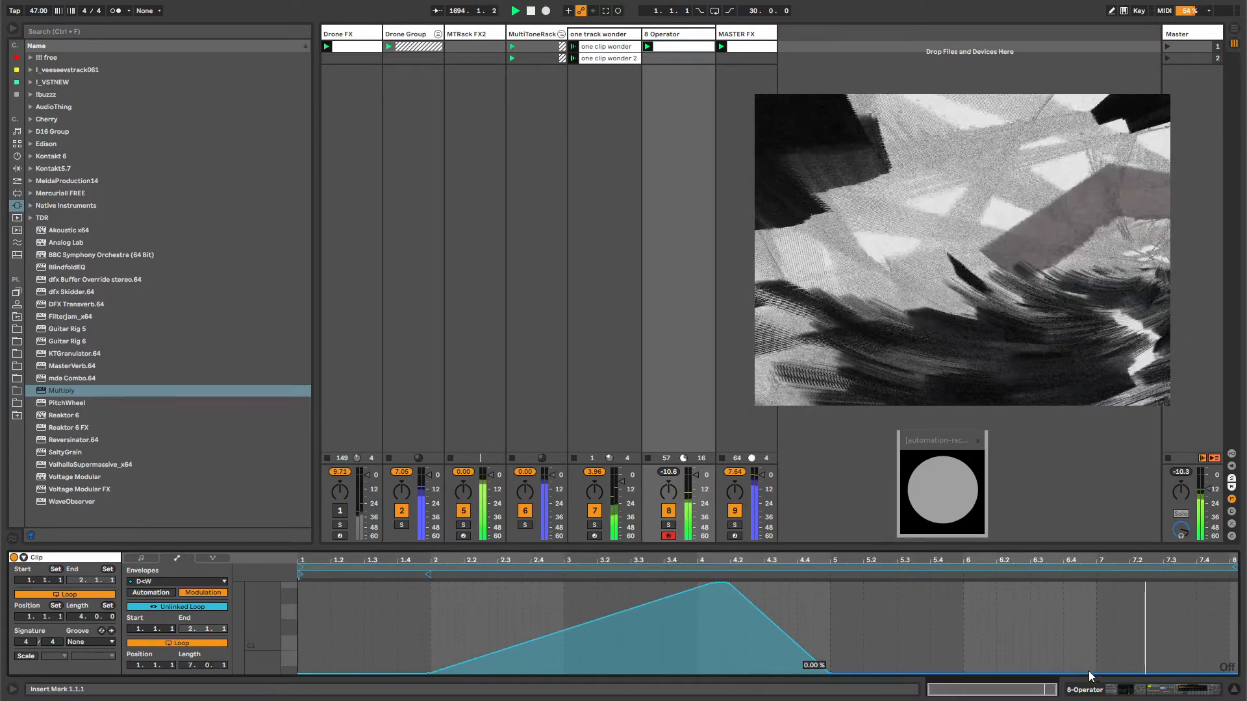
{"action": "left_click_drag", "start_coordinate": [1090, 673], "coordinate": [1210, 584]}
{"action": "left_click_drag", "start_coordinate": [996, 669], "coordinate": [995, 674]}
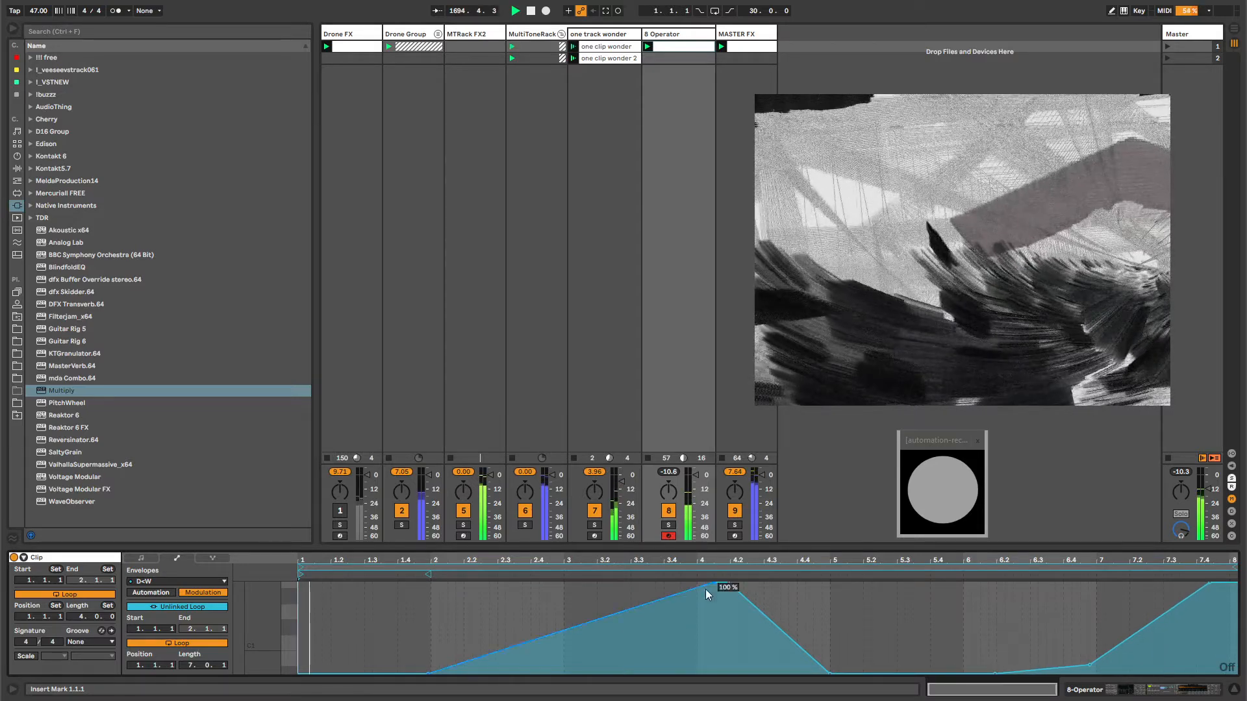
{"action": "left_click", "coordinate": [729, 583]}
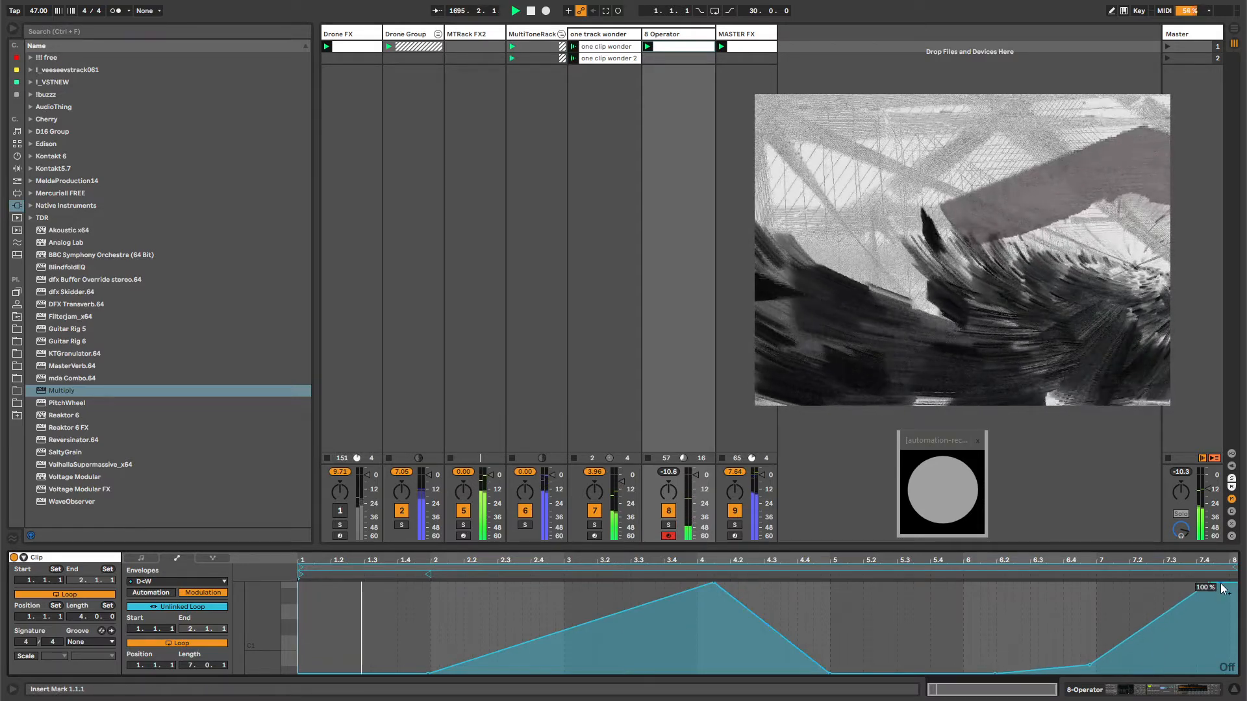
{"action": "left_click_drag", "start_coordinate": [1223, 589], "coordinate": [1234, 681]}
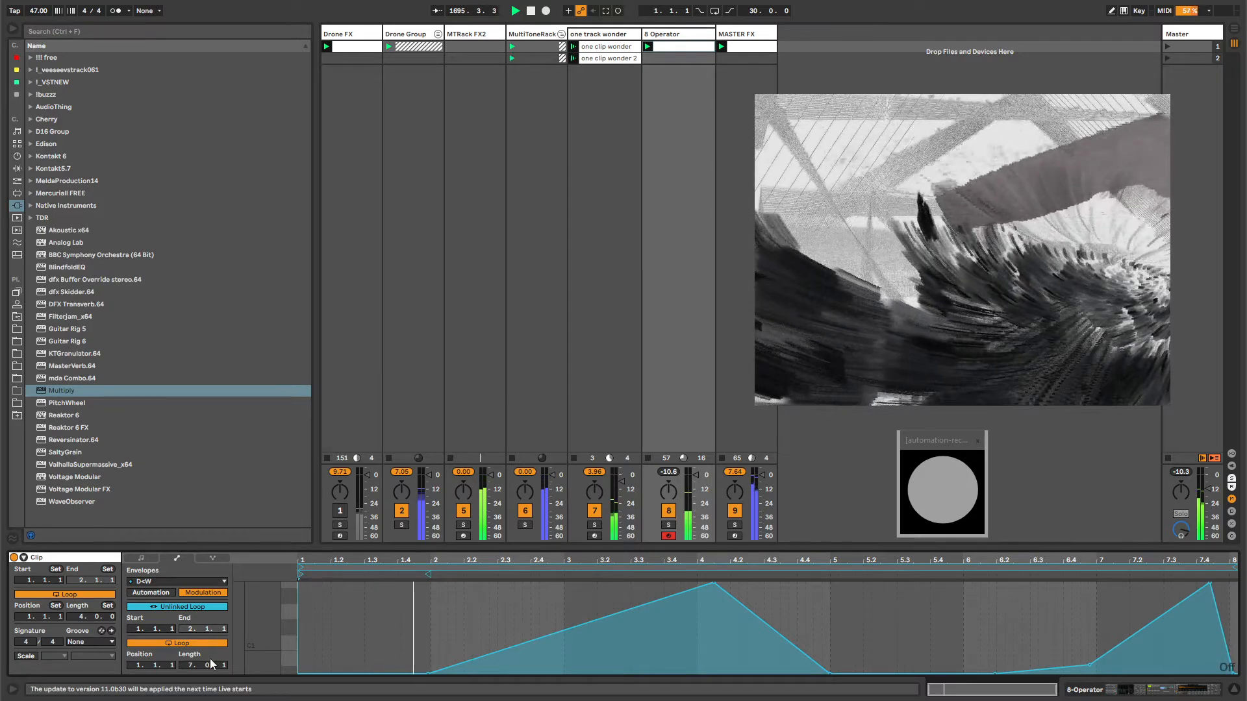
- Lengthen the D<W envelope loop to about 10 bars and widen the second peak into a plateau around bar 8 that fades out after bar 9
{"action": "left_click_drag", "start_coordinate": [189, 666], "coordinate": [189, 651]}
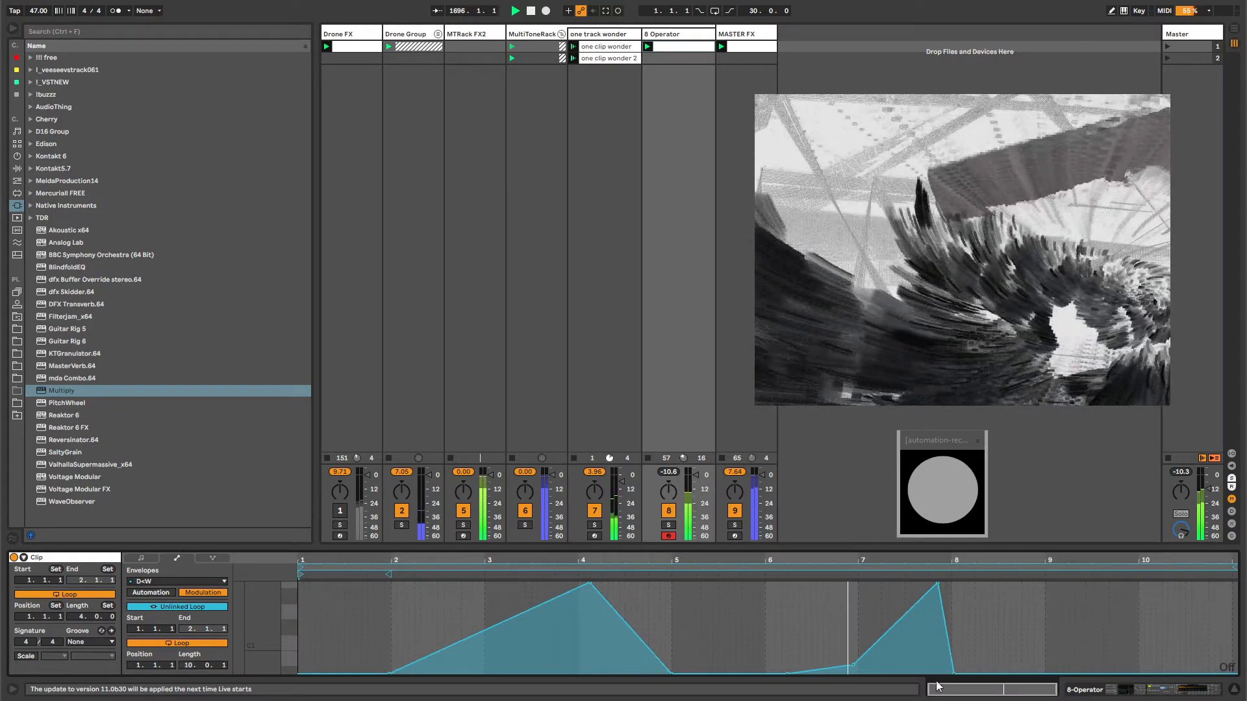
{"action": "left_click_drag", "start_coordinate": [935, 667], "coordinate": [1090, 666]}
{"action": "left_click_drag", "start_coordinate": [992, 614], "coordinate": [979, 584]}
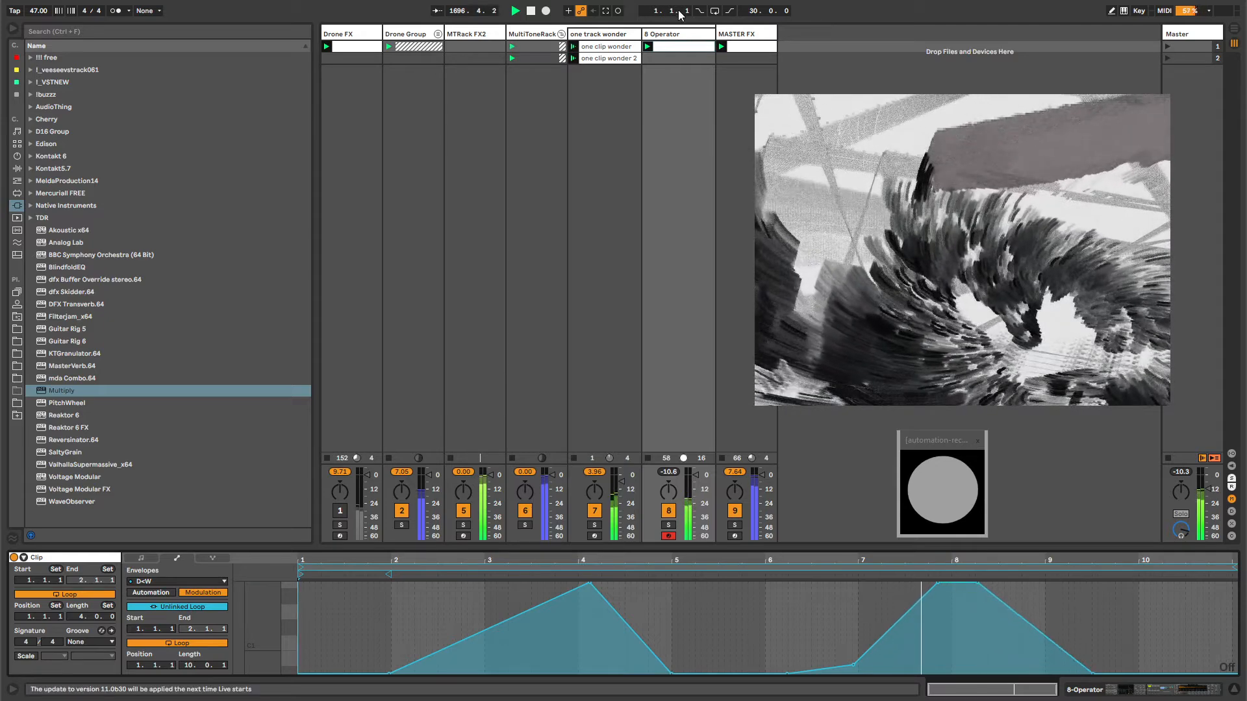
- Unlink the metal macro's modulation envelope in one clip wonder and set its loop length to 23 bars
{"action": "left_click", "coordinate": [658, 37]}
{"action": "left_click", "coordinate": [615, 37]}
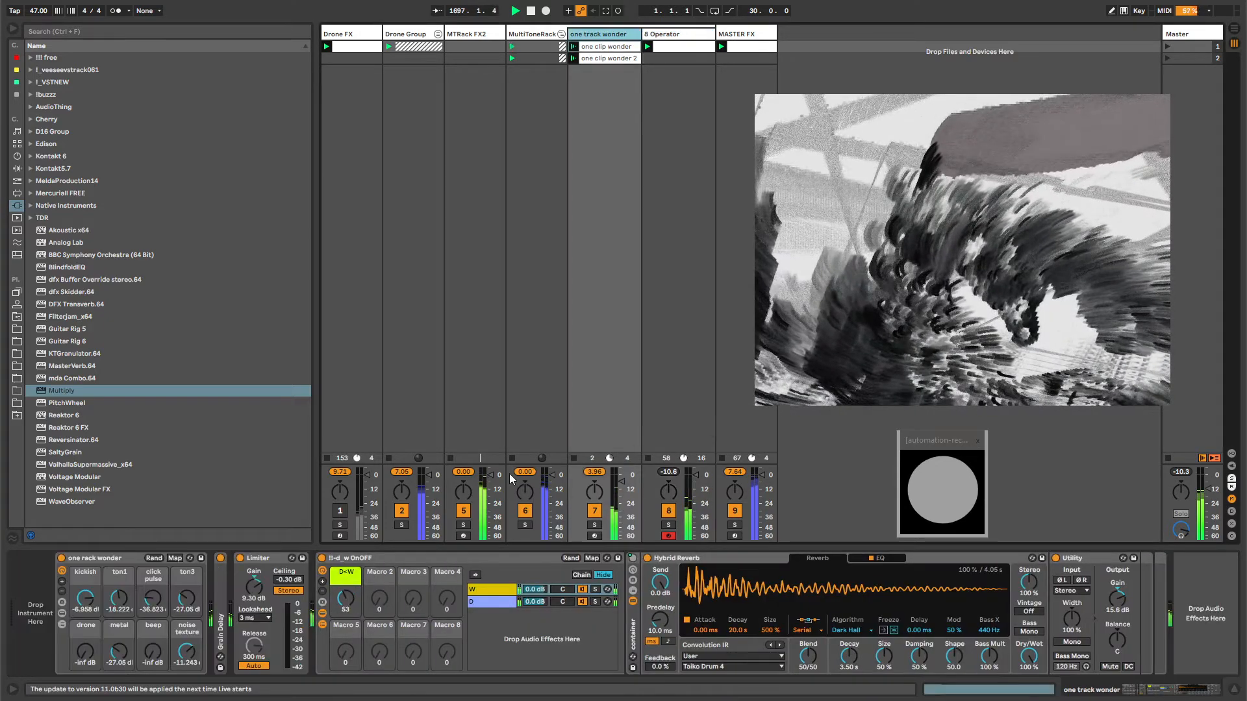
{"action": "left_click", "coordinate": [539, 36]}
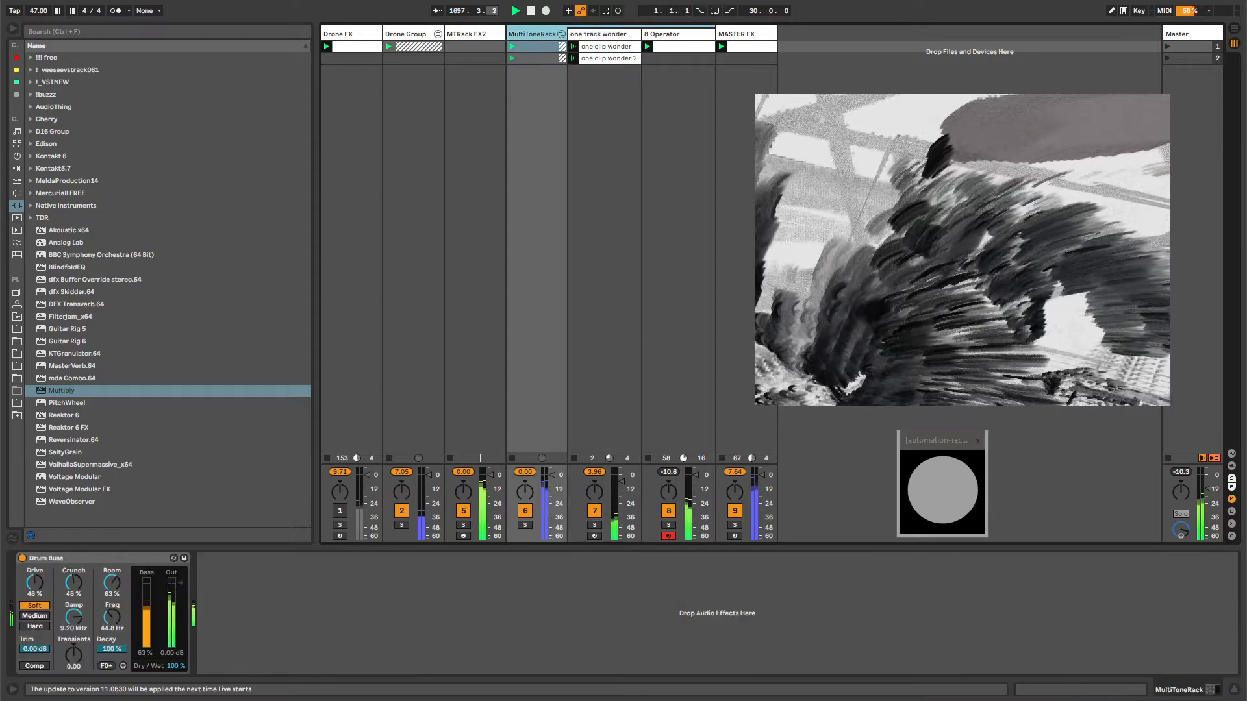
{"action": "left_click", "coordinate": [603, 35]}
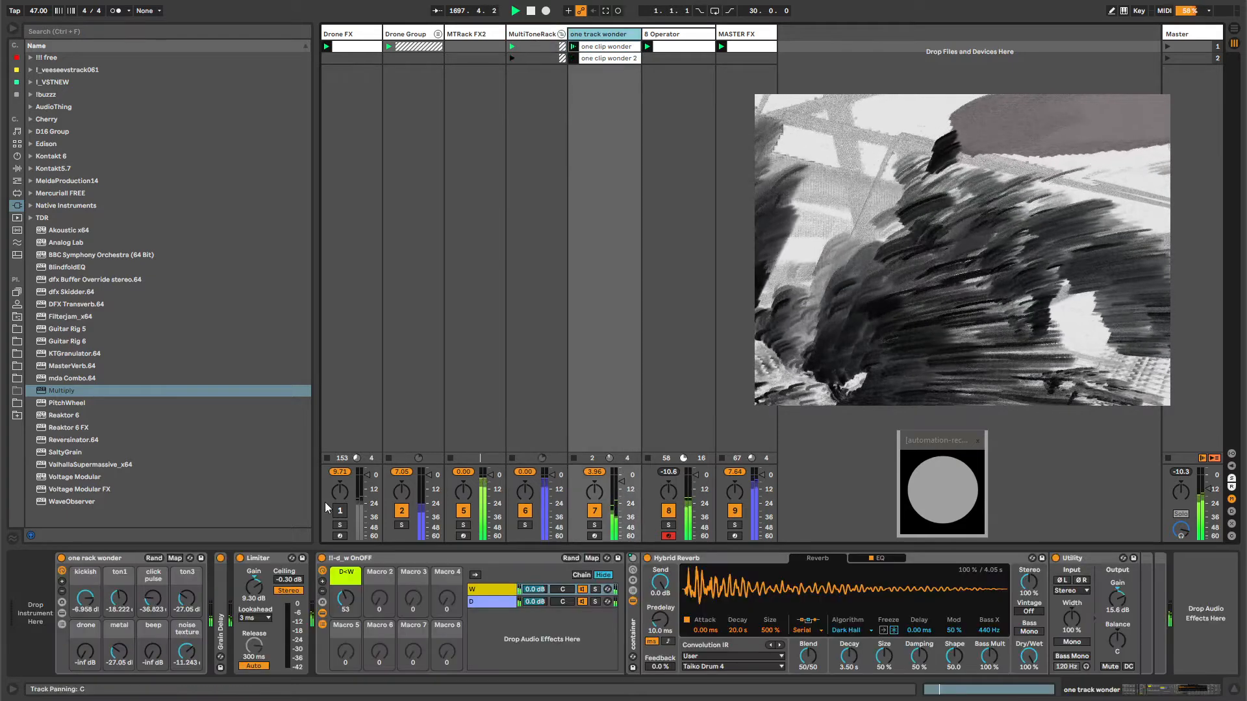
{"action": "right_click", "coordinate": [118, 652]}
{"action": "left_click", "coordinate": [146, 664]}
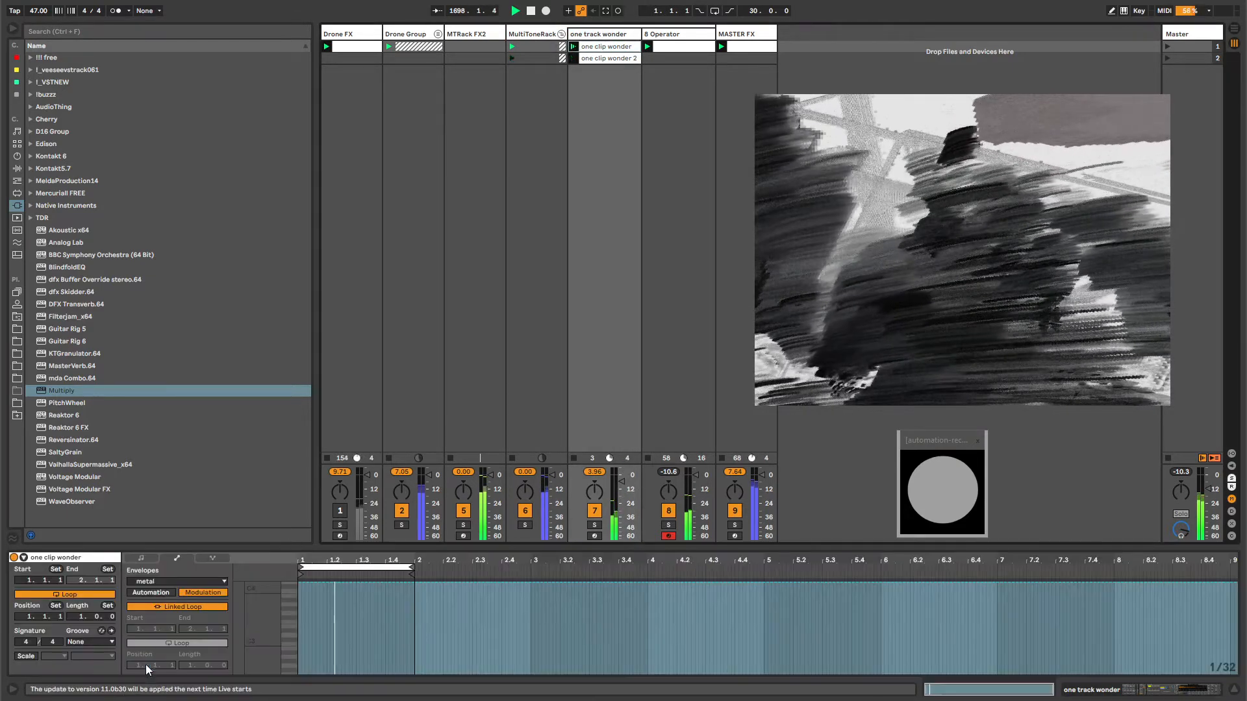
{"action": "left_click", "coordinate": [192, 602]}
{"action": "left_click_drag", "start_coordinate": [190, 665], "coordinate": [190, 604]}
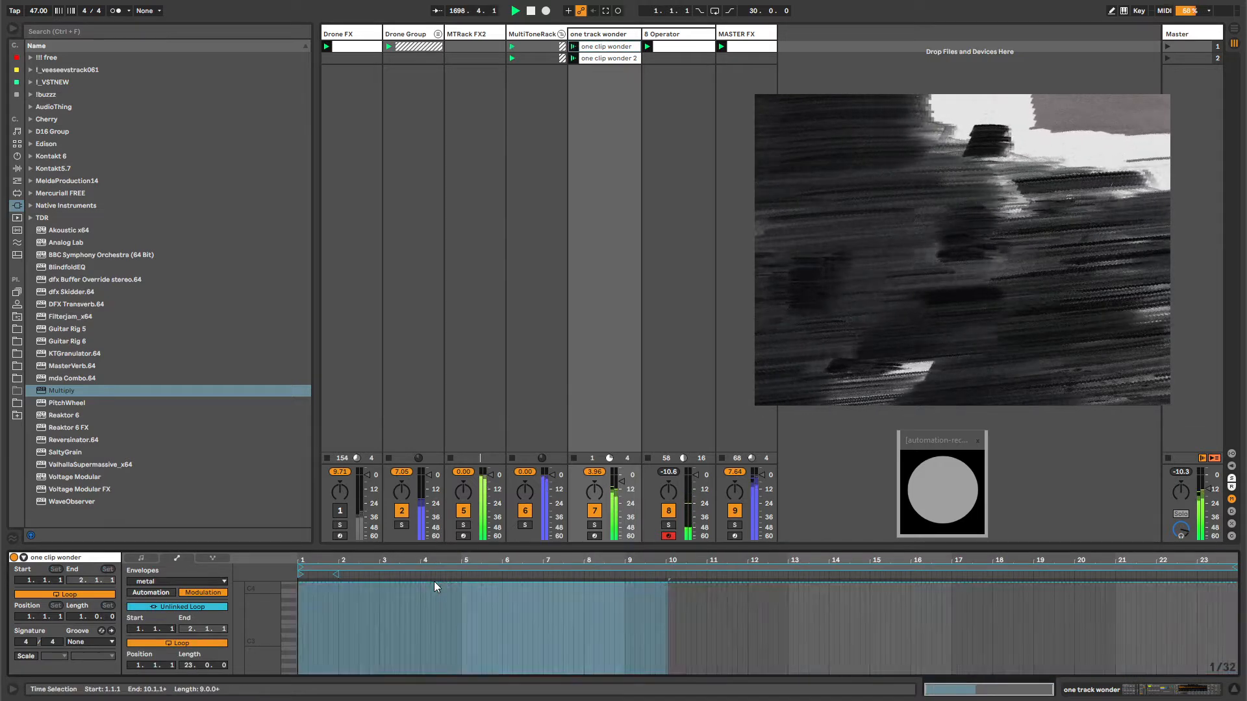
- Shape the metal modulation to rise from zero just after bar 1 to full near bar 4, then fall to zero between about bars 10 and 13
{"action": "left_click", "coordinate": [432, 584]}
{"action": "left_click_drag", "start_coordinate": [315, 584], "coordinate": [315, 674]}
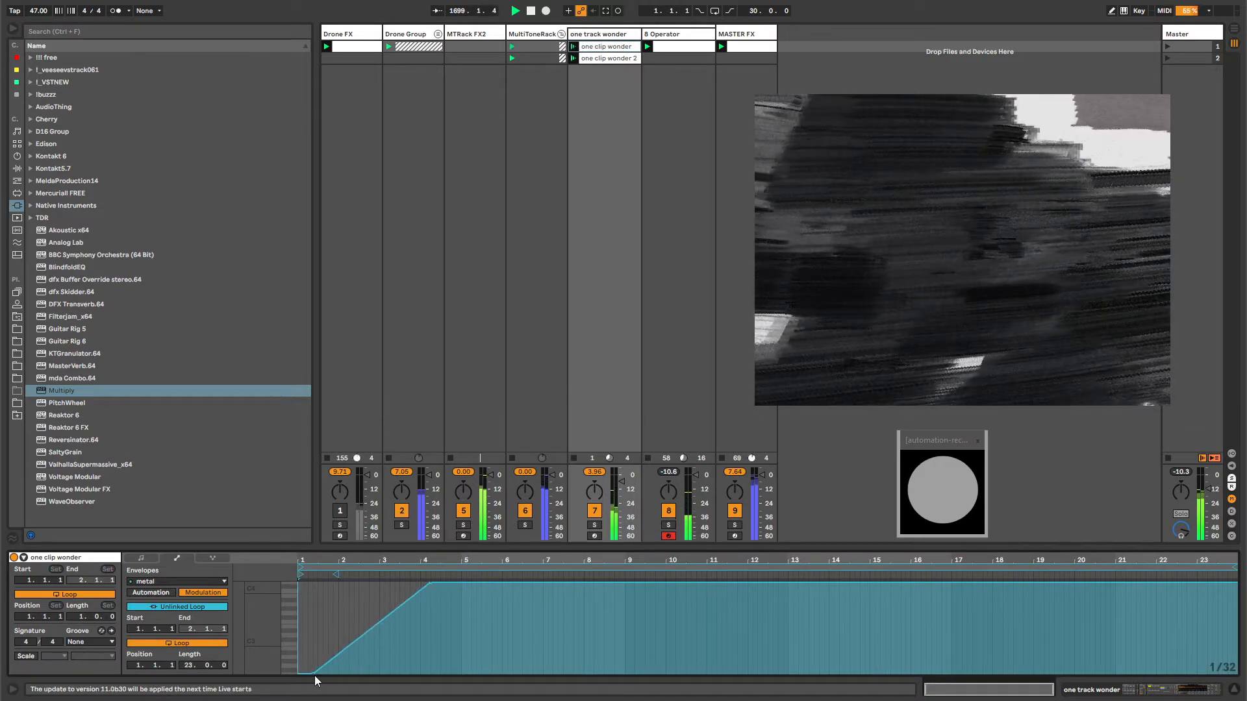
{"action": "left_click_drag", "start_coordinate": [478, 585], "coordinate": [583, 584]}
{"action": "left_click", "coordinate": [522, 585]}
{"action": "left_click_drag", "start_coordinate": [675, 584], "coordinate": [807, 675]}
- Search the browser for "note proba" and load NoteProbabilityGate.adg onto the 8 Operator track
{"action": "left_click", "coordinate": [675, 36]}
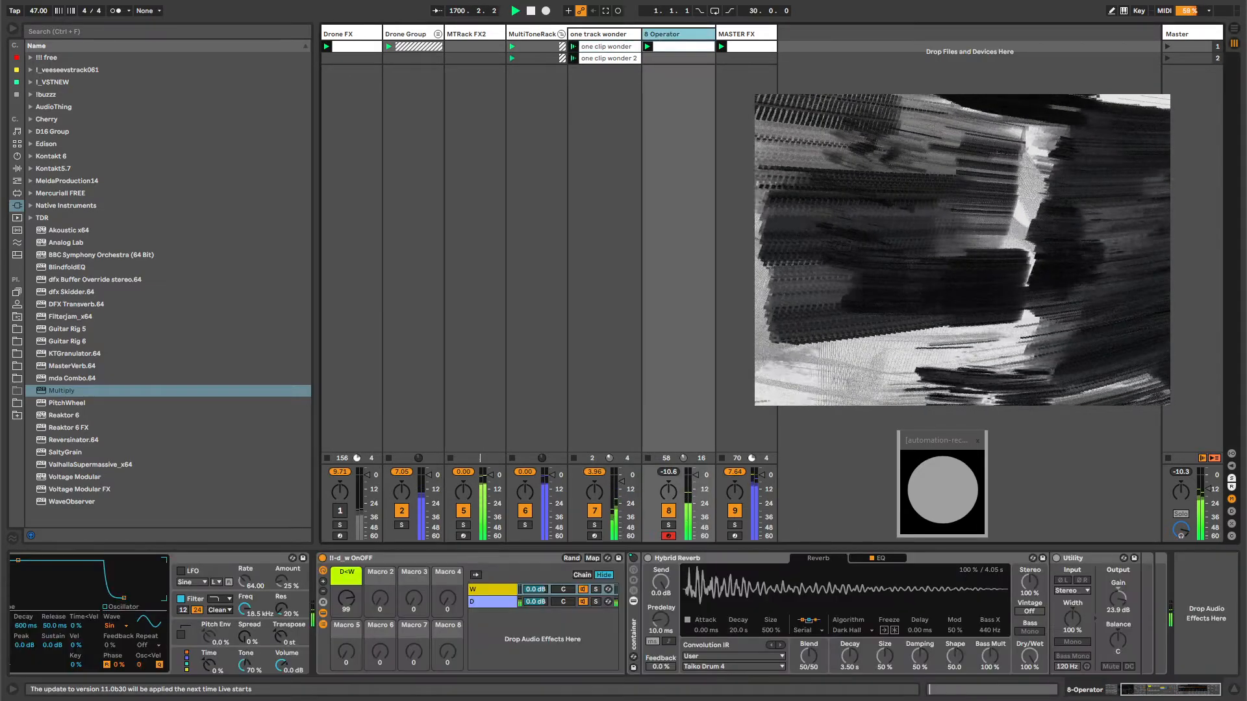
{"action": "left_click", "coordinate": [1214, 614]}
{"action": "key", "text": "ctrl+f"}
{"action": "type", "text": "note proba"}
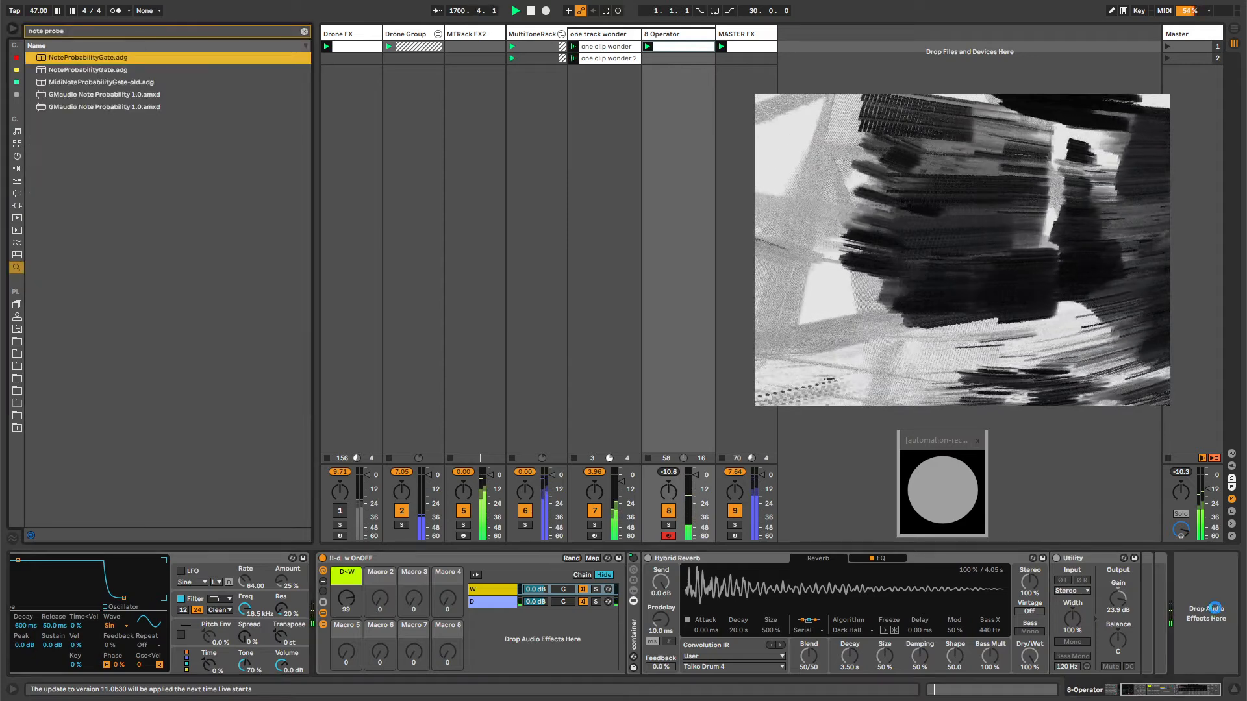
{"action": "key", "text": "Return"}
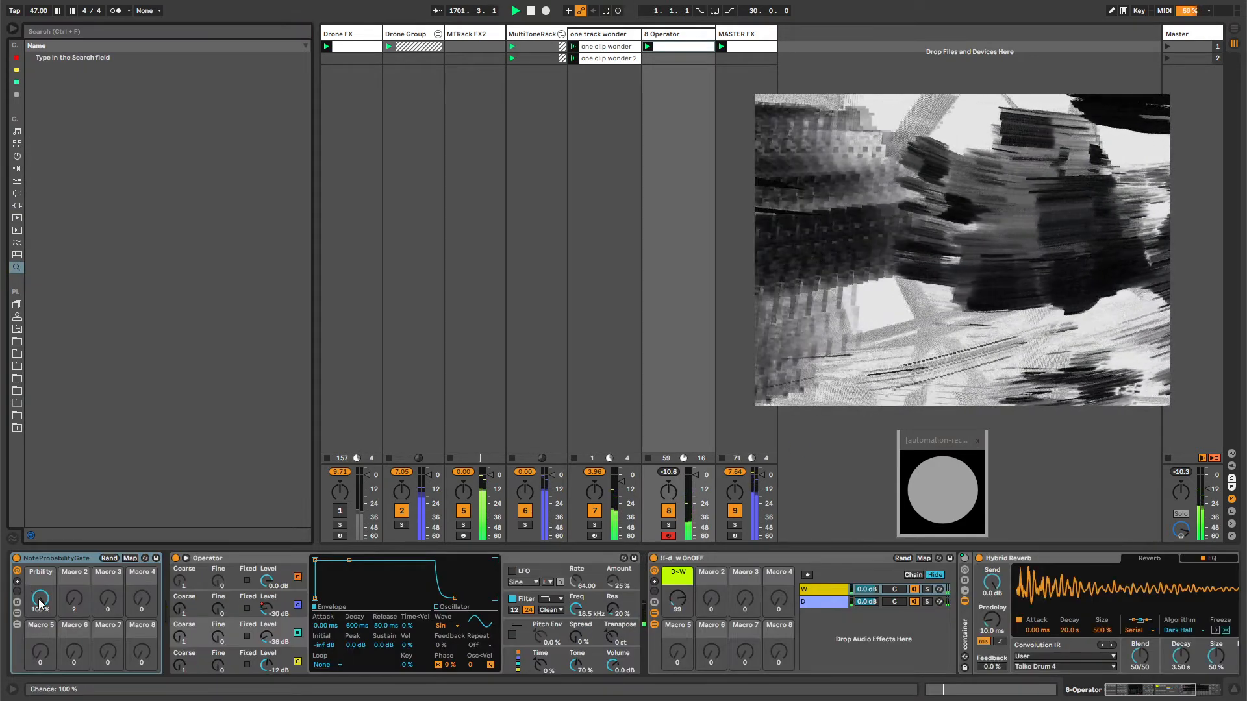
- Vary NoteProbabilityGate's Prbility macro between low and high chances, recording the movement into the clip up to 98%
{"action": "left_click_drag", "start_coordinate": [39, 602], "coordinate": [39, 624]}
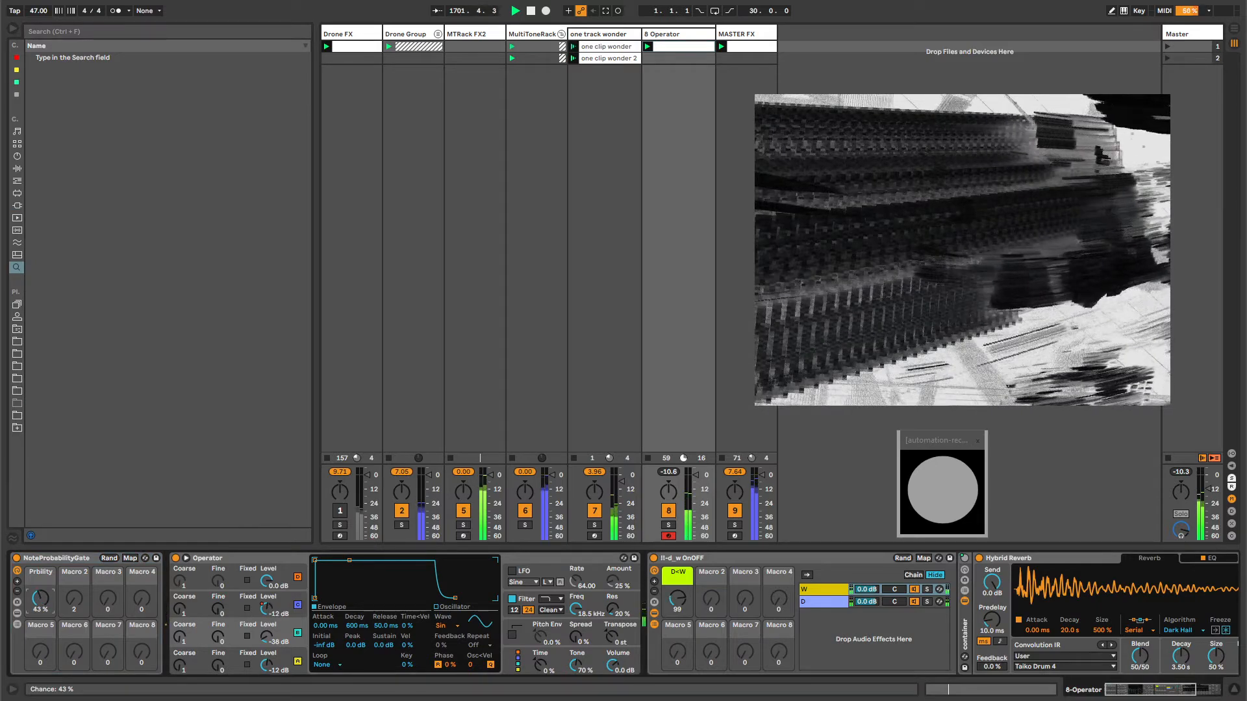
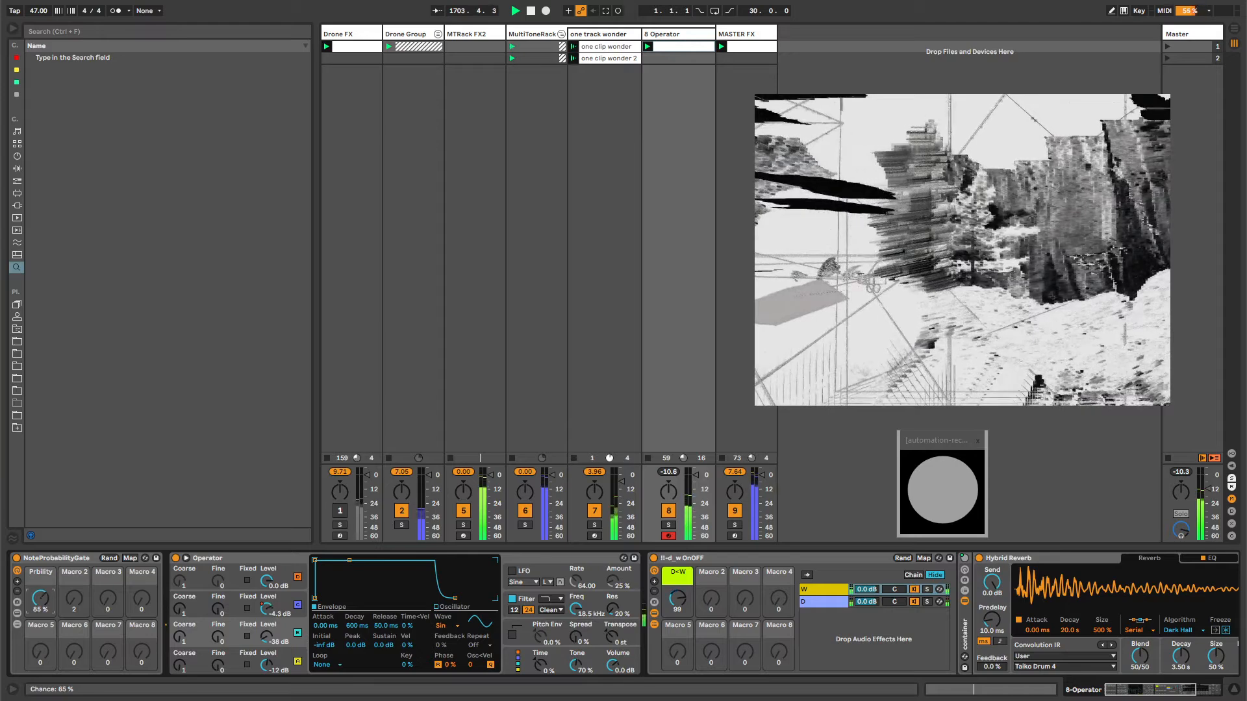
{"action": "left_click_drag", "start_coordinate": [39, 603], "coordinate": [40, 605]}
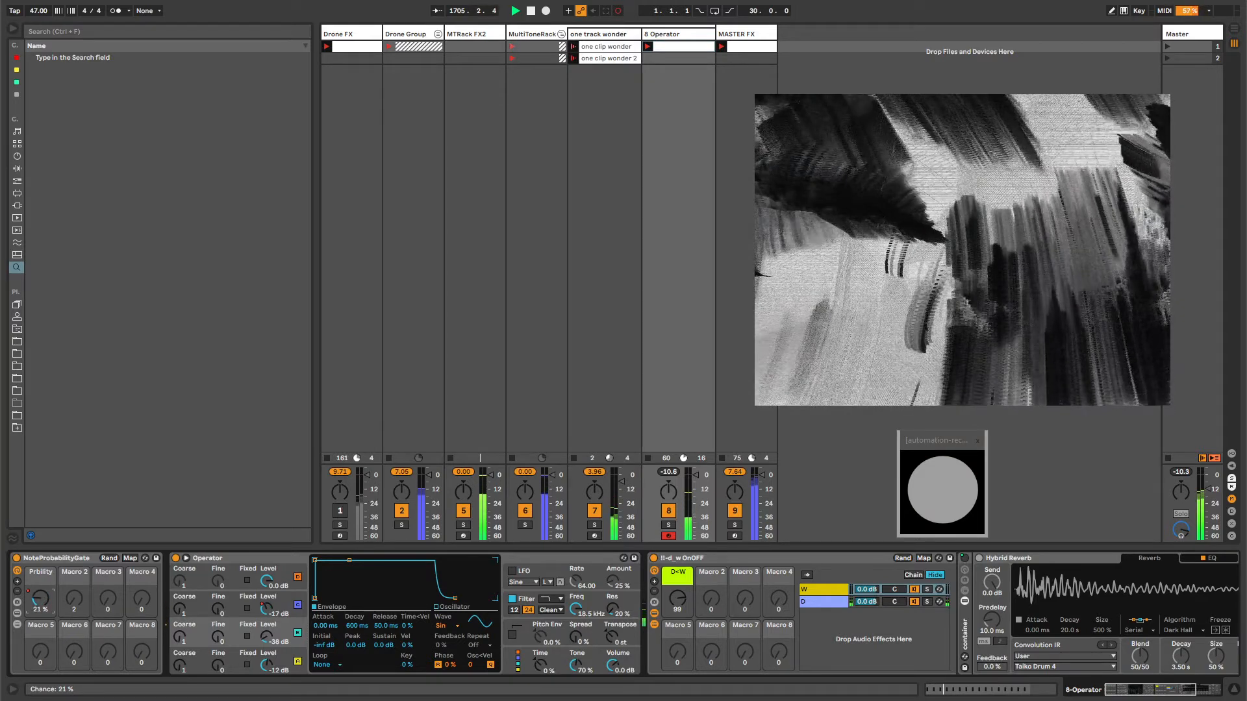
{"action": "left_click_drag", "start_coordinate": [39, 601], "coordinate": [39, 571]}
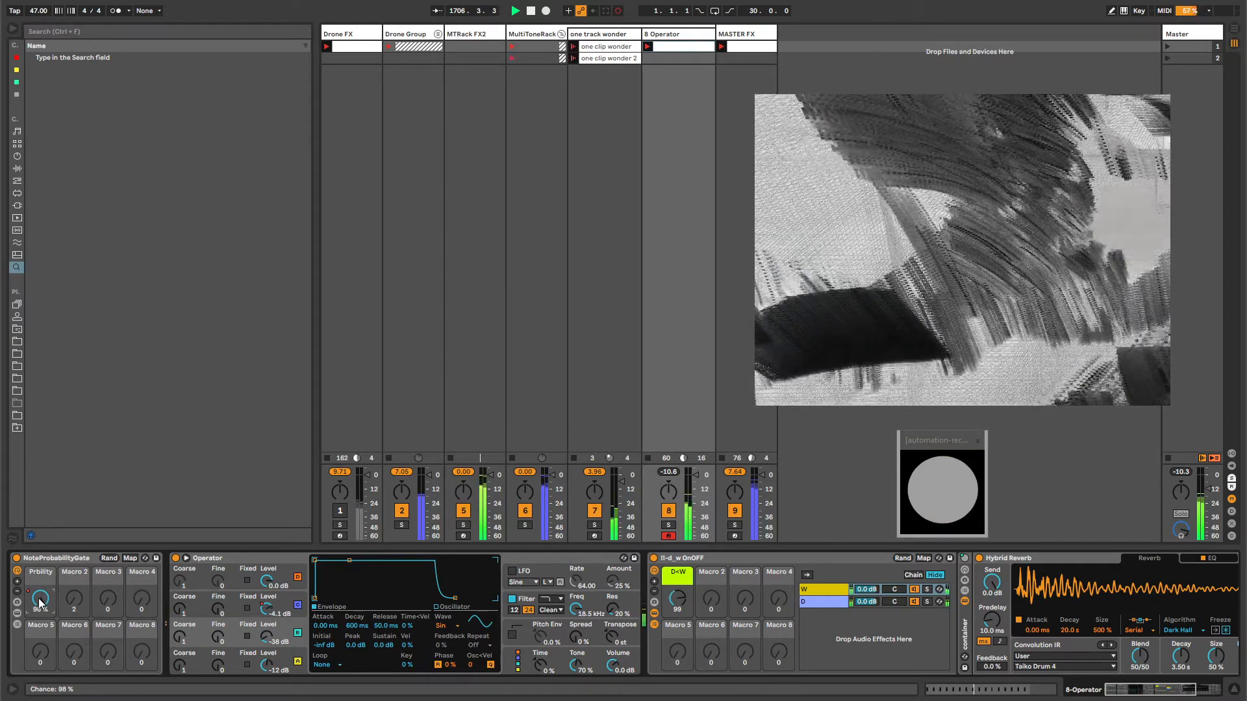
- Show the Prbility automation envelope in the 8 Operator clip, unlink its loop and shorten the loop length to 2.3.1
{"action": "right_click", "coordinate": [39, 602]}
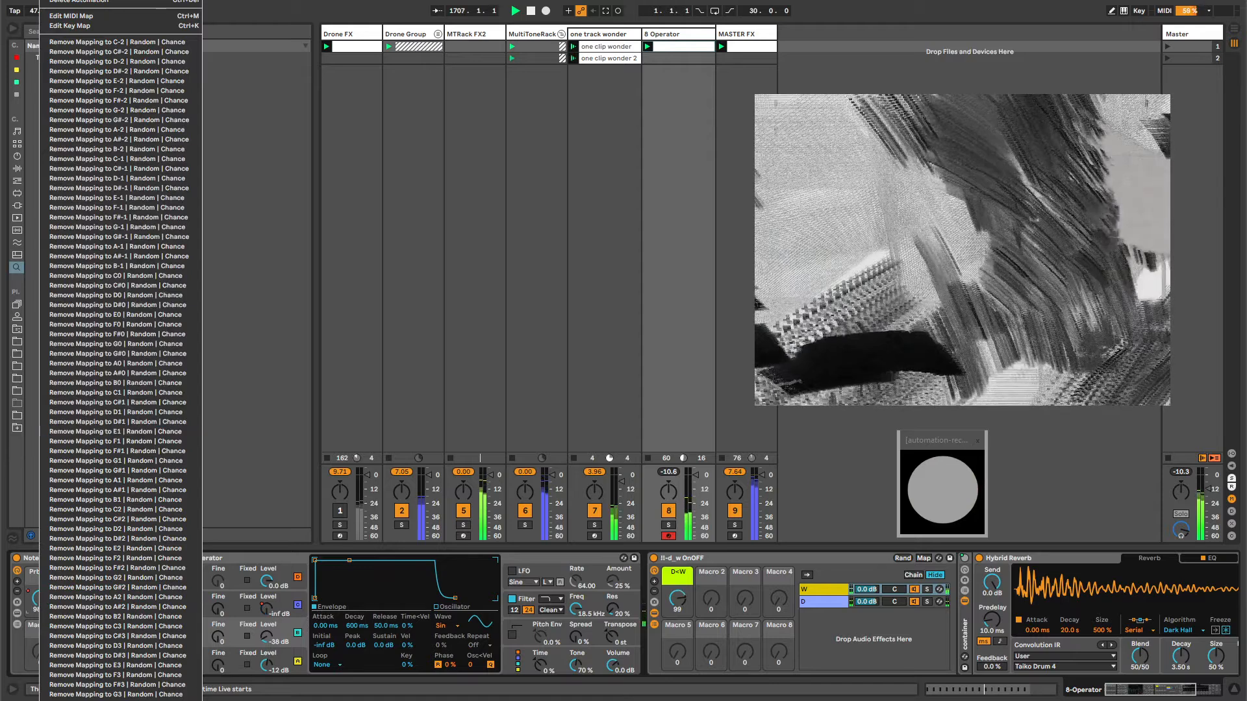
{"action": "left_click", "coordinate": [84, 0]}
{"action": "left_click", "coordinate": [602, 653]}
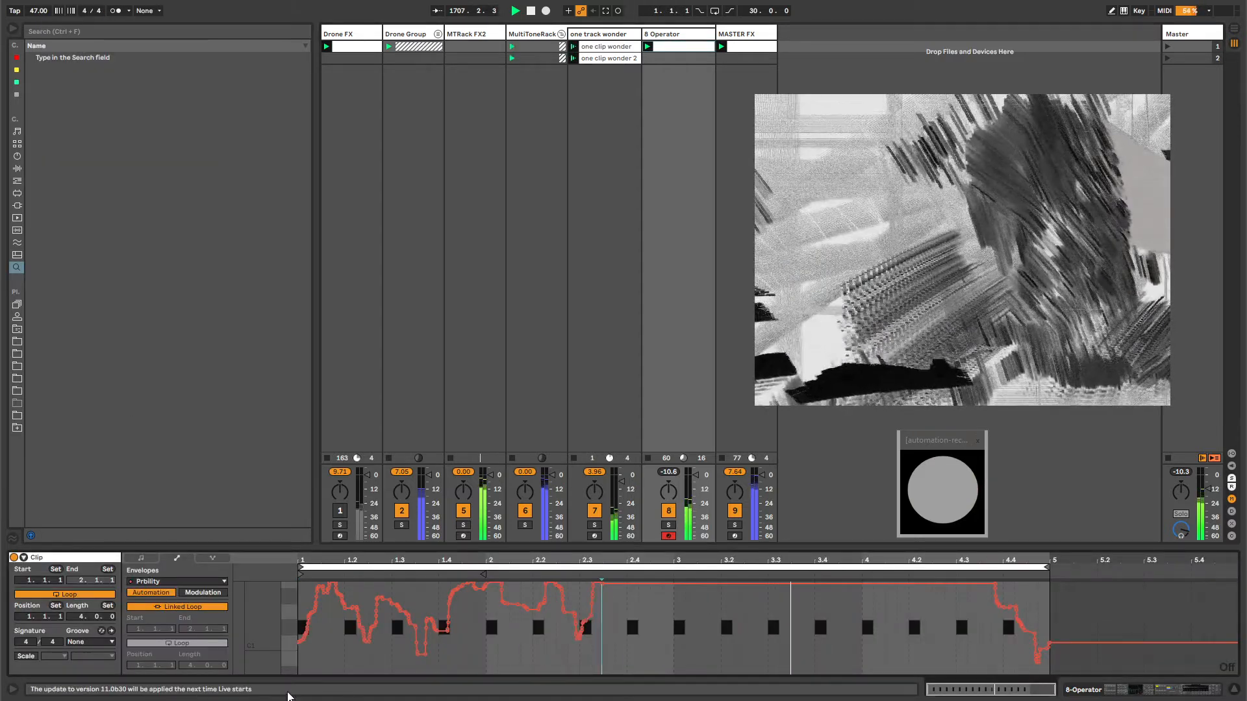
{"action": "left_click", "coordinate": [207, 606]}
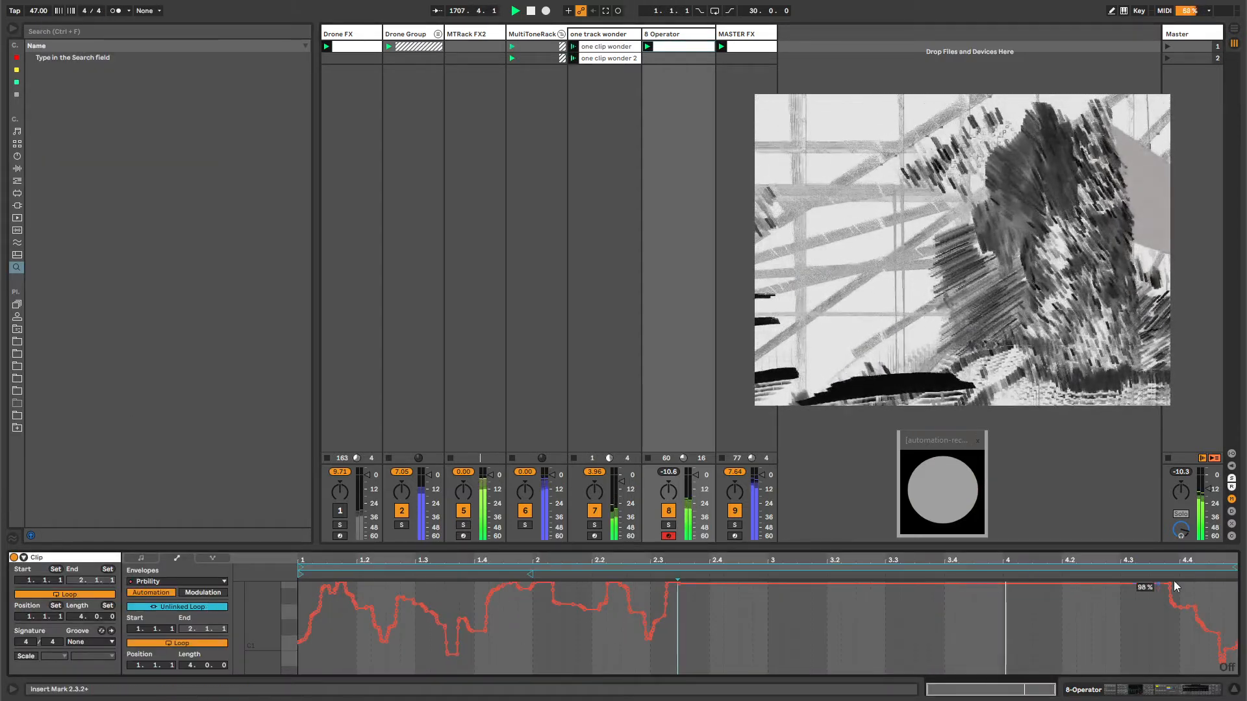
{"action": "left_click_drag", "start_coordinate": [1235, 568], "coordinate": [957, 568]}
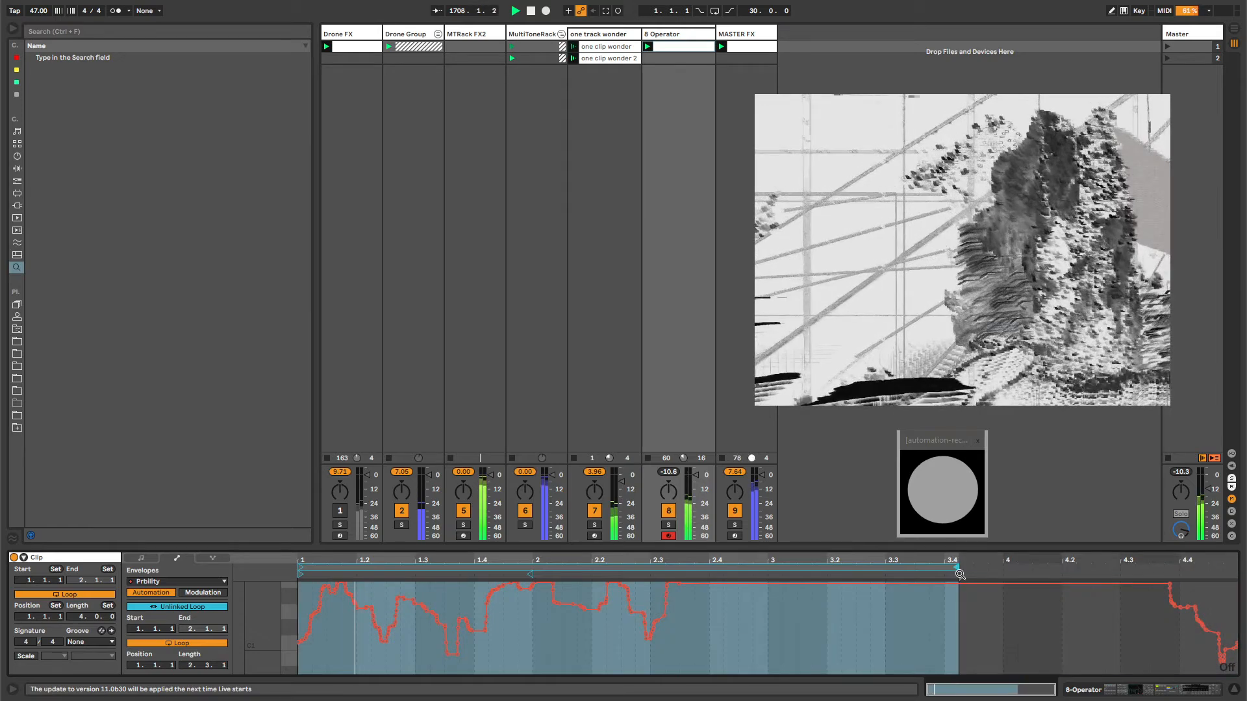
- Select the entire Prbility envelope and simplify its recorded automation curve
{"action": "left_click", "coordinate": [737, 636]}
{"action": "key", "text": "ctrl+a"}
{"action": "right_click", "coordinate": [737, 636]}
{"action": "key", "text": "s"}
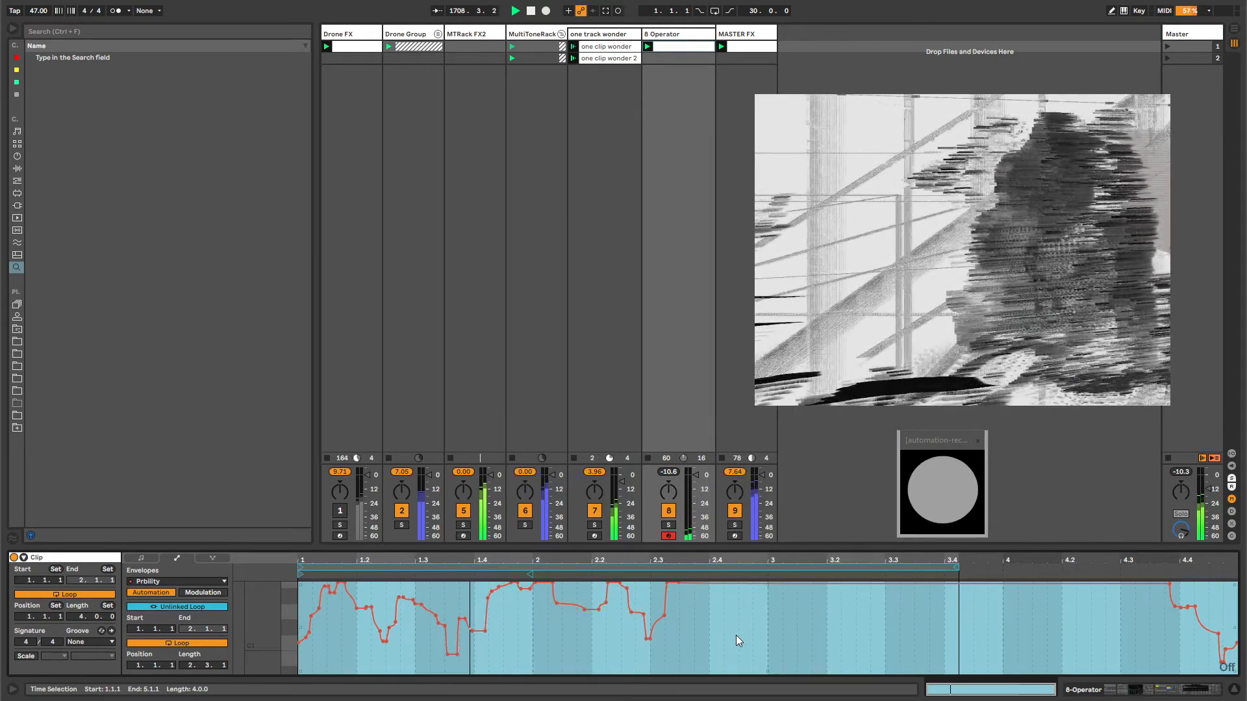
{"action": "left_click", "coordinate": [736, 635]}
- Show the ton3 macro's modulation envelope in the one clip wonder clip, unlink its loop and set the loop length to 3.1.0
{"action": "left_click", "coordinate": [736, 35]}
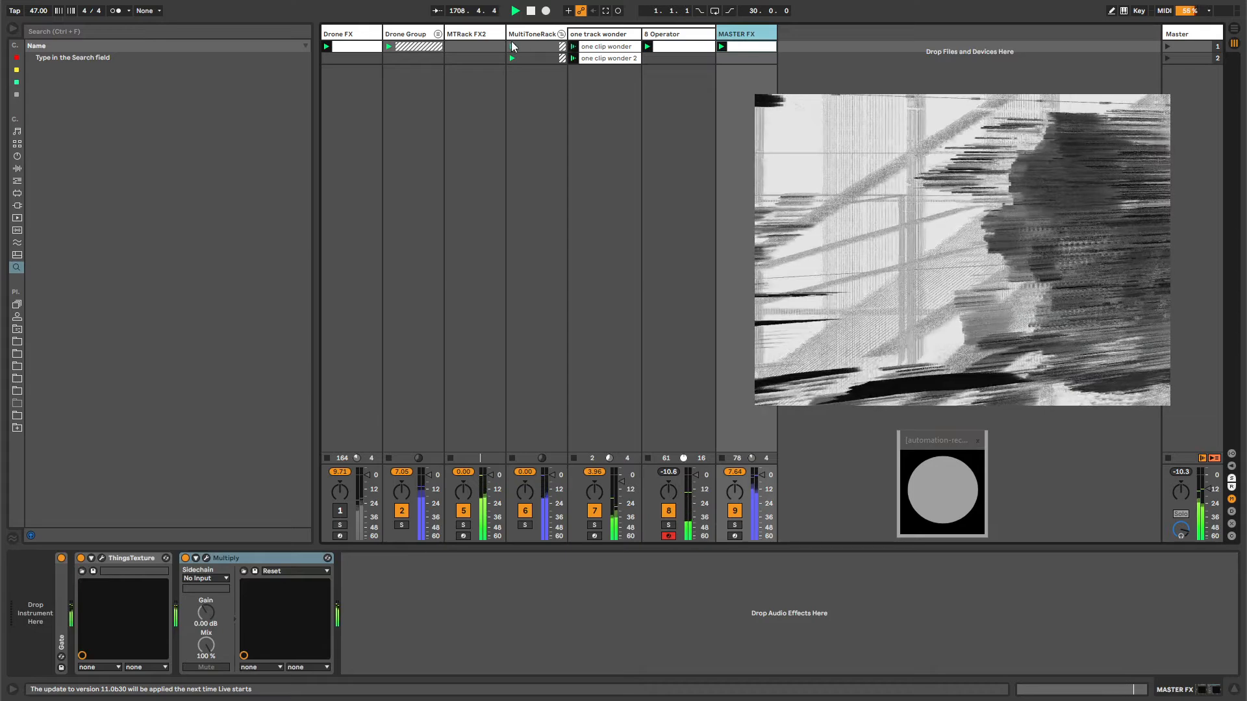
{"action": "left_click", "coordinate": [593, 38]}
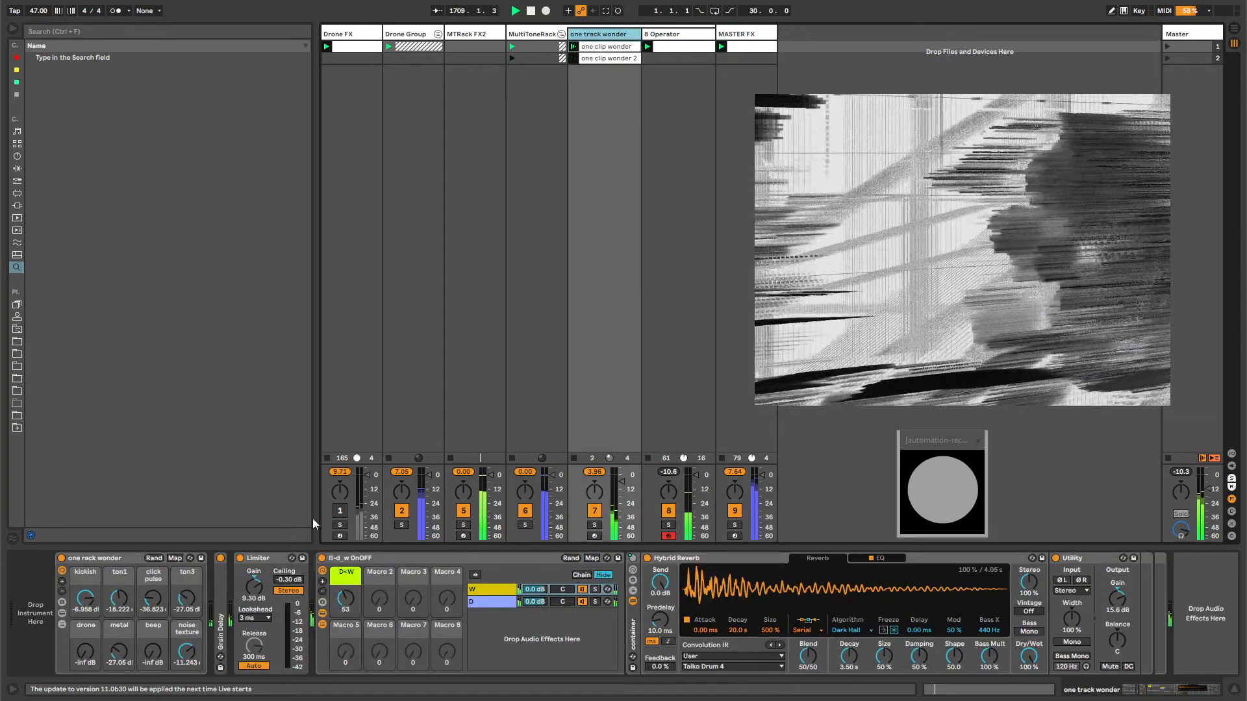
{"action": "right_click", "coordinate": [186, 600]}
{"action": "left_click", "coordinate": [195, 606]}
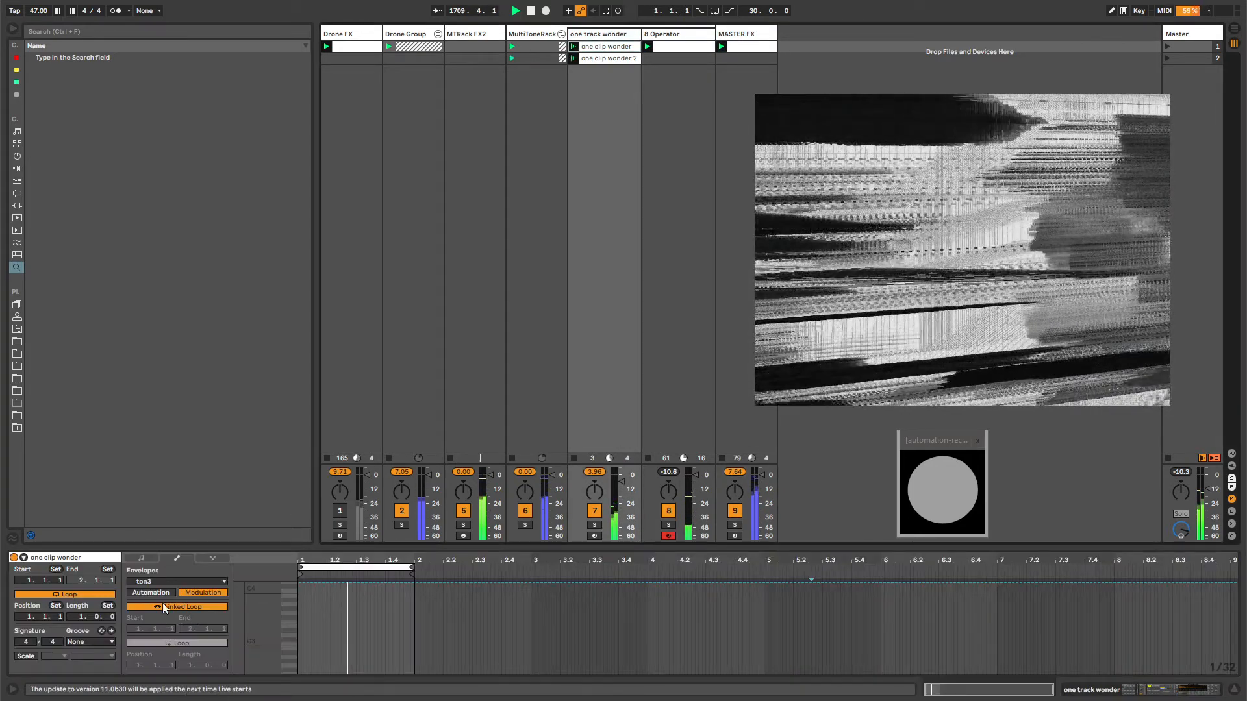
{"action": "left_click", "coordinate": [163, 606]}
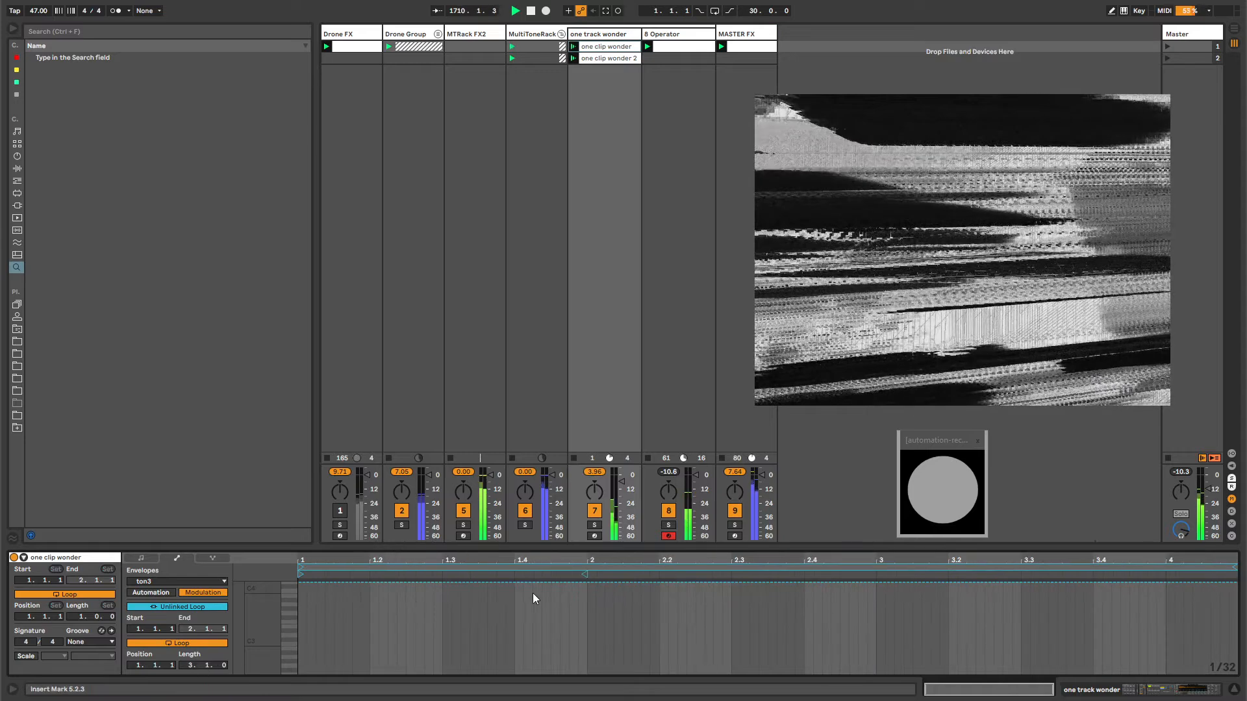
- Shape the ton3 envelope to rise to 100% before bar 2, fall to 0% near bar 3 and climb back to full just before bar 4
{"action": "double_click", "coordinate": [552, 582]}
{"action": "left_click", "coordinate": [545, 583]}
{"action": "left_click_drag", "start_coordinate": [443, 583], "coordinate": [343, 674]}
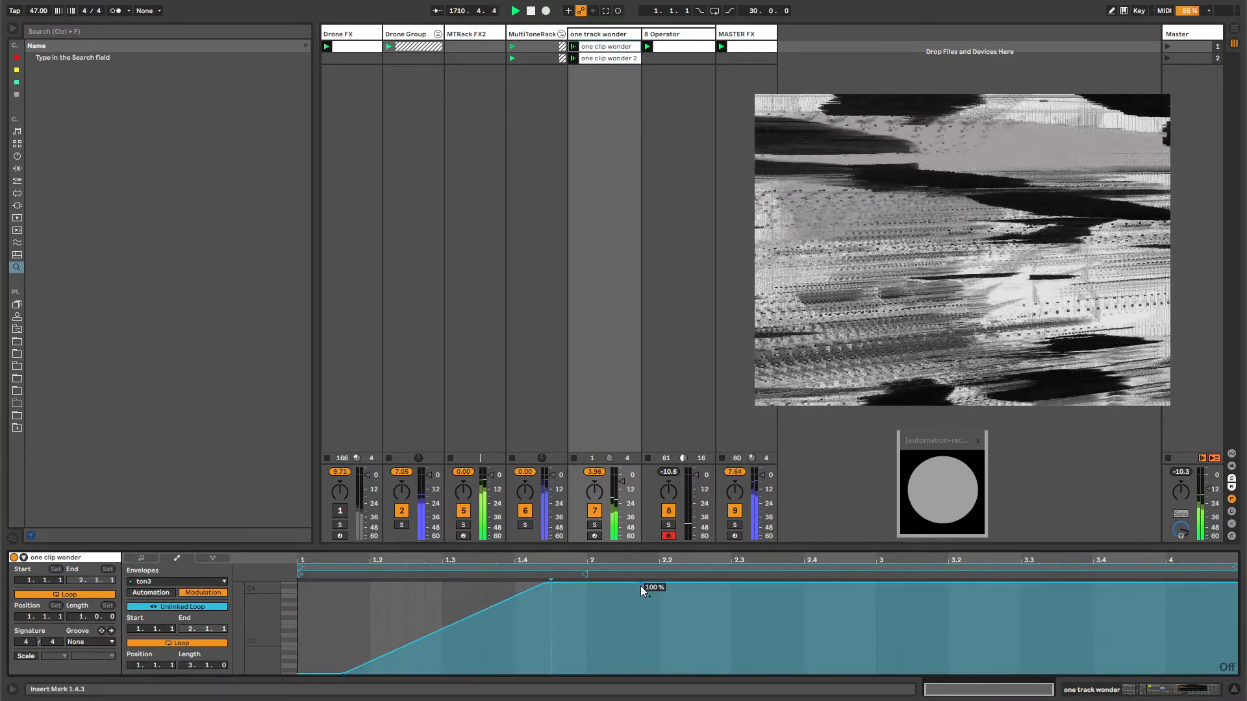
{"action": "left_click", "coordinate": [606, 583]}
{"action": "left_click_drag", "start_coordinate": [641, 585], "coordinate": [869, 674]}
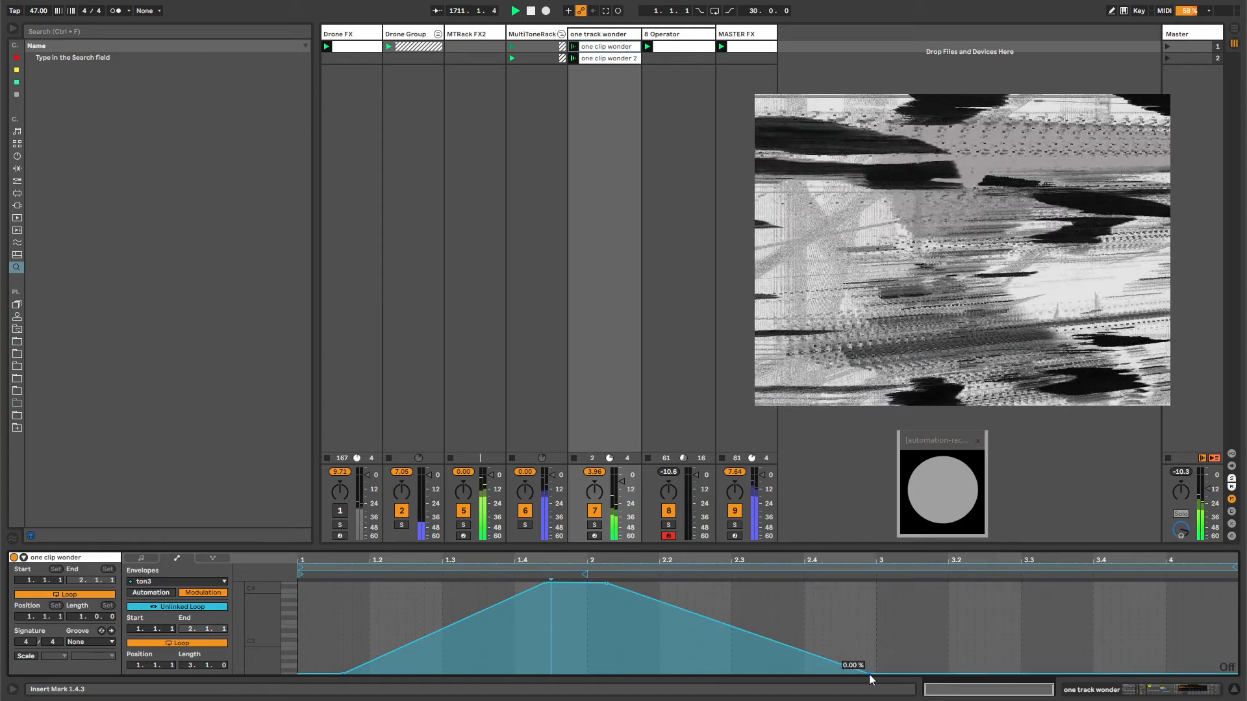
{"action": "left_click", "coordinate": [960, 675]}
{"action": "left_click_drag", "start_coordinate": [1052, 675], "coordinate": [1154, 583]}
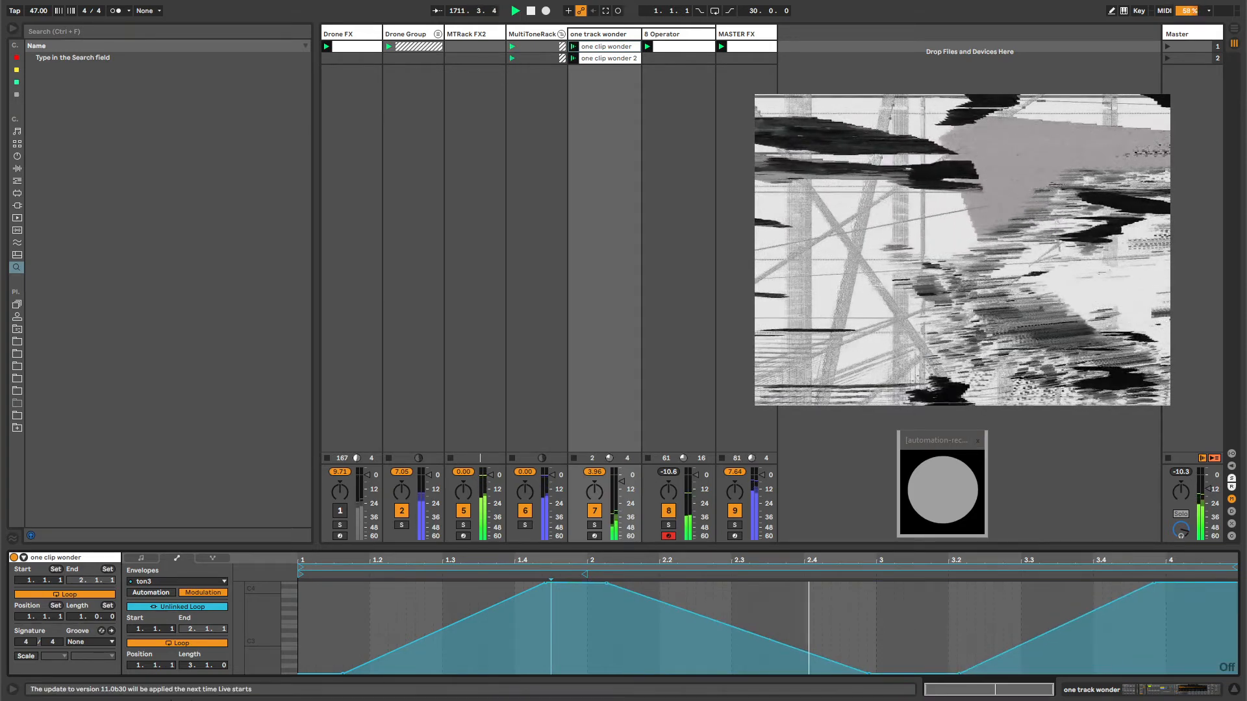
- Lengthen the unlinked ton3 loop to 8.1.0 and add a long fade from full down to 0% by about bar 6
{"action": "left_click_drag", "start_coordinate": [210, 664], "coordinate": [209, 625]}
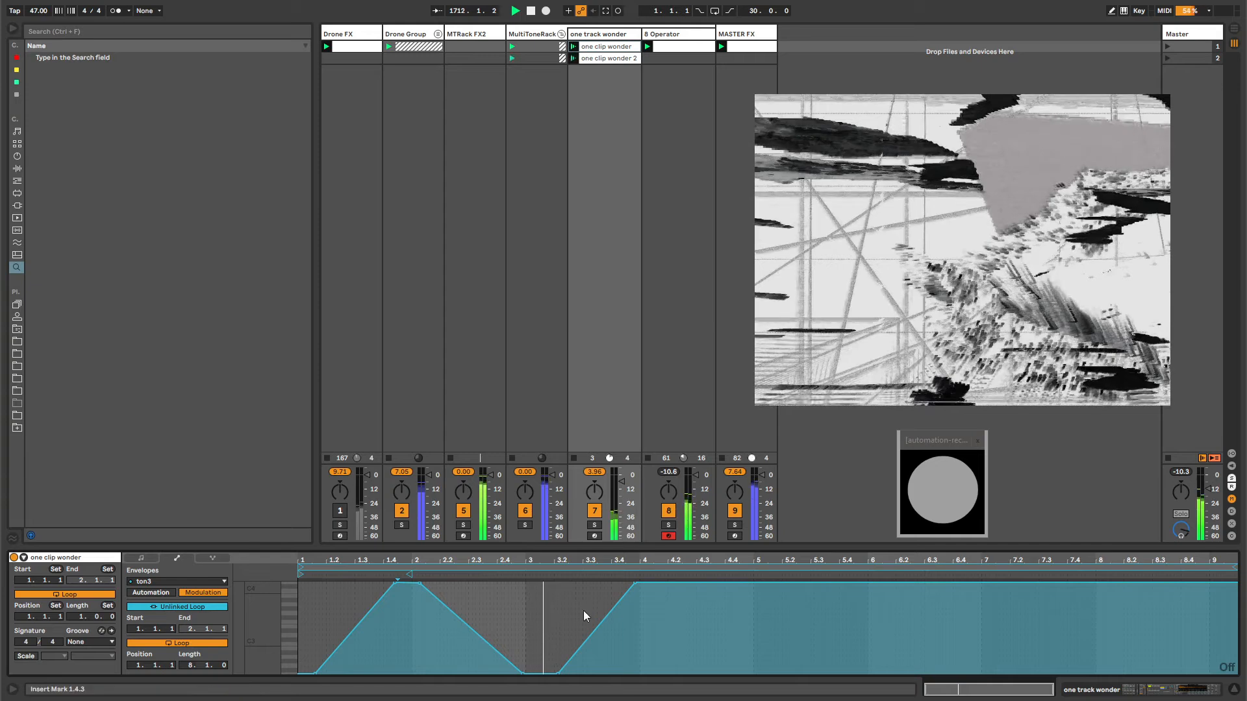
{"action": "left_click", "coordinate": [678, 585]}
{"action": "left_click_drag", "start_coordinate": [711, 584], "coordinate": [1038, 674]}
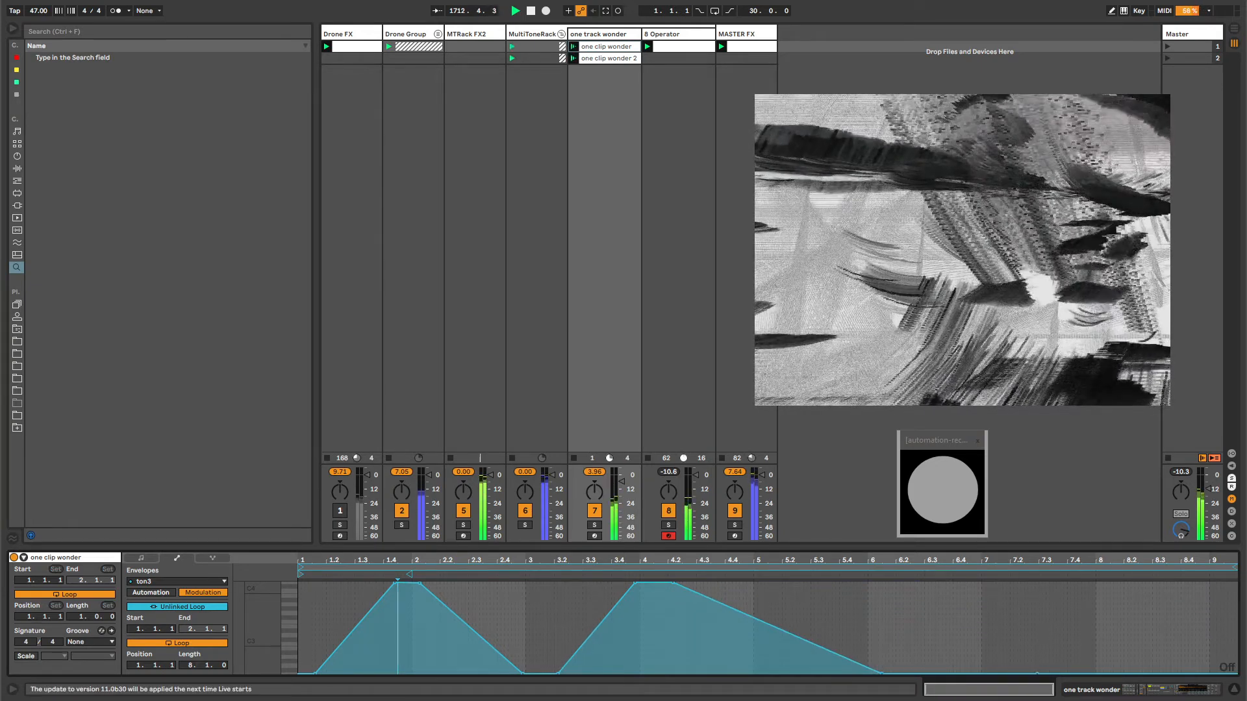
- Raise the one track wonder rack's beep macro to about -12 dB and show its modulation envelope in one clip wonder 2
{"action": "left_click", "coordinate": [682, 35]}
{"action": "left_click", "coordinate": [614, 35]}
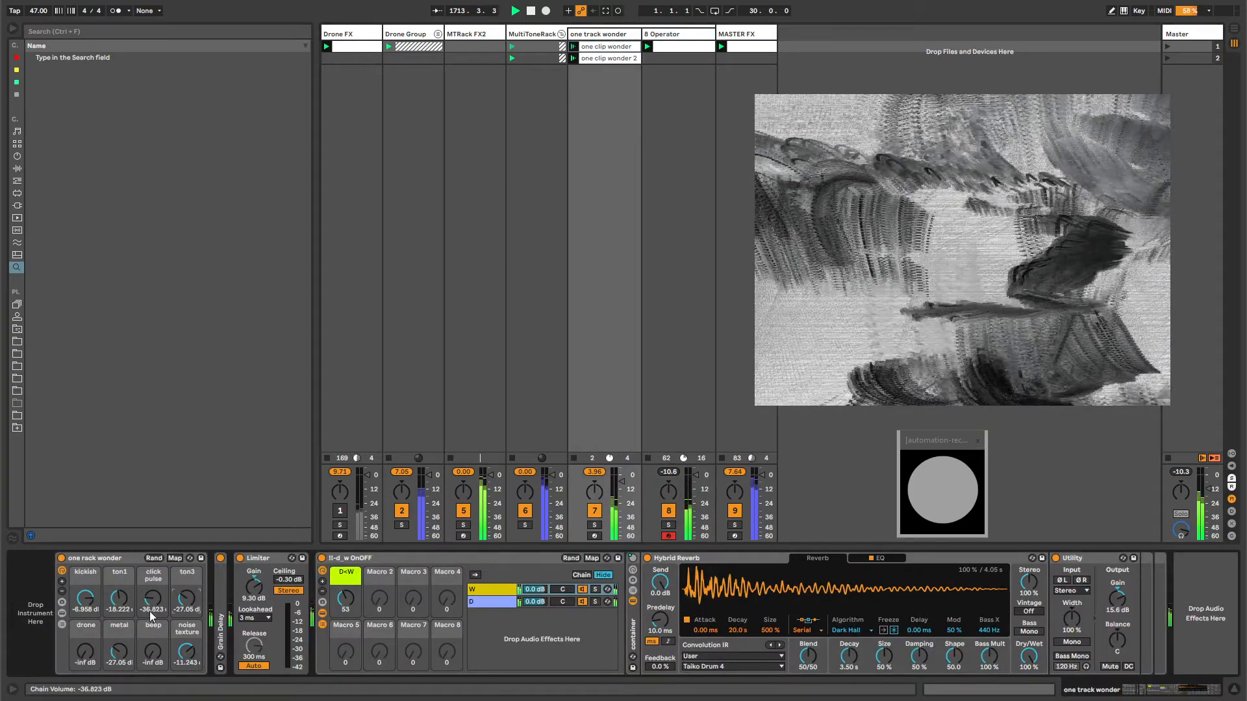
{"action": "left_click_drag", "start_coordinate": [155, 651], "coordinate": [155, 650]}
{"action": "right_click", "coordinate": [155, 650]}
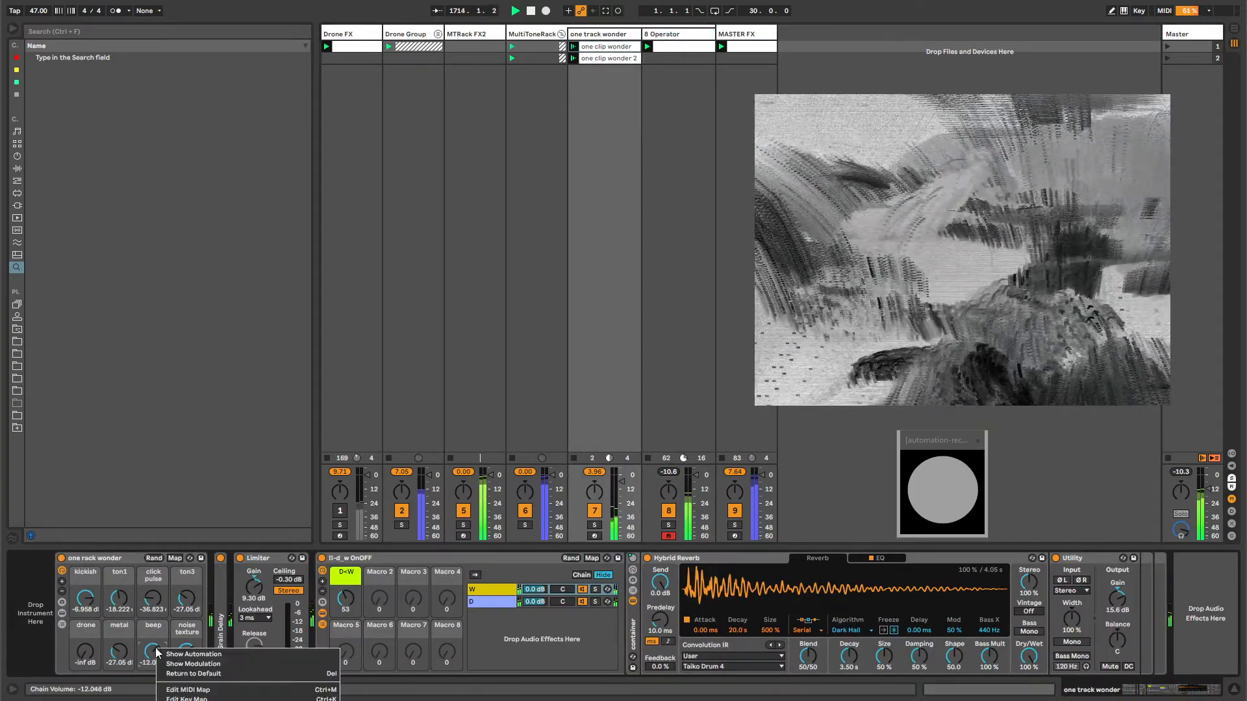
{"action": "left_click", "coordinate": [169, 664]}
- Draw the beep modulation at 0% except for a half-height hump from about bar 23, fading out by about bar 42
{"action": "left_click", "coordinate": [426, 584]}
{"action": "left_click_drag", "start_coordinate": [365, 583], "coordinate": [390, 673]}
{"action": "left_click_drag", "start_coordinate": [524, 672], "coordinate": [903, 674]}
{"action": "left_click", "coordinate": [683, 632]}
{"action": "left_click_drag", "start_coordinate": [598, 635], "coordinate": [604, 673]}
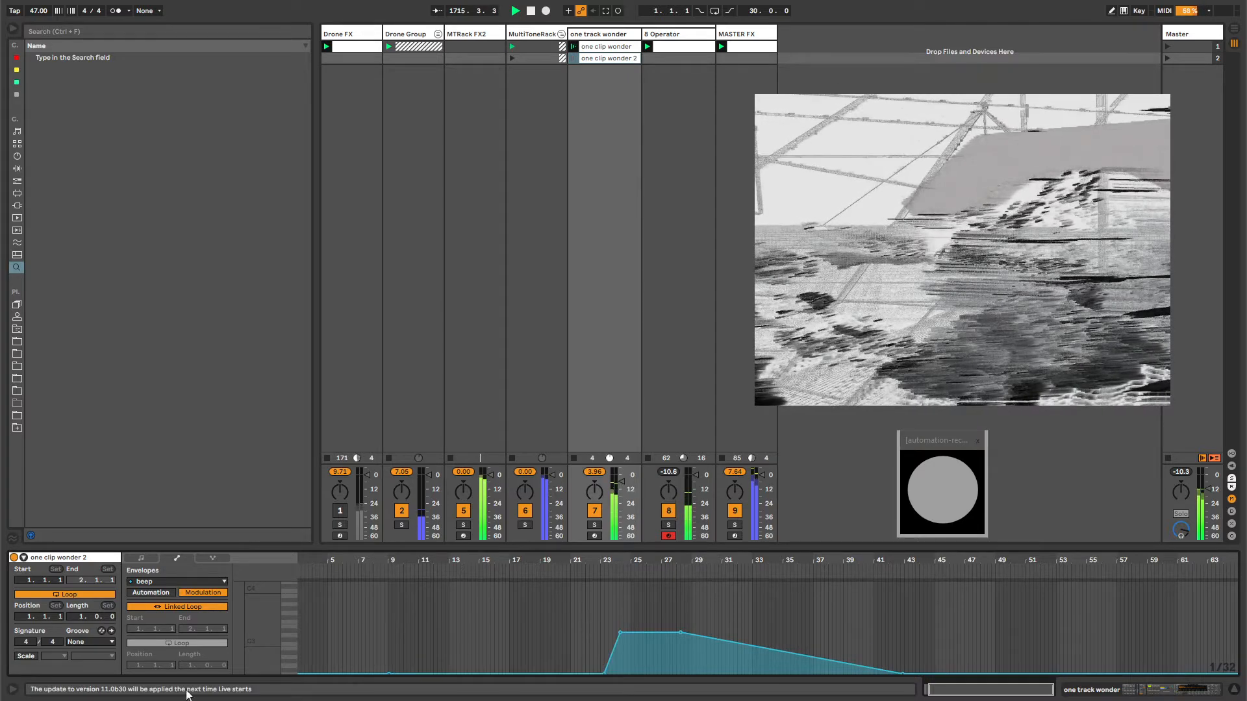
- Unlink the beep envelope's loop, set its length to 59.0.0 and narrow the hump to a short peak near bar 24
{"action": "left_click", "coordinate": [187, 607]}
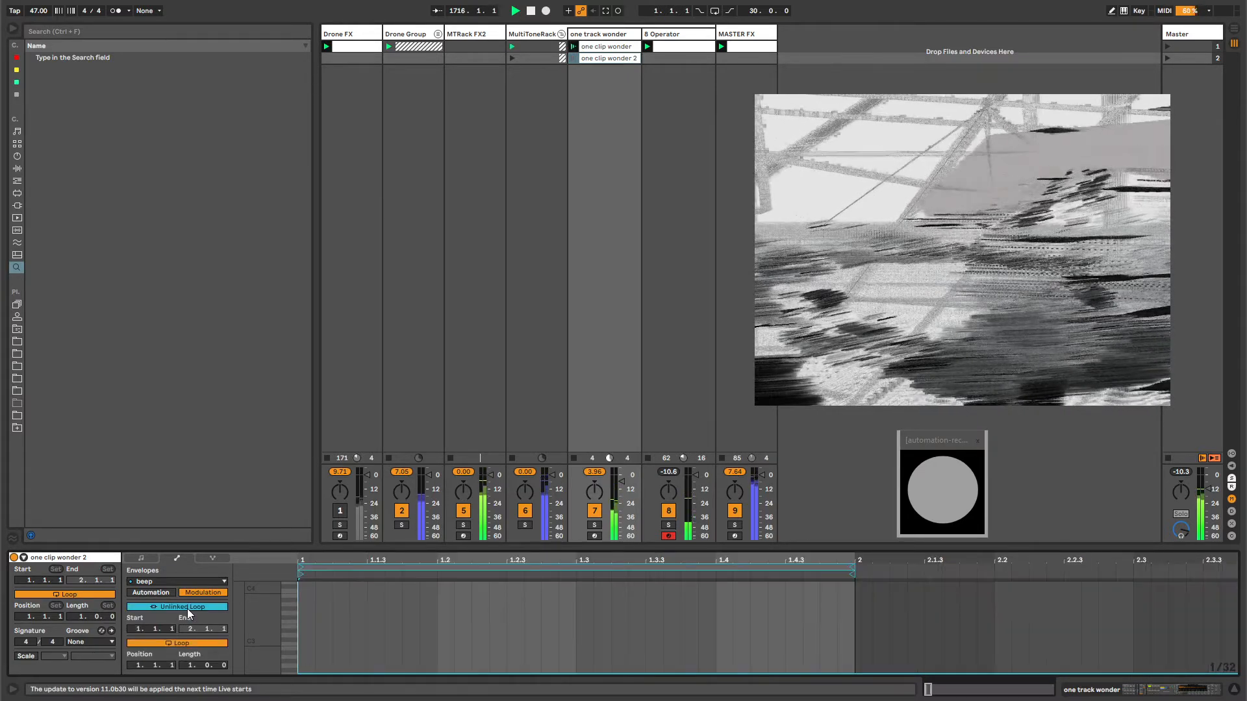
{"action": "left_click_drag", "start_coordinate": [190, 664], "coordinate": [190, 622]}
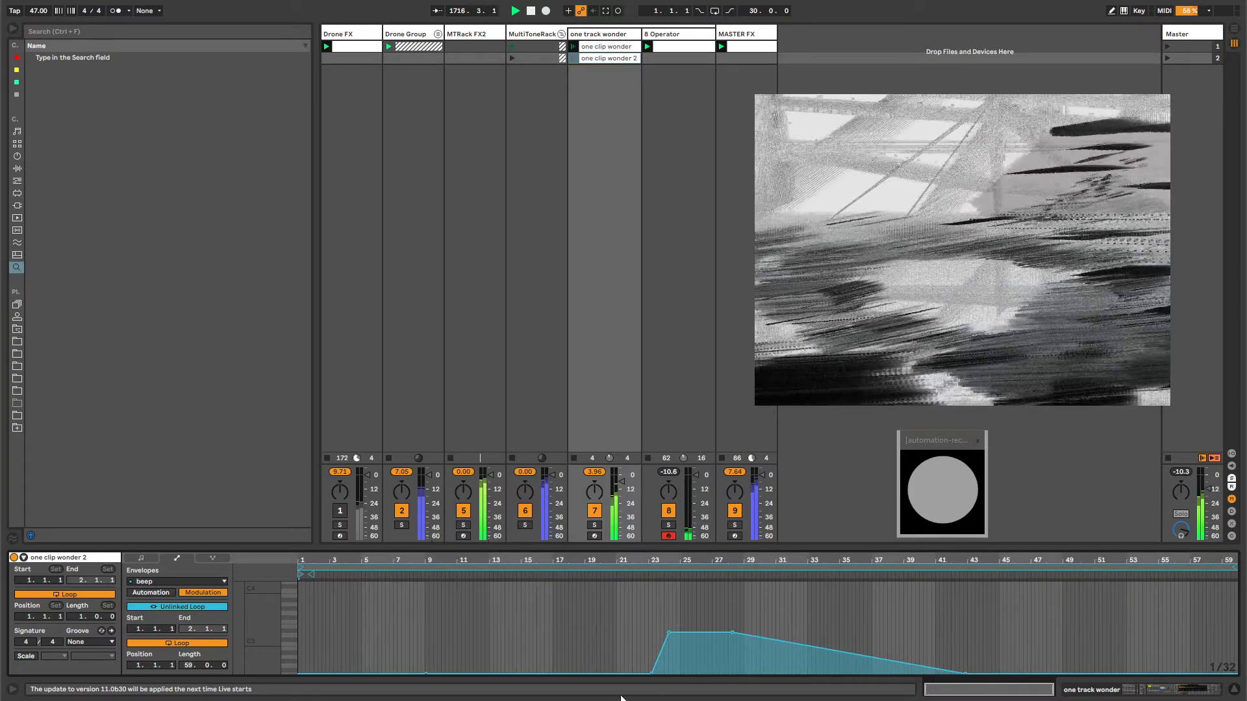
{"action": "left_click", "coordinate": [731, 632]}
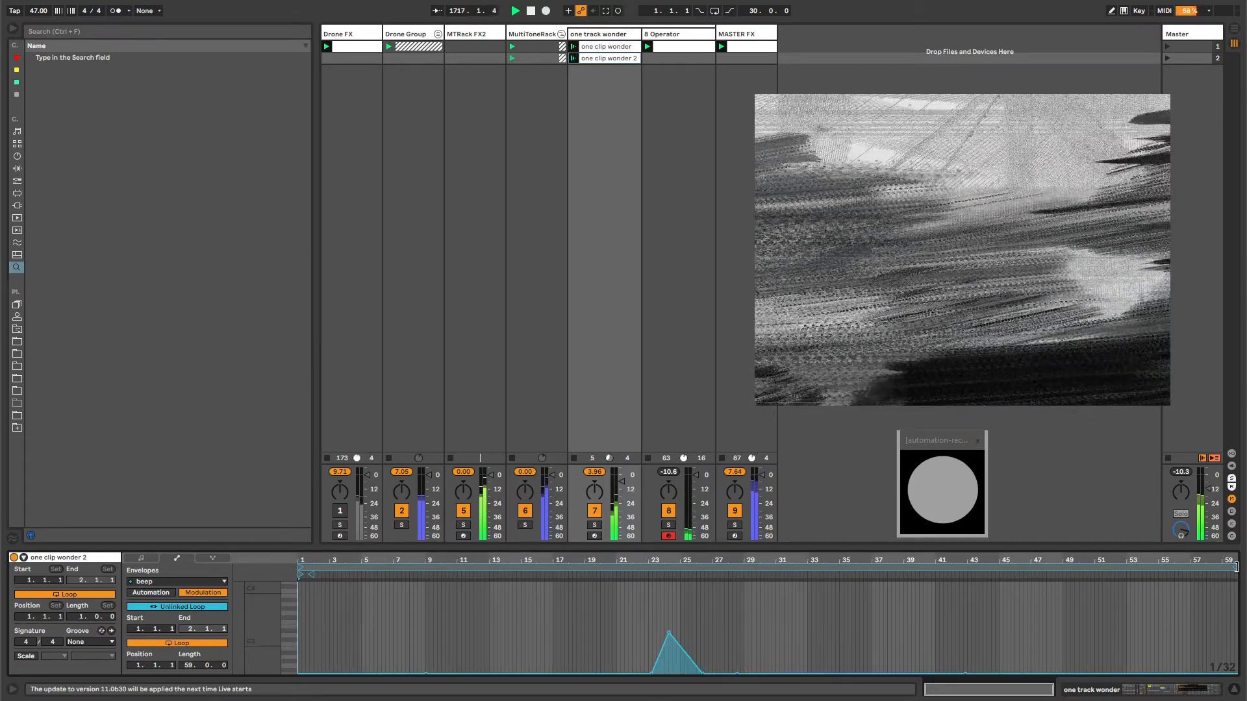
- Show the kickish macro's modulation in one clip wonder and draw a full-height peak within the first bar, falling to 0% near 1.4.3
{"action": "key", "text": "shift+Tab"}
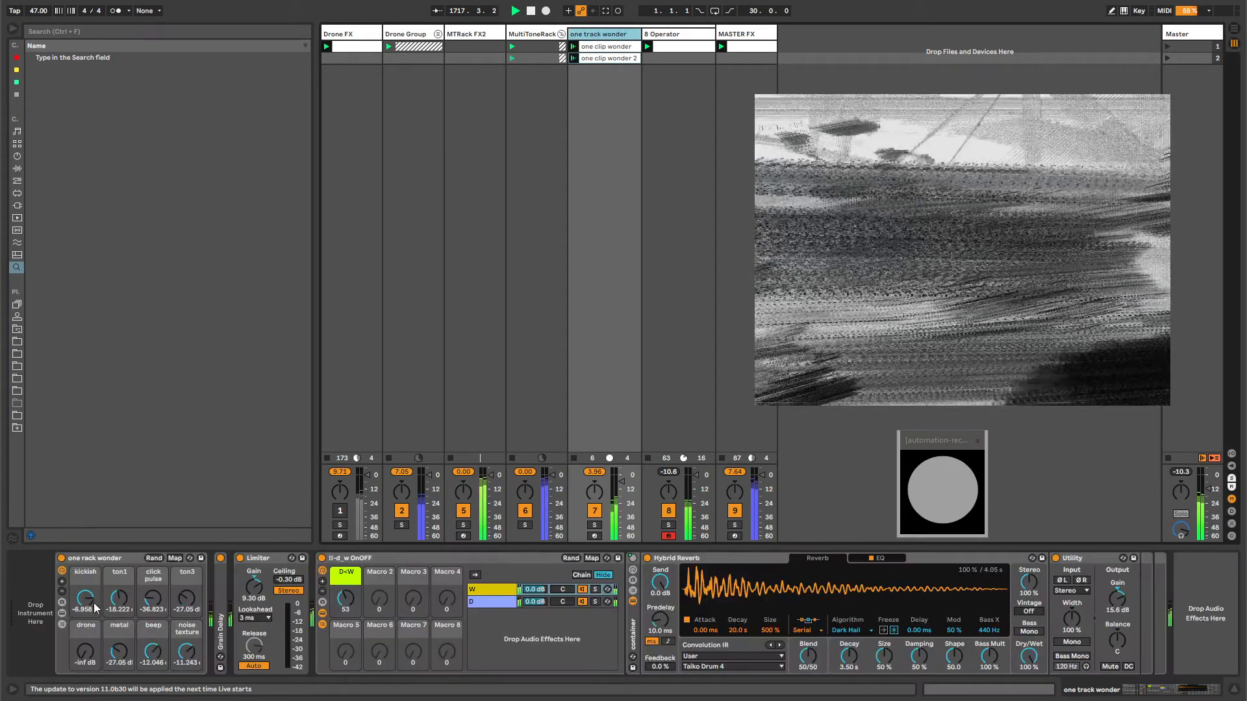
{"action": "right_click", "coordinate": [87, 599]}
{"action": "left_click", "coordinate": [104, 612]}
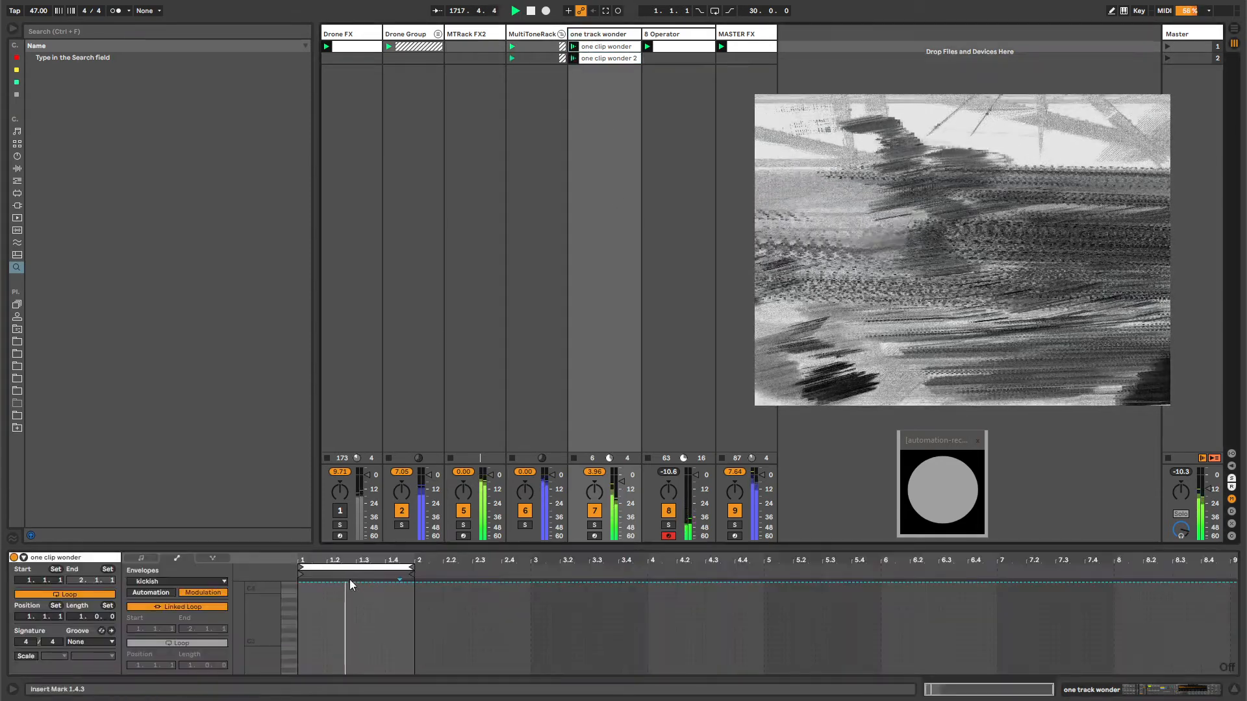
{"action": "left_click", "coordinate": [348, 583]}
{"action": "left_click_drag", "start_coordinate": [342, 583], "coordinate": [316, 673]}
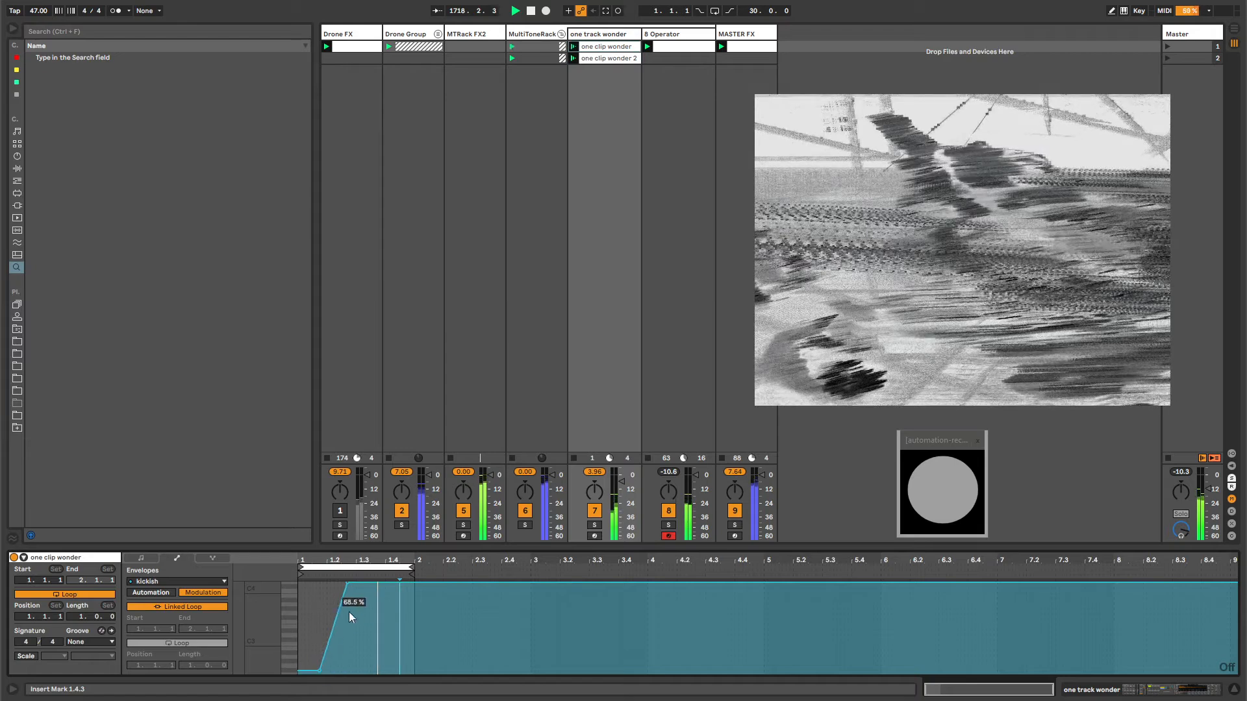
{"action": "left_click", "coordinate": [358, 583]}
{"action": "left_click_drag", "start_coordinate": [369, 582], "coordinate": [398, 675]}
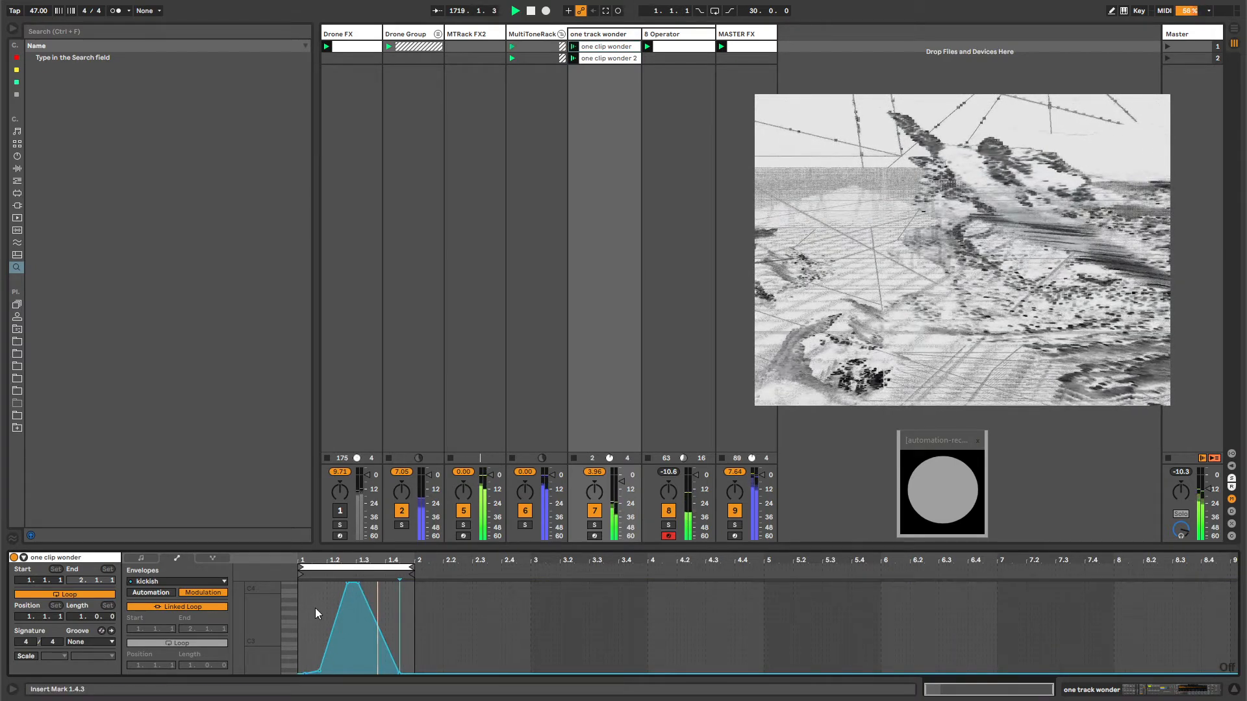
- Unlink the kickish envelope's loop, then add full-level sections at its start and end and extend the middle plateau to just before 1.4
{"action": "left_click", "coordinate": [177, 605]}
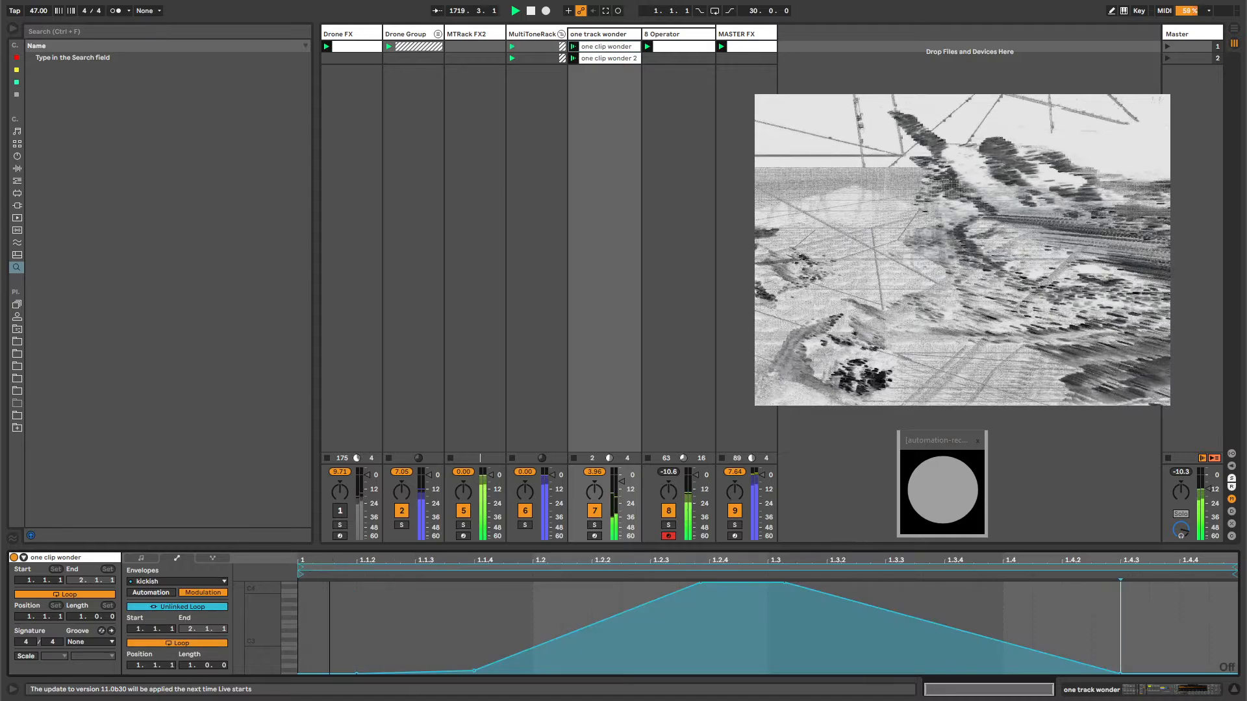
{"action": "left_click_drag", "start_coordinate": [305, 585], "coordinate": [436, 584]}
{"action": "key", "text": "b"}
{"action": "left_click", "coordinate": [374, 584]}
{"action": "left_click", "coordinate": [435, 584]}
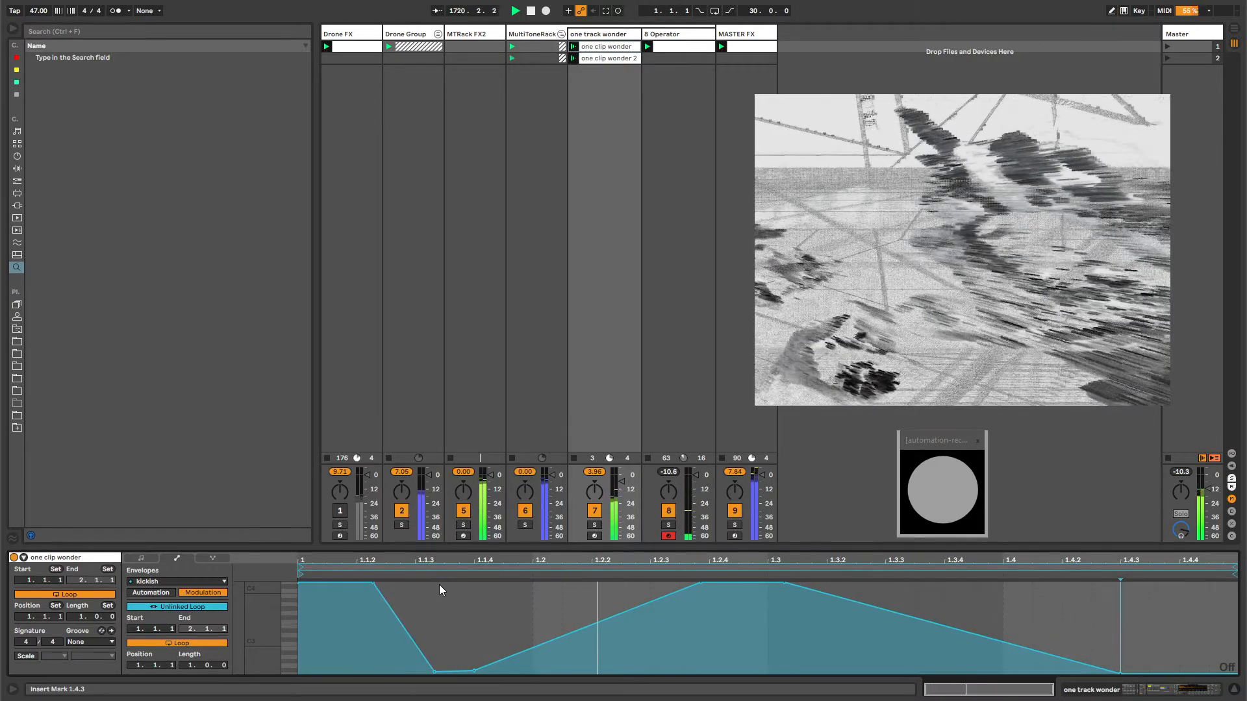
{"action": "left_click", "coordinate": [1206, 584]}
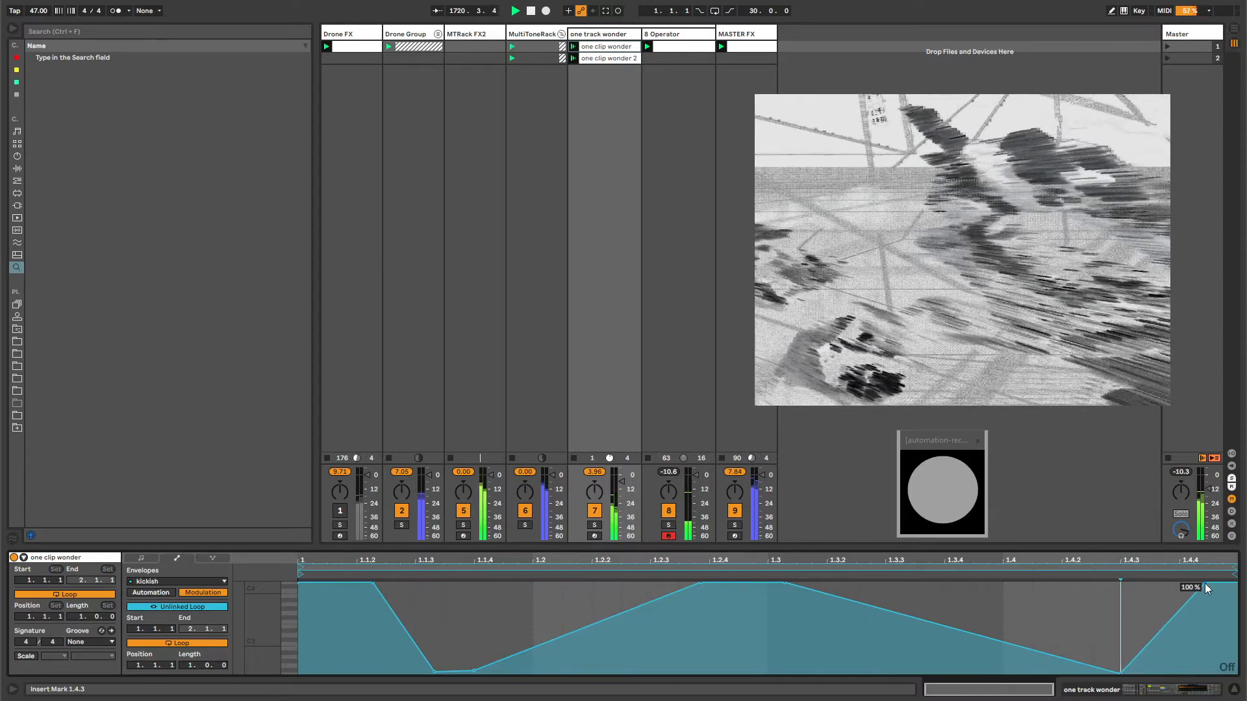
{"action": "left_click_drag", "start_coordinate": [917, 623], "coordinate": [925, 582]}
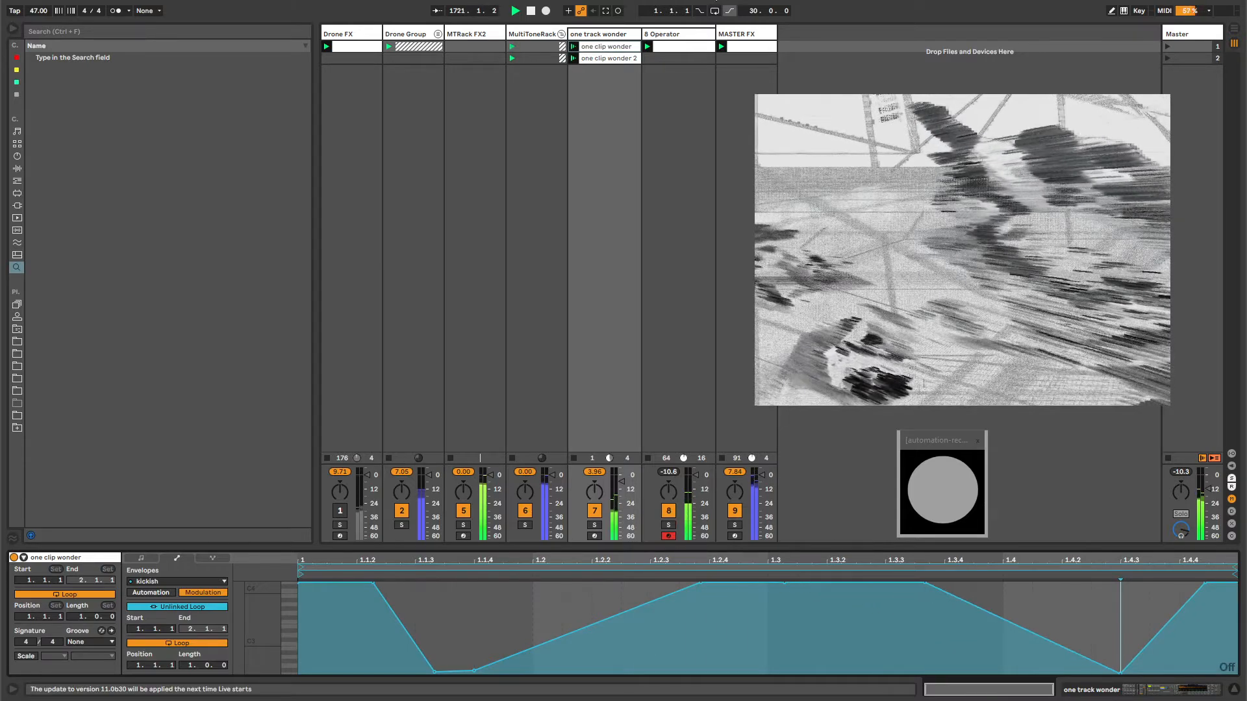
- Show the ton1 macro's modulation envelope in one clip wonder 2, unlink its loop and set the loop length to 6.0.0
{"action": "left_click", "coordinate": [615, 36]}
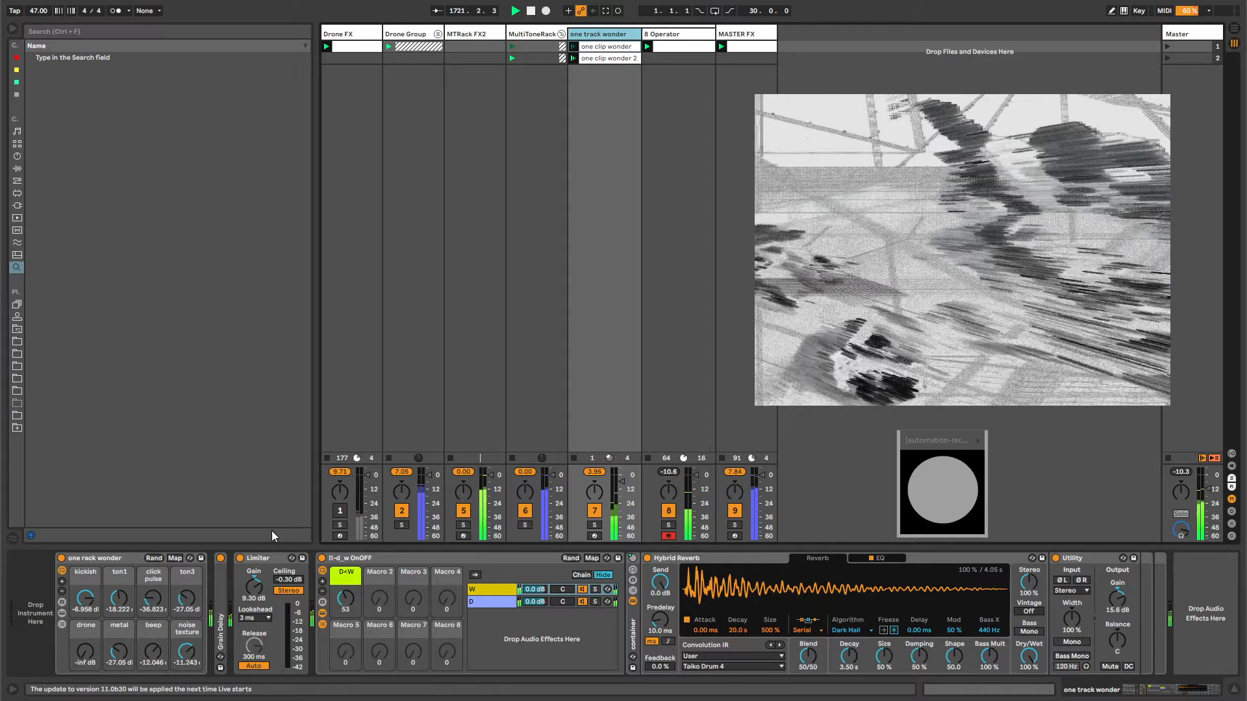
{"action": "right_click", "coordinate": [120, 602]}
{"action": "left_click", "coordinate": [137, 618]}
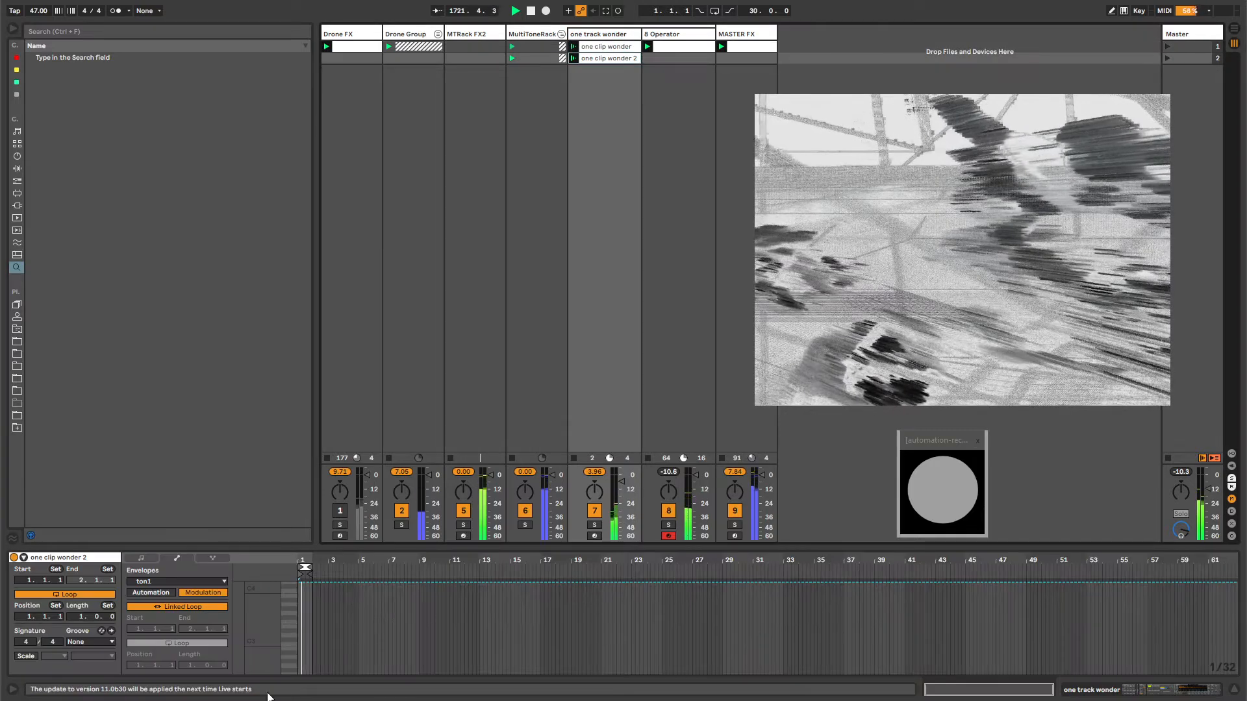
{"action": "left_click", "coordinate": [197, 606]}
{"action": "left_click_drag", "start_coordinate": [189, 663], "coordinate": [189, 646]}
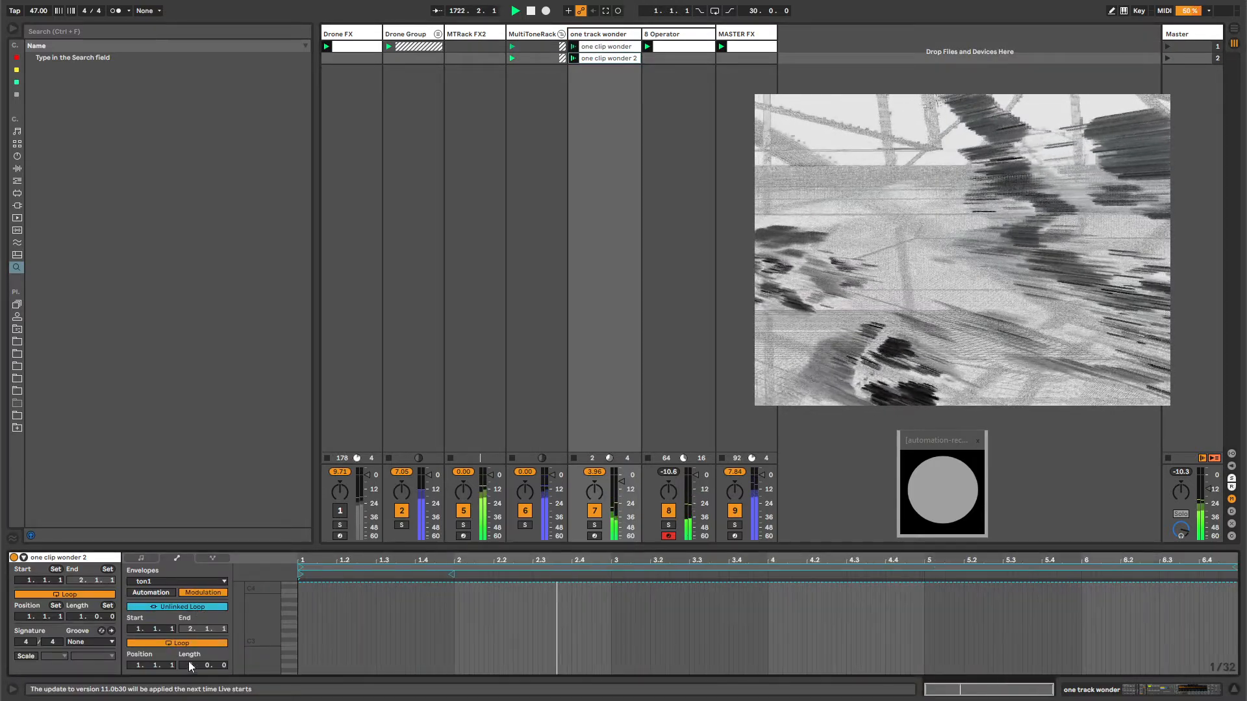
- Draw an uneven ton1 modulation curve with peaks near bars 1 and 3, a lower peak at bar 4 and full level after about 5.2
{"action": "key", "text": "b"}
{"action": "left_click_drag", "start_coordinate": [301, 675], "coordinate": [578, 684]}
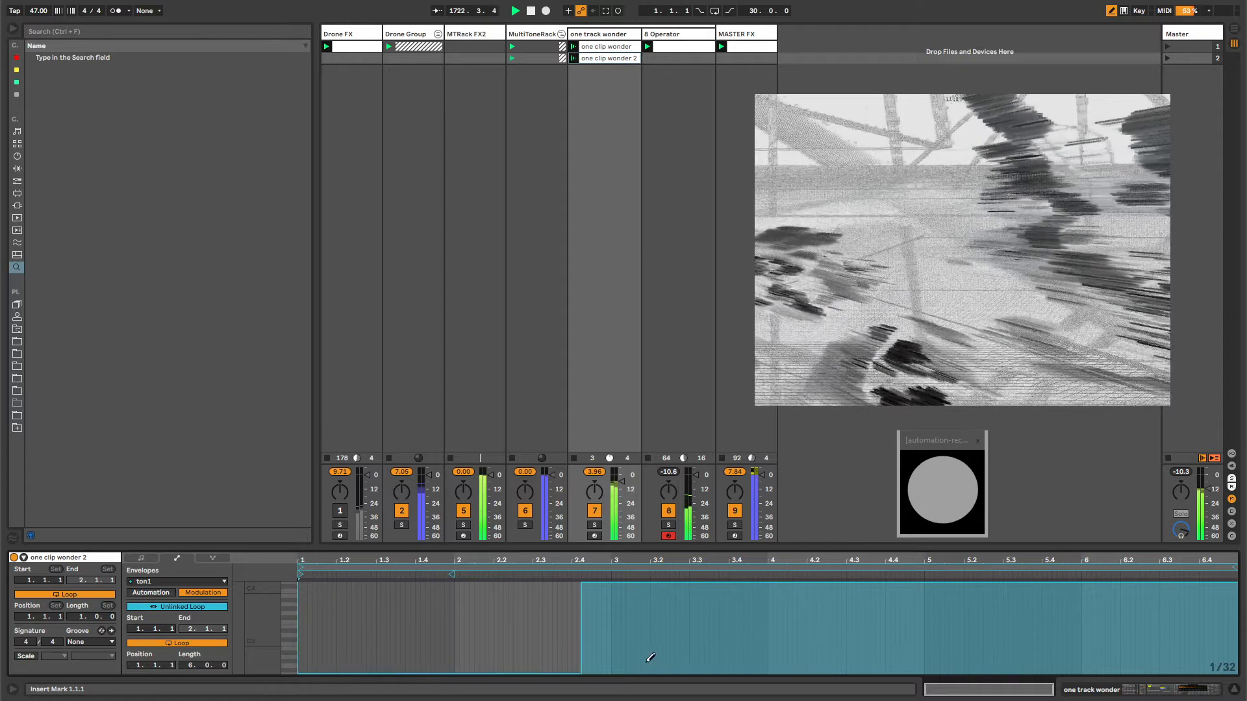
{"action": "left_click_drag", "start_coordinate": [650, 658], "coordinate": [973, 663]}
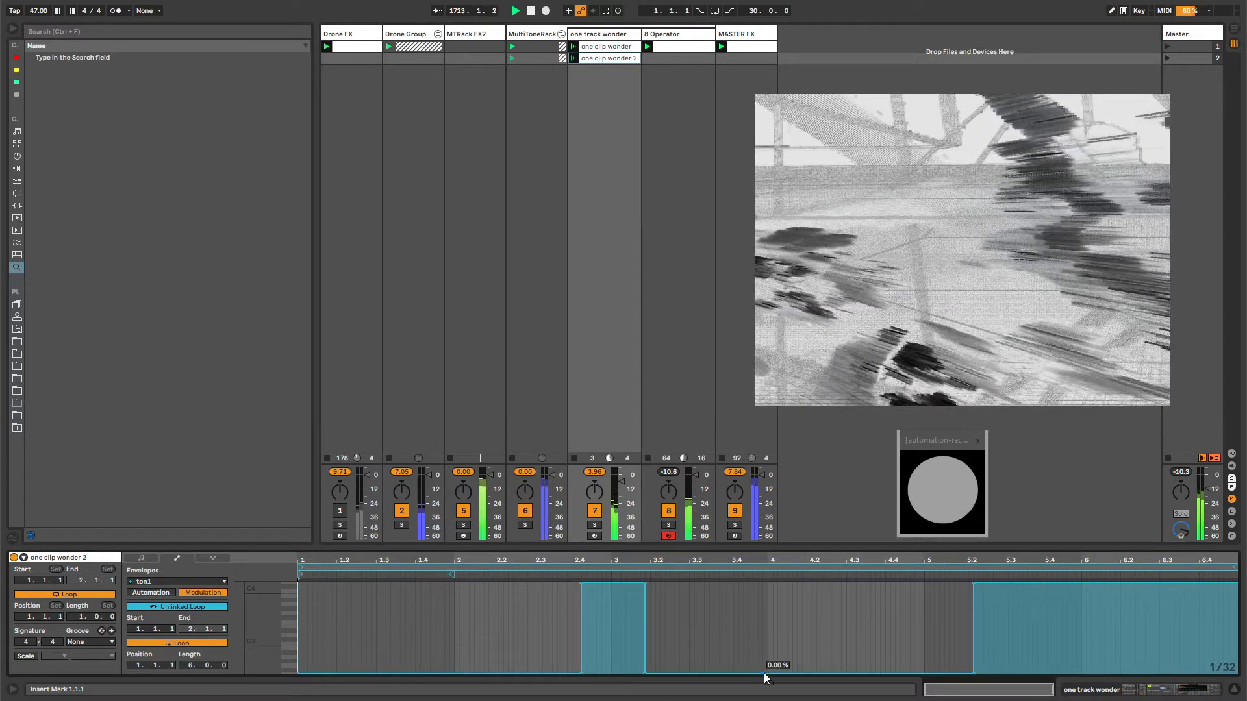
{"action": "left_click_drag", "start_coordinate": [764, 673], "coordinate": [765, 610]}
{"action": "left_click_drag", "start_coordinate": [477, 672], "coordinate": [458, 638]}
{"action": "left_click_drag", "start_coordinate": [580, 586], "coordinate": [639, 586]}
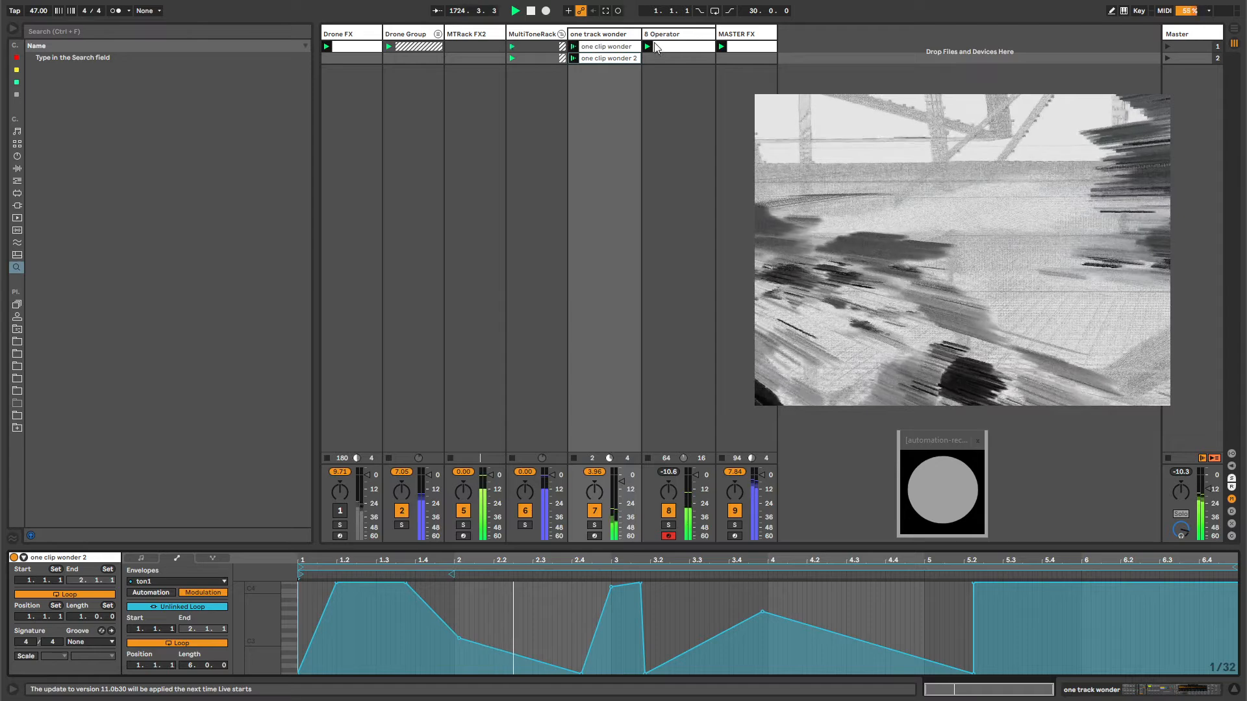
- Show the one track wonder track's devices and try raising the rack's drone macro before returning it to -inf dB
{"action": "key", "text": "shift+Tab"}
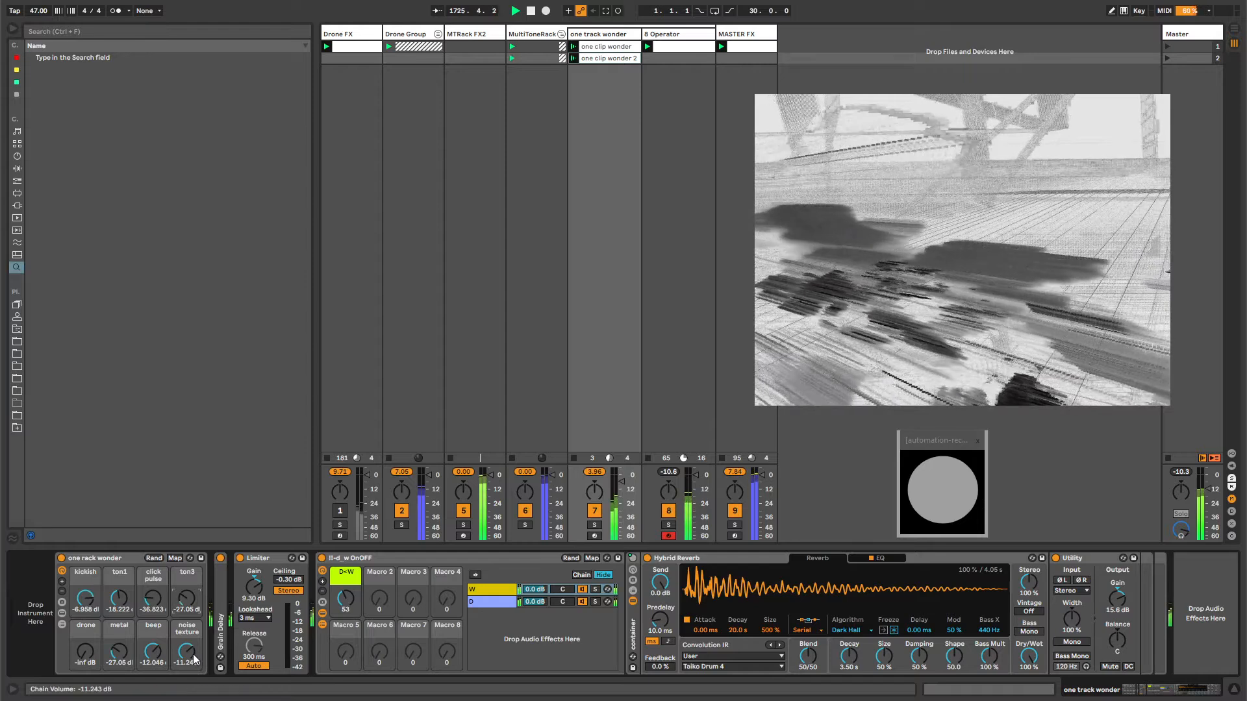
{"action": "left_click", "coordinate": [595, 36]}
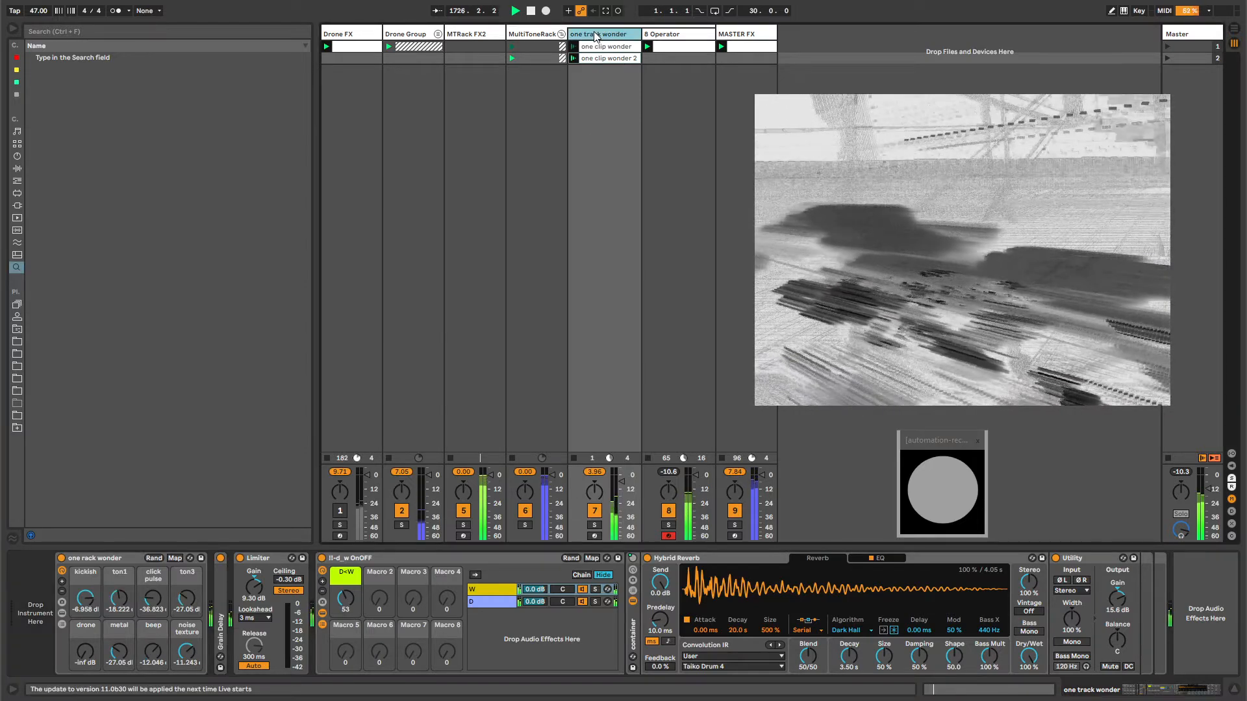
{"action": "left_click", "coordinate": [119, 651]}
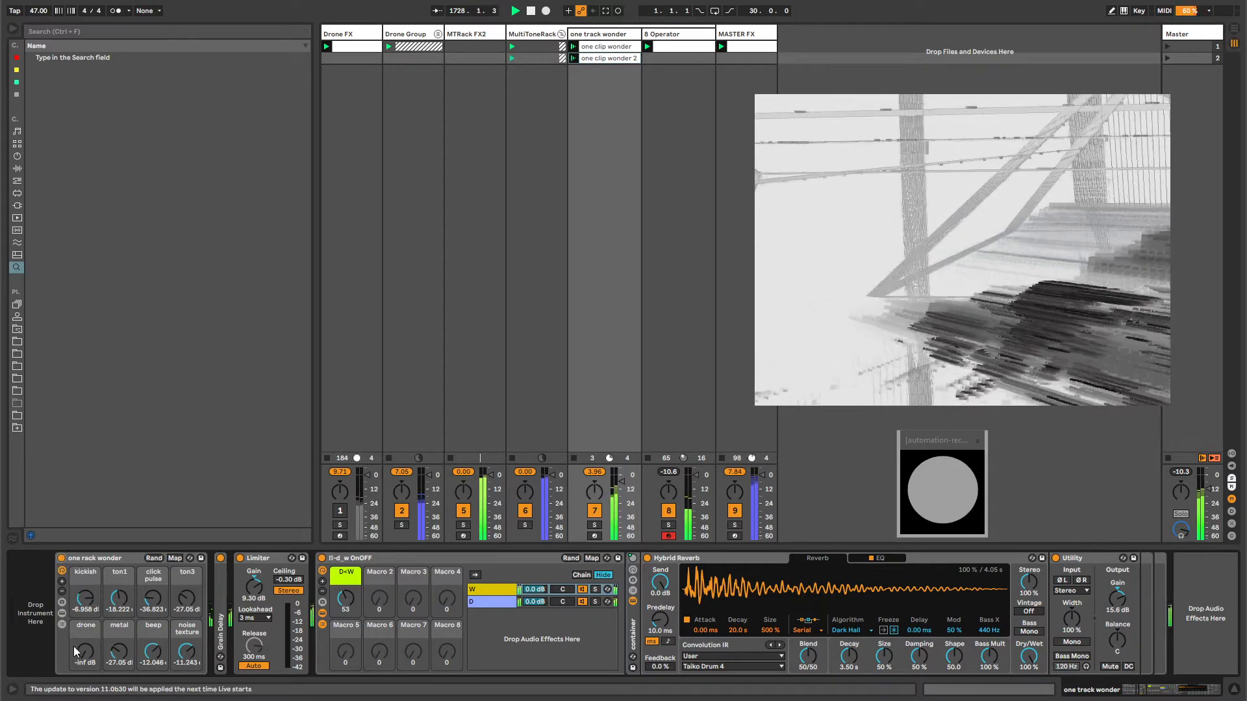
{"action": "left_click_drag", "start_coordinate": [83, 652], "coordinate": [83, 594]}
{"action": "left_click_drag", "start_coordinate": [86, 652], "coordinate": [87, 655]}
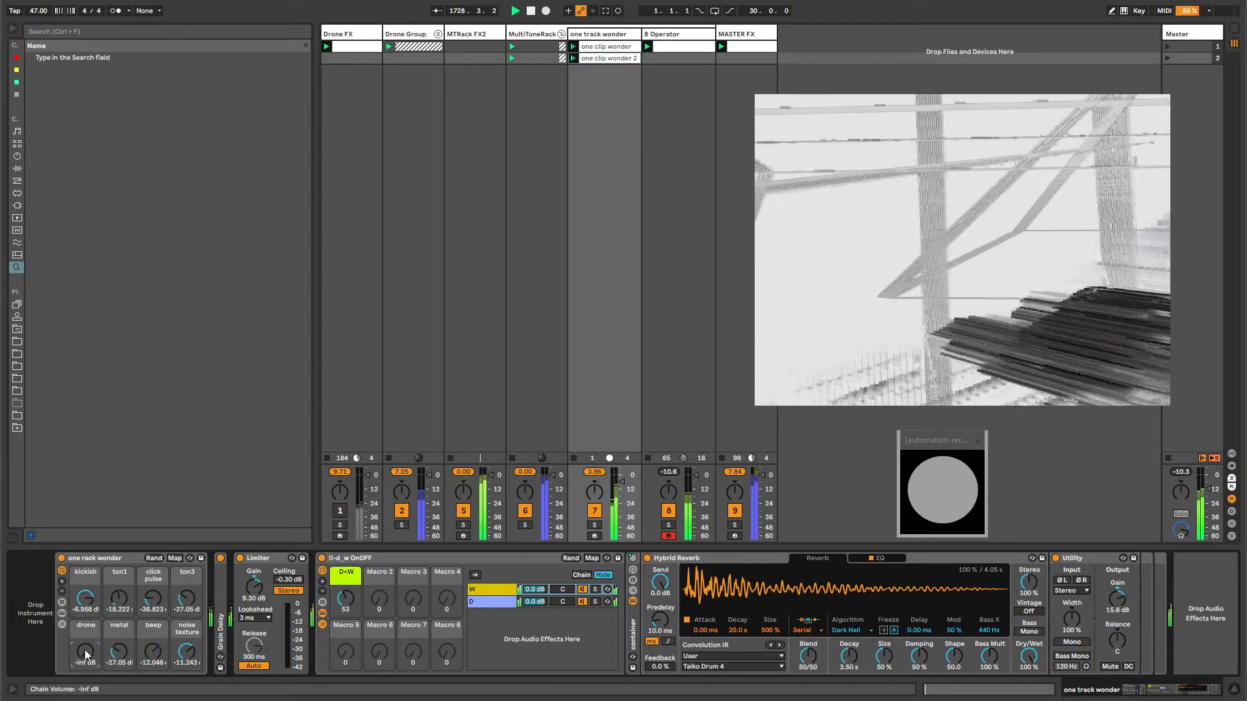
- Show the ton3 macro's modulation envelope in one clip wonder 2 and unlink its loop
{"action": "right_click", "coordinate": [186, 601]}
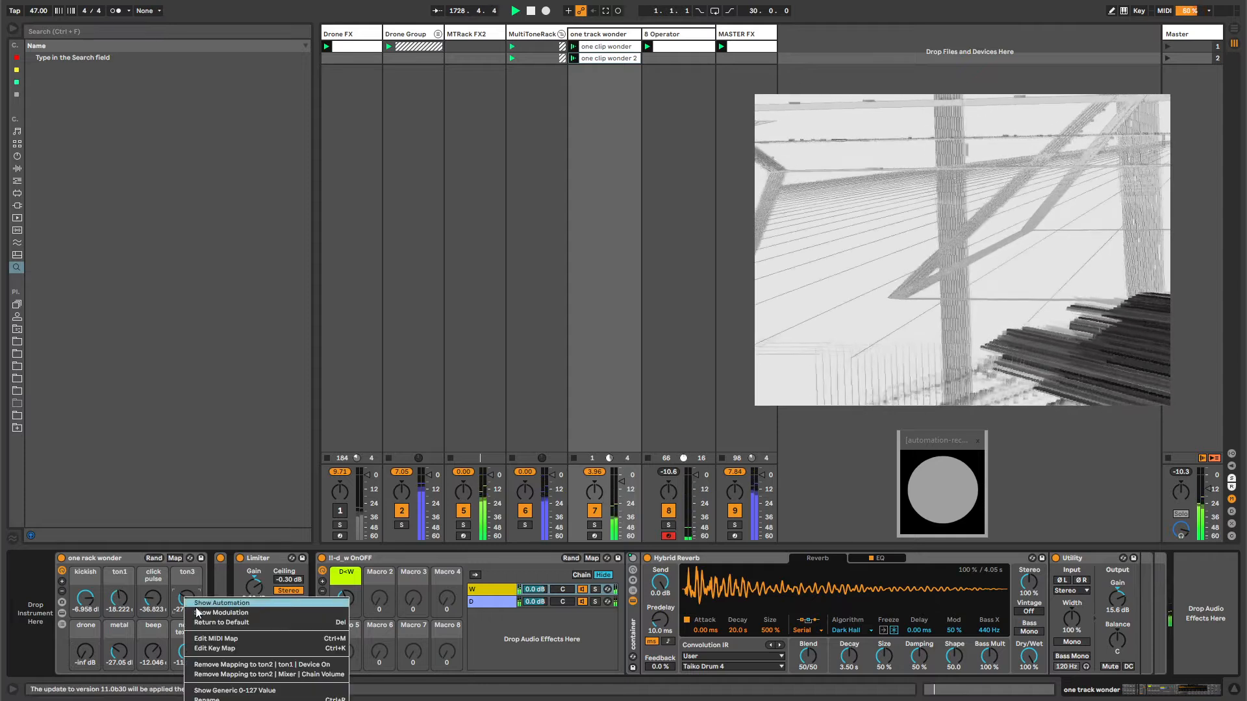
{"action": "left_click", "coordinate": [213, 611]}
{"action": "left_click", "coordinate": [202, 606]}
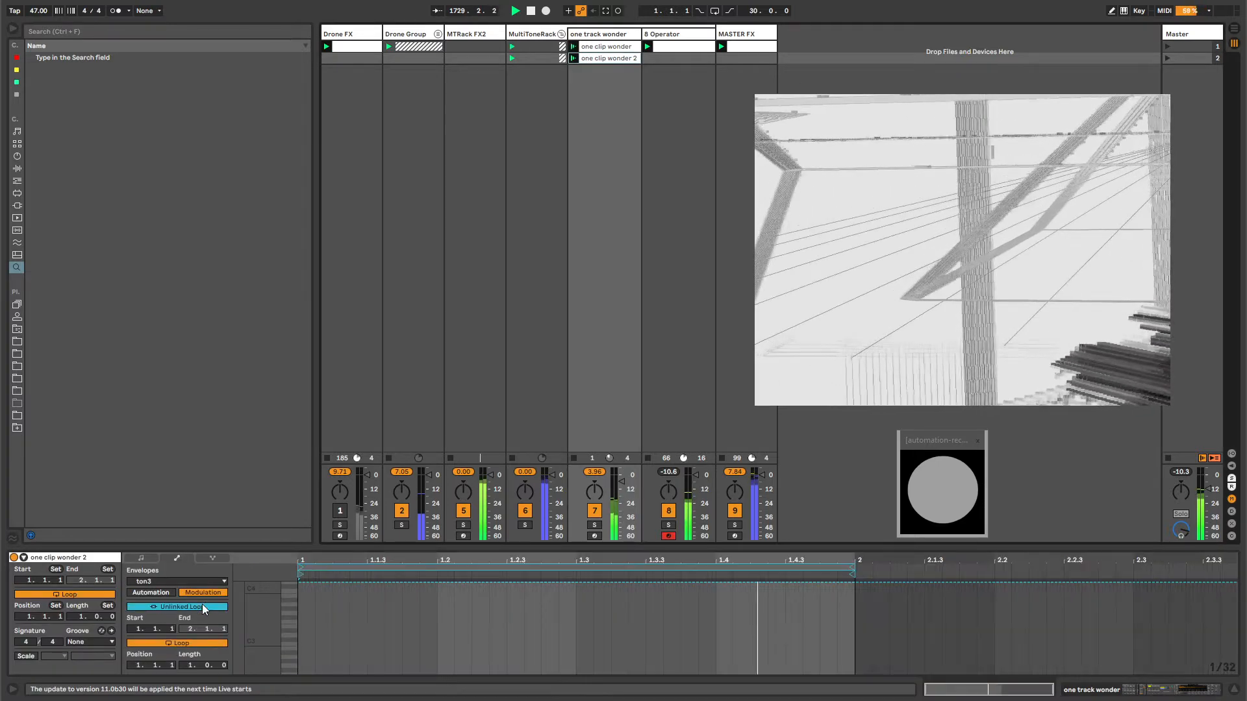
- Set the ton3 envelope's loop length to 12.0.0 and draw two flat-topped modulation peaks at about bars 2.4 and 5
{"action": "left_click", "coordinate": [188, 665]}
{"action": "type", "text": "12"}
{"action": "key", "text": "Return"}
{"action": "left_click", "coordinate": [403, 583]}
{"action": "left_click", "coordinate": [410, 583]}
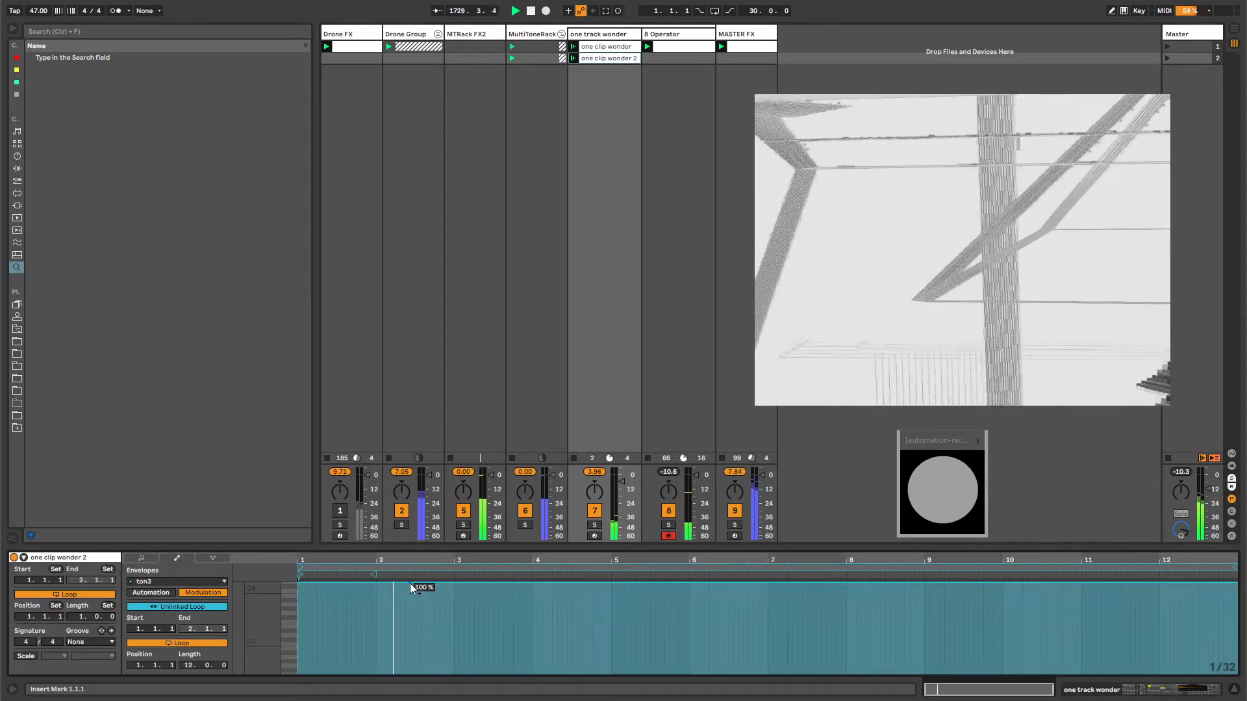
{"action": "left_click_drag", "start_coordinate": [403, 583], "coordinate": [407, 667]}
{"action": "left_click", "coordinate": [444, 585]}
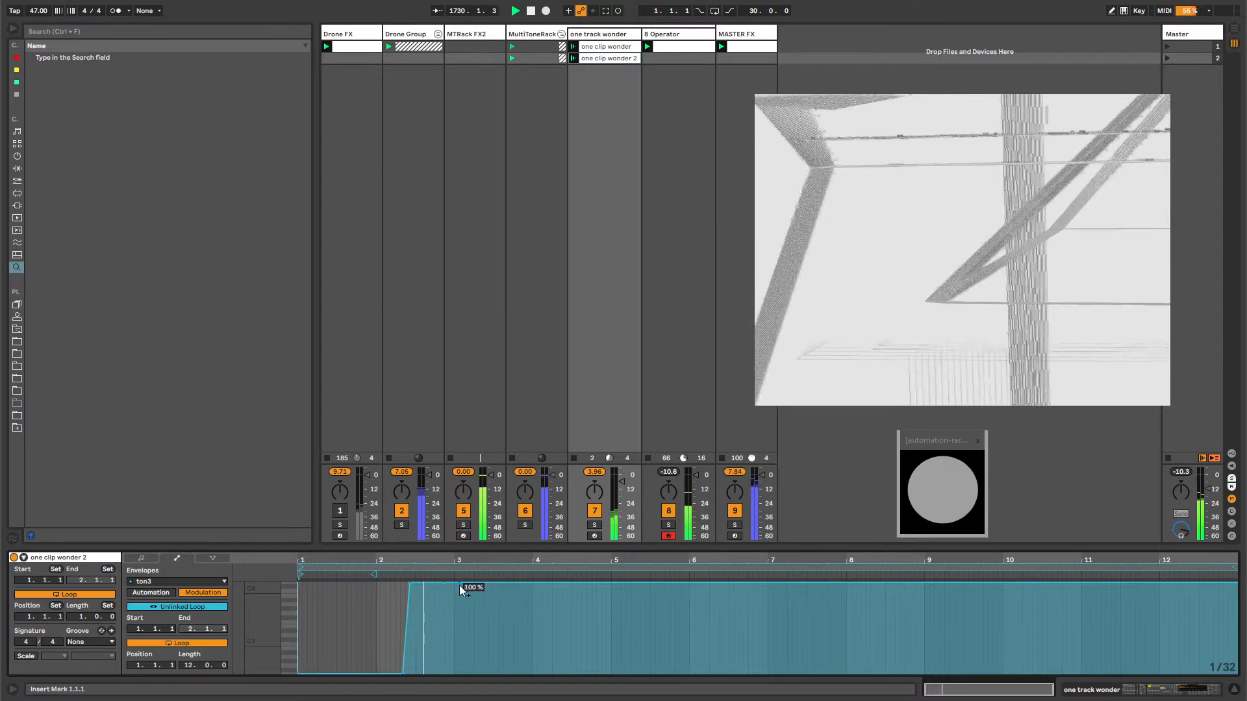
{"action": "left_click_drag", "start_coordinate": [458, 586], "coordinate": [485, 671]}
{"action": "left_click", "coordinate": [592, 672]}
{"action": "left_click_drag", "start_coordinate": [614, 672], "coordinate": [675, 674]}
{"action": "left_click", "coordinate": [639, 584]}
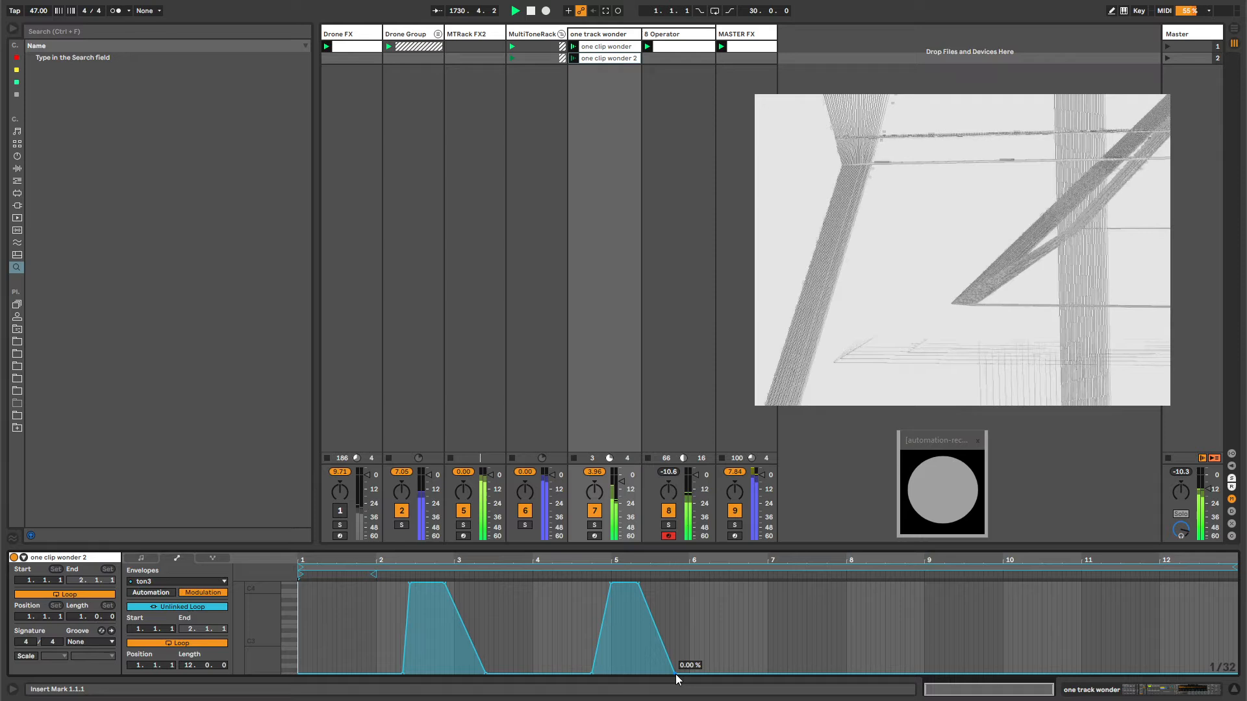
- Draw three more flat-topped ton3 modulation peaks near bars 7, 9.5 and 11, dropping to 0% between them
{"action": "left_click", "coordinate": [760, 674]}
{"action": "left_click_drag", "start_coordinate": [765, 673], "coordinate": [955, 584]}
{"action": "left_click", "coordinate": [810, 584]}
{"action": "left_click", "coordinate": [924, 673]}
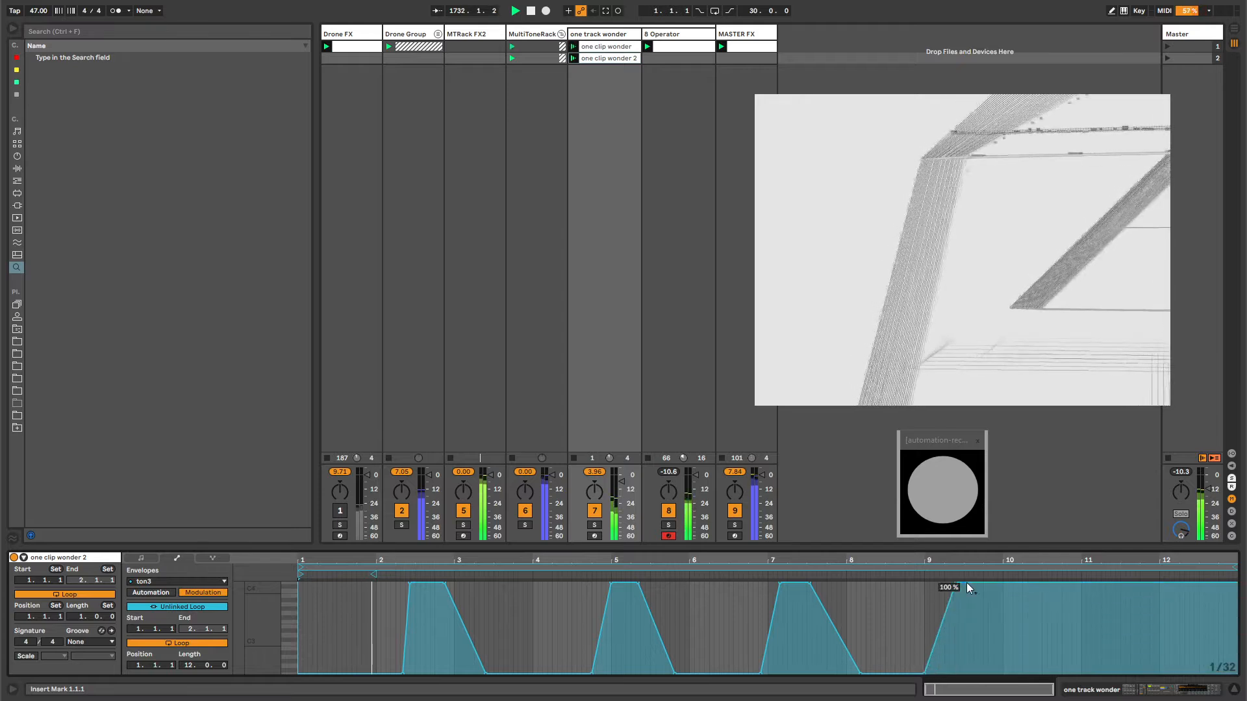
{"action": "left_click", "coordinate": [992, 581]}
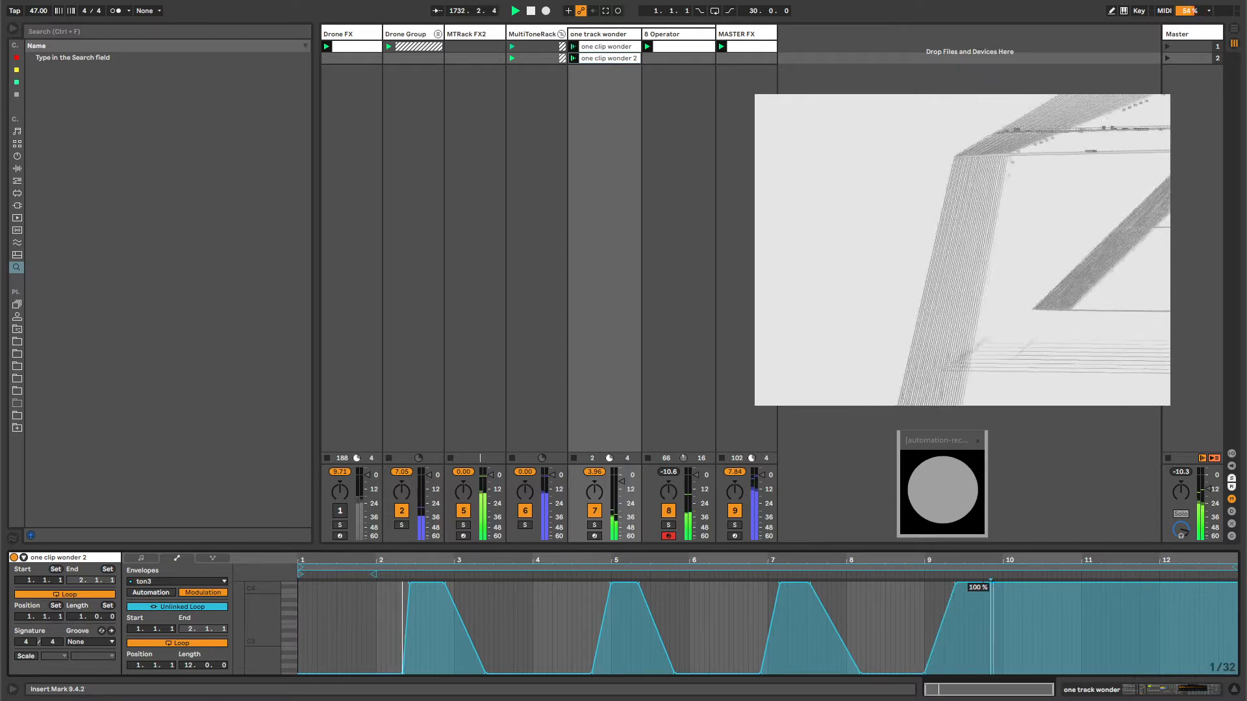
{"action": "mouse_move", "coordinate": [1010, 584]}
{"action": "left_mouse_down"}
{"action": "mouse_move", "coordinate": [1012, 673]}
{"action": "mouse_move", "coordinate": [1080, 583]}
{"action": "mouse_move", "coordinate": [1130, 593]}
{"action": "mouse_move", "coordinate": [1133, 674]}
{"action": "left_mouse_up"}
{"action": "left_click", "coordinate": [1072, 673]}
{"action": "left_click", "coordinate": [1141, 608]}
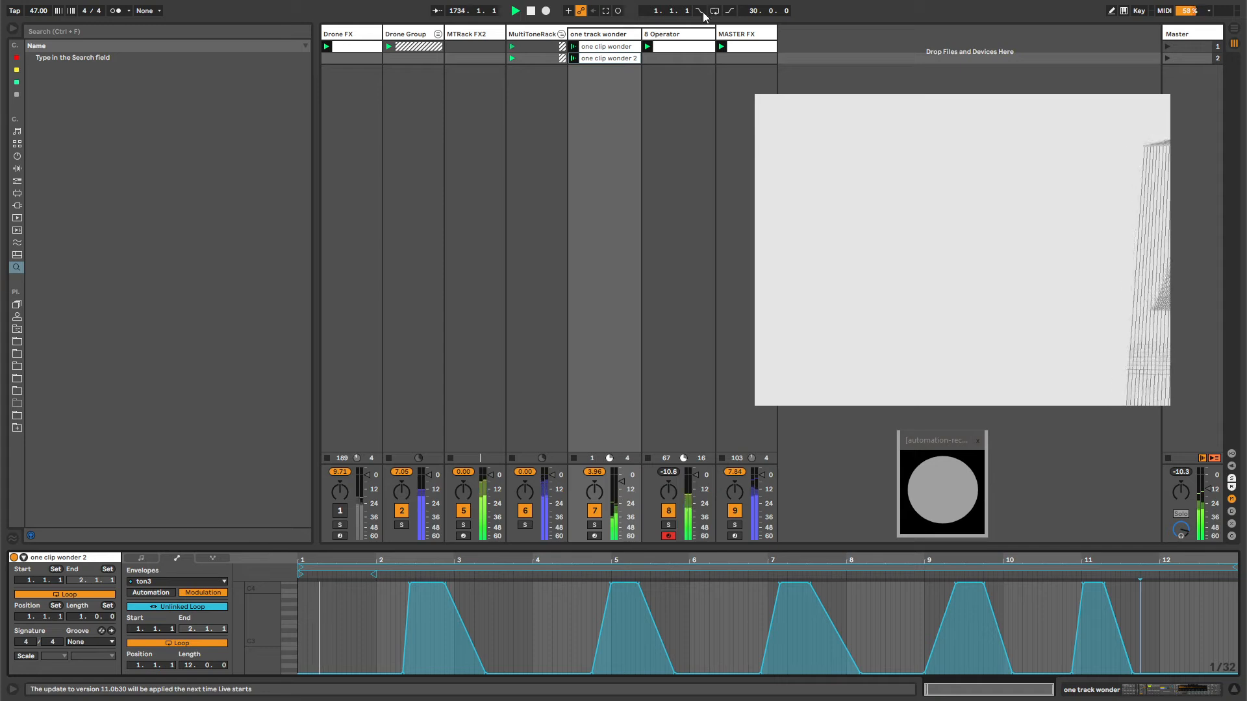
- Show the click pulse macro's modulation envelope in one clip wonder 2 and set its unlinked loop length to 10.2.1
{"action": "key", "text": "shift+Tab"}
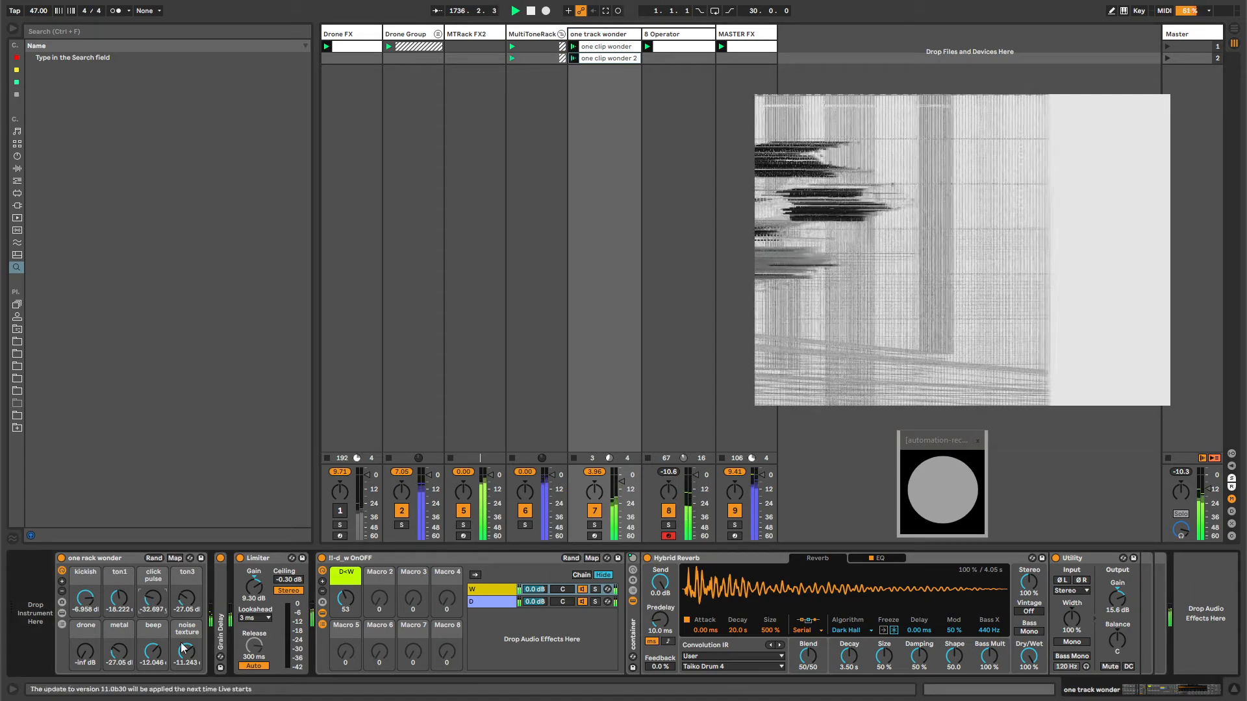
{"action": "left_click_drag", "start_coordinate": [157, 607], "coordinate": [155, 604]}
{"action": "right_click", "coordinate": [155, 604]}
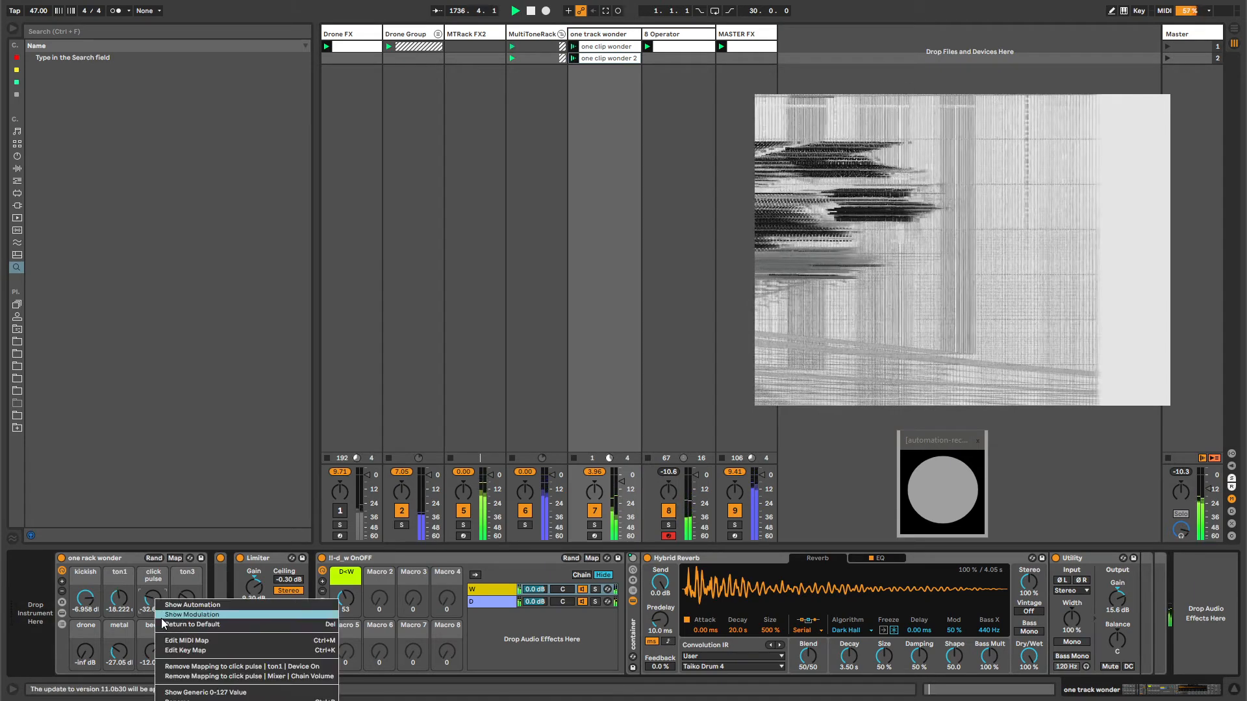
{"action": "left_click", "coordinate": [161, 618]}
{"action": "left_click", "coordinate": [150, 606]}
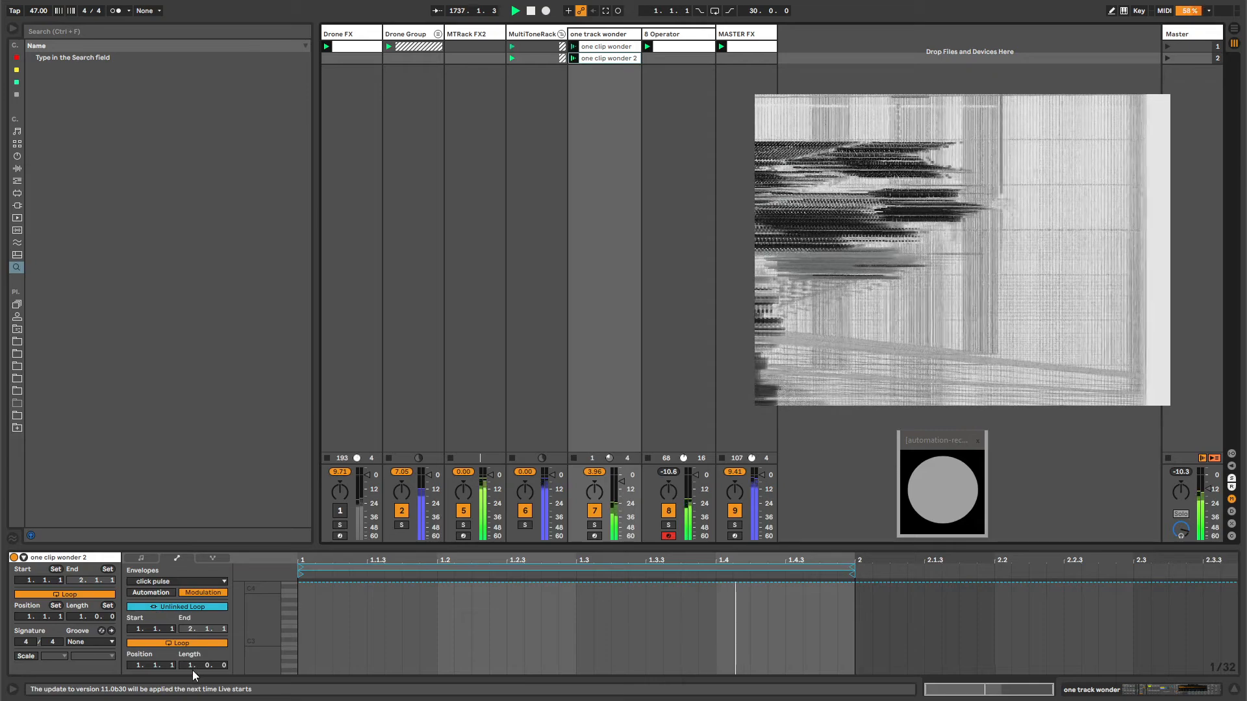
{"action": "left_click_drag", "start_coordinate": [192, 669], "coordinate": [227, 660]}
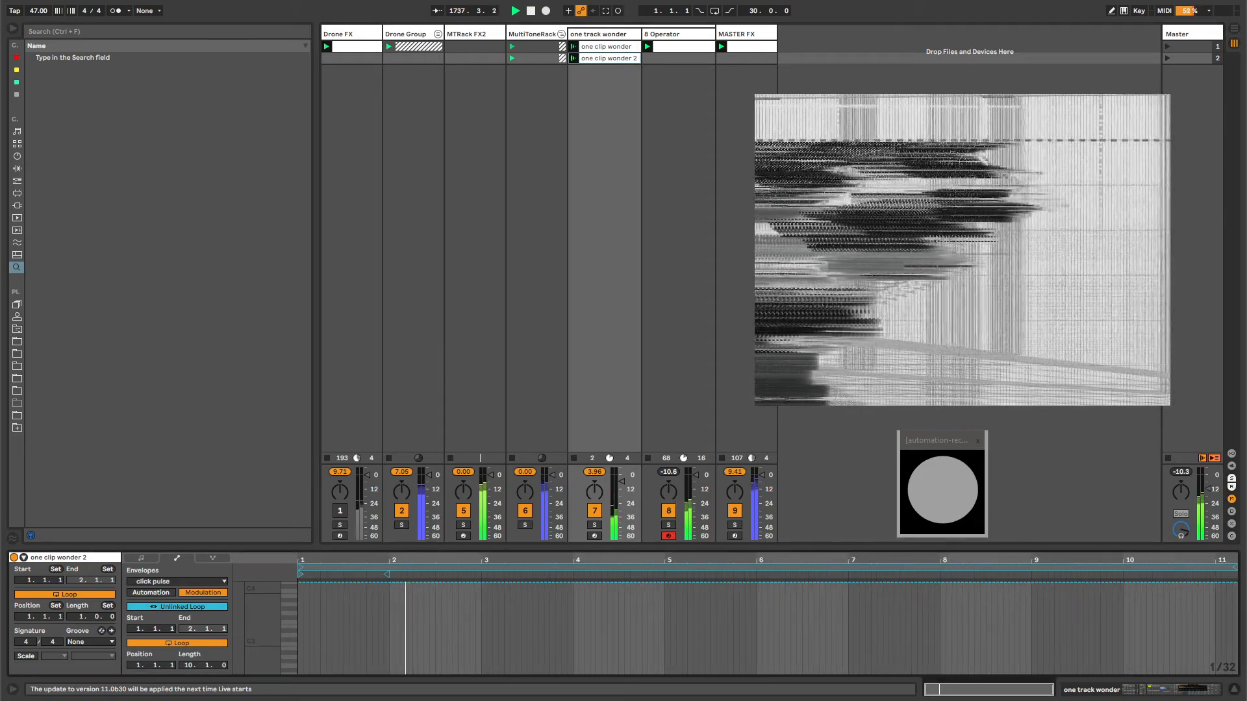
- Draw three click pulse modulation peaks near bars 3.5, 6 and 8, with 0% between them
{"action": "left_click", "coordinate": [505, 585]}
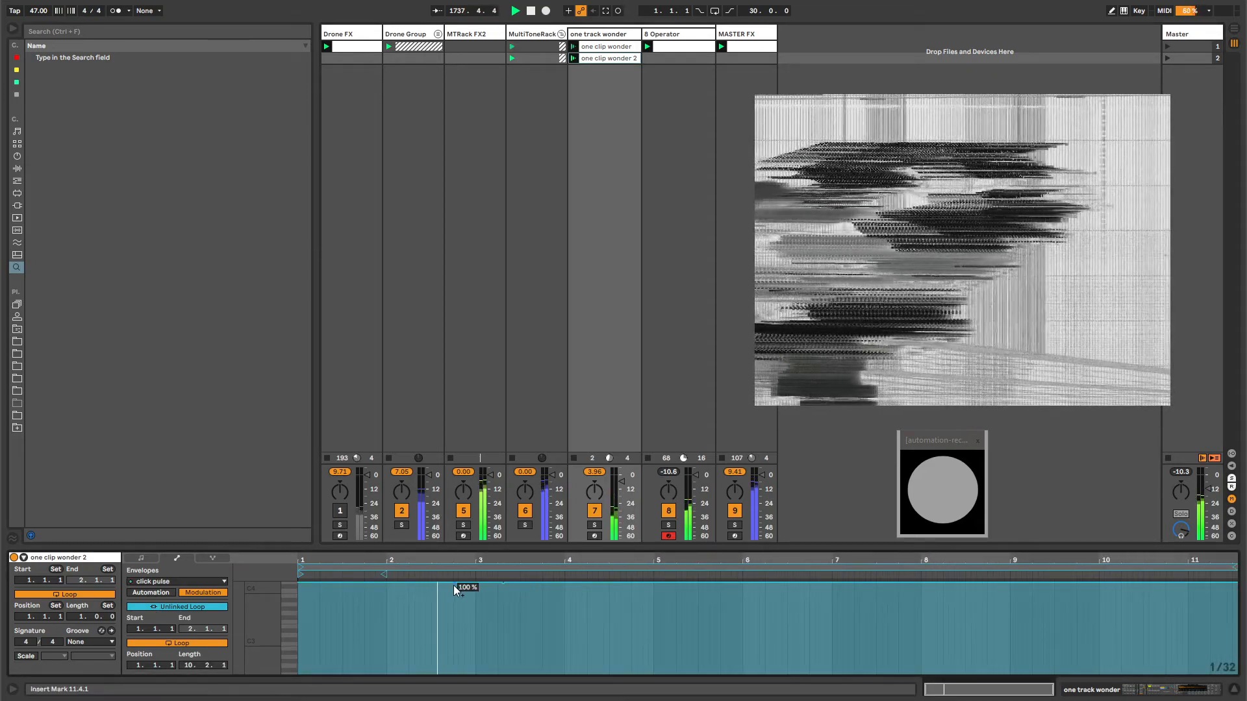
{"action": "left_click_drag", "start_coordinate": [456, 587], "coordinate": [454, 667]}
{"action": "left_click", "coordinate": [545, 584]}
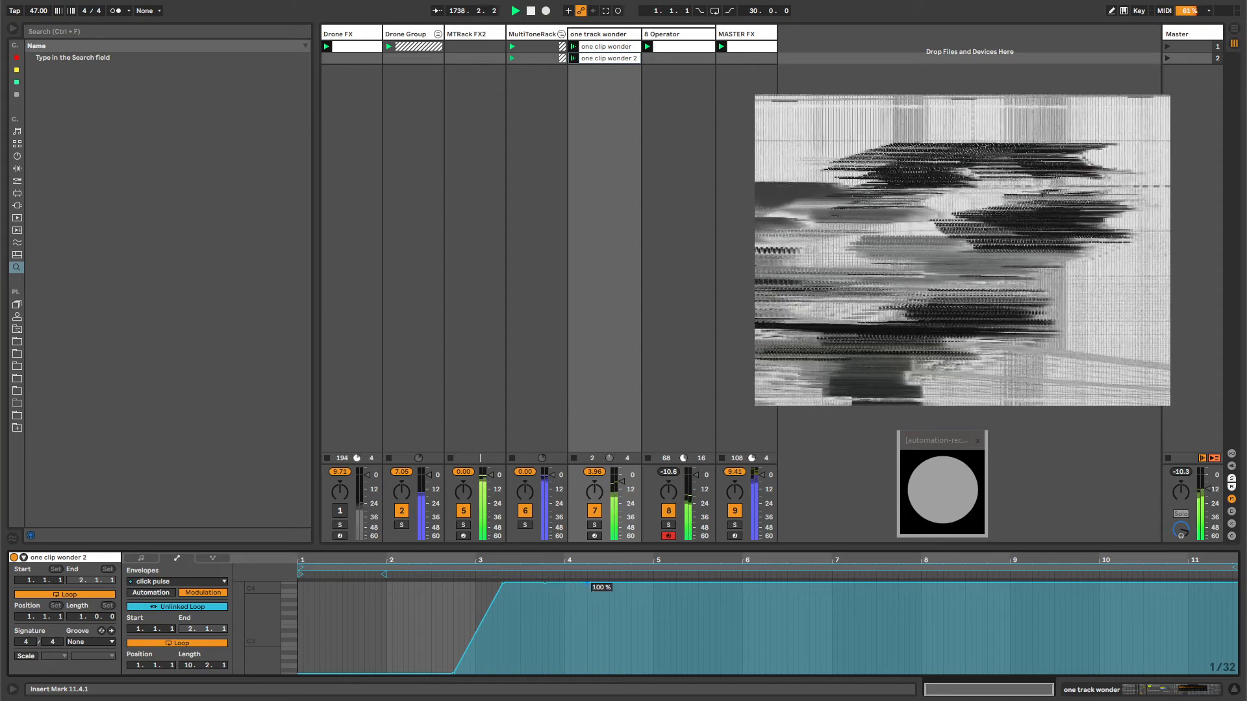
{"action": "left_click_drag", "start_coordinate": [595, 585], "coordinate": [611, 672]}
{"action": "left_click", "coordinate": [716, 673]}
{"action": "left_click_drag", "start_coordinate": [736, 673], "coordinate": [742, 586]}
{"action": "left_click", "coordinate": [779, 584]}
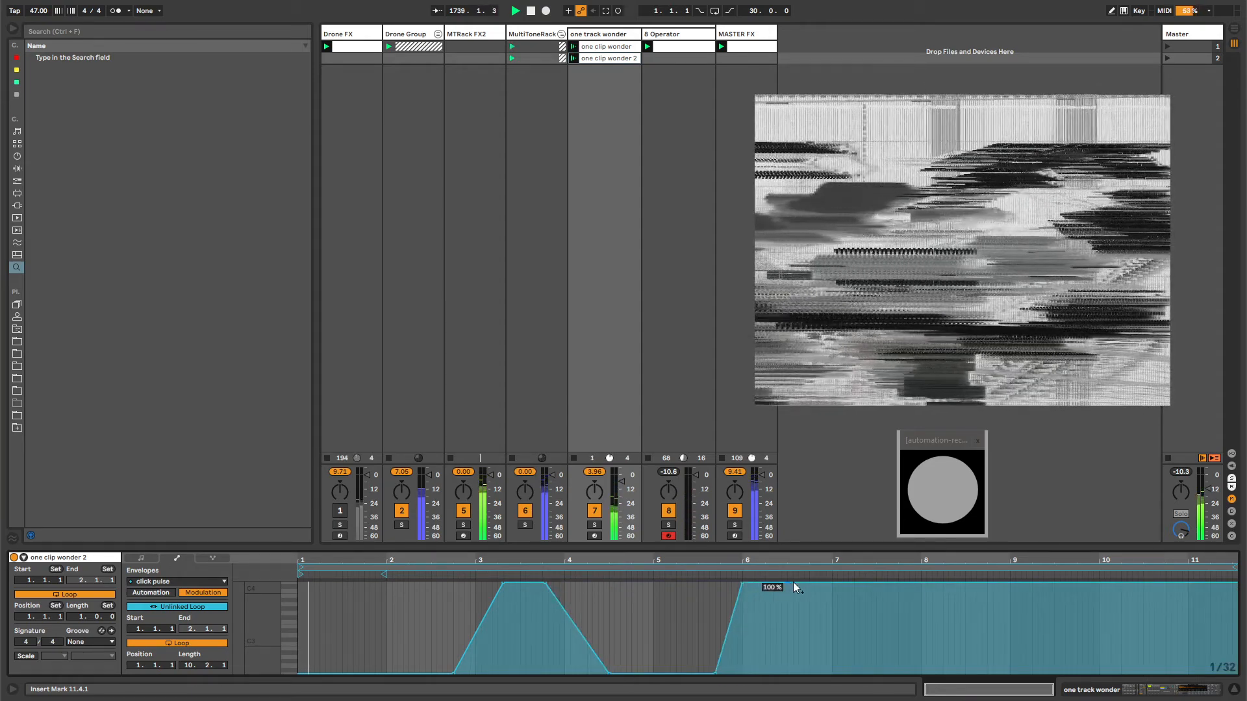
{"action": "left_click_drag", "start_coordinate": [822, 584], "coordinate": [823, 670]}
{"action": "left_click", "coordinate": [914, 673]}
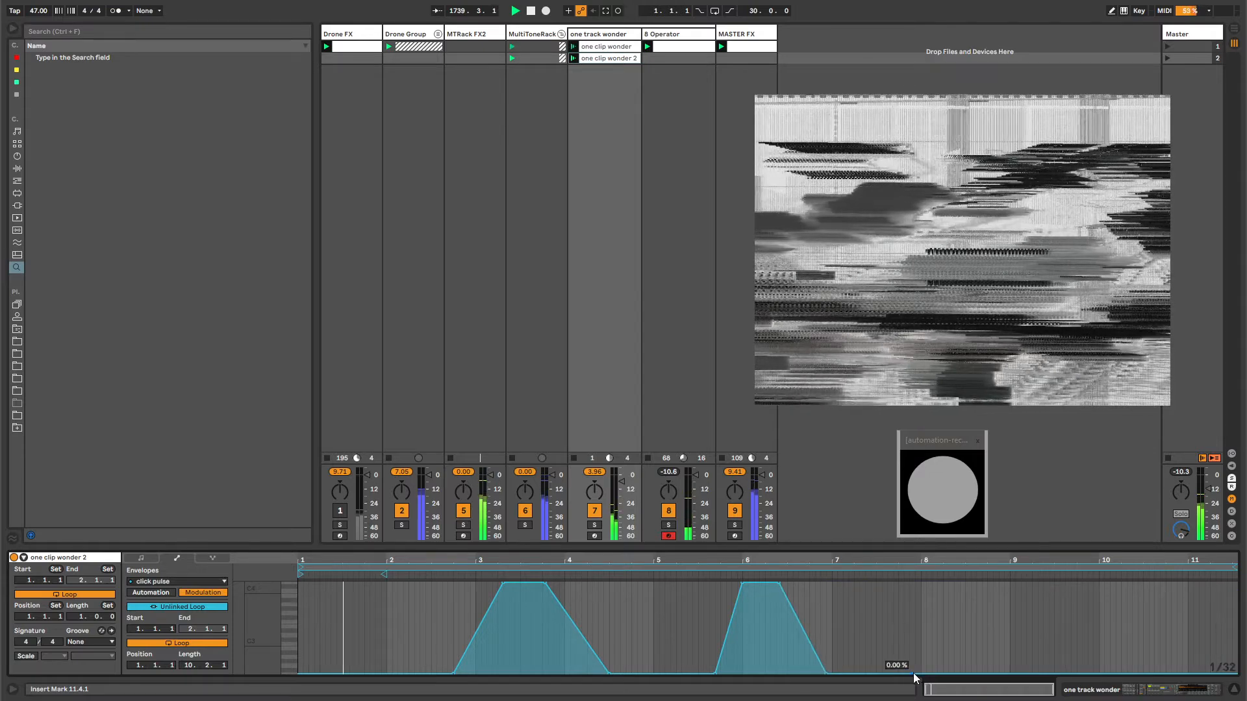
{"action": "left_click_drag", "start_coordinate": [945, 673], "coordinate": [1004, 673]}
{"action": "left_click", "coordinate": [968, 583]}
- On the one track wonder track, compare the Limiter off and on and lower its gain to 2.90 dB
{"action": "left_click", "coordinate": [610, 39]}
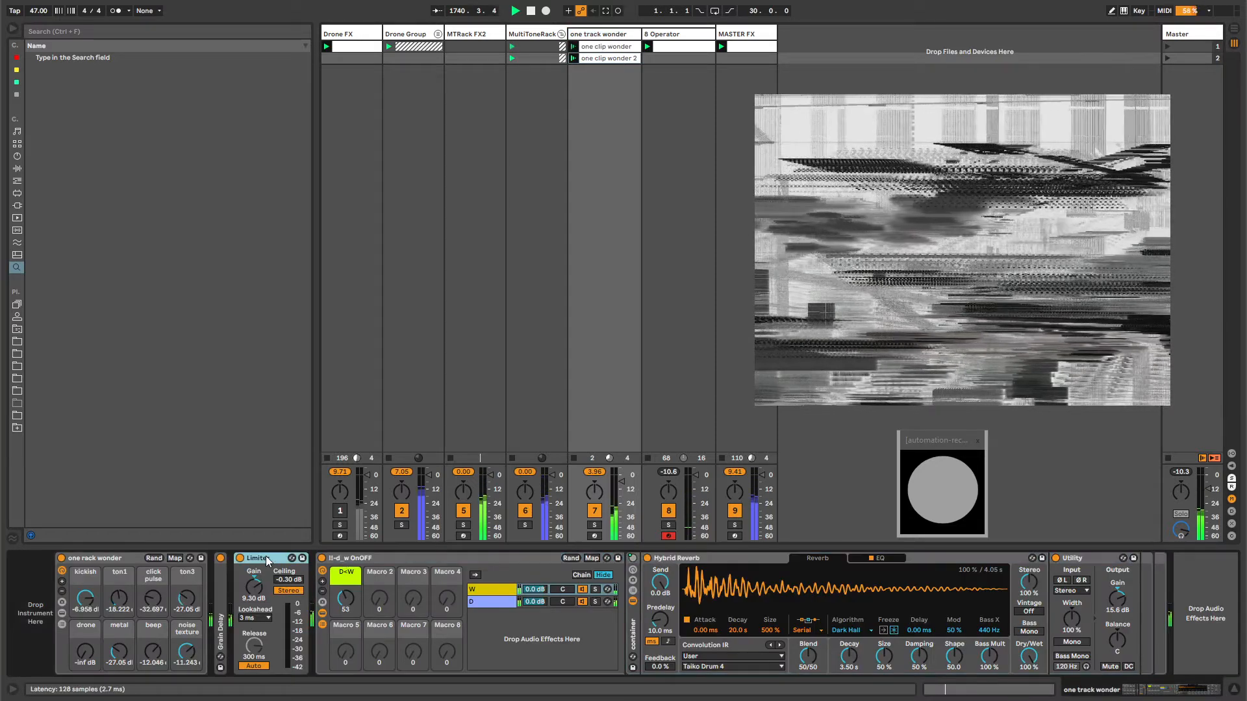
{"action": "double_click", "coordinate": [221, 579]}
{"action": "double_click", "coordinate": [243, 560]}
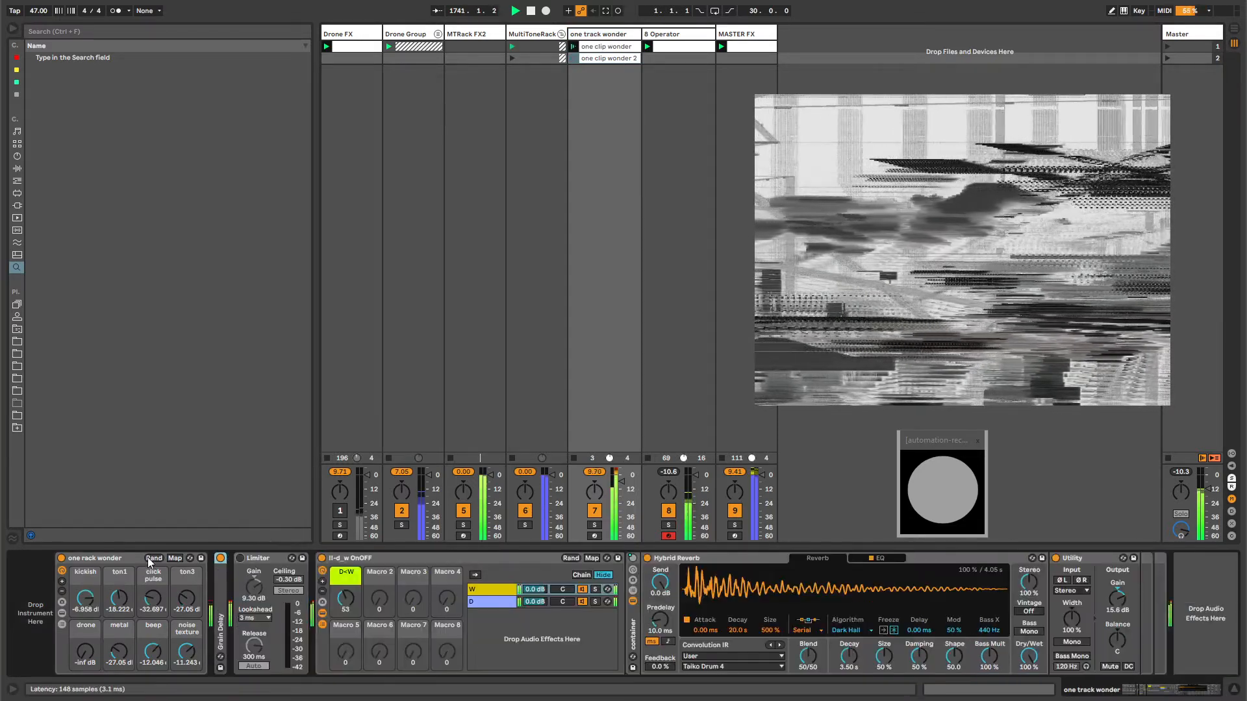
{"action": "left_click", "coordinate": [123, 560]}
{"action": "left_click", "coordinate": [343, 557]}
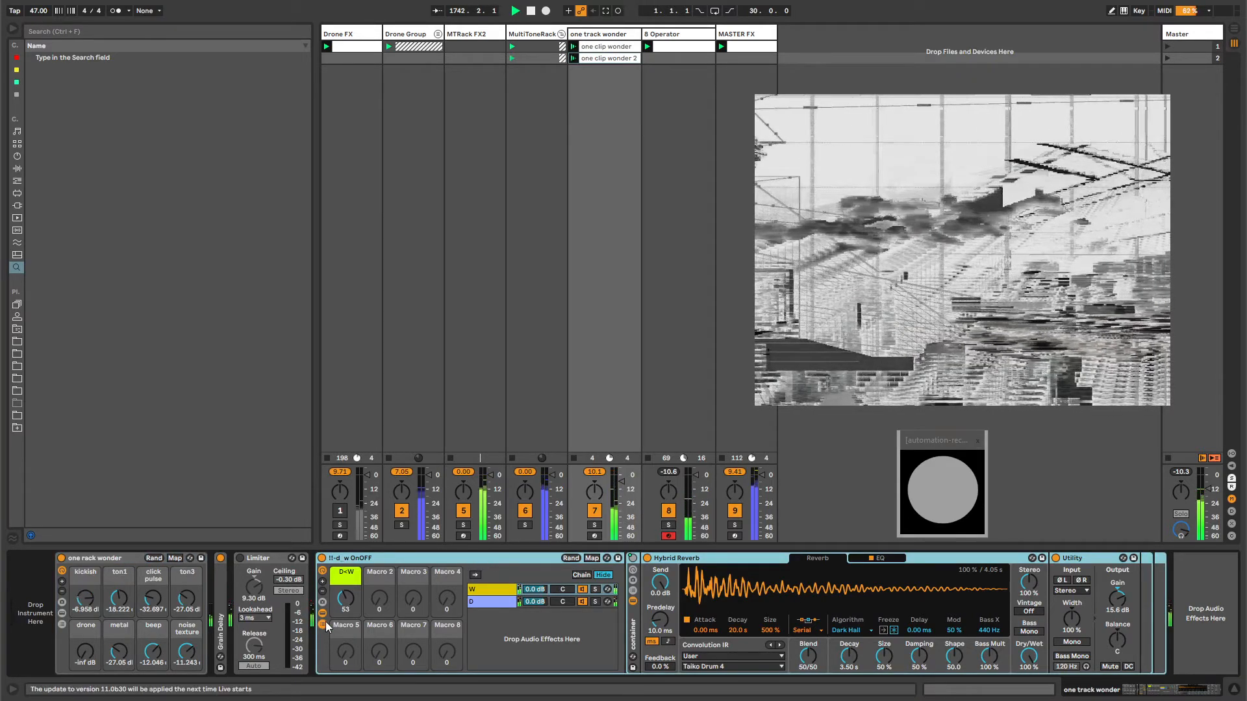
{"action": "left_click", "coordinate": [255, 563]}
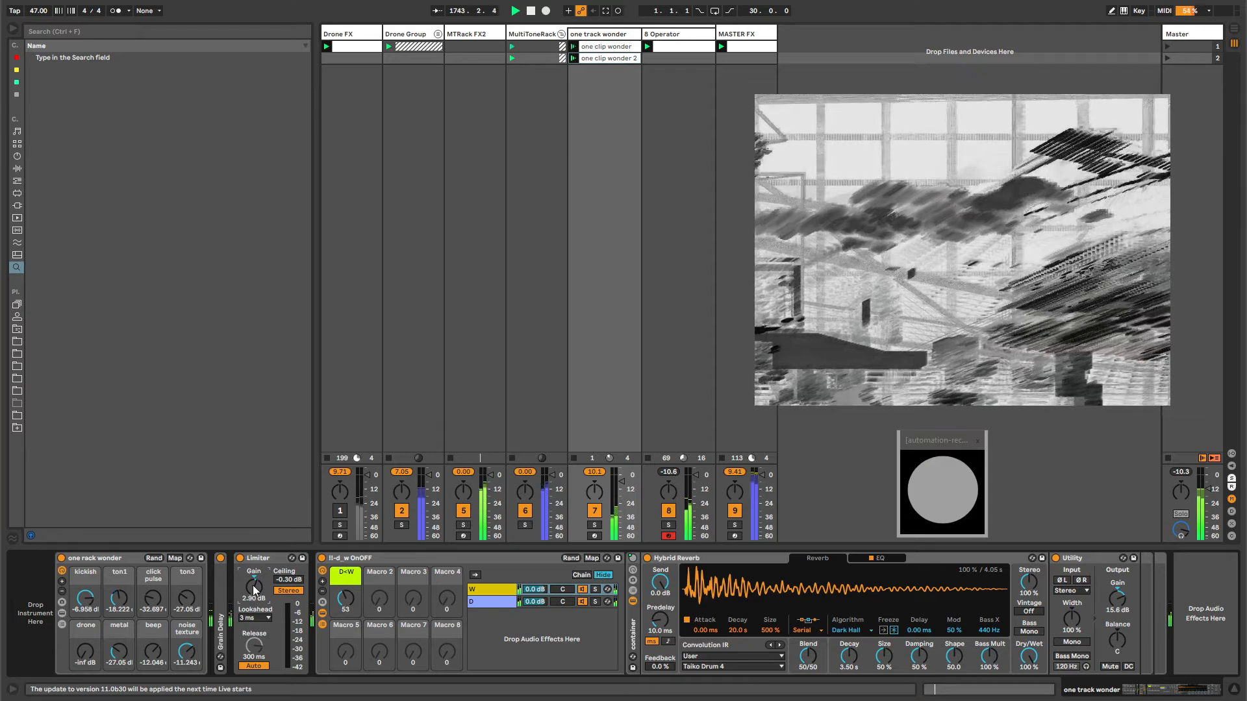
- In MASTER FX's Multiply plug-in, set frequency modulation to 0.64 Hz and 10.9%, amplitude modulation to 0.62 Hz and 31.7%, and 3 voices
{"action": "left_click", "coordinate": [726, 51]}
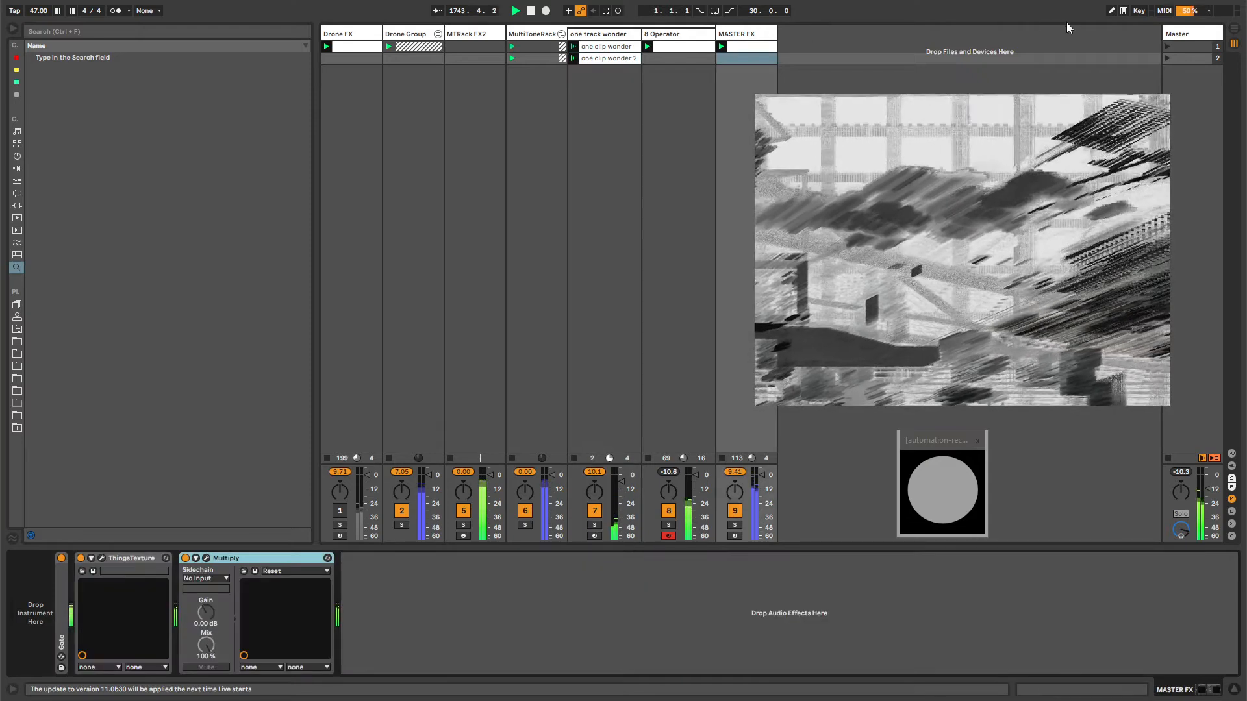
{"action": "left_click", "coordinate": [207, 557]}
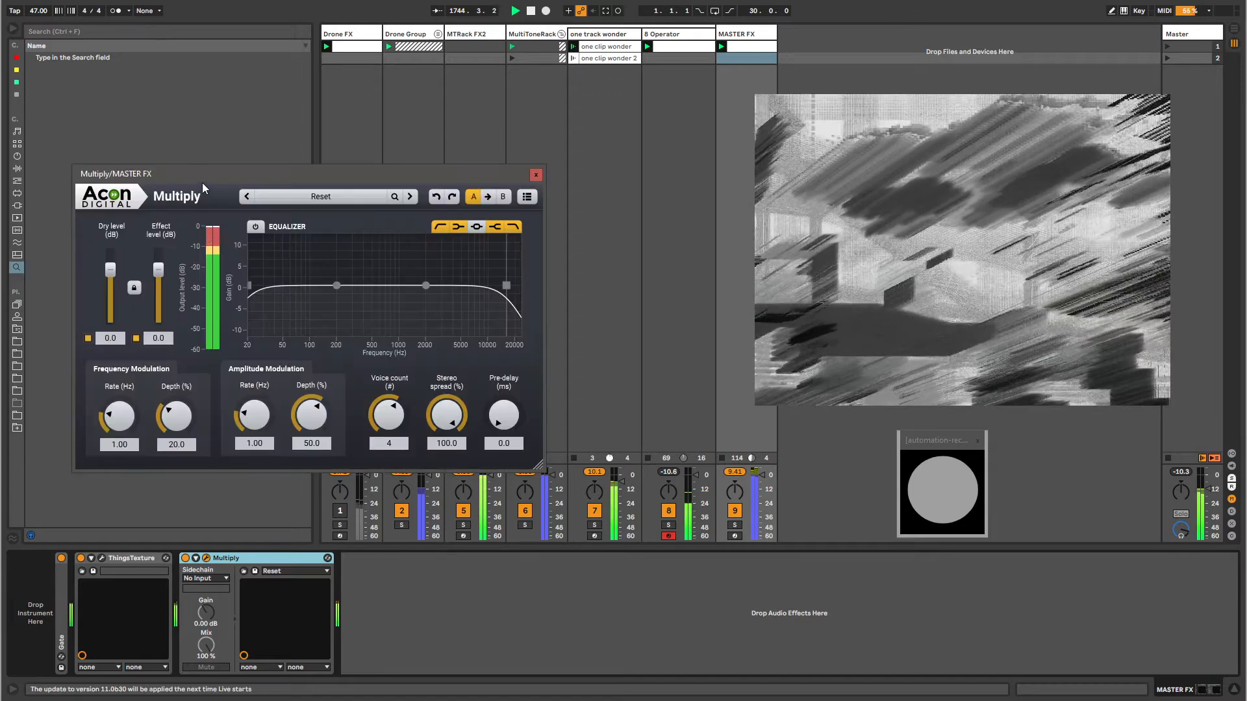
{"action": "left_click_drag", "start_coordinate": [202, 174], "coordinate": [245, 153]}
{"action": "left_click_drag", "start_coordinate": [297, 395], "coordinate": [297, 413]}
{"action": "left_click_drag", "start_coordinate": [138, 410], "coordinate": [140, 427]}
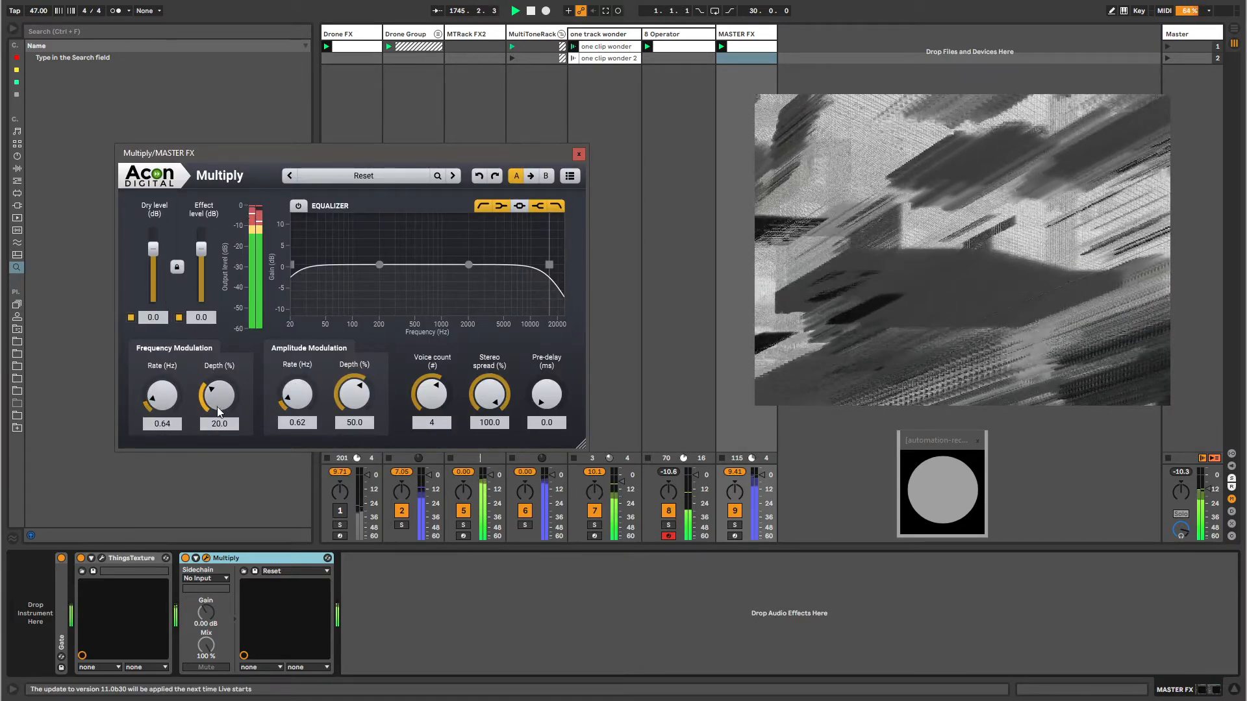
{"action": "left_click_drag", "start_coordinate": [219, 434], "coordinate": [219, 430]}
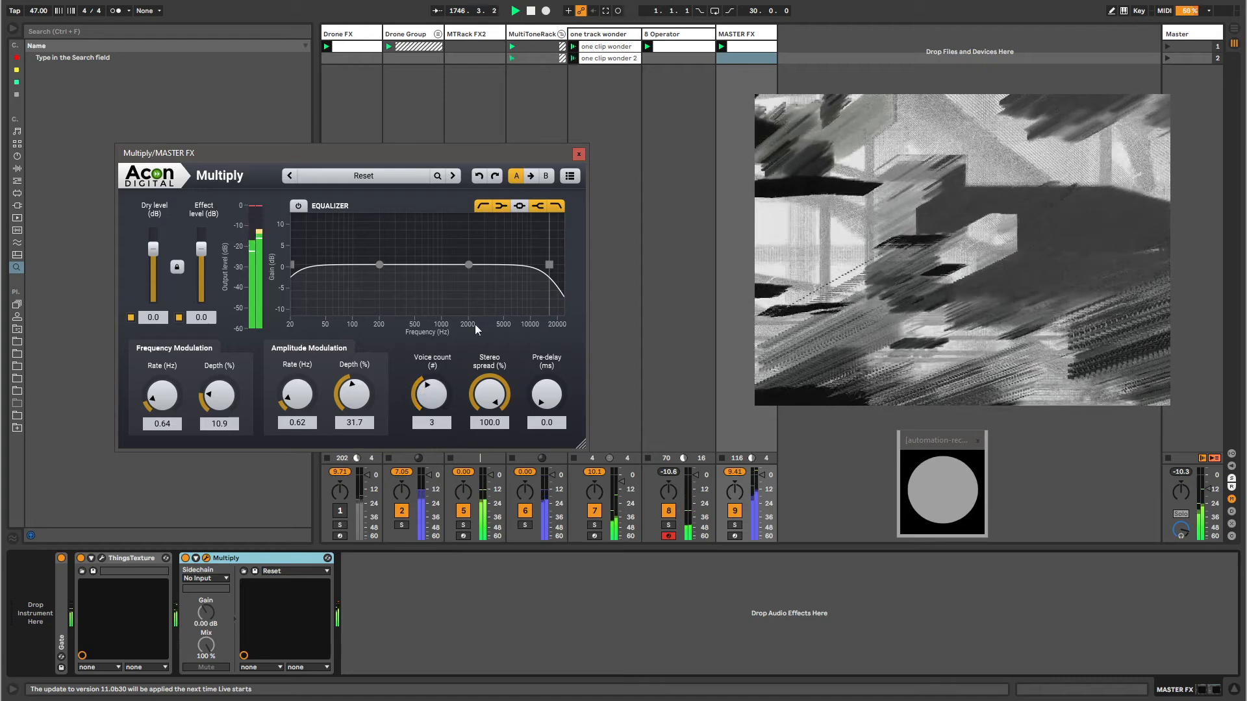
{"action": "left_click", "coordinate": [578, 154]}
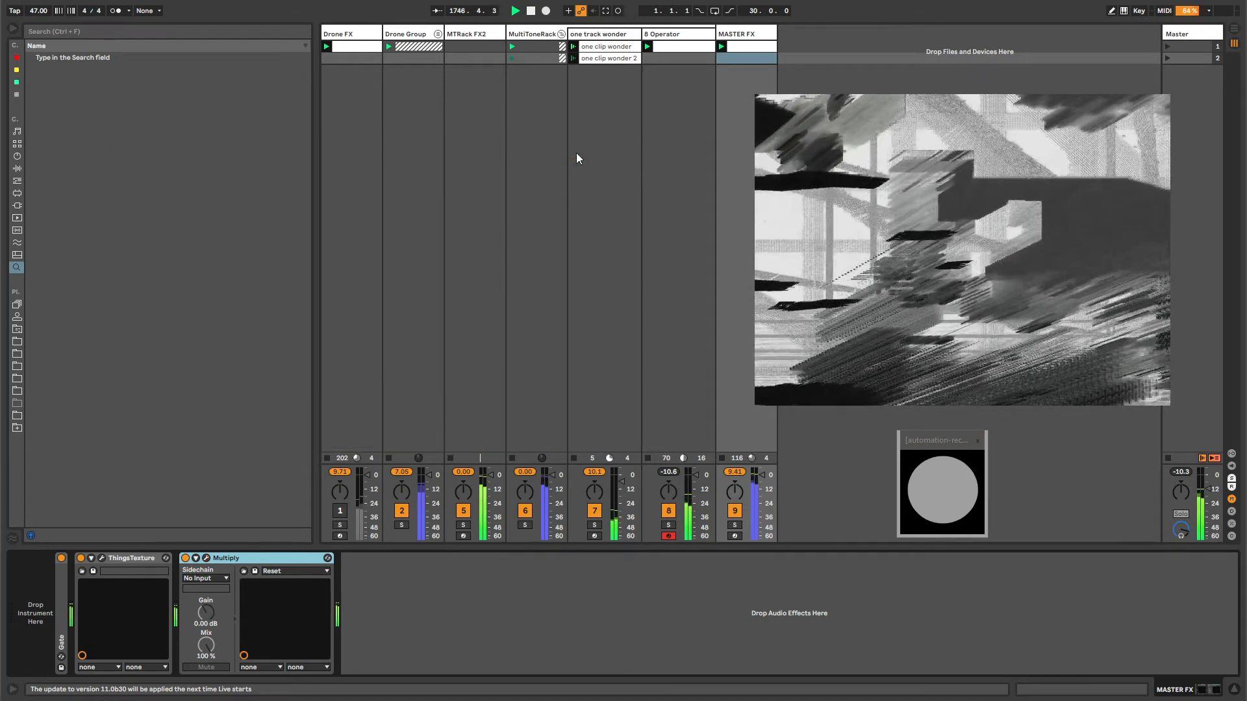
- Look through the device chains of the set's tracks, from Drone FX to MASTER FX
{"action": "left_click", "coordinate": [596, 34]}
{"action": "left_click", "coordinate": [685, 34]}
{"action": "left_click", "coordinate": [753, 34]}
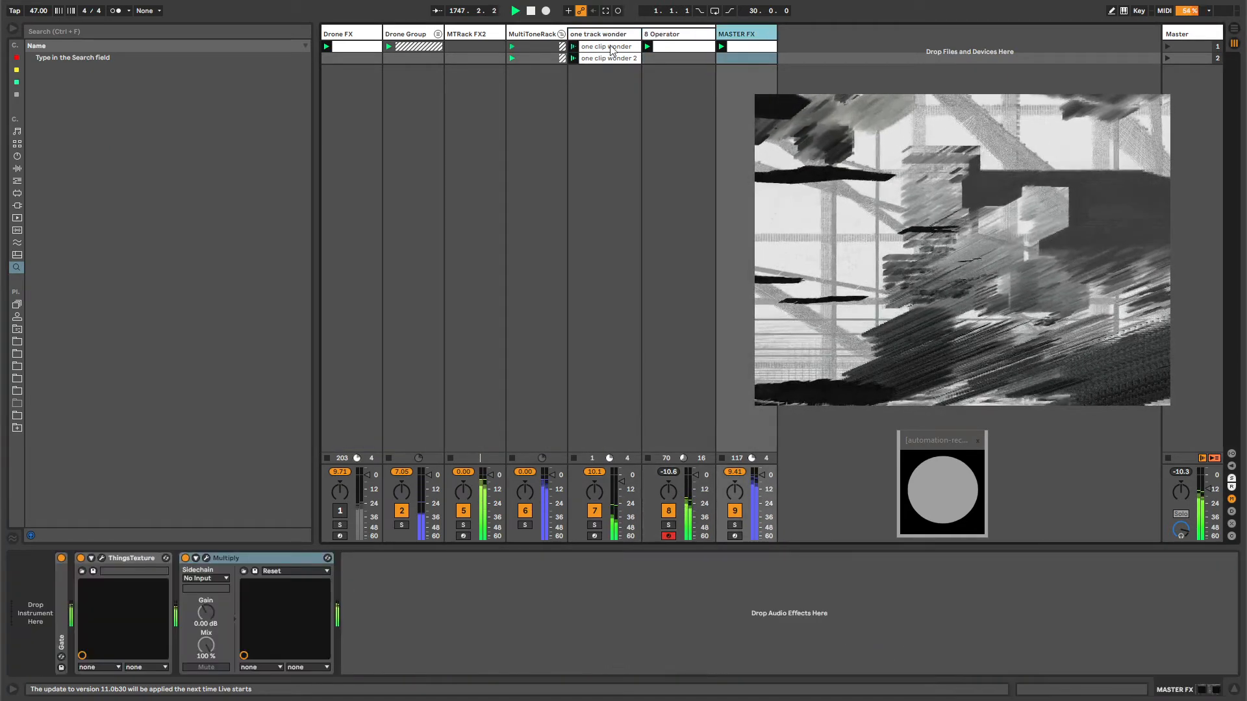
{"action": "left_click", "coordinate": [551, 36]}
{"action": "left_click", "coordinate": [599, 35]}
{"action": "left_click", "coordinate": [680, 37]}
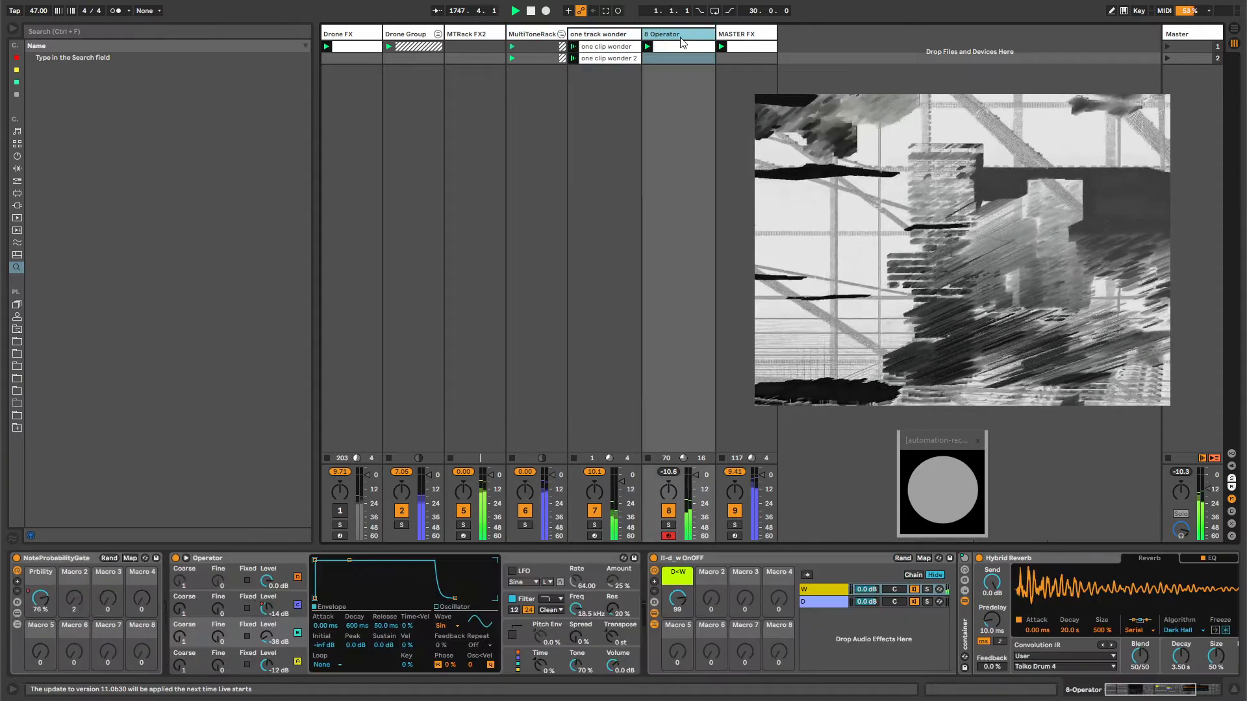
{"action": "left_click", "coordinate": [480, 36]}
{"action": "left_click", "coordinate": [411, 36]}
{"action": "left_click", "coordinate": [351, 36]}
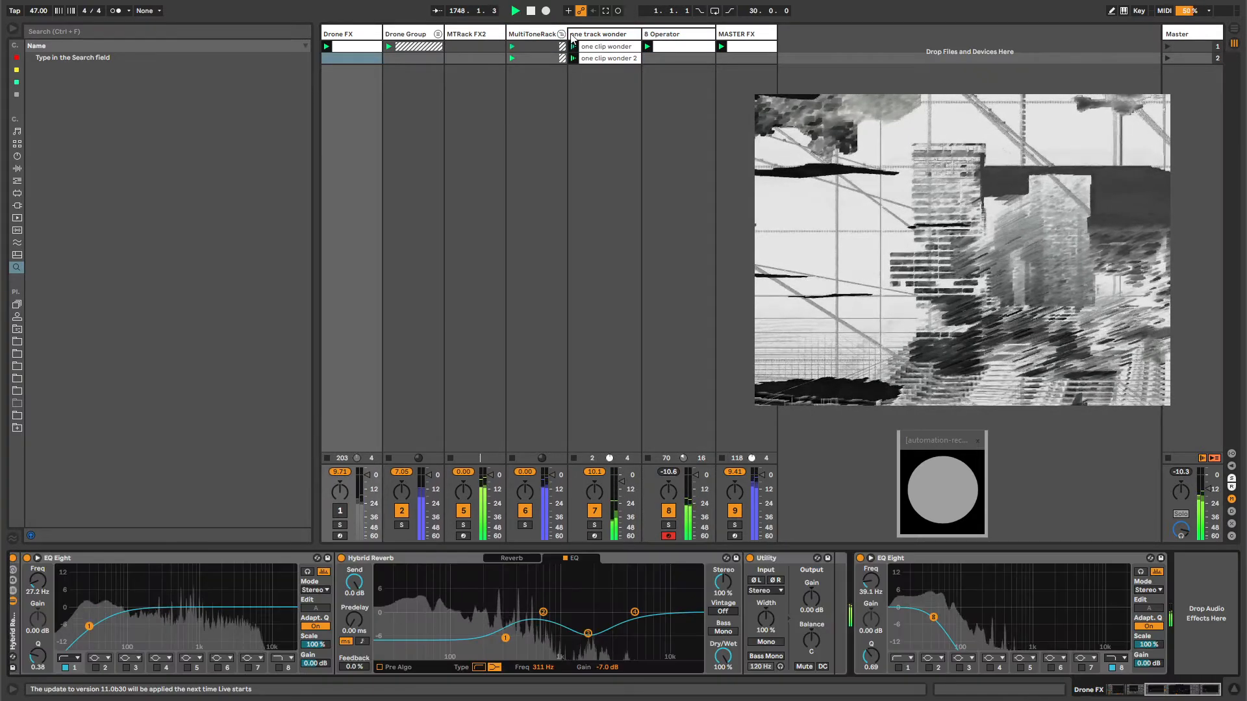
{"action": "left_click", "coordinate": [584, 34]}
{"action": "left_click", "coordinate": [520, 34]}
- Set the D<W macro of the 8 Operator track's dry/wet effect rack to 101
{"action": "left_click", "coordinate": [662, 34]}
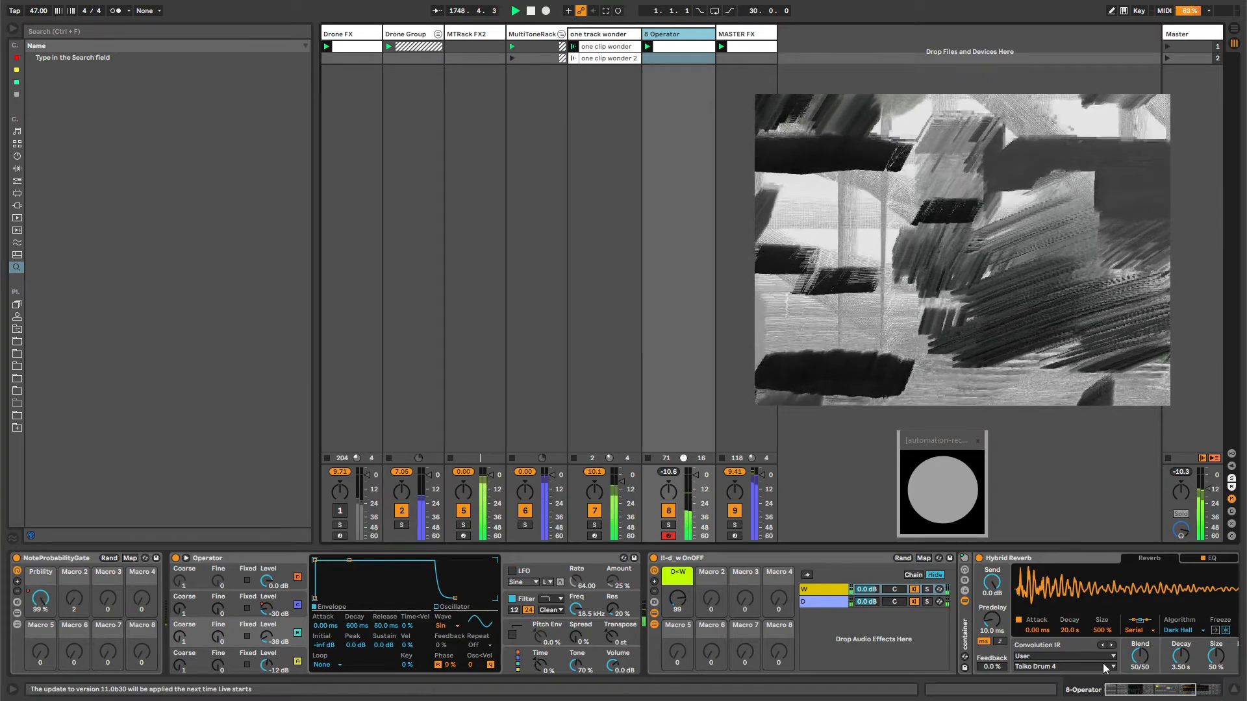
{"action": "left_click", "coordinate": [1175, 691]}
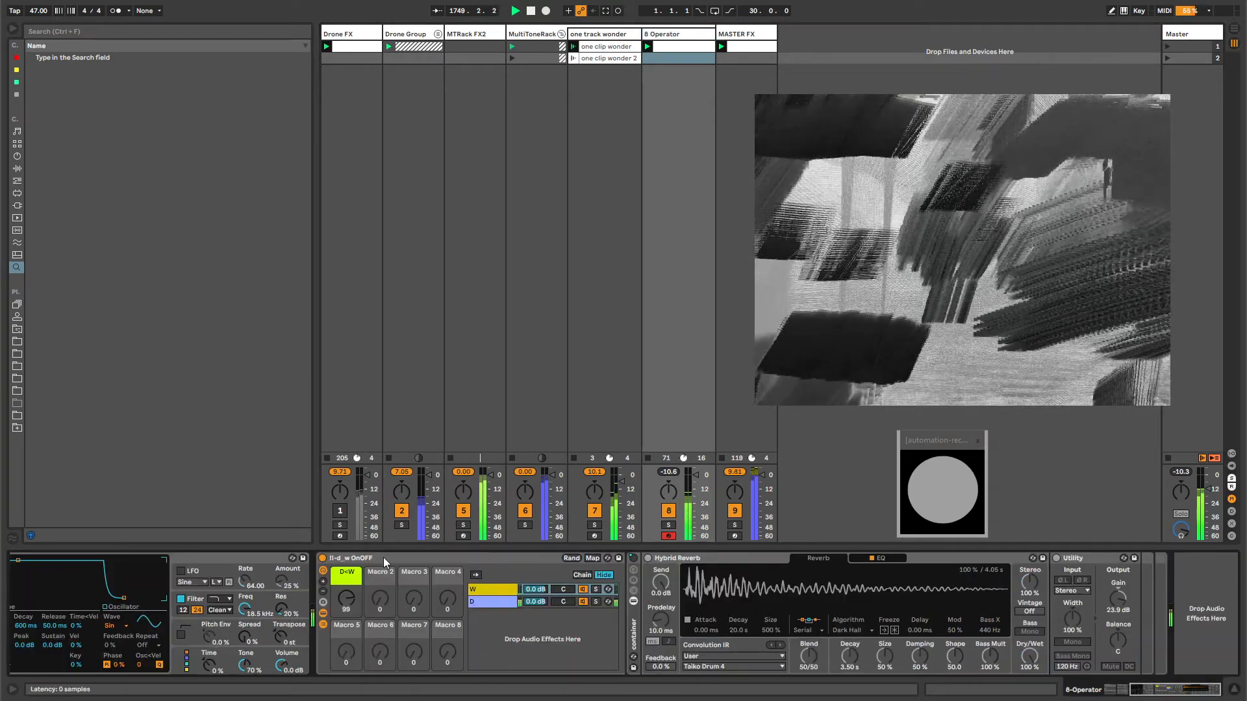
{"action": "left_click", "coordinate": [345, 601]}
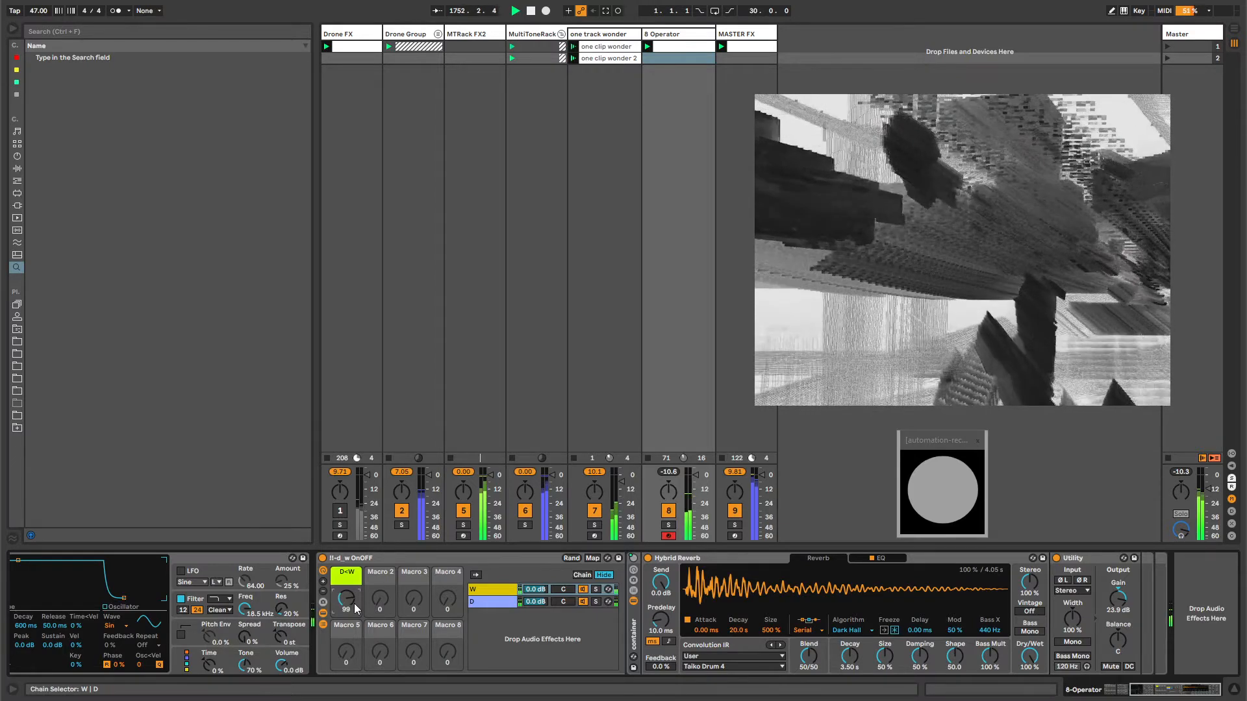
{"action": "left_click_drag", "start_coordinate": [352, 604], "coordinate": [353, 603]}
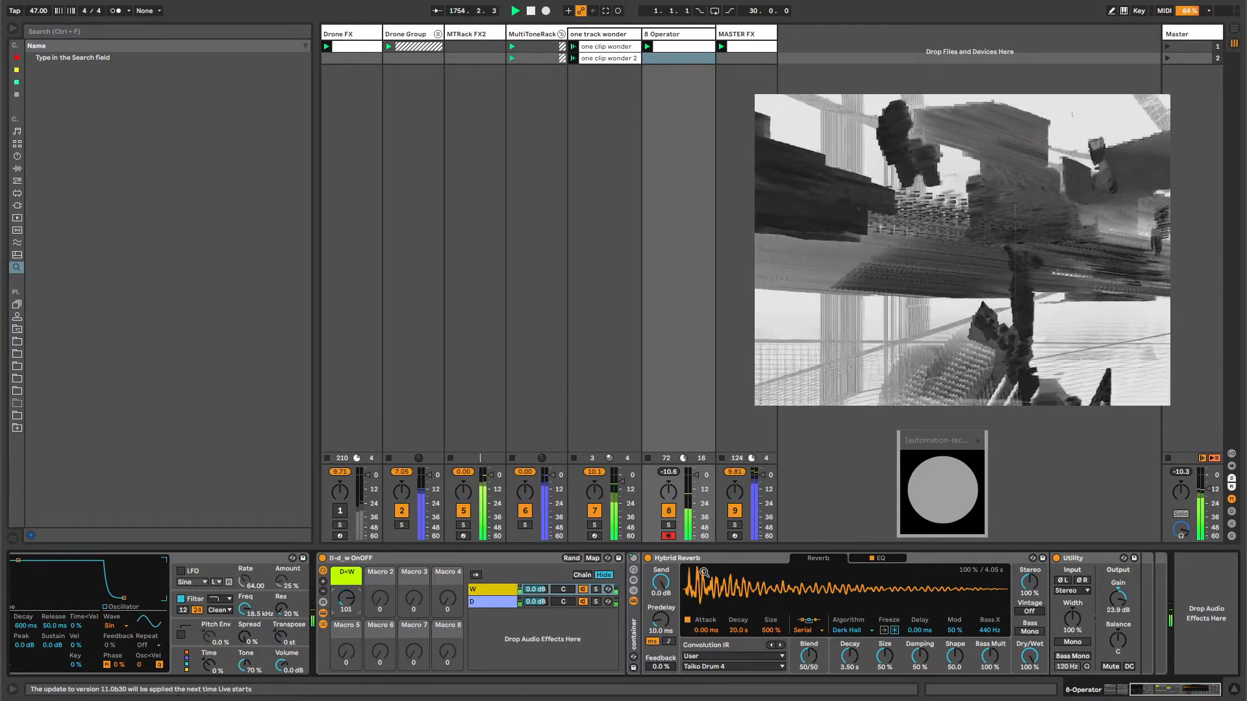
- Examine the devices on MASTER FX, one track wonder, 8 Operator and the Master track, including the utility rack's audio thru chain
{"action": "left_click", "coordinate": [756, 36]}
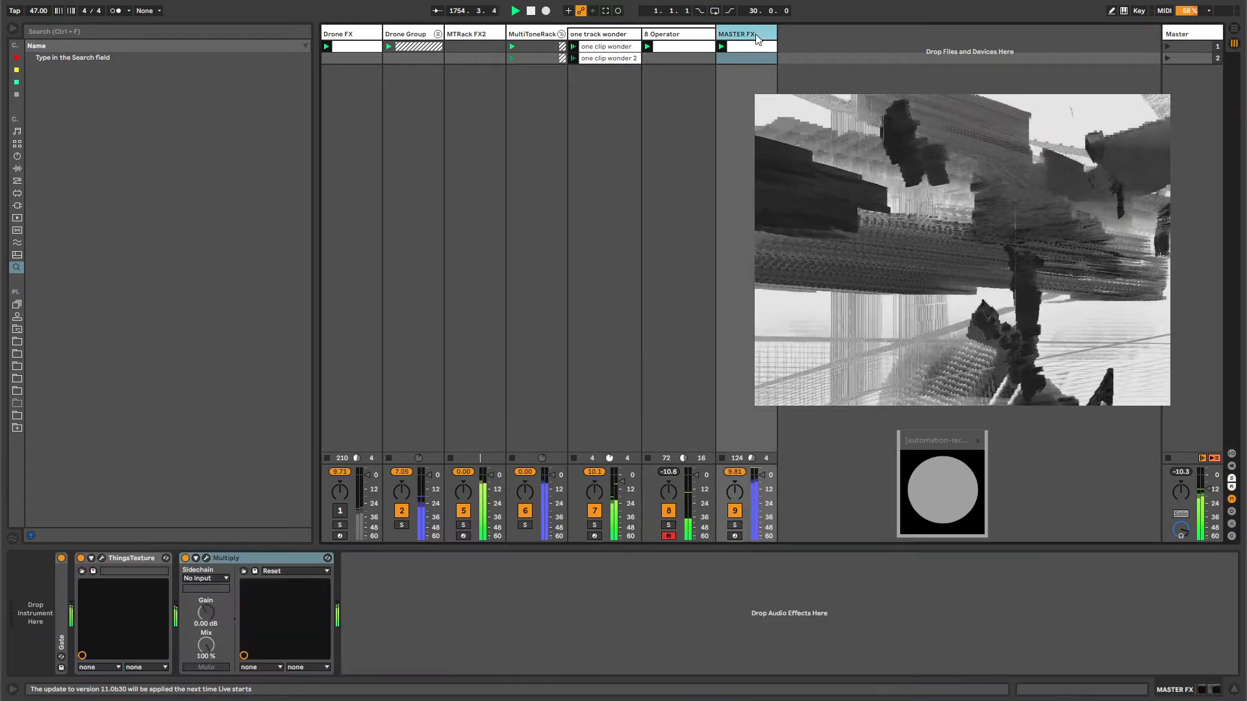
{"action": "left_click", "coordinate": [602, 37]}
{"action": "left_click", "coordinate": [667, 36]}
{"action": "left_click", "coordinate": [1183, 57]}
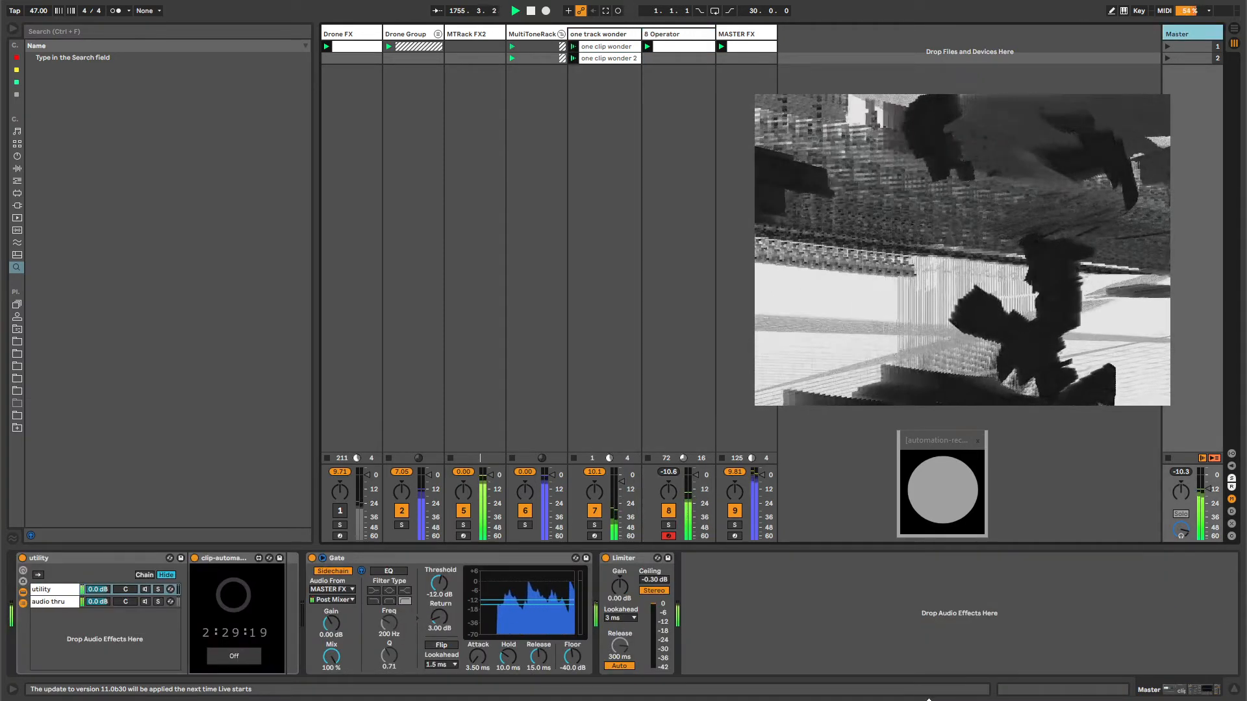
{"action": "left_click", "coordinate": [1166, 690]}
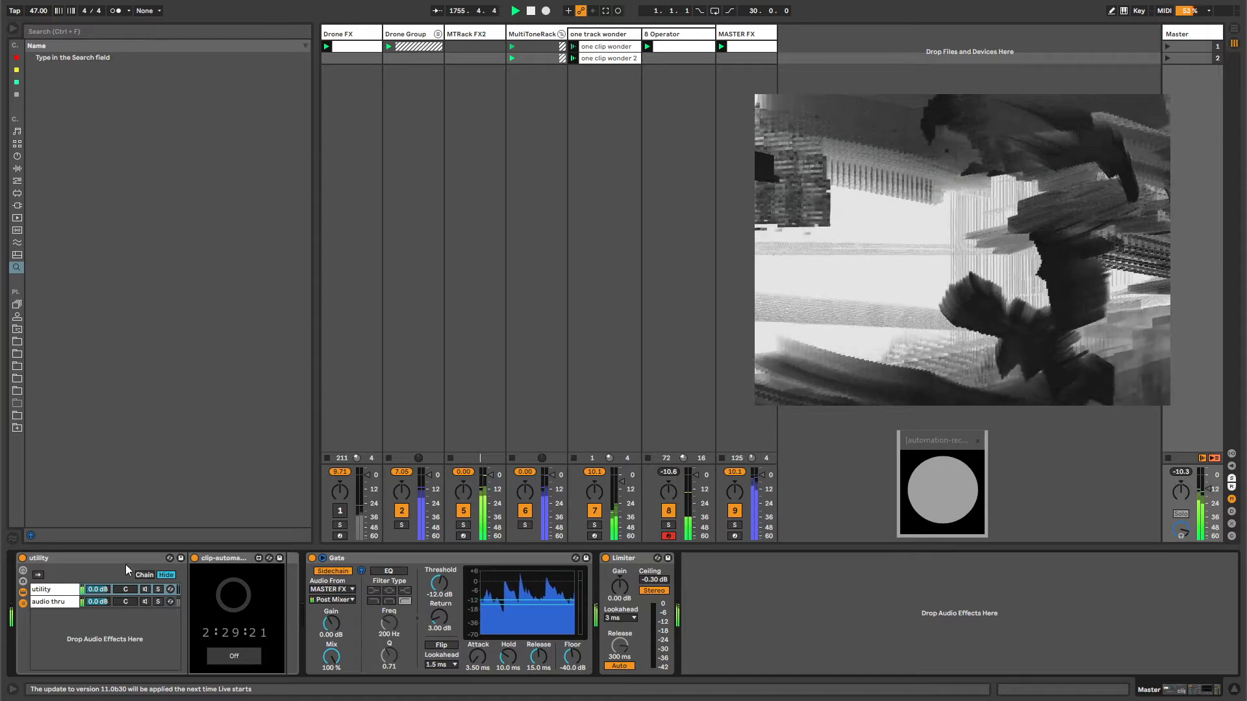
{"action": "left_click", "coordinate": [55, 602]}
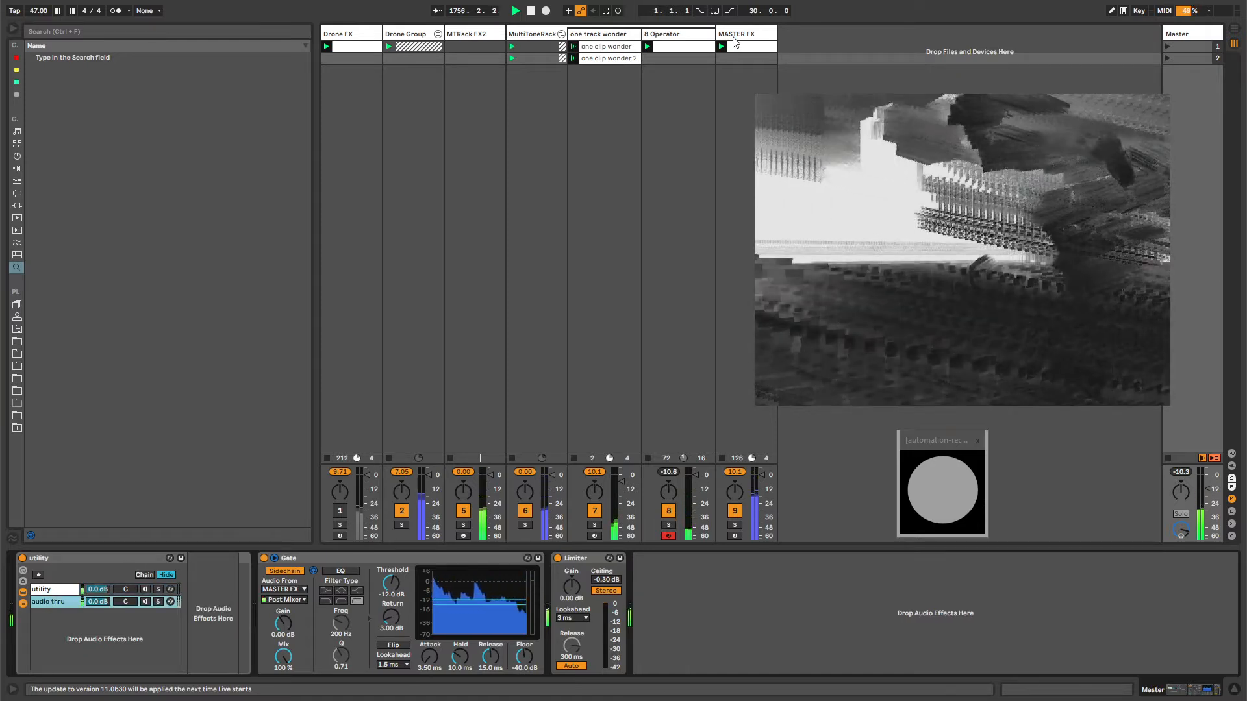
{"action": "left_click", "coordinate": [747, 58]}
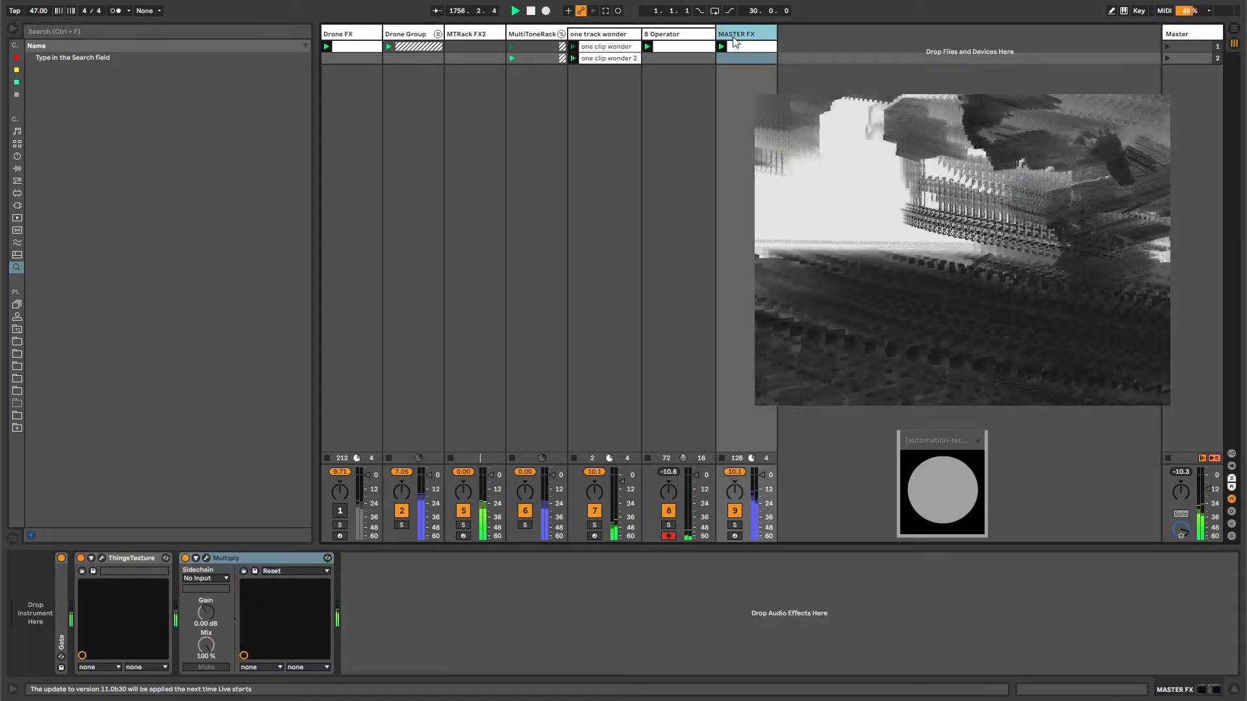
- Load Phase Plant onto a new MIDI track between 8 Operator and MASTER FX, and arrange its window beside the visualizer
{"action": "left_click", "coordinate": [127, 560]}
{"action": "left_click", "coordinate": [102, 559]}
{"action": "left_click_drag", "start_coordinate": [199, 130], "coordinate": [166, 206]}
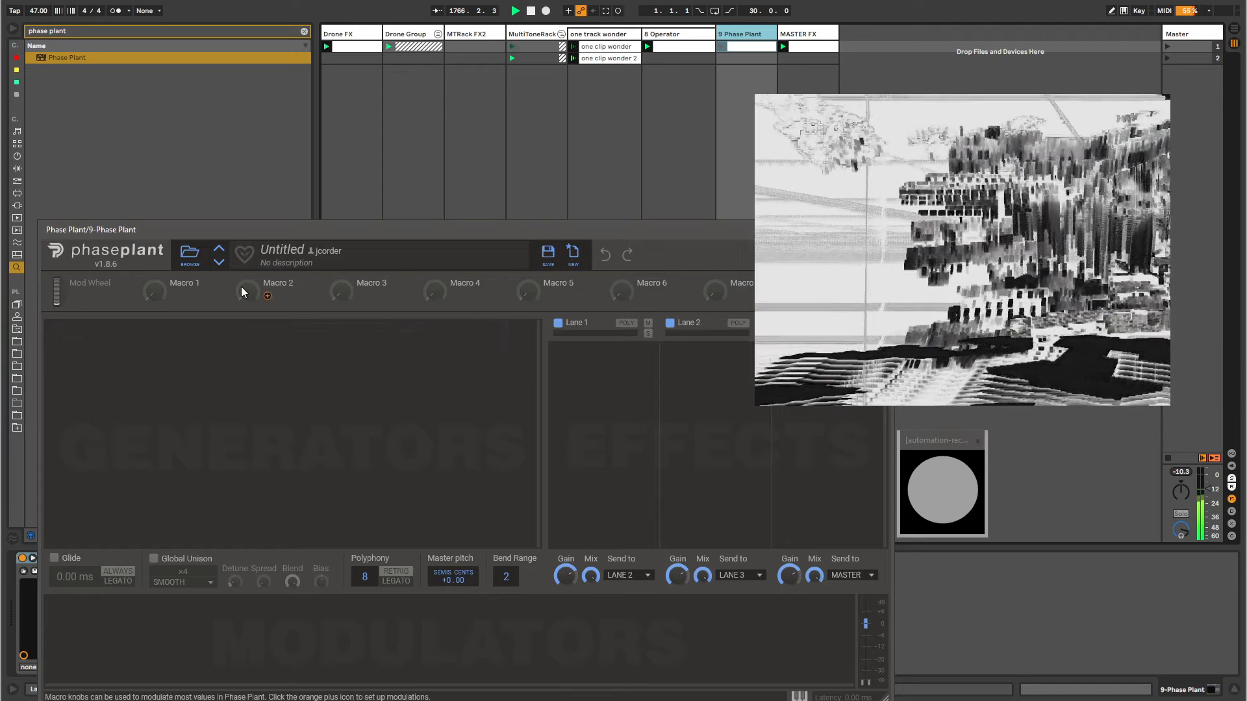
{"action": "left_click_drag", "start_coordinate": [252, 231], "coordinate": [252, 125]}
{"action": "left_click_drag", "start_coordinate": [858, 185], "coordinate": [987, 177]}
{"action": "left_click_drag", "start_coordinate": [491, 119], "coordinate": [480, 92]}
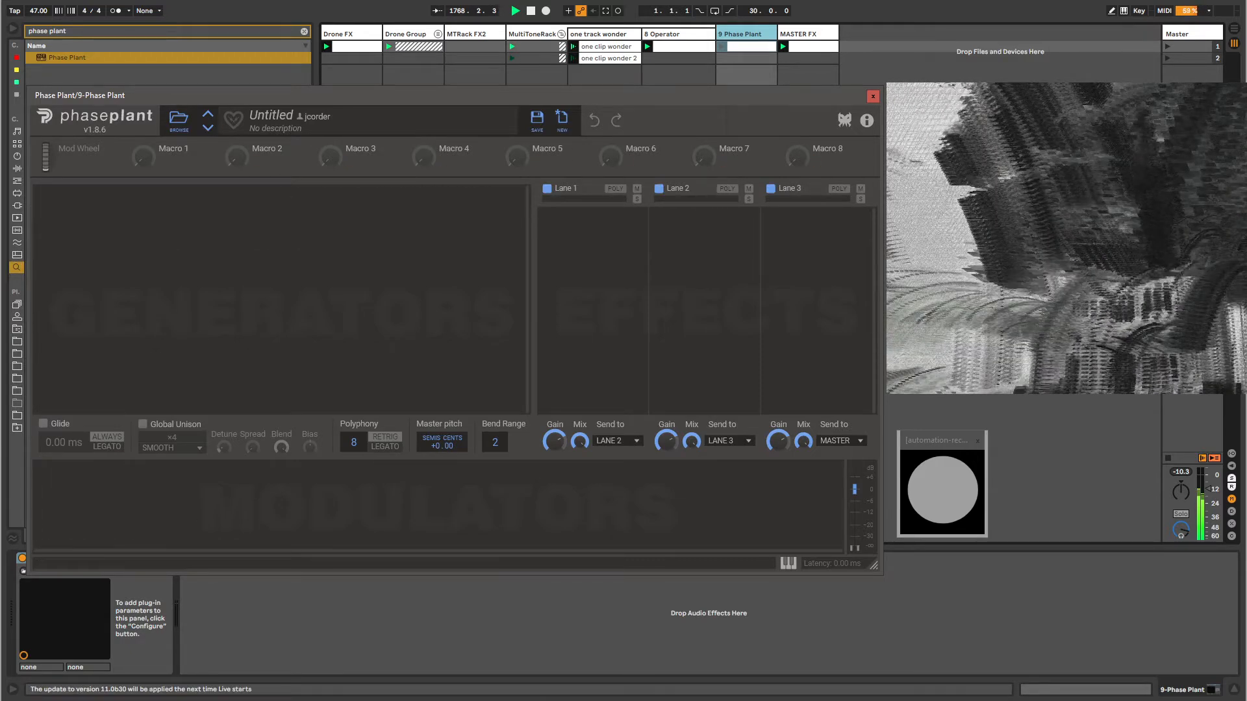
- Try out the Macro 1 and Macro 8 knobs of the empty Phase Plant patch and show the device's plug-in parameter panel
{"action": "double_click", "coordinate": [138, 154]}
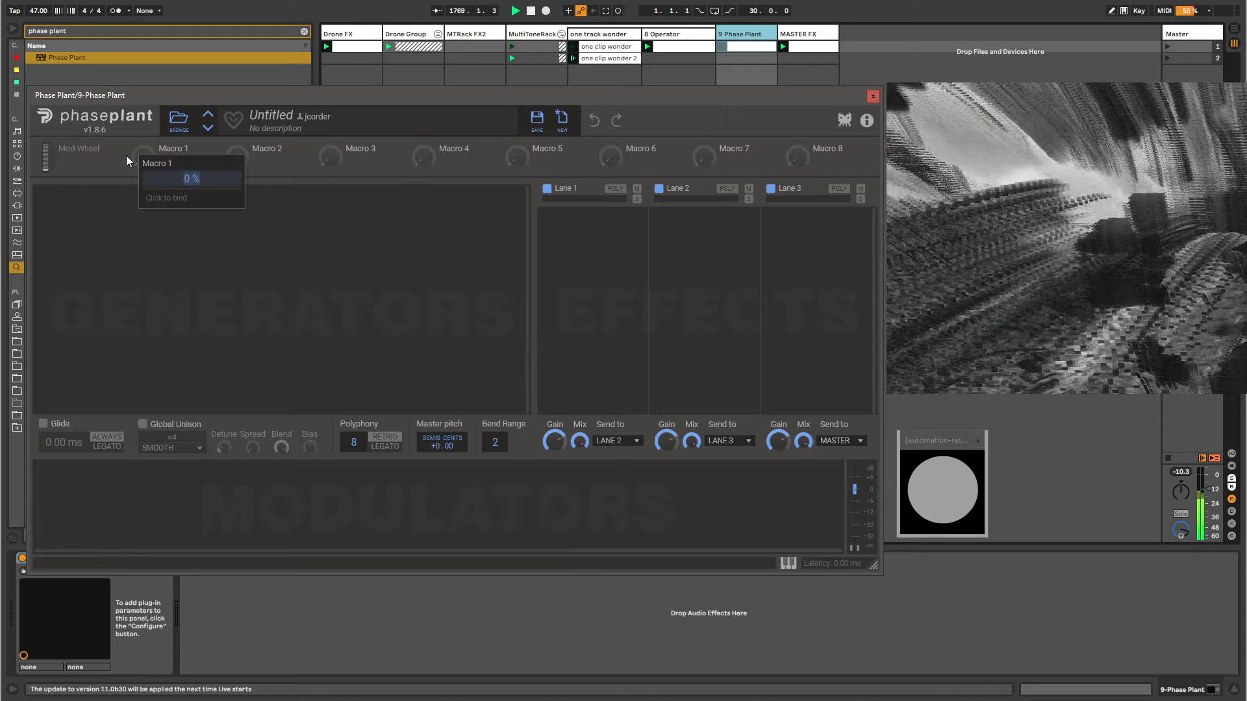
{"action": "left_click", "coordinate": [126, 155]}
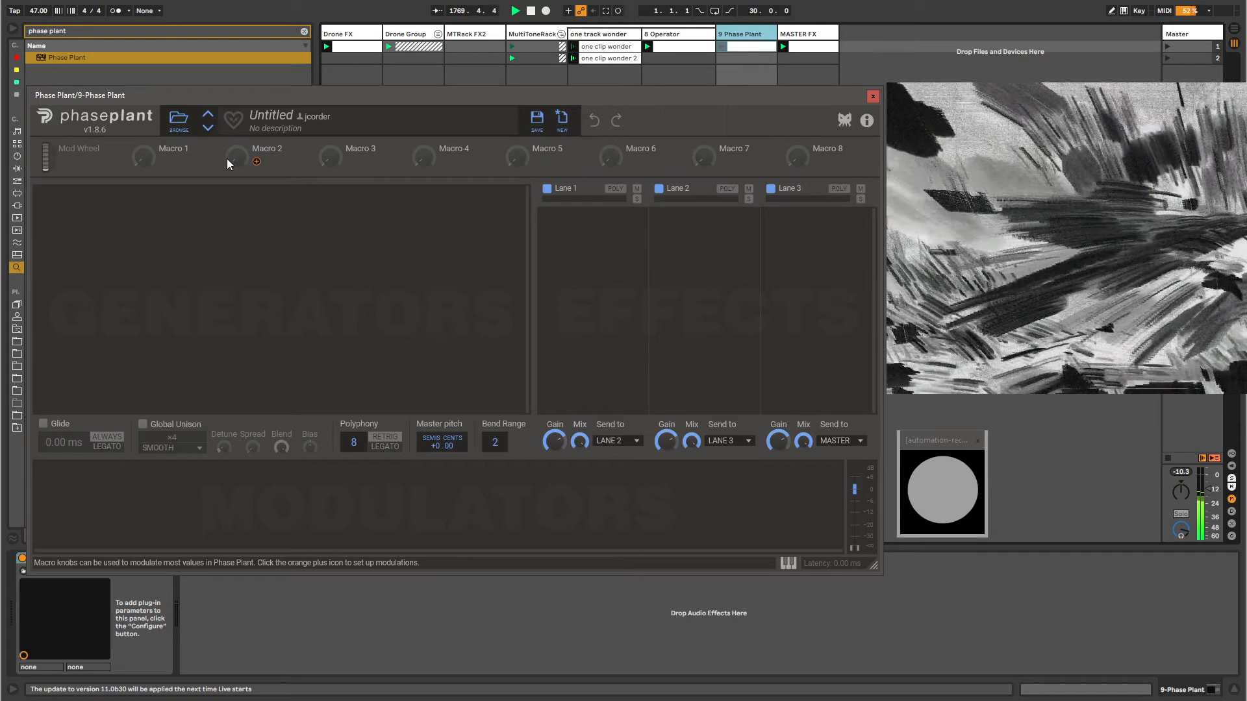
{"action": "left_click_drag", "start_coordinate": [157, 96], "coordinate": [160, 85]}
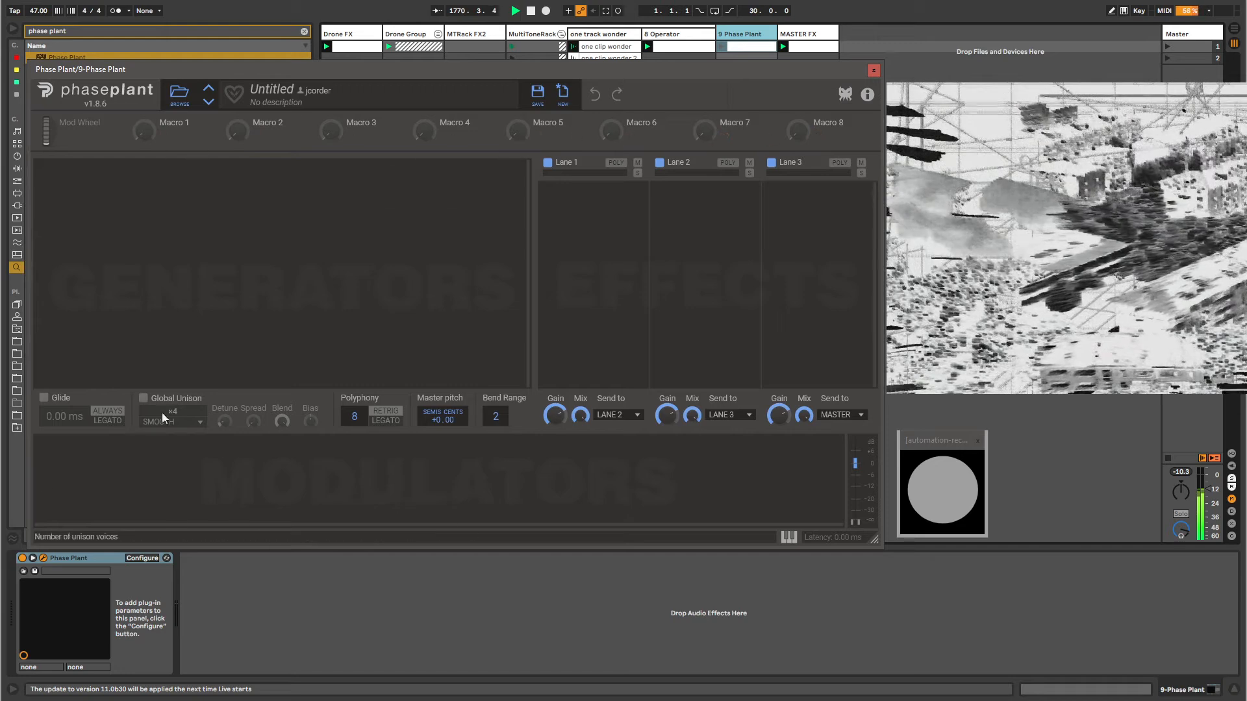
{"action": "left_click", "coordinate": [35, 571]}
{"action": "left_click", "coordinate": [32, 563]}
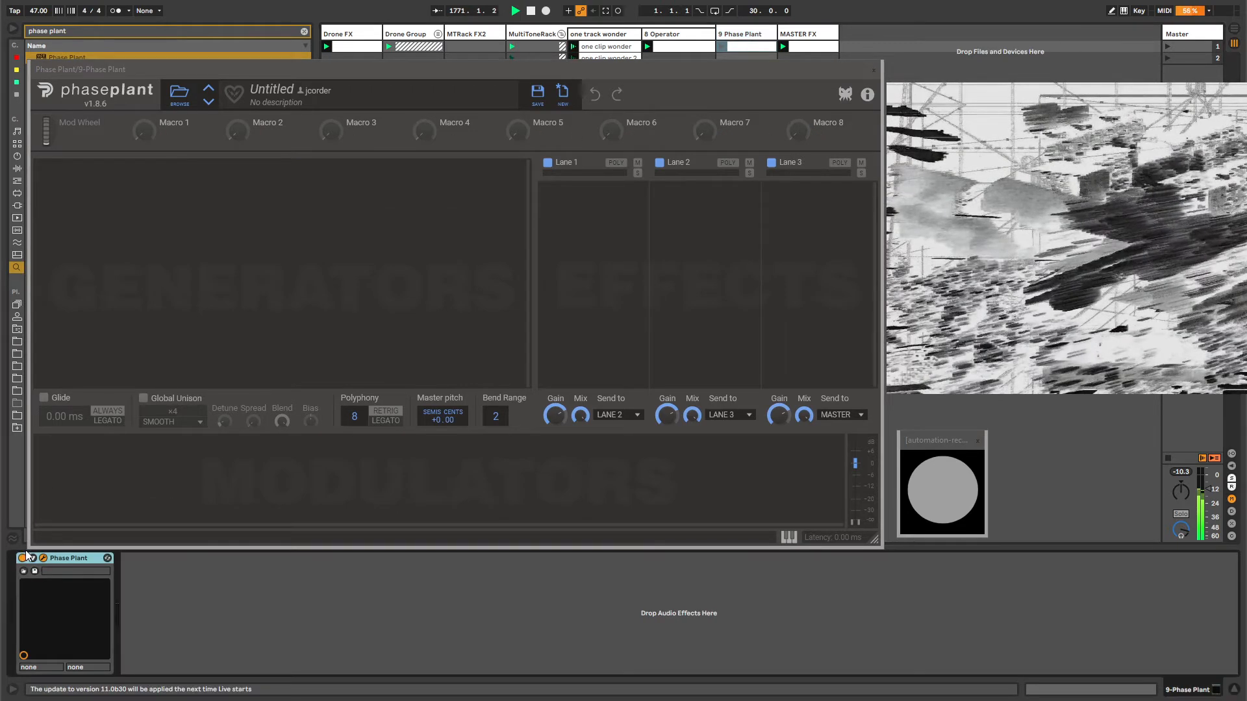
{"action": "left_click", "coordinate": [33, 559]}
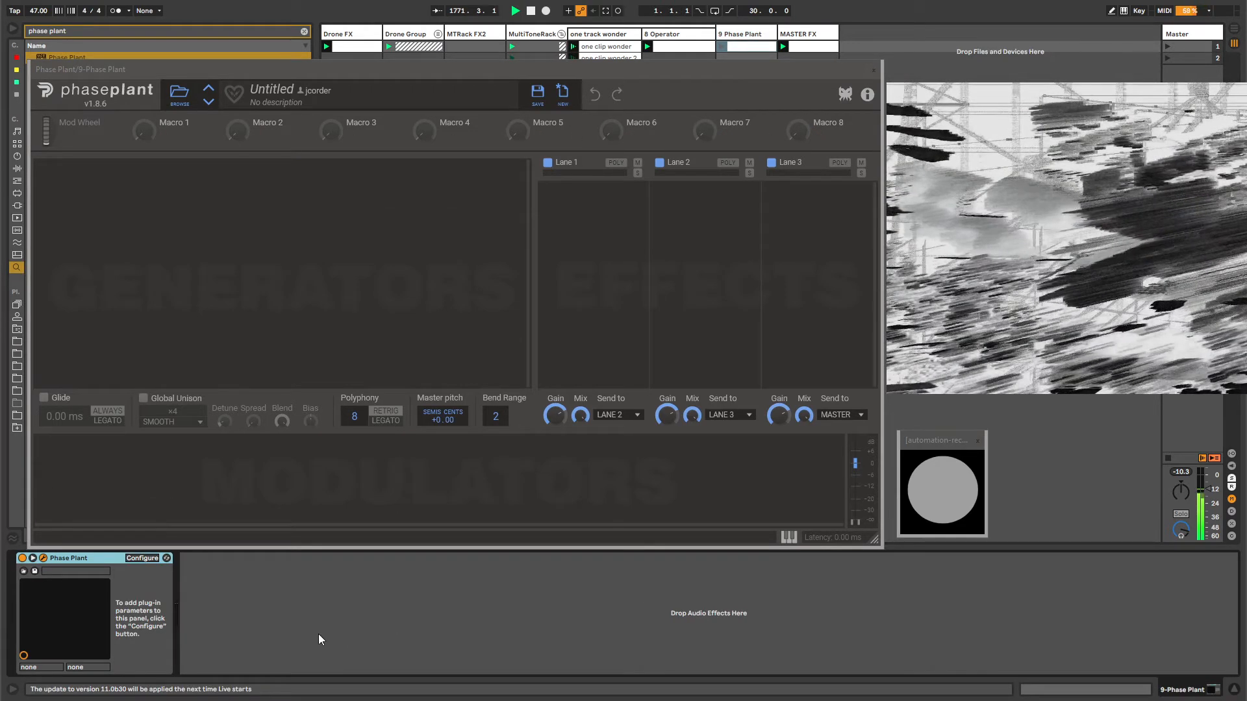
{"action": "left_click", "coordinate": [202, 146]}
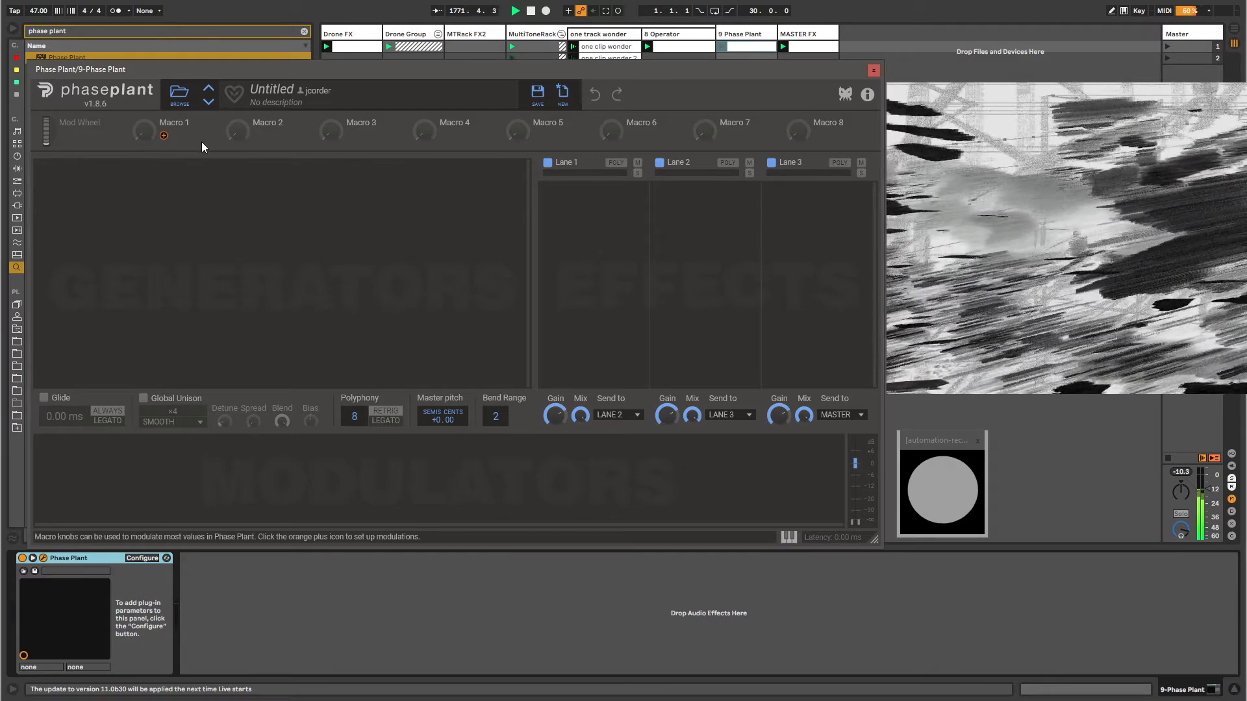
{"action": "left_click_drag", "start_coordinate": [144, 133], "coordinate": [144, 123]}
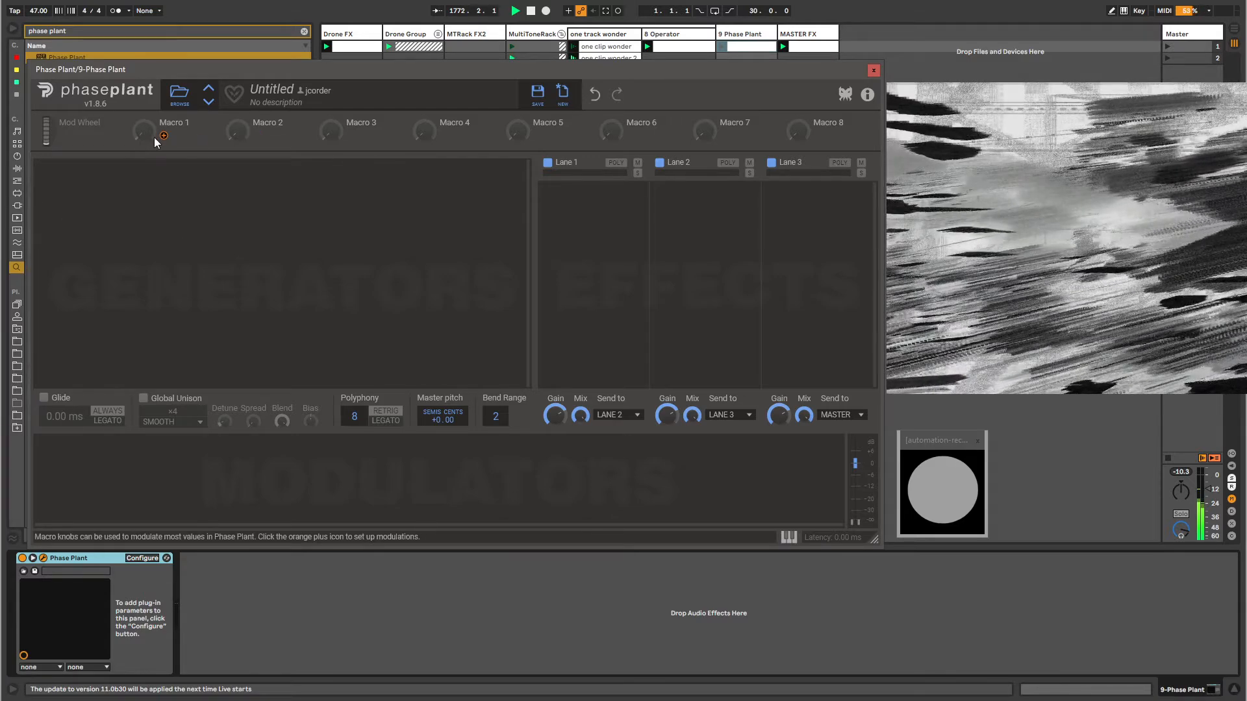
{"action": "left_click_drag", "start_coordinate": [809, 135], "coordinate": [809, 121]}
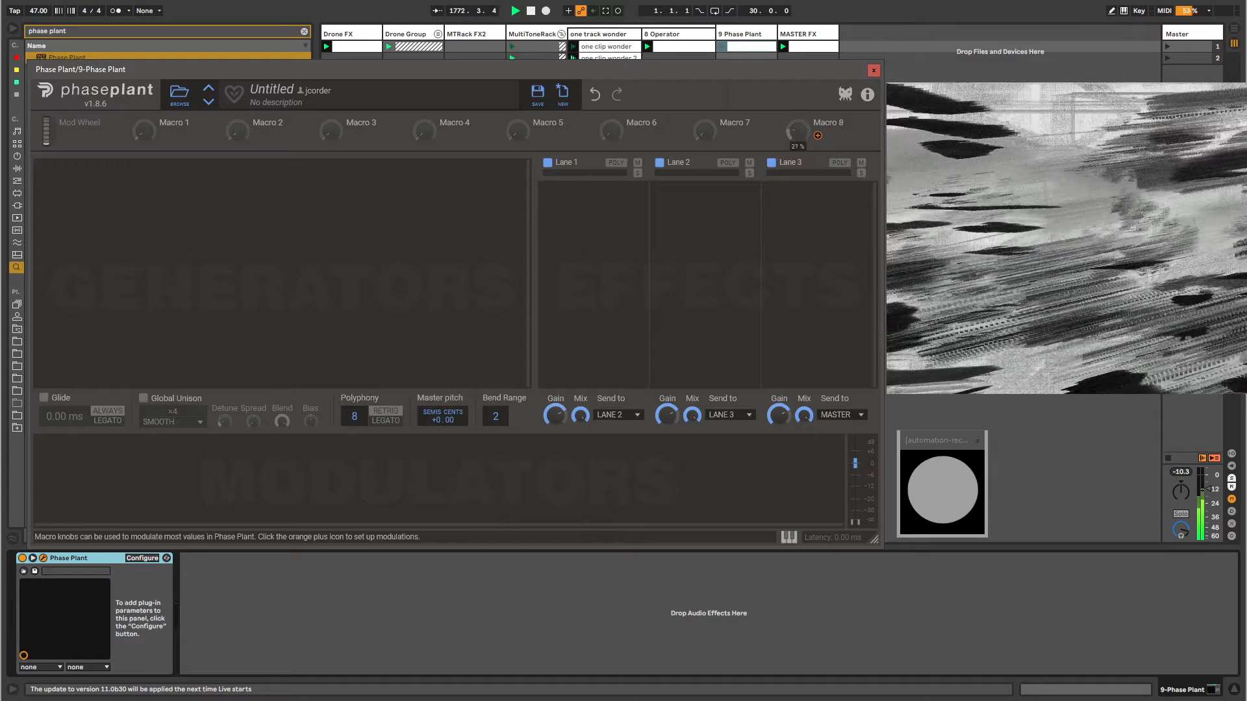
- Audition Phase Plant's Bass Attack presets Fattest, Future Advanced, Future Basic and Future Intermediate, and the FX preset Haunted Express
{"action": "left_click", "coordinate": [179, 94]}
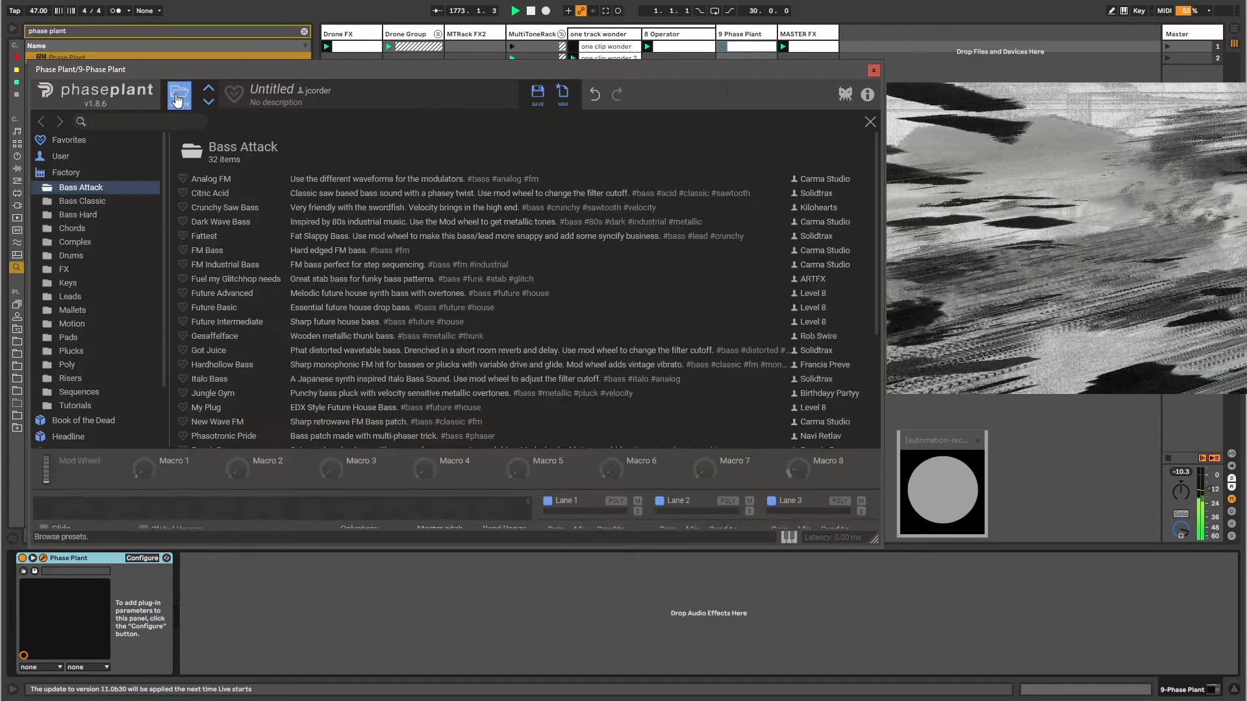
{"action": "left_click", "coordinate": [297, 212]}
{"action": "left_click", "coordinate": [300, 235]}
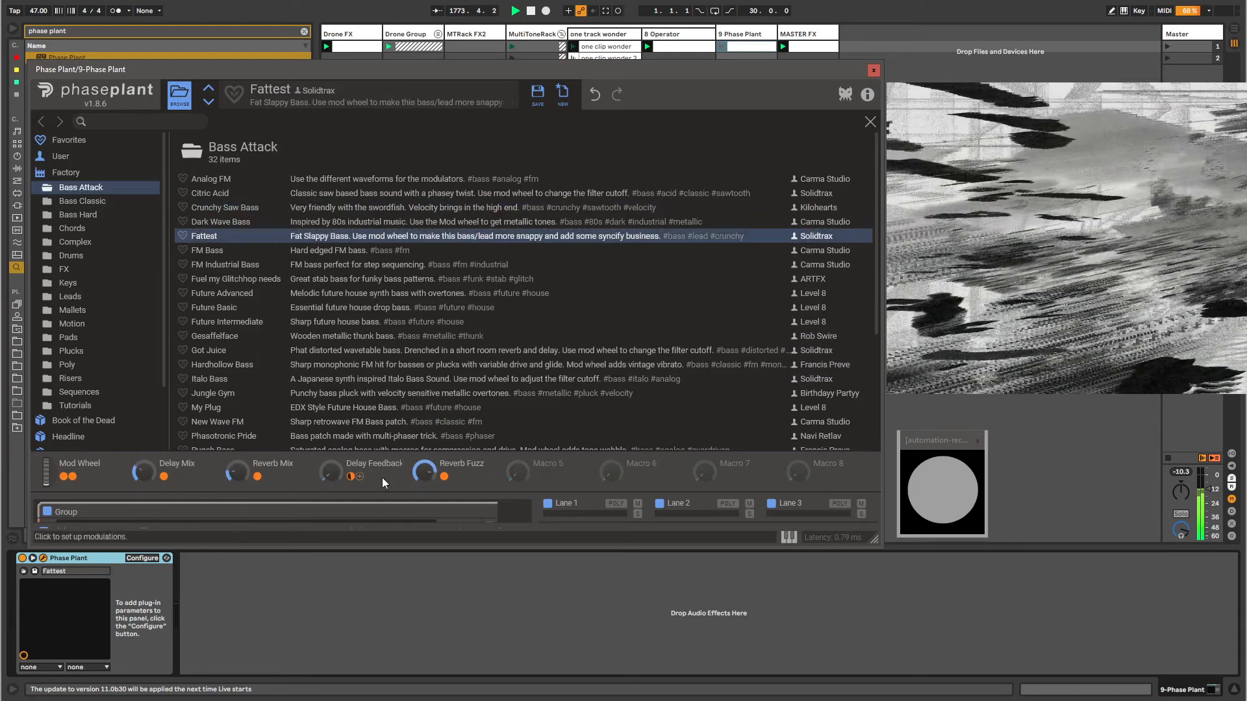
{"action": "left_click", "coordinate": [450, 297]}
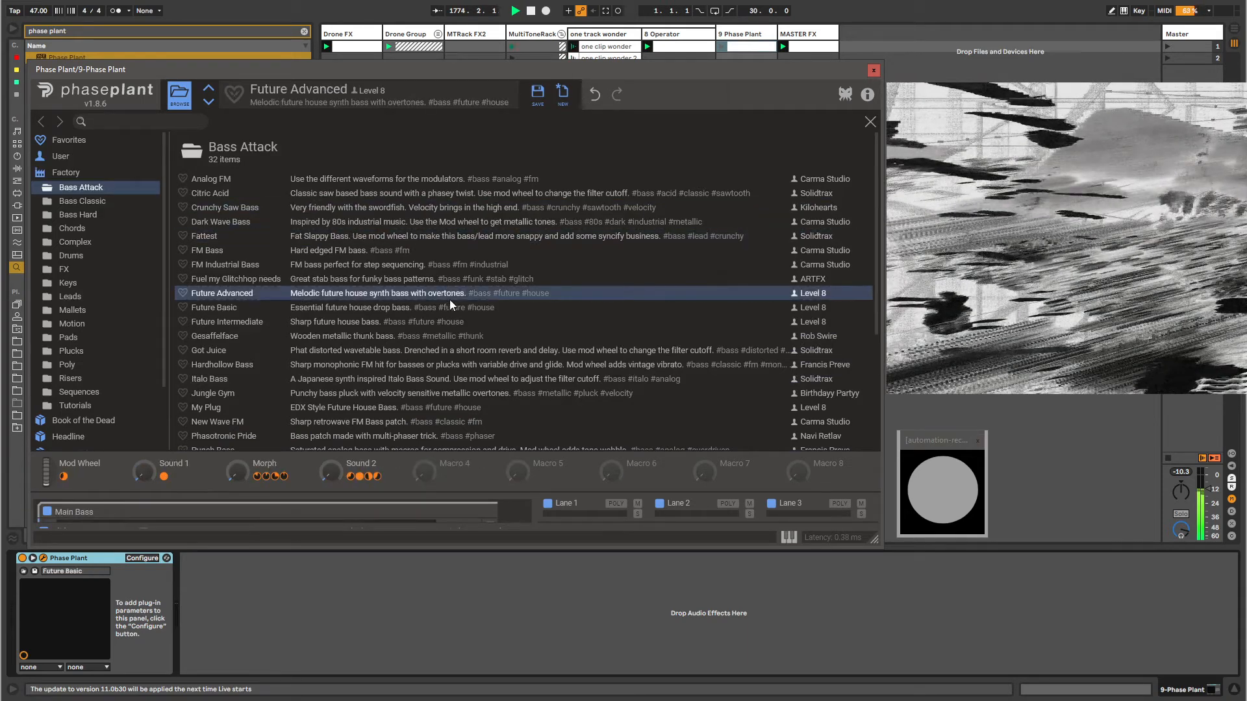
{"action": "key", "text": "Down"}
{"action": "key", "text": "Down"}
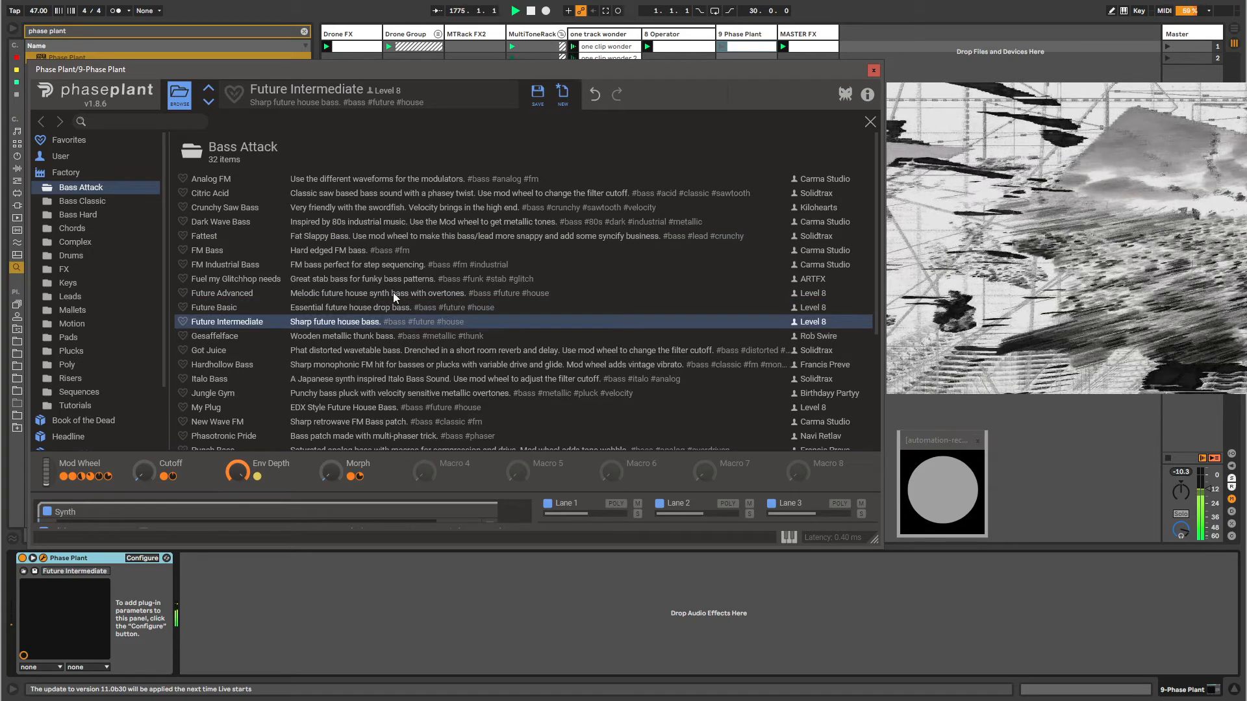
{"action": "left_click", "coordinate": [272, 293]}
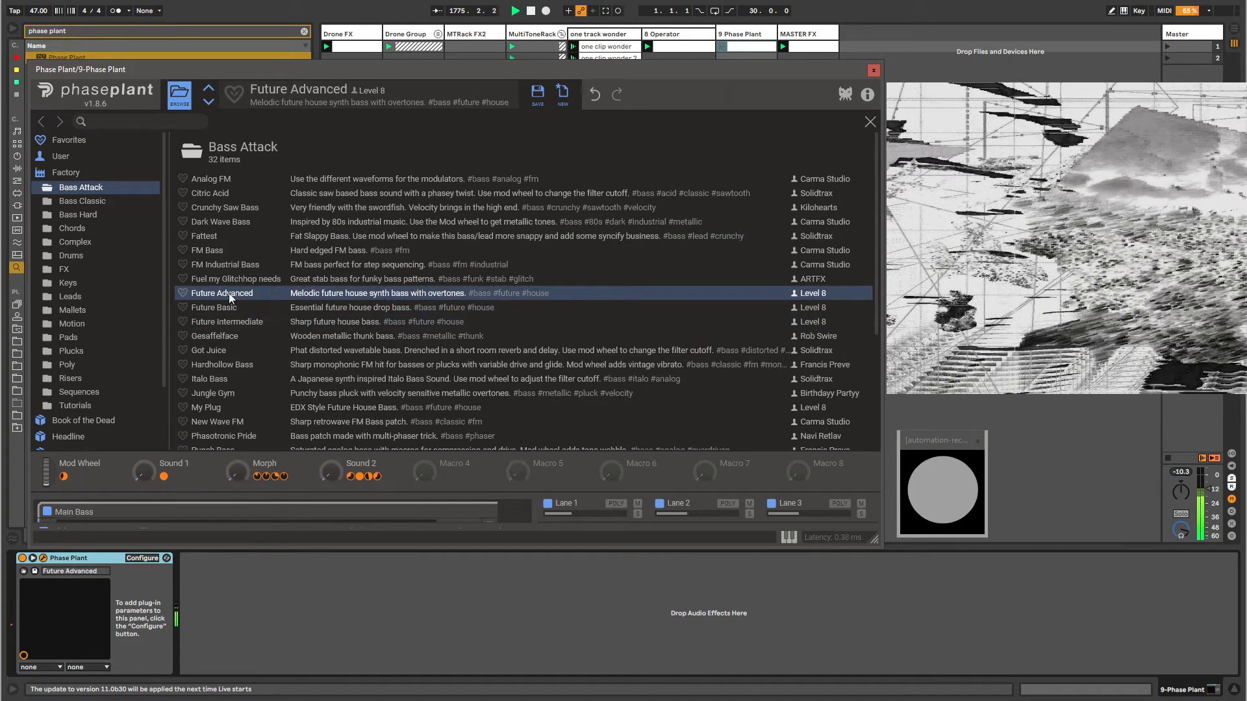
{"action": "left_click", "coordinate": [64, 272]}
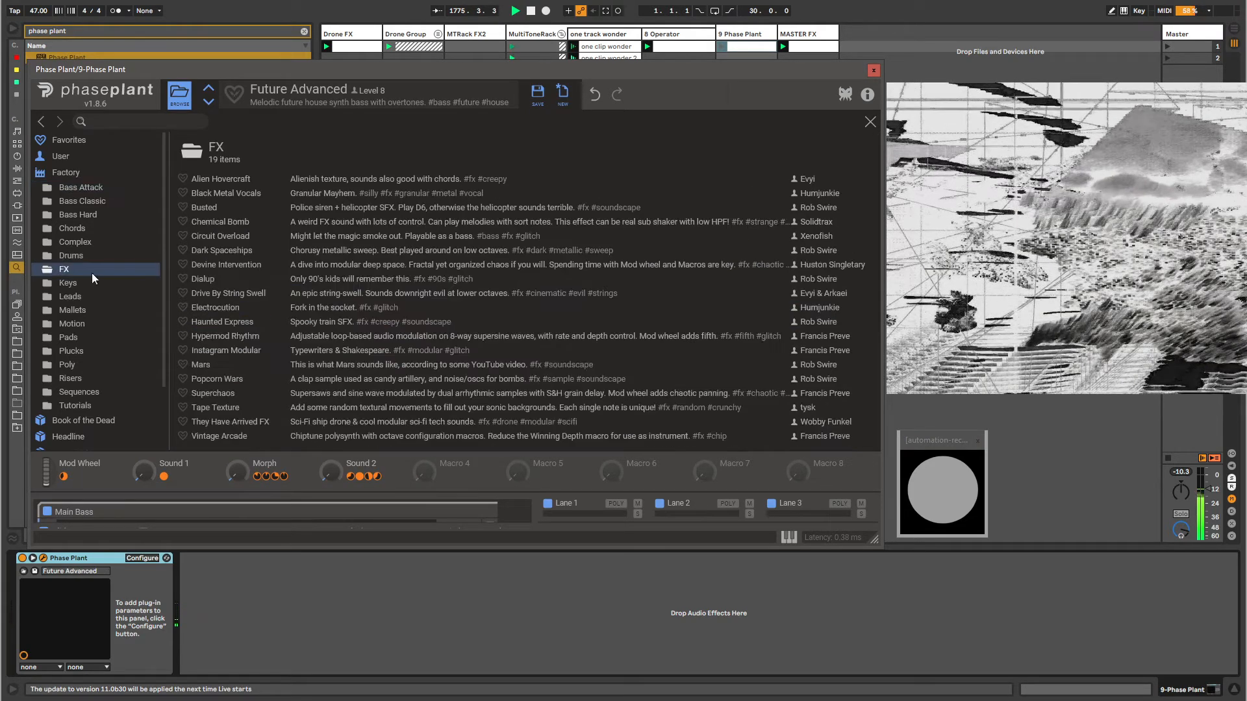
{"action": "left_click", "coordinate": [308, 328]}
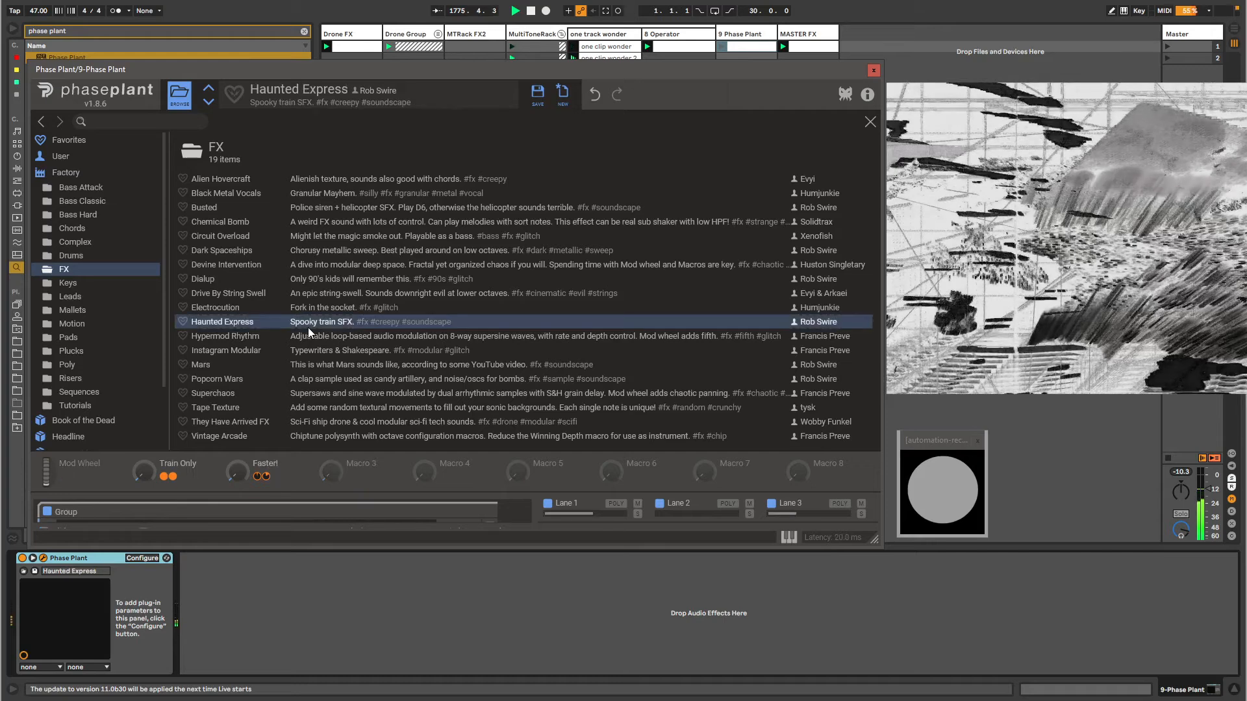
- Audition the presets A Blazing Star is Born, A Sync to the Past, Bone Drum and Book Of The Dead from the Book of the Dead pack
{"action": "left_click", "coordinate": [96, 421]}
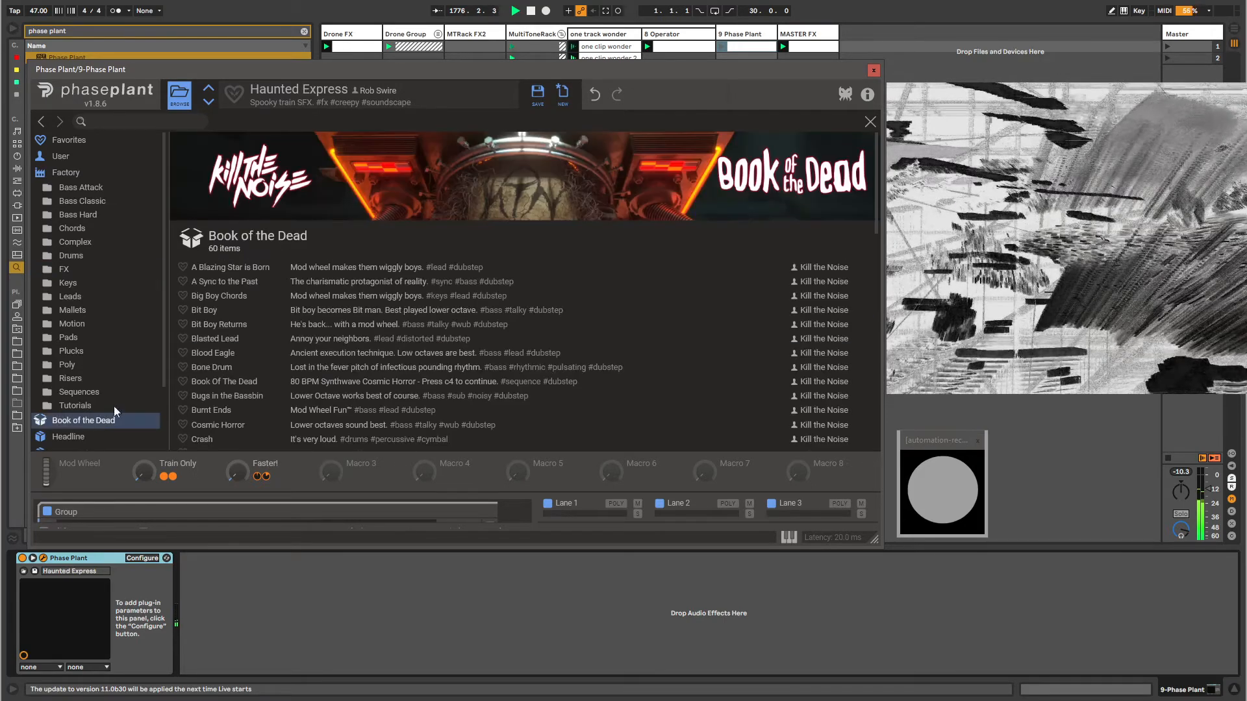
{"action": "left_click", "coordinate": [222, 267]}
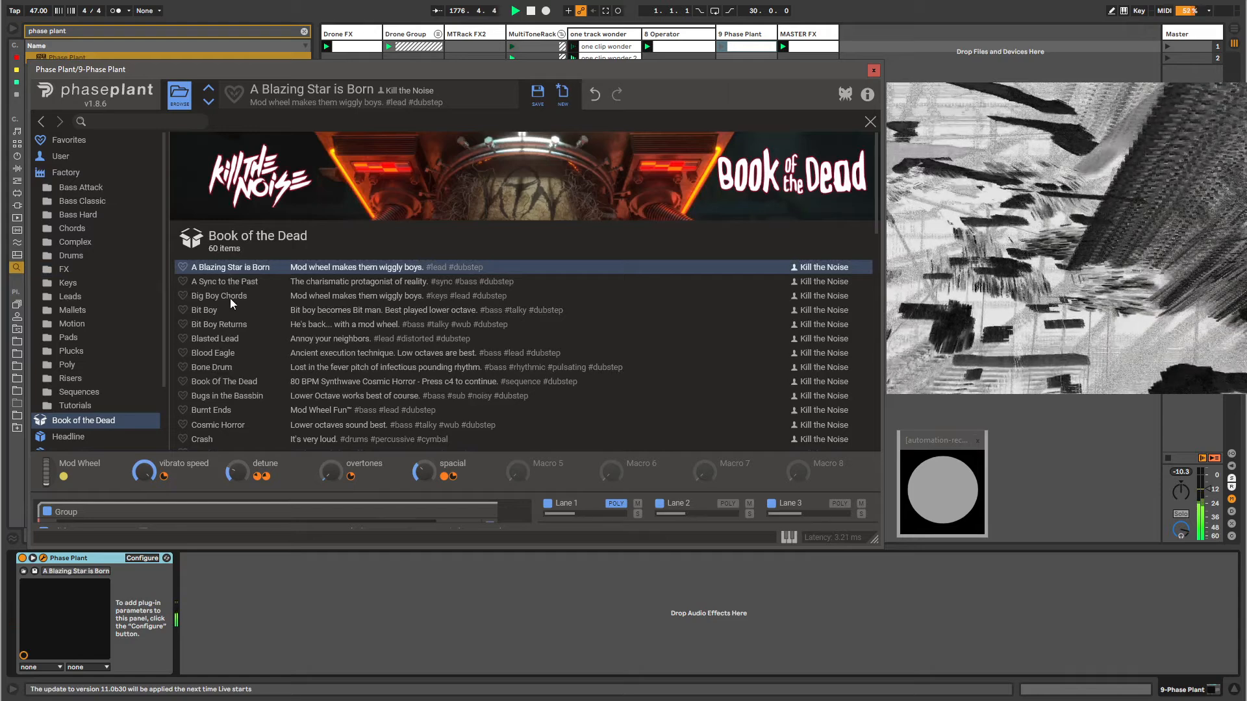
{"action": "left_click", "coordinate": [228, 286]}
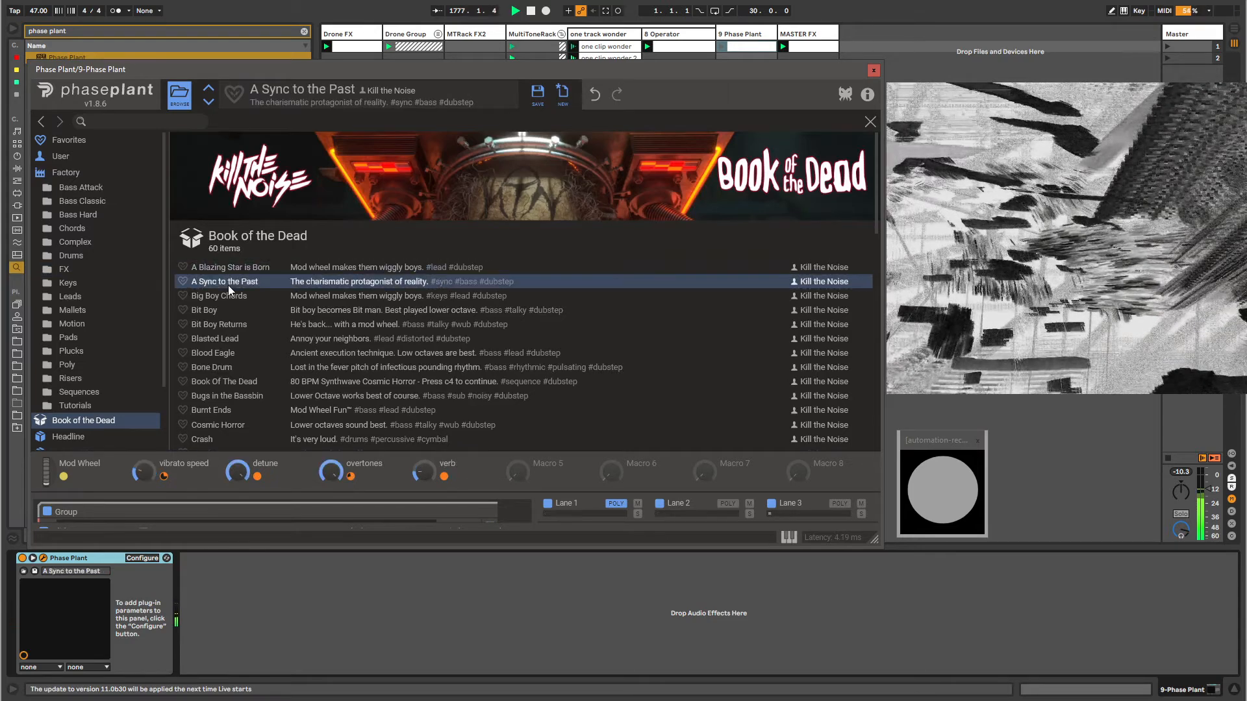
{"action": "left_click", "coordinate": [228, 368]}
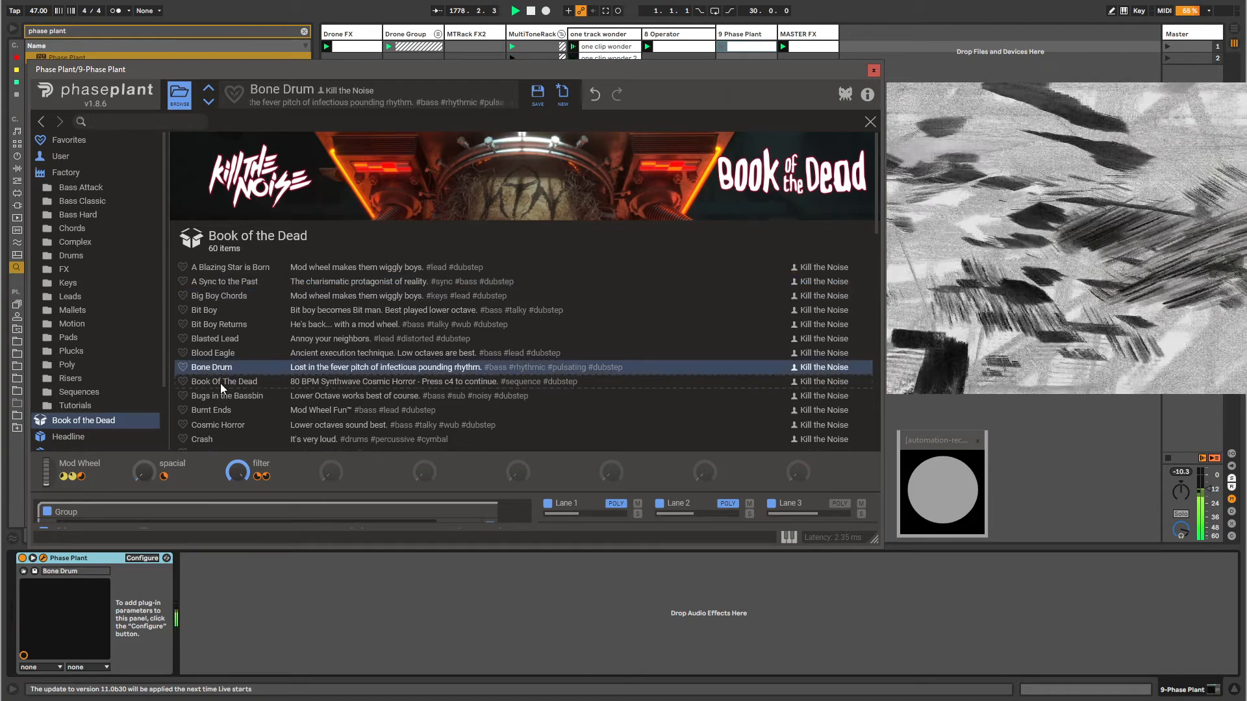
{"action": "left_click", "coordinate": [221, 383]}
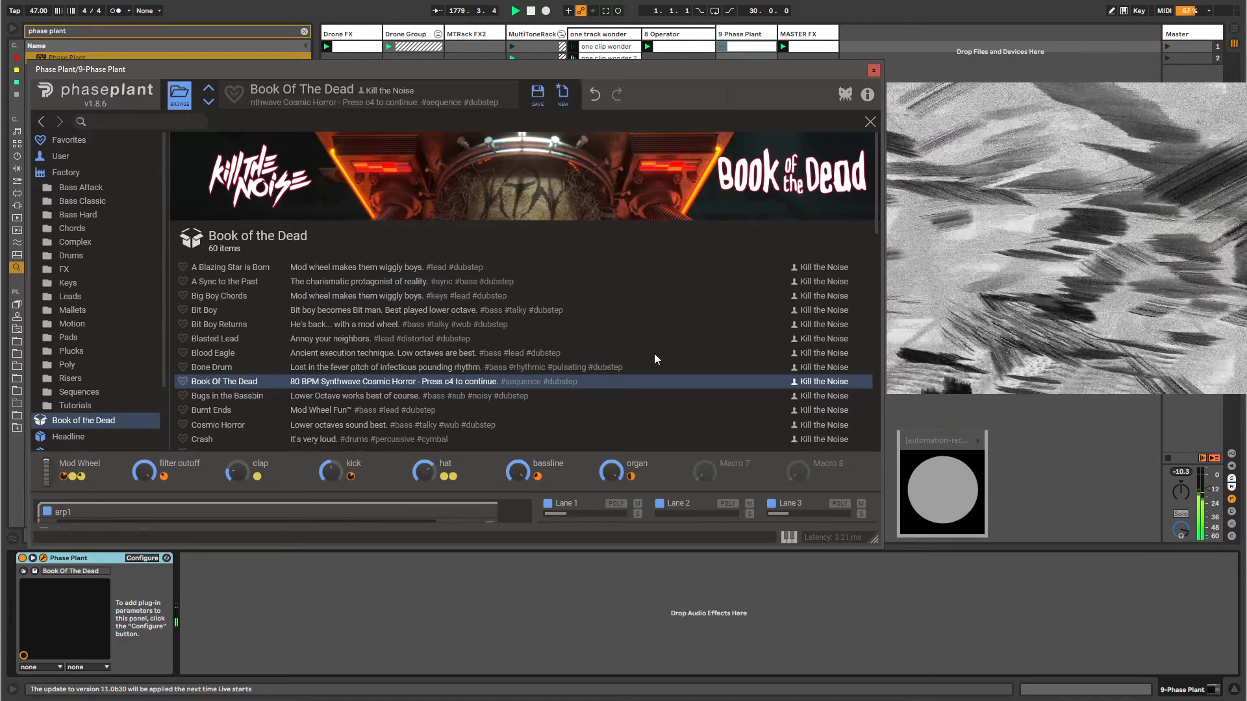
- Add an EQ Eight after Phase Plant and set its low-cut band to 15.0 kHz
{"action": "left_click", "coordinate": [305, 611]}
{"action": "key", "text": "ctrl+f"}
{"action": "type", "text": "eq eight"}
{"action": "key", "text": "Return"}
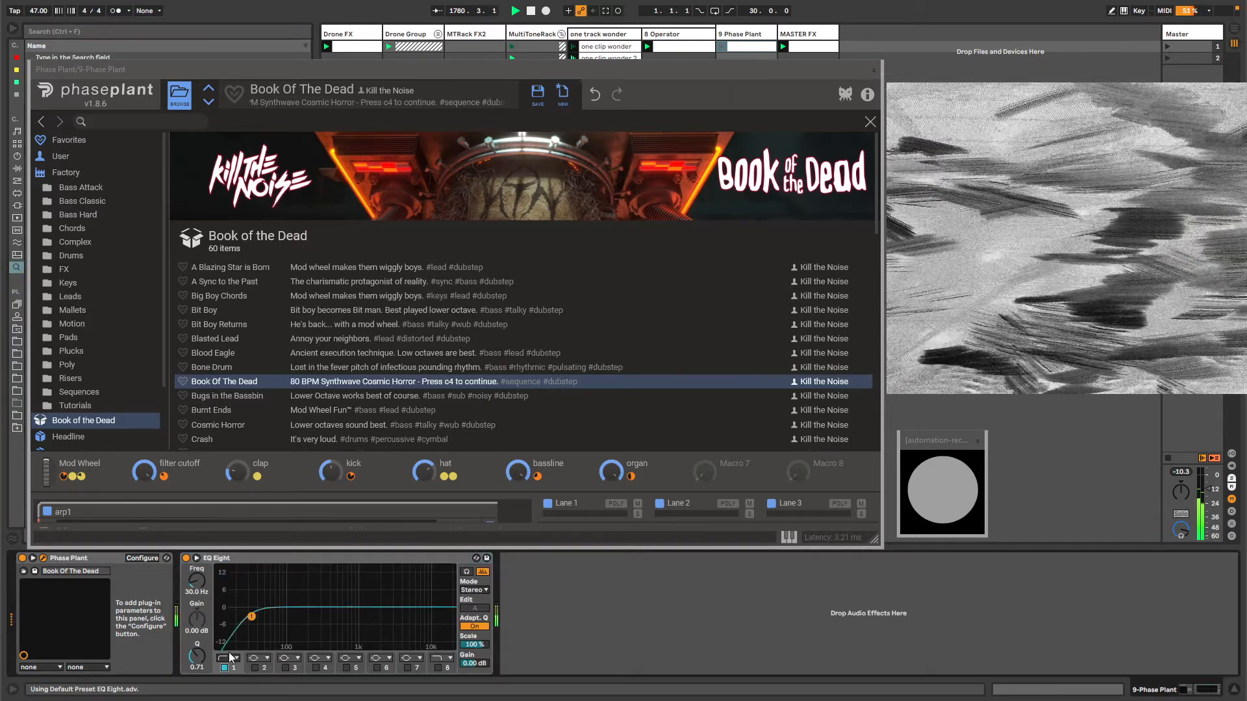
{"action": "left_click_drag", "start_coordinate": [252, 617], "coordinate": [441, 615]}
- Load the Crash preset in Phase Plant, return to its synth view, and set the EQ Eight low cut to 12.1 kHz with Q 1.56
{"action": "left_click", "coordinate": [247, 439]}
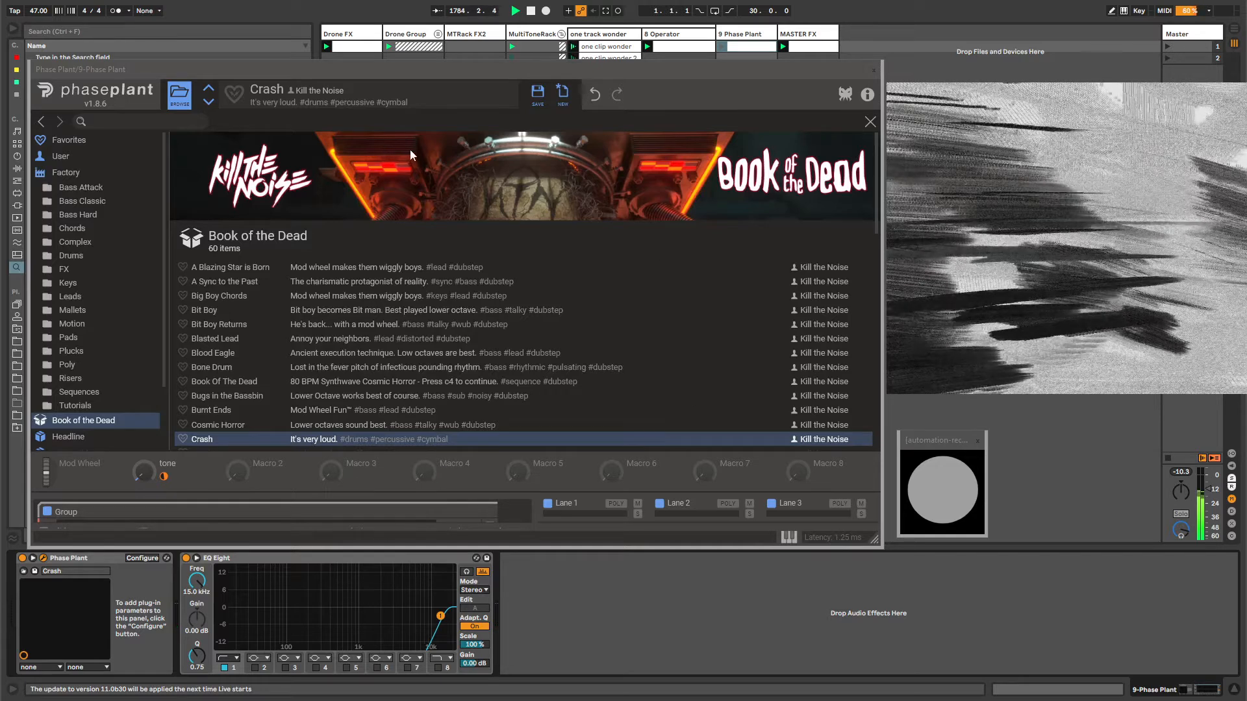
{"action": "left_click", "coordinate": [181, 96]}
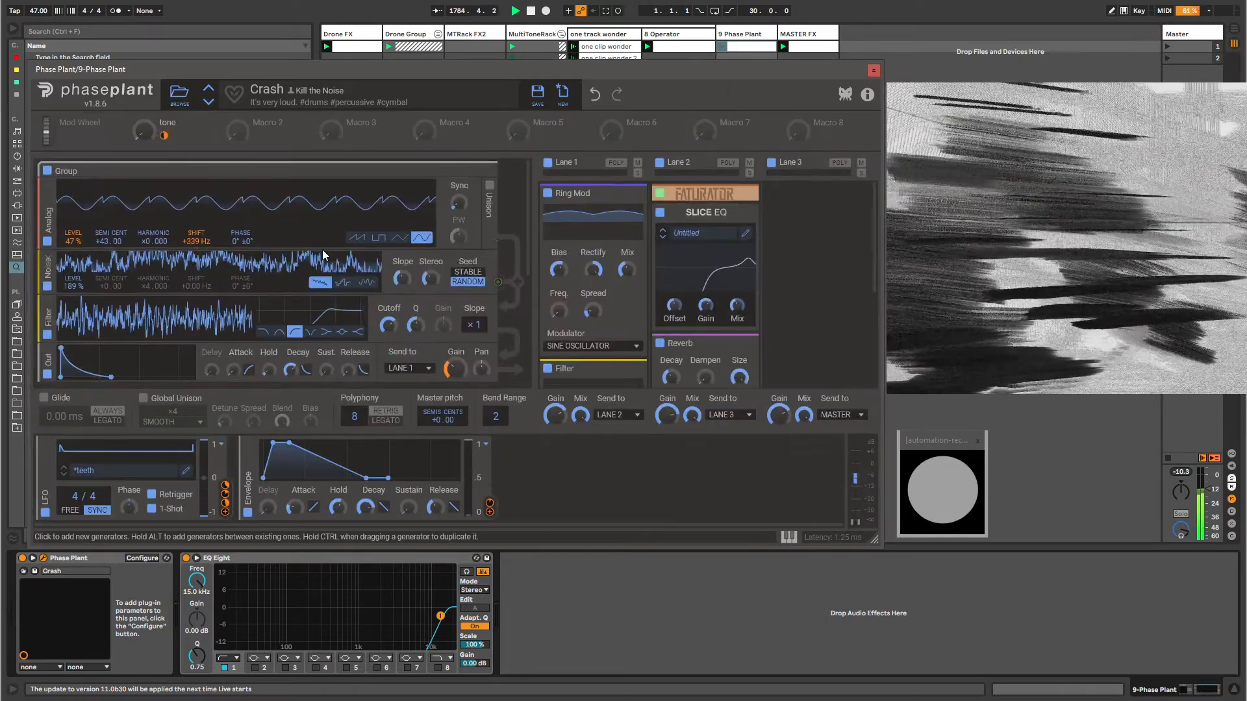
{"action": "scroll", "coordinate": [322, 257], "scroll_direction": "up", "scroll_amount": 2}
{"action": "scroll", "coordinate": [323, 255], "scroll_direction": "down", "scroll_amount": 2}
{"action": "scroll", "coordinate": [323, 255], "scroll_direction": "up", "scroll_amount": 1}
{"action": "scroll", "coordinate": [322, 255], "scroll_direction": "down", "scroll_amount": 1}
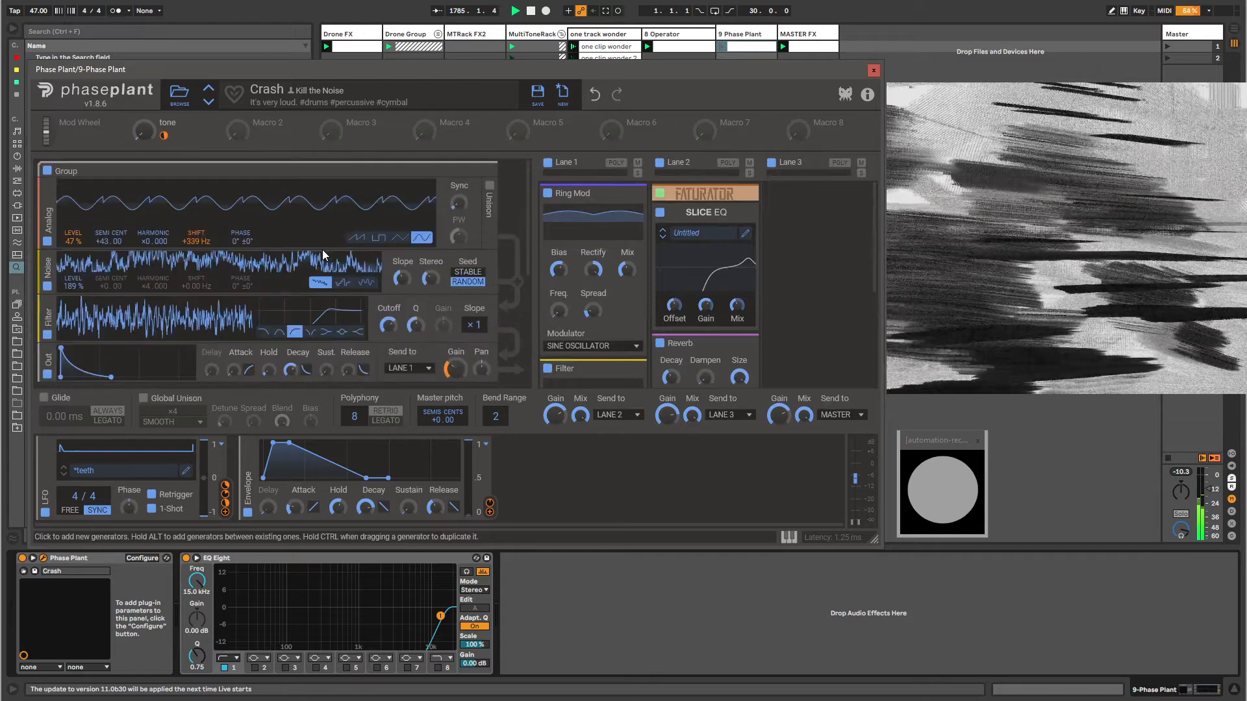
{"action": "mouse_move", "coordinate": [439, 624]}
{"action": "left_mouse_down"}
{"action": "mouse_move", "coordinate": [278, 619]}
{"action": "mouse_move", "coordinate": [219, 591]}
{"action": "mouse_move", "coordinate": [445, 619]}
{"action": "left_mouse_up"}
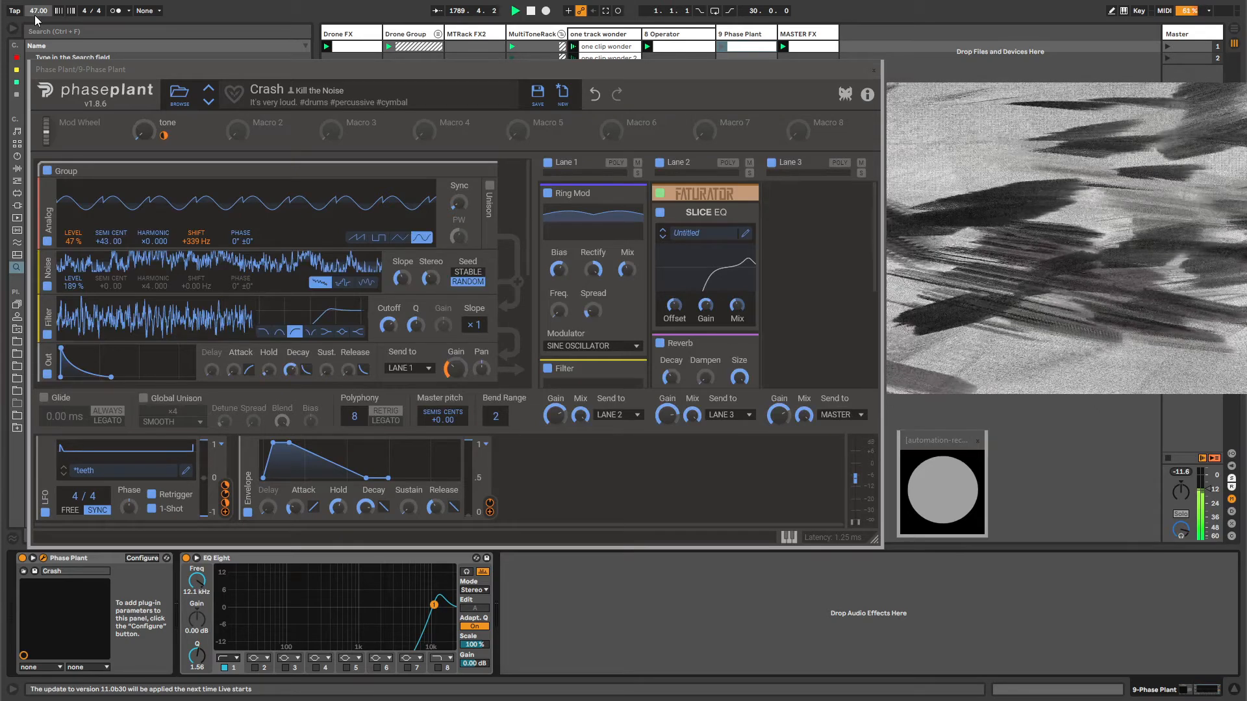
- On one track wonder's rack, set the beep macro to -inf dB and the drone macro to -15.793 dB
{"action": "left_click", "coordinate": [599, 36]}
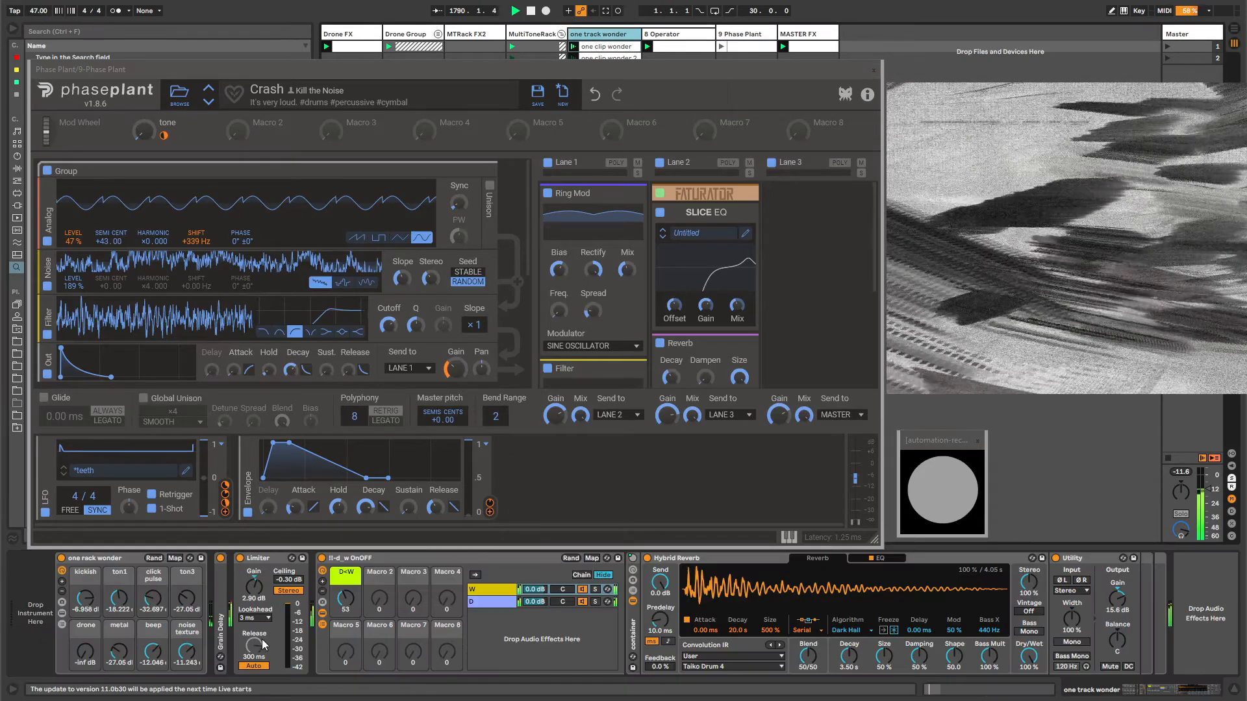
{"action": "left_click_drag", "start_coordinate": [153, 651], "coordinate": [153, 669]}
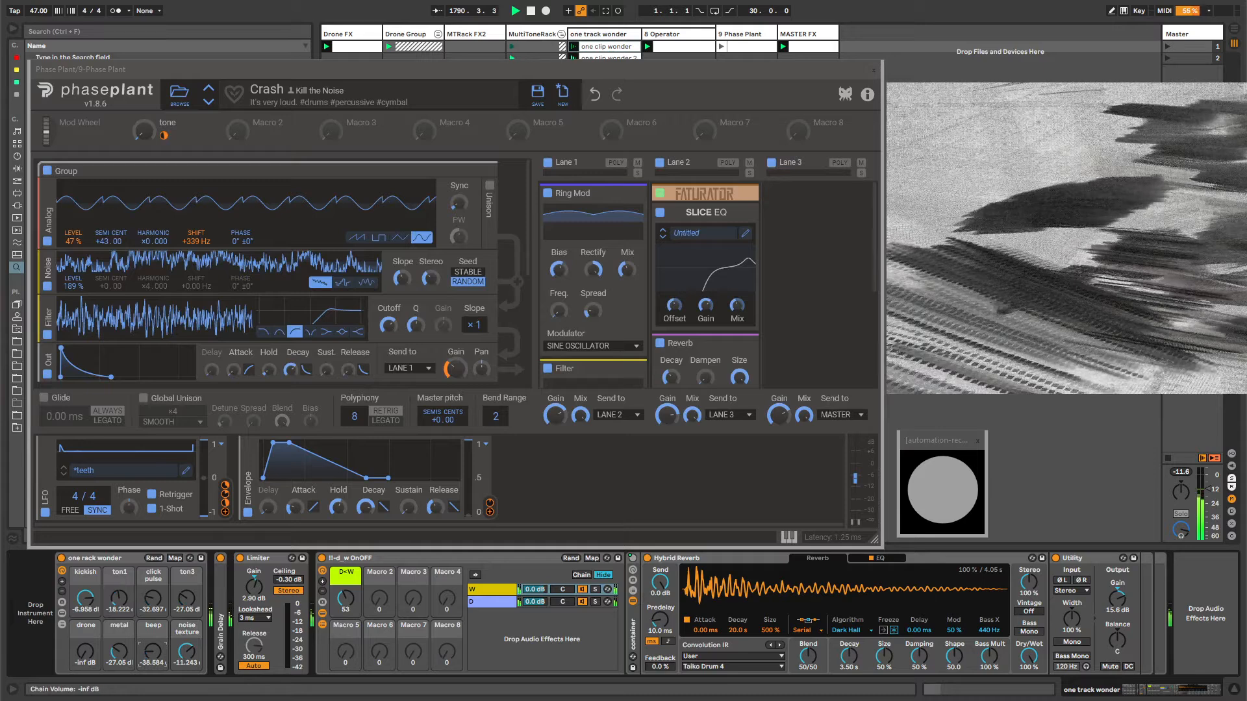
{"action": "left_click", "coordinate": [728, 36]}
{"action": "left_click", "coordinate": [584, 35]}
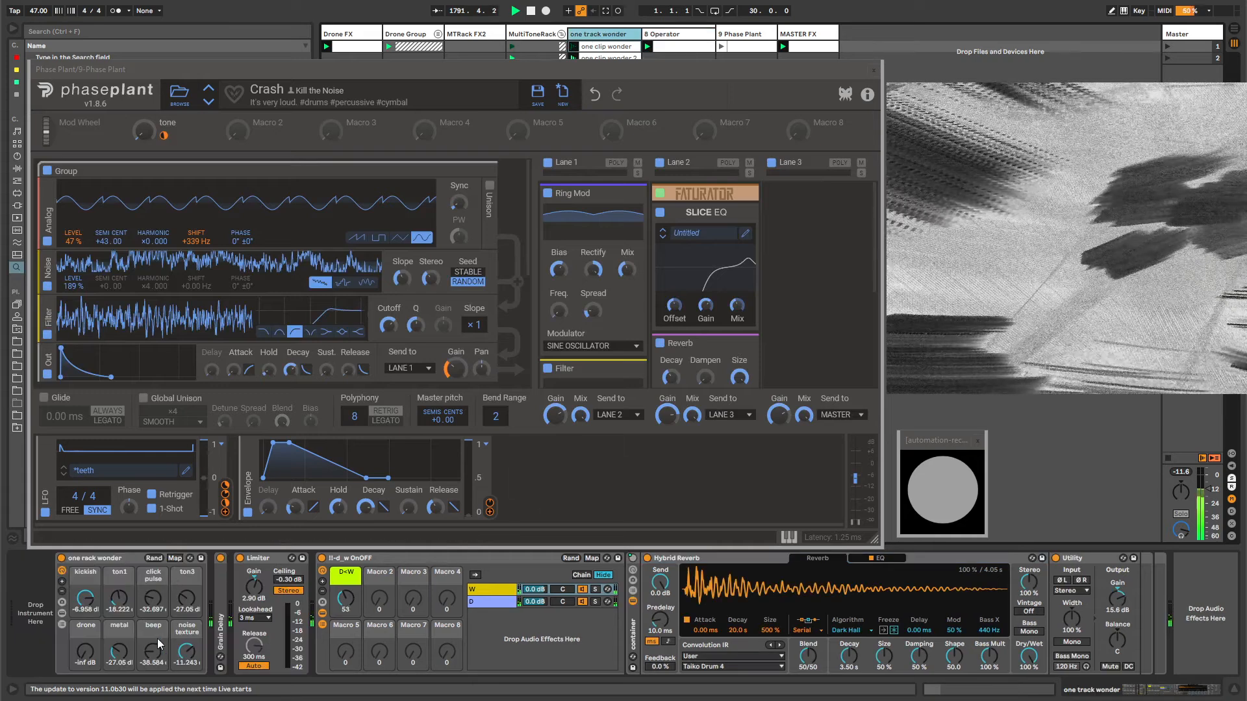
{"action": "left_click_drag", "start_coordinate": [157, 644], "coordinate": [158, 647]}
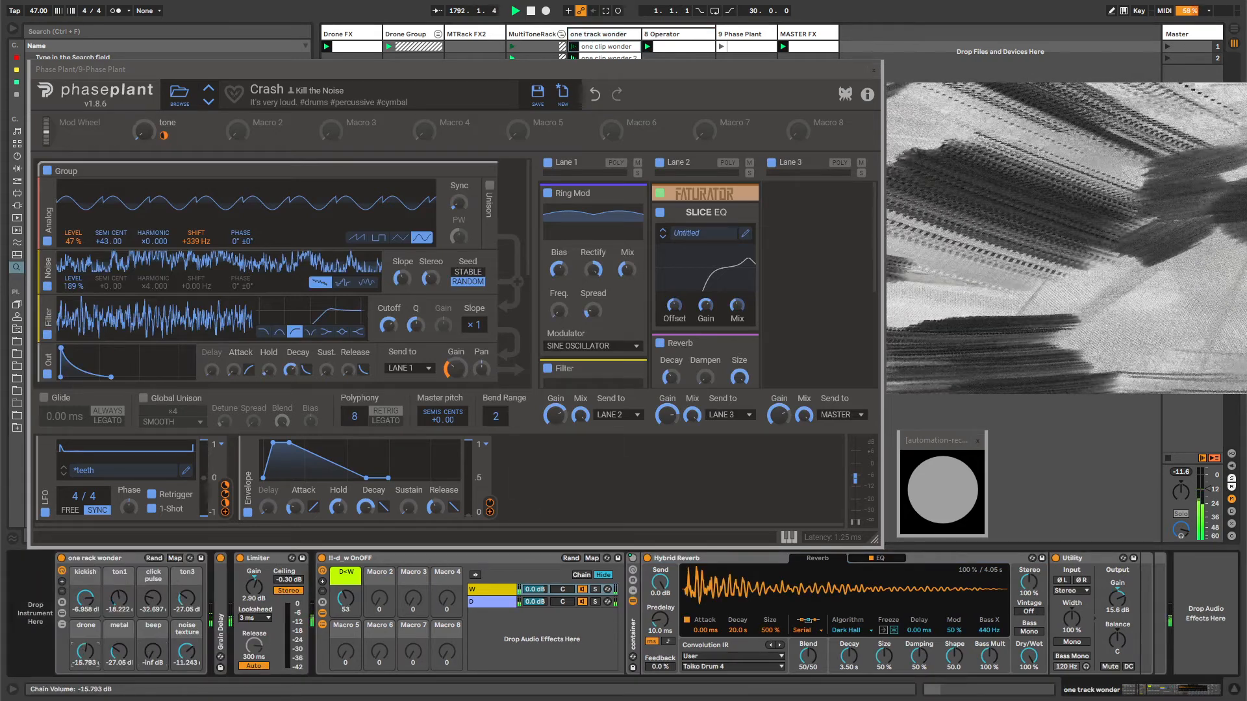
- Draw a modulation envelope for the drone macro in one clip wonder, ramping from zero to 100% near 1.4 and back to zero at bar 2
{"action": "right_click", "coordinate": [81, 658]}
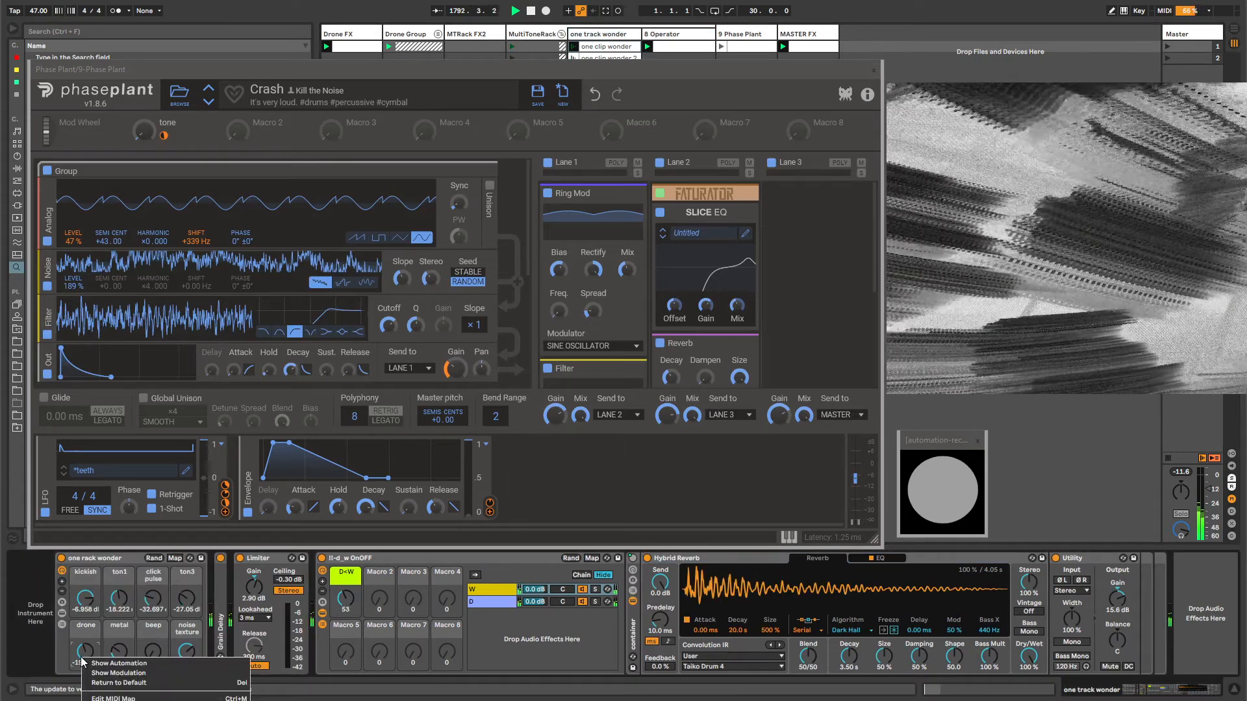
{"action": "left_click", "coordinate": [93, 675]}
{"action": "left_click", "coordinate": [382, 584]}
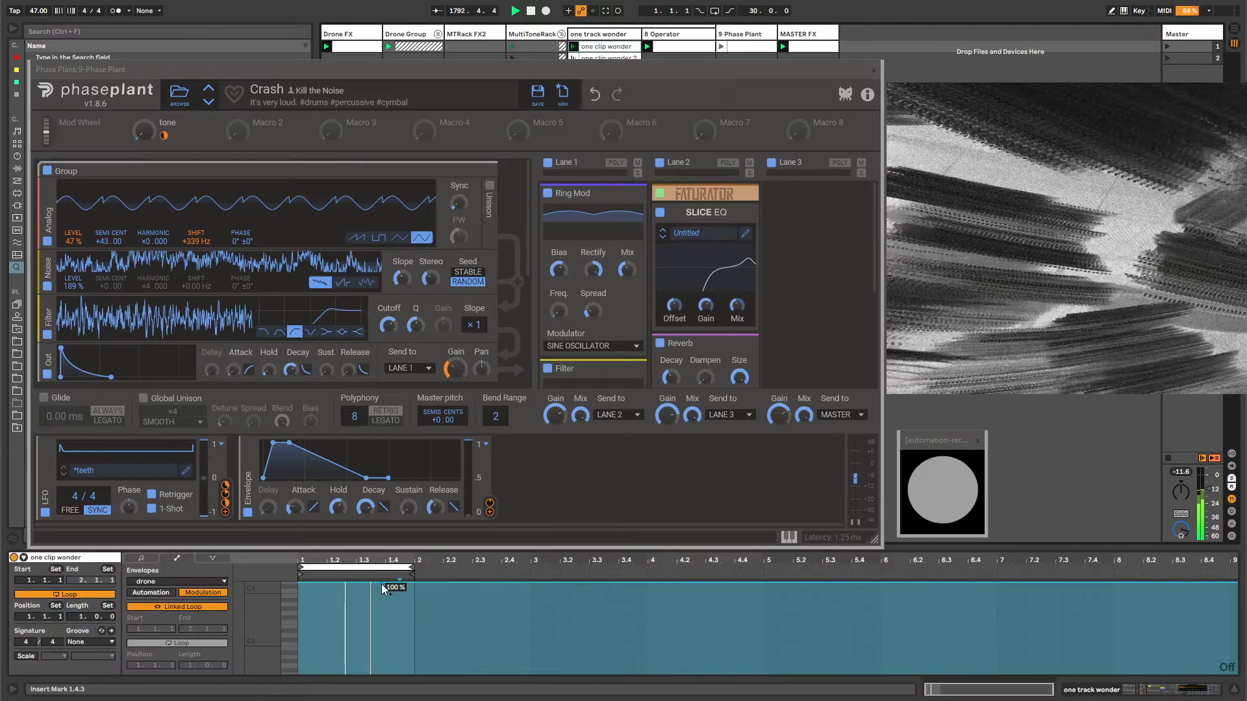
{"action": "left_click_drag", "start_coordinate": [364, 584], "coordinate": [327, 673]}
{"action": "left_click", "coordinate": [394, 589]}
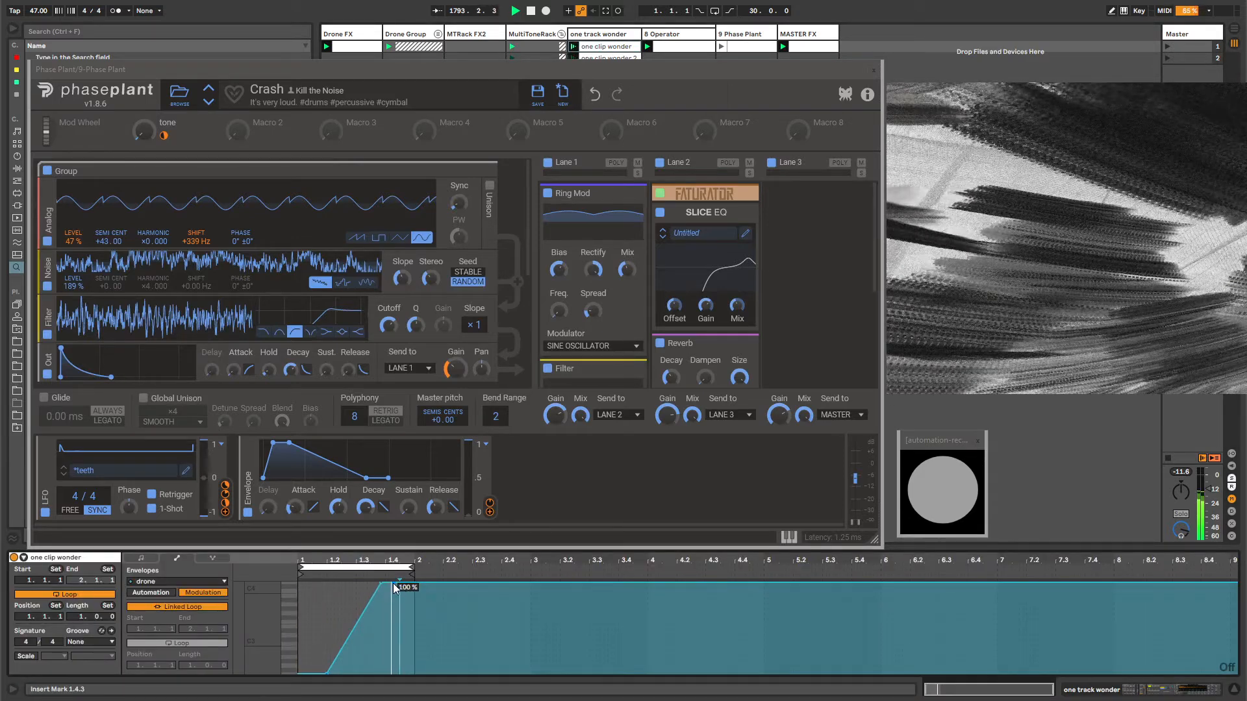
{"action": "left_click_drag", "start_coordinate": [414, 587], "coordinate": [415, 675]}
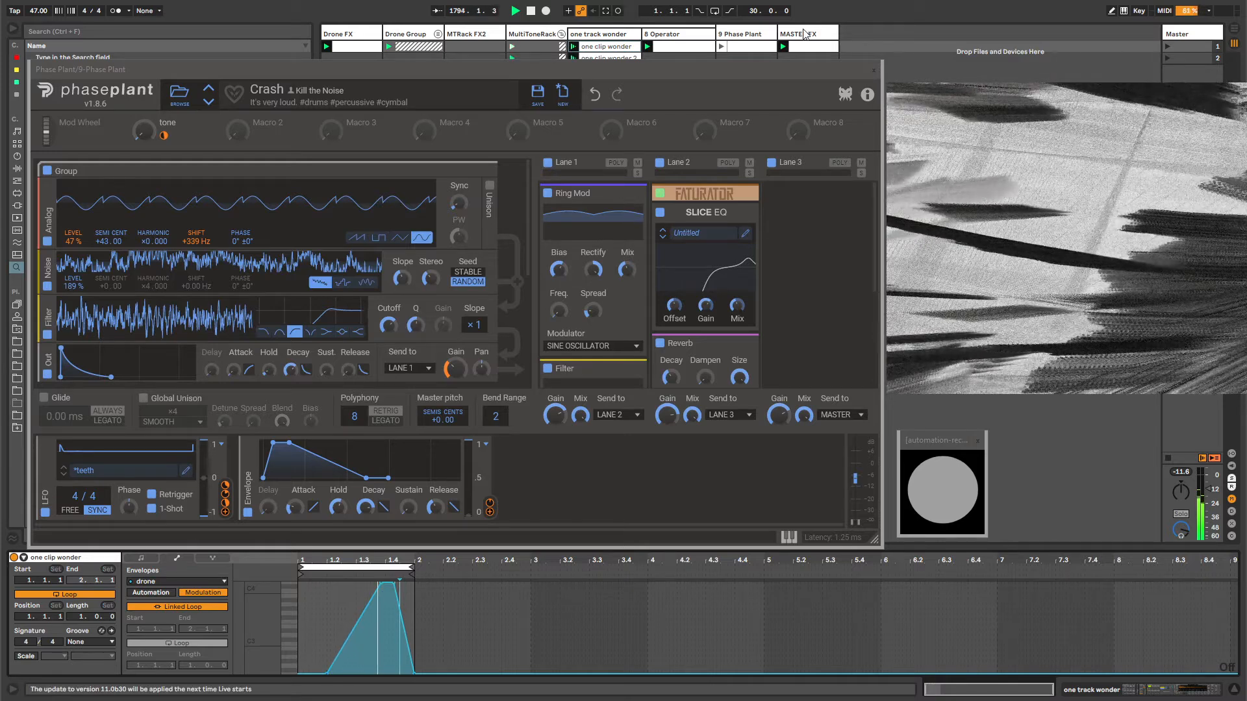
- Delete the clip from the first slot of the Phase Plant track
{"action": "left_click", "coordinate": [804, 33]}
{"action": "left_click", "coordinate": [735, 46]}
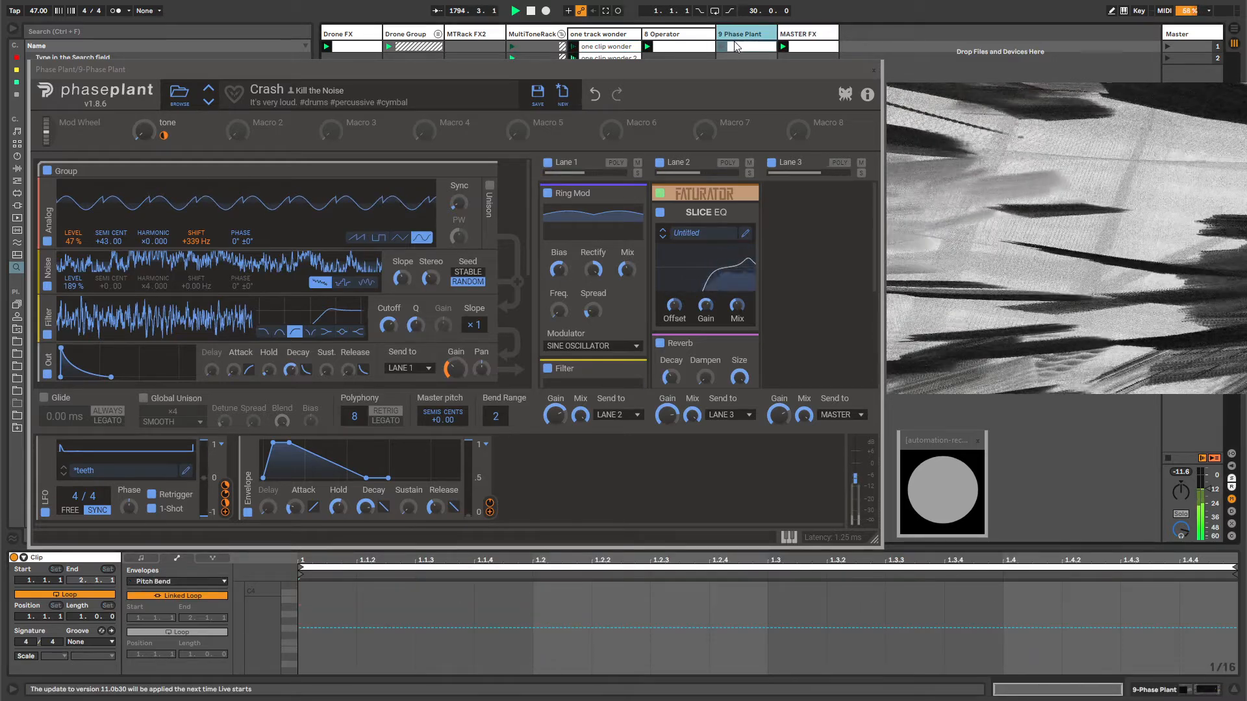
{"action": "key", "text": "Delete"}
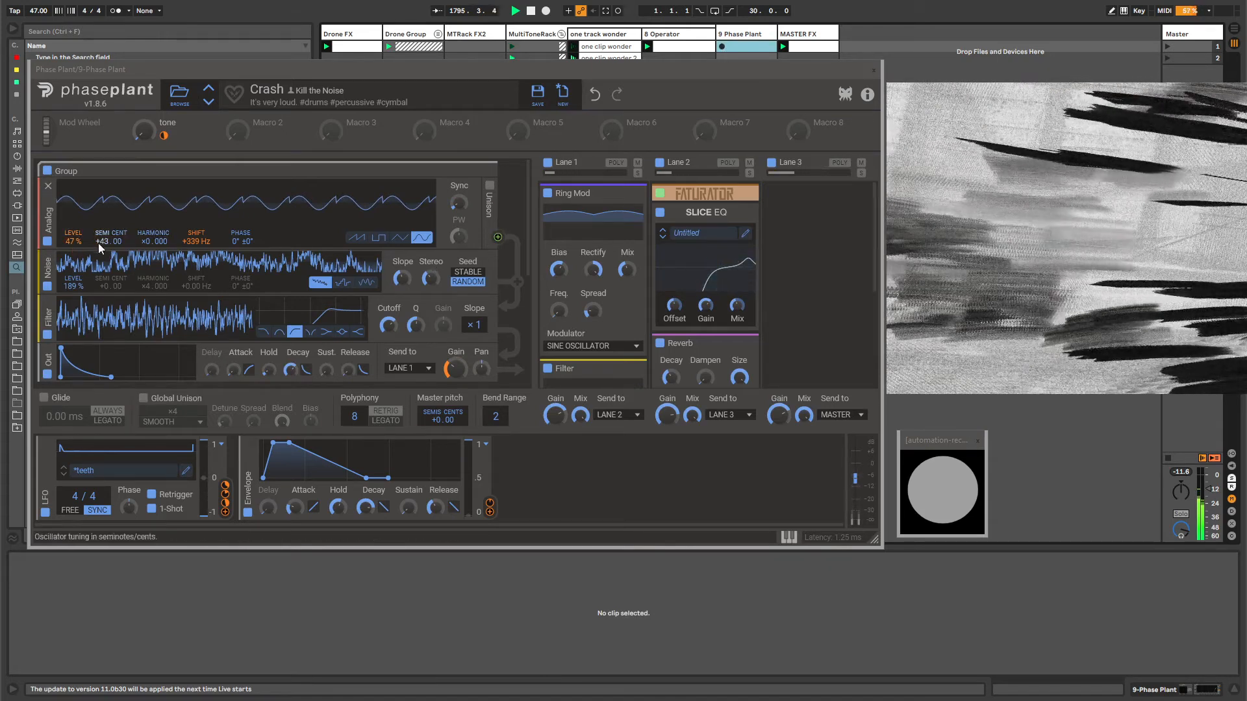
- In the Crash patch, tune the analog oscillator to +32 semitones, lower the filter cutoff, and adjust the noise slope and stereo
{"action": "mouse_move", "coordinate": [103, 243]}
{"action": "left_mouse_down"}
{"action": "mouse_move", "coordinate": [103, 297]}
{"action": "mouse_move", "coordinate": [102, 265]}
{"action": "left_mouse_up"}
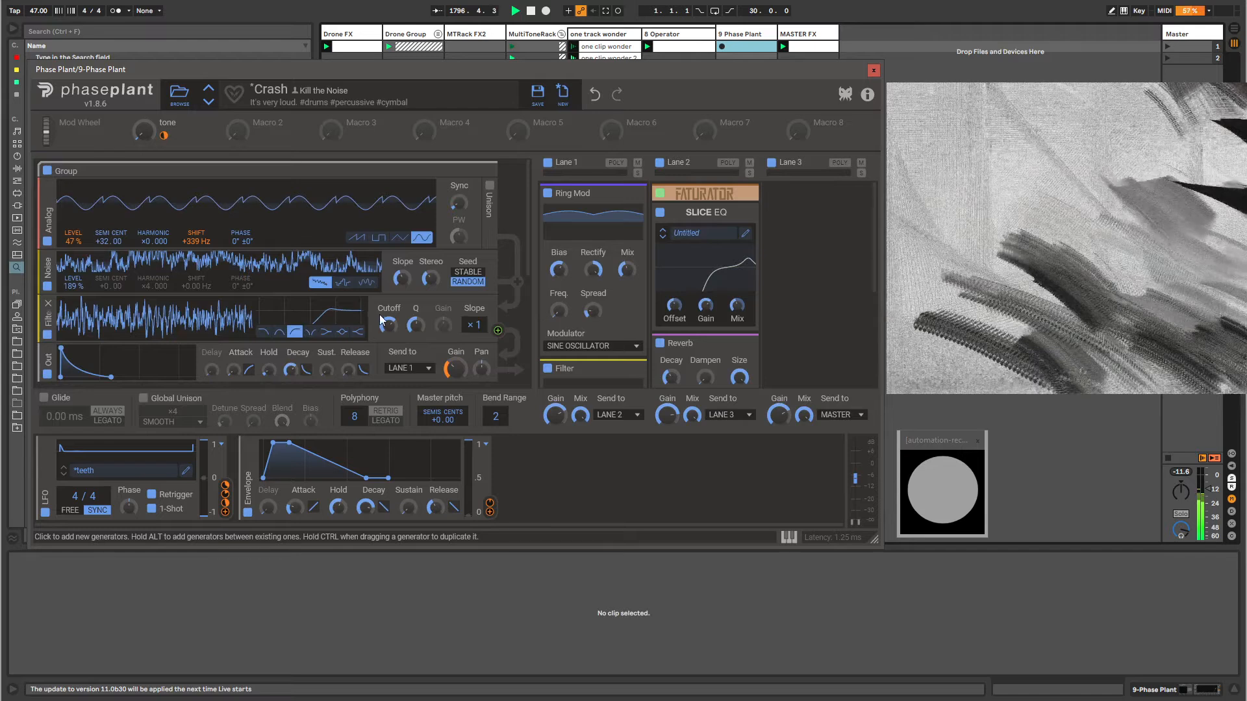
{"action": "mouse_move", "coordinate": [388, 324]}
{"action": "left_mouse_down"}
{"action": "mouse_move", "coordinate": [388, 313]}
{"action": "mouse_move", "coordinate": [388, 348]}
{"action": "left_mouse_up"}
{"action": "left_click_drag", "start_coordinate": [402, 278], "coordinate": [402, 280]}
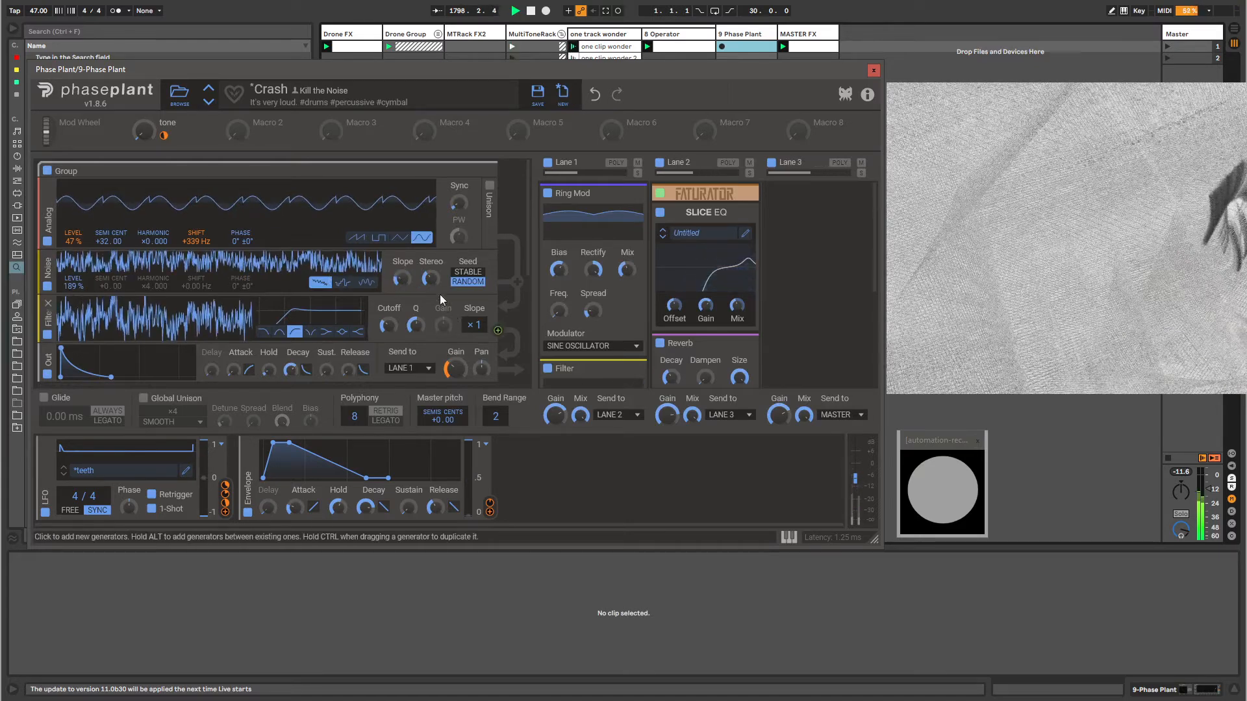
{"action": "left_click_drag", "start_coordinate": [431, 280], "coordinate": [430, 278]}
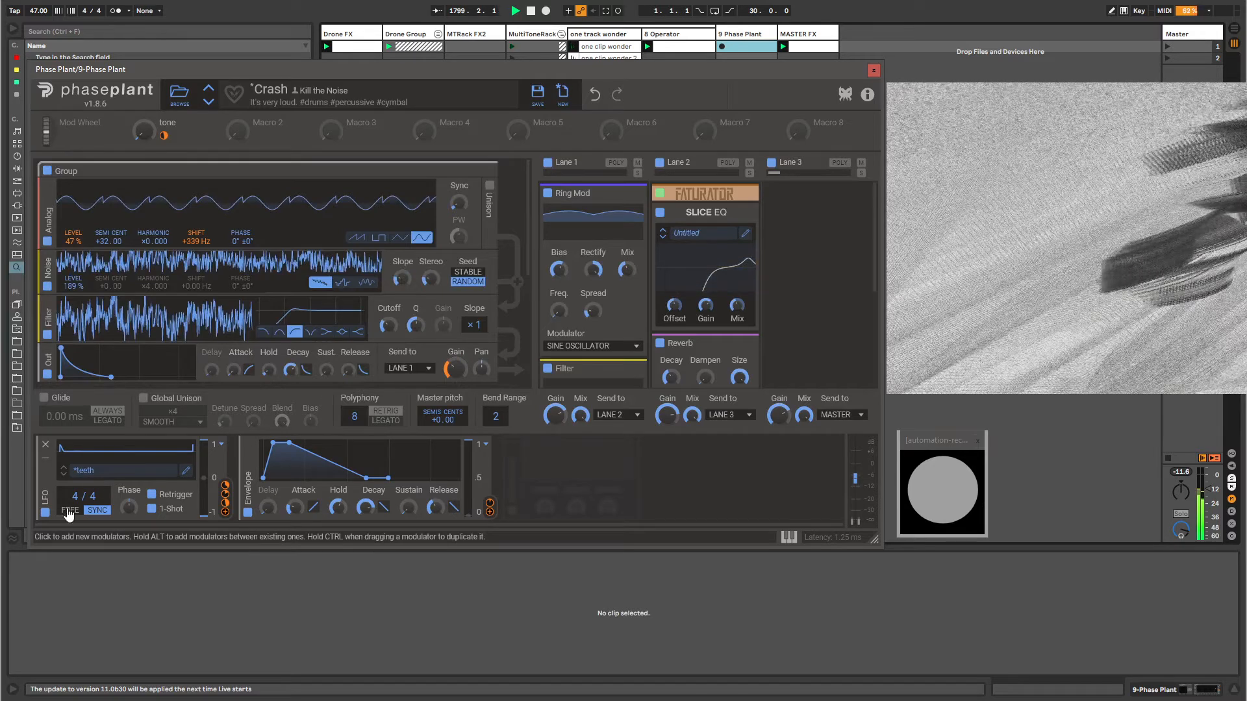
- Lengthen the attack and hold of the Crash patch's output envelope
{"action": "left_click_drag", "start_coordinate": [268, 370], "coordinate": [233, 361]}
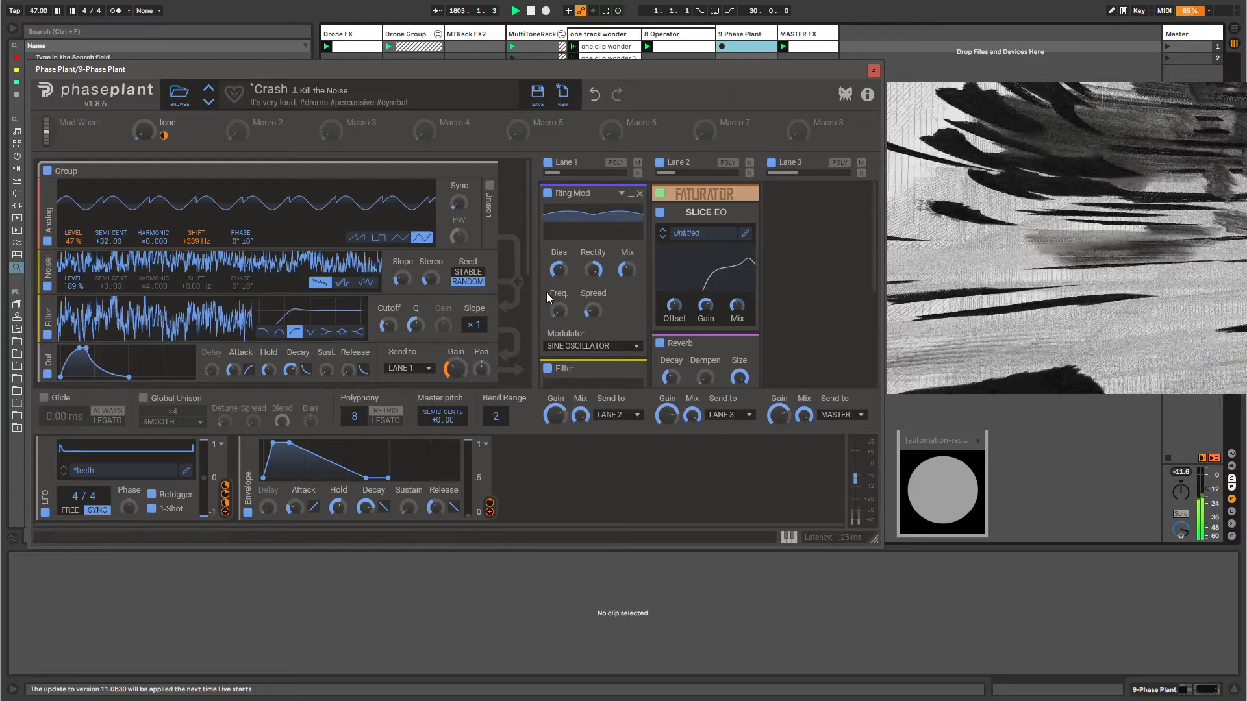
{"action": "left_click_drag", "start_coordinate": [528, 266], "coordinate": [516, 130]}
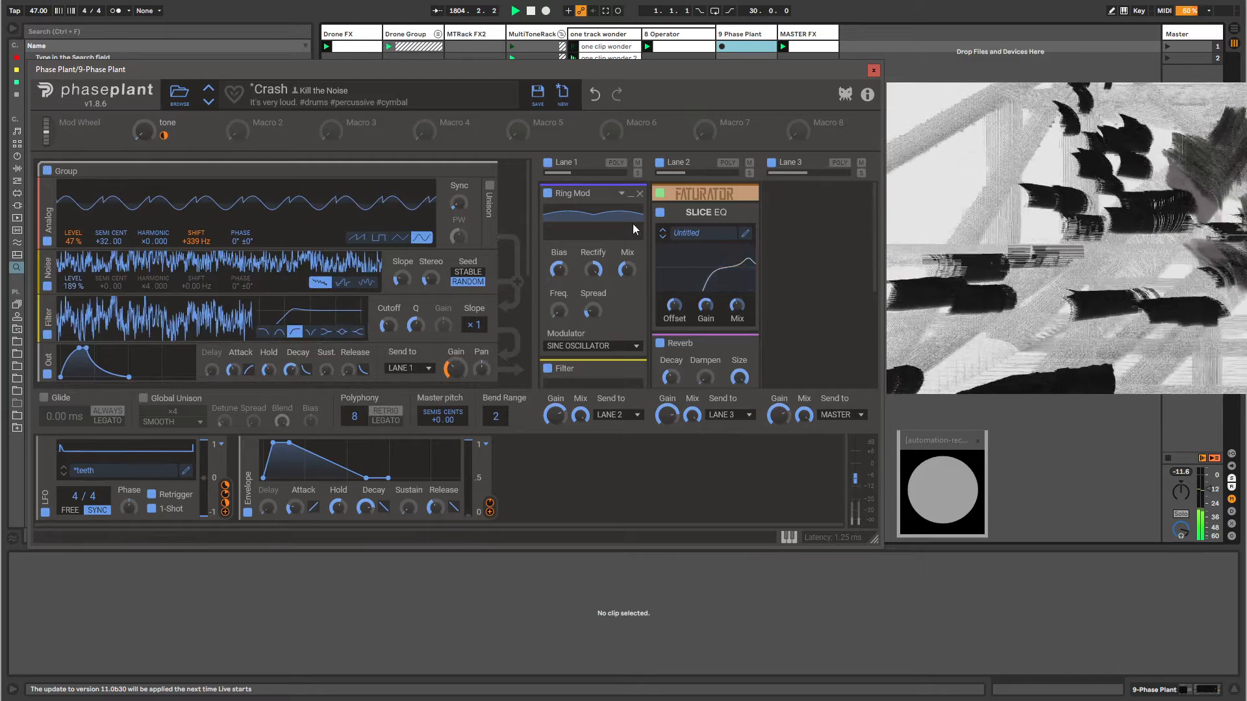
{"action": "left_click_drag", "start_coordinate": [528, 203], "coordinate": [528, 154]}
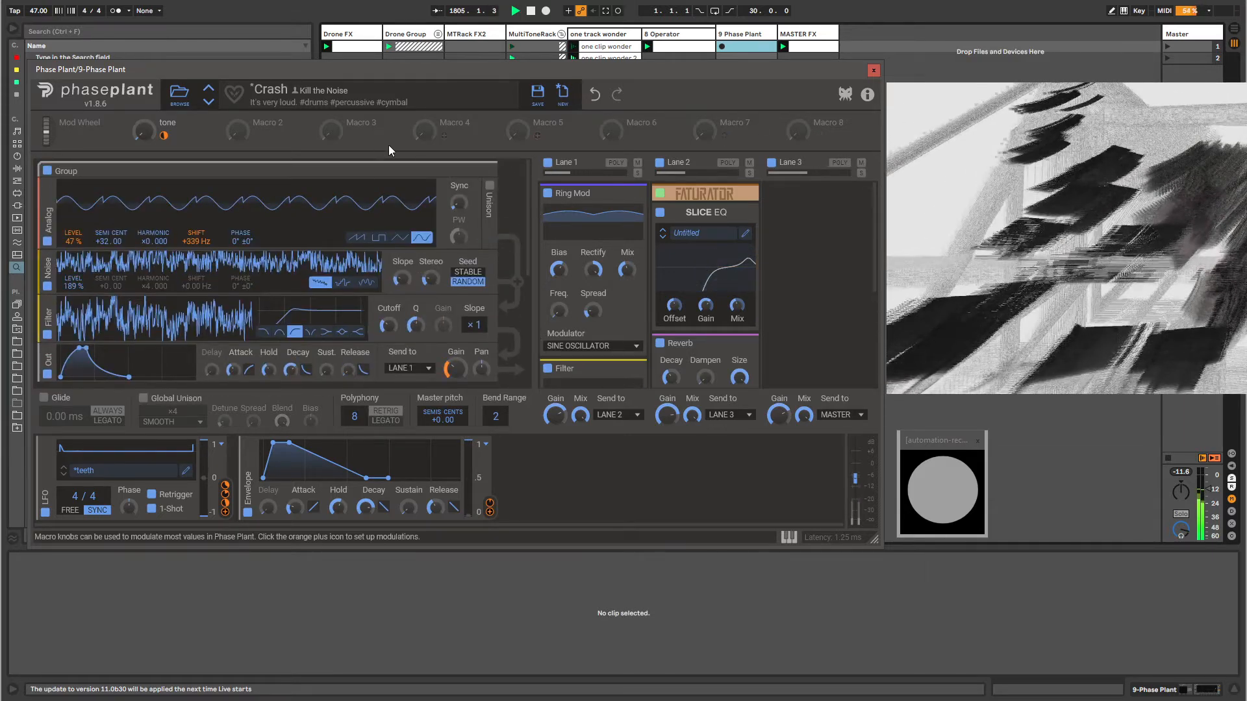
- Load the Crusher preset from Book of the Dead and set the EQ Eight low cut to 100 Hz with Q 0.20
{"action": "left_click", "coordinate": [179, 94]}
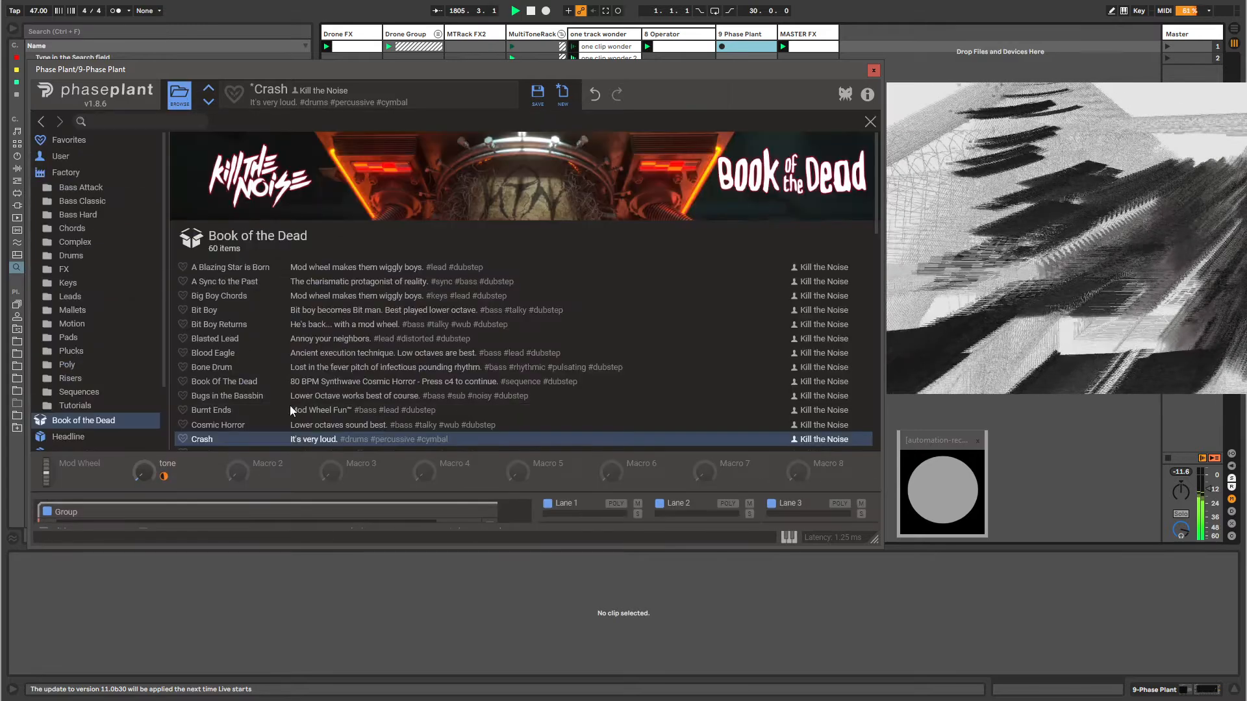
{"action": "scroll", "coordinate": [255, 407], "scroll_direction": "down", "scroll_amount": 1}
{"action": "left_click", "coordinate": [736, 37]}
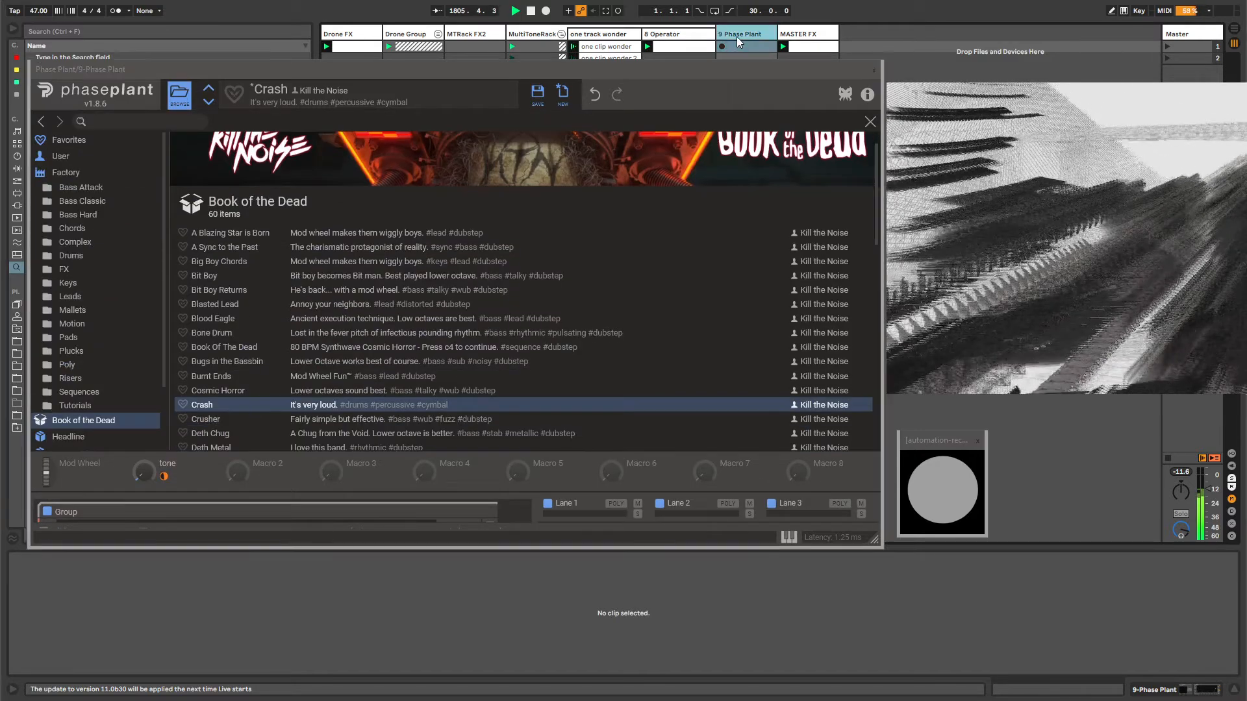
{"action": "left_click", "coordinate": [221, 419]}
{"action": "scroll", "coordinate": [219, 434], "scroll_direction": "down", "scroll_amount": 1}
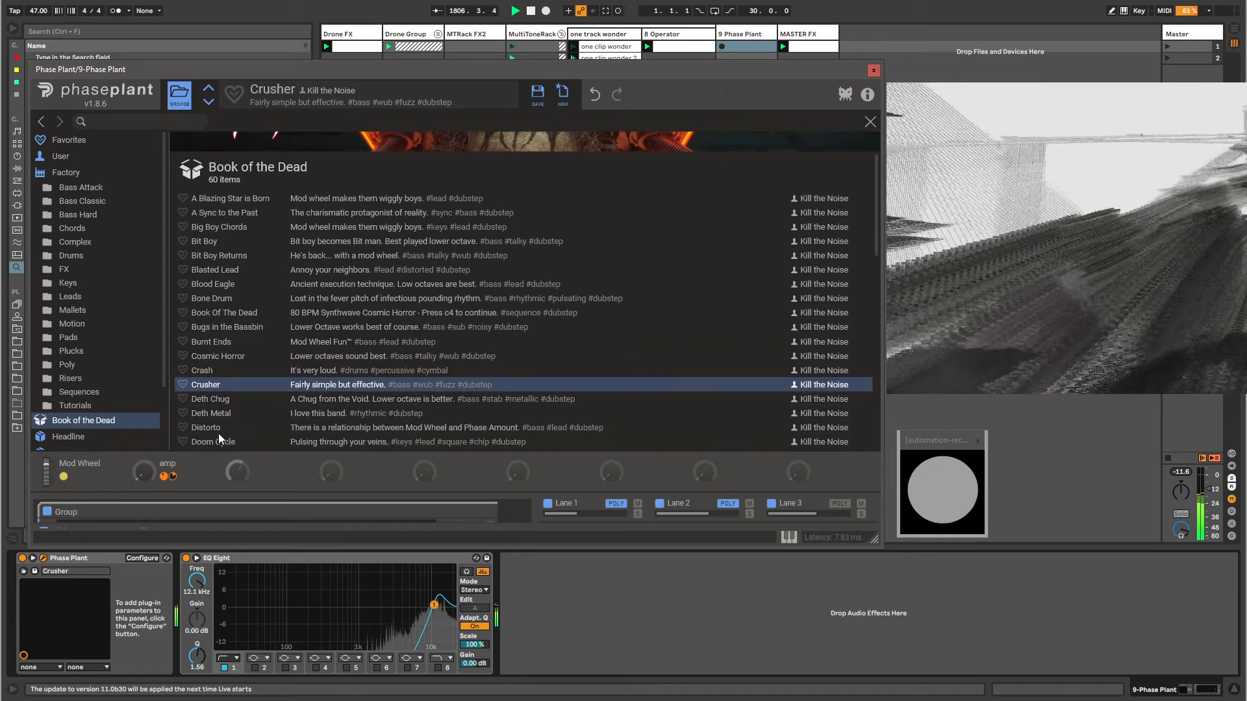
{"action": "scroll", "coordinate": [282, 365], "scroll_direction": "down", "scroll_amount": 4}
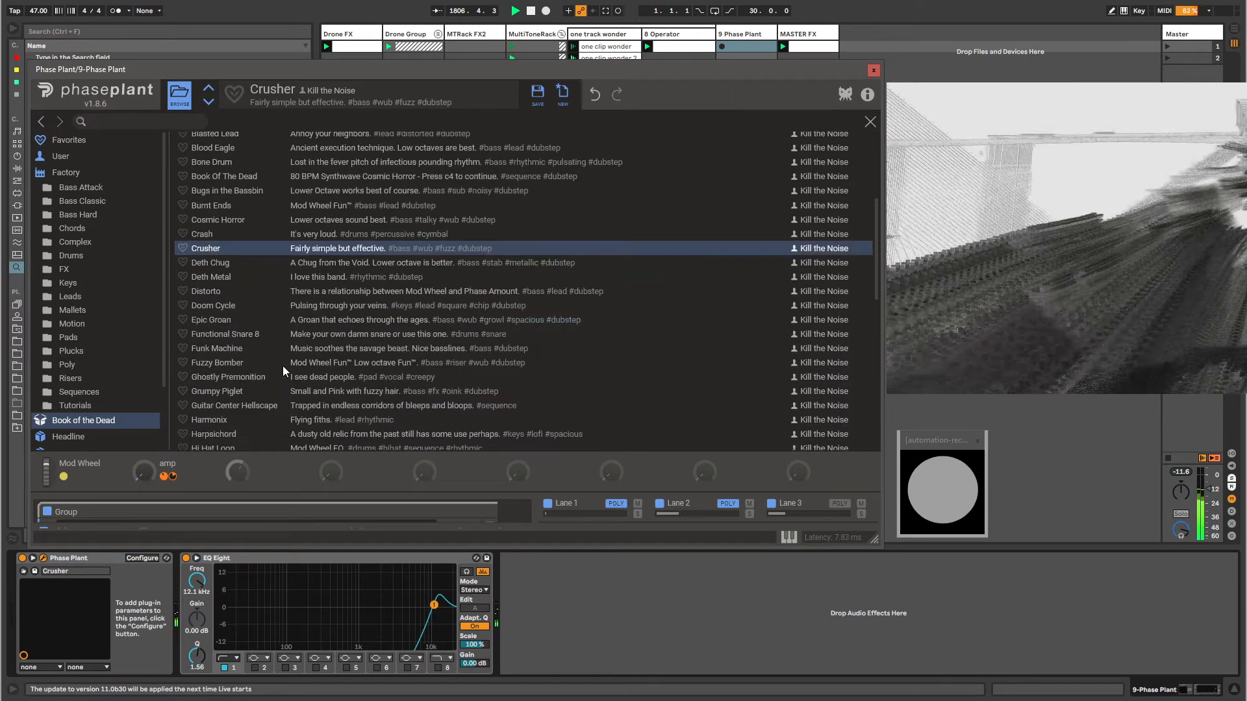
{"action": "left_click", "coordinate": [428, 601]}
{"action": "left_click_drag", "start_coordinate": [423, 612], "coordinate": [285, 639]}
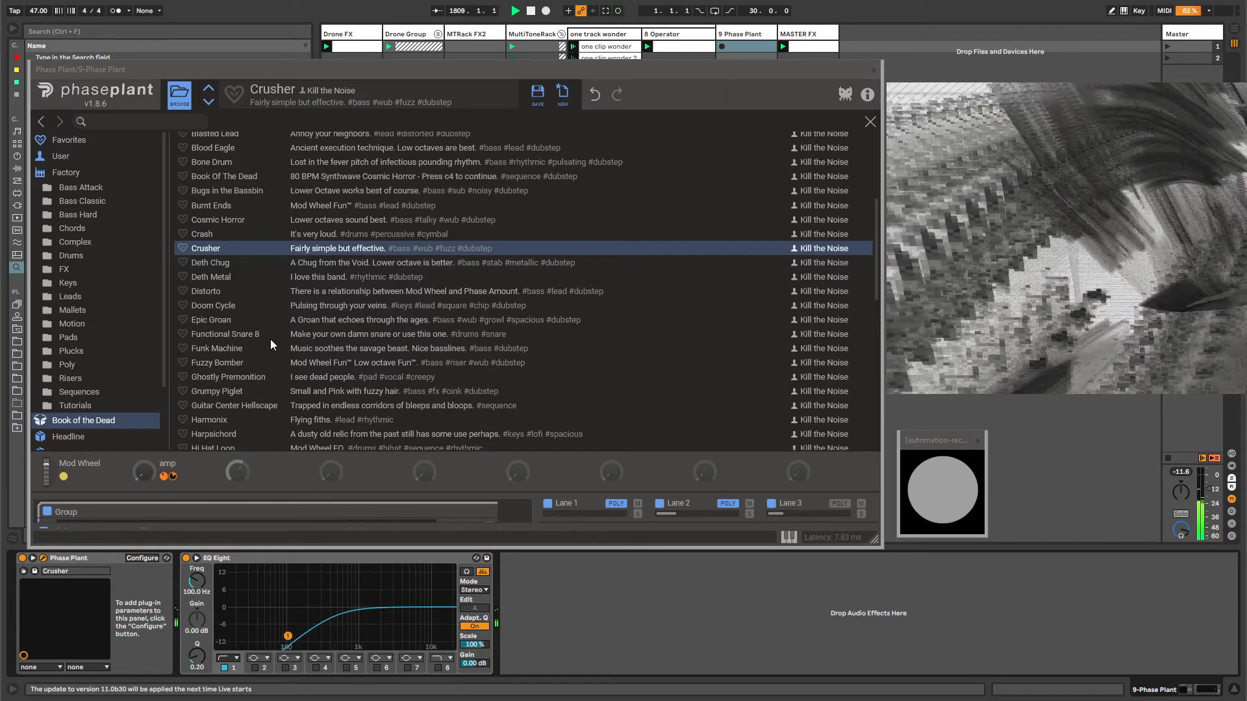
- Audition the Ghostly Premonition, Grumpy Piglet, Guitar Center Hellscape, Harmonix, Harpsichord and Hi Hat Loop presets in Phase Plant
{"action": "left_click", "coordinate": [216, 380]}
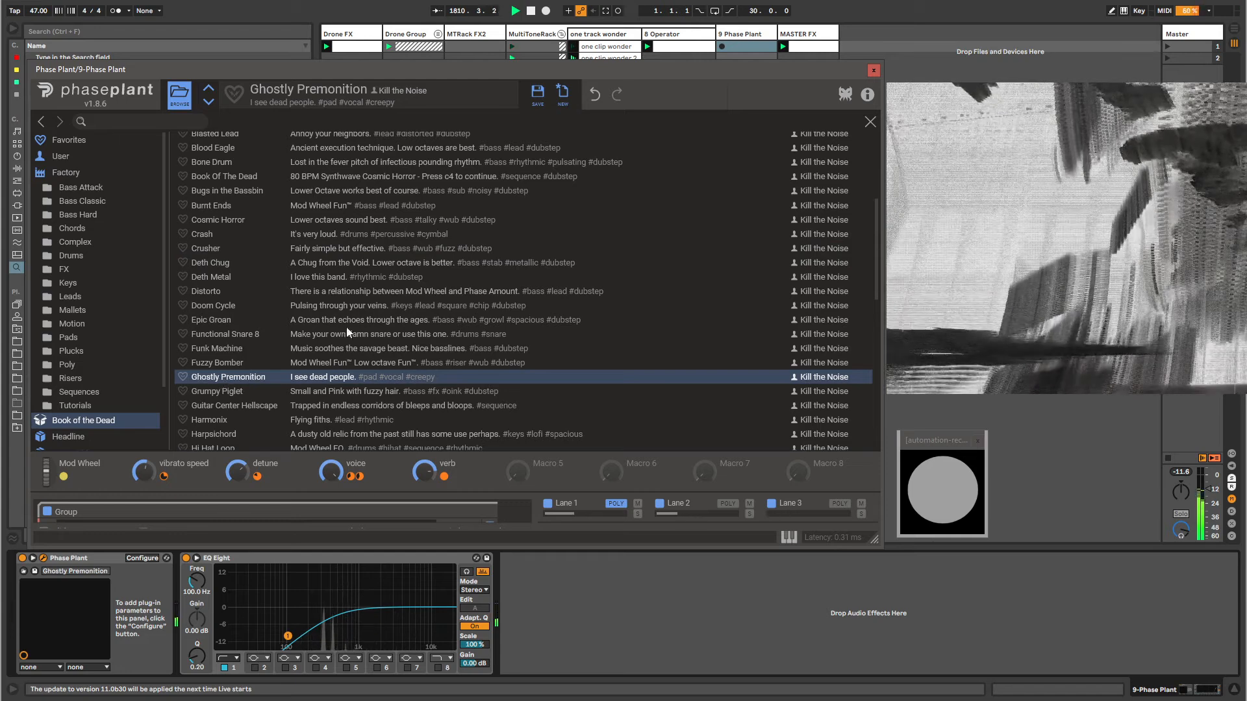
{"action": "left_click", "coordinate": [794, 39]}
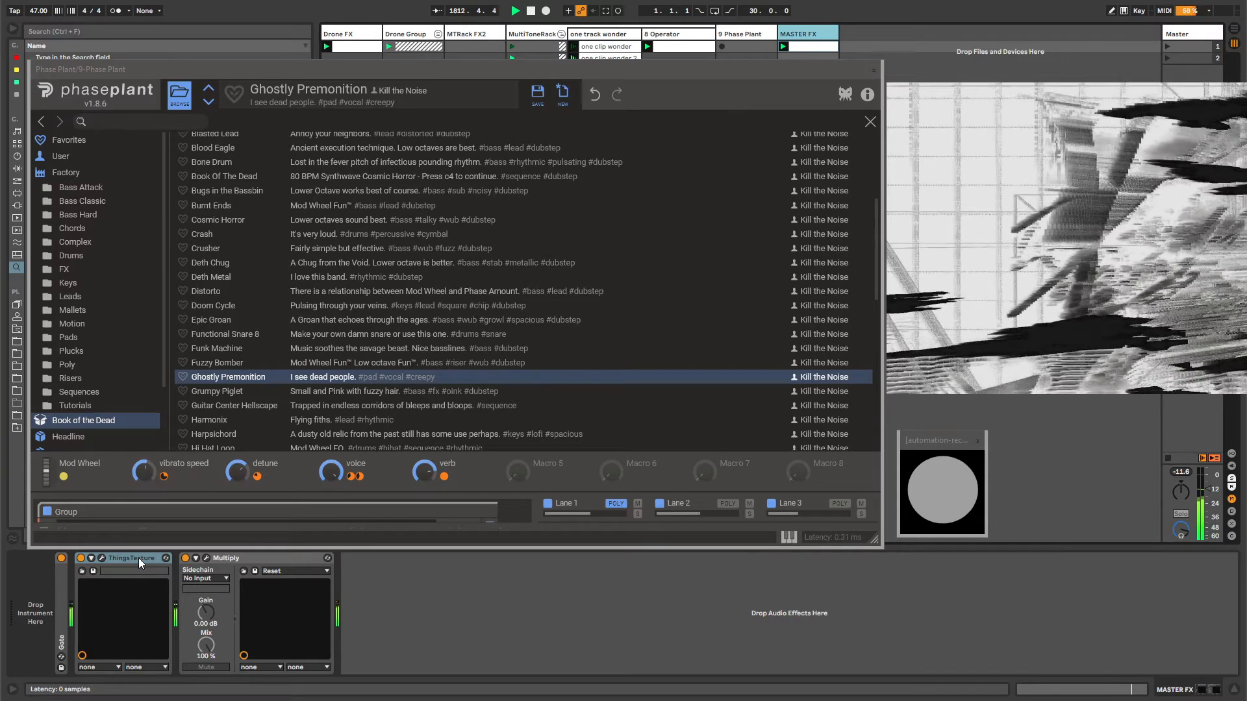
{"action": "left_click", "coordinate": [244, 395]}
{"action": "left_click", "coordinate": [244, 395]}
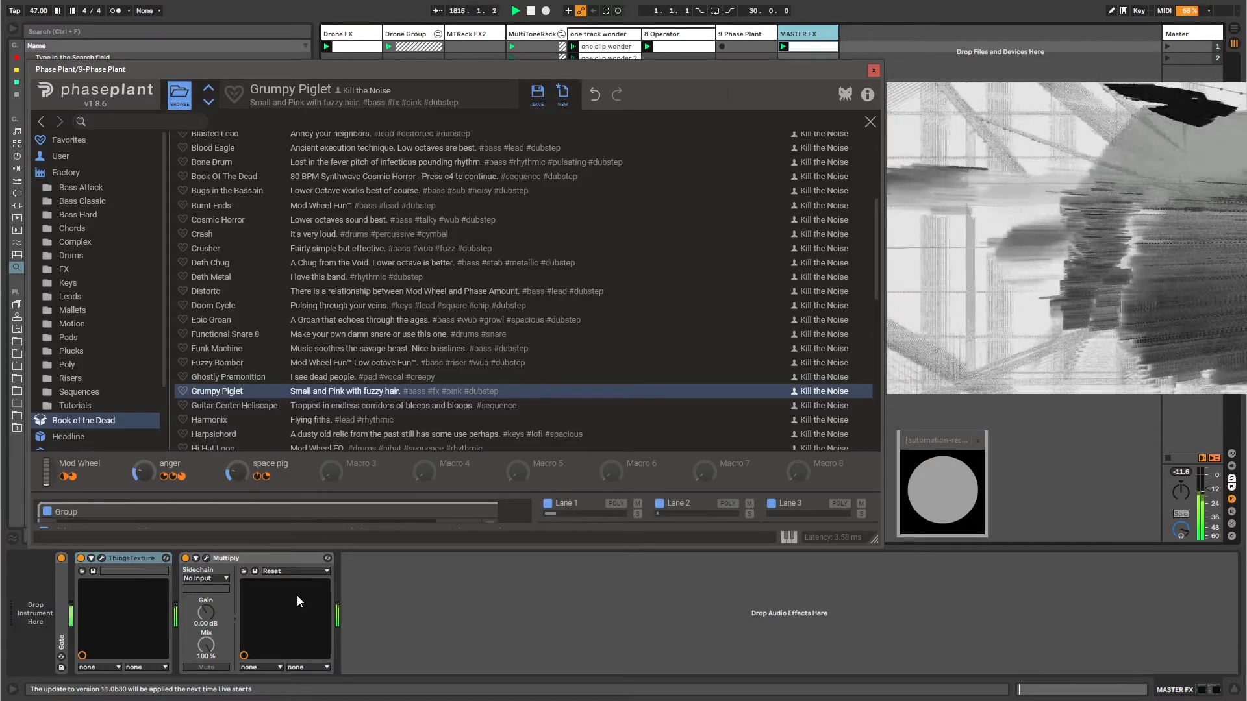
{"action": "left_click", "coordinate": [212, 404]}
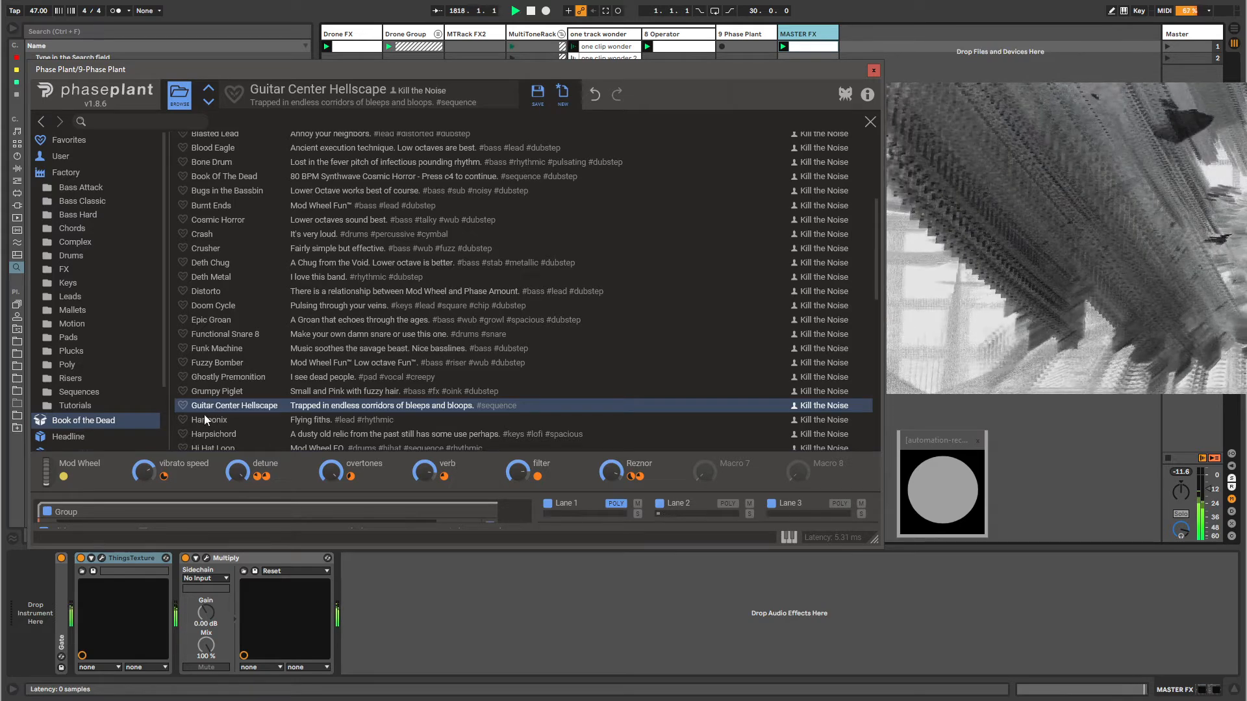
{"action": "left_click", "coordinate": [212, 420]}
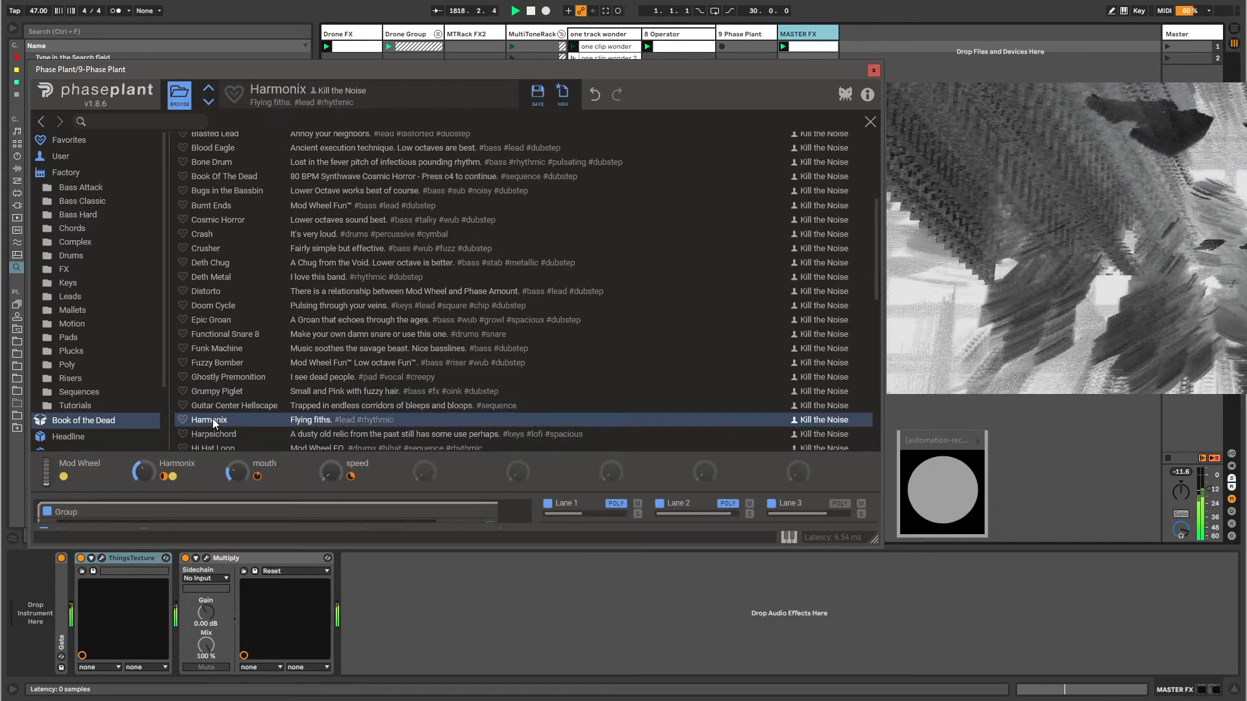
{"action": "left_click", "coordinate": [217, 437]}
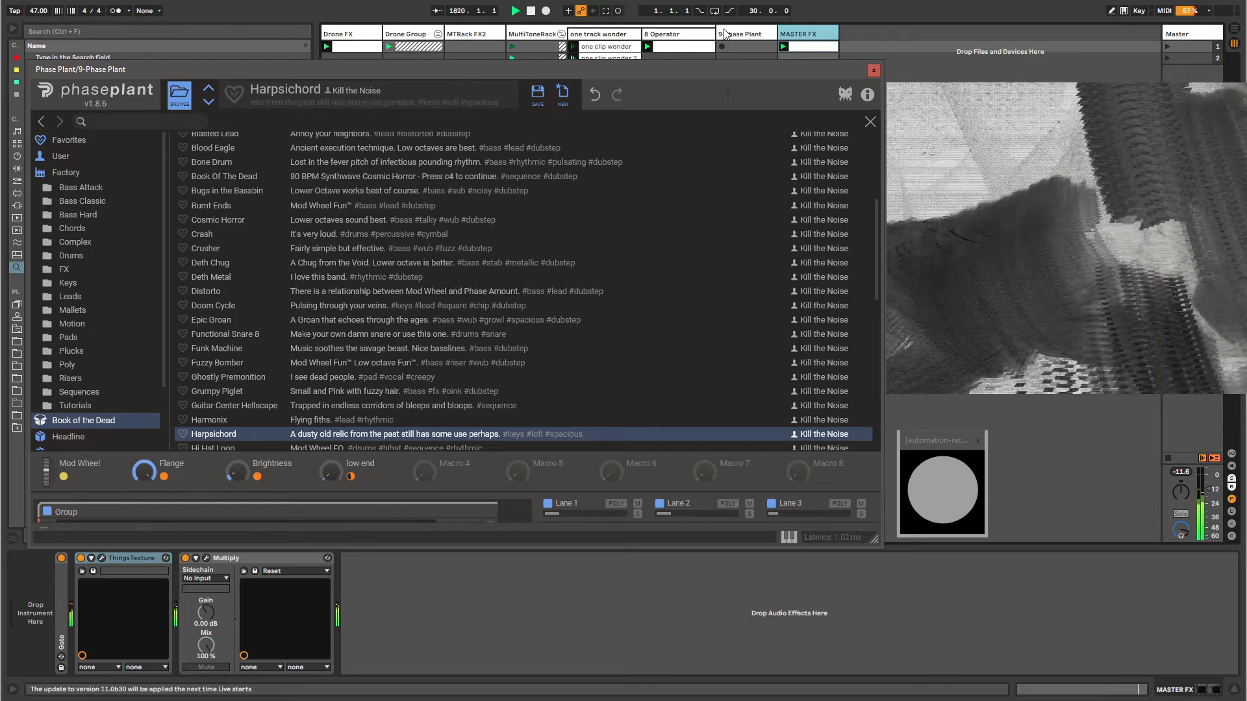
{"action": "left_click", "coordinate": [747, 34]}
{"action": "scroll", "coordinate": [236, 392], "scroll_direction": "down", "scroll_amount": 3}
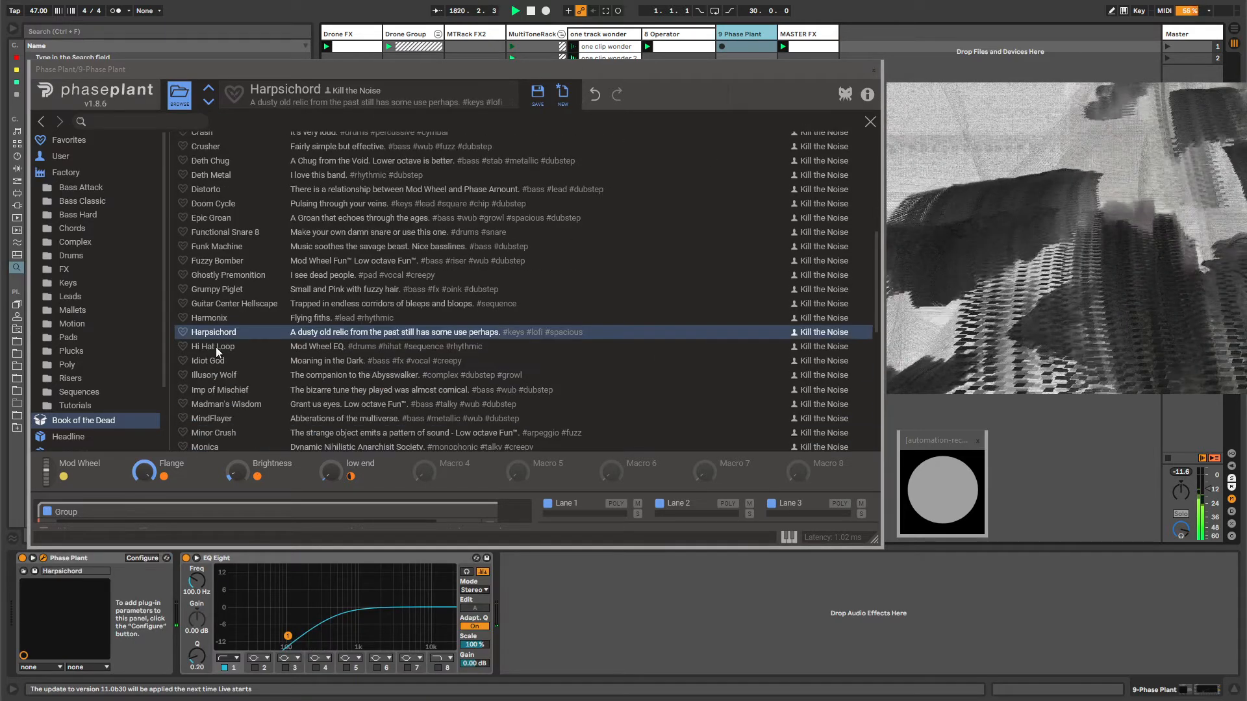
{"action": "left_click", "coordinate": [214, 344]}
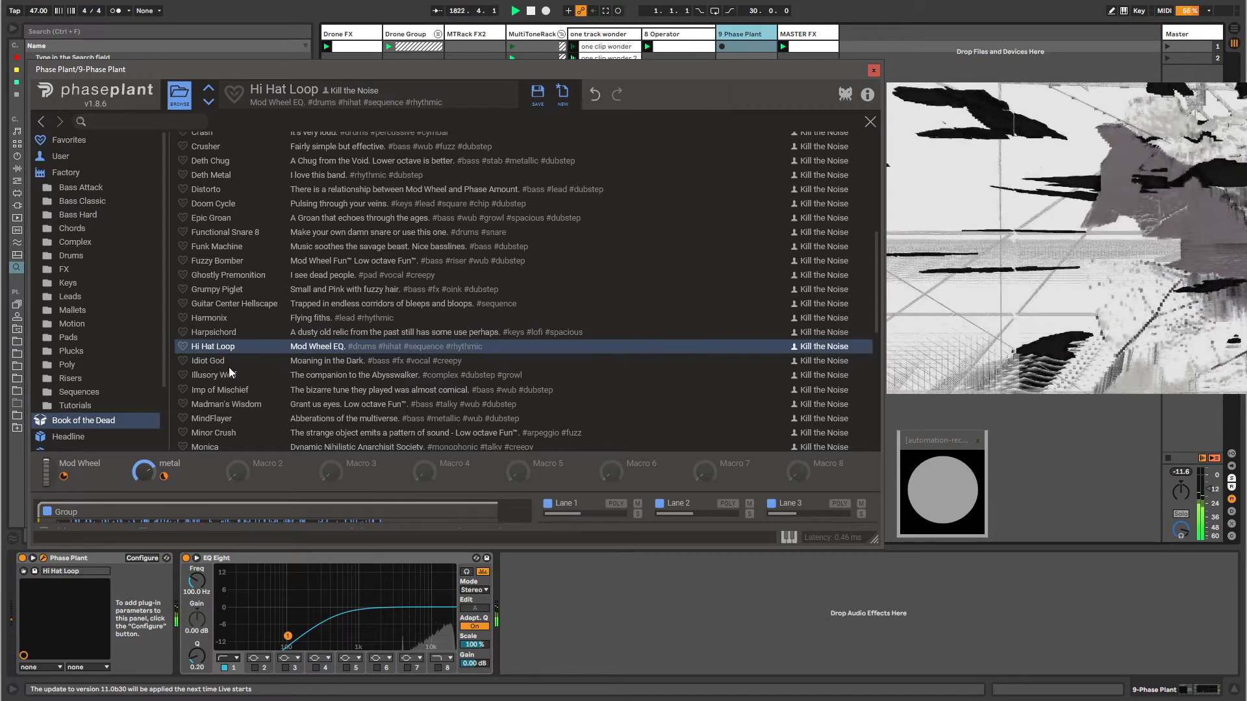
- Close the Phase Plant window and delete the whole Phase Plant track
{"action": "left_click", "coordinate": [874, 71]}
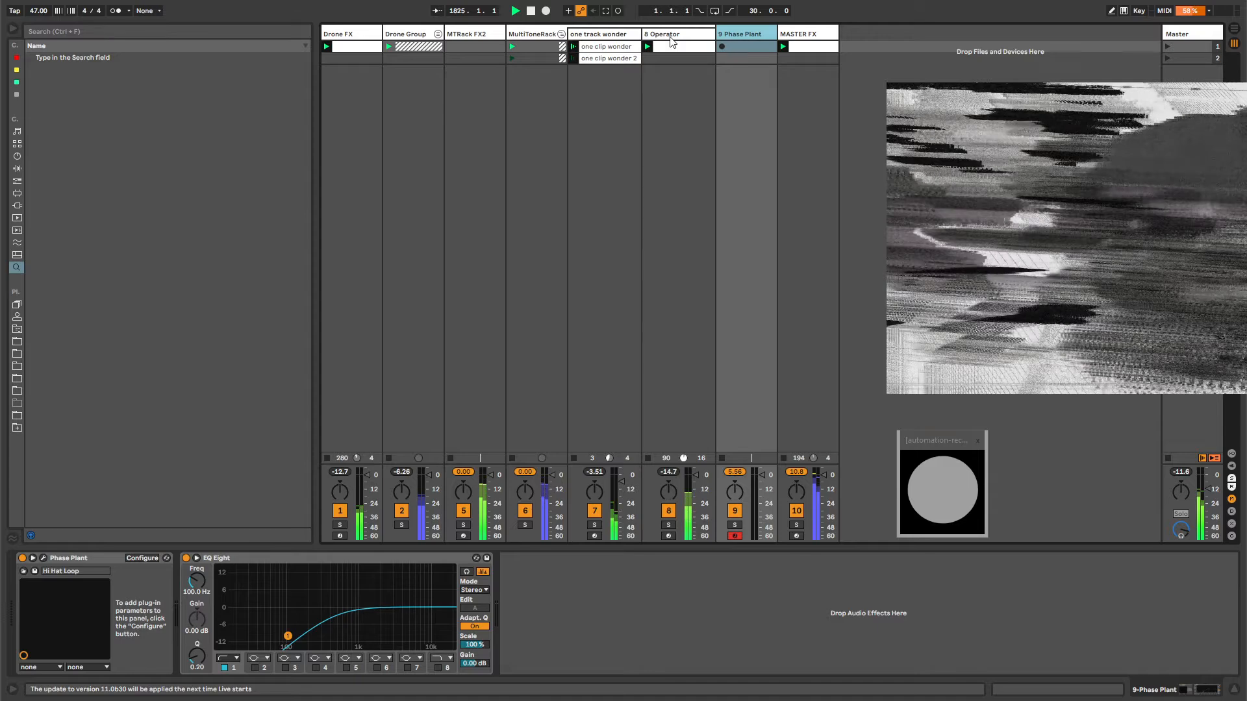
{"action": "key", "text": "Delete"}
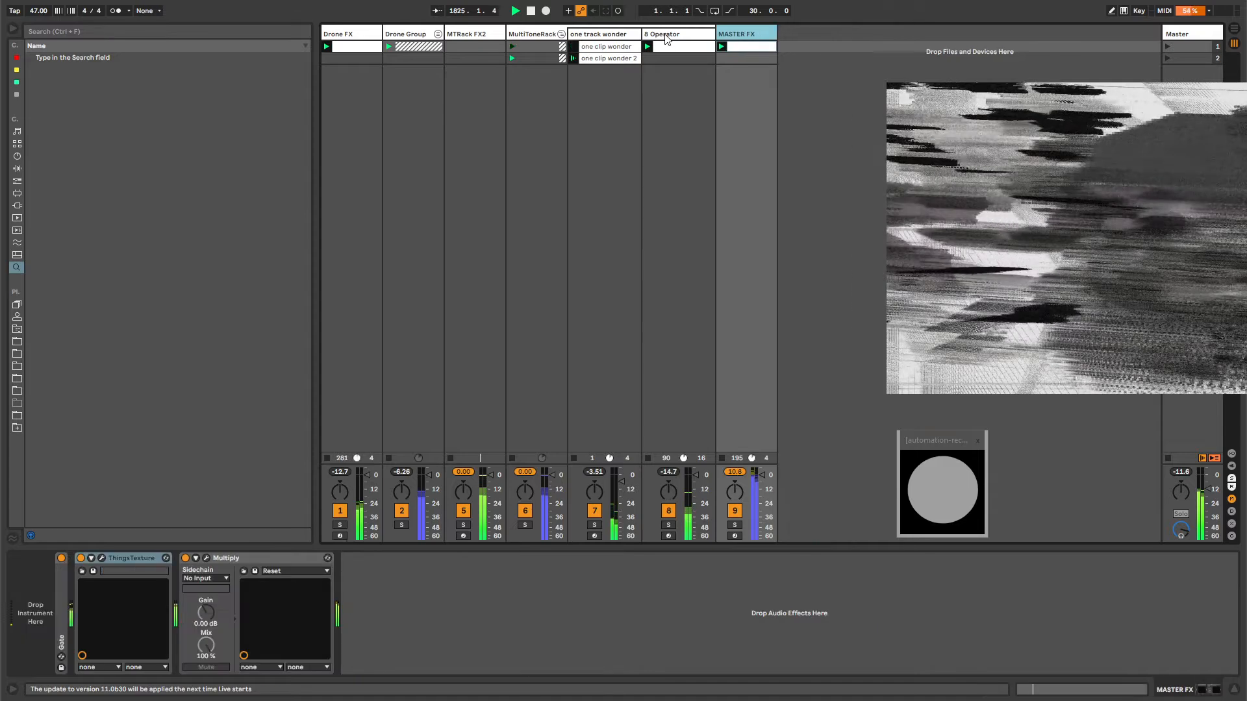
- Go through the device chains of all tracks from Drone FX to MASTER FX to review the effects in the set
{"action": "left_click", "coordinate": [355, 40]}
{"action": "left_click", "coordinate": [410, 35]}
{"action": "left_click", "coordinate": [477, 36]}
{"action": "left_click", "coordinate": [541, 38]}
{"action": "left_click", "coordinate": [607, 37]}
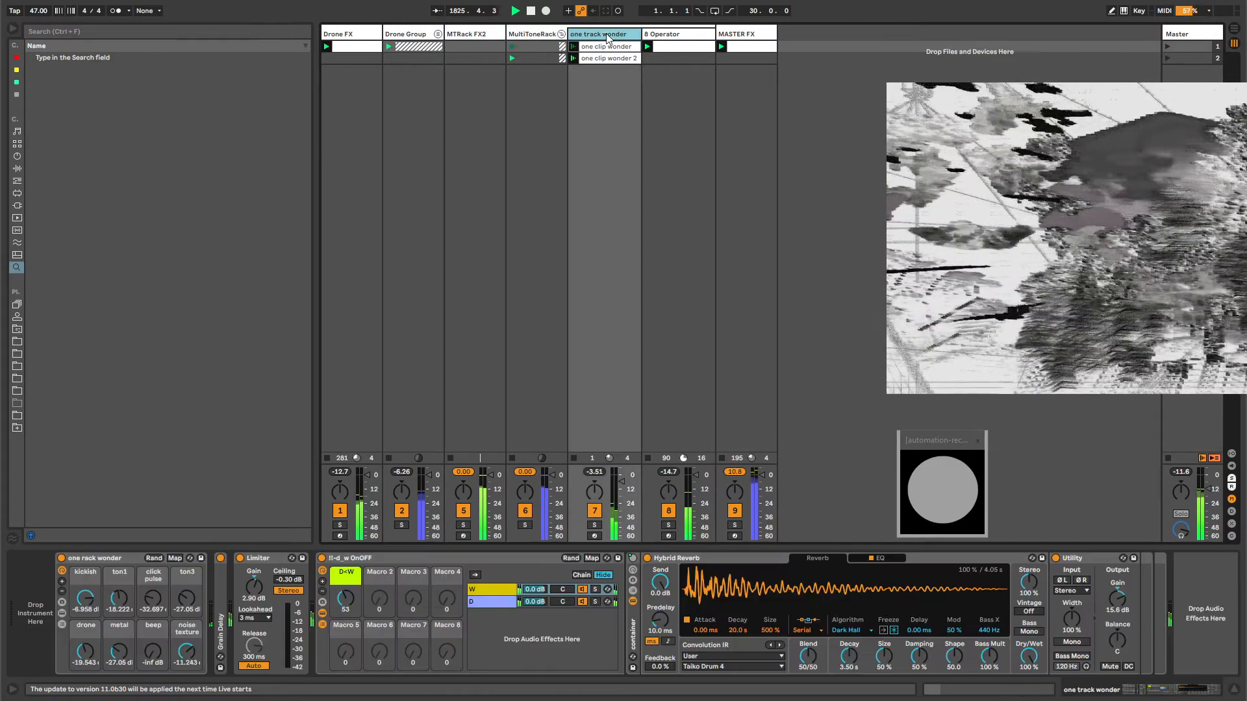
{"action": "left_click", "coordinate": [677, 38]}
{"action": "left_click", "coordinate": [733, 34]}
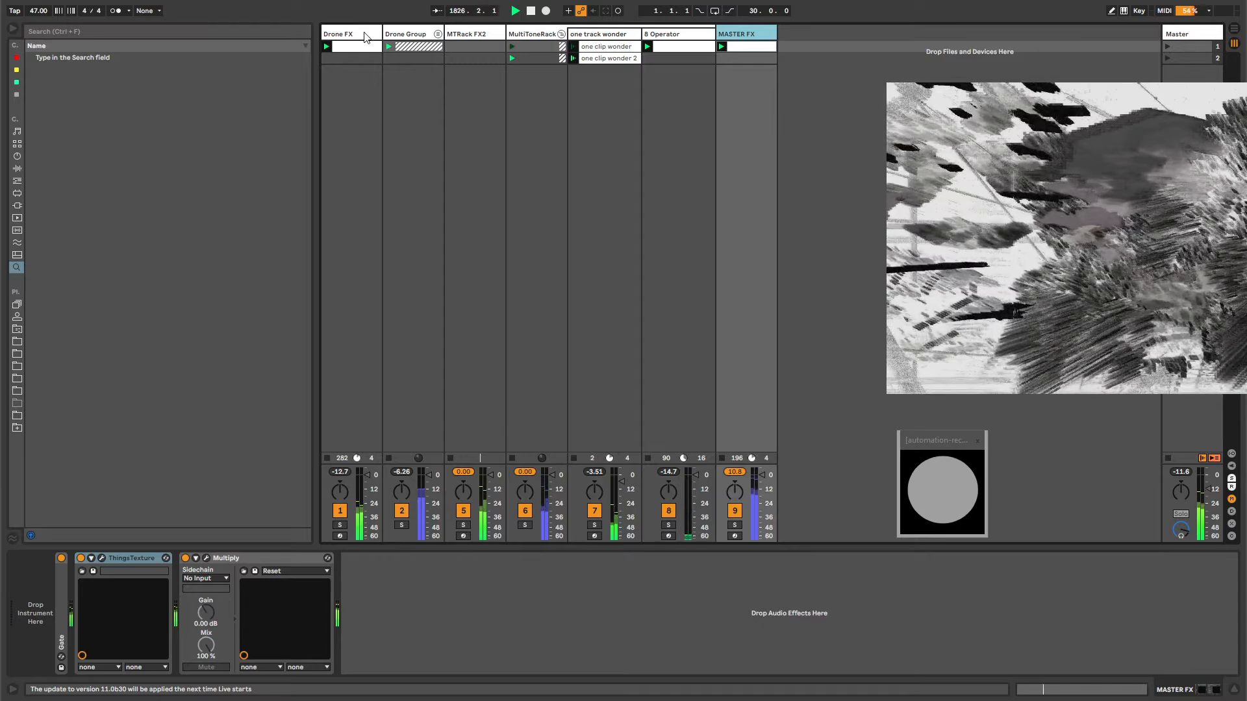
{"action": "left_click", "coordinate": [411, 37]}
{"action": "left_click", "coordinate": [480, 32]}
{"action": "left_click", "coordinate": [542, 32]}
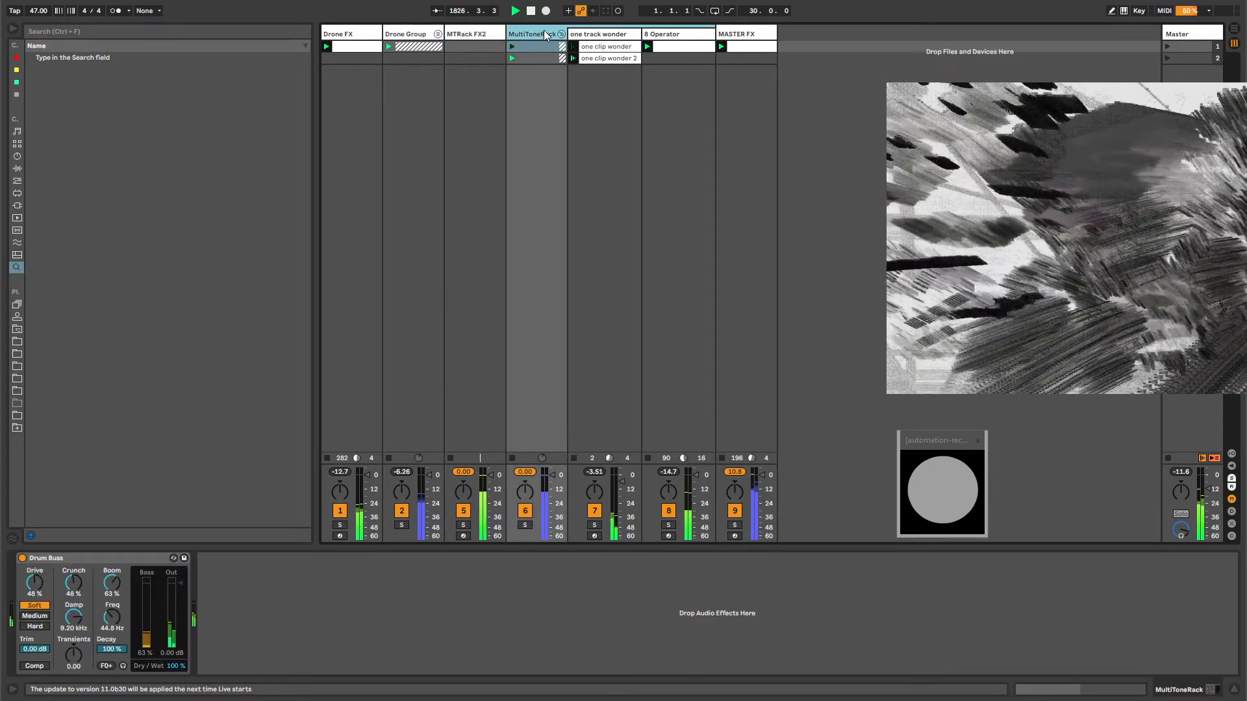
{"action": "left_click", "coordinate": [604, 34]}
{"action": "left_click", "coordinate": [675, 34]}
- Duplicate the ThingsTexture effect on the MASTER FX track and switch off the Multiply effect
{"action": "left_click", "coordinate": [737, 34]}
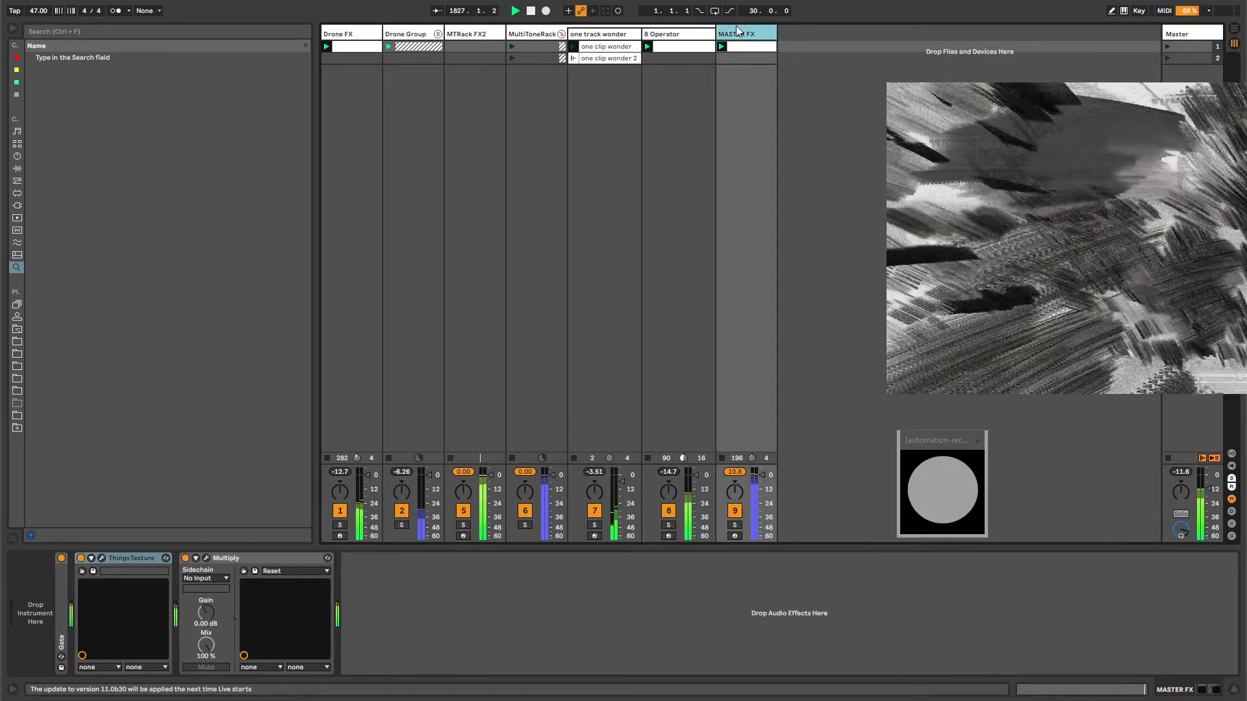
{"action": "left_click", "coordinate": [139, 560]}
{"action": "key", "text": "ctrl+d"}
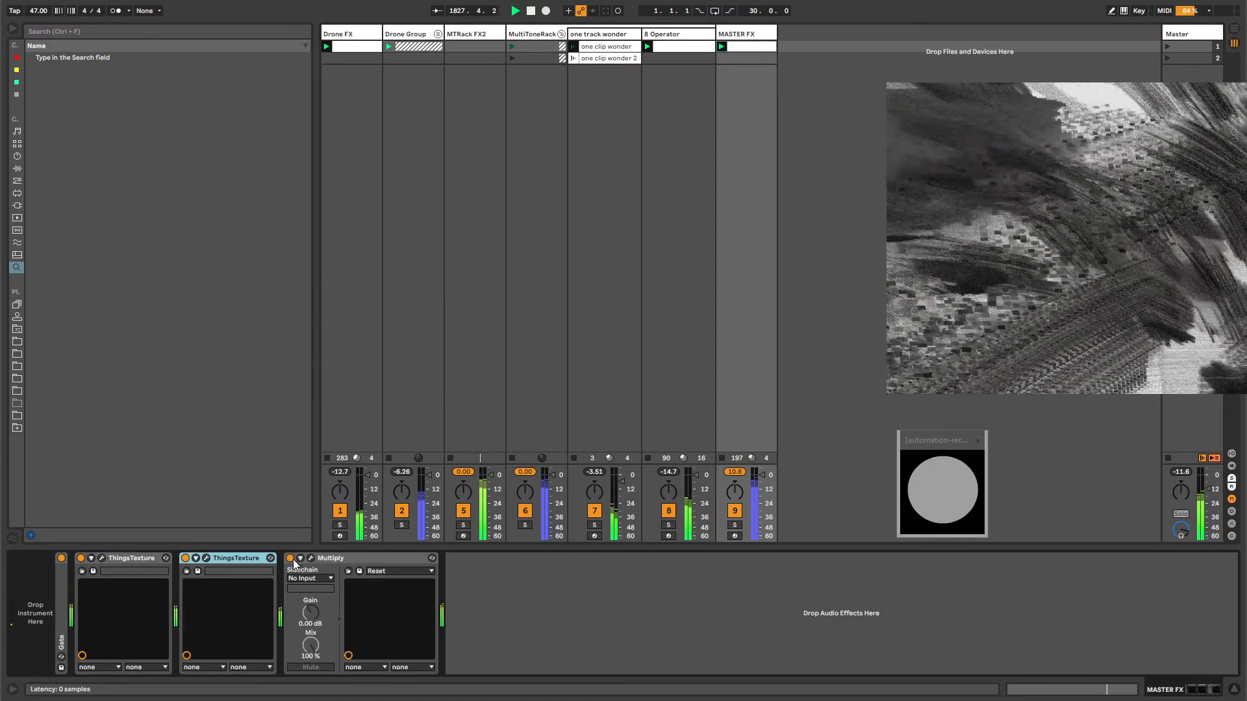
- Set the duplicated ThingsTexture's balance to 80%, pitch to -12 and mix to 52%, and close its window
{"action": "left_click", "coordinate": [206, 558]}
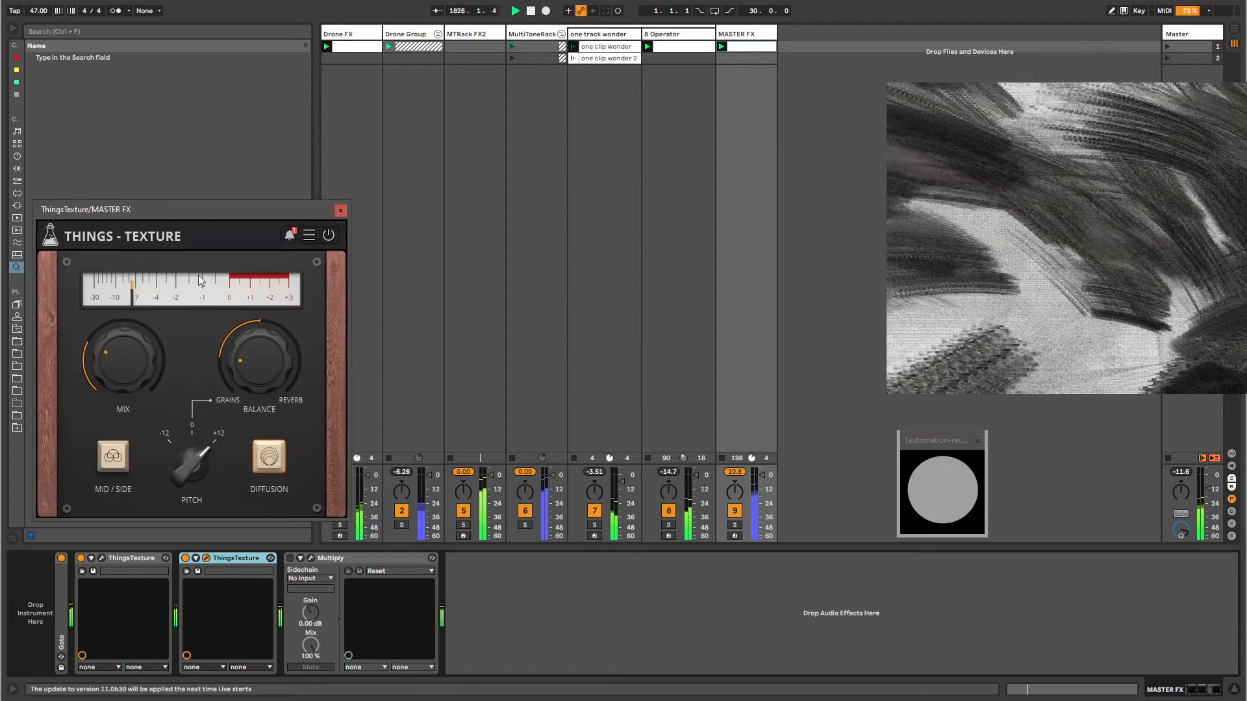
{"action": "left_click_drag", "start_coordinate": [267, 378], "coordinate": [209, 250]}
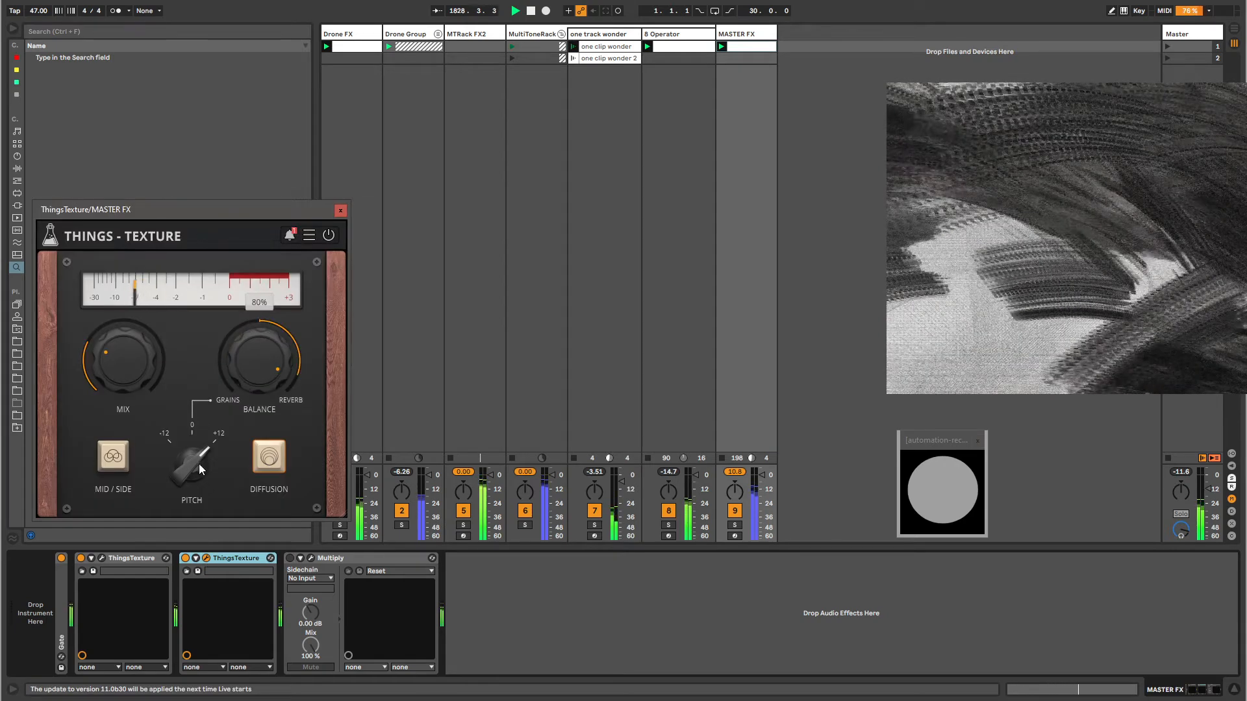
{"action": "left_click_drag", "start_coordinate": [199, 464], "coordinate": [206, 545]}
{"action": "left_click_drag", "start_coordinate": [86, 281], "coordinate": [91, 290]}
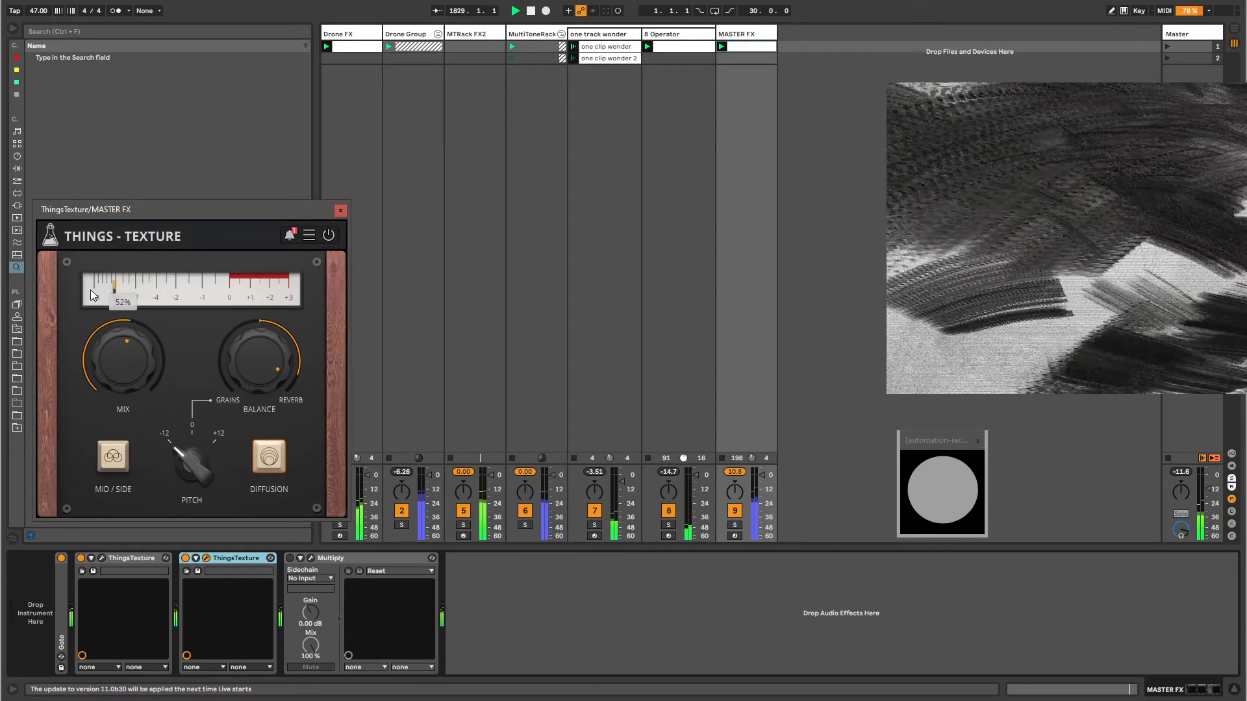
{"action": "left_click", "coordinate": [340, 210]}
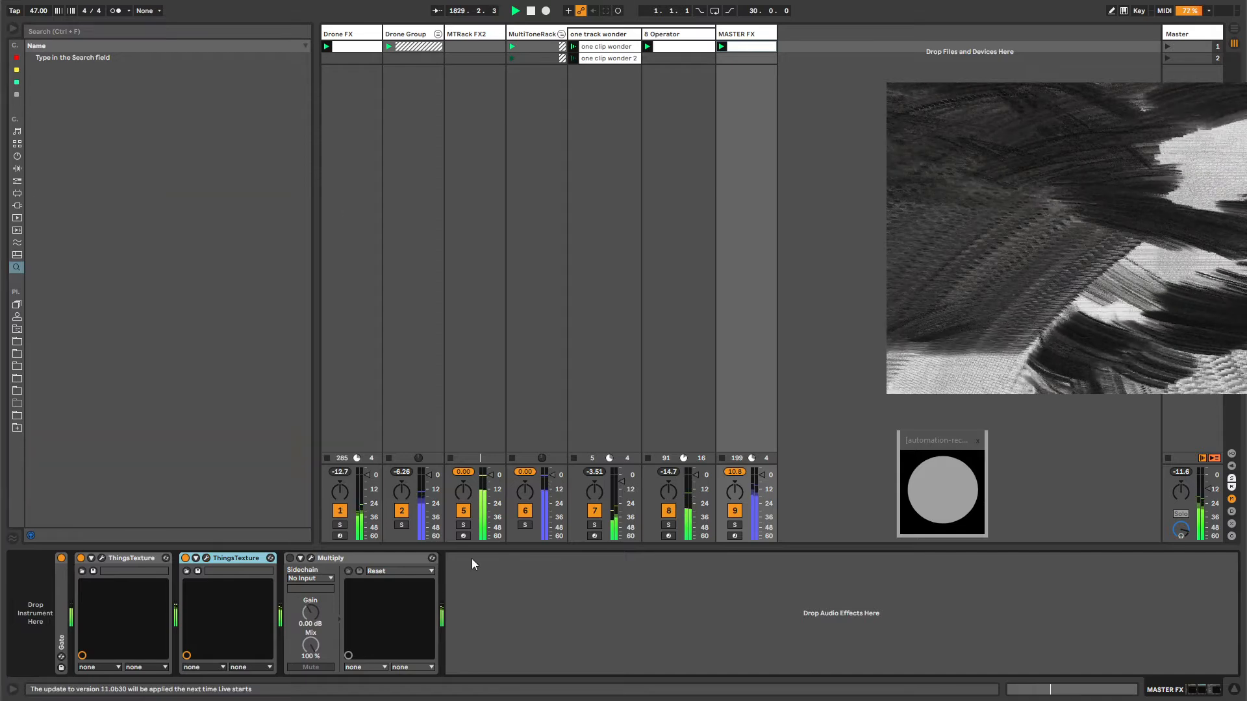
- Raise the gain of the Limiter on the Master track to 6.90 dB
{"action": "left_click", "coordinate": [1191, 37]}
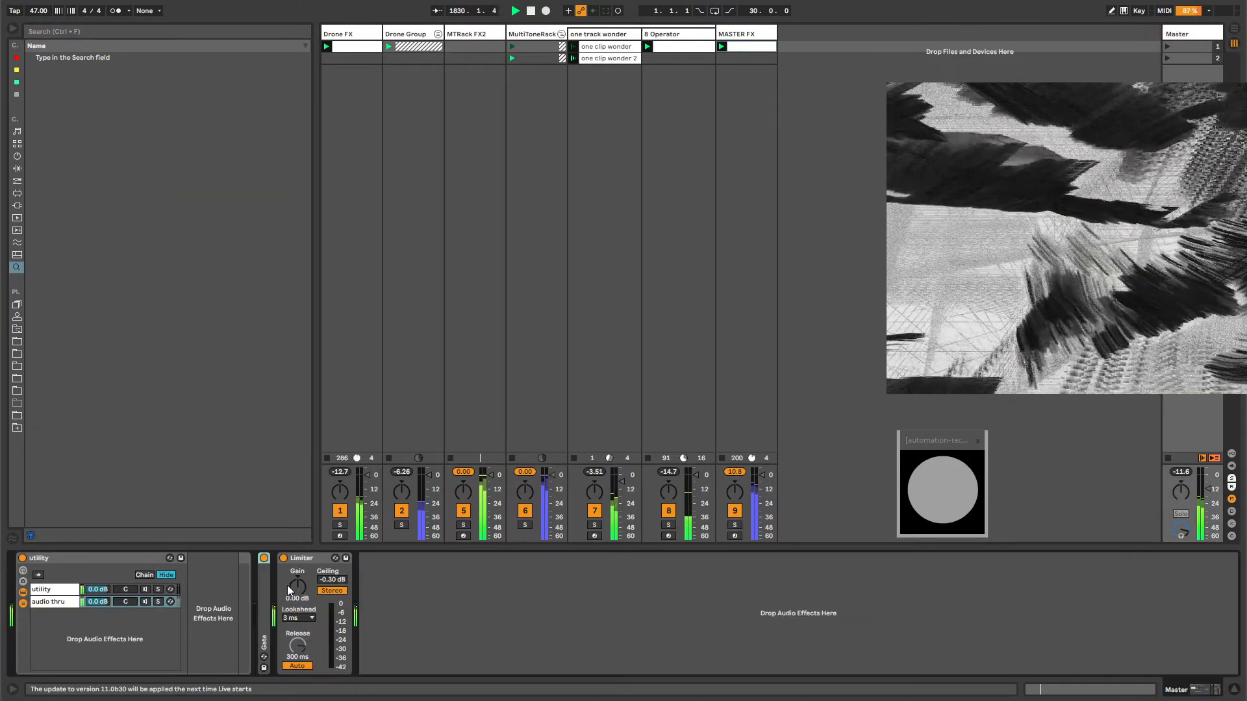
{"action": "left_click_drag", "start_coordinate": [288, 585], "coordinate": [287, 562]}
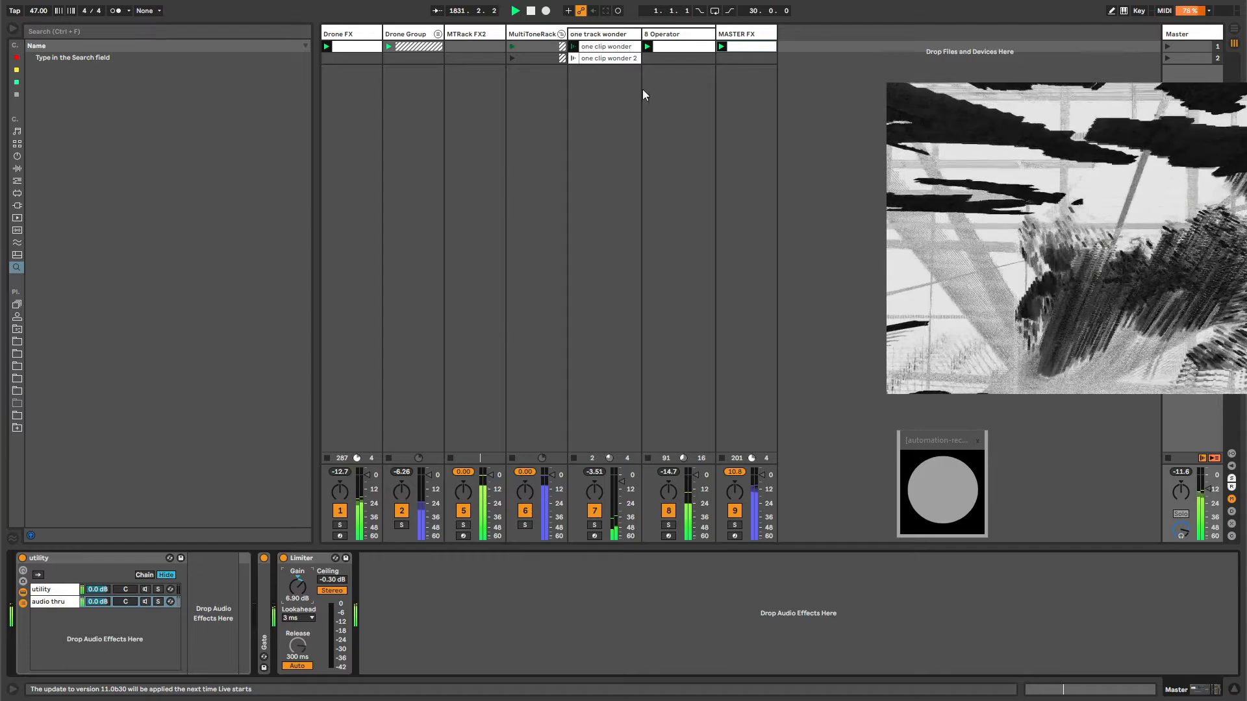
- Collapse the D<>W rack on the 8 Operator track and add an Auto Filter after it
{"action": "left_click", "coordinate": [687, 36]}
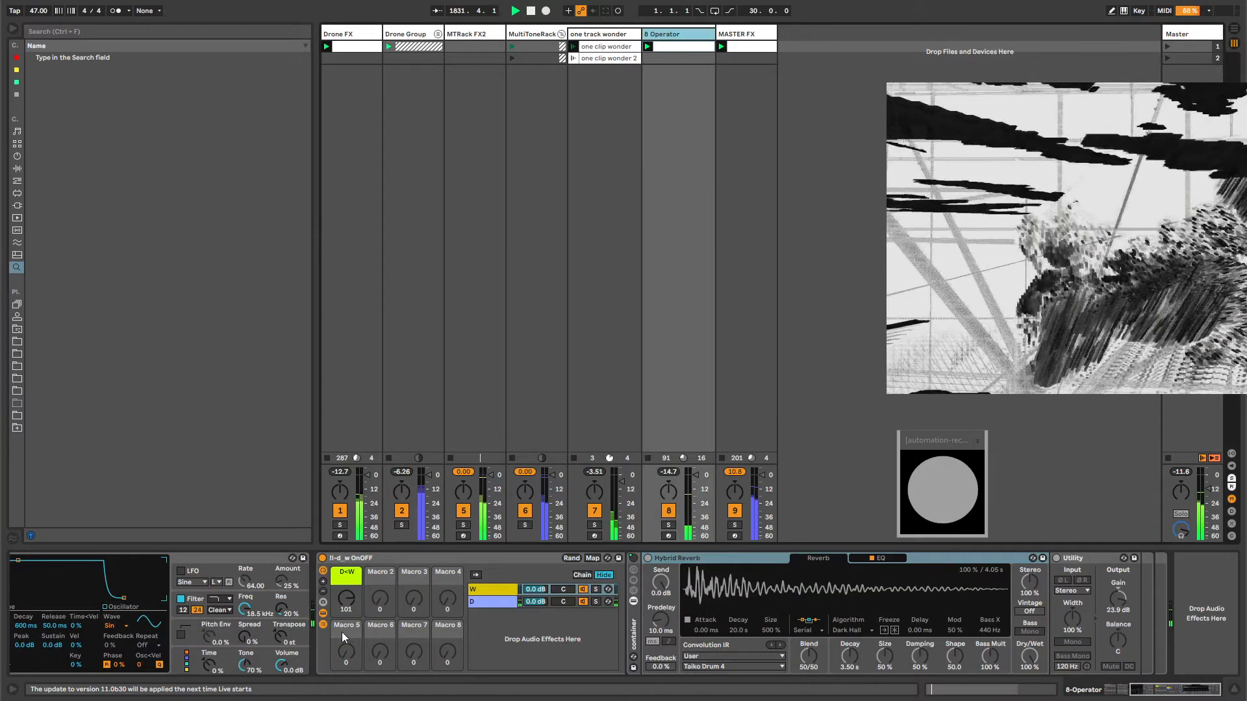
{"action": "left_click", "coordinate": [324, 624]}
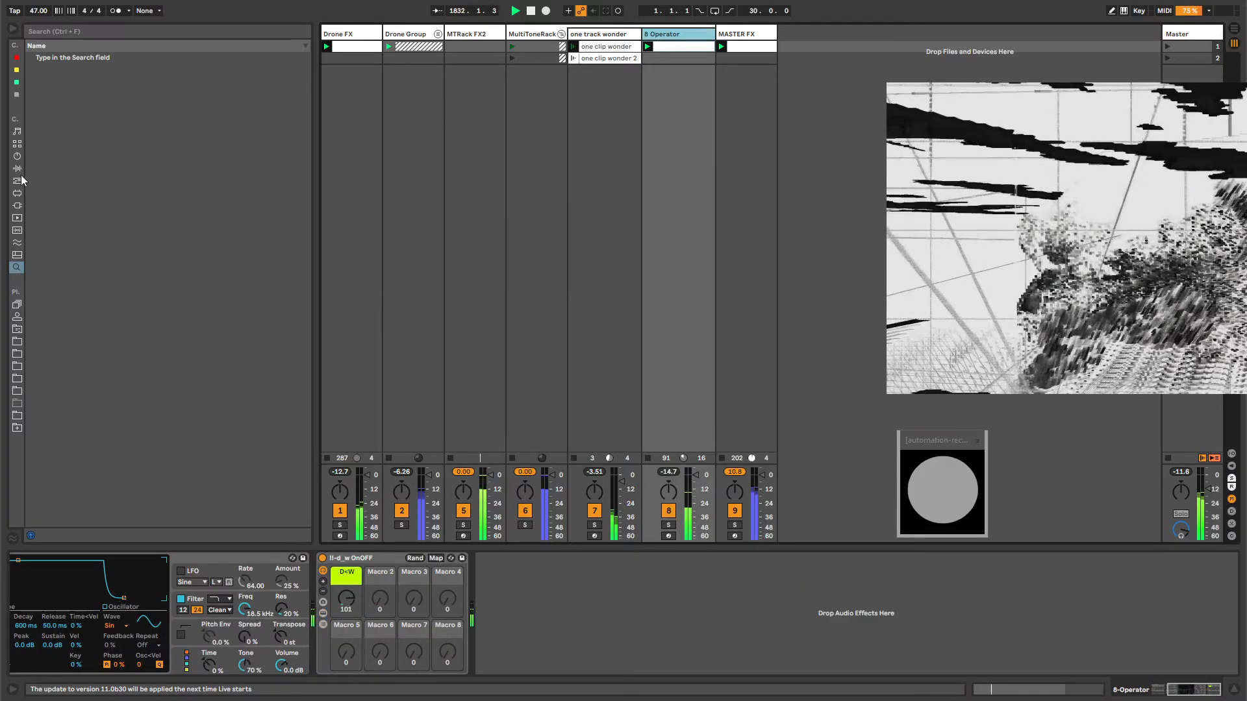
{"action": "left_click", "coordinate": [17, 95]}
{"action": "left_click_drag", "start_coordinate": [66, 69], "coordinate": [524, 605]}
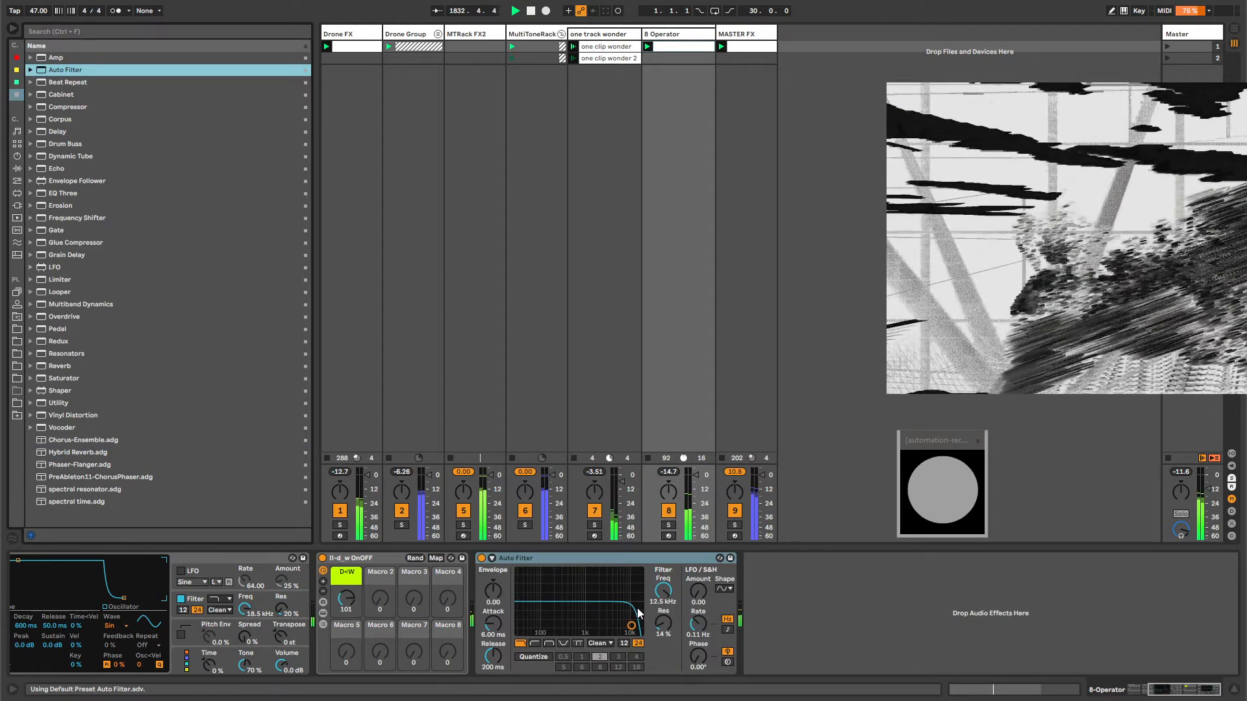
- Try adding a Reverb after the Auto Filter on the 8 Operator track
{"action": "key", "text": "ctrl+f"}
{"action": "type", "text": "reverb"}
{"action": "key", "text": "Down"}
{"action": "key", "text": "Return"}
- Add an Auto Pan to the end of the 8 Operator chain and delete the Reverb in front of it
{"action": "key", "text": "ctrl+f"}
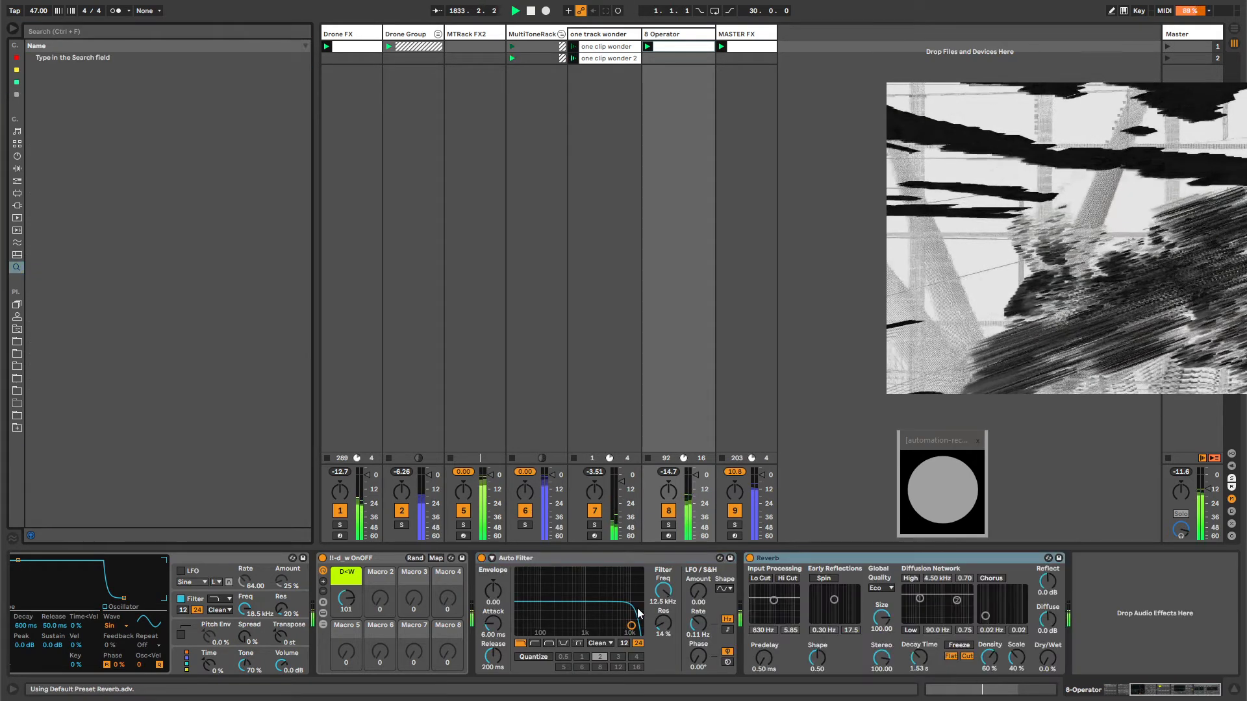
{"action": "type", "text": "auto pan"}
{"action": "key", "text": "Down"}
{"action": "key", "text": "Return"}
{"action": "key", "text": "Escape"}
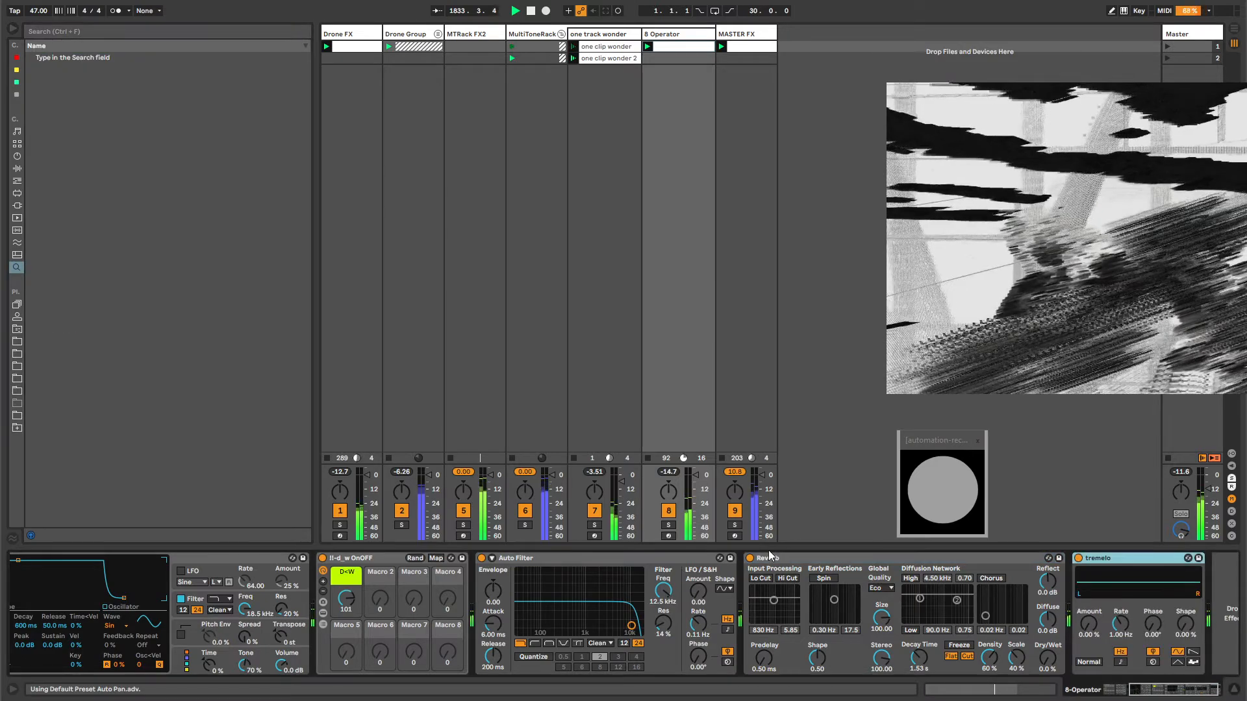
{"action": "left_click", "coordinate": [770, 558]}
{"action": "key", "text": "Delete"}
- Set the tremolo's amount to 100% and rate to 0.23 Hz, and move it ahead of the Auto Filter
{"action": "left_click_drag", "start_coordinate": [760, 628], "coordinate": [760, 543]}
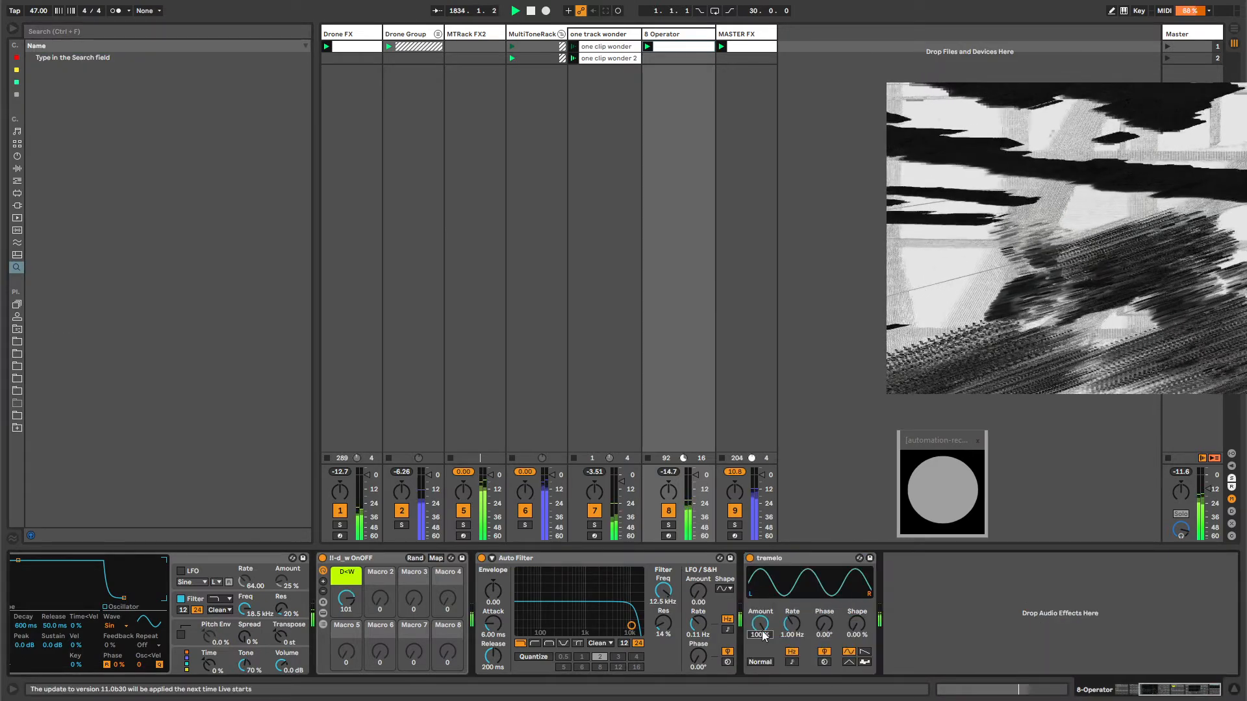
{"action": "left_click_drag", "start_coordinate": [792, 625], "coordinate": [792, 640]}
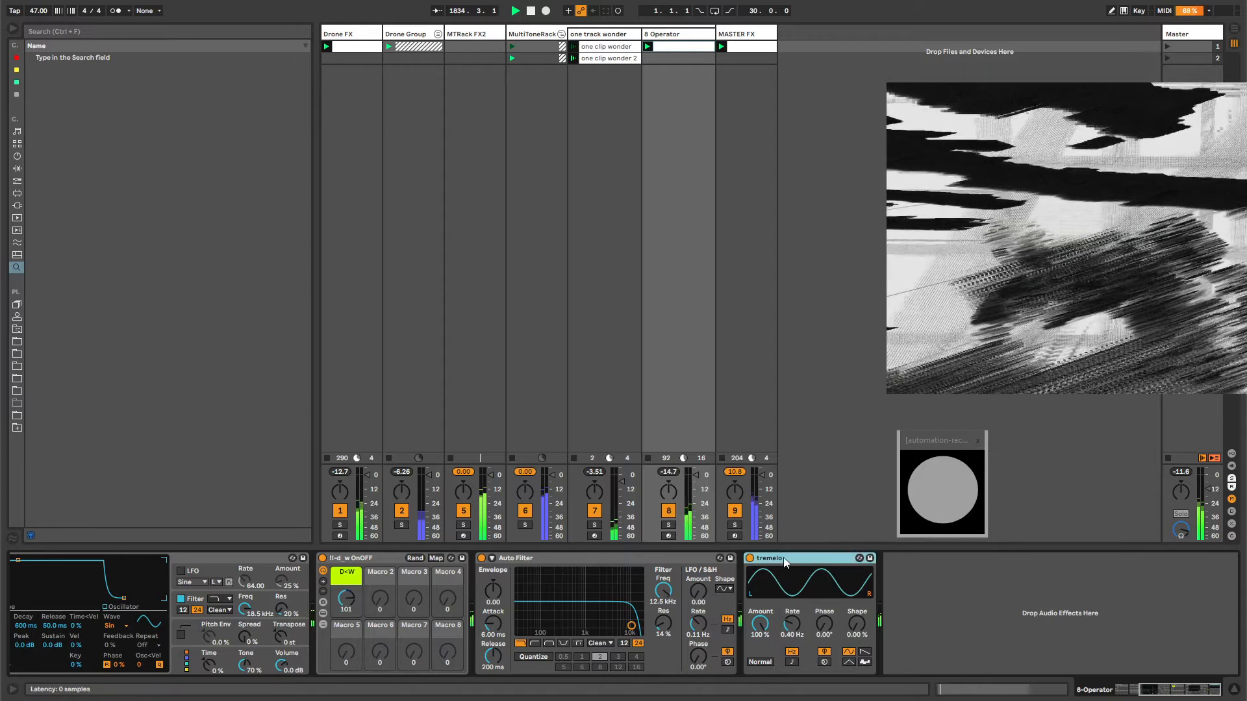
{"action": "mouse_move", "coordinate": [783, 557]}
{"action": "left_mouse_down"}
{"action": "mouse_move", "coordinate": [457, 583]}
{"action": "mouse_move", "coordinate": [472, 580]}
{"action": "left_mouse_up"}
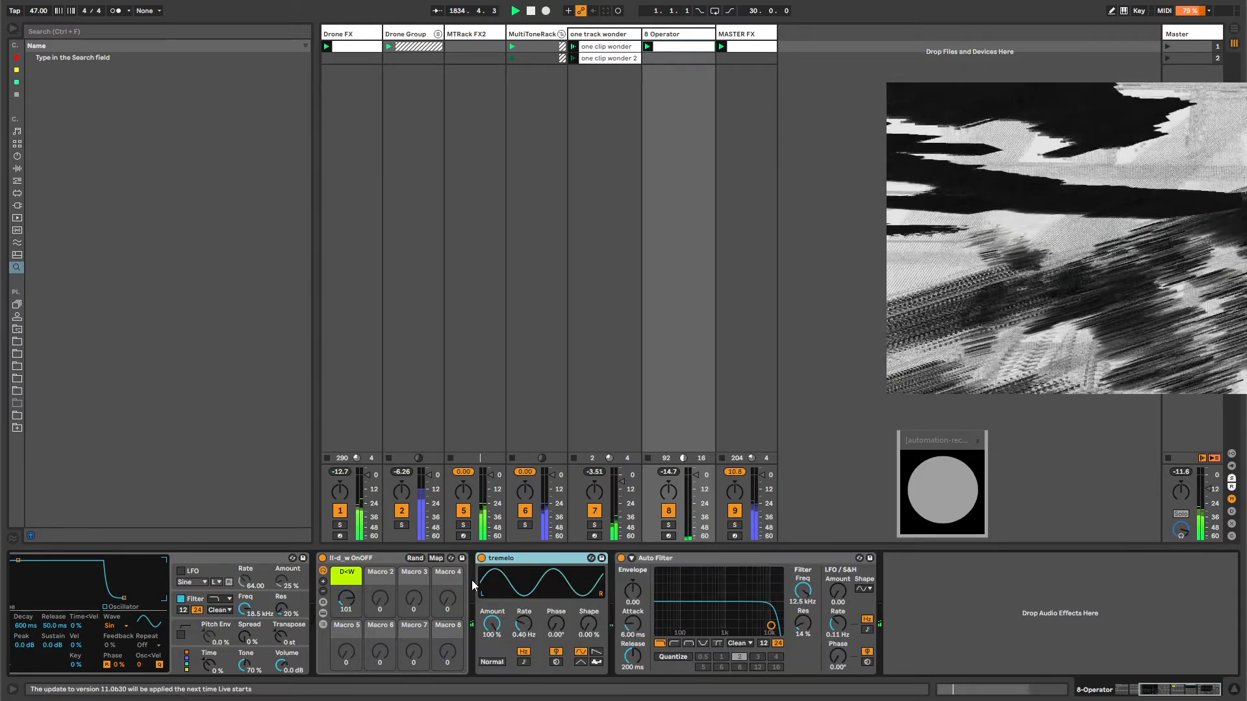
{"action": "left_click_drag", "start_coordinate": [524, 624], "coordinate": [524, 634]}
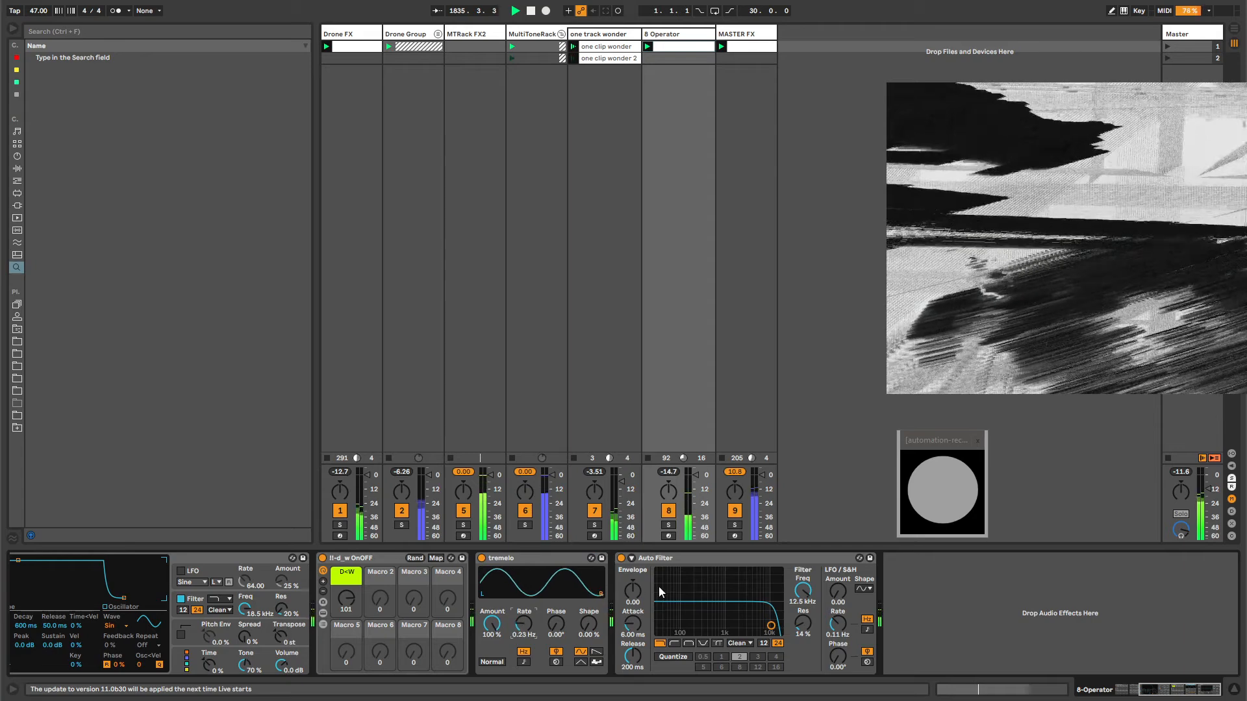
- Set the Auto Filter to 1.39 kHz, 70% resonance, LFO amount 30 and rate 0.03 Hz, and the tremolo to 80.2% at 0.15 Hz
{"action": "left_click", "coordinate": [662, 557]}
{"action": "left_click_drag", "start_coordinate": [770, 626], "coordinate": [740, 601]}
{"action": "left_click_drag", "start_coordinate": [836, 593], "coordinate": [836, 519]}
{"action": "left_click_drag", "start_coordinate": [837, 624], "coordinate": [837, 643]}
{"action": "mouse_move", "coordinate": [732, 614]}
{"action": "left_mouse_down"}
{"action": "mouse_move", "coordinate": [712, 608]}
{"action": "mouse_move", "coordinate": [732, 597]}
{"action": "left_mouse_up"}
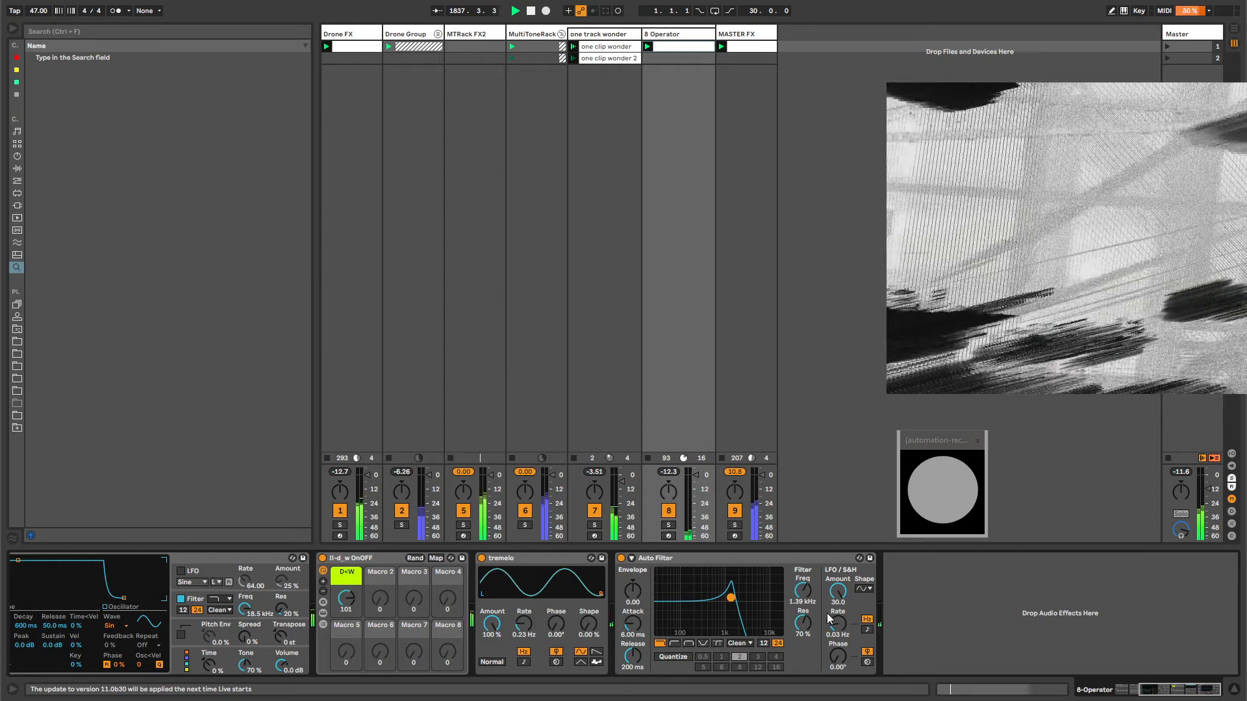
{"action": "left_click_drag", "start_coordinate": [525, 628], "coordinate": [494, 638]}
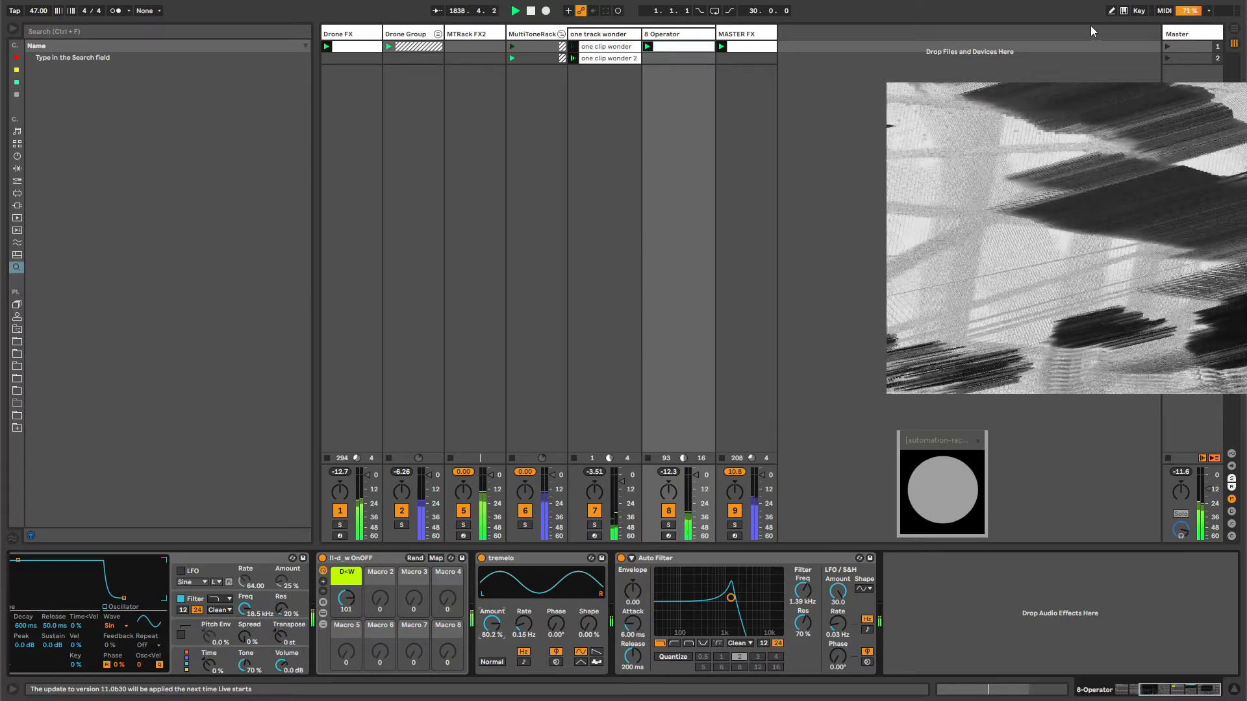
- Unfold the Gate in the Master track's chain to check it and fold it again
{"action": "left_click", "coordinate": [1197, 34]}
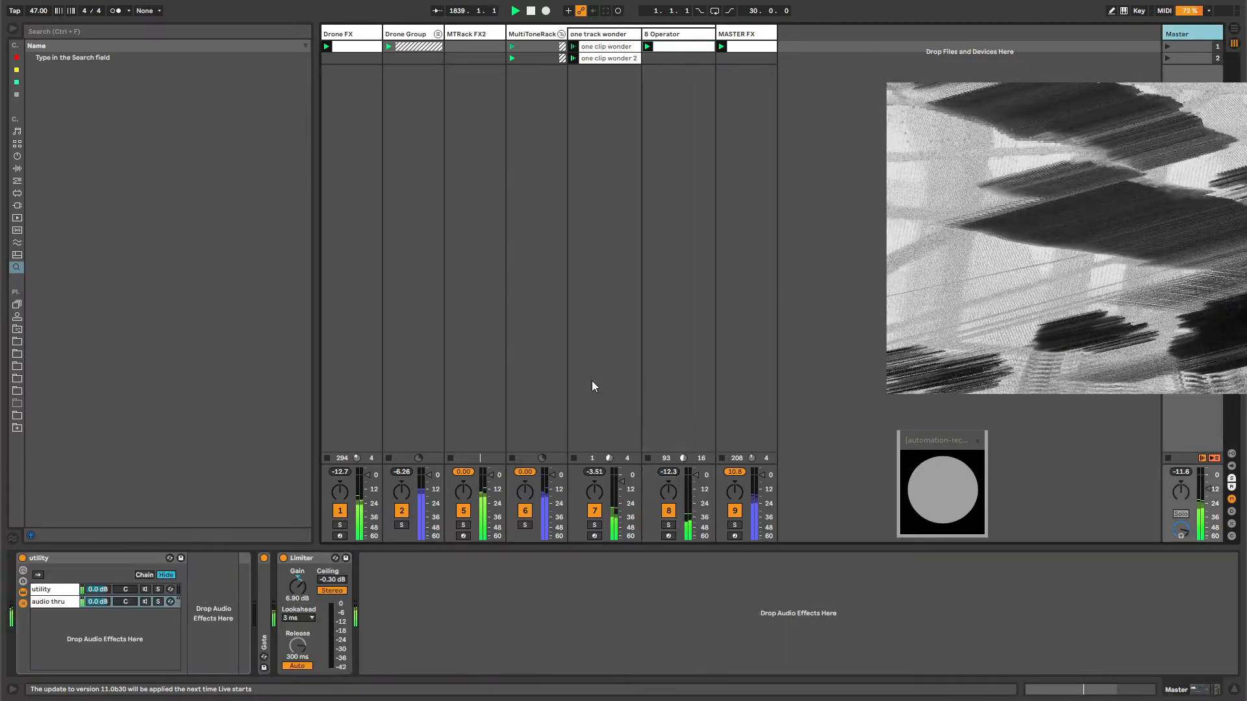
{"action": "double_click", "coordinate": [264, 585]}
{"action": "double_click", "coordinate": [310, 558]}
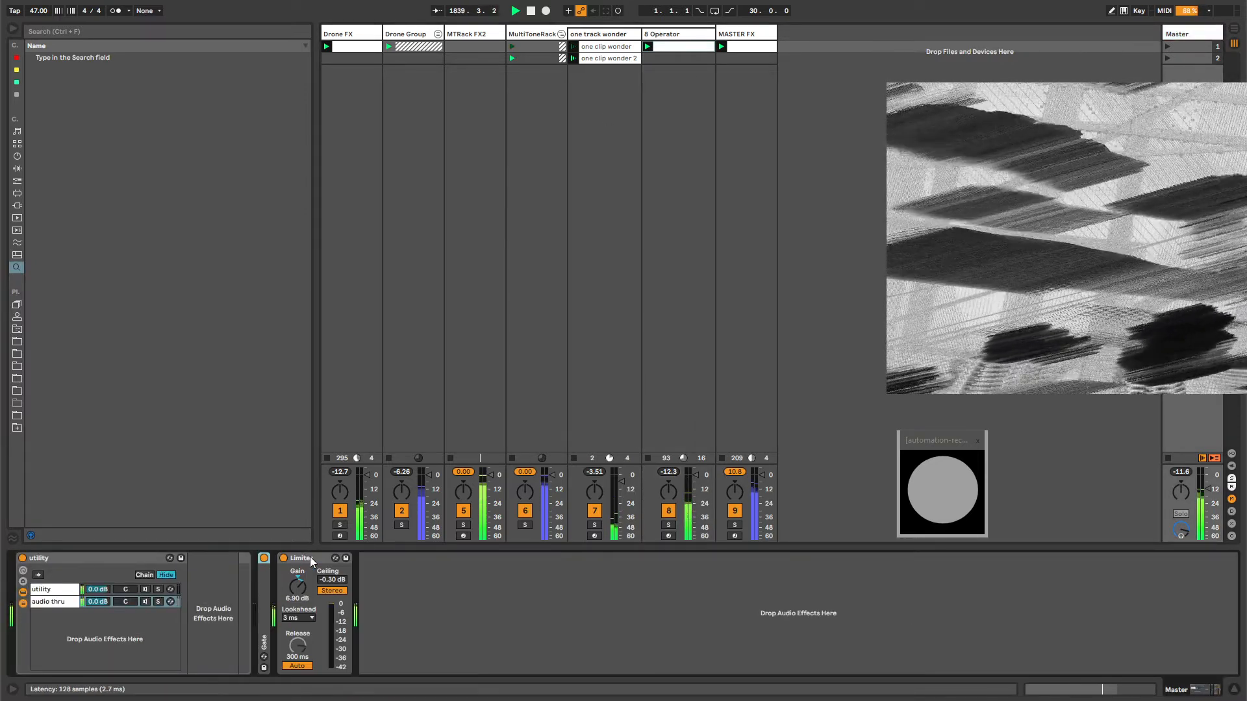
- Add the D16 Group Frontier limiter to the MASTER FX track between the second ThingsTexture and Multiply
{"action": "left_click", "coordinate": [731, 42]}
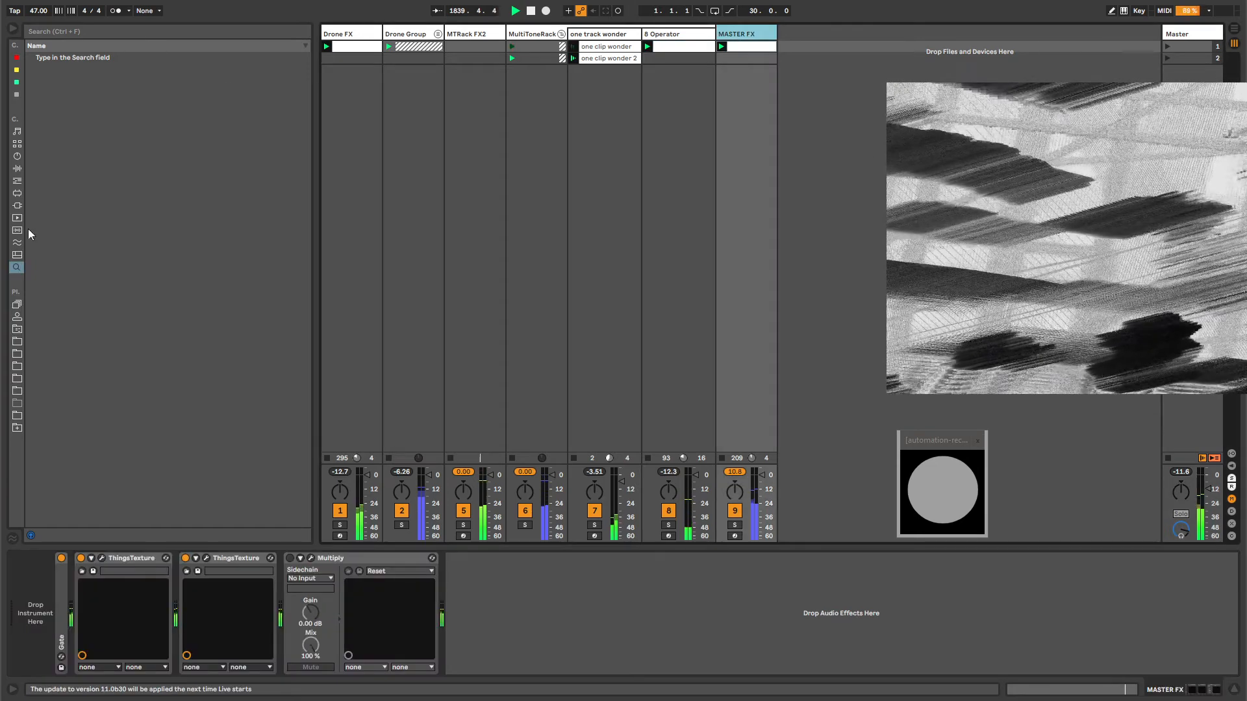
{"action": "left_click", "coordinate": [17, 169]}
{"action": "left_click", "coordinate": [17, 205]}
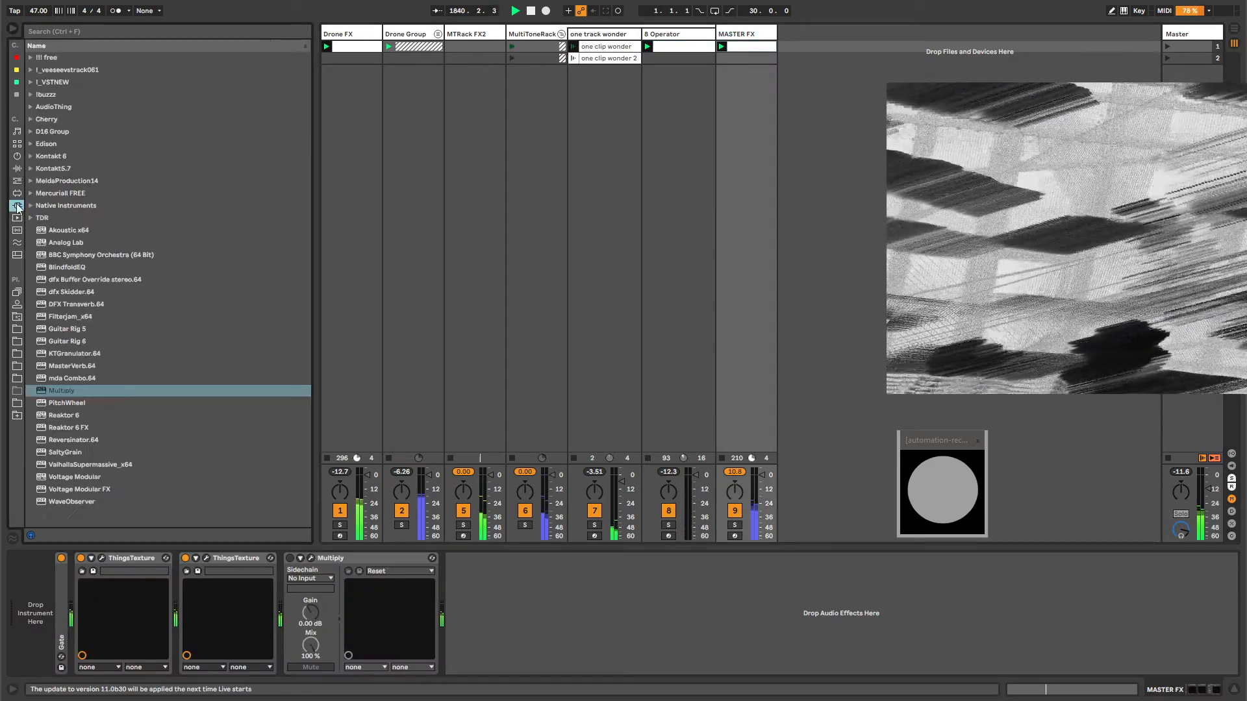
{"action": "left_click", "coordinate": [41, 131]}
{"action": "left_click", "coordinate": [30, 131]}
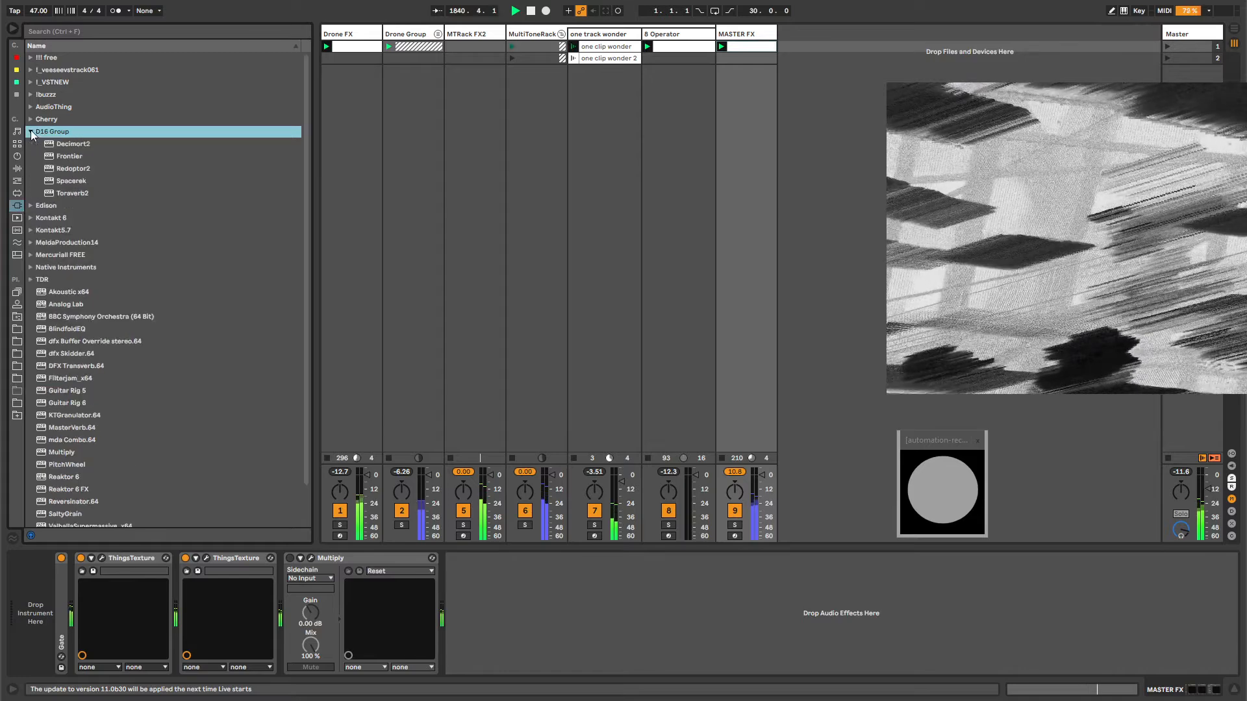
{"action": "left_click", "coordinate": [70, 168]}
{"action": "left_click_drag", "start_coordinate": [70, 156], "coordinate": [322, 578]}
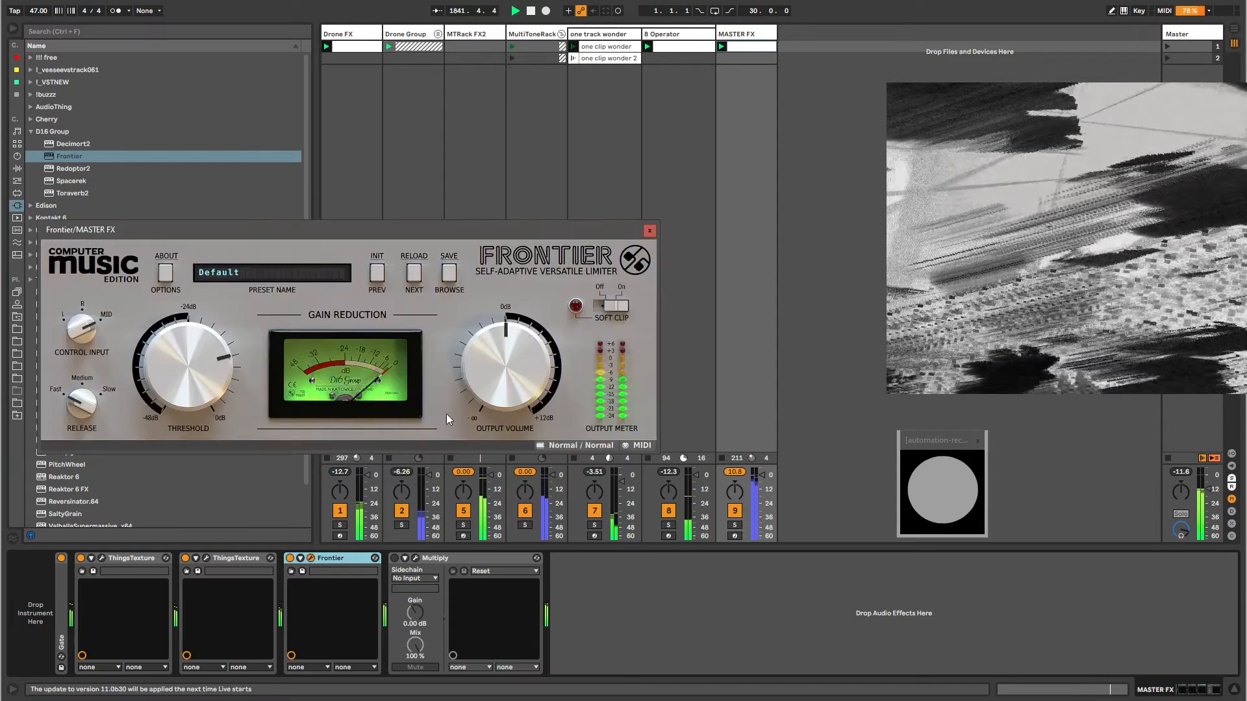
- Raise Frontier's threshold and set its output volume to +0.9 dB
{"action": "left_click_drag", "start_coordinate": [496, 398], "coordinate": [497, 401]}
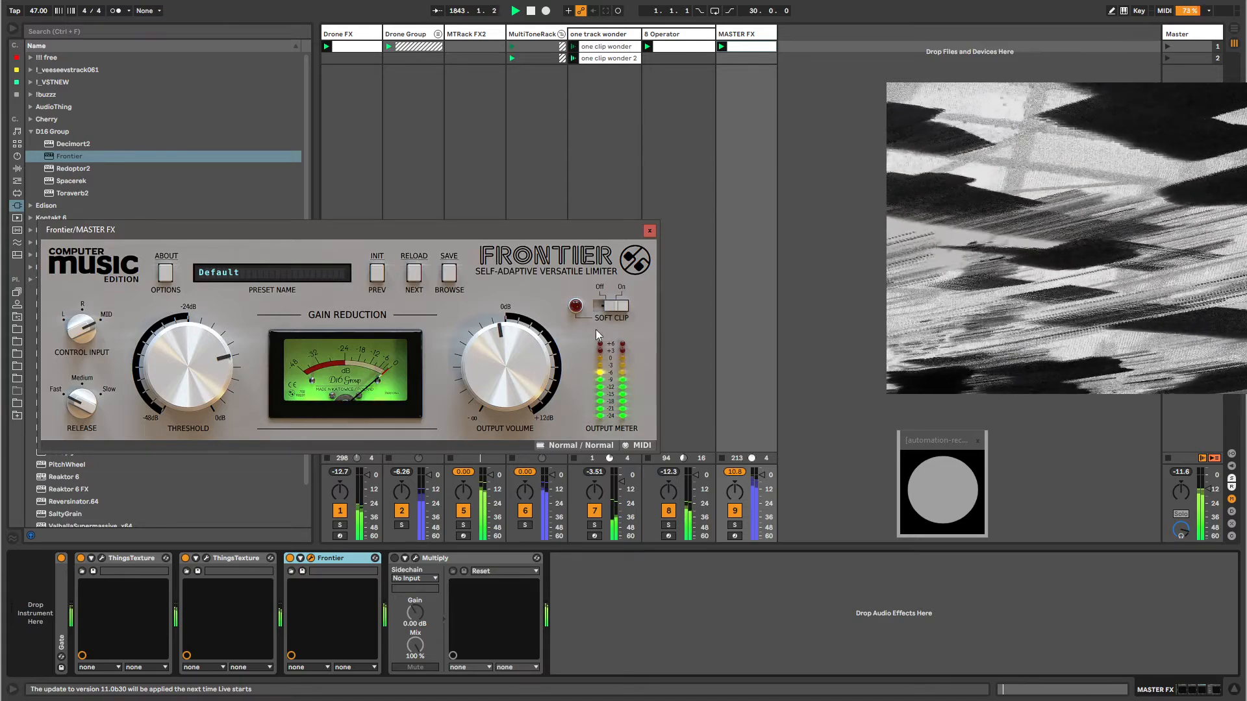
{"action": "left_click_drag", "start_coordinate": [198, 356], "coordinate": [182, 325]}
{"action": "left_click_drag", "start_coordinate": [502, 349], "coordinate": [500, 340]}
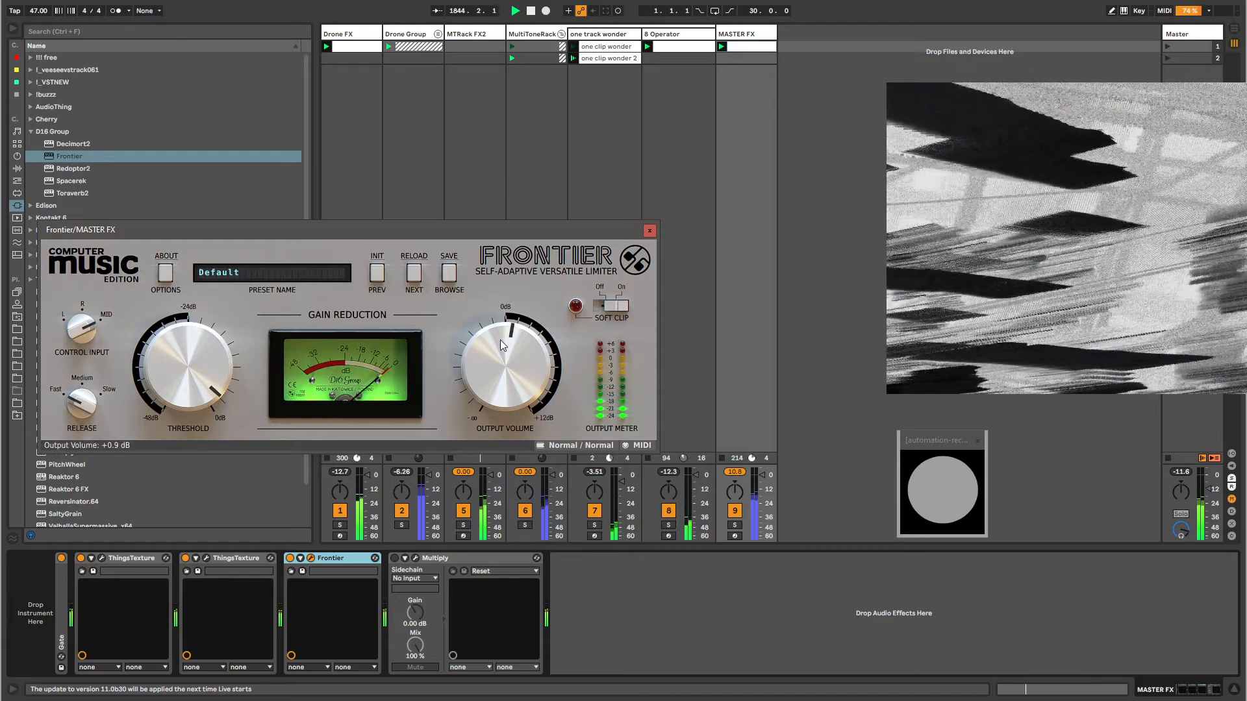
- Rearrange the Frontier window and the abstract visual window so that both are fully in view
{"action": "left_click_drag", "start_coordinate": [305, 224], "coordinate": [395, 189]}
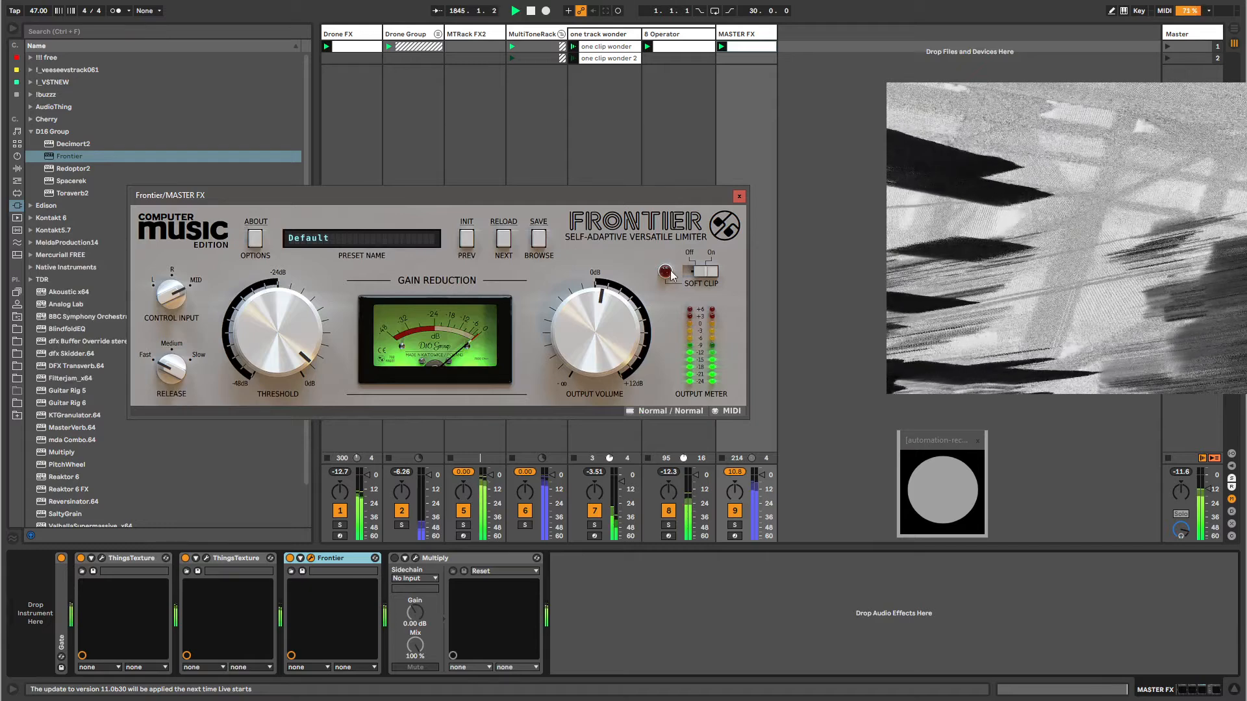
{"action": "left_click_drag", "start_coordinate": [938, 258], "coordinate": [853, 244]}
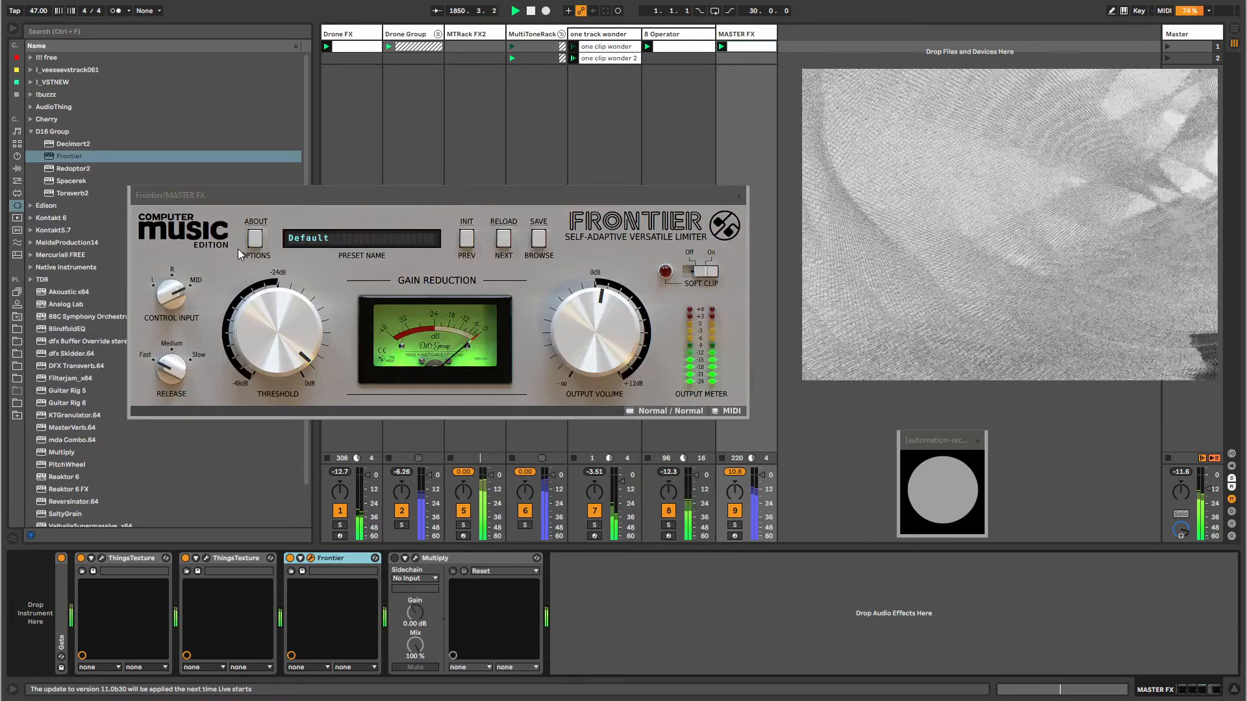
{"action": "mouse_move", "coordinate": [279, 333]}
{"action": "left_mouse_down"}
{"action": "mouse_move", "coordinate": [282, 353]}
{"action": "mouse_move", "coordinate": [278, 333]}
{"action": "left_mouse_up"}
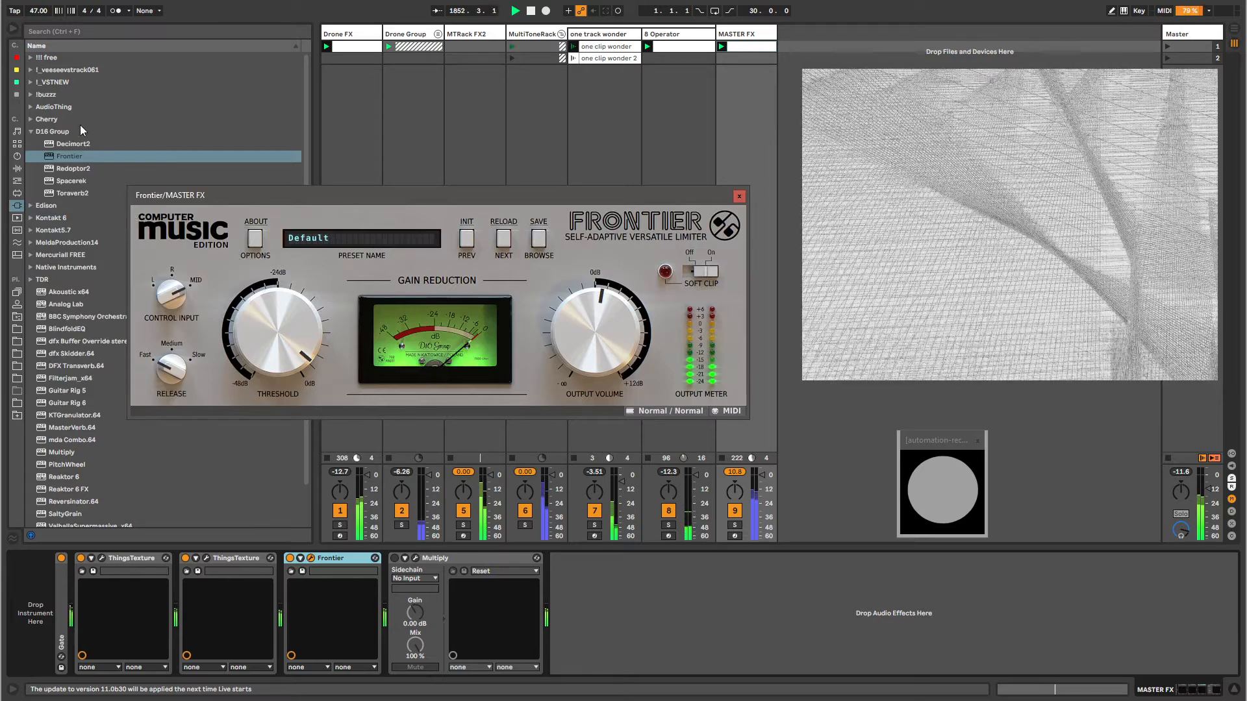
- Look through the plug-ins in the !_CM vst FREE and !_CM VSTi FREE folders, moving the Frontier window clear of the list
{"action": "left_click", "coordinate": [32, 58]}
{"action": "left_click", "coordinate": [37, 95]}
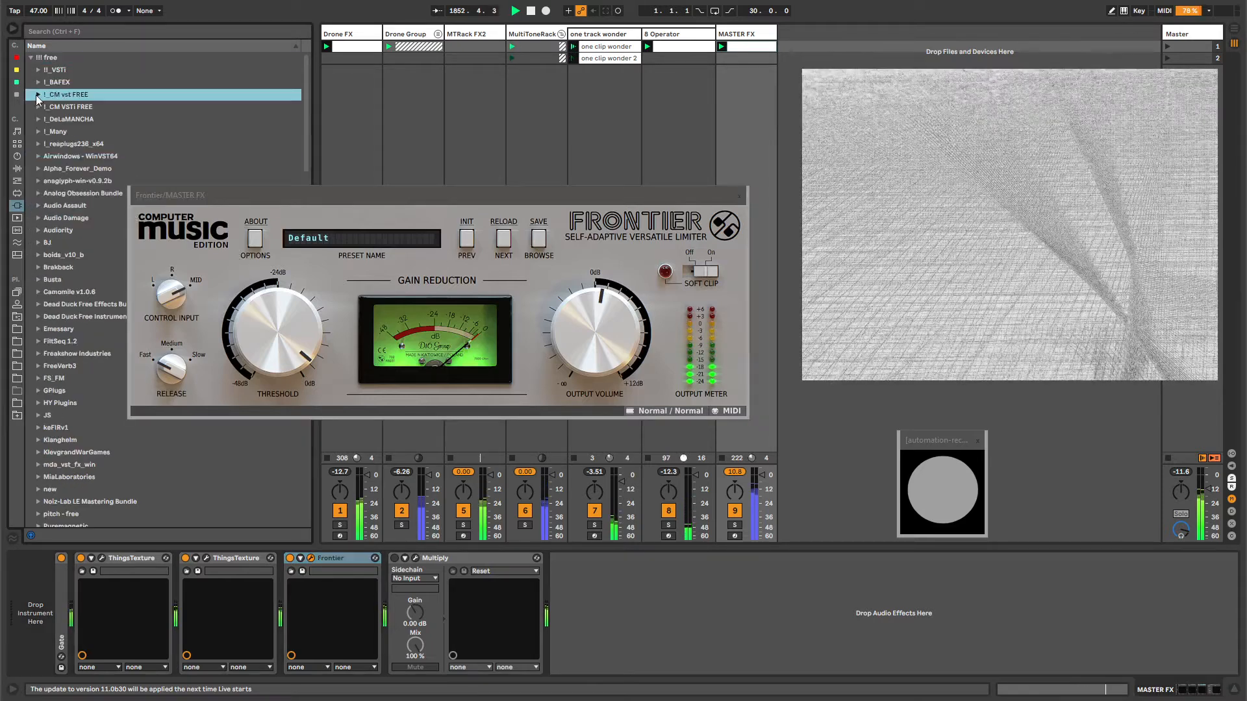
{"action": "scroll", "coordinate": [96, 407], "scroll_direction": "down", "scroll_amount": 8}
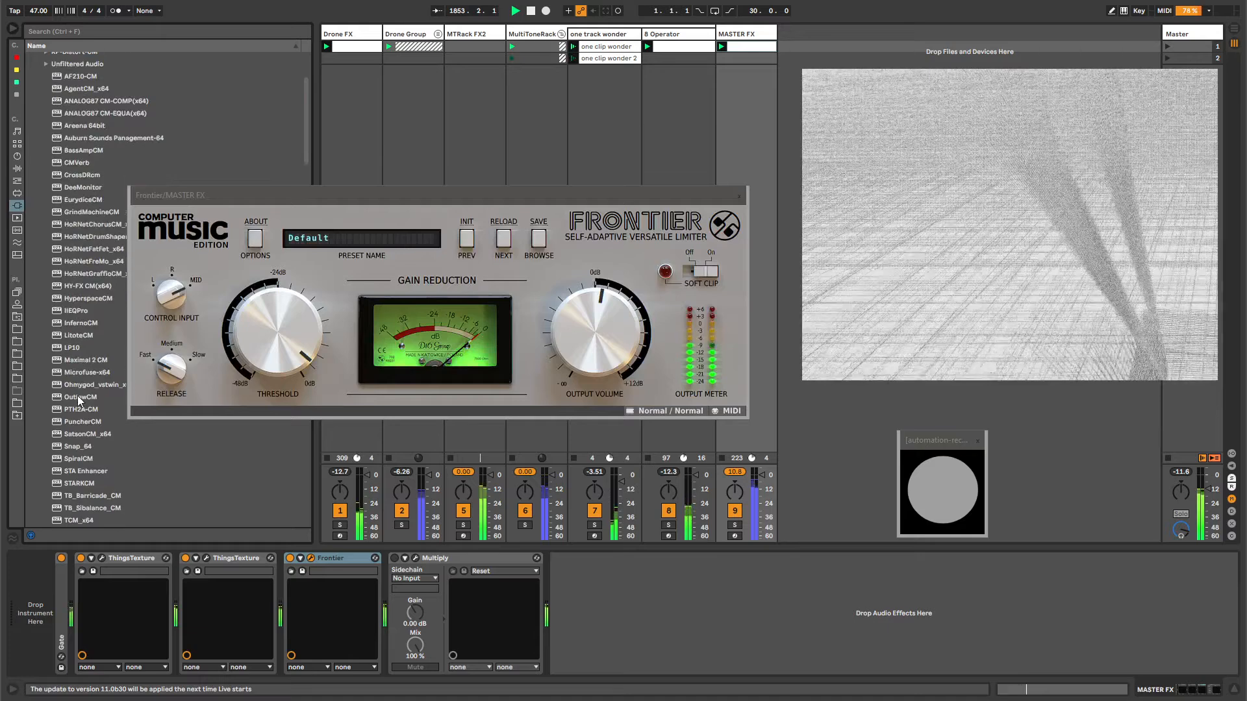
{"action": "scroll", "coordinate": [77, 395], "scroll_direction": "up", "scroll_amount": 8}
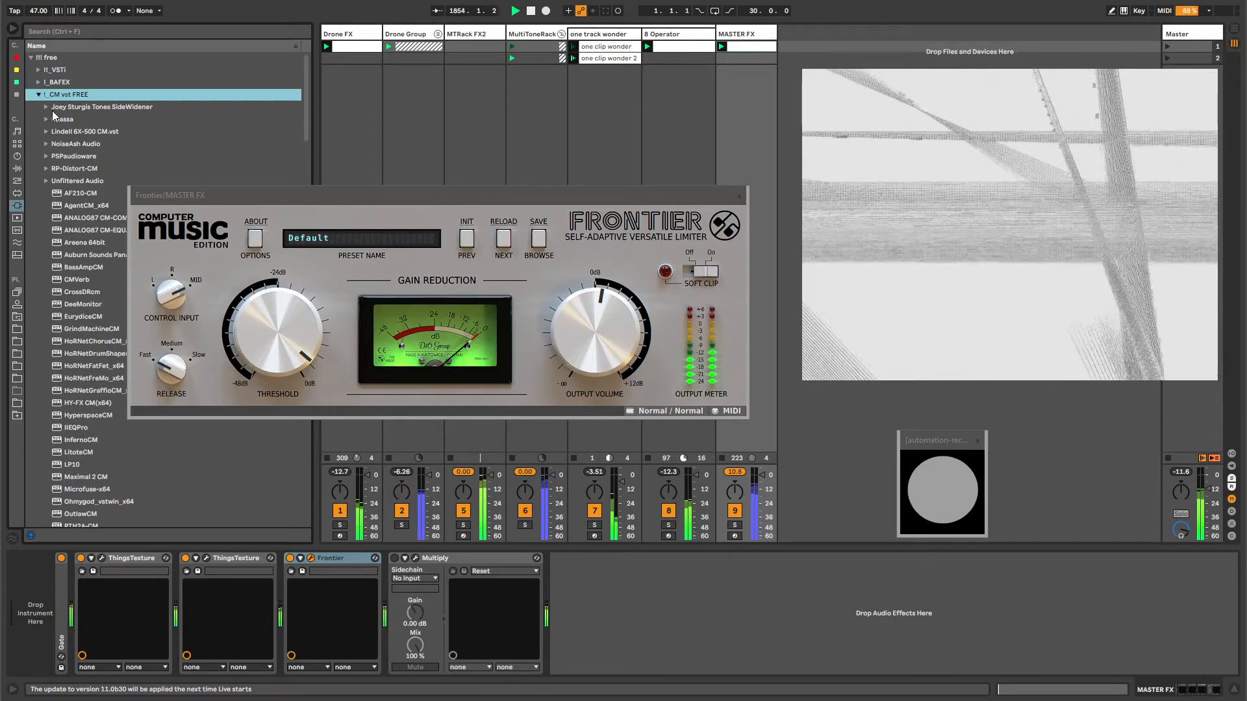
{"action": "left_click", "coordinate": [38, 94]}
{"action": "left_click", "coordinate": [38, 107]}
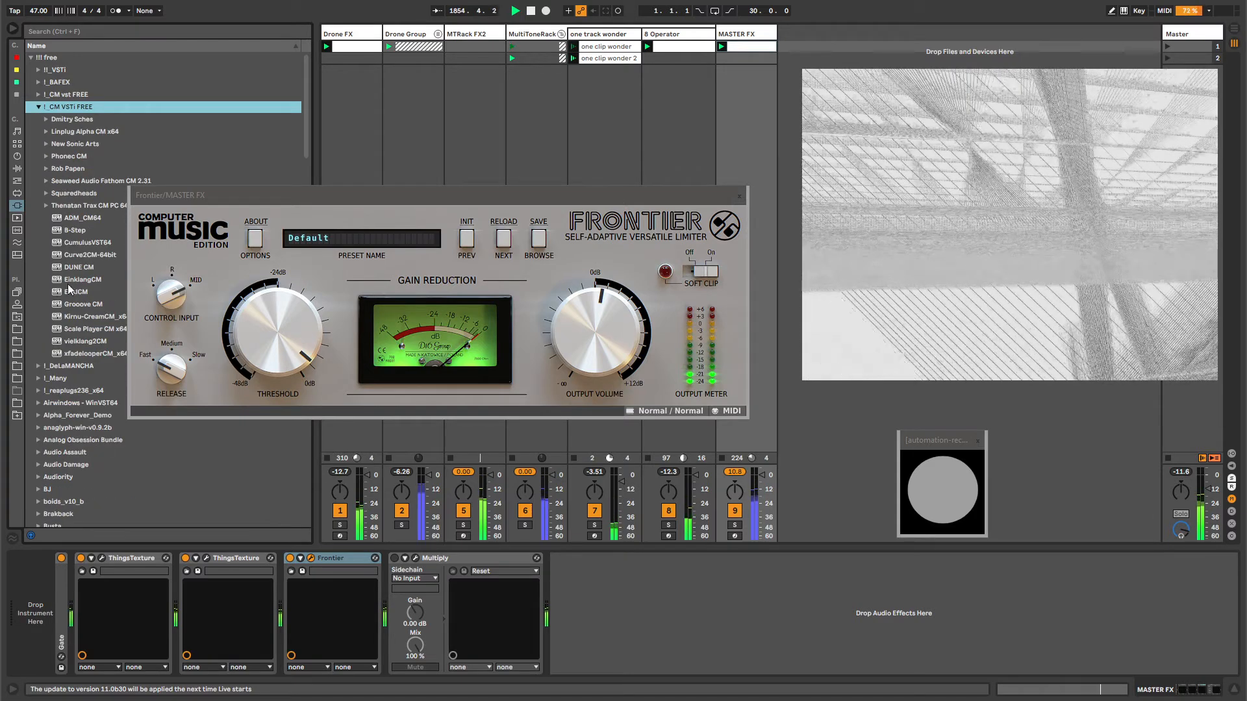
{"action": "left_click_drag", "start_coordinate": [199, 202], "coordinate": [251, 162]}
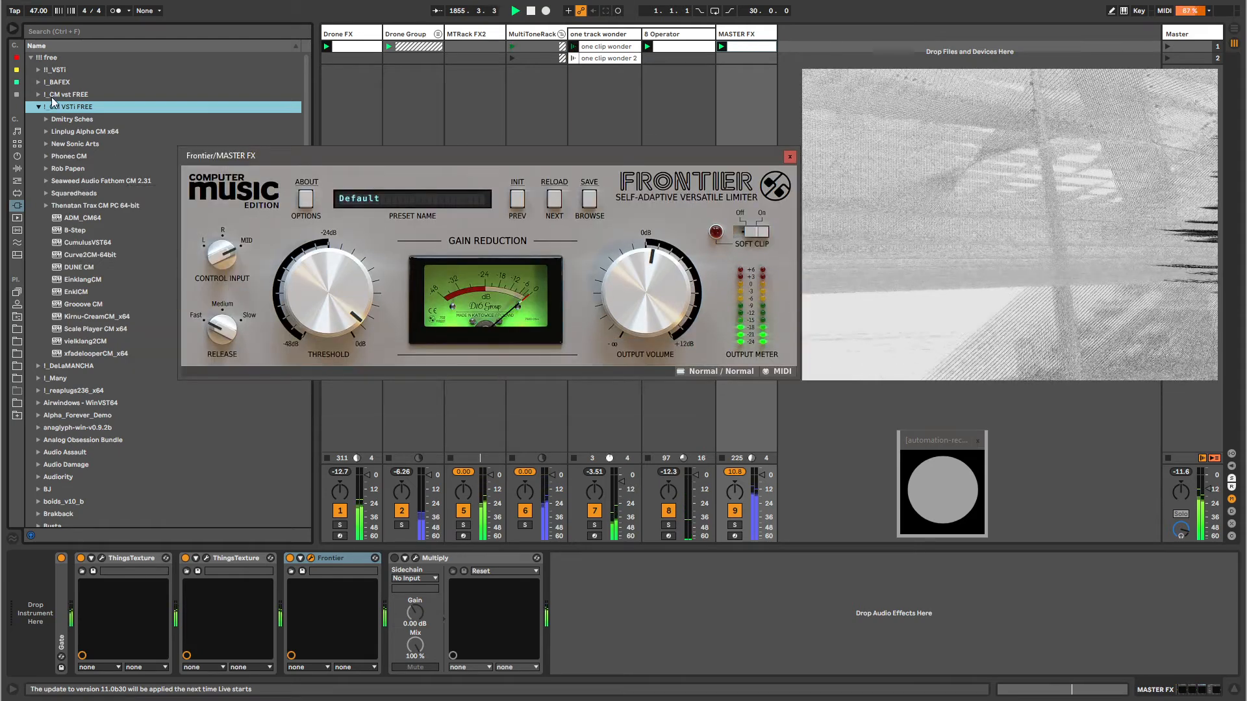
{"action": "left_click", "coordinate": [39, 107]}
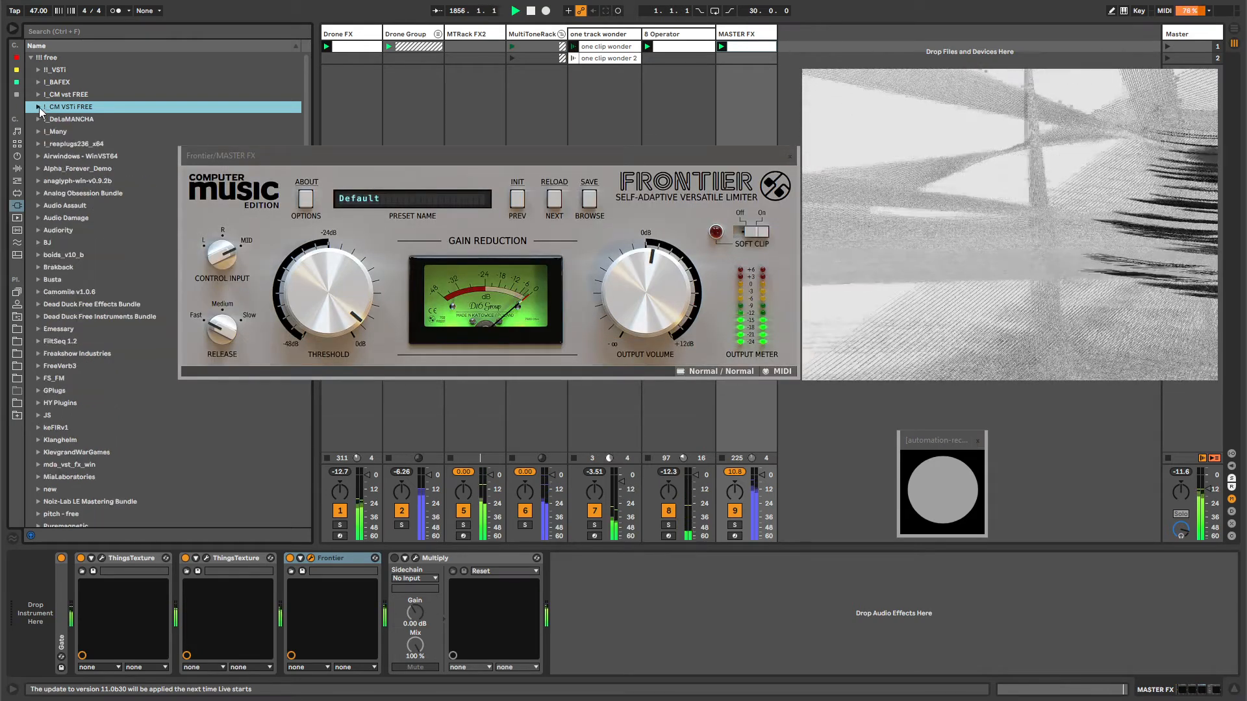
{"action": "left_click", "coordinate": [39, 107]}
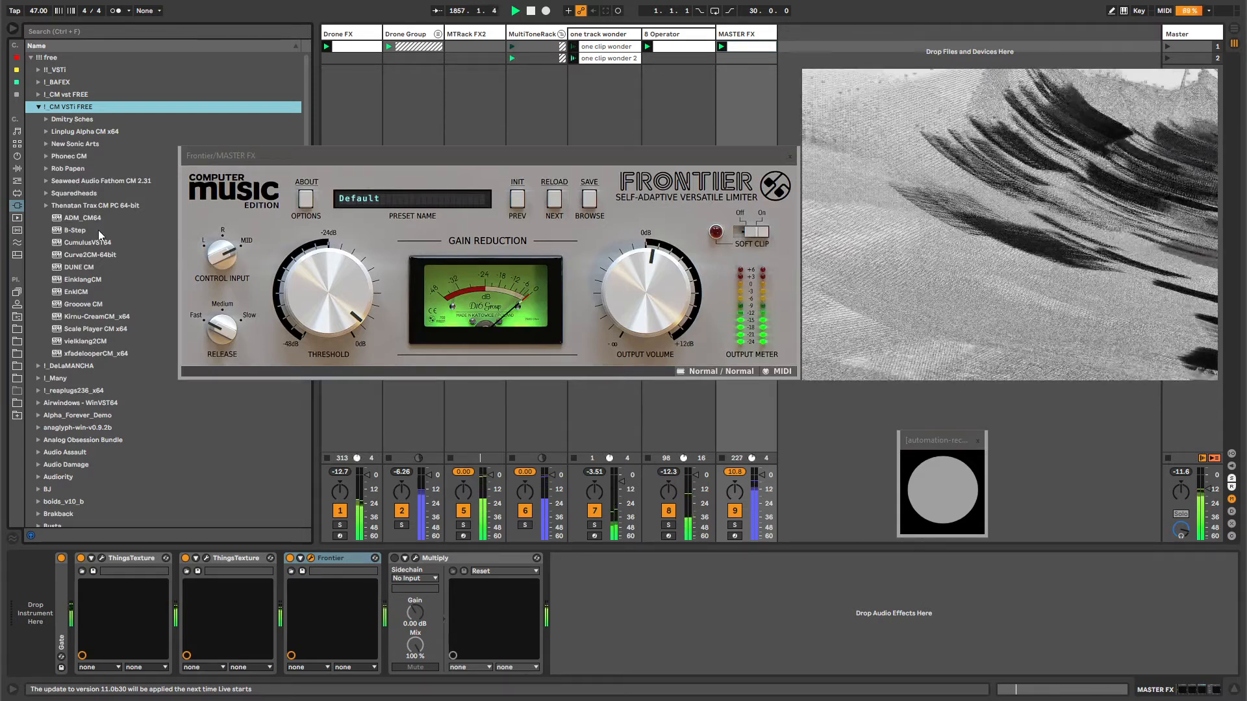
{"action": "left_click", "coordinate": [40, 107]}
{"action": "left_click", "coordinate": [39, 95]}
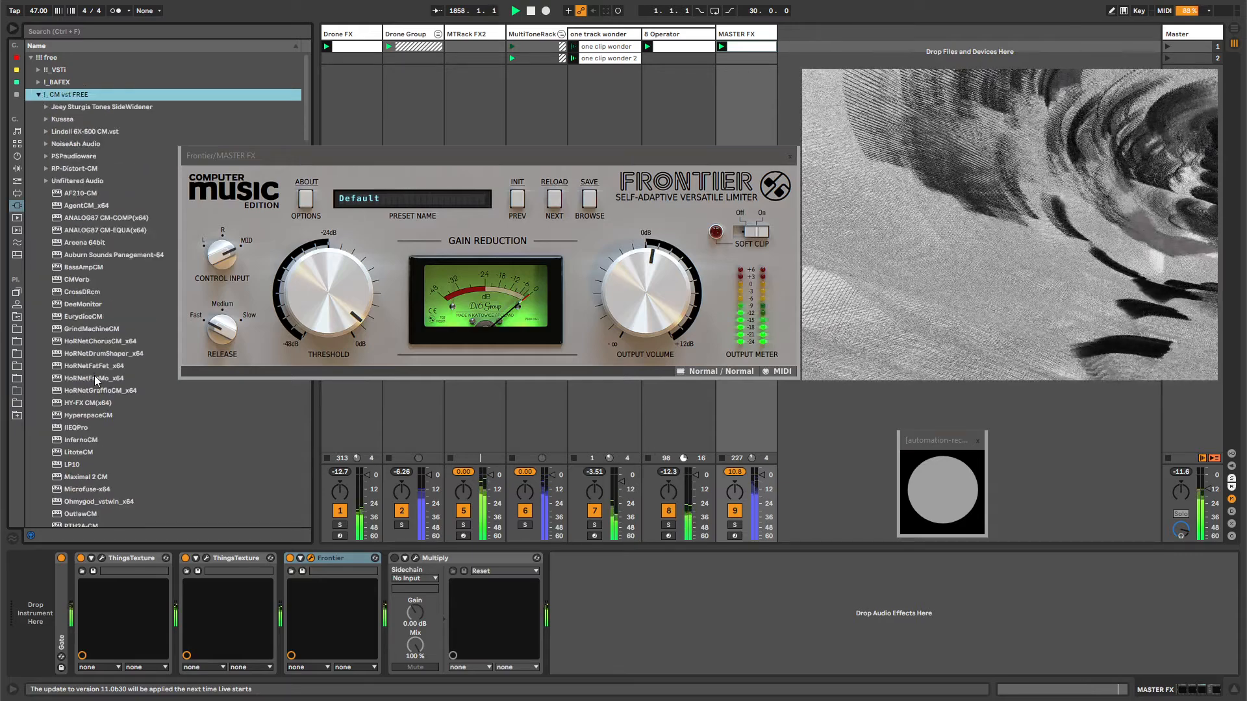
{"action": "left_click", "coordinate": [39, 95]}
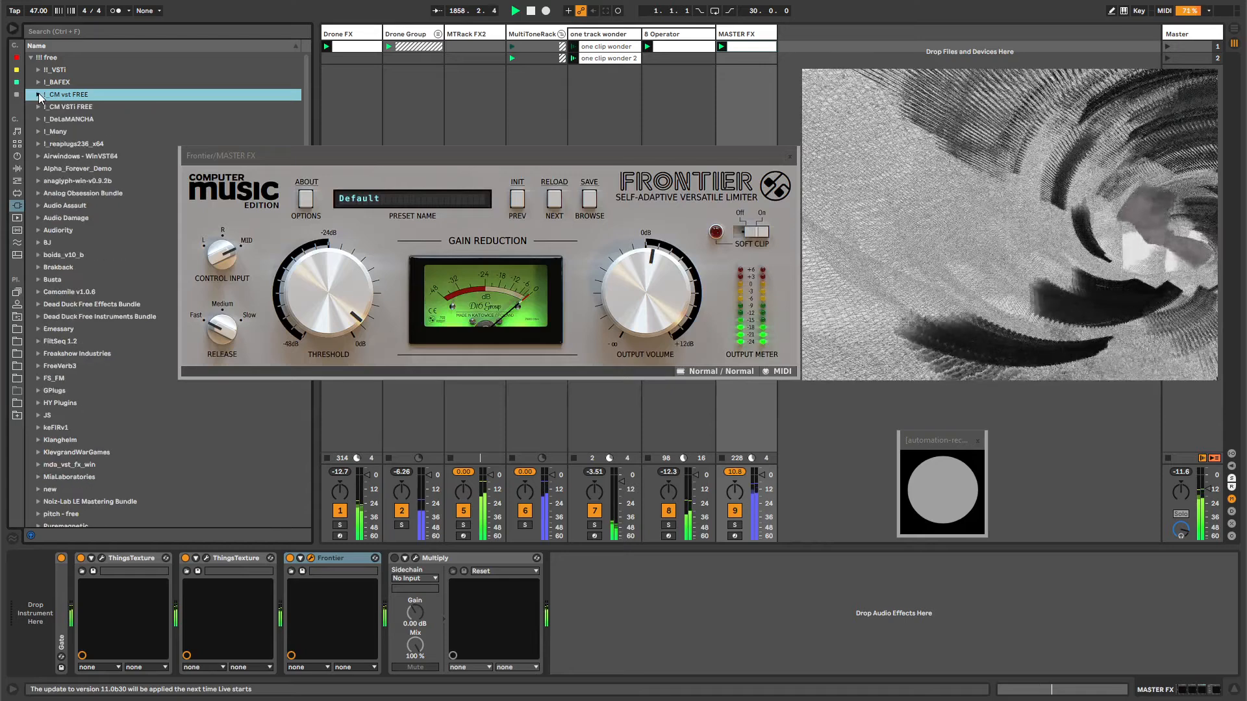
- Set Frontier's threshold to -5.7 dB and close its window
{"action": "left_click", "coordinate": [357, 158]}
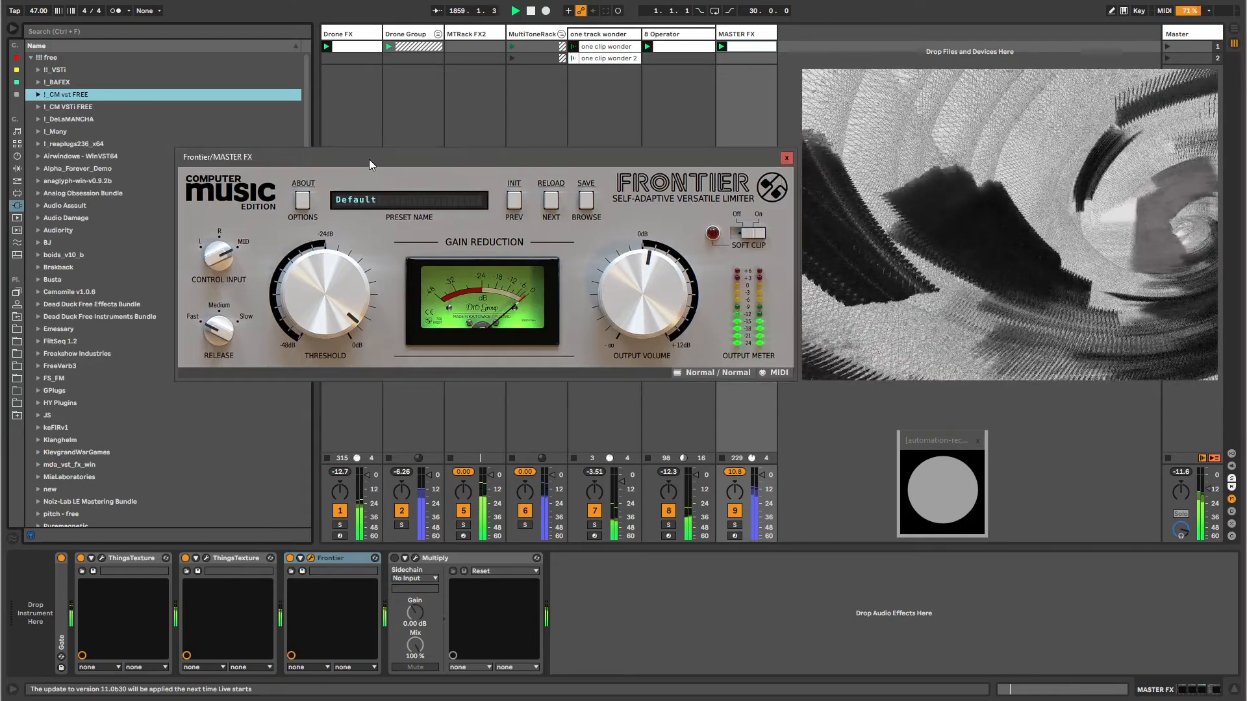
{"action": "left_click_drag", "start_coordinate": [369, 160], "coordinate": [373, 158]}
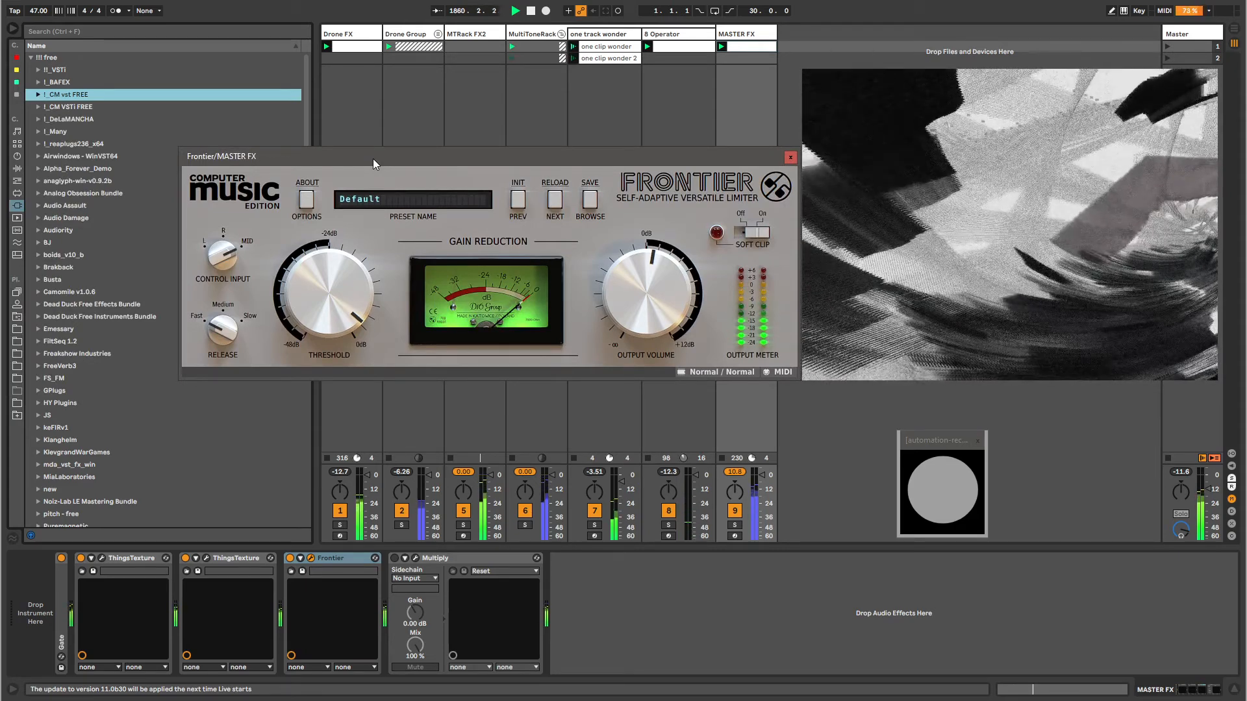
{"action": "left_click_drag", "start_coordinate": [349, 283], "coordinate": [348, 291]}
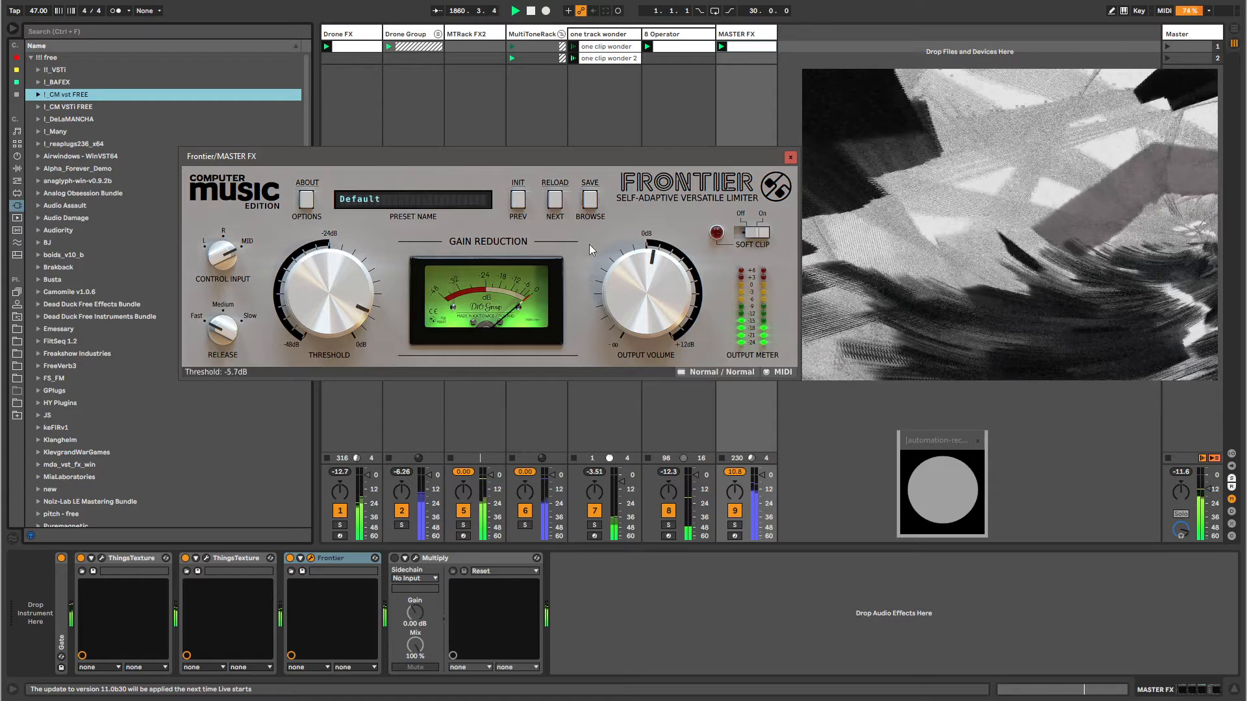
{"action": "left_click", "coordinate": [790, 157]}
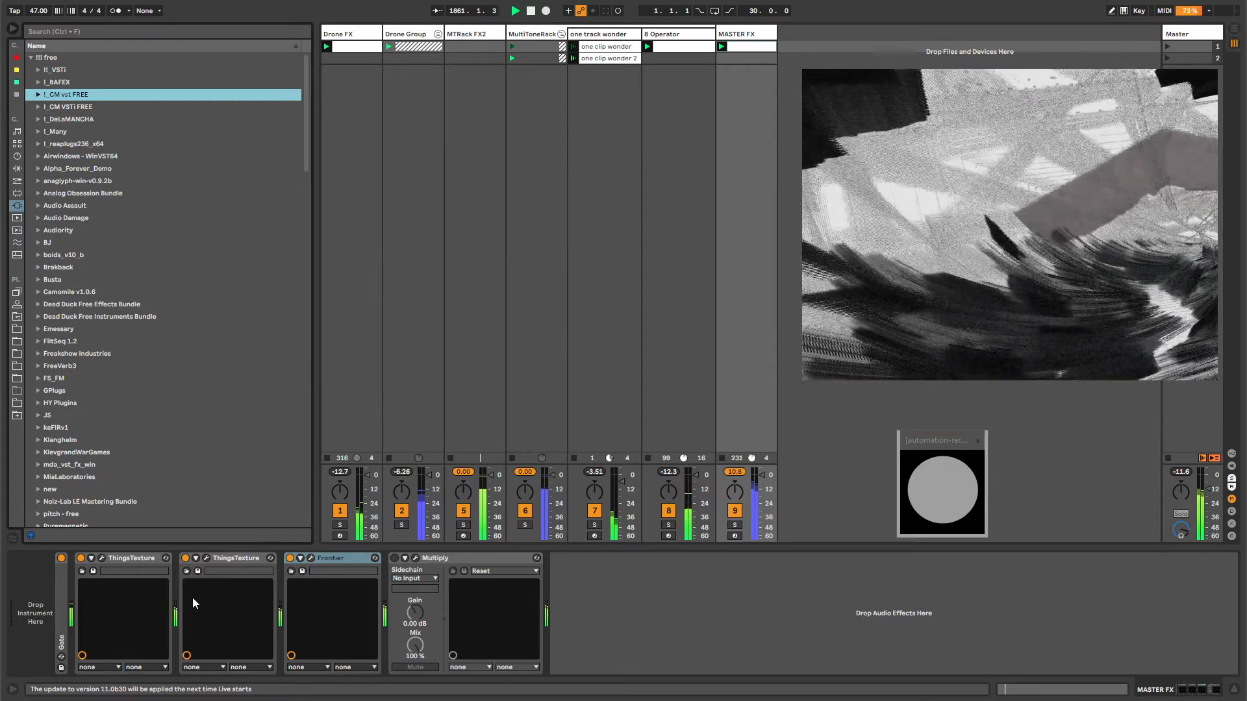
- Bypass both ThingsTexture devices and Frontier on MASTER FX together and re-enable them to compare the sound
{"action": "left_click", "coordinate": [145, 558]}
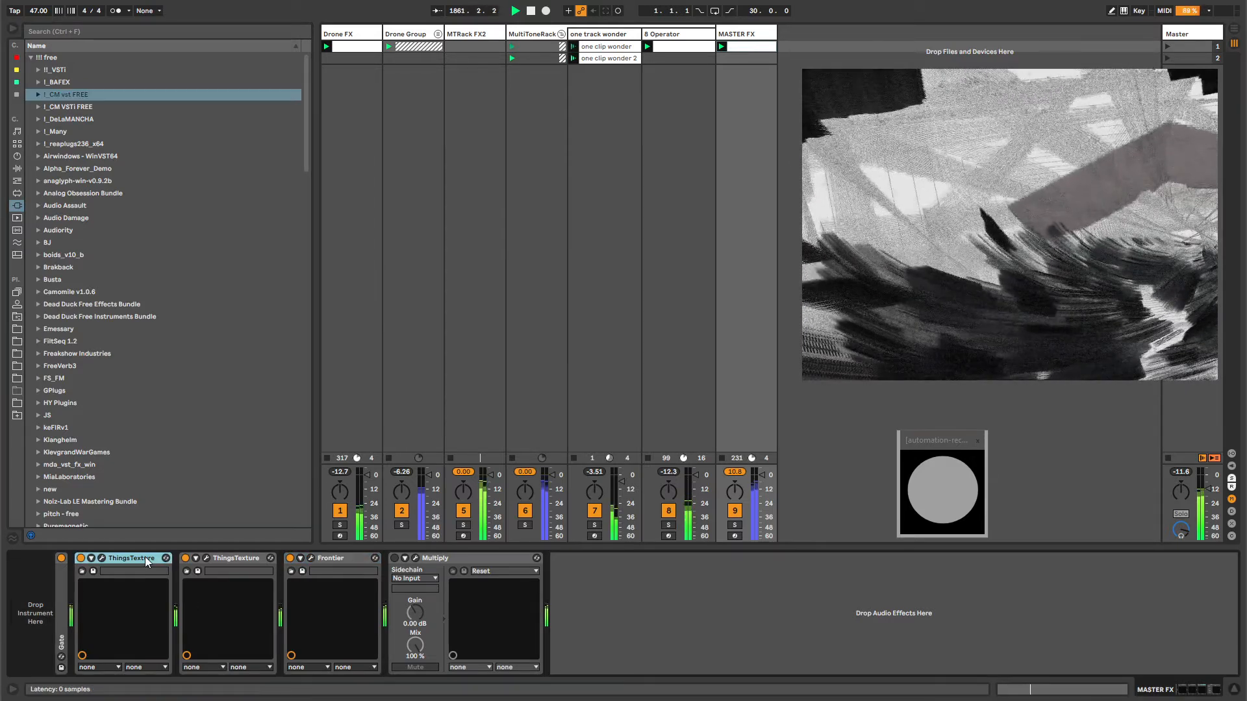
{"action": "left_click", "coordinate": [359, 559], "text": "shift"}
{"action": "key", "text": "0"}
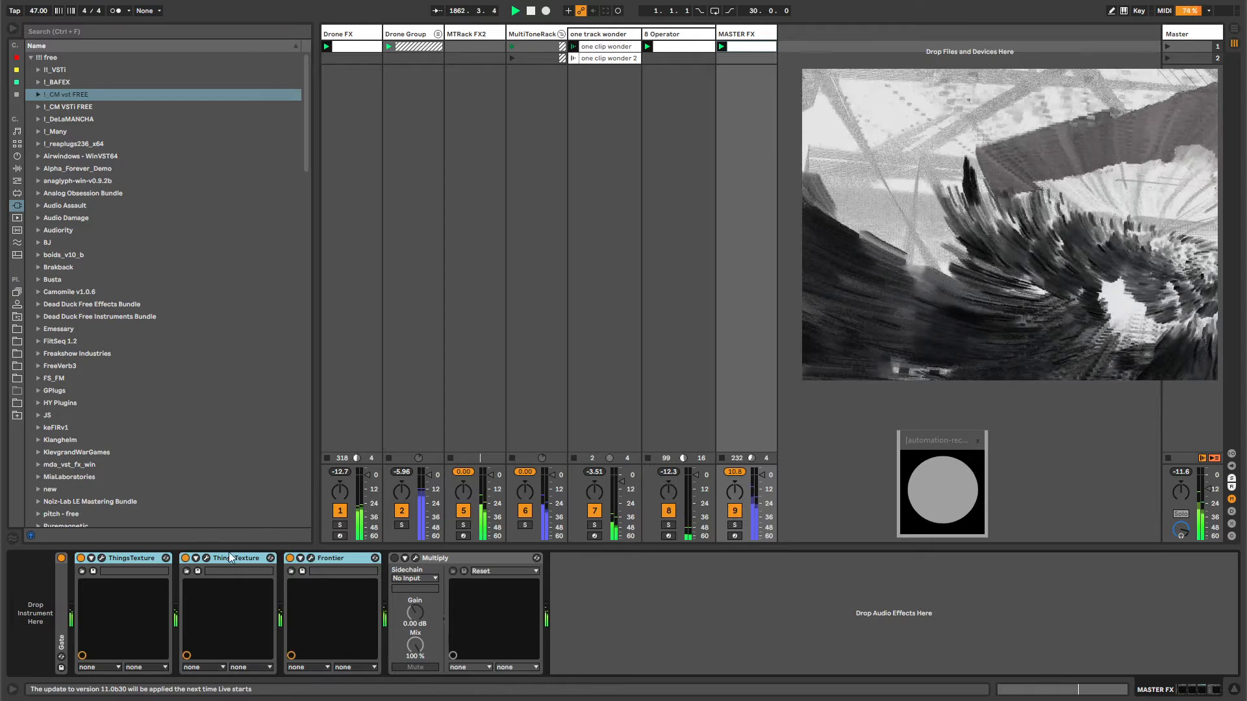
{"action": "key", "text": "0"}
- Turn on Multiply, move it to the start of the MASTER FX chain and open its window
{"action": "left_click", "coordinate": [440, 560]}
{"action": "key", "text": "0"}
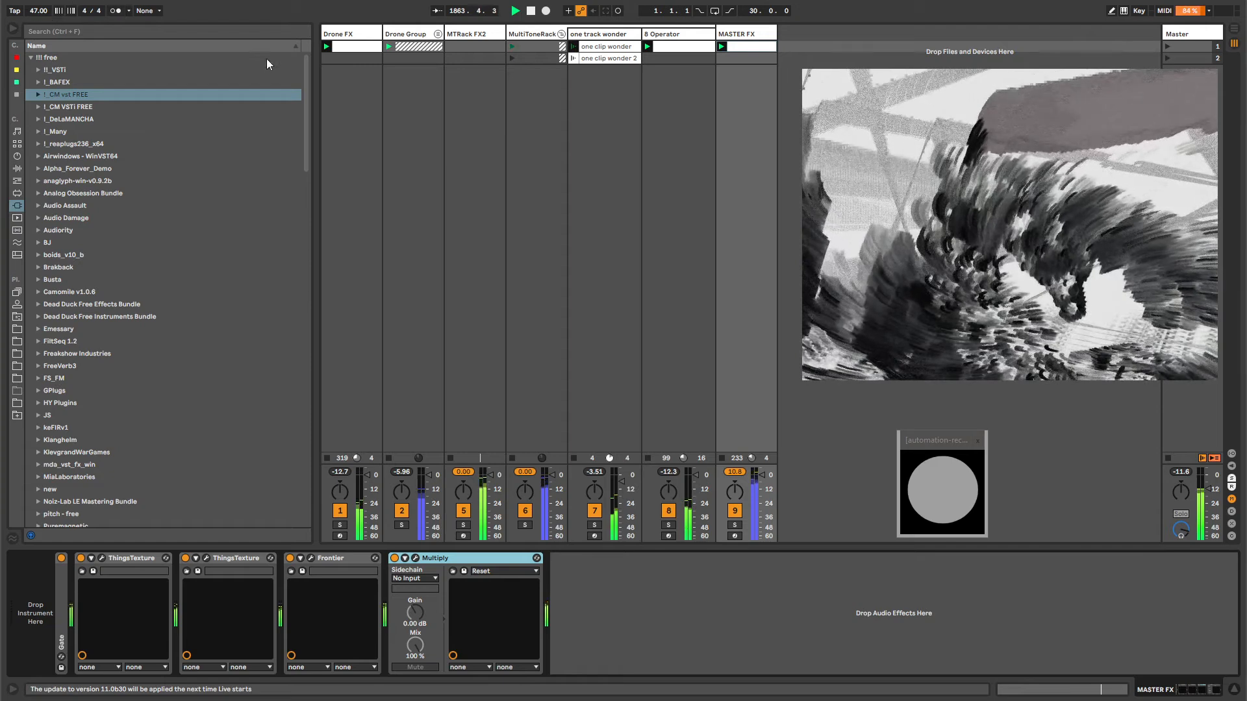
{"action": "left_click_drag", "start_coordinate": [439, 563], "coordinate": [91, 565]}
{"action": "left_click", "coordinate": [101, 559]}
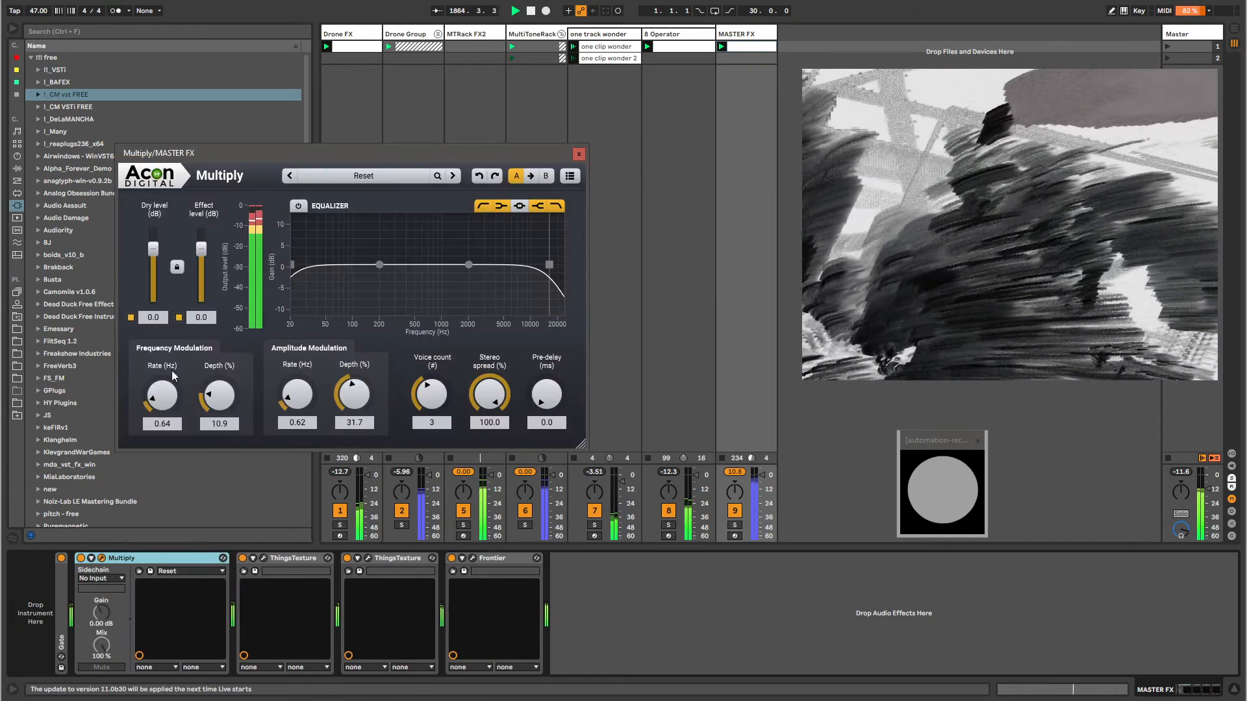
- Set Multiply's frequency modulation depth to 4.2% and its effect level to -0.9 dB, and close its window
{"action": "left_click_drag", "start_coordinate": [224, 420], "coordinate": [224, 416]}
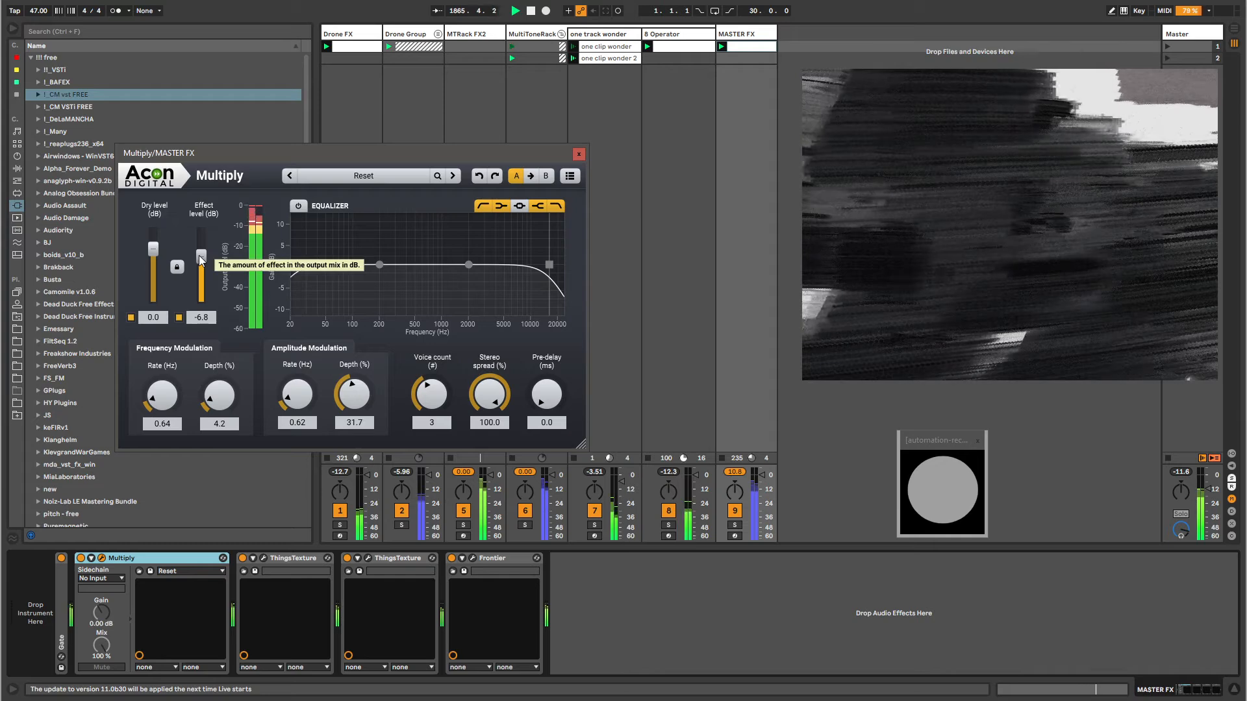
{"action": "left_click_drag", "start_coordinate": [200, 260], "coordinate": [202, 263]}
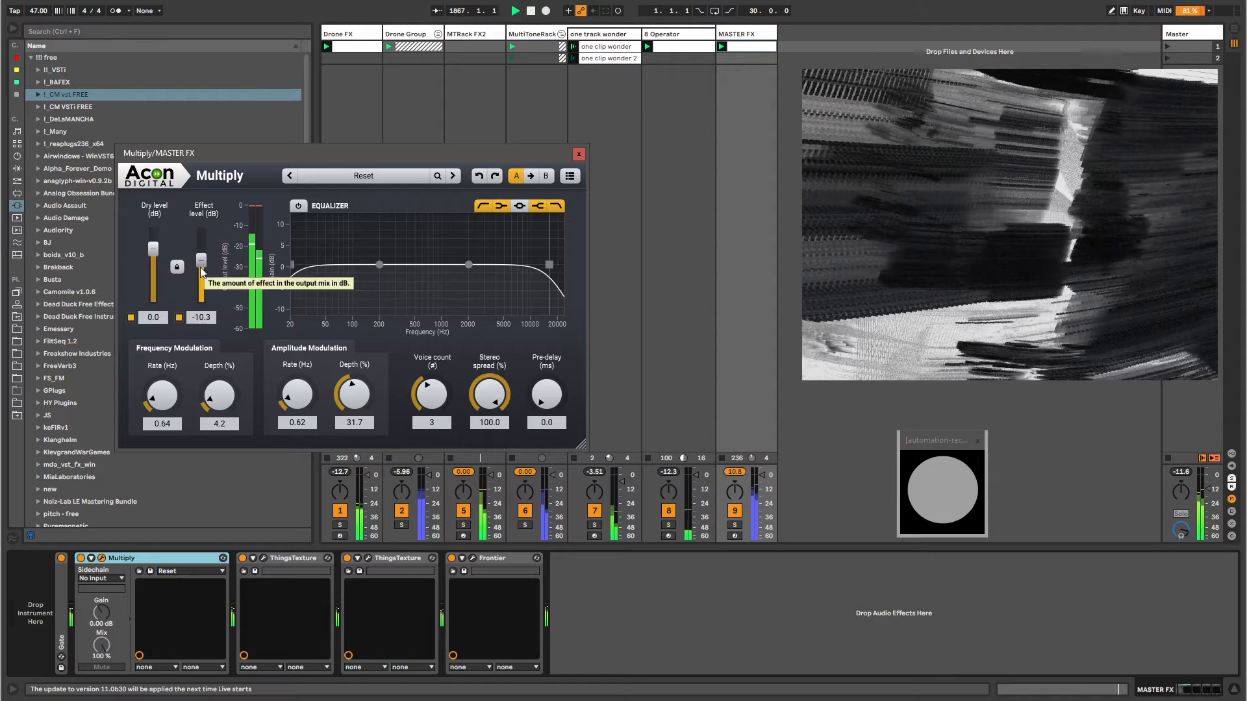
{"action": "scroll", "coordinate": [201, 271], "scroll_direction": "down", "scroll_amount": 3}
{"action": "left_click_drag", "start_coordinate": [202, 267], "coordinate": [203, 268]}
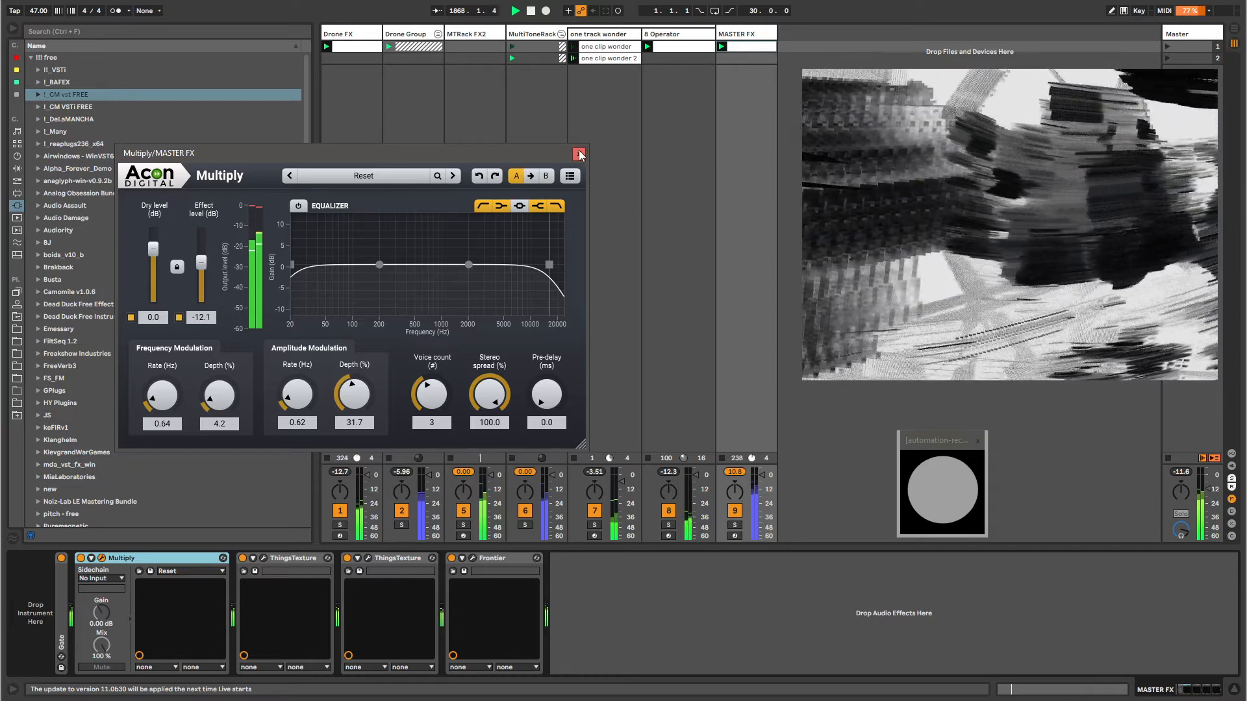
{"action": "left_click_drag", "start_coordinate": [203, 263], "coordinate": [206, 258]}
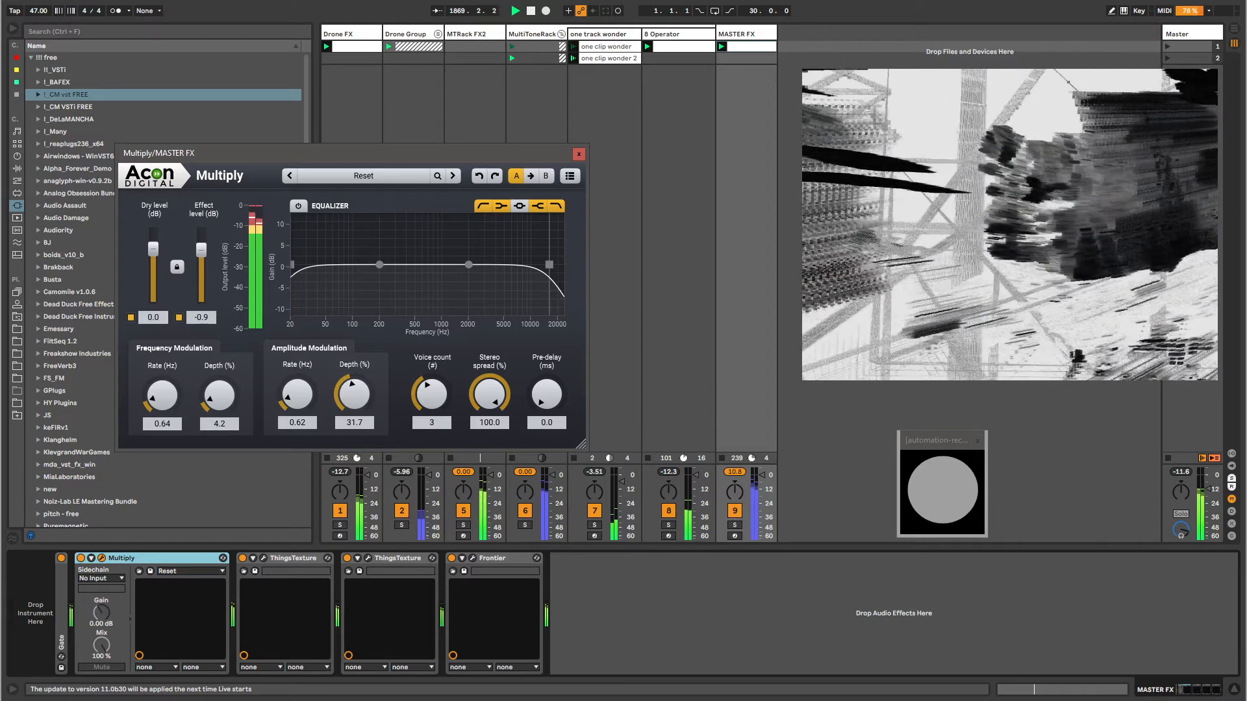
{"action": "key", "text": "alt+Tab"}
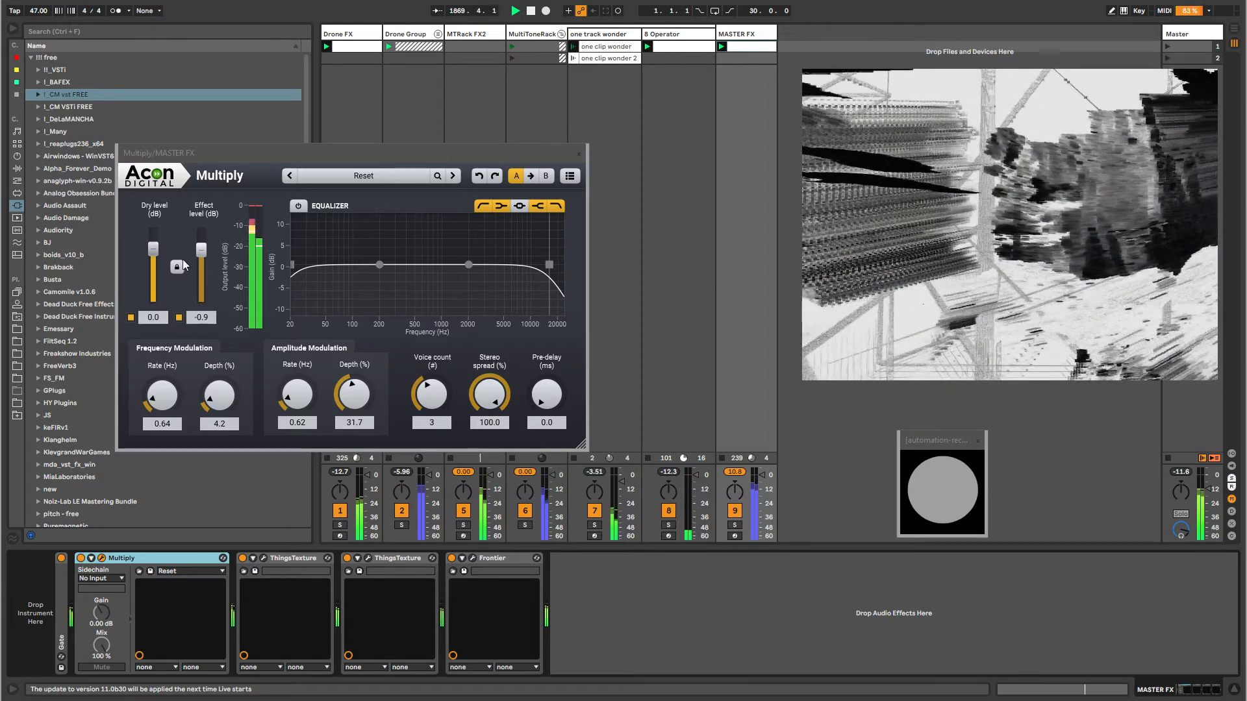
{"action": "left_click", "coordinate": [579, 154]}
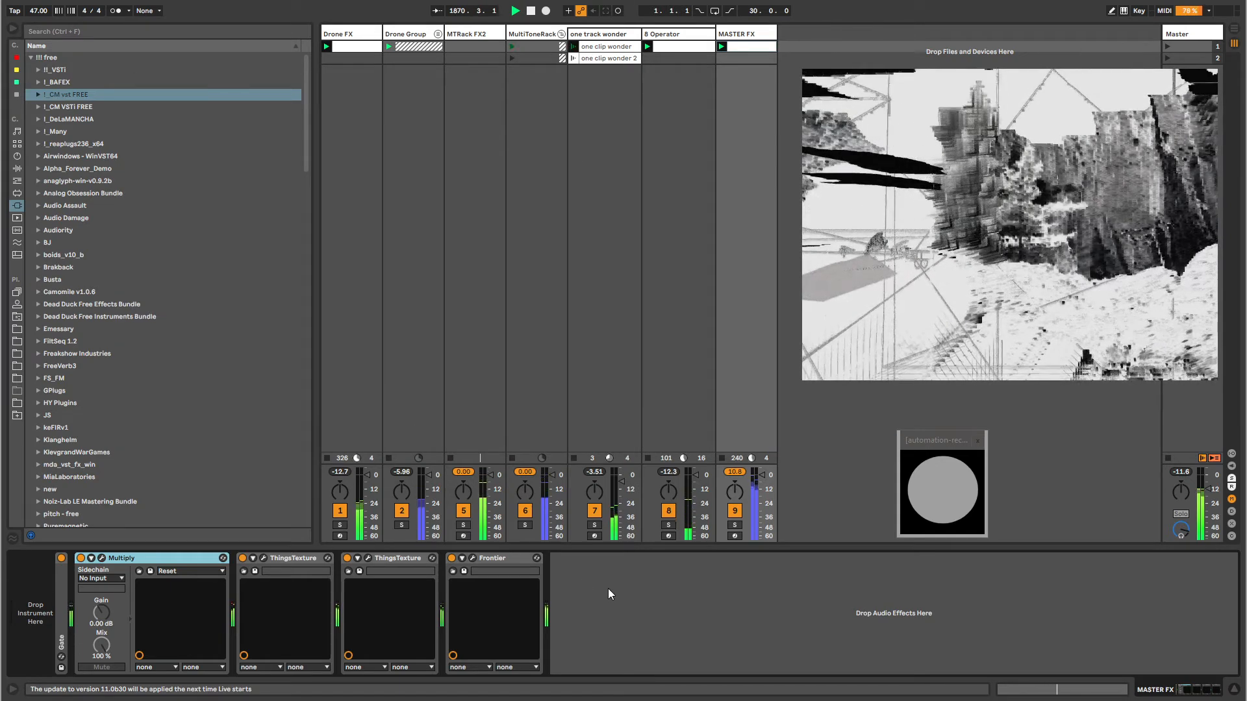
- Insert the !!-d_w OnOFF audio effect rack at the start of the MASTER FX chain and move Multiply into its container
{"action": "key", "text": "ctrl+f"}
{"action": "type", "text": "audio effect rack"}
{"action": "key", "text": "Return"}
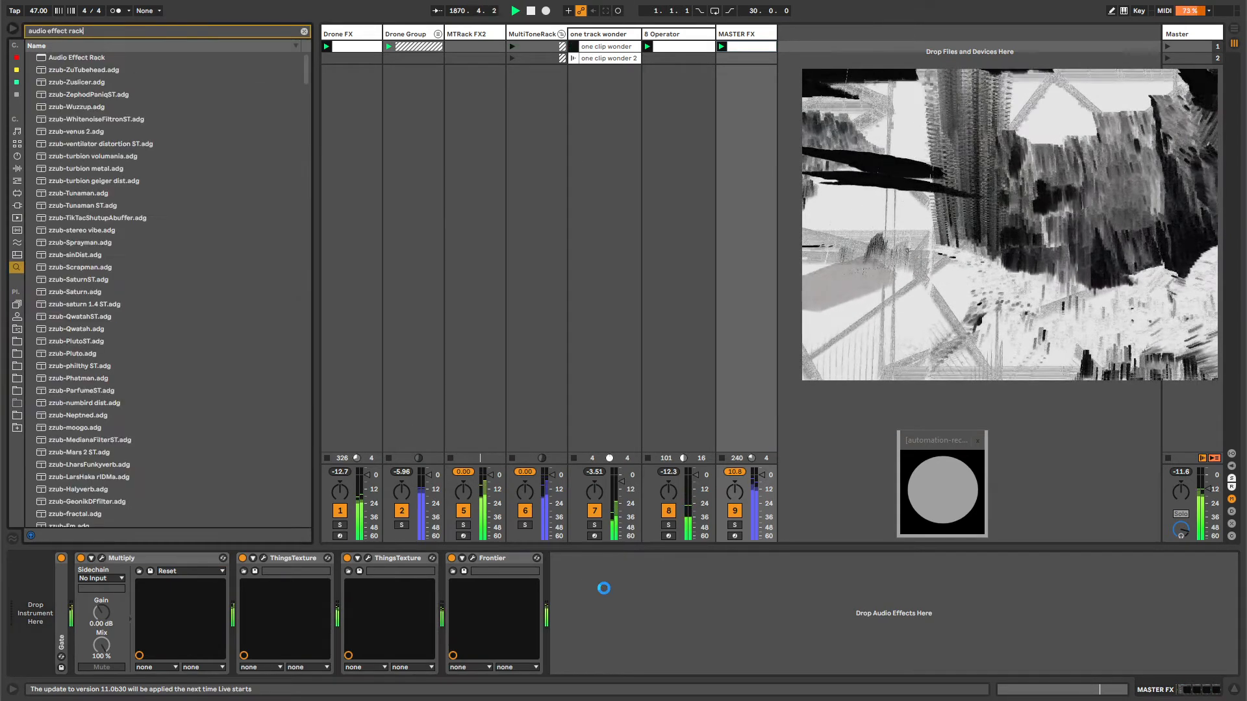
{"action": "key", "text": "Escape"}
{"action": "left_click_drag", "start_coordinate": [580, 558], "coordinate": [74, 567]}
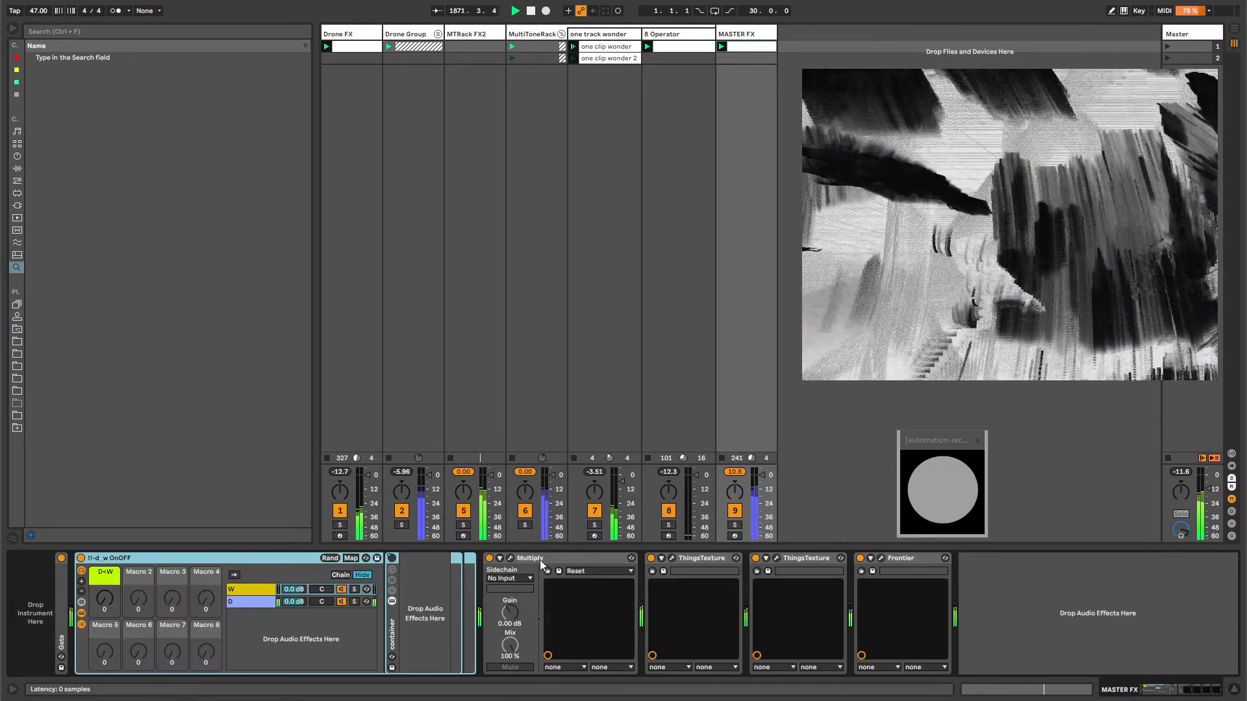
{"action": "left_click_drag", "start_coordinate": [540, 560], "coordinate": [426, 563]}
- Switch off Multiply's dry signal, set the rack's D<W macro to 70 and collapse the rack
{"action": "left_click", "coordinate": [427, 559]}
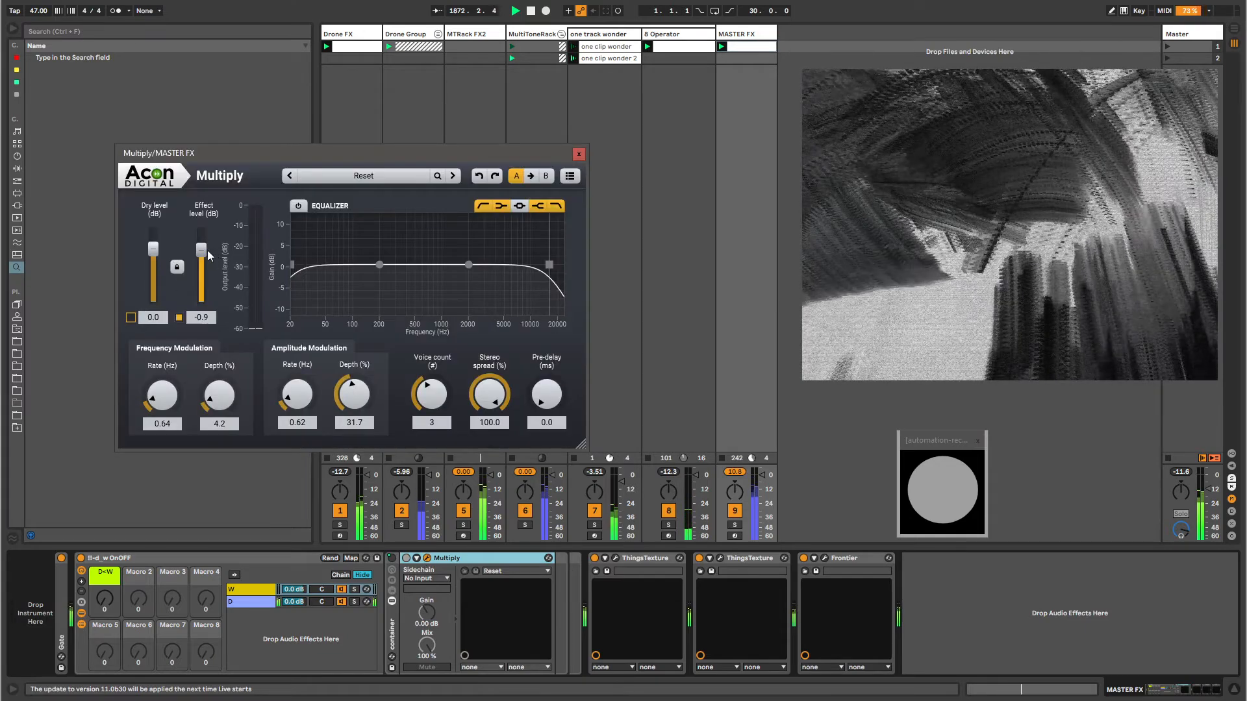
{"action": "left_click", "coordinate": [578, 155]}
{"action": "left_click_drag", "start_coordinate": [105, 601], "coordinate": [105, 561]}
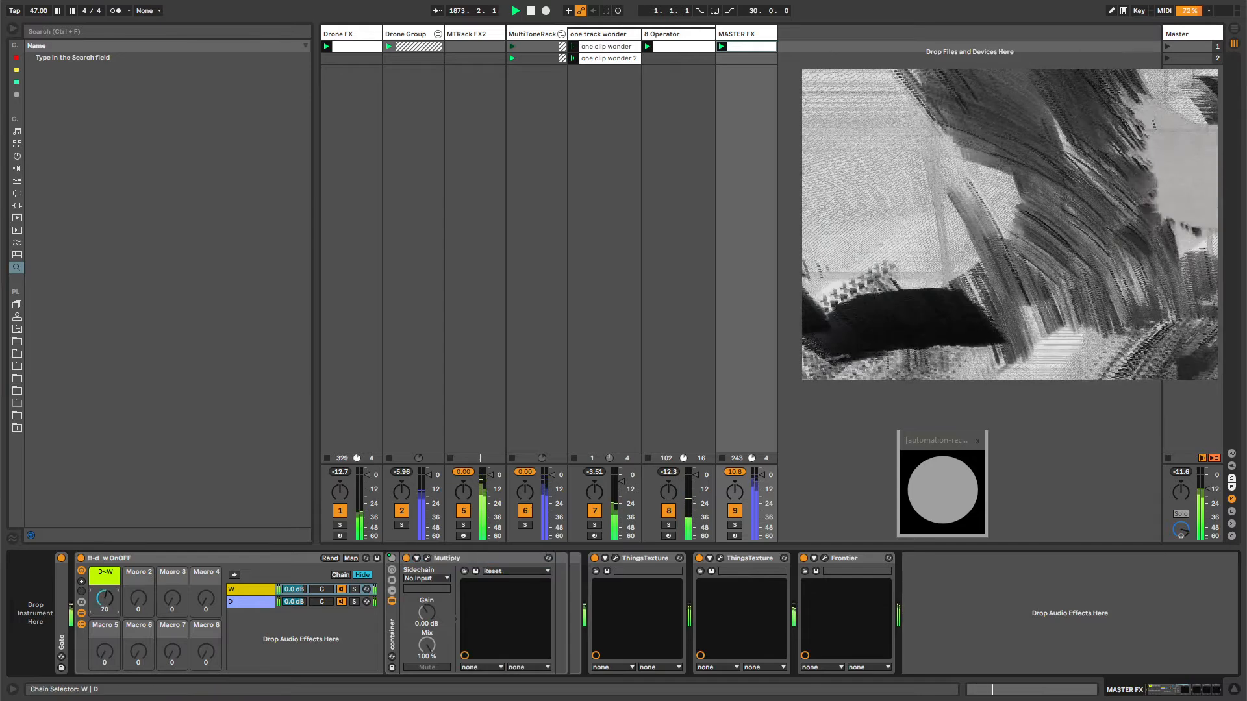
{"action": "left_click", "coordinate": [80, 624]}
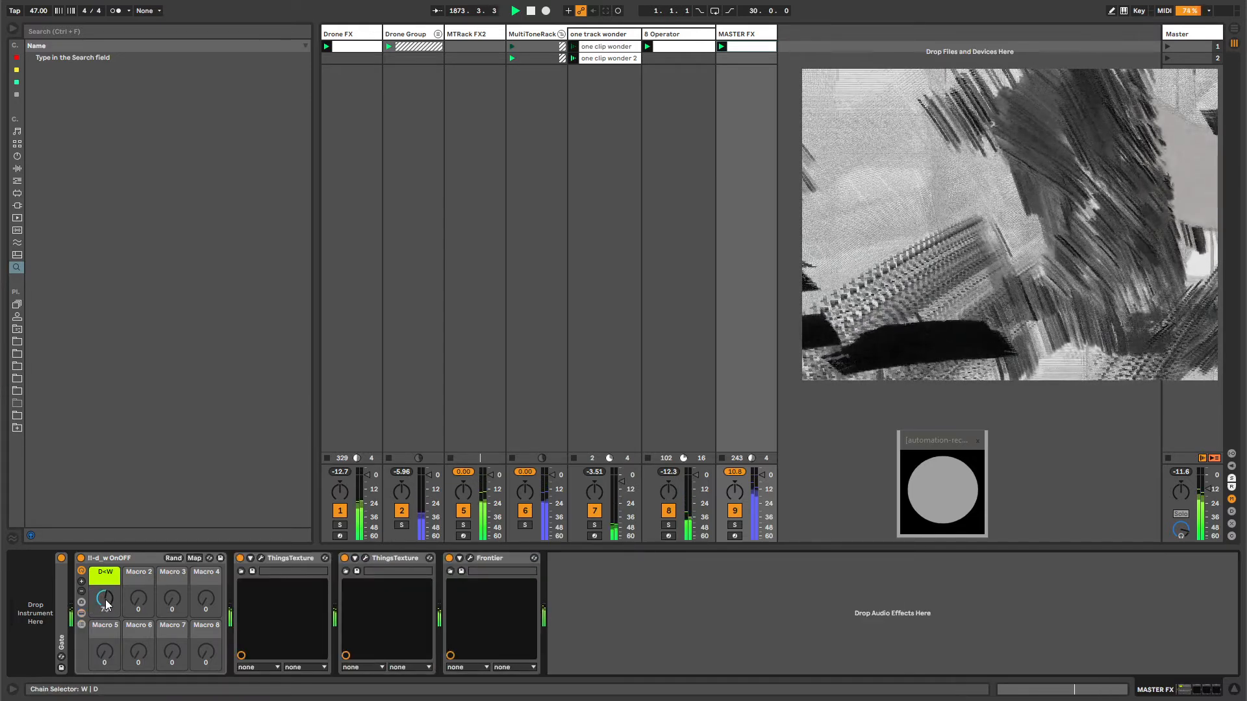
- Review the device chains on 8 Operator and Master, moving the visual window aside, and return to MASTER FX
{"action": "left_click", "coordinate": [668, 41]}
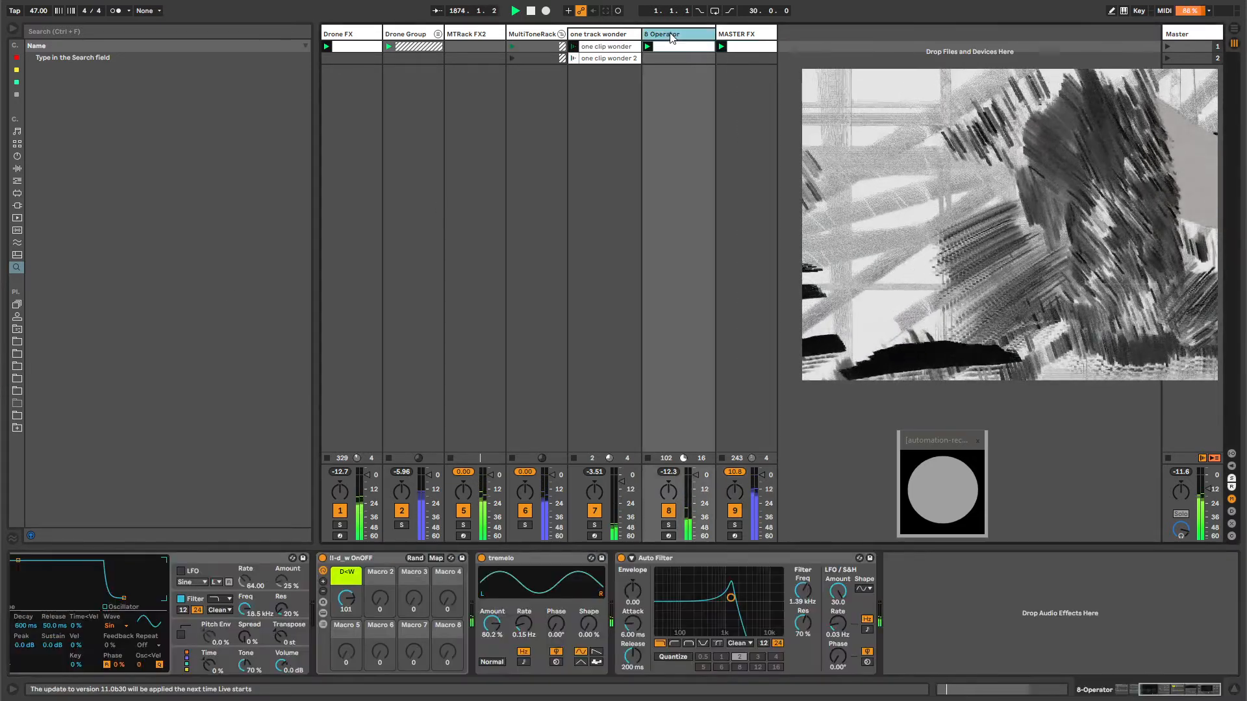
{"action": "left_click_drag", "start_coordinate": [921, 208], "coordinate": [868, 227]}
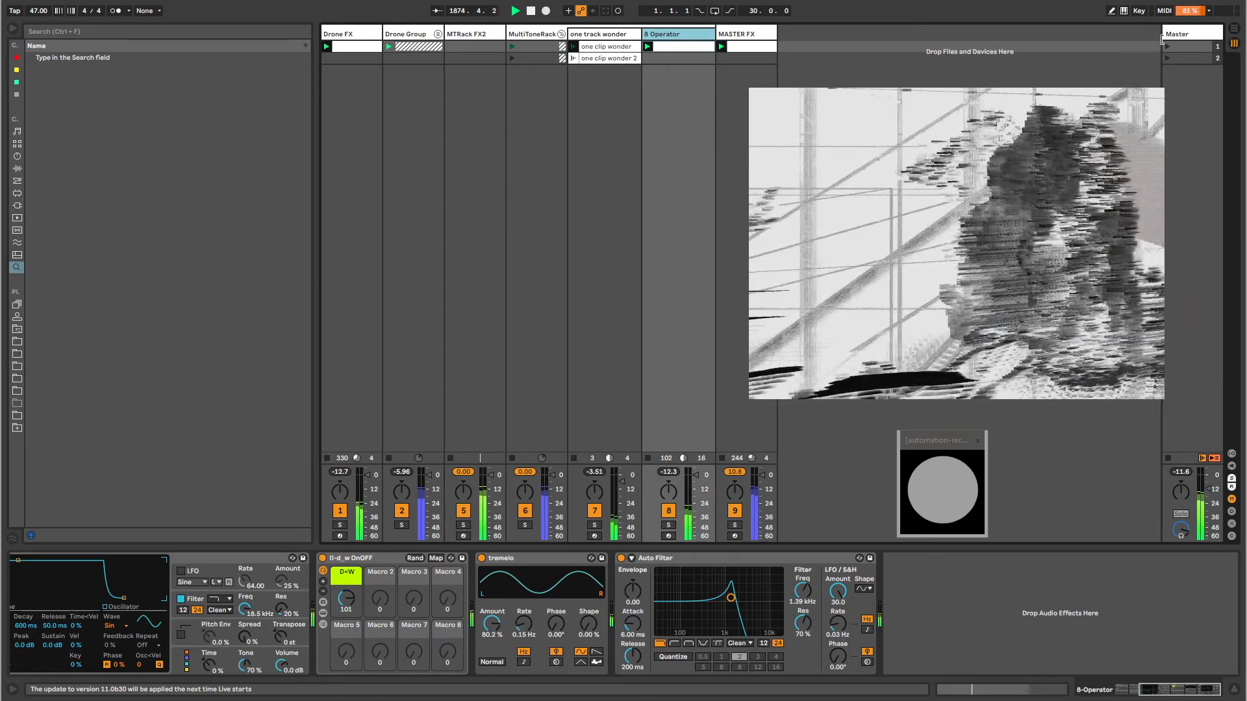
{"action": "left_click", "coordinate": [1192, 35]}
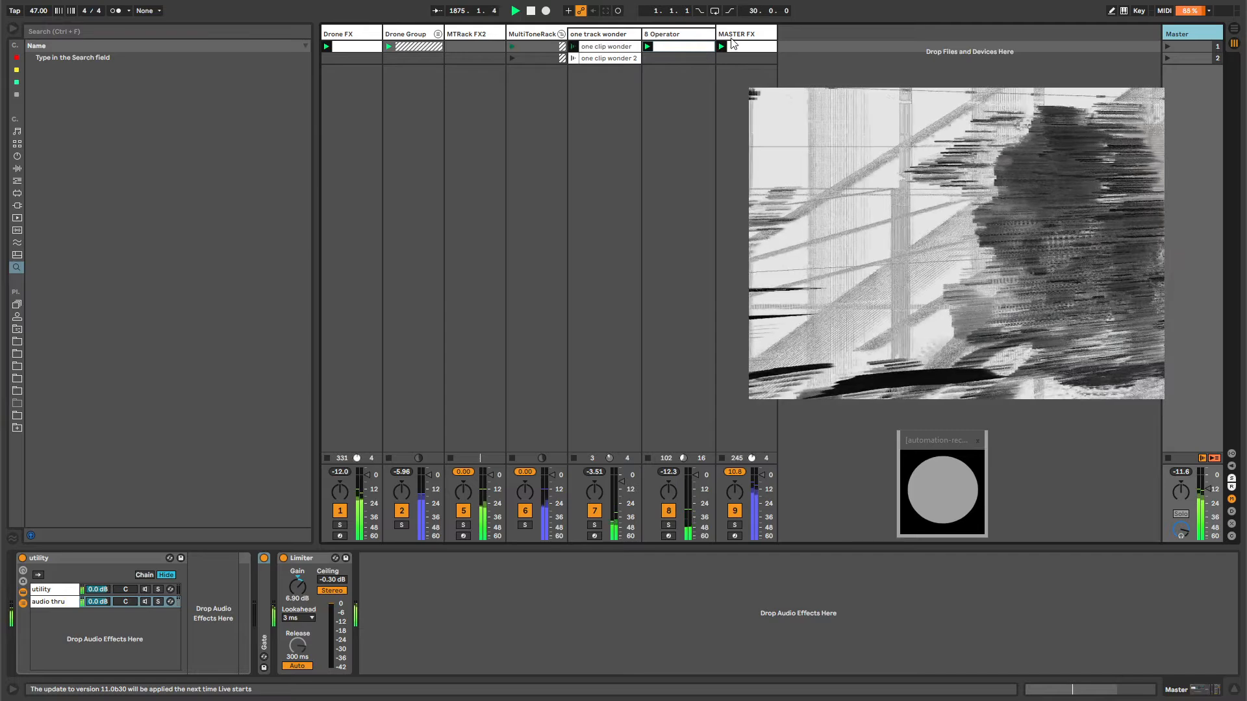
{"action": "left_click", "coordinate": [747, 47]}
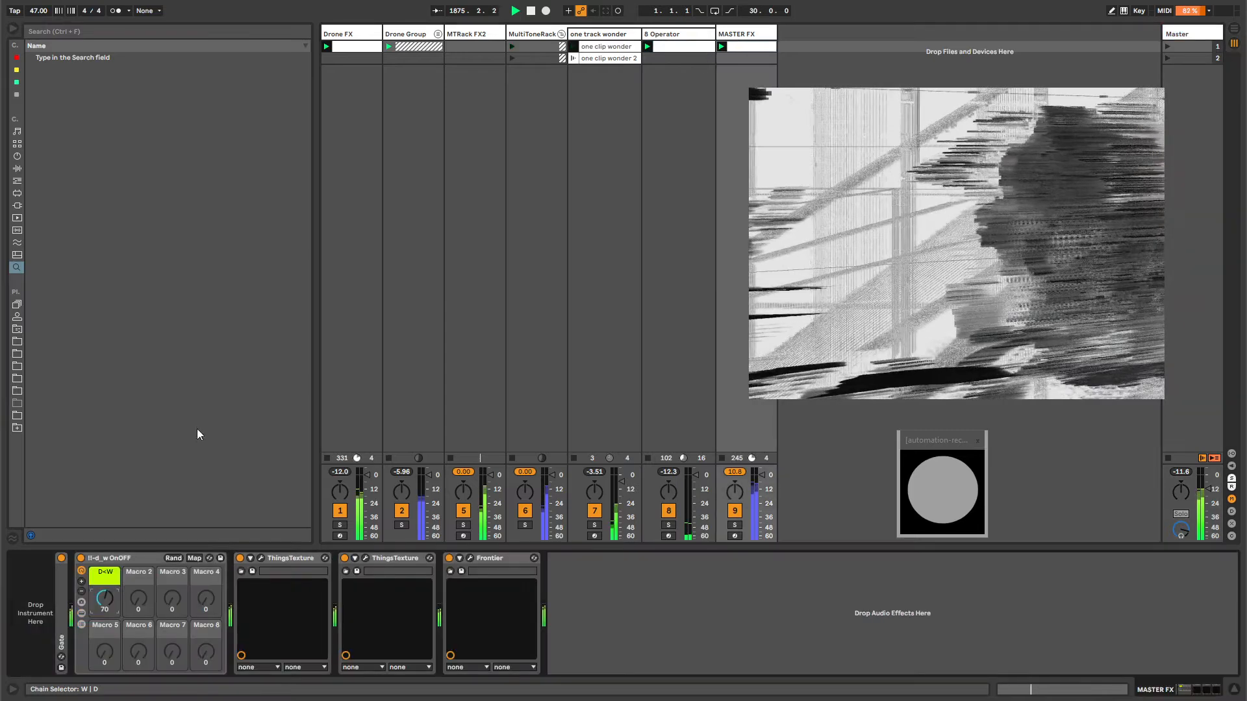
- Delete the second ThingsTexture from MASTER FX and open Frontier's window clear of the visual window
{"action": "left_click", "coordinate": [391, 556]}
{"action": "key", "text": "Delete"}
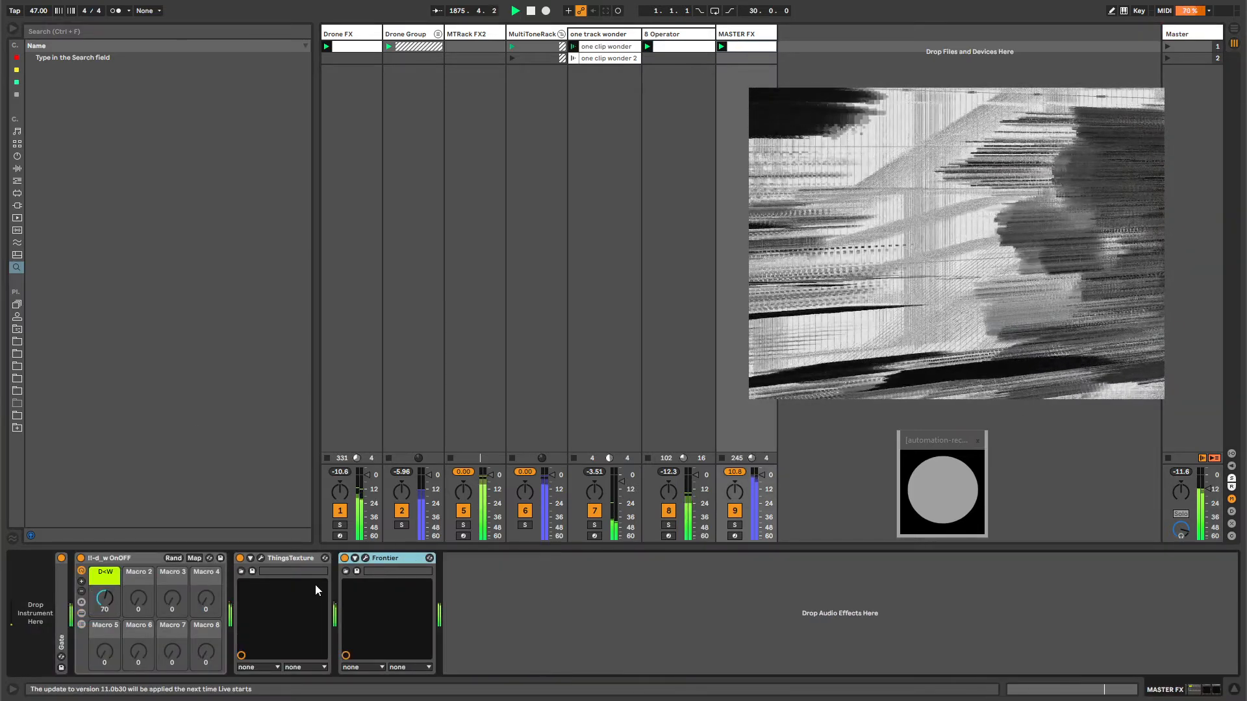
{"action": "left_click", "coordinate": [365, 558]}
{"action": "left_click", "coordinate": [344, 558]}
{"action": "left_click", "coordinate": [345, 559]}
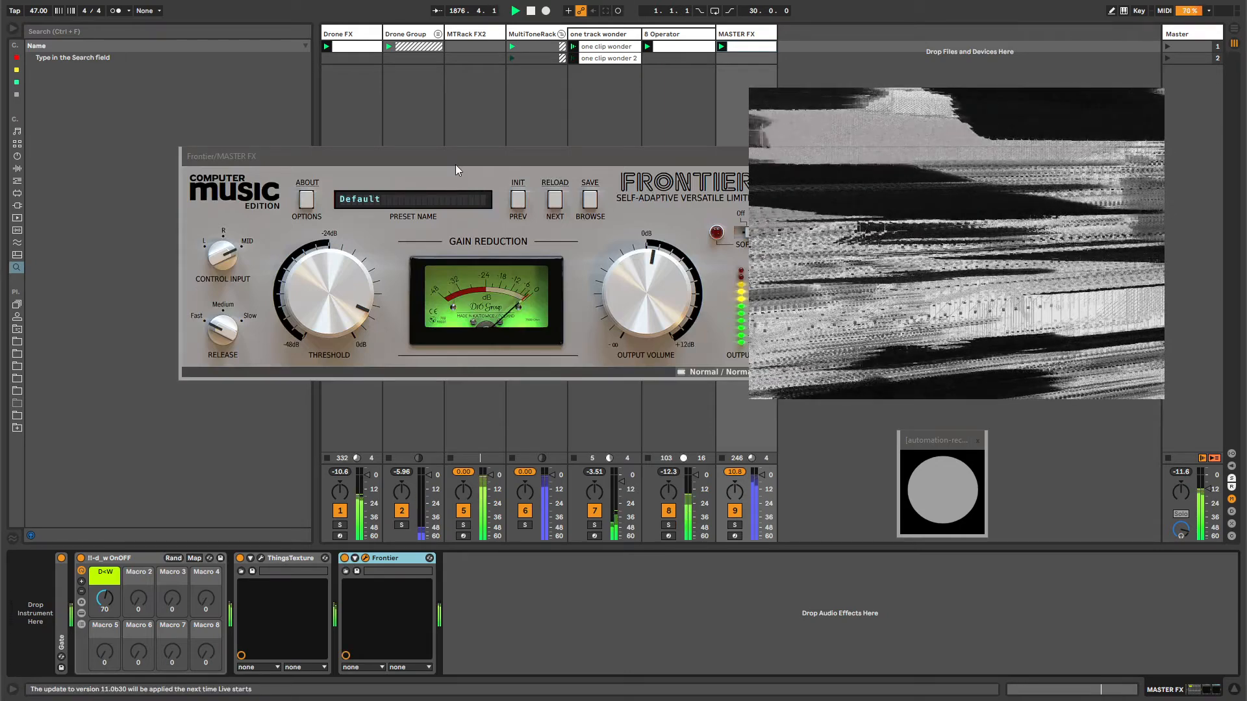
{"action": "left_click_drag", "start_coordinate": [454, 161], "coordinate": [372, 168]}
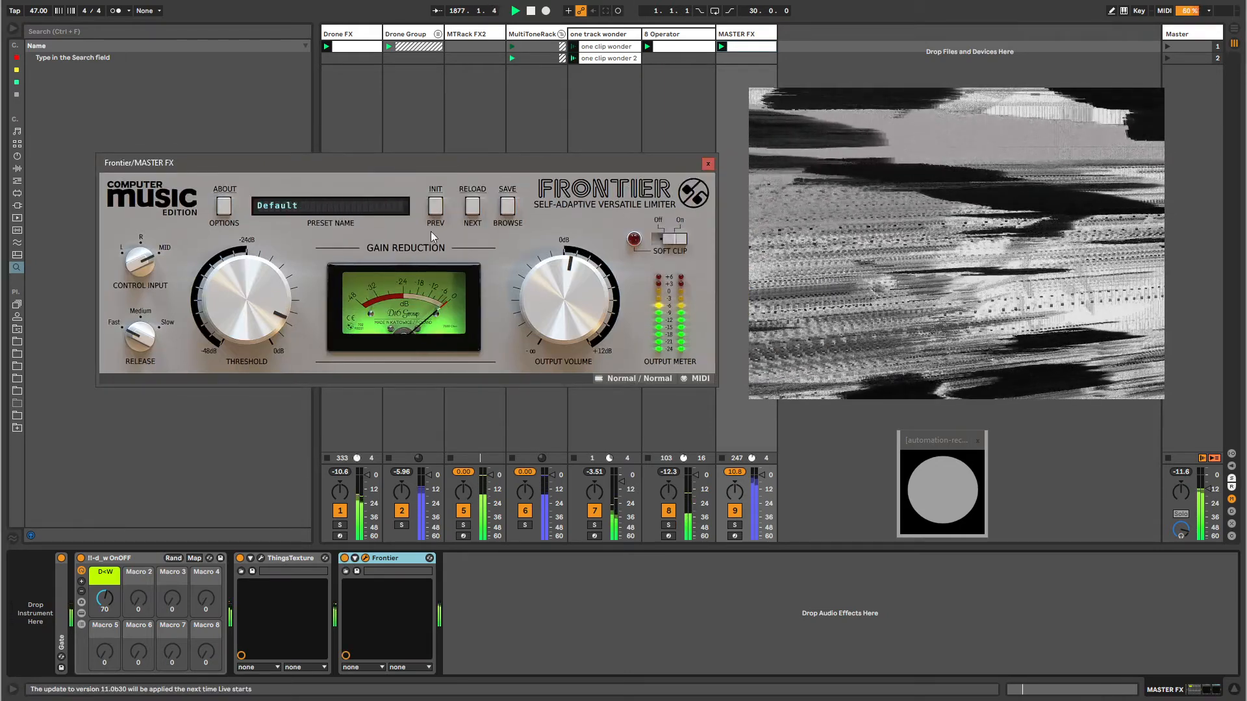
- Configure Frontier with an output volume of -5.9 dB, a near-minimum threshold, Fast release and Soft Clip off
{"action": "left_click_drag", "start_coordinate": [250, 314], "coordinate": [247, 310]}
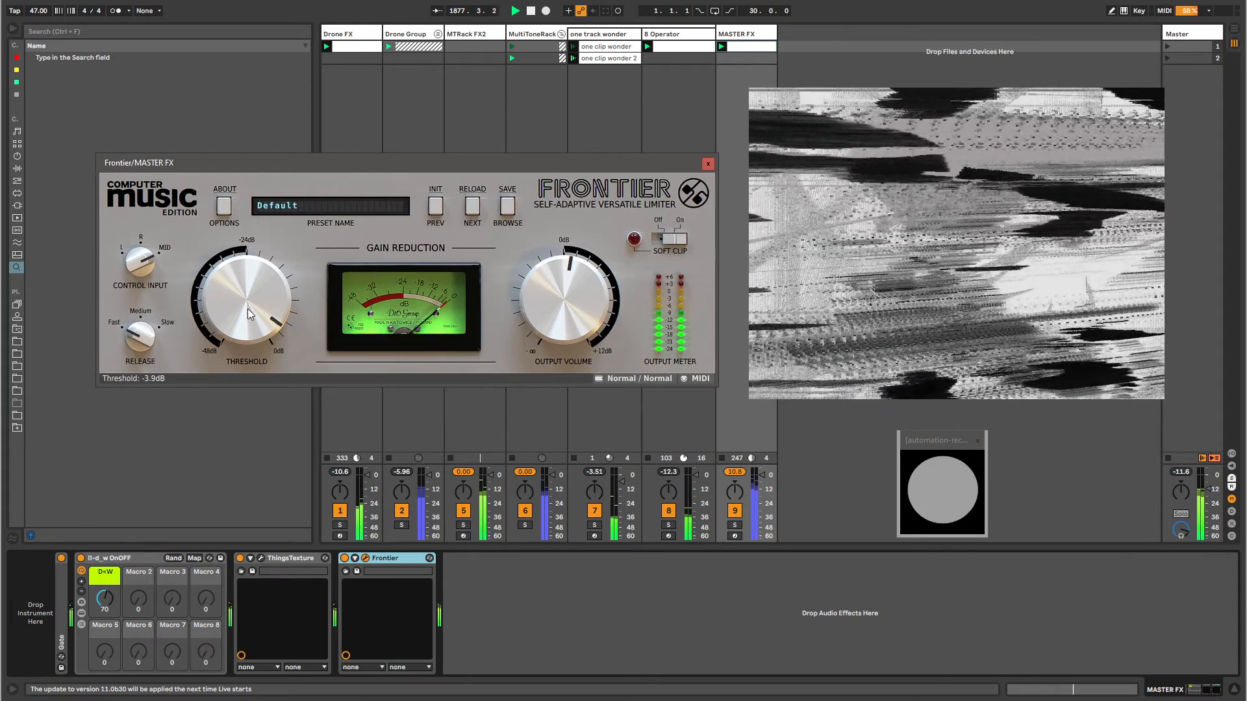
{"action": "left_click_drag", "start_coordinate": [548, 333], "coordinate": [549, 336]}
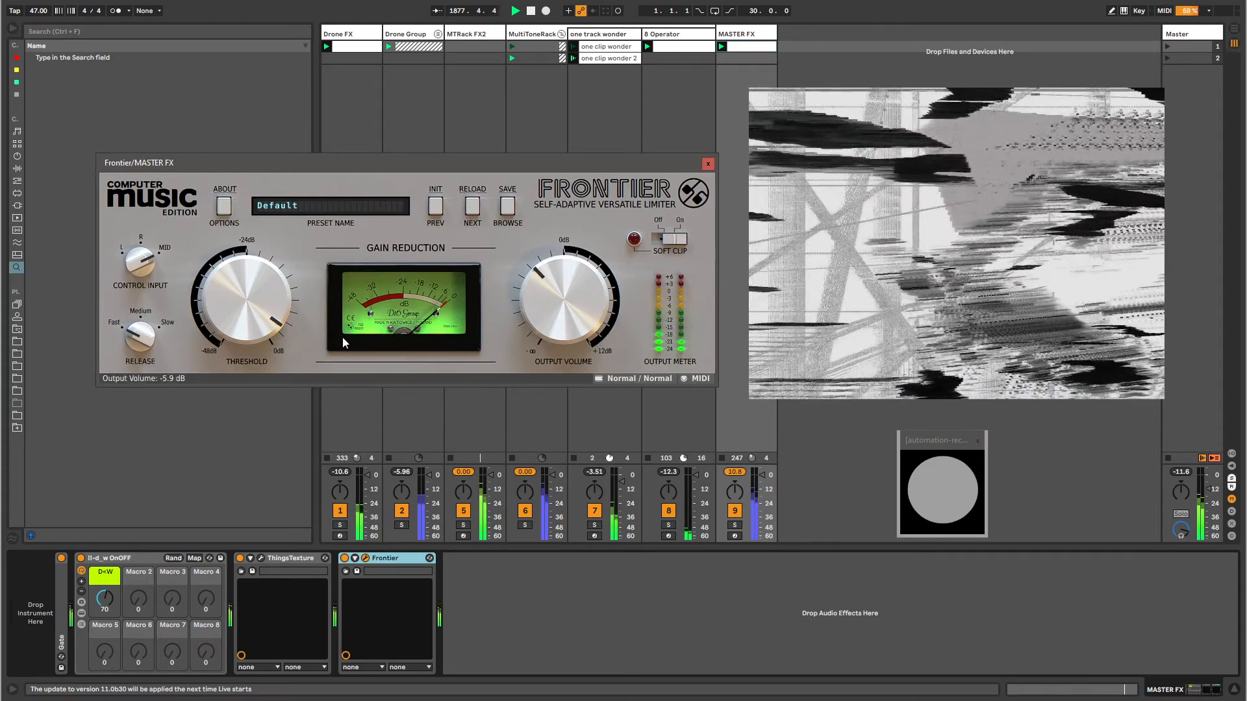
{"action": "left_click_drag", "start_coordinate": [257, 303], "coordinate": [368, 559]}
{"action": "left_click_drag", "start_coordinate": [526, 304], "coordinate": [526, 305]}
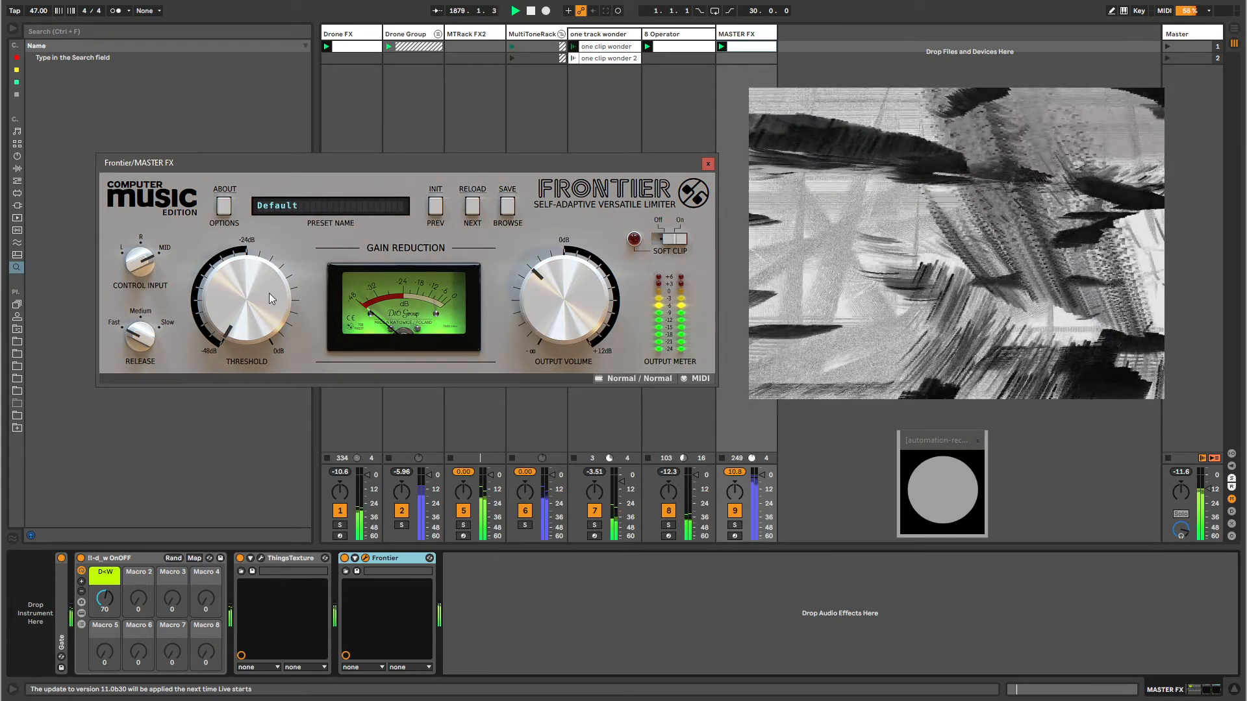
{"action": "mouse_move", "coordinate": [129, 337]}
{"action": "left_mouse_down"}
{"action": "mouse_move", "coordinate": [80, 210]}
{"action": "mouse_move", "coordinate": [108, 329]}
{"action": "left_mouse_up"}
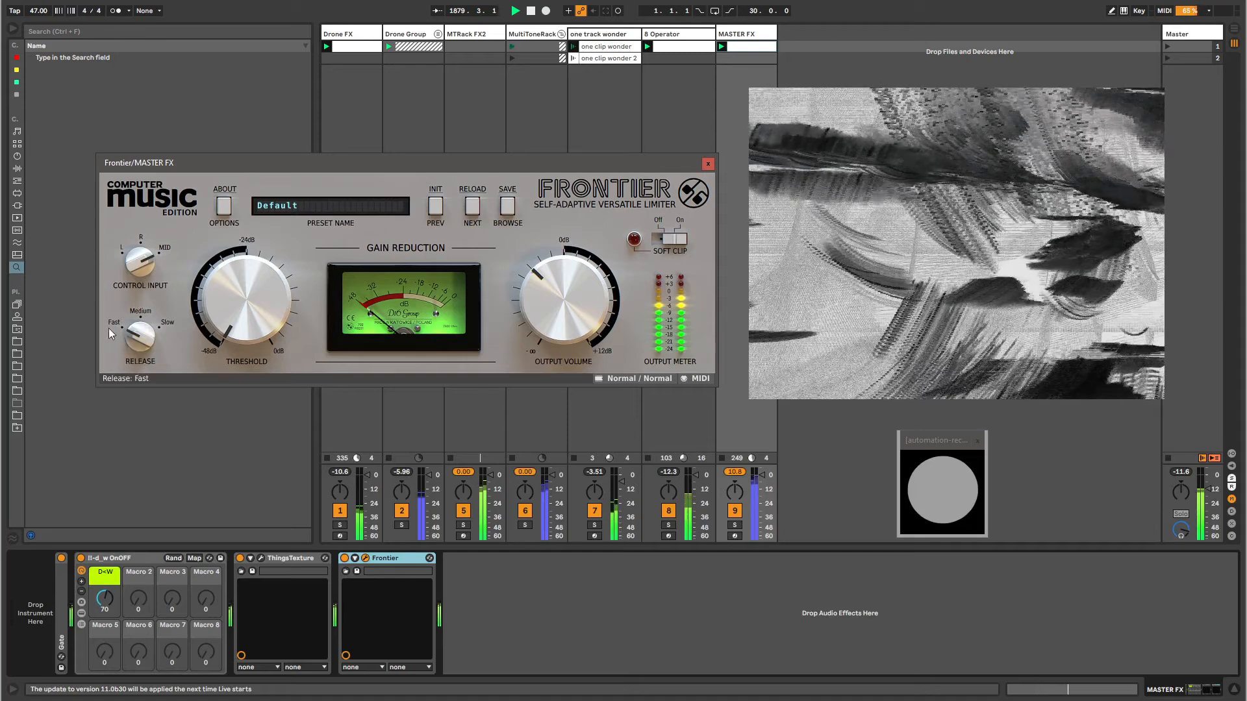
{"action": "left_click", "coordinate": [660, 246]}
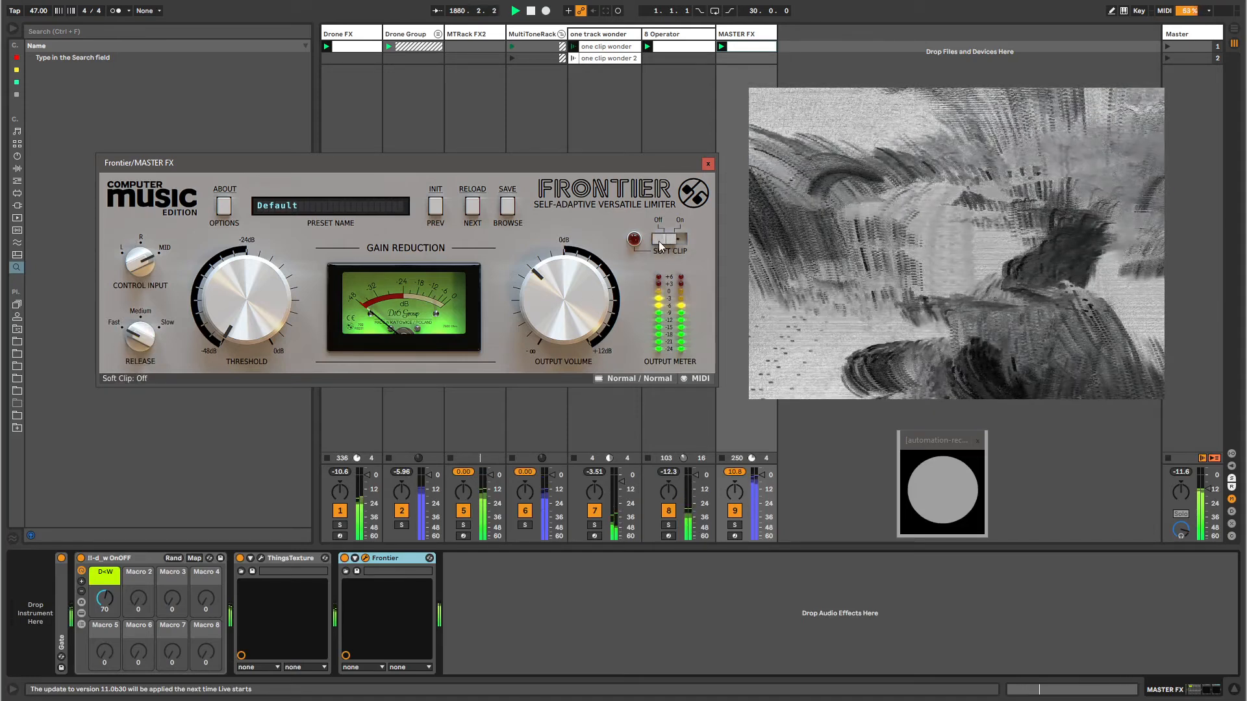
- Place a Utility on each side of Frontier, with 35 dB gain before it and -35 dB after it
{"action": "left_click", "coordinate": [469, 595]}
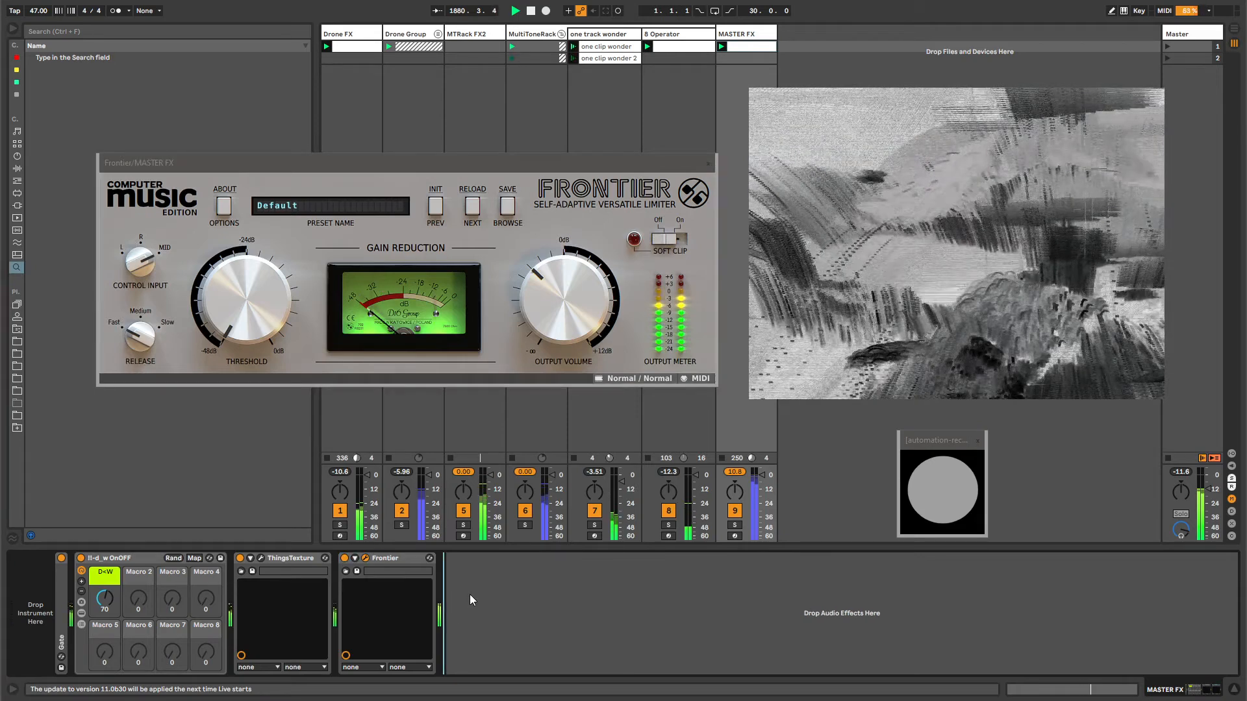
{"action": "key", "text": "ctrl+f"}
{"action": "type", "text": "utility"}
{"action": "key", "text": "Return"}
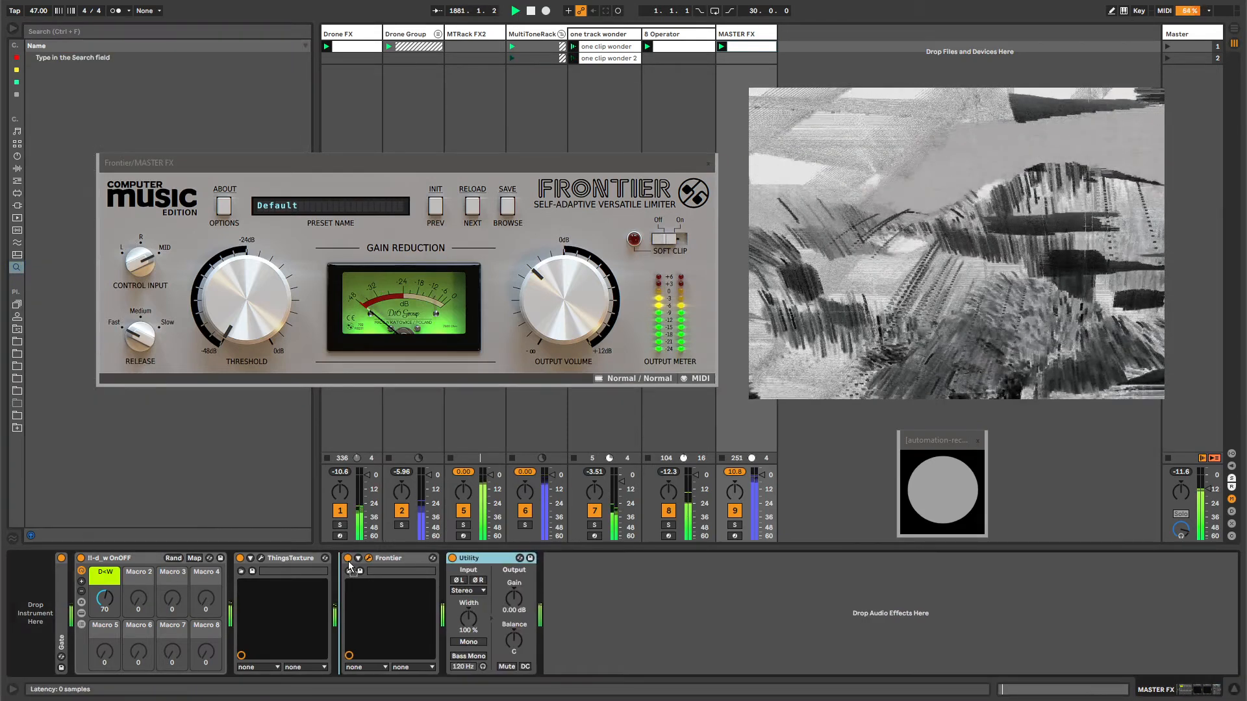
{"action": "left_click_drag", "start_coordinate": [398, 568], "coordinate": [560, 597]}
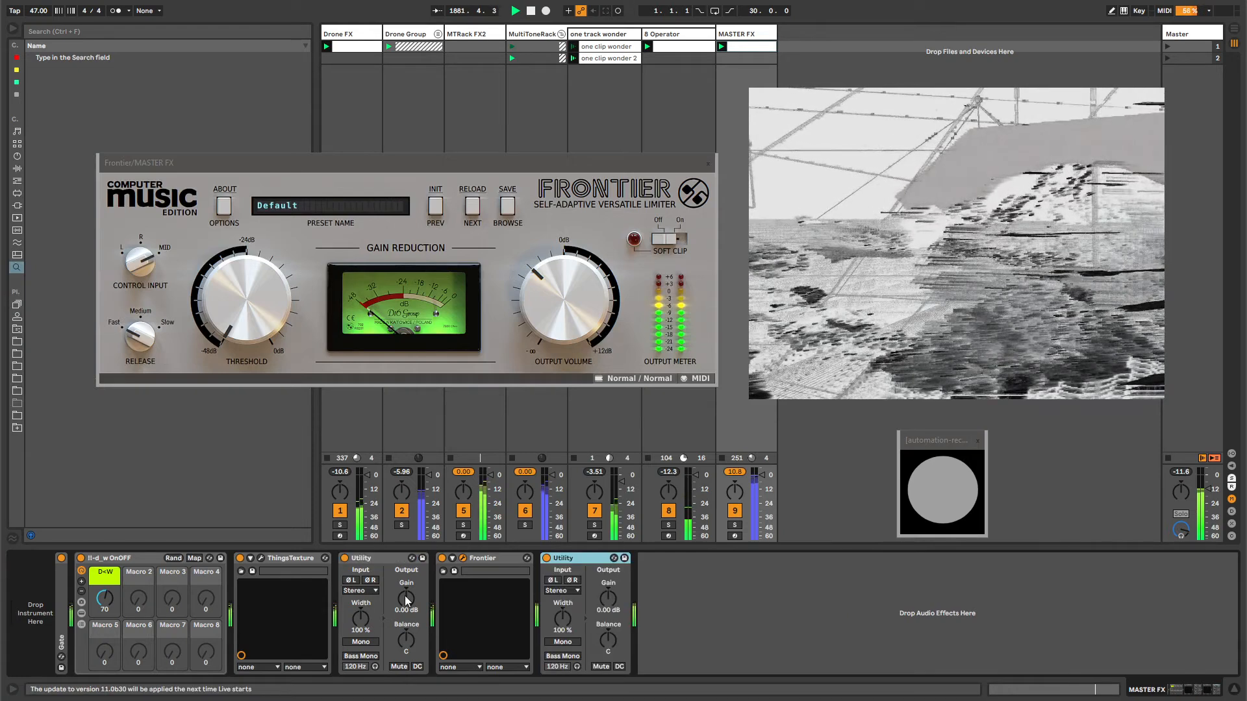
{"action": "left_click_drag", "start_coordinate": [607, 603], "coordinate": [608, 633]}
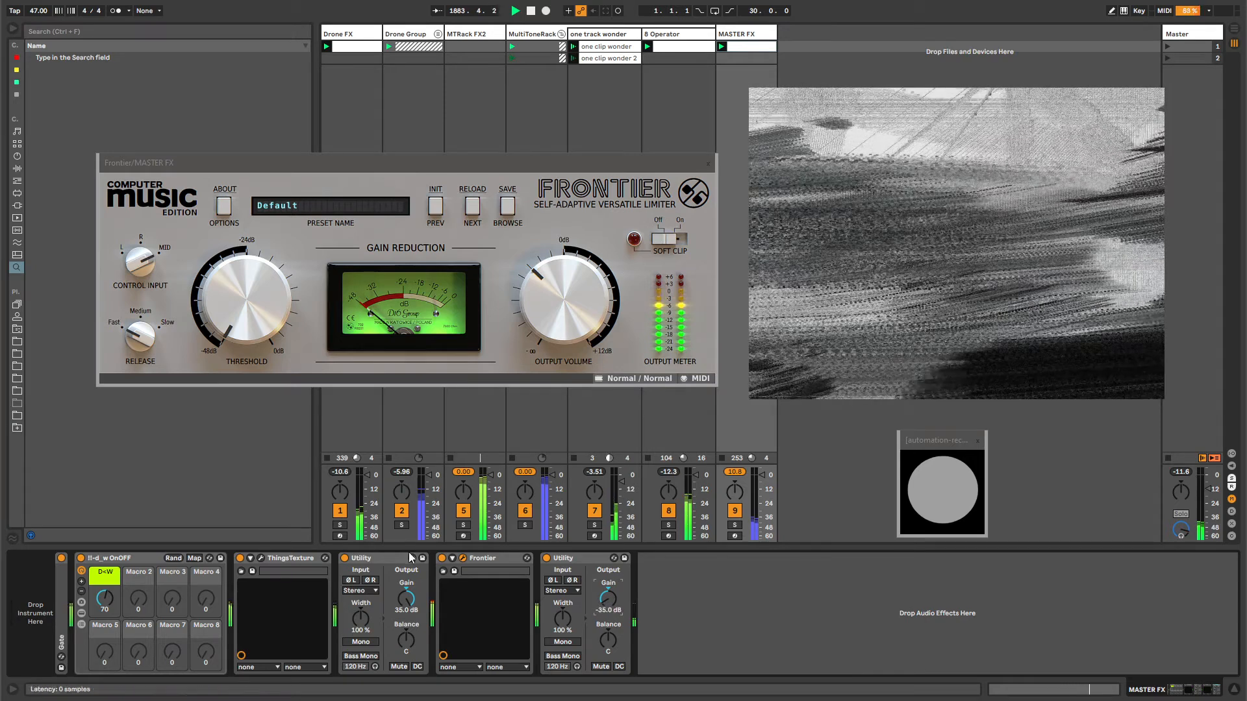
- Duplicate the Utility before Frontier and the one after it, and turn Frontier's Soft Clip on
{"action": "left_click", "coordinate": [385, 559]}
{"action": "key", "text": "ctrl+d"}
{"action": "left_click", "coordinate": [673, 560]}
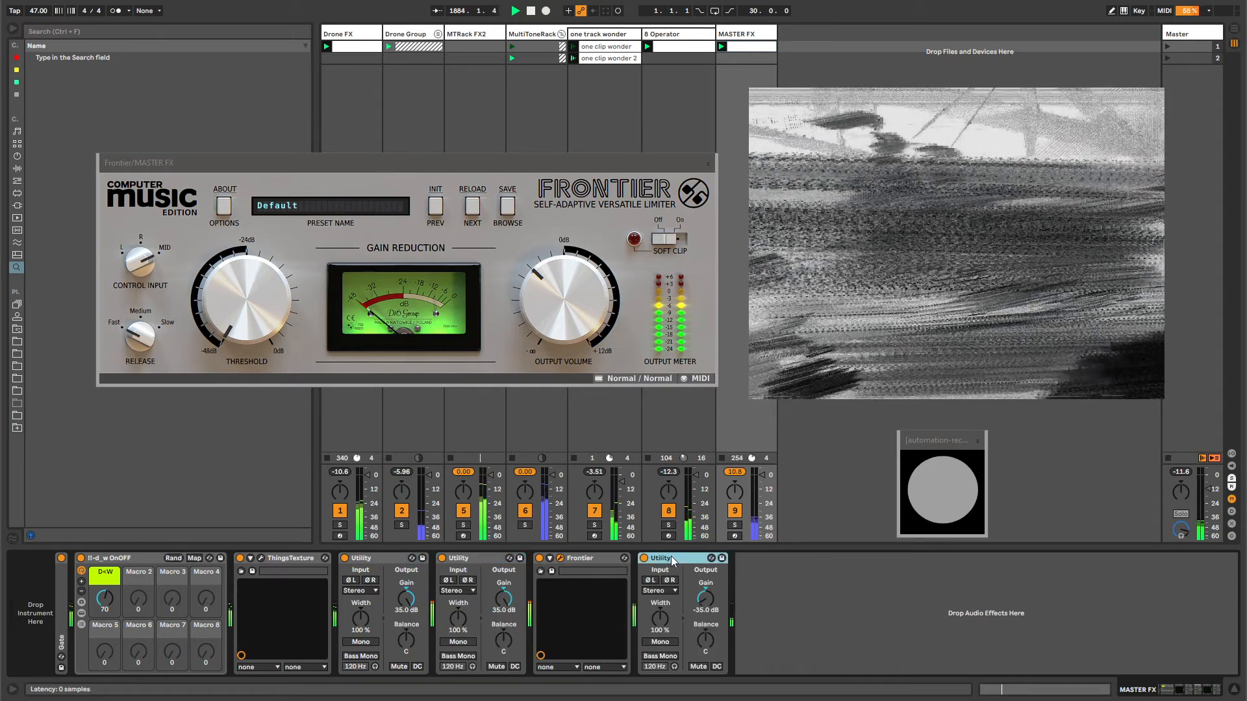
{"action": "key", "text": "ctrl+d"}
{"action": "left_click", "coordinate": [687, 379]}
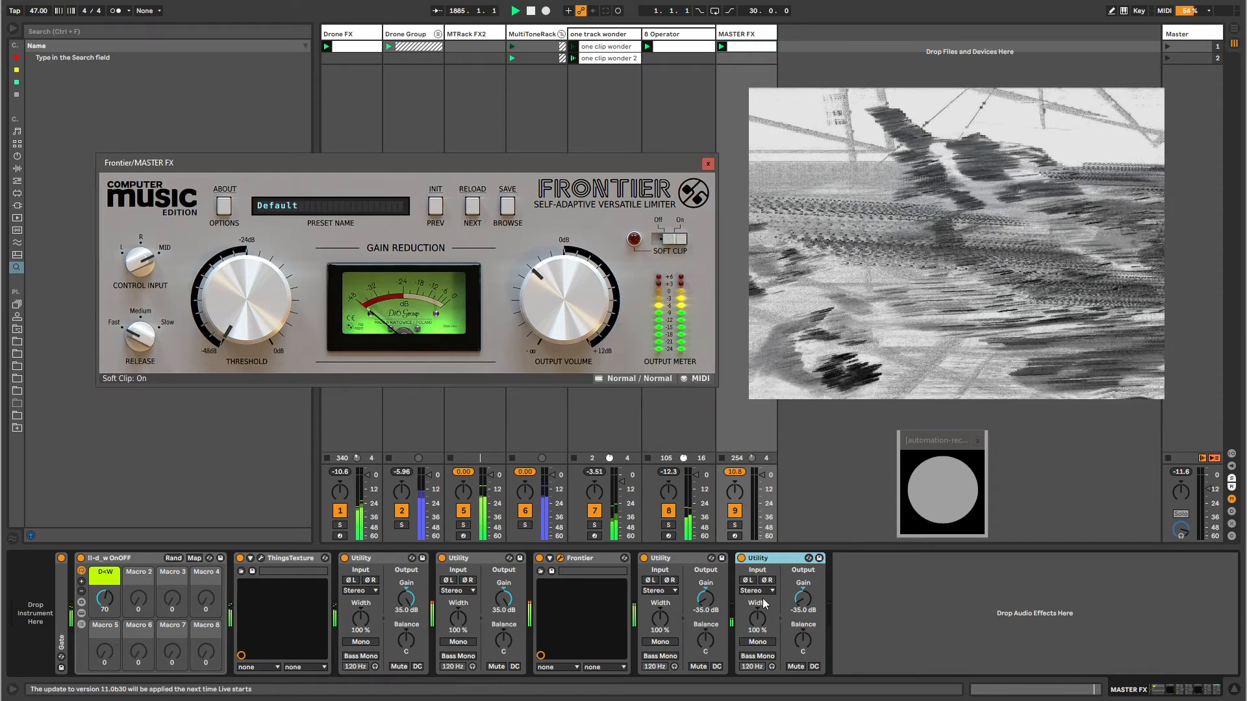
- Reset the output gain of both Utility devices after Frontier to 0 dB and select the Utility directly before Frontier
{"action": "left_click_drag", "start_coordinate": [804, 597], "coordinate": [803, 552]}
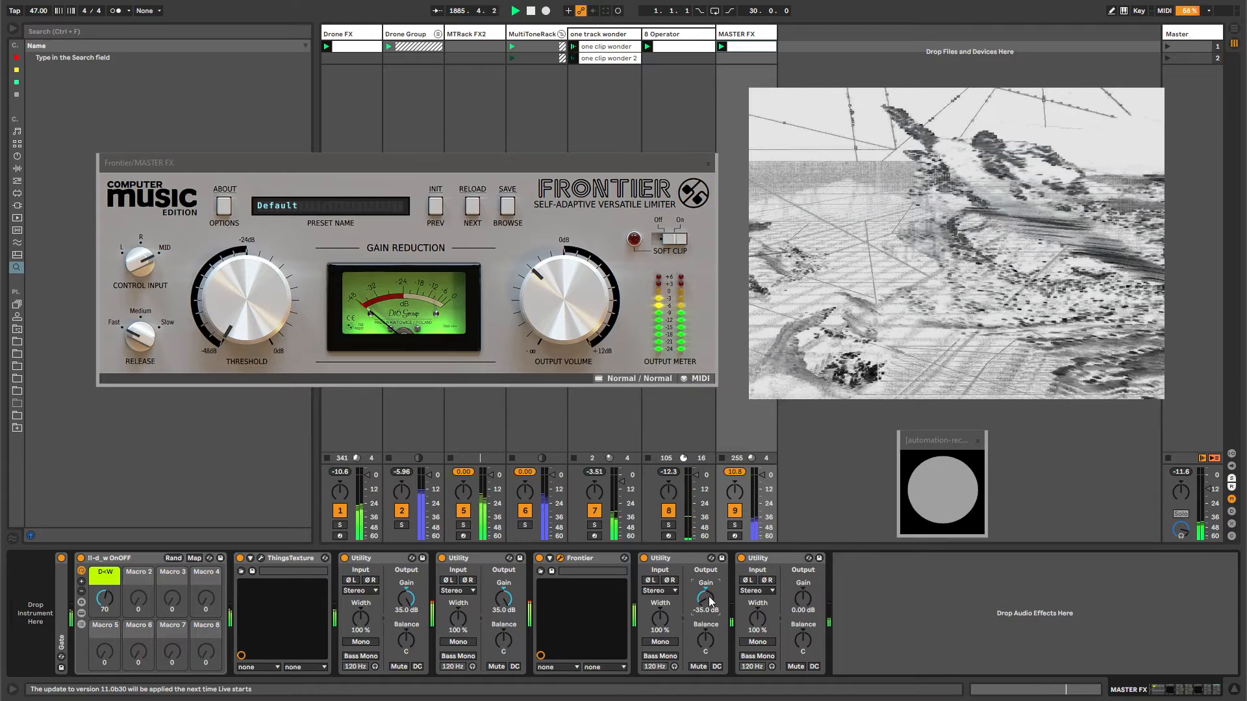
{"action": "key", "text": "Delete"}
{"action": "left_click", "coordinate": [472, 560]}
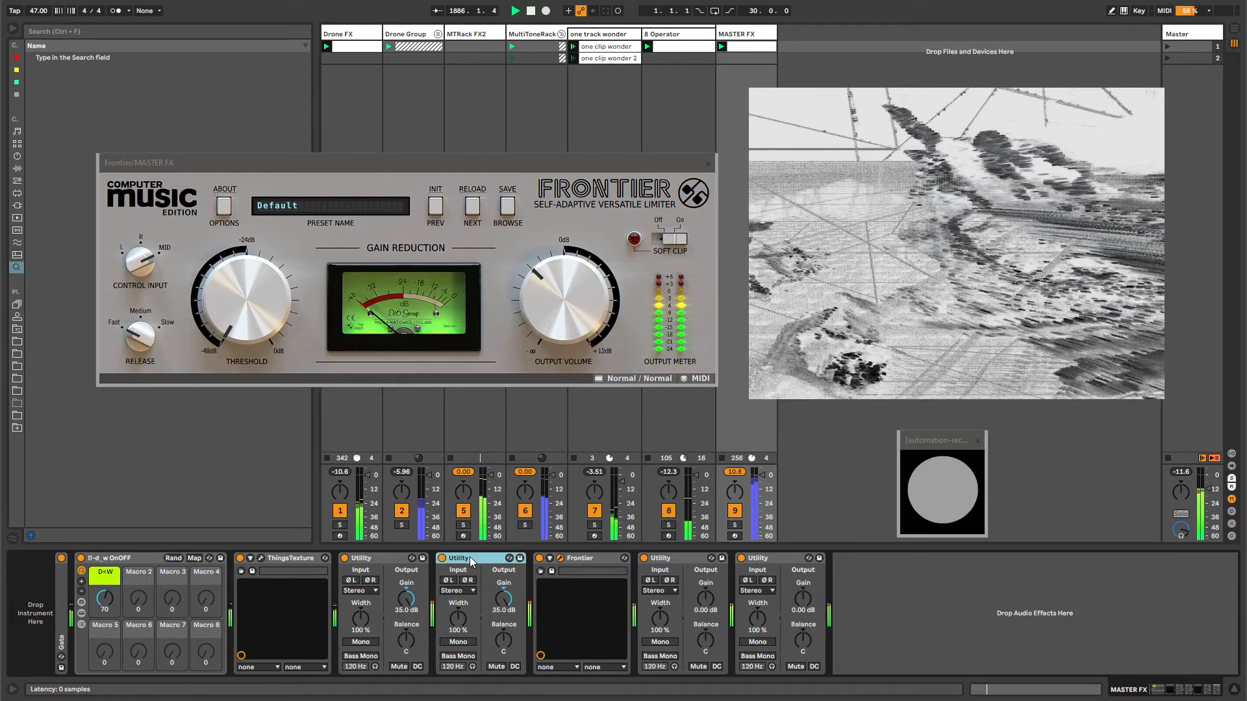
- Duplicate the Utility directly before Frontier and lower the gain of the first Utility after it to -11.7 dB
{"action": "key", "text": "ctrl+d"}
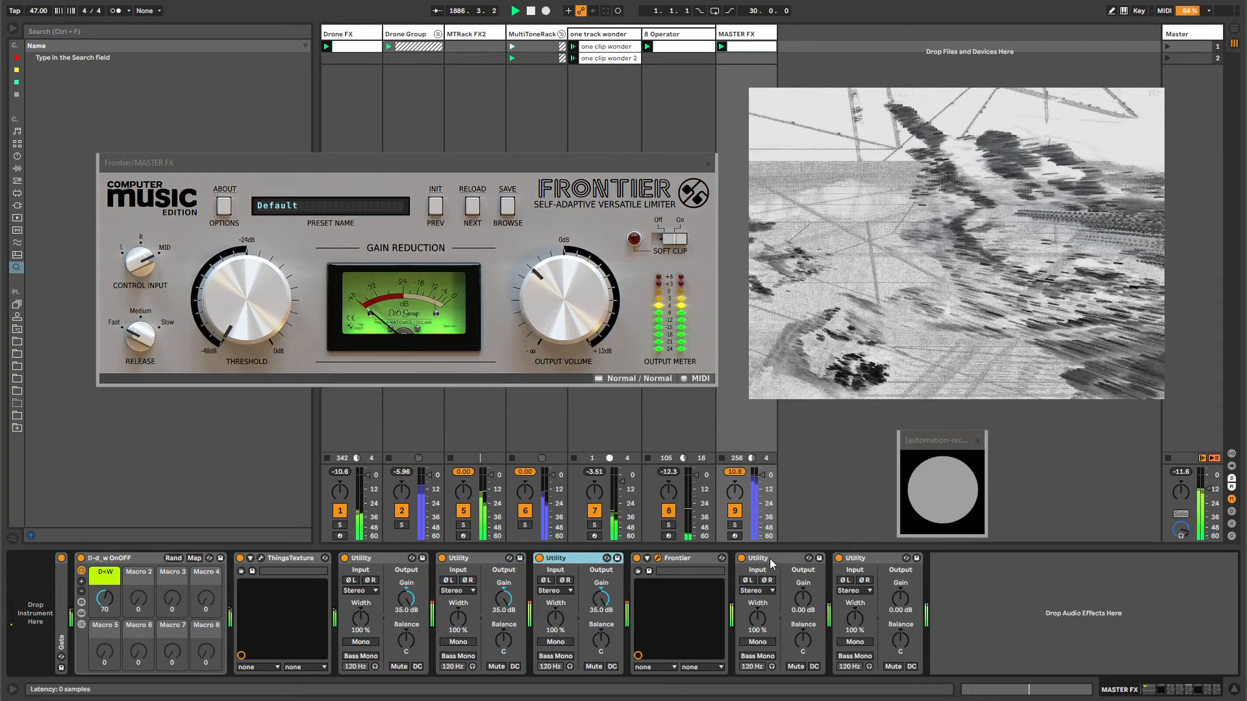
{"action": "left_click", "coordinate": [817, 609]}
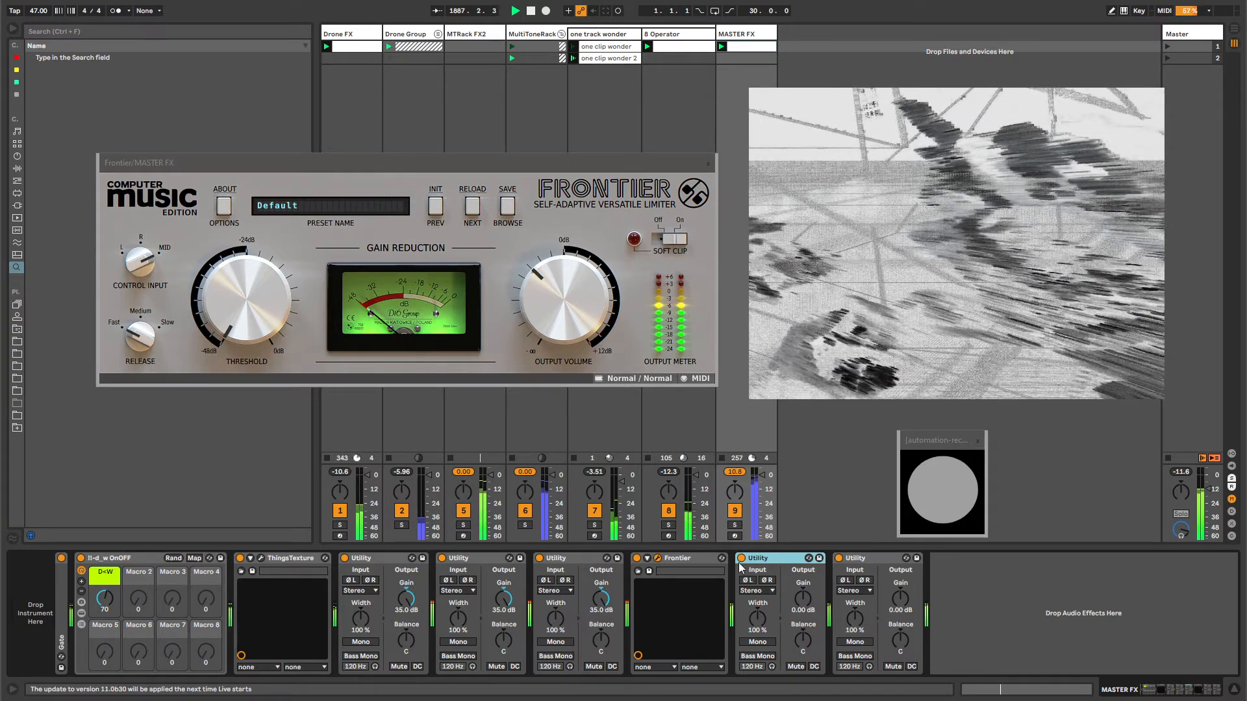
{"action": "left_click_drag", "start_coordinate": [803, 598], "coordinate": [803, 622]}
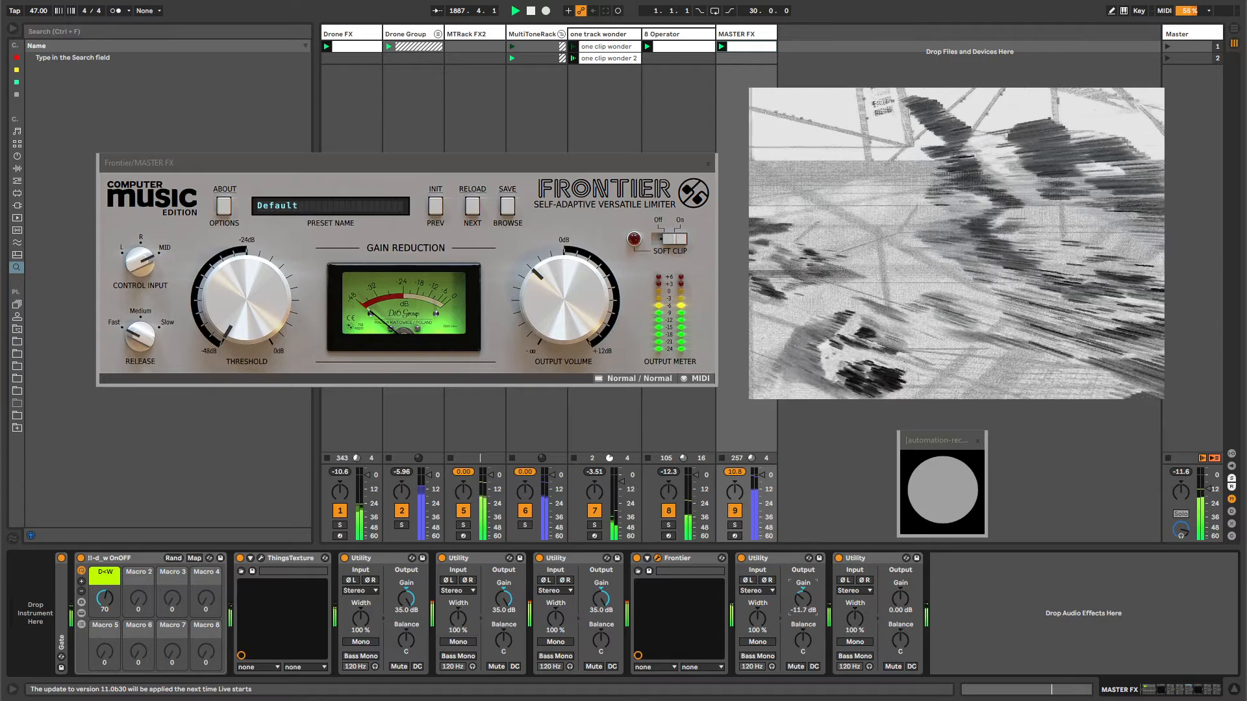
- Raise Frontier's output volume to +12.0 dB and lower the gain of the Utility directly after it to -15.6 dB
{"action": "left_click_drag", "start_coordinate": [584, 315], "coordinate": [518, 212]}
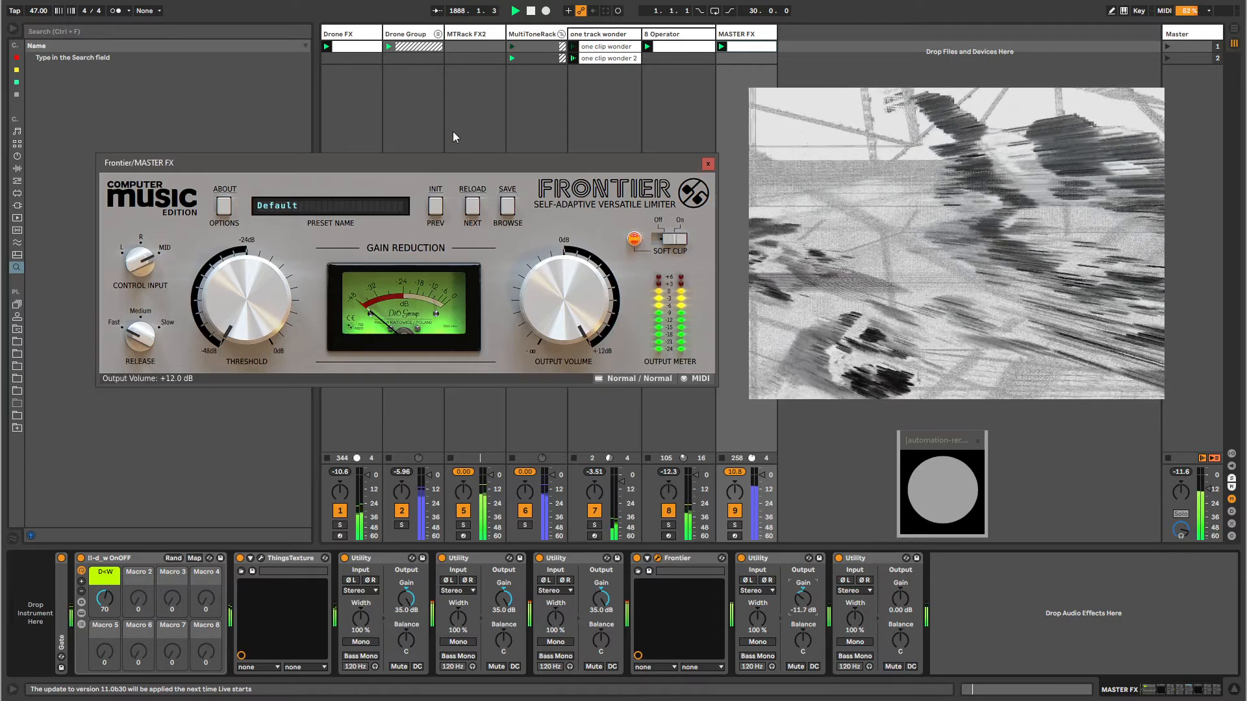
{"action": "left_click_drag", "start_coordinate": [806, 600], "coordinate": [806, 602]}
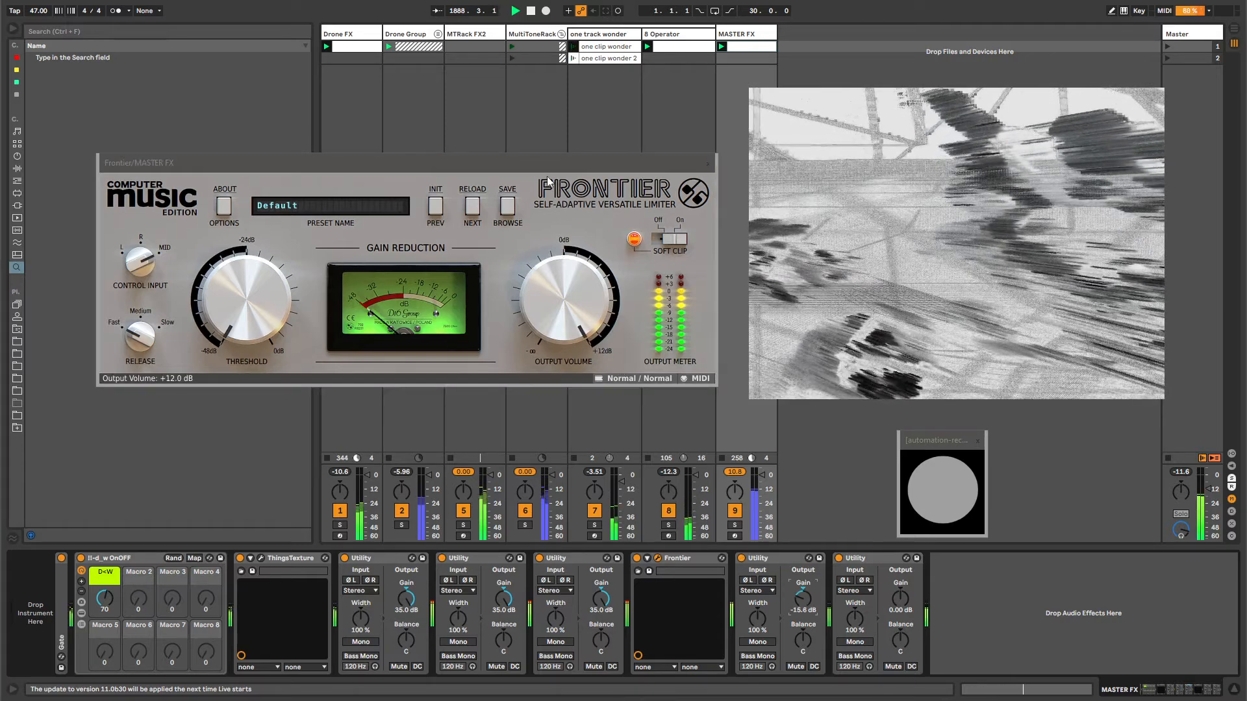
{"action": "left_click_drag", "start_coordinate": [535, 163], "coordinate": [552, 174]}
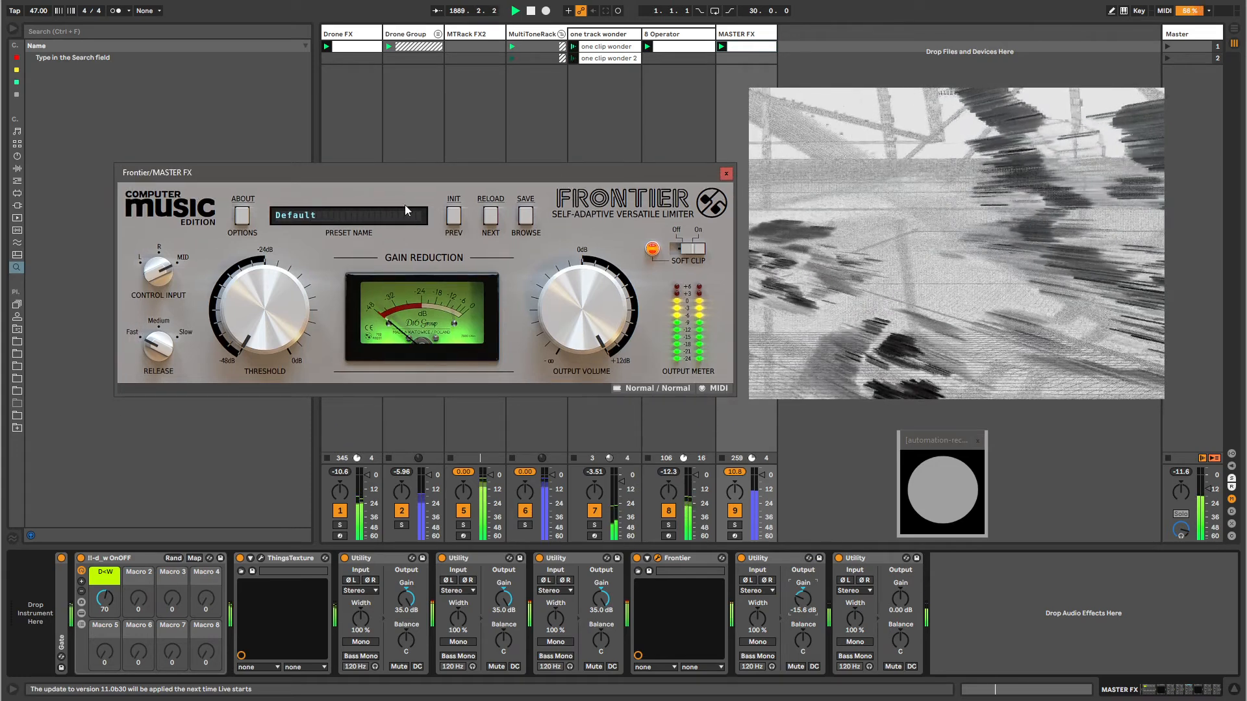
- Delete the last Utility at the end of the MASTER FX device chain
{"action": "left_click", "coordinate": [473, 560]}
{"action": "left_click", "coordinate": [371, 559]}
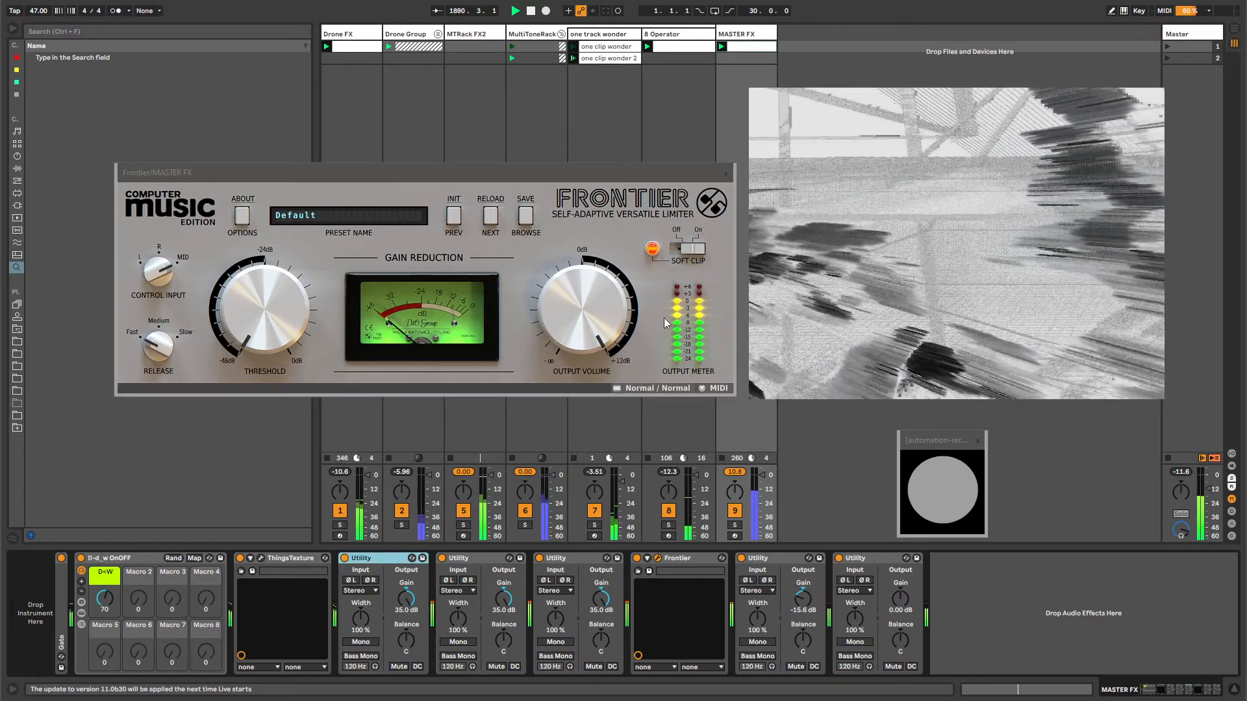
{"action": "left_click", "coordinate": [636, 176]}
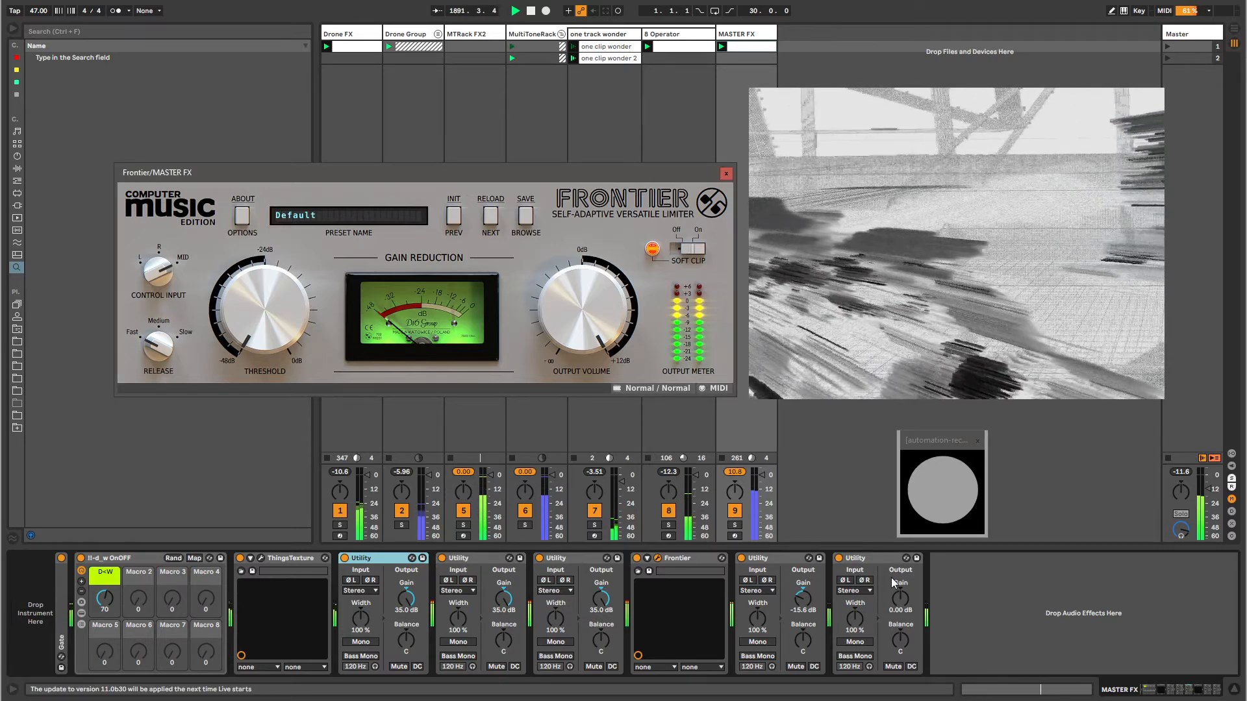
{"action": "left_click", "coordinate": [880, 560]}
{"action": "key", "text": "Delete"}
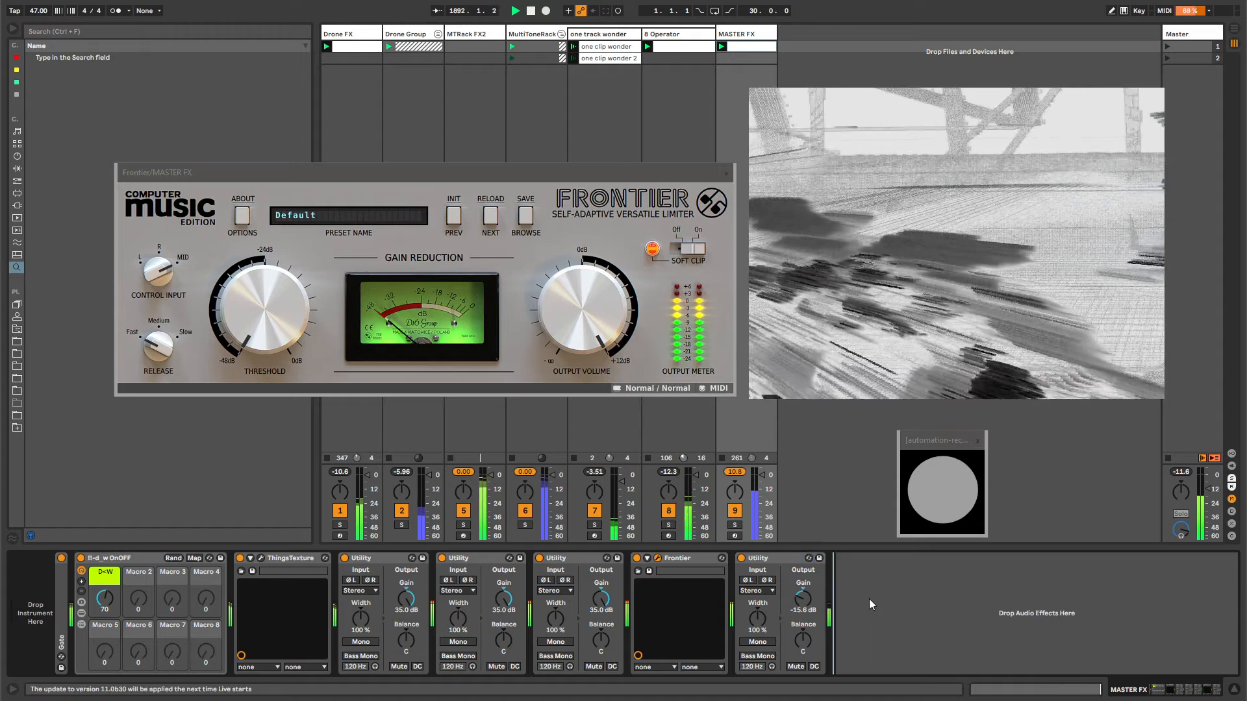
- Search for the audio effect rack and add the dry/wet rack at the end of the MASTER FX chain
{"action": "key", "text": "ctrl+f"}
{"action": "type", "text": "audio effect rack"}
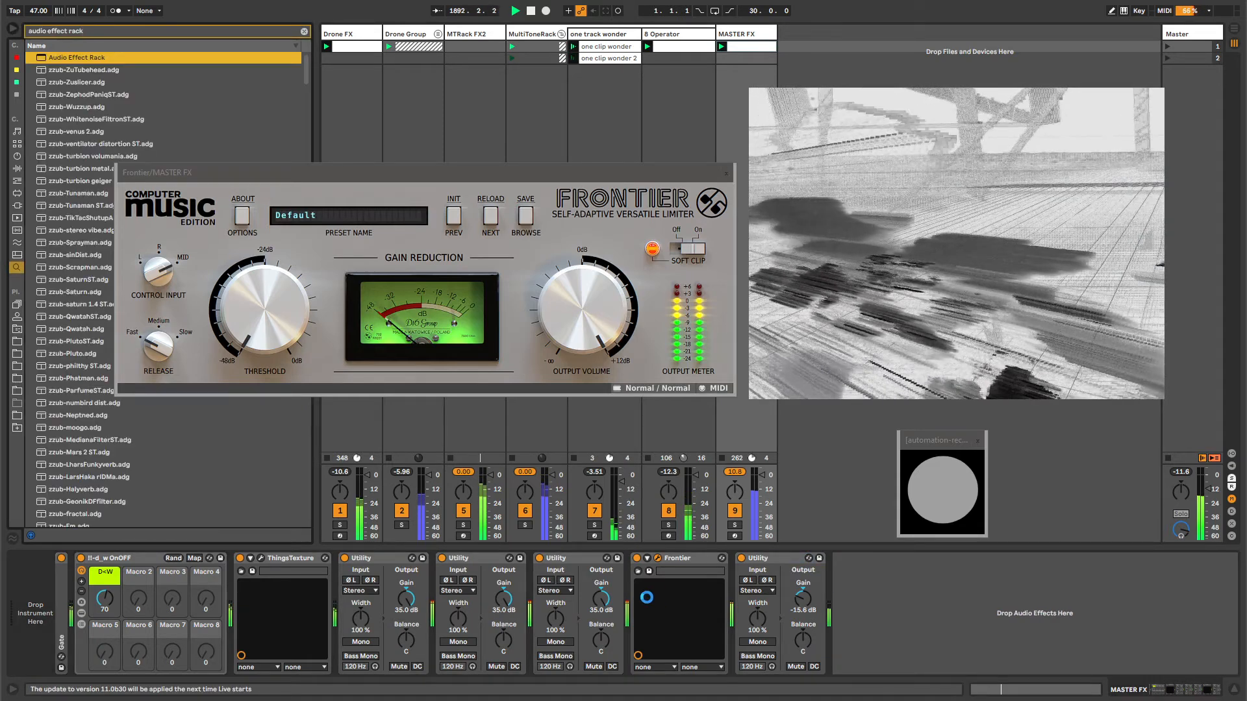
{"action": "key", "text": "Return"}
{"action": "key", "text": "Escape"}
- Move Frontier and all the Utility devices around it into the new rack's W chain and set the D<W macro to about 16
{"action": "left_click", "coordinate": [768, 563], "text": "shift"}
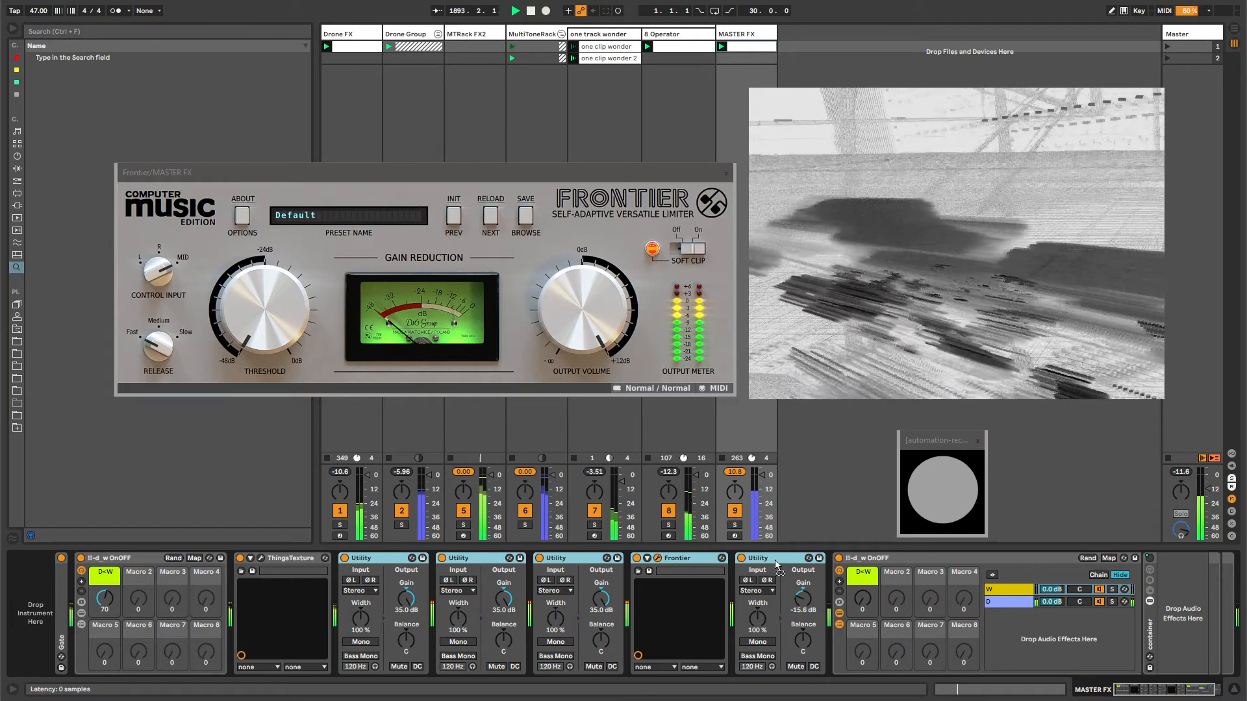
{"action": "left_click_drag", "start_coordinate": [777, 565], "coordinate": [1164, 607]}
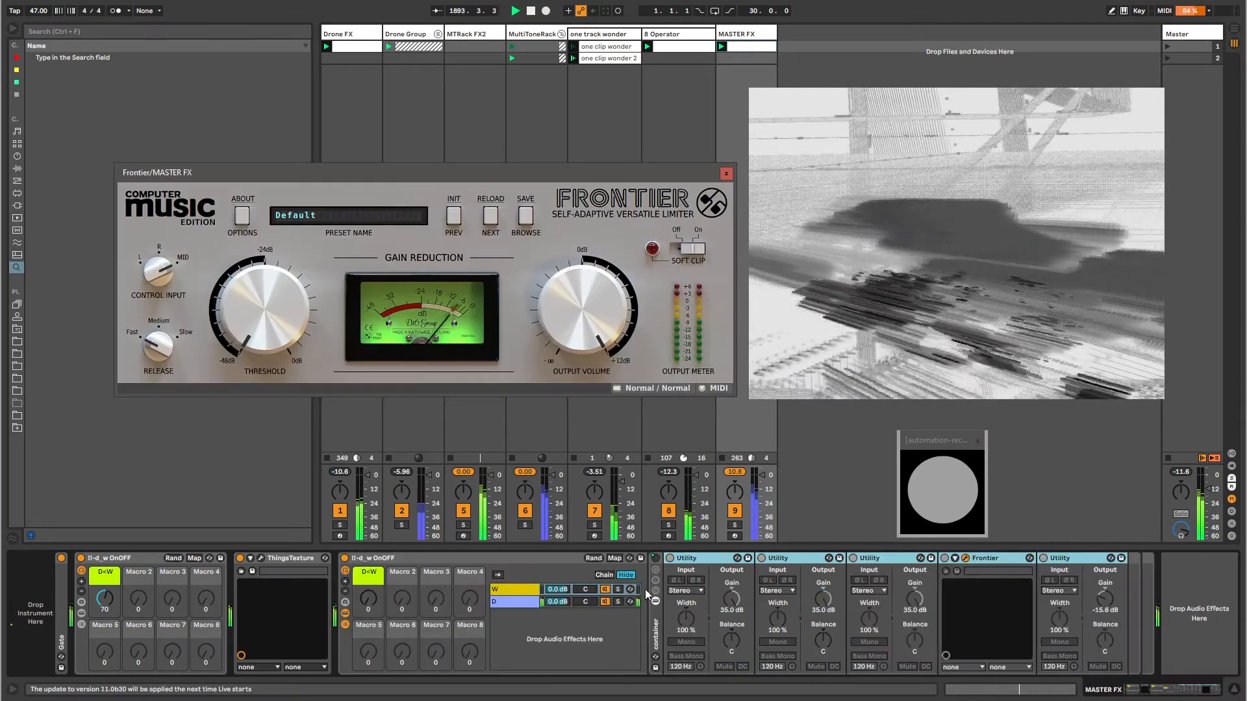
{"action": "left_click_drag", "start_coordinate": [369, 600], "coordinate": [369, 576]}
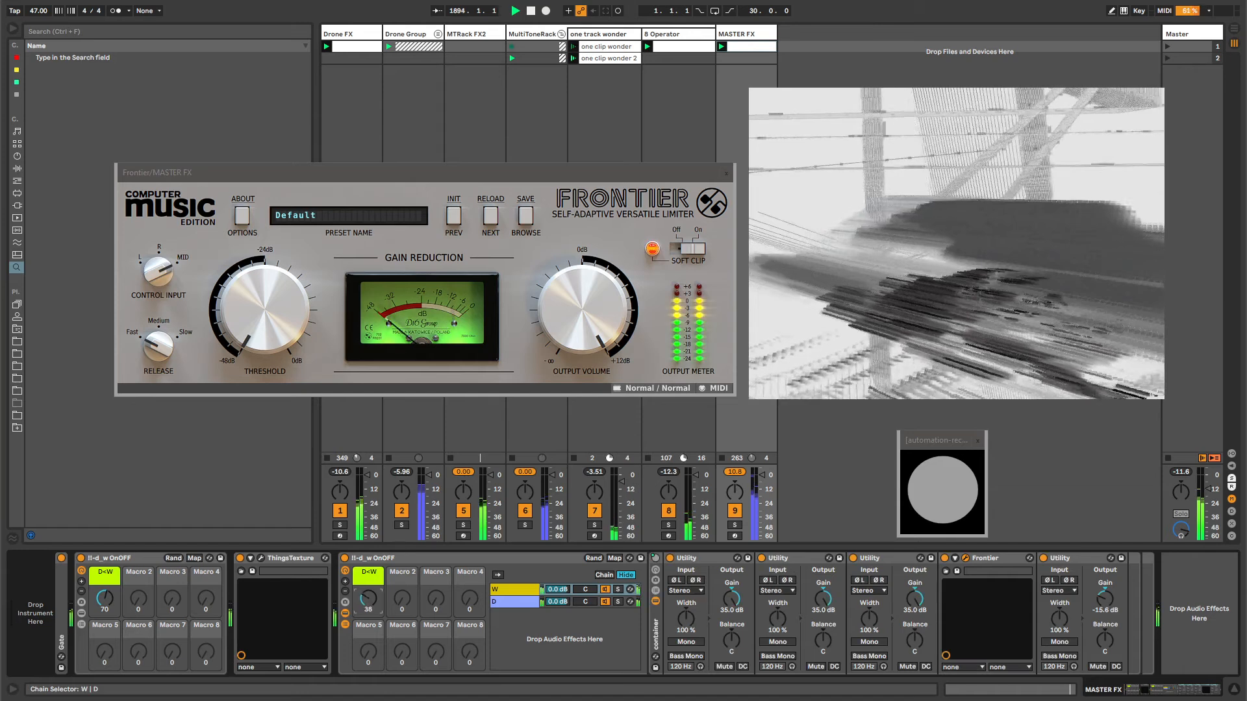
{"action": "left_click", "coordinate": [703, 559]}
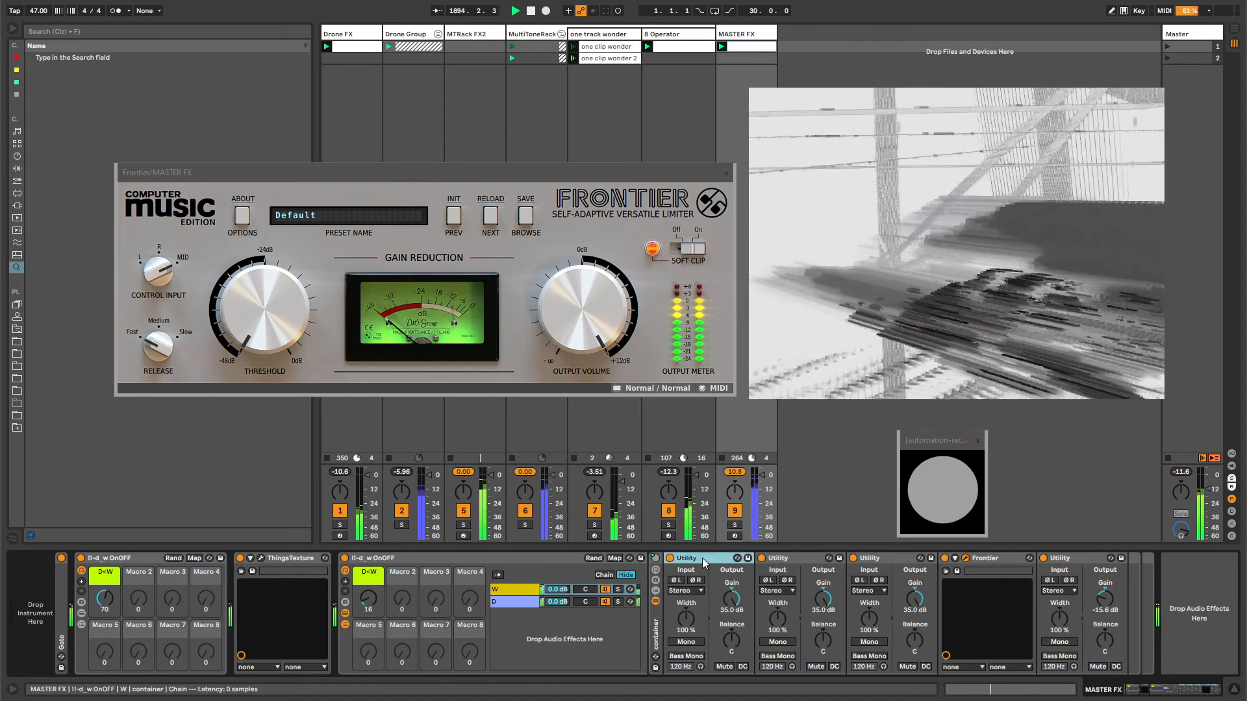
{"action": "key", "text": "Delete"}
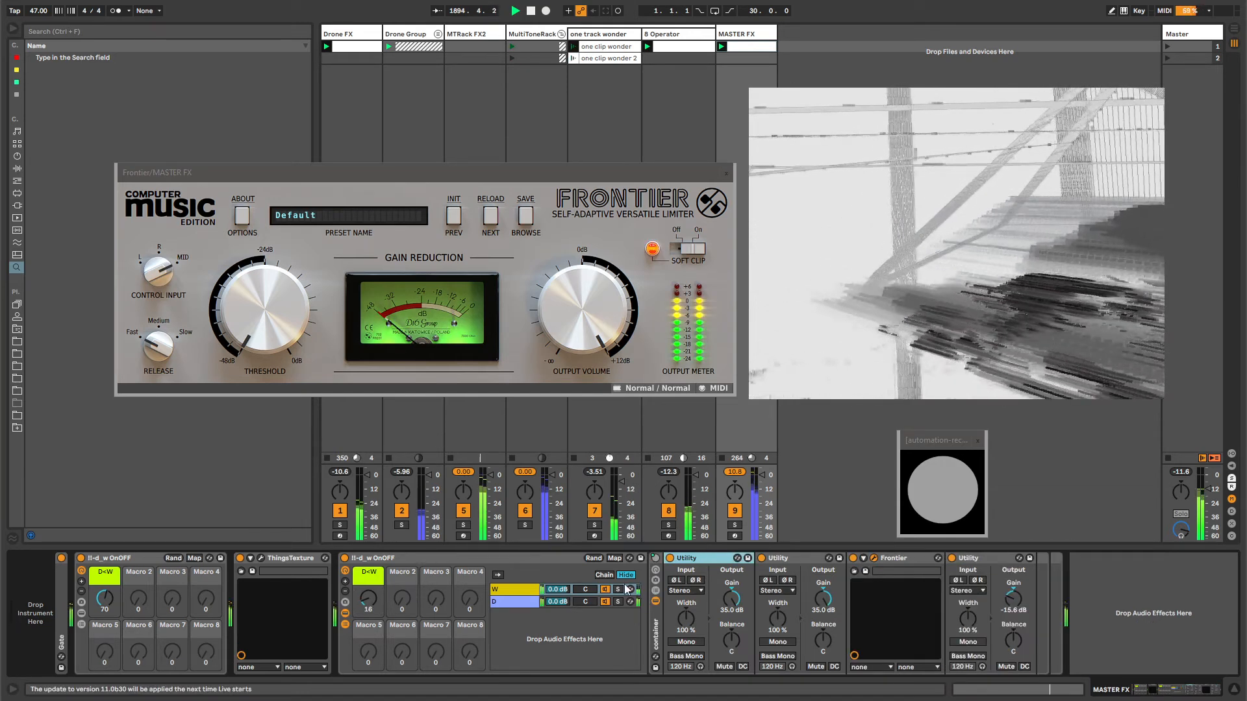
{"action": "key", "text": "ctrl+z"}
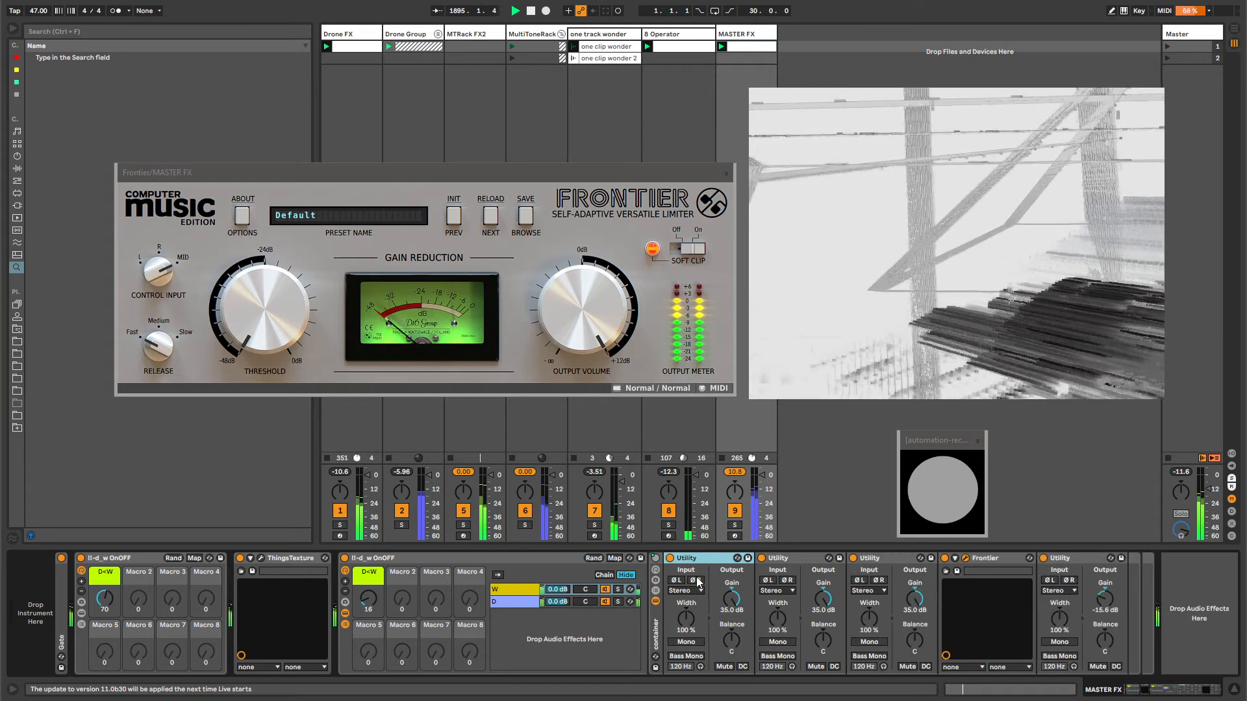
- Rename the dry/wet rack containing Frontier as Frontier Saturation
{"action": "left_click", "coordinate": [390, 559]}
{"action": "key", "text": "ctrl+r"}
{"action": "type", "text": "Frontier"}
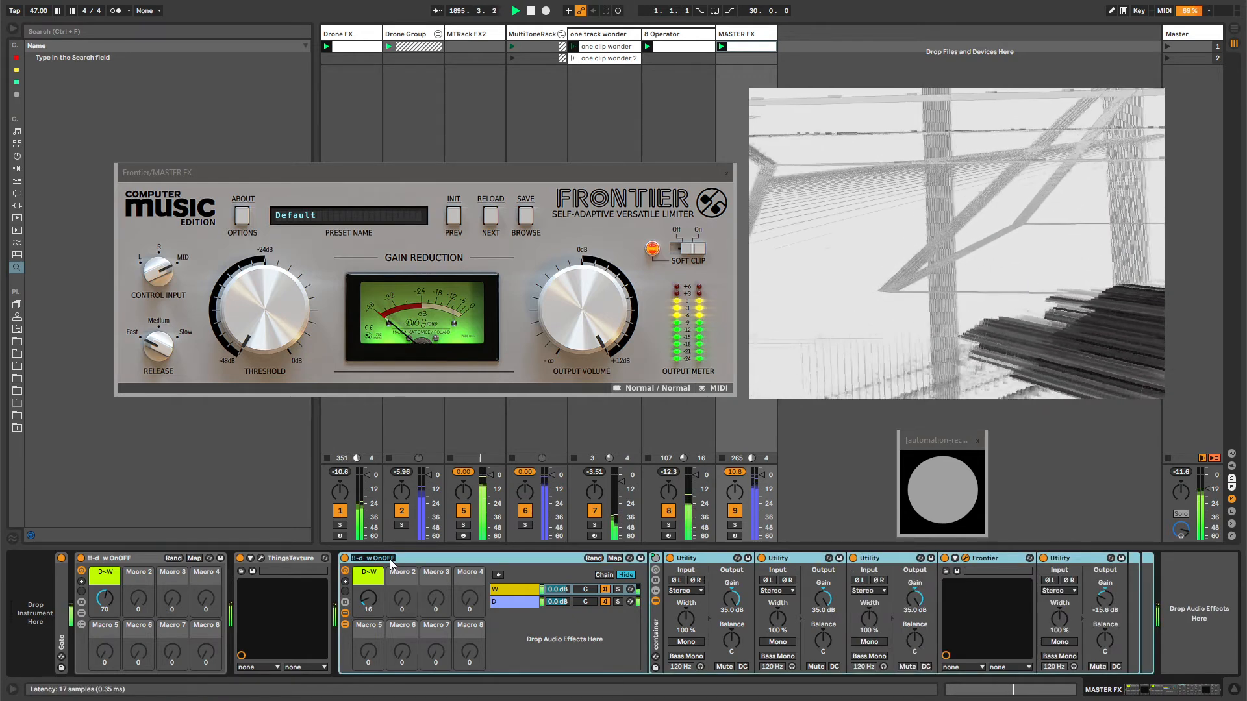
{"action": "type", "text": " S"}
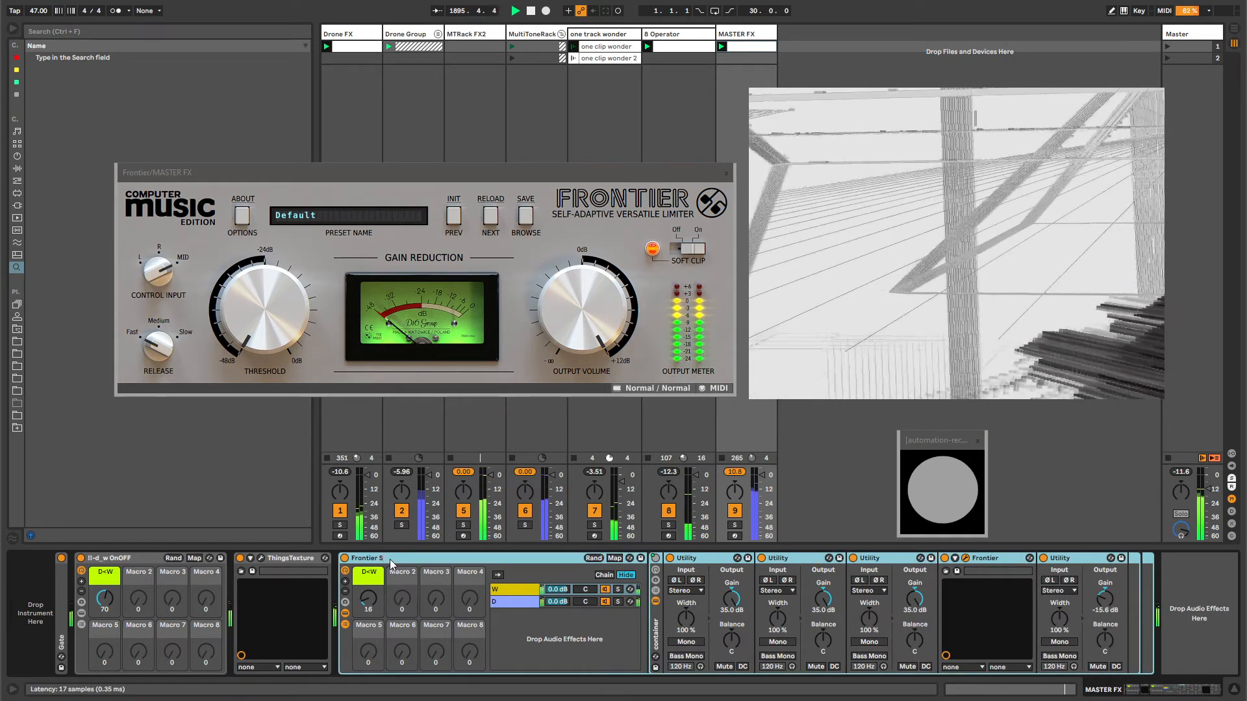
{"action": "type", "text": "aturation"}
{"action": "key", "text": "Return"}
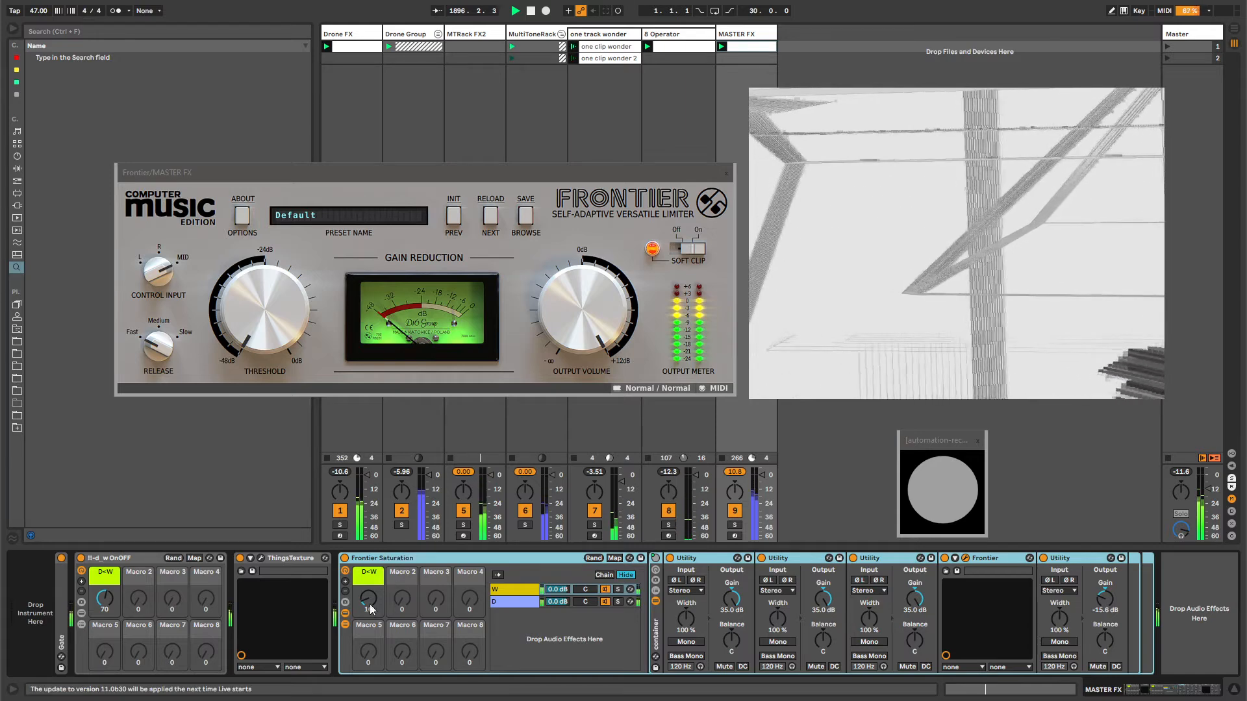
- Set the Frontier Saturation rack's D<W macro to 15 and move the rack ahead of ThingsTexture with its chains and devices hidden
{"action": "left_click_drag", "start_coordinate": [371, 602], "coordinate": [372, 598]}
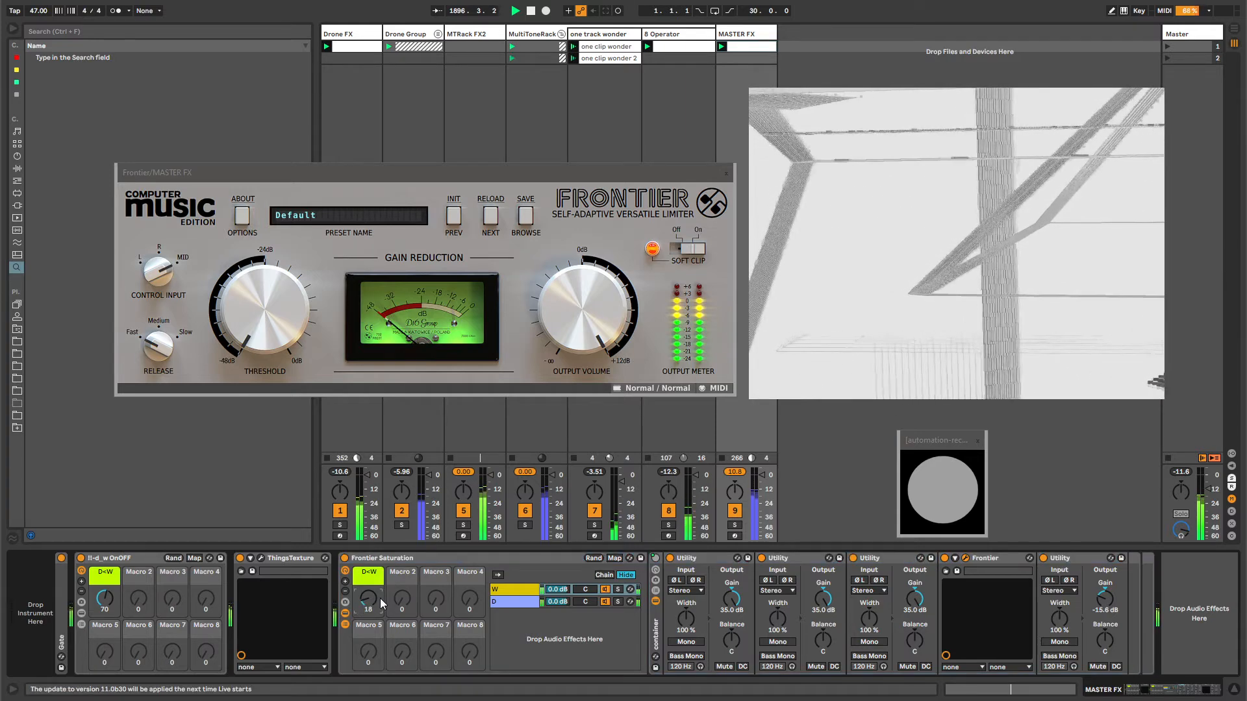
{"action": "left_click", "coordinate": [827, 602]}
{"action": "left_click_drag", "start_coordinate": [396, 560], "coordinate": [232, 583]}
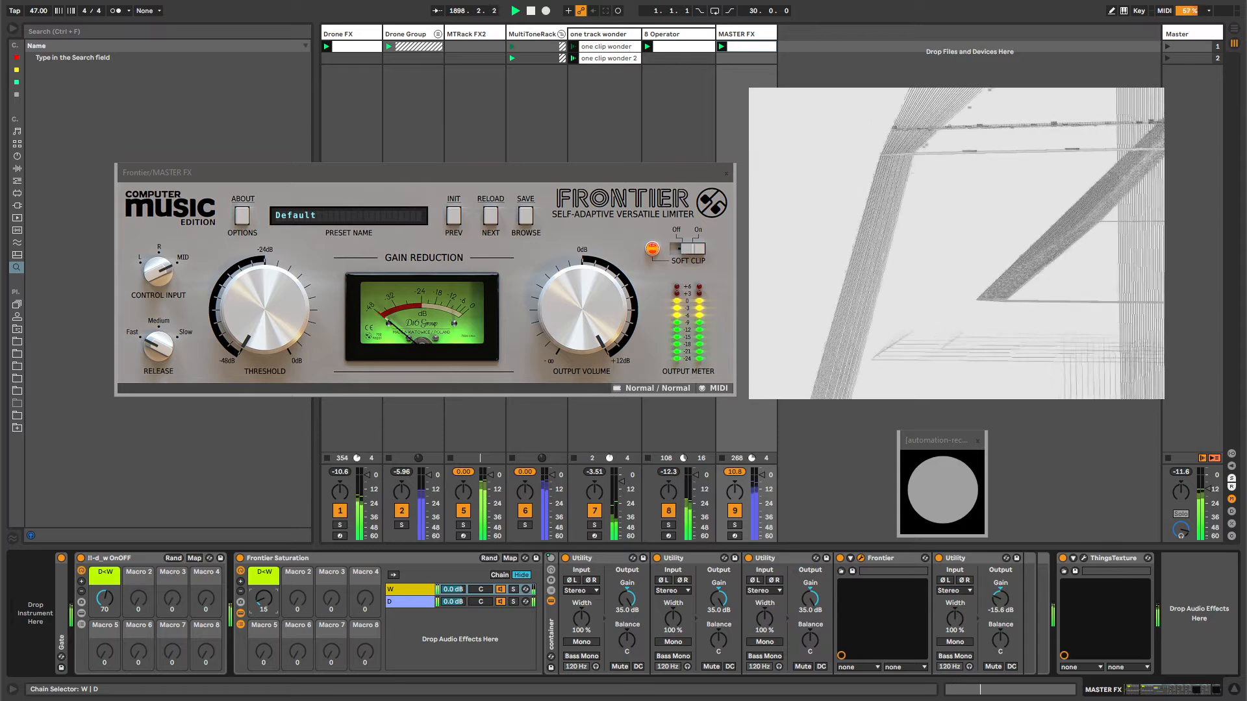
{"action": "left_click", "coordinate": [241, 625]}
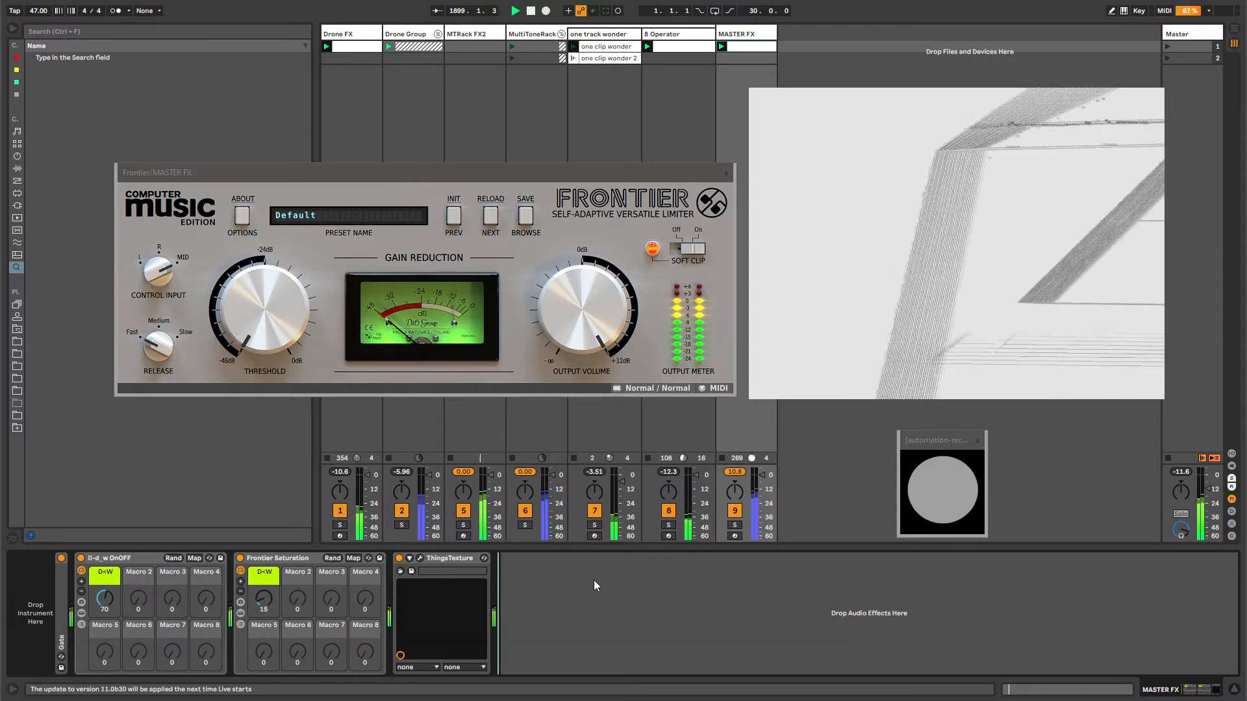
- Add an EQ Eight to MASTER FX and place it between Frontier Saturation and ThingsTexture
{"action": "key", "text": "ctrl+f"}
{"action": "type", "text": "eq eight"}
{"action": "key", "text": "Return"}
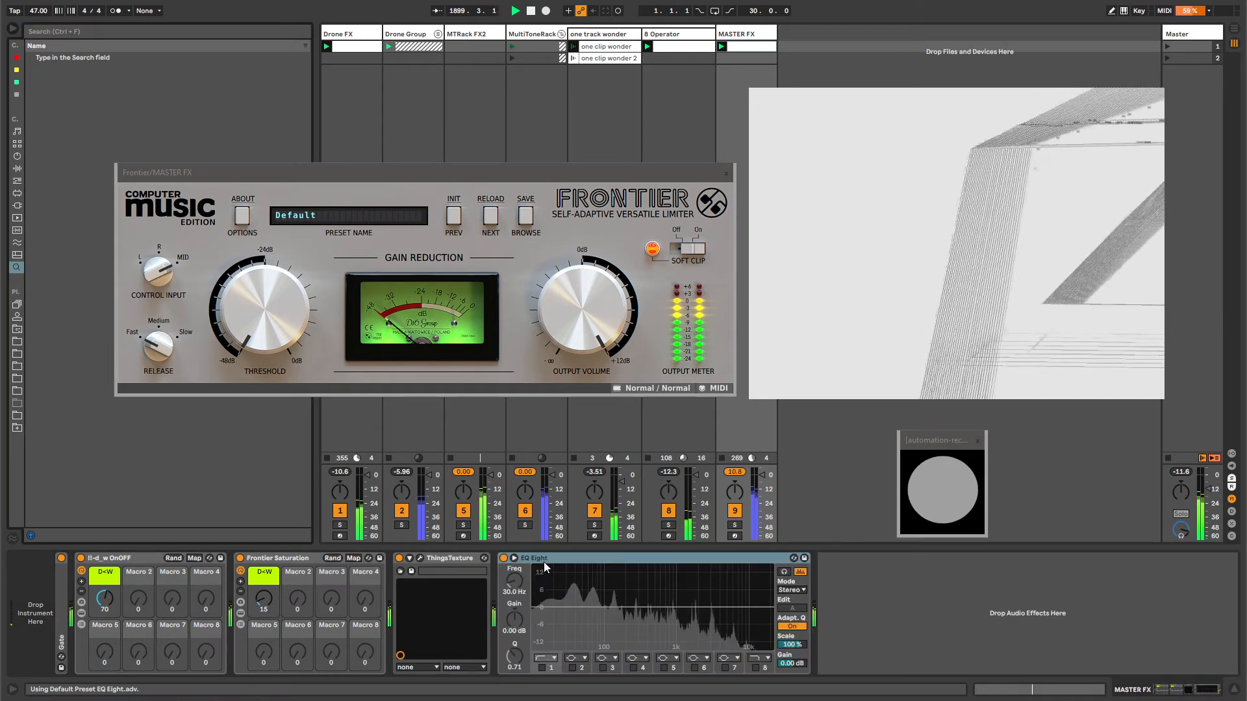
{"action": "left_click_drag", "start_coordinate": [384, 576], "coordinate": [386, 576]}
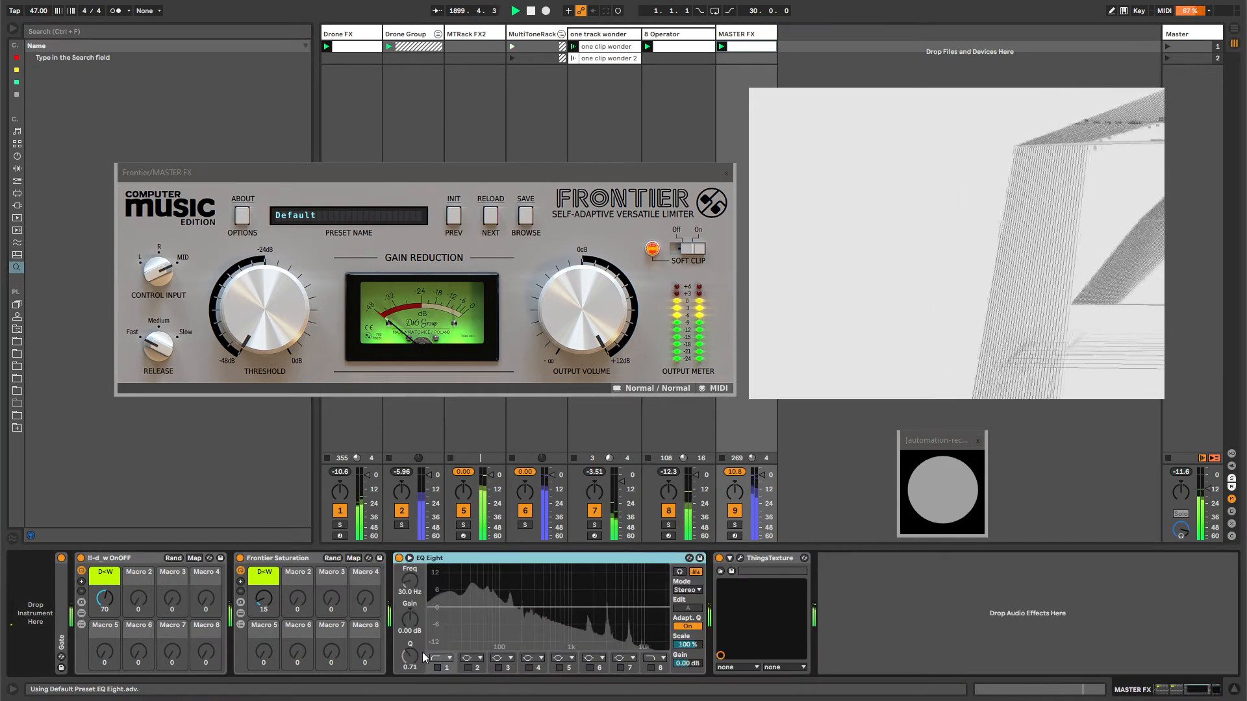
- Enable the first EQ Eight band and shape it as a gentle low cut at about 10.9 Hz with a Q of 0.45
{"action": "left_click", "coordinate": [438, 668]}
{"action": "left_click_drag", "start_coordinate": [465, 616], "coordinate": [434, 623]}
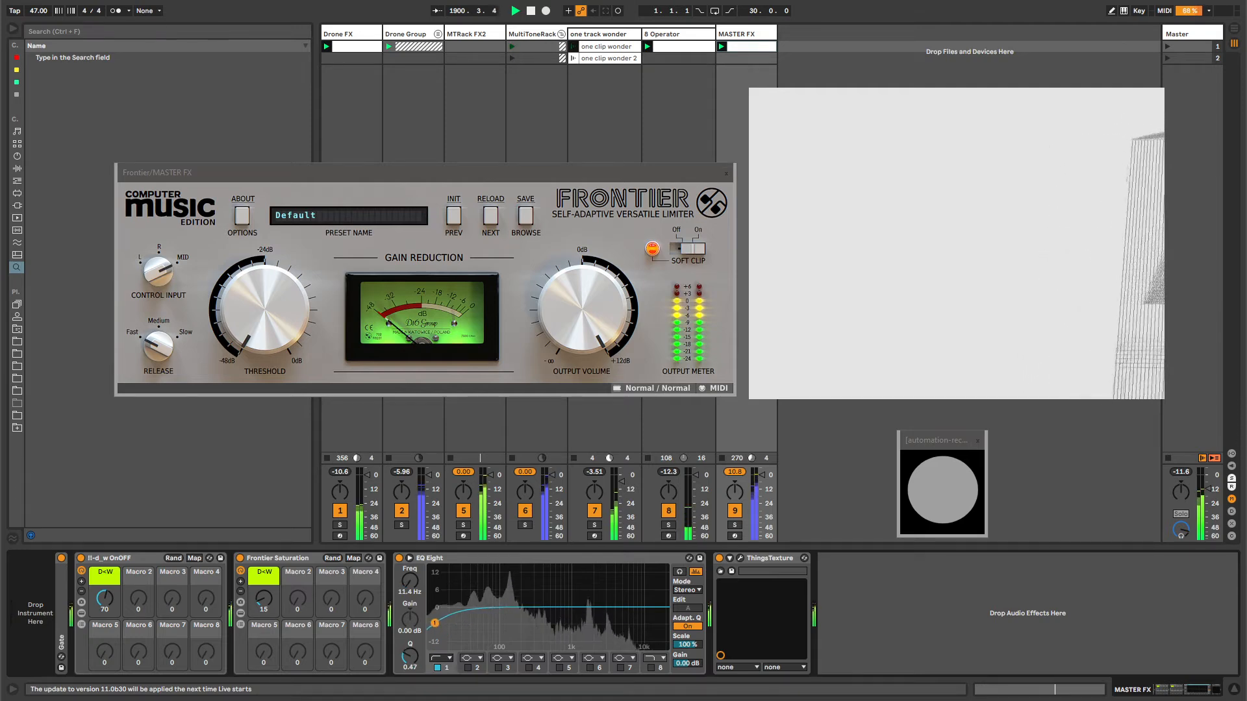
{"action": "left_click", "coordinate": [253, 560]}
{"action": "left_click", "coordinate": [719, 559]}
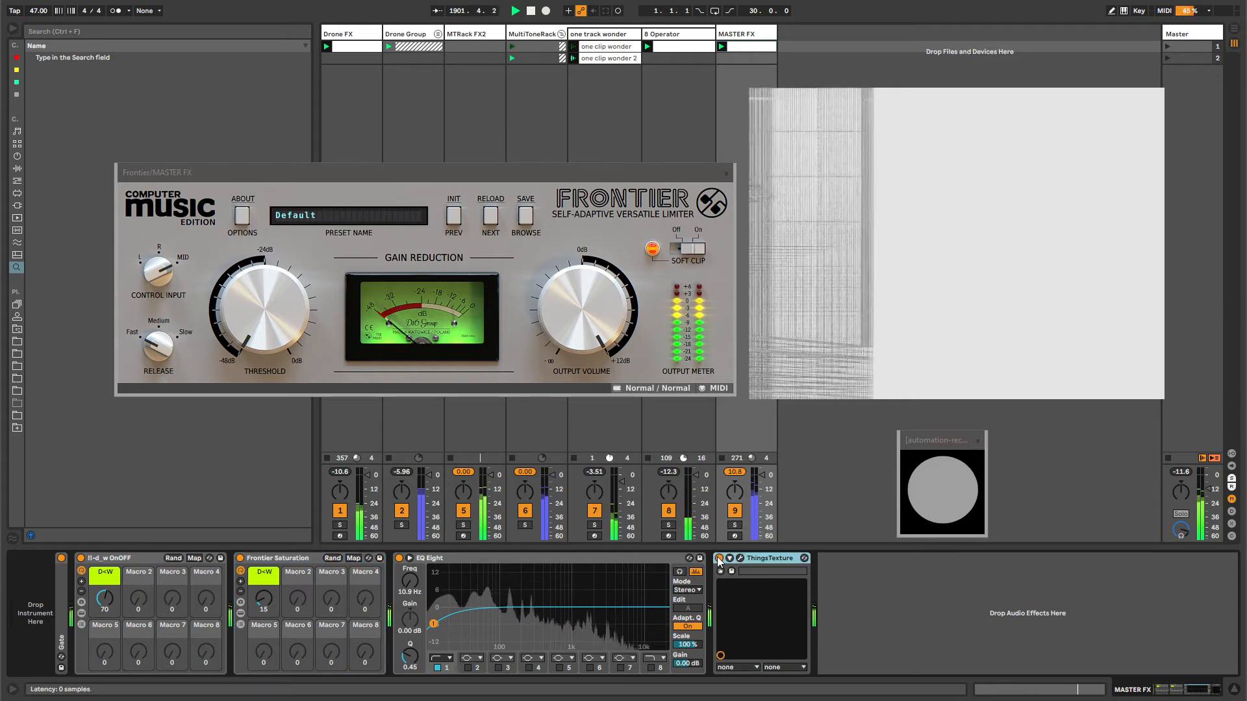
- Check the Drone FX devices, return to MASTER FX and audition Frontier Saturation with D<W at 127
{"action": "left_click", "coordinate": [348, 34]}
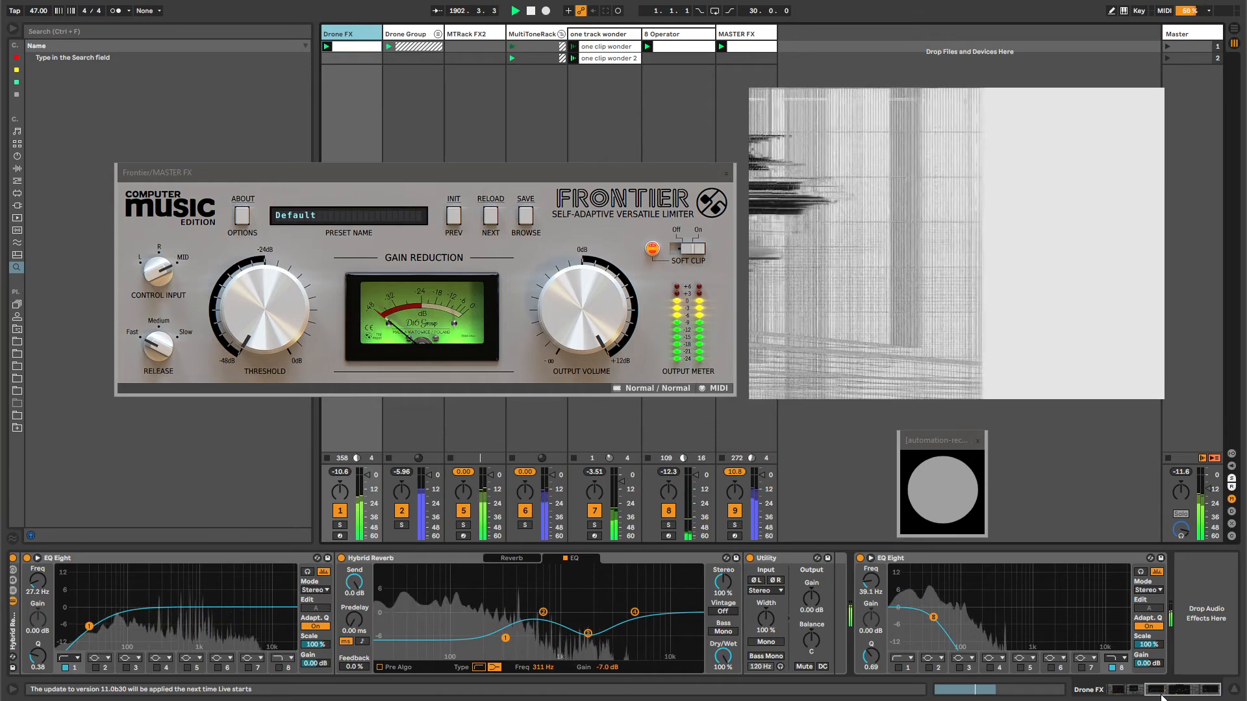
{"action": "left_click", "coordinate": [753, 34]}
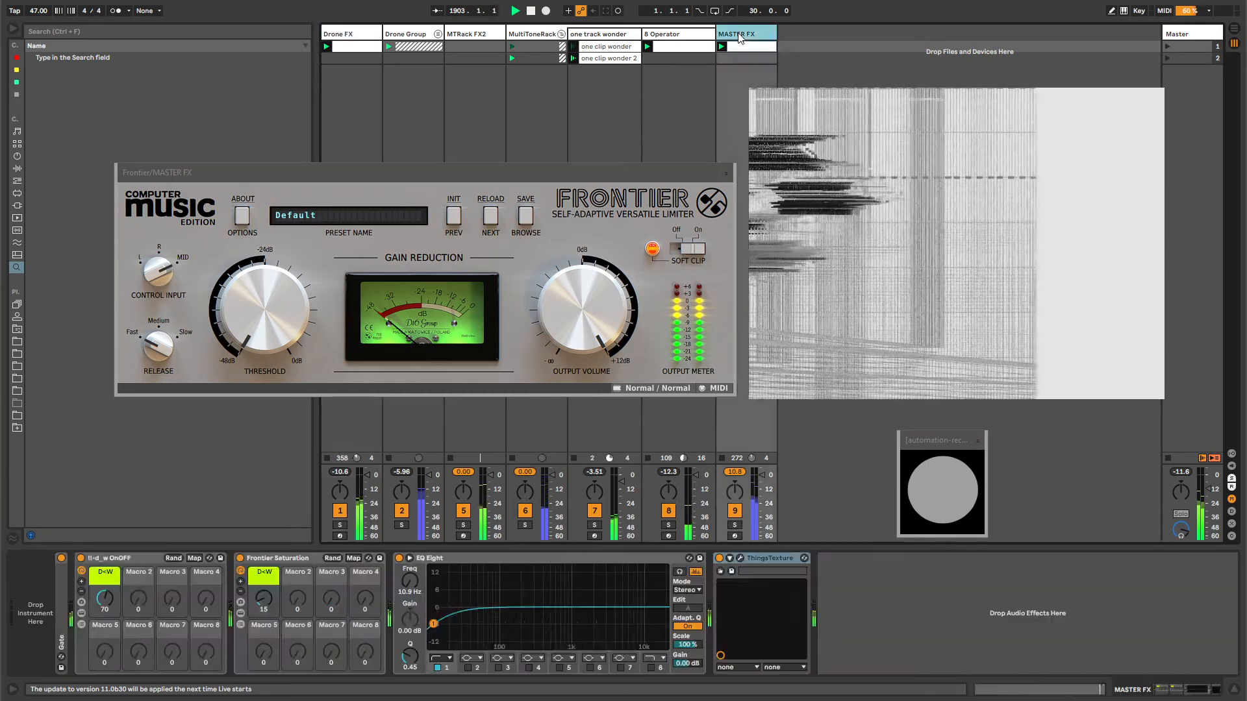
{"action": "left_click_drag", "start_coordinate": [264, 599], "coordinate": [263, 523]}
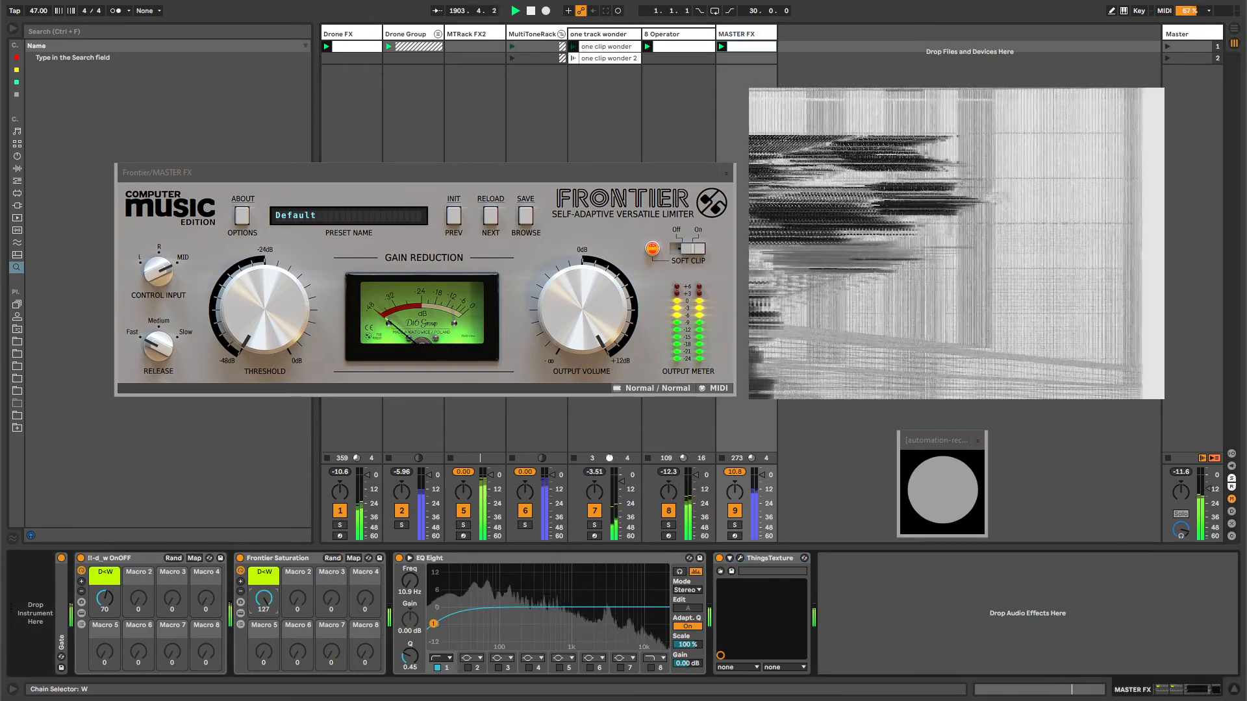
- Close the Frontier plug-in window and set the Frontier Saturation rack's D<W macro to 18
{"action": "left_click", "coordinate": [725, 174]}
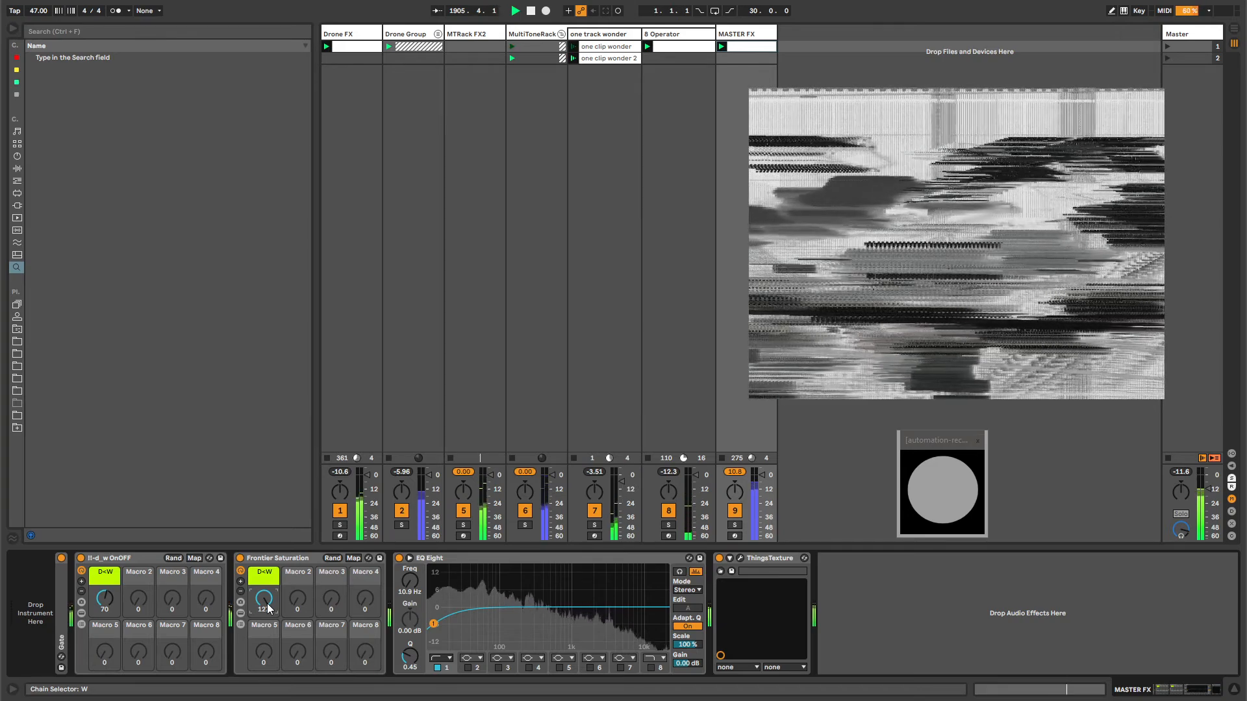
{"action": "mouse_move", "coordinate": [267, 609]}
{"action": "left_mouse_down"}
{"action": "mouse_move", "coordinate": [268, 691]}
{"action": "mouse_move", "coordinate": [268, 604]}
{"action": "left_mouse_up"}
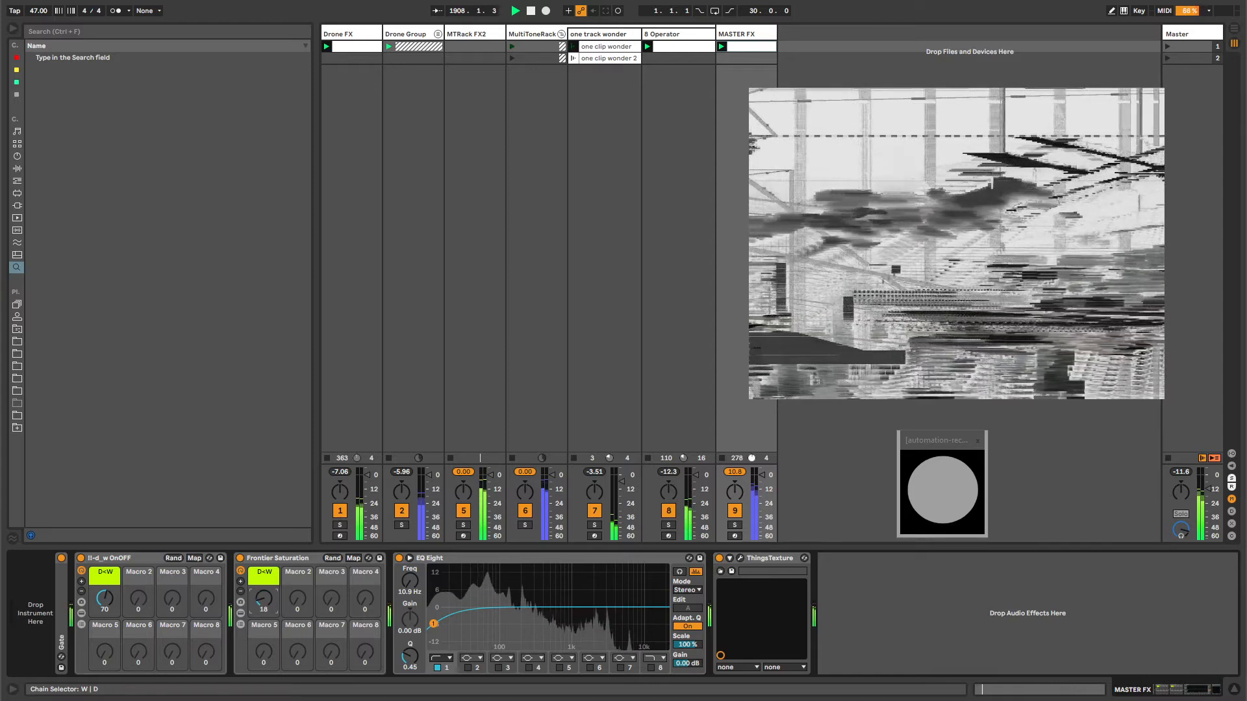
- Look through the device chains of the other tracks, from 8 Operator to Drone FX and back
{"action": "left_click", "coordinate": [751, 34]}
{"action": "left_click", "coordinate": [683, 39]}
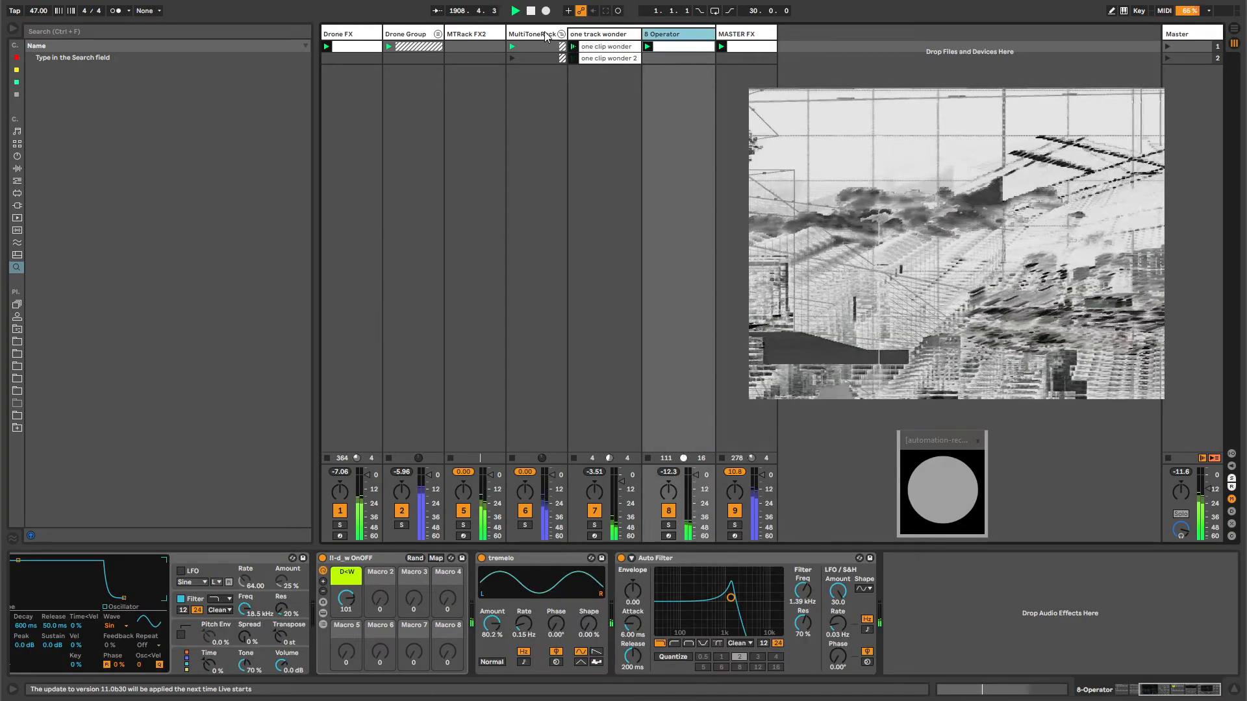
{"action": "left_click", "coordinate": [510, 36]}
{"action": "left_click", "coordinate": [461, 37]}
{"action": "left_click", "coordinate": [389, 35]}
{"action": "left_click", "coordinate": [326, 30]}
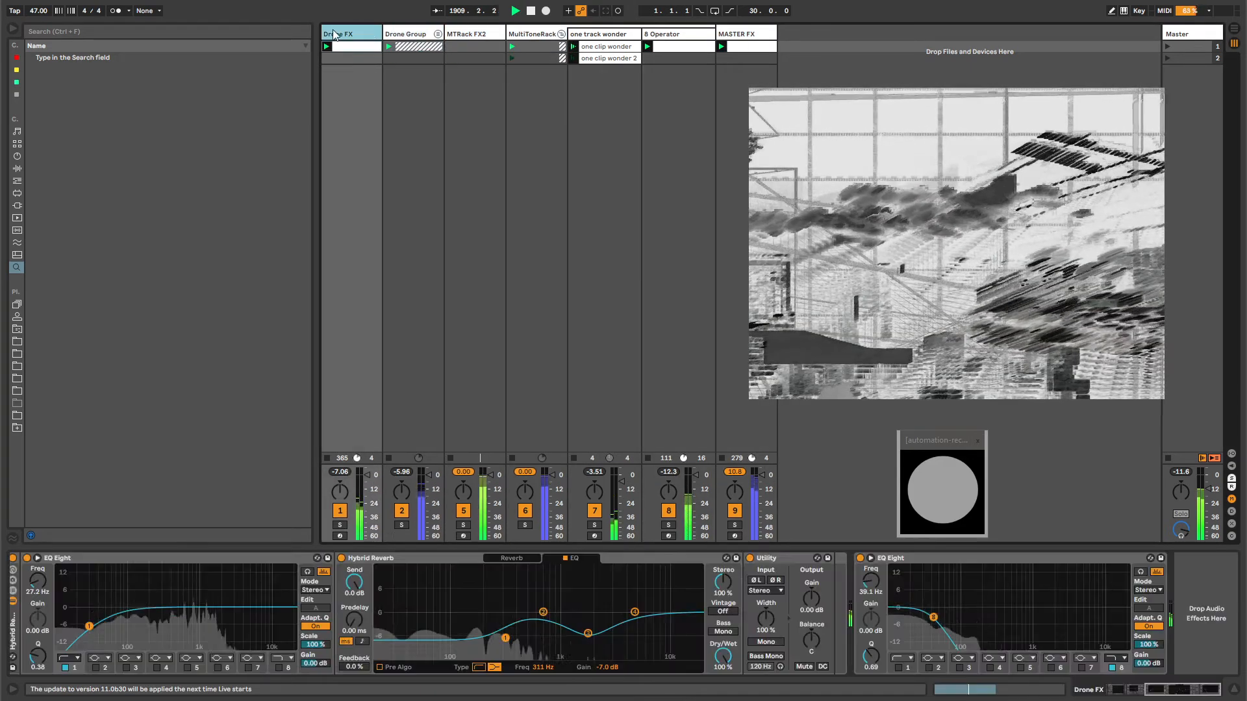
{"action": "left_click", "coordinate": [609, 32]}
{"action": "left_click", "coordinate": [643, 30]}
{"action": "left_click", "coordinate": [681, 34]}
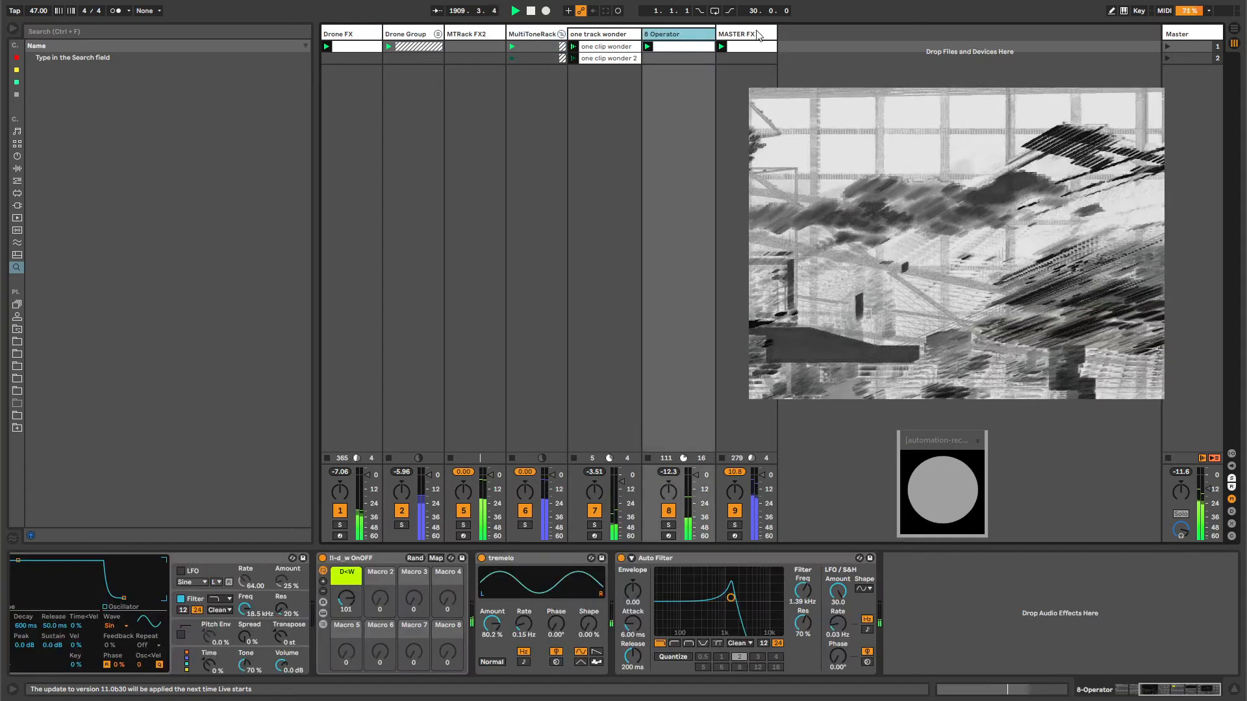
- Raise the D<W macro of the Frontier Saturation rack on MASTER FX to about 33
{"action": "left_click", "coordinate": [741, 34]}
{"action": "left_click_drag", "start_coordinate": [268, 606], "coordinate": [268, 614]}
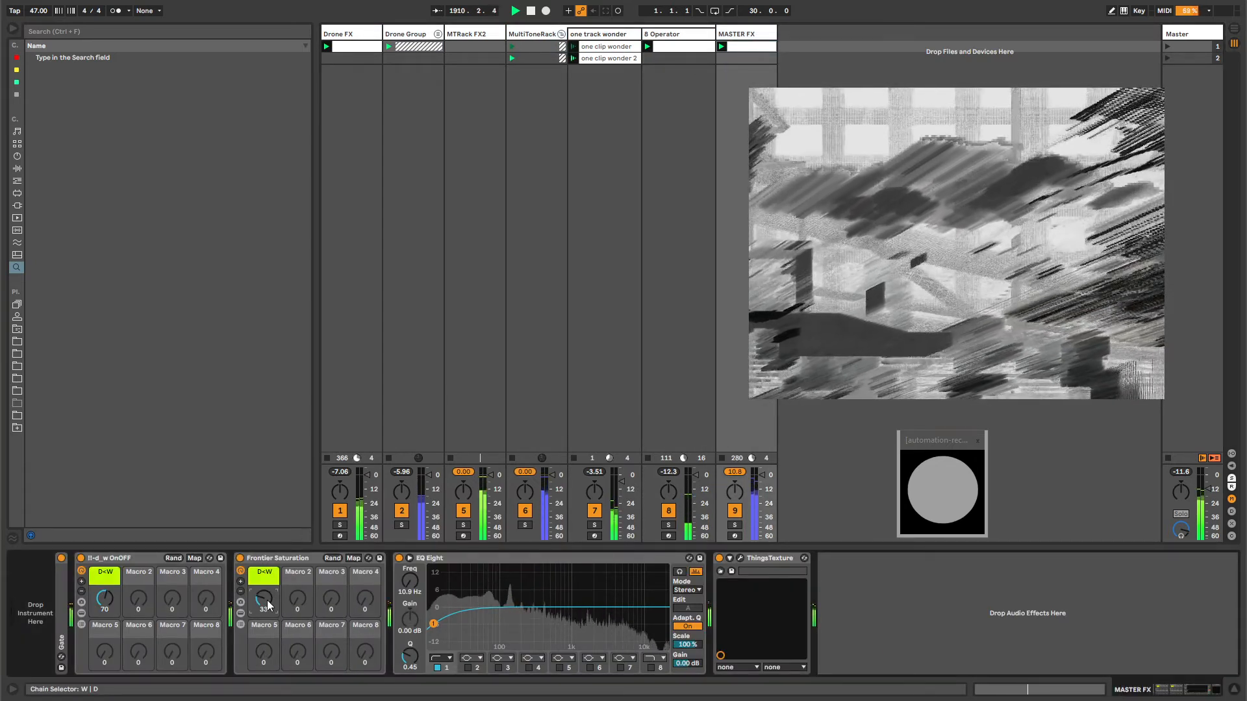
- Set the D<W macro of the Frontier Saturation rack on MASTER FX to 19
{"action": "left_click_drag", "start_coordinate": [267, 600], "coordinate": [267, 539]}
{"action": "left_click_drag", "start_coordinate": [264, 598], "coordinate": [264, 612]}
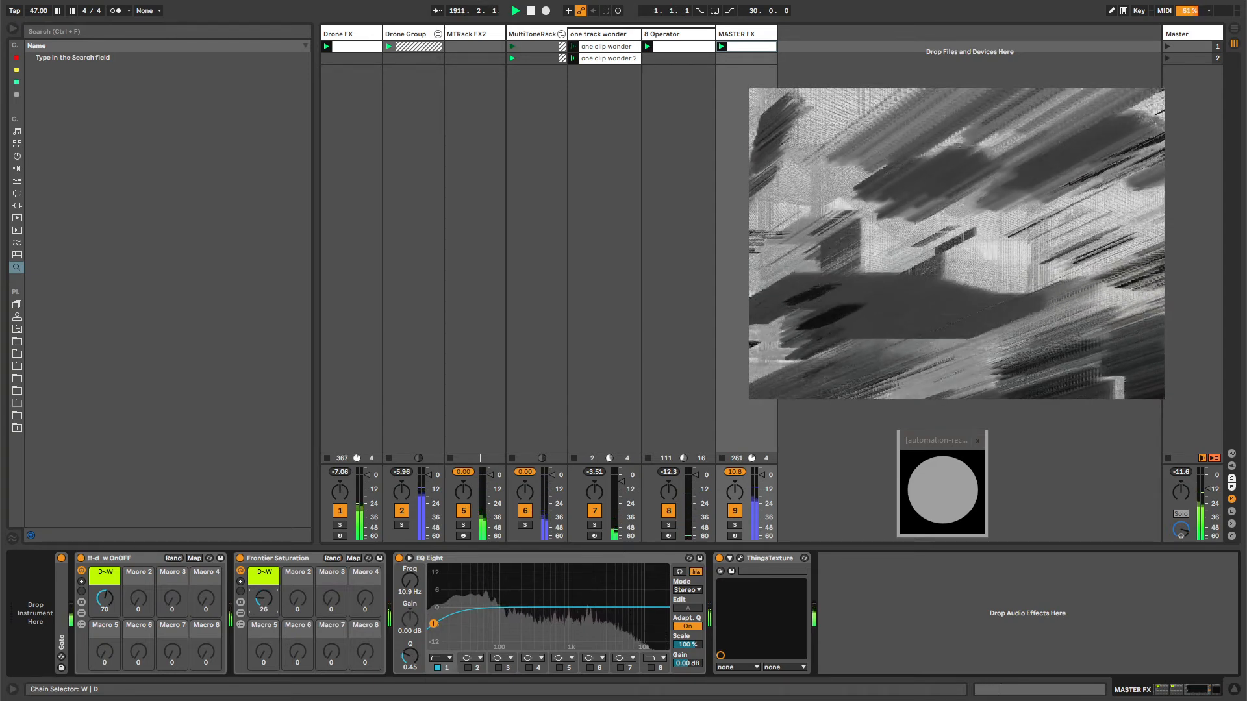
{"action": "left_click", "coordinate": [776, 555]}
{"action": "mouse_move", "coordinate": [265, 600]}
{"action": "left_mouse_down"}
{"action": "mouse_move", "coordinate": [264, 563]}
{"action": "mouse_move", "coordinate": [264, 608]}
{"action": "left_mouse_up"}
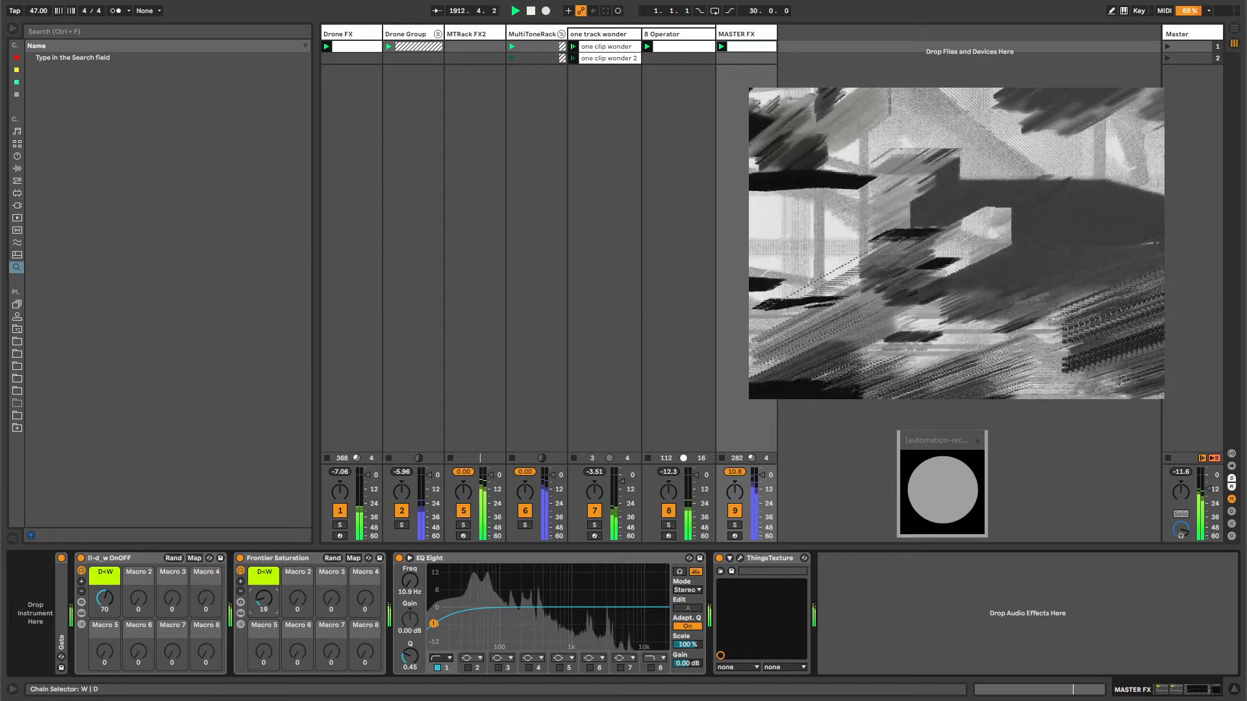
- Copy the Frontier Saturation rack to the end of the 8 Operator chain, set its D<W macro to 127 and show its chains
{"action": "left_click", "coordinate": [571, 184]}
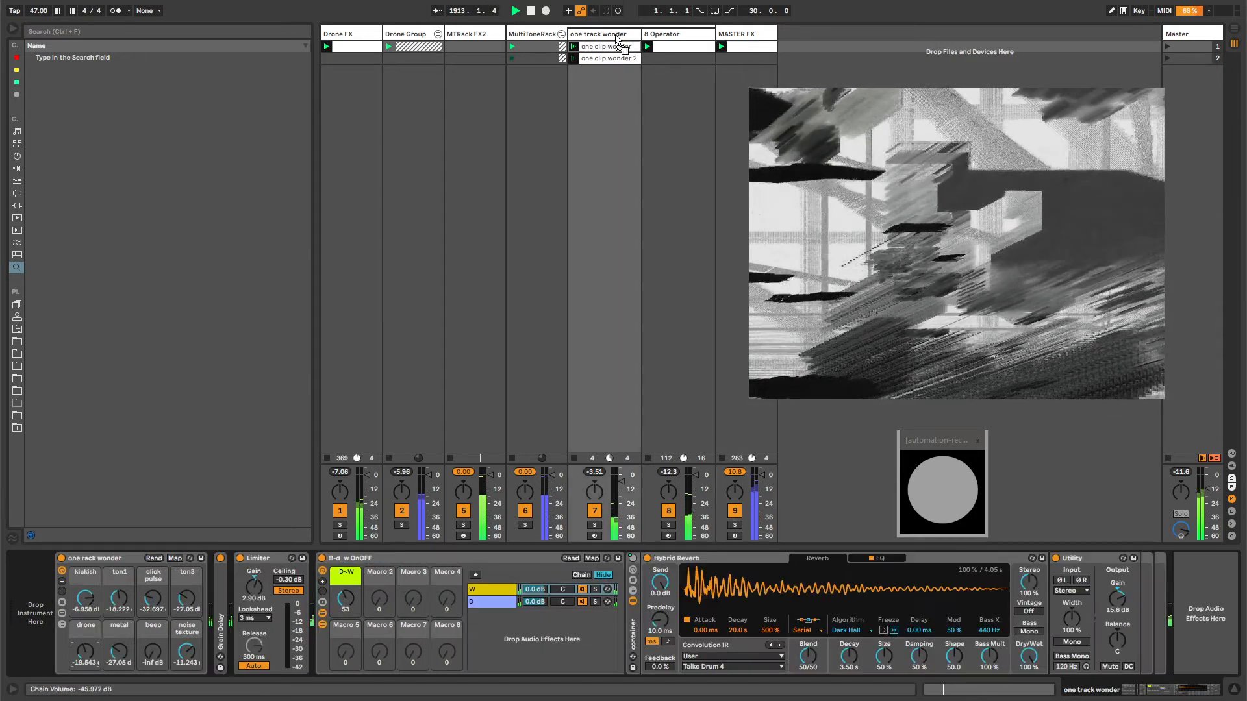
{"action": "left_click", "coordinate": [669, 34]}
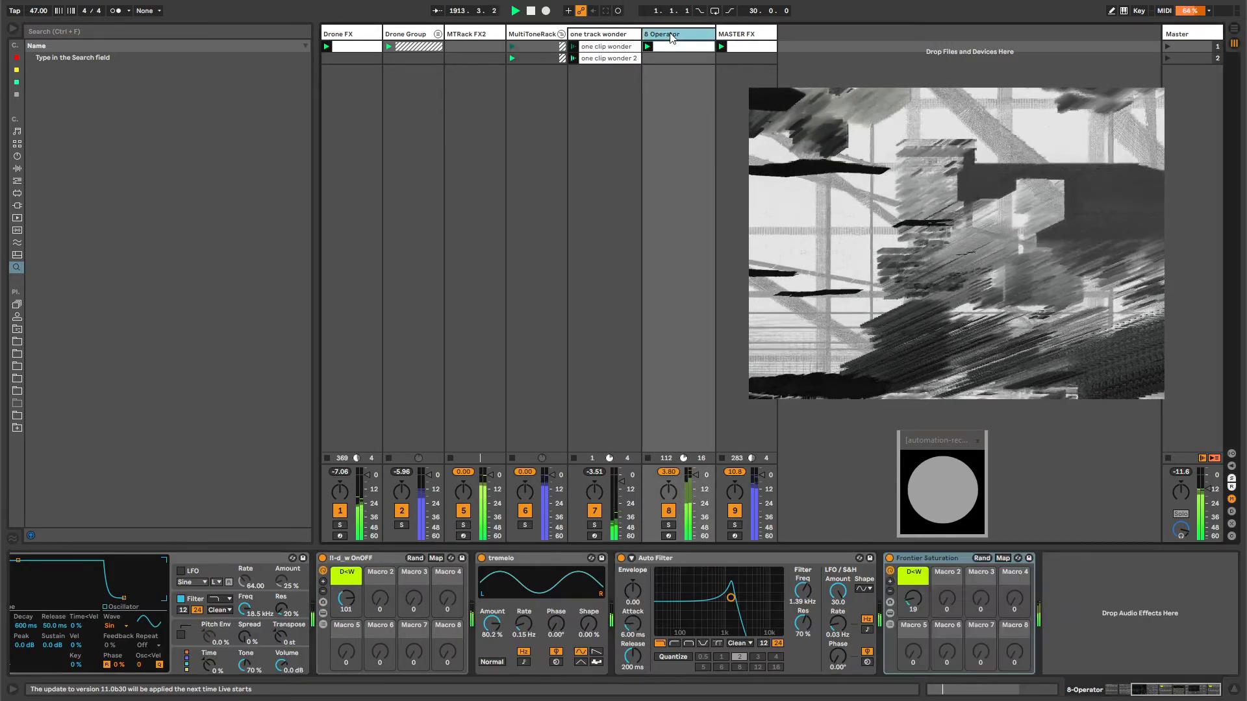
{"action": "left_click_drag", "start_coordinate": [919, 593], "coordinate": [918, 598]}
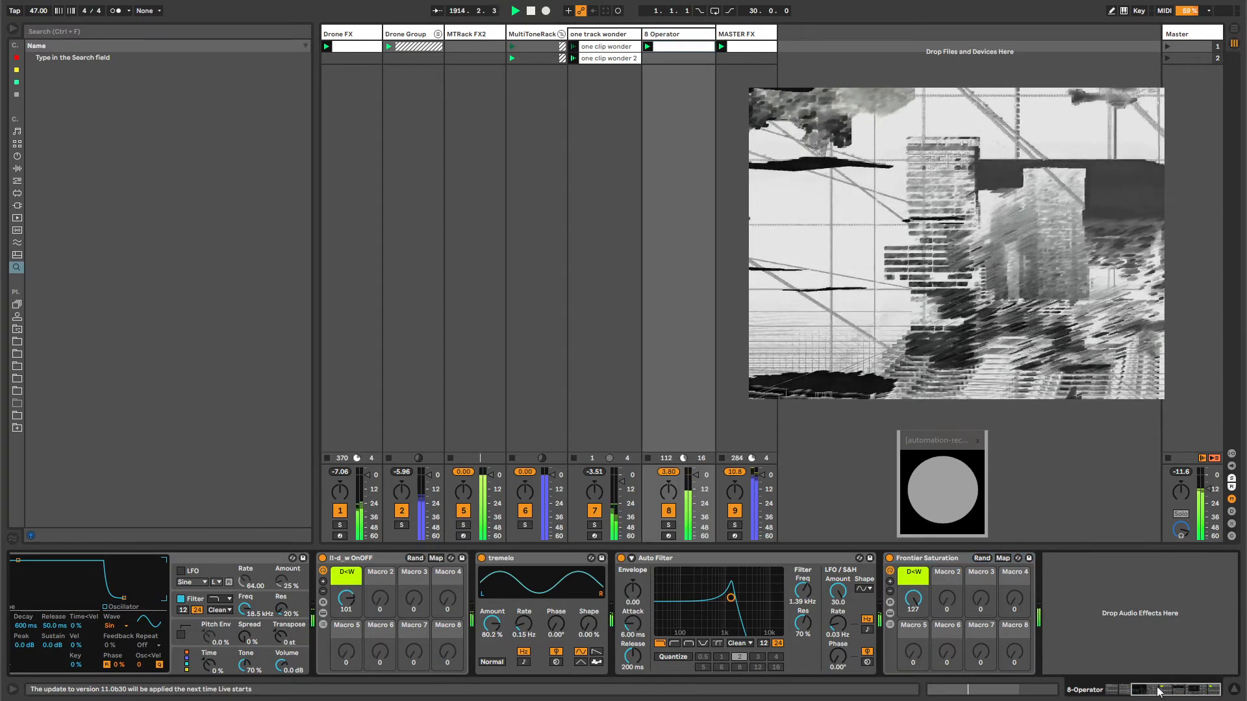
{"action": "left_click", "coordinate": [889, 624]}
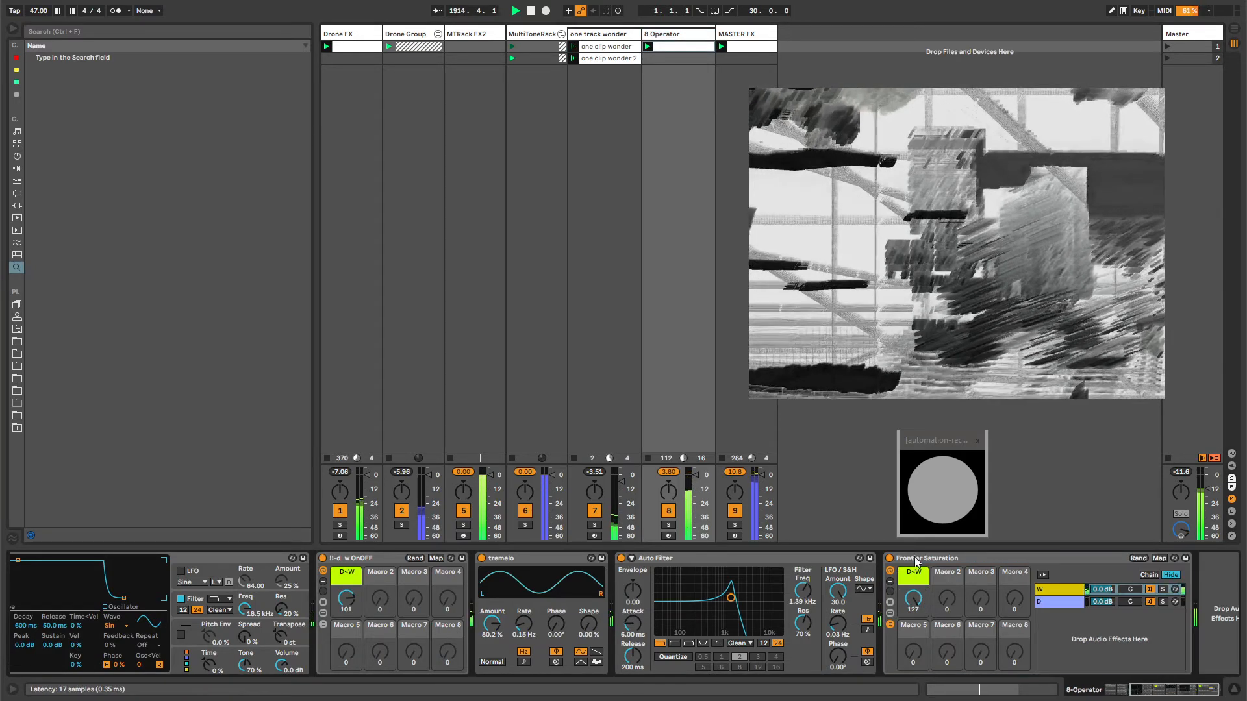
- Move the Frontier Saturation rack directly after the Operator on the 8 Operator track and set its D<W macro to about 38
{"action": "left_click_drag", "start_coordinate": [432, 570], "coordinate": [348, 613]}
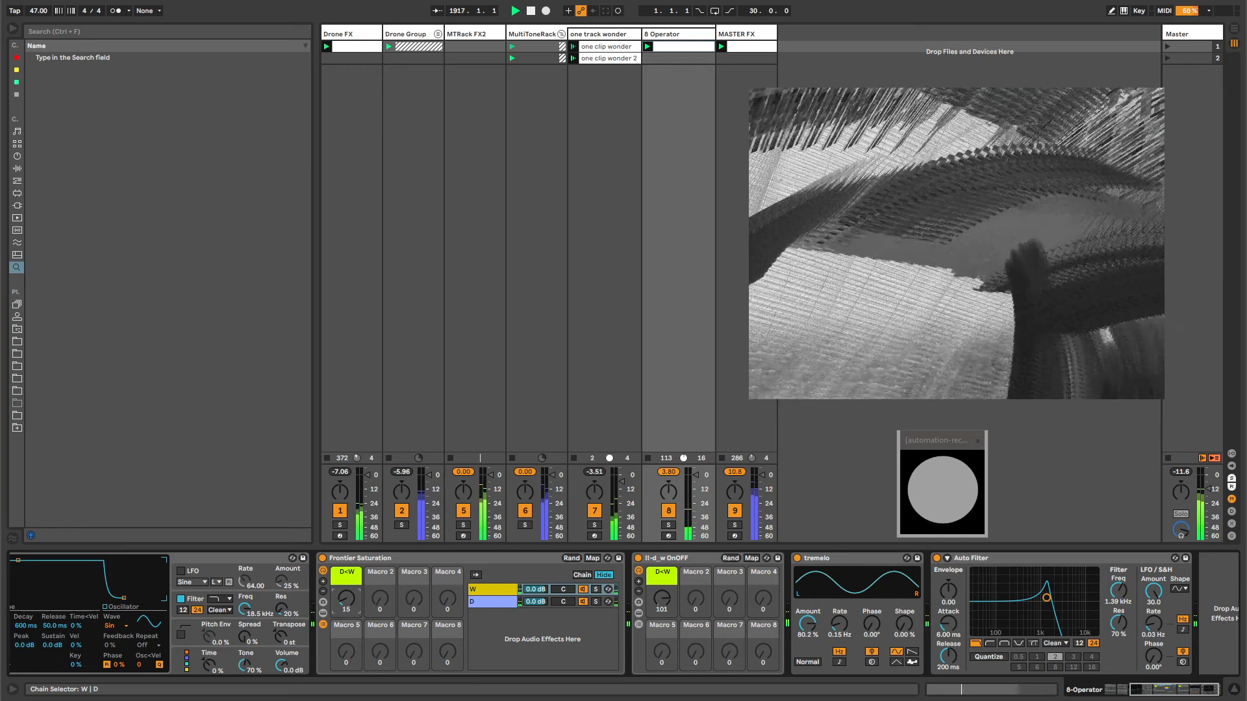
{"action": "double_click", "coordinate": [345, 561]}
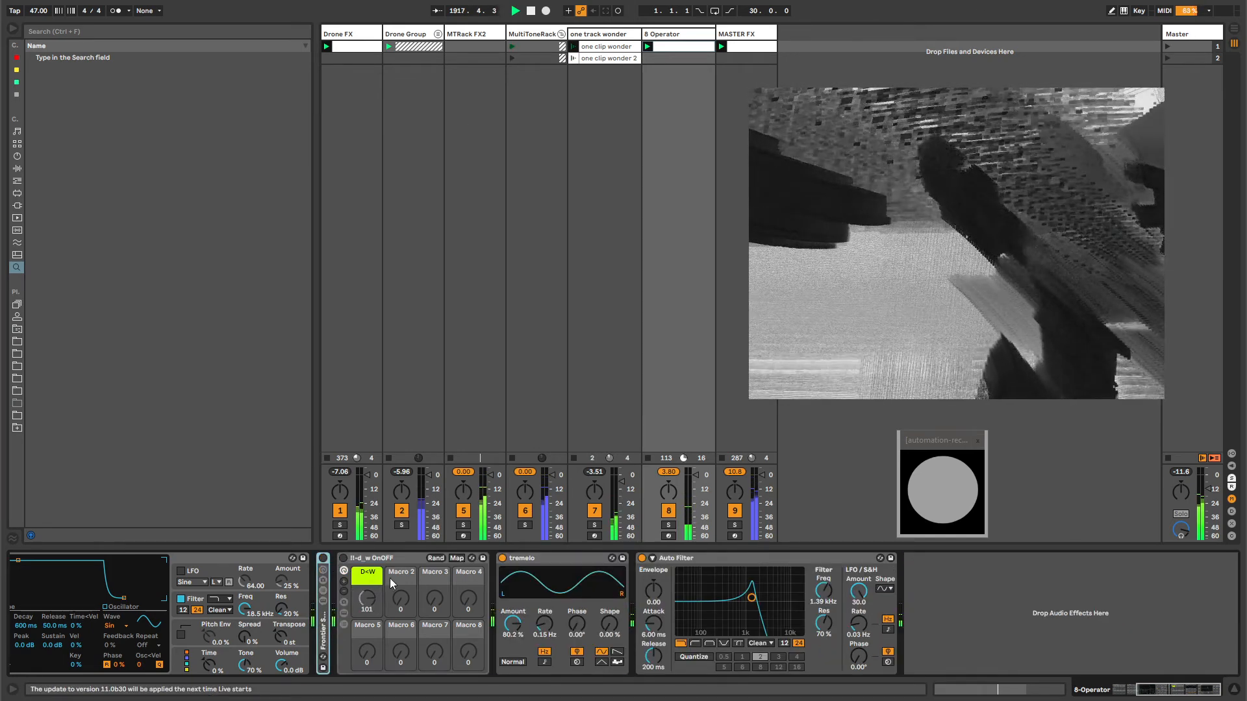
{"action": "double_click", "coordinate": [321, 570]}
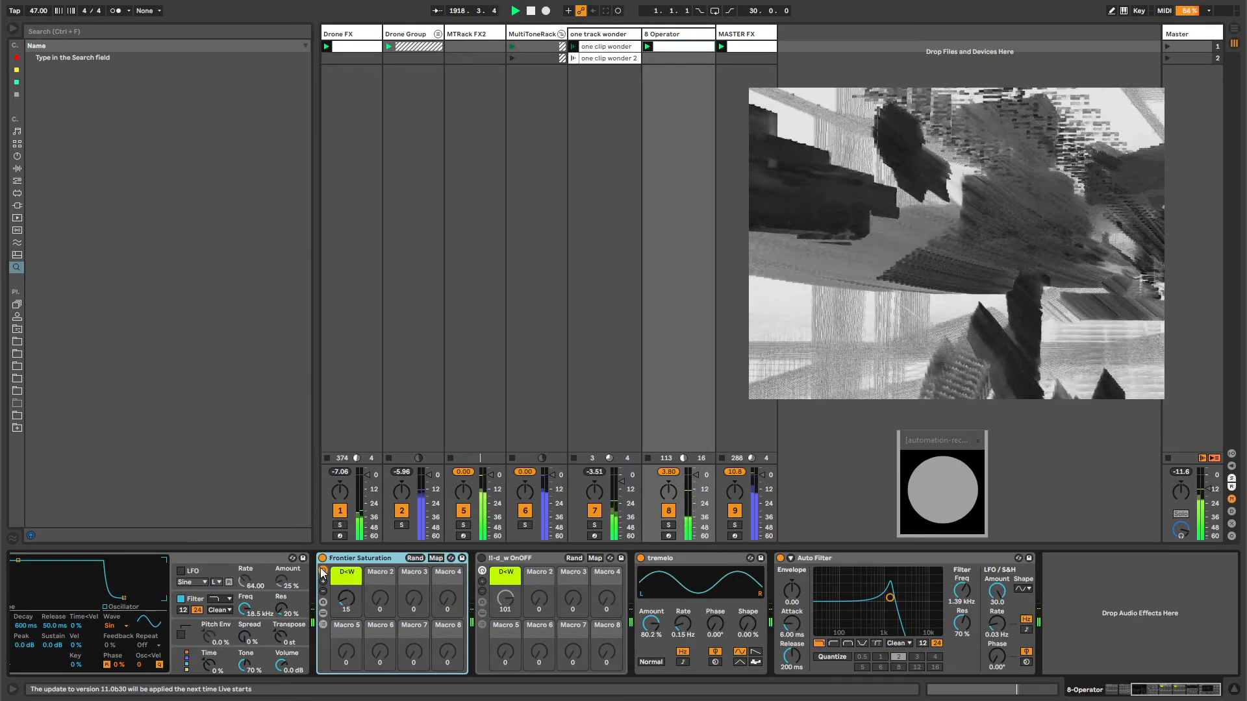
{"action": "left_click_drag", "start_coordinate": [347, 599], "coordinate": [347, 591]}
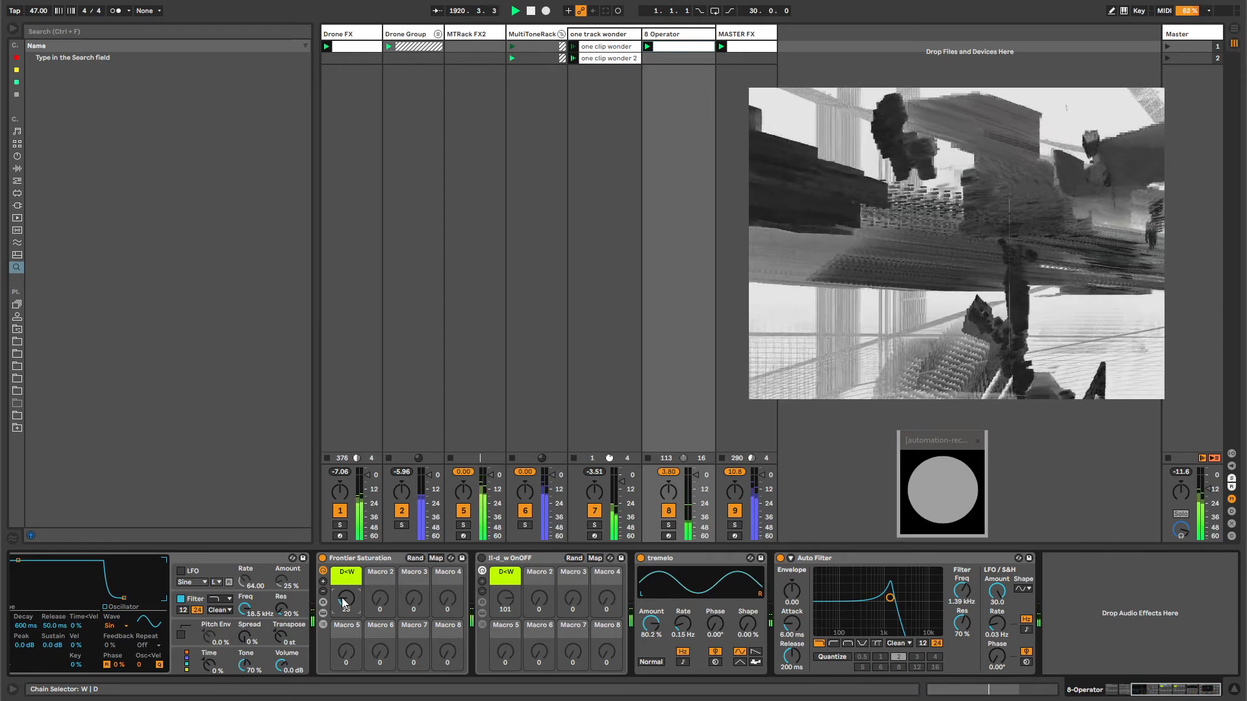
{"action": "left_click_drag", "start_coordinate": [341, 597], "coordinate": [341, 589]}
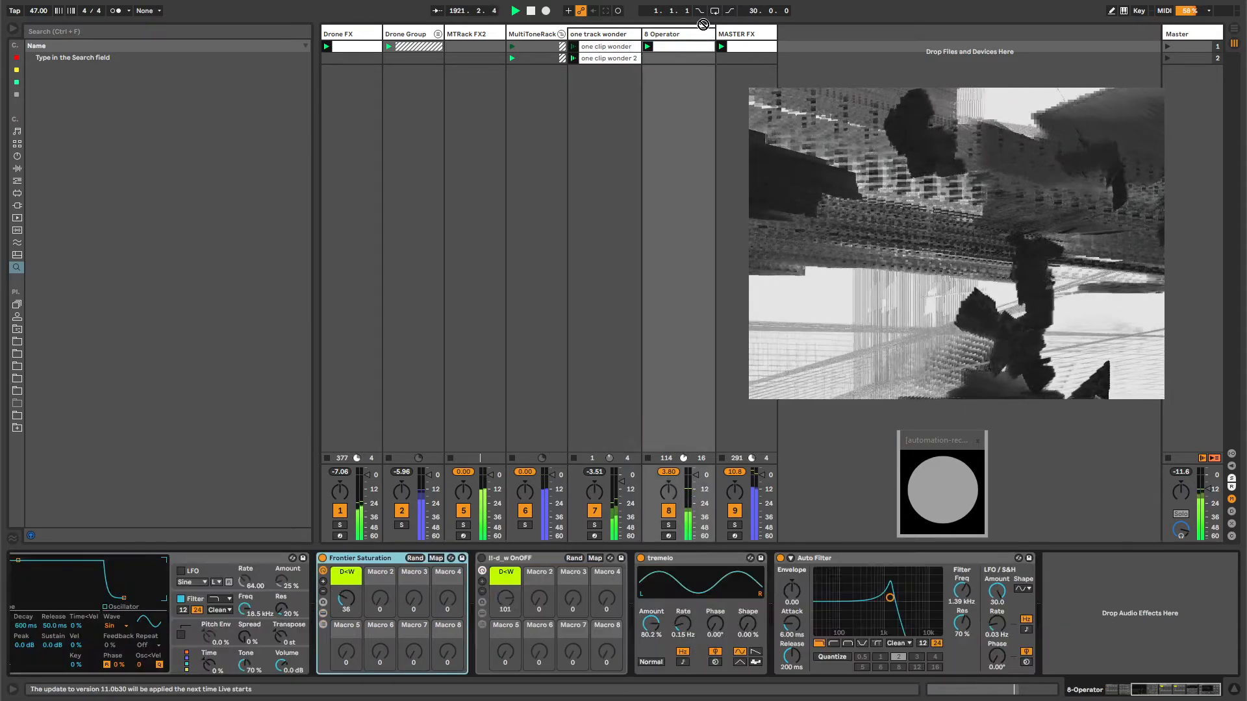
- Try a Frontier Saturation rack after ThingsTexture on MASTER FX, lower its D<W macro to 11 and delete that rack
{"action": "left_click", "coordinate": [744, 38]}
{"action": "left_click_drag", "start_coordinate": [744, 37], "coordinate": [854, 596]}
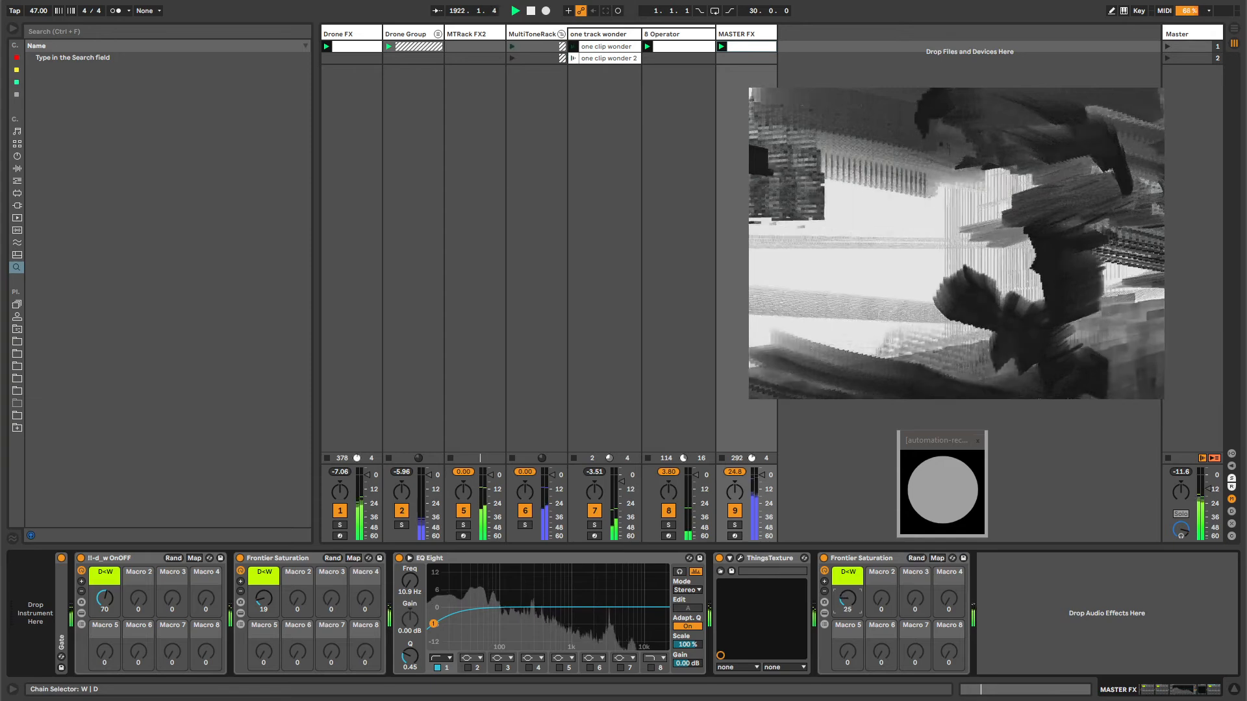
{"action": "left_click", "coordinate": [850, 558]}
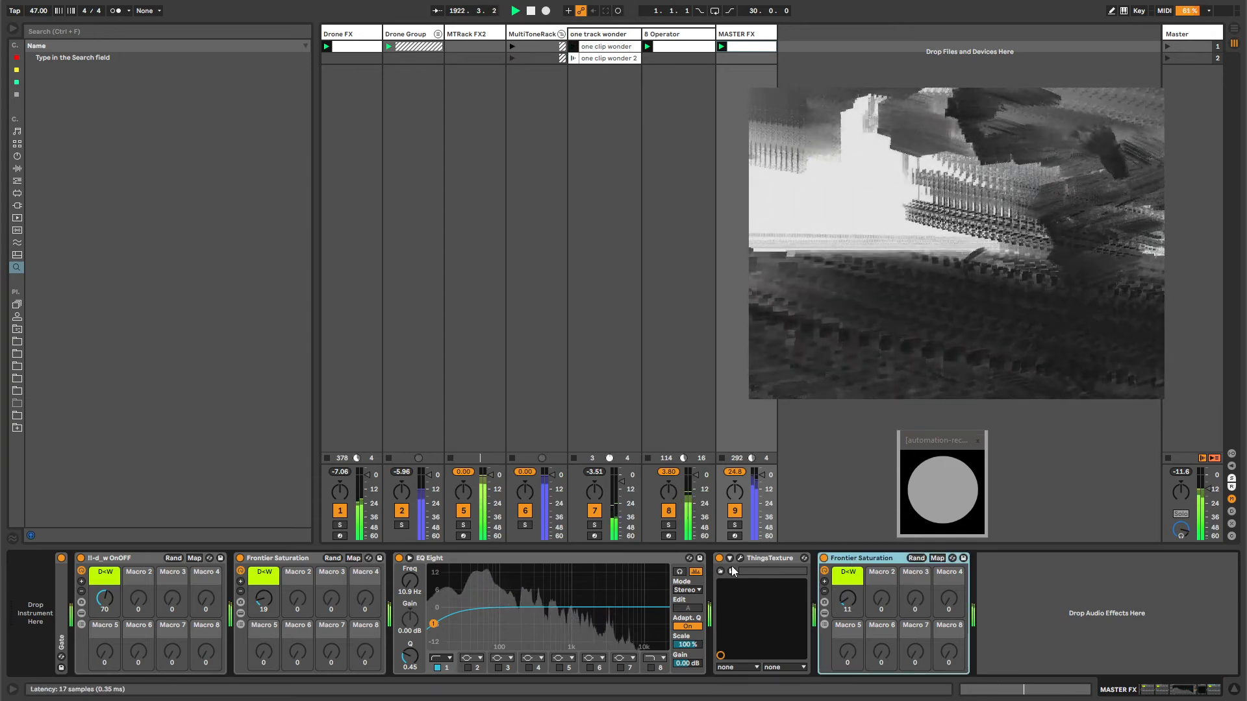
{"action": "key", "text": "Delete"}
- Enable band 3 of the MASTER FX EQ Eight and shape it as a cut at 56.2 Hz, -4.83 dB, Q 0.69
{"action": "left_click", "coordinate": [461, 559]}
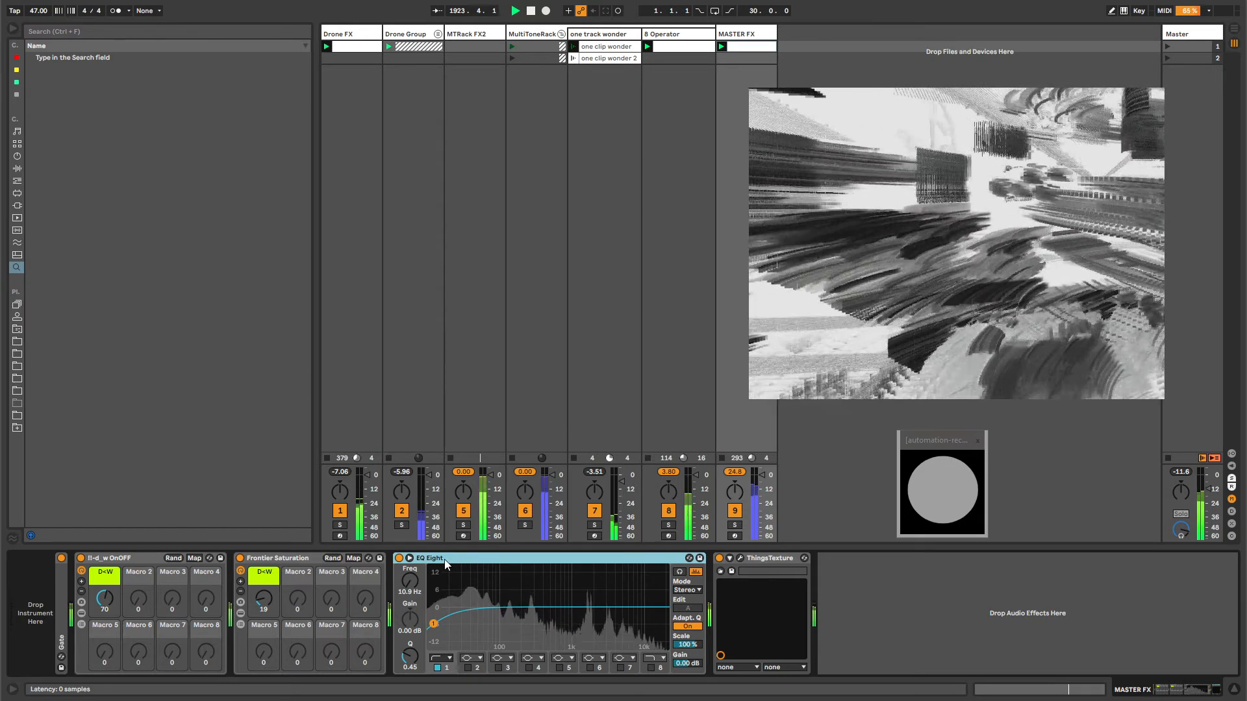
{"action": "left_click", "coordinate": [296, 557]}
{"action": "left_click", "coordinate": [147, 558]}
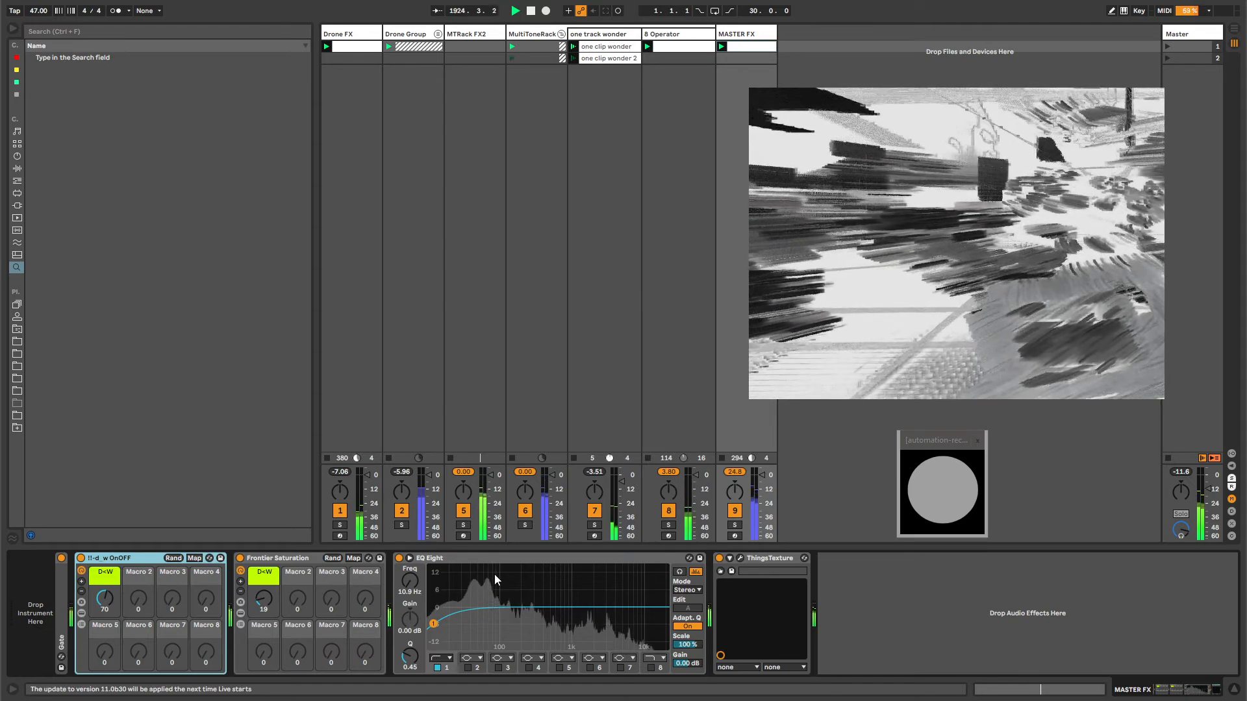
{"action": "left_click", "coordinate": [490, 556]}
{"action": "left_click", "coordinate": [499, 667]}
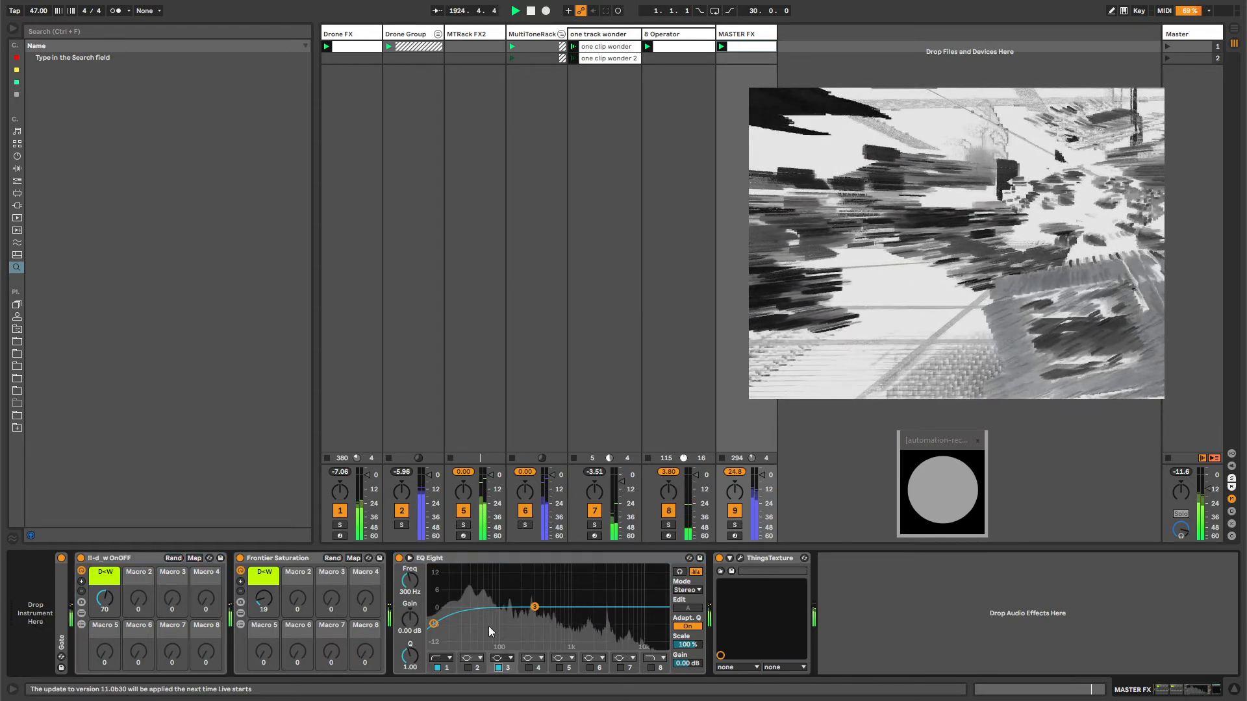
{"action": "left_click_drag", "start_coordinate": [488, 626], "coordinate": [409, 661]}
{"action": "left_click_drag", "start_coordinate": [493, 619], "coordinate": [482, 621]}
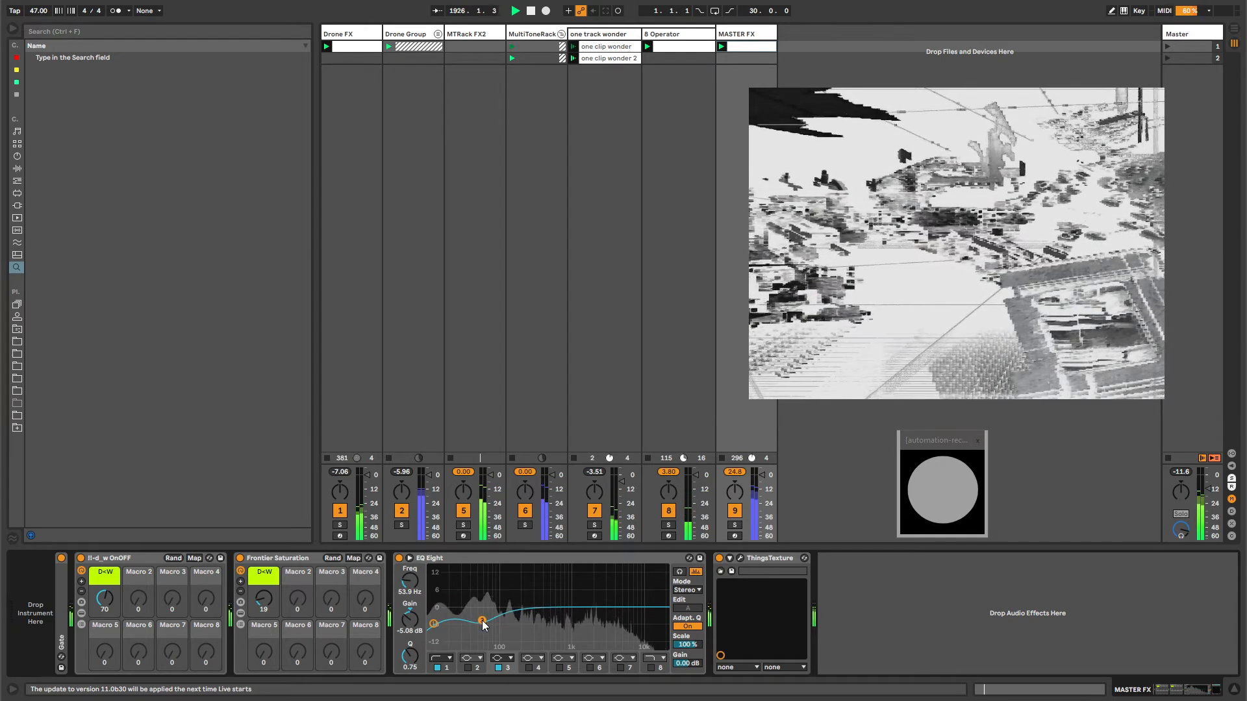
{"action": "left_click_drag", "start_coordinate": [411, 667], "coordinate": [409, 662]}
{"action": "mouse_move", "coordinate": [474, 621]}
{"action": "left_mouse_down"}
{"action": "mouse_move", "coordinate": [507, 620]}
{"action": "mouse_move", "coordinate": [485, 624]}
{"action": "left_mouse_up"}
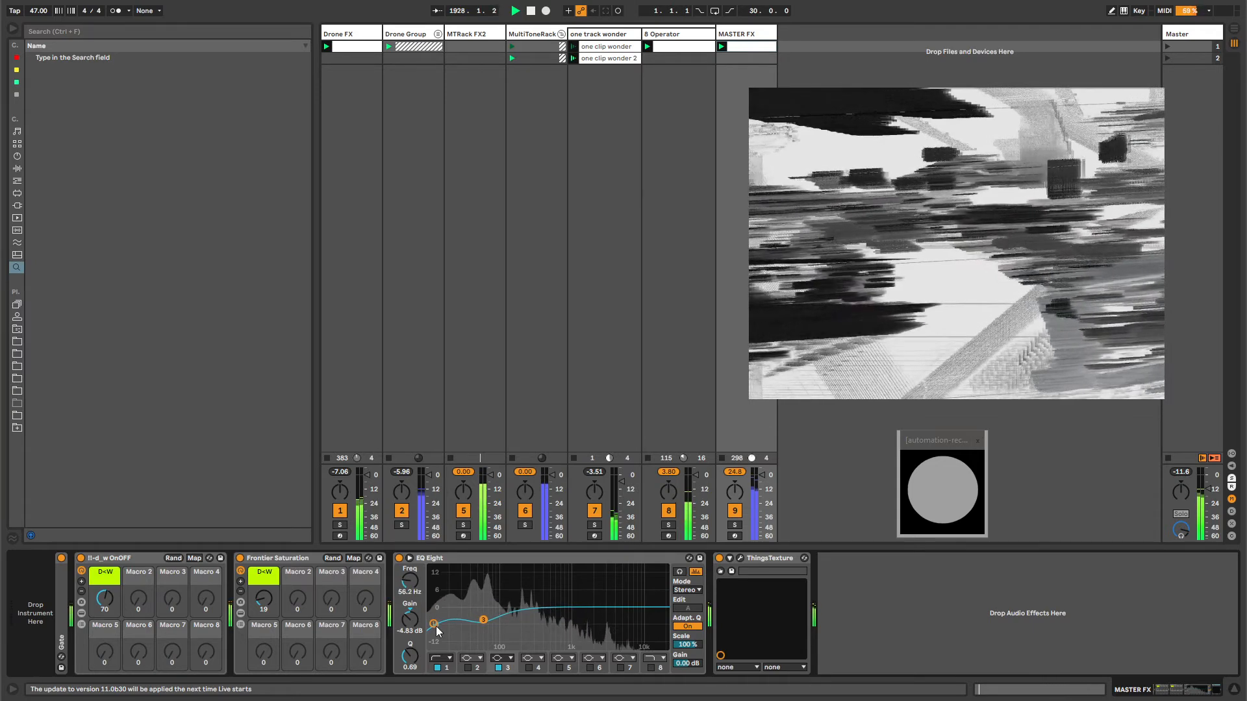
- Compare the mix by muting and reactivating Drone FX, and isolate the drones by muting one track wonder and 8 Operator
{"action": "left_click", "coordinate": [530, 36]}
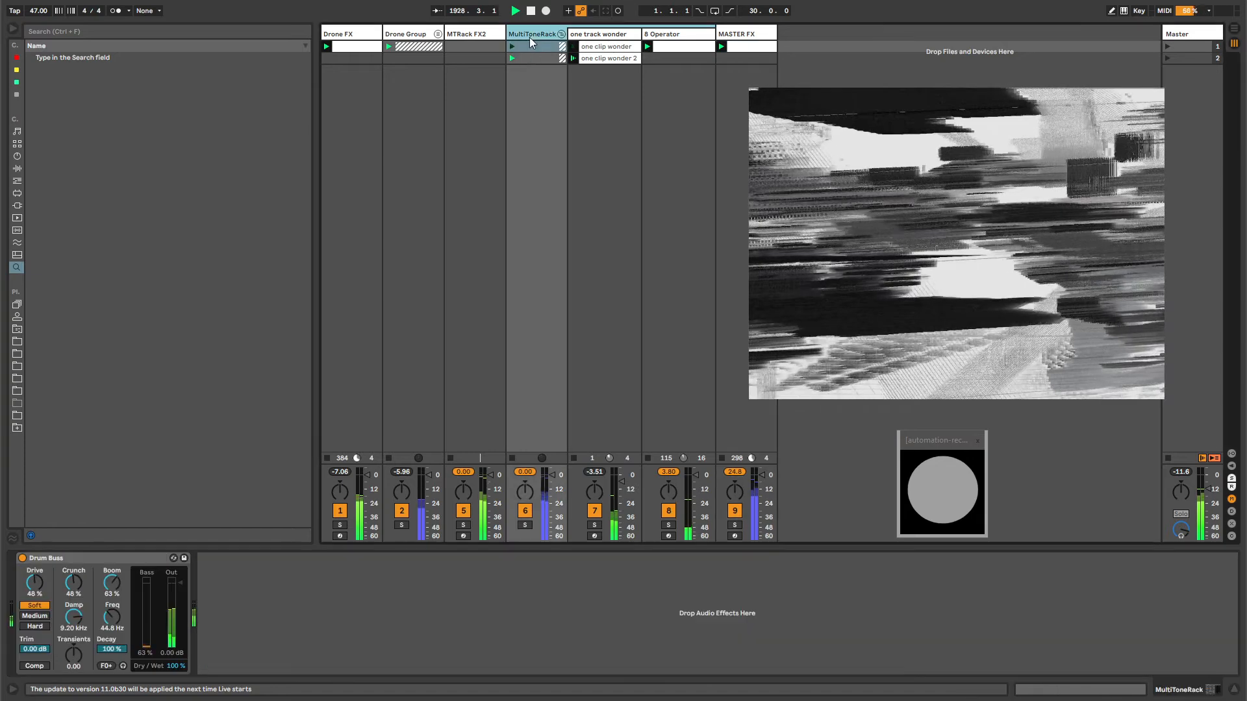
{"action": "left_click", "coordinate": [337, 515]}
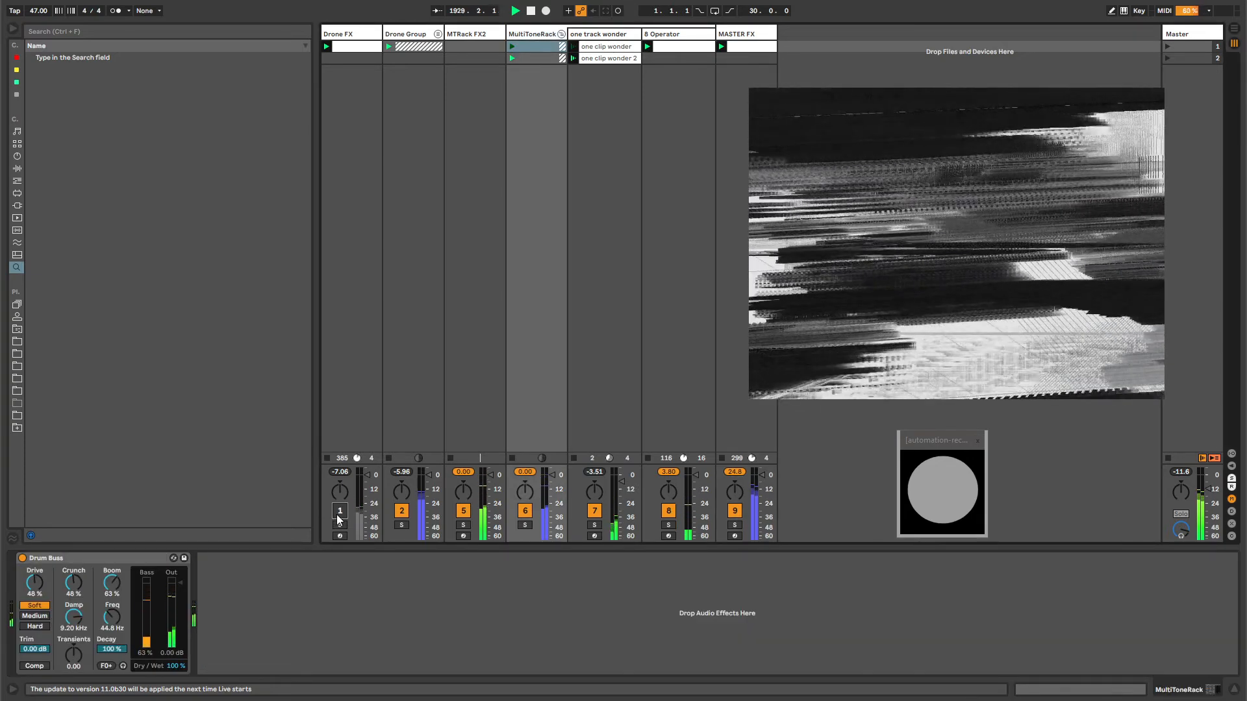
{"action": "left_click", "coordinate": [337, 515]}
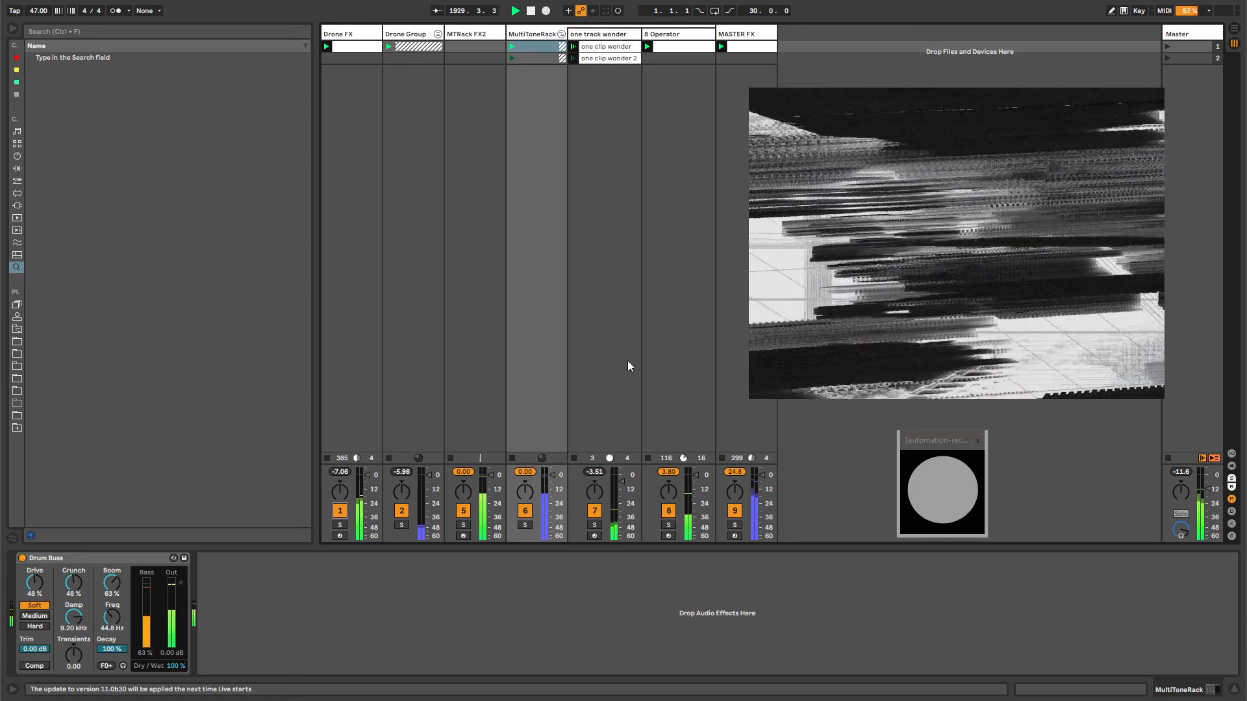
{"action": "left_click", "coordinate": [669, 511]}
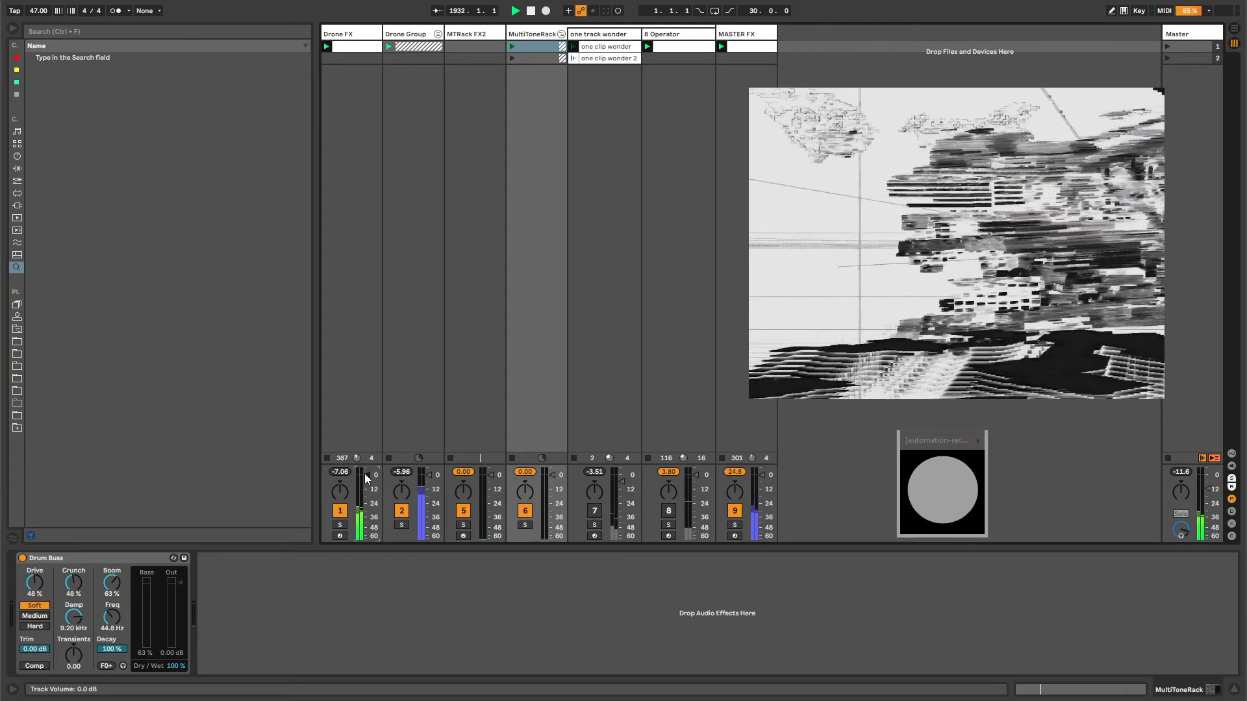
- Open up the high cut in the last EQ Eight on Drone FX to 21.5 kHz and reactivate one track wonder
{"action": "left_click", "coordinate": [362, 37]}
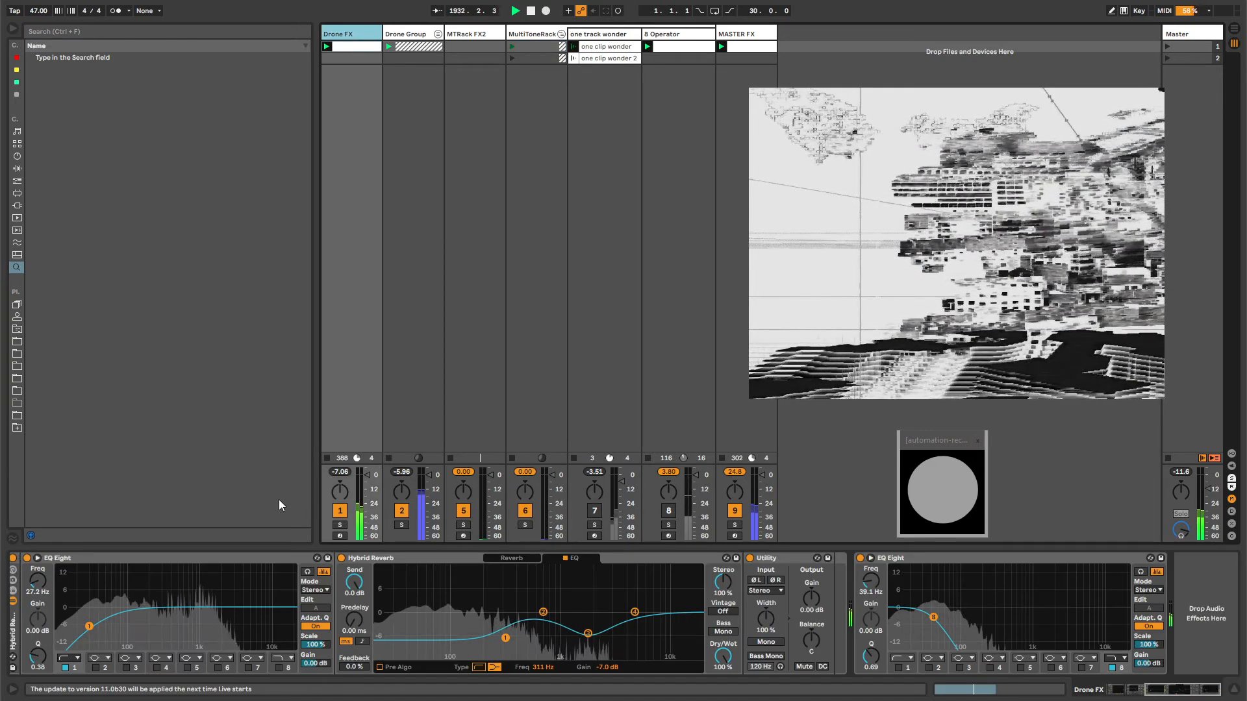
{"action": "left_click_drag", "start_coordinate": [933, 619], "coordinate": [1126, 620]}
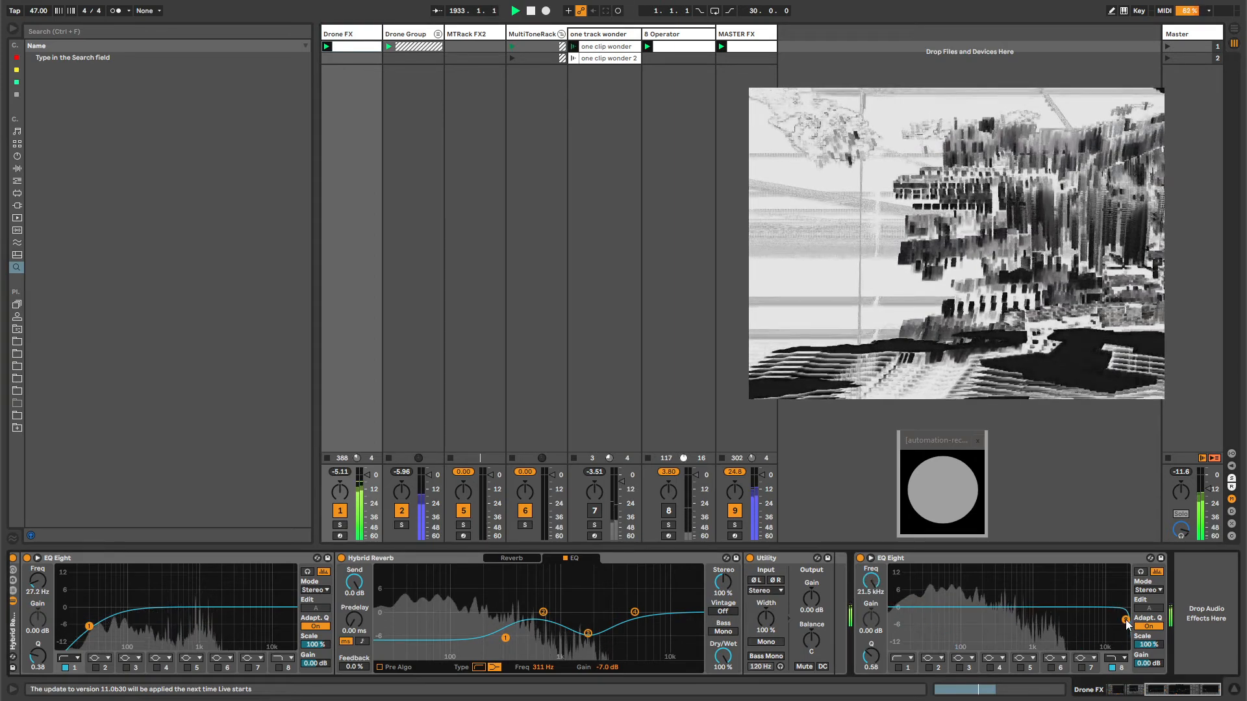
{"action": "left_click", "coordinate": [594, 511]}
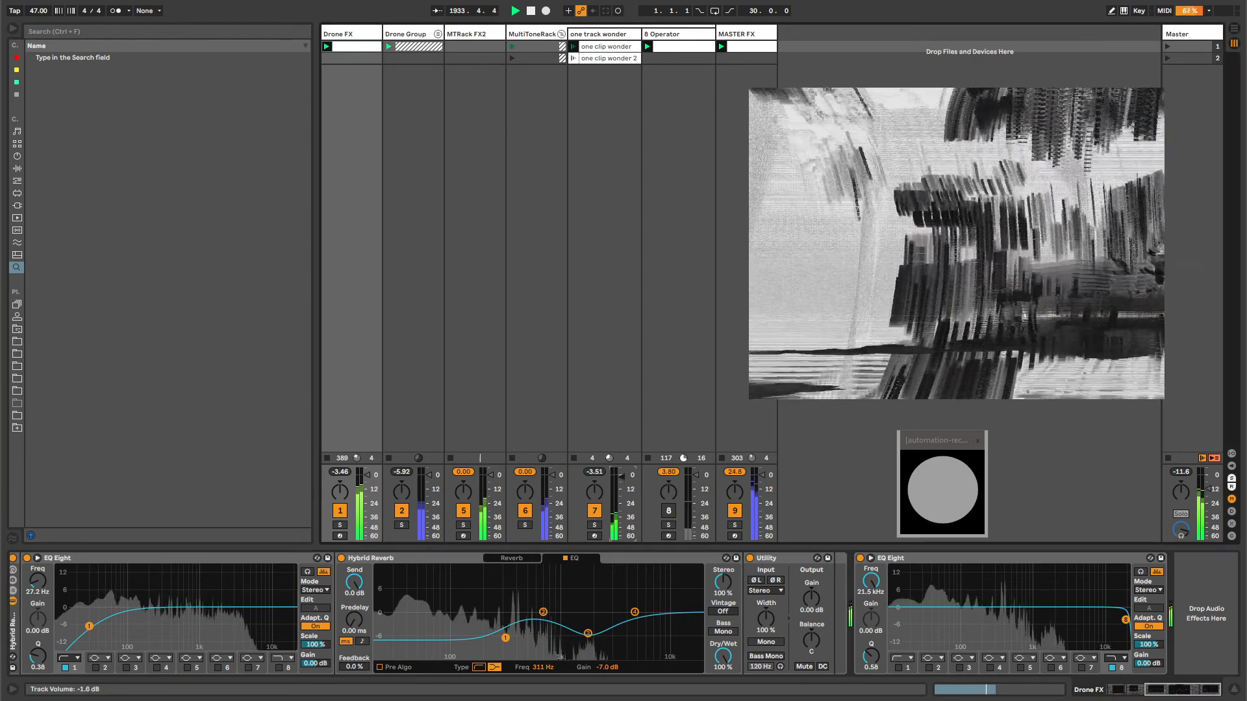
- In one rack wonder, set noise texture to -17.668 dB, metal to -30.444 dB, ton3 to -25.818 dB, click pulse to -inf dB, and lower ton1
{"action": "left_click", "coordinate": [620, 34]}
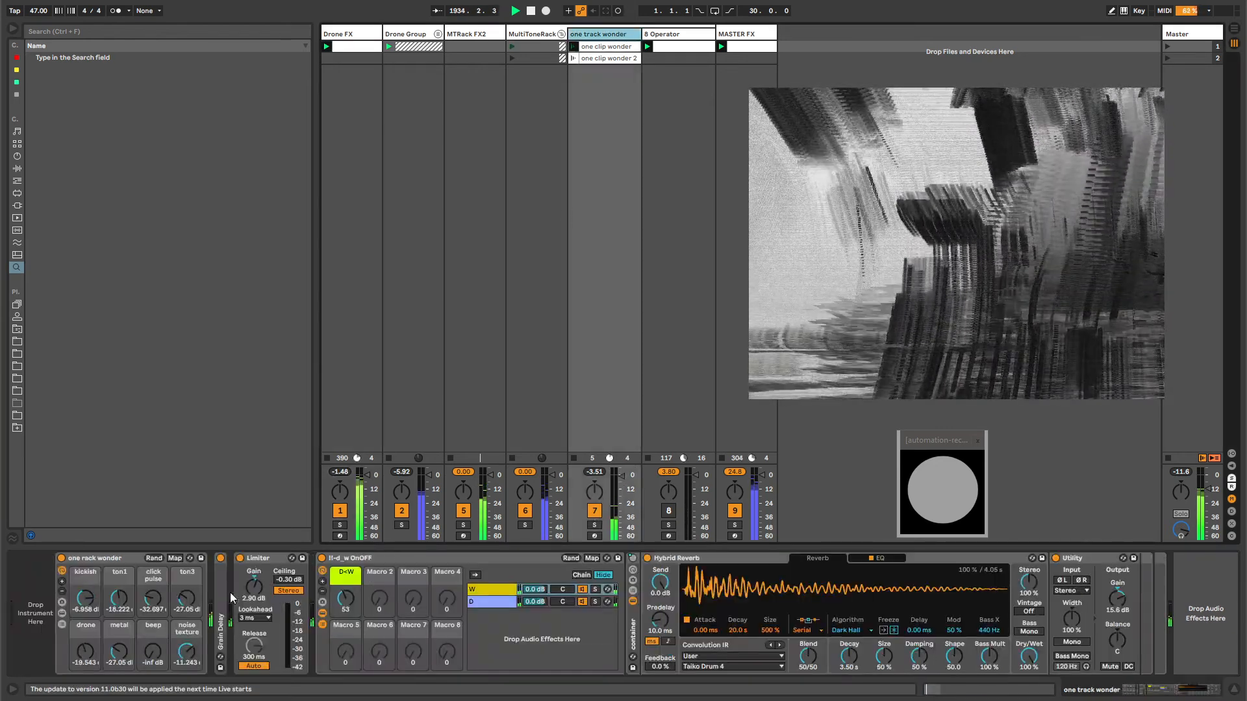
{"action": "left_click_drag", "start_coordinate": [184, 661], "coordinate": [184, 695]}
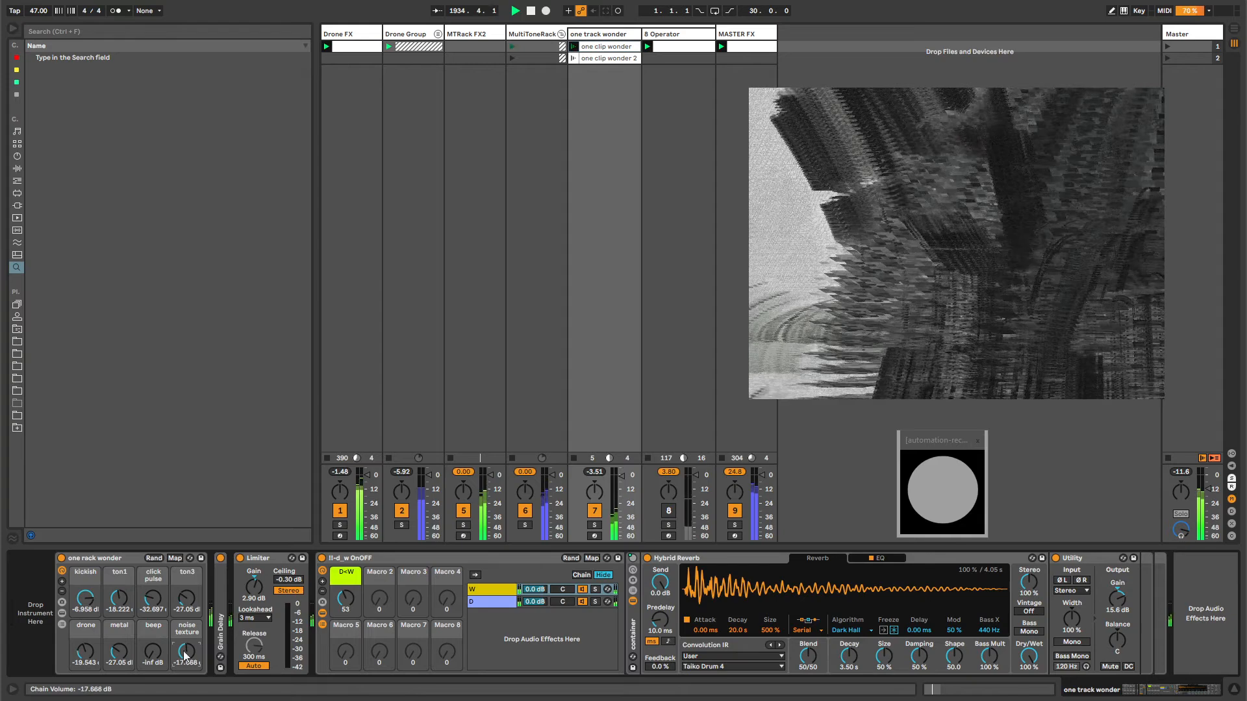
{"action": "left_click_drag", "start_coordinate": [131, 601], "coordinate": [112, 613]}
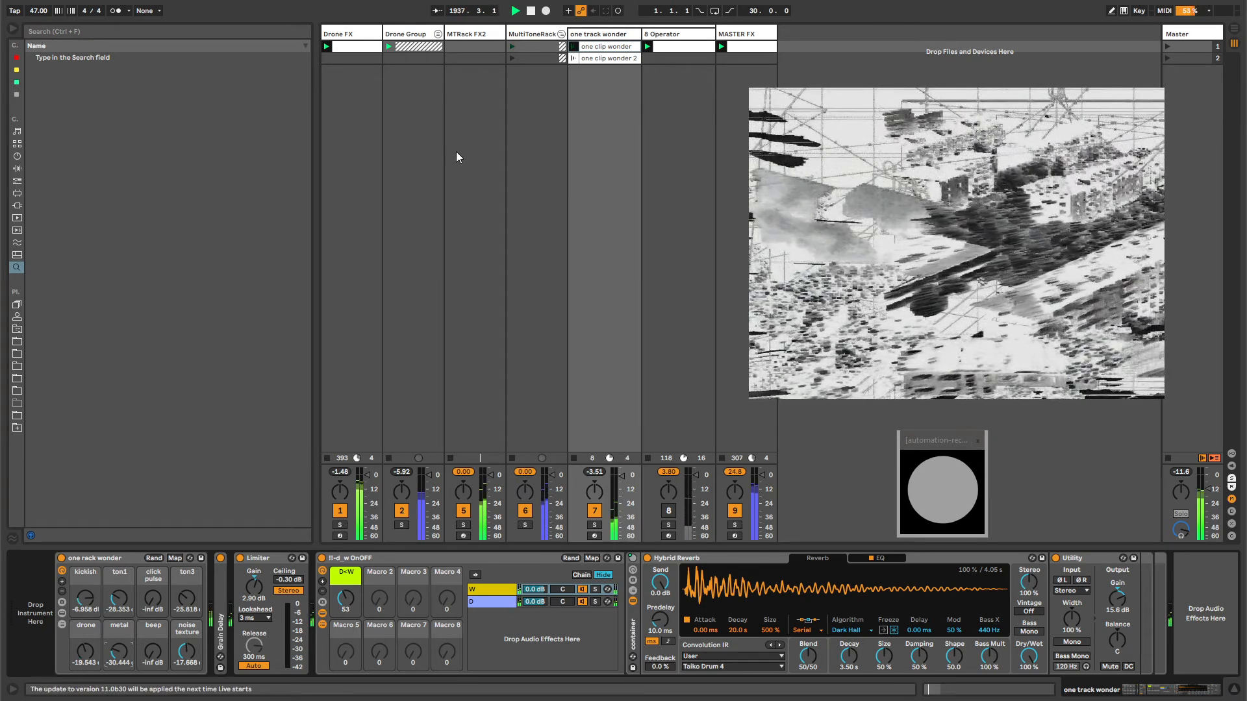
- Add a Utility to MASTER FX, place it between Frontier Saturation and EQ Eight, and set its Width to 42%
{"action": "left_click", "coordinate": [737, 34]}
{"action": "left_click", "coordinate": [855, 627]}
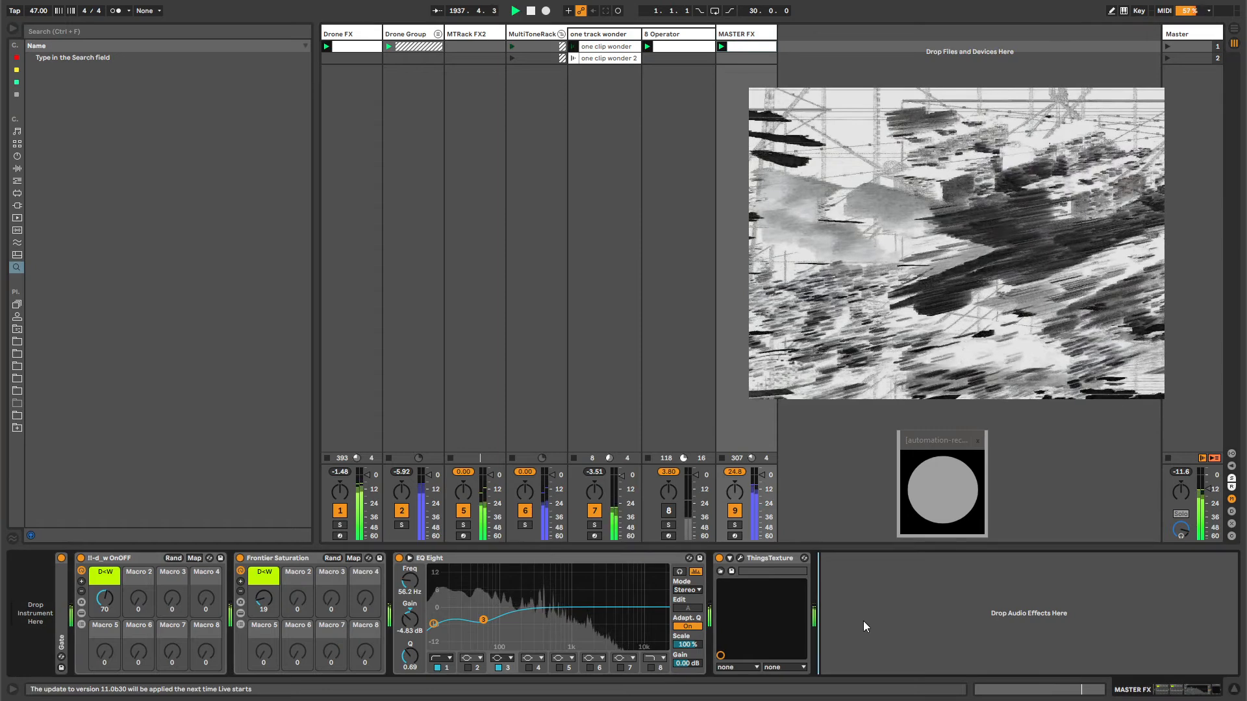
{"action": "key", "text": "ctrl+f"}
{"action": "type", "text": "utility"}
{"action": "key", "text": "Down"}
{"action": "key", "text": "Return"}
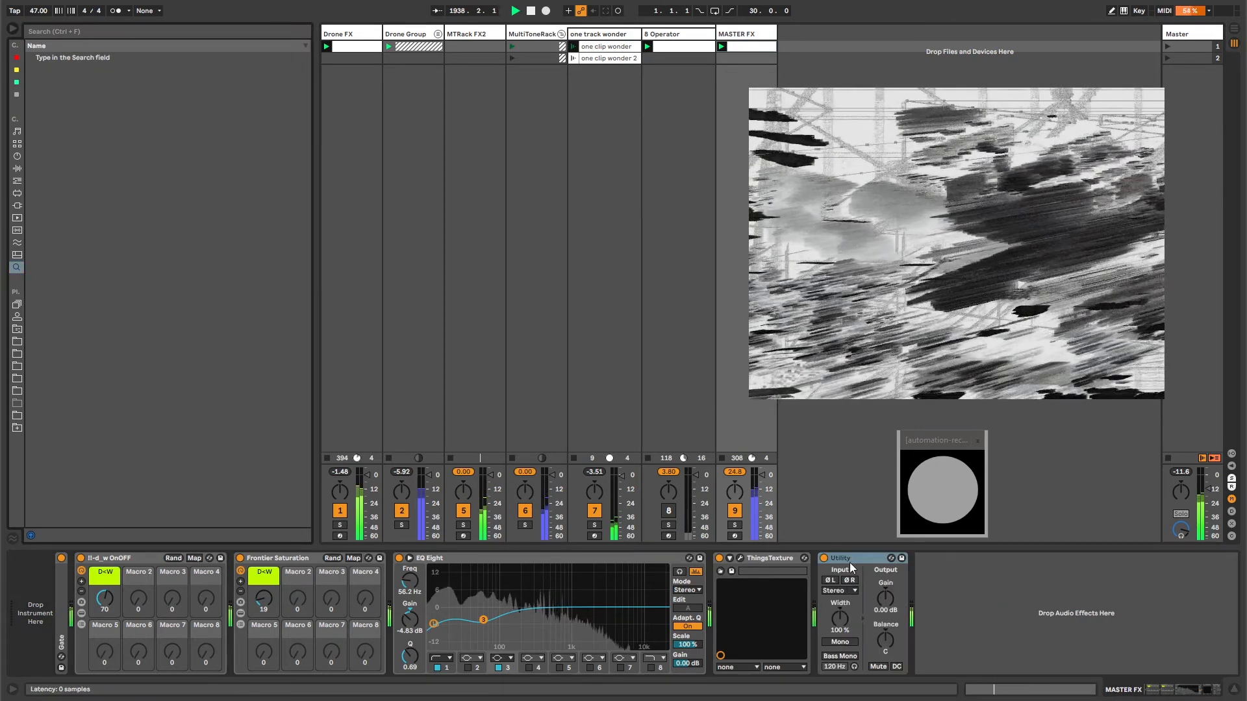
{"action": "left_click_drag", "start_coordinate": [849, 559], "coordinate": [414, 676]}
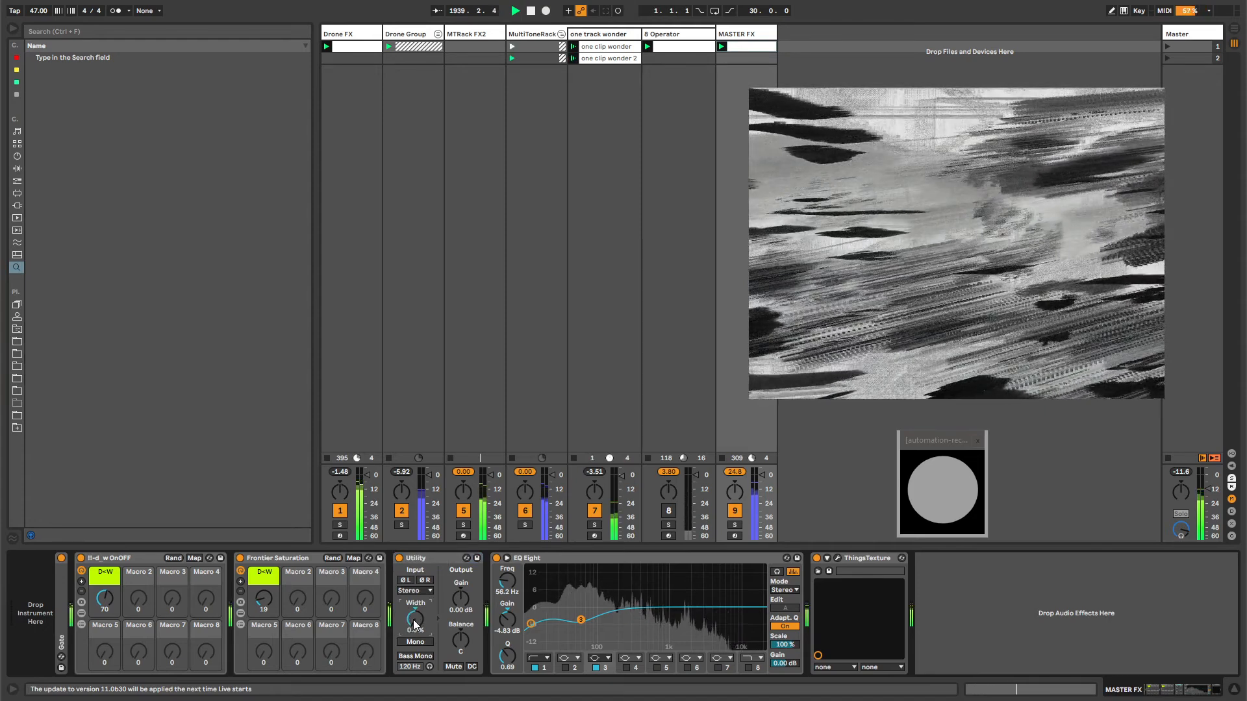
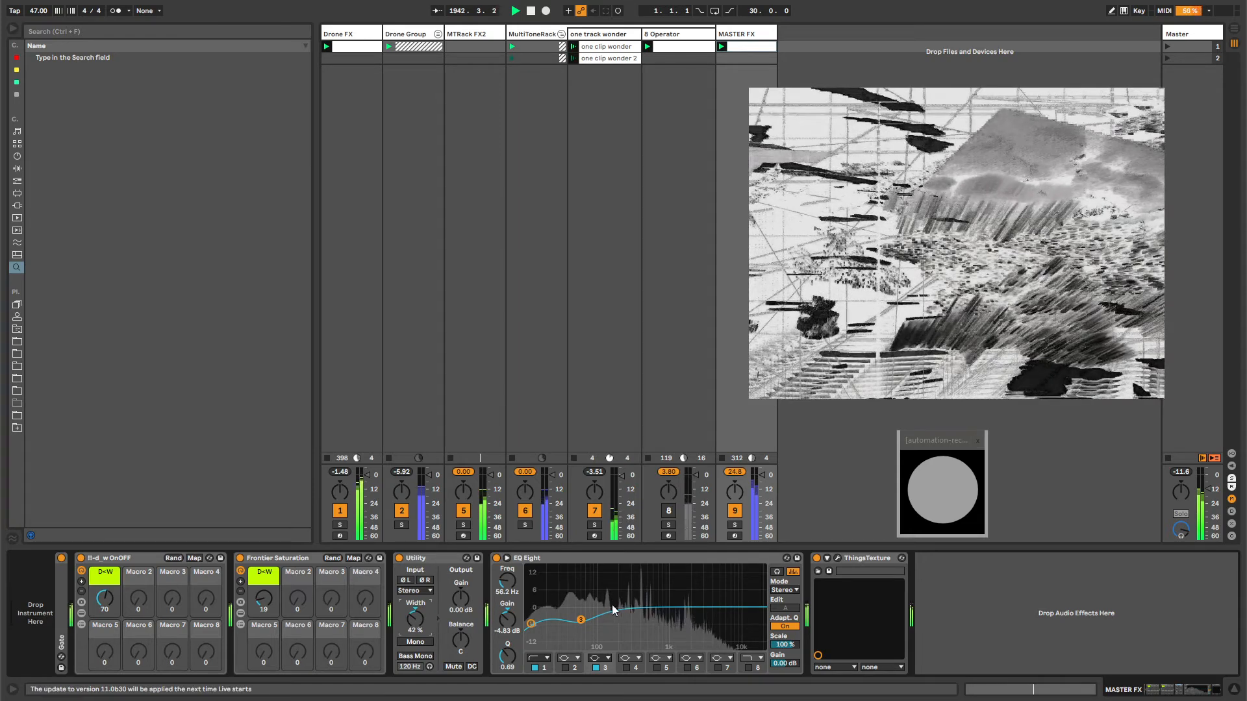
{"action": "left_click", "coordinate": [429, 559]}
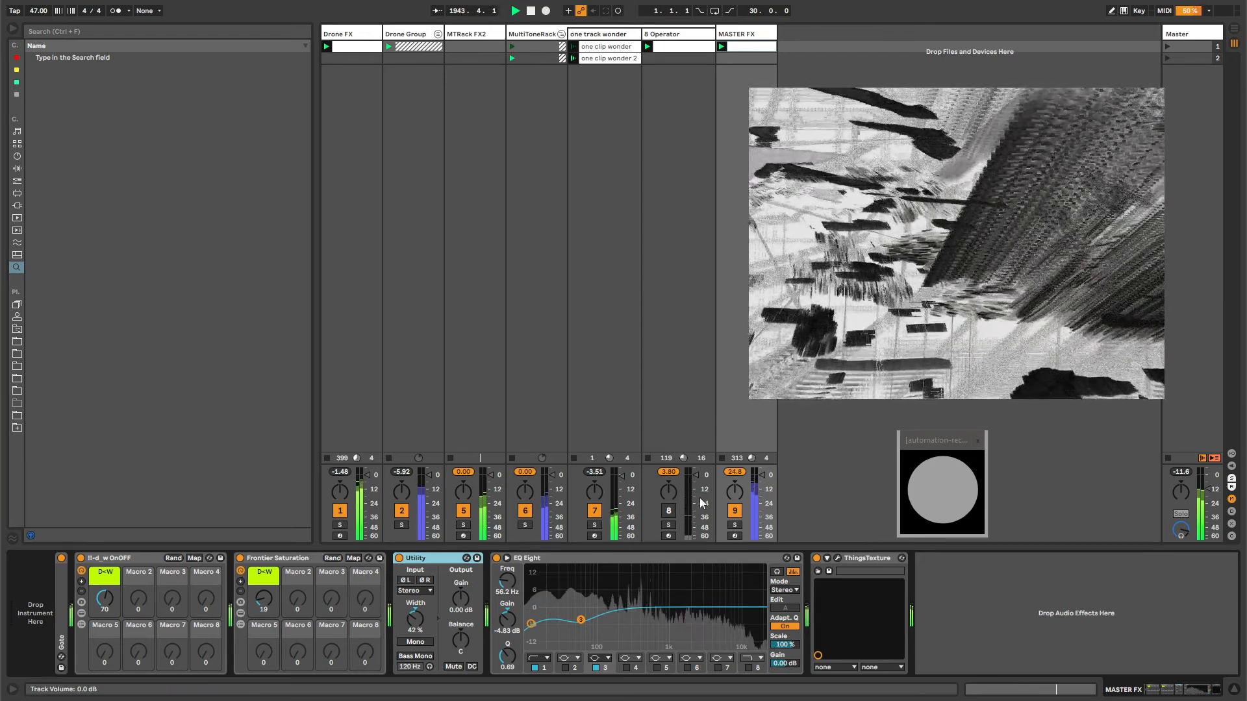
- Reactivate the 8 Operator track and bring up the devices of one track wonder
{"action": "left_click", "coordinate": [668, 511]}
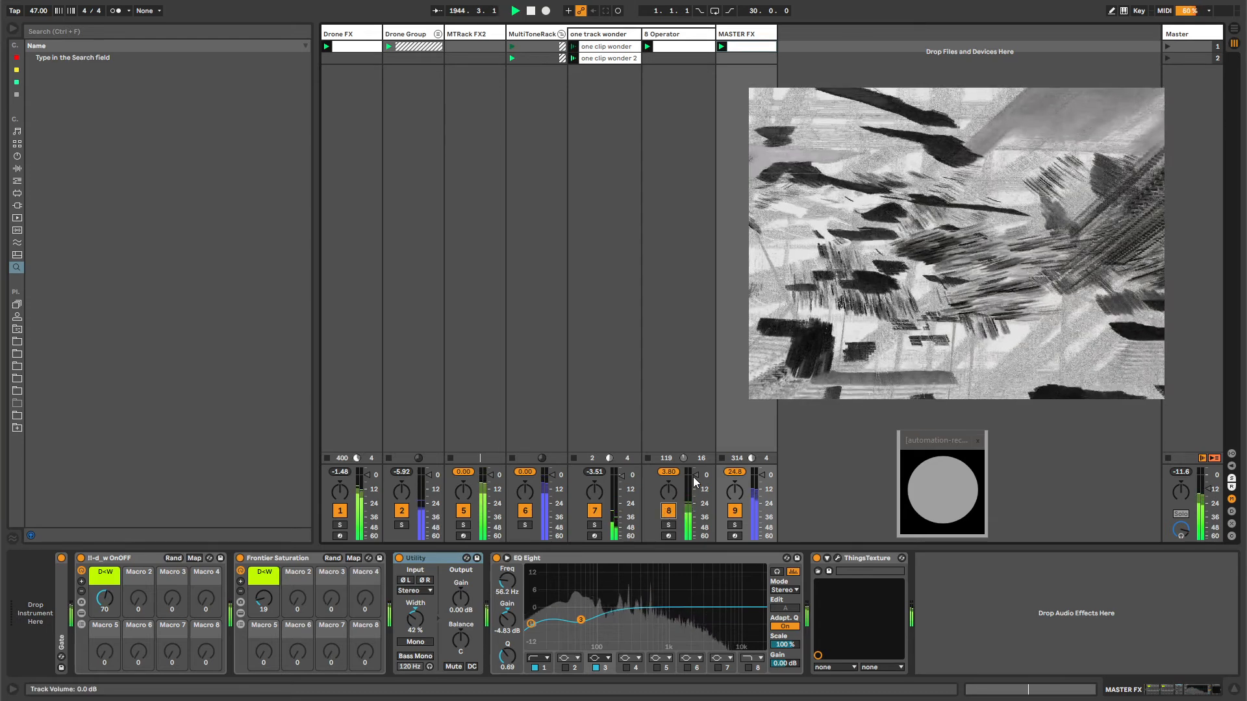
{"action": "left_click", "coordinate": [607, 37]}
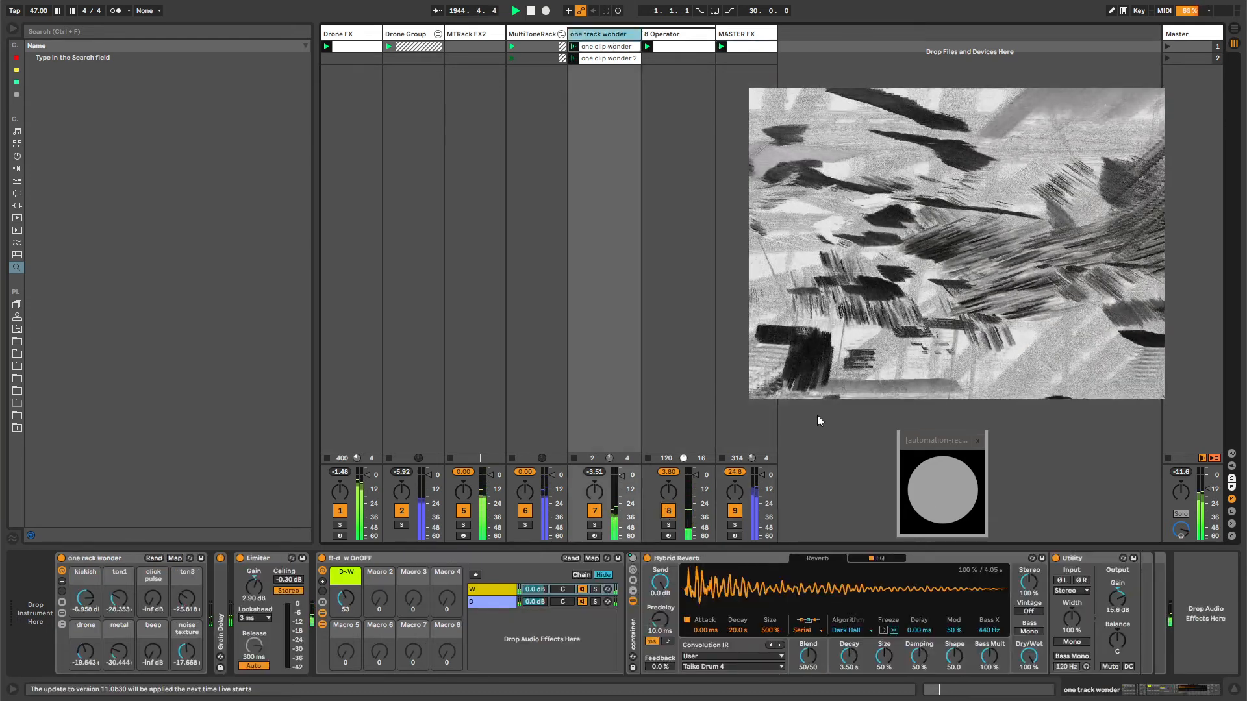
- Add a Compressor at the end of the Drone FX device chain and set its threshold to -4.27 dB
{"action": "left_click", "coordinate": [344, 46]}
{"action": "left_click", "coordinate": [17, 169]}
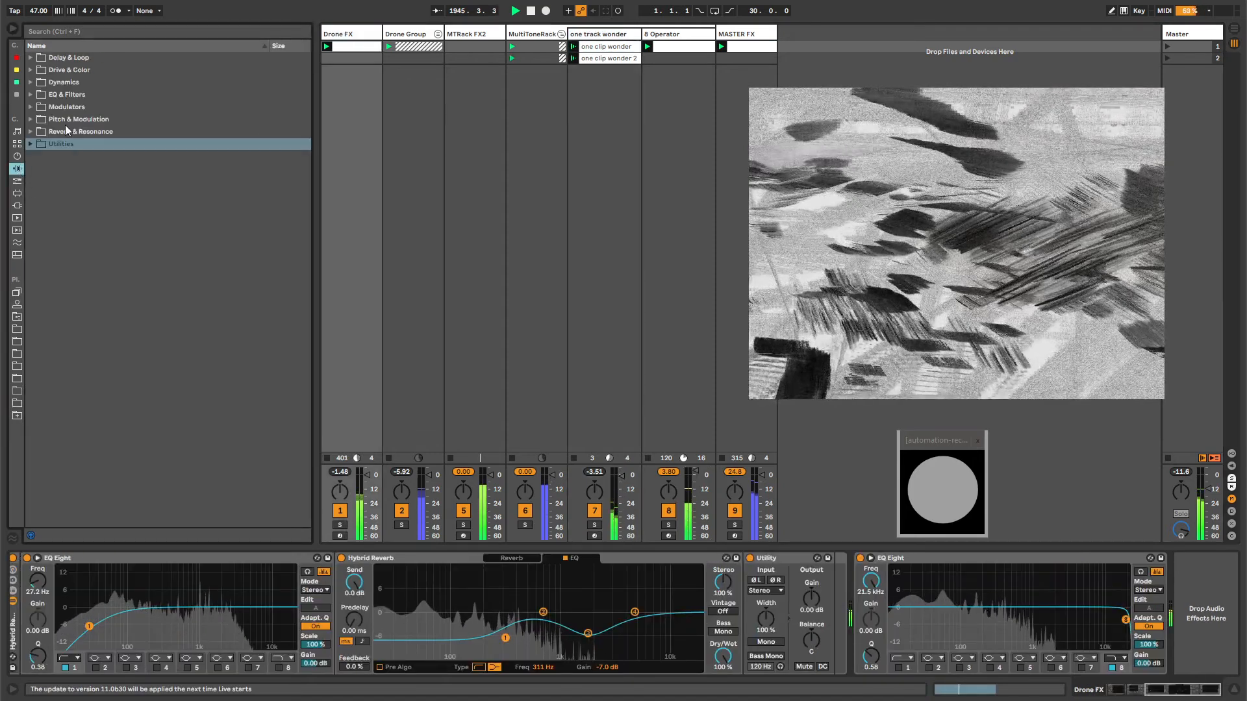
{"action": "left_click", "coordinate": [15, 181]}
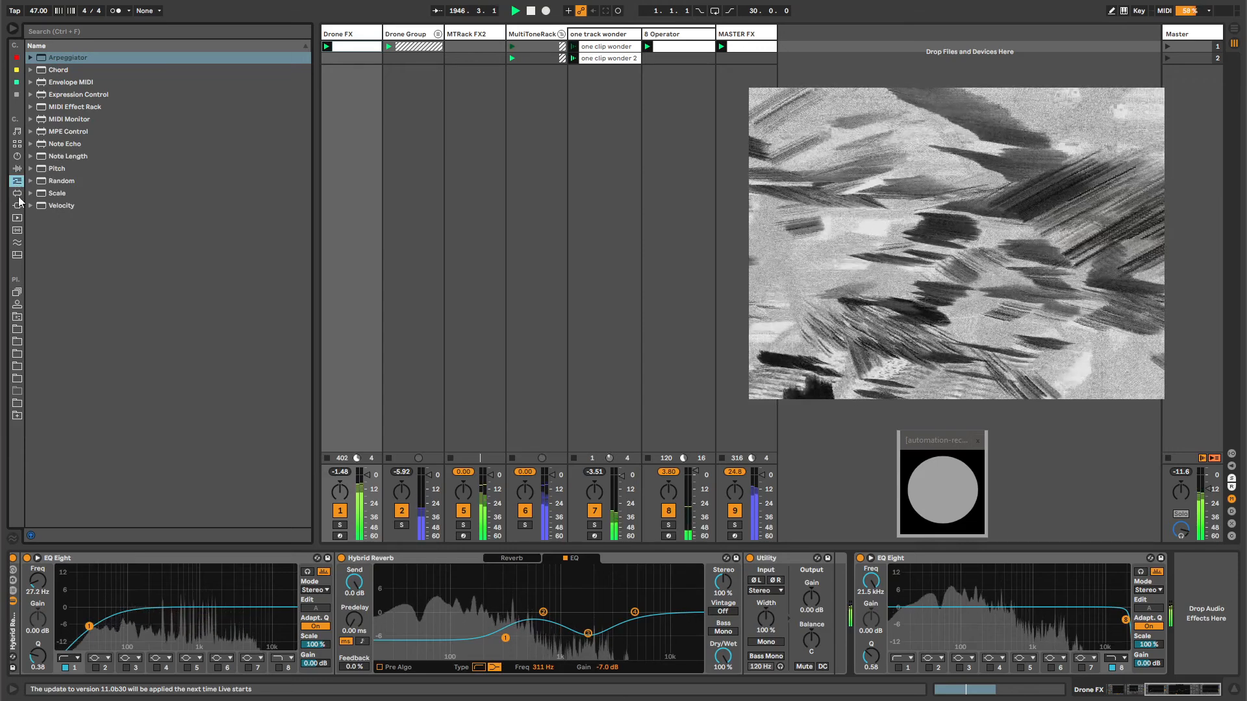
{"action": "left_click", "coordinate": [18, 145]}
{"action": "left_click", "coordinate": [17, 157]}
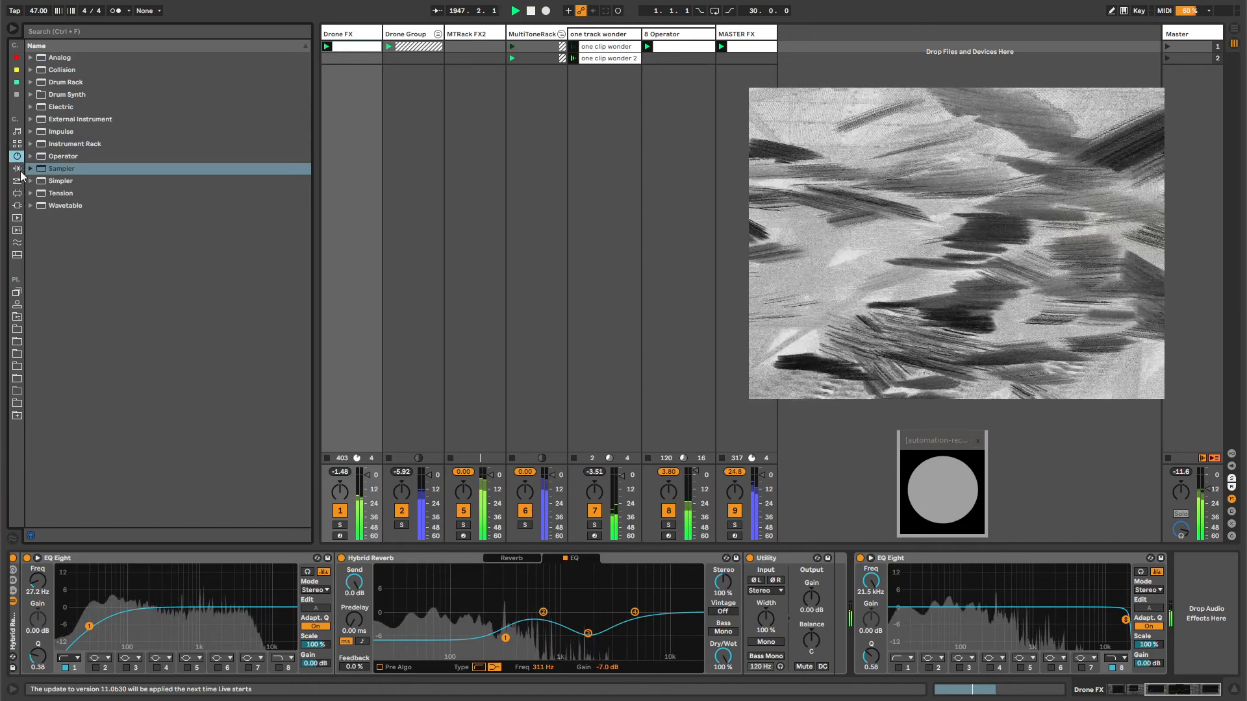
{"action": "left_click", "coordinate": [16, 94]}
{"action": "left_click", "coordinate": [127, 107]}
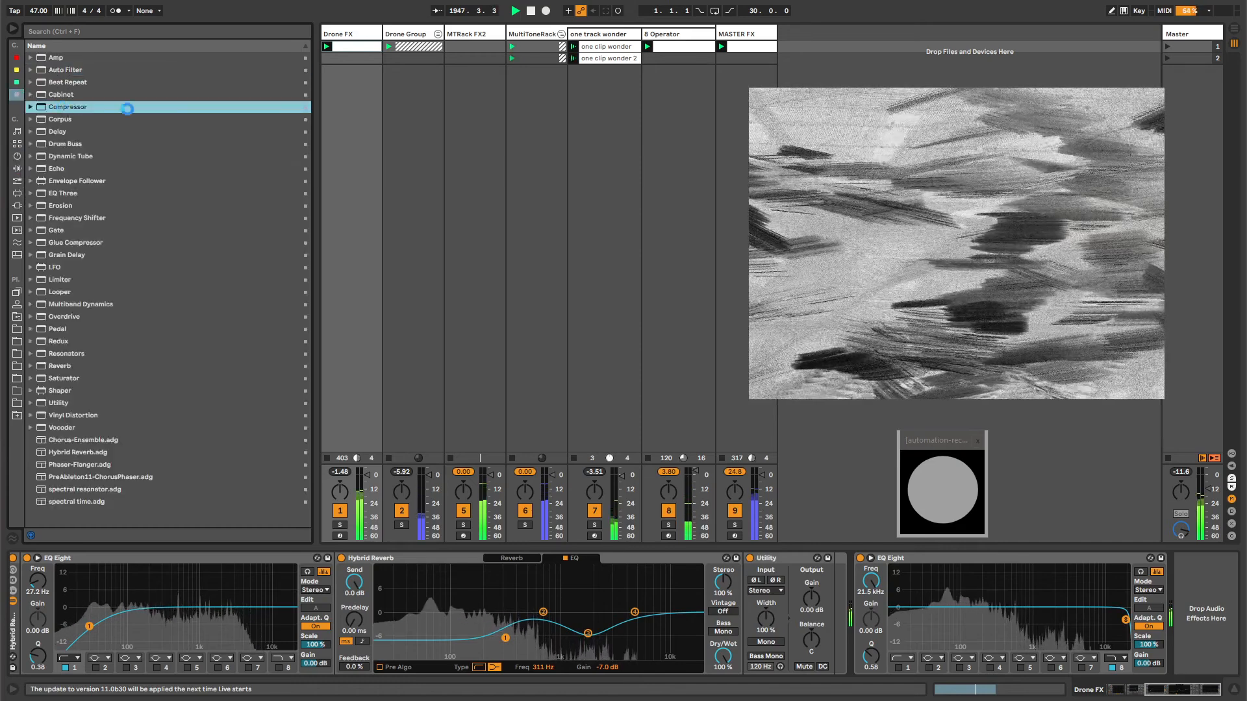
{"action": "double_click", "coordinate": [126, 107]}
{"action": "left_click_drag", "start_coordinate": [1044, 603], "coordinate": [1044, 610]}
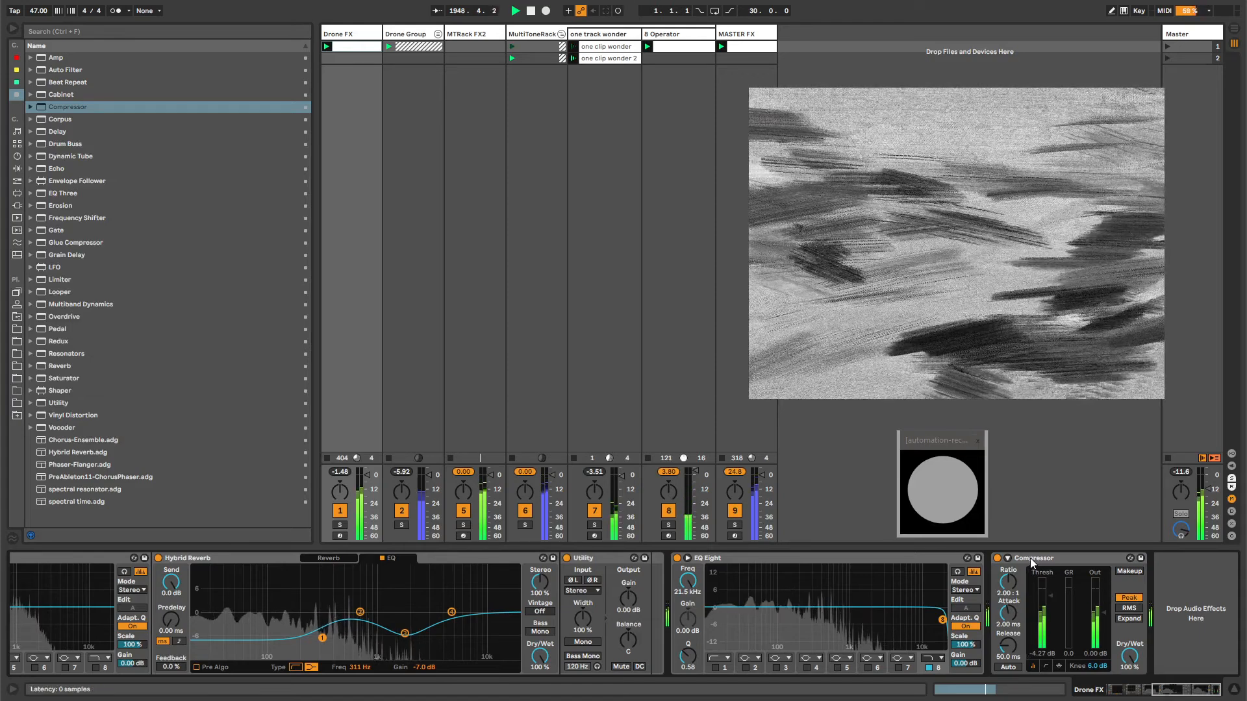
- Expand the Compressor on Drone FX, enable Sidechain and take its input from 8-Operator
{"action": "left_click", "coordinate": [1008, 559]}
{"action": "left_click_drag", "start_coordinate": [1173, 694], "coordinate": [1183, 694]}
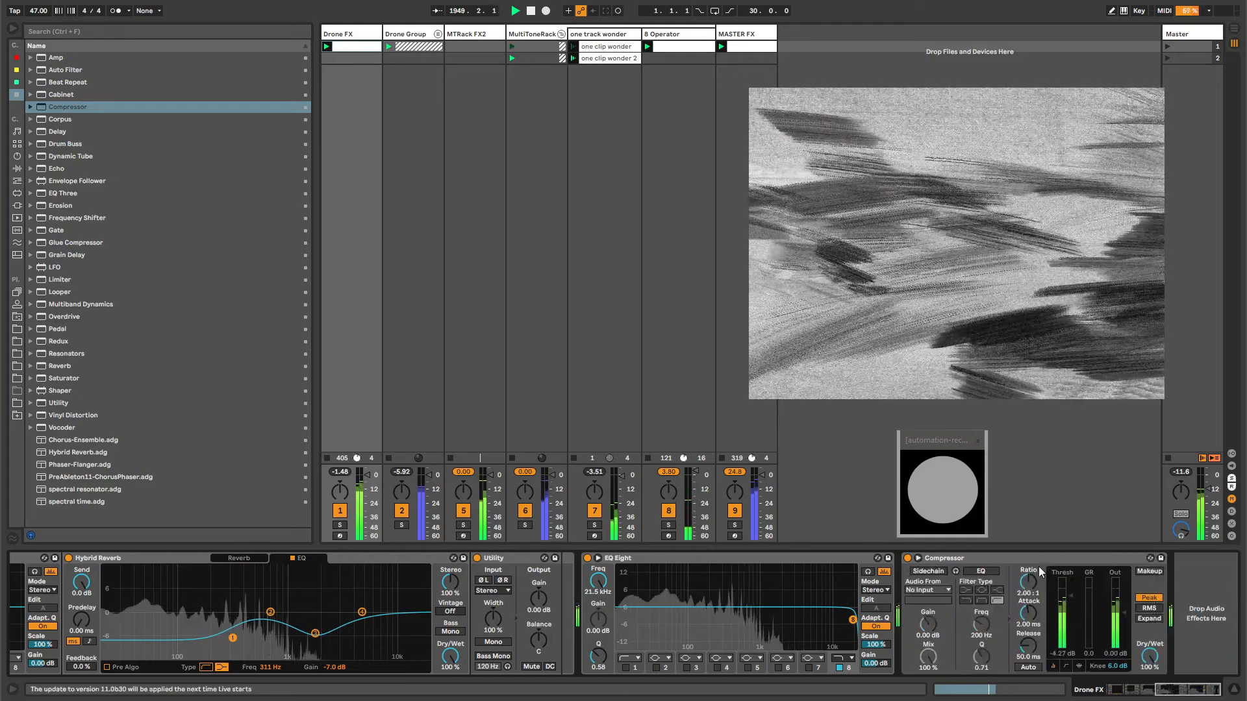
{"action": "left_click", "coordinate": [1001, 557]}
{"action": "left_click", "coordinate": [929, 572]}
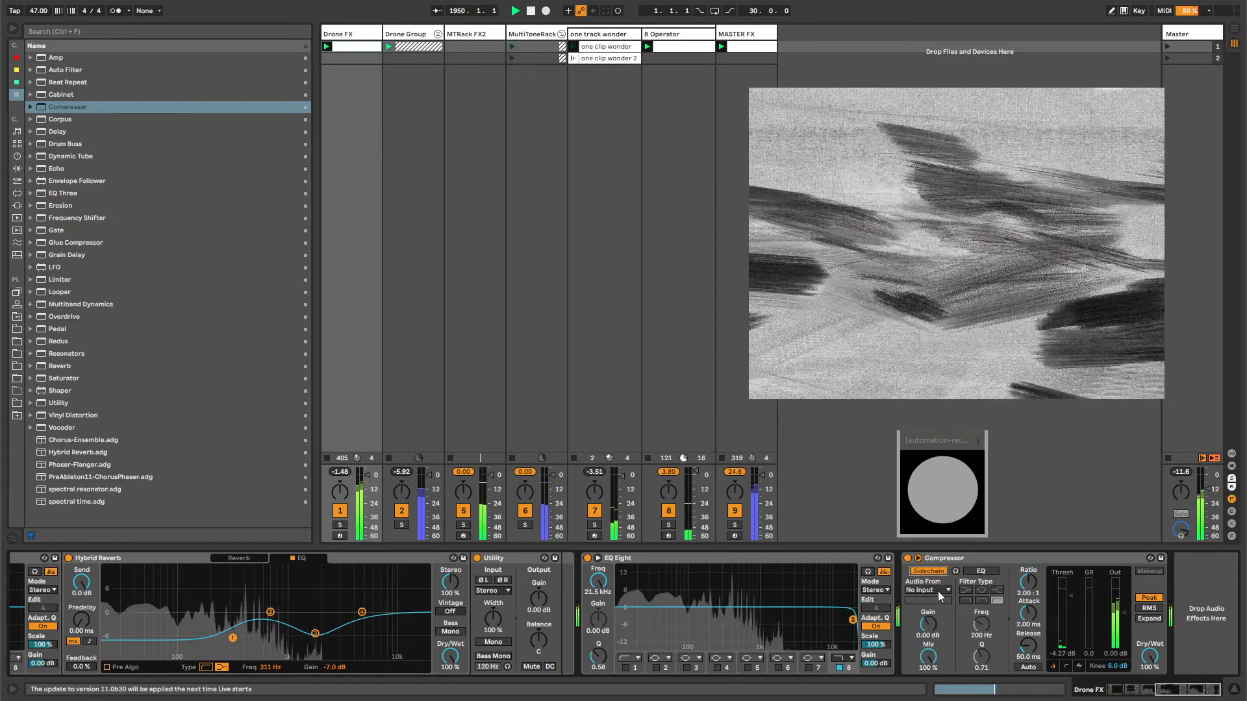
{"action": "left_click", "coordinate": [939, 592]}
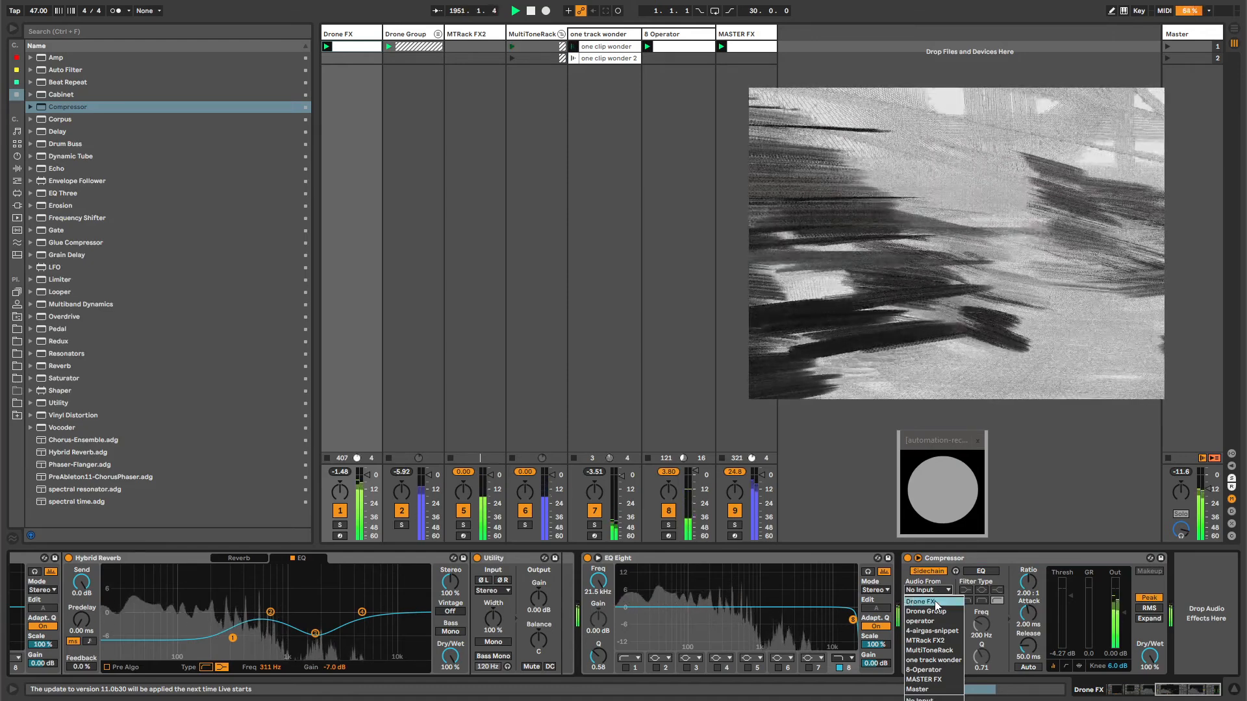
{"action": "left_click", "coordinate": [935, 669]}
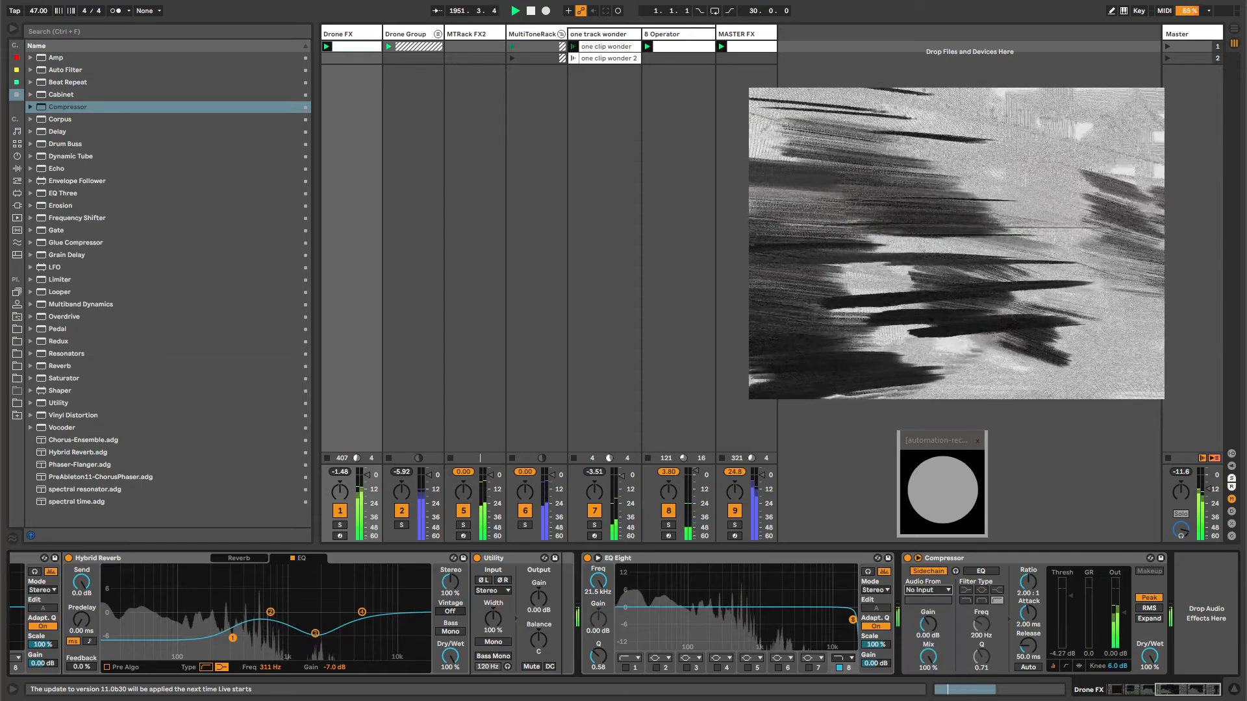
- Audition the sidechain signal and set the Compressor's sidechain gain to 20.5 dB and its threshold to -7.94 dB
{"action": "left_click", "coordinate": [956, 571]}
{"action": "left_click_drag", "start_coordinate": [928, 624], "coordinate": [928, 616]}
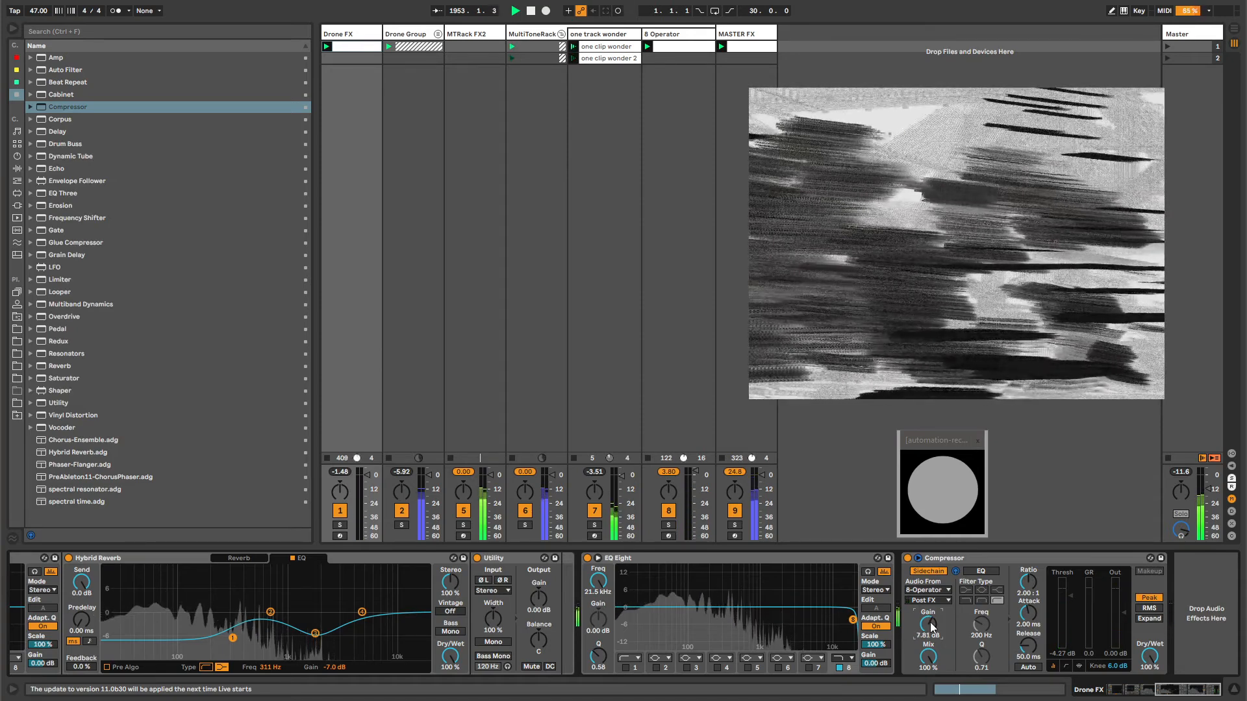
{"action": "left_click_drag", "start_coordinate": [1063, 599], "coordinate": [1064, 591]}
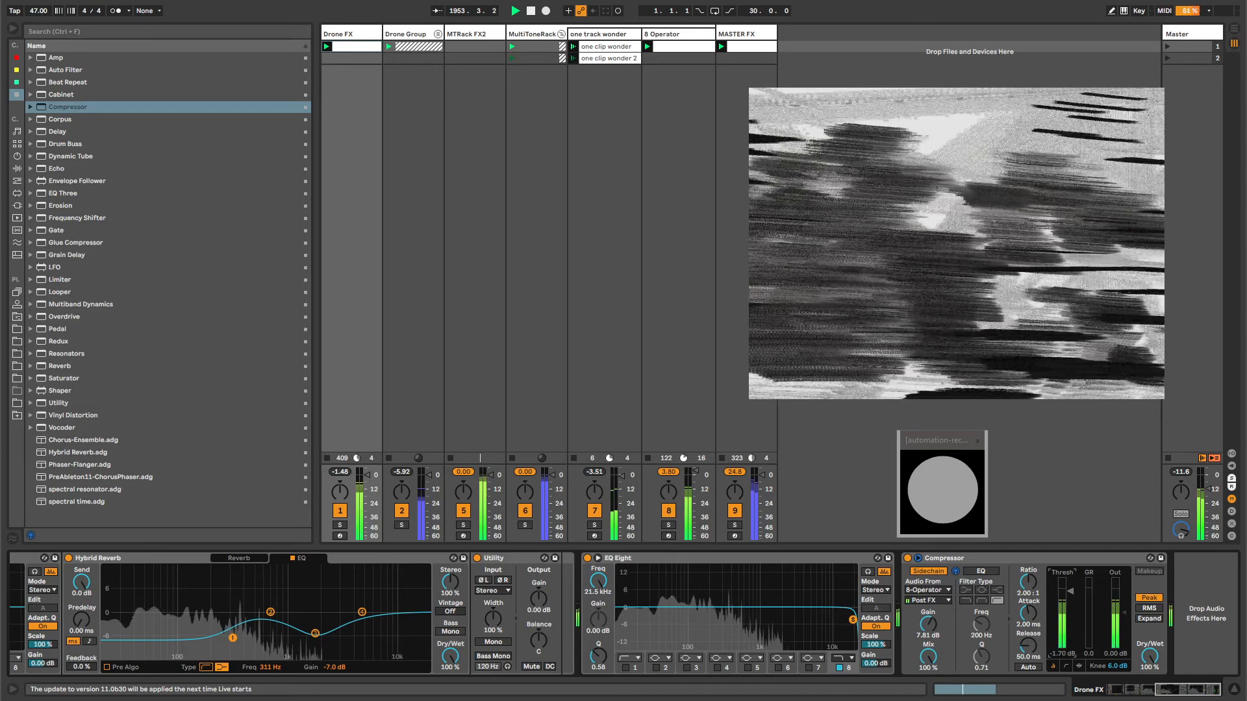
{"action": "left_click", "coordinate": [955, 571]}
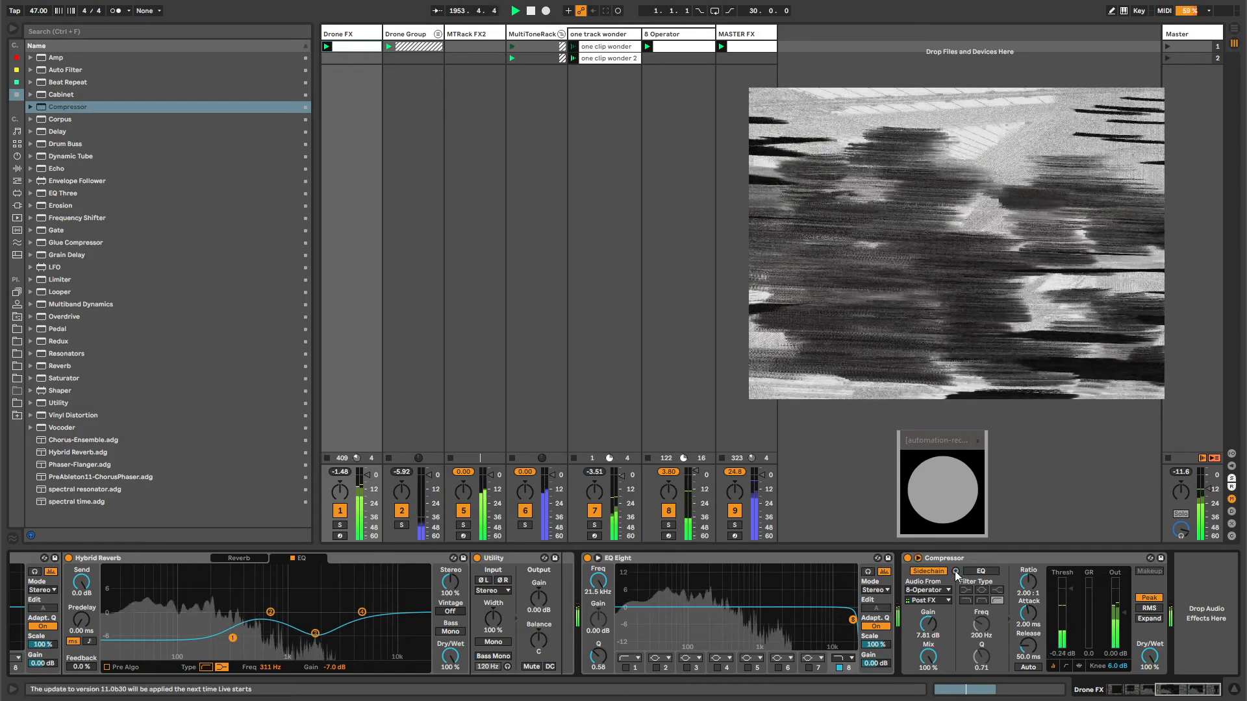
{"action": "left_click_drag", "start_coordinate": [929, 626], "coordinate": [929, 628]}
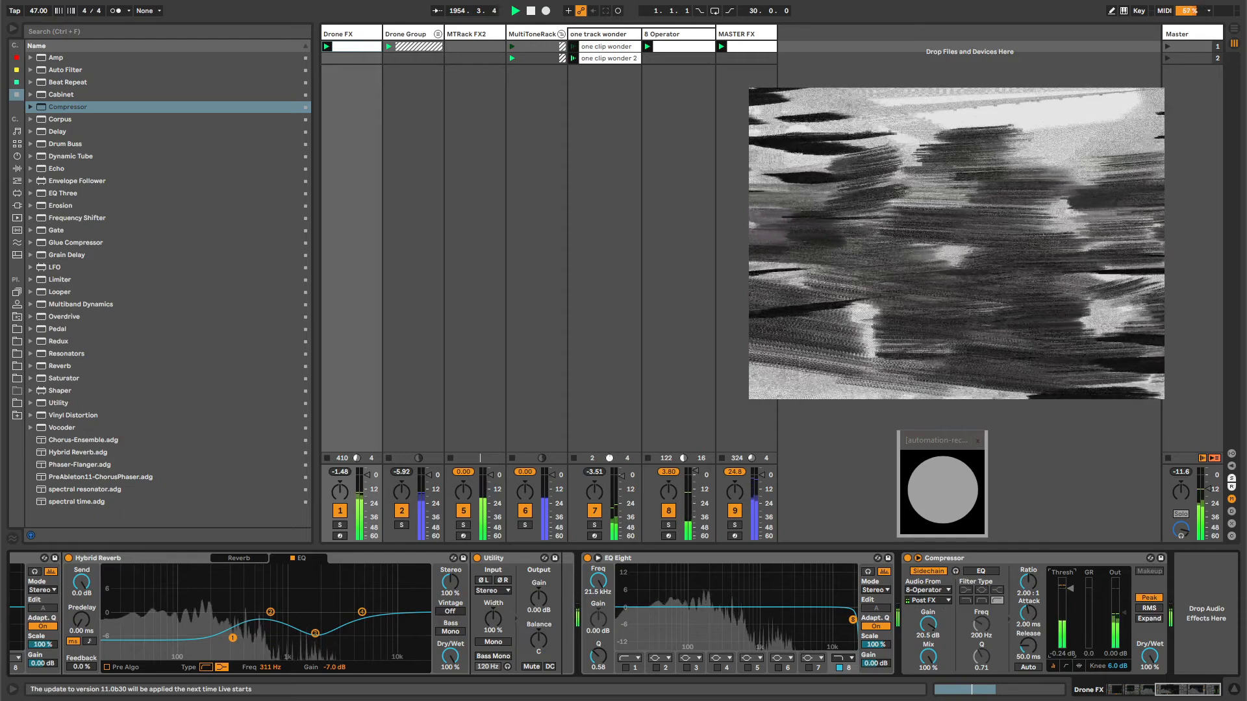
{"action": "left_click_drag", "start_coordinate": [1071, 589], "coordinate": [1071, 602]}
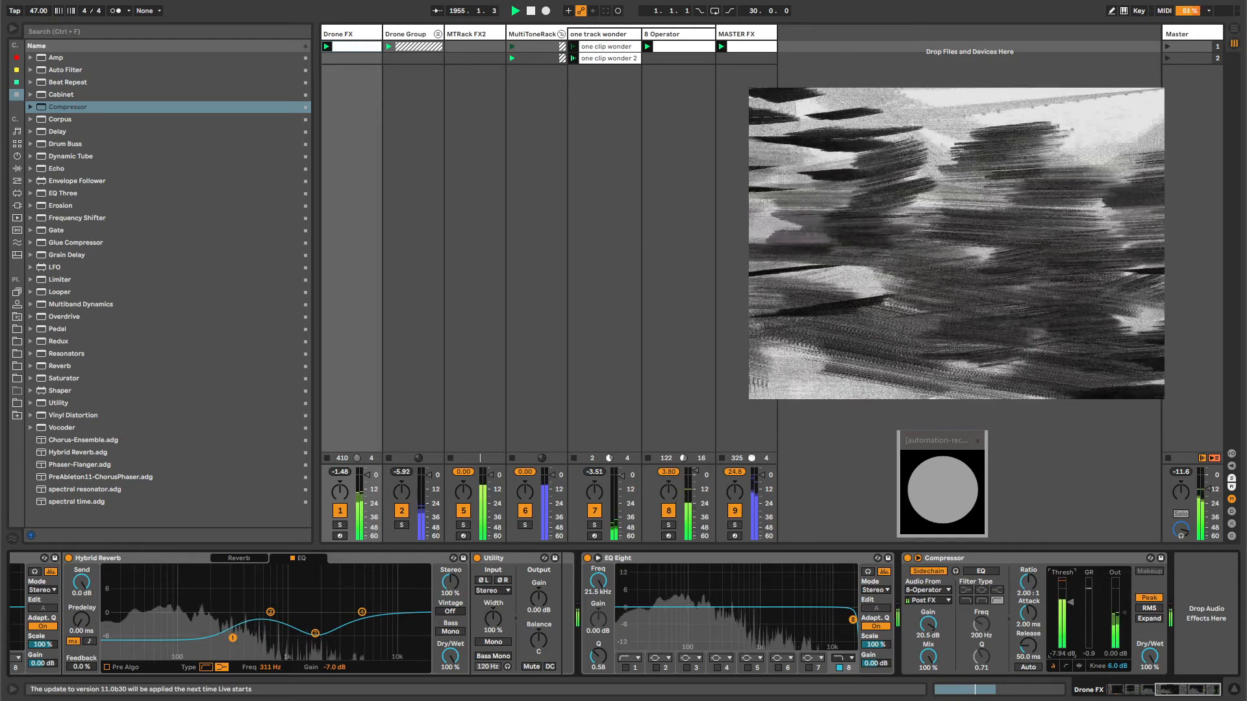
{"action": "left_click", "coordinate": [663, 41]}
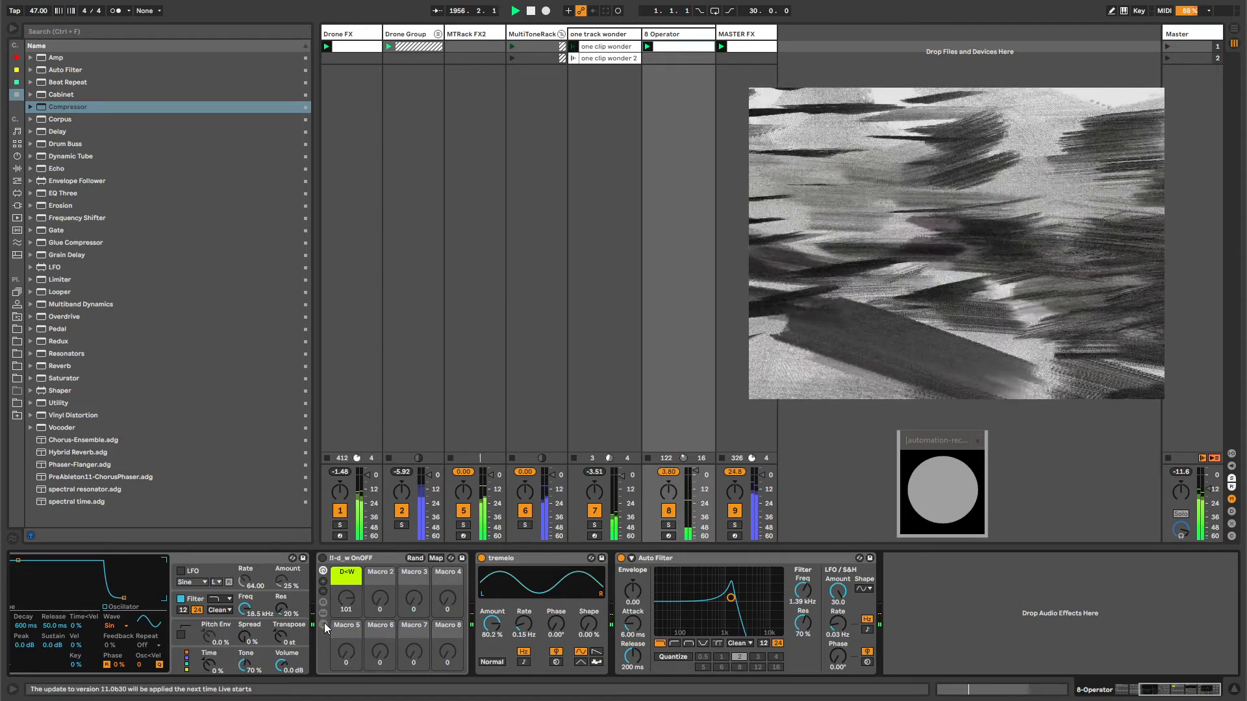
{"action": "left_click_drag", "start_coordinate": [1154, 699], "coordinate": [1133, 697]}
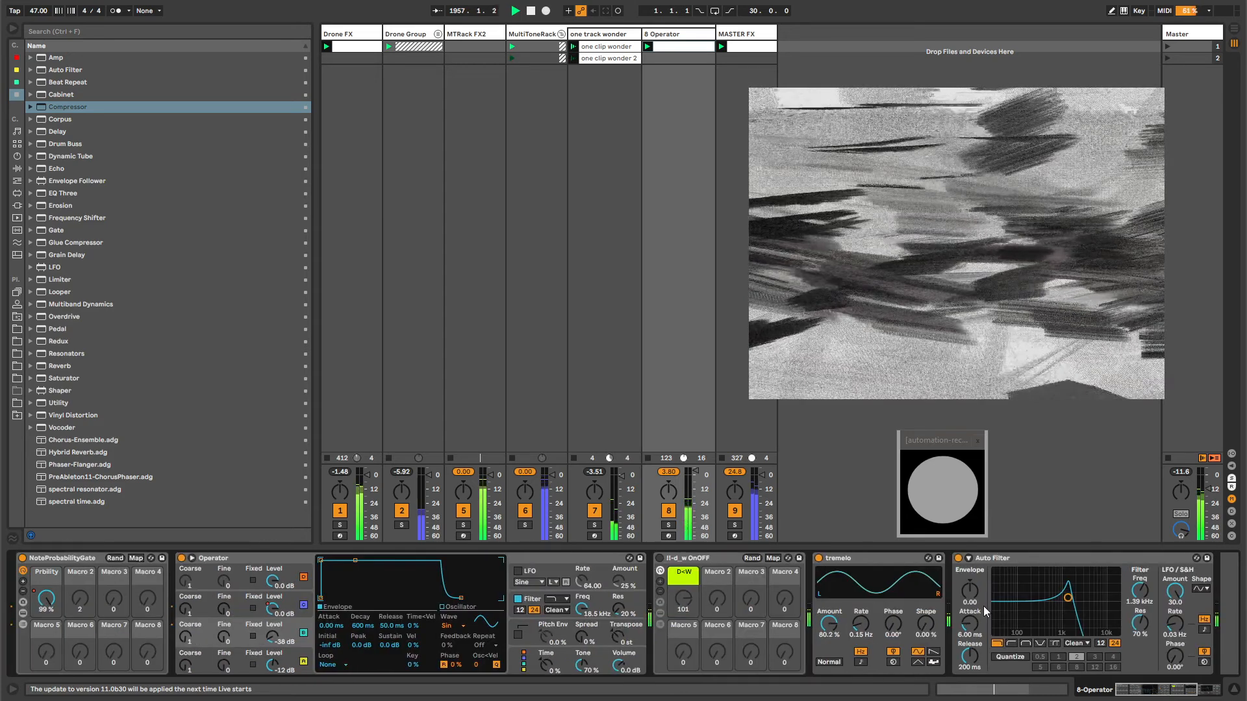
{"action": "left_click", "coordinate": [592, 35]}
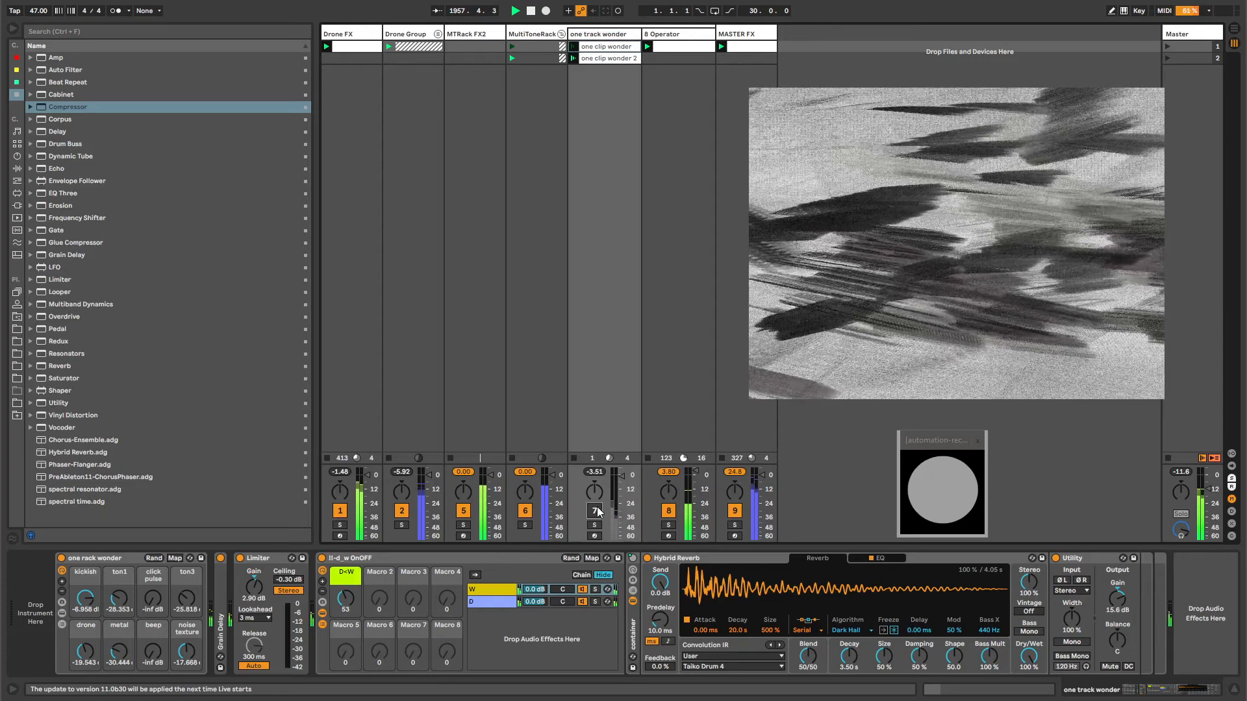
{"action": "left_click", "coordinate": [361, 34]}
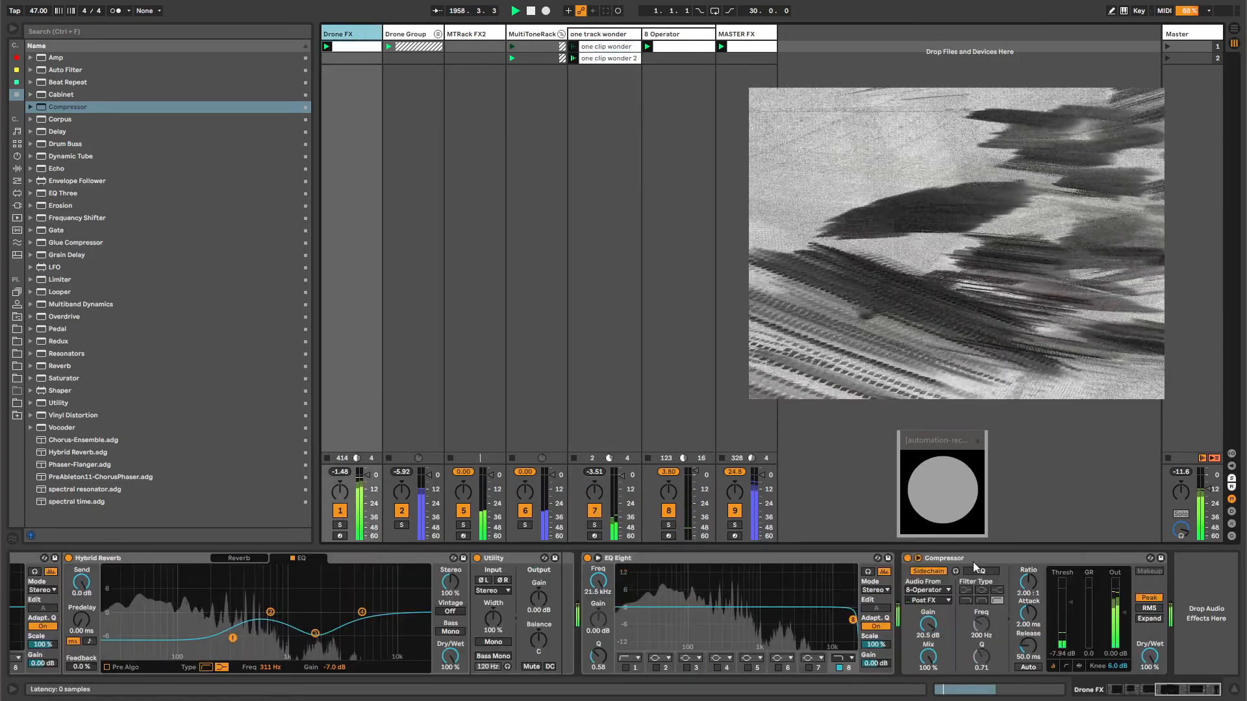
- Add a Drum Buss after the Auto Filter on 8 Operator, with Boom at 46% and Boom frequency at 42.2 Hz
{"action": "left_click", "coordinate": [662, 34]}
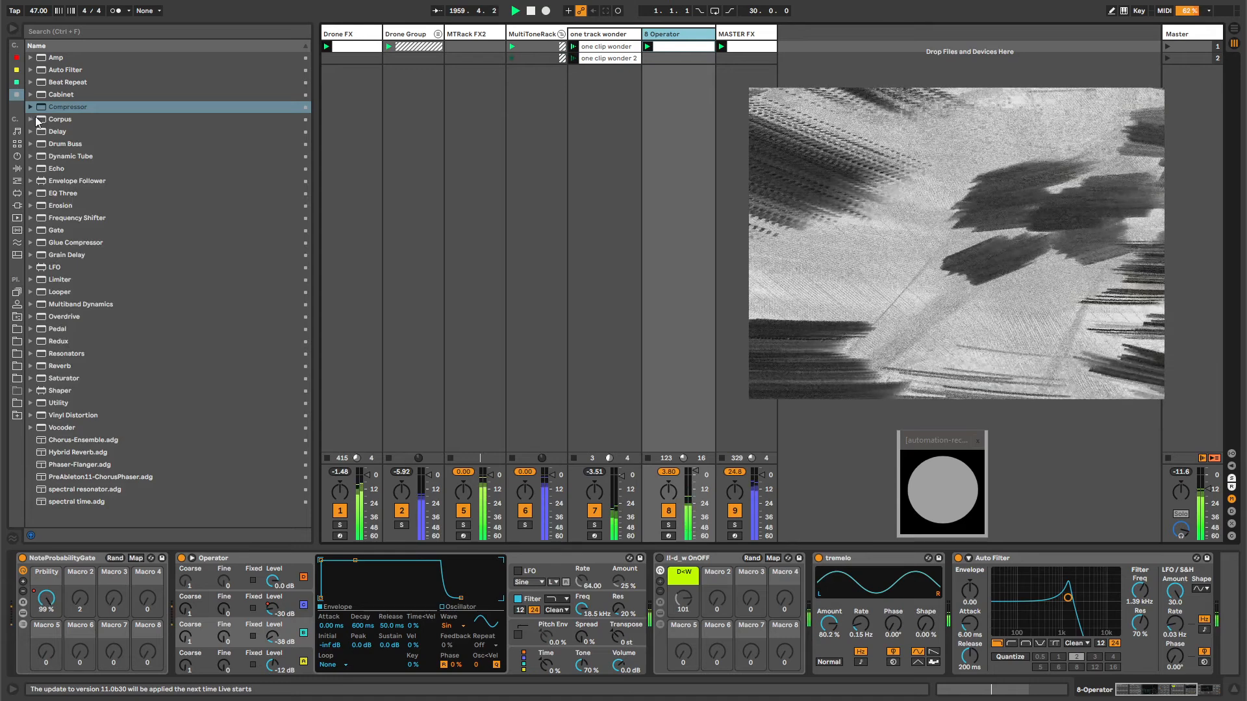
{"action": "left_click_drag", "start_coordinate": [52, 141], "coordinate": [972, 611]}
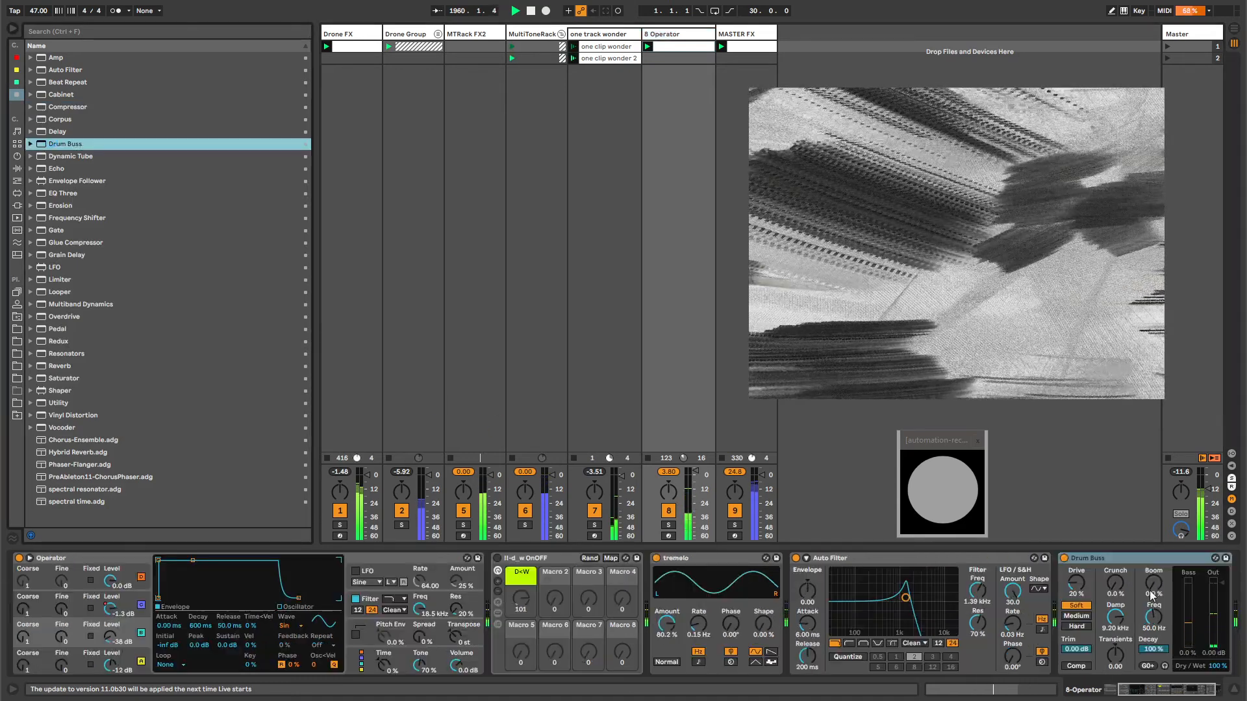
{"action": "left_click_drag", "start_coordinate": [1154, 586], "coordinate": [1154, 520]}
{"action": "left_click", "coordinate": [1162, 686]}
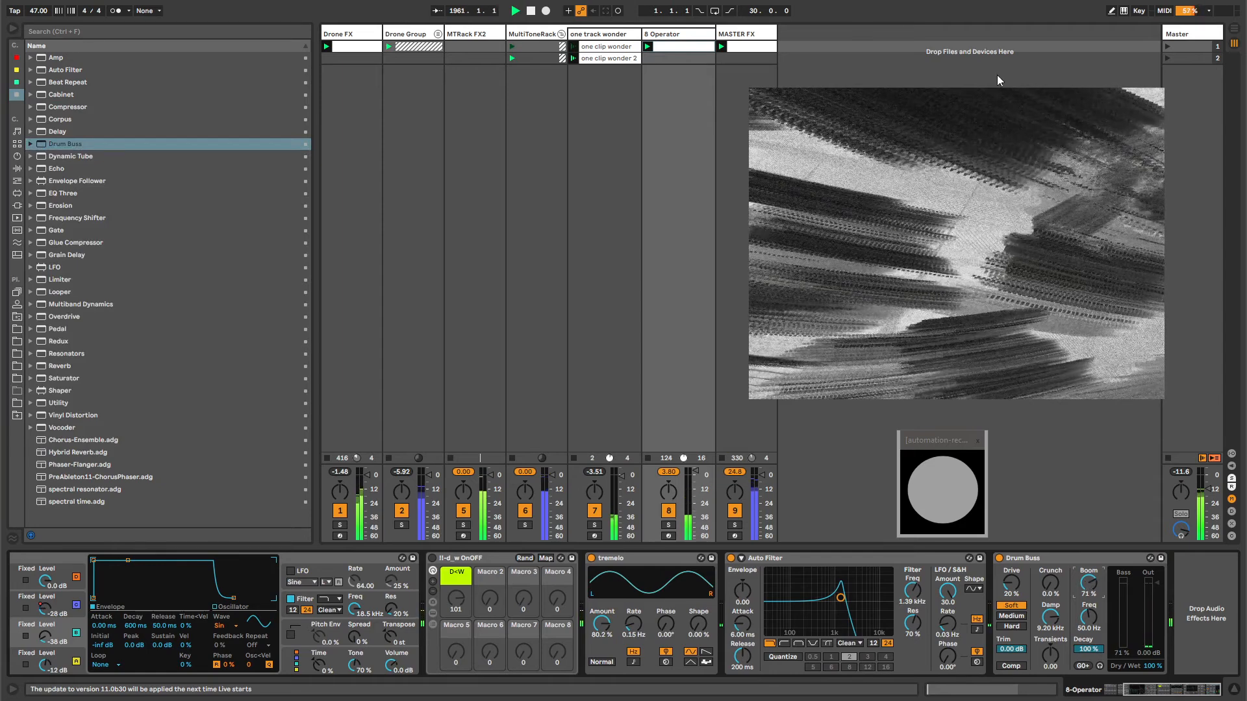
{"action": "left_click_drag", "start_coordinate": [1090, 617], "coordinate": [1090, 637]}
{"action": "left_click_drag", "start_coordinate": [1089, 584], "coordinate": [1089, 609]}
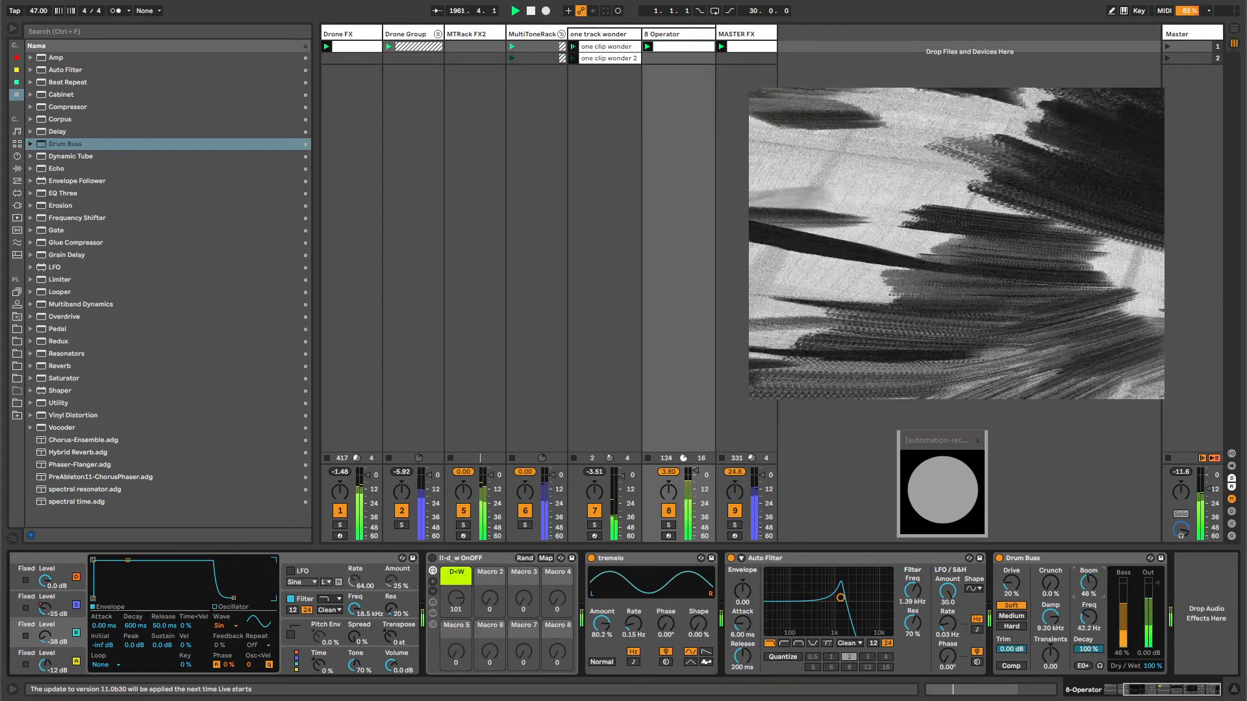
{"action": "left_click", "coordinate": [1089, 617]}
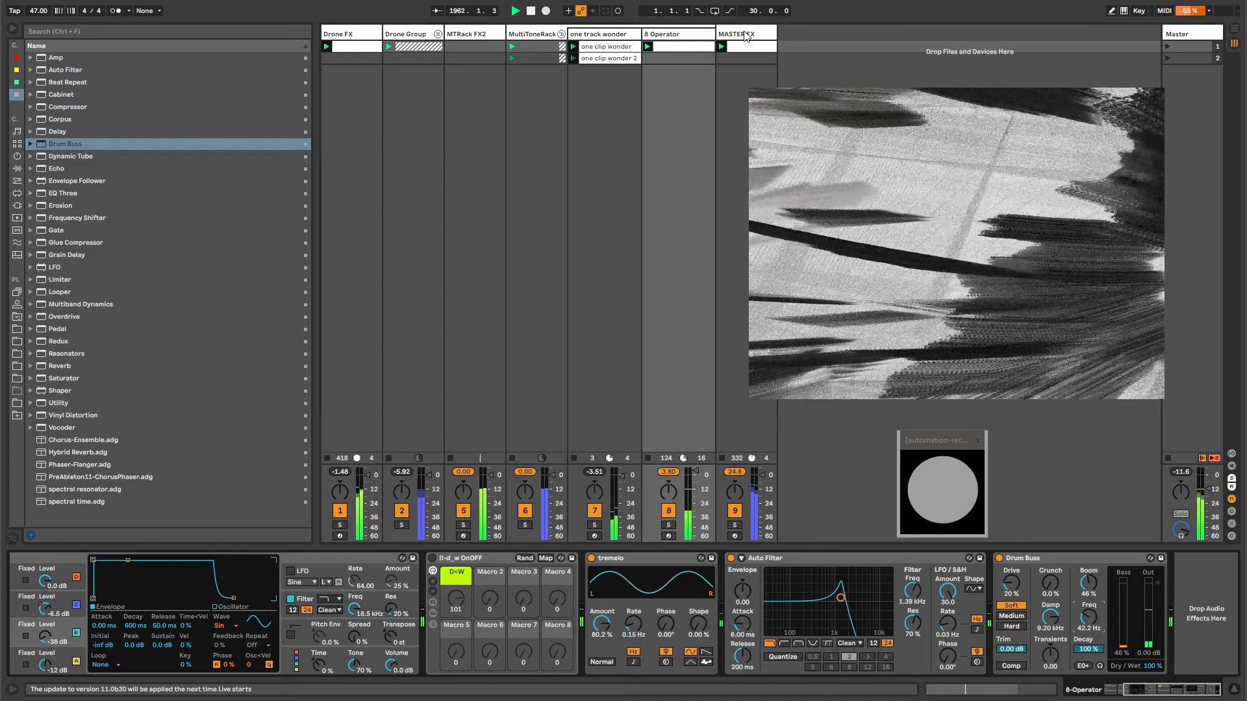
- Bypass the !!-d_w OnOFF rack on MASTER FX and delete it
{"action": "left_click", "coordinate": [740, 33]}
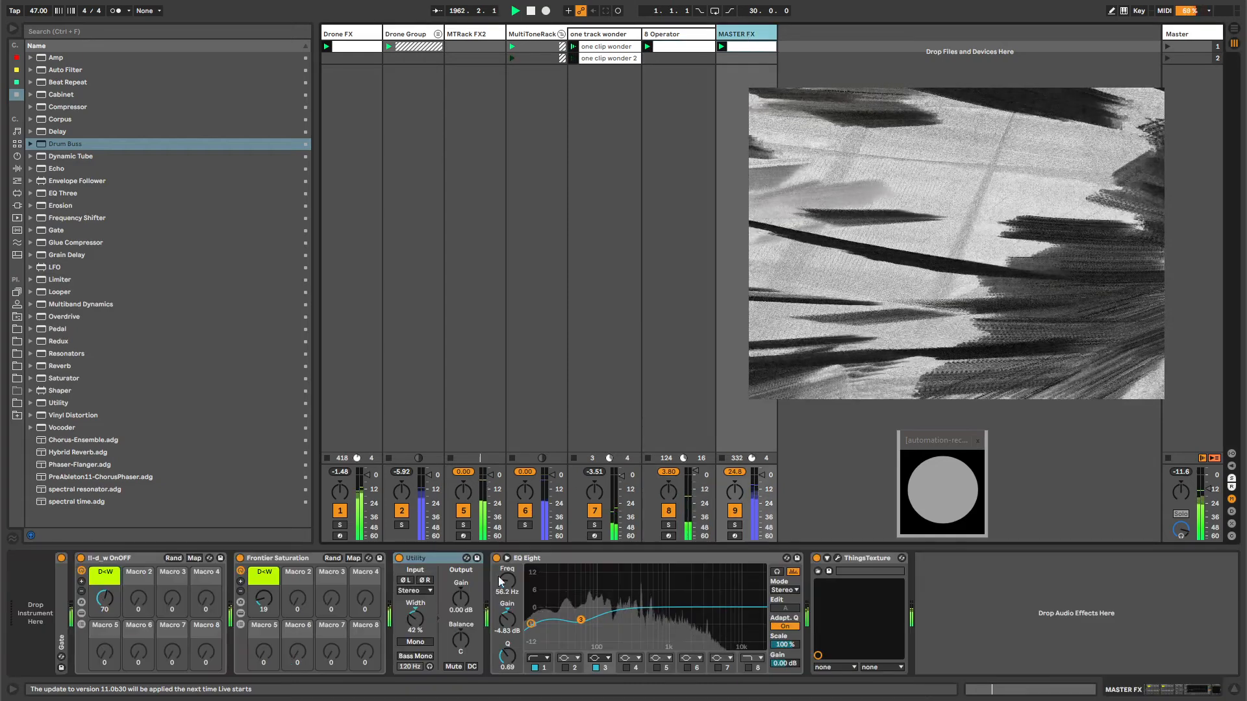
{"action": "left_click", "coordinate": [81, 559]}
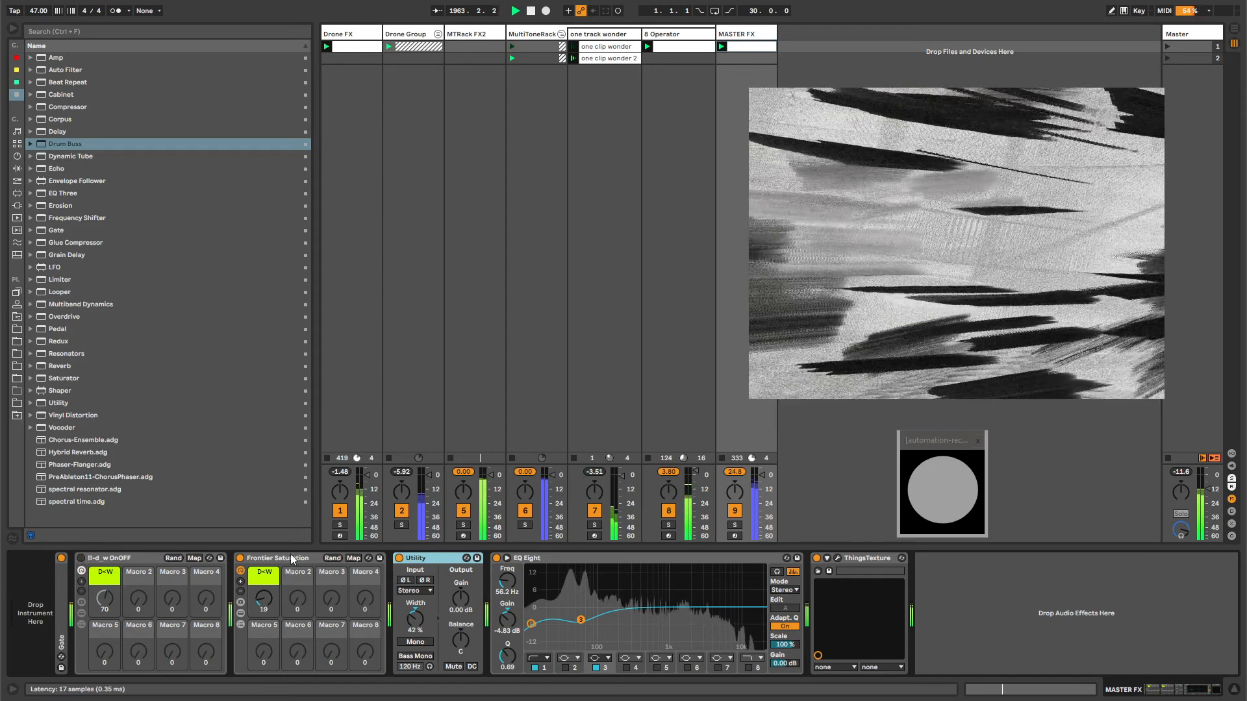
{"action": "left_click", "coordinate": [143, 557]}
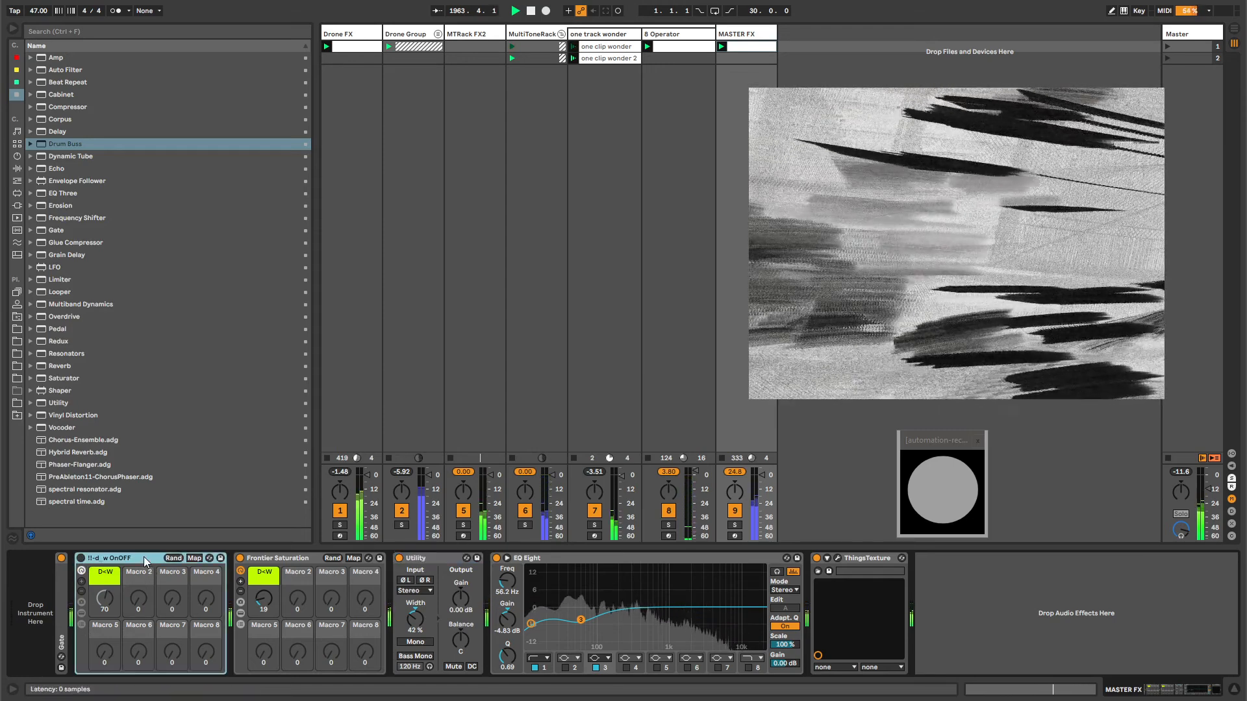
{"action": "key", "text": "Delete"}
- Move ThingsTexture on MASTER FX between Frontier Saturation and Utility, and check its plug-in window
{"action": "left_click", "coordinate": [412, 556]}
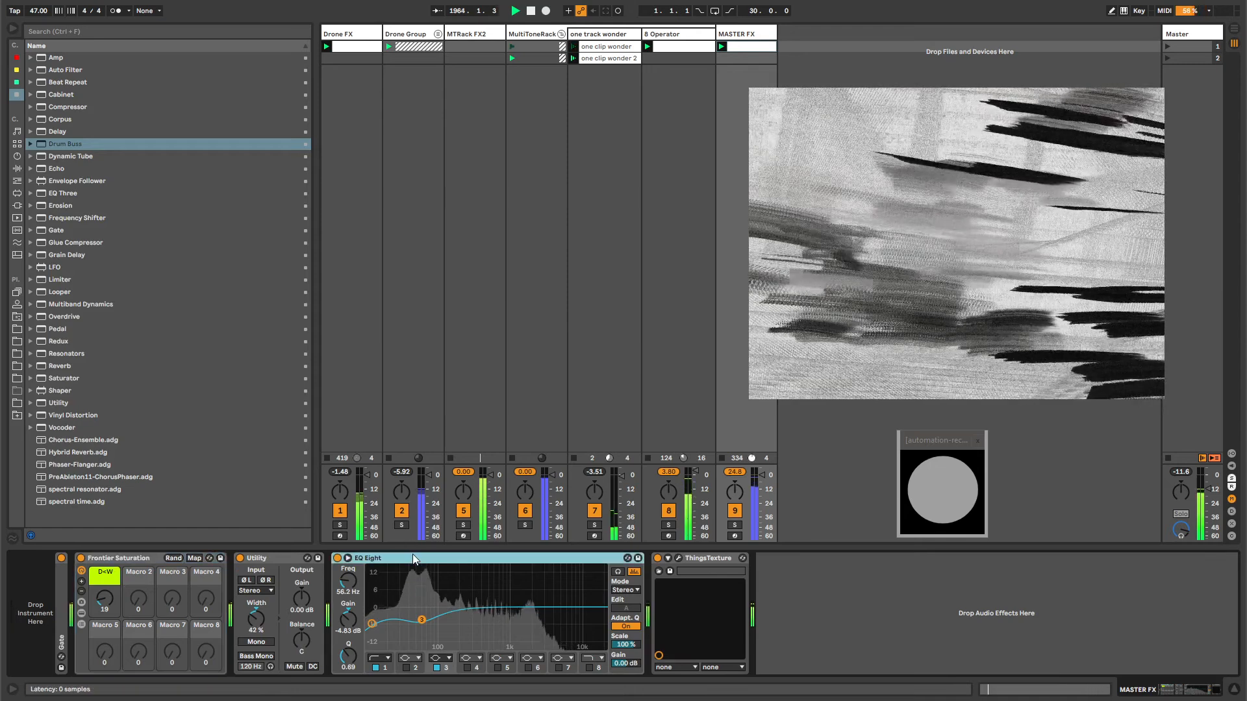
{"action": "left_click", "coordinate": [691, 559]}
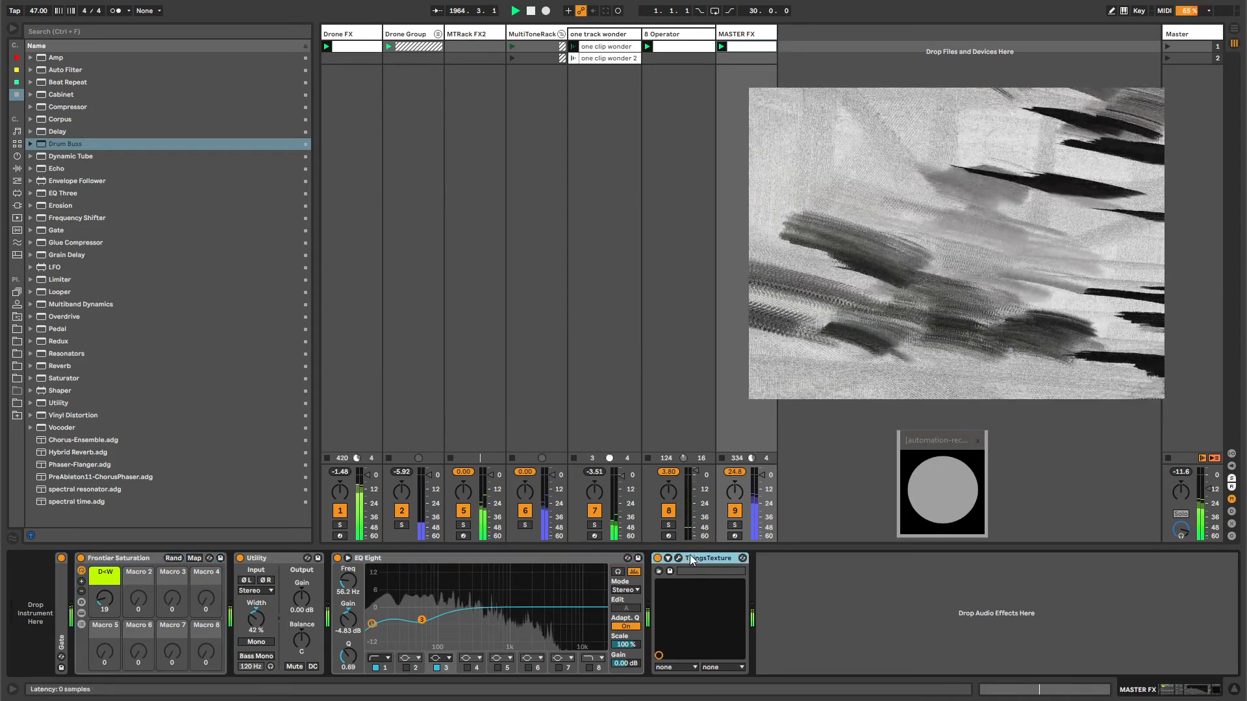
{"action": "mouse_move", "coordinate": [696, 556]}
{"action": "left_mouse_down"}
{"action": "mouse_move", "coordinate": [319, 572]}
{"action": "mouse_move", "coordinate": [268, 631]}
{"action": "left_mouse_up"}
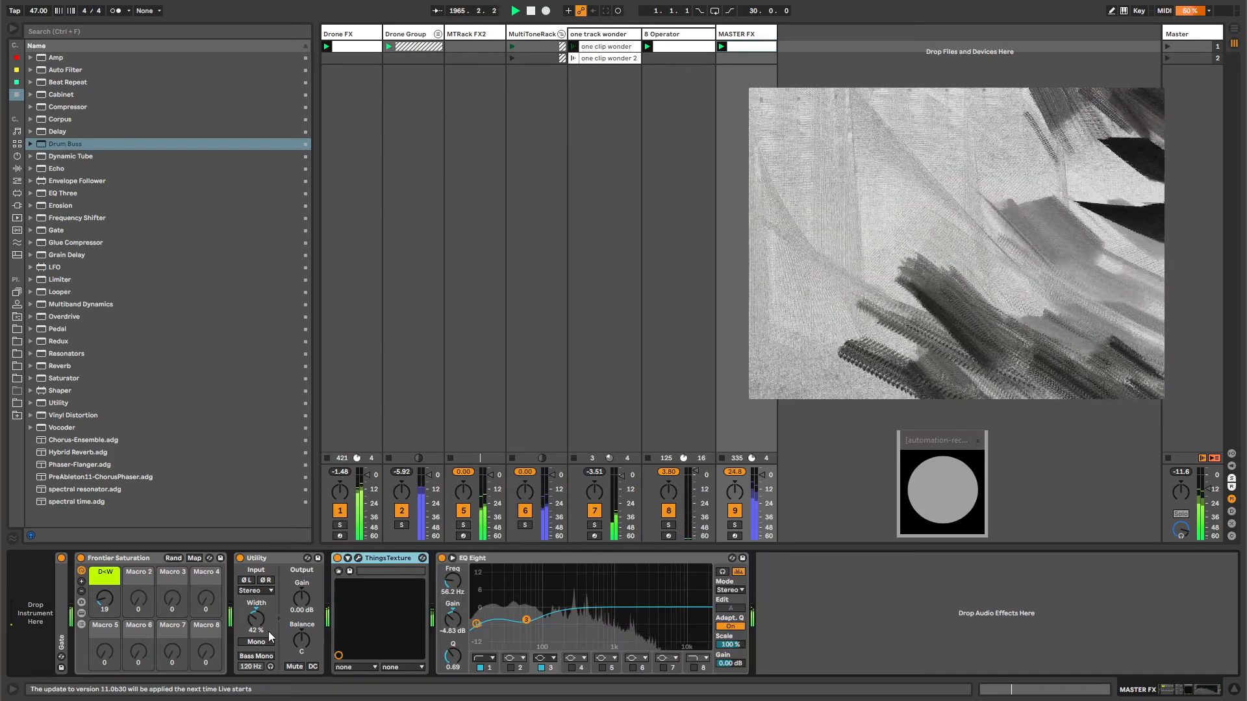
{"action": "left_click_drag", "start_coordinate": [361, 567], "coordinate": [240, 571]}
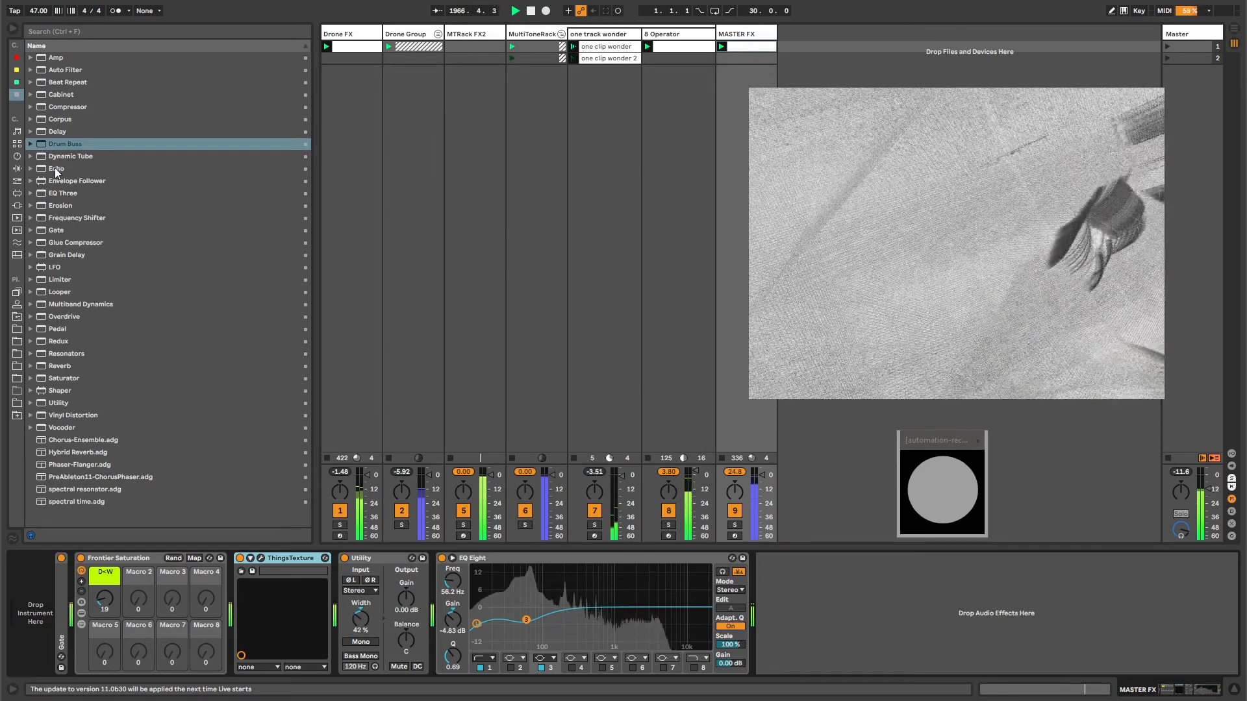
{"action": "left_click", "coordinate": [261, 559]}
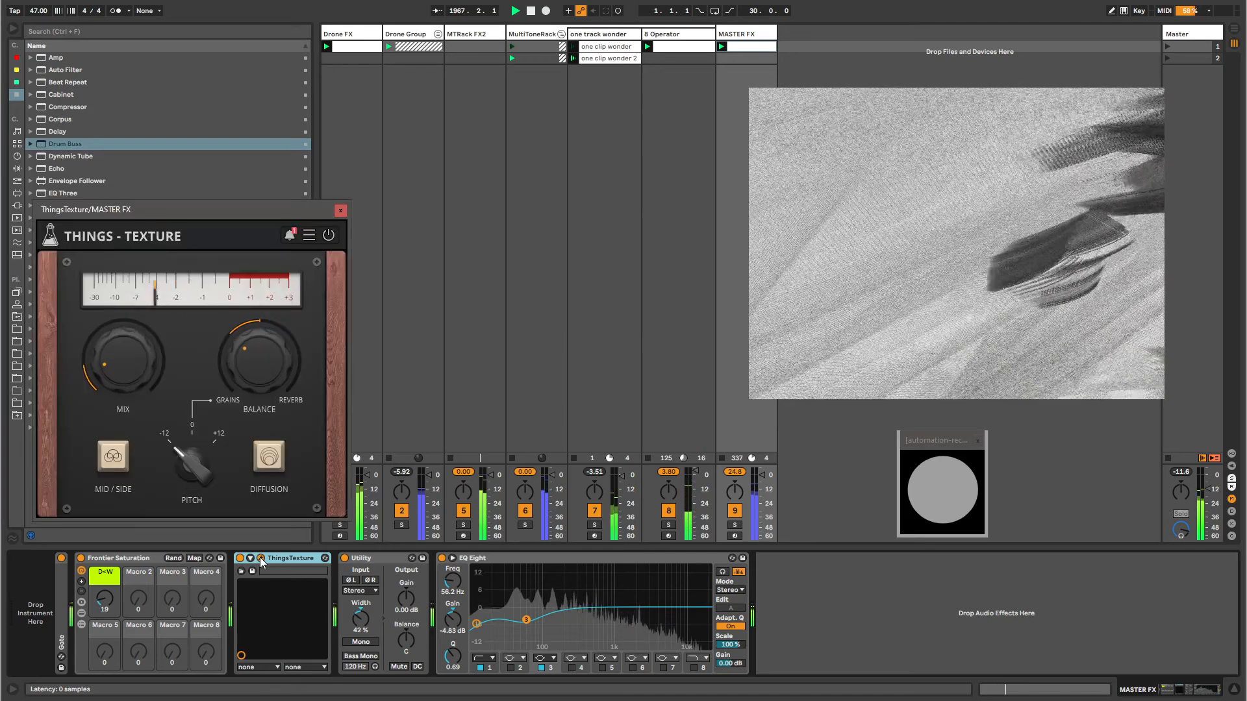
{"action": "left_click", "coordinate": [260, 559]}
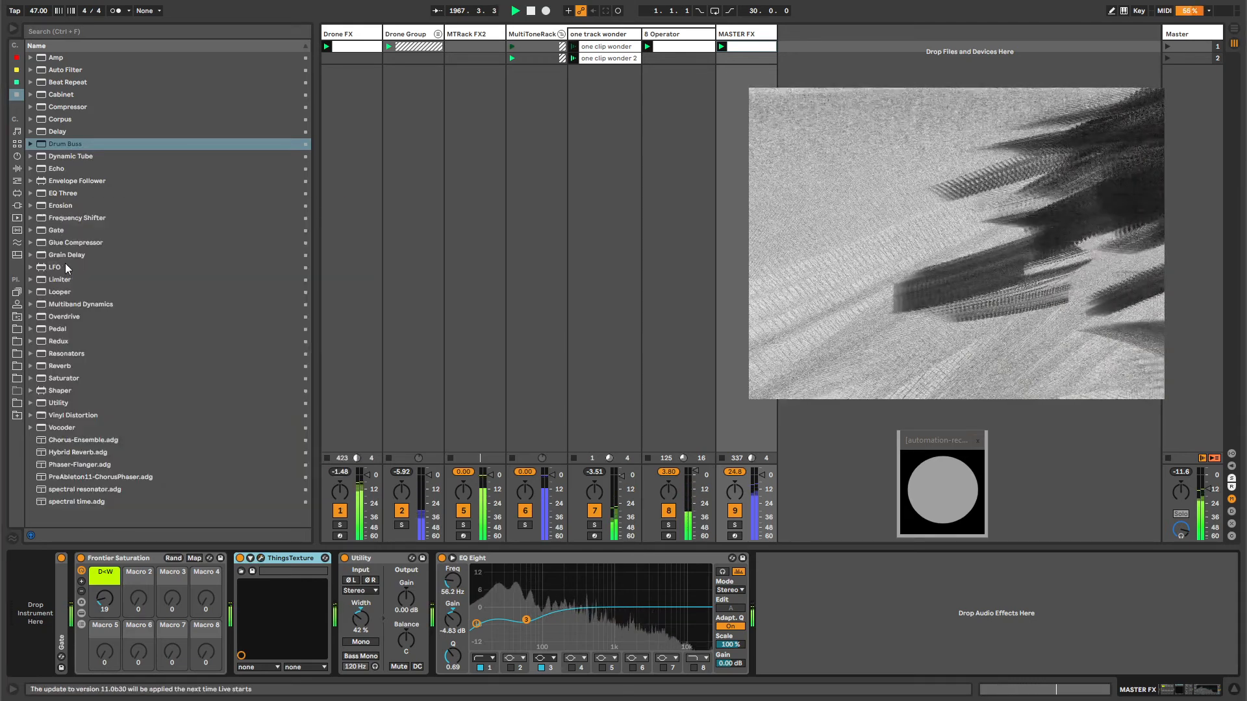
- Add an Echo after EQ Eight on MASTER FX and set its Reverb to 68% and reverb Decay to 19%
{"action": "left_click", "coordinate": [56, 168]}
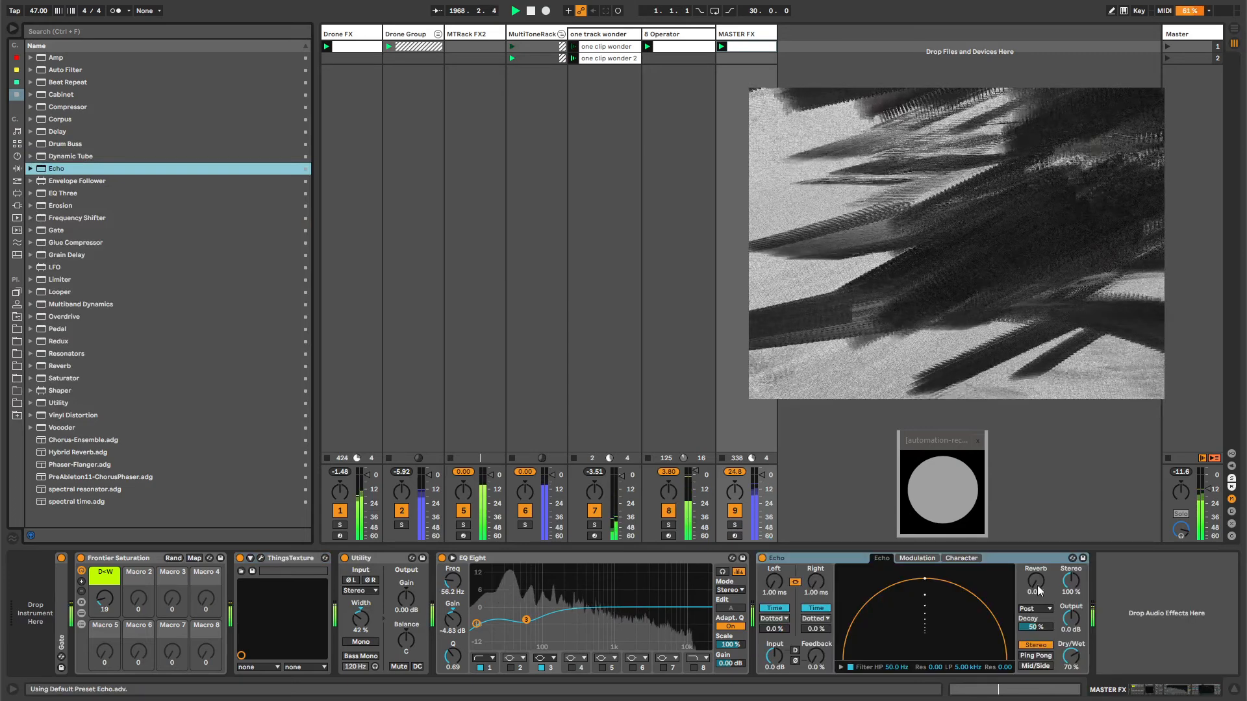
{"action": "left_click_drag", "start_coordinate": [1038, 590], "coordinate": [1038, 553]}
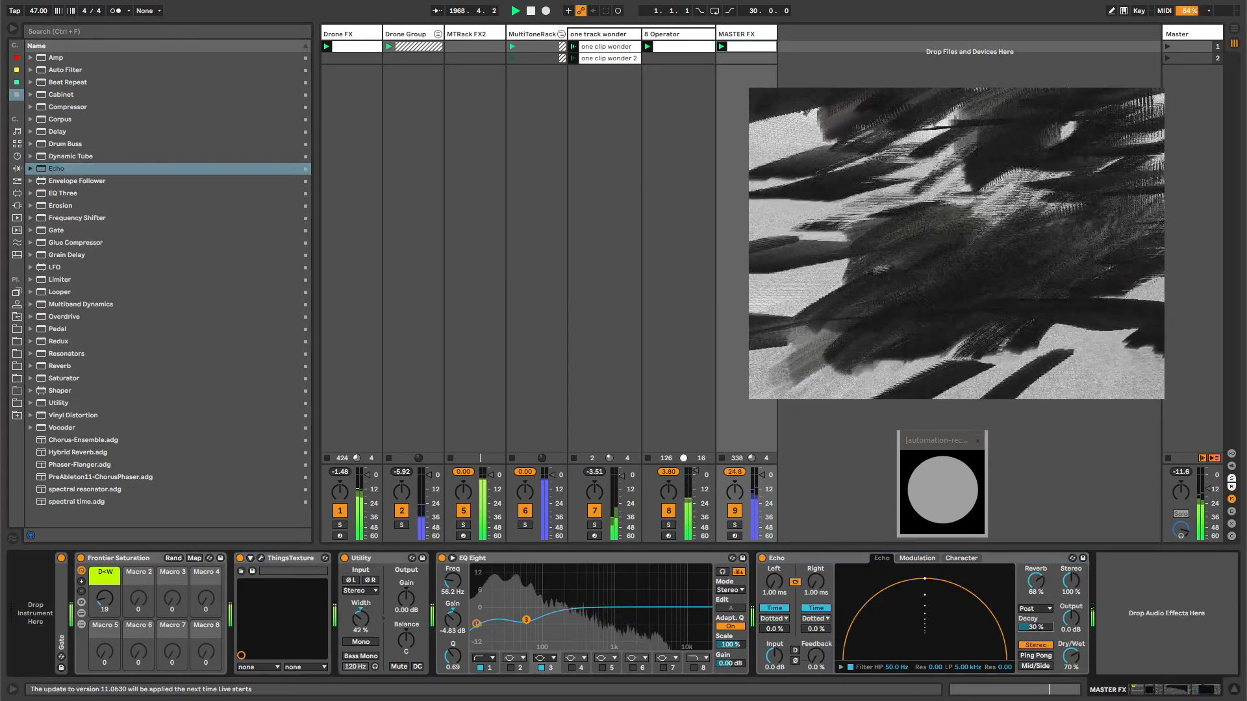
{"action": "left_click", "coordinate": [813, 557]}
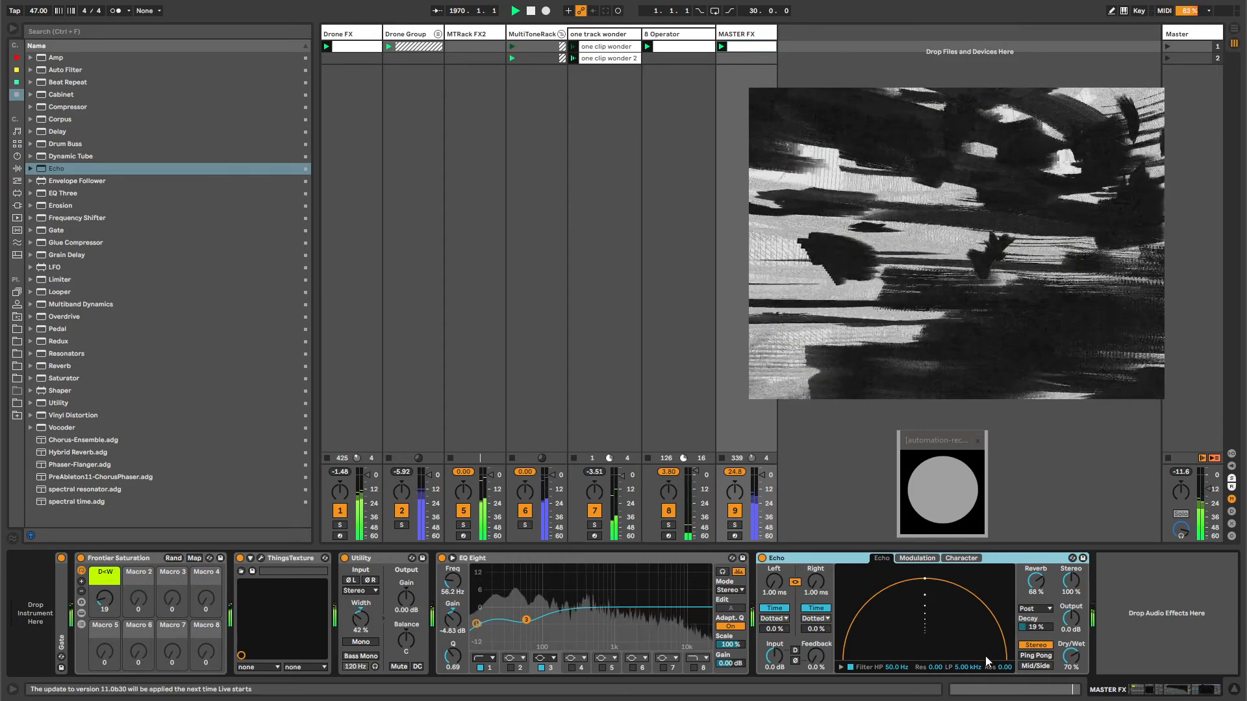
- Set the Echo on MASTER FX to 87% Reverb and 17% Dry/Wet
{"action": "left_click_drag", "start_coordinate": [1036, 582], "coordinate": [1036, 565]}
{"action": "mouse_move", "coordinate": [1071, 656]}
{"action": "left_mouse_down"}
{"action": "mouse_move", "coordinate": [1071, 698]}
{"action": "mouse_move", "coordinate": [1071, 660]}
{"action": "left_mouse_up"}
{"action": "left_click_drag", "start_coordinate": [1036, 582], "coordinate": [1036, 579]}
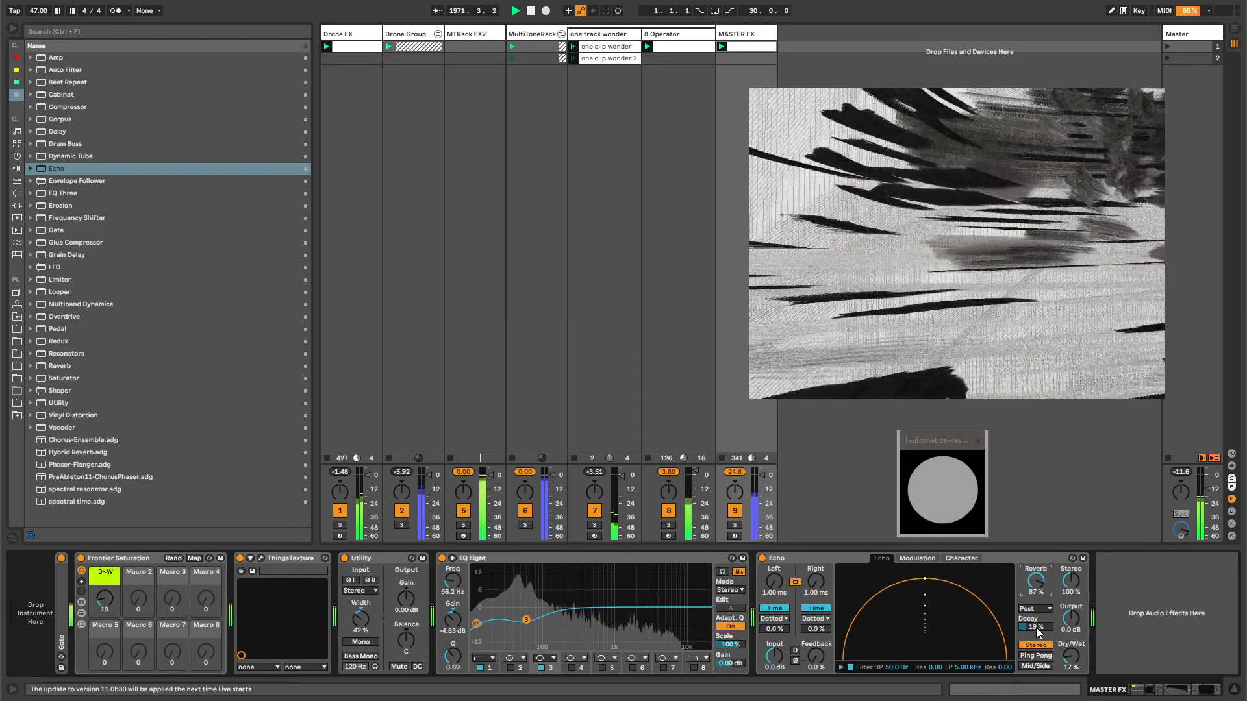
- Lower the 8 Operator track's volume slightly and bring the start of its device chain into view
{"action": "left_click", "coordinate": [685, 34]}
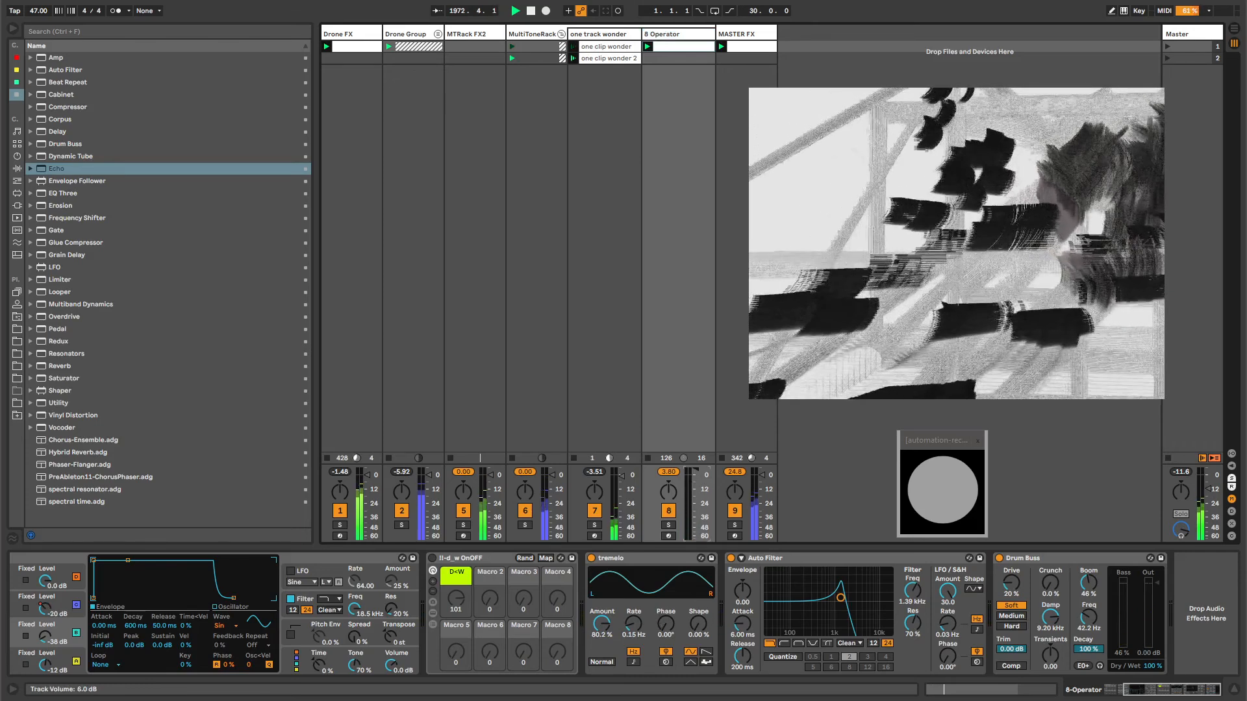
{"action": "left_click_drag", "start_coordinate": [697, 469], "coordinate": [696, 471]}
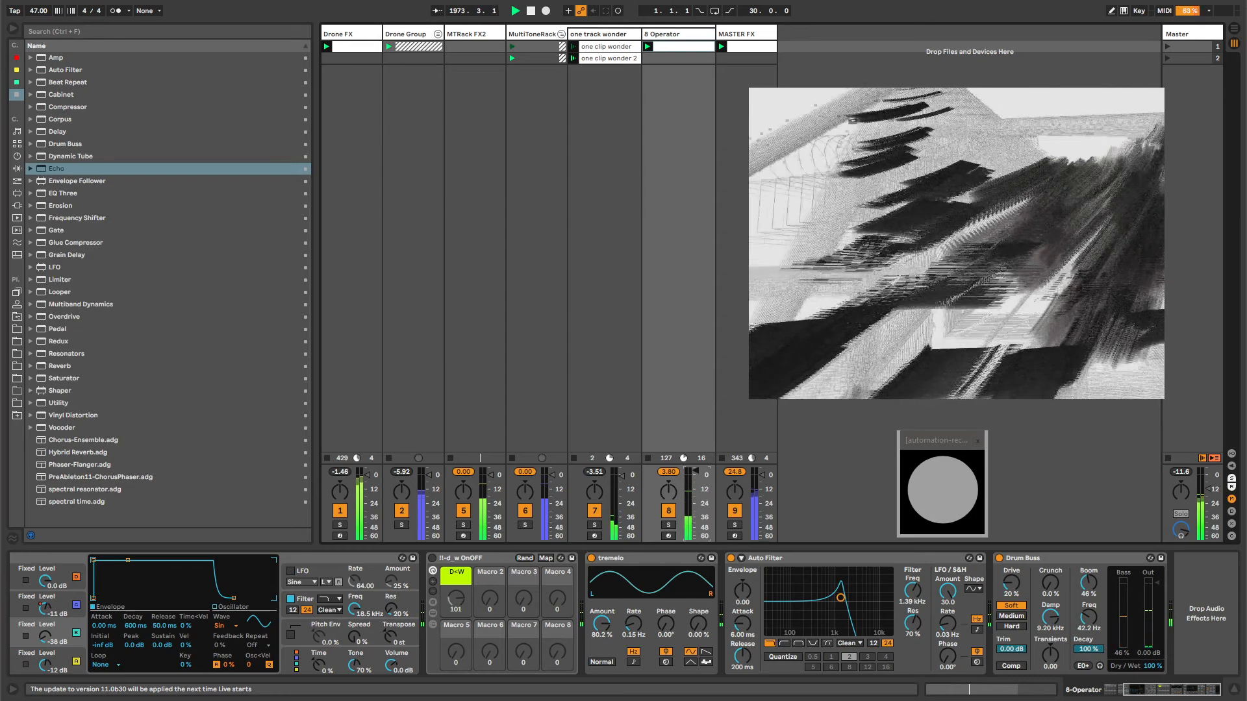
{"action": "left_click", "coordinate": [1130, 692]}
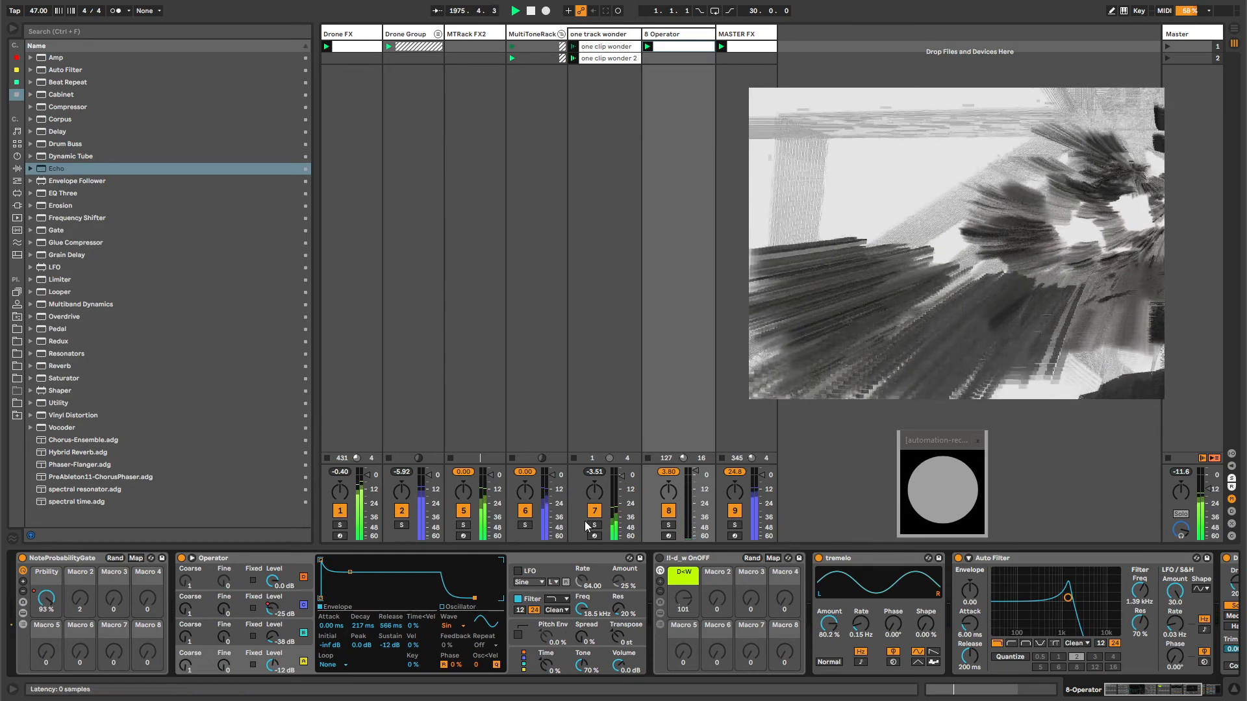
- Rename the MASTER FX track as MASTER Lo Fi FX
{"action": "left_click", "coordinate": [748, 34]}
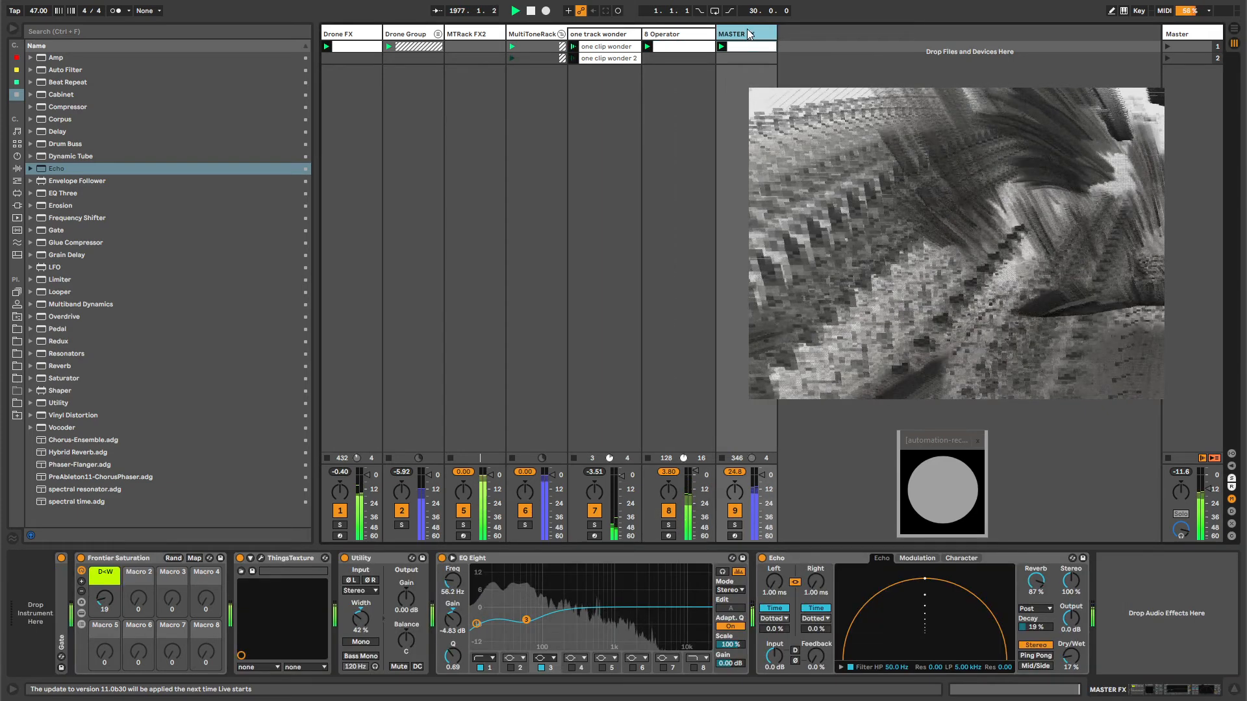
{"action": "type", "text": "Lo Fi"}
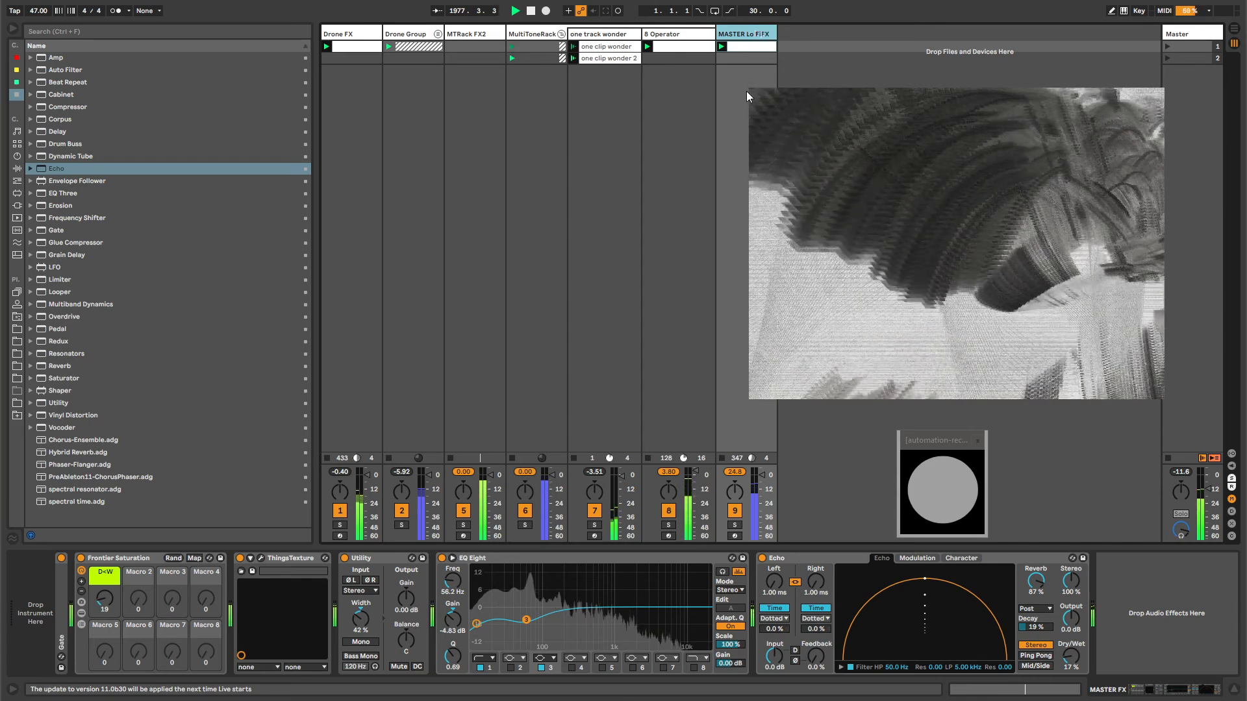
{"action": "key", "text": "Return"}
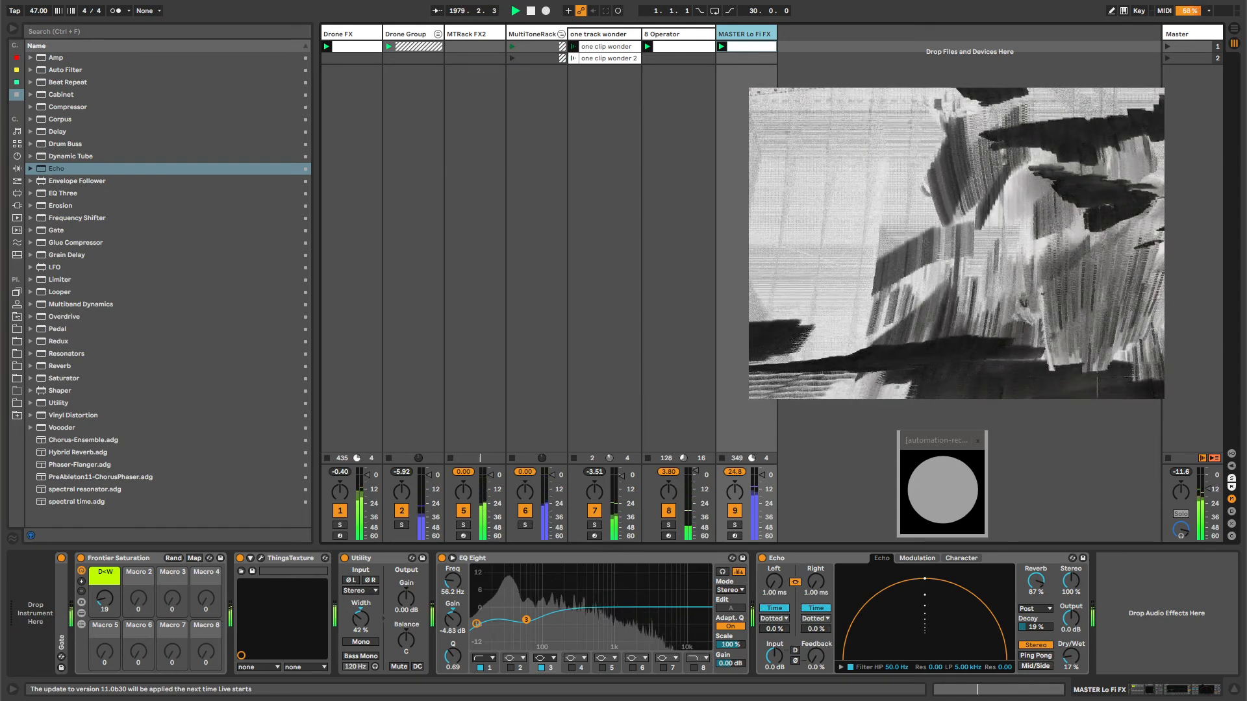
- Narrow the browser to give the tracks more room and raise the Master track's volume
{"action": "left_click_drag", "start_coordinate": [315, 407], "coordinate": [172, 389]}
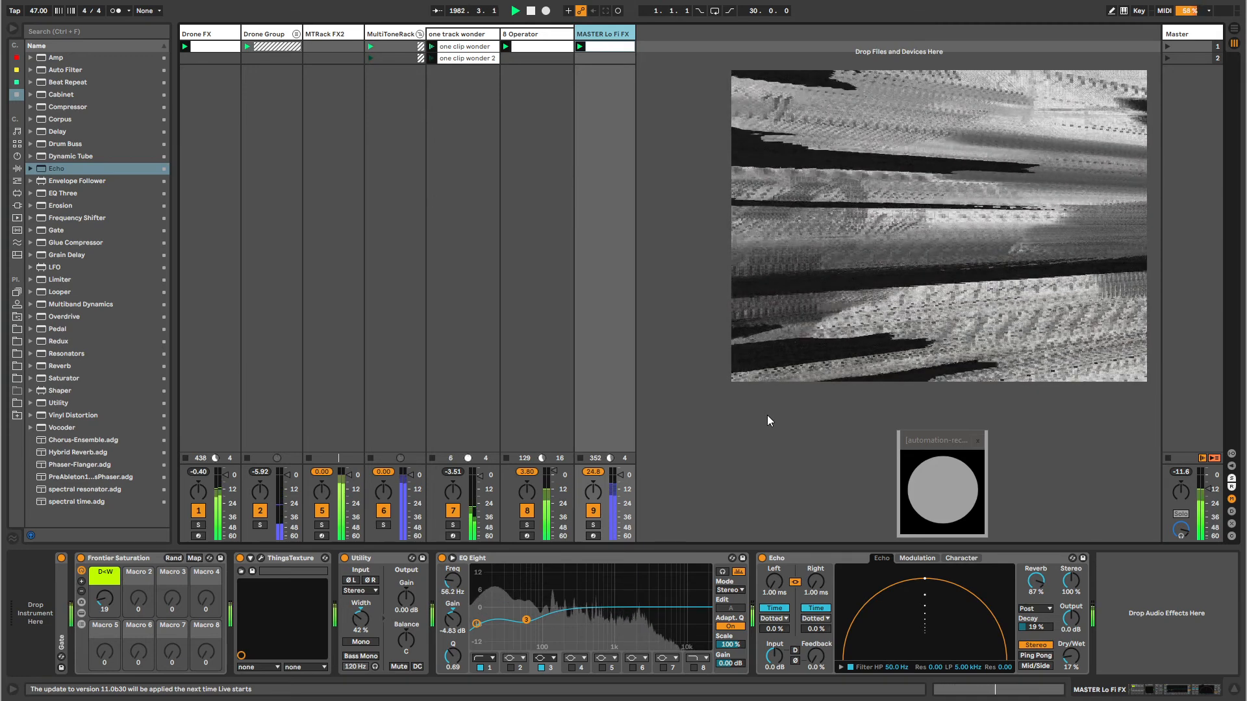
{"action": "left_click_drag", "start_coordinate": [1207, 490], "coordinate": [1207, 481]}
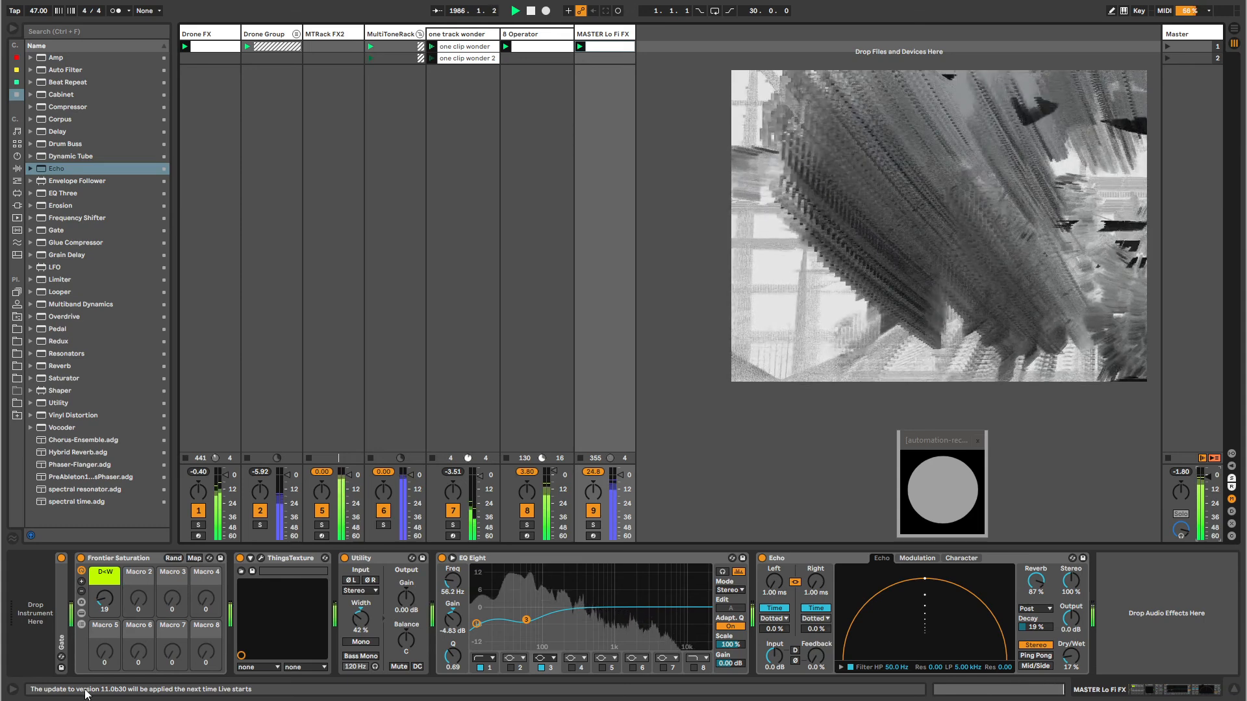
- Examine the oscillator envelopes of the Operator instrument on the 8 Operator track
{"action": "left_click", "coordinate": [540, 40]}
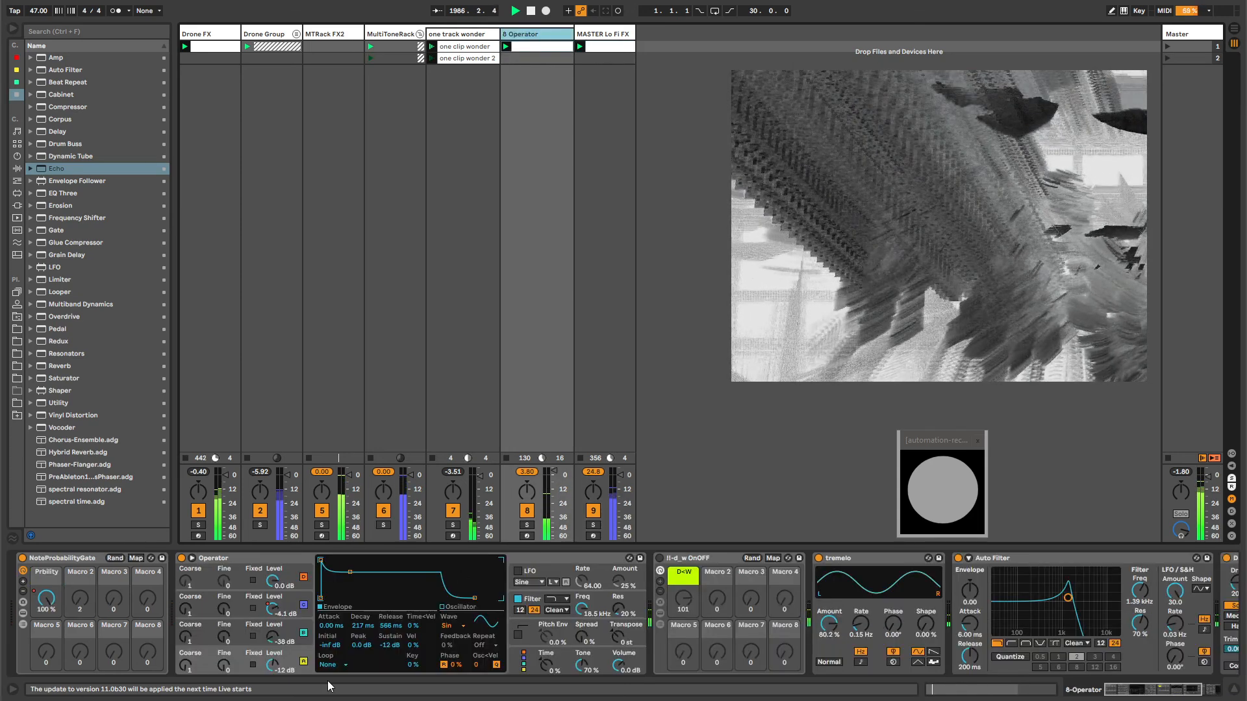
{"action": "left_click", "coordinate": [310, 644]}
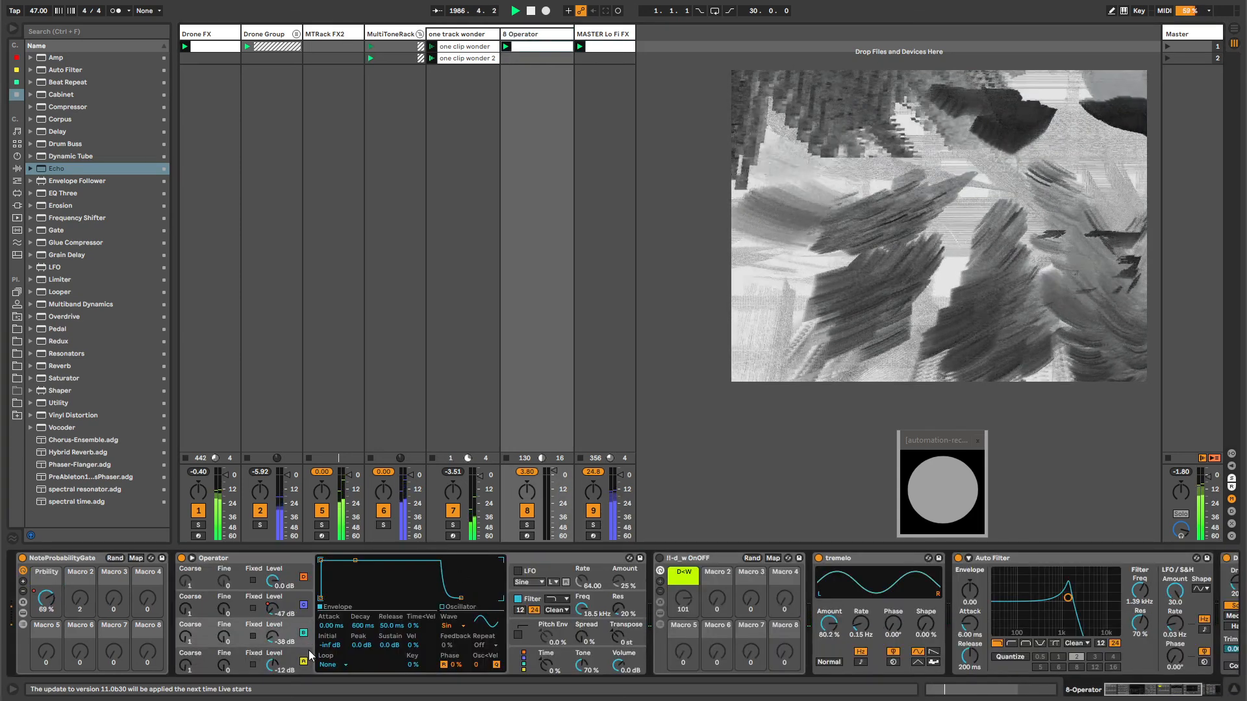
{"action": "left_click", "coordinate": [309, 650]}
{"action": "left_click_drag", "start_coordinate": [321, 562], "coordinate": [353, 560]}
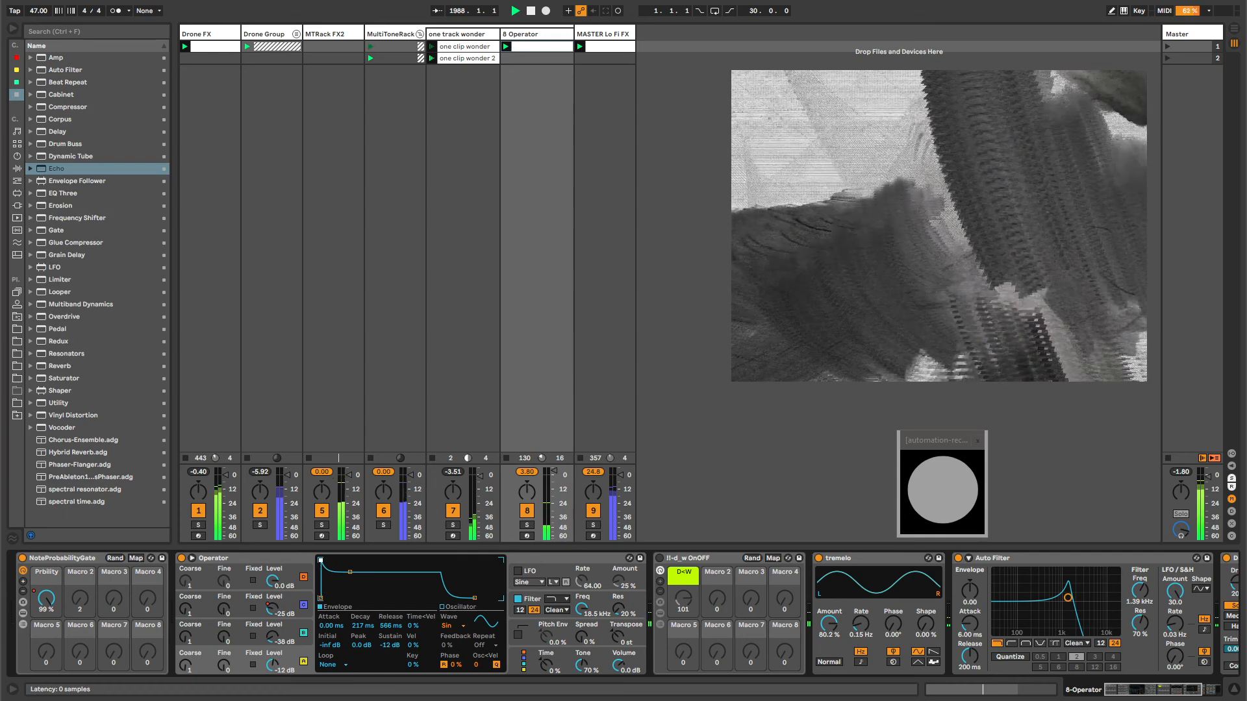
- Show the modulation envelope of Frontier Saturation's D<W macro in the MASTER Lo Fi FX clip and unlink its loop at a 30-bar length
{"action": "left_click", "coordinate": [590, 103]}
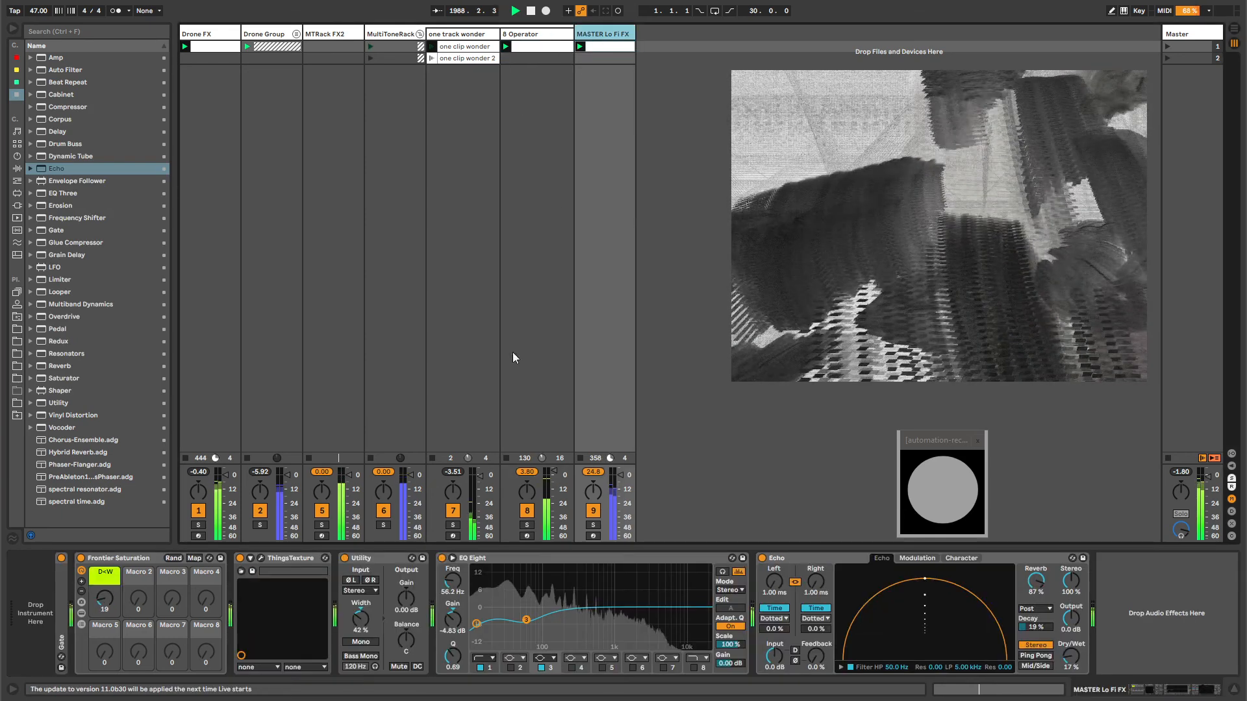
{"action": "left_click", "coordinate": [108, 598]}
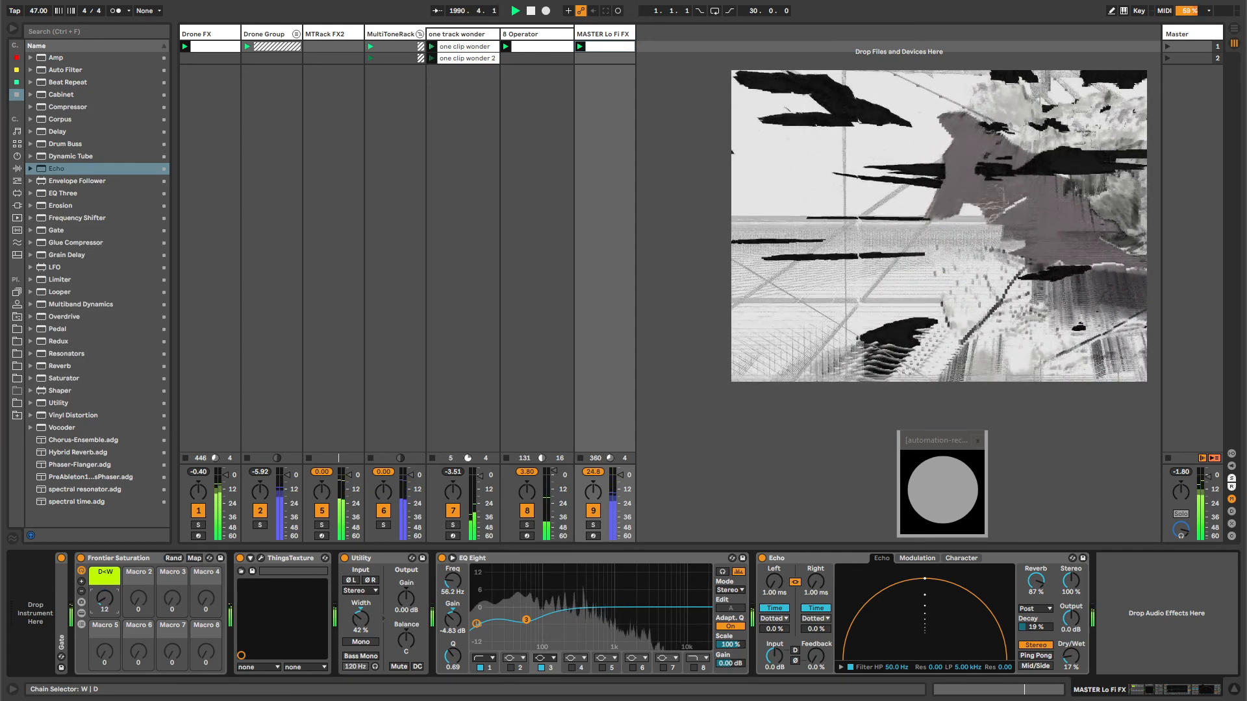
{"action": "right_click", "coordinate": [104, 604]}
{"action": "left_click", "coordinate": [155, 618]}
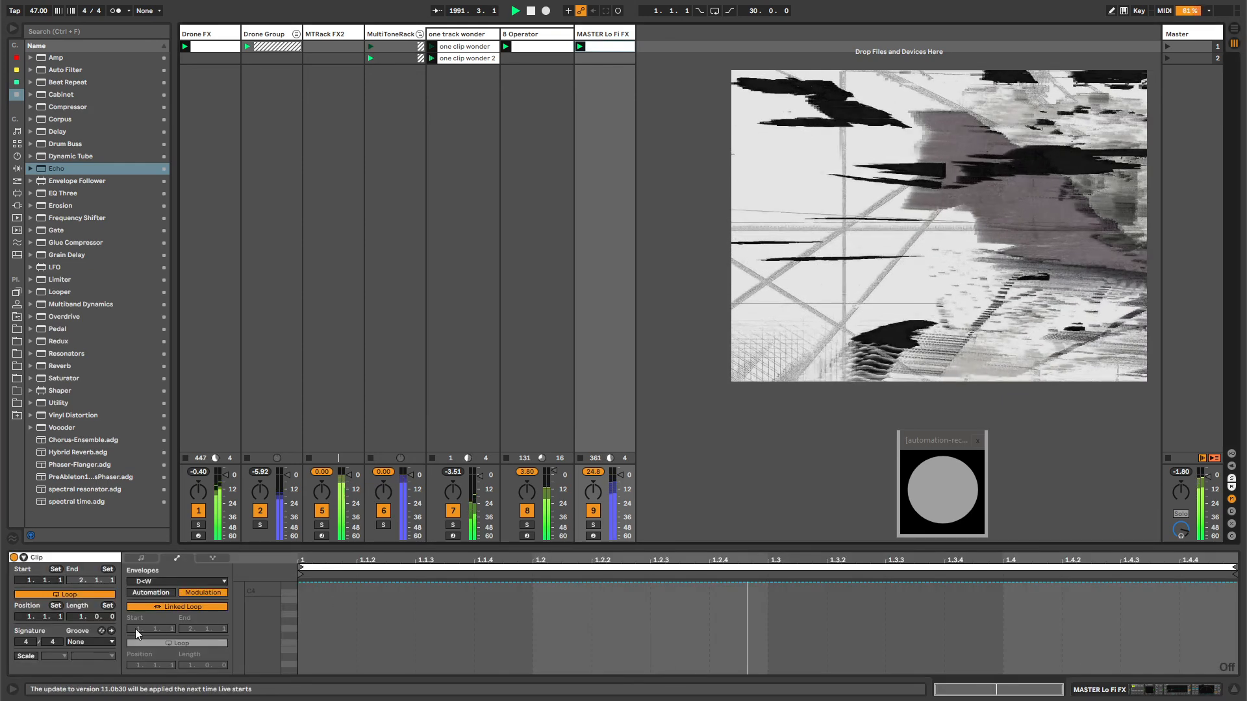
{"action": "left_click", "coordinate": [162, 608]}
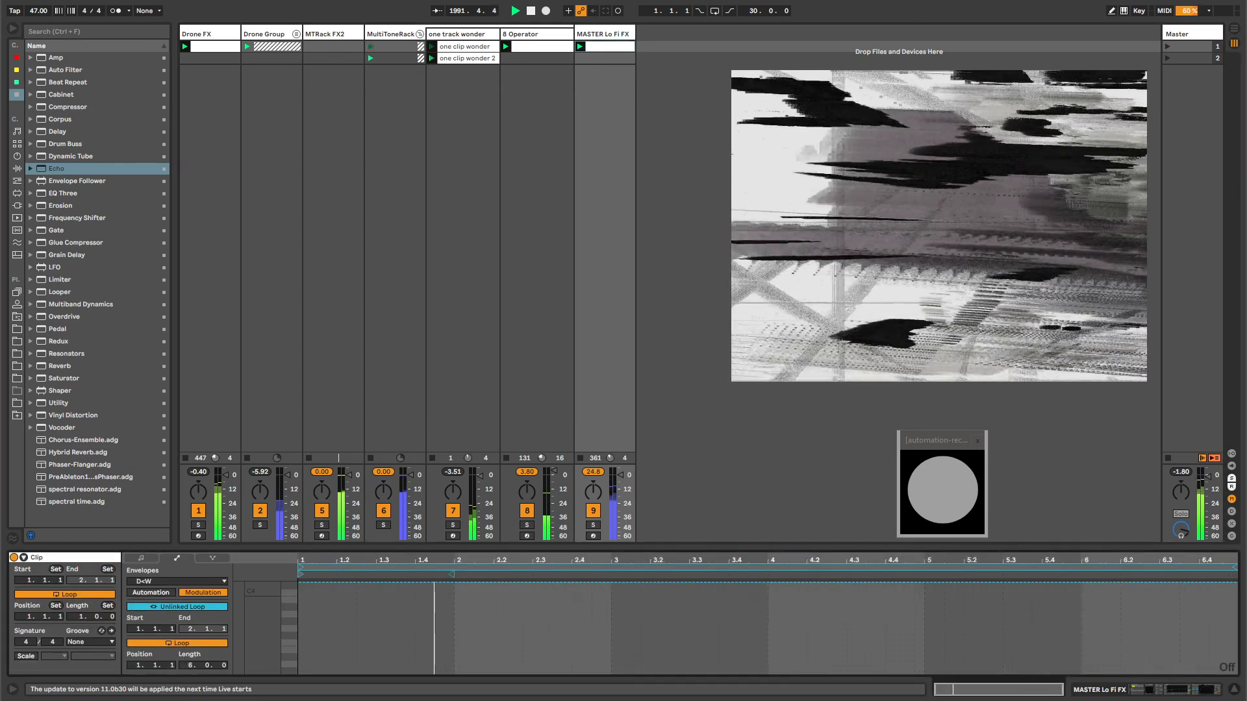
- Shape the D<W modulation envelope with a 100% peak around bars 14 to 16, a 32.7% point near bar 13, and low levels toward both ends
{"action": "left_click", "coordinate": [778, 584]}
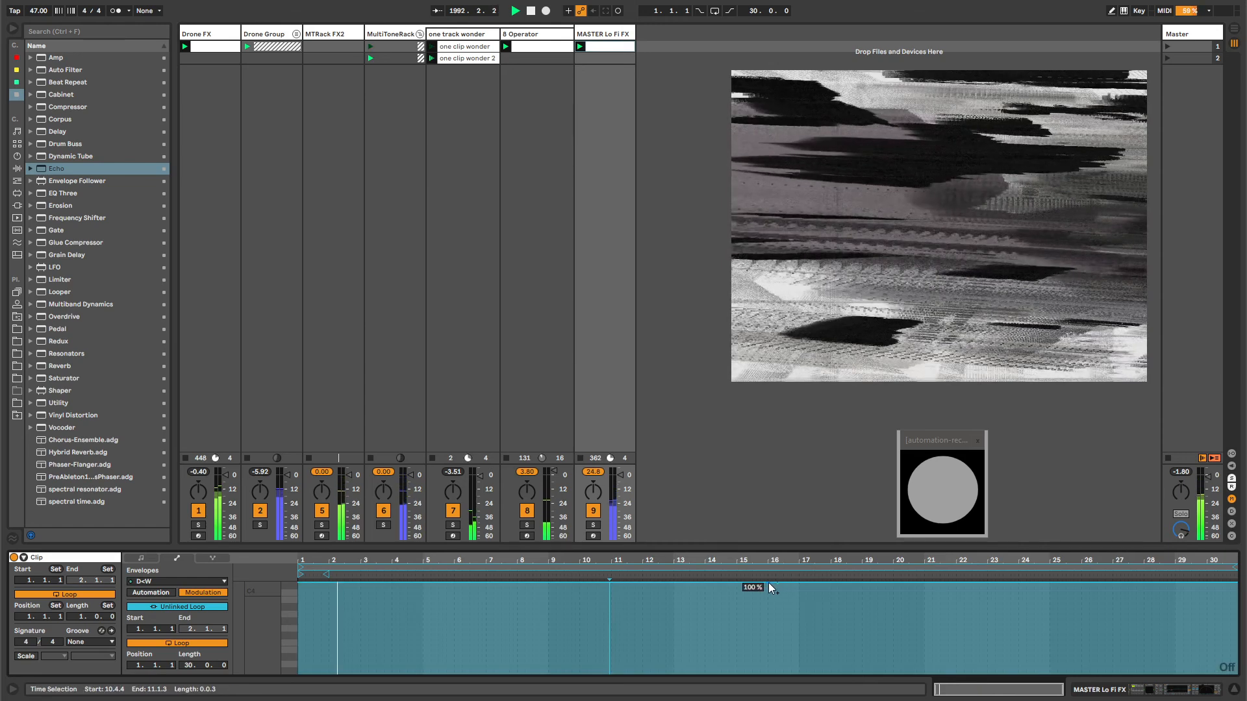
{"action": "left_click_drag", "start_coordinate": [769, 582], "coordinate": [288, 645]}
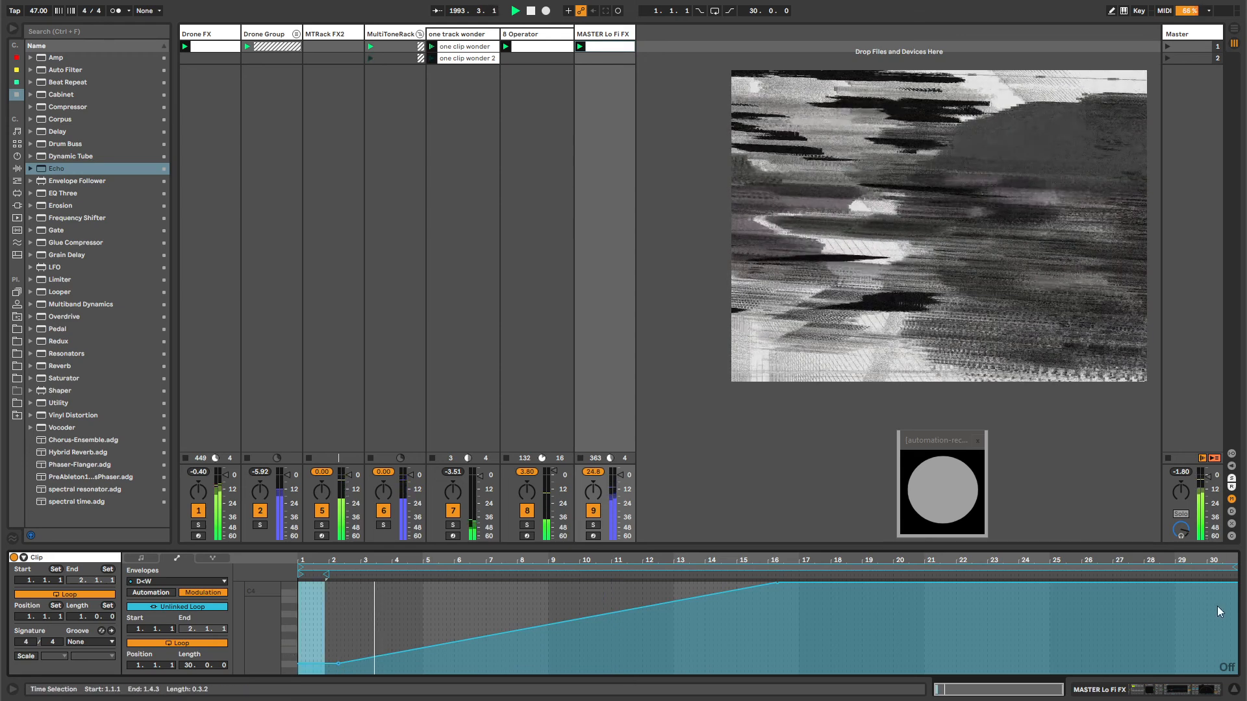
{"action": "left_click_drag", "start_coordinate": [1217, 606], "coordinate": [1227, 662]}
{"action": "left_click", "coordinate": [1227, 588]}
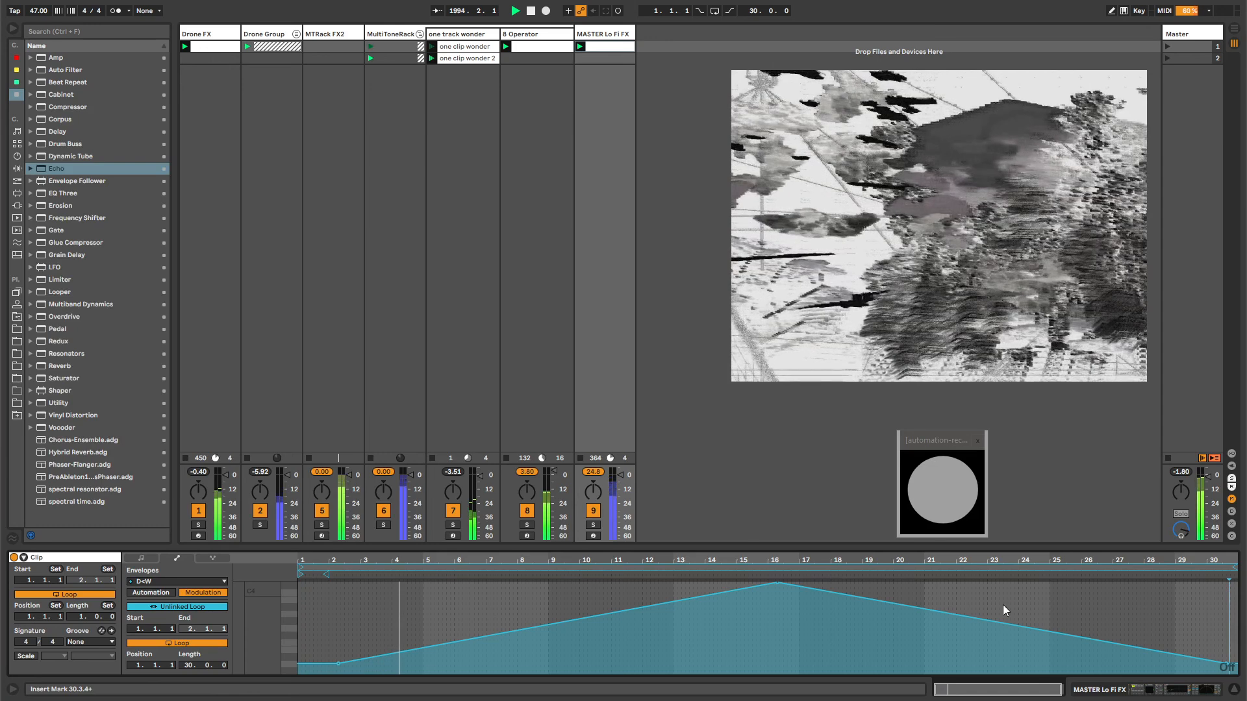
{"action": "left_click_drag", "start_coordinate": [912, 611], "coordinate": [879, 650]}
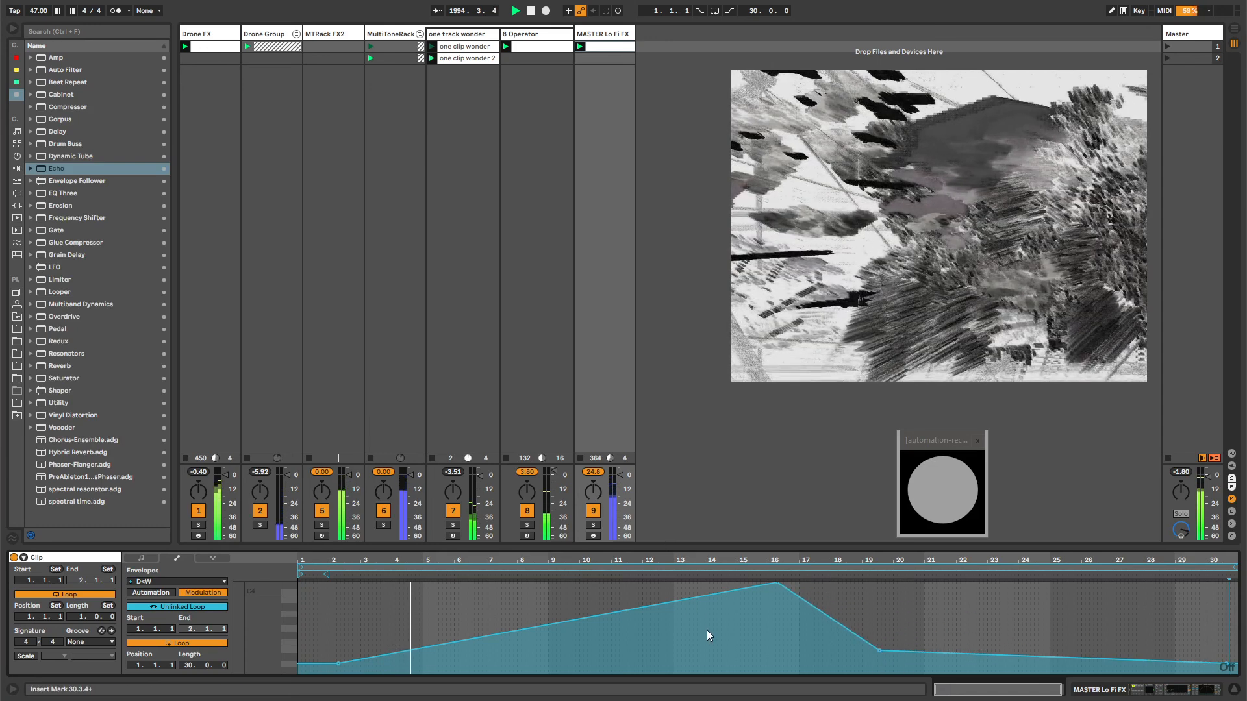
{"action": "left_click_drag", "start_coordinate": [712, 595], "coordinate": [683, 643]}
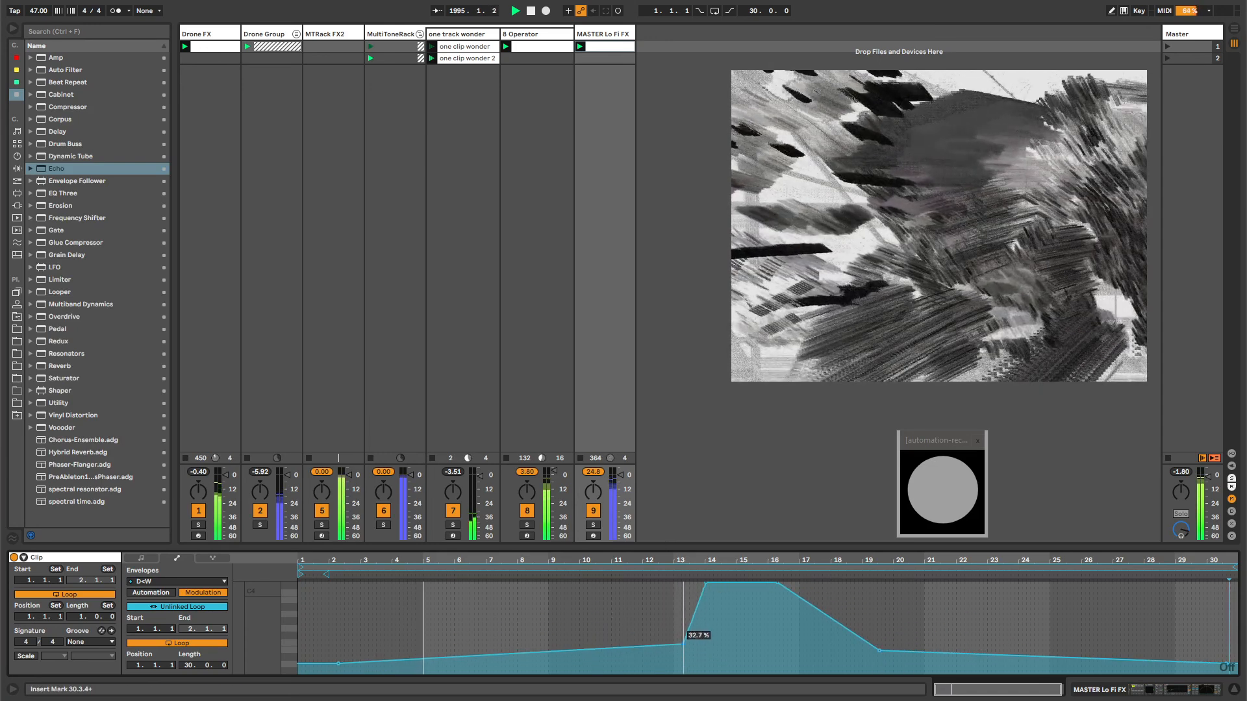
- Show the automation envelope of Frontier Saturation's D<W macro and unlink its loop at a 51-bar length
{"action": "left_click", "coordinate": [603, 33]}
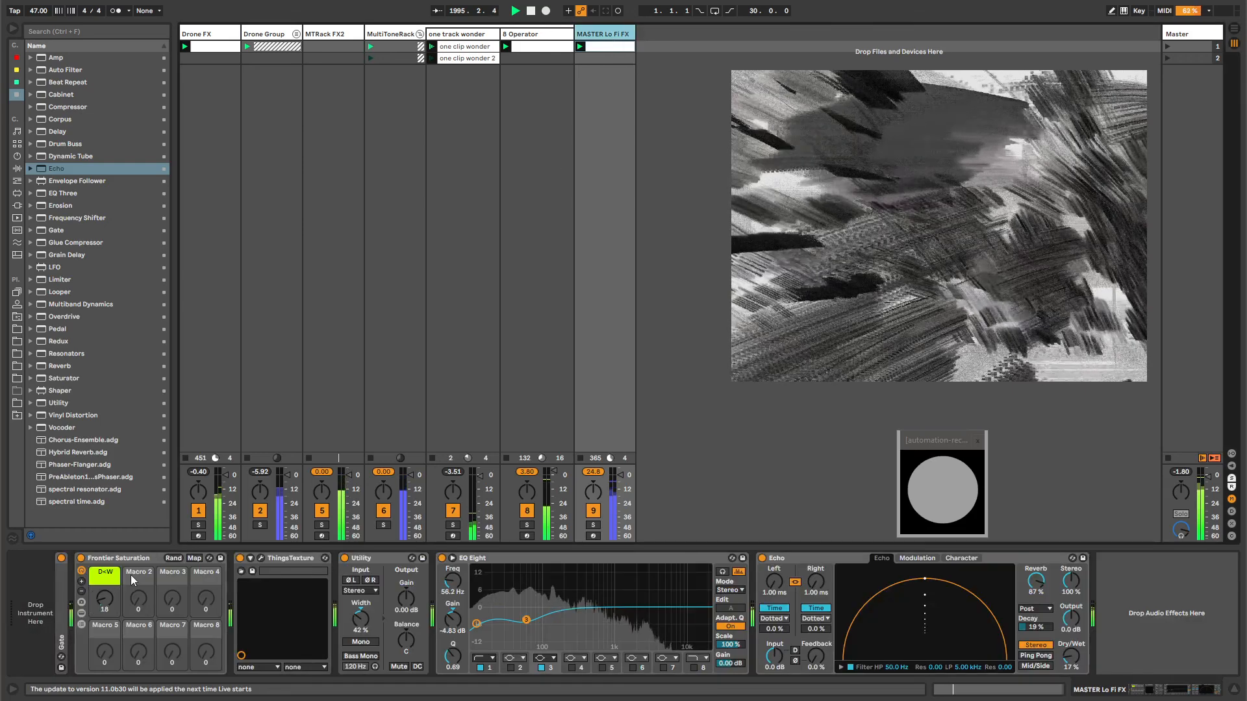
{"action": "right_click", "coordinate": [103, 602]}
{"action": "left_click", "coordinate": [165, 614]}
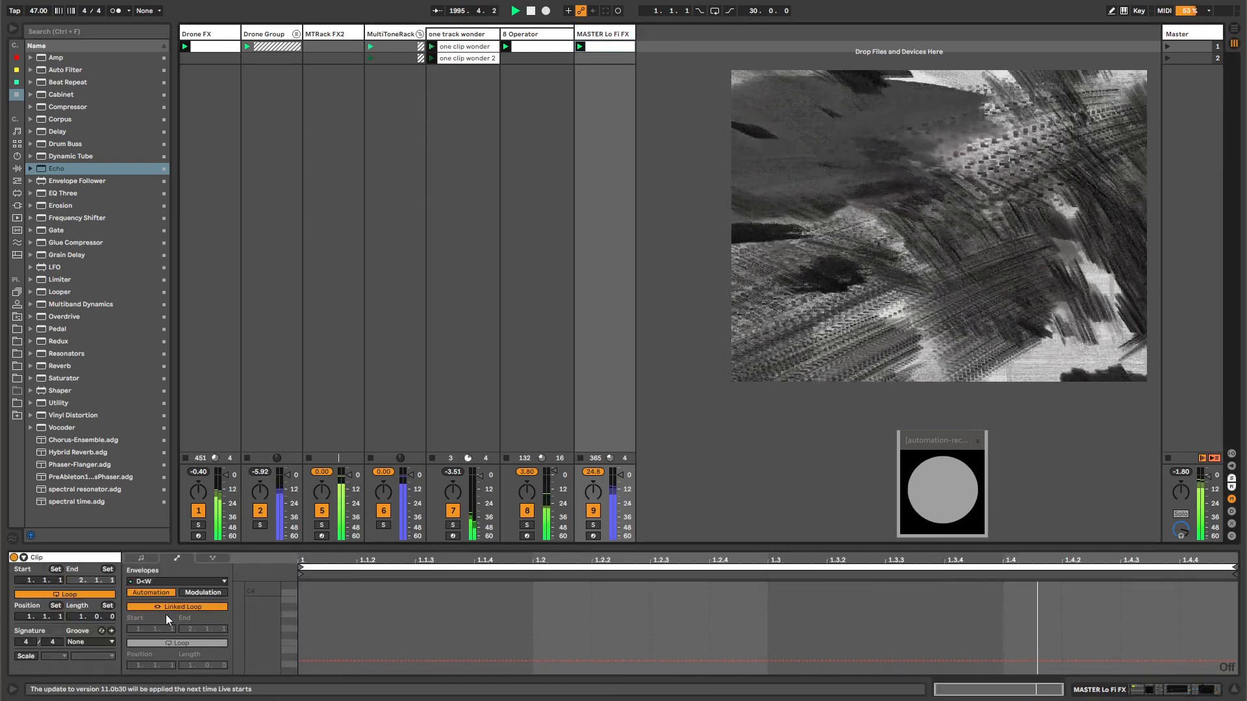
{"action": "left_click", "coordinate": [165, 607]}
{"action": "left_click_drag", "start_coordinate": [190, 666], "coordinate": [190, 633]}
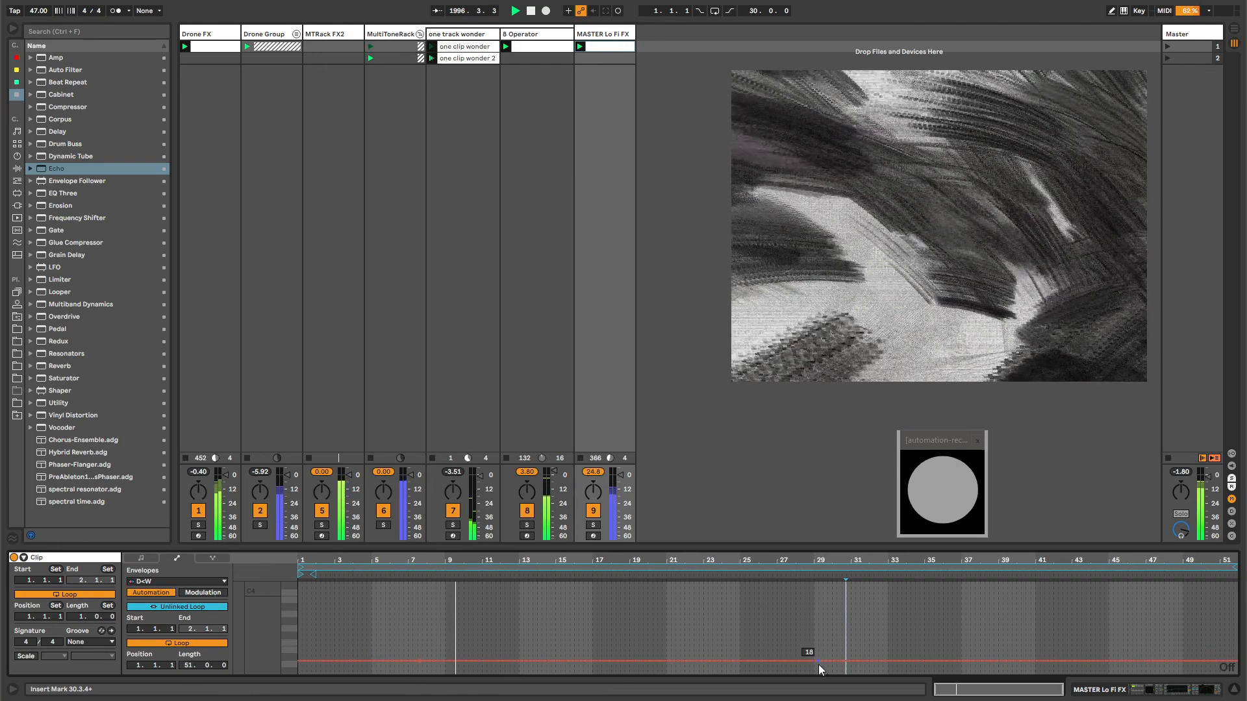
- Draw D<W automation rising to 35 near bar 29 and returning to its base level by bar 49, with a dip point near bar 26
{"action": "left_click_drag", "start_coordinate": [819, 661], "coordinate": [824, 648]}
{"action": "left_click_drag", "start_coordinate": [340, 618], "coordinate": [419, 617]}
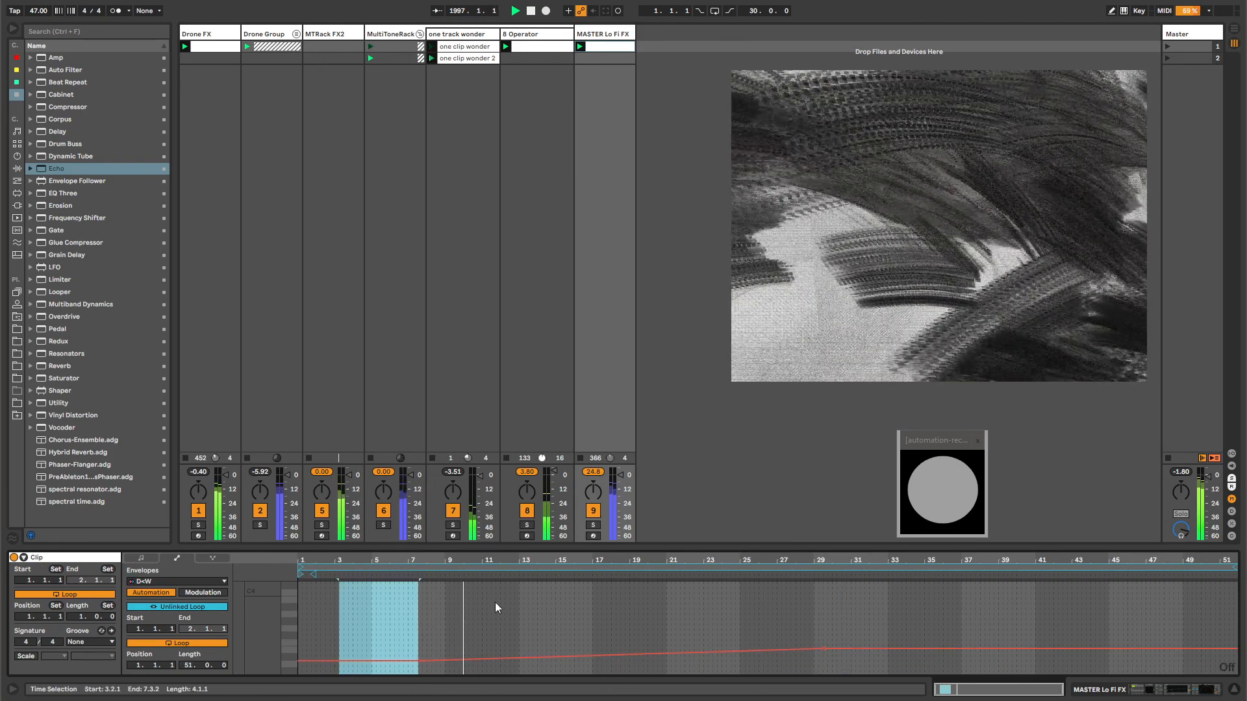
{"action": "left_click", "coordinate": [1186, 626]}
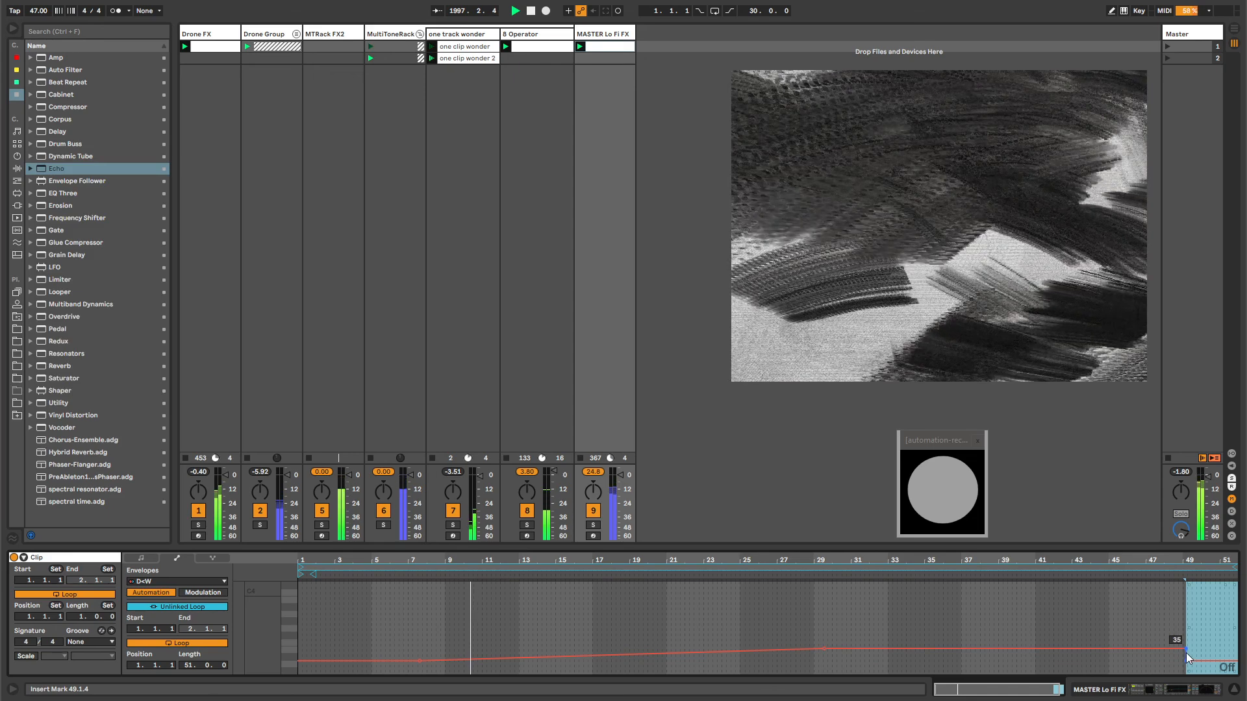
{"action": "left_click", "coordinate": [1186, 649]}
{"action": "left_click", "coordinate": [1126, 632]}
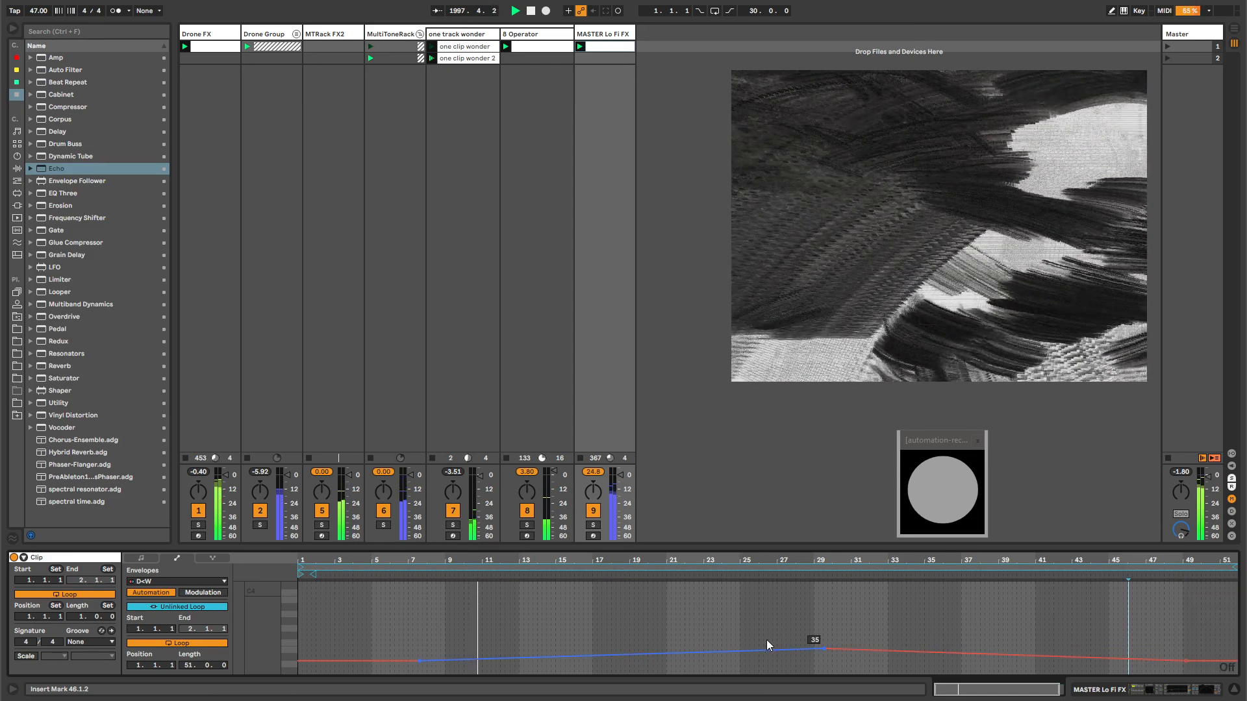
{"action": "left_click_drag", "start_coordinate": [764, 650], "coordinate": [757, 657]}
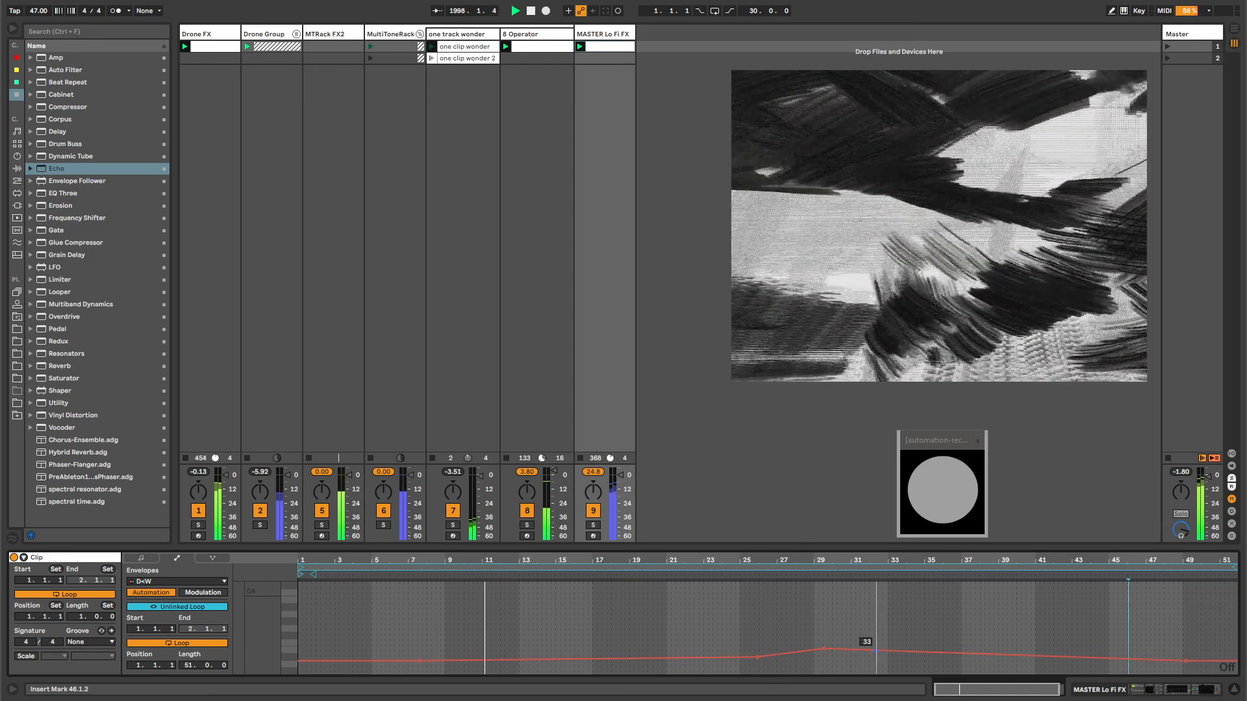
- Set the MASTER Lo Fi FX Echo's reverb Decay to 46% and Dry/Wet to 12%, and nudge up the 8 Operator track's volume
{"action": "left_click", "coordinate": [599, 37]}
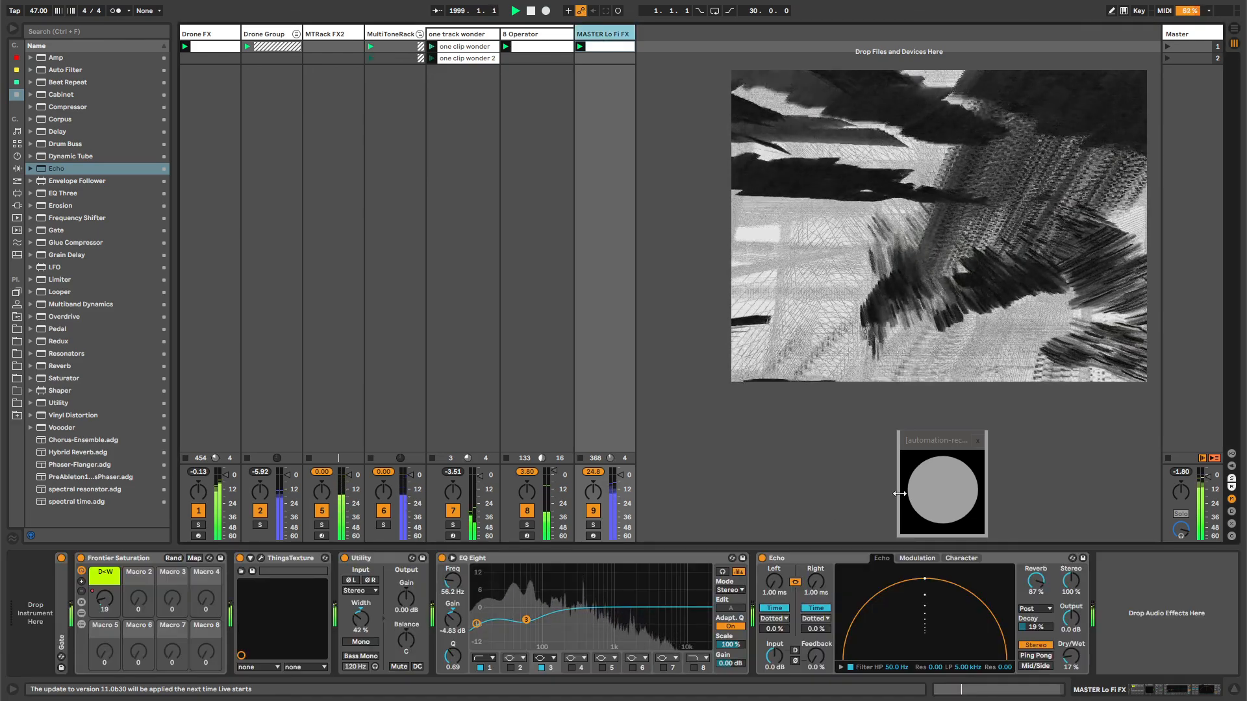
{"action": "left_click_drag", "start_coordinate": [1034, 628], "coordinate": [1034, 607]}
{"action": "left_click_drag", "start_coordinate": [1070, 648], "coordinate": [1070, 652]}
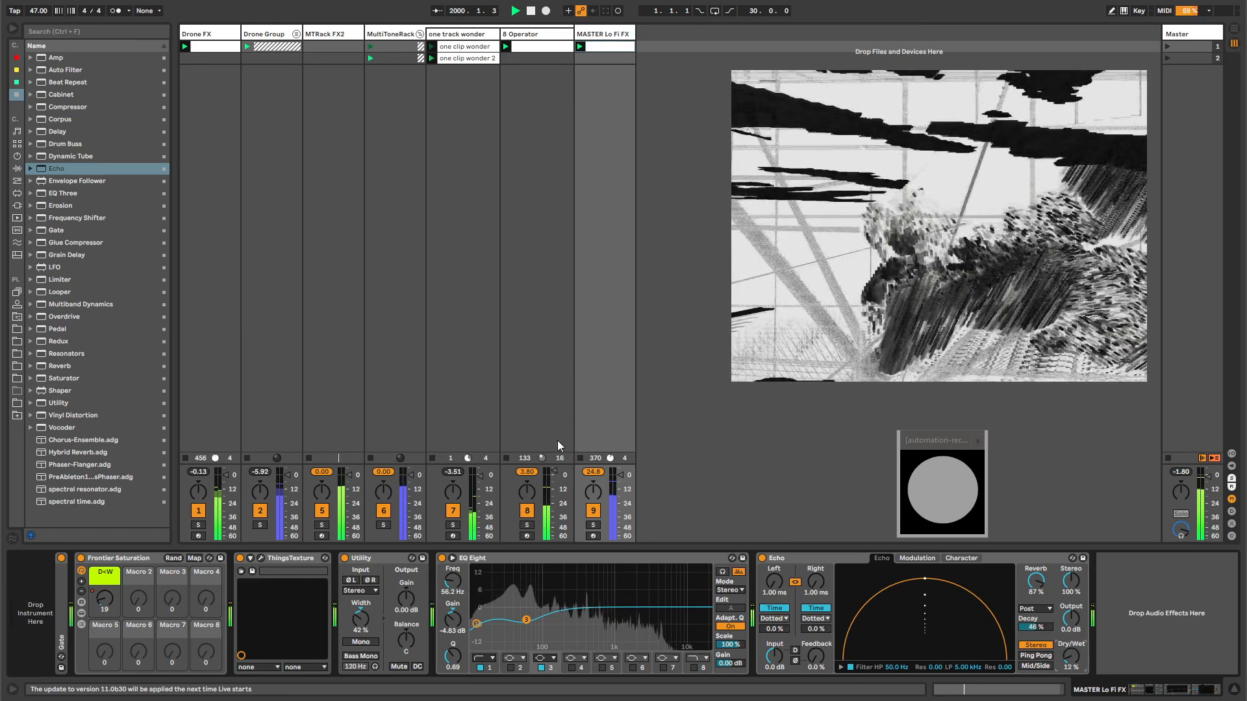
{"action": "left_click_drag", "start_coordinate": [554, 470], "coordinate": [554, 468]}
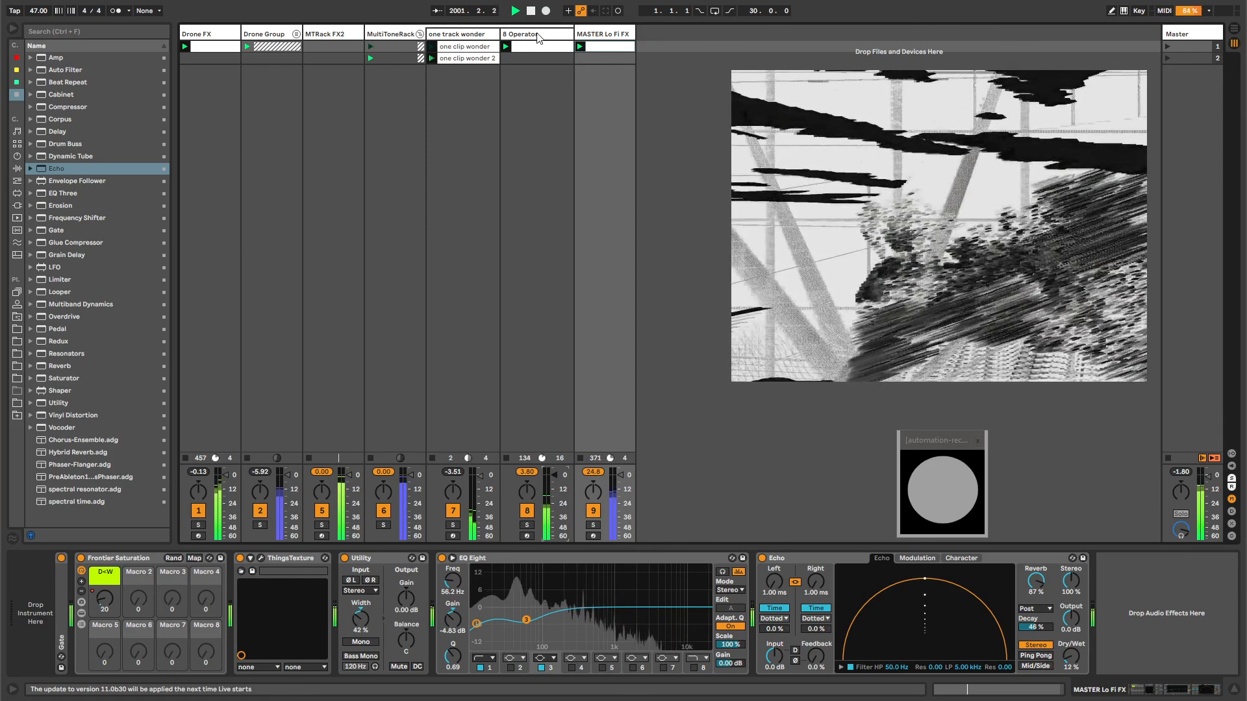
- Set the high cut of Drone FX's final EQ Eight to 20.2 kHz with a Q of 0.11, and open one track wonder's devices
{"action": "left_click", "coordinate": [235, 34]}
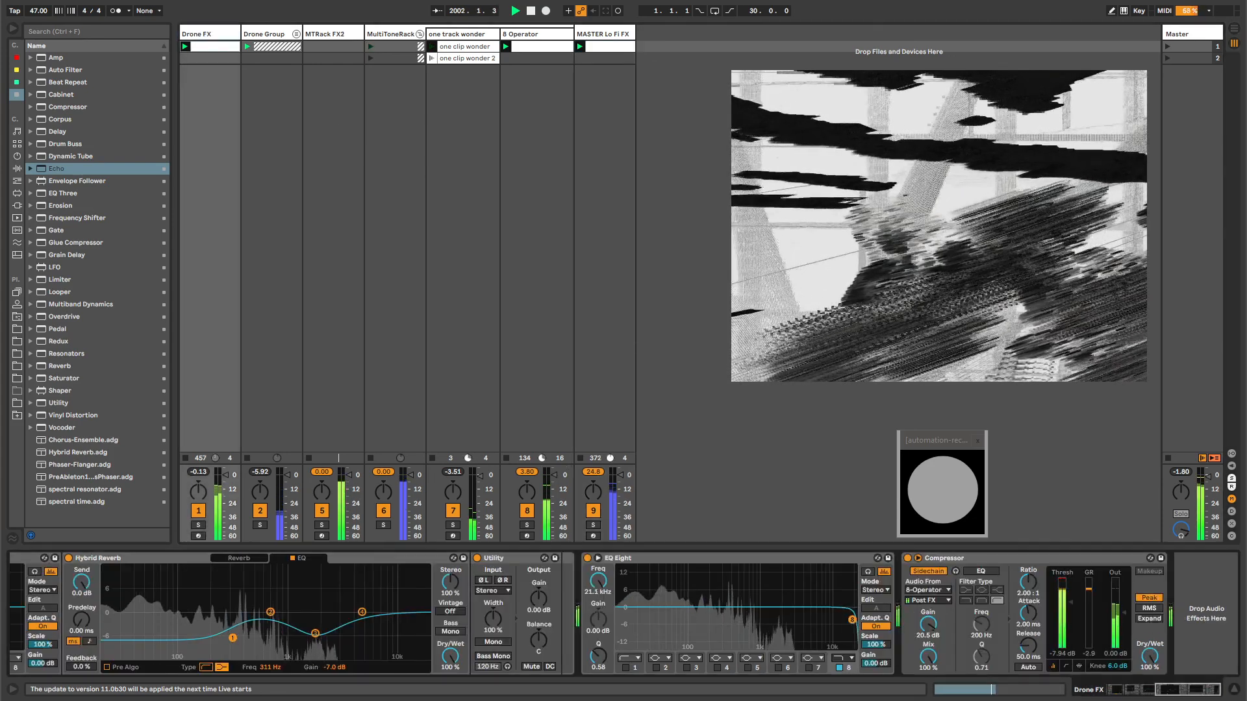
{"action": "left_click_drag", "start_coordinate": [850, 610], "coordinate": [851, 645]}
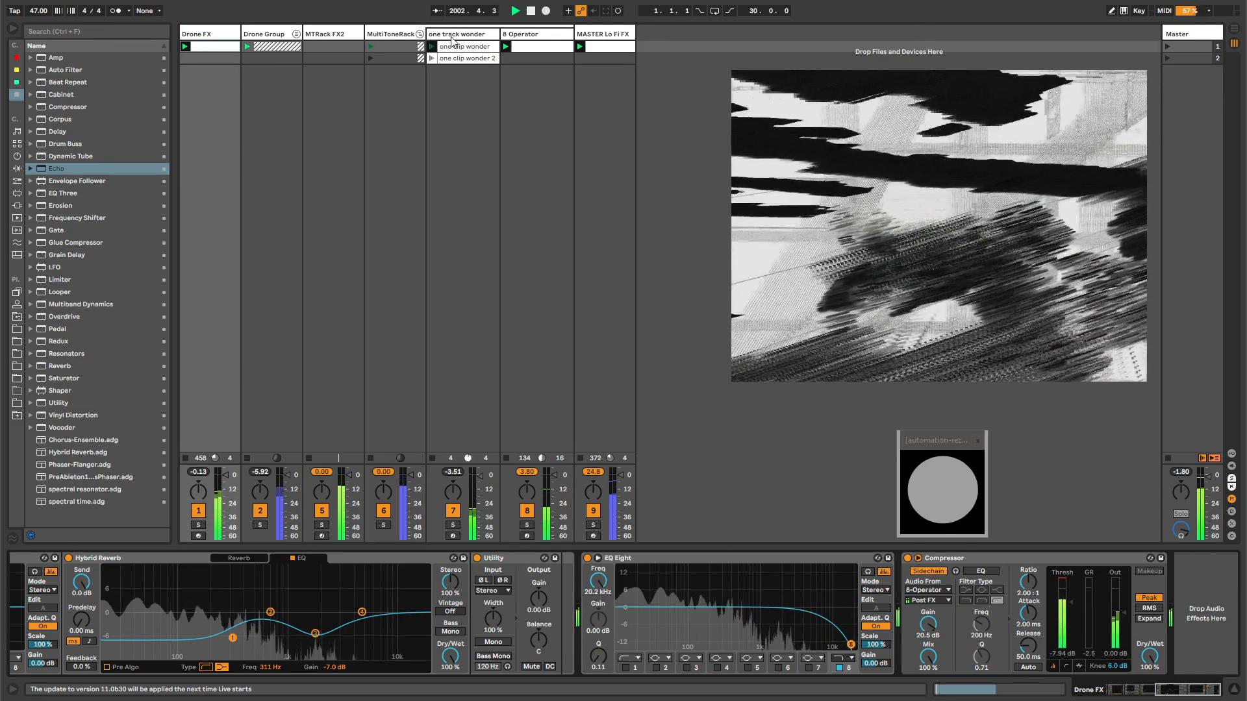
{"action": "left_click", "coordinate": [472, 73]}
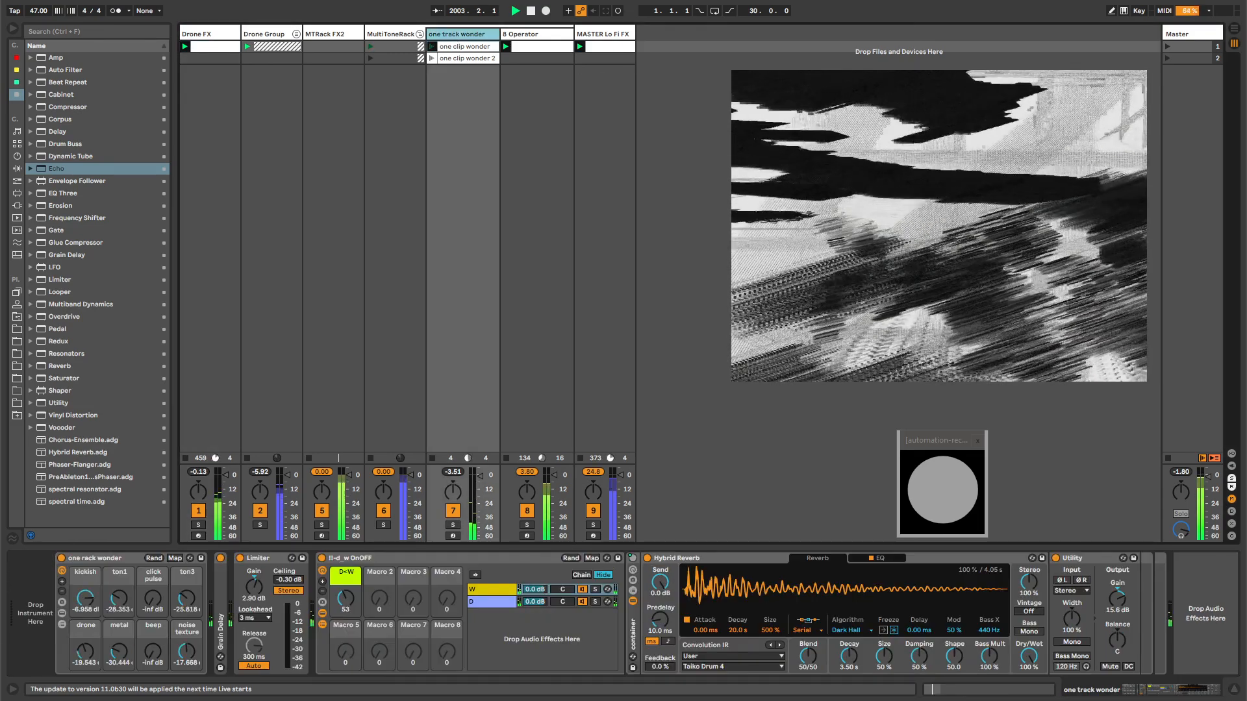